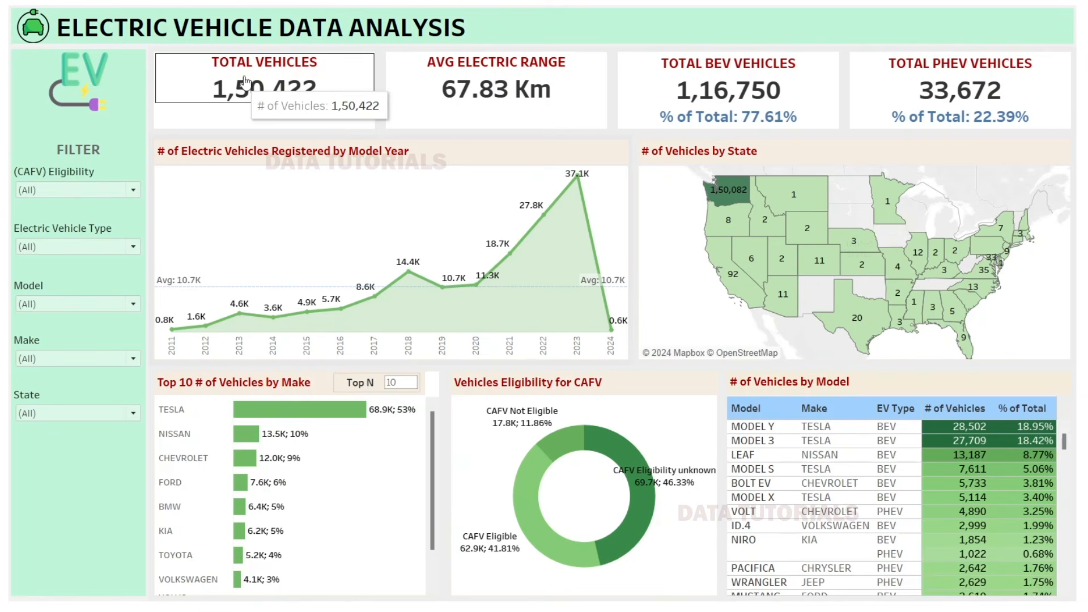
Step: Examine the summary cards for total vehicles, average electric range and BEV vehicles on the dashboard
mouse_move(701, 73)
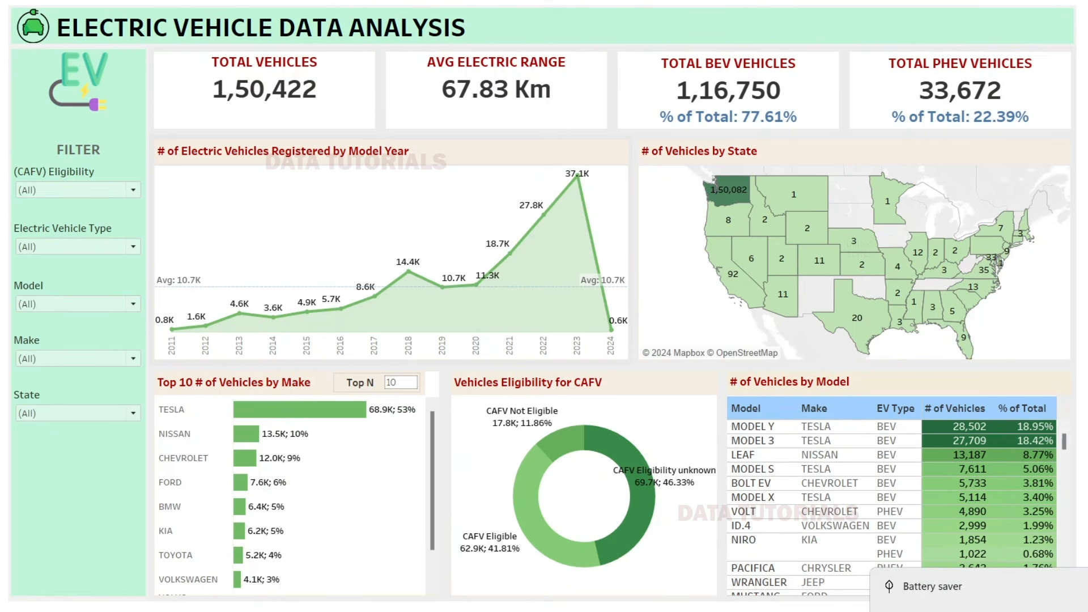
mouse_move(216, 93)
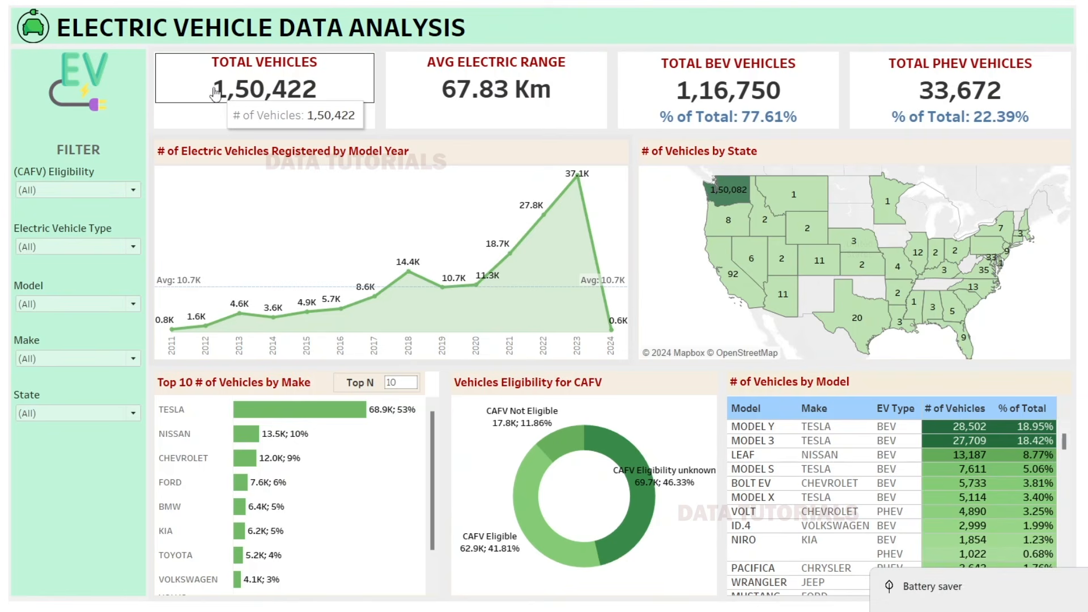
mouse_move(488, 93)
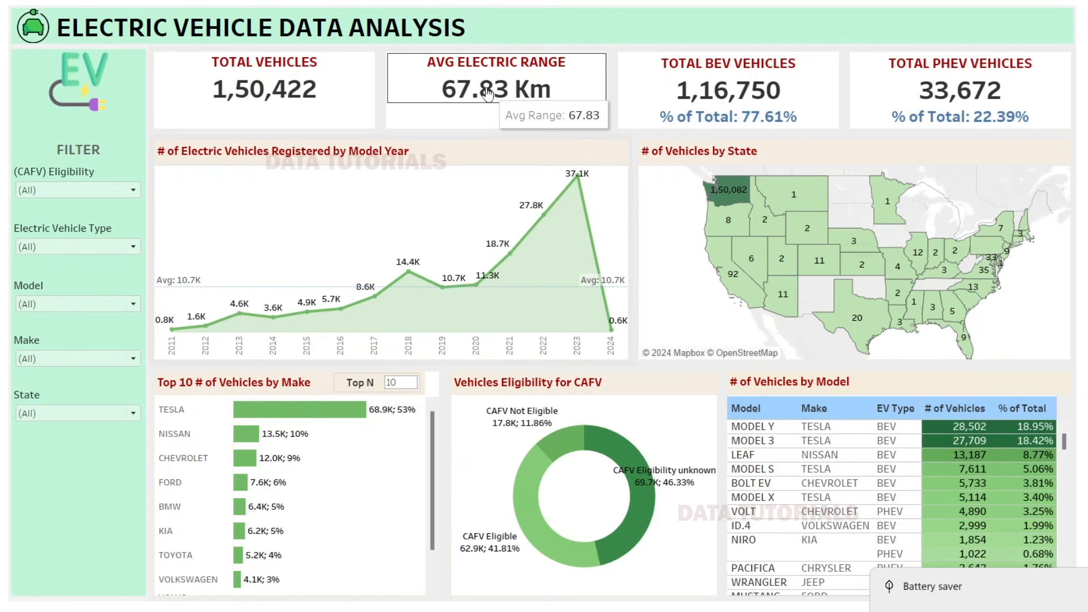
mouse_move(659, 83)
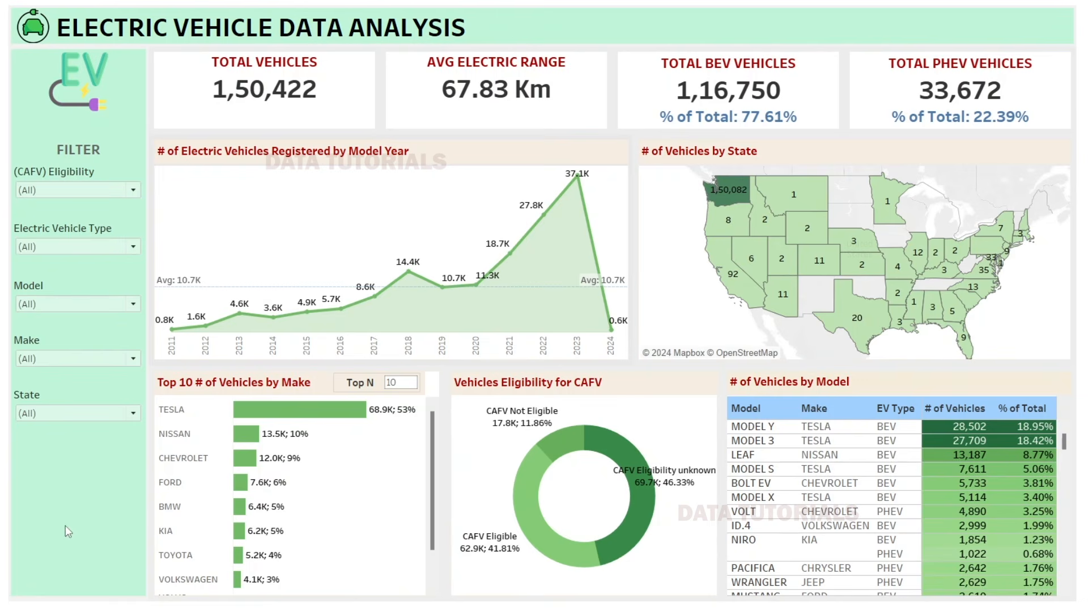
Step: Narrow the (CAFV) Eligibility filter to CAFV Not Eligible and return it to all values
left_click(62, 190)
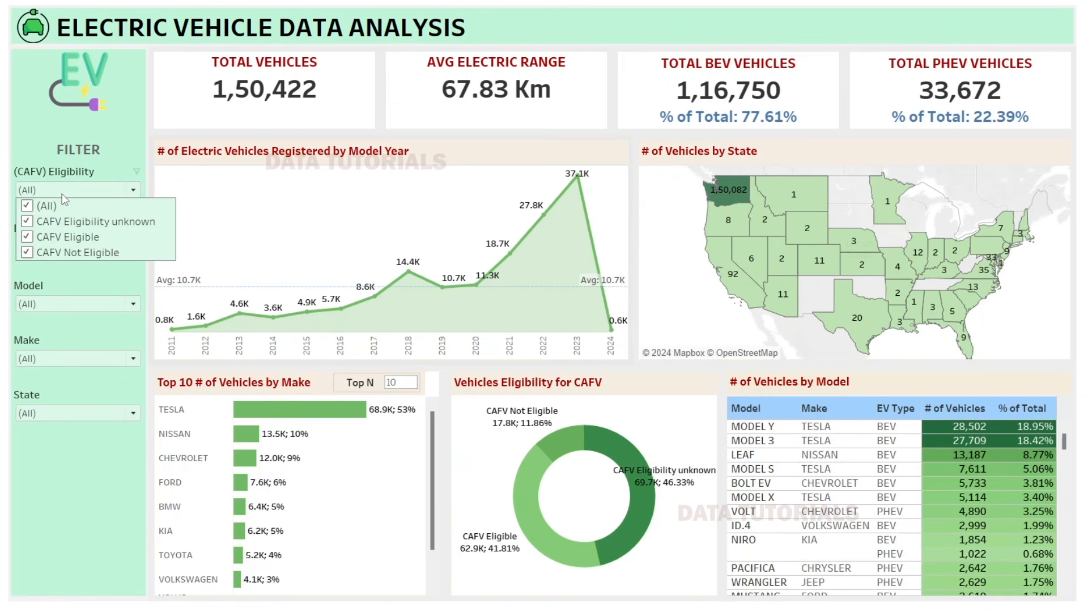
left_click(29, 223)
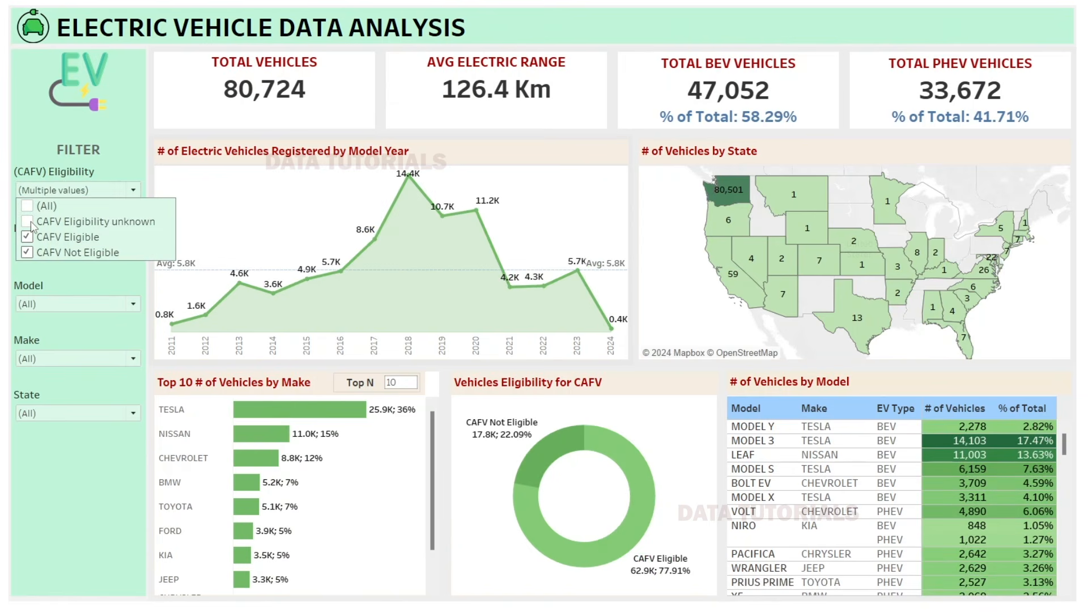
left_click(30, 237)
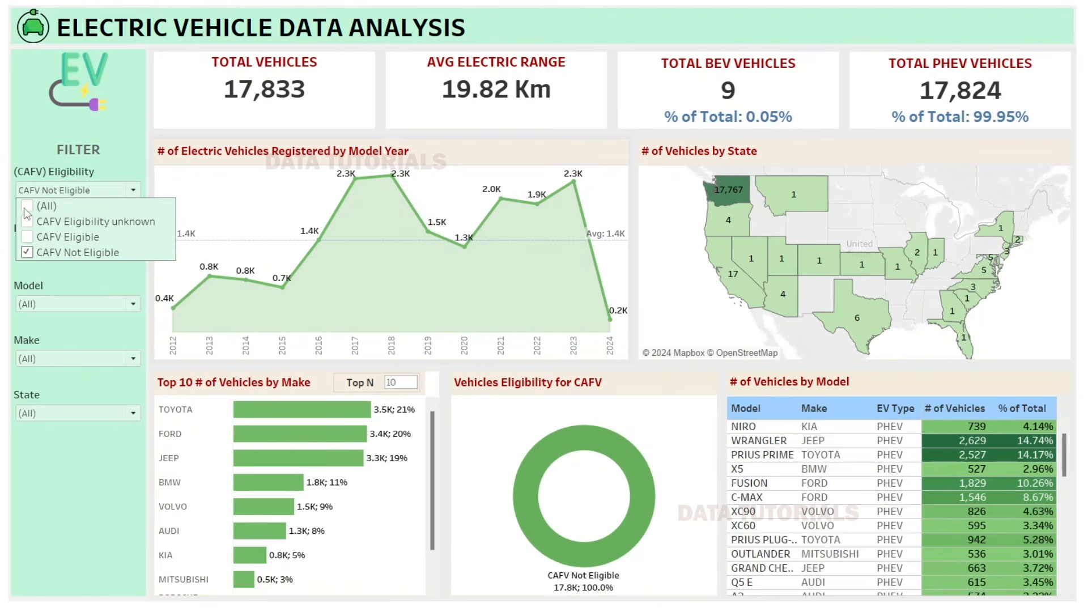
left_click(26, 207)
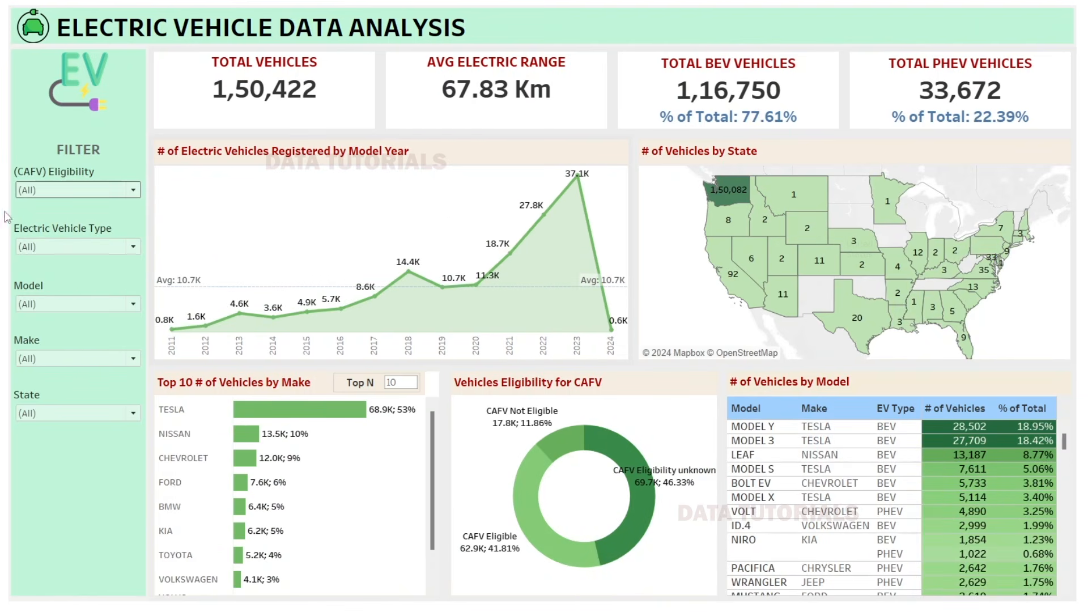
Step: Limit the Electric Vehicle Type filter to PHEV and return it to all types
left_click(30, 246)
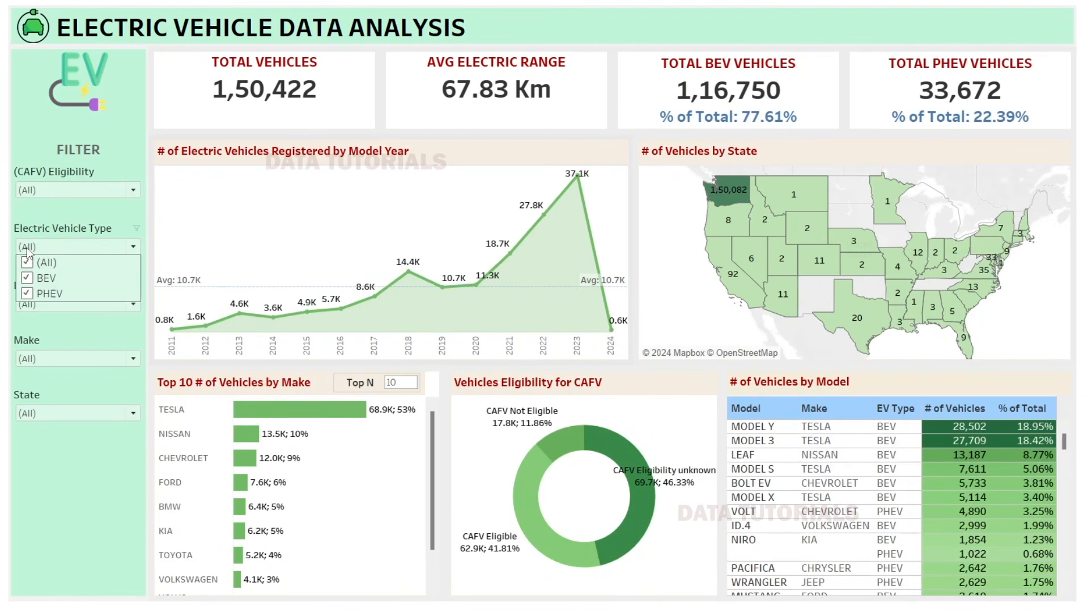
left_click(28, 278)
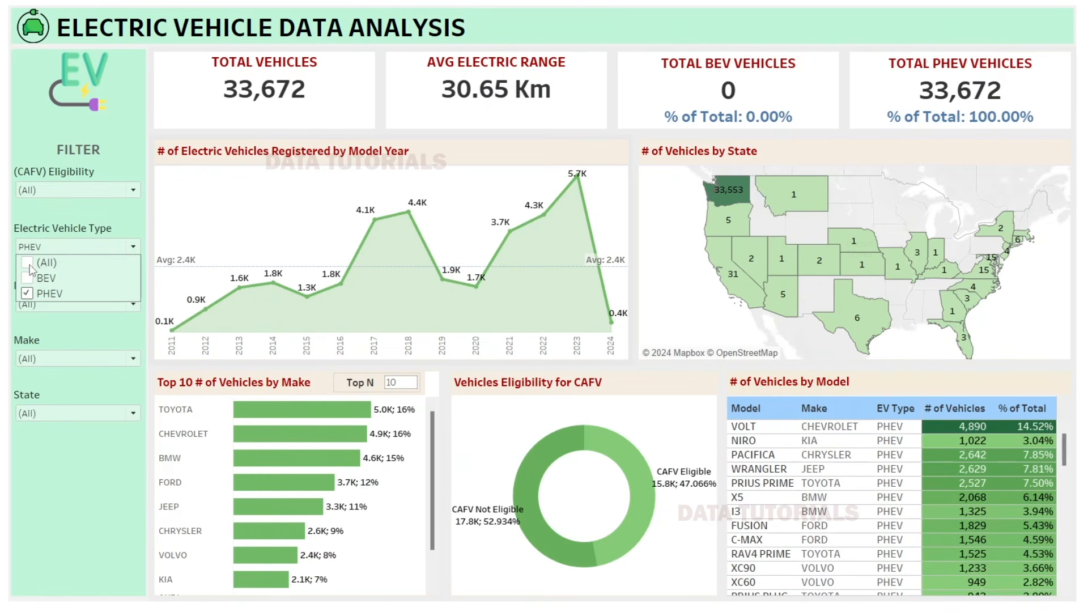
left_click(27, 264)
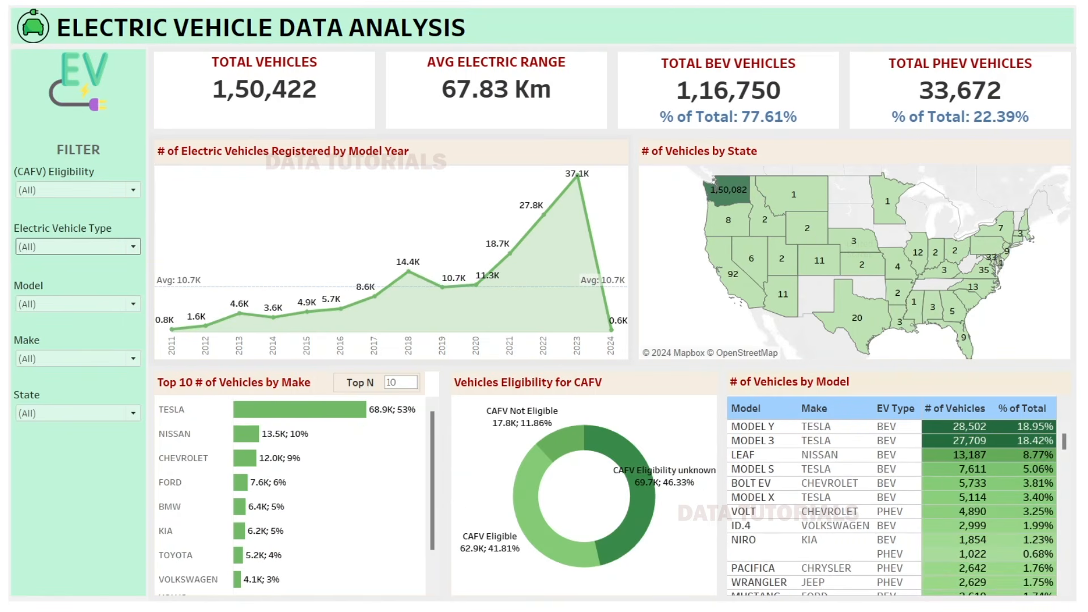
Step: Deselect all makes in the Make filter and include only MERCEDES-BENZ
left_click(30, 304)
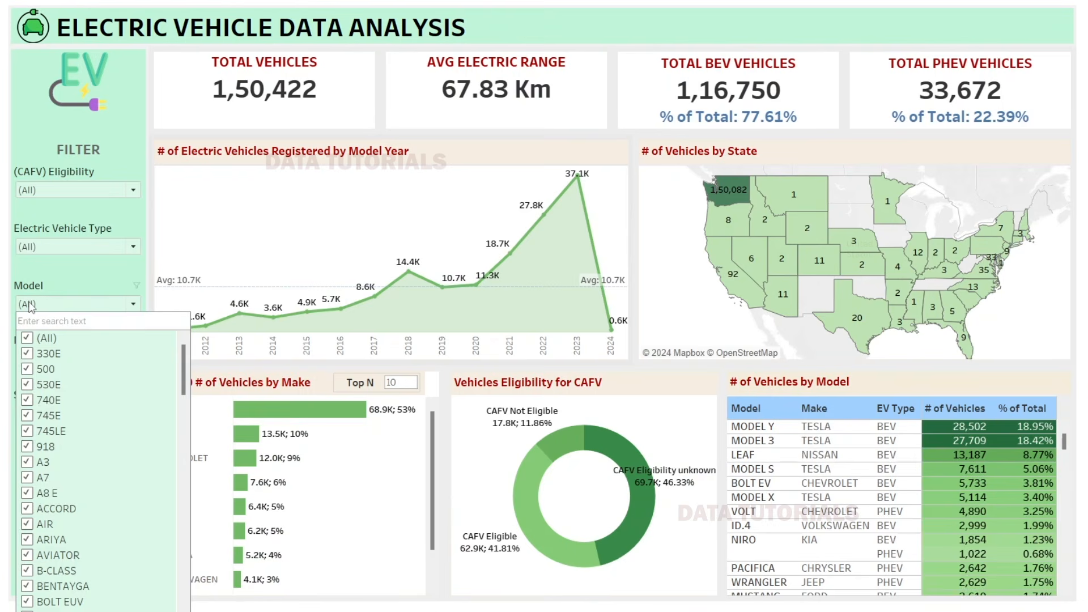
left_click(45, 357)
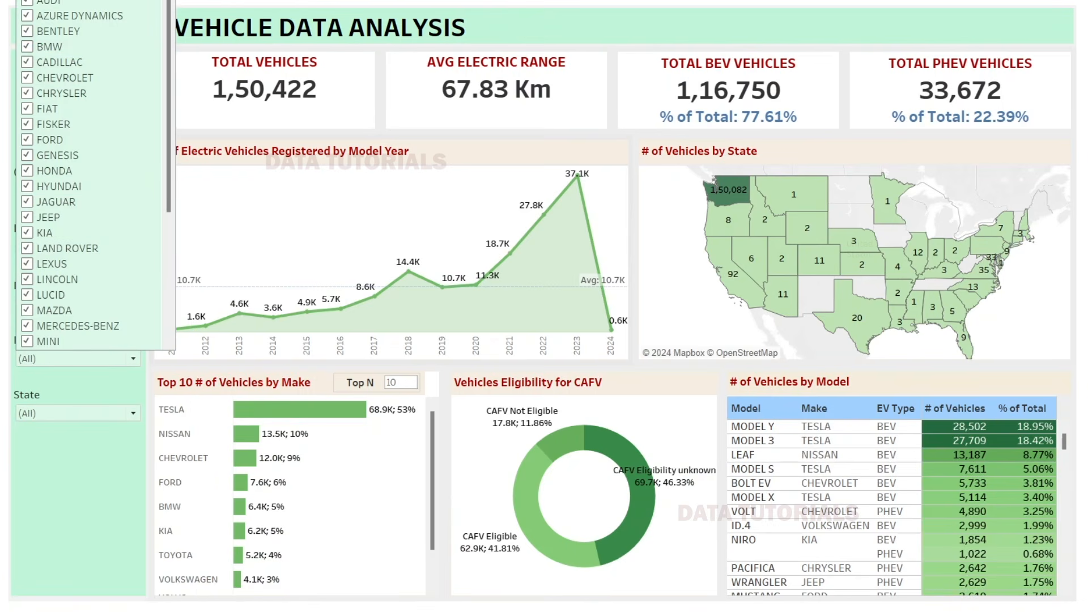
left_click(27, 1)
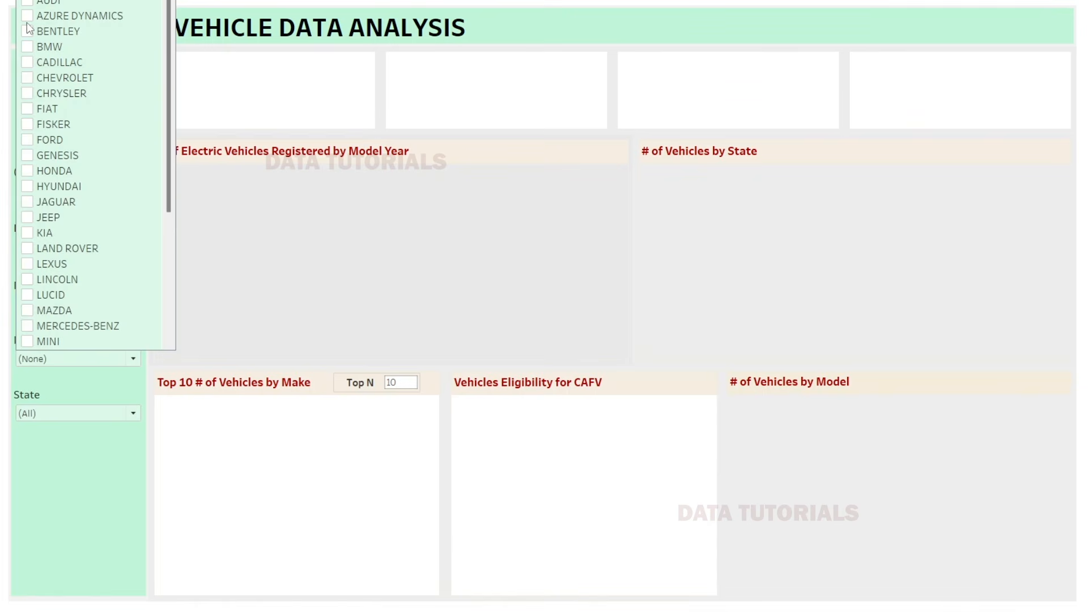
left_click(27, 140)
left_click(27, 140)
scroll(68, 193, "down", 4)
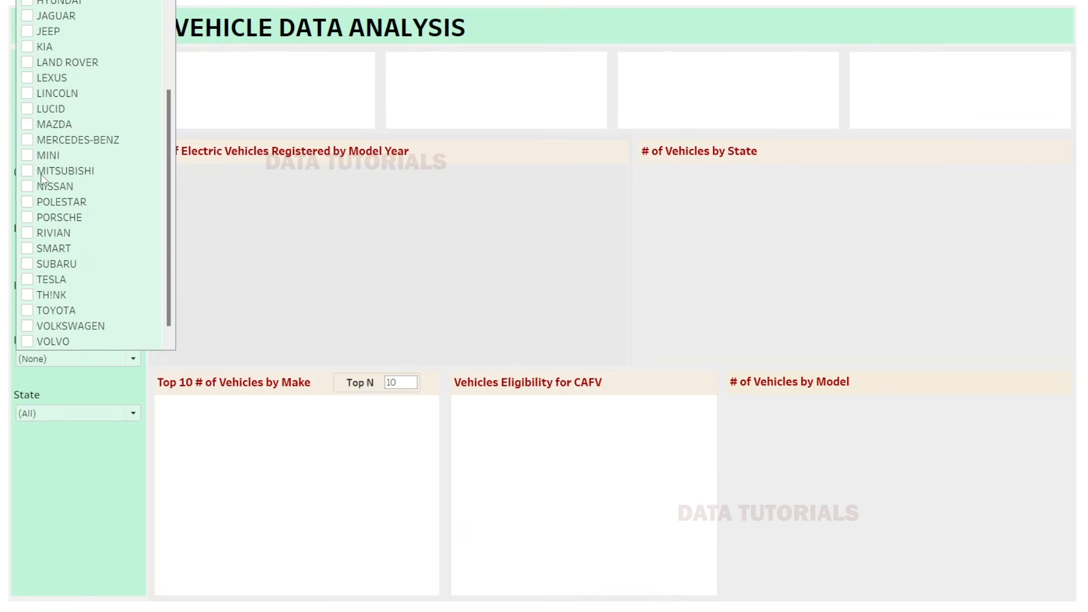
left_click(28, 139)
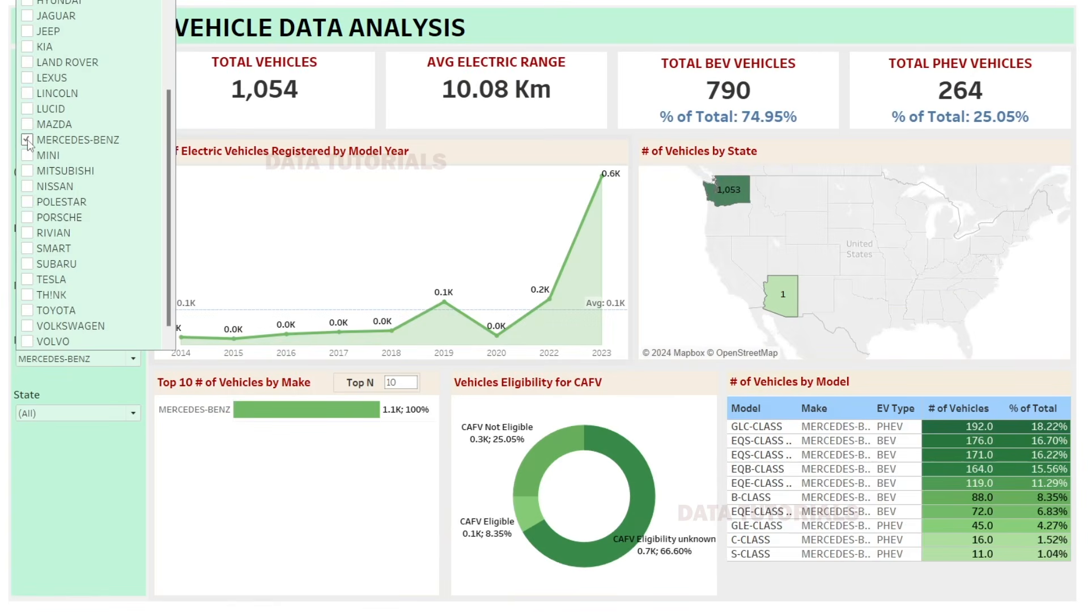
Step: Deselect MERCEDES-BENZ and restore the Make filter to all makes
left_click(27, 139)
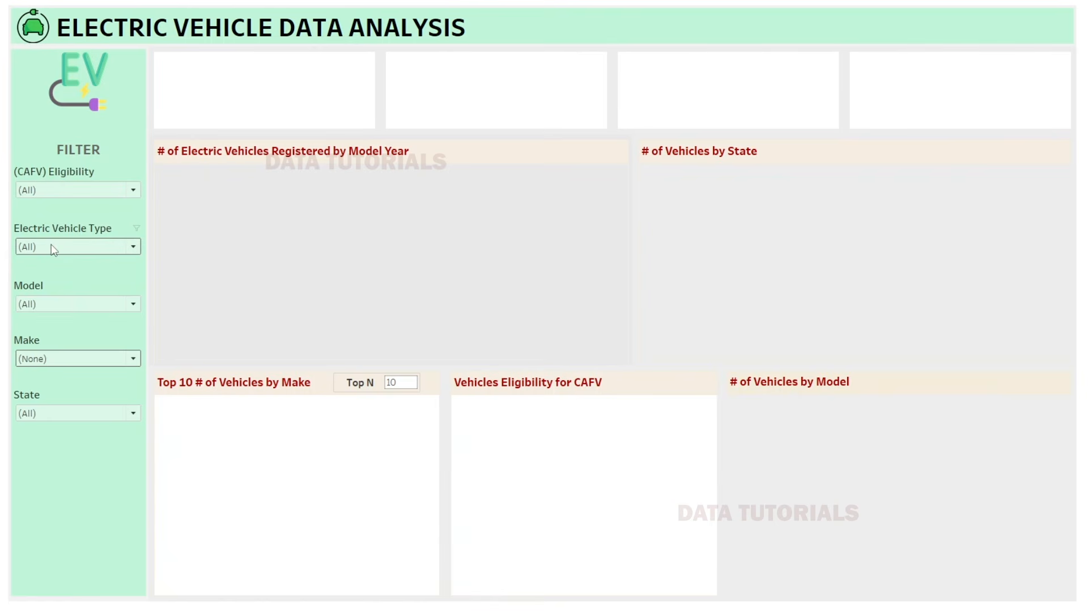
left_click(45, 357)
scroll(85, 170, "up", 4)
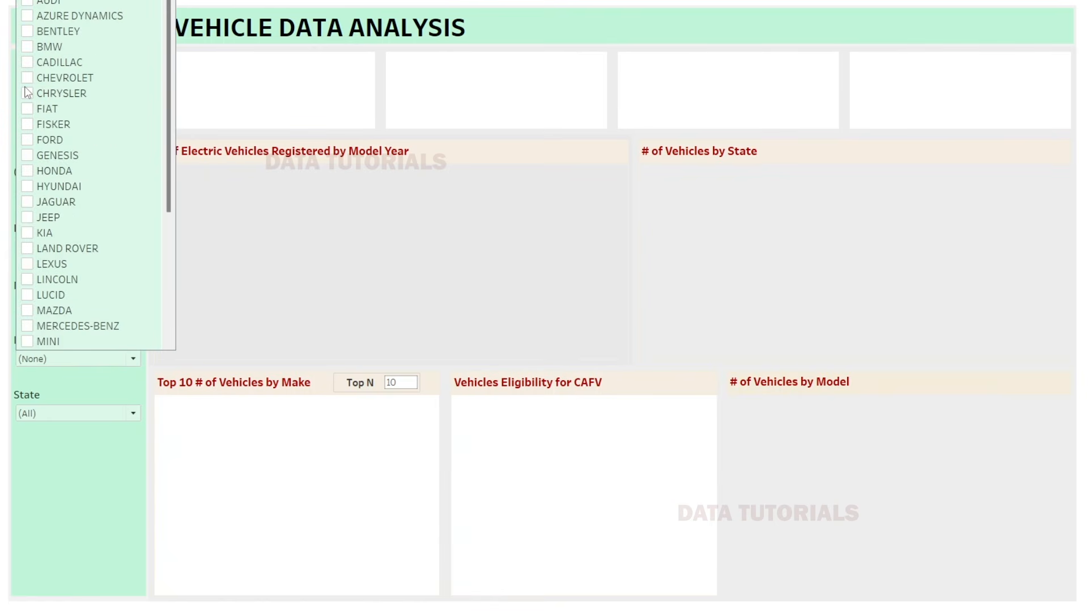
left_click(27, 1)
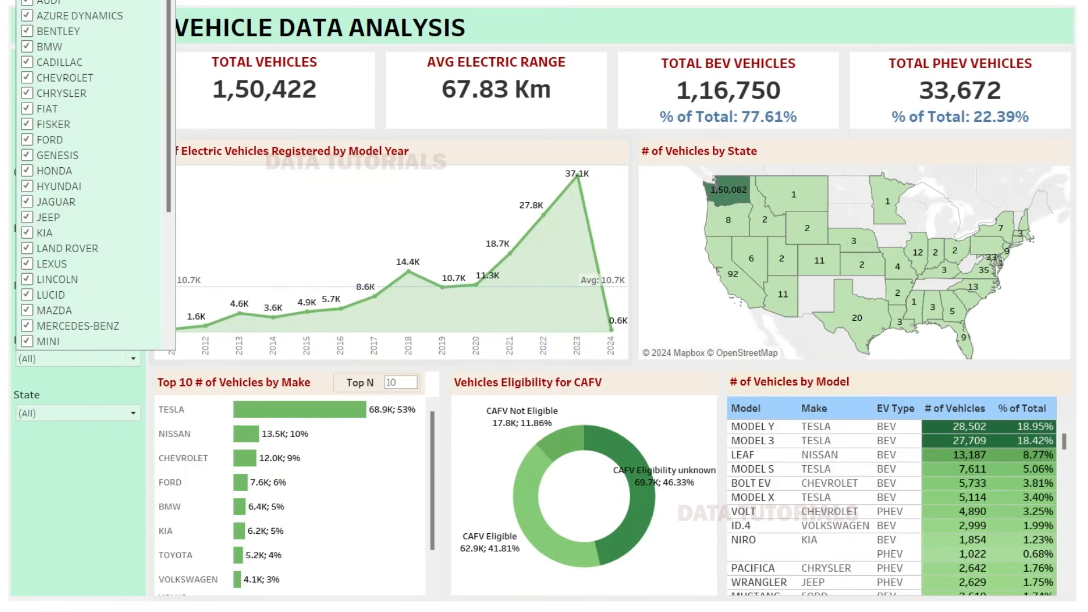
left_click(79, 359)
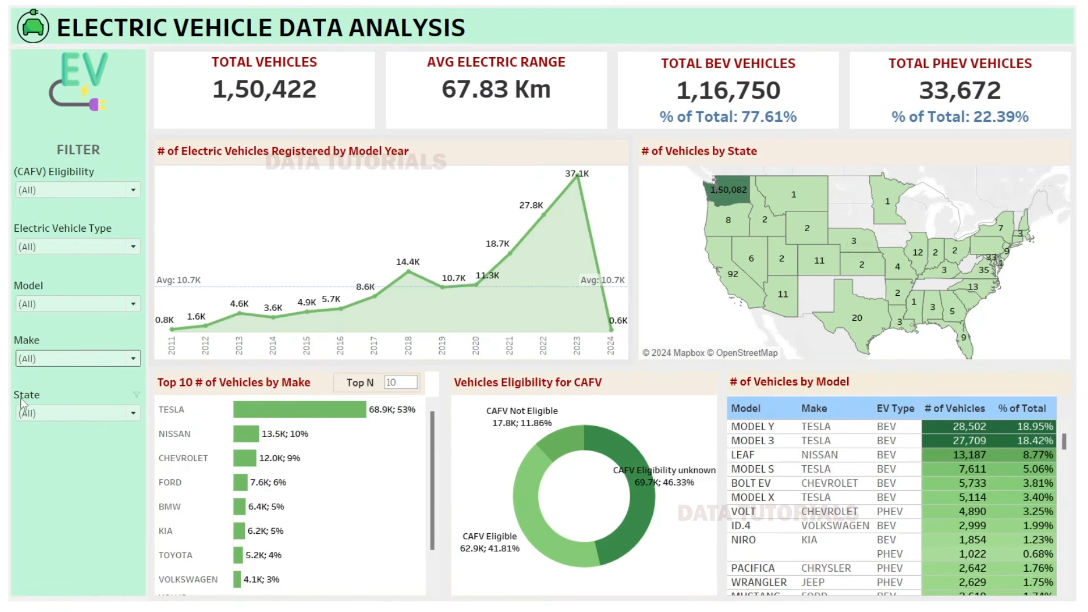
Step: Look through the states offered in the State filter and close the list without applying changes
left_click(42, 419)
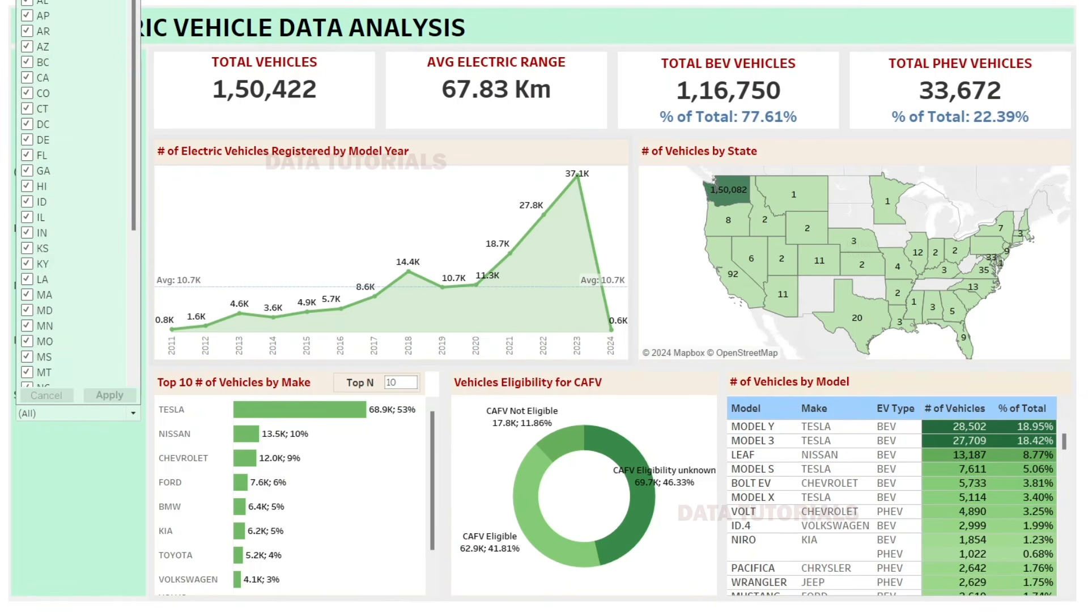
scroll(74, 193, "down", 5)
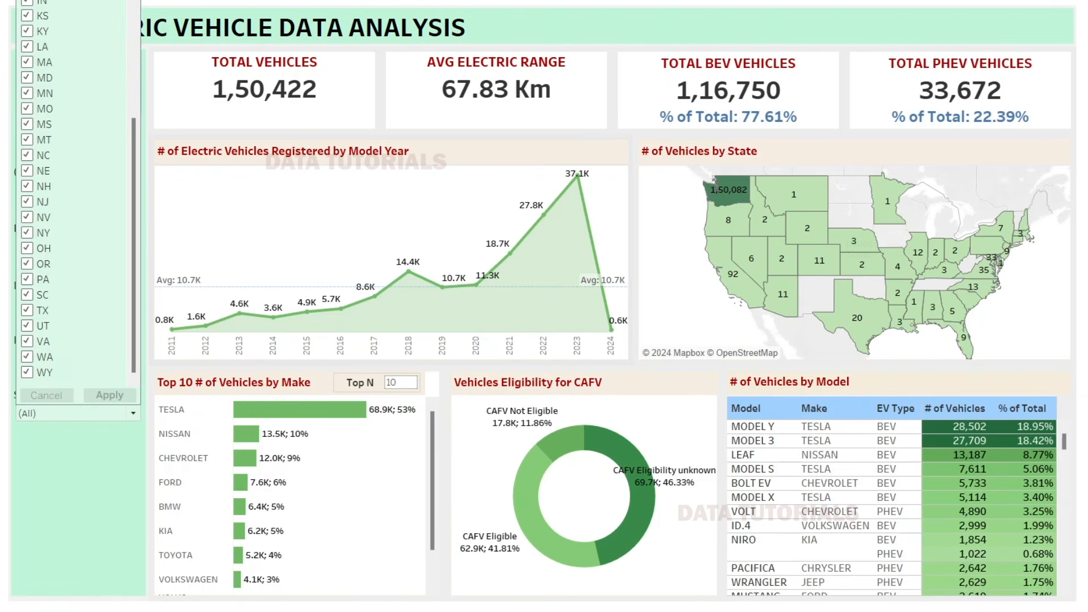
key("Escape")
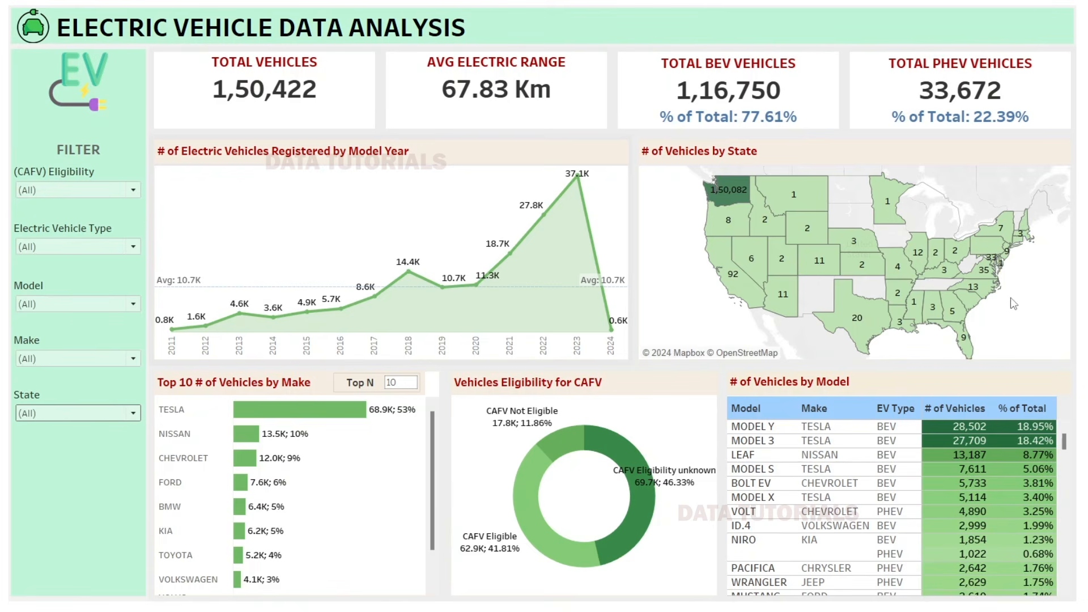
left_click(36, 416)
left_click(35, 417)
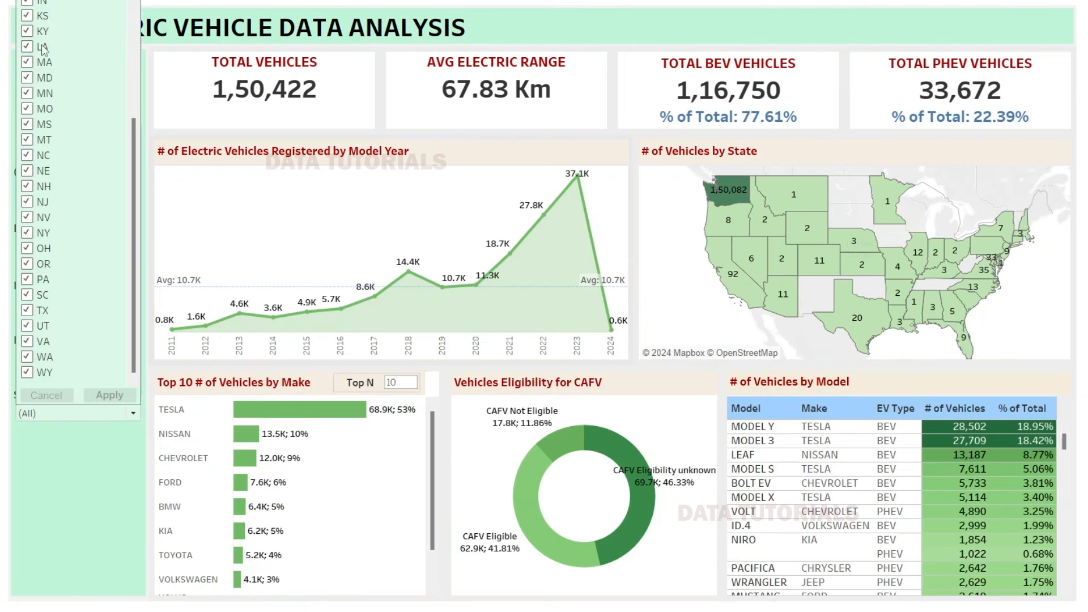
left_click(9, 252)
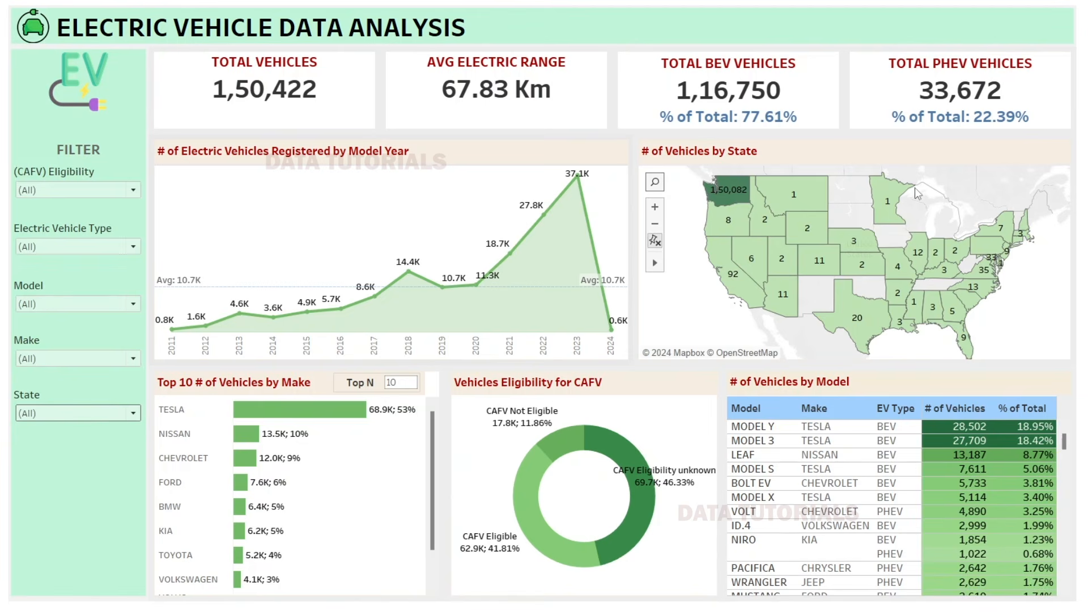
Step: Filter the dashboard from the state map by Washington and by California, clearing each selection
mouse_move(724, 207)
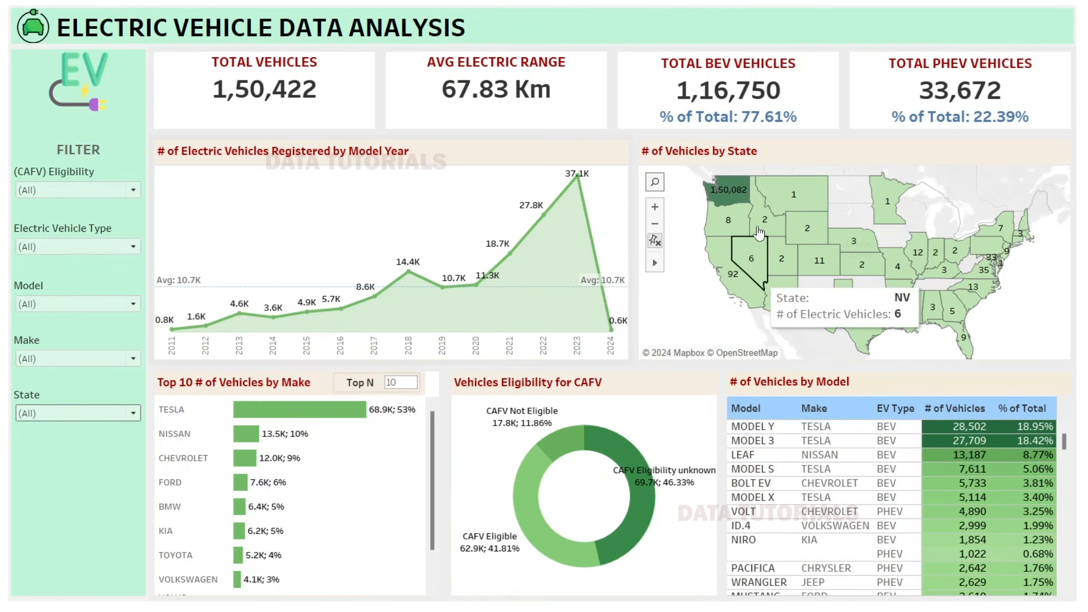
left_click(737, 194)
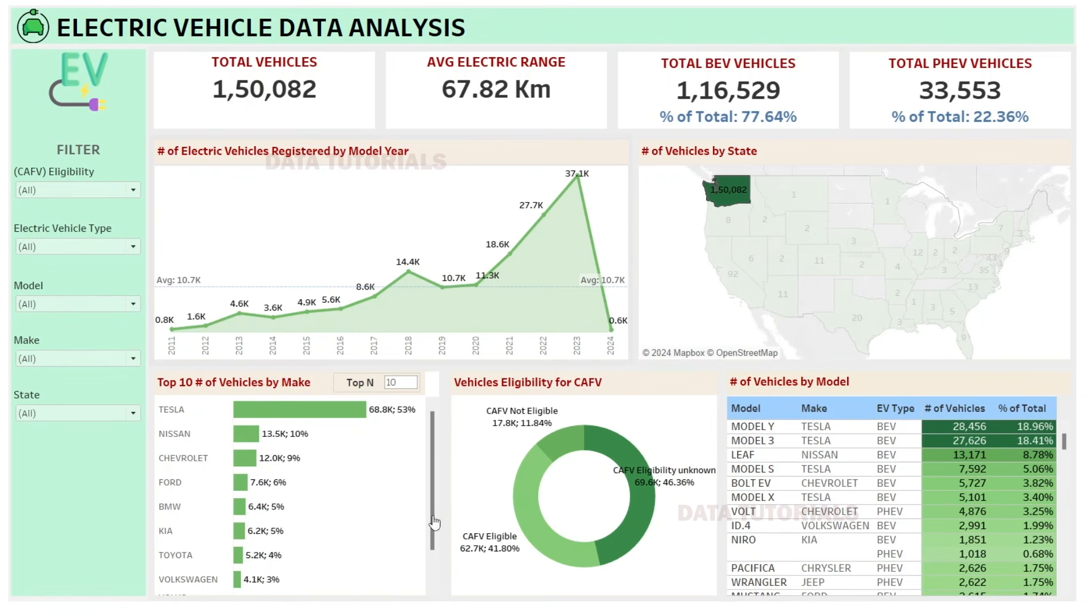
mouse_move(721, 193)
left_click(733, 203)
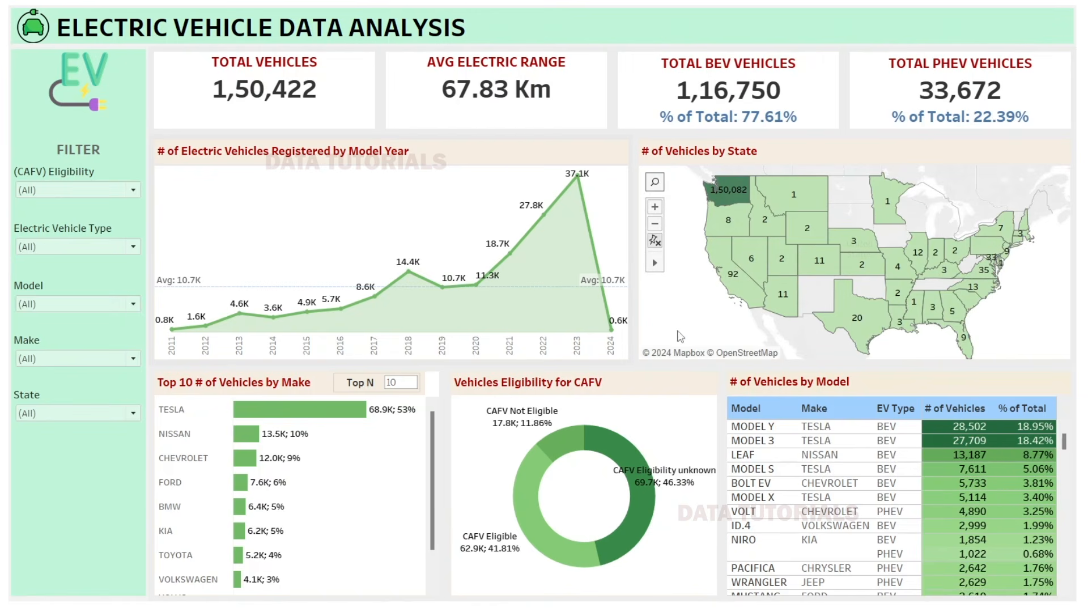
left_click(744, 287)
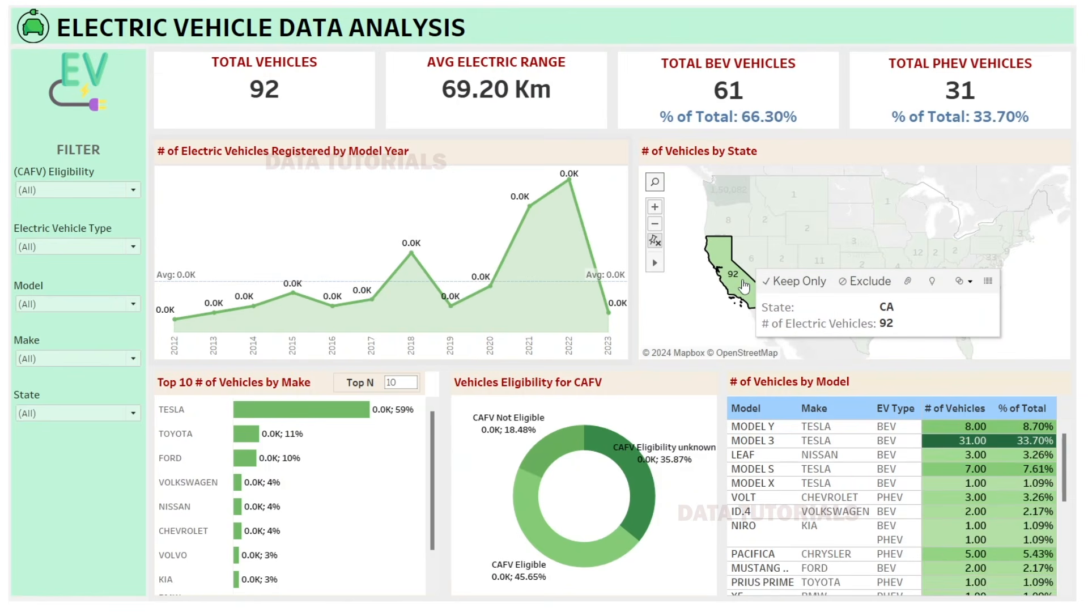
left_click(744, 286)
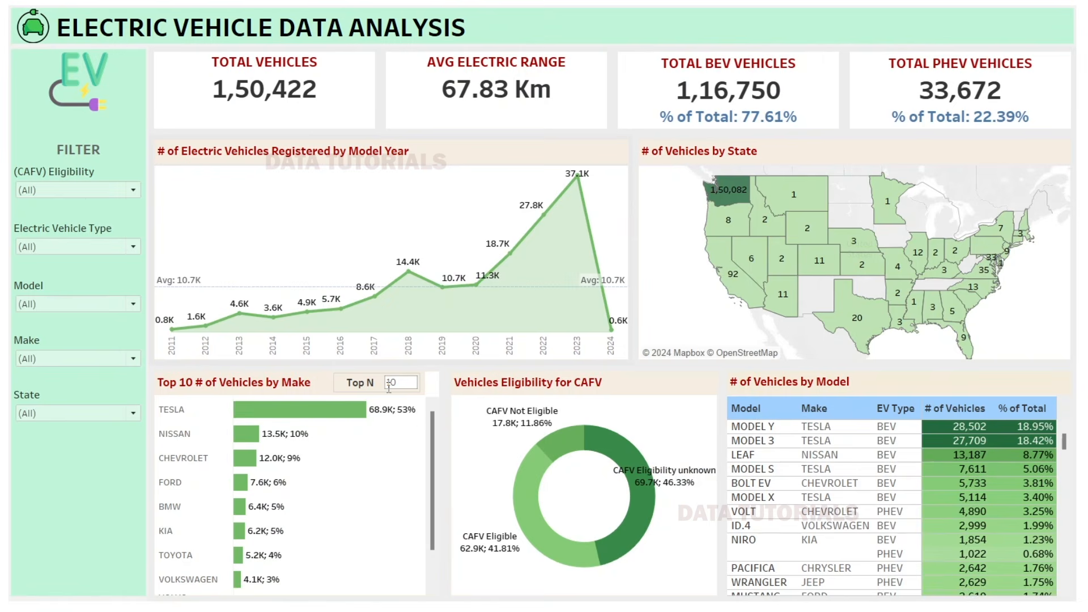
Step: Filter the dashboard from the Top 10 makes chart by TESLA and by NISSAN, clearing each selection
mouse_move(284, 413)
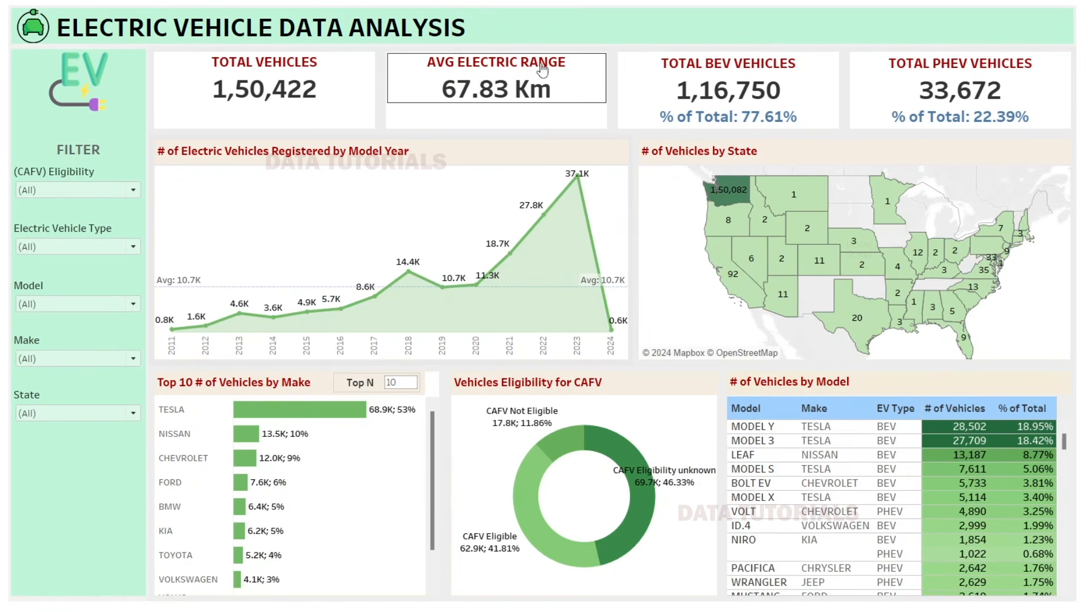
left_click(309, 416)
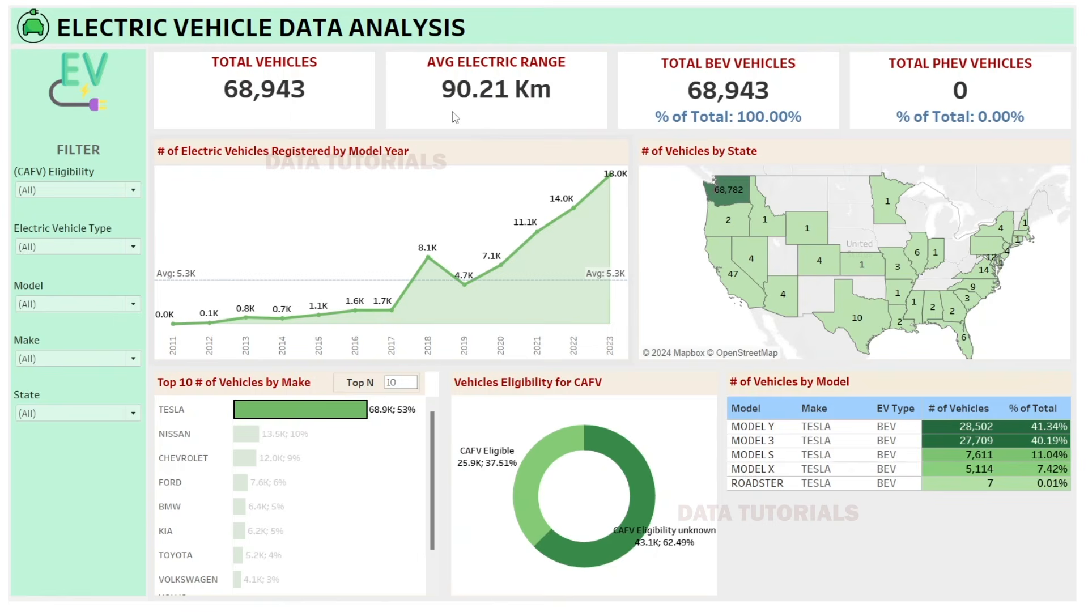
mouse_move(793, 94)
left_click(327, 419)
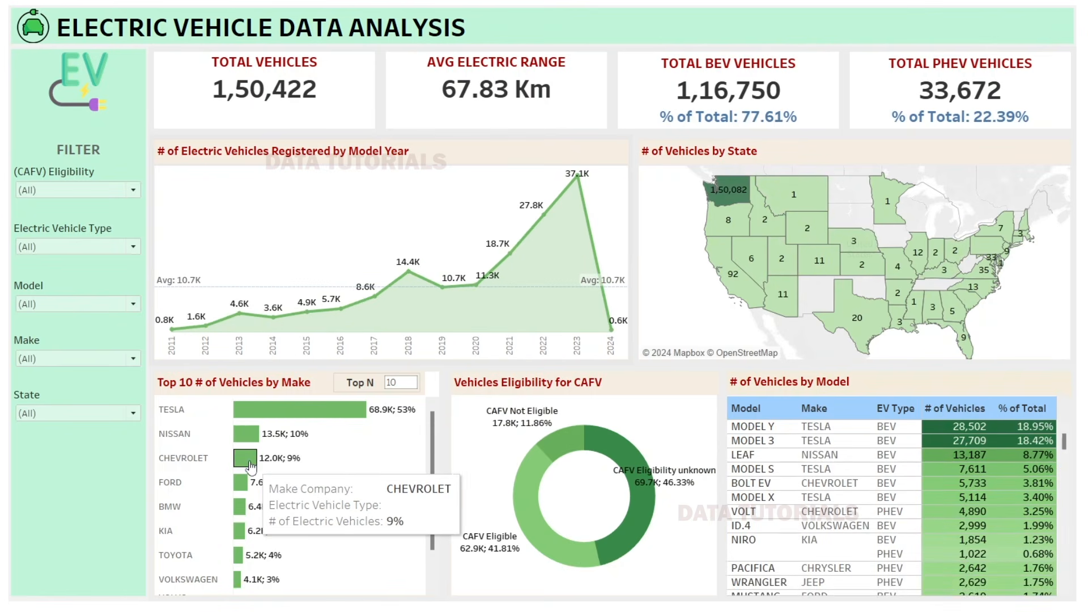
left_click(251, 441)
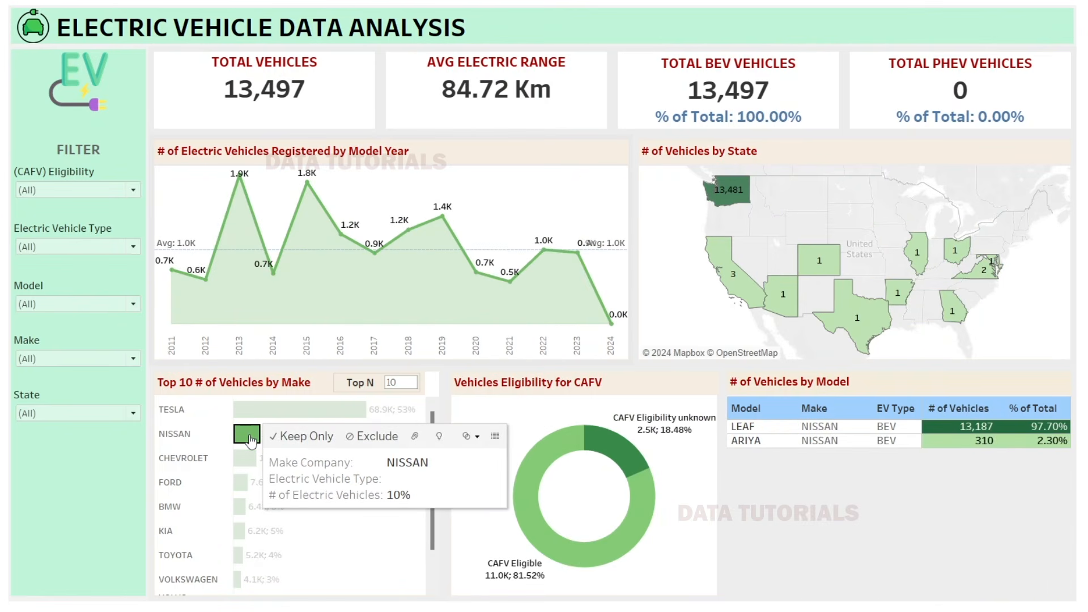
left_click(252, 440)
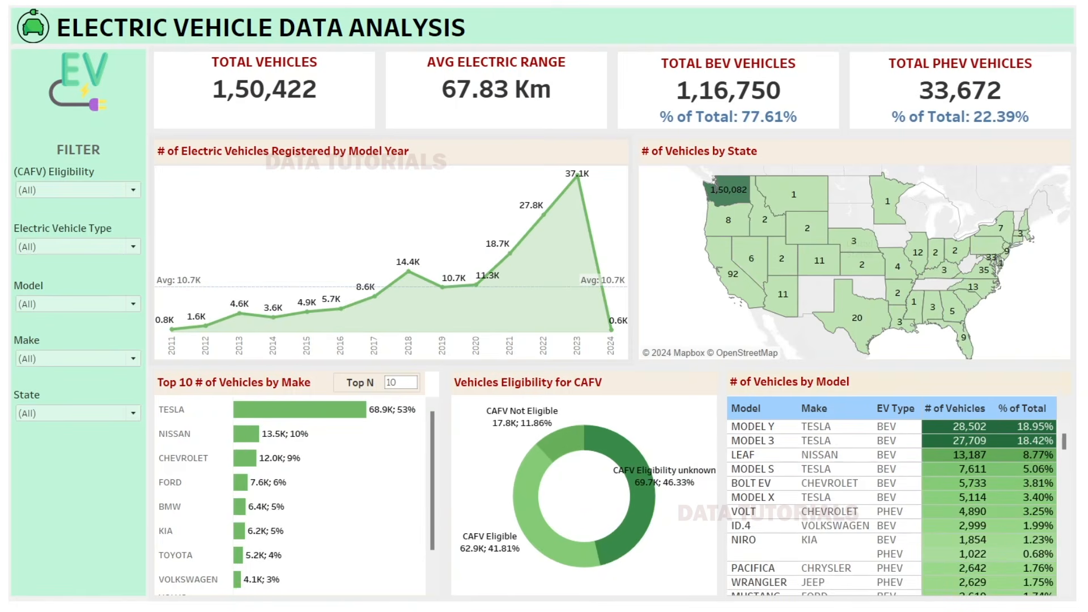
Step: Filter the dashboard from the Vehicles Eligibility for CAFV donut by CAFV Eligible, clearing the selection
mouse_move(528, 533)
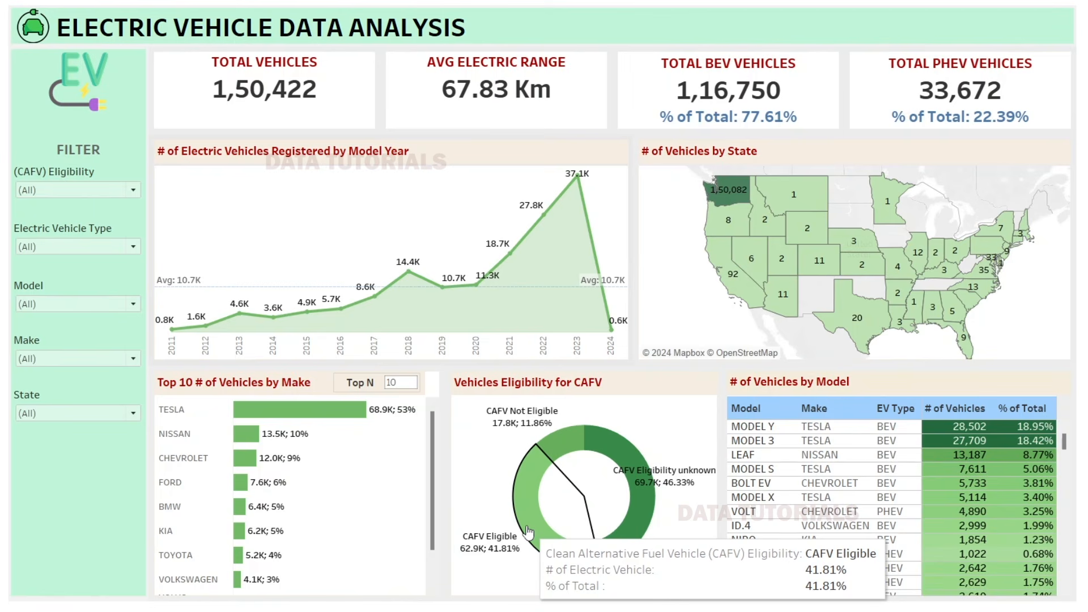
left_click(528, 533)
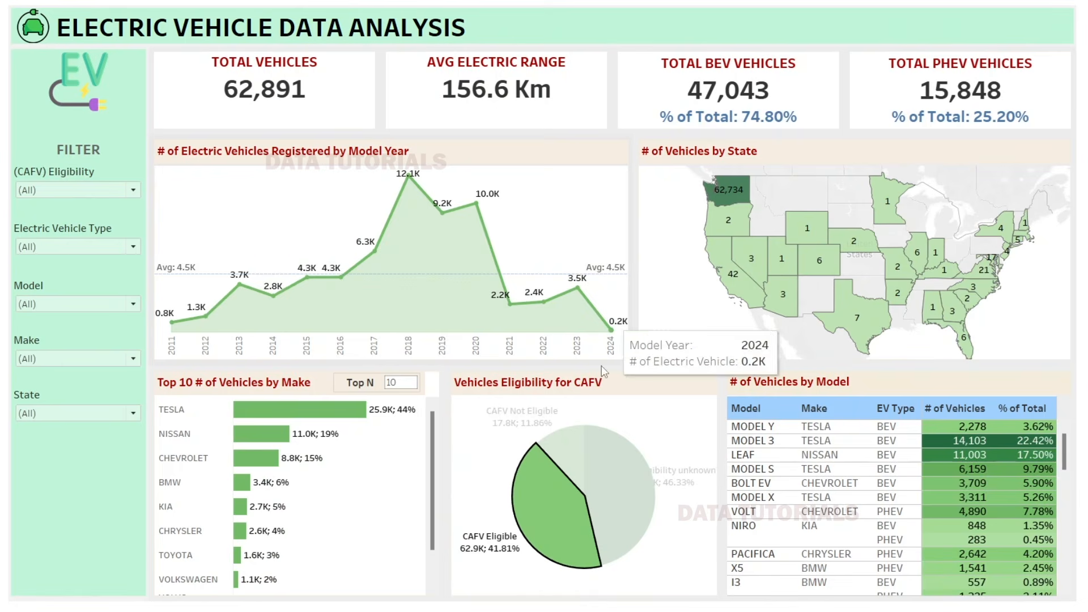
left_click(560, 495)
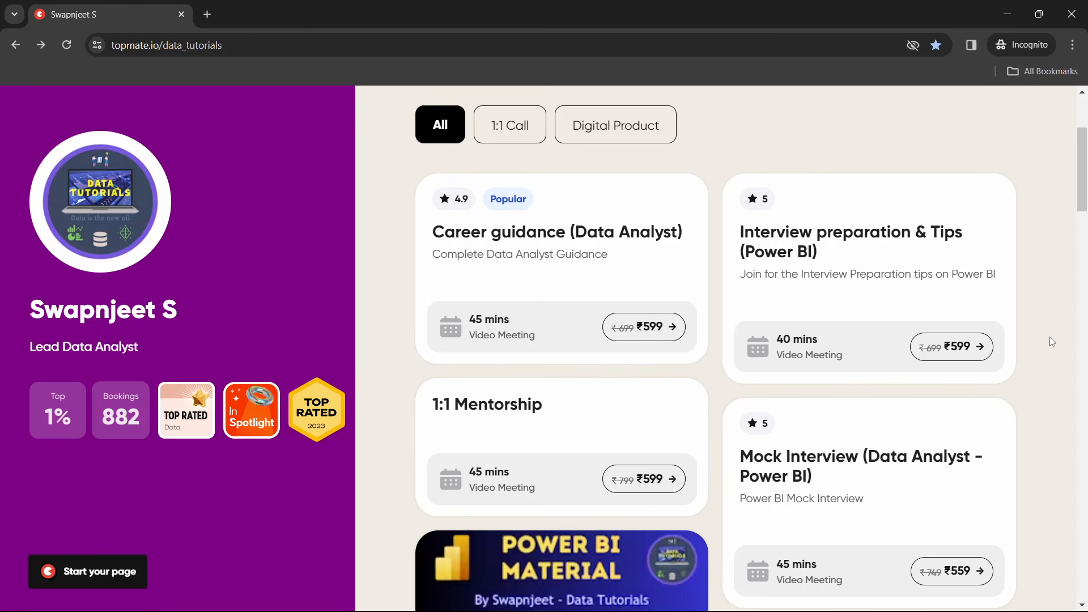
Step: On the Data Tutorials Topmate page in the browser, look through the listed sessions and the Power BI, Tableau and SQL materials
scroll(1051, 338, "down", 3)
scroll(1054, 337, "down", 4)
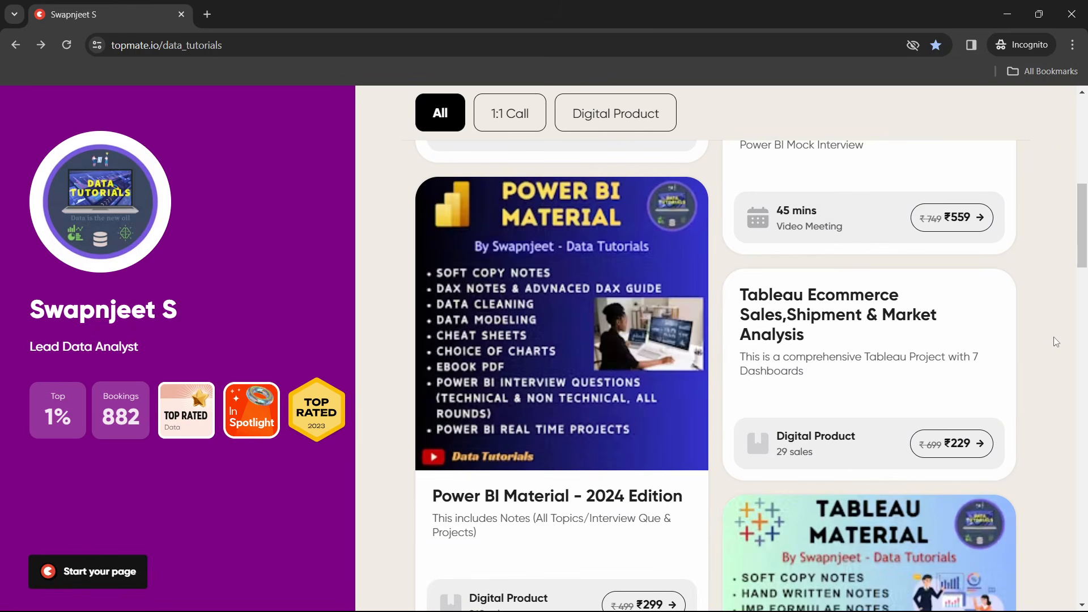
scroll(1053, 337, "up", 1)
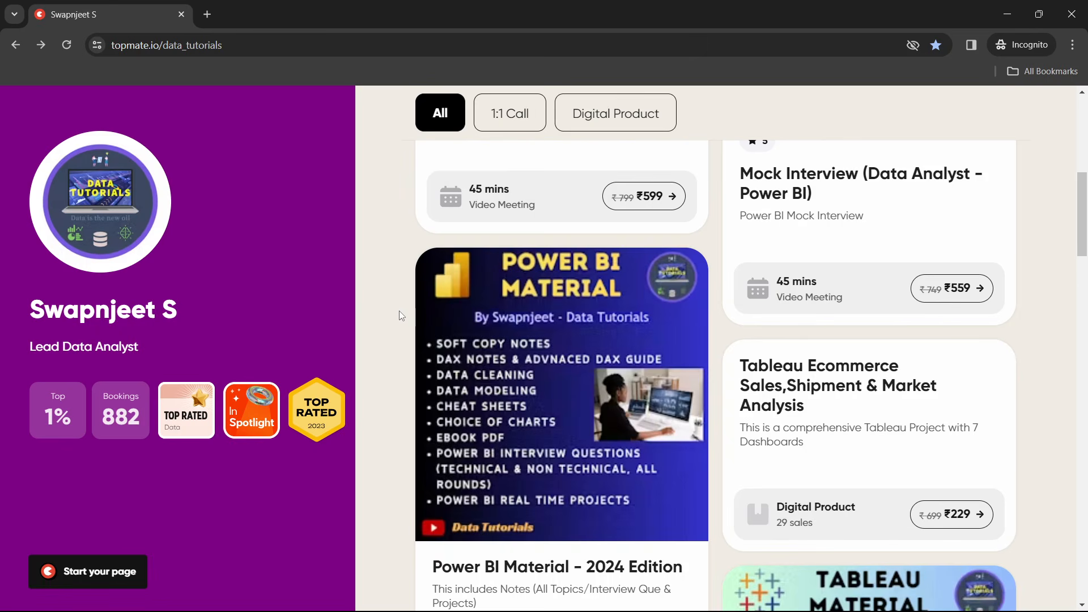
scroll(399, 310, "down", 5)
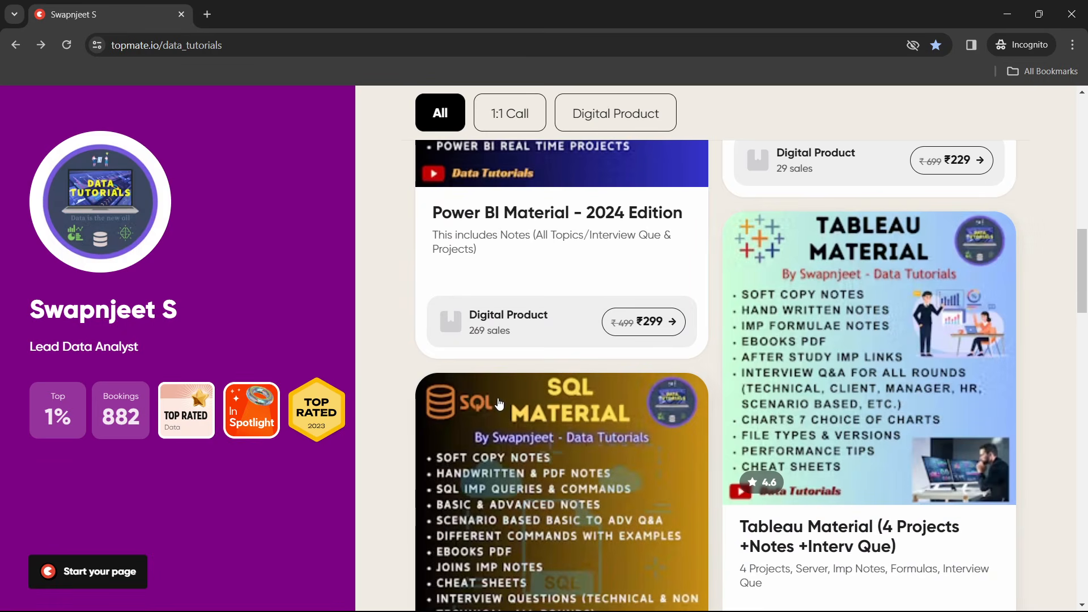
scroll(564, 428, "down", 7)
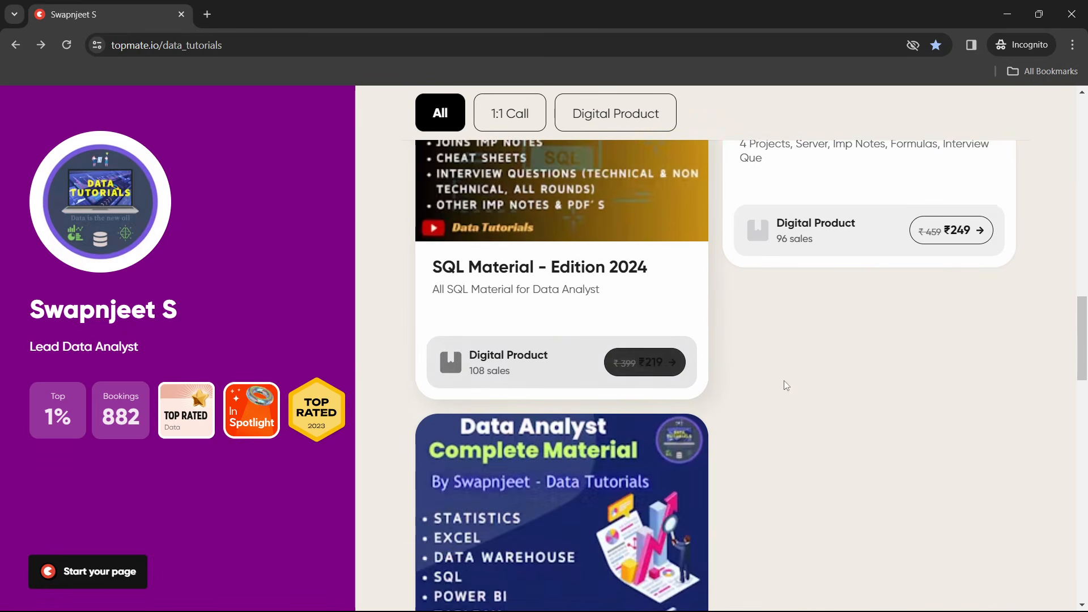
scroll(820, 399, "down", 1)
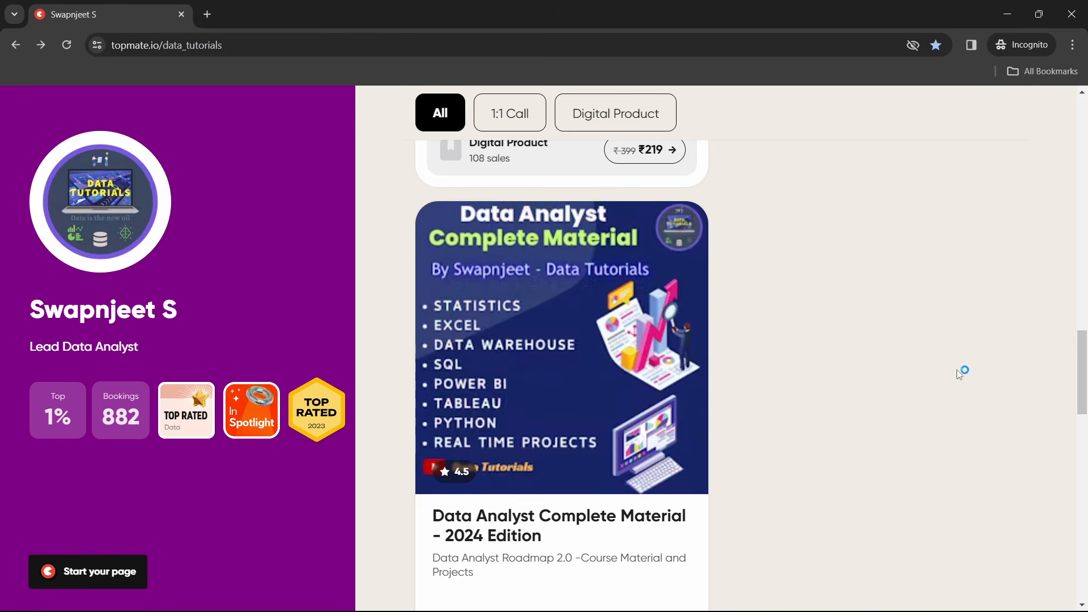
Step: Review the contents of the Data Analyst Complete Material - 2024 Edition product and return to the Topmate profile
left_click(553, 393)
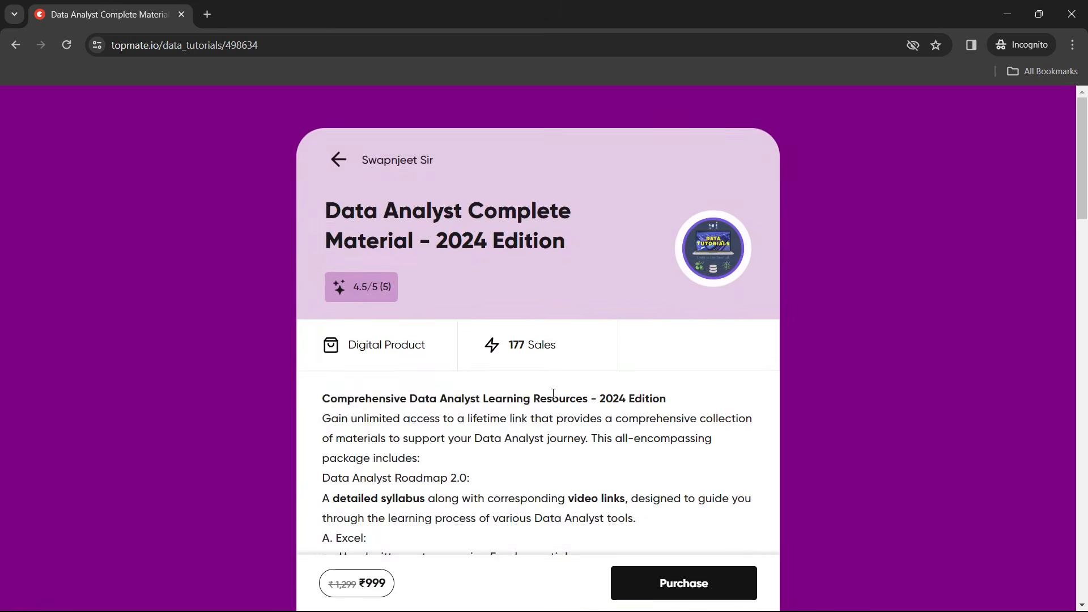
scroll(553, 393, "down", 12)
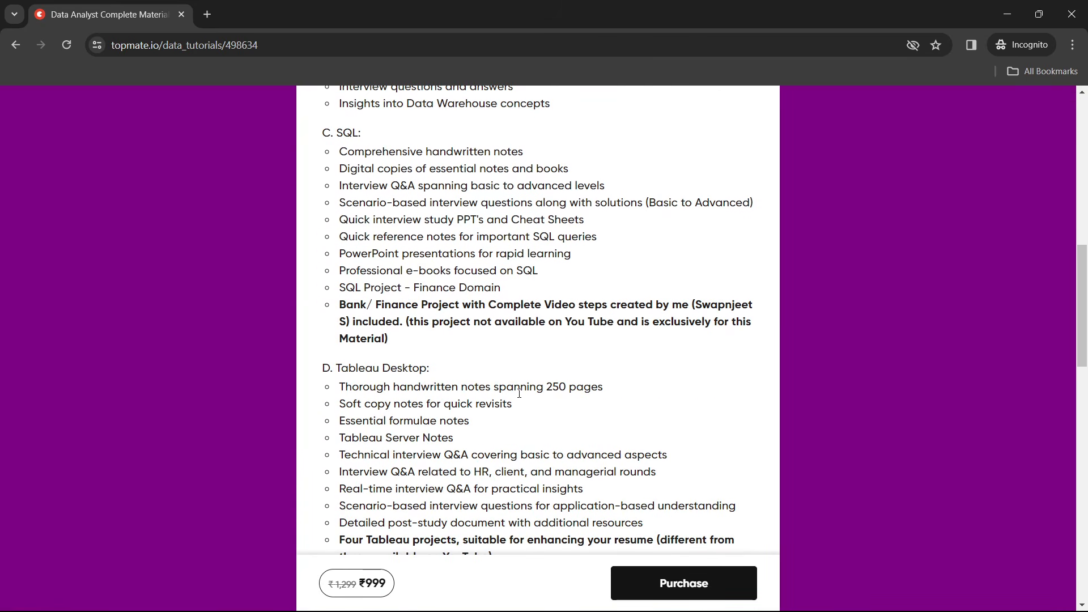
scroll(506, 387, "down", 4)
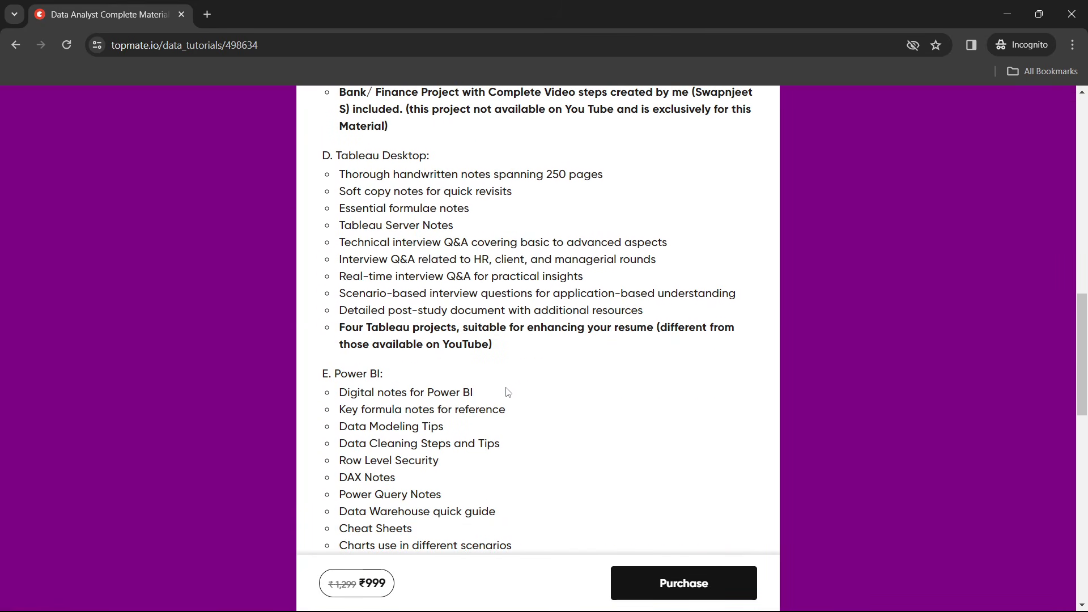
left_click(15, 44)
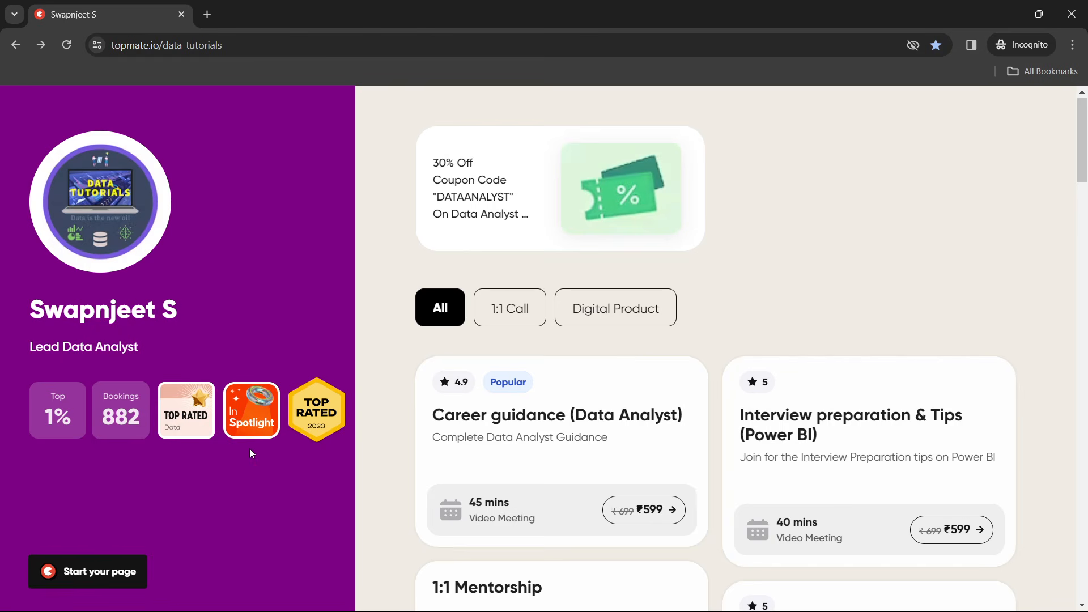
Step: Examine the Topmate profile's coupon offer, material listings, ratings and About me section, returning to the Data Analyst Complete Material card
mouse_move(184, 428)
left_mouse_down()
mouse_move(188, 475)
mouse_move(188, 423)
left_mouse_up()
scroll(1065, 335, "down", 15)
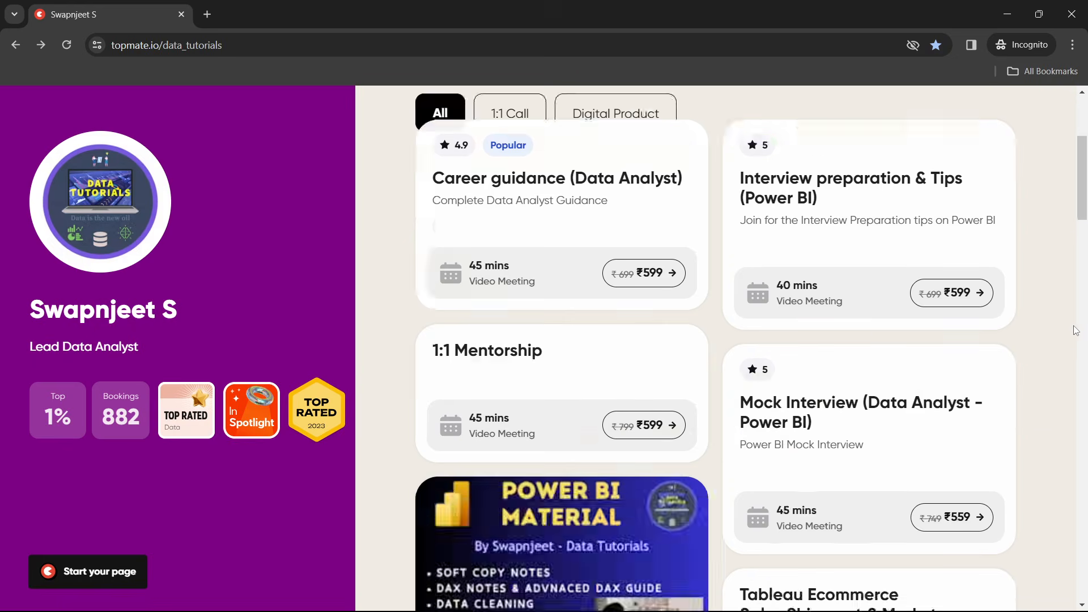
scroll(1063, 321, "up", 15)
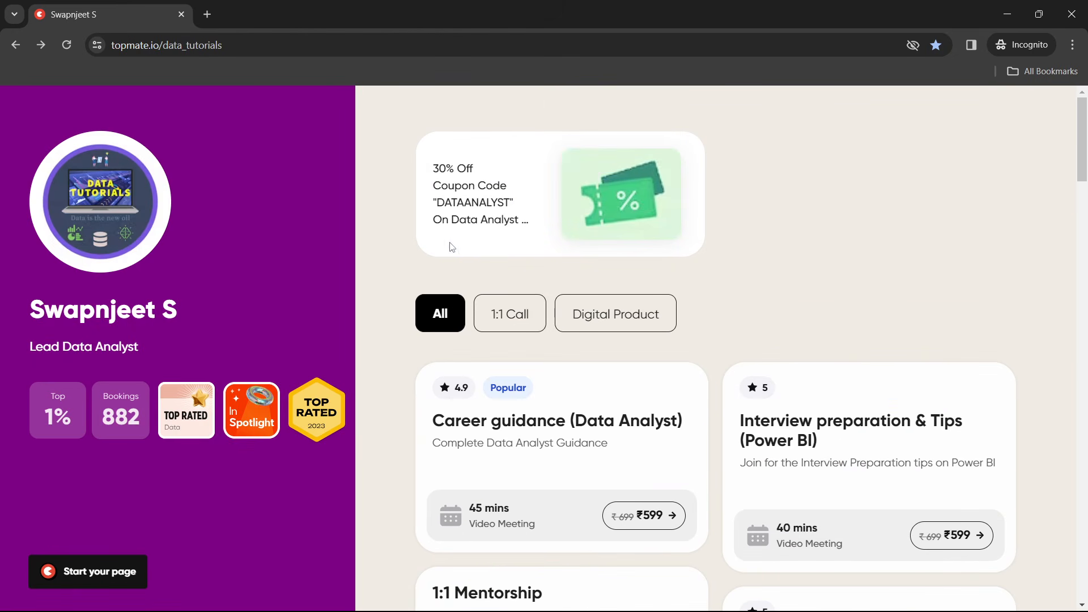
scroll(1019, 293, "down", 15)
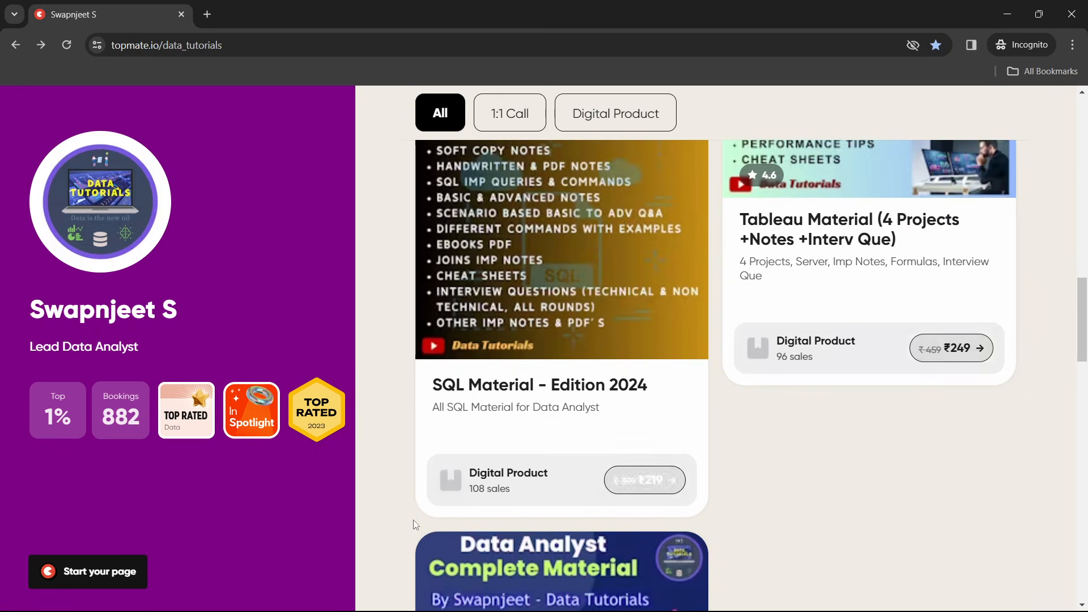
scroll(705, 439, "down", 3)
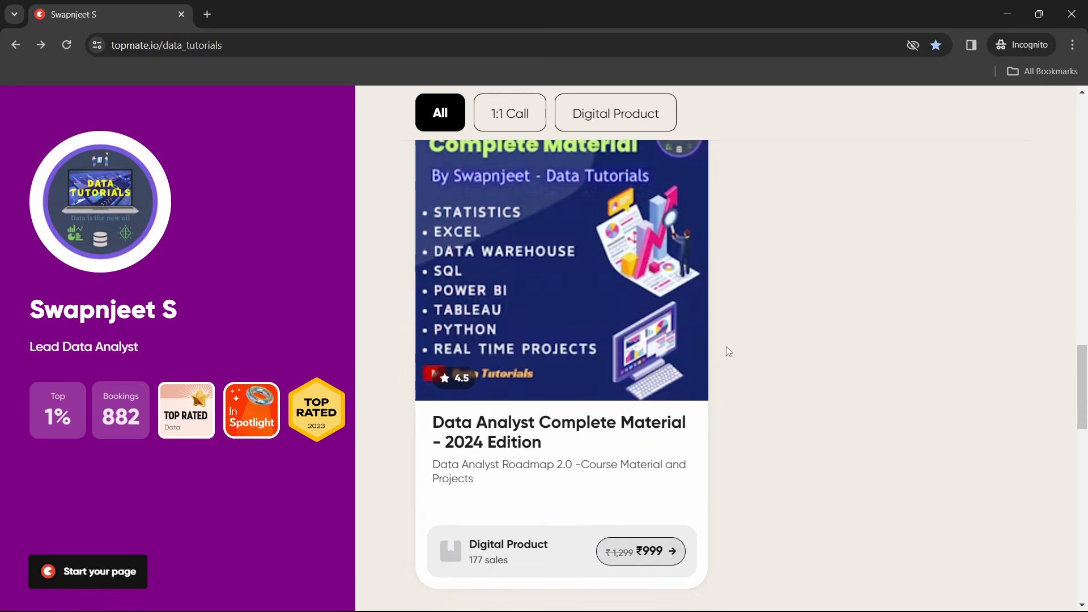
scroll(727, 346, "up", 1)
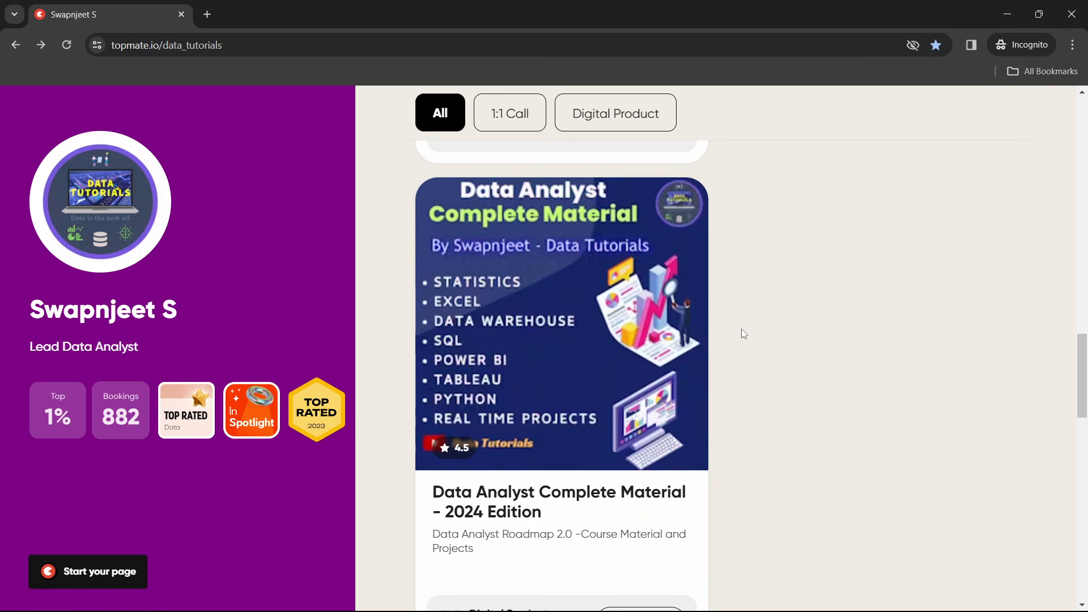
scroll(773, 306, "down", 5)
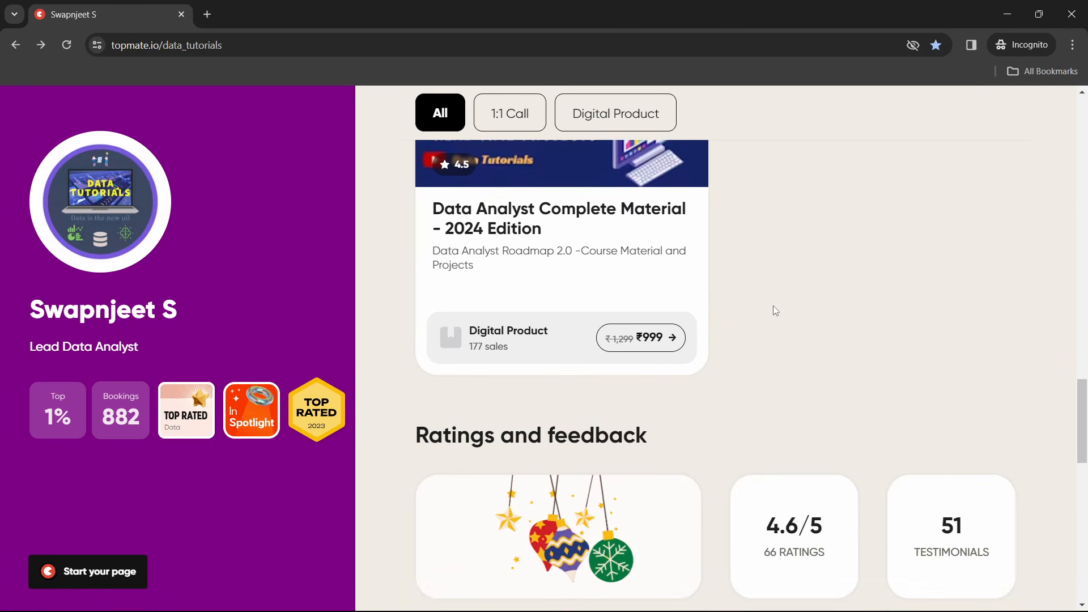
scroll(1013, 430, "down", 5)
scroll(921, 430, "down", 10)
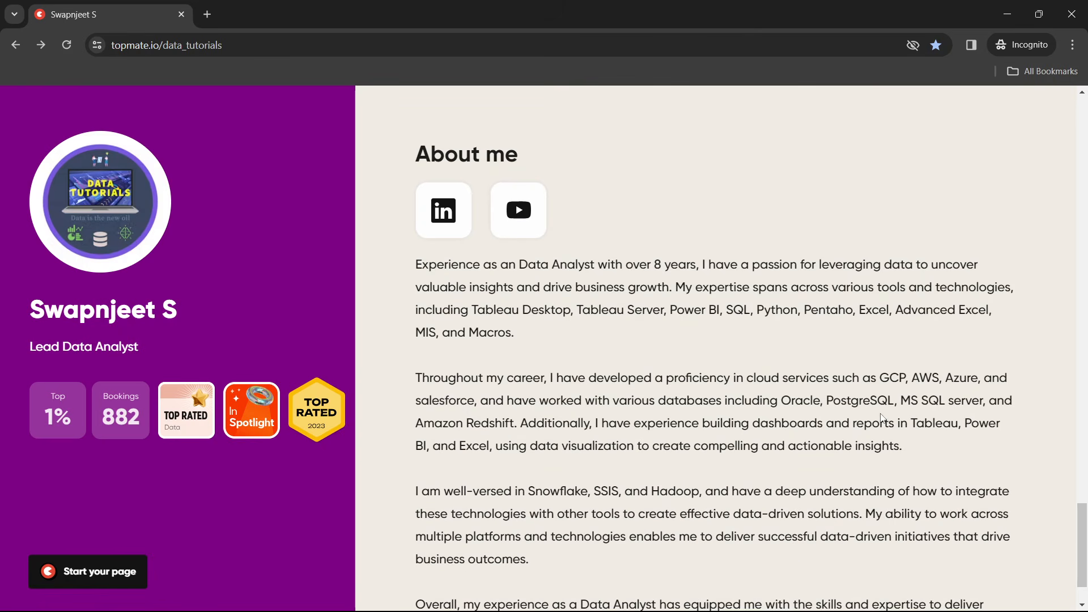
scroll(825, 383, "up", 12)
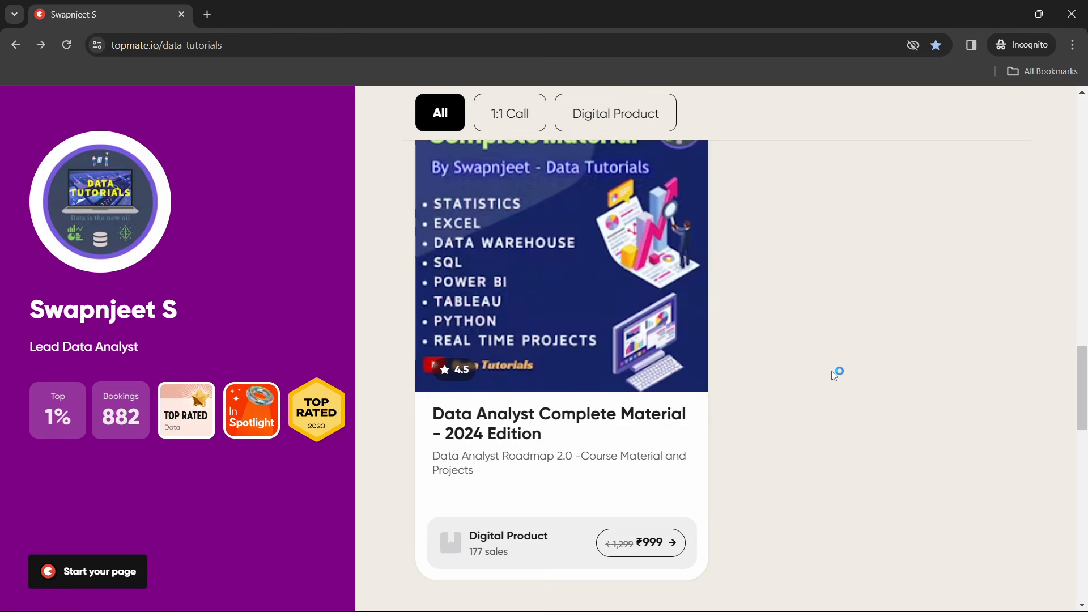
Step: Open the Data Analyst Complete Material product, read its description to the end and highlight the WhatsApp contact number
left_click(620, 441)
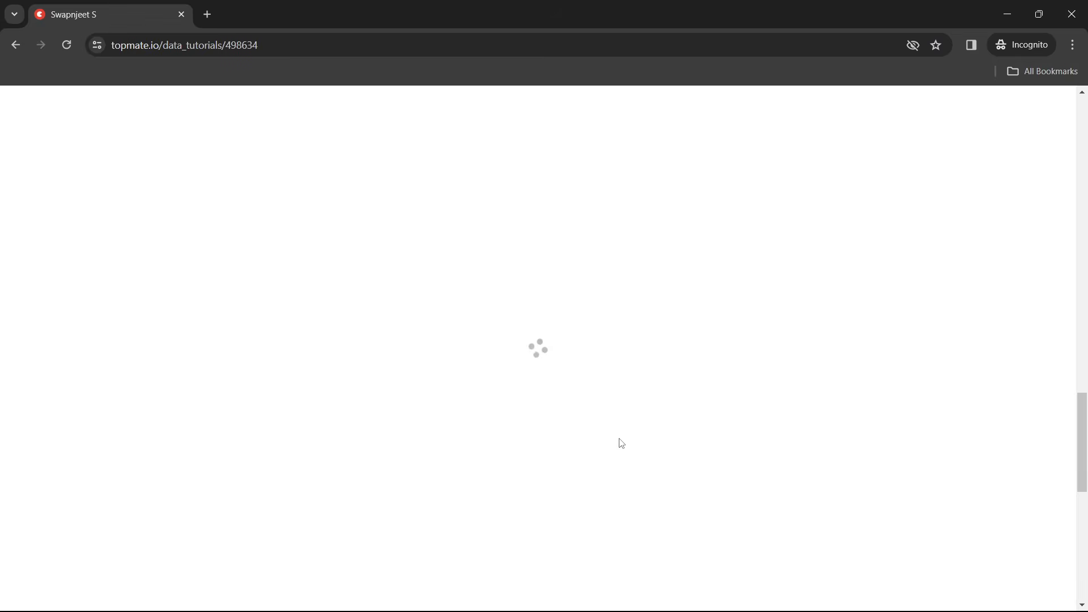
scroll(602, 401, "down", 15)
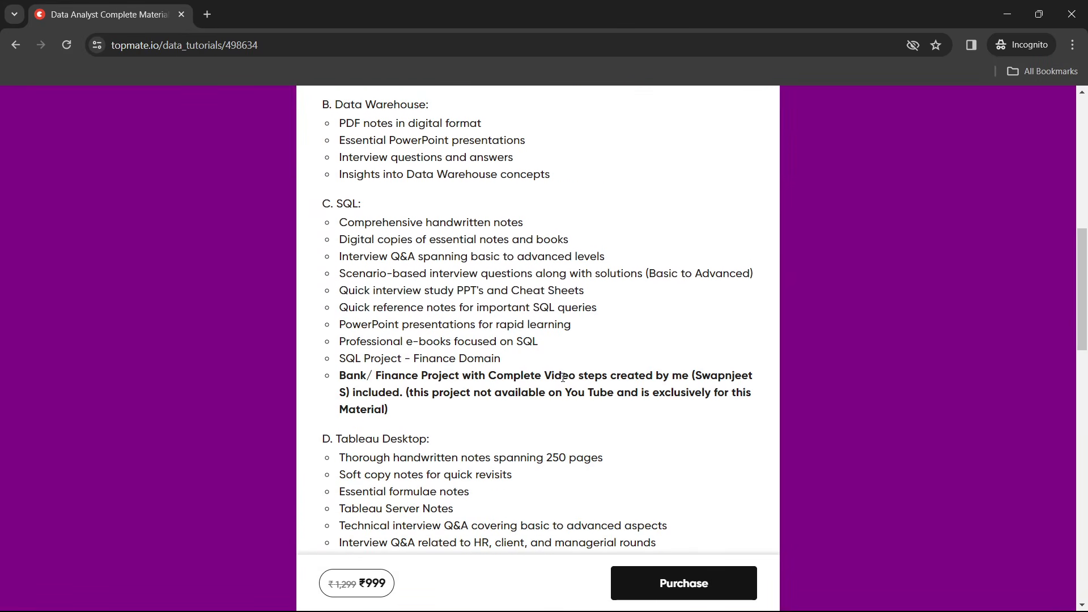
scroll(564, 380, "down", 20)
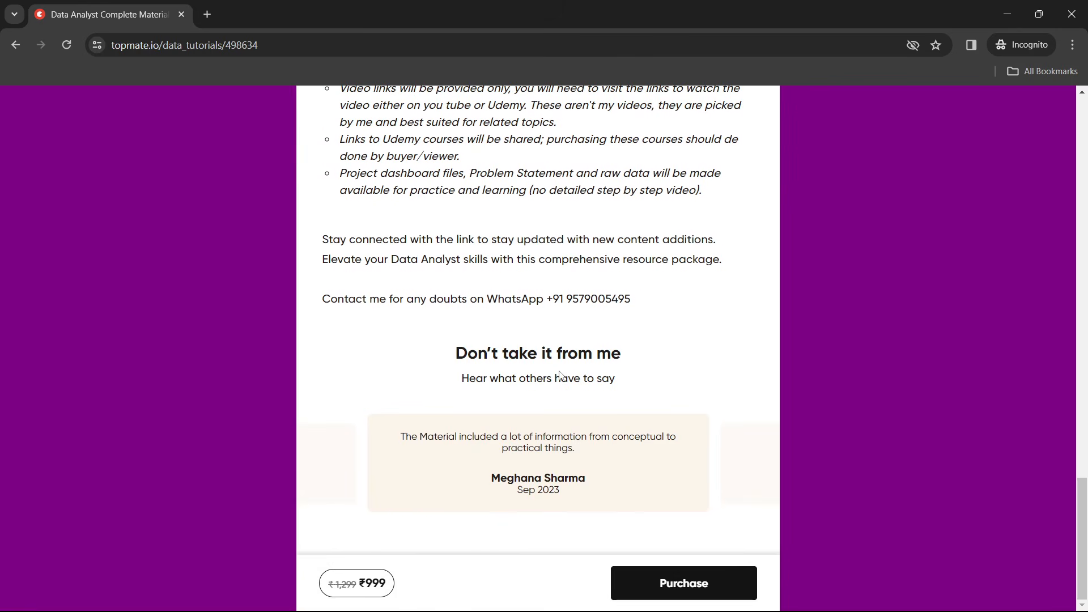
left_click_drag(548, 302, 659, 302)
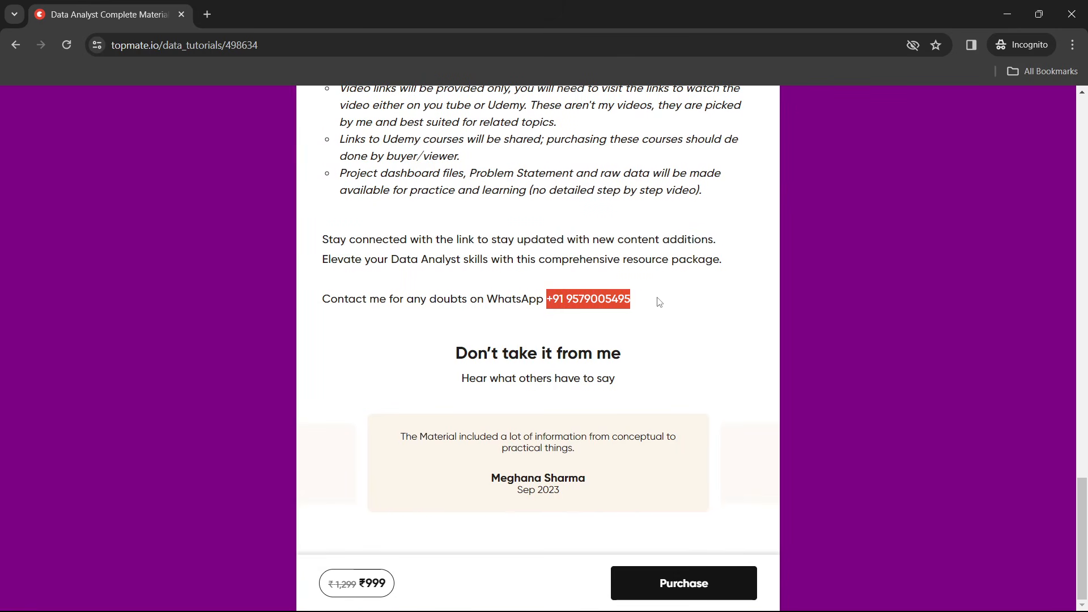
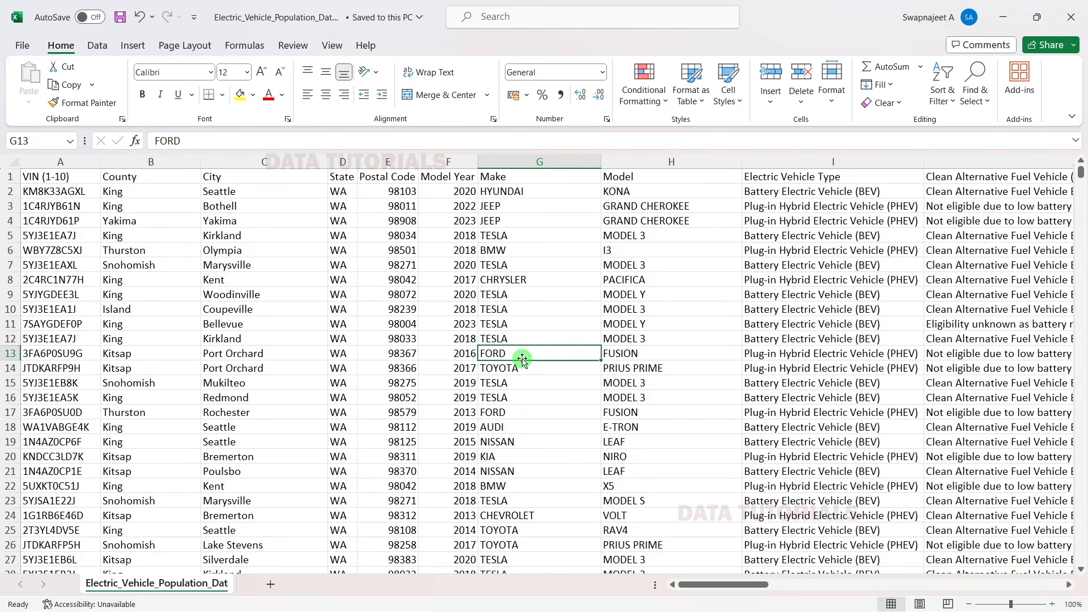
Step: In the Excel electric vehicle population dataset, check the entry counts of the VIN (1-10) column and the header row
left_click(61, 162)
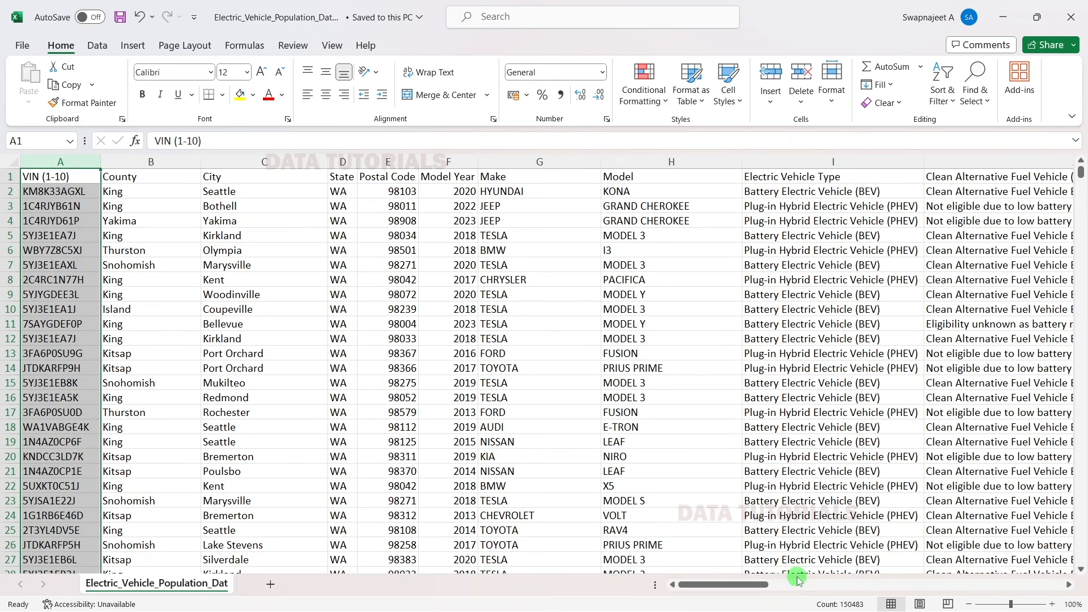
mouse_move(851, 600)
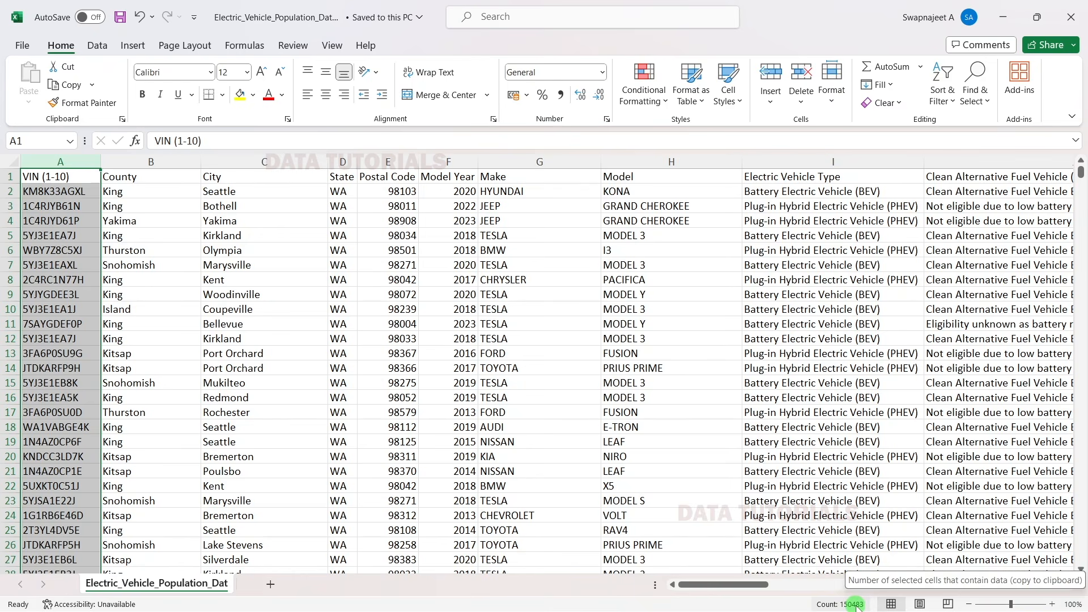
left_click(439, 278)
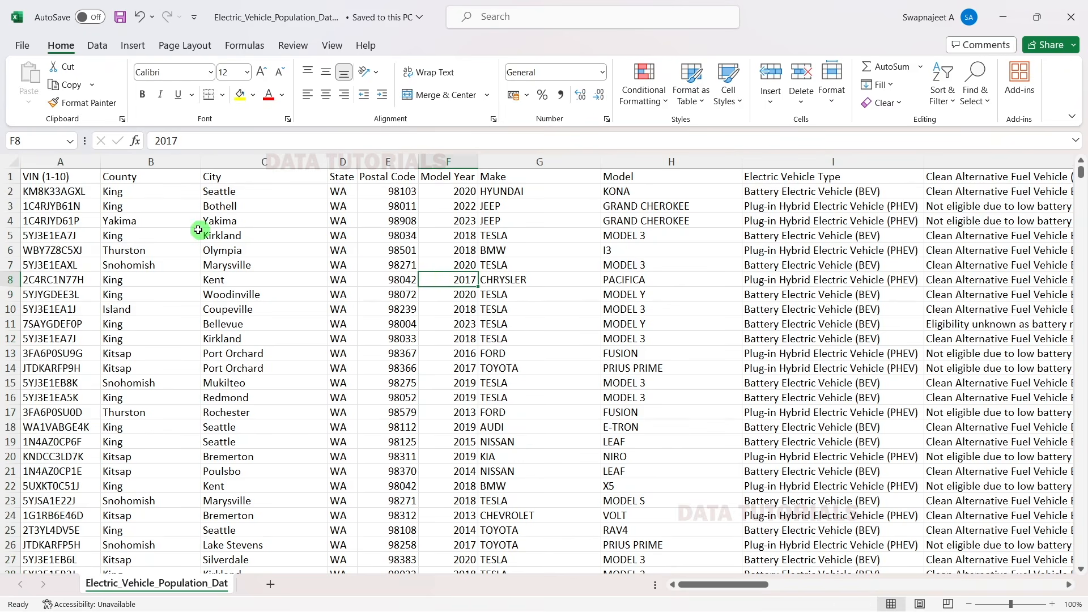
left_click(12, 177)
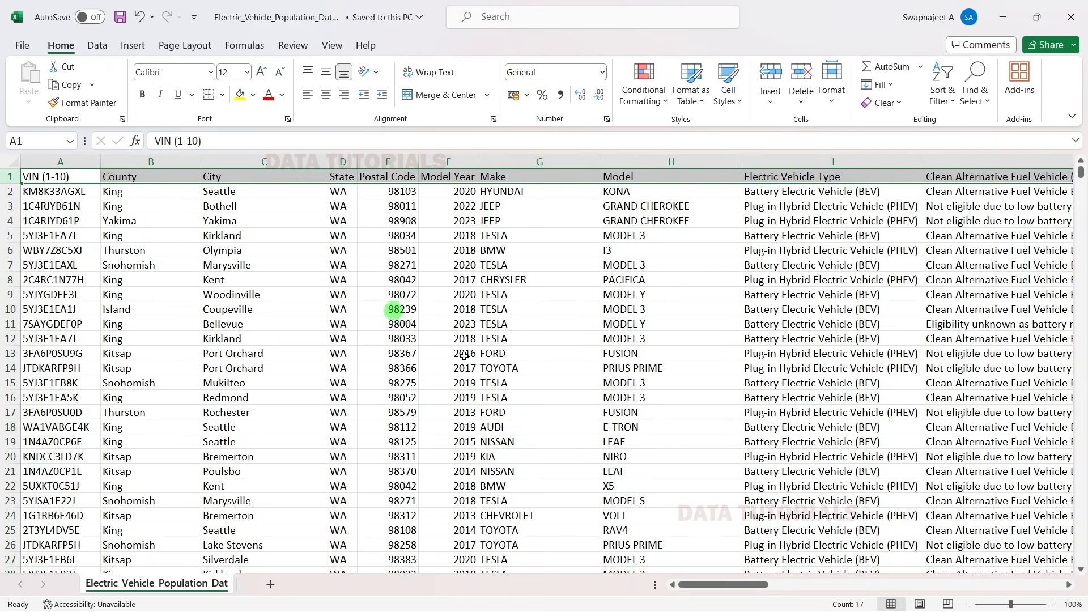
left_click(131, 266)
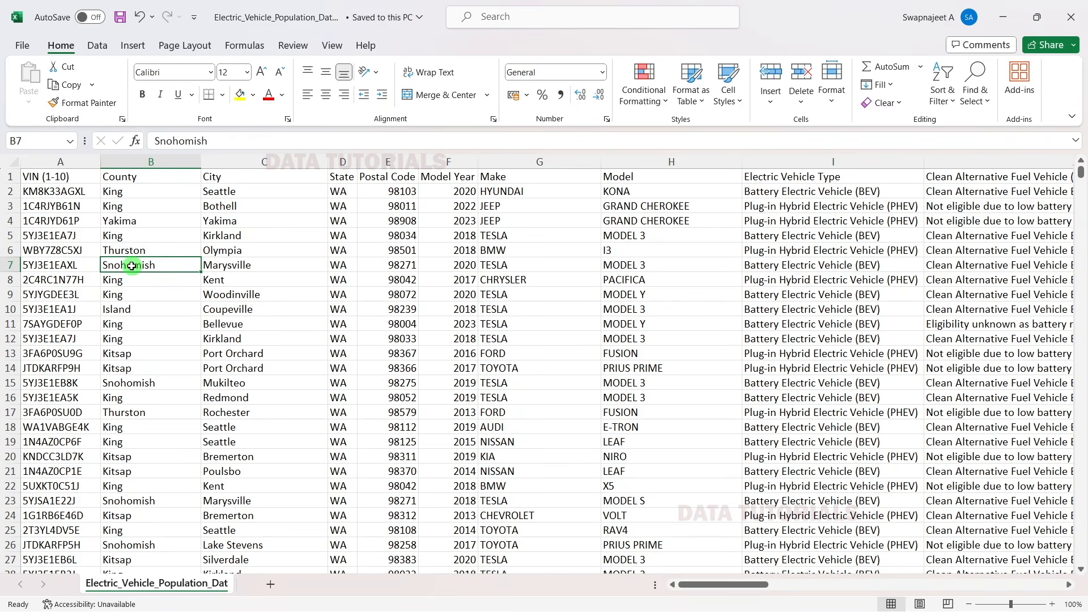
Step: Select the VIN (1-10) column to review what it contains, clearing the selection
left_click(49, 162)
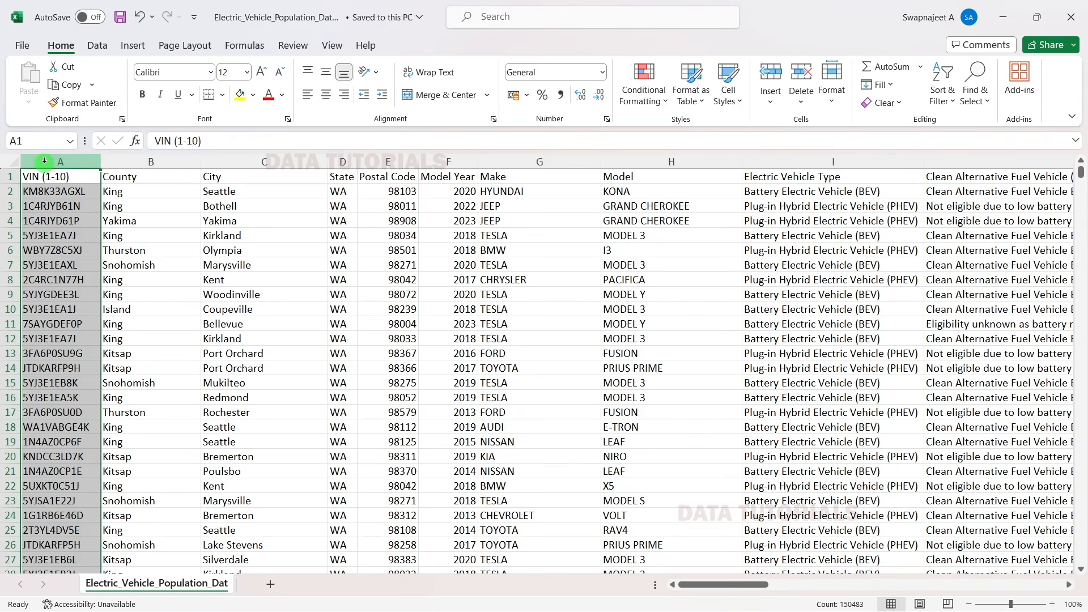
left_click(39, 264)
left_click(43, 162)
left_click(176, 250)
Step: Review the values in the County column and select the City column
left_click(136, 161)
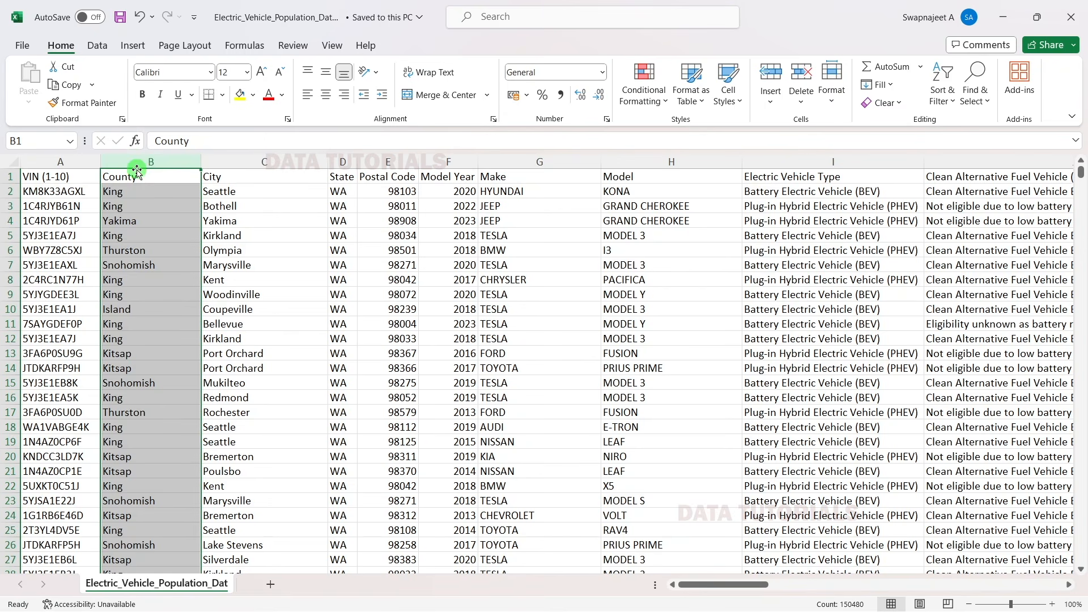
left_click(157, 250)
scroll(168, 318, "down", 5)
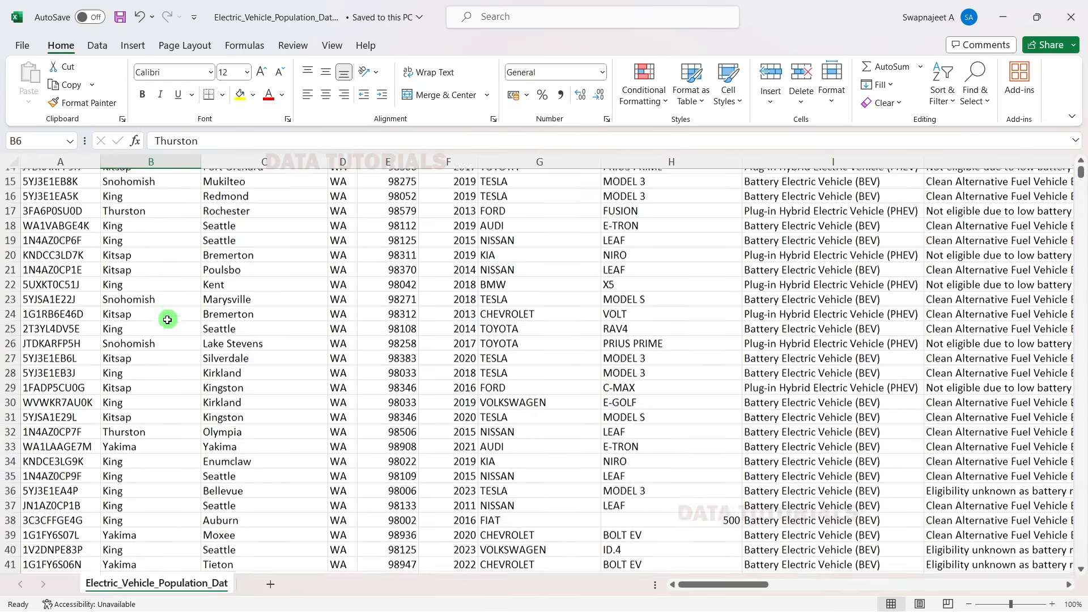
scroll(168, 319, "up", 5)
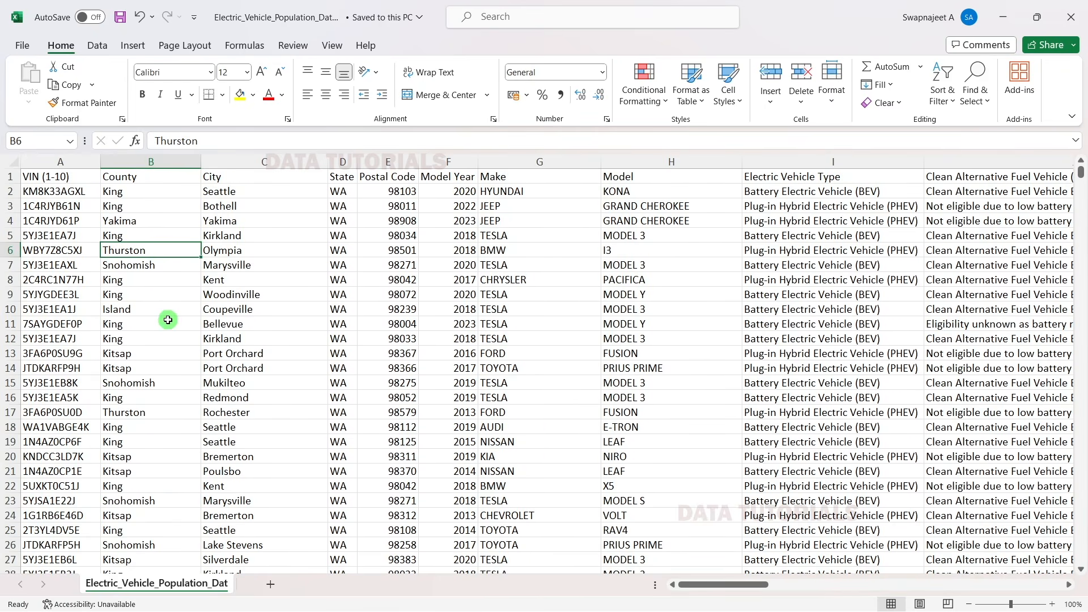
left_click(332, 288)
left_click(258, 159)
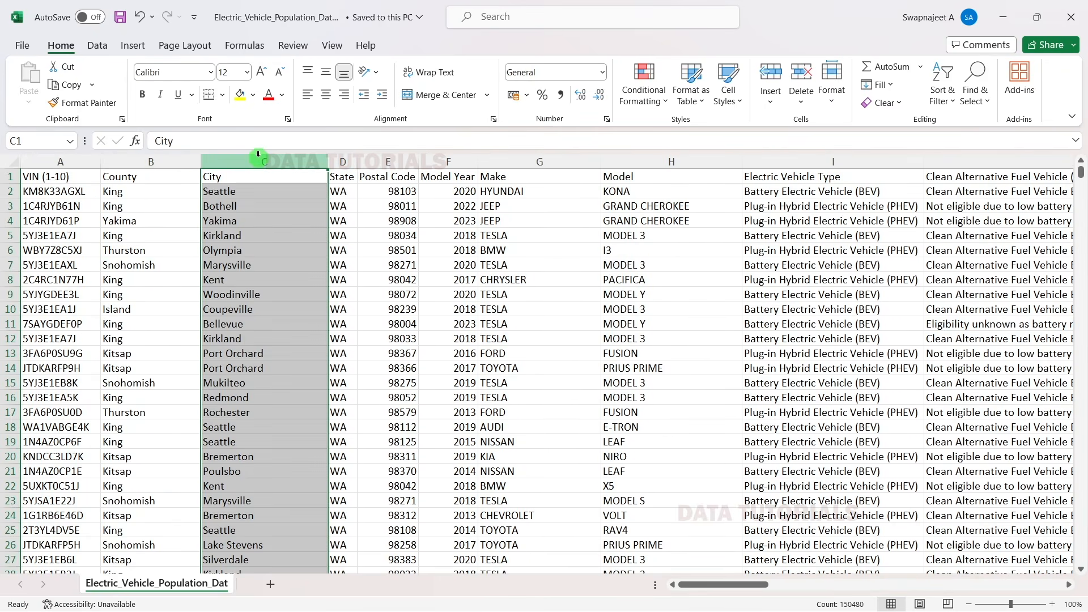
Step: Highlight the VIN (1-10) column, then together with the County column, and clear the selection
left_click(62, 162)
left_click(111, 221)
left_click_drag(83, 163, 184, 165)
left_click(274, 275)
Step: Look through the County values further down the dataset and back at its first rows
scroll(149, 389, "down", 4)
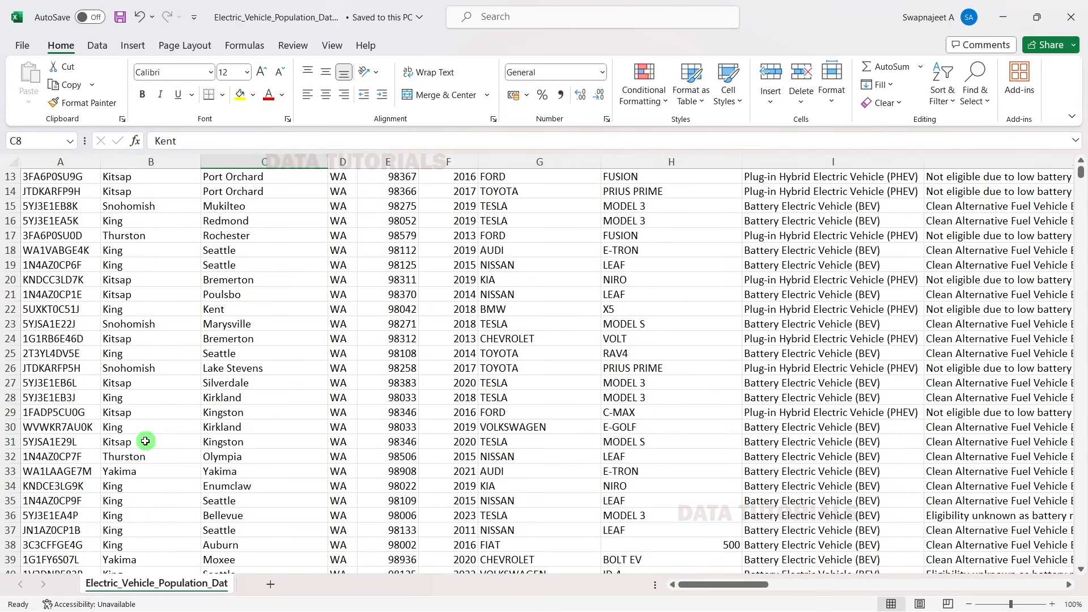
left_click(147, 439)
scroll(147, 439, "down", 6)
scroll(148, 437, "up", 5)
scroll(149, 437, "up", 5)
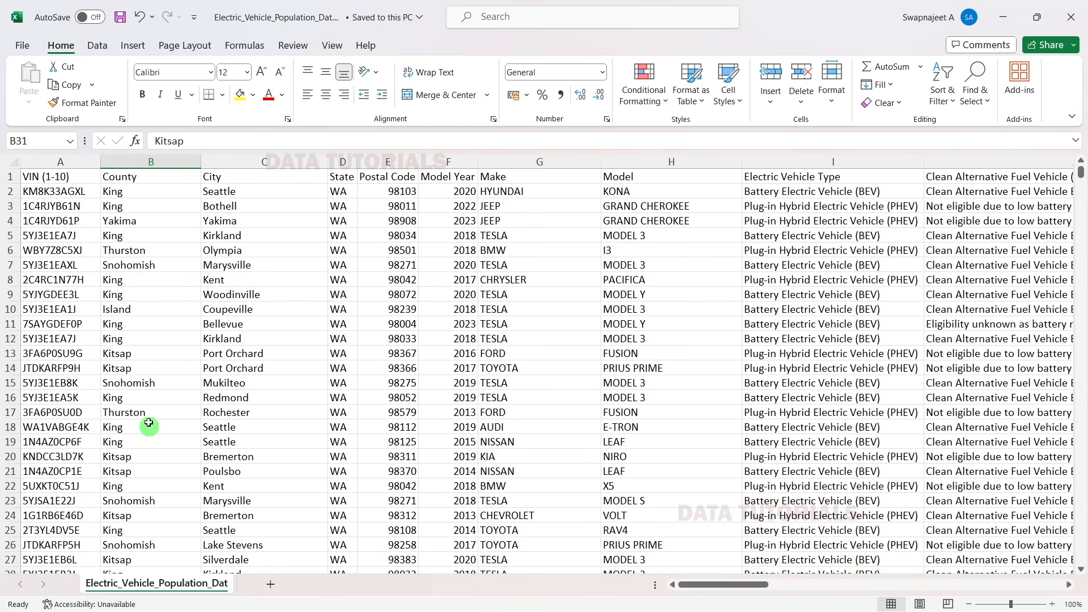
left_click(179, 211)
left_click(172, 239)
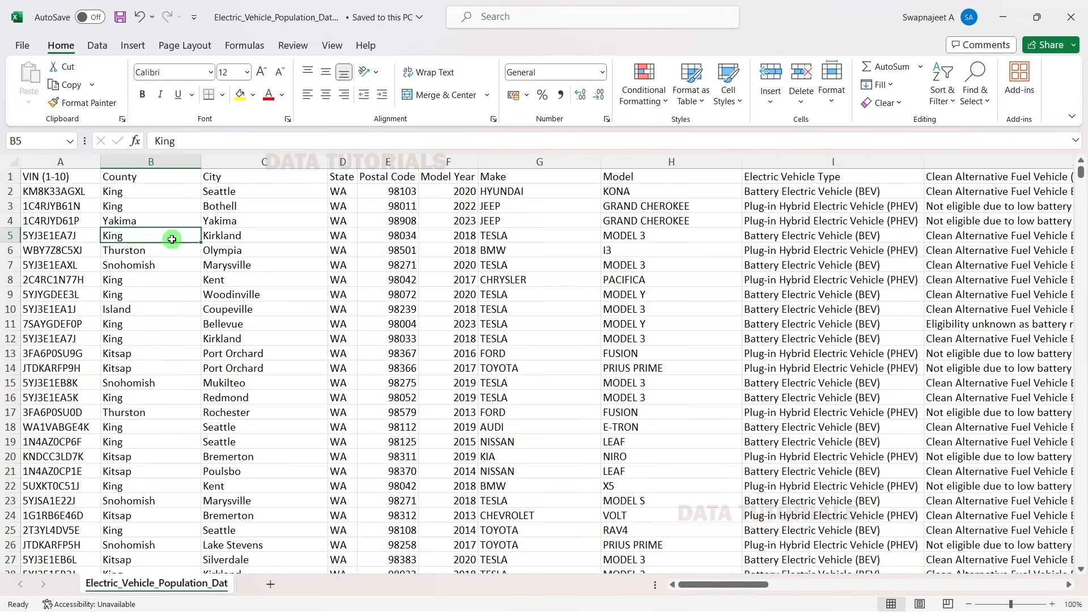
Step: Select the City, State, Postal Code and Model Year columns one after another to review what they contain
left_click(274, 276)
left_click(246, 163)
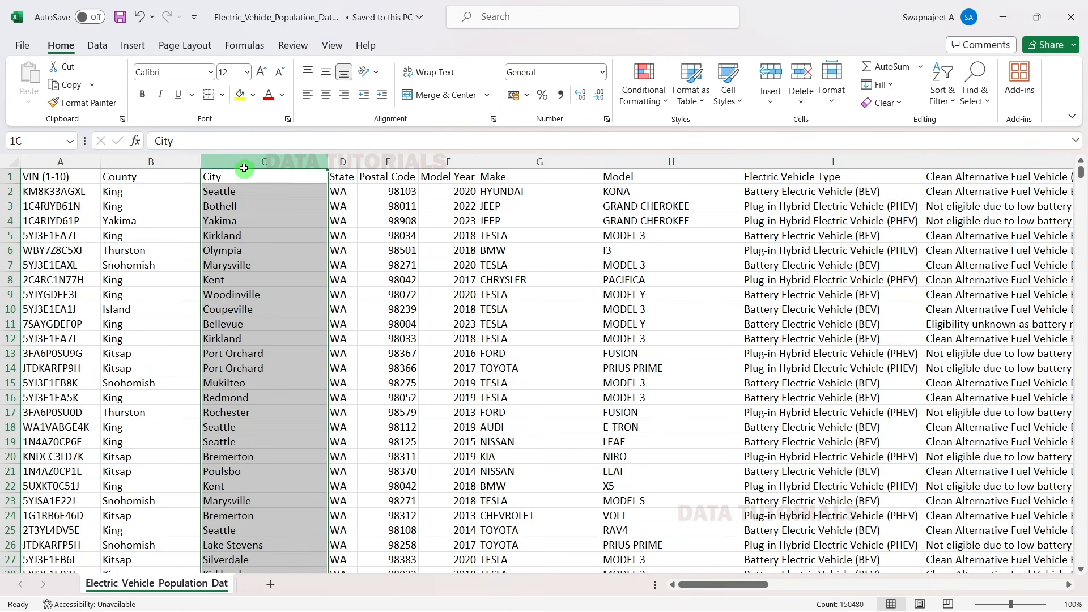
left_click(359, 232)
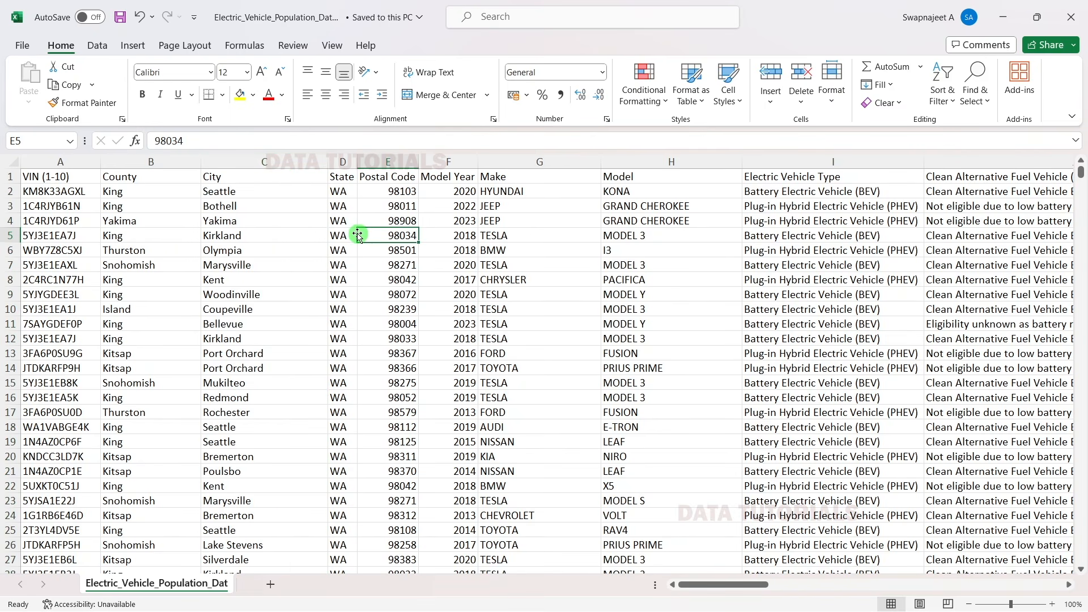
left_click(352, 231)
left_click(356, 162)
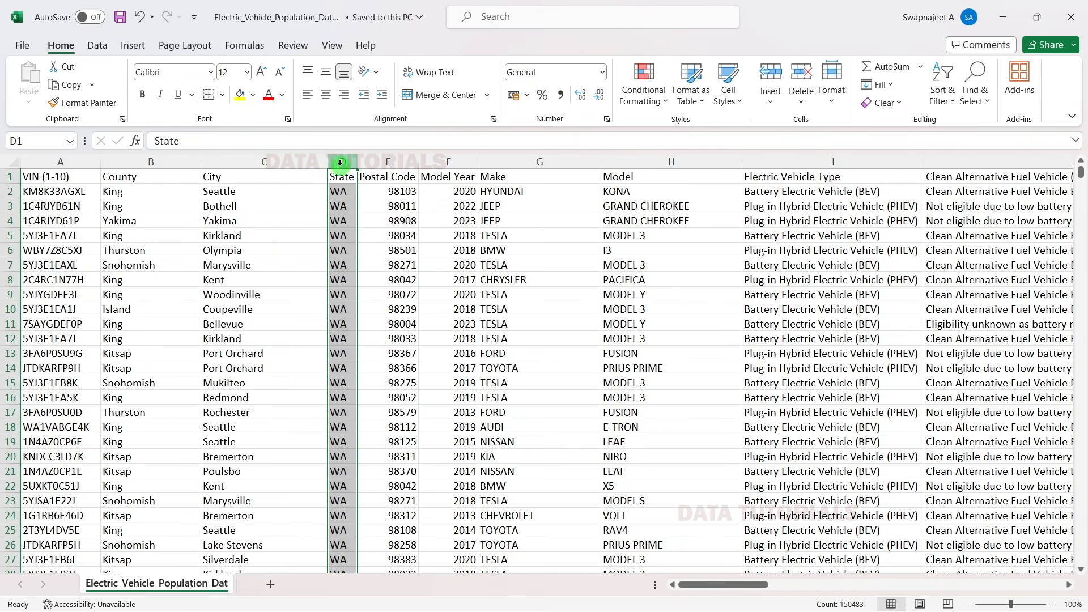
left_click(388, 163)
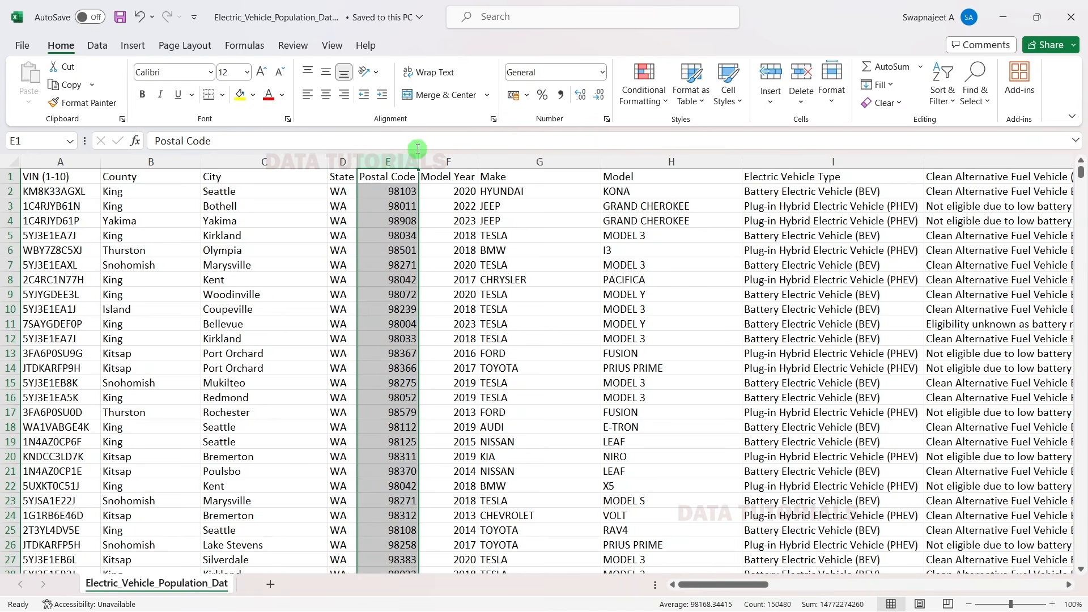
left_click(452, 163)
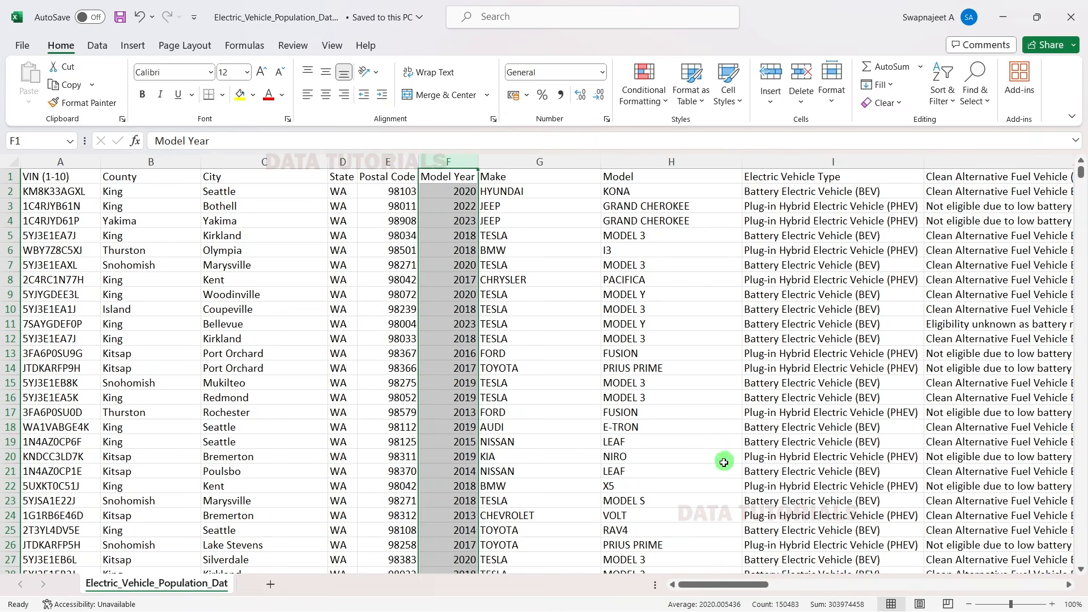
Step: Select the Make column and examine individual manufacturer entries in it
left_click_drag(723, 589, 792, 588)
left_click(265, 353)
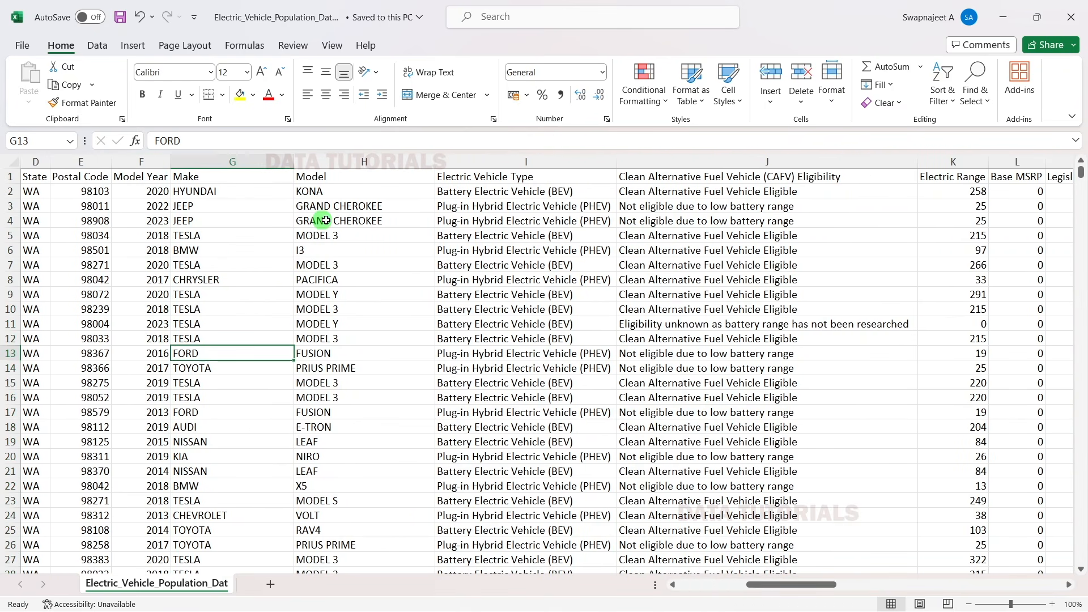
left_click(271, 164)
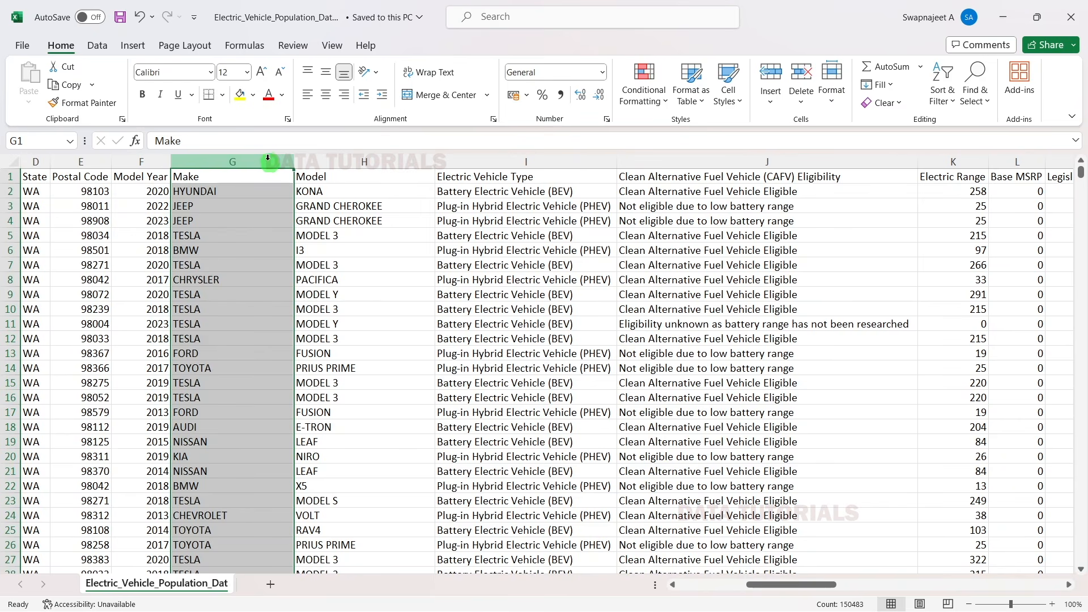
left_click(260, 226)
left_click(261, 293)
left_click(227, 265)
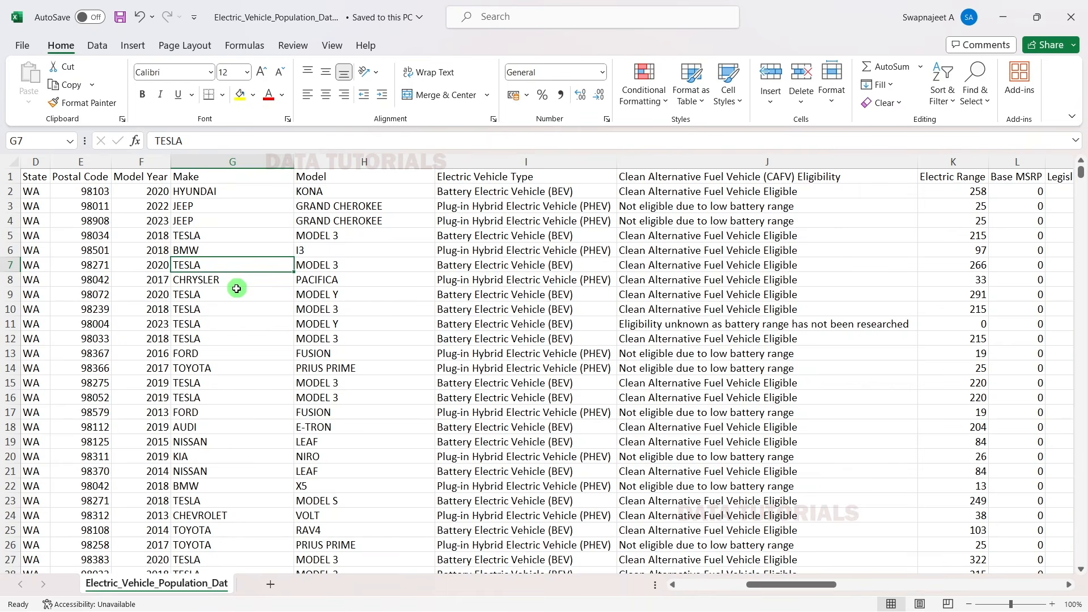
Step: Select the Model column and compare the first record's Make with its Model
left_click(340, 165)
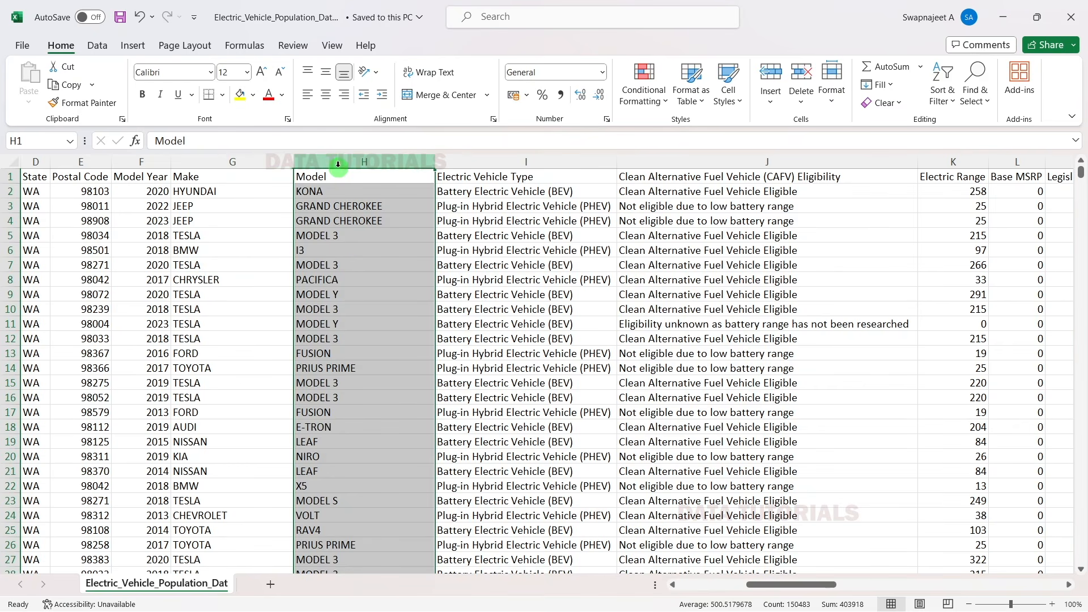
left_click(183, 180)
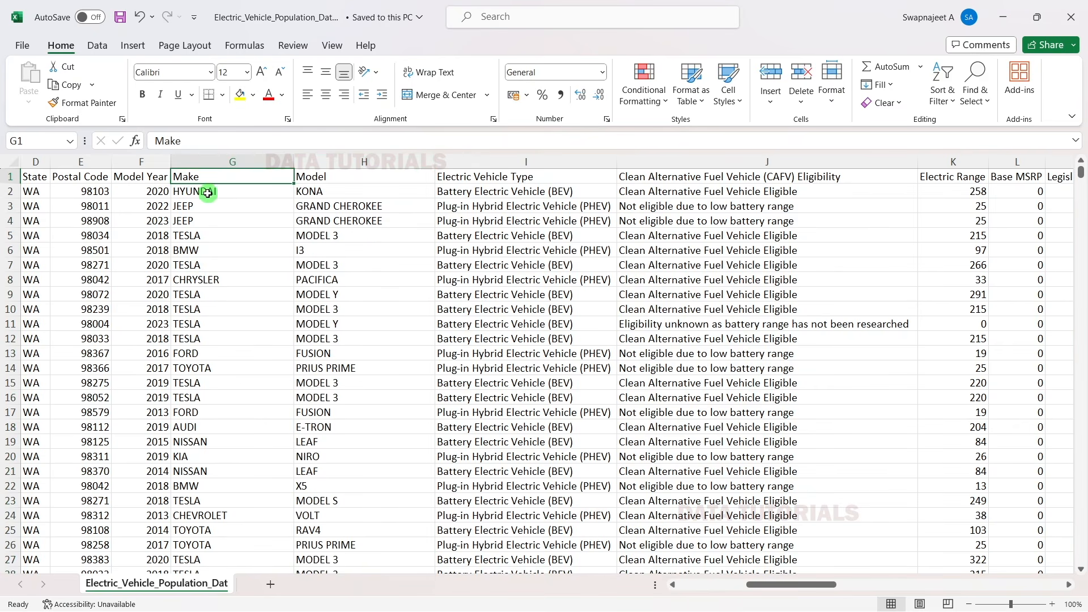
left_click(214, 190)
left_click(337, 192)
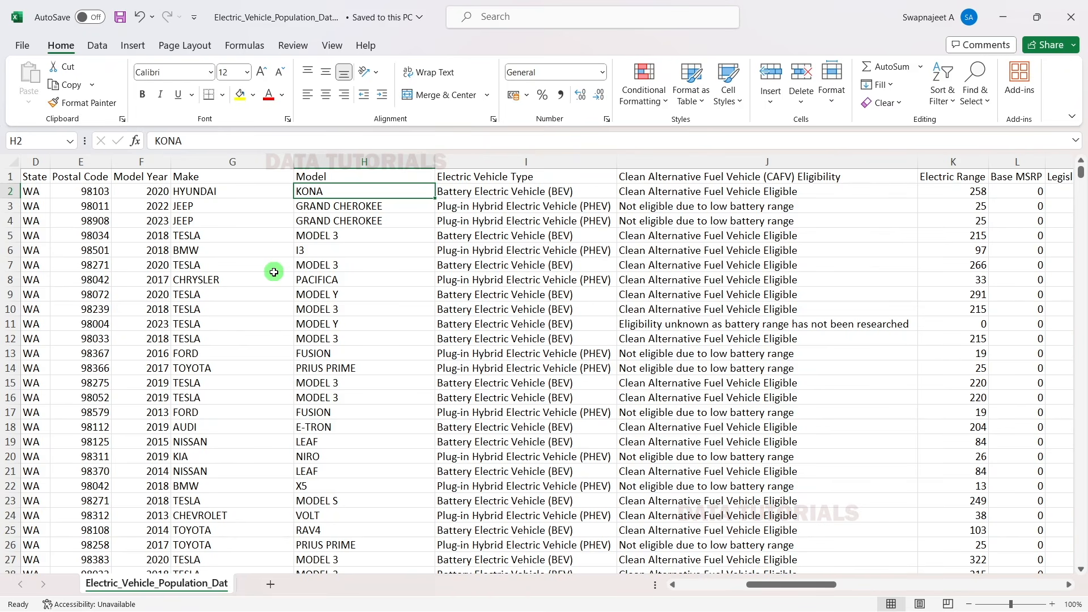
Step: Compare the battery electric and plug-in hybrid entries in the first two records of the Electric Vehicle Type column
left_click(475, 207)
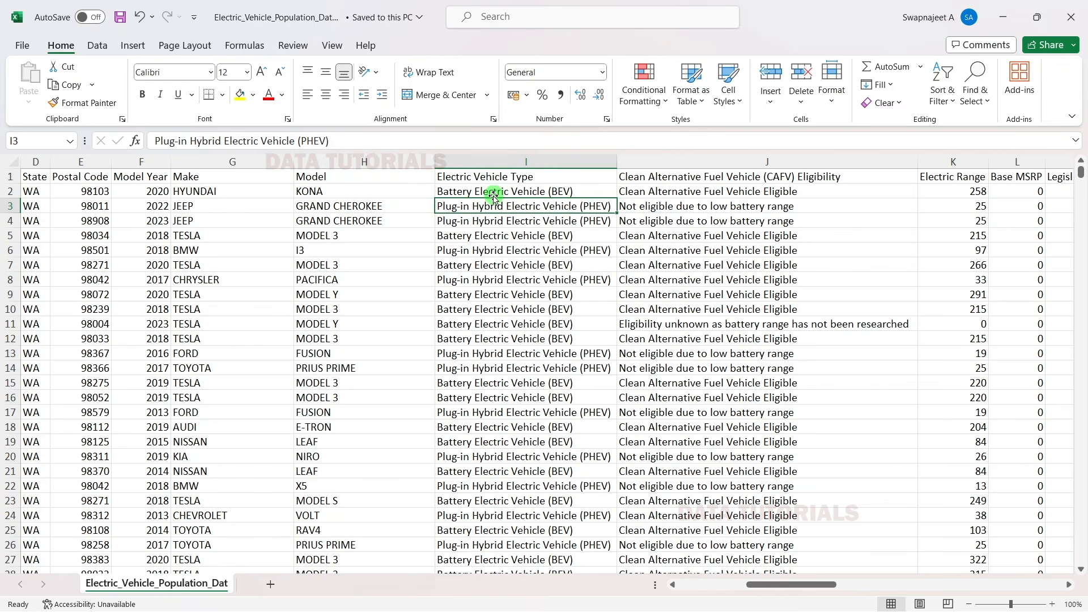
left_click(492, 189)
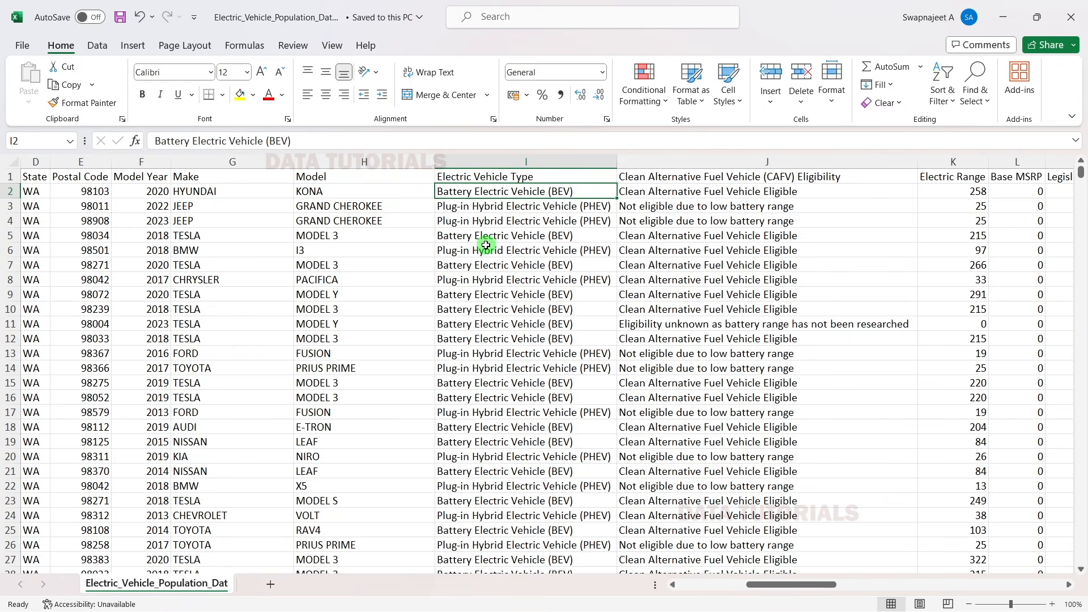
left_click(491, 206)
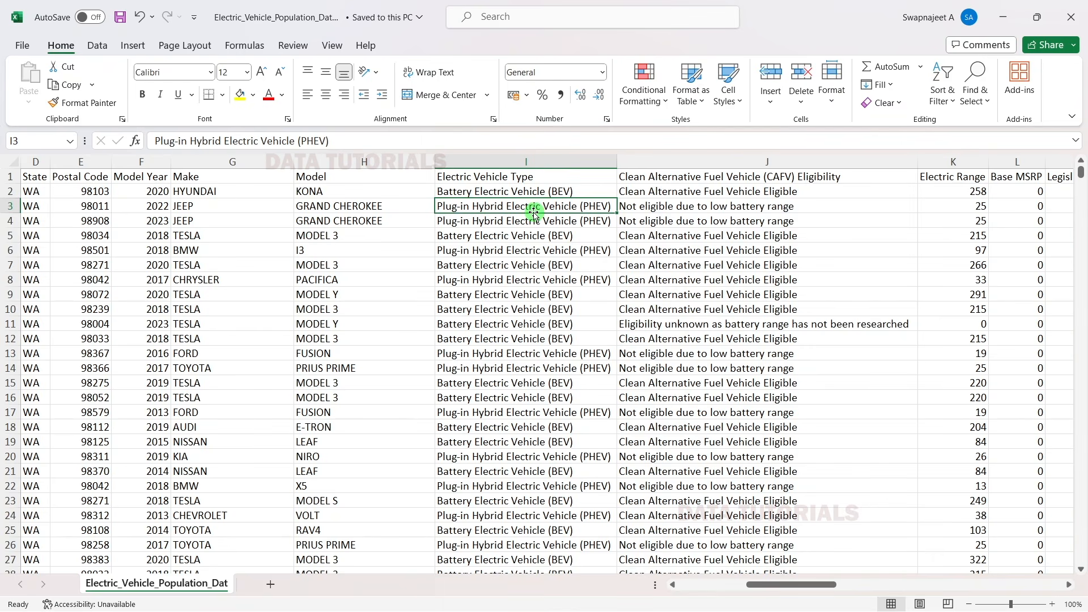
left_click(485, 190)
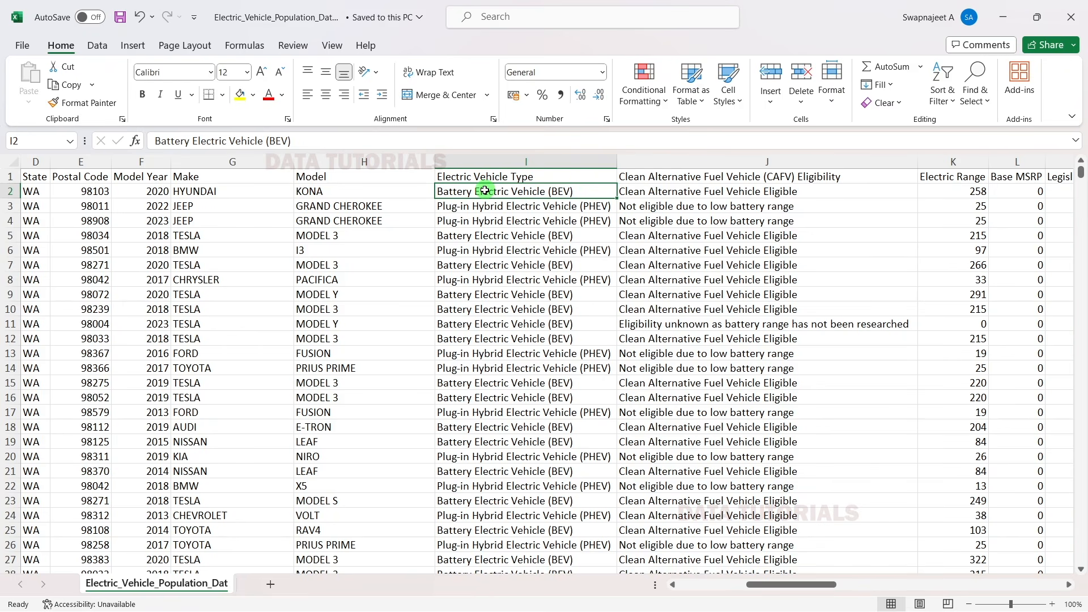
left_click(484, 206)
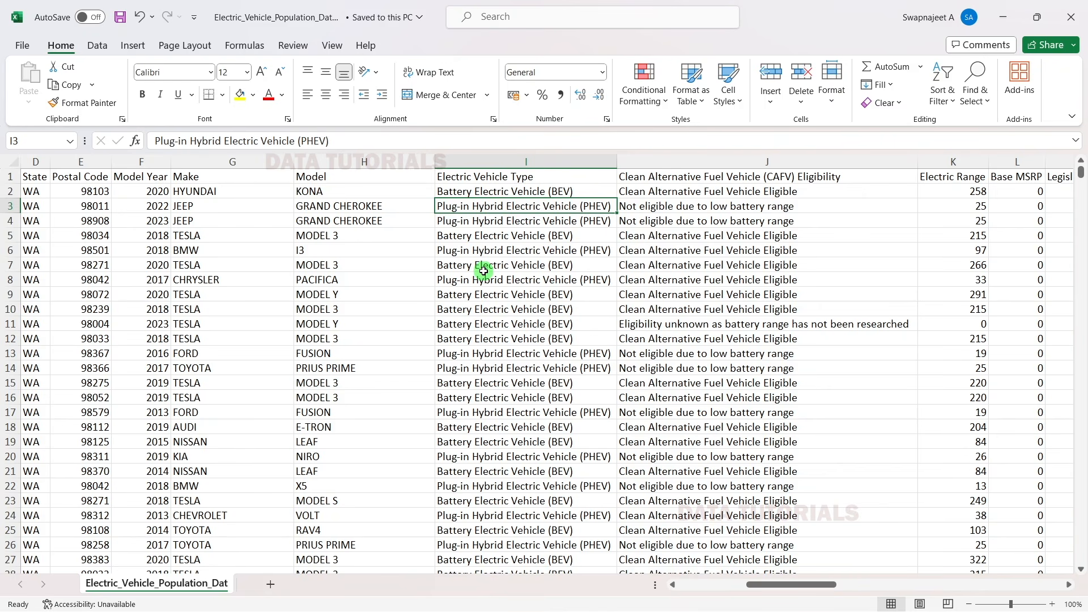
Step: Inspect the eligible, not eligible and unknown entries in the Clean Alternative Fuel Vehicle (CAFV) Eligibility column
left_click_drag(767, 584, 836, 585)
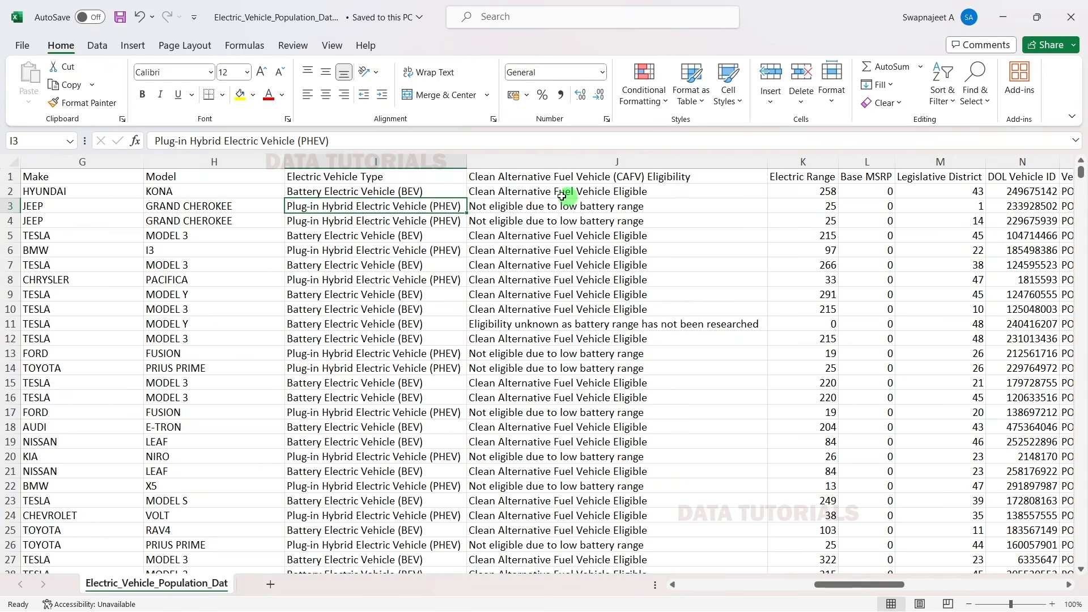
left_click(533, 194)
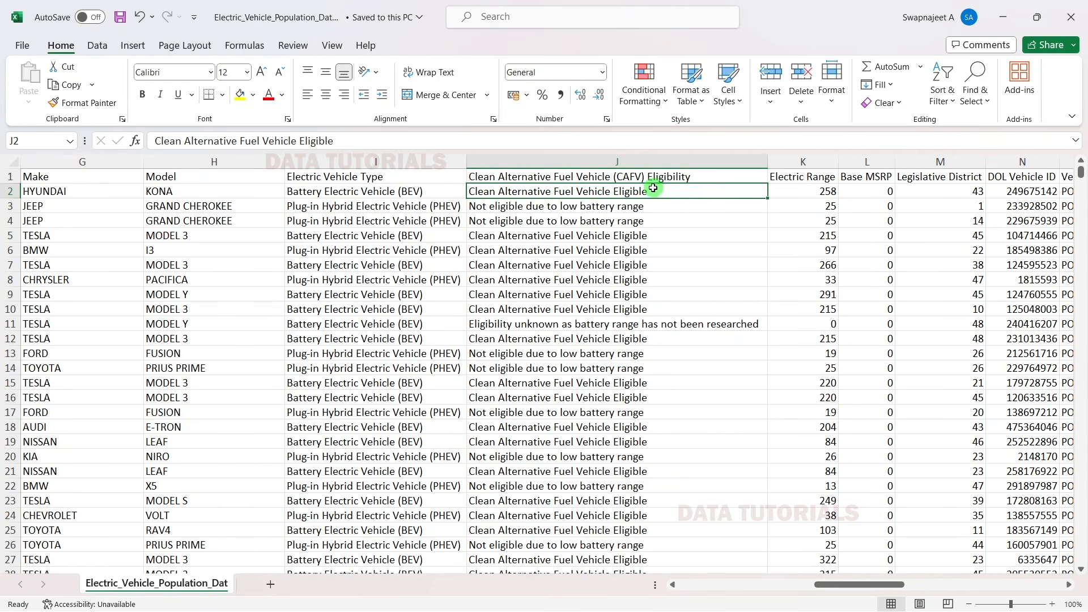
left_click(492, 207)
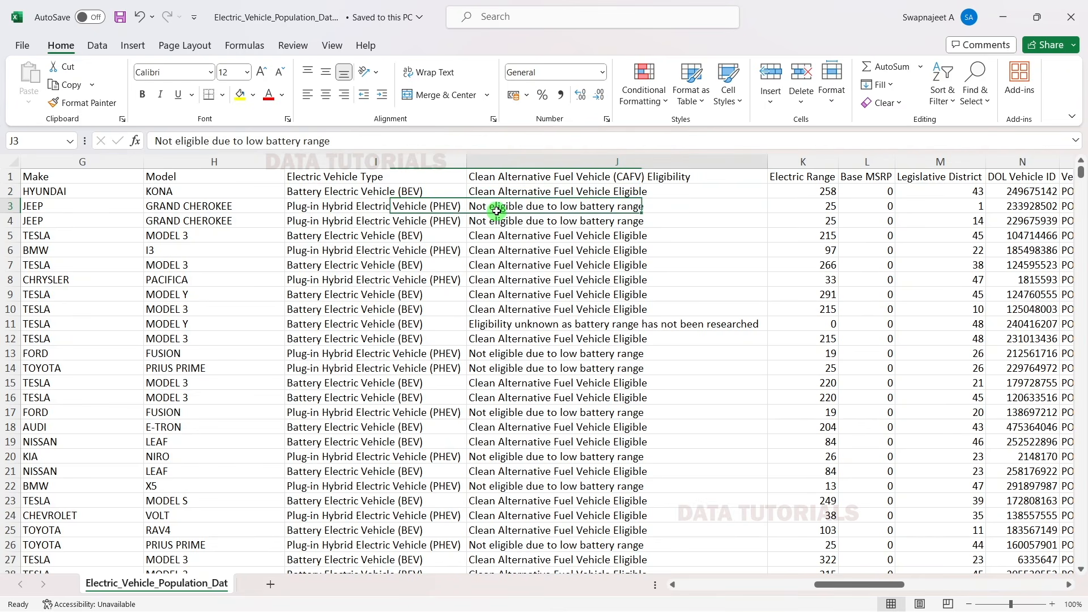
left_click(513, 326)
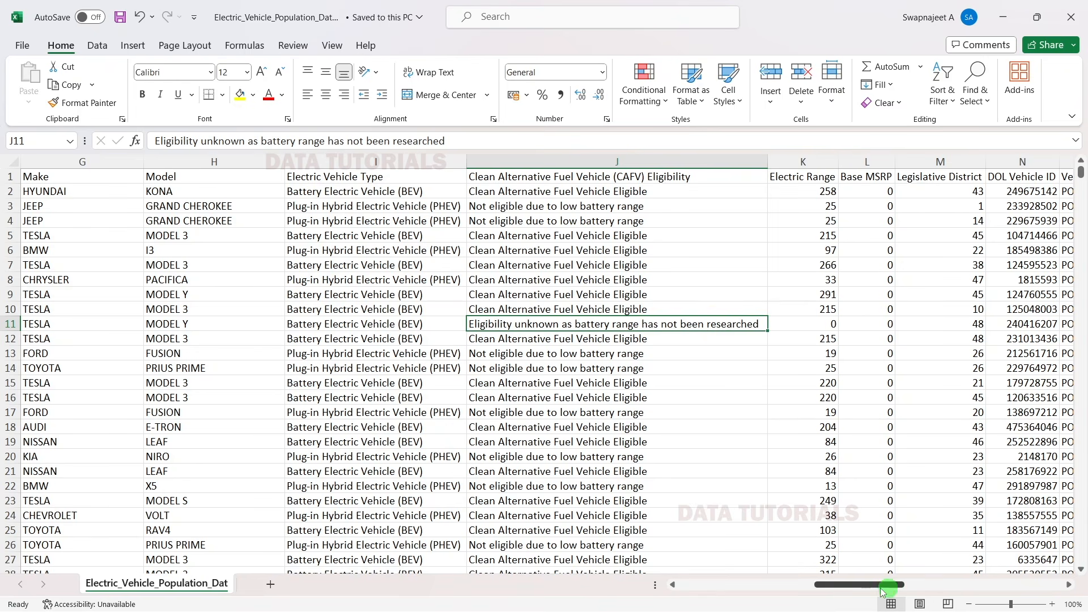
Step: Review the Electric Range values across the dataset's first rows
left_click_drag(877, 586, 941, 587)
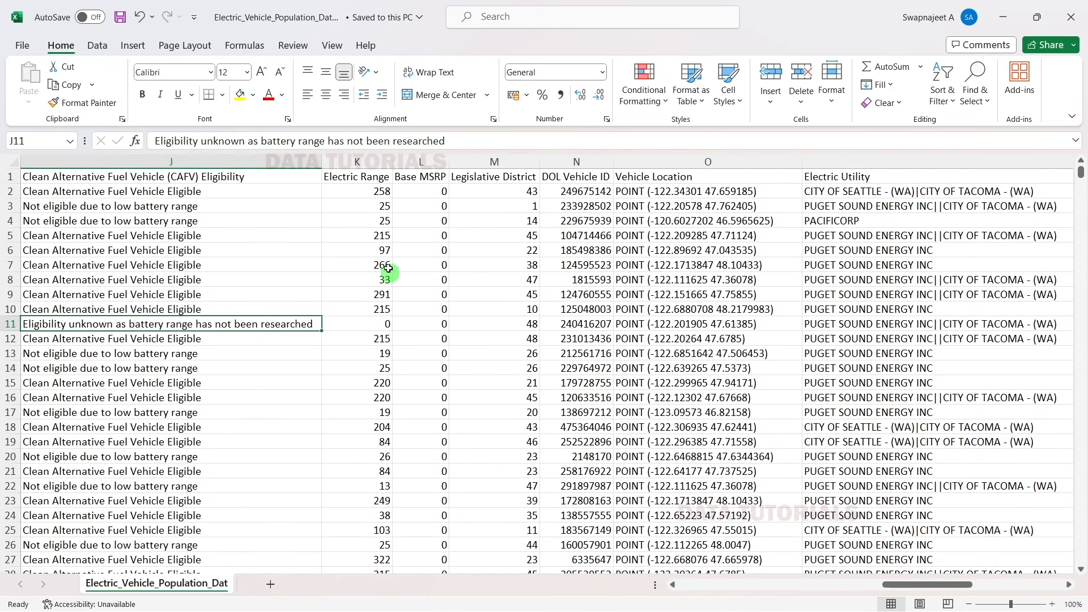
left_click(385, 234)
scroll(378, 262, "down", 4)
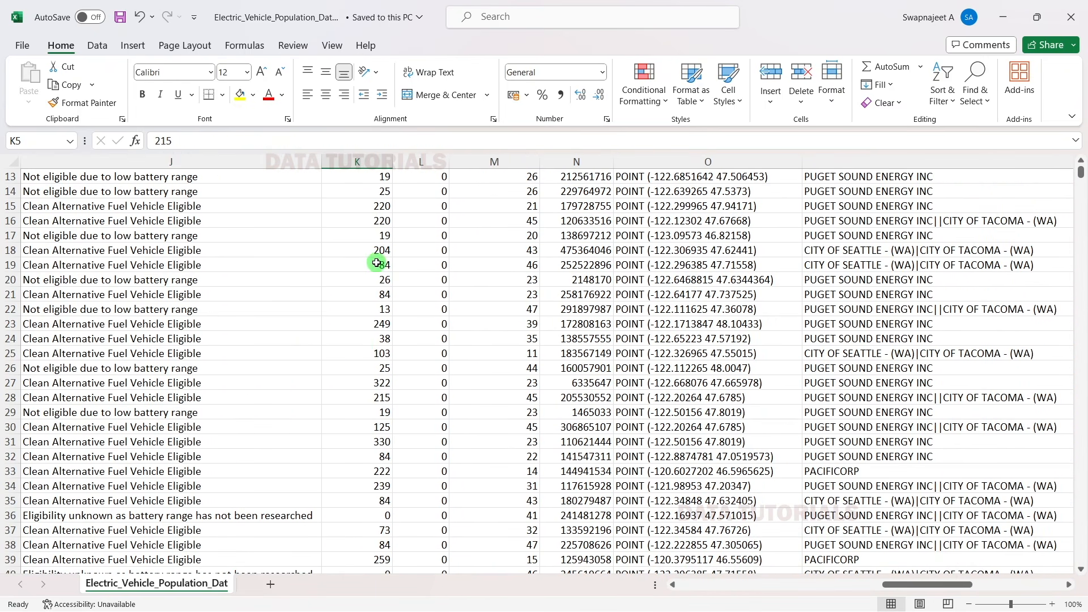
left_click(357, 342)
scroll(357, 342, "up", 4)
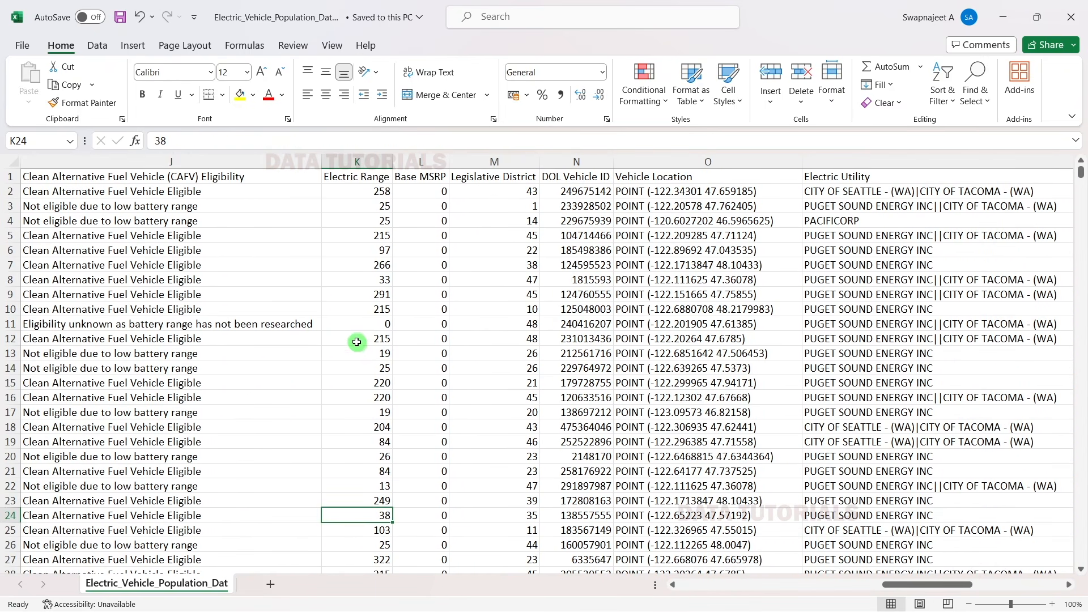
left_click(351, 267)
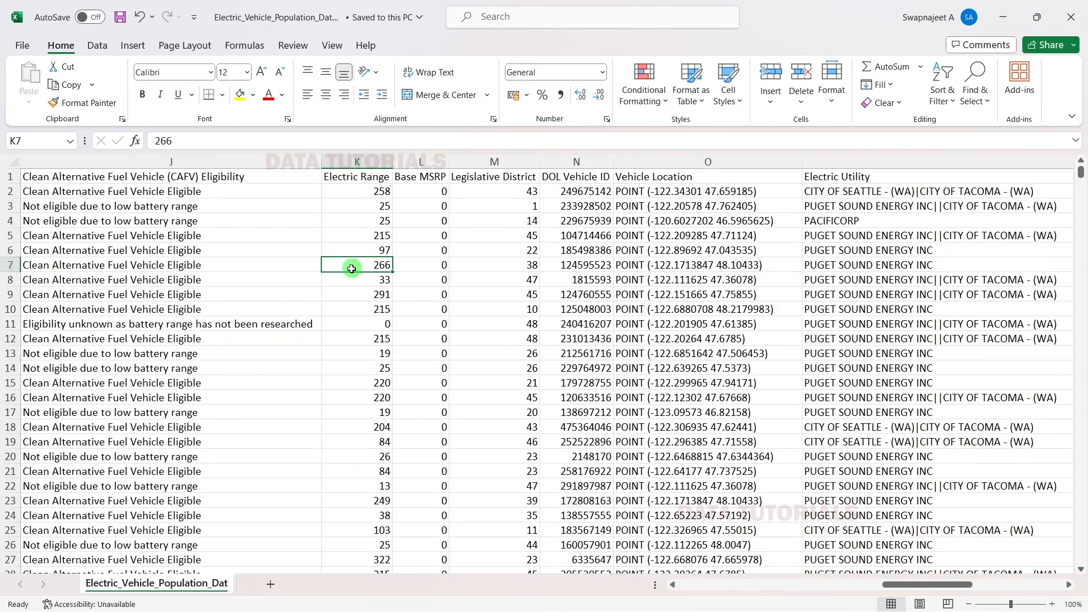
Step: Scan the Base MSRP column, inspect the price in L70 and highlight cells L3:L12
left_click(418, 262)
scroll(482, 256, "down", 6)
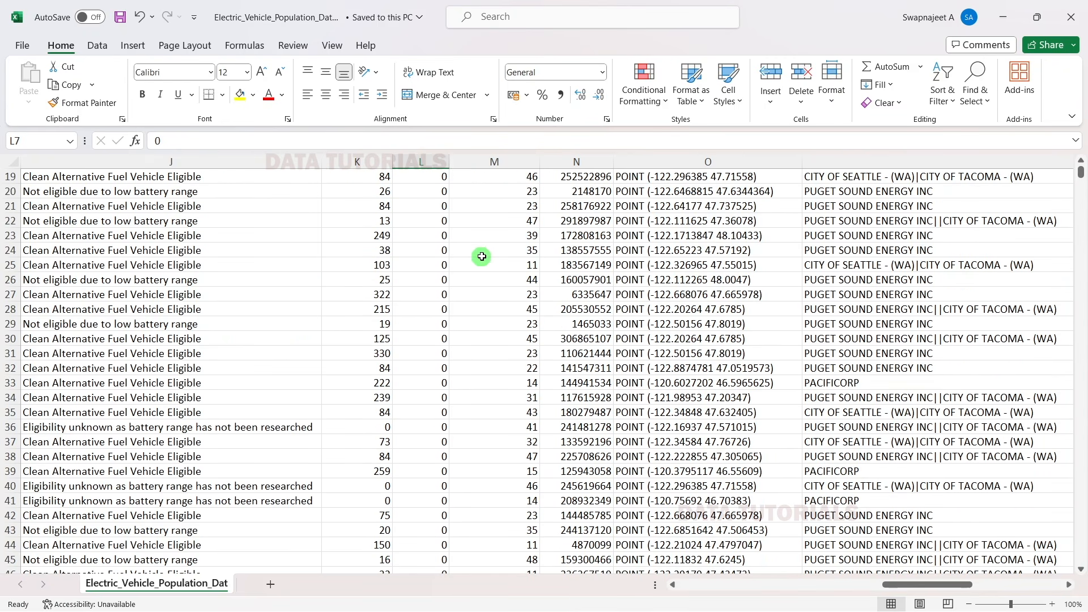
scroll(481, 256, "up", 6)
scroll(418, 238, "down", 15)
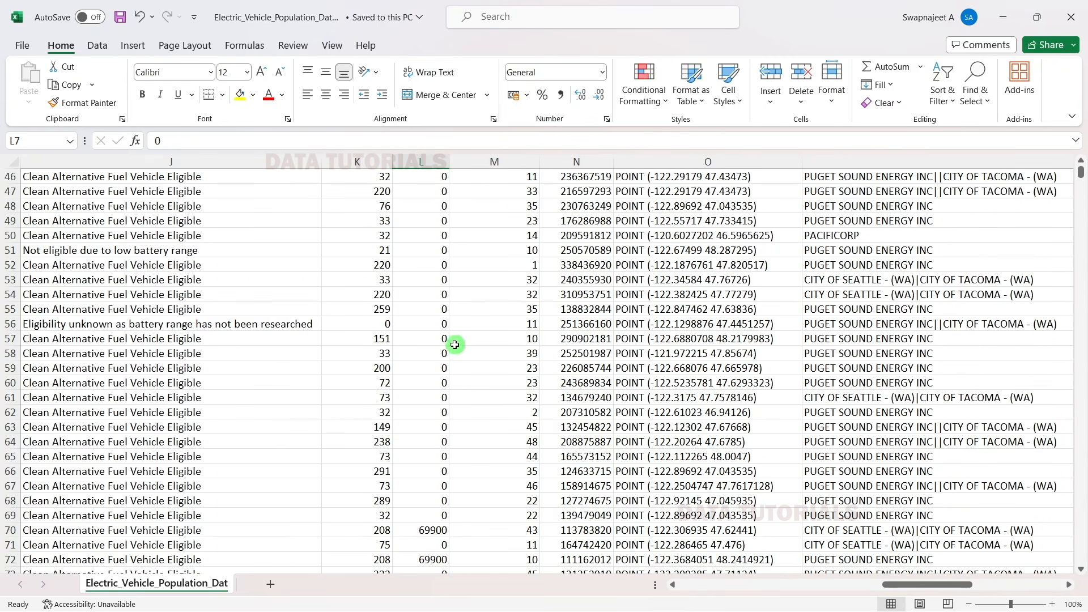
scroll(456, 345, "down", 5)
left_click(427, 338)
left_click(424, 308)
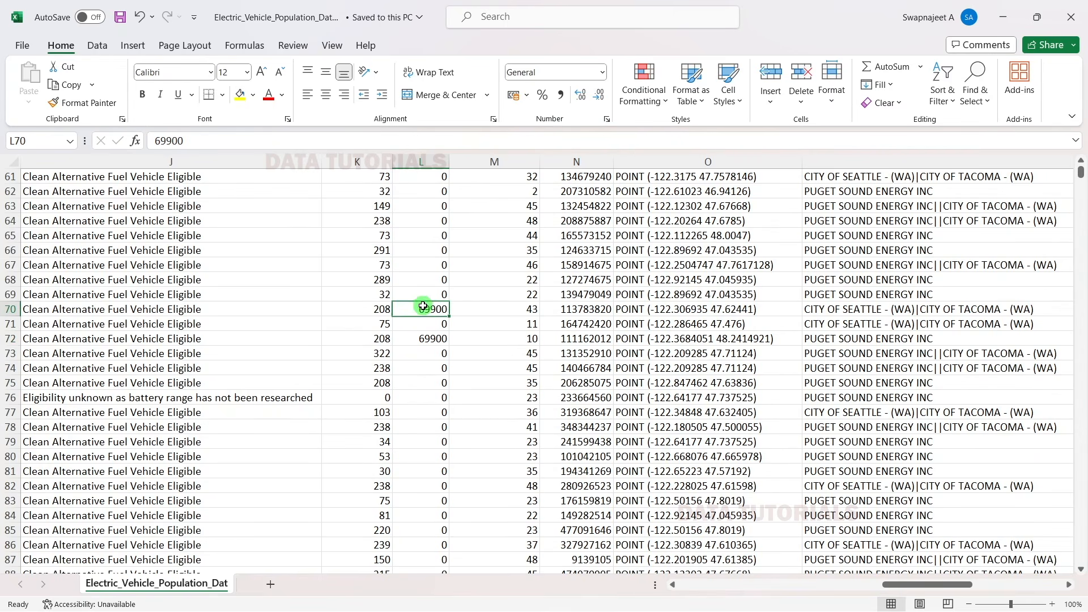
scroll(444, 352, "up", 18)
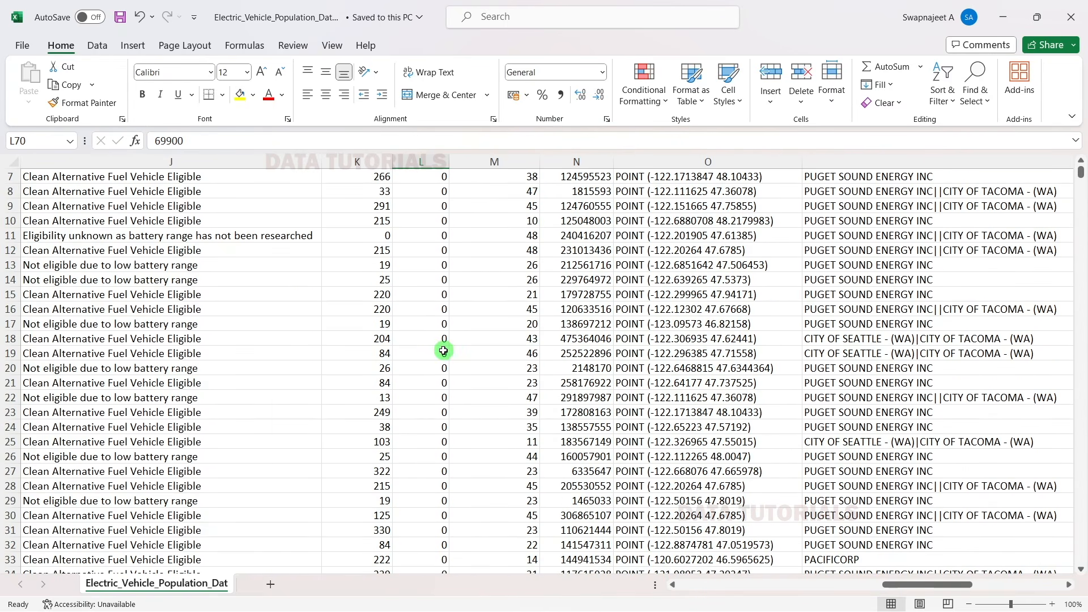
scroll(443, 351, "up", 2)
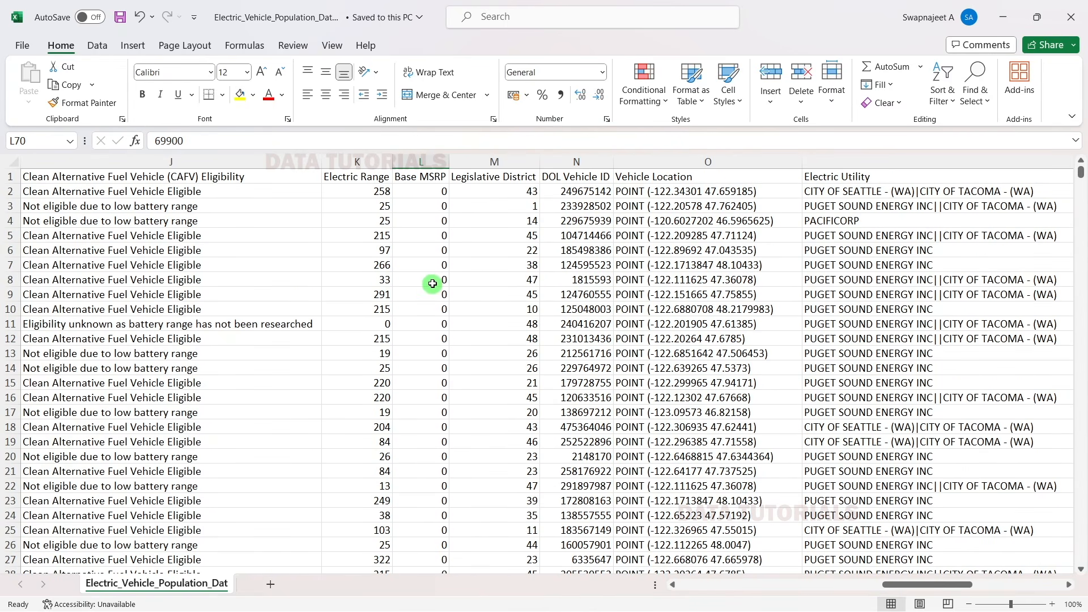
left_click_drag(431, 206, 433, 334)
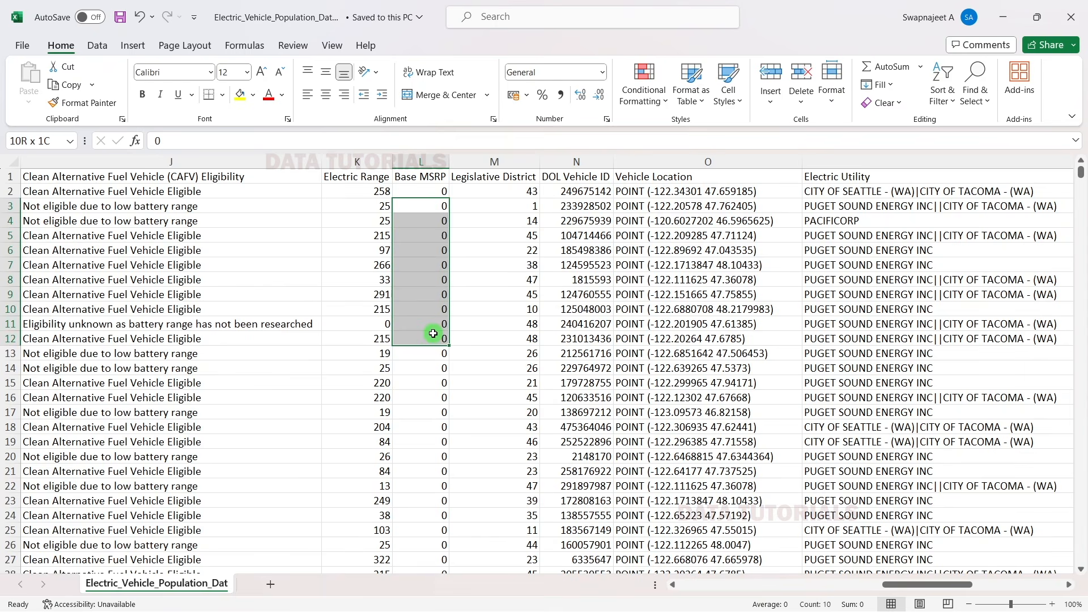
Step: Check the Legislative District column and highlight the DOL Vehicle ID values in N2:N12
left_click(510, 299)
left_click(581, 244)
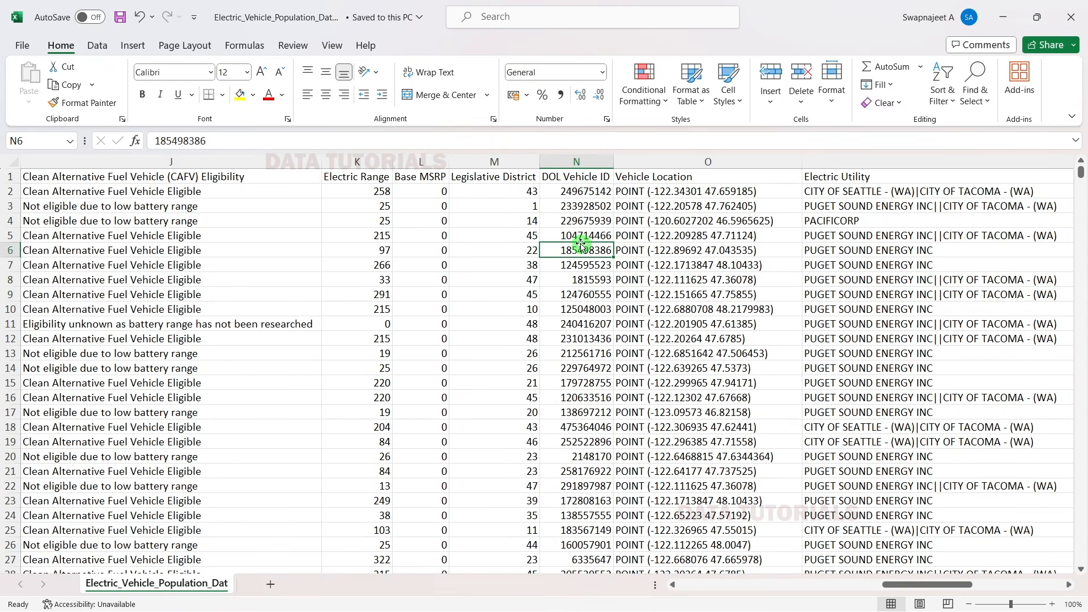
left_click_drag(579, 192, 580, 338)
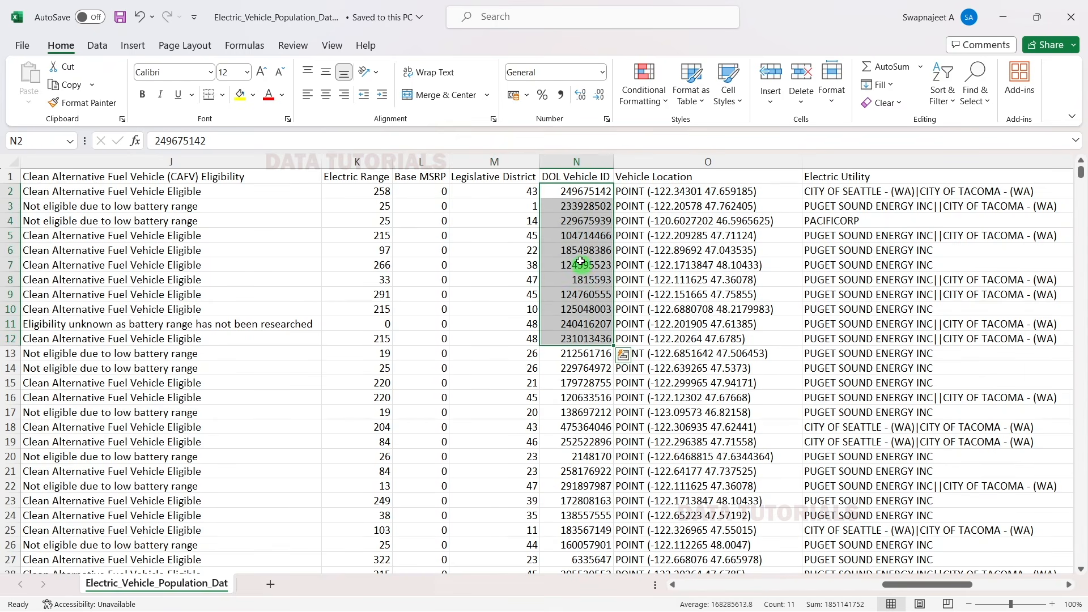
Step: Check the DOL Vehicle ID column by selecting the whole column and a few of its individual values
left_click(578, 234)
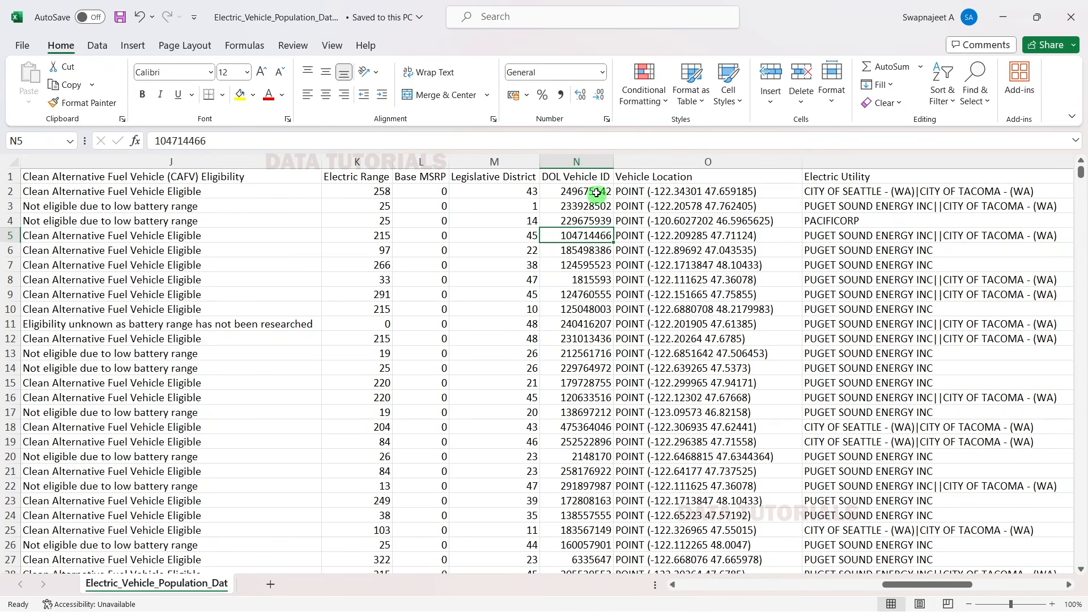
left_click(591, 159)
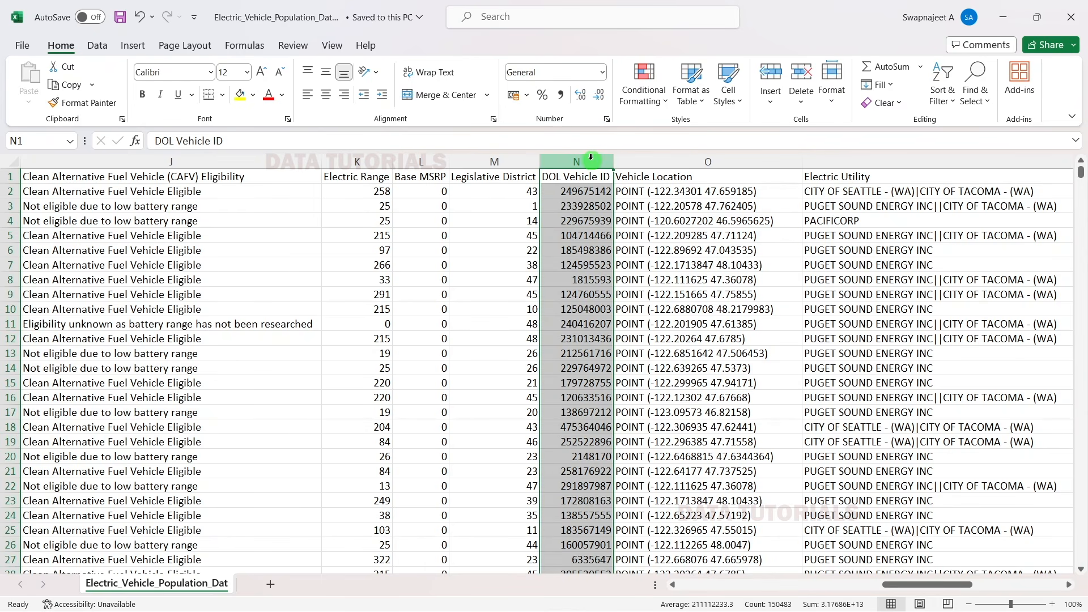
left_click(596, 309)
left_click_drag(592, 192, 577, 256)
left_click(589, 291)
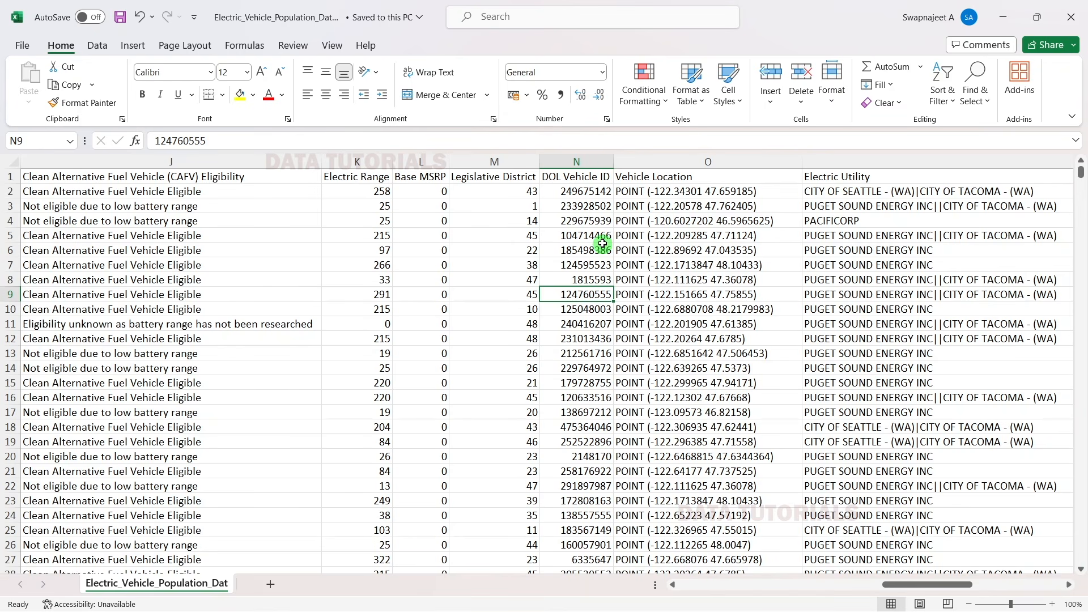
left_click(590, 182)
key("ctrl+shift+Down")
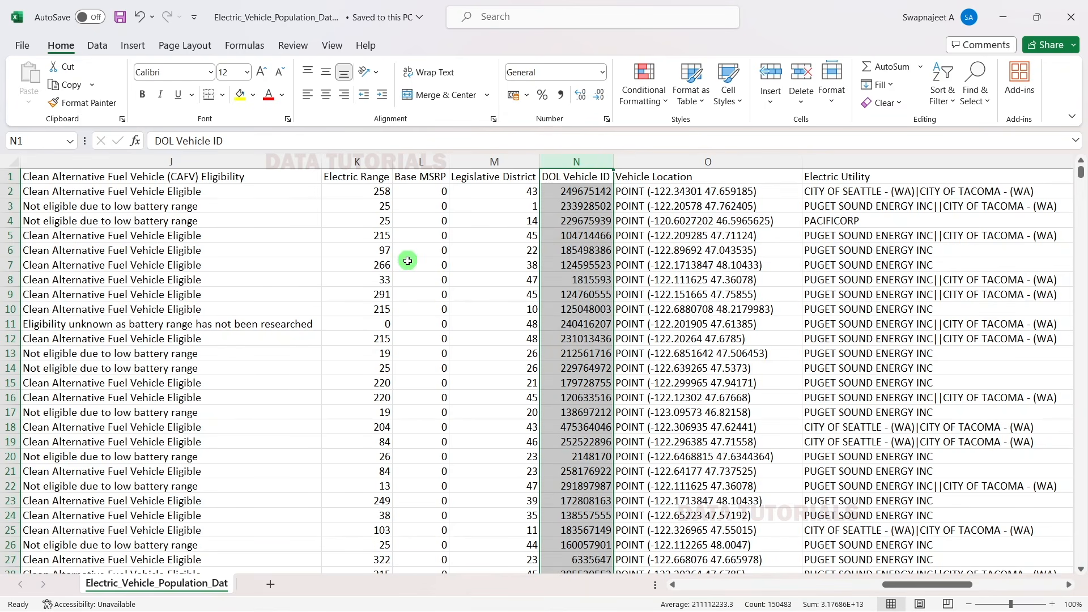
left_click(615, 235)
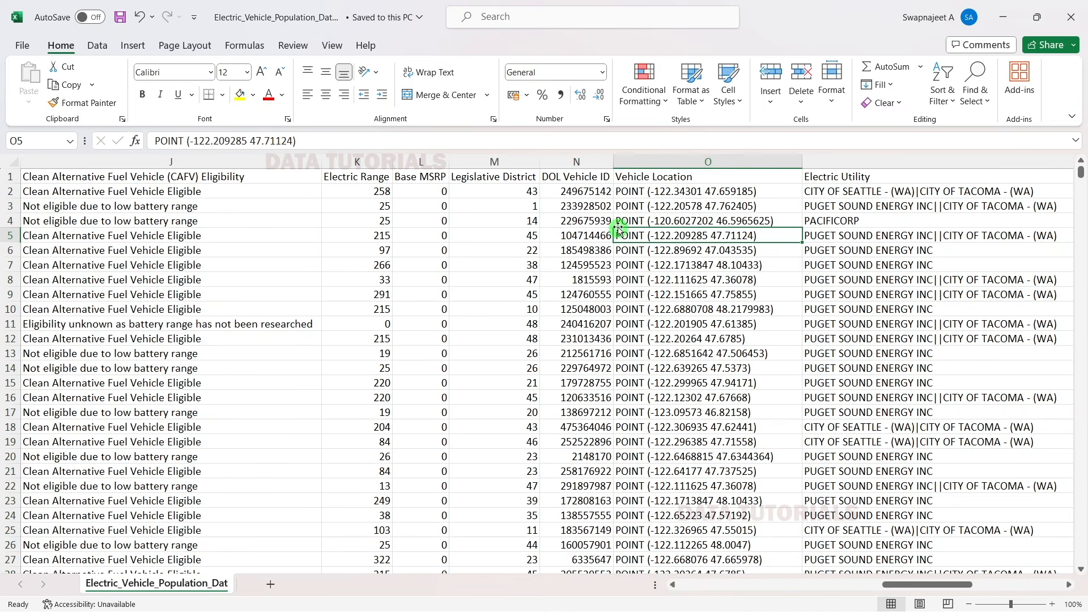
left_click(592, 189)
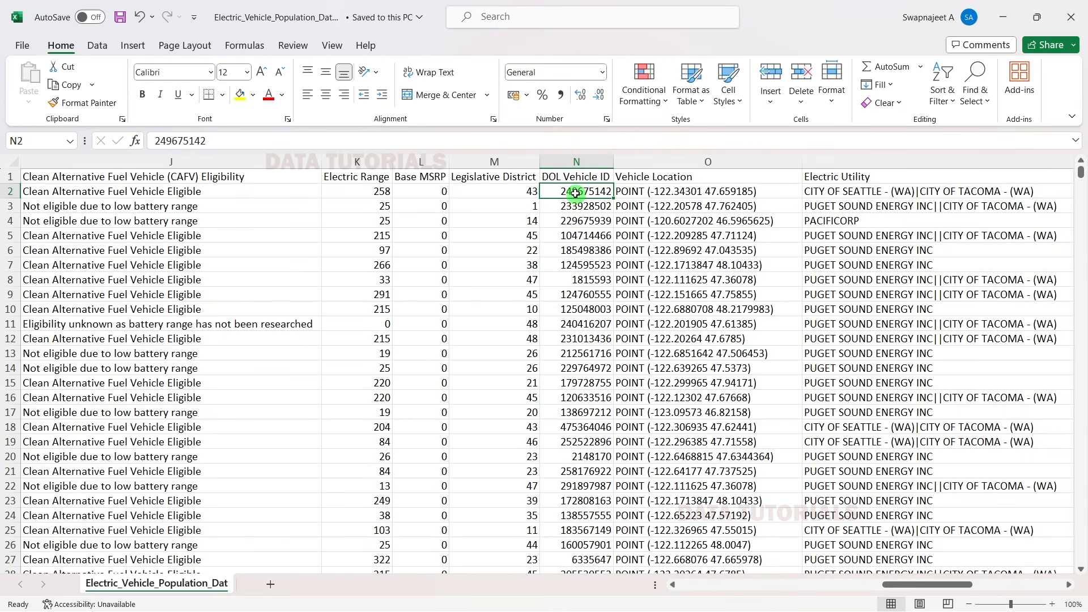
left_click_drag(576, 196, 596, 244)
left_click(574, 351)
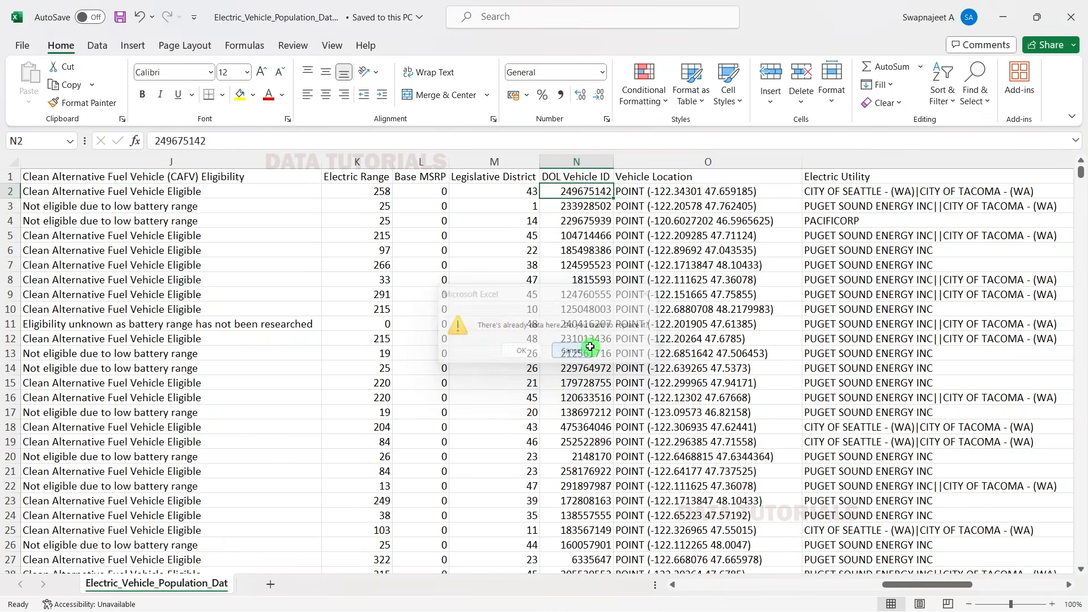
Step: Inspect individual DOL Vehicle ID values in the dataset's first rows
left_click(588, 211)
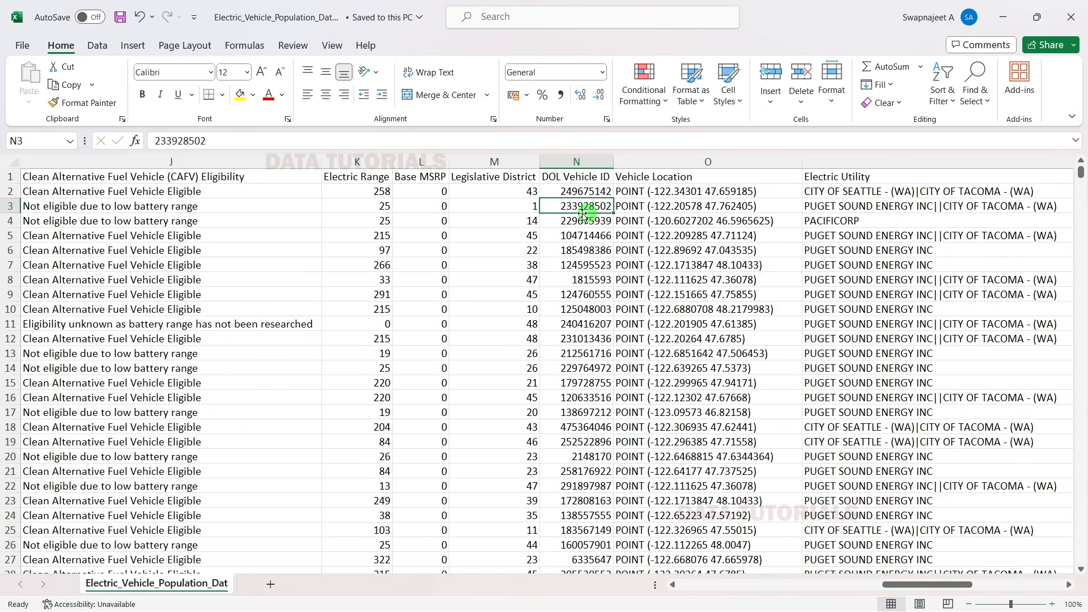
left_click(586, 252)
left_click(575, 191)
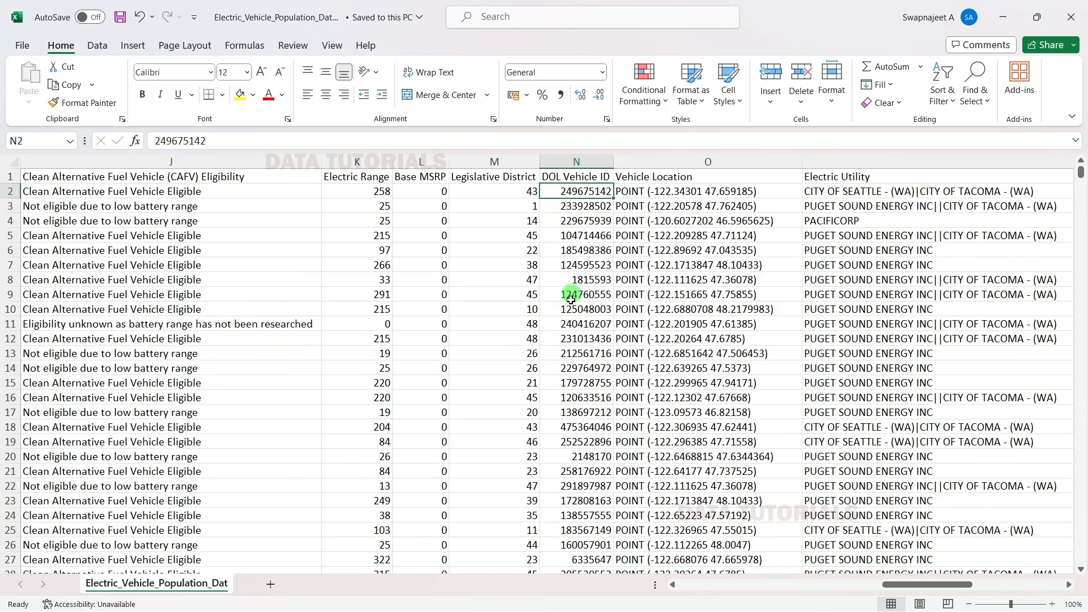
scroll(576, 306, "down", 4)
scroll(581, 294, "up", 4)
left_click(596, 220)
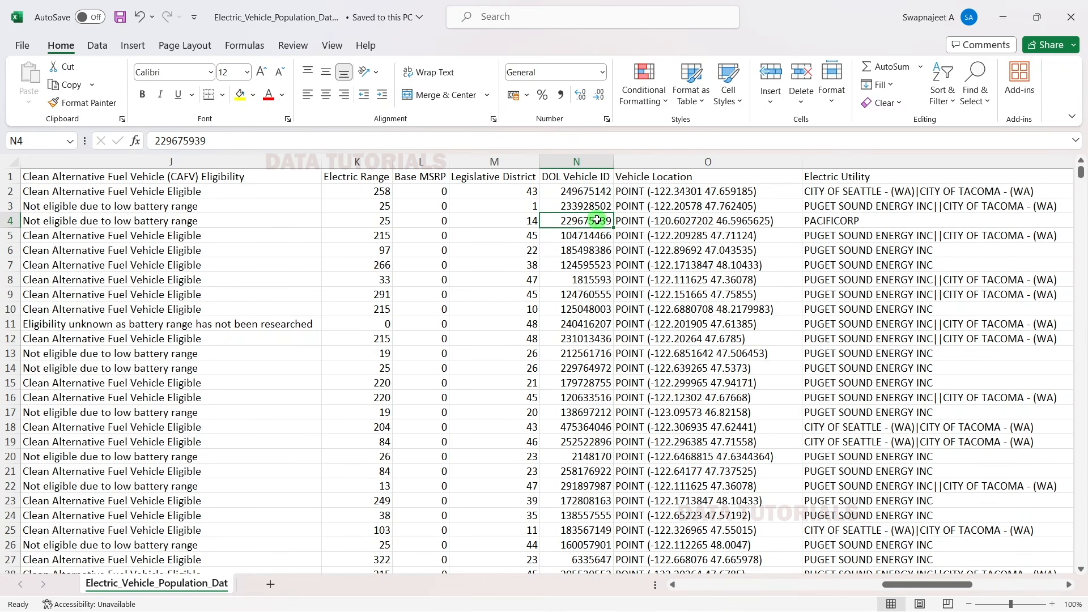
left_click(594, 208)
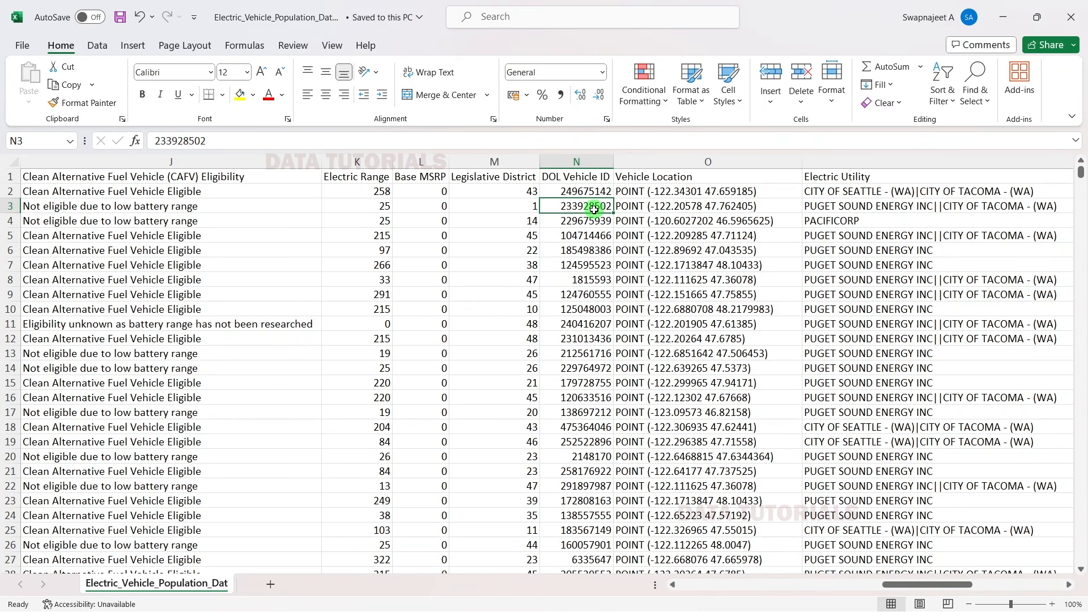
Step: Check the Vehicle Location coordinates and scan the utility companies in the Electric Utility column
left_click_drag(728, 324, 728, 311)
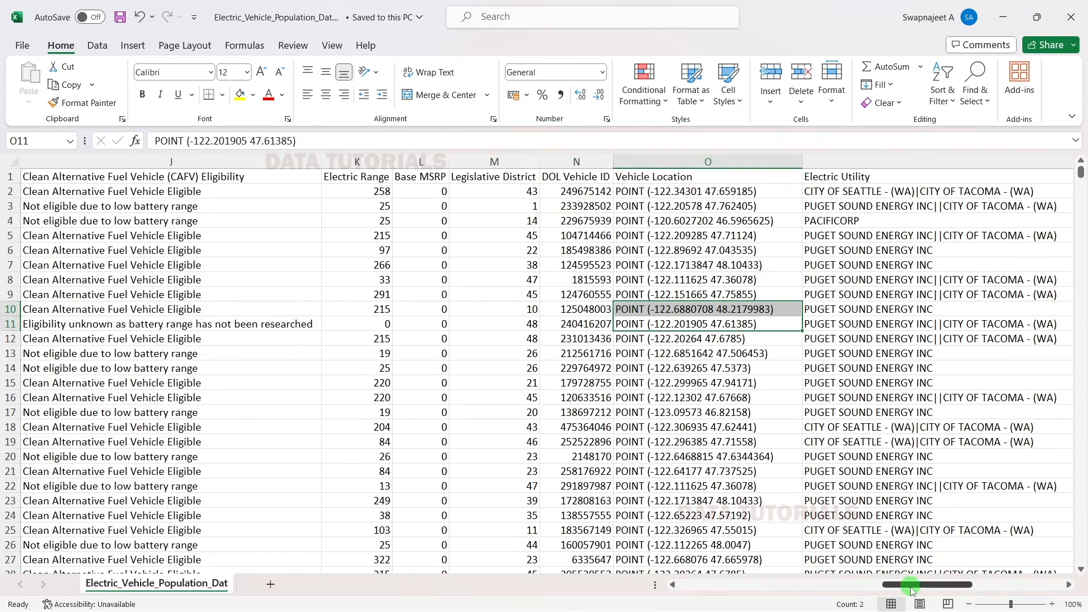
left_click_drag(913, 585, 1004, 586)
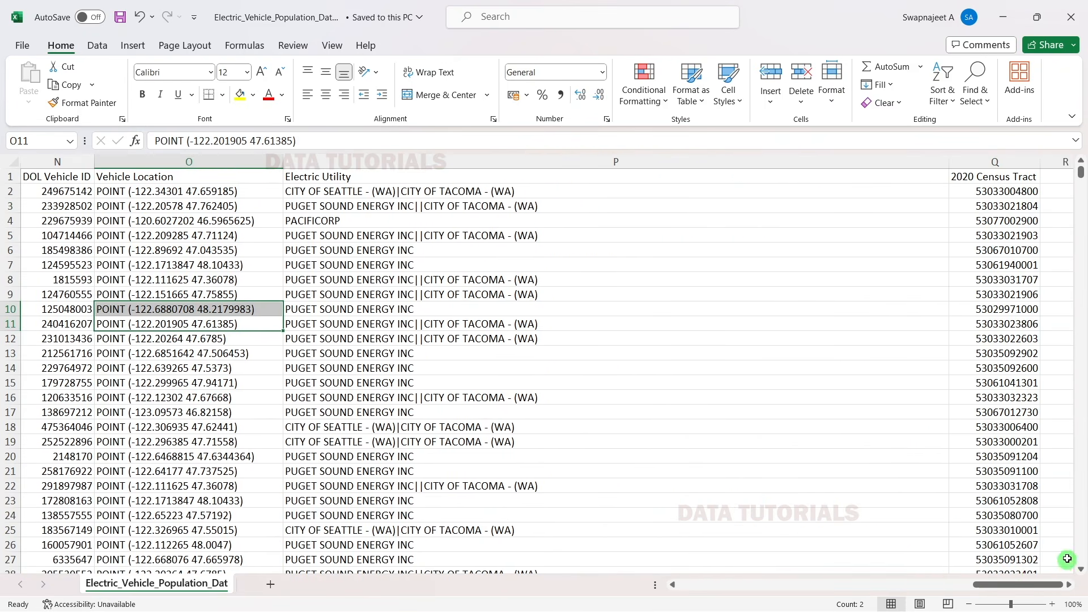
left_click(345, 339)
scroll(525, 436, "down", 10)
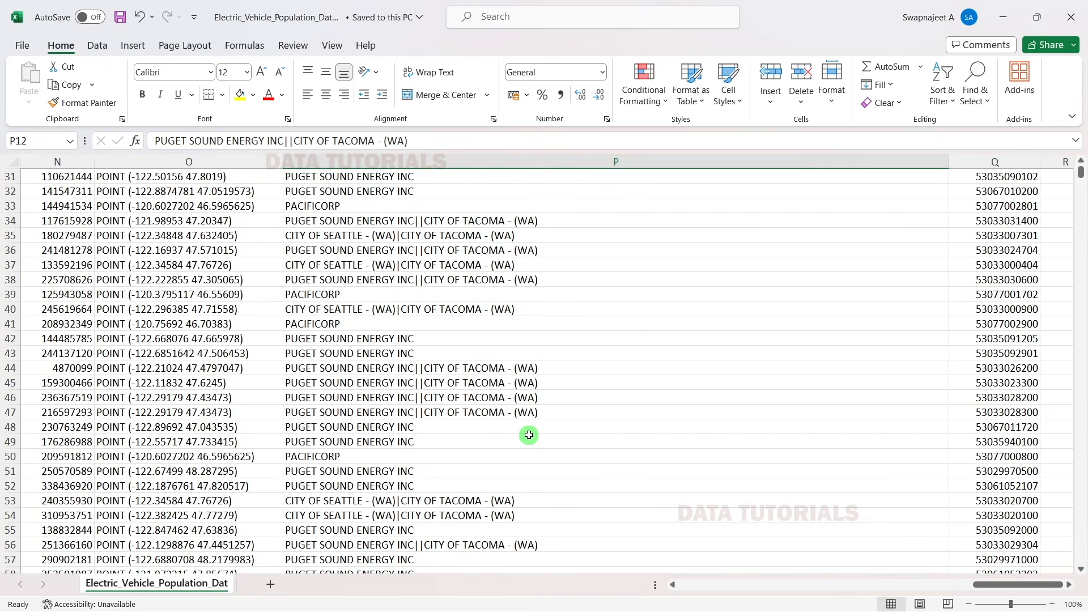
scroll(870, 513, "up", 10)
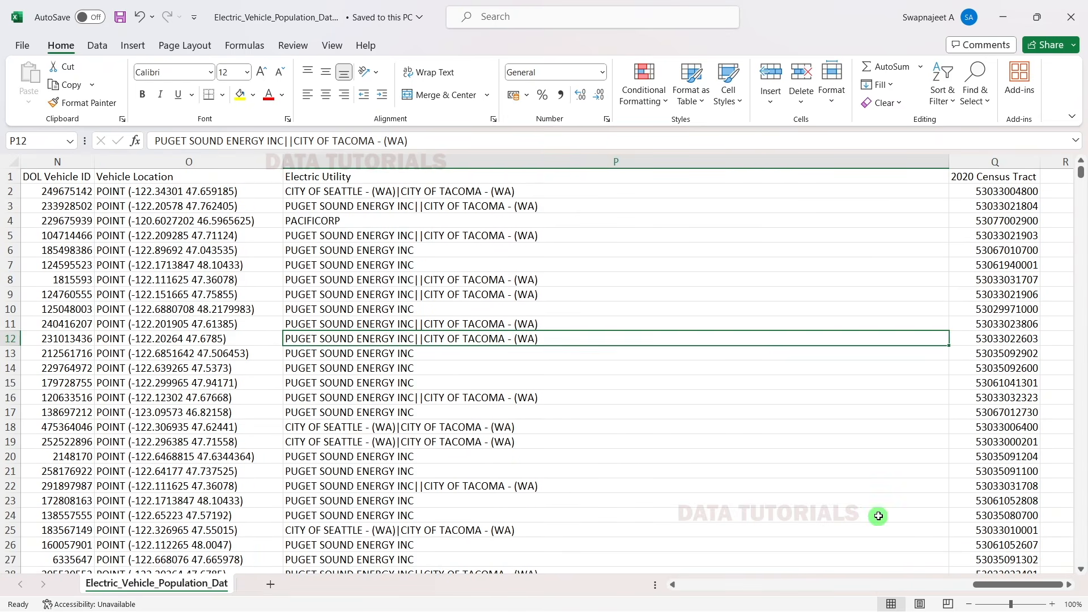
Step: Check the 2020 Census Tract values, and return to the dataset's first columns
left_click(1027, 192)
left_click(1002, 280)
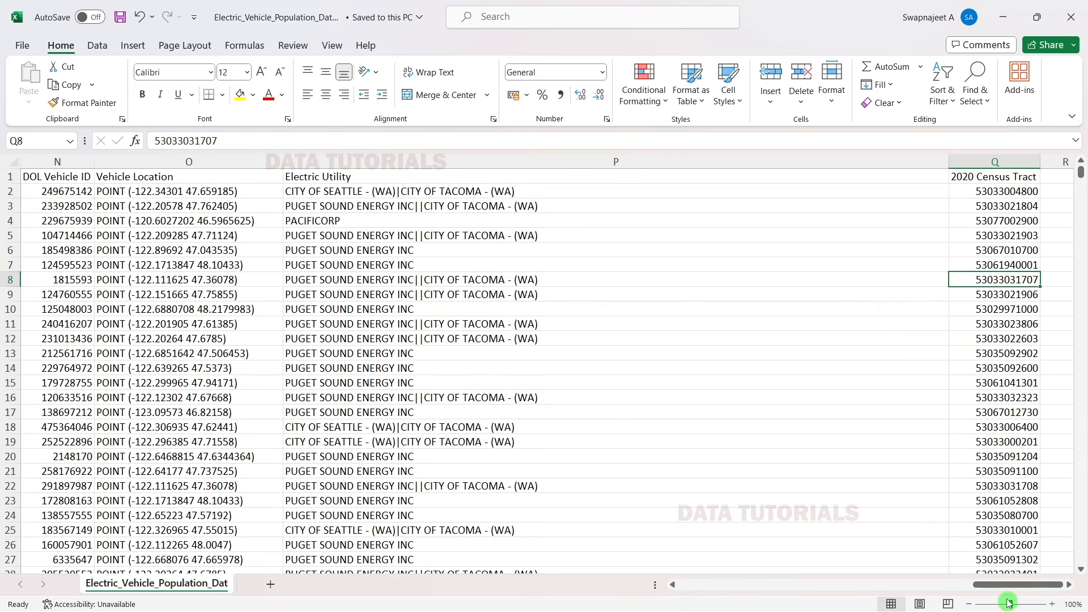
left_click_drag(998, 590, 790, 590)
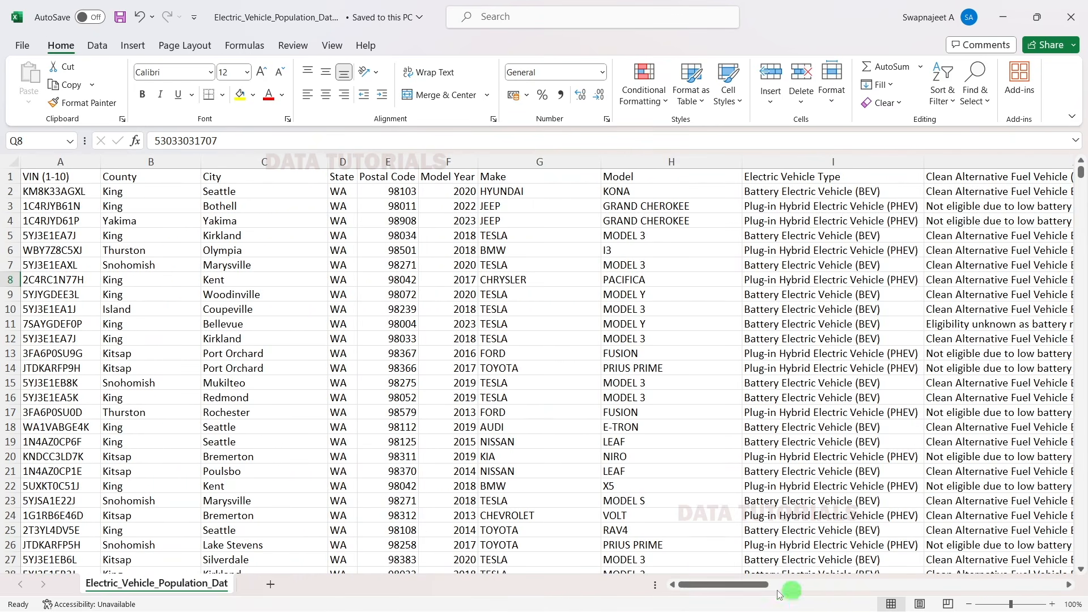
left_click(364, 331)
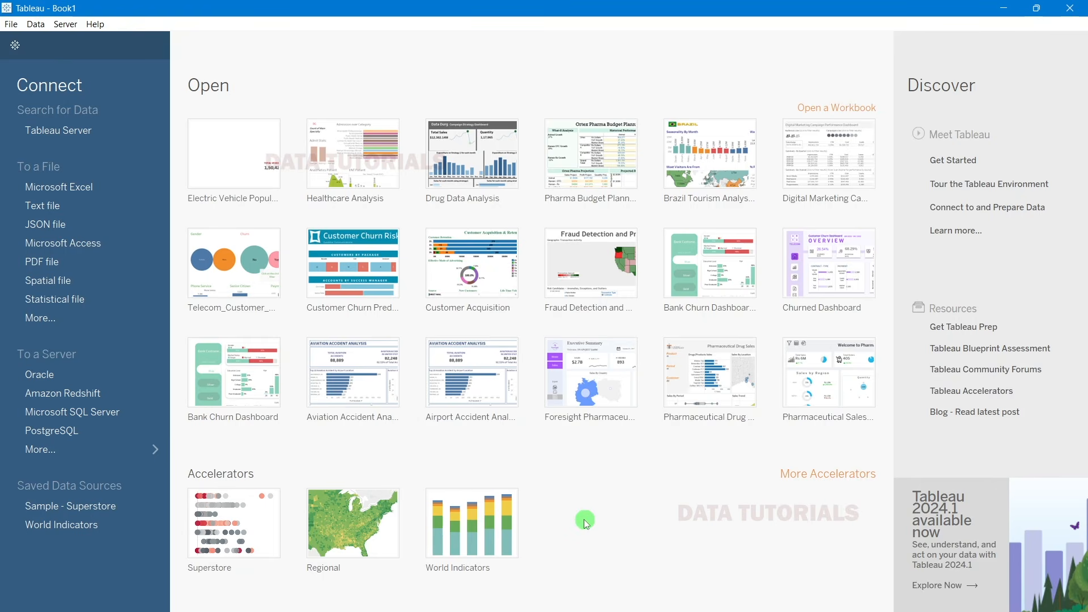
Step: In Tableau, view the blank worksheet and its data connection options, and return to the start page
left_click(15, 46)
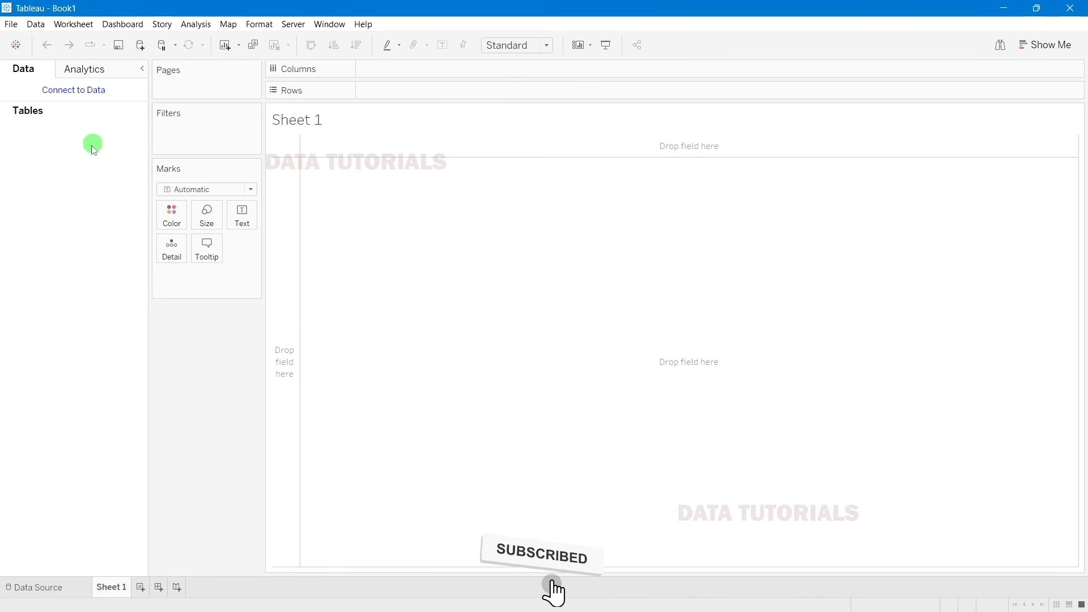
left_click(77, 92)
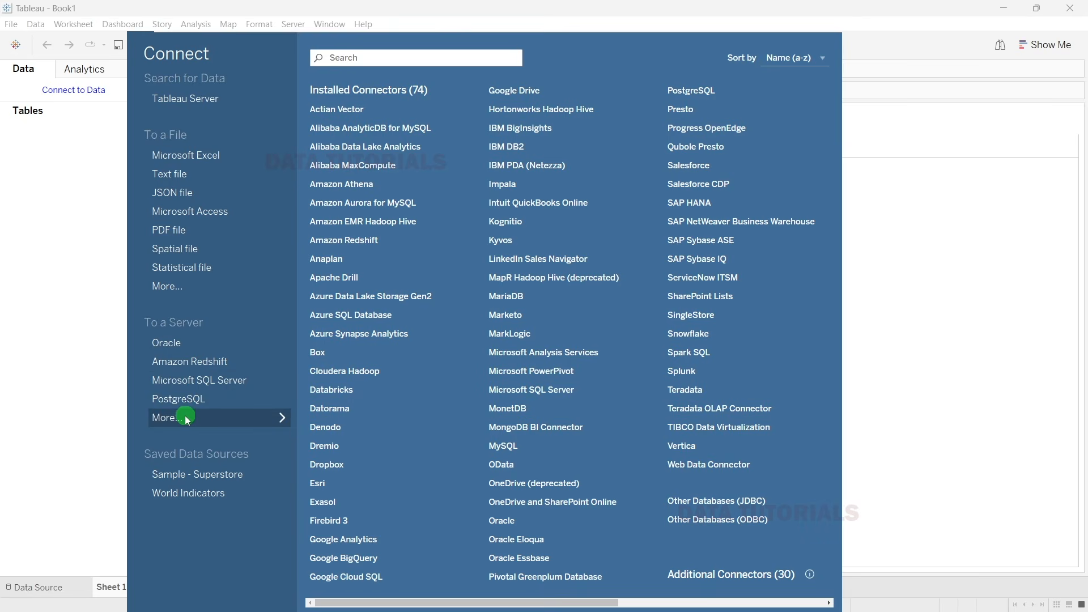
left_click(76, 172)
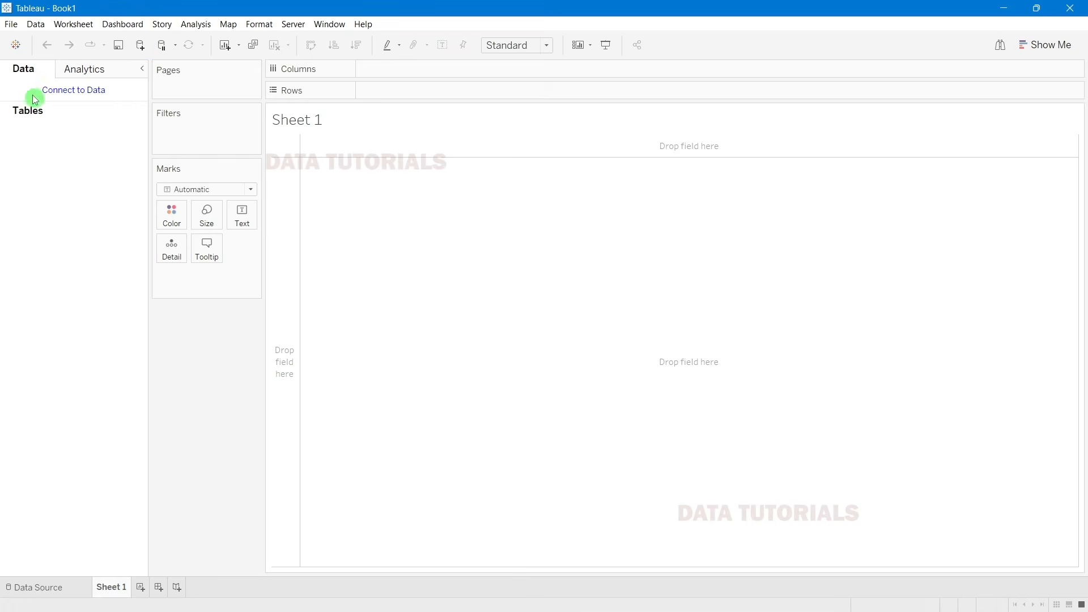
left_click(22, 53)
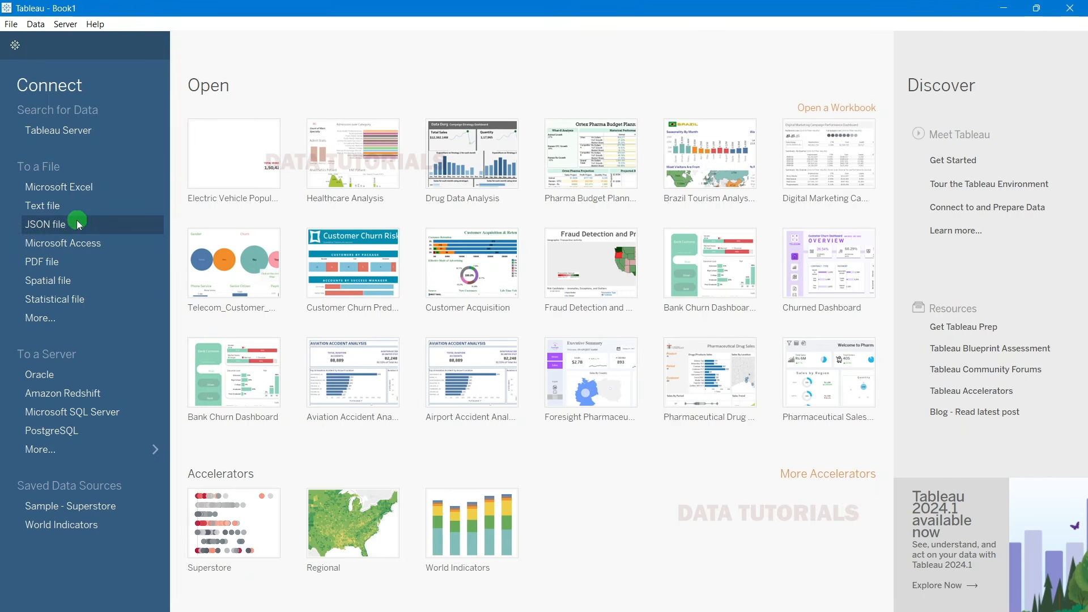
Step: Review the server connectors, and connect to the text file Electric_Vehicle_Population_Data.csv
left_click(78, 453)
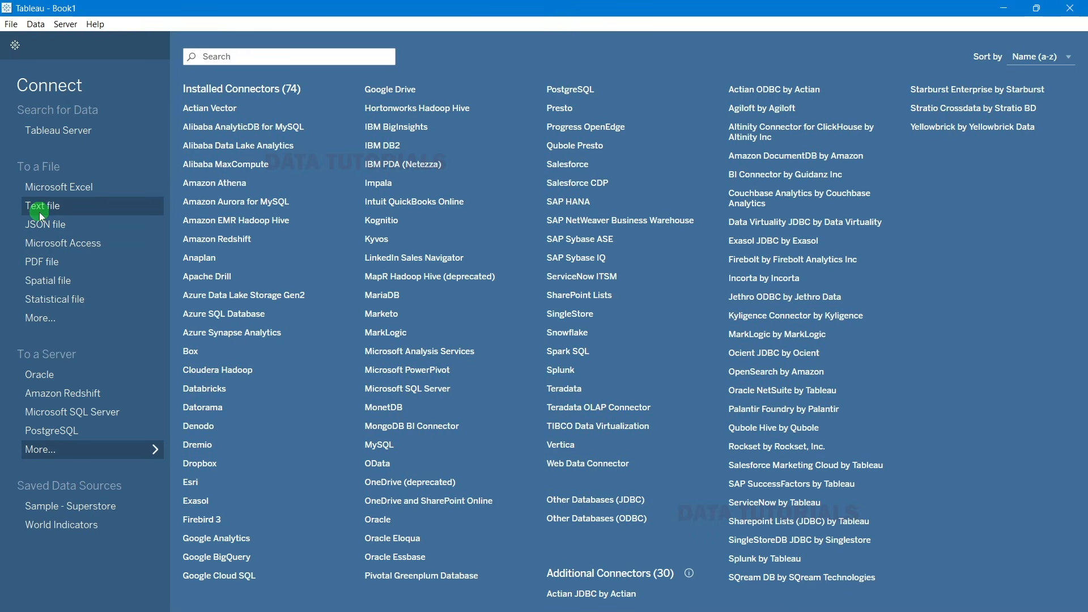
left_click(57, 211)
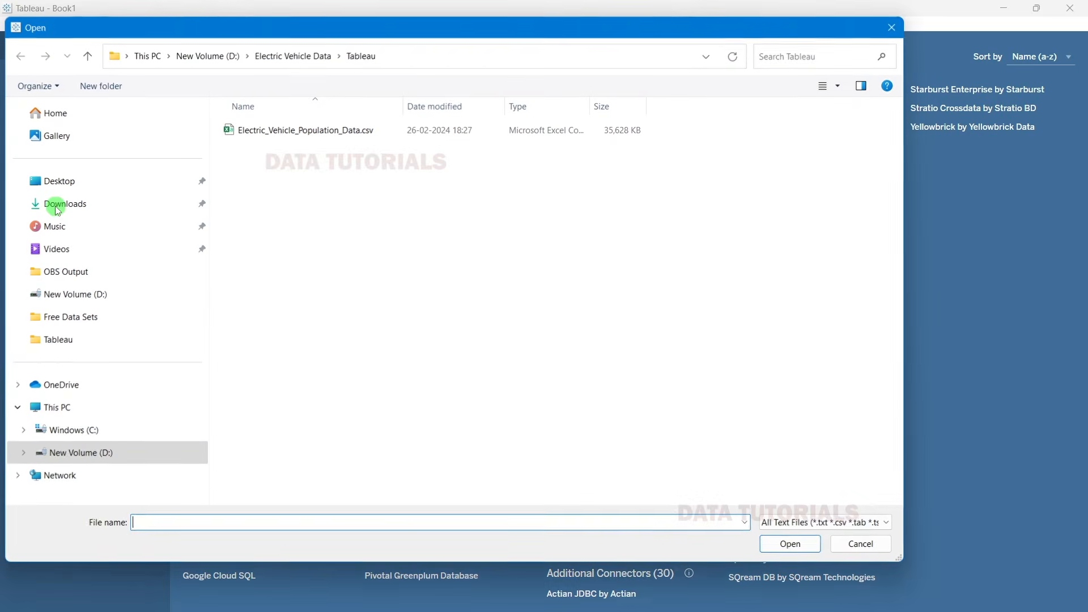
left_click(366, 132)
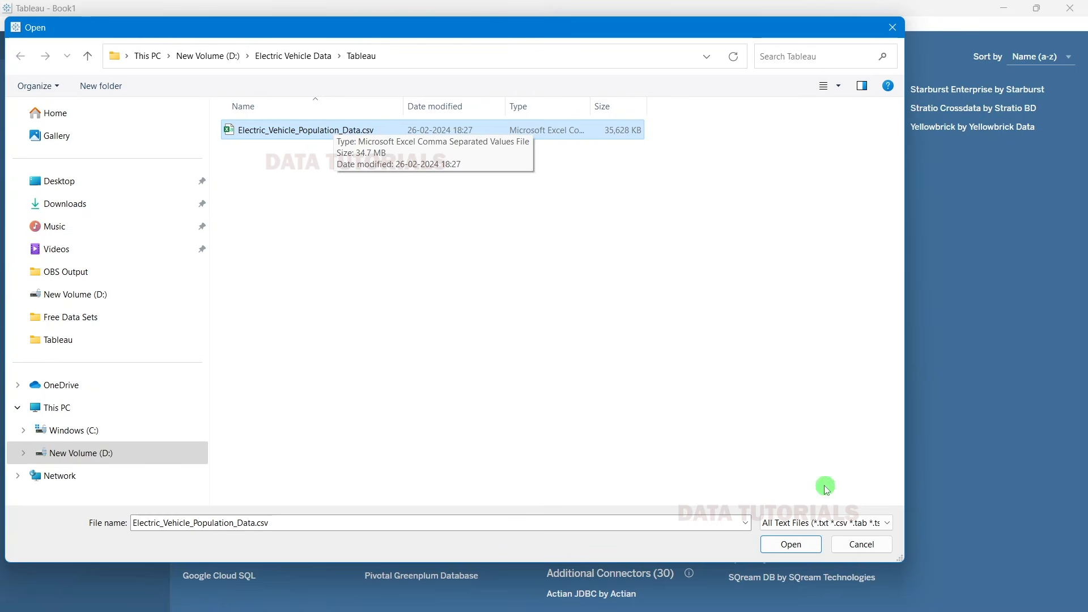
left_click(791, 543)
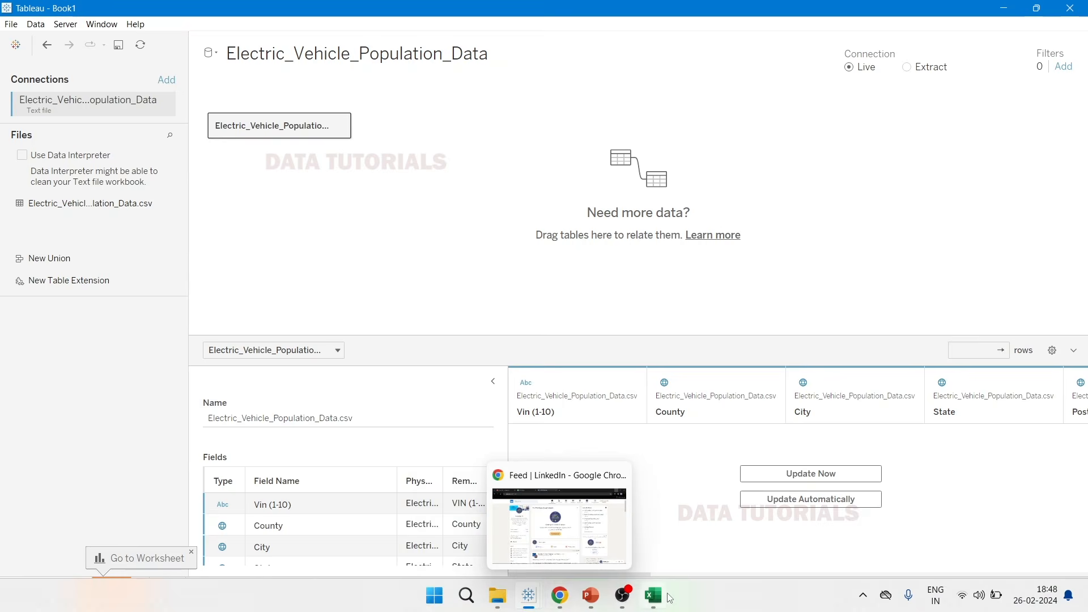
Step: Switch to Excel to check the dataset's sheet, and return to Tableau
left_click(655, 608)
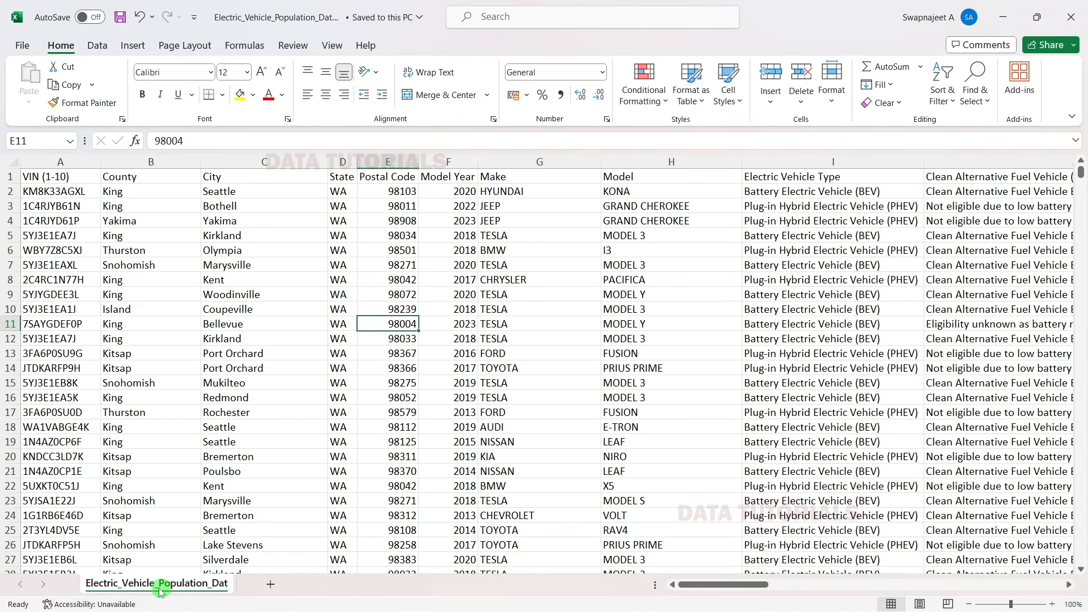
left_click(437, 310)
key("alt+Tab")
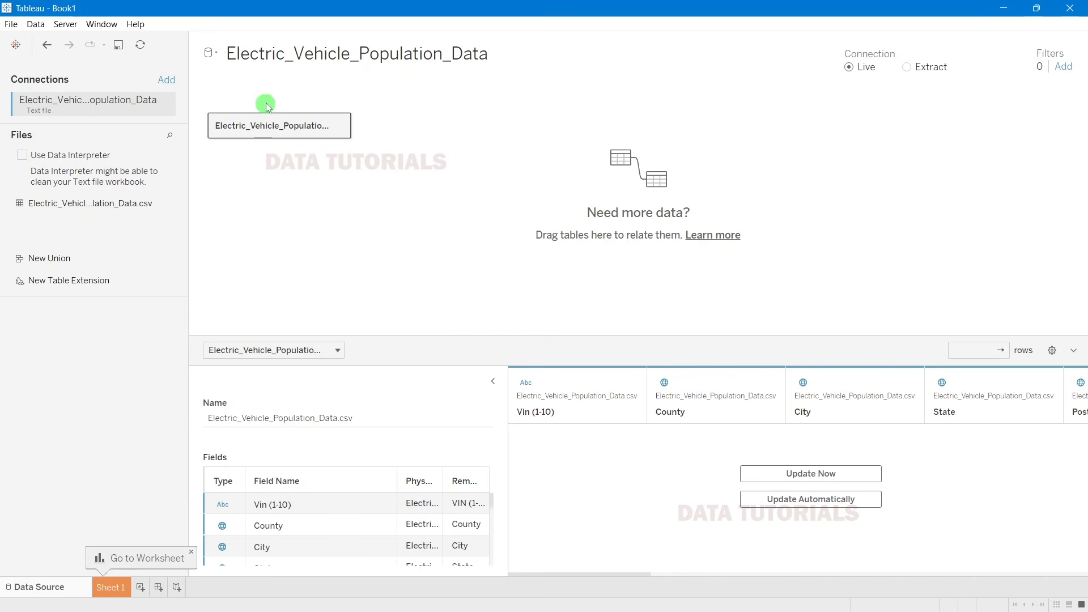
Step: Remove the Electric_Vehicle_Population_Data.csv table from the data source canvas and add it back
left_click(341, 126)
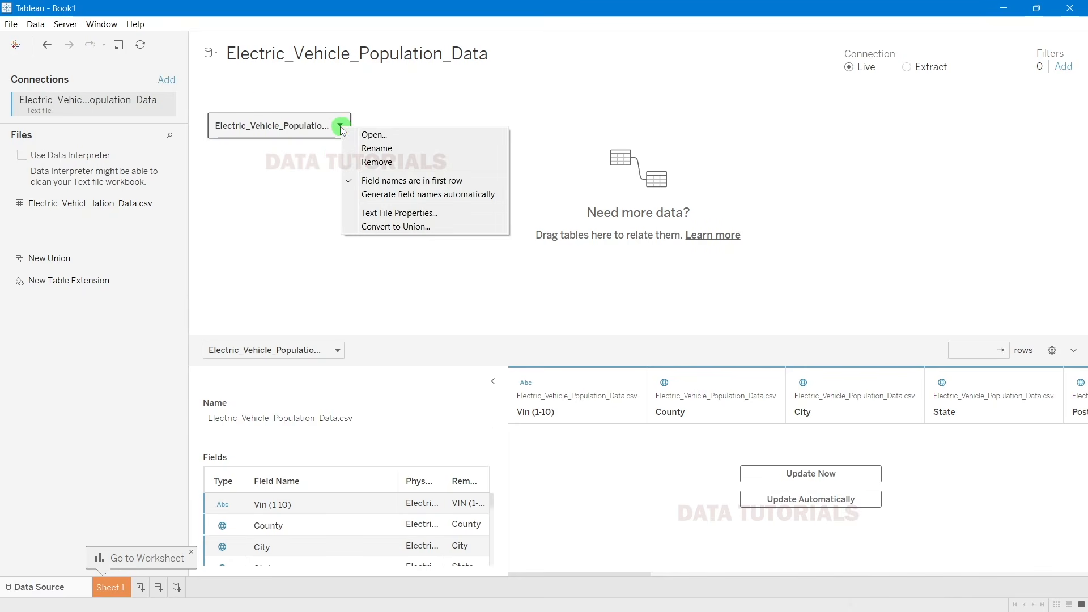
left_click(361, 160)
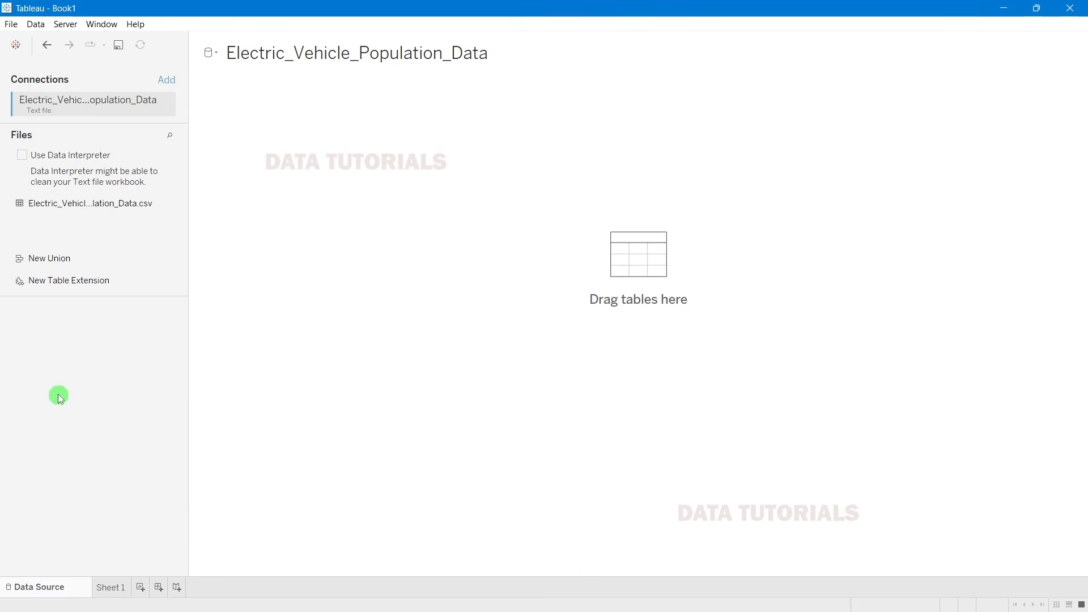
left_click(90, 206)
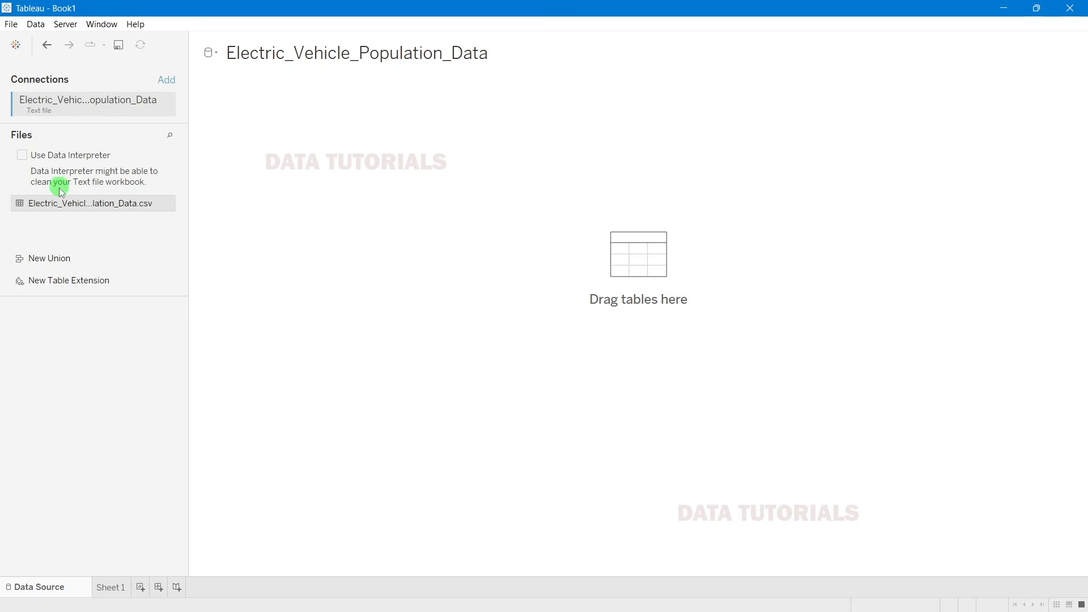
left_click_drag(66, 204, 349, 140)
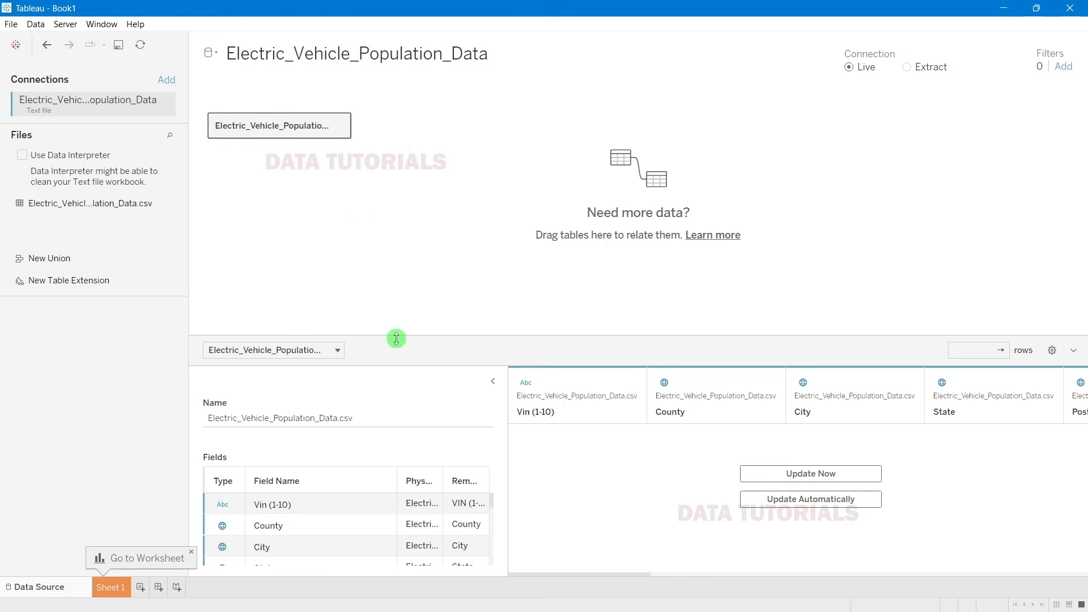
Step: Enlarge the field and data preview area, open the canvas table to view its physical tables, and close that view
left_click_drag(396, 339, 403, 275)
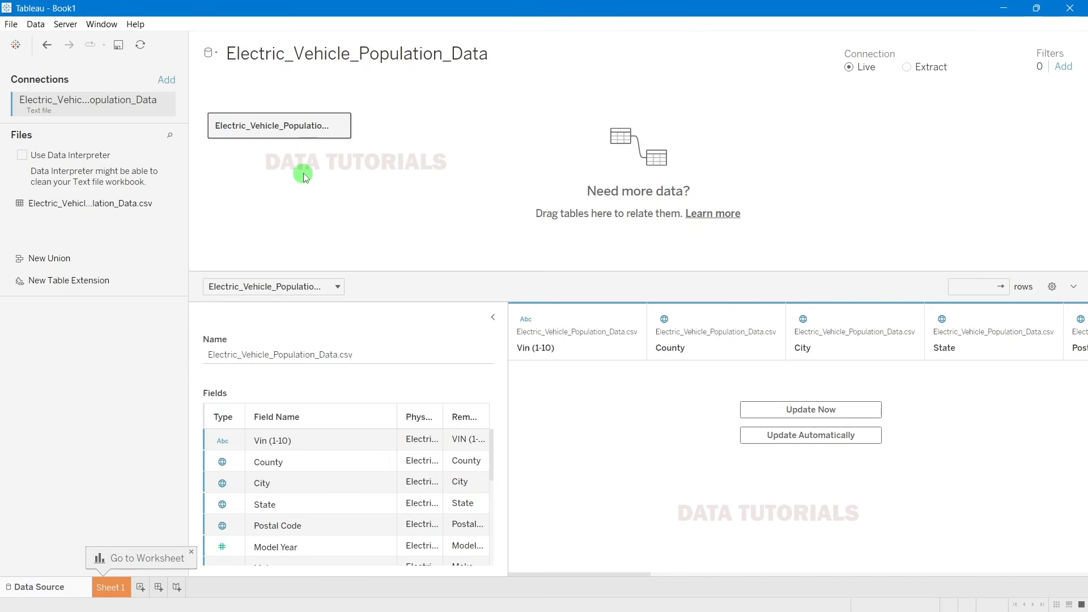
double_click(282, 133)
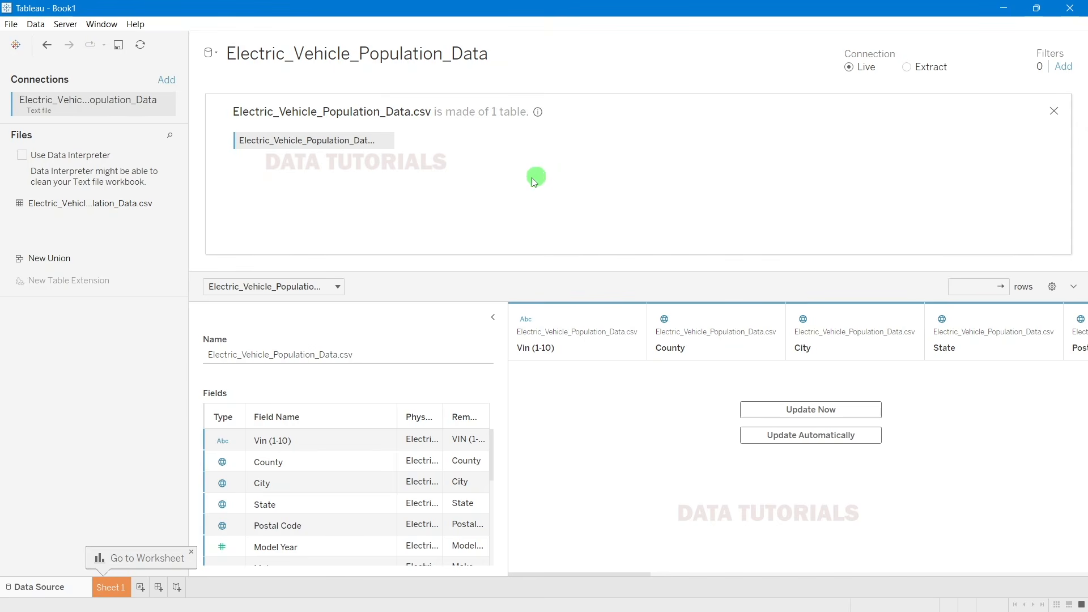
left_click(1054, 111)
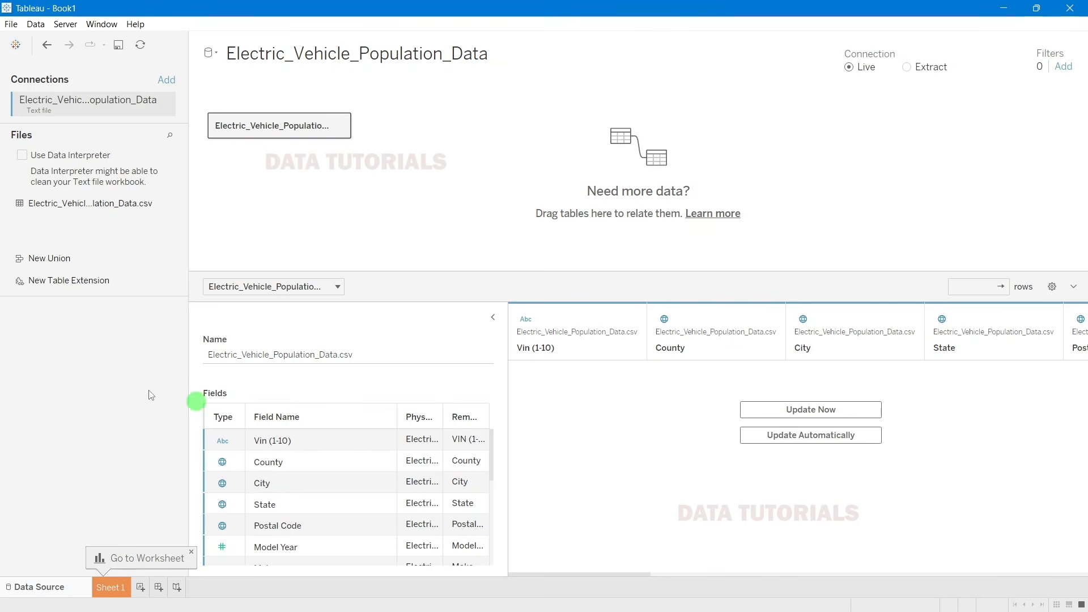
Step: Resize the columns of the Fields grid so the full Remote Field Name column fits
left_click_drag(397, 420, 348, 424)
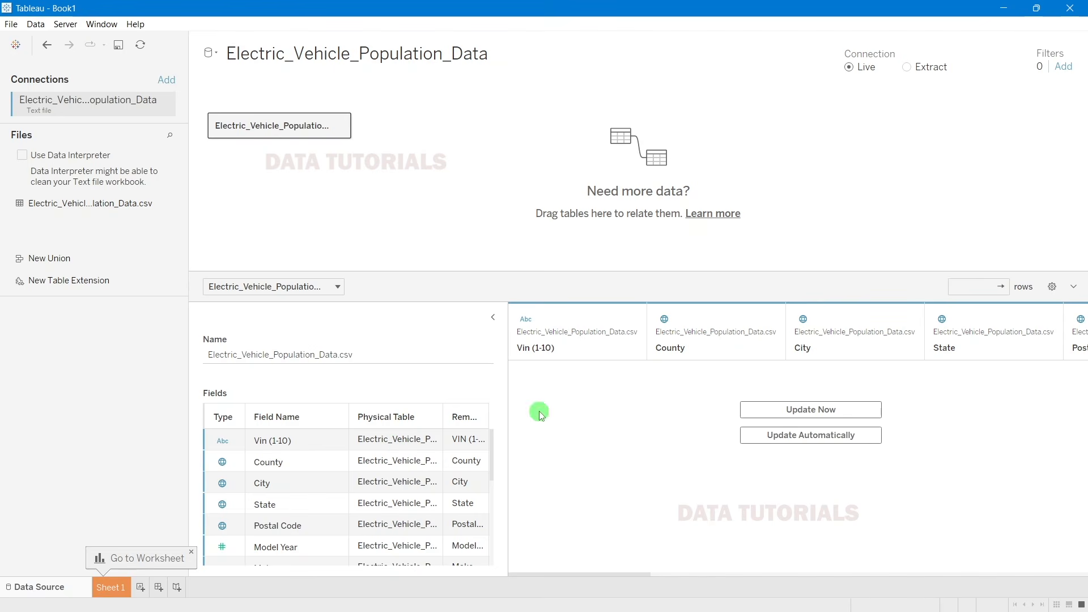
left_click_drag(443, 419, 418, 419)
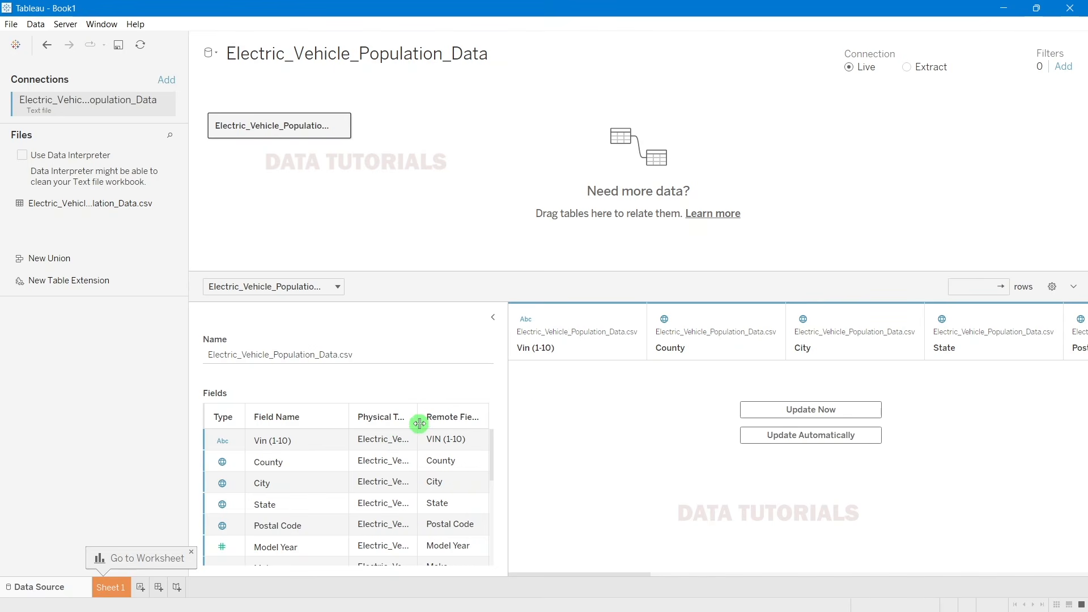
left_click_drag(350, 420, 321, 422)
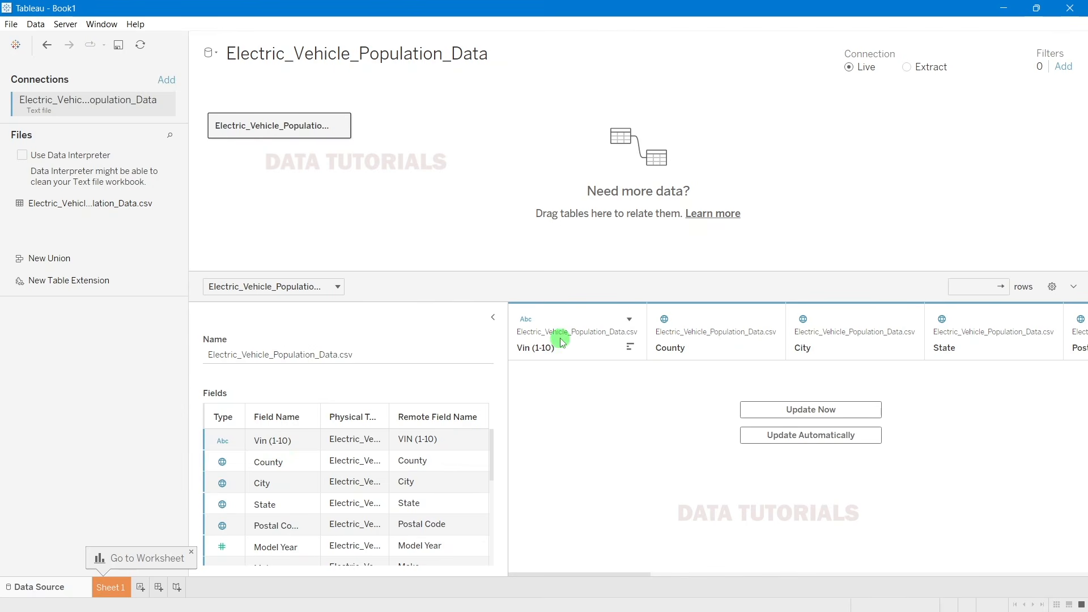
Step: Rename the Vin (1-10) field to id in the data preview
left_click(544, 350)
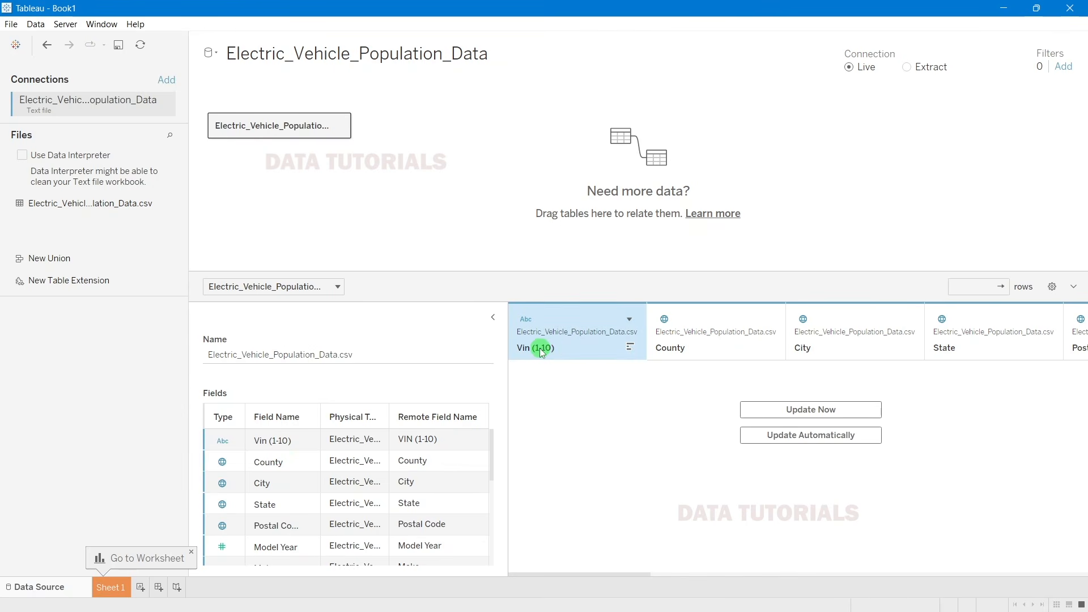
right_click(540, 348)
left_click(663, 320)
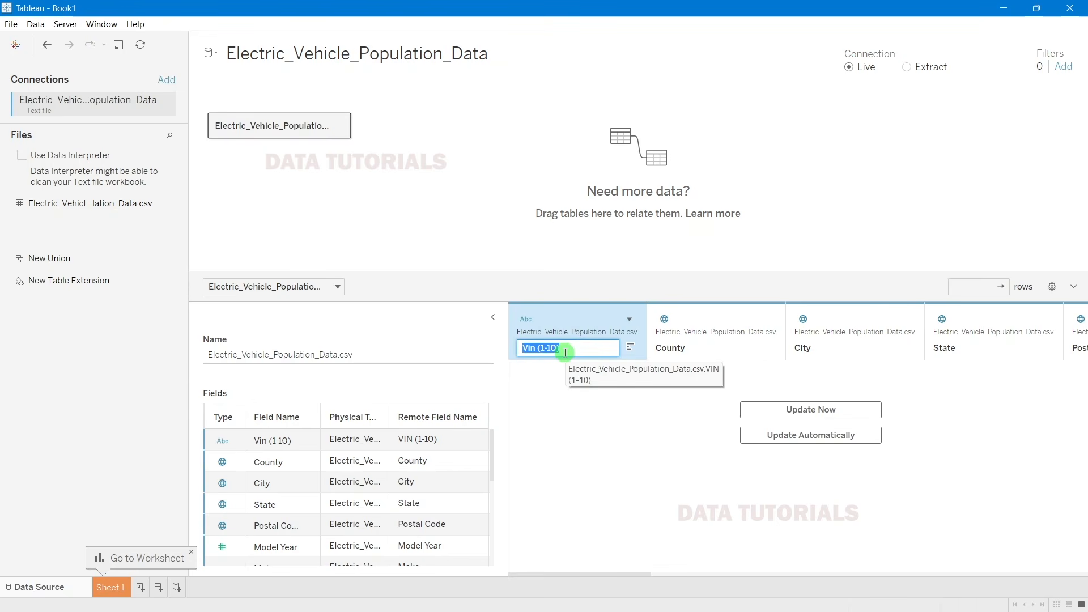
type("id")
key("Return")
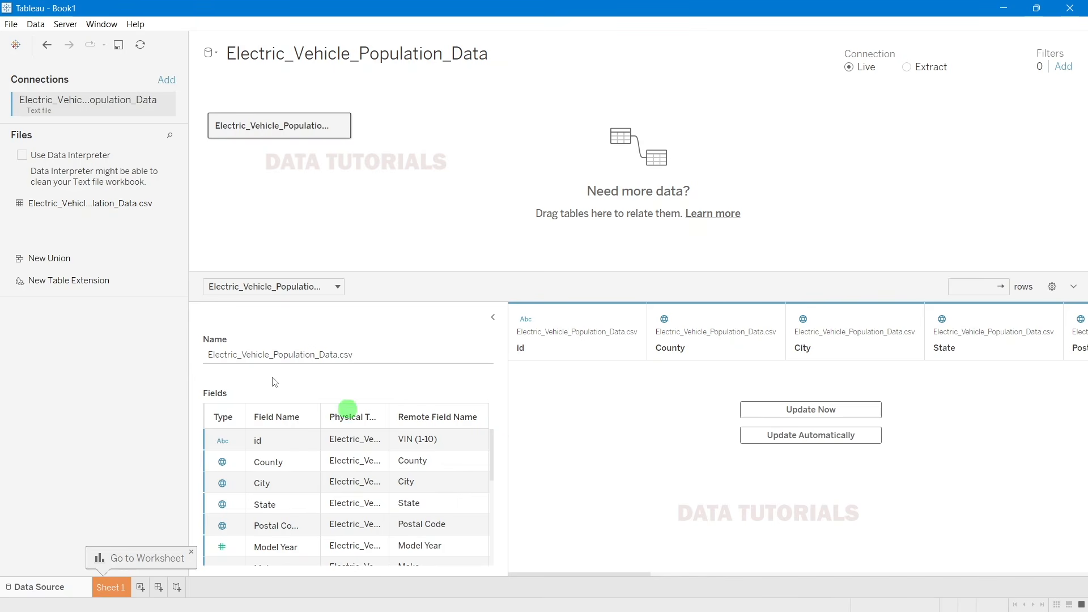
Step: Look through the field list, collapse the table details, and load the data preview rows
scroll(306, 448, "down", 3)
scroll(306, 454, "up", 3)
left_click(492, 318)
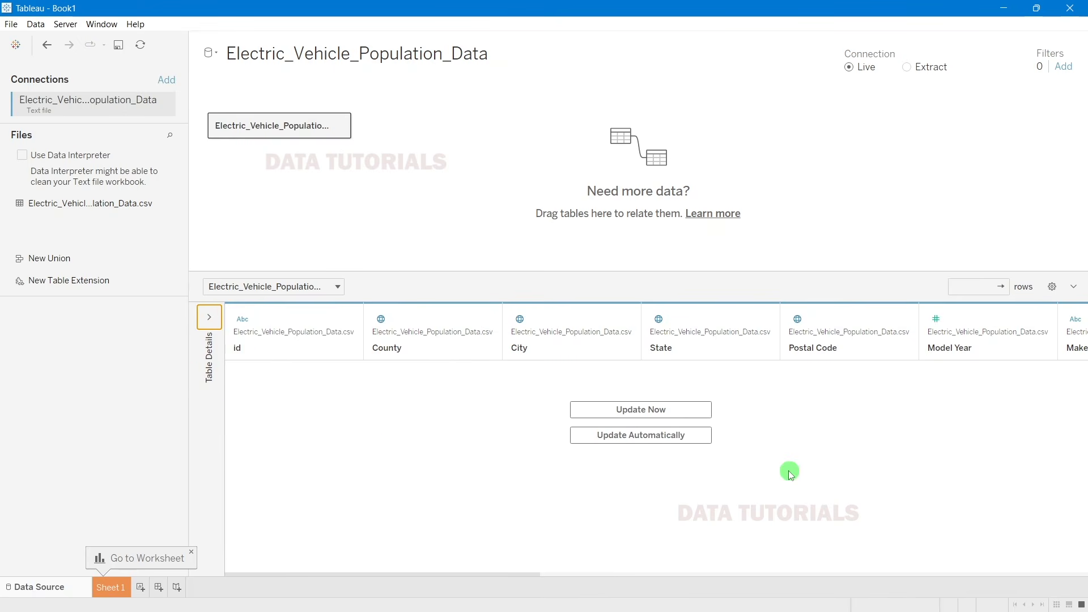
left_click(612, 410)
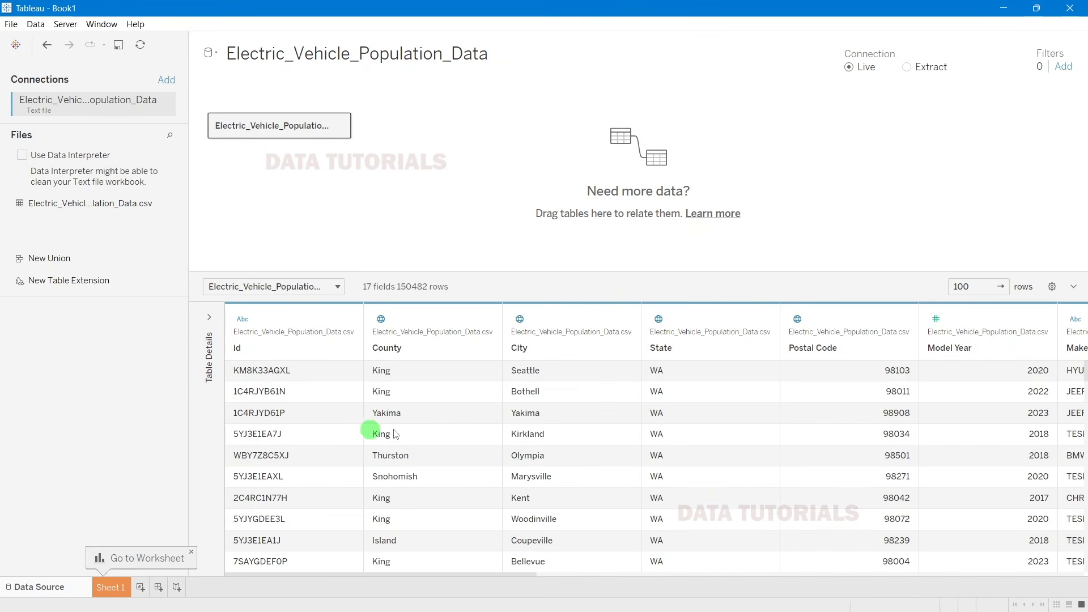
Step: Examine the rows and columns of the loaded data preview
double_click(961, 287)
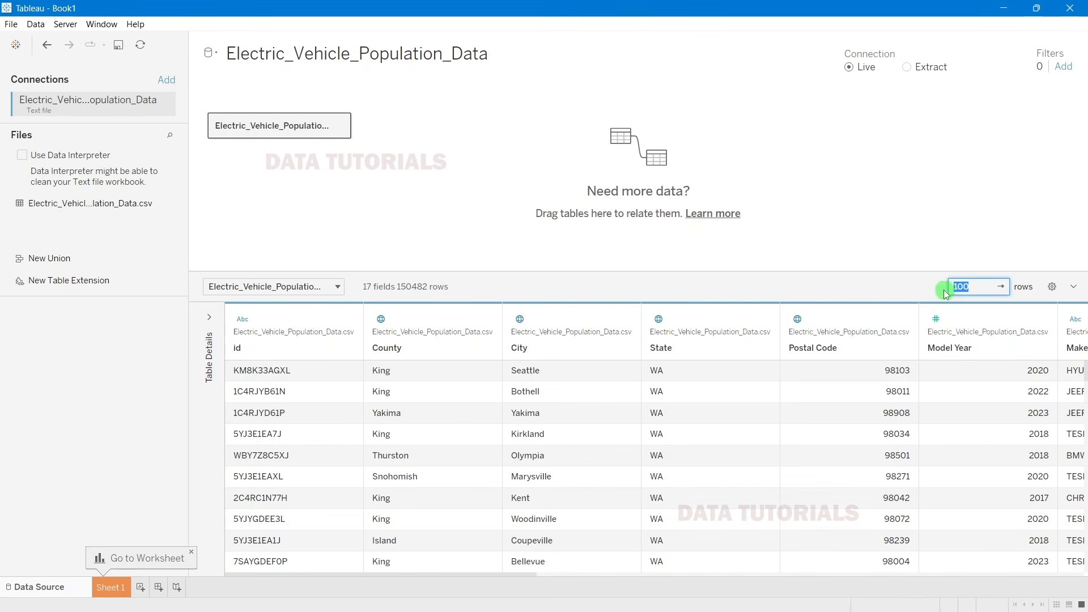
left_click(835, 292)
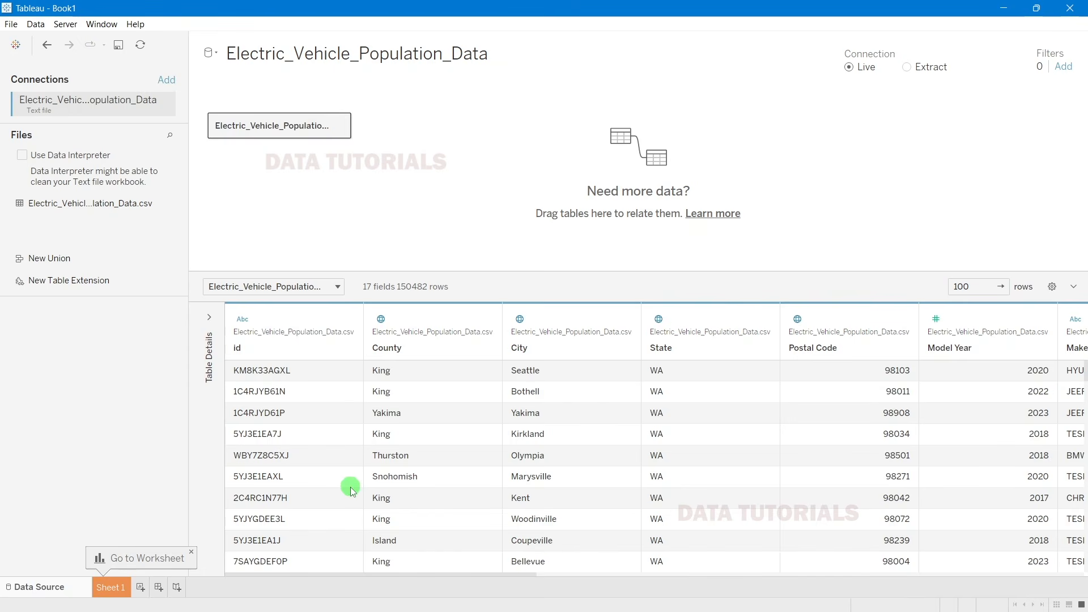
scroll(352, 491, "down", 3)
scroll(351, 491, "down", 2)
scroll(352, 510, "up", 4)
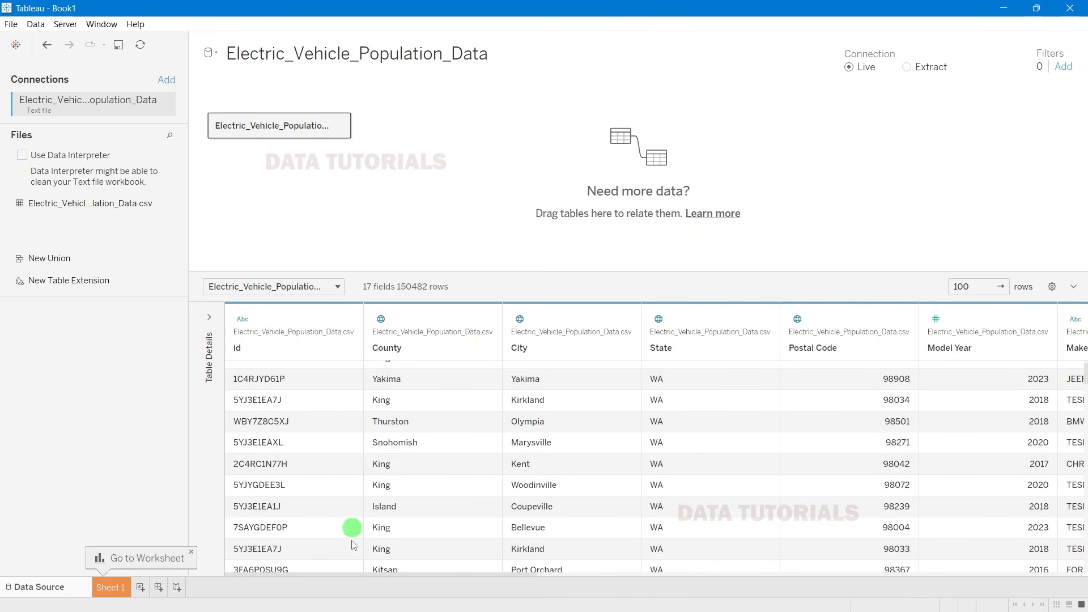
scroll(318, 512, "up", 1)
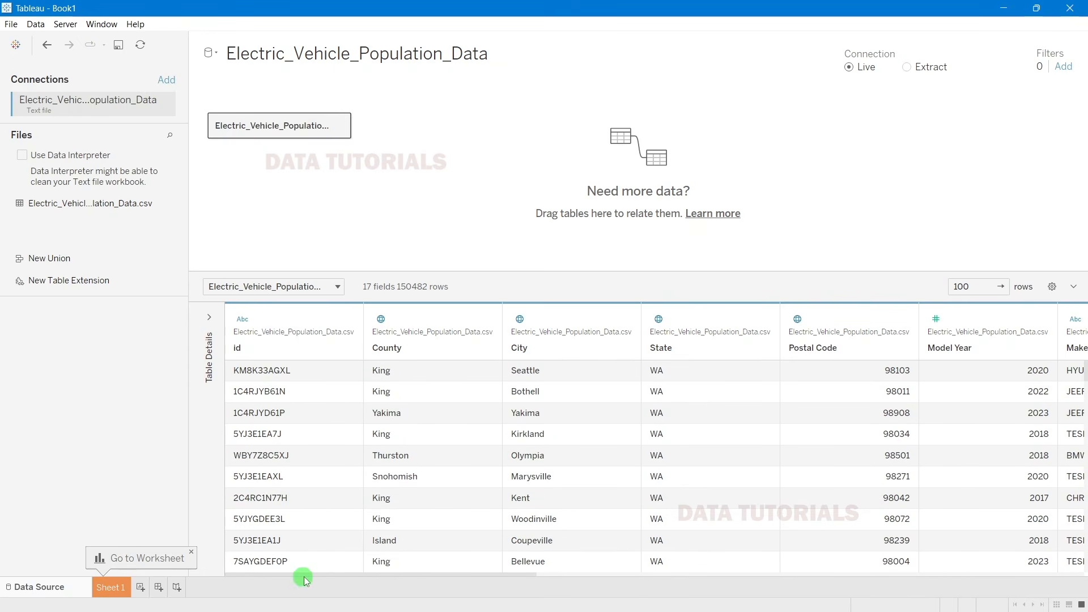
left_click_drag(303, 567, 1071, 553)
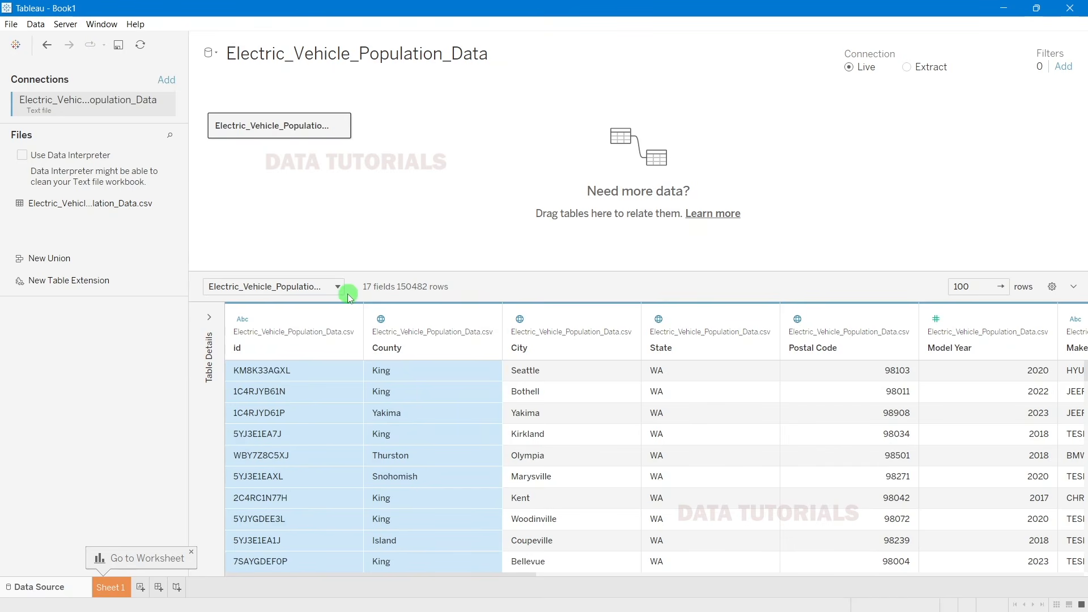
Step: Set the data preview to 1000 rows and look through the records
left_click(963, 286)
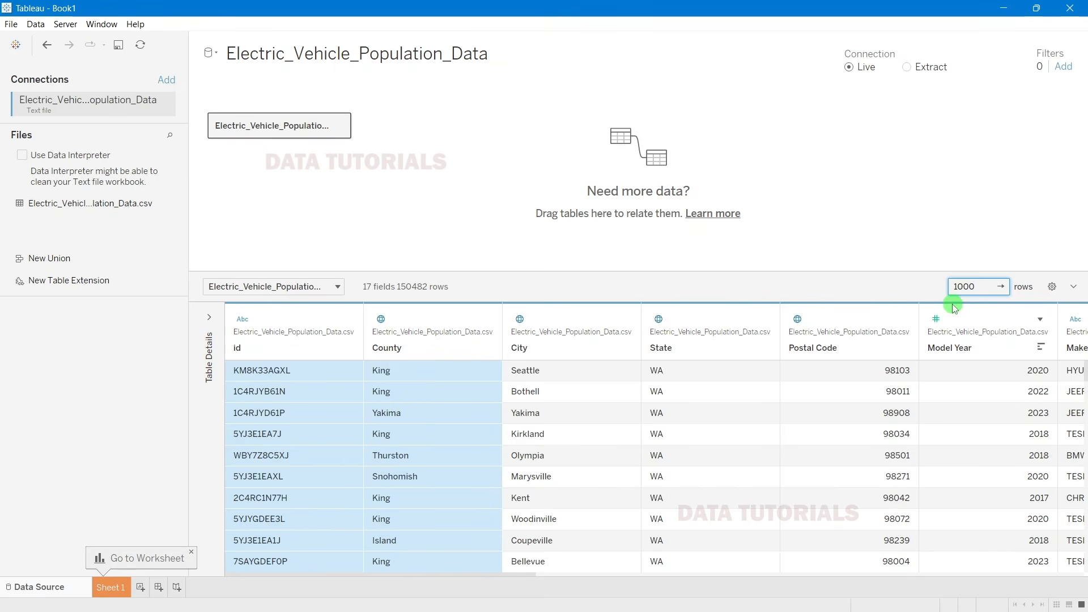
type("0")
key("Return")
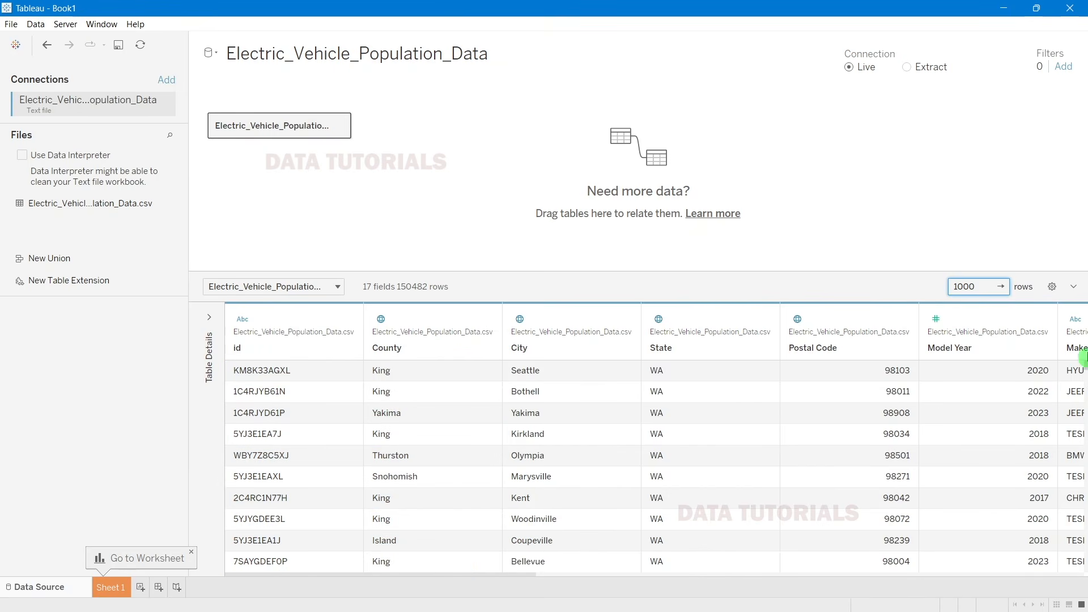
scroll(1080, 363, "down", 5)
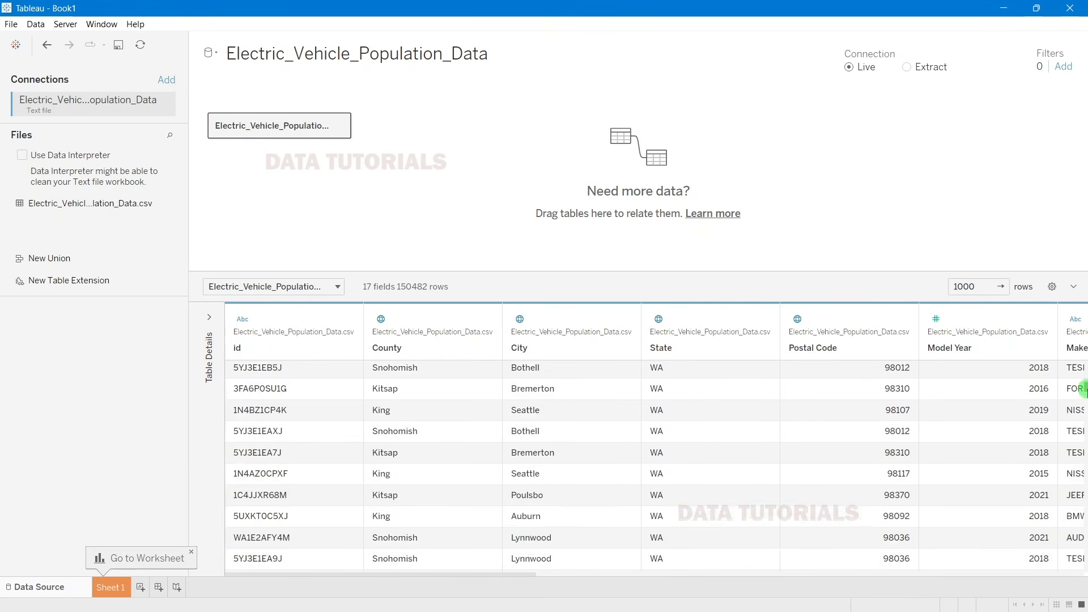
left_click_drag(1086, 390, 1084, 267)
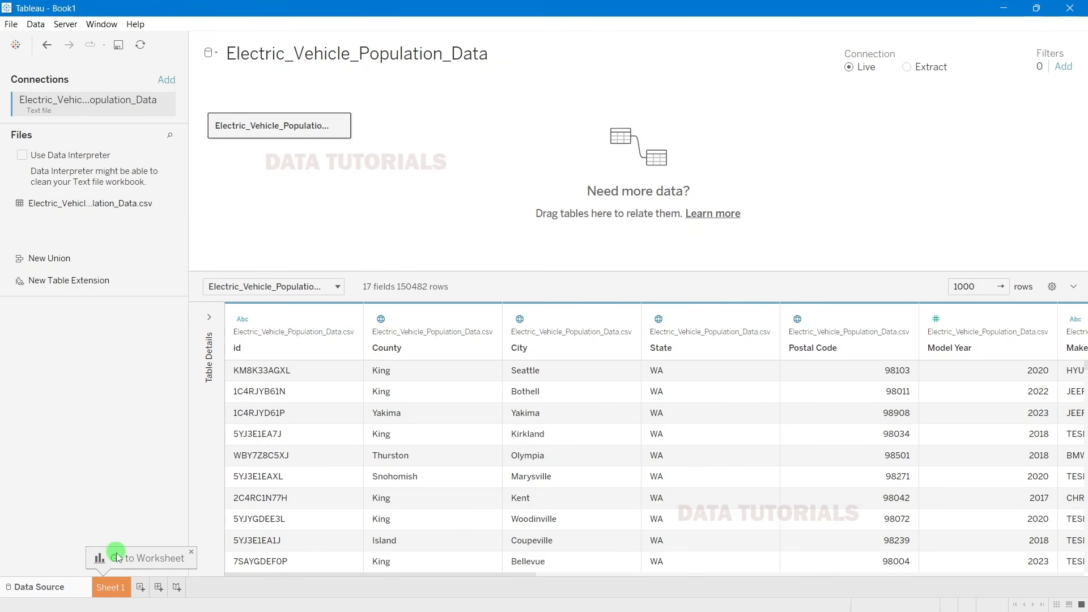
Step: Open Sheet 1, switch to the Electric Vehicle presentation in PowerPoint, and select the Total Vehicles heading on the first KPI slide
left_click(117, 589)
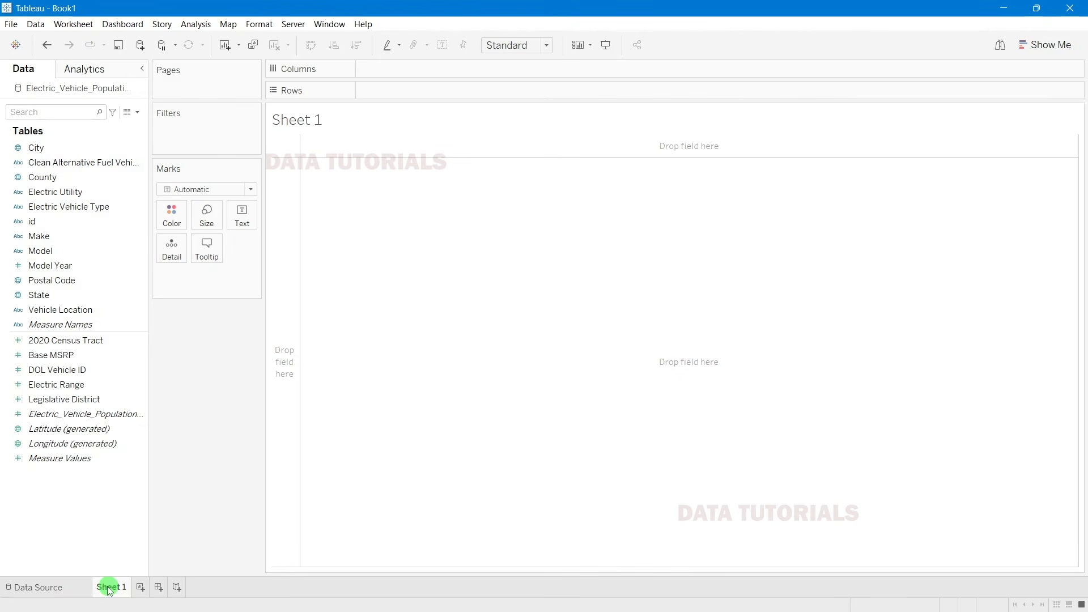
mouse_move(512, 596)
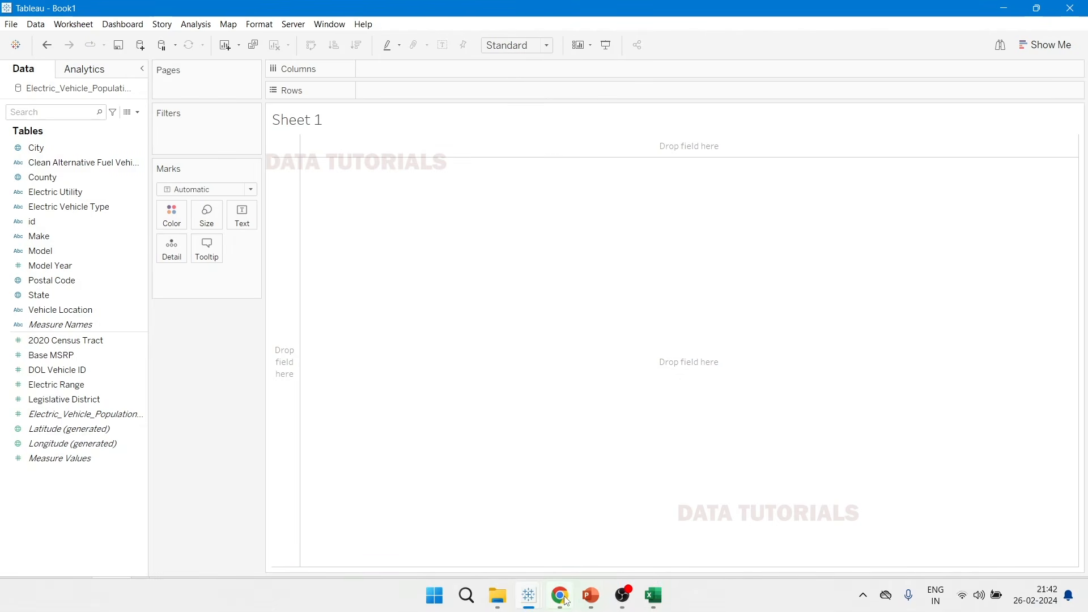
mouse_move(598, 603)
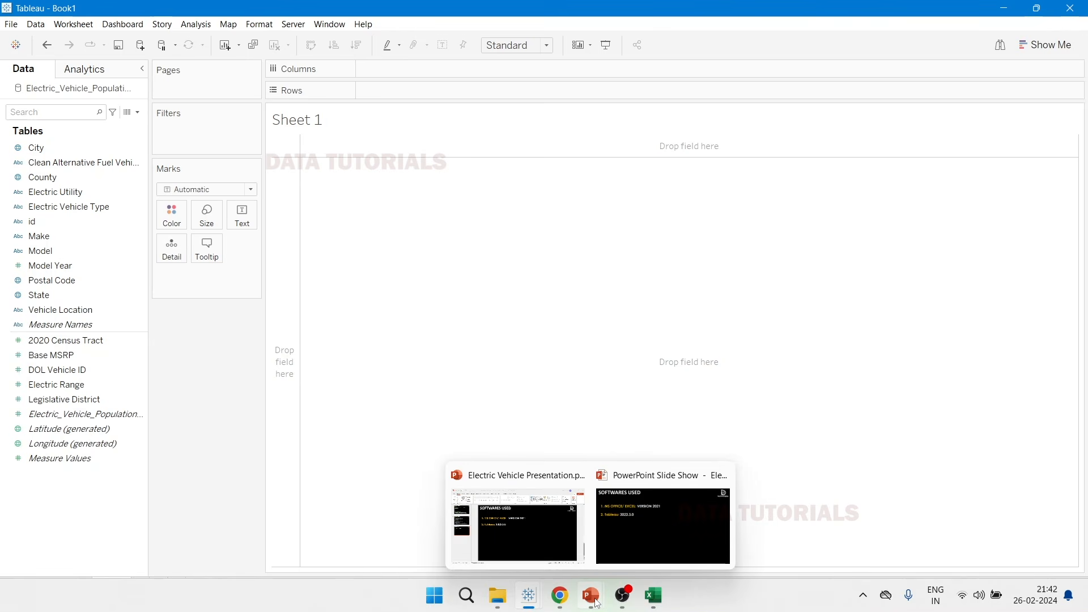
left_click(560, 549)
left_click(90, 188)
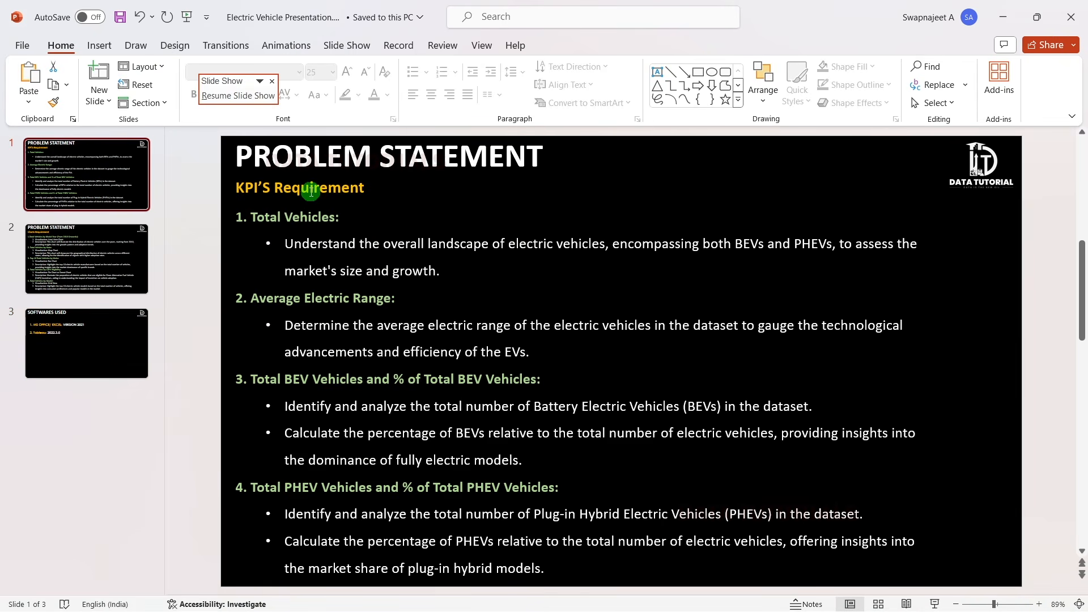
left_click_drag(251, 217, 321, 220)
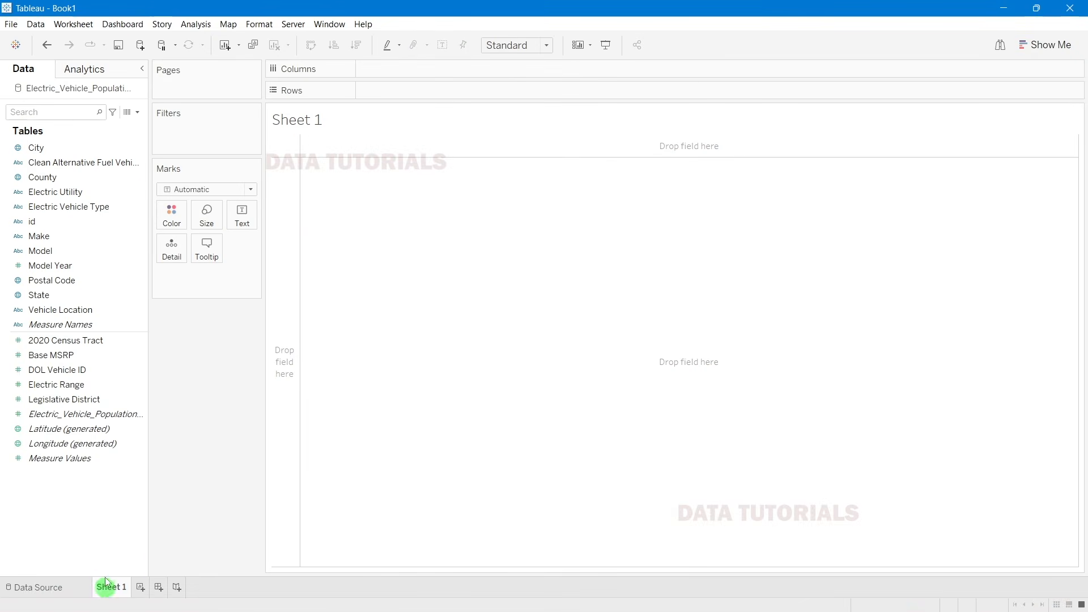
Step: Rename the worksheet Sheet 1 as Total Vehicles in Tableau
double_click(111, 588)
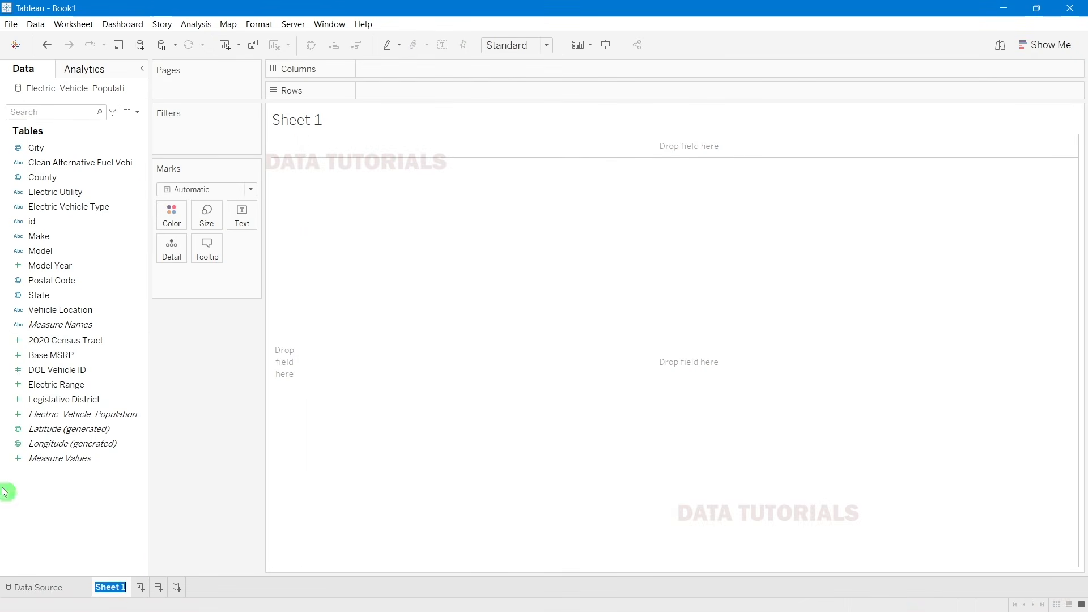
type("Total Vehicles")
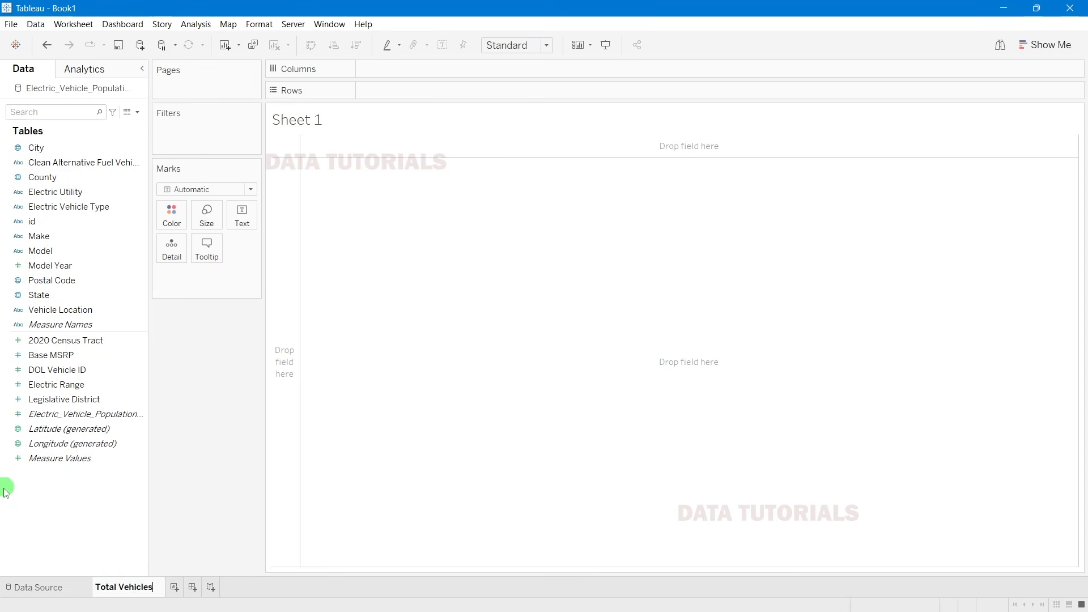
left_click(114, 423)
left_click(221, 407)
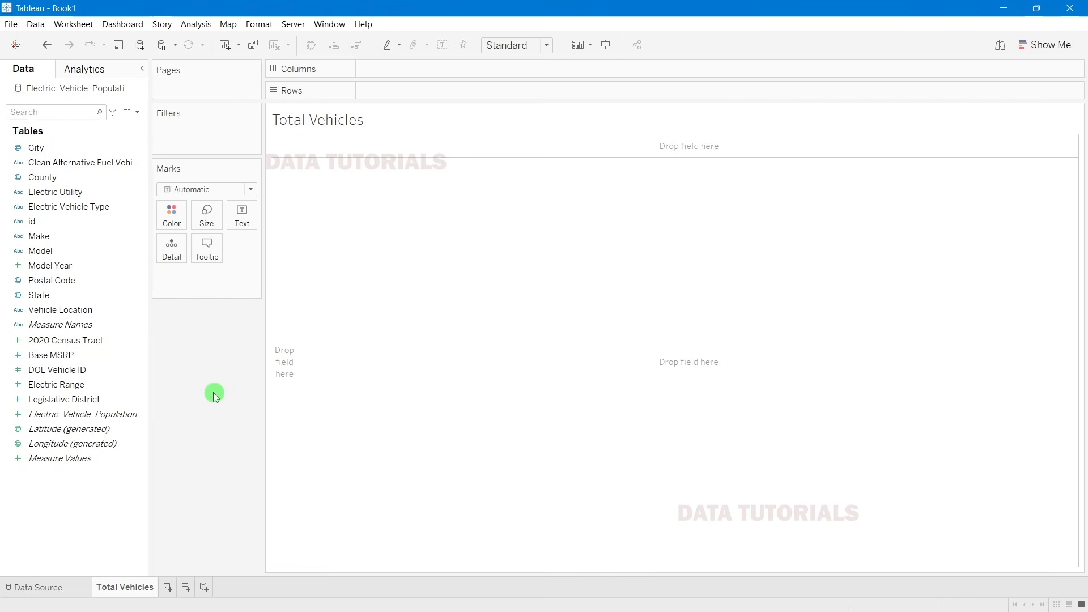
Step: Switch to PowerPoint to check the Total Vehicles KPI requirement, and return to Tableau
key("alt+Tab")
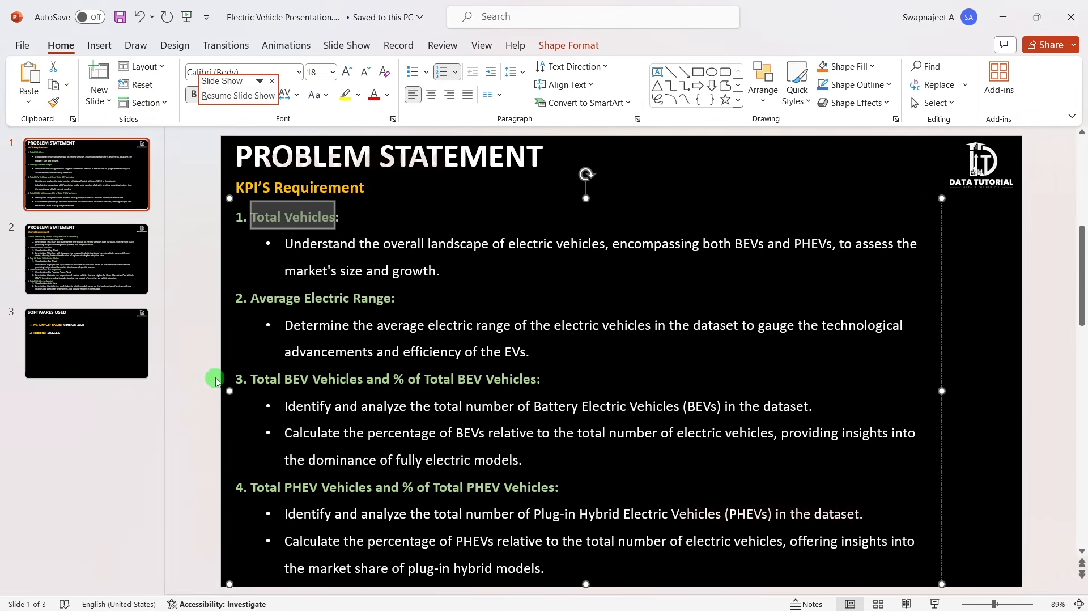
left_click(178, 429)
key("alt+Tab")
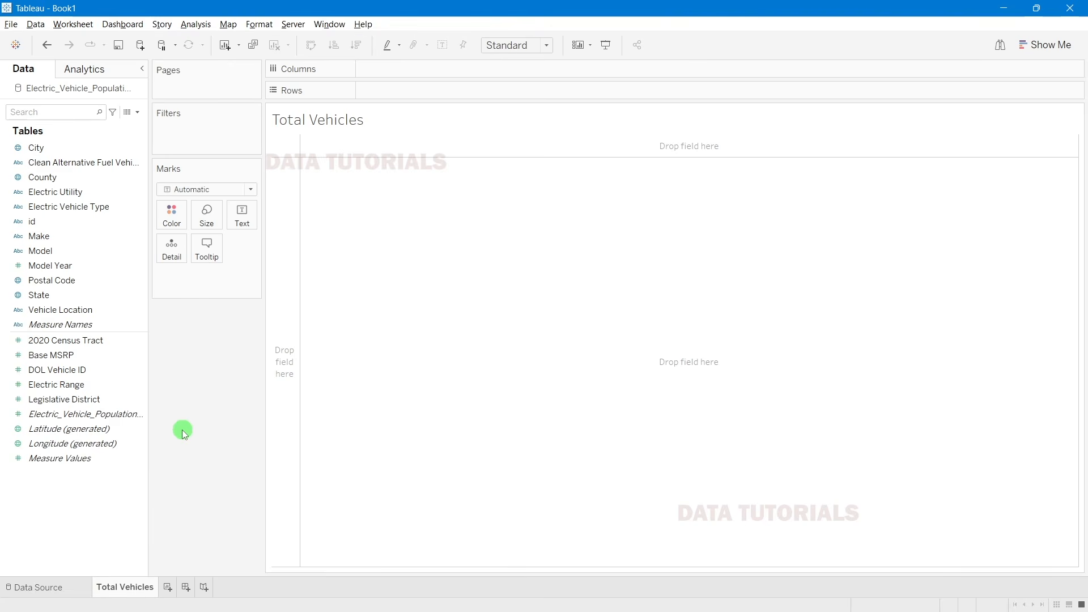
Step: Switch to the Excel dataset and examine the DOL Vehicle ID column as the identifier of each vehicle
mouse_move(590, 611)
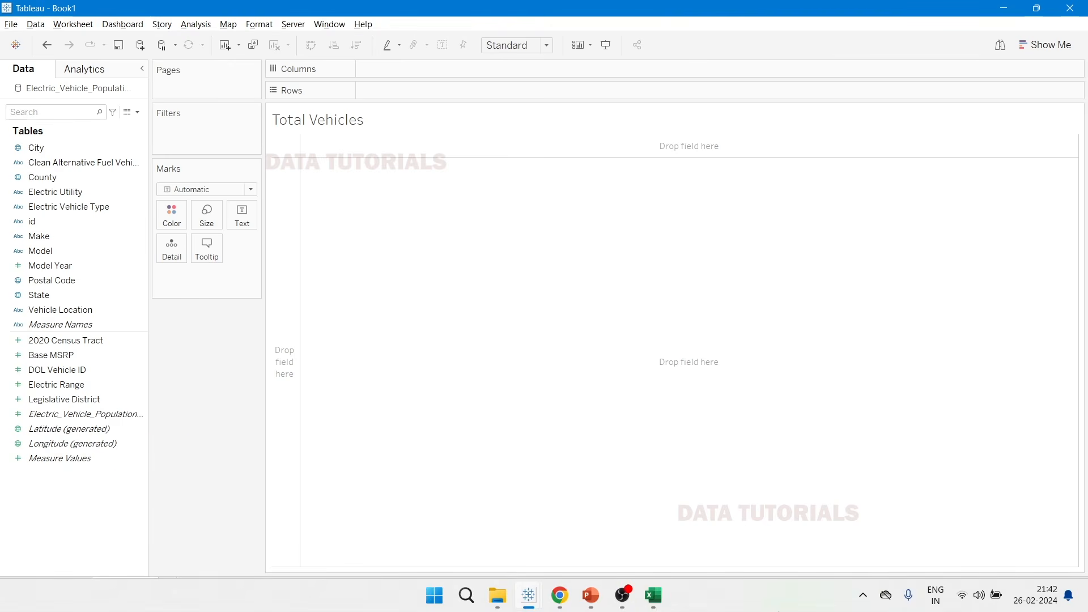
left_click(654, 595)
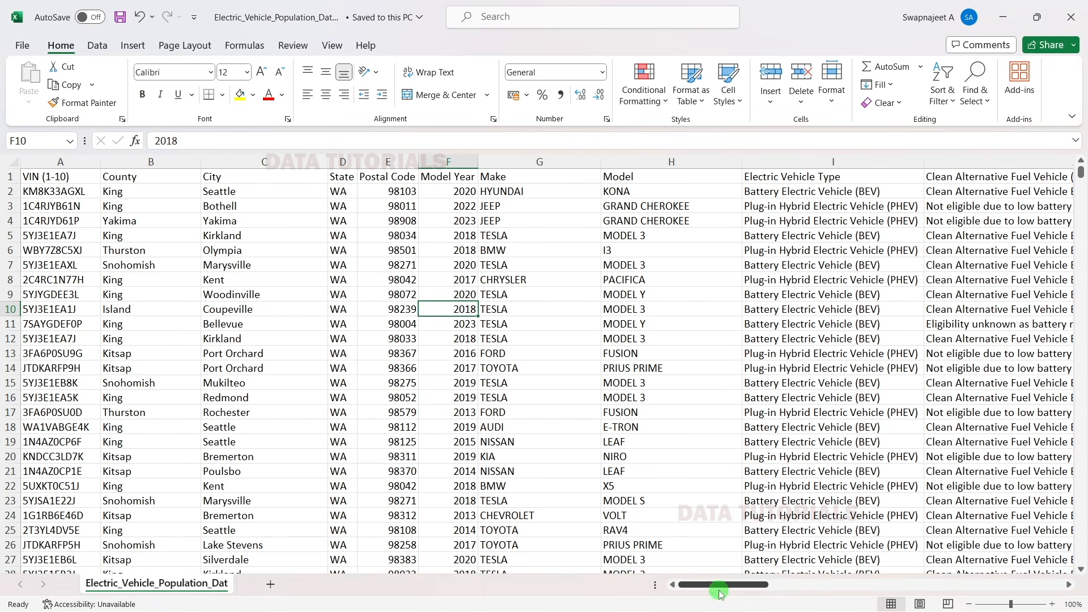
left_click_drag(723, 585, 928, 584)
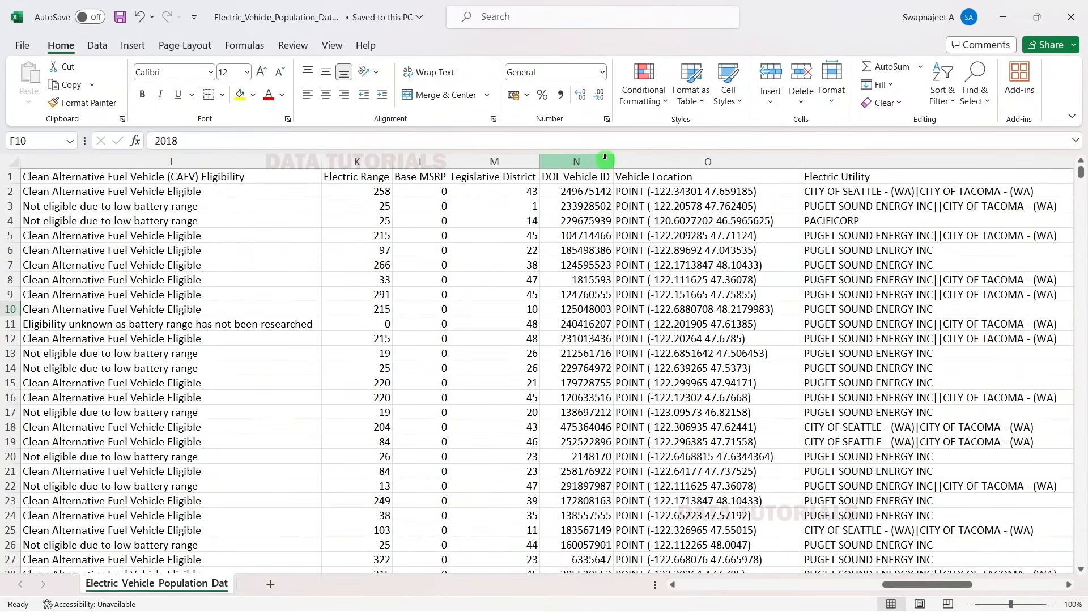
left_click(577, 162)
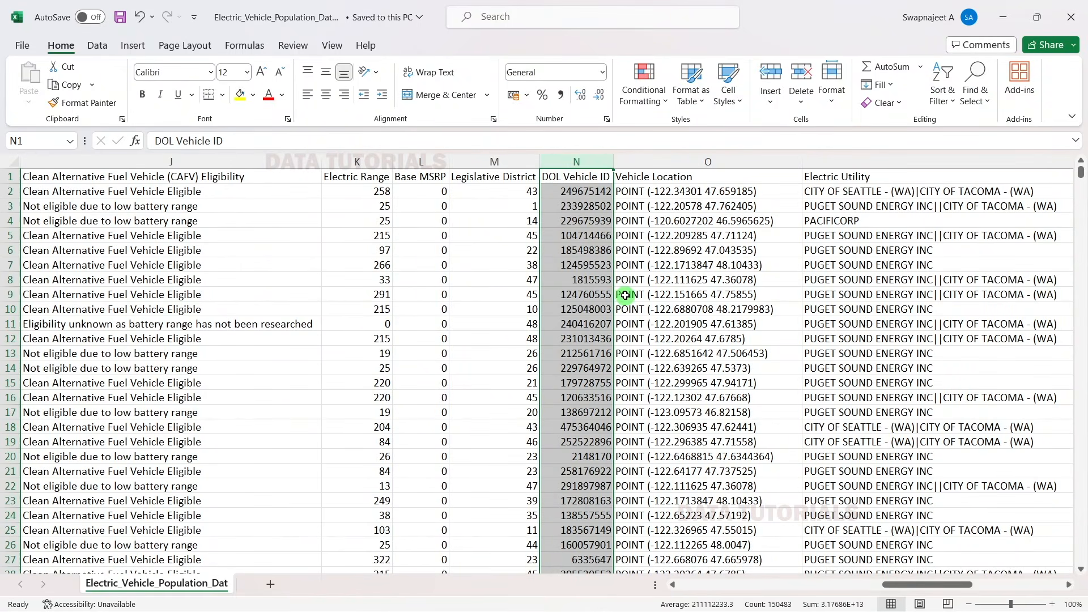
left_click(599, 279)
left_click(592, 190)
left_click(586, 221)
left_click(583, 263)
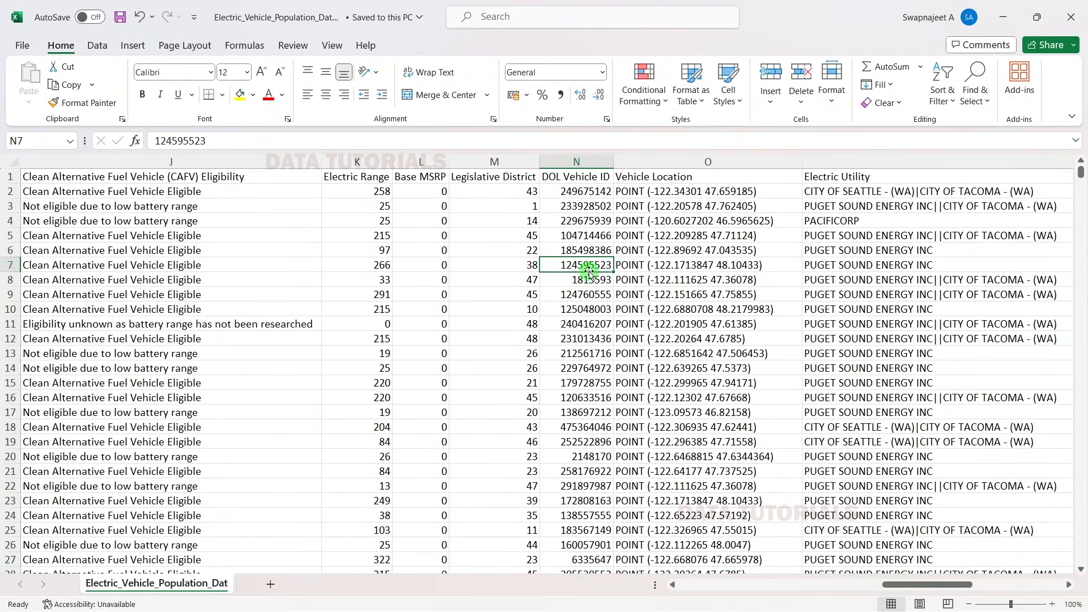
left_click(571, 354)
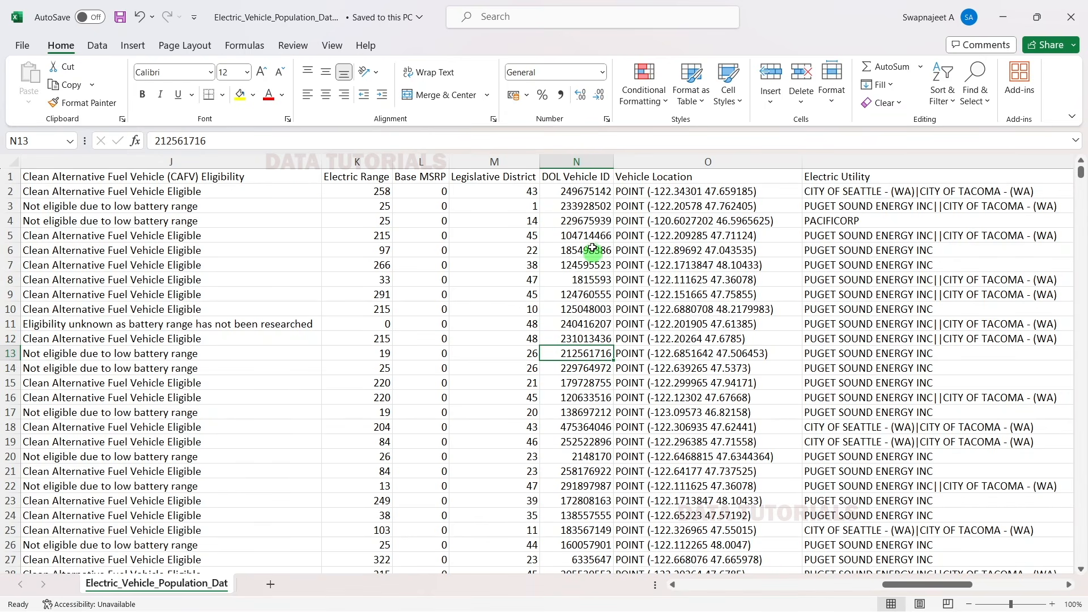
left_click(589, 162)
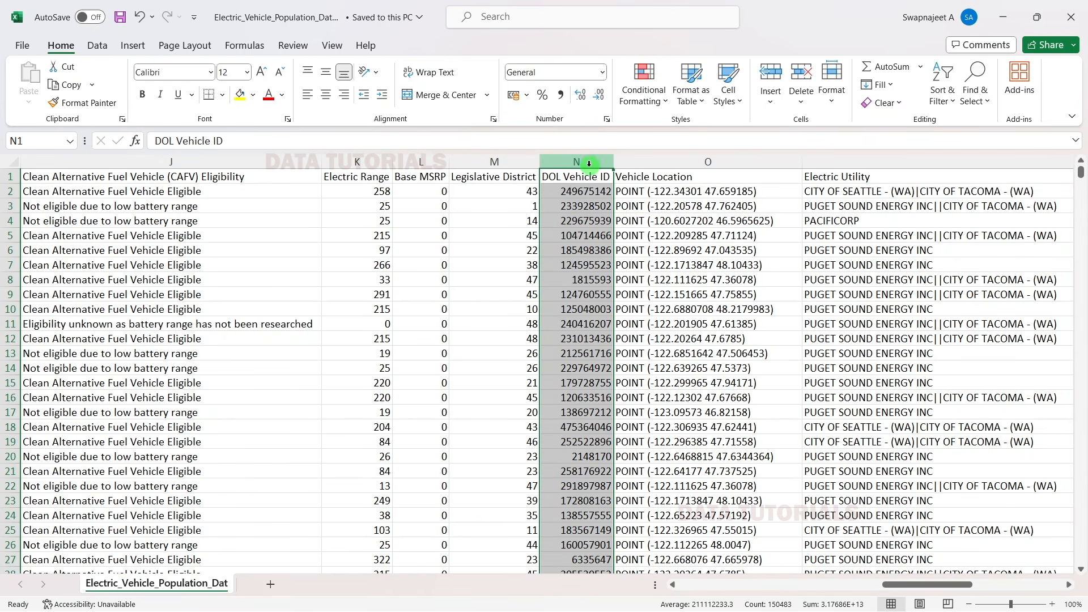
left_click(596, 264)
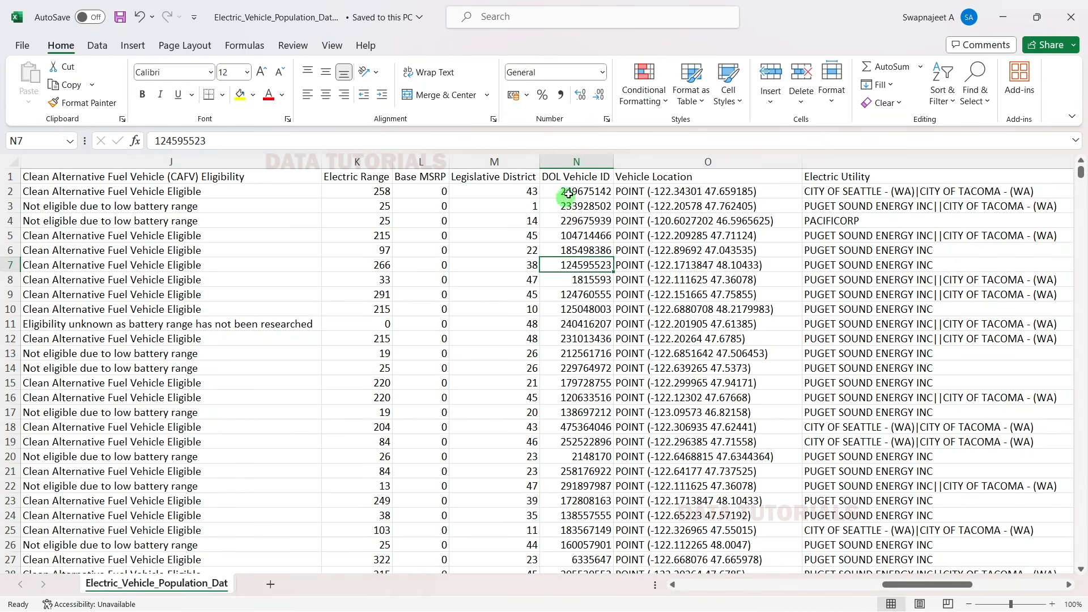
Step: Compare neighbouring DOL Vehicle ID values in the first dozen data rows to check whether each vehicle has a distinct ID
left_click_drag(567, 191, 581, 349)
left_click(583, 265)
left_click_drag(589, 192, 590, 209)
left_click(590, 220)
left_click(587, 245)
left_click(590, 290)
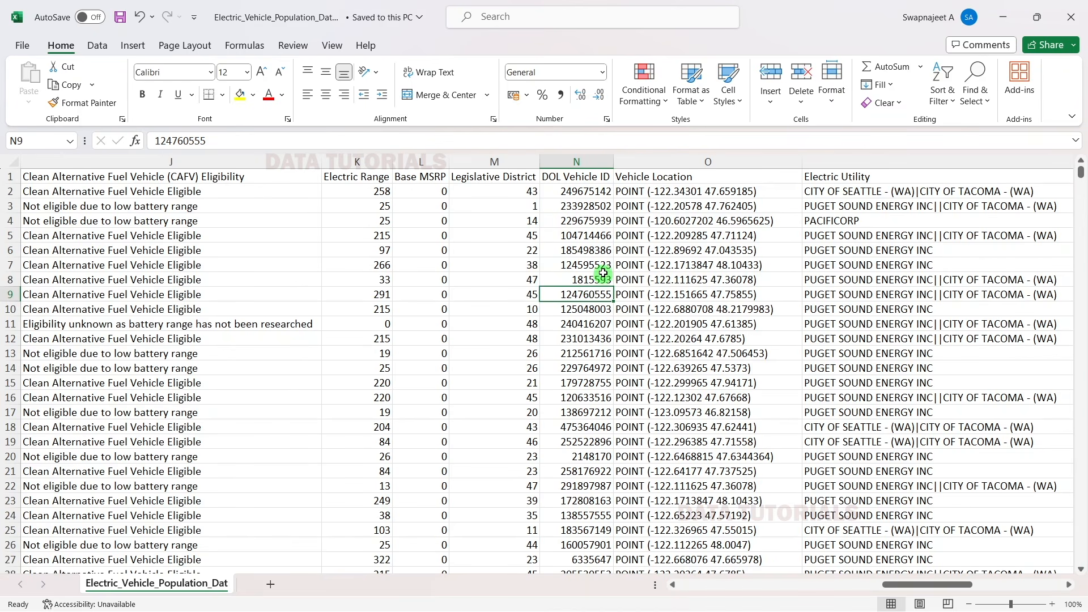
left_click(600, 265)
left_click(595, 282)
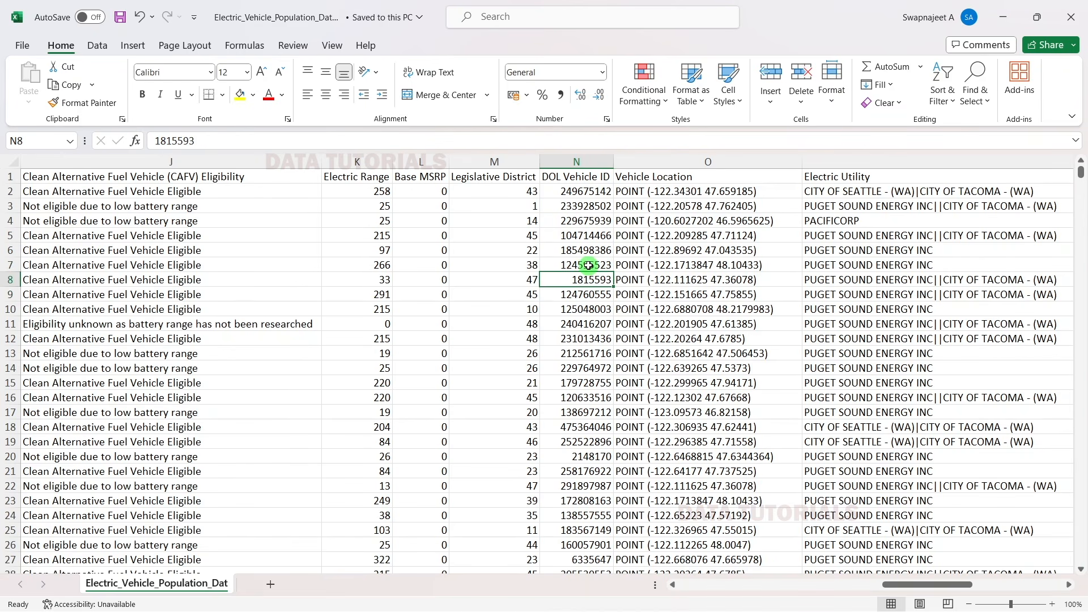
left_click(589, 265)
left_click(590, 278)
left_click_drag(585, 267, 580, 282)
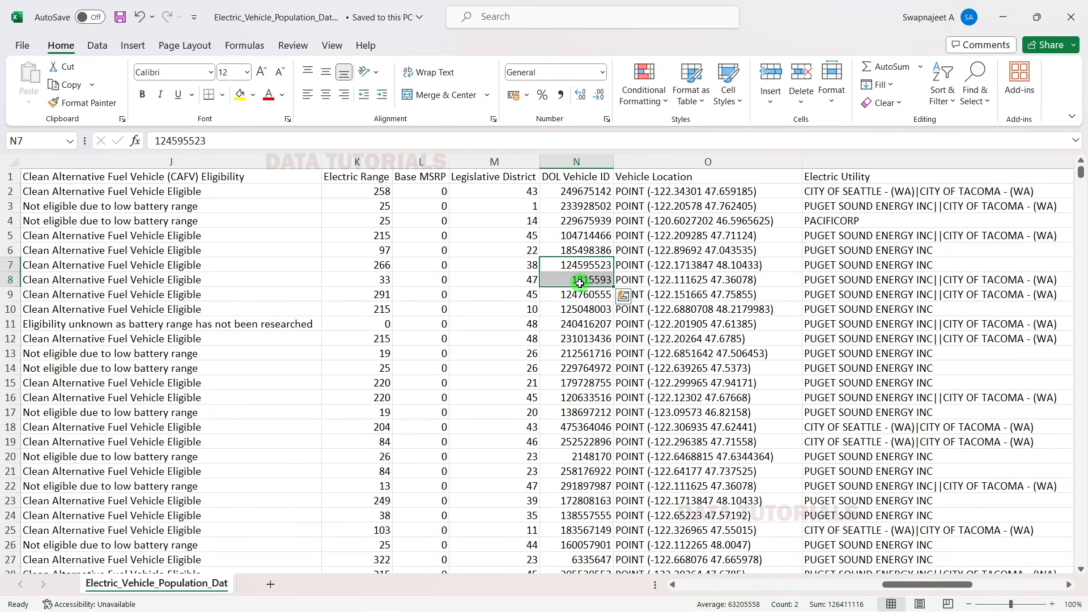
left_click_drag(592, 264, 595, 277)
left_click(644, 322)
left_click_drag(592, 190, 593, 354)
left_click(584, 265)
left_click(584, 279)
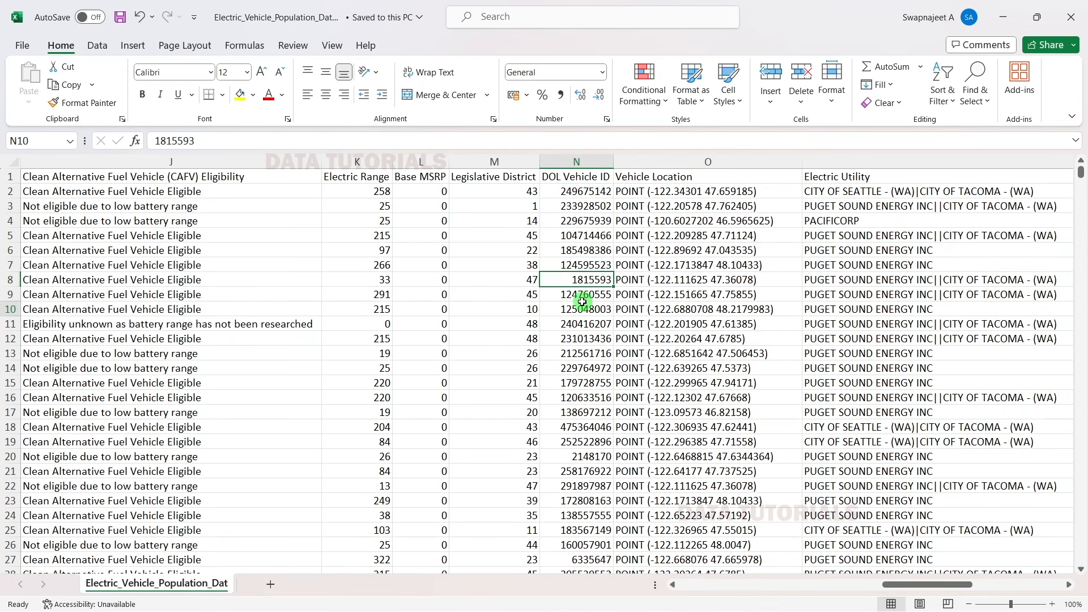
left_click(583, 309)
left_click(584, 339)
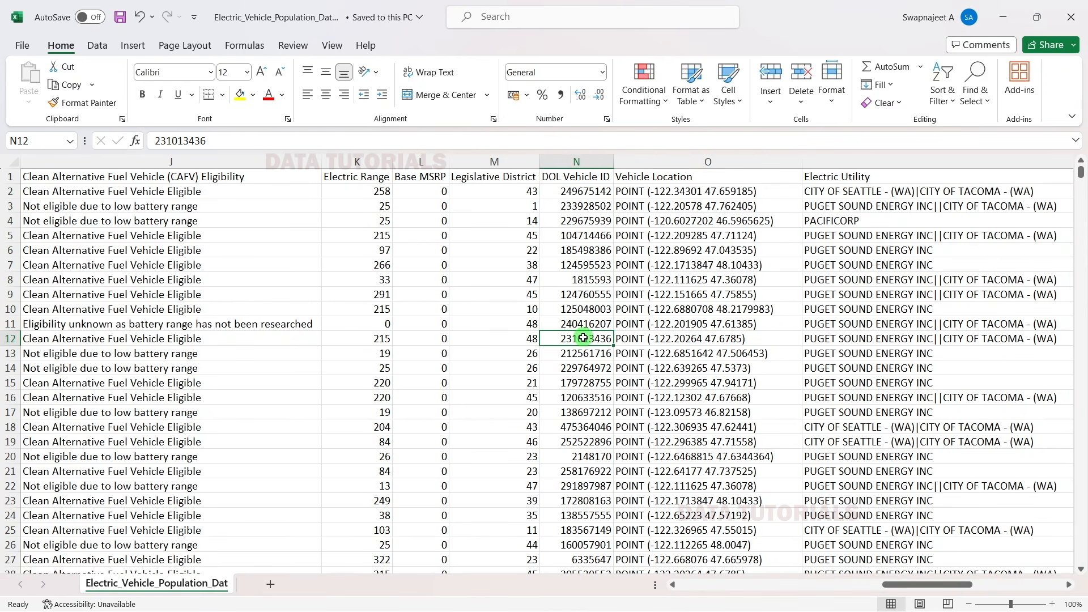
left_click(587, 267)
left_click_drag(590, 283, 589, 283)
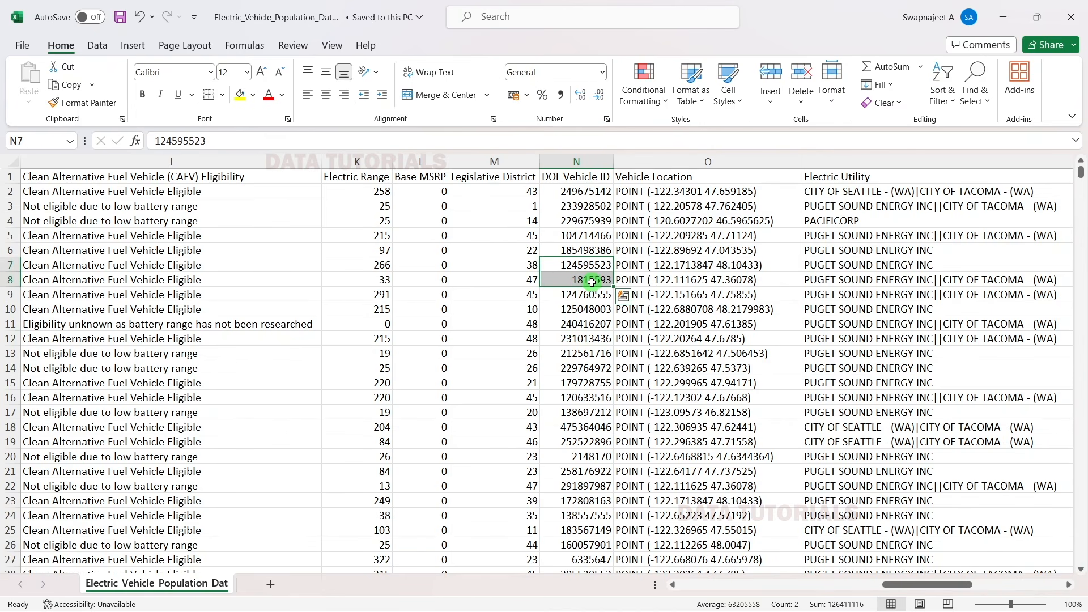
Step: Switch to Tableau and create a calculated field named Total Vehicles with the formula COUNTD([DOL Vehicle ID])
key("alt+Tab")
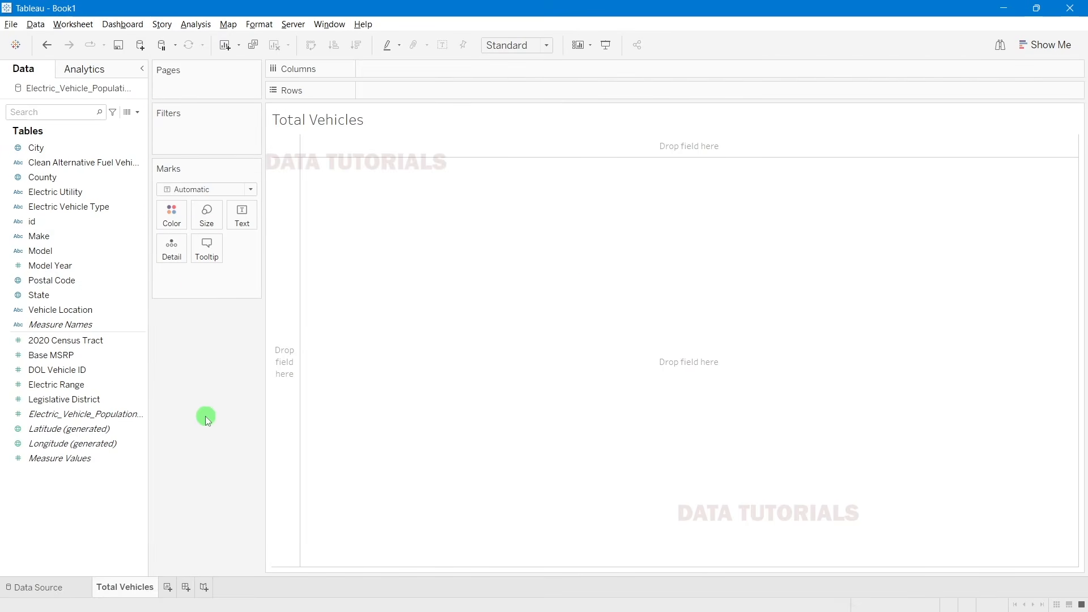
left_click(136, 112)
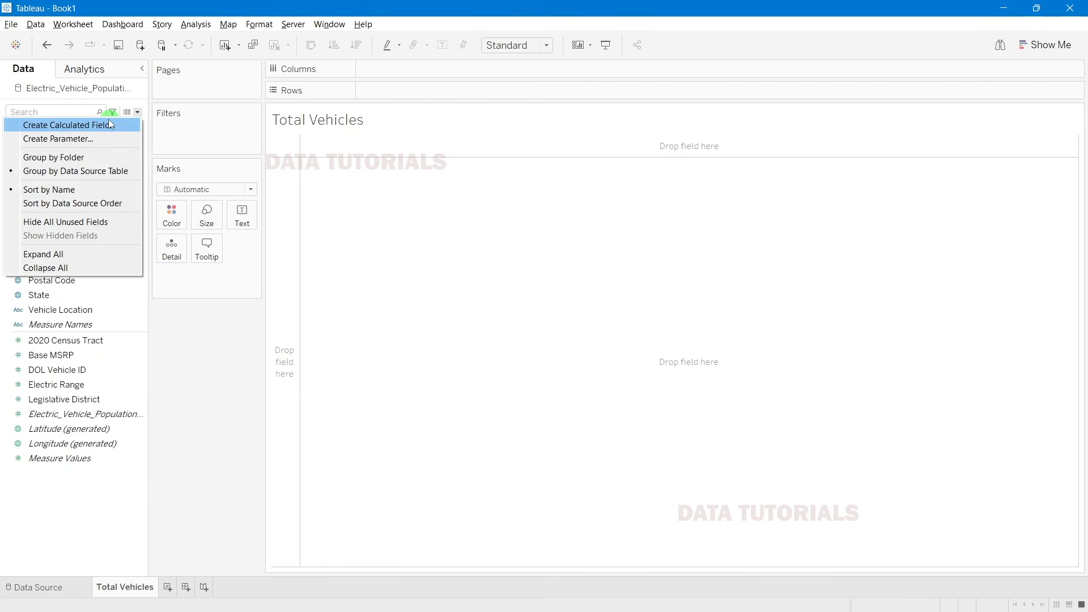
left_click(110, 124)
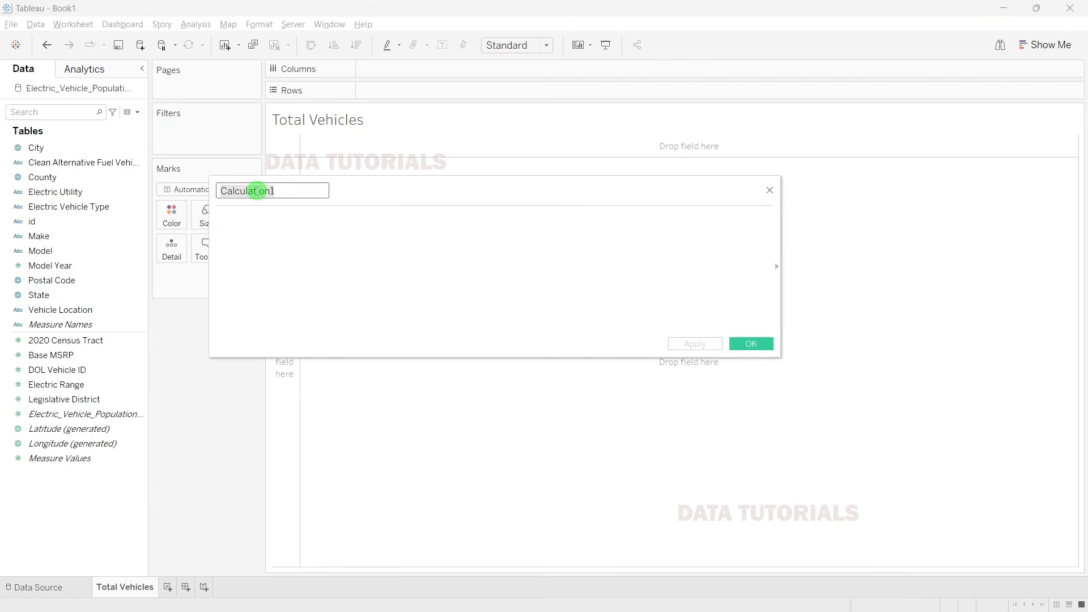
type("Total Vehicles")
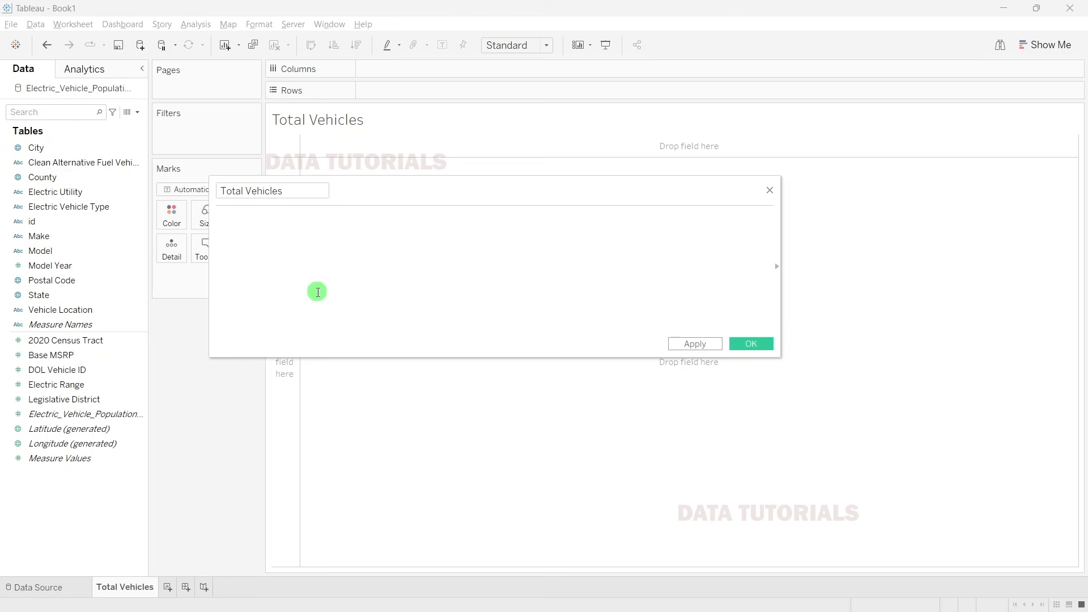
type("cou")
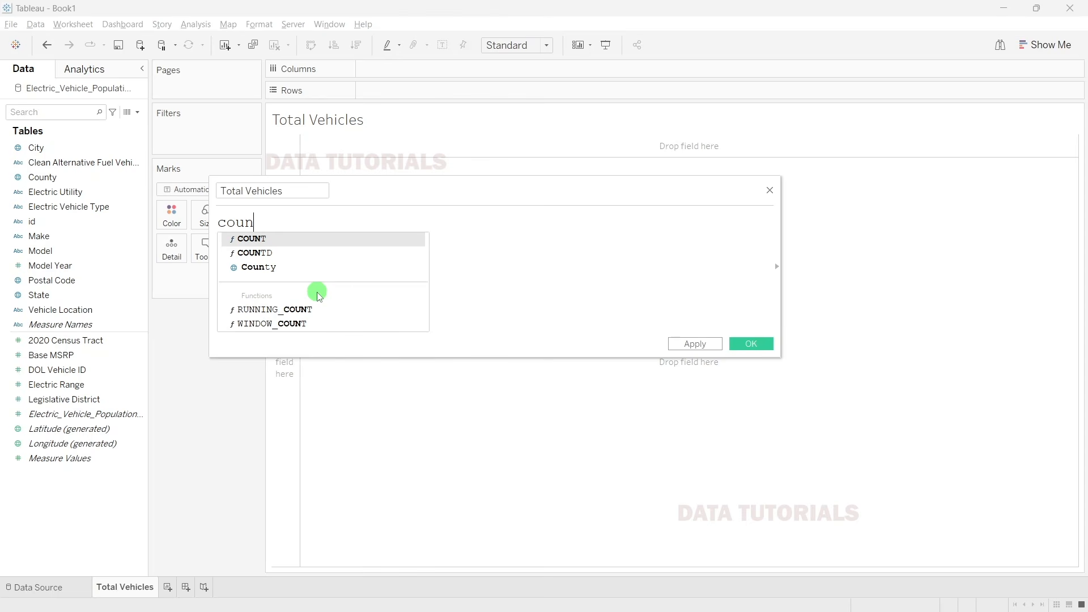
type("n")
double_click(255, 253)
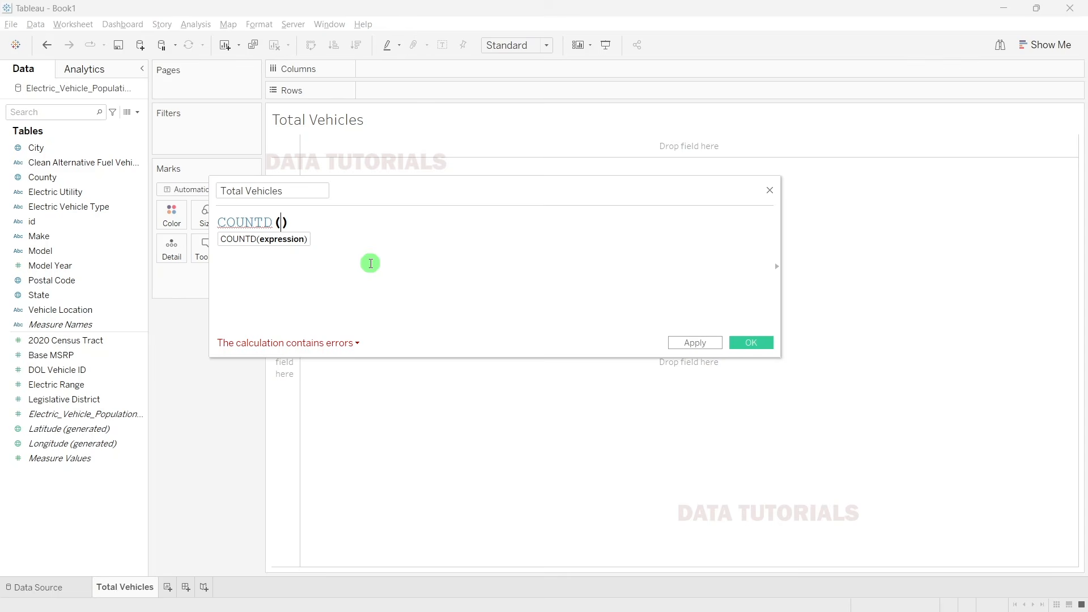
type("dol")
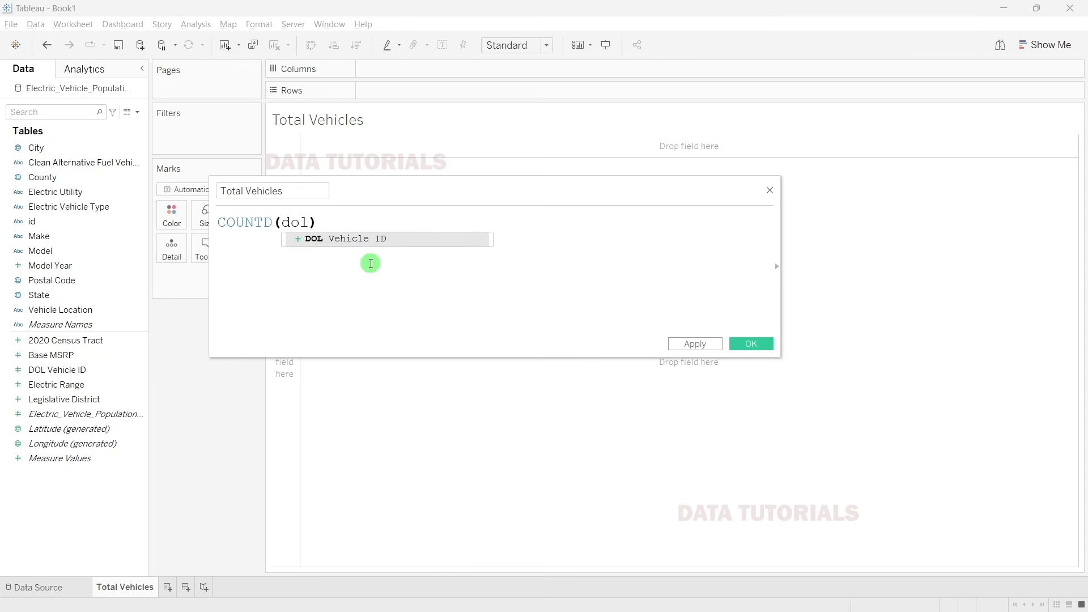
left_click(355, 240)
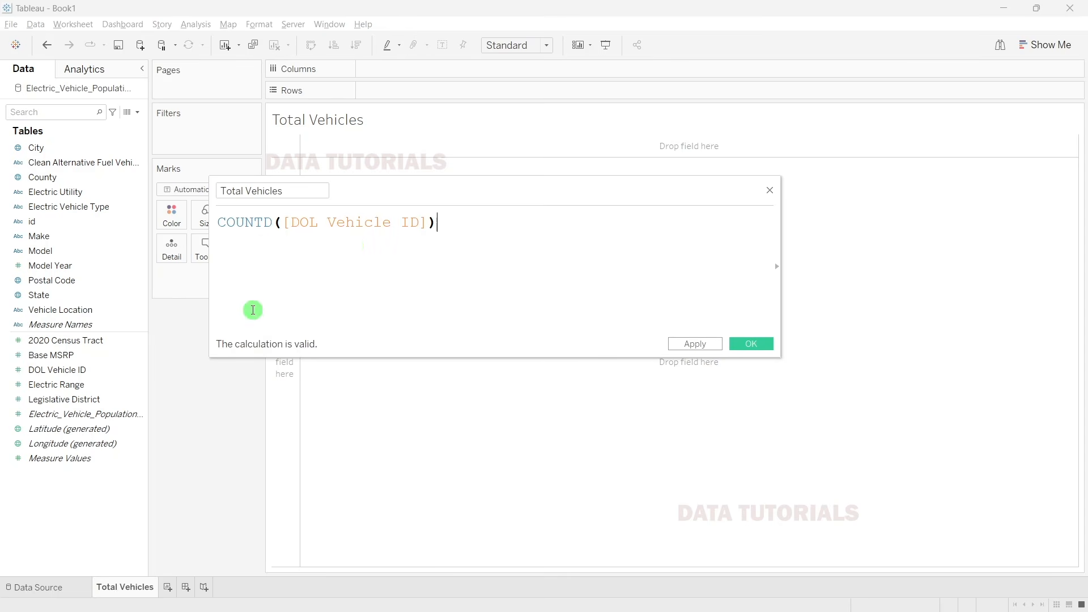
left_click(766, 347)
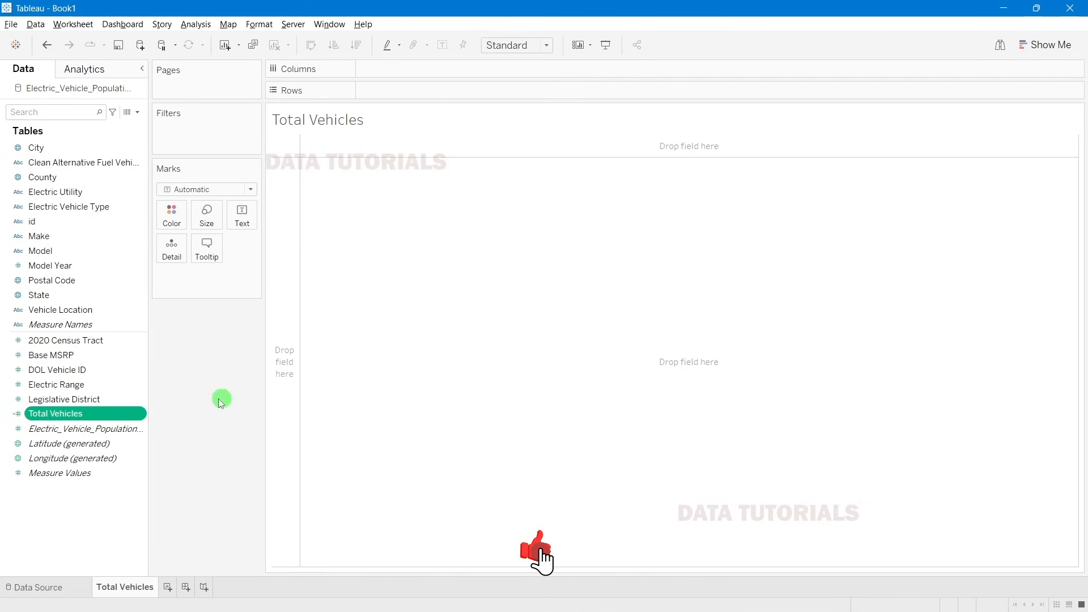
Step: Show the Total Vehicles field as text on the worksheet and compare its value with the data source's row count
left_click_drag(109, 414, 246, 218)
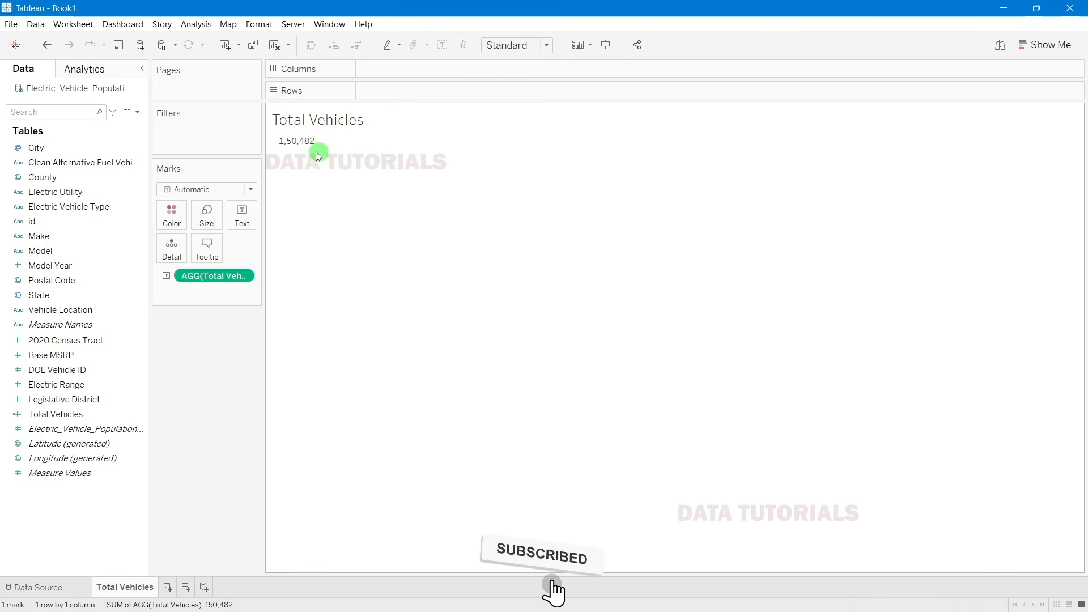
left_click(300, 143)
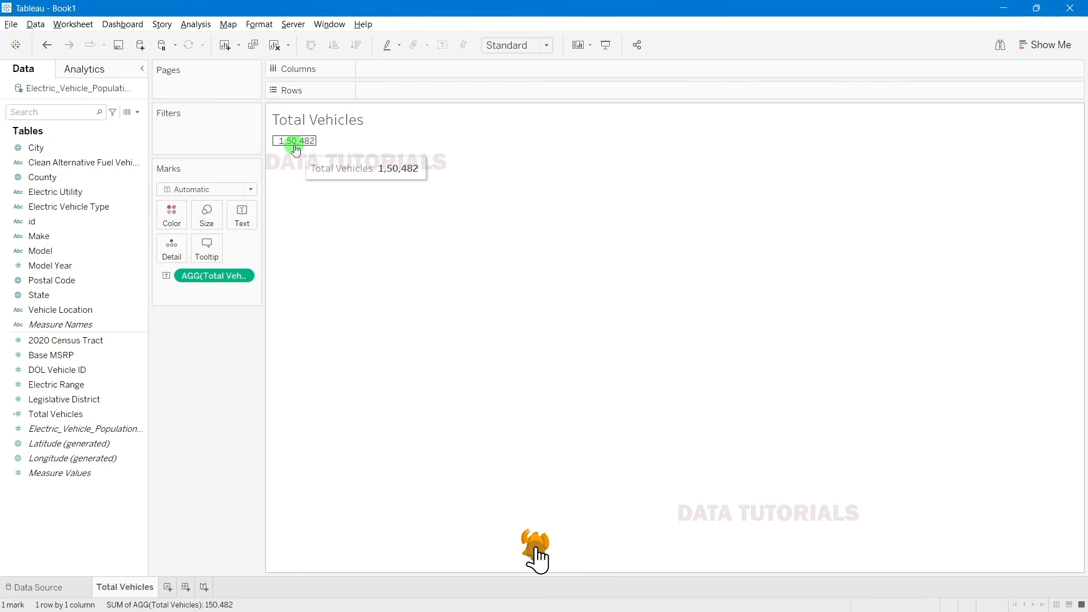
left_click(58, 591)
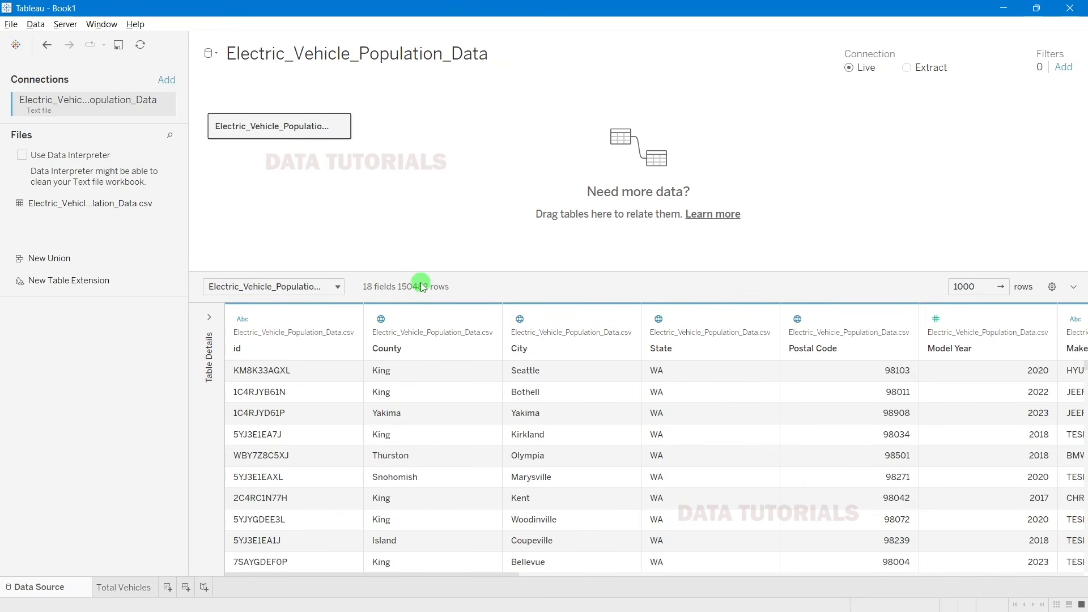
left_click(106, 589)
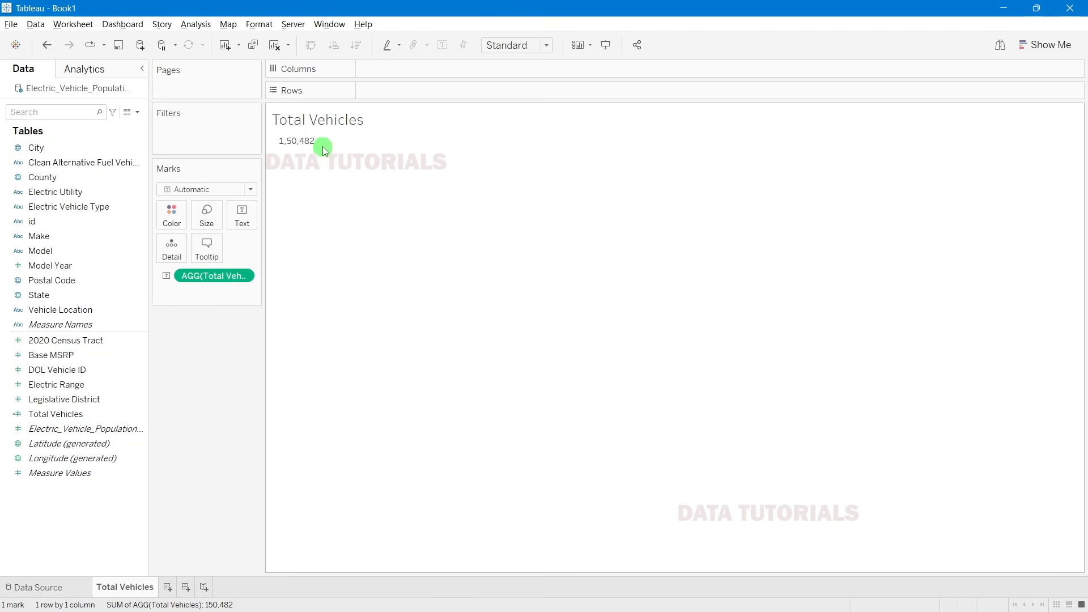
mouse_move(304, 148)
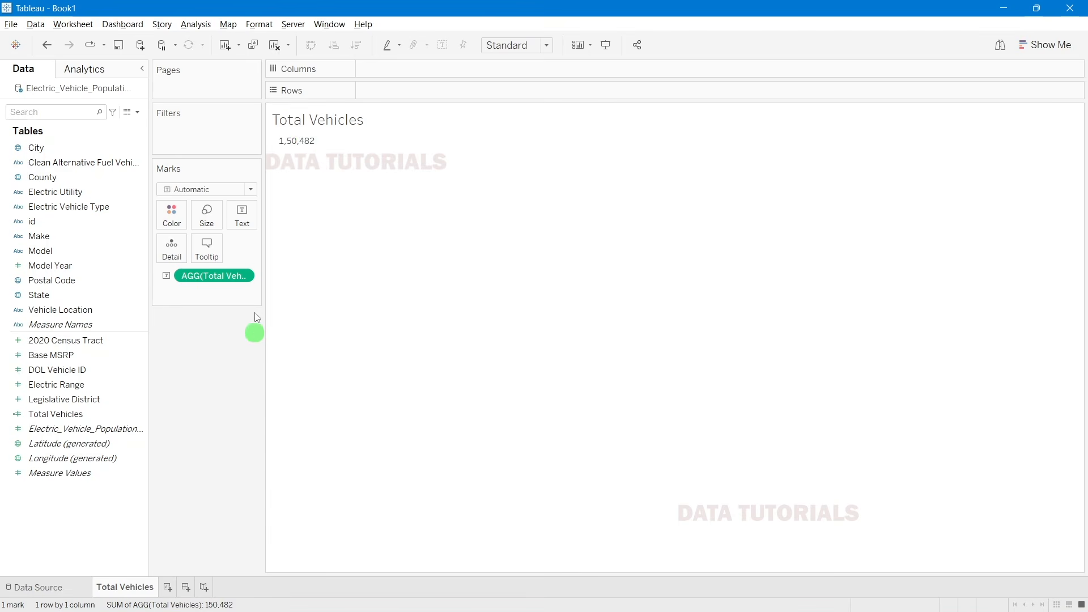
Step: Format the AGG(Total Vehicles) placeholder in the text label with size 22 and the Tableau Bold font
left_click(251, 218)
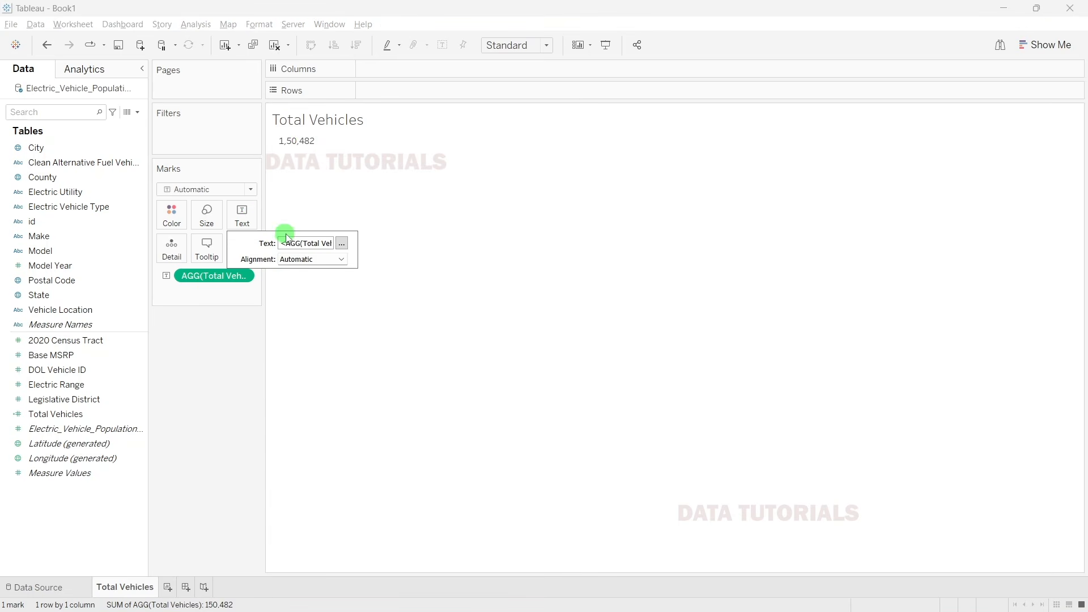
left_click(342, 245)
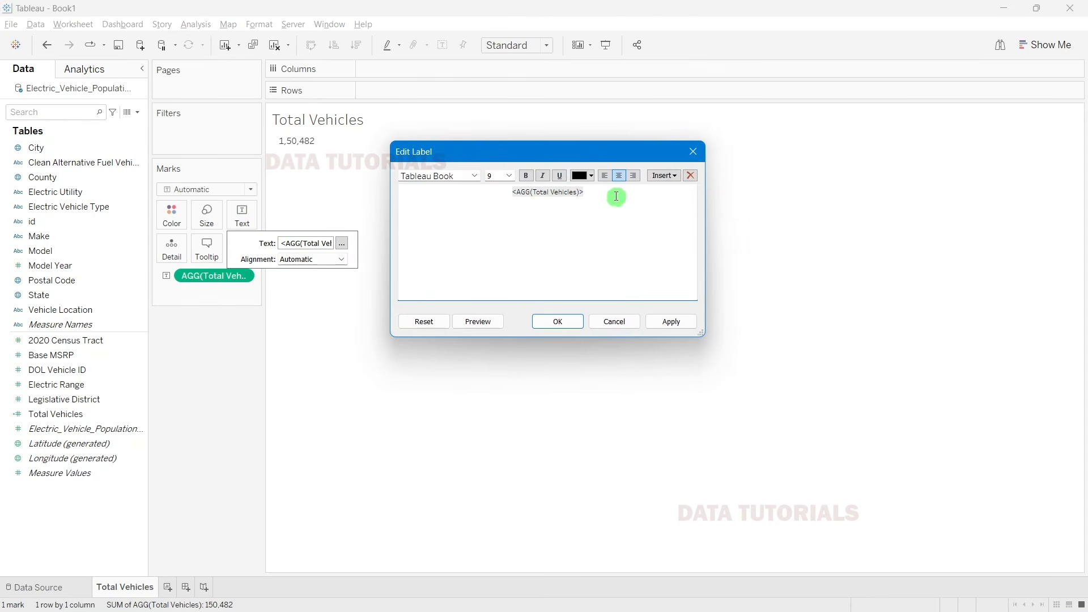
left_click_drag(586, 191, 502, 195)
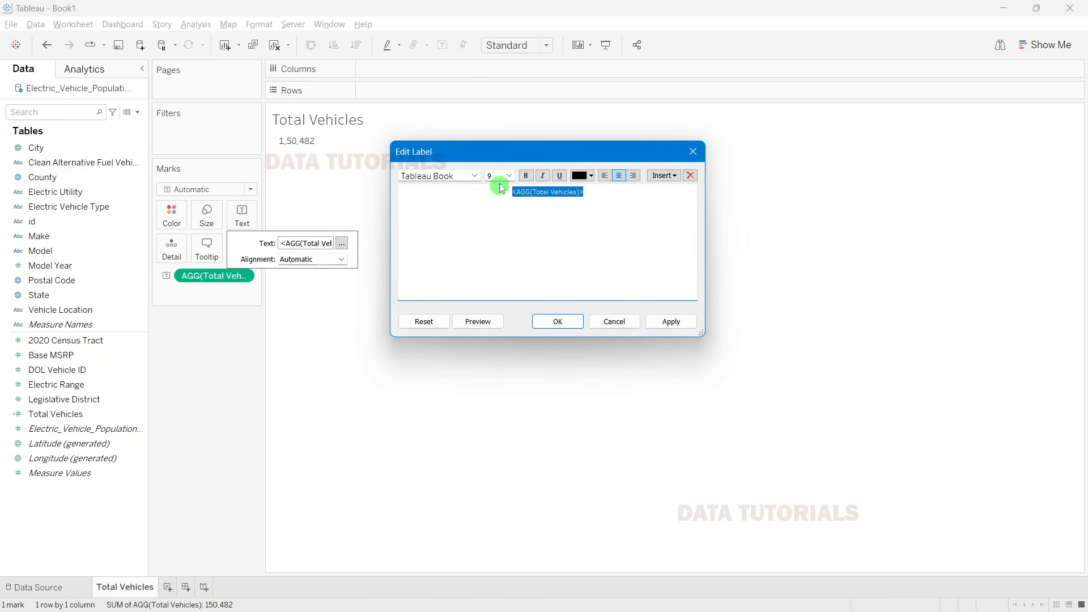
left_click(509, 176)
left_click(504, 276)
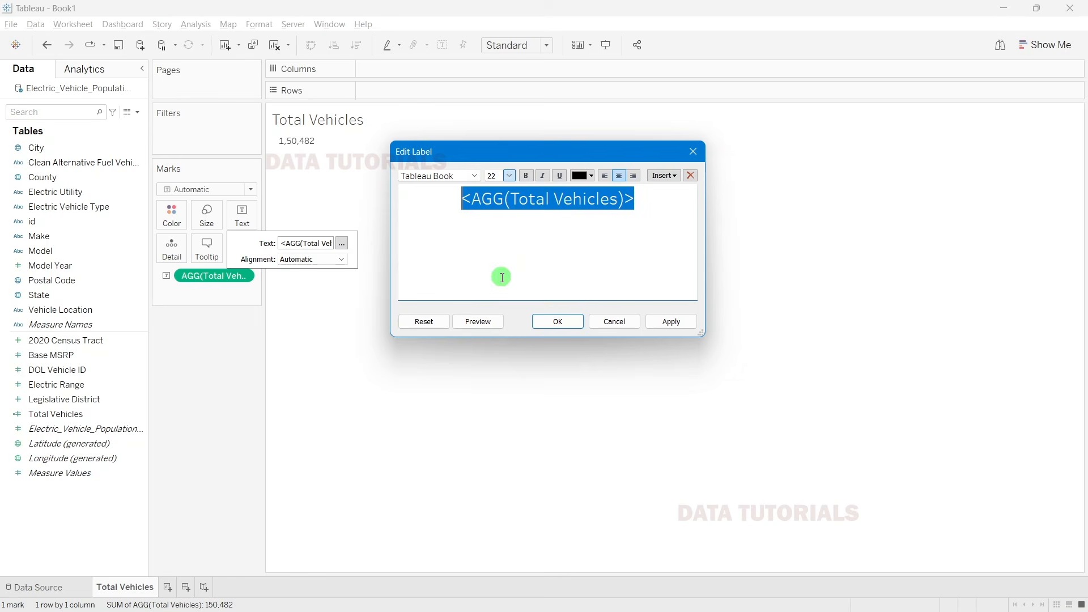
left_click(475, 175)
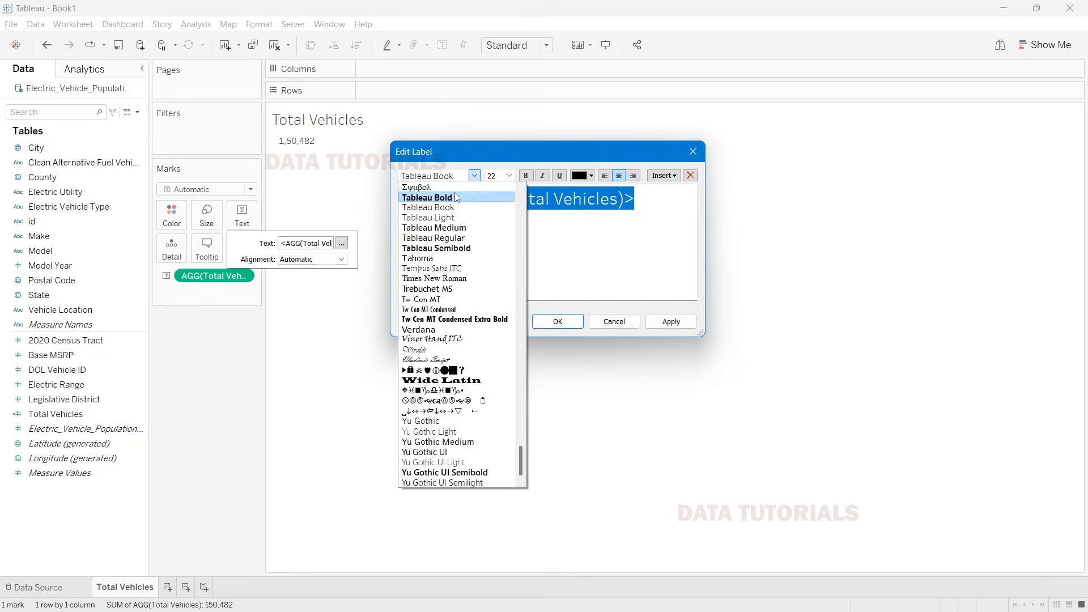
left_click(455, 196)
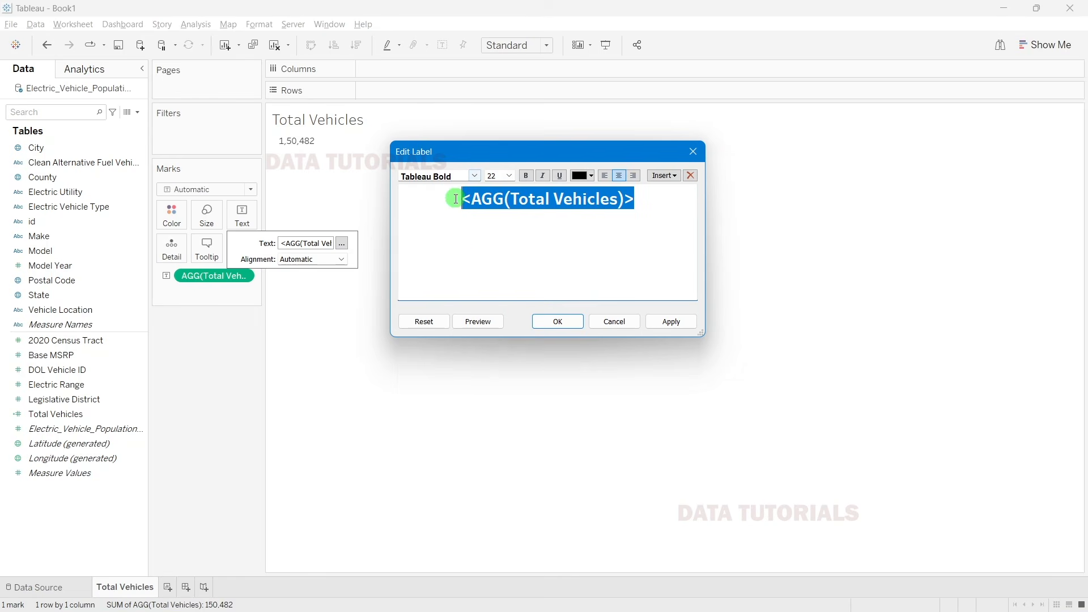
Step: Add the heading line "Total Vehicles" above the AGG(Total Vehicles) placeholder in the label
left_click(449, 226)
key("Return")
left_click(521, 195)
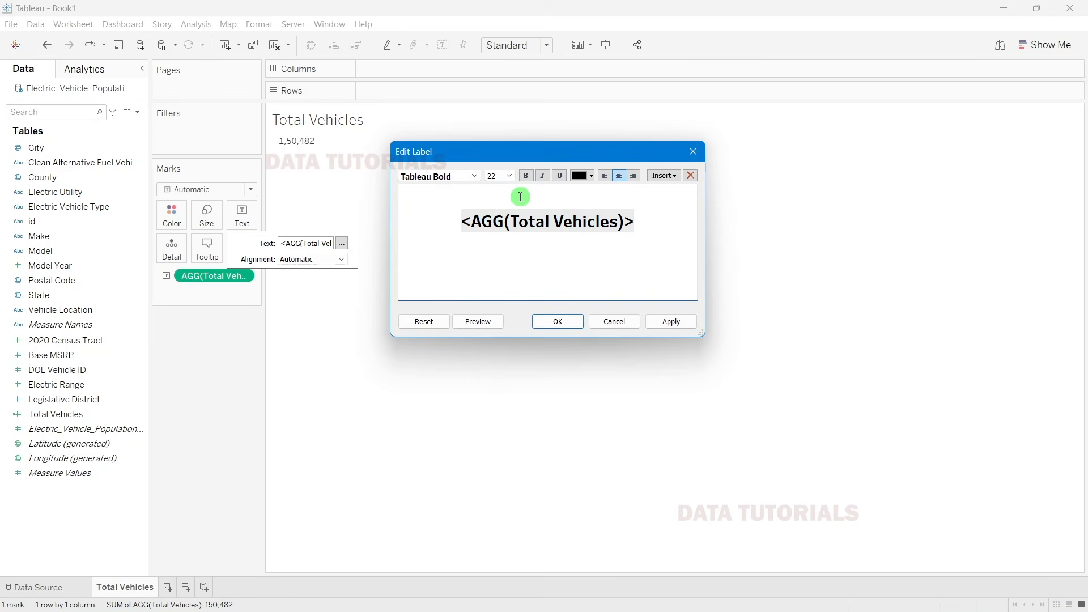
type("Total Vehicles")
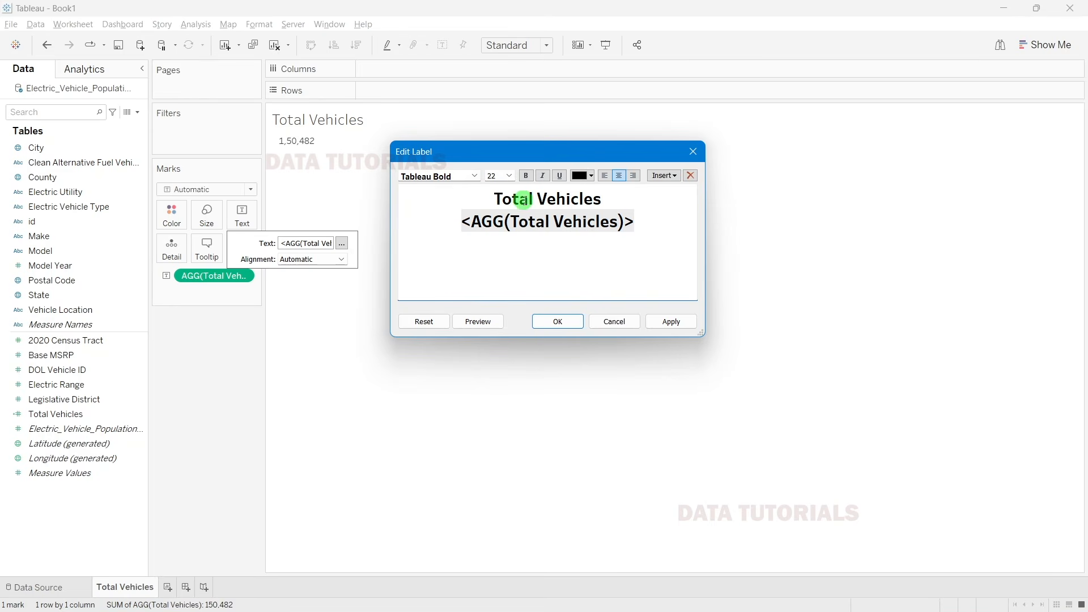
Step: Set the text color of the "Total Vehicles" heading line in the label to the custom color #aa0000
left_click_drag(495, 199, 608, 200)
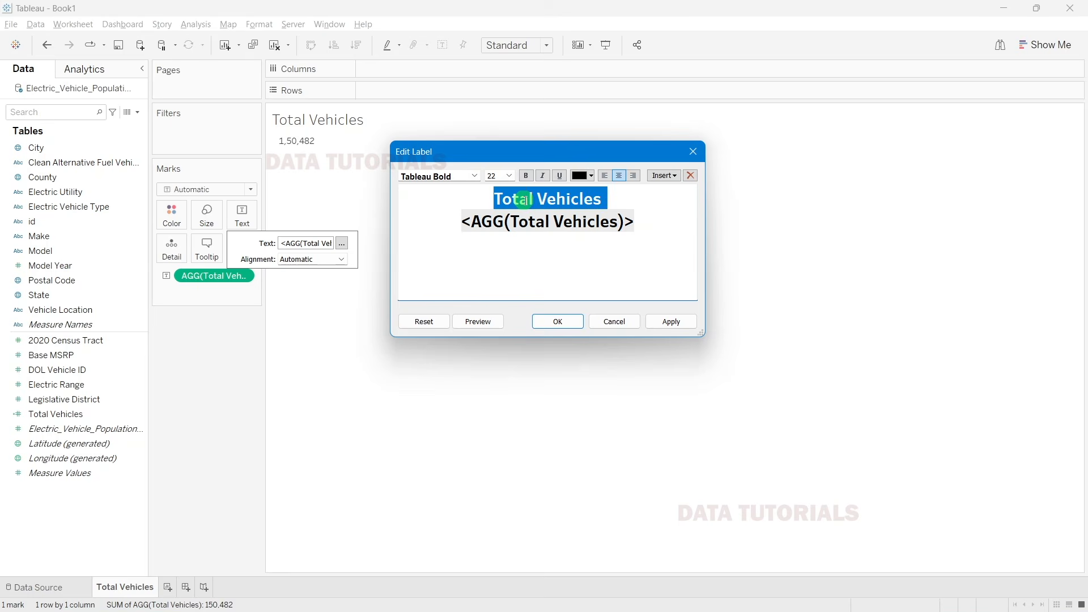
left_click(583, 176)
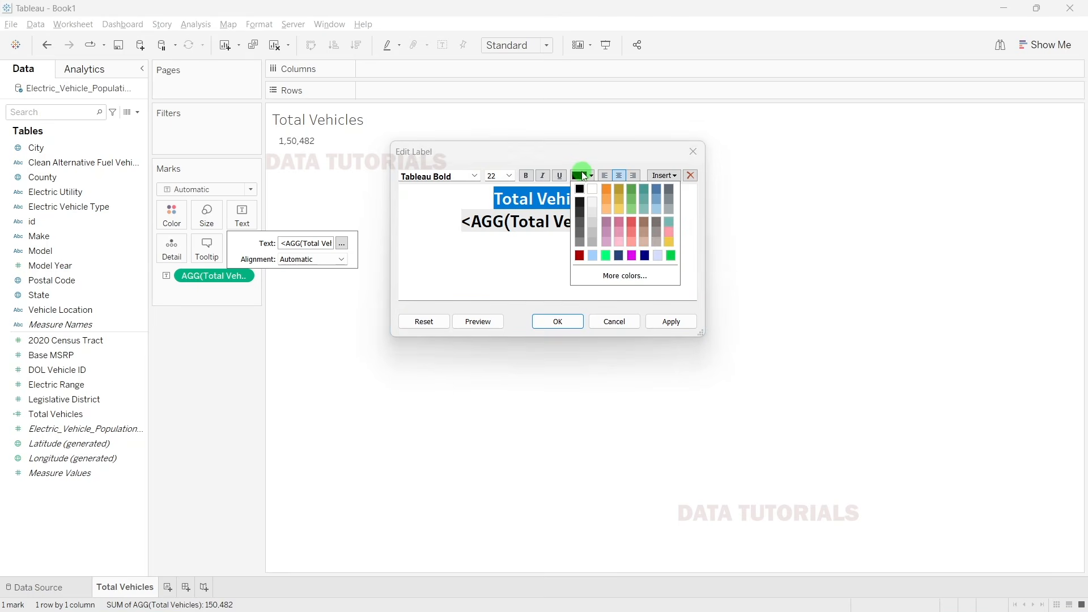
left_click(609, 275)
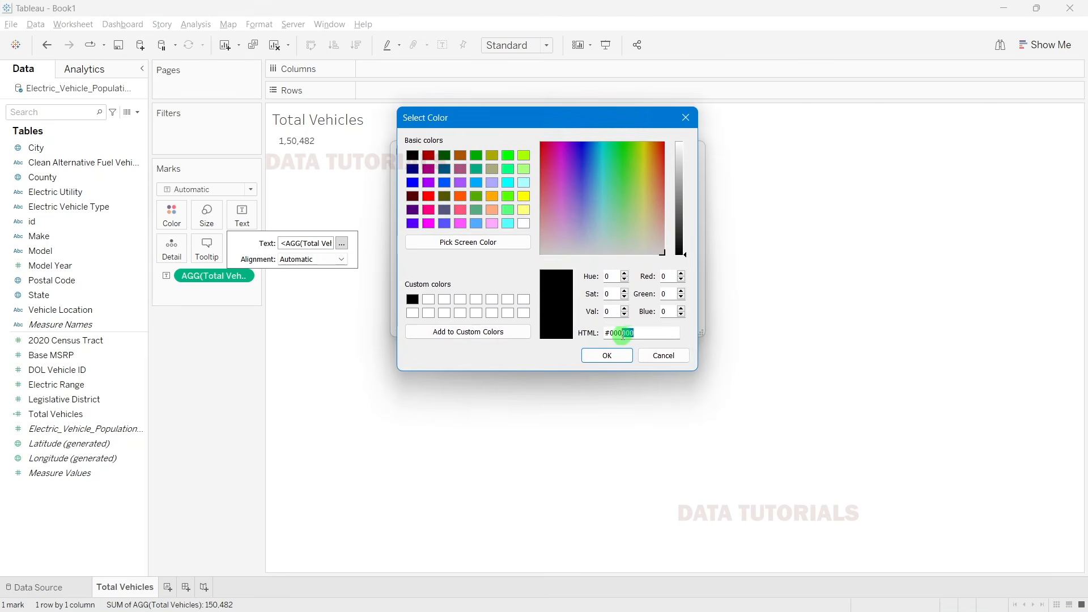
left_click_drag(634, 333, 617, 334)
key("BackSpace")
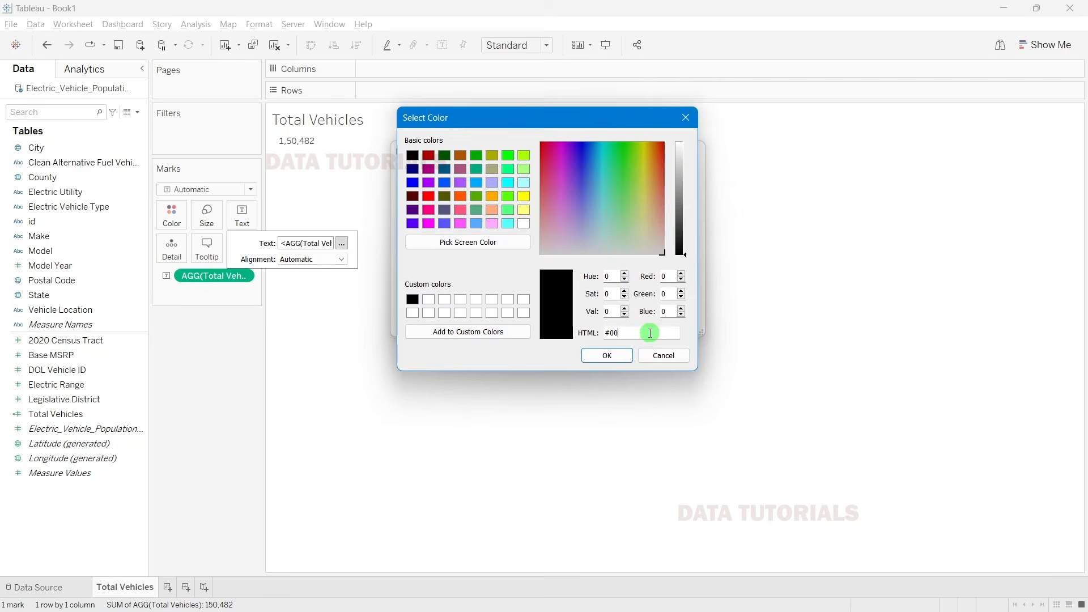
type("aaa")
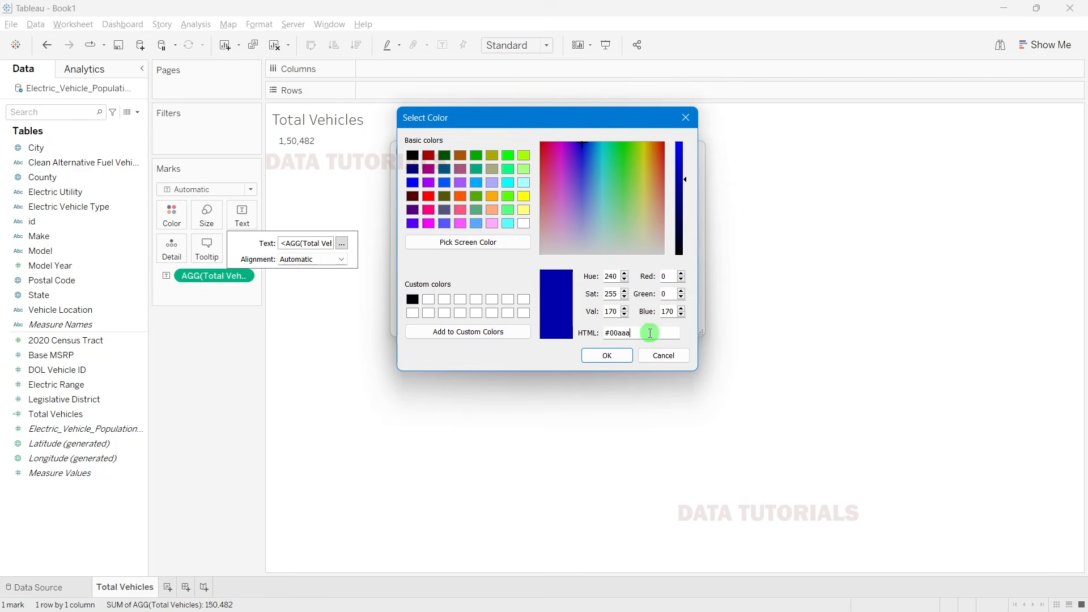
type("a")
left_click_drag(648, 333, 613, 333)
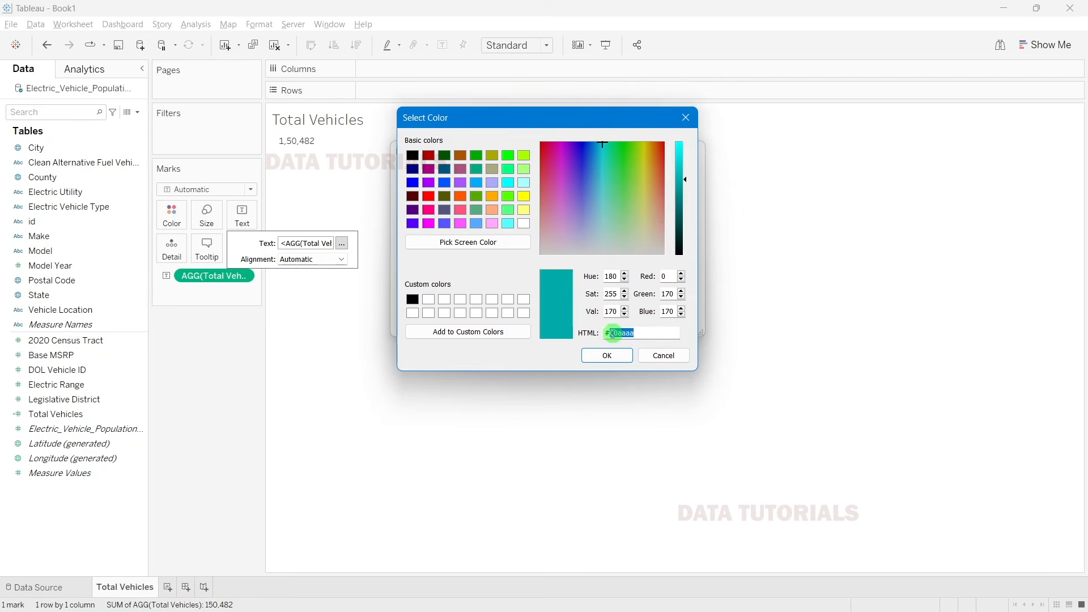
type("aa")
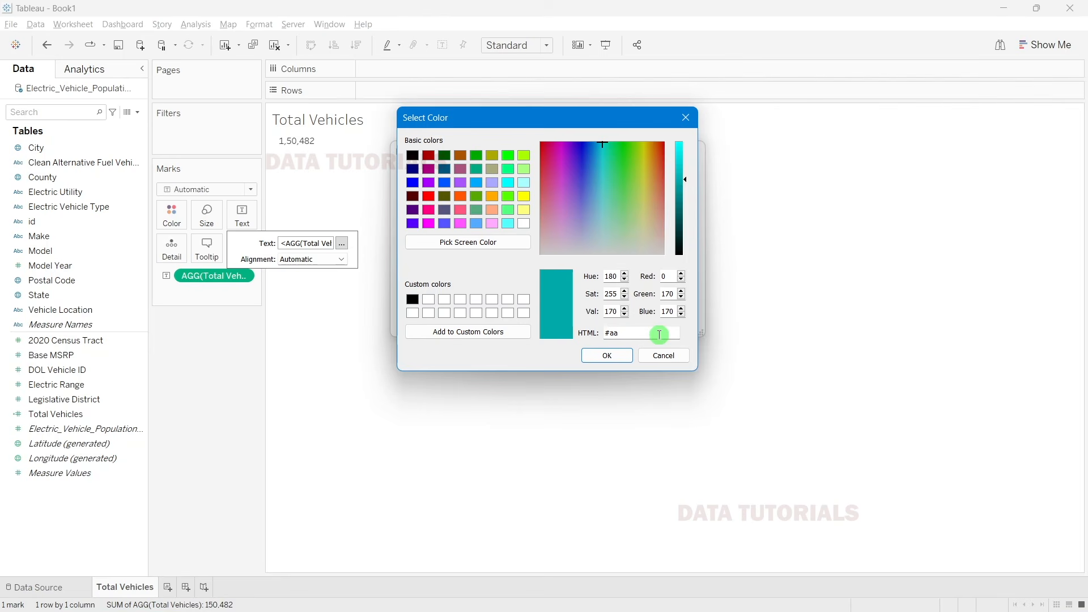
type("0000")
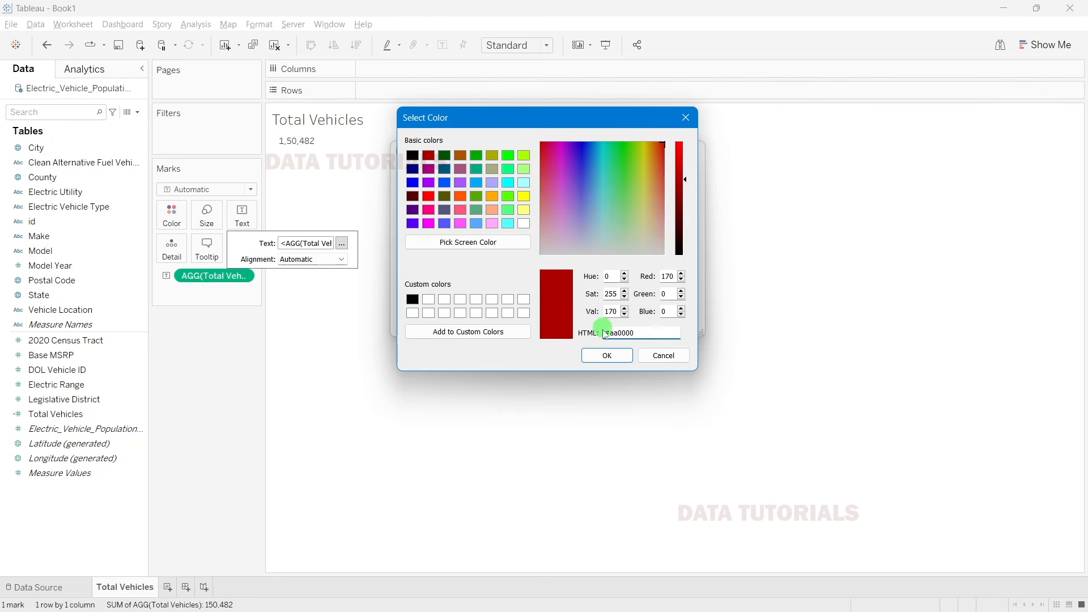
left_click(612, 355)
left_click(554, 250)
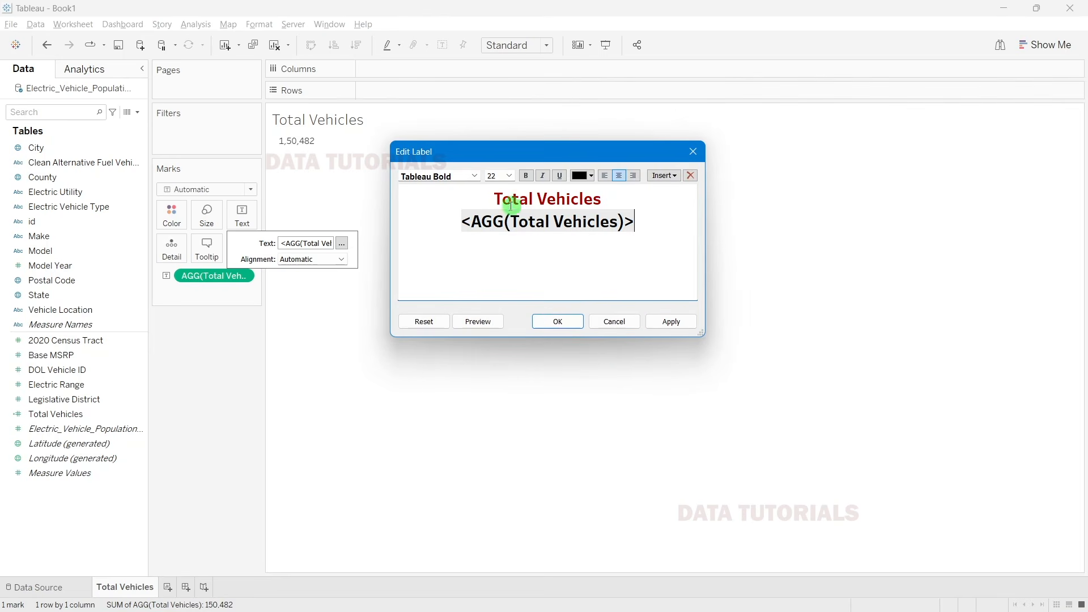
Step: Reduce the "Total Vehicles" heading line to size 12 and apply the label changes to the worksheet
left_click_drag(493, 199, 609, 199)
left_click(510, 175)
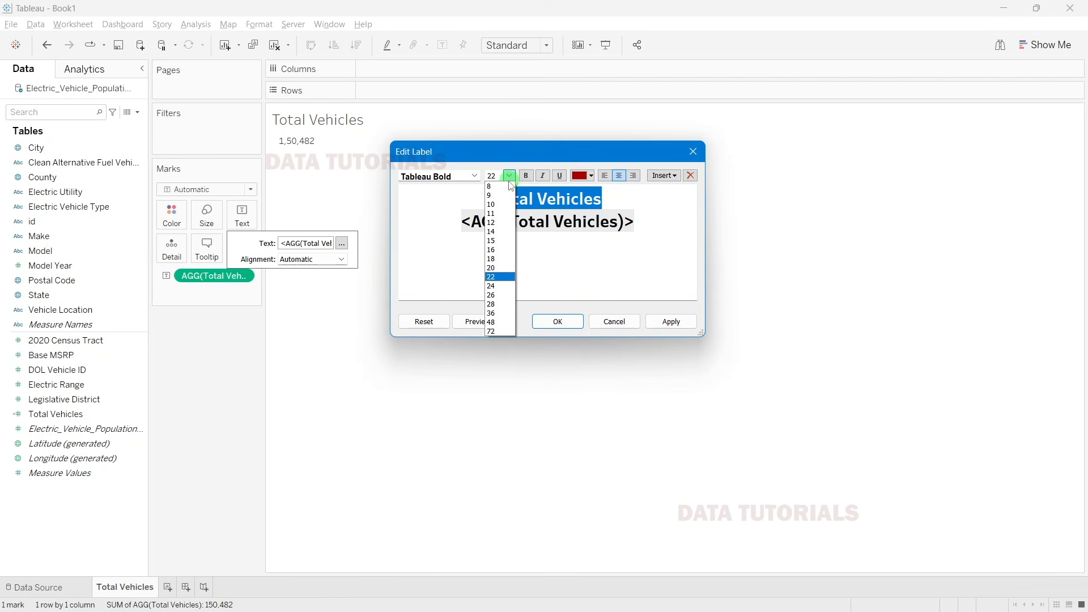
left_click(498, 222)
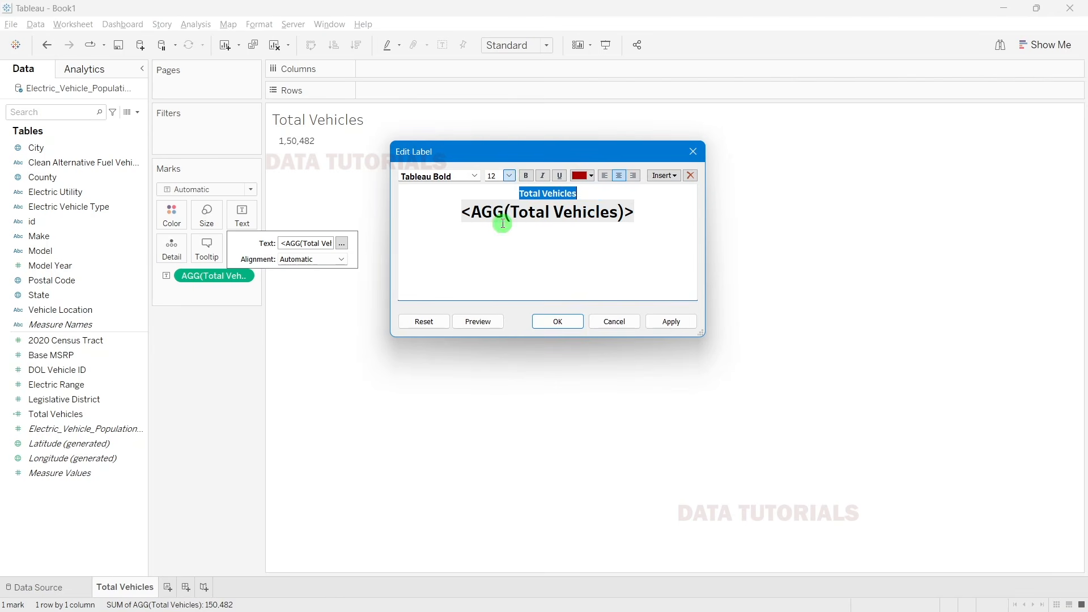
left_click(541, 238)
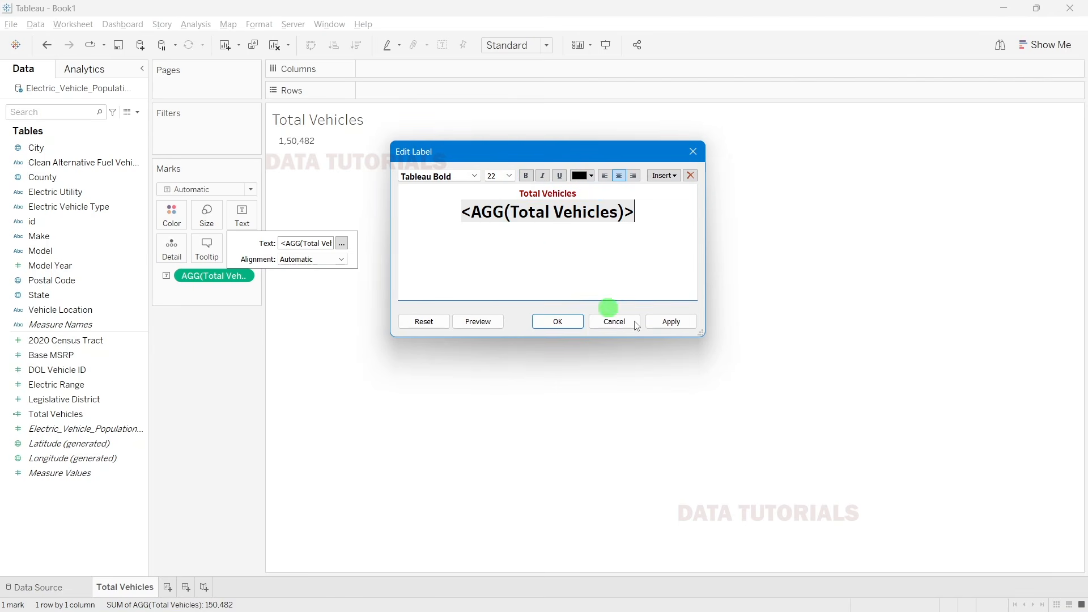
left_click(663, 326)
left_click(545, 321)
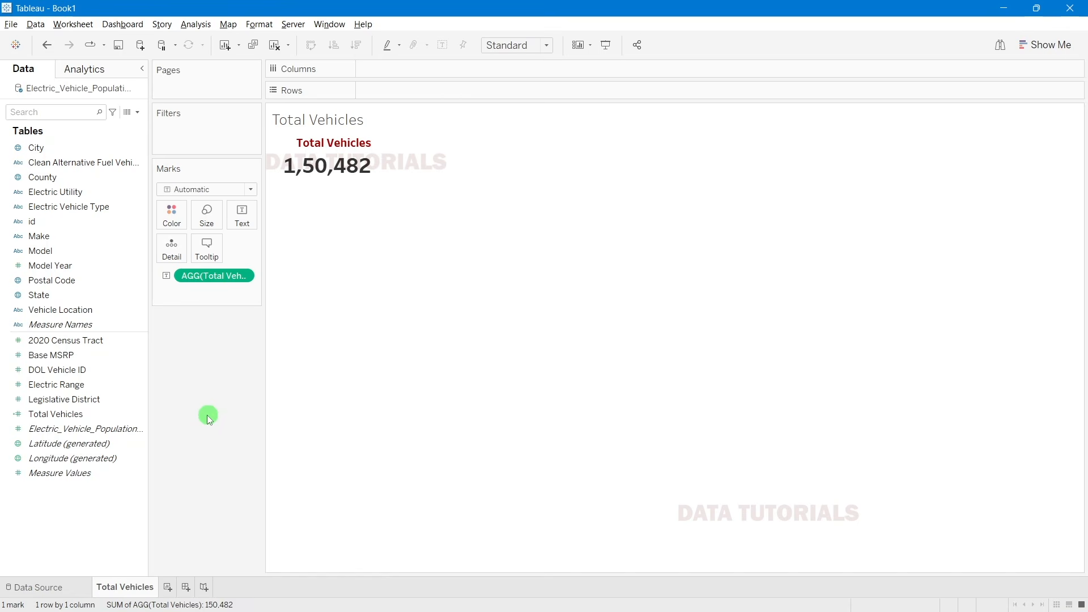
Step: Check the KPI requirements in the PowerPoint problem statement and return to the Tableau workbook
key("alt+Tab")
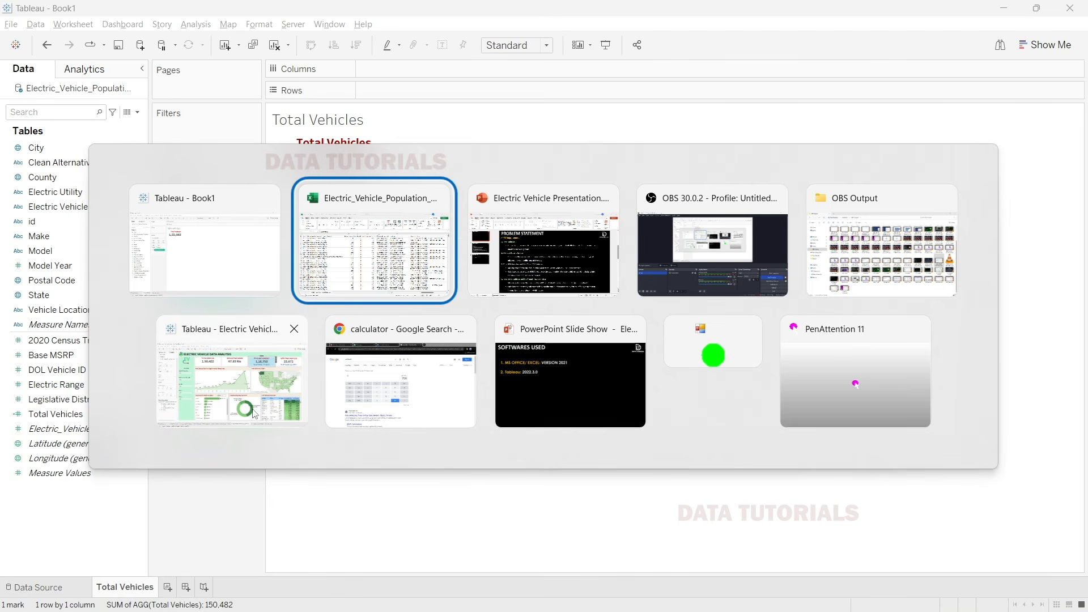
key("alt+Tab")
key("Tab")
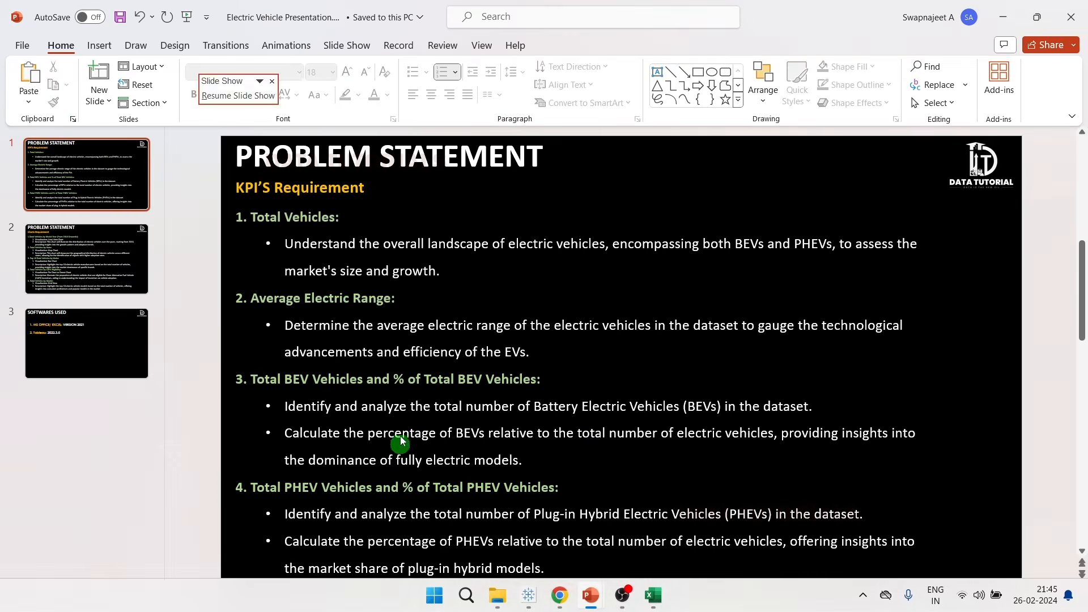
key("alt+Tab")
key("alt+Tab")
key("Tab")
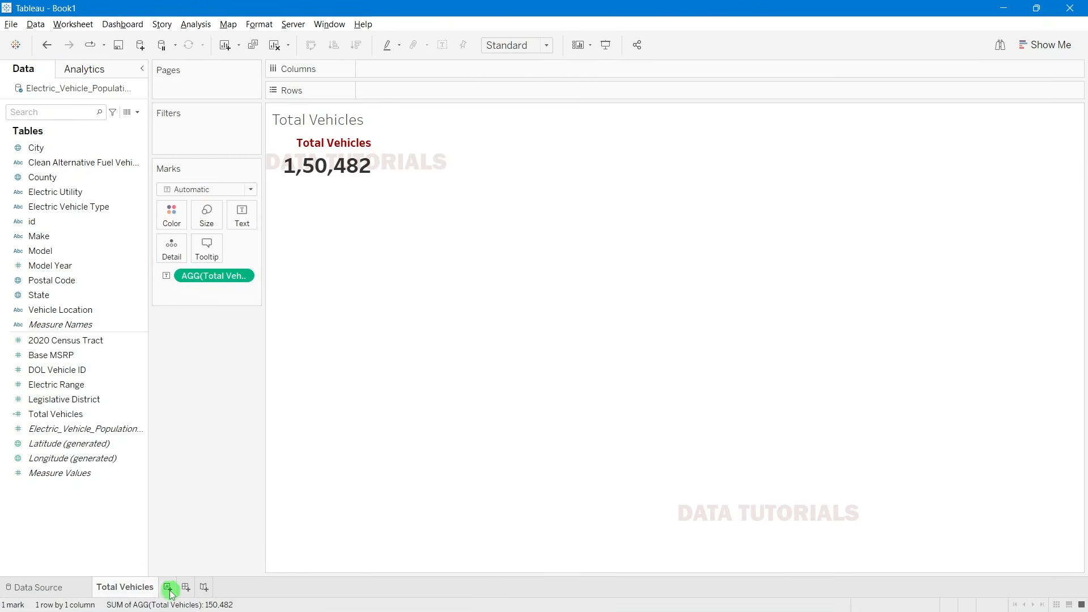
Step: Add a new worksheet and name it Avg Electric Range
left_click(168, 588)
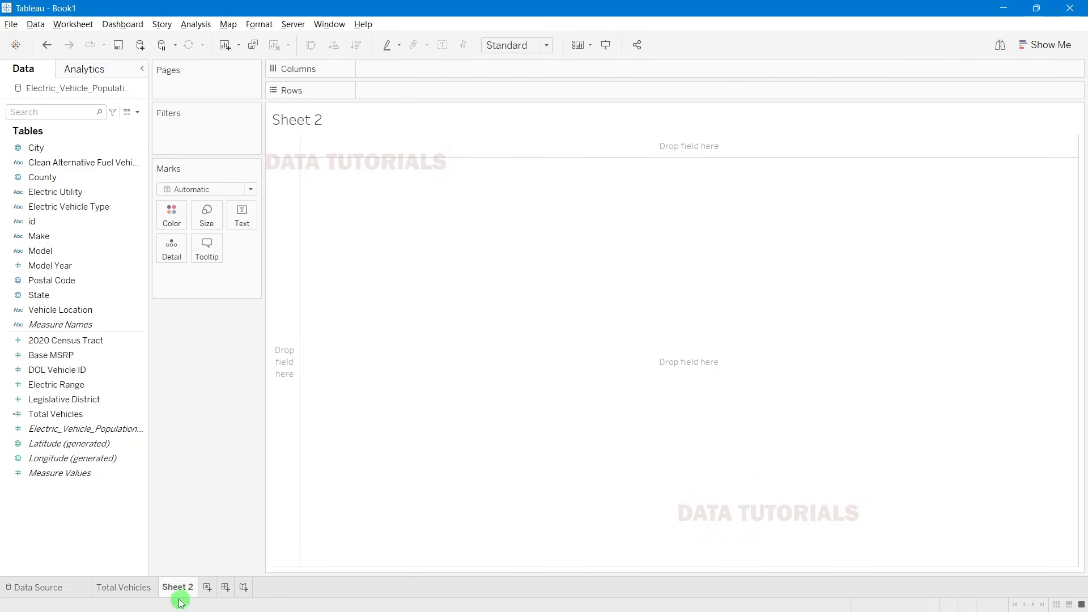
double_click(169, 590)
type("Avg Electr")
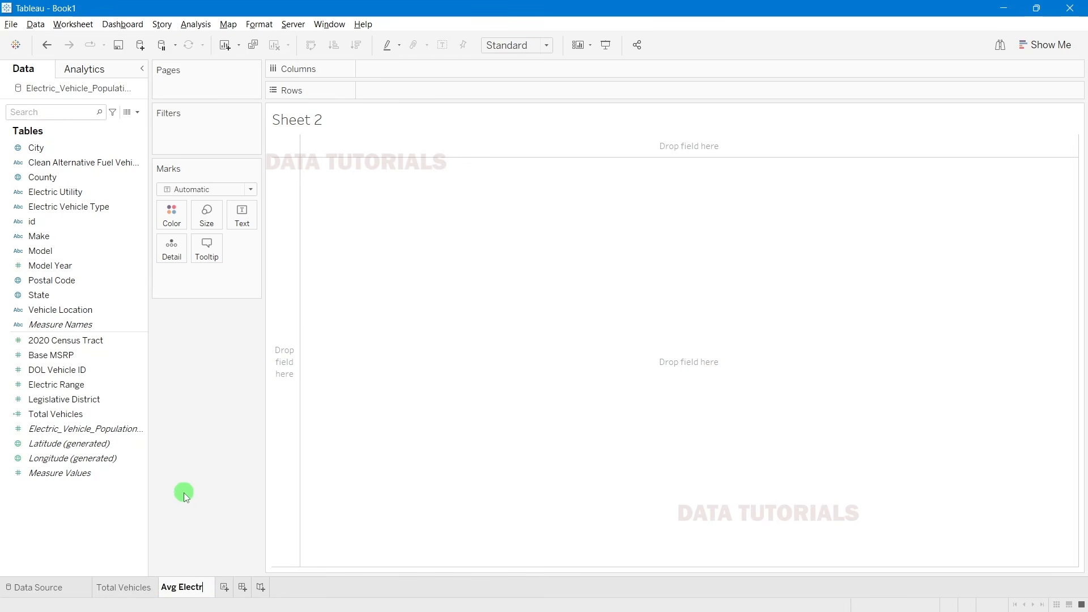
type("ic Range")
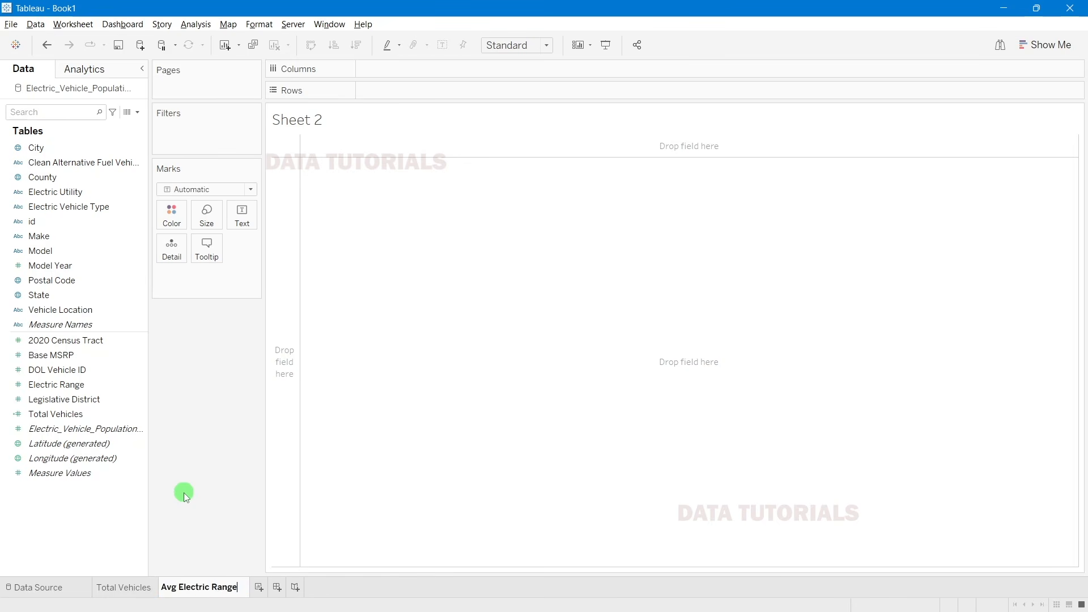
key("Return")
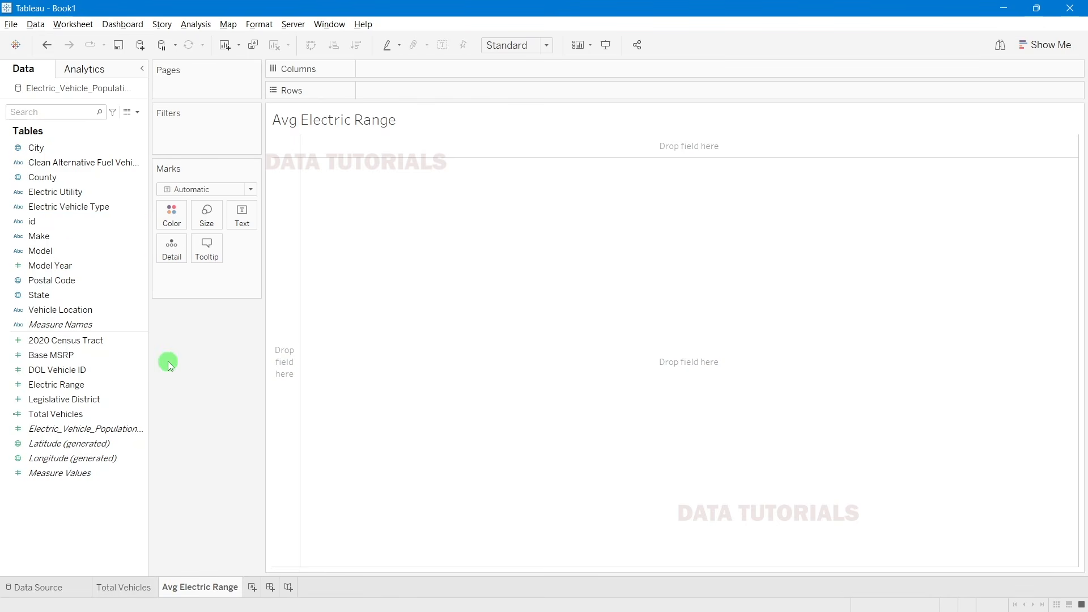
Step: Switch to Excel to examine the Electric Range column of the source data, and return to Tableau
mouse_move(565, 599)
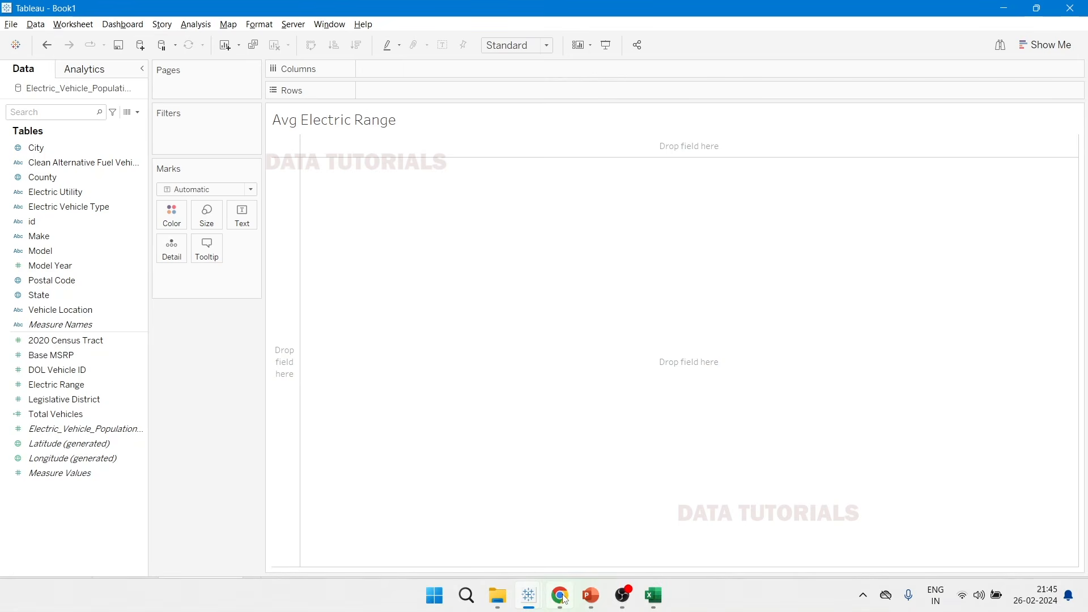
left_click(653, 595)
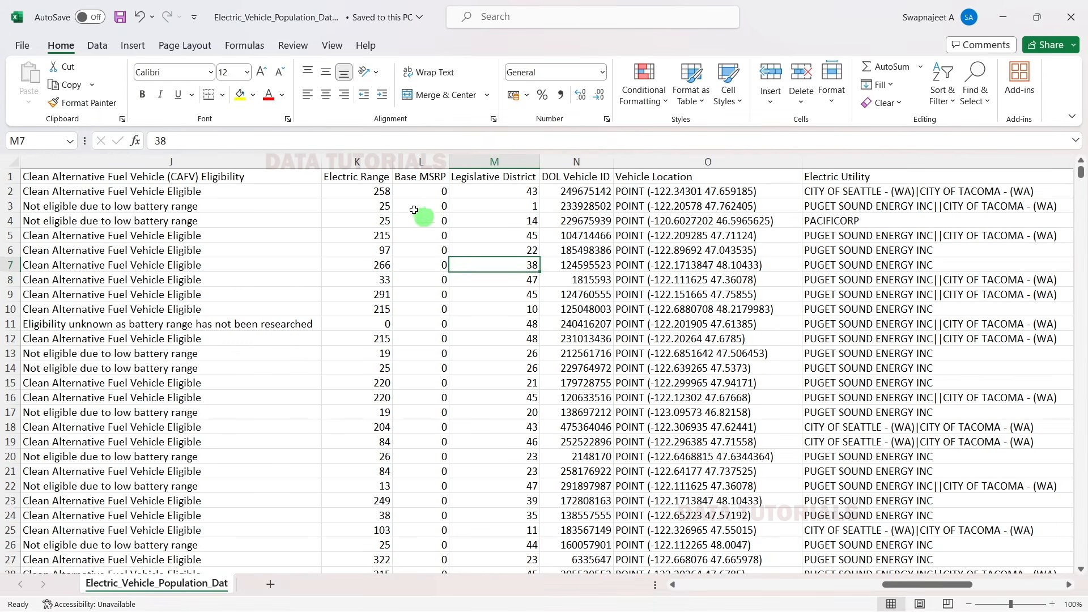
left_click(358, 161)
left_click_drag(363, 193, 359, 459)
key("alt+Tab")
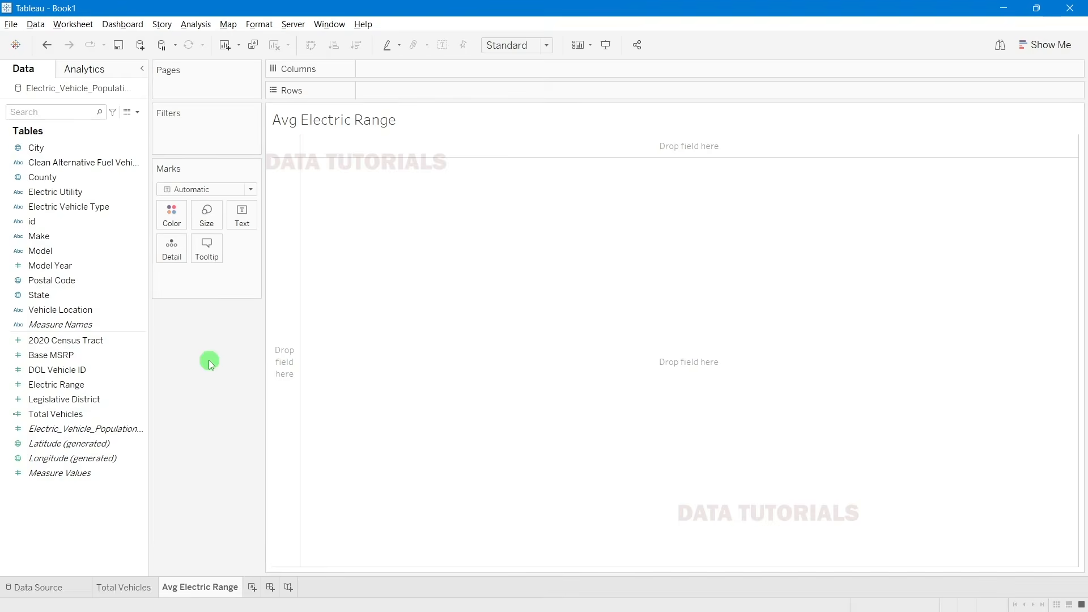
Step: Create a calculated field named Avg Electric Range with the formula AVG([Electric Range])
left_click(137, 112)
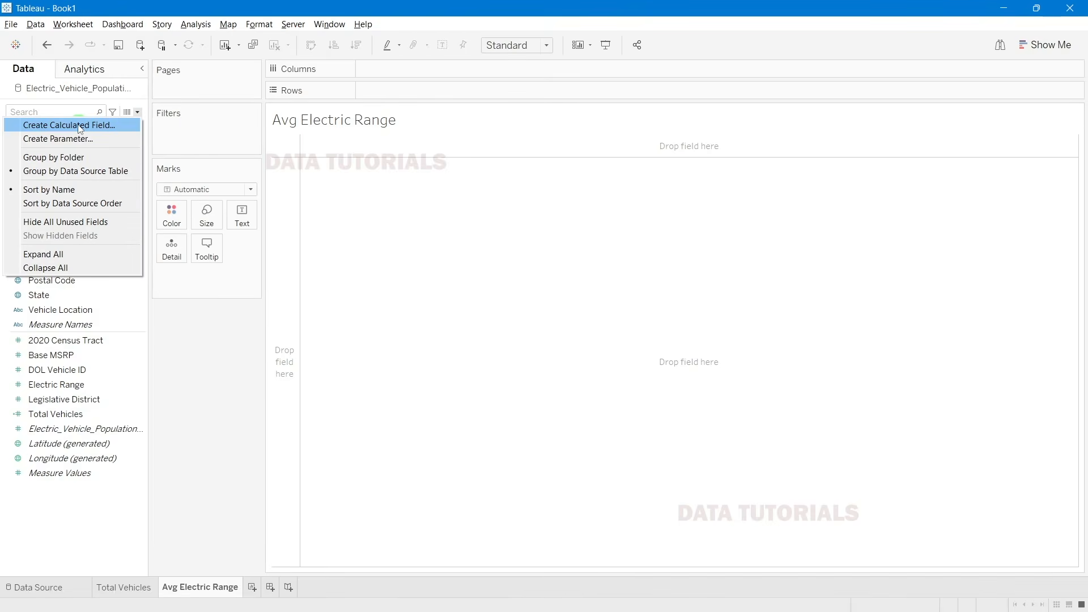
left_click(82, 125)
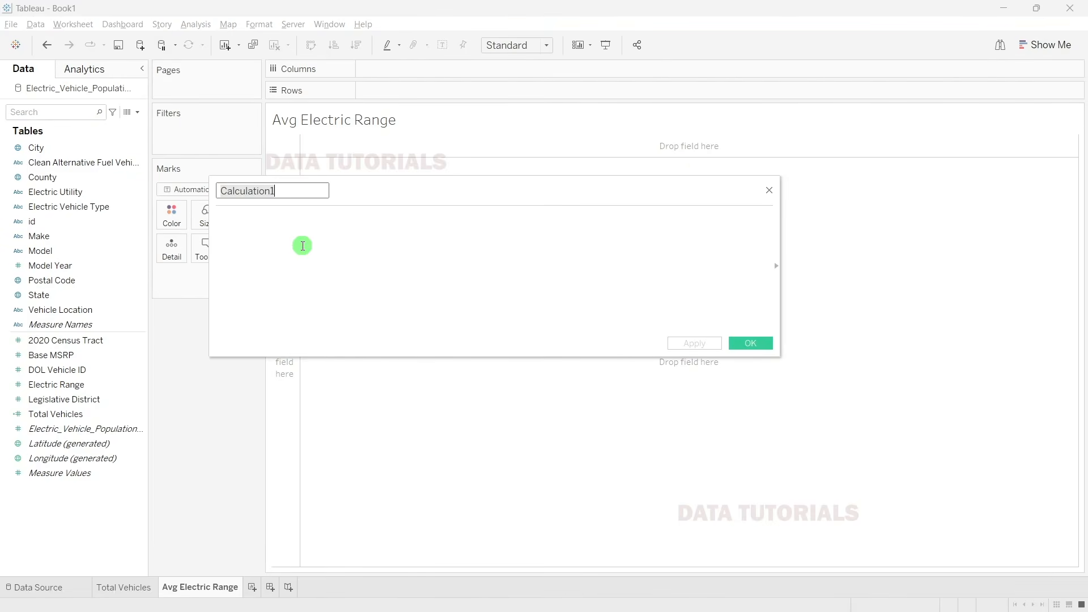
type("Avg Electric Range")
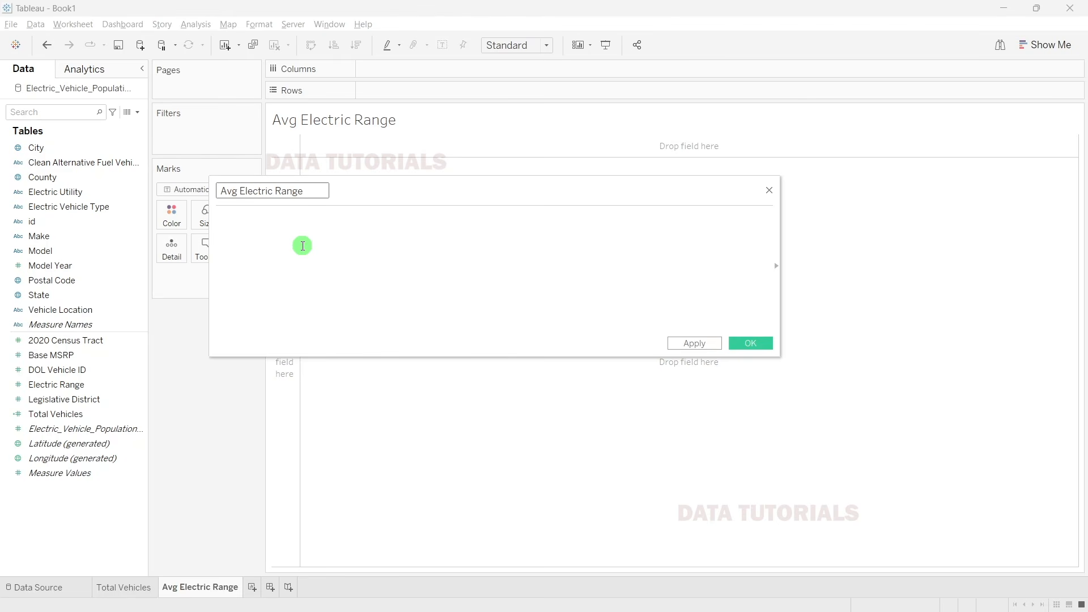
left_click(303, 245)
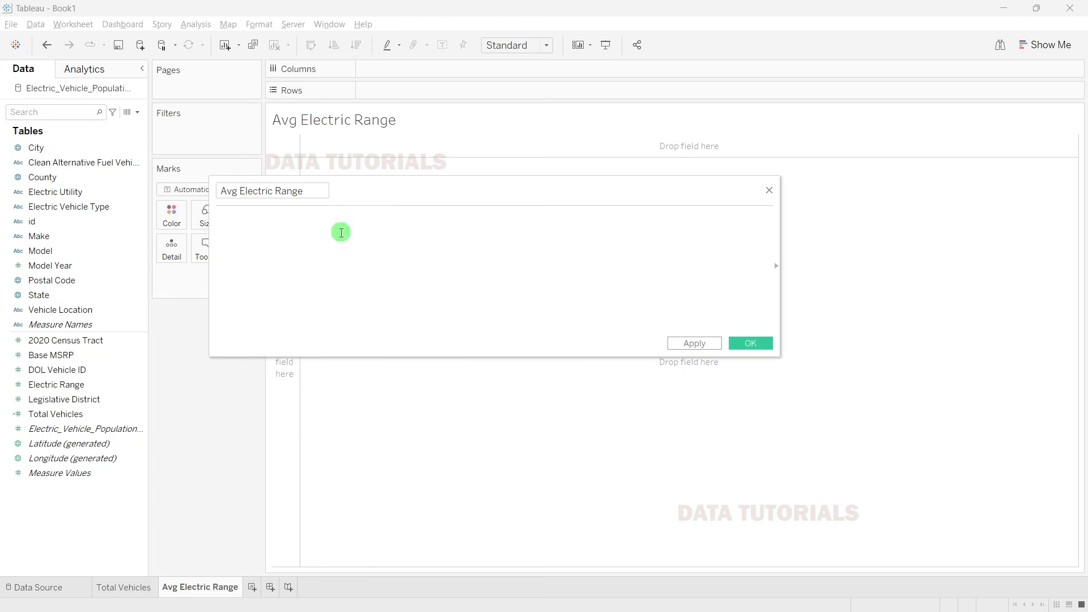
type("AVG")
key("Return")
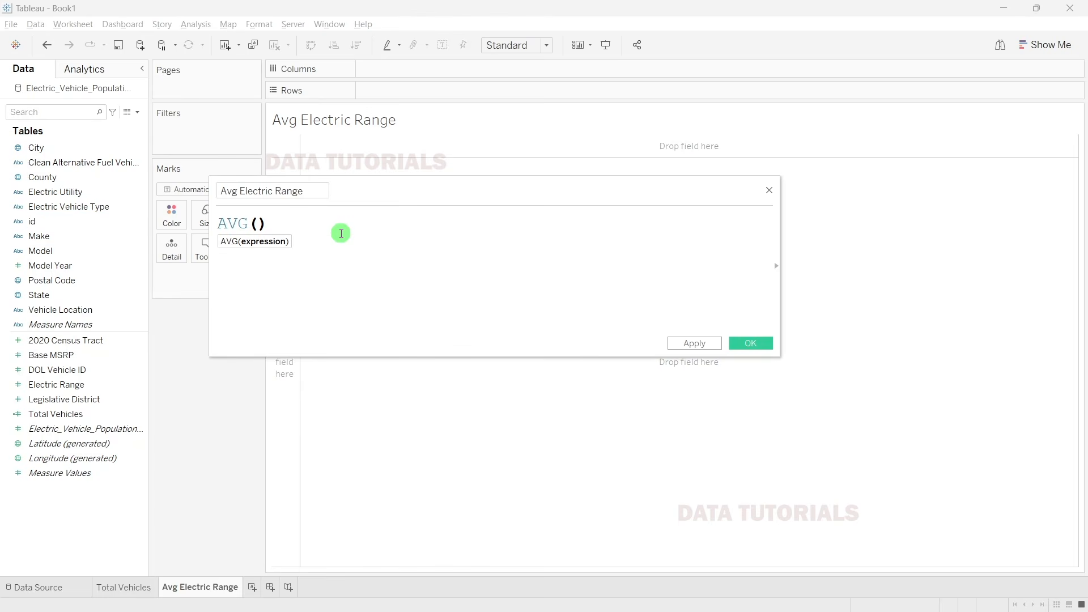
type("ele")
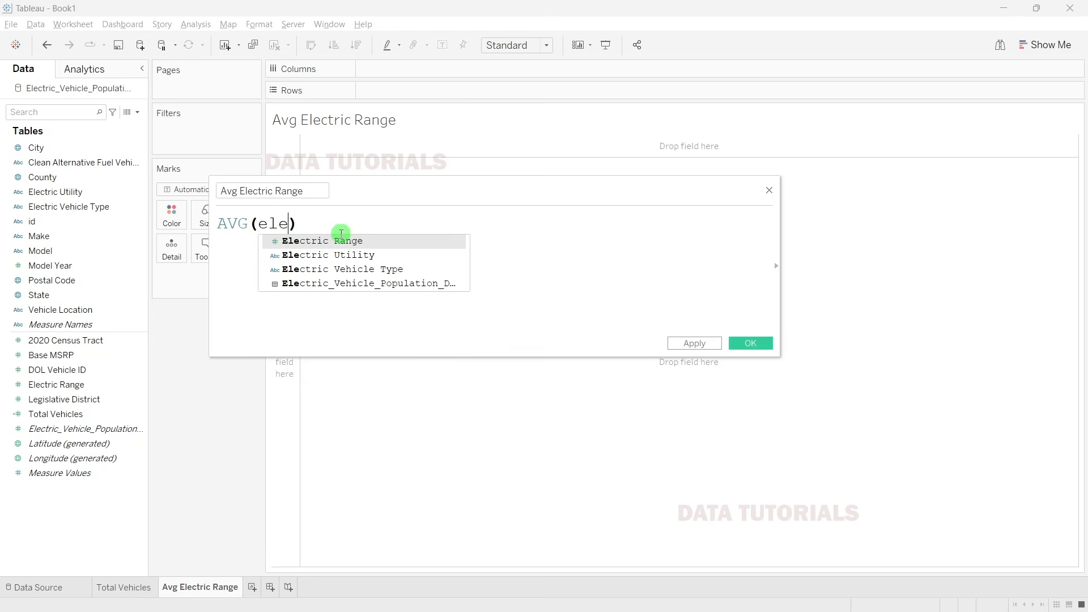
left_click(332, 241)
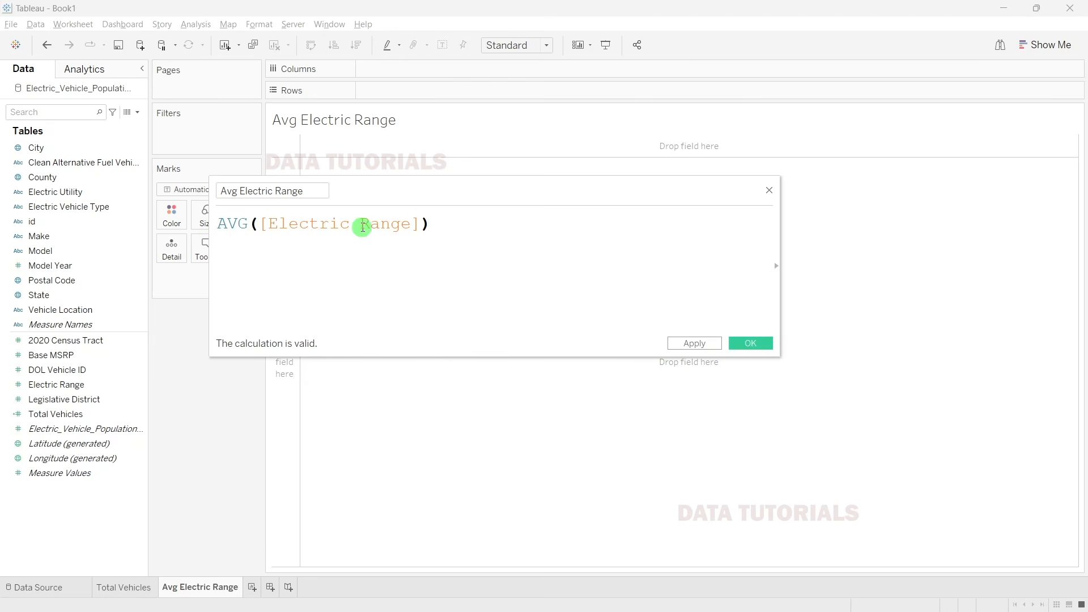
left_click(752, 343)
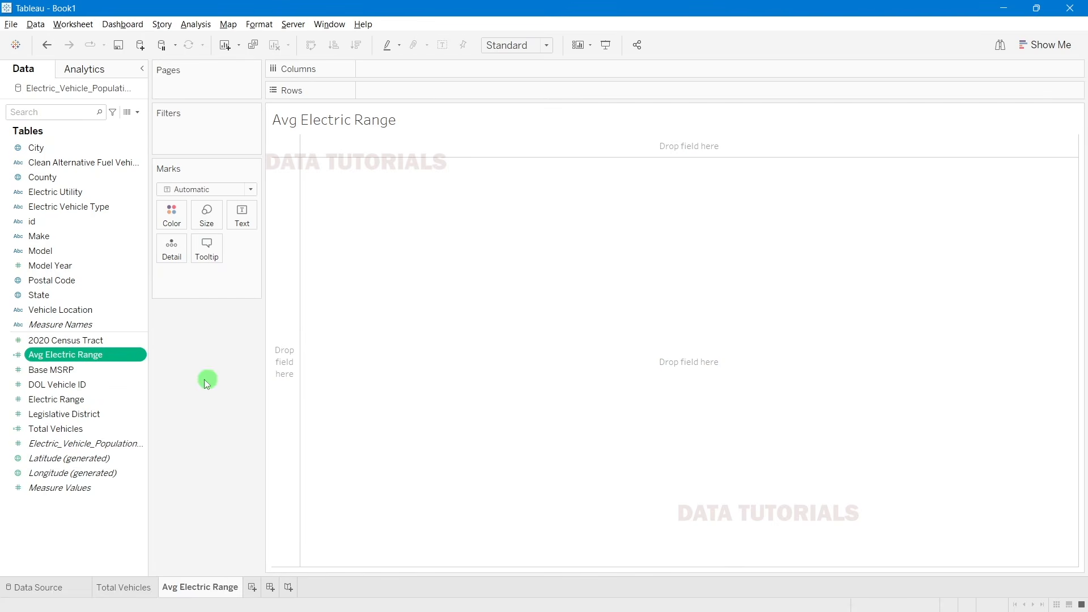
Step: Try the Avg Electric Range field as text on the worksheet, and remove it again
left_click_drag(90, 356, 253, 228)
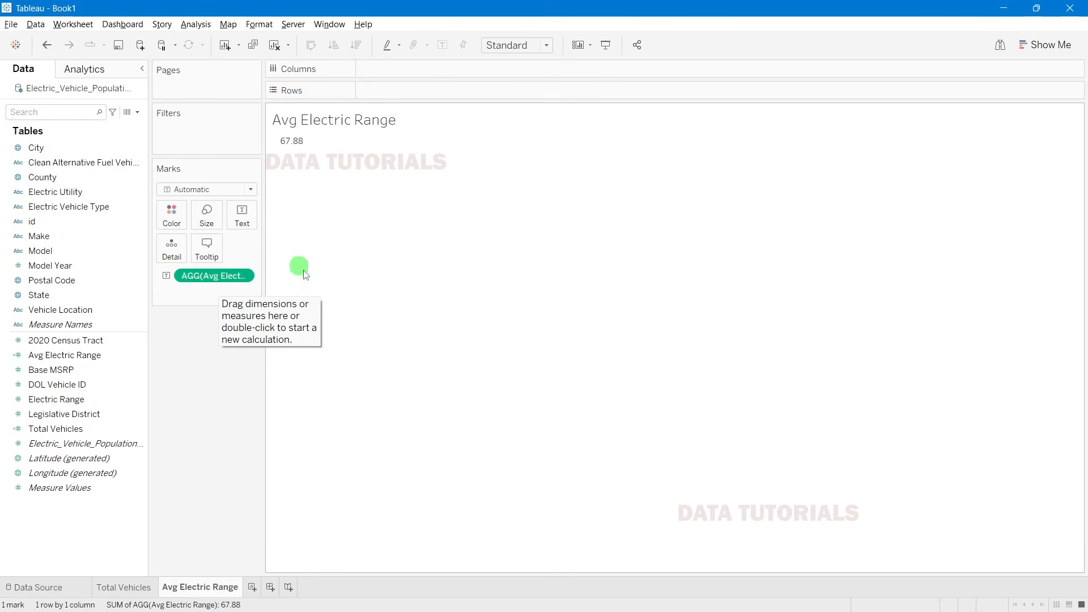
left_click_drag(216, 279, 183, 526)
Step: Delete the empty Avg Electric Range worksheet
double_click(181, 588)
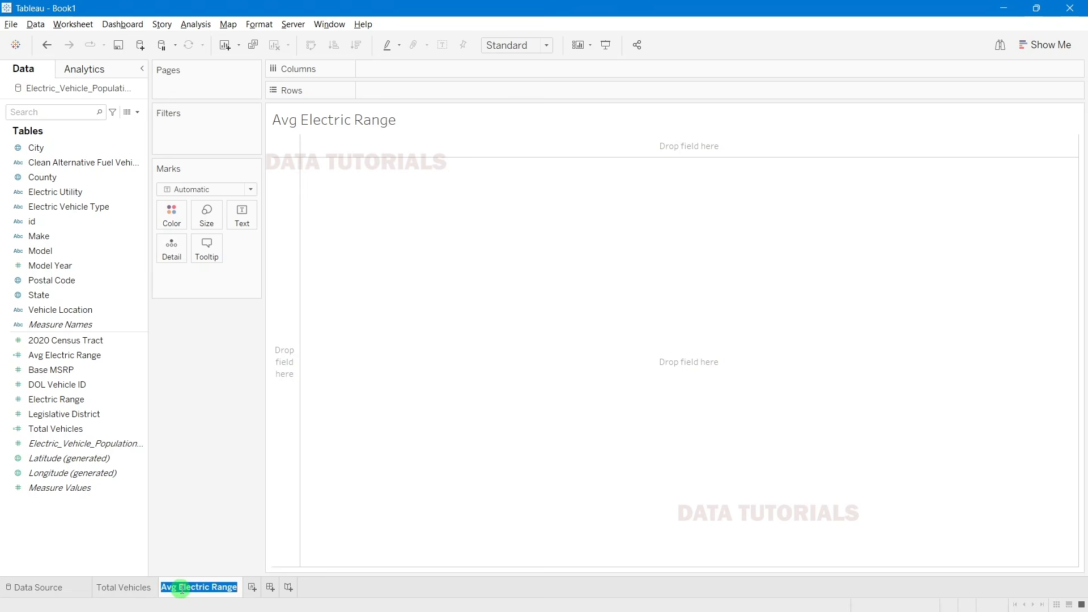
left_click(188, 552)
right_click(200, 578)
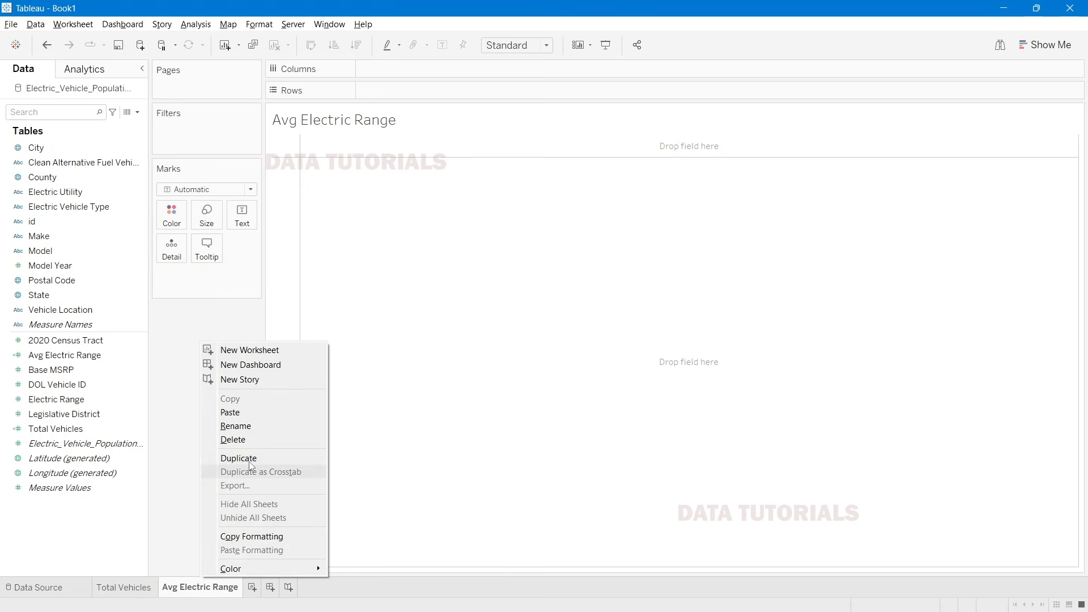
left_click(248, 444)
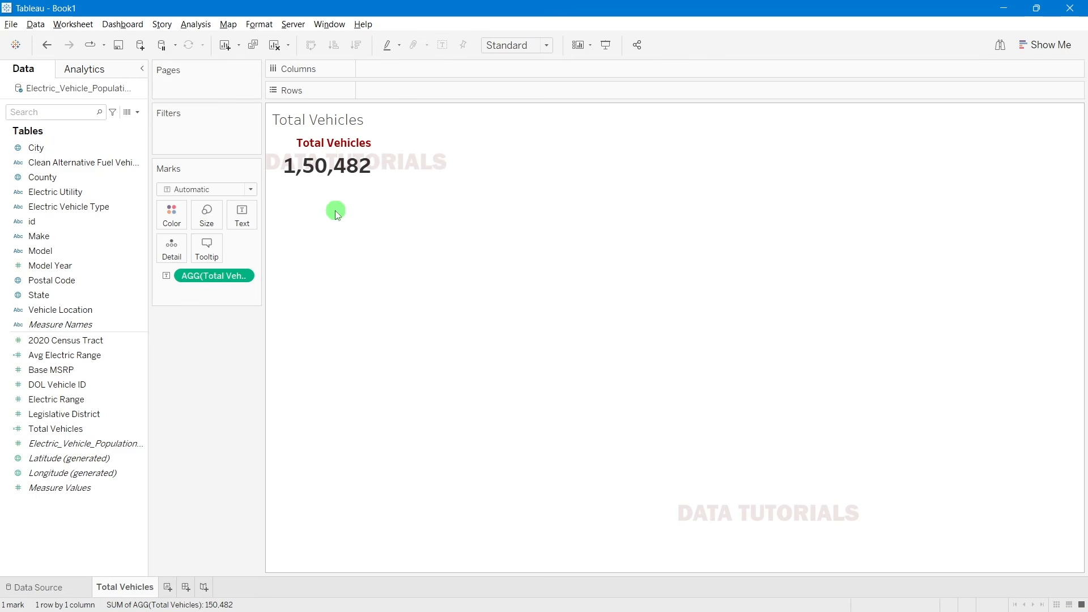
Step: Duplicate the Total Vehicles worksheet and rename the copy Avg Electric Range
right_click(117, 588)
left_click(170, 470)
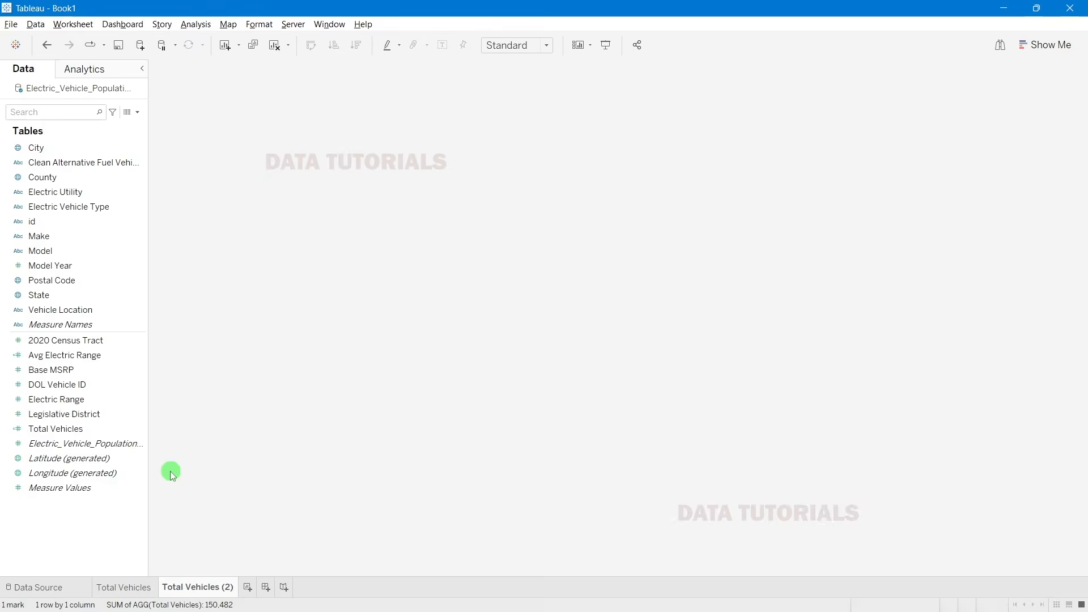
left_click(132, 586)
left_click(186, 587)
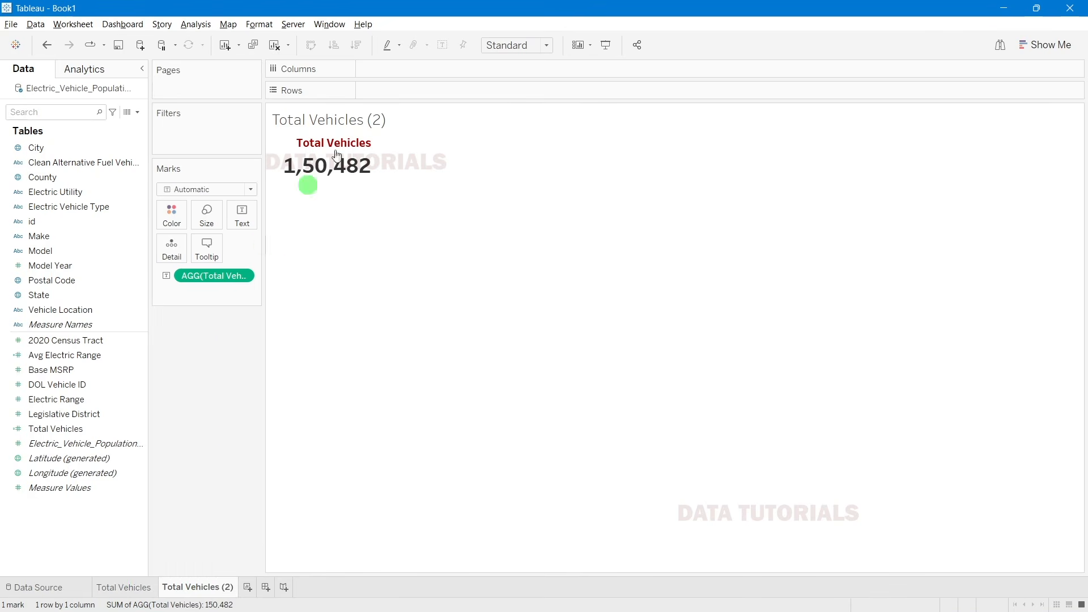
double_click(198, 587)
type("Avg Electric Range")
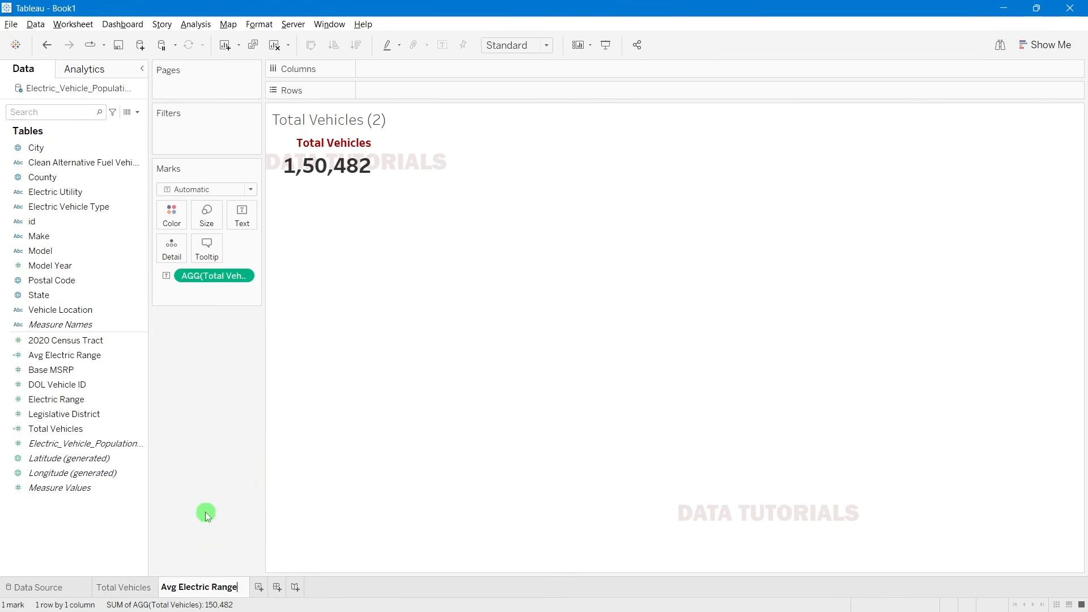
key("Return")
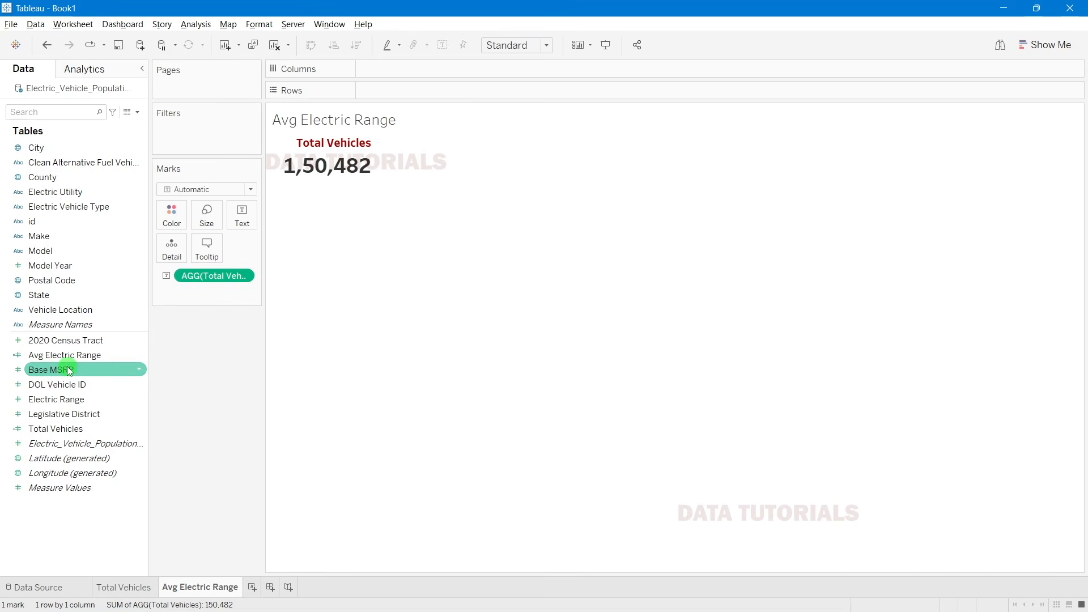
Step: Replace the Total Vehicles text measure on the Avg Electric Range worksheet with the Avg Electric Range field
left_click_drag(65, 355, 229, 278)
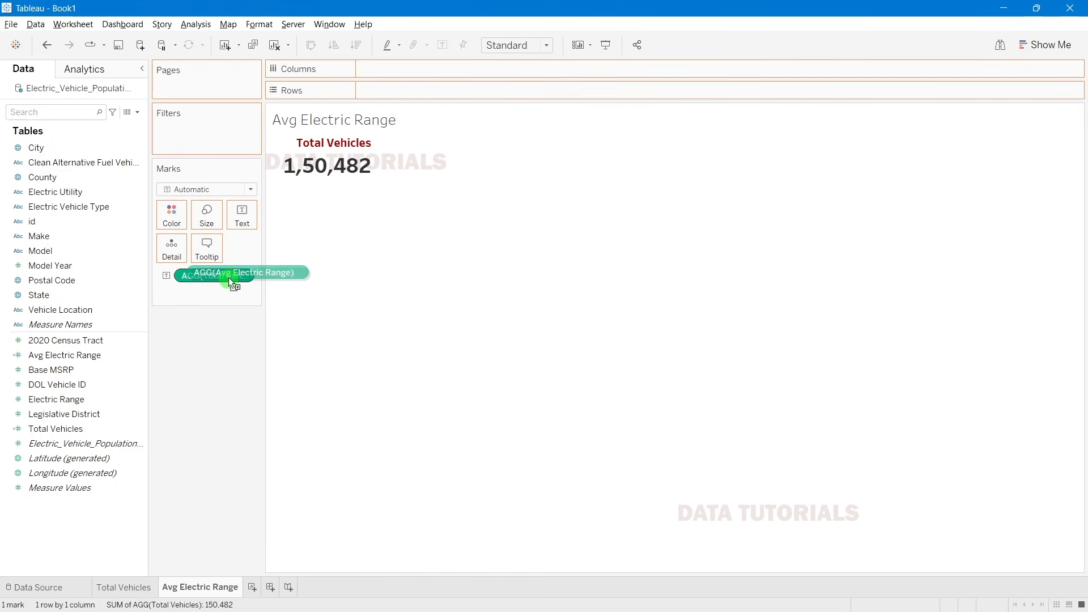
left_click_drag(229, 277, 229, 277)
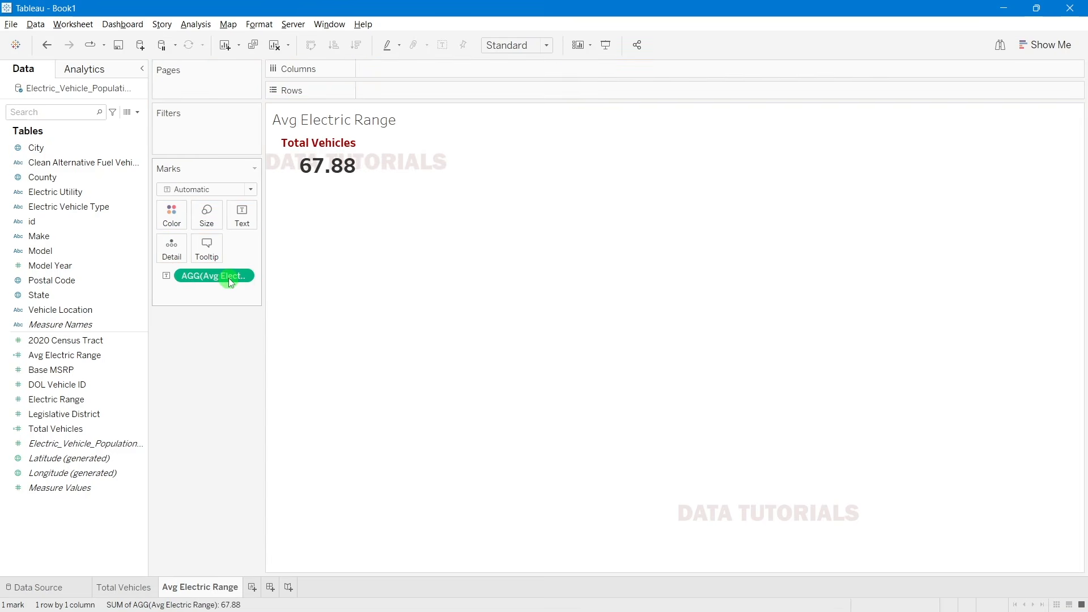
mouse_move(309, 179)
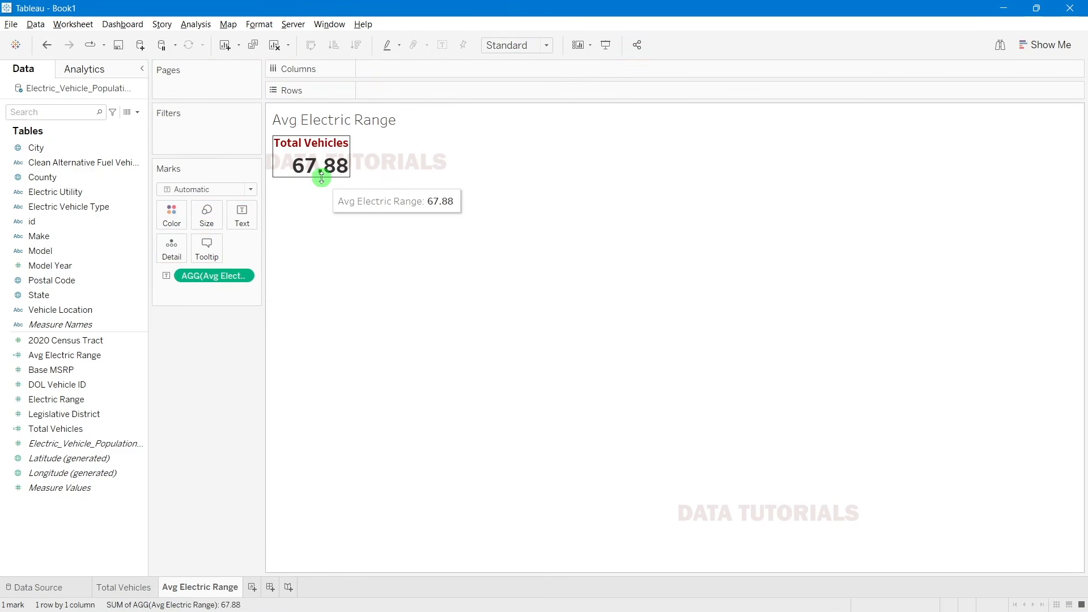
Step: Change the text label's heading to Avg Electric Range and append Miles after the measure value
left_click(244, 217)
left_click(341, 243)
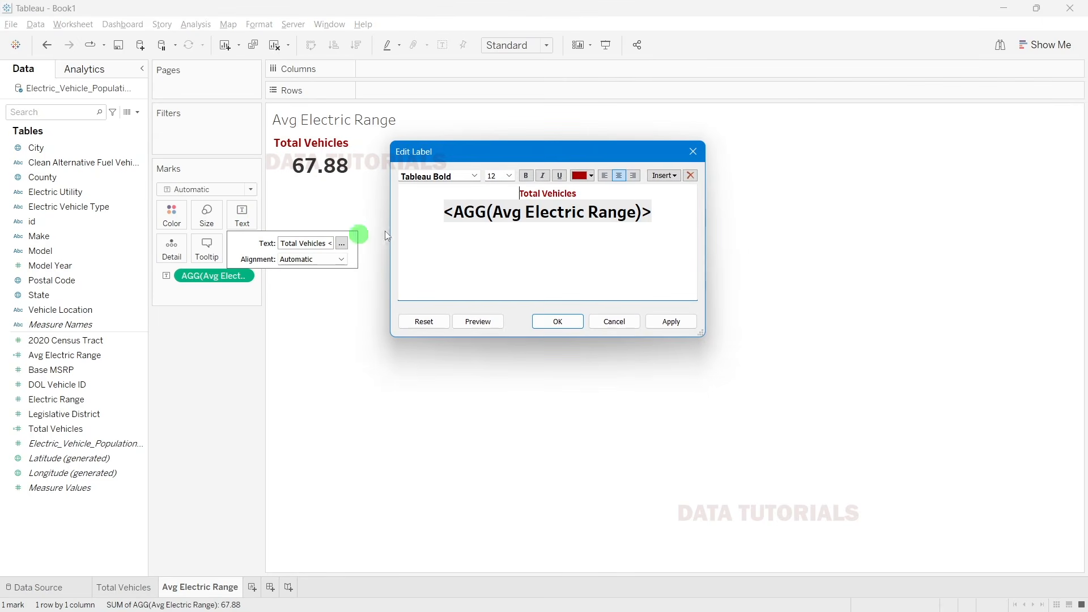
left_click_drag(519, 193, 578, 195)
type("A")
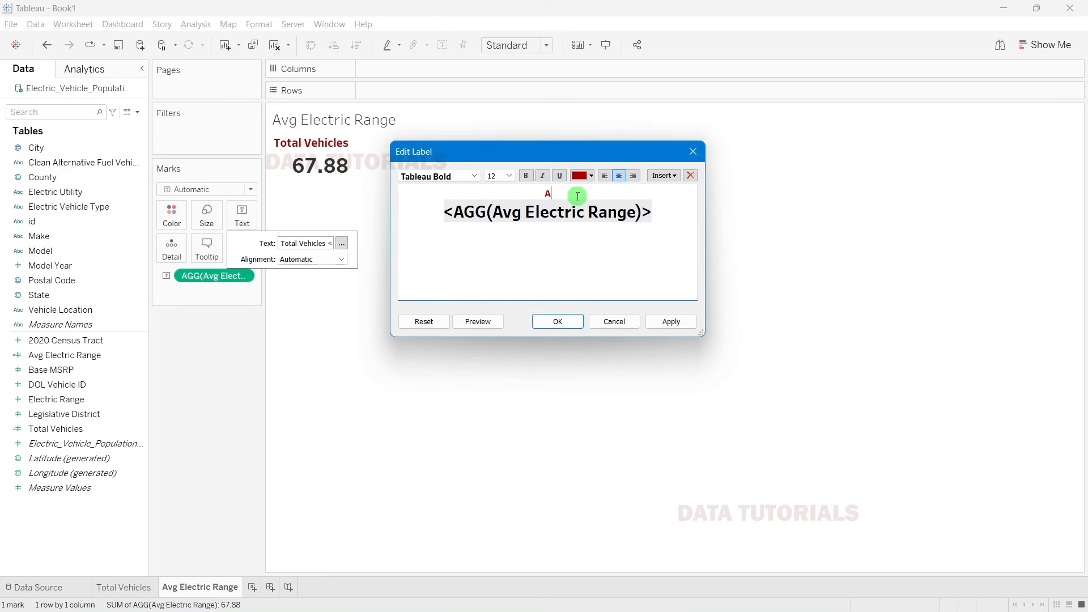
type("vg Electric Range")
left_click(659, 223)
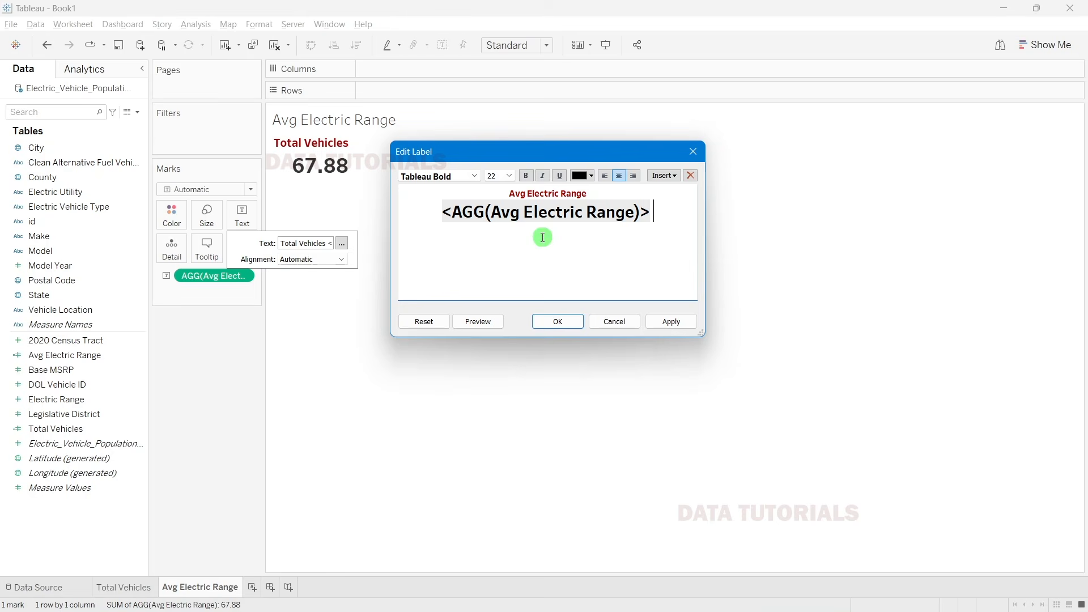
type("Miles")
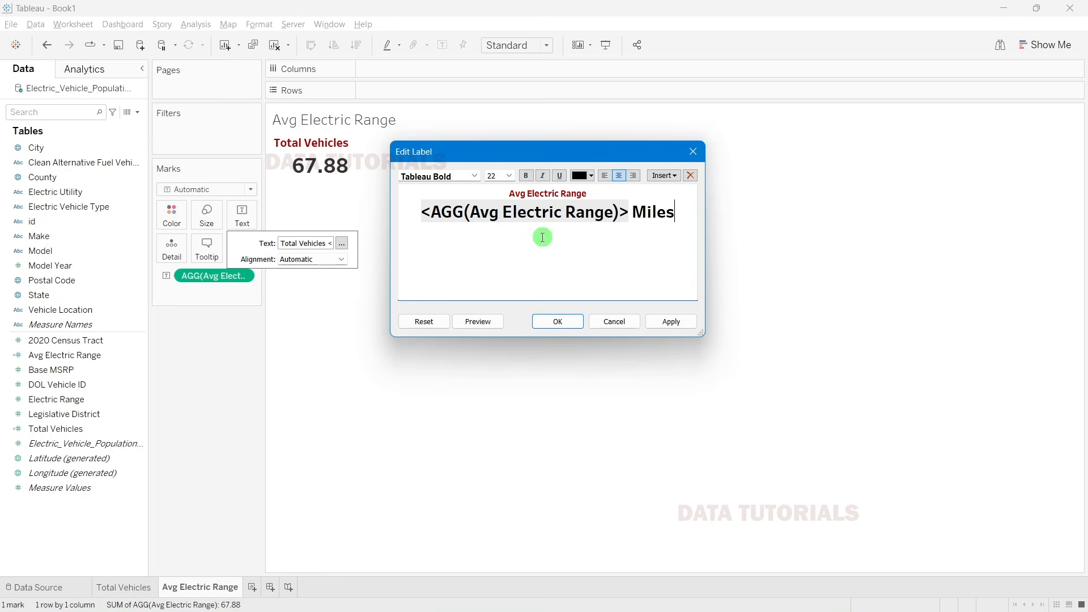
left_click(671, 321)
left_click(541, 321)
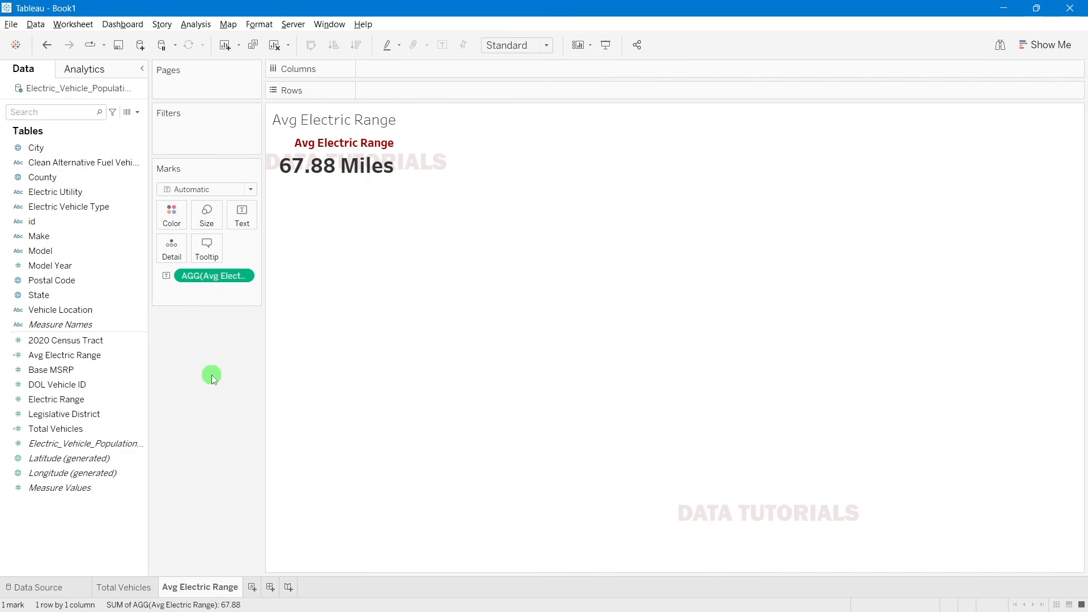
Step: Switch to the PowerPoint presentation to examine the year condition in the Total Vehicles by Model Year chart requirement, and return to Tableau
key("alt+Tab")
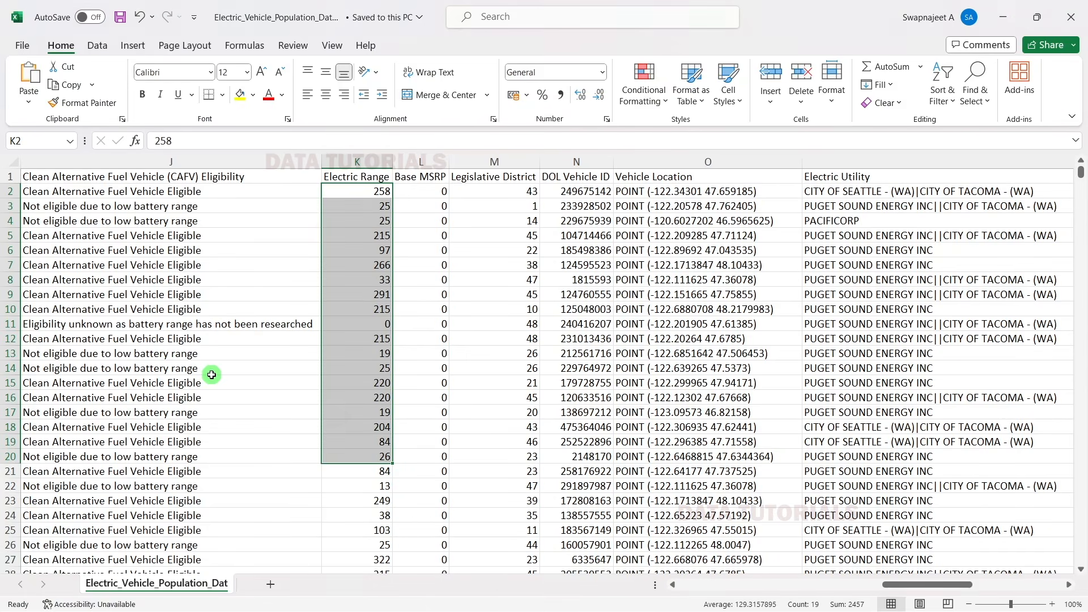
key("alt+Tab")
key("alt+Tab")
key("alt+Tab")
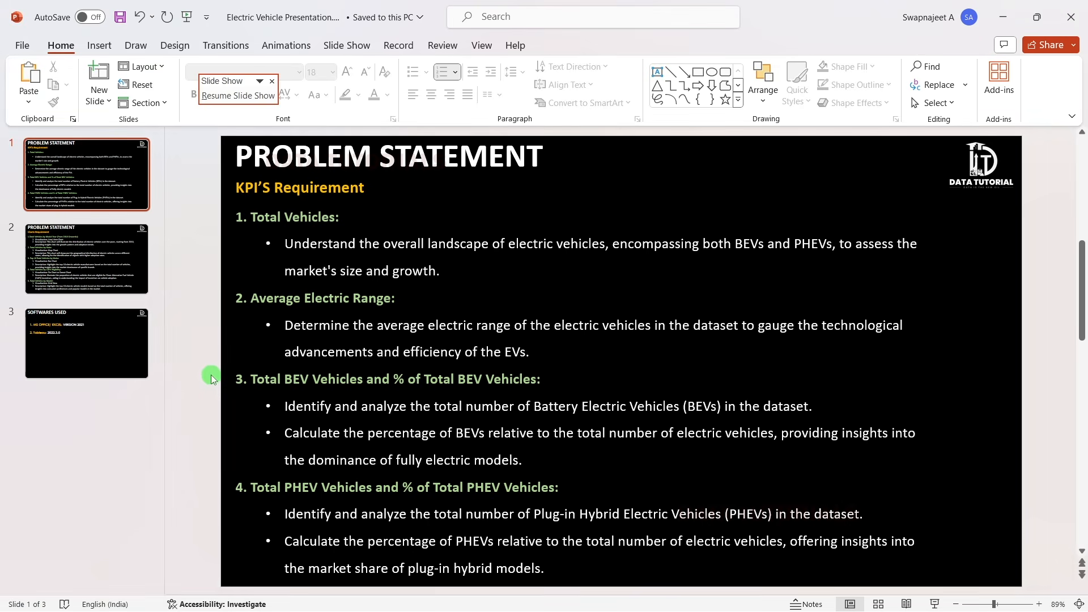
left_click(102, 286)
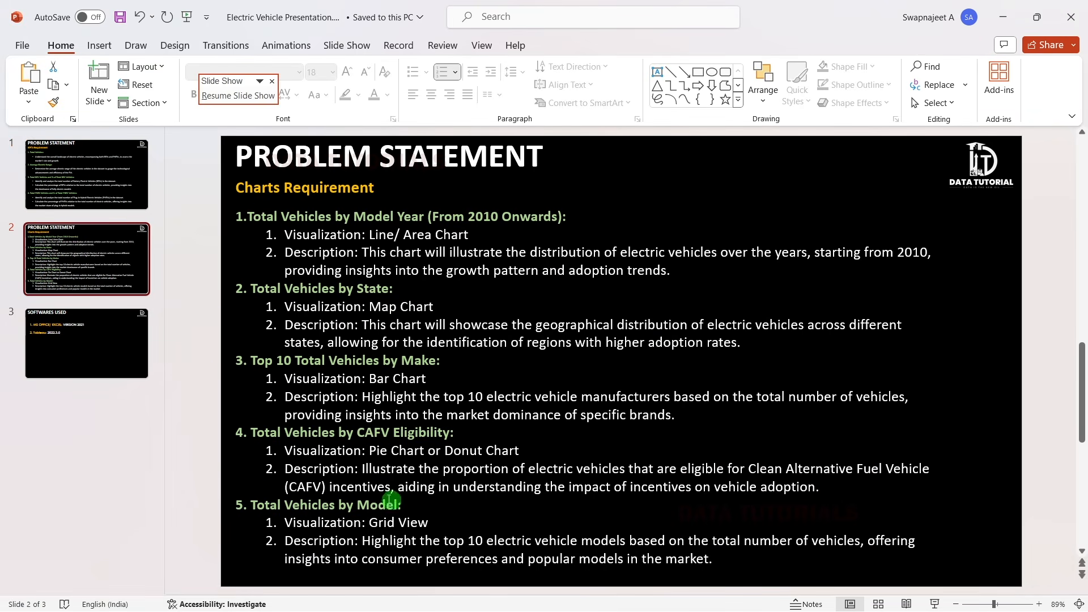
left_click_drag(435, 217, 541, 219)
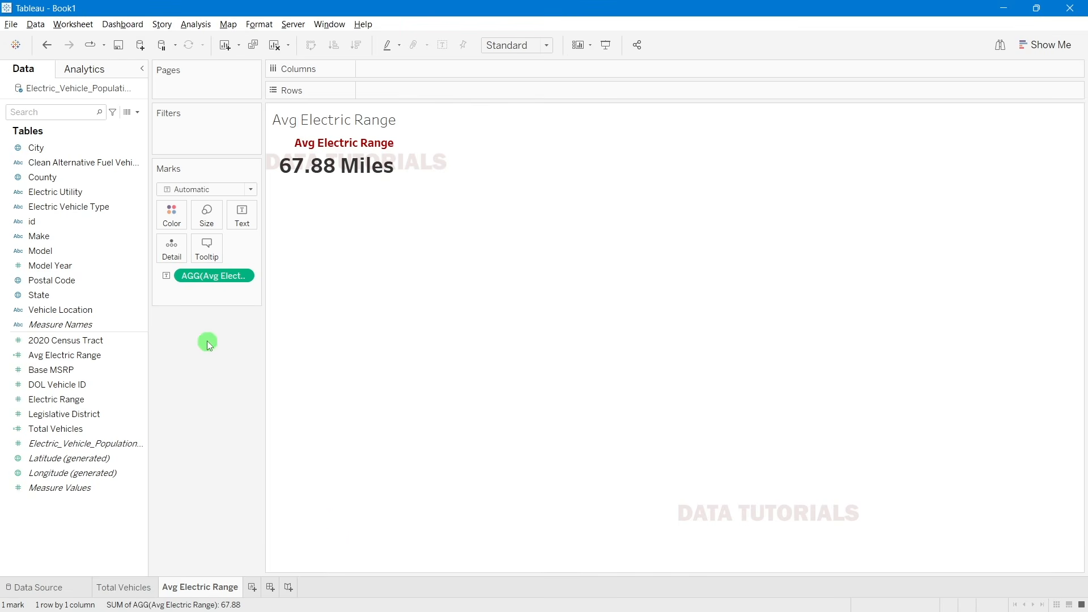
Step: On the Total Vehicles worksheet, start a new data source filter on the Model Year field
left_click(149, 588)
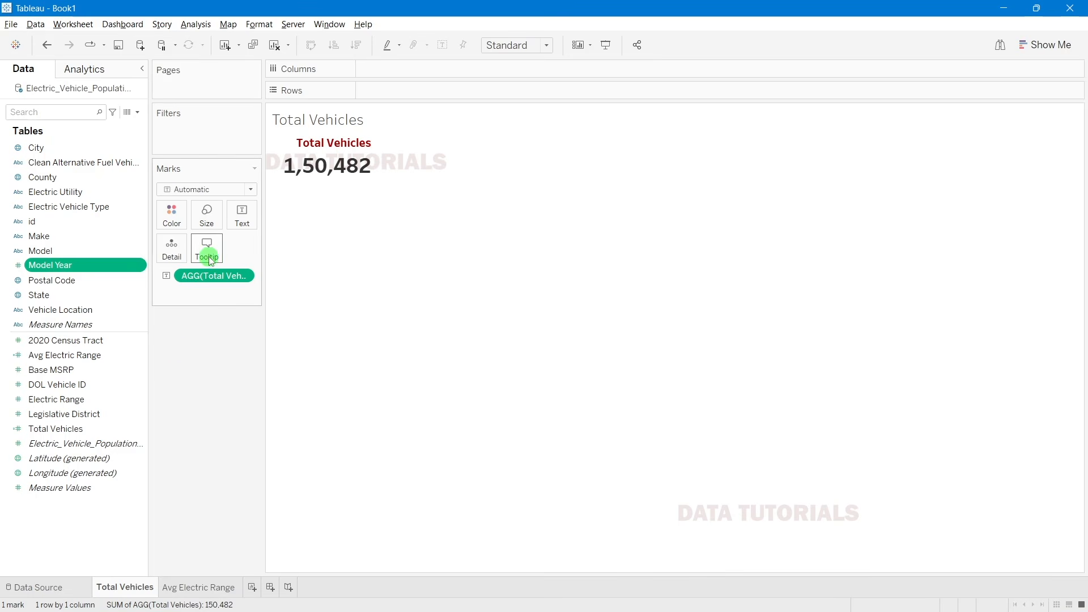
right_click(93, 89)
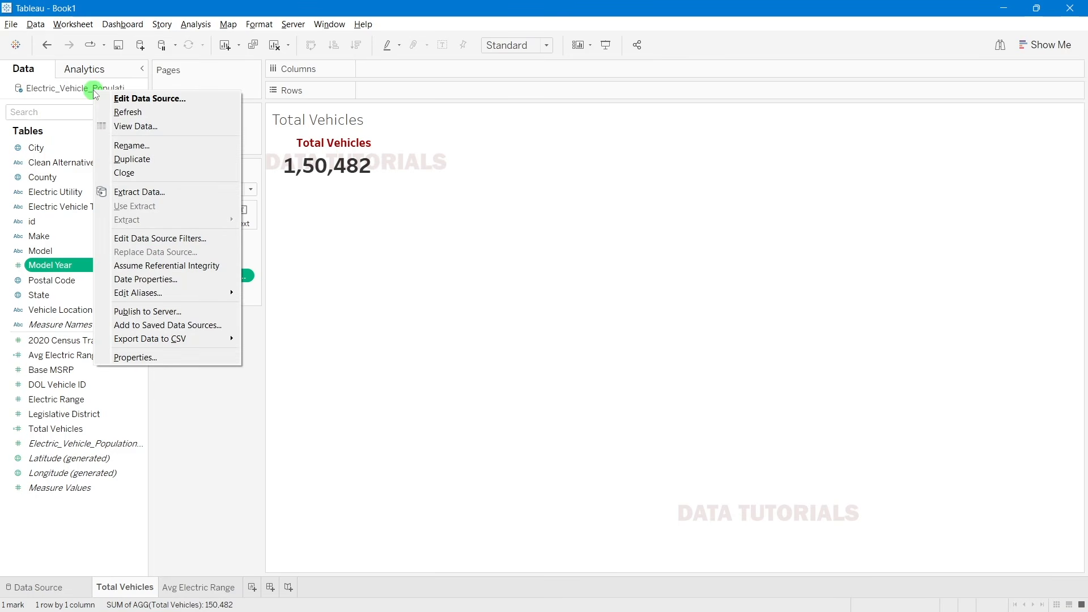
left_click(138, 241)
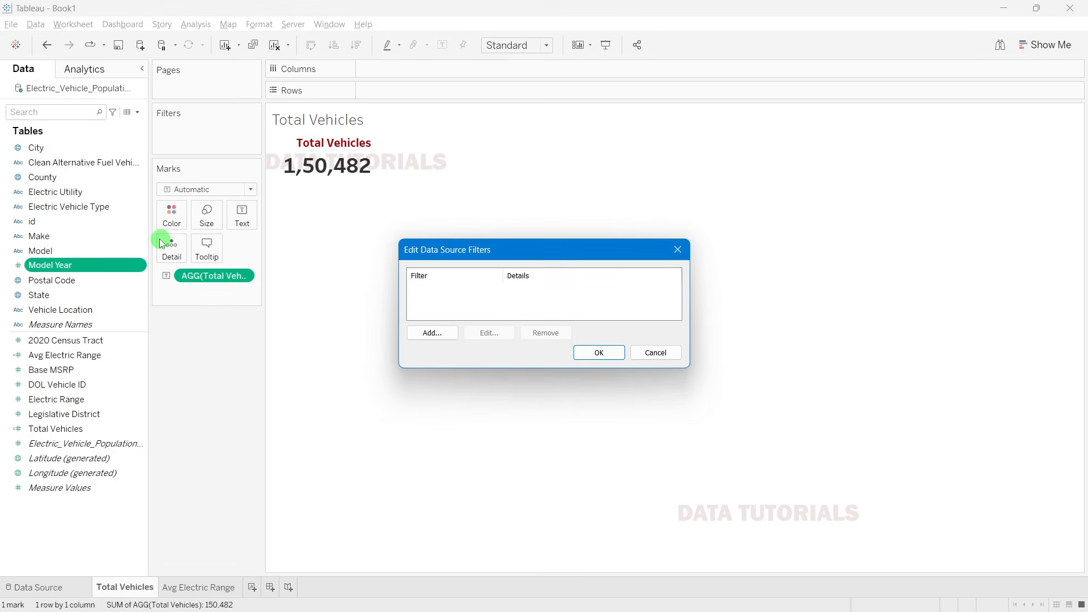
left_click(430, 333)
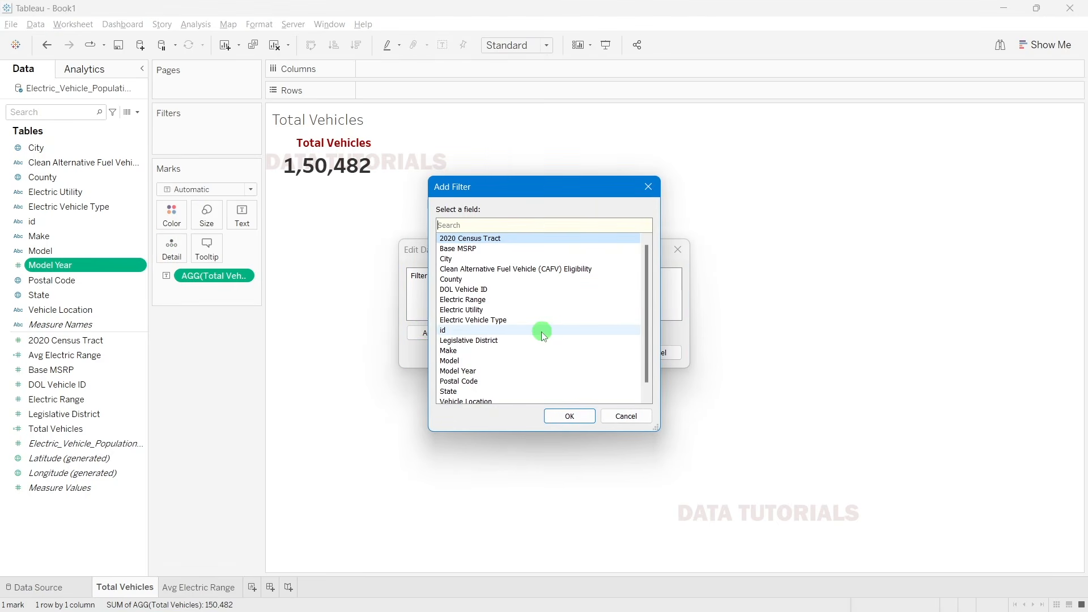
type("mod")
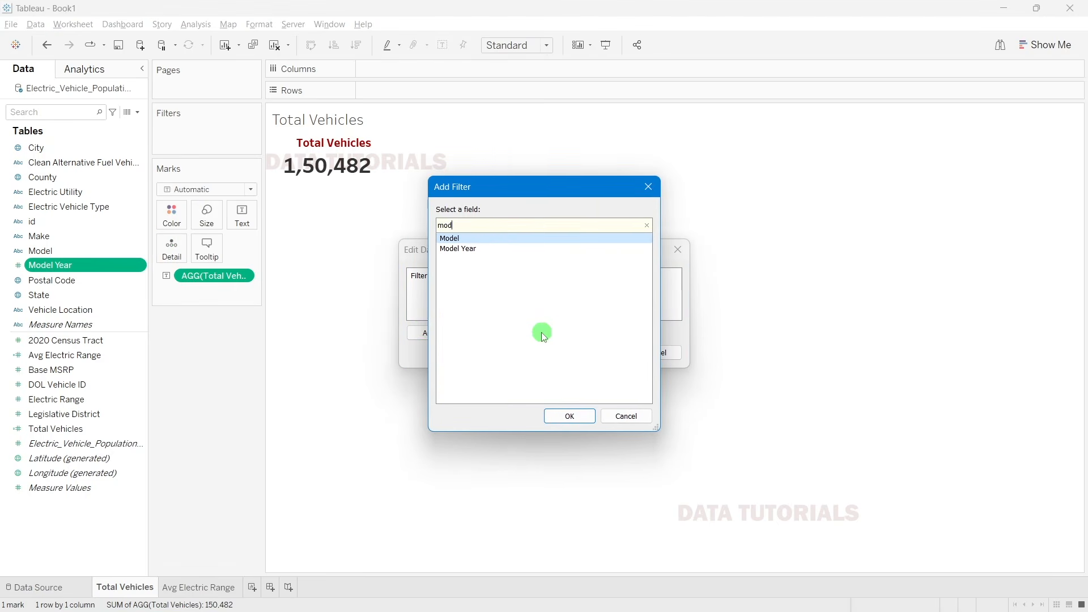
left_click(469, 248)
left_click(572, 416)
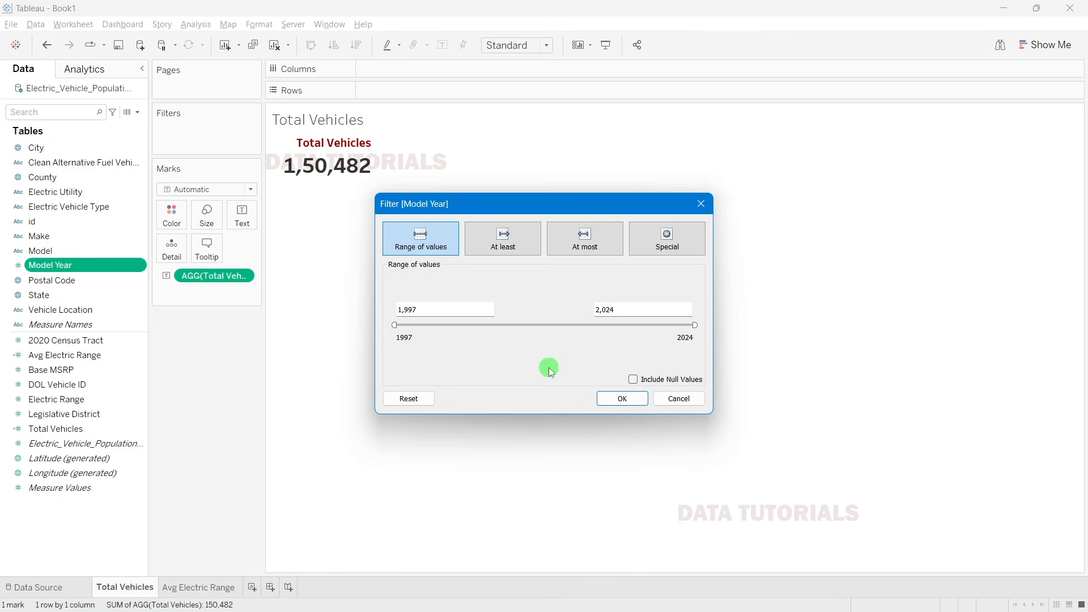
left_click(582, 249)
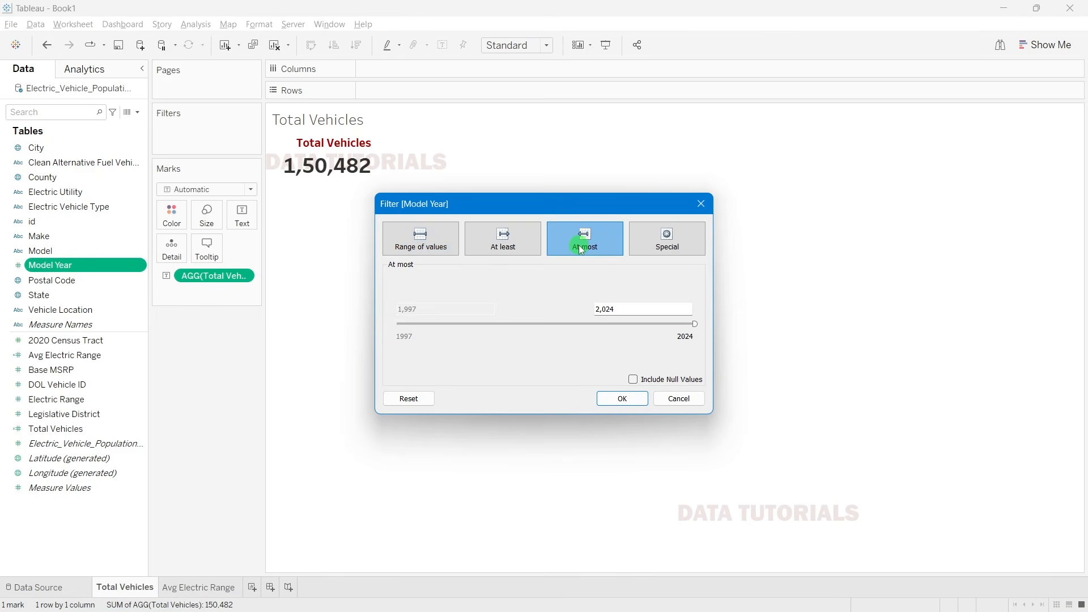
left_click(479, 242)
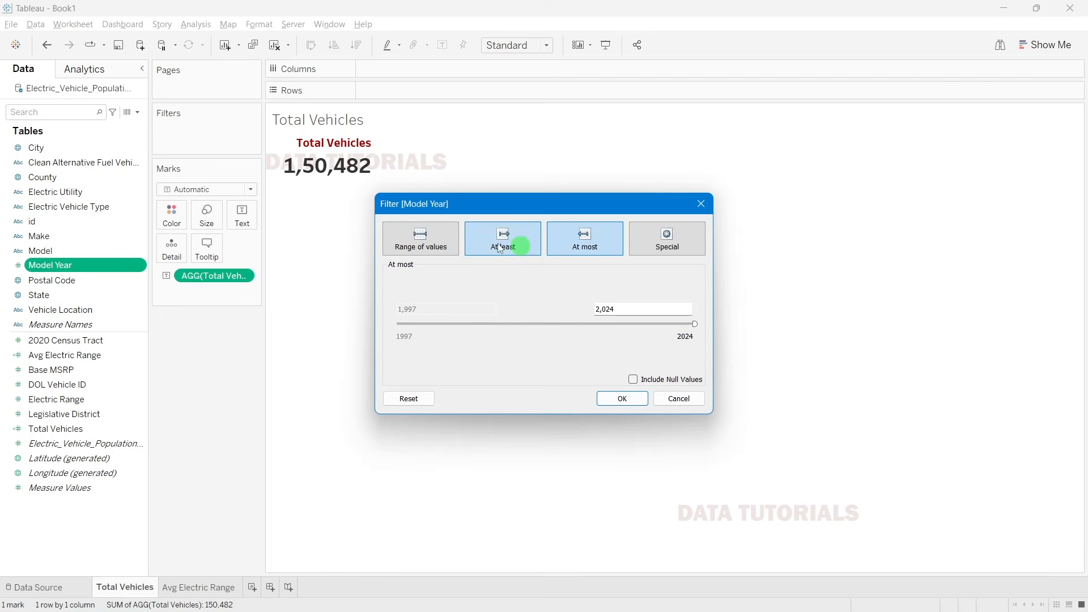
left_click(429, 311)
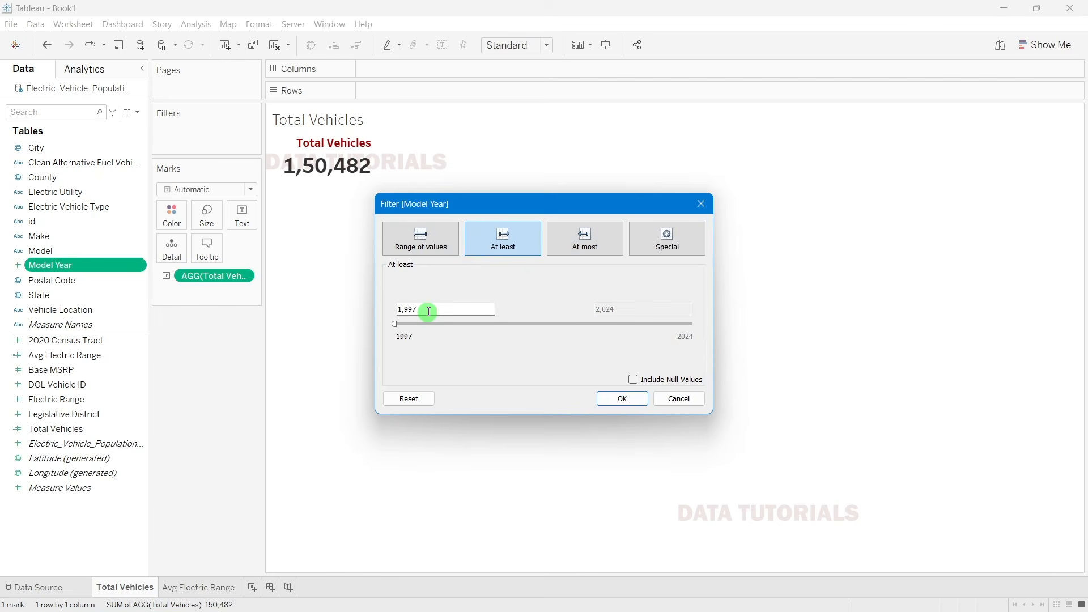
left_click(419, 244)
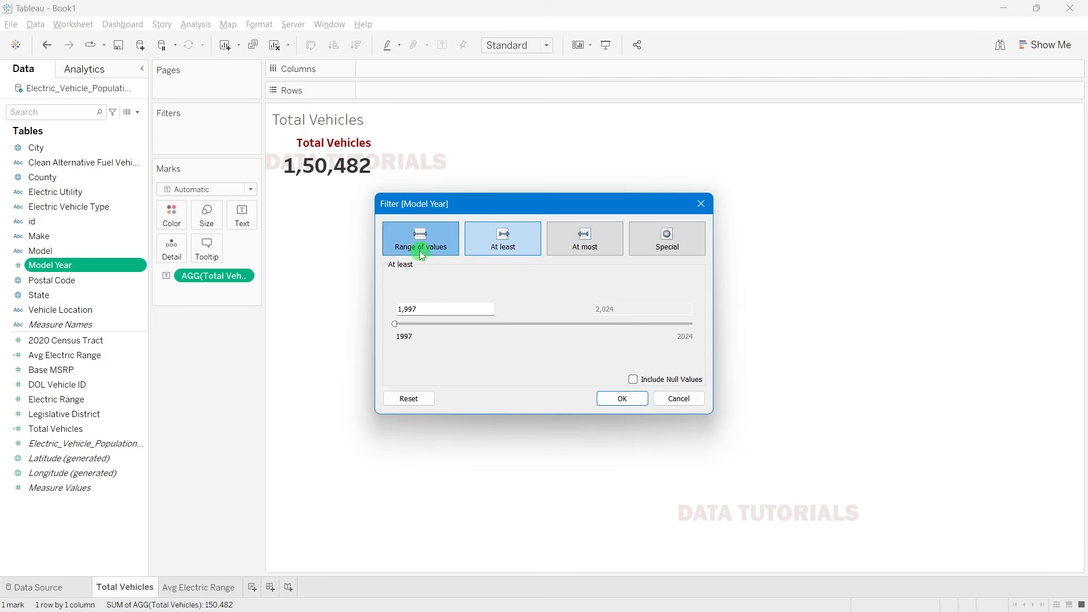
left_click_drag(432, 311, 376, 312)
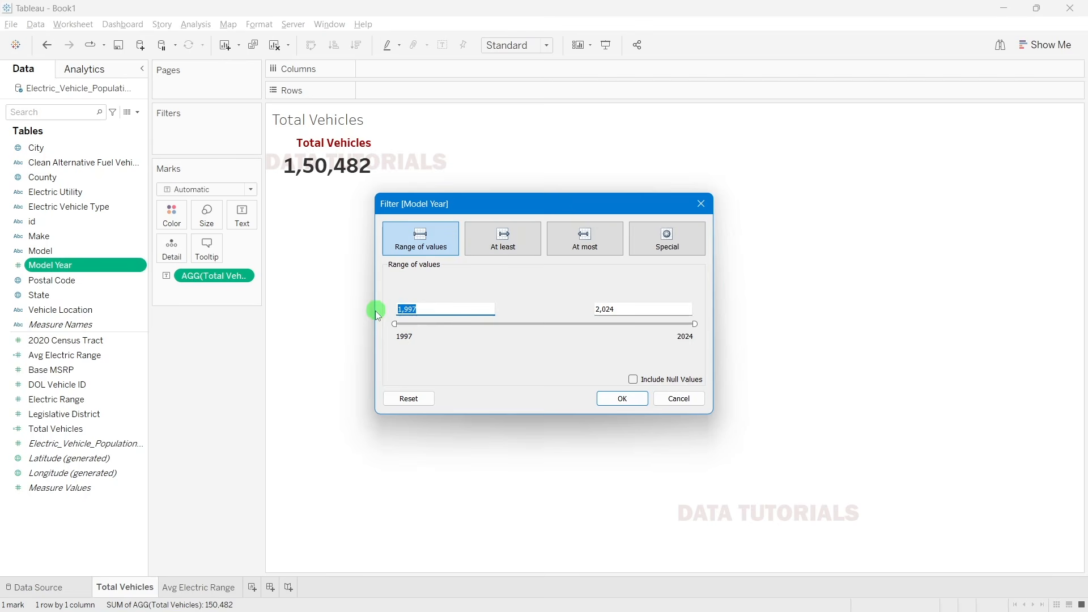
left_click(490, 292)
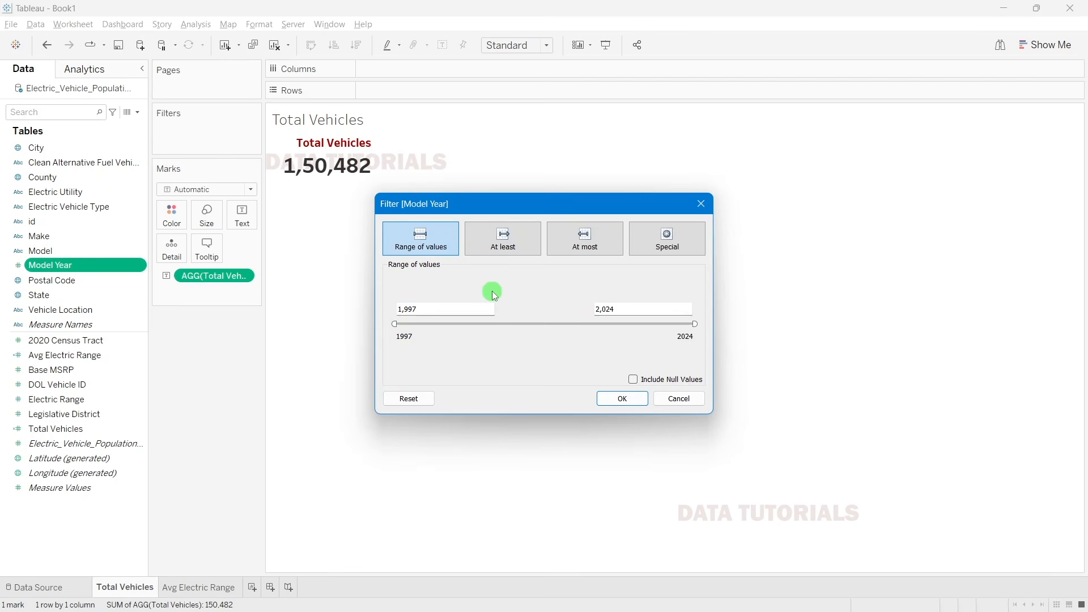
left_click(425, 313)
left_click_drag(426, 319, 369, 316)
type("2")
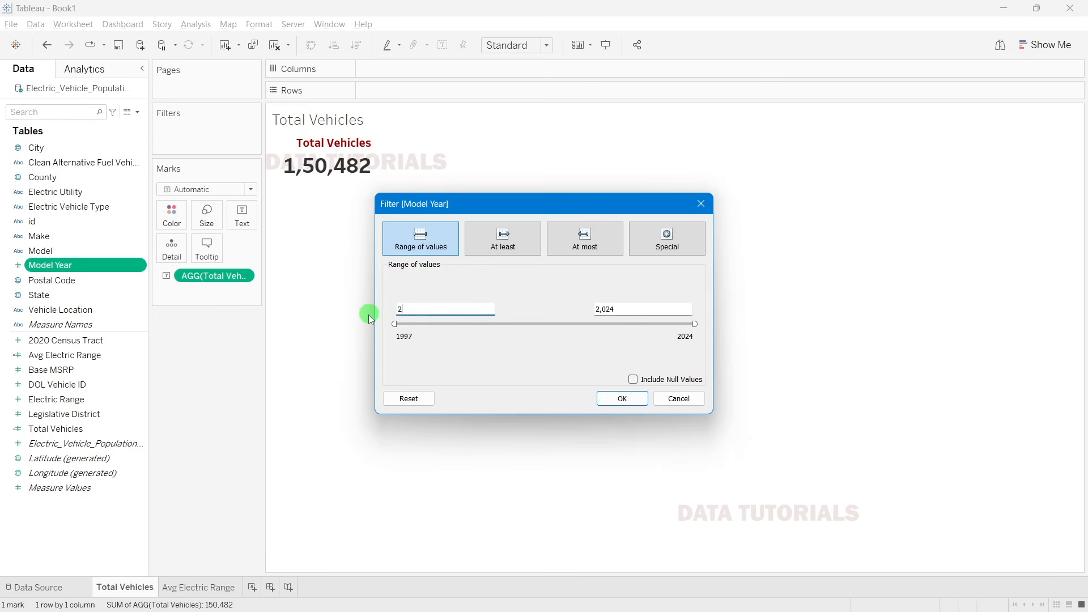
type("011")
left_click(483, 367)
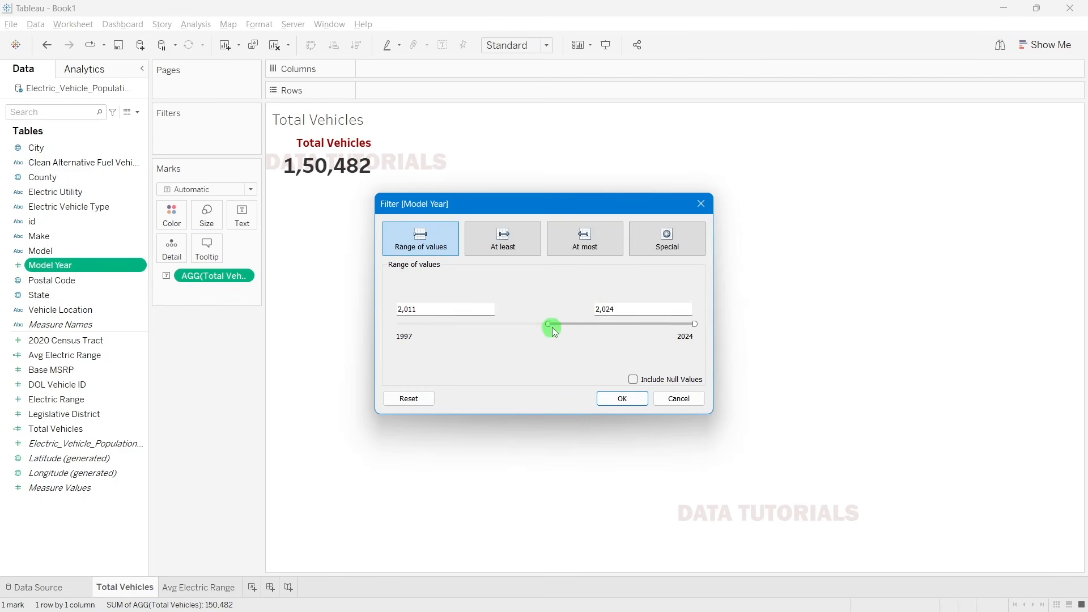
left_click_drag(549, 324, 370, 328)
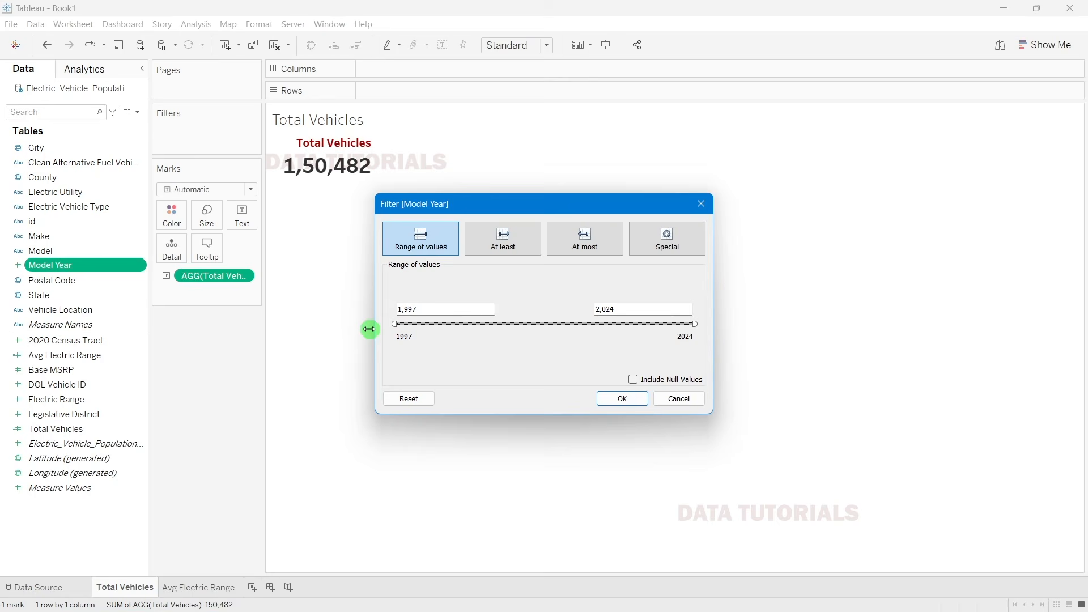
Step: Set the Model Year filter to at least 2011 and apply it to the data source
left_click(508, 254)
double_click(410, 310)
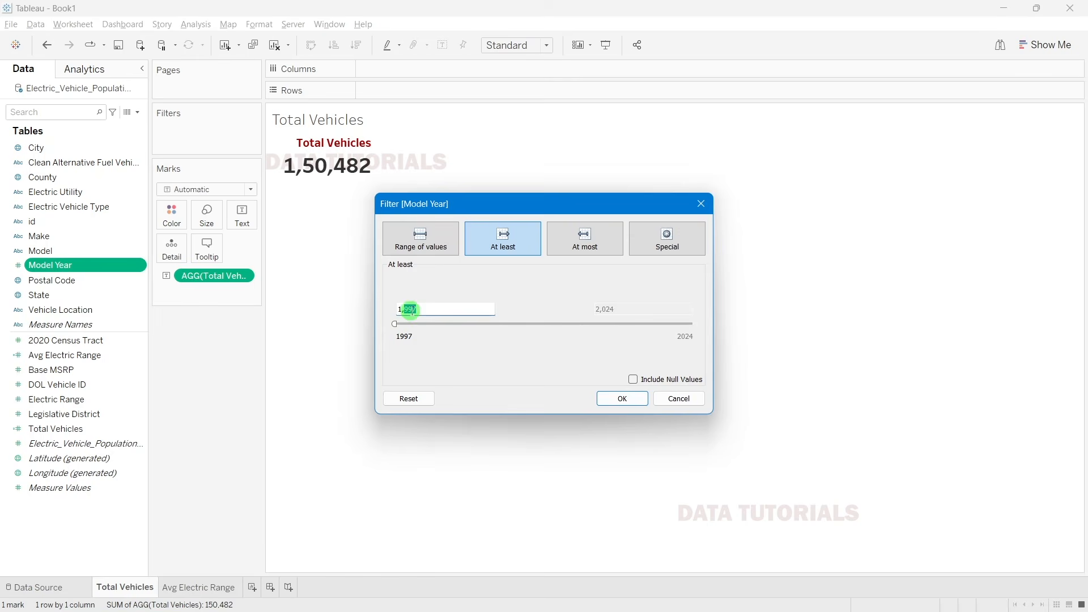
key("ctrl+a")
type("2")
key("Tab")
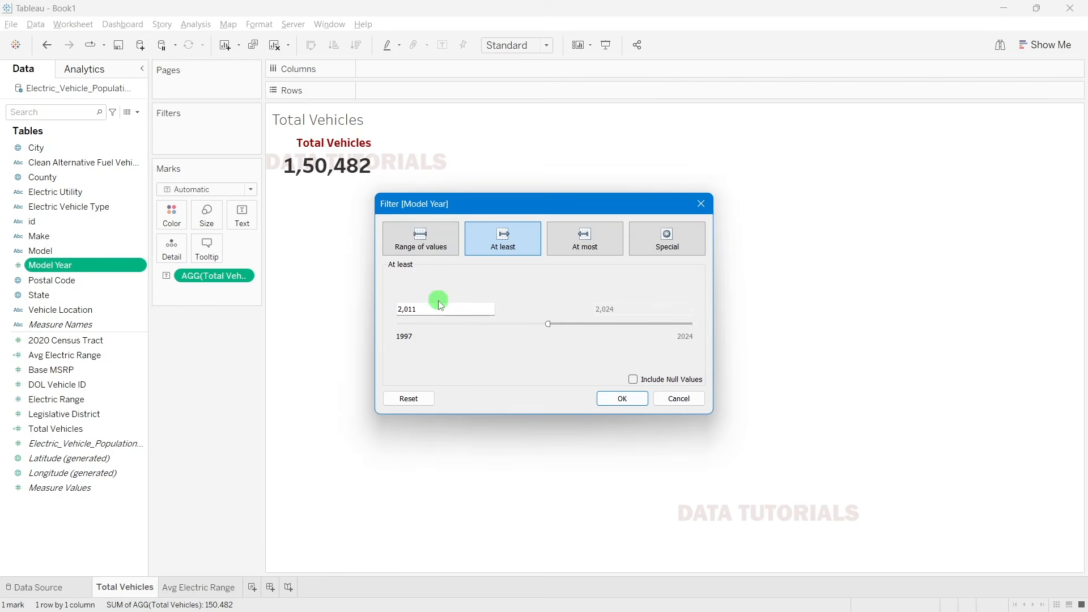
left_click_drag(420, 309, 393, 307)
left_click(556, 283)
left_click_drag(451, 311, 391, 299)
left_click(414, 283)
left_click(612, 399)
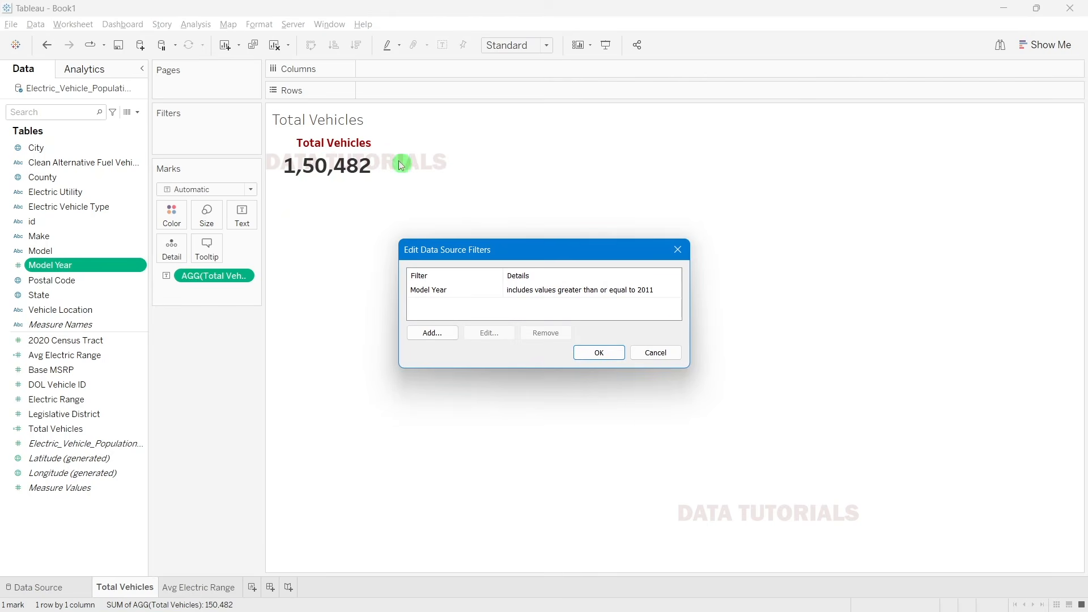
left_click(586, 353)
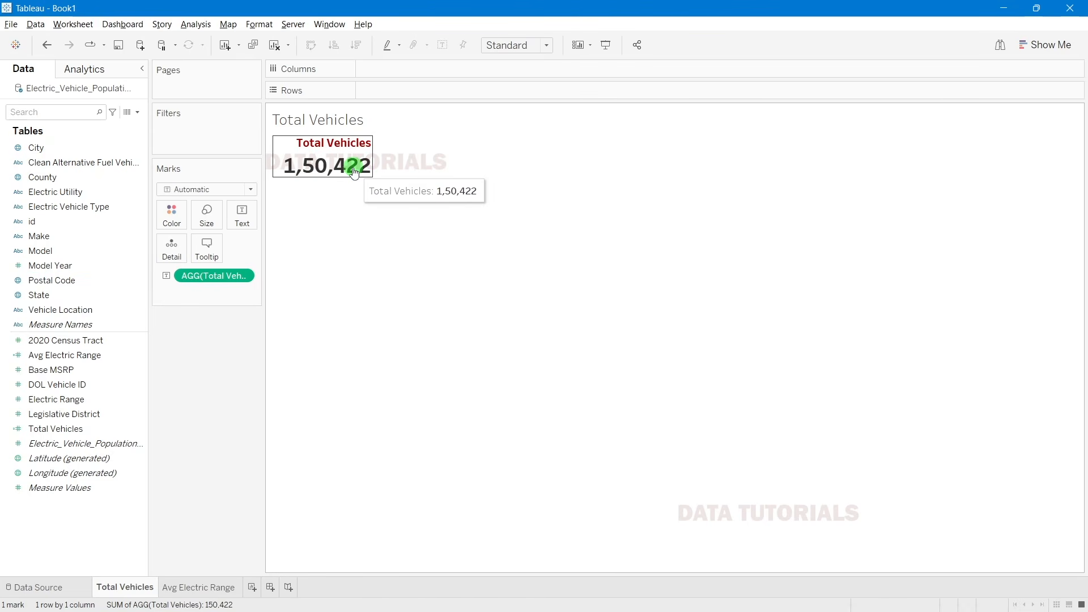
Step: Check the Model Year range in a worksheet filter on Total Vehicles, and close the filter without applying it
left_click(72, 268)
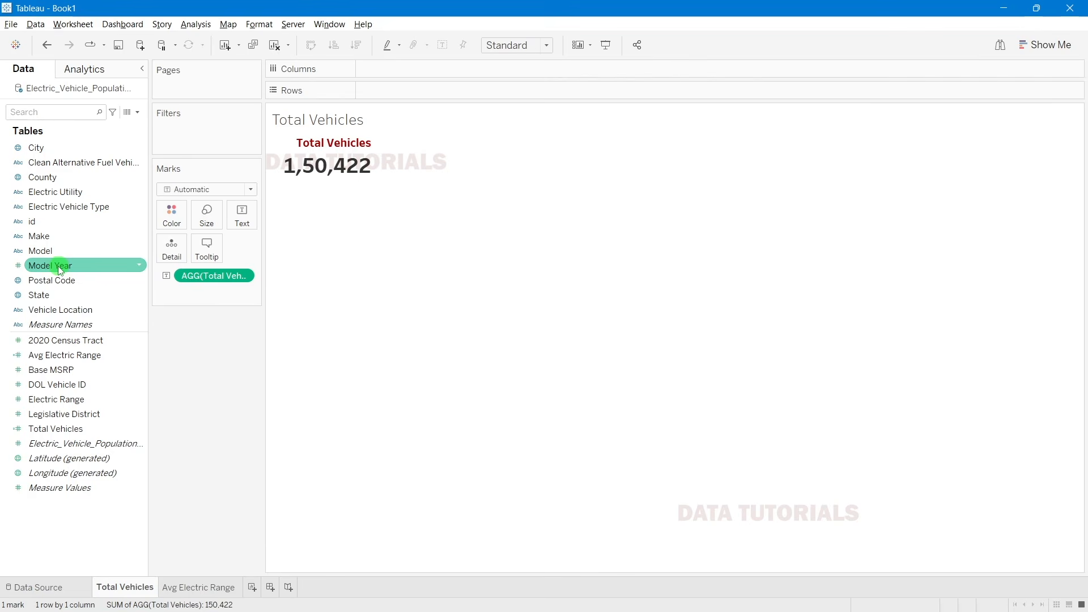
left_click_drag(60, 269, 194, 143)
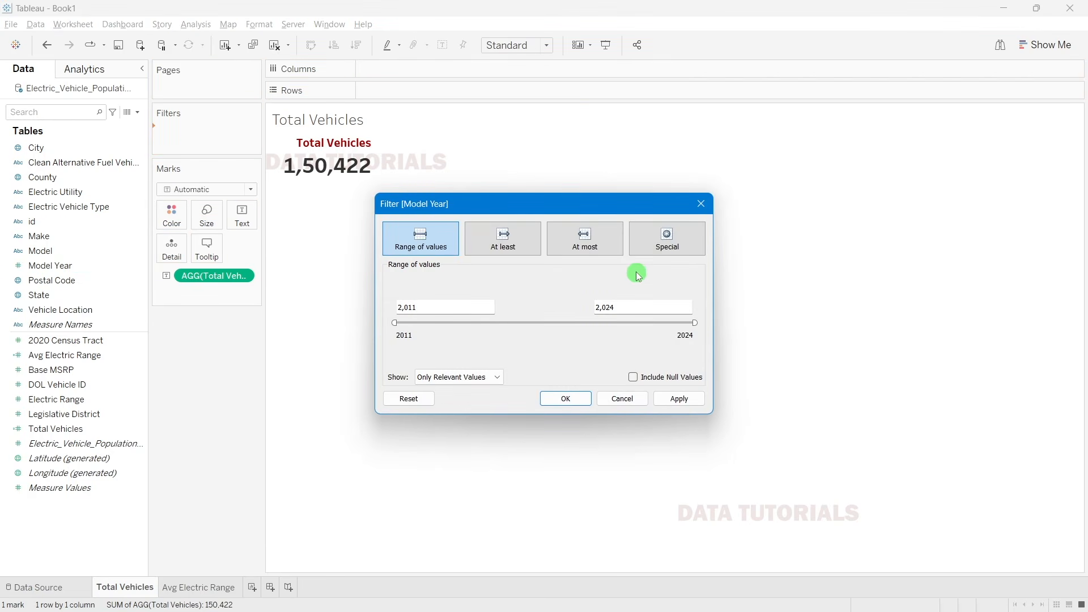
left_click_drag(423, 308, 395, 311)
left_click_drag(624, 304, 574, 305)
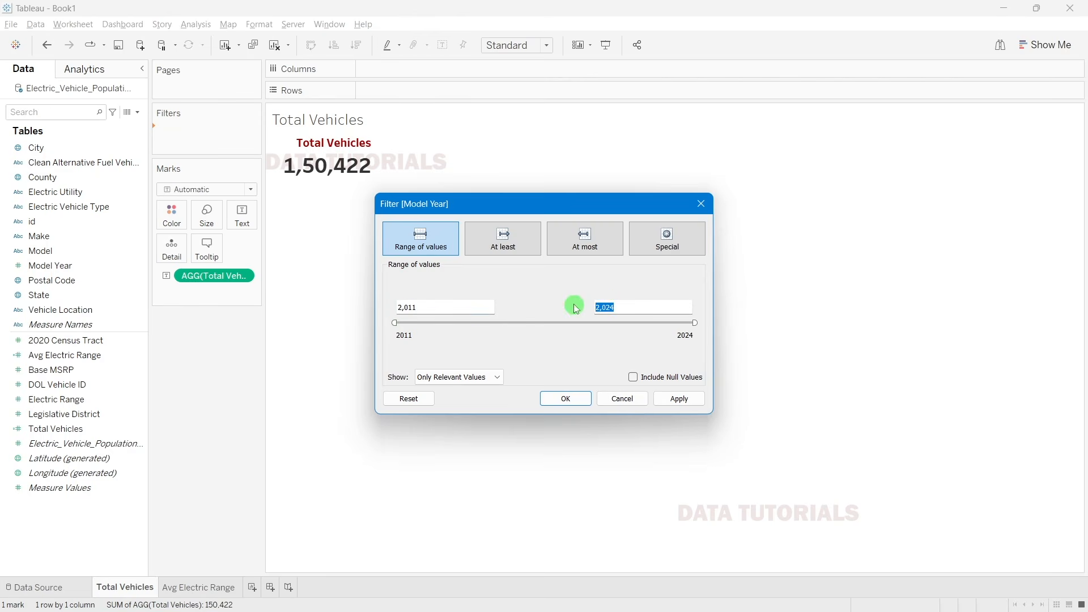
left_click(701, 204)
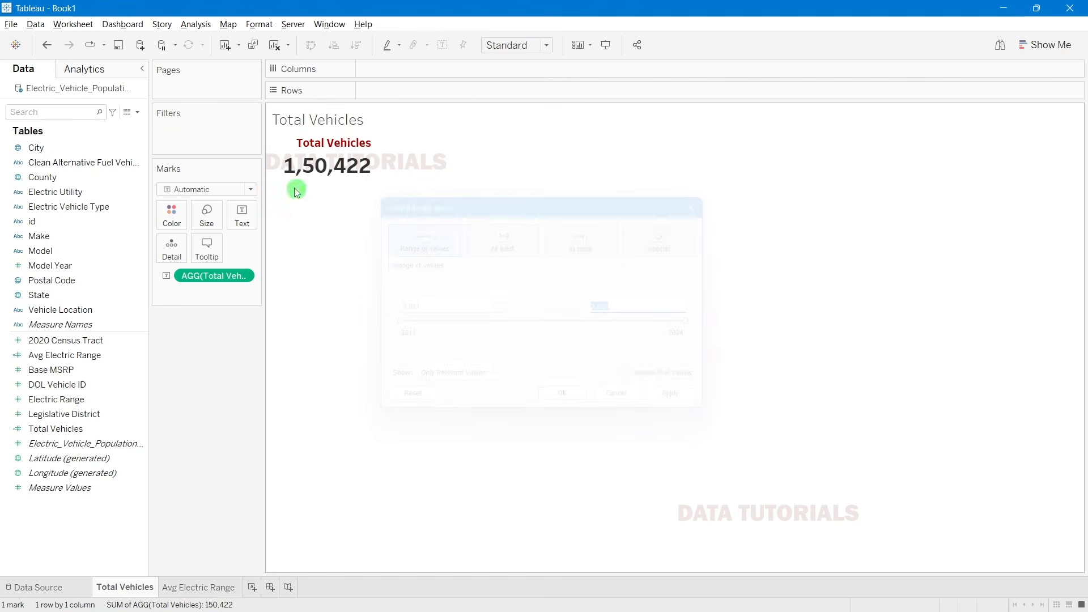
Step: Review the Model Year condition in the data source filters without changing it
right_click(104, 92)
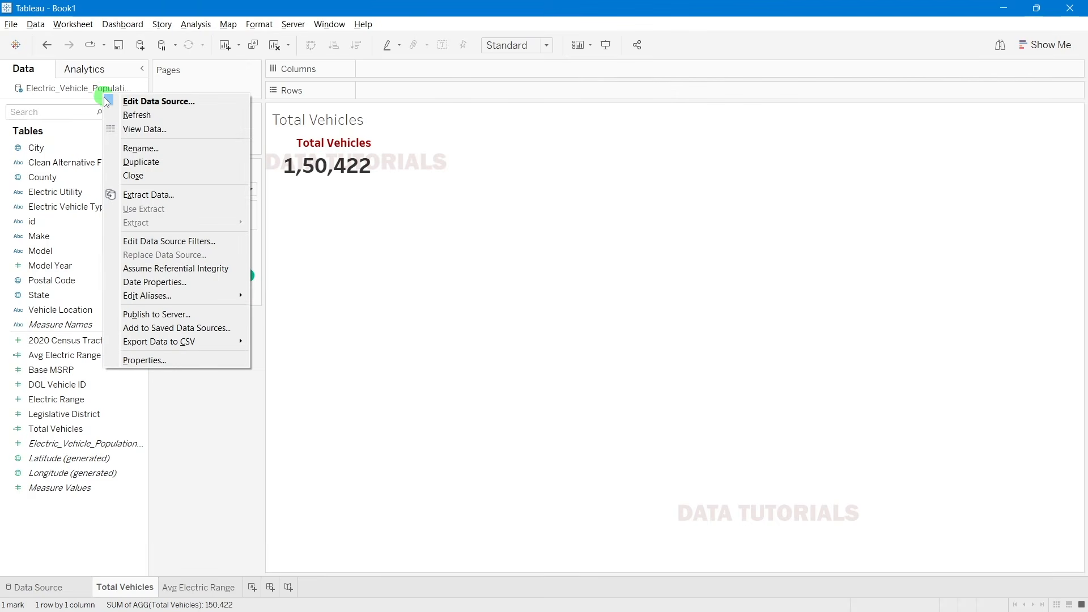
left_click(166, 241)
left_click(446, 291)
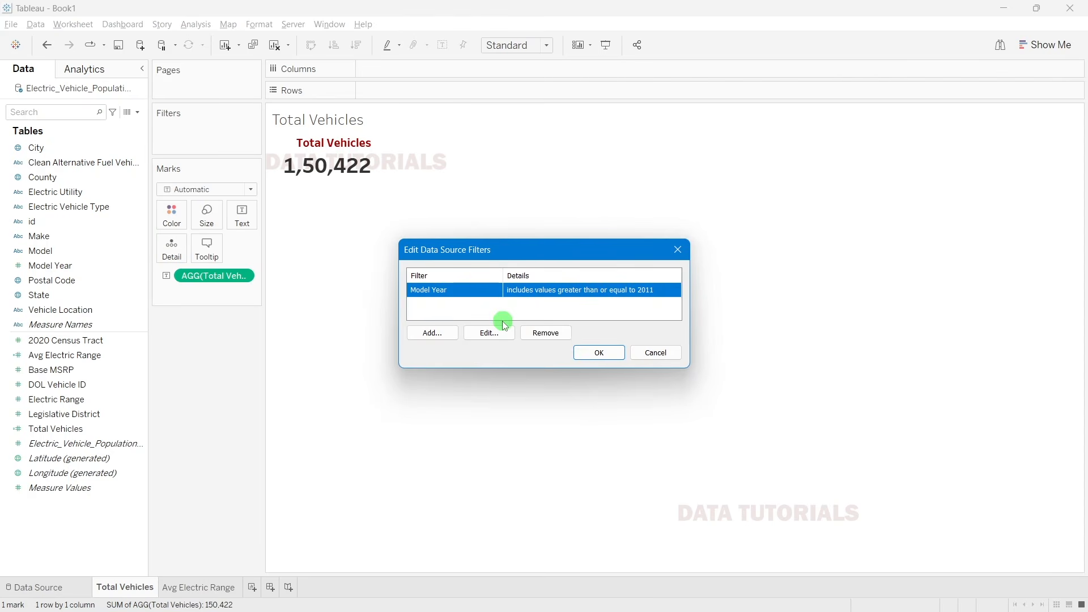
left_click(504, 326)
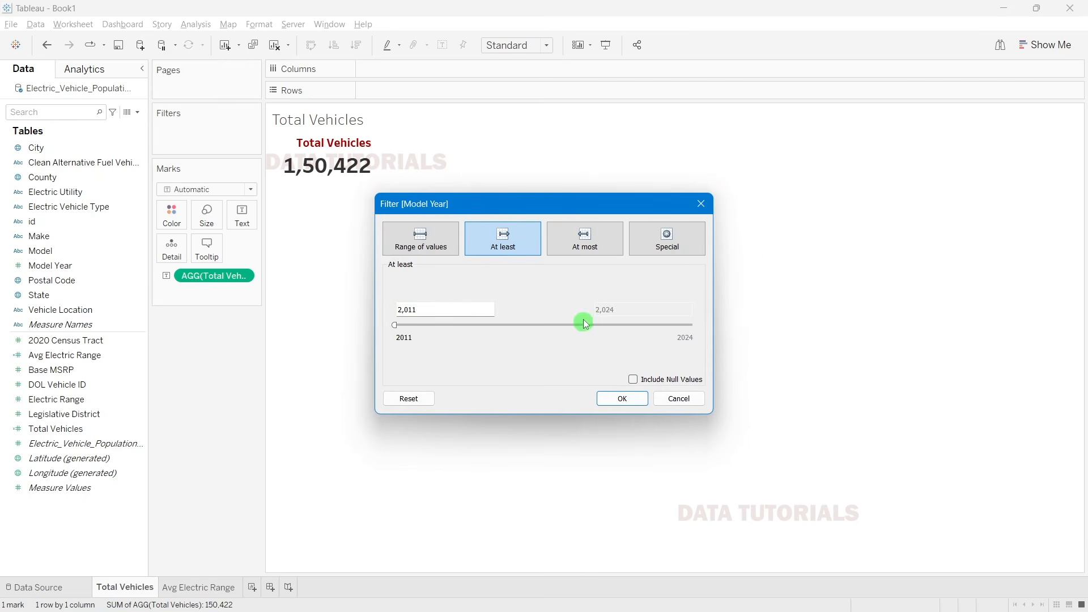
left_click(701, 204)
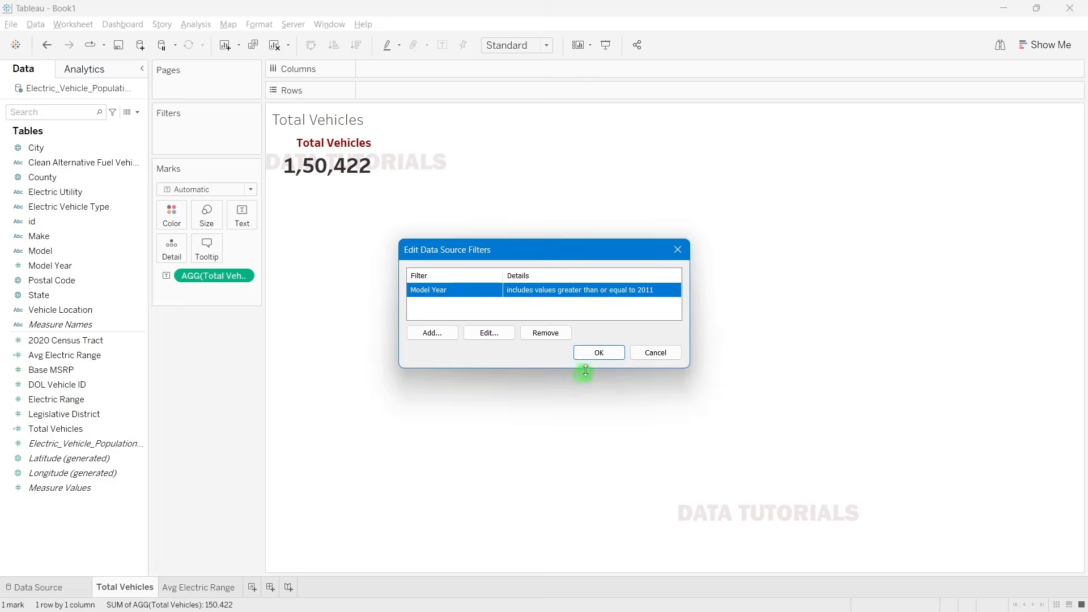
left_click(588, 354)
Step: View the Avg Electric Range worksheet, and switch to the PowerPoint presentation to examine the Total BEV Vehicles requirement on the KPI slide
left_click(188, 584)
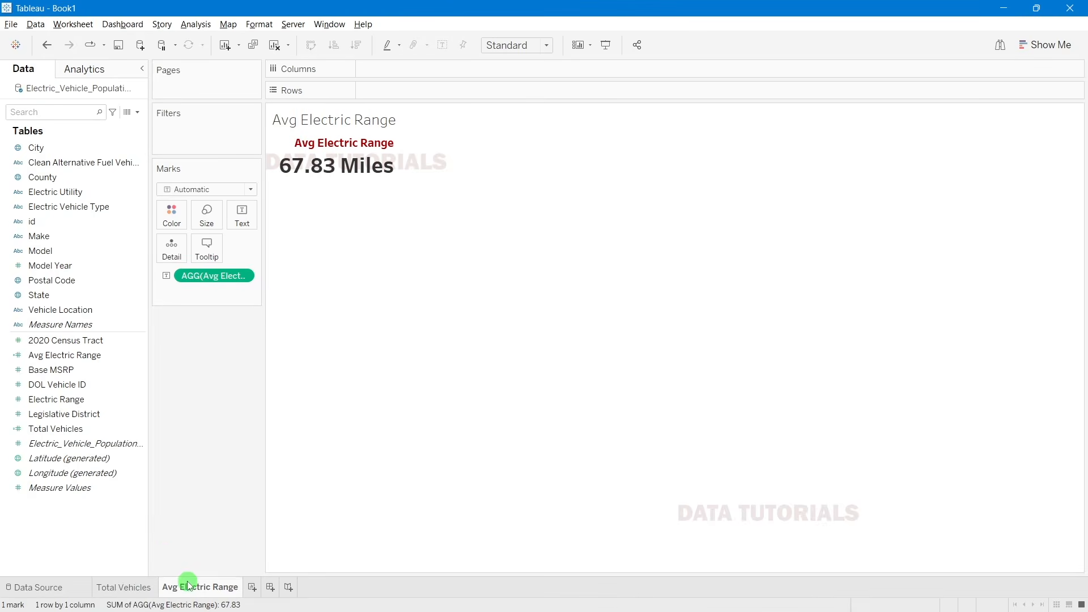
left_click(296, 169)
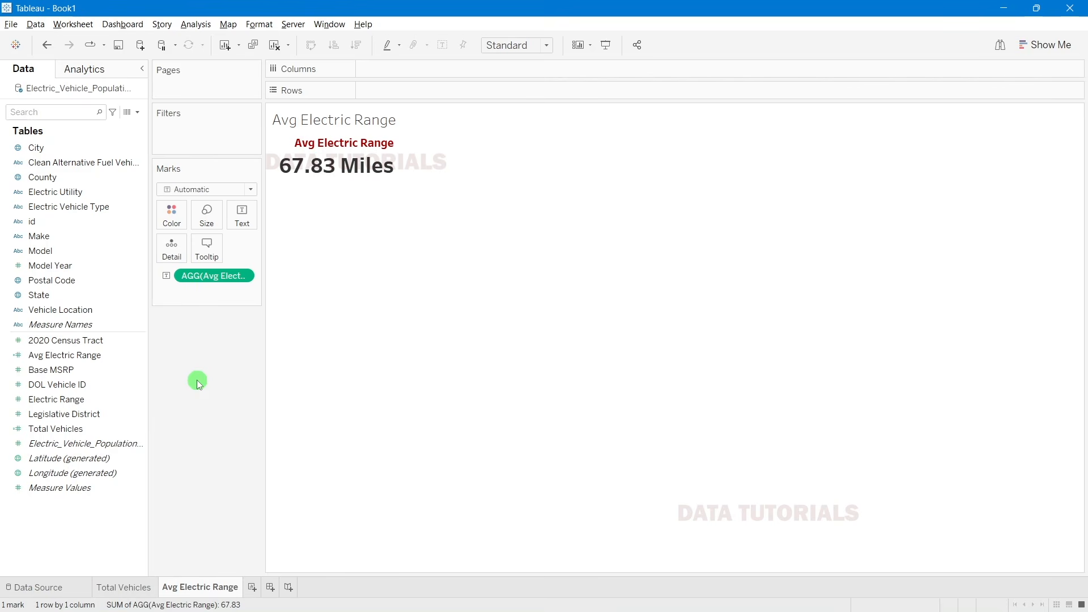
key("alt+Tab")
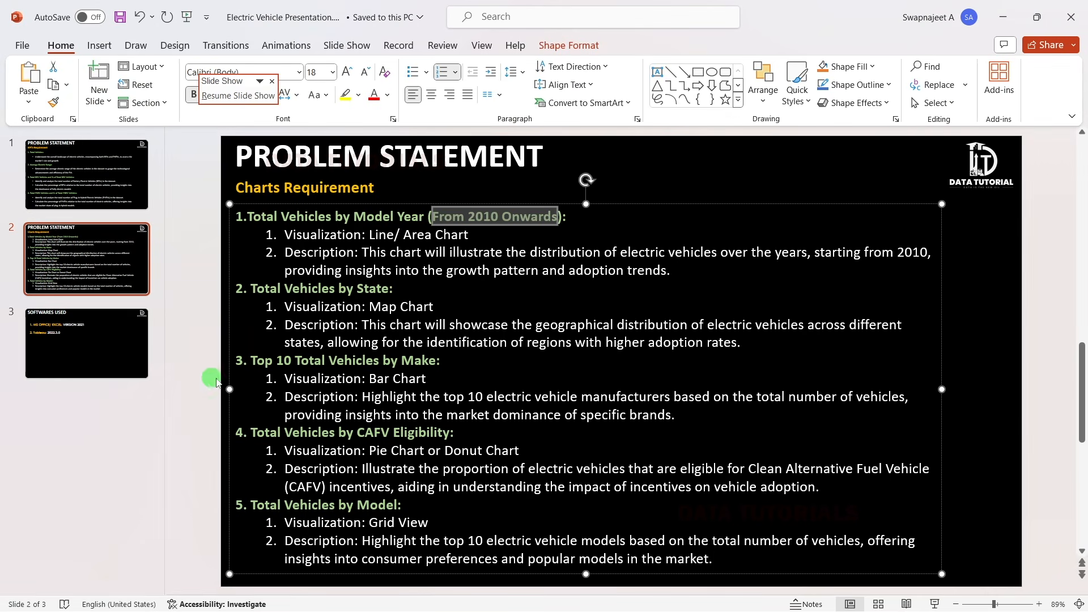
left_click(369, 306)
left_click(90, 191)
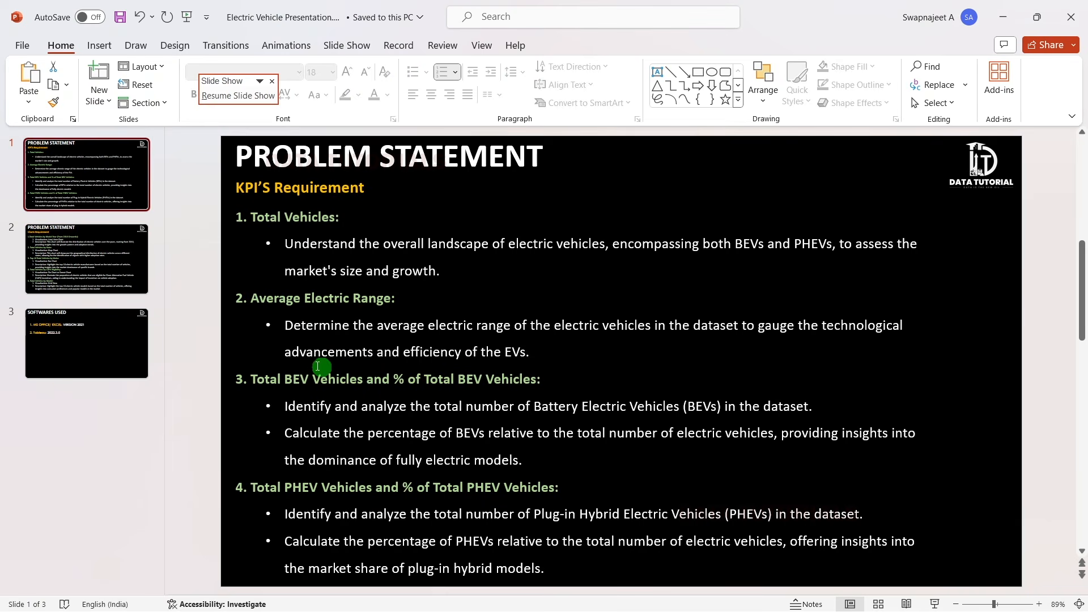
left_click_drag(256, 381, 552, 376)
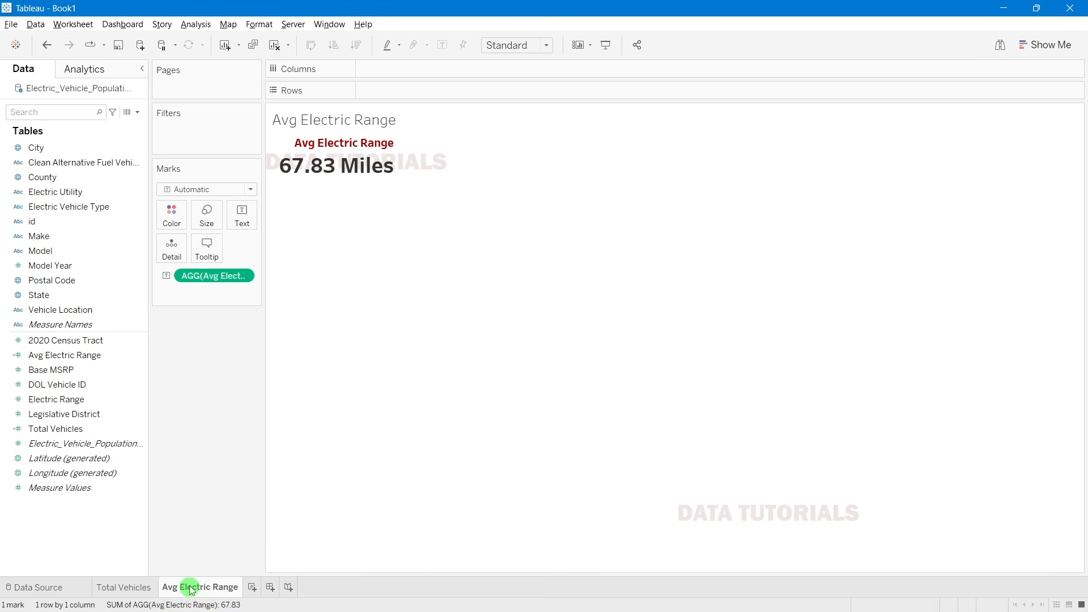
Step: In Tableau, duplicate the Avg Electric Range worksheet and rename the copy Total BEV Vehicles
right_click(192, 591)
left_click(233, 465)
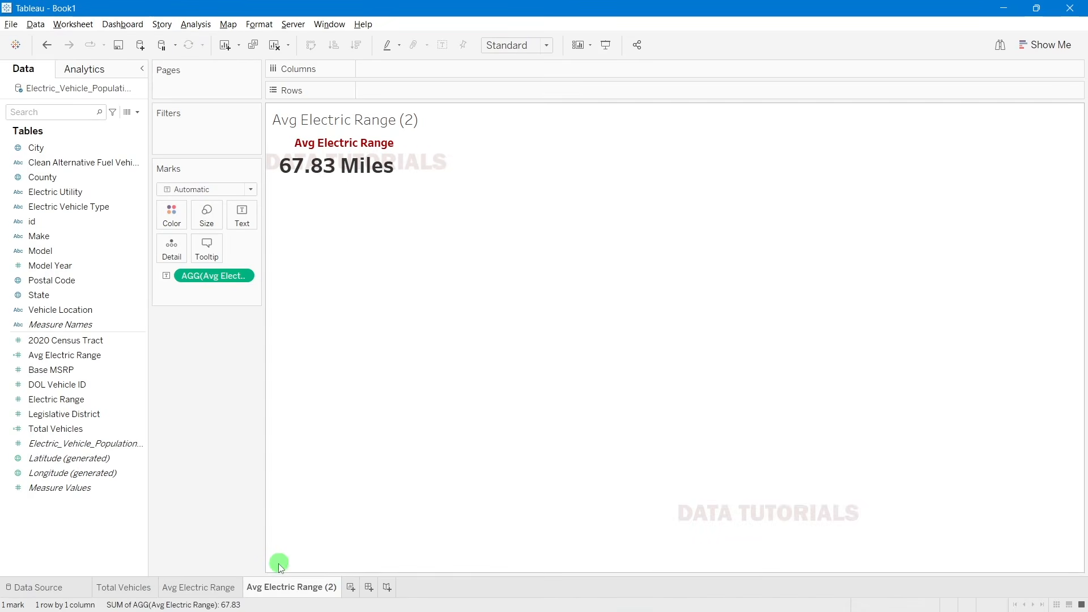
double_click(282, 588)
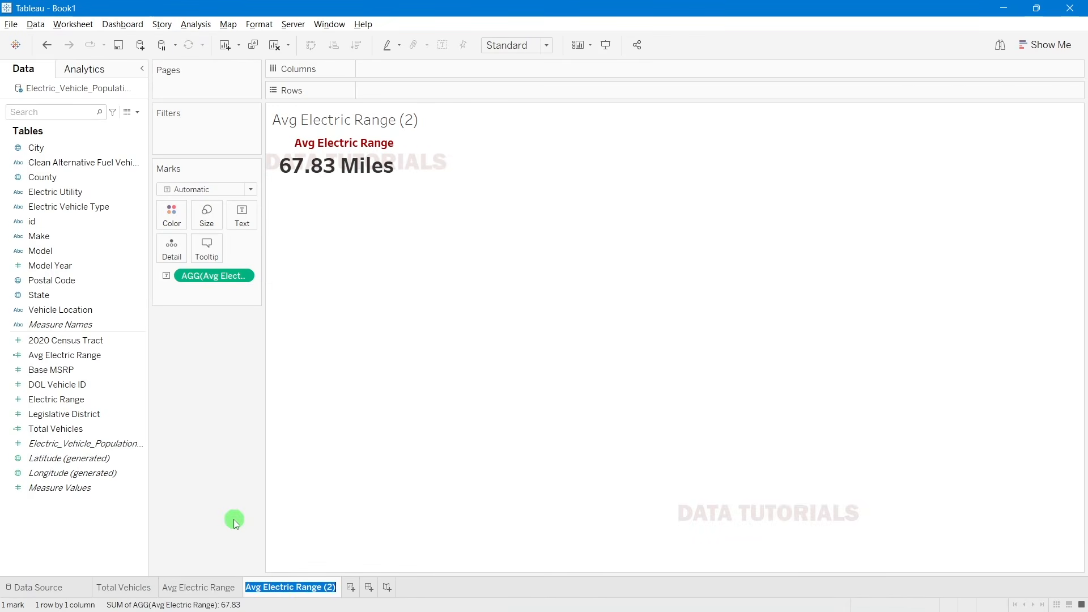
key("alt+Tab")
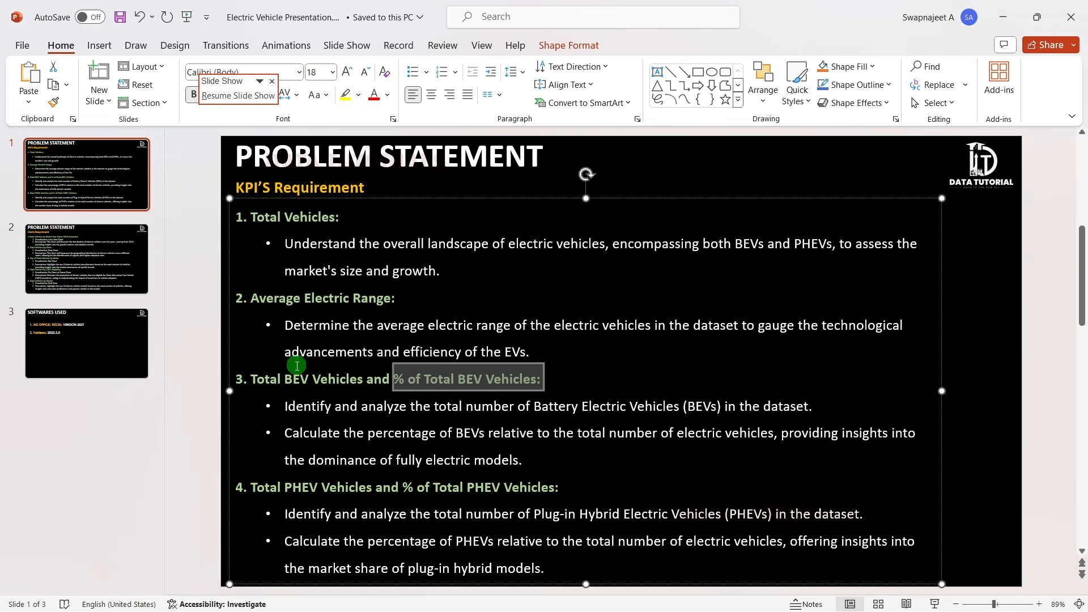
key("alt+Tab")
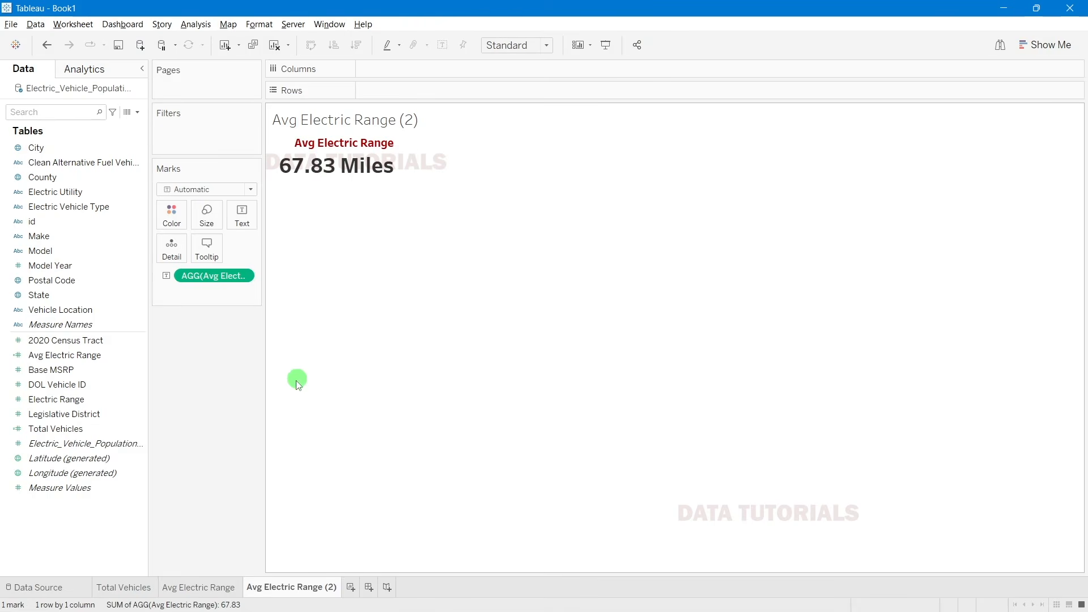
double_click(288, 587)
type("Tot")
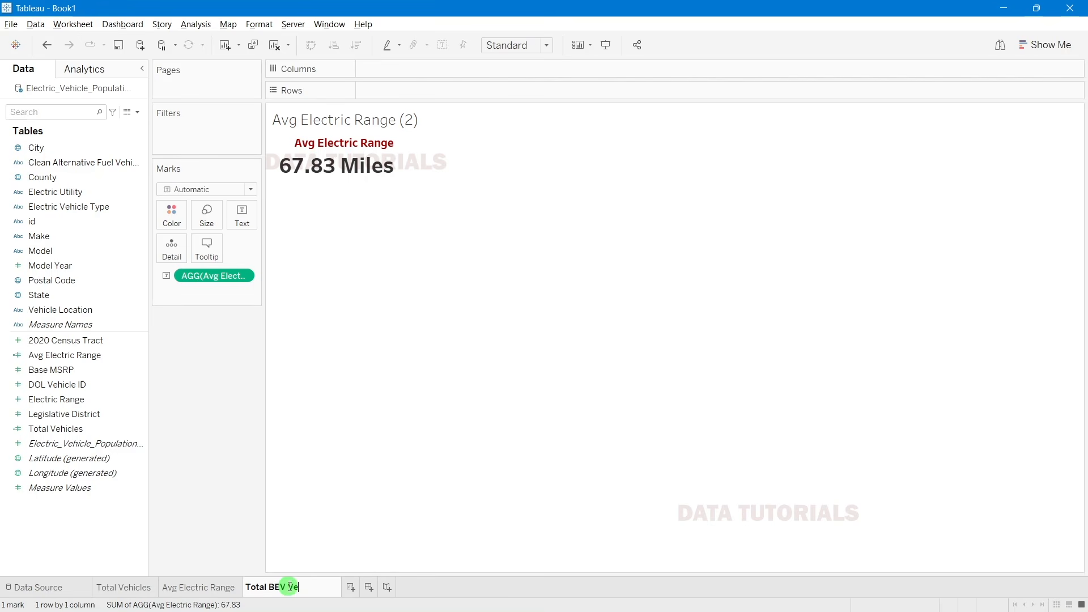
left_click(195, 408)
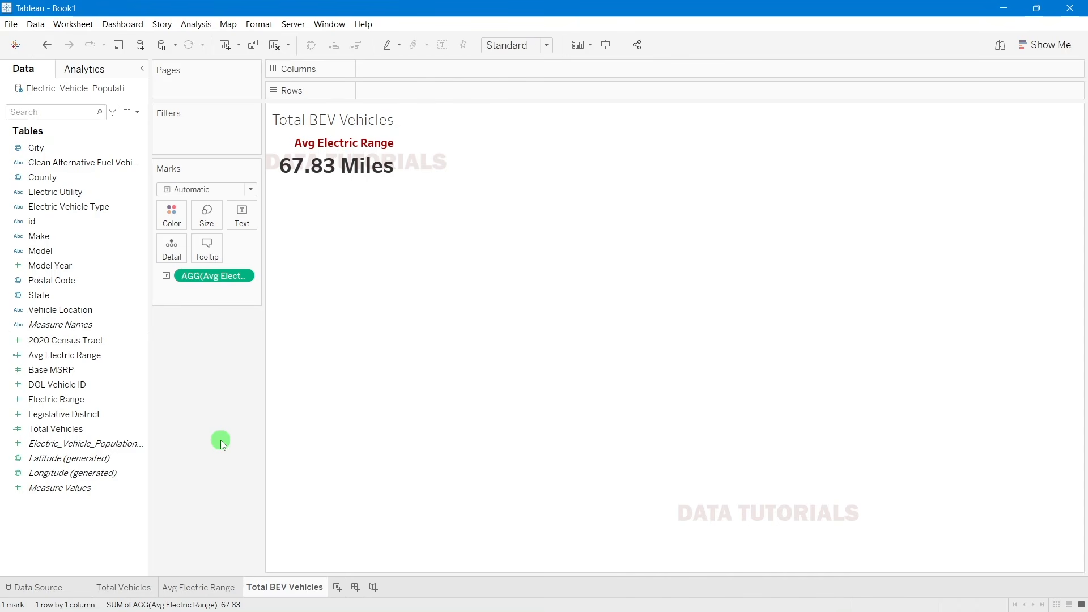
Step: Create a calculated field named Total BEV Vehicles and begin its formula with IF [Electric Vehicle Type]
left_click(138, 112)
left_click(128, 123)
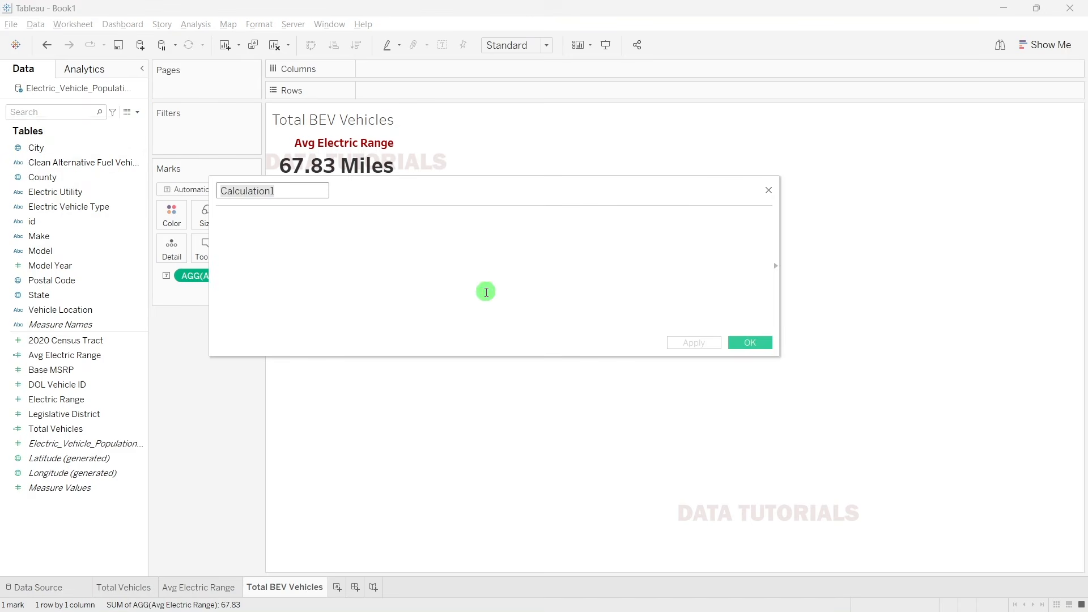
type("Total BEV Vehicles")
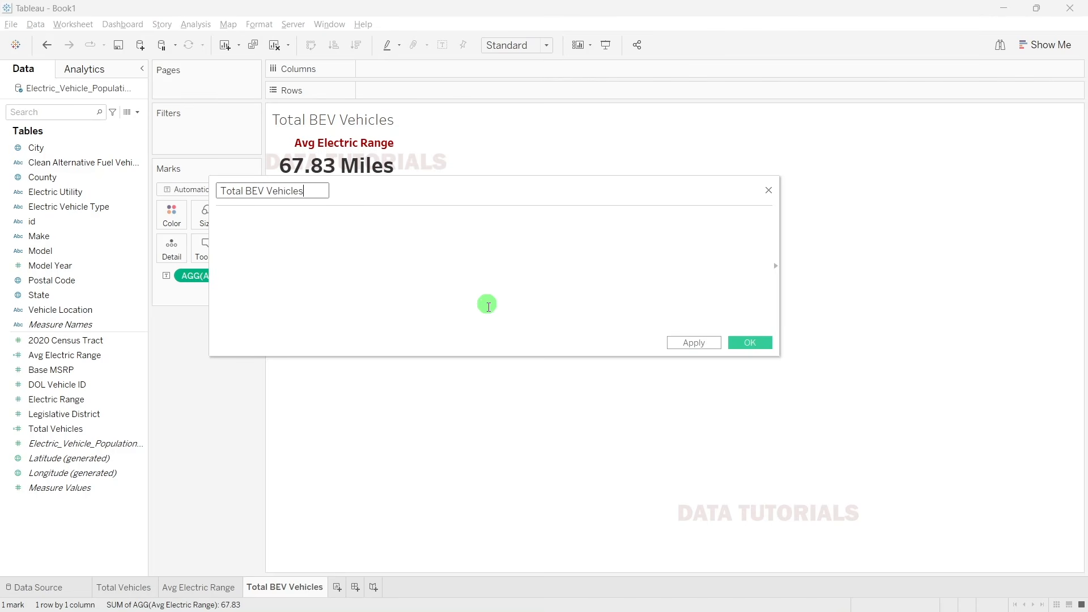
left_click(496, 309)
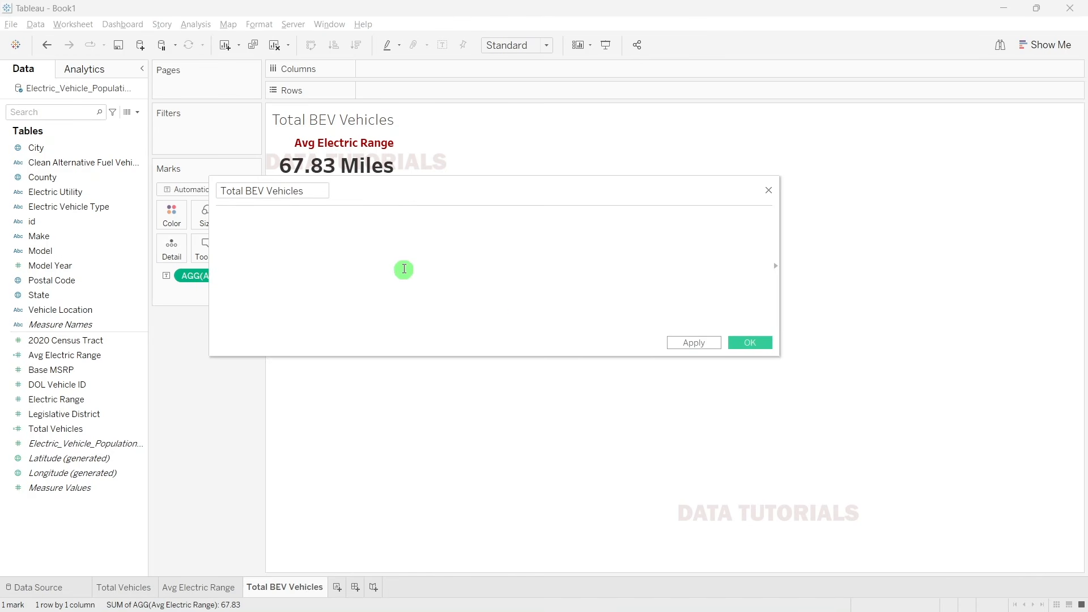
type("IF")
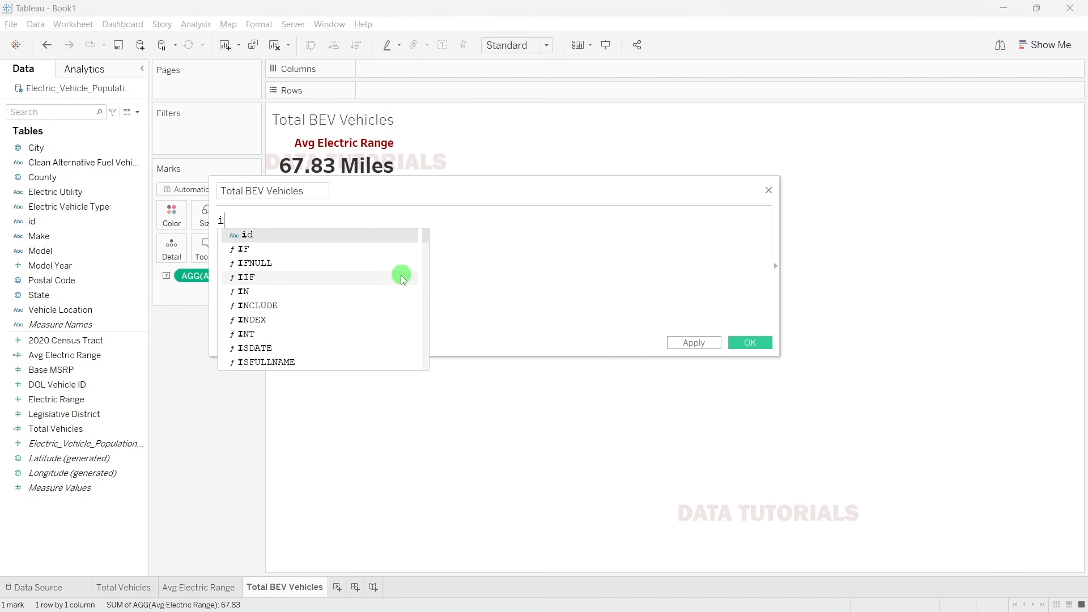
type(" ele")
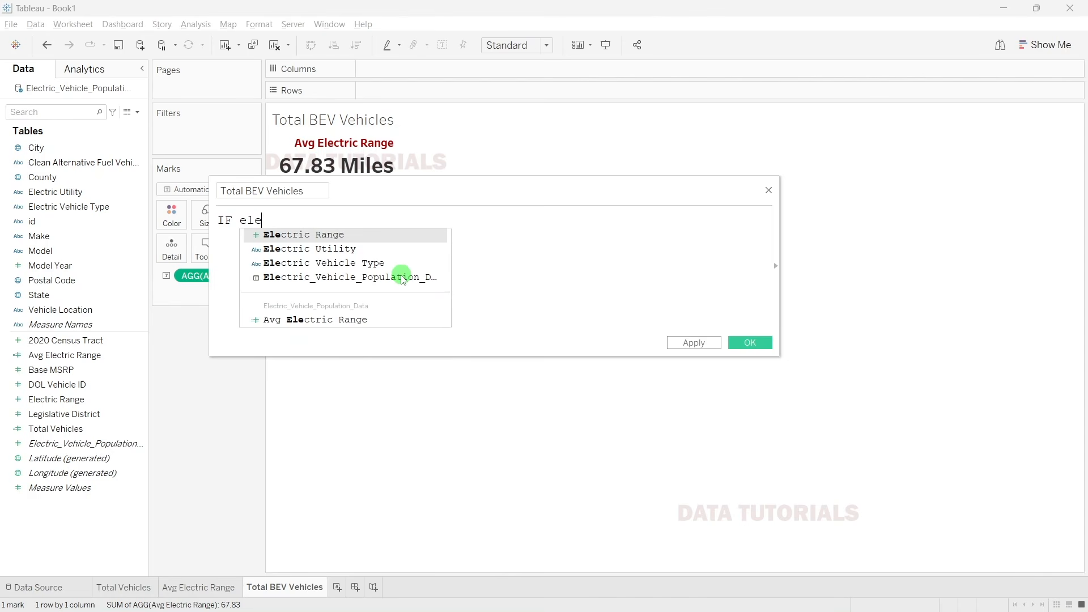
left_click(388, 267)
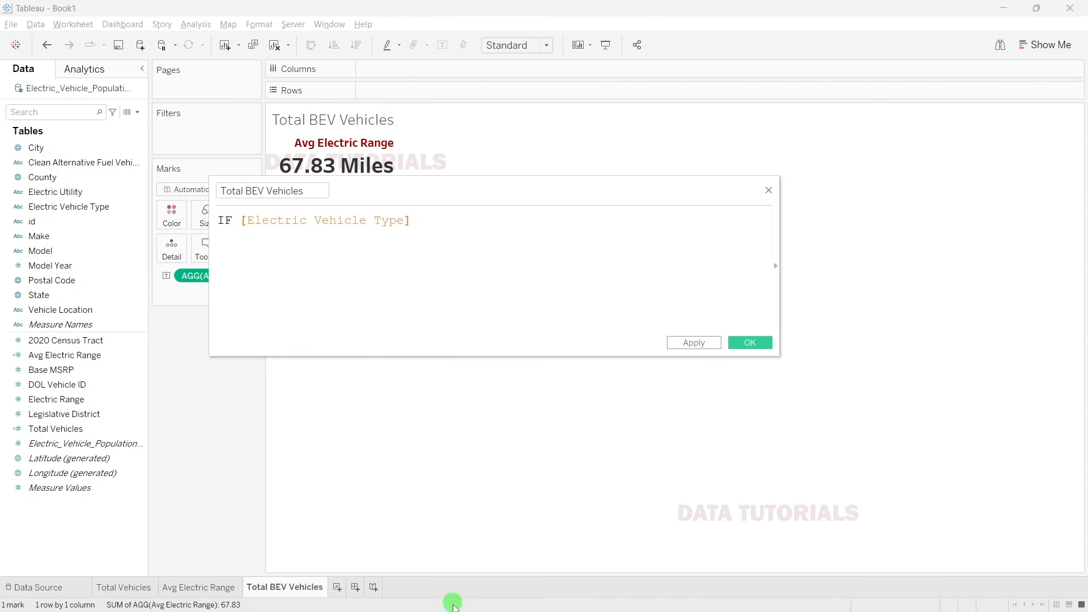
Step: Switch to the Excel data file and copy the text Battery Electric Vehicle (BEV) from the Electric Vehicle Type column
left_click(654, 596)
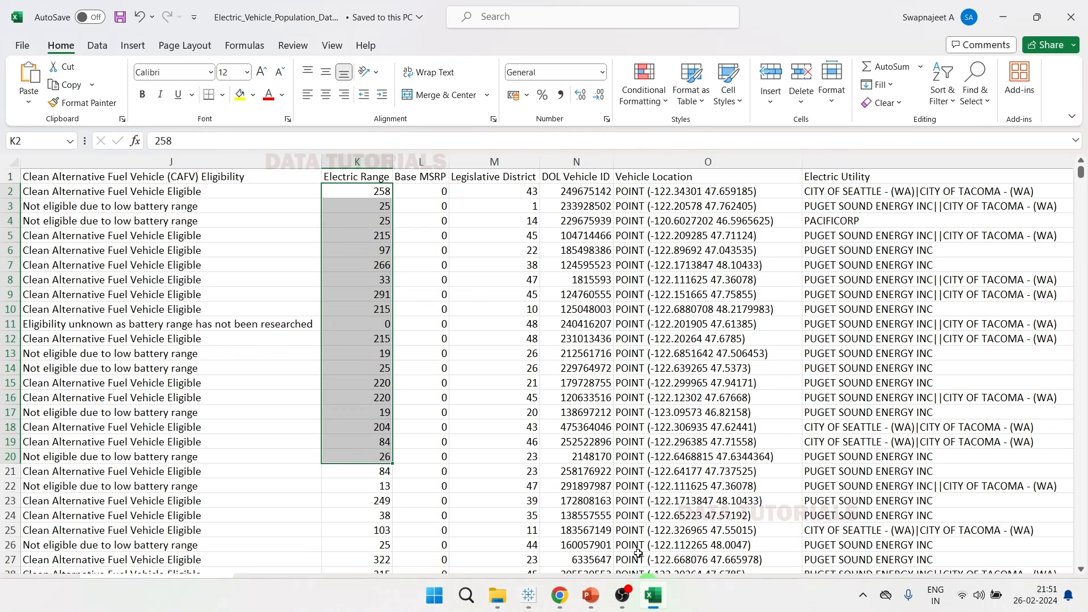
left_click(493, 337)
left_click_drag(937, 578, 771, 577)
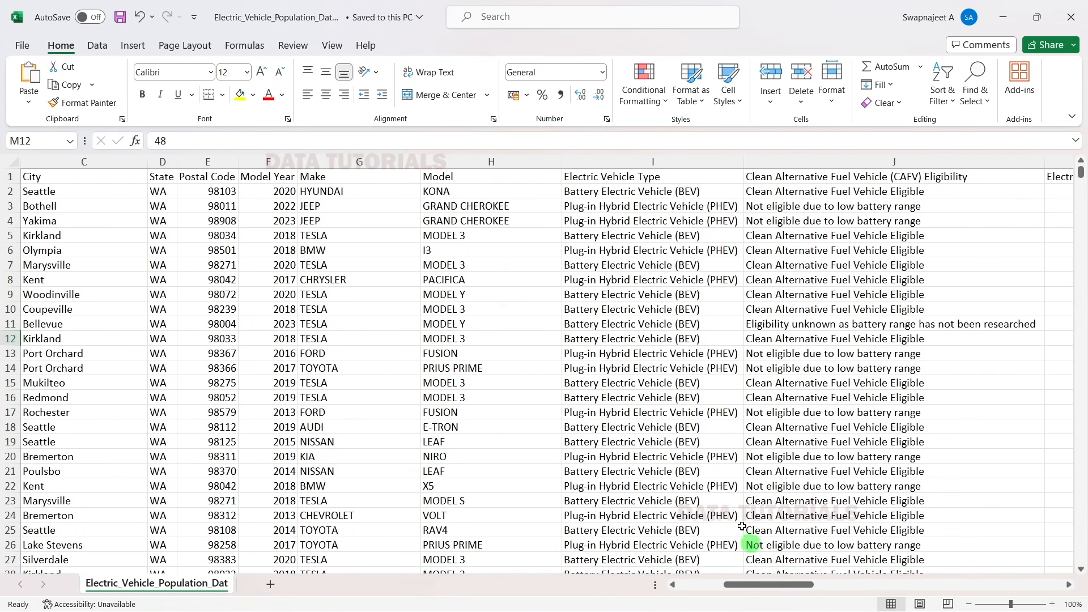
left_click(615, 220)
left_click(627, 193)
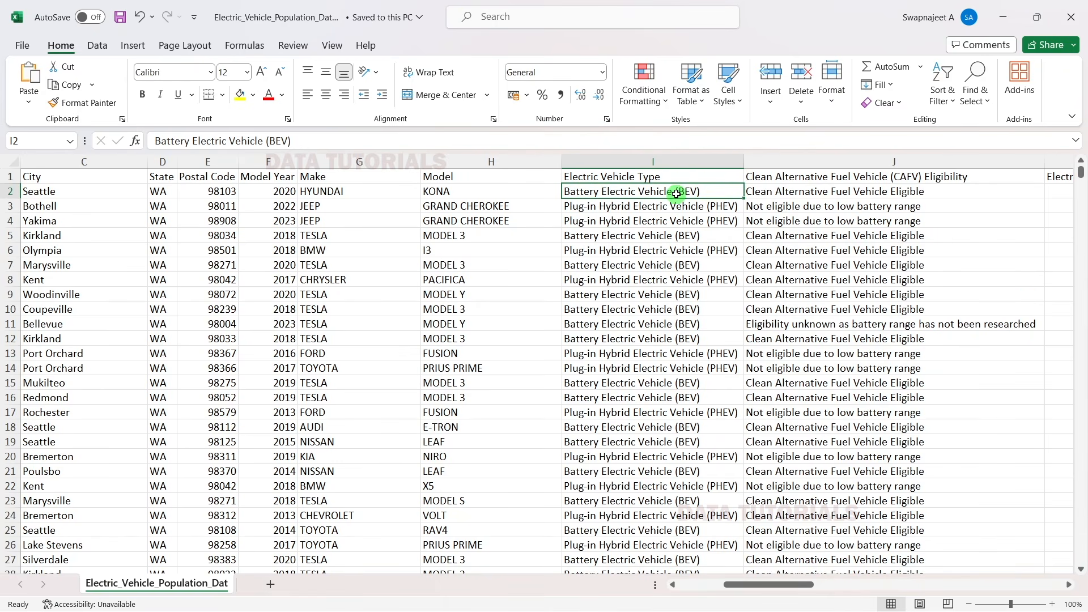
left_click(291, 141)
left_click_drag(291, 141, 141, 143)
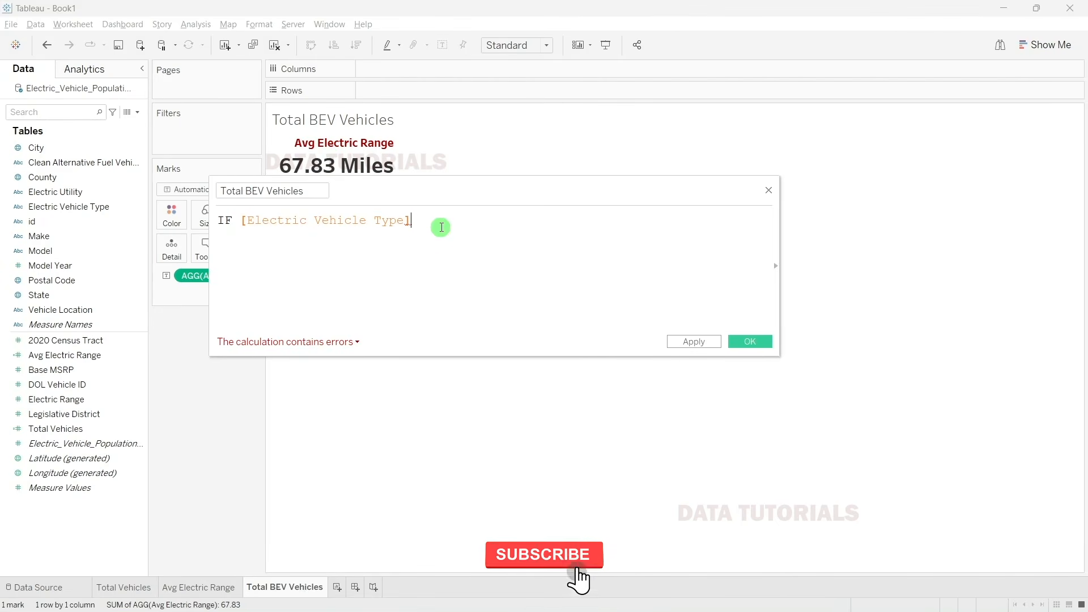
Step: Back in Tableau, extend the formula with = "Battery Electric Vehicle (BEV)" and put THEN [DOL Vehicle ID] on a second line
type("=")
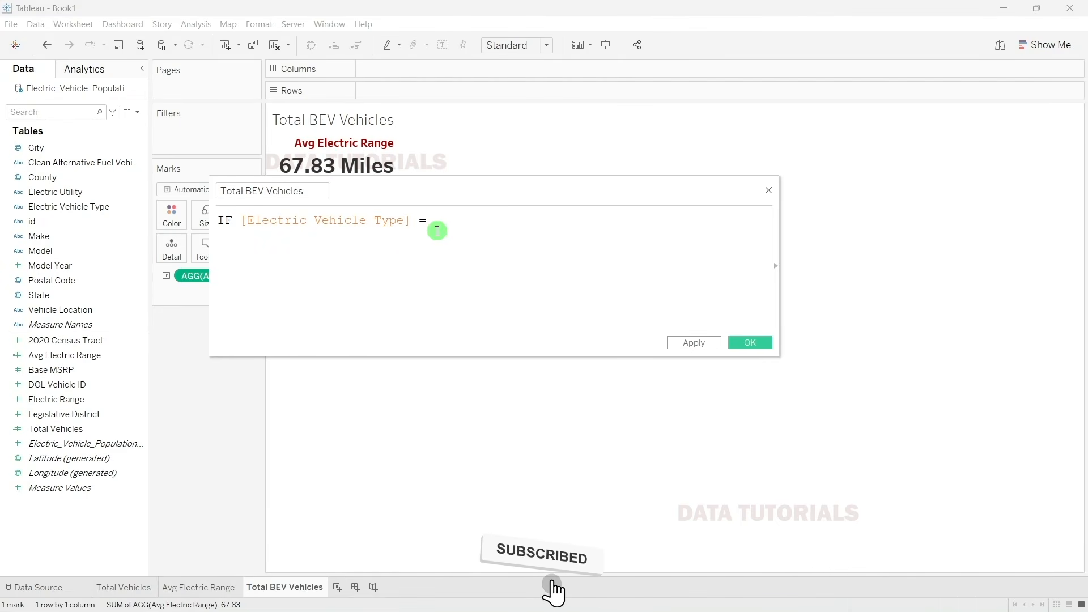
type(" \"Battery Electric Vehicle (BEV)\" ")
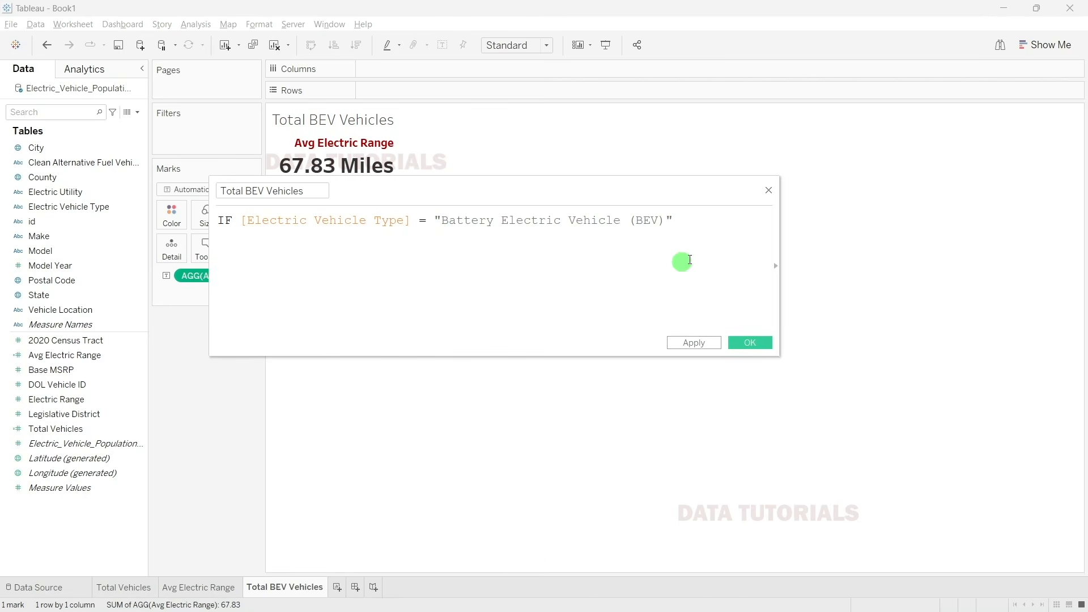
type("the")
key("Return")
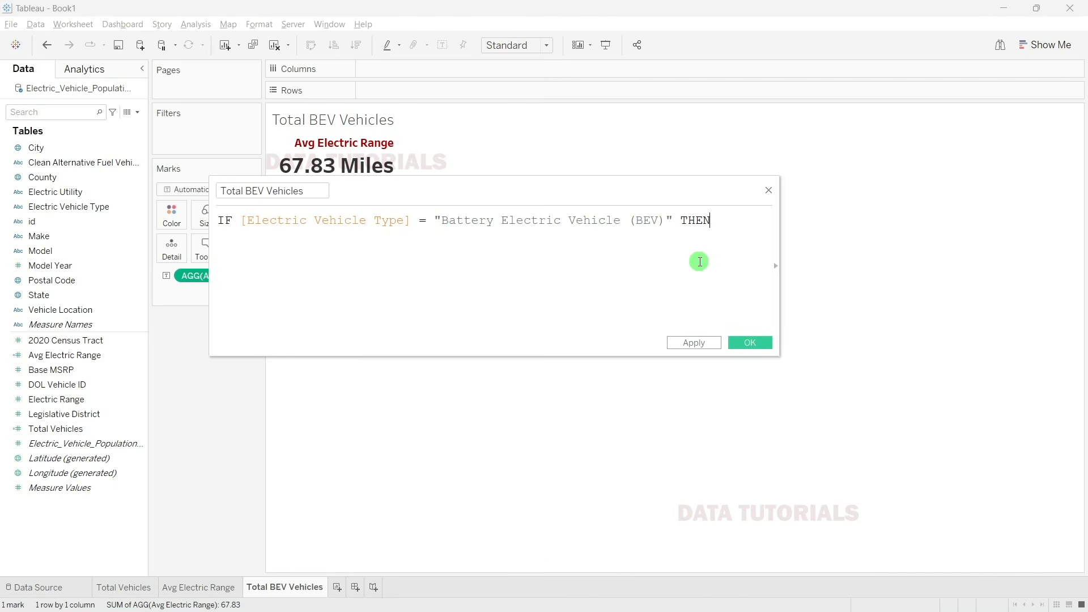
type("dol")
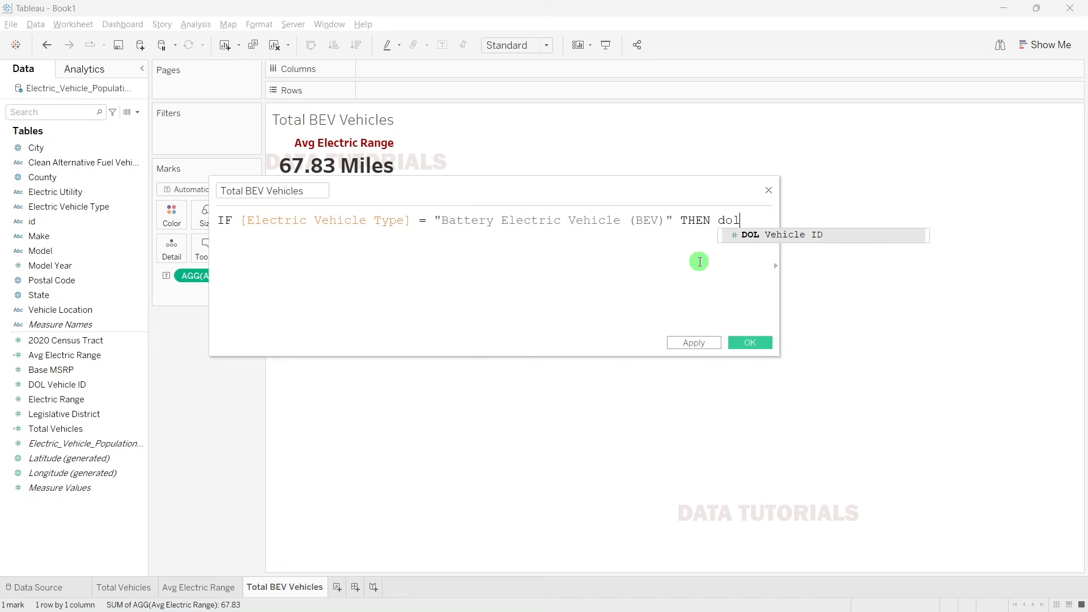
key("Return")
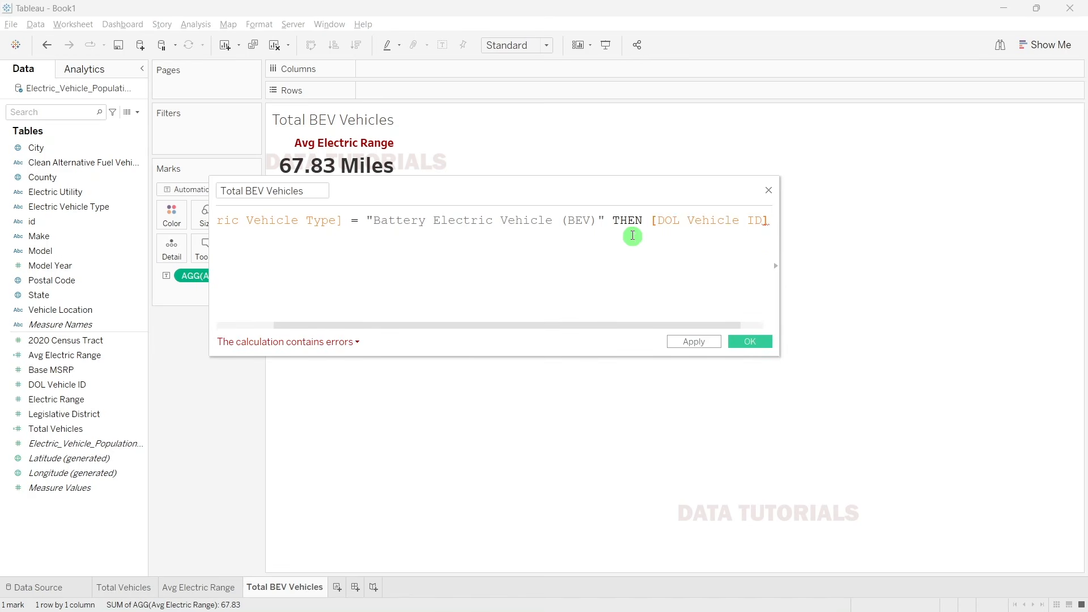
left_click(611, 224)
key("Return")
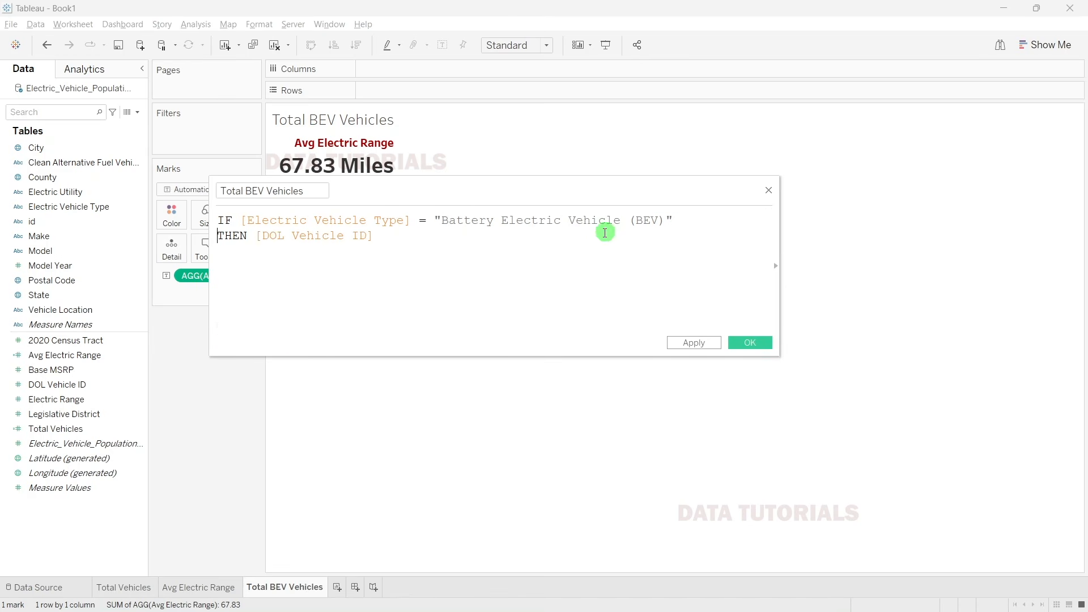
Step: Complete the IF statement in the Total BEV Vehicles formula with END on a third line
left_click(494, 234)
key("Return")
type("END")
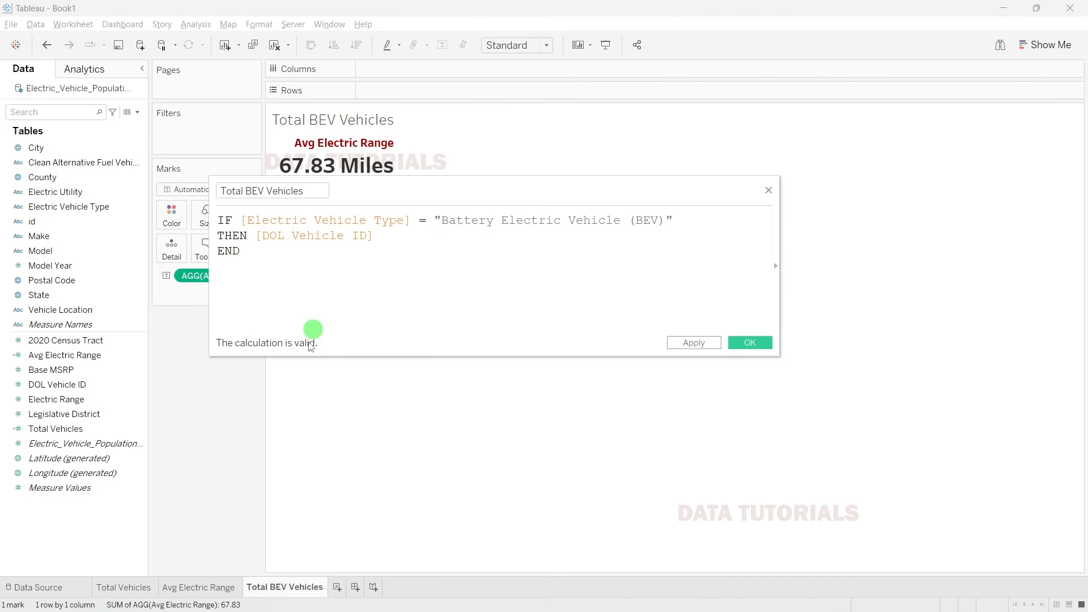
Step: Insert the COUNTD function on a new line above the IF statement
left_click(220, 221)
key("Return")
left_click(221, 221)
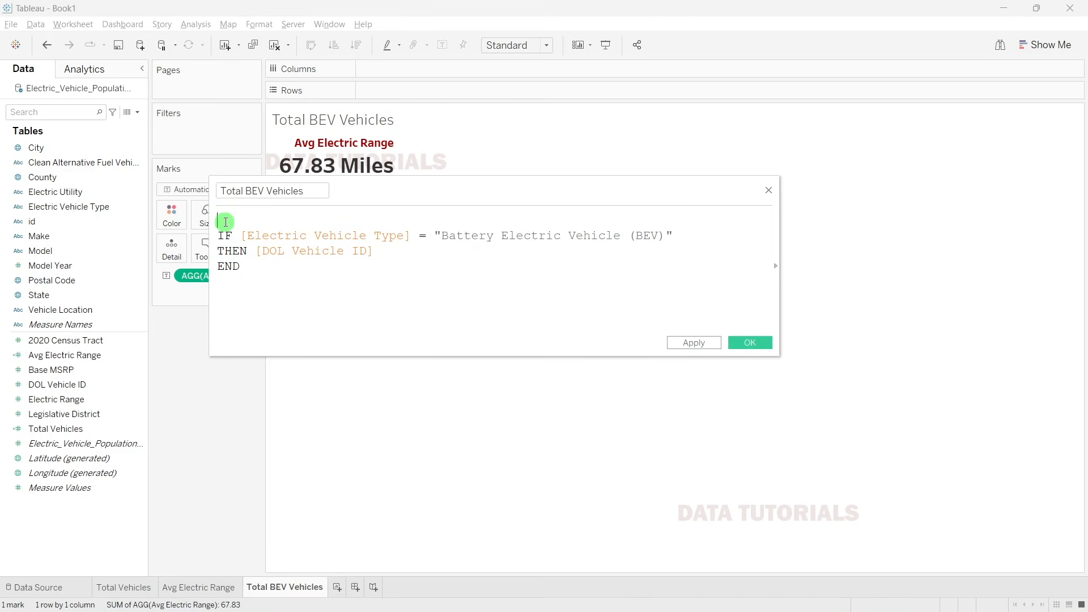
type("COun")
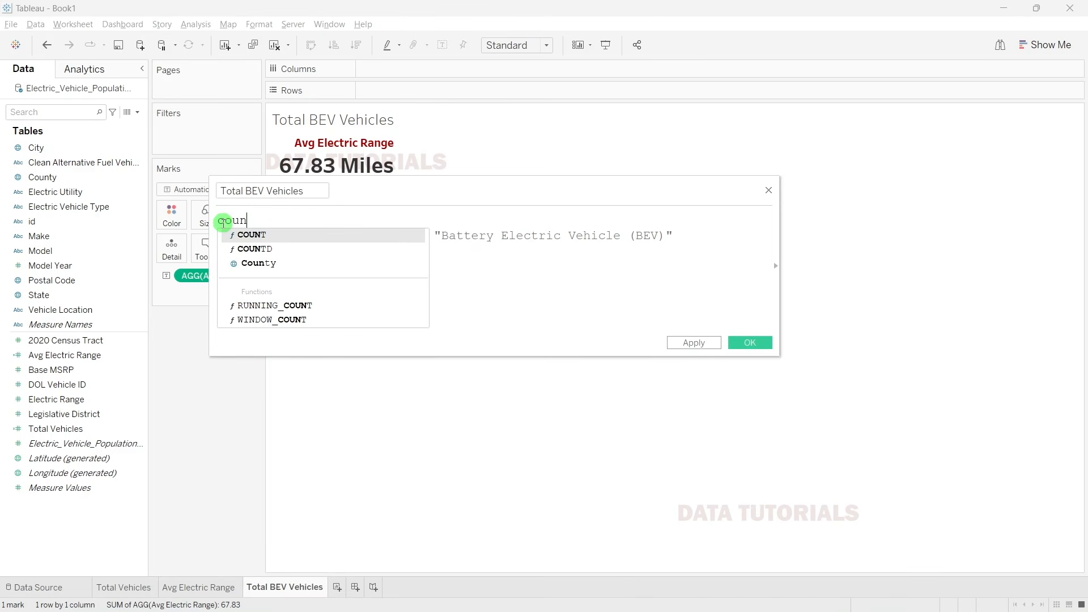
key("Down")
key("Return")
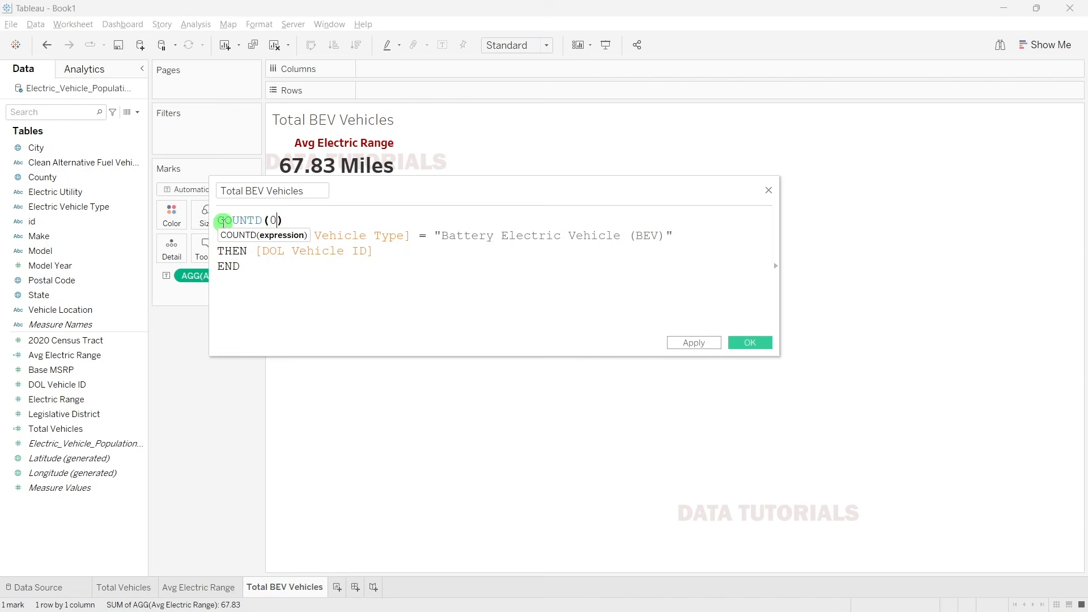
key("BackSpace")
key("BackSpace")
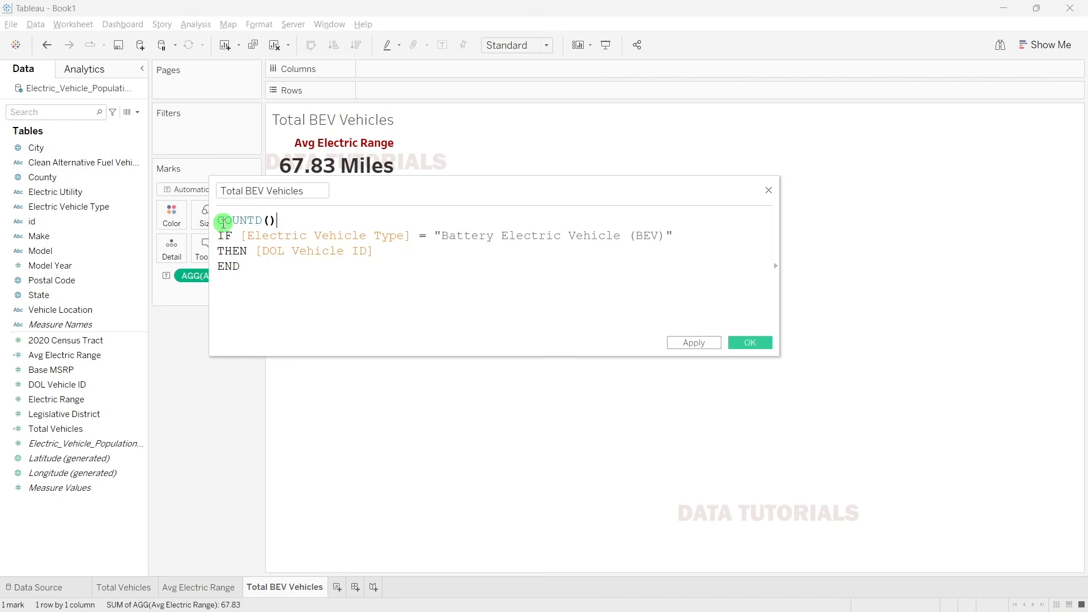
Step: Enclose the IF statement in COUNTD by placing the closing parenthesis on a new line below END
left_click(258, 268)
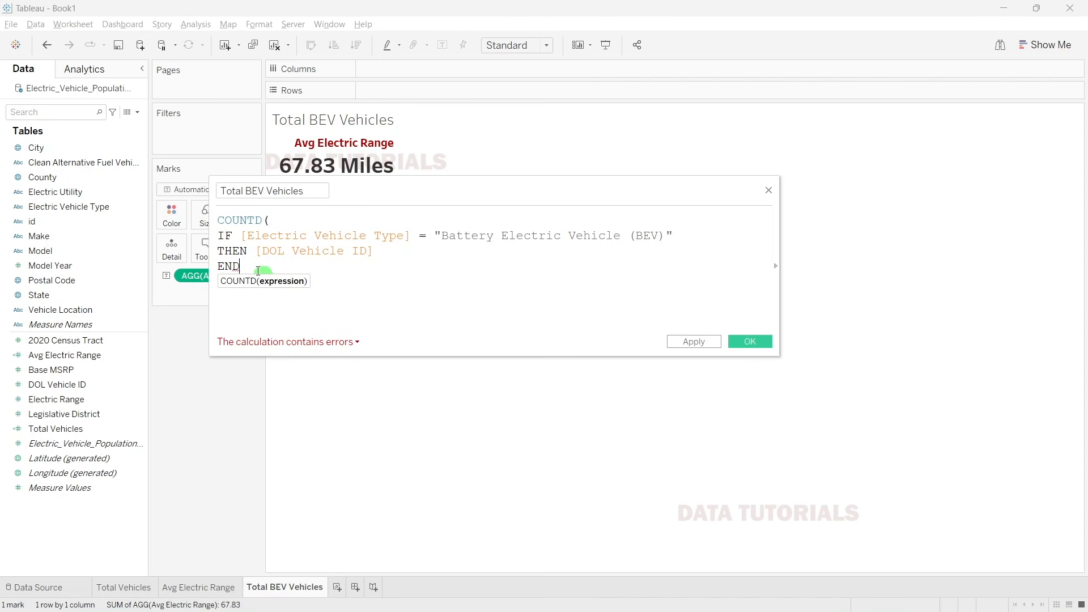
left_click_drag(219, 237, 247, 268)
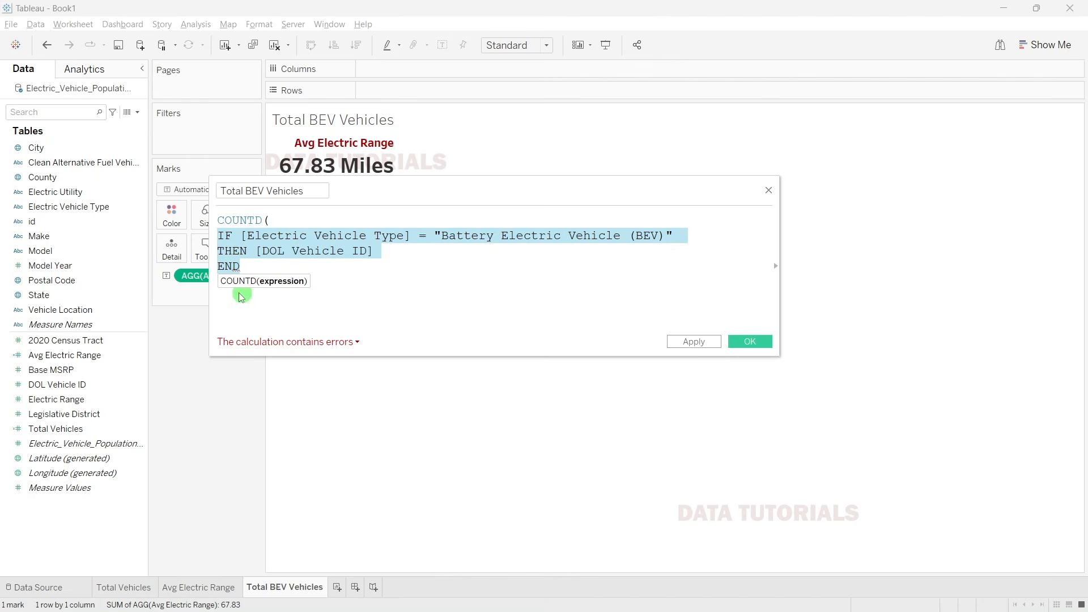
left_click(235, 293)
key("Return")
type(")")
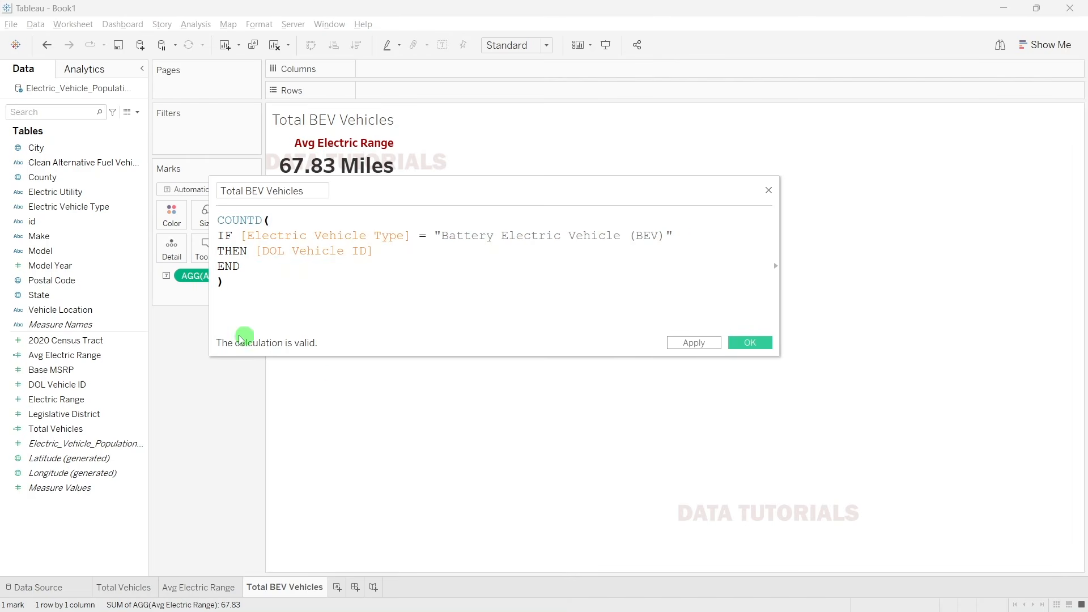
Step: Review the formula's COUNTD wrapper, the Electric Vehicle Type condition and the [DOL Vehicle ID] result
left_click_drag(219, 235, 241, 266)
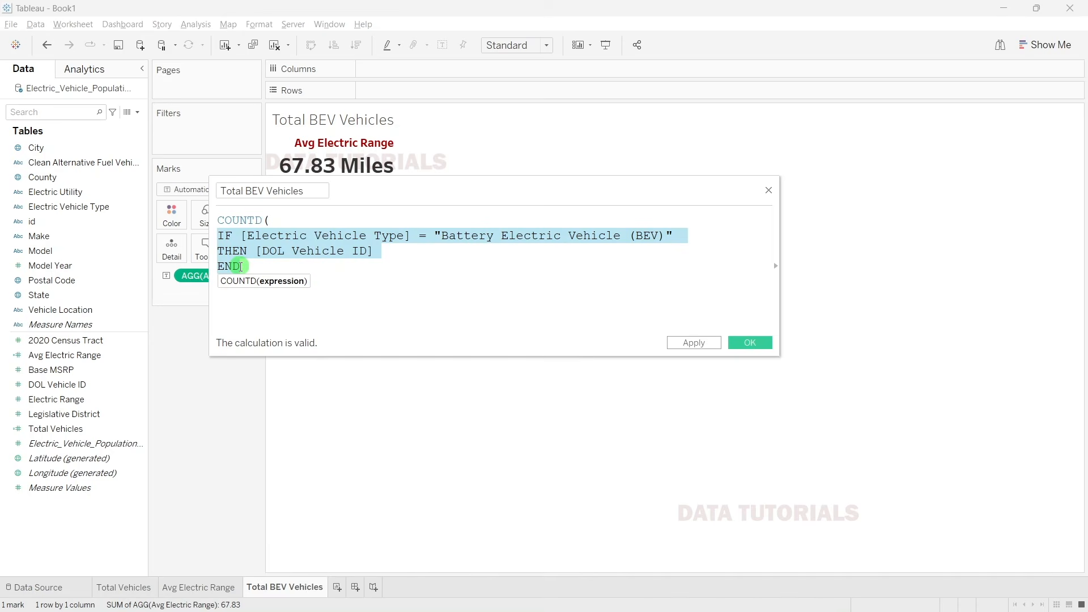
left_click_drag(224, 221, 382, 252)
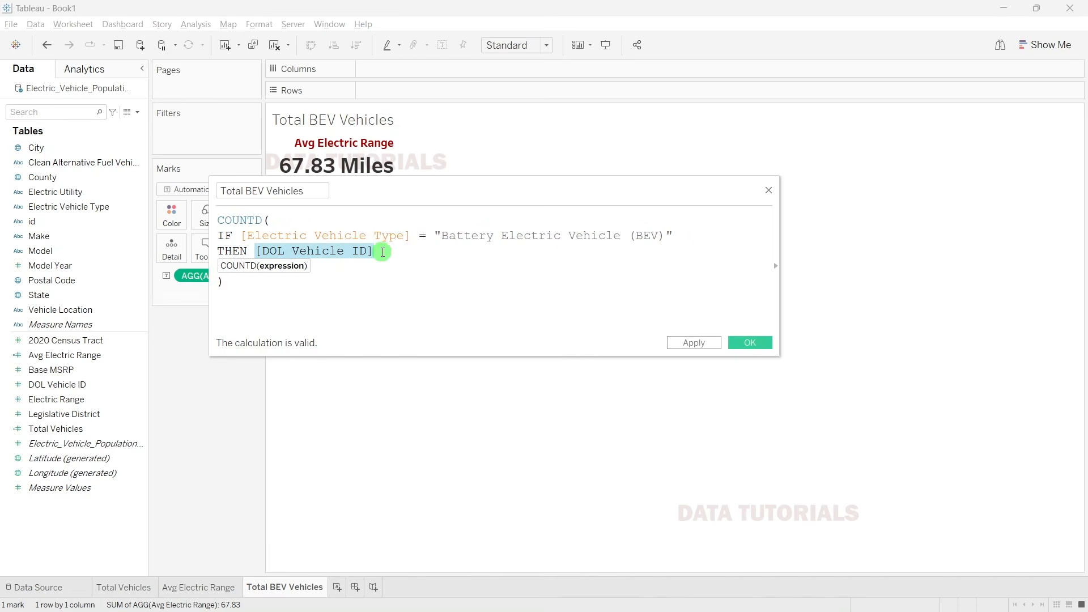
left_click(324, 265)
type("END")
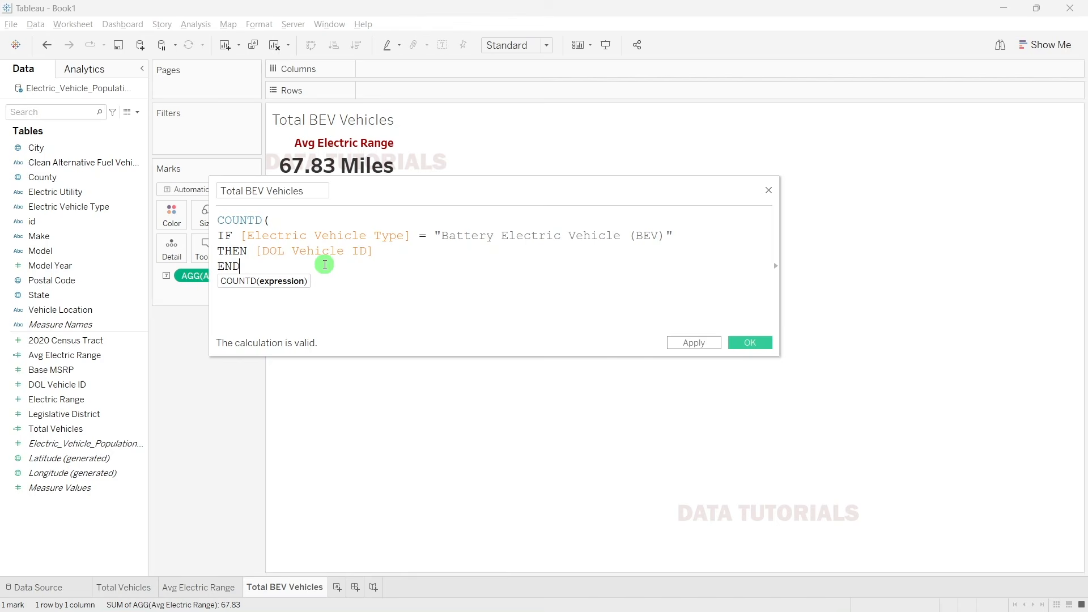
key("Return")
type(")")
left_click_drag(242, 236, 688, 236)
left_click(571, 304)
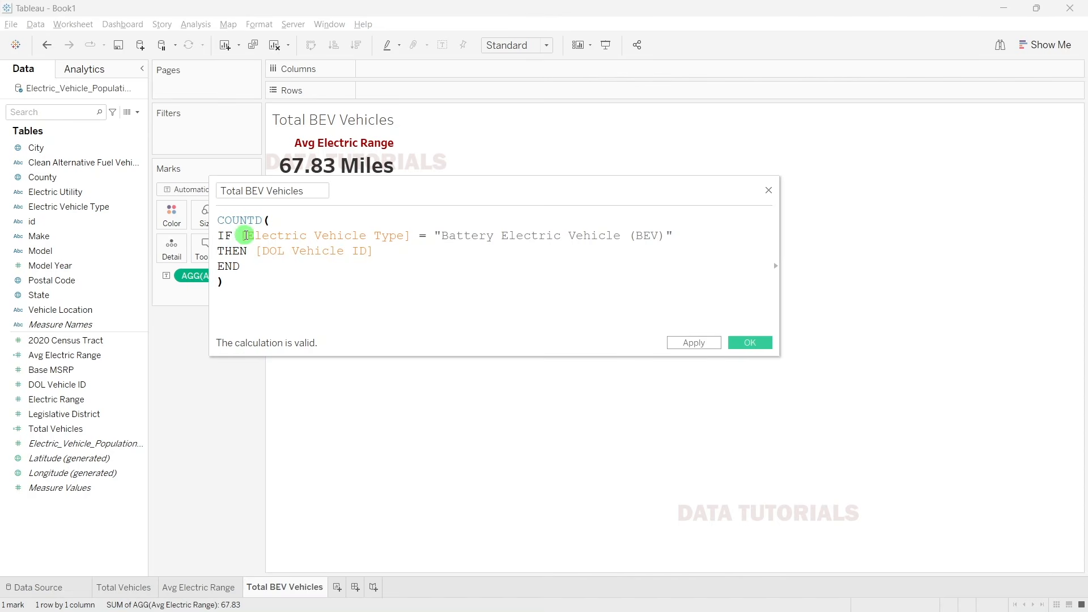
left_click_drag(247, 236, 670, 238)
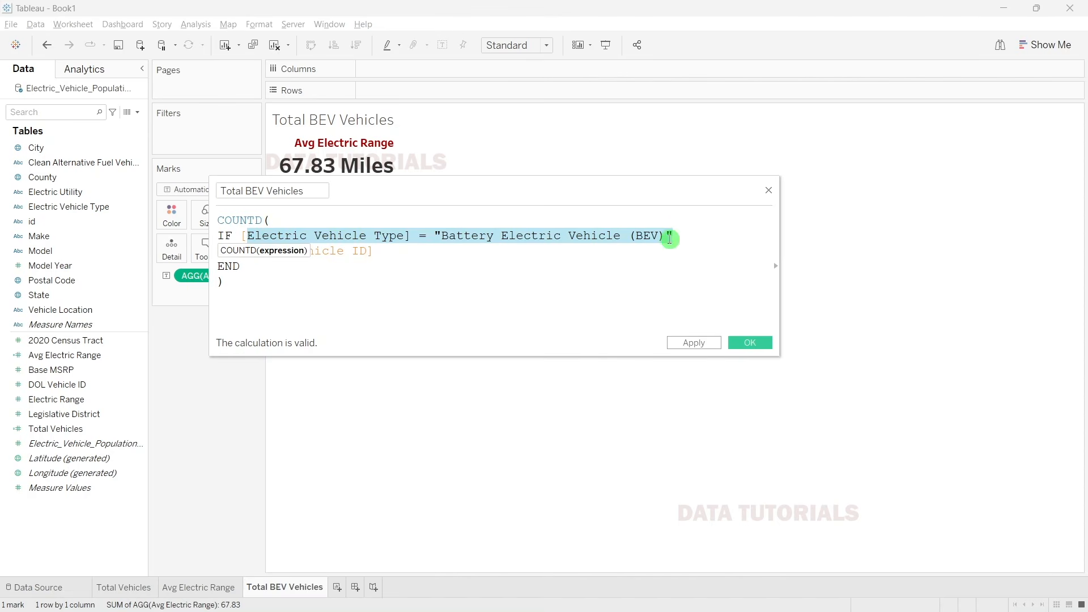
left_click(238, 295)
left_click_drag(255, 253, 384, 250)
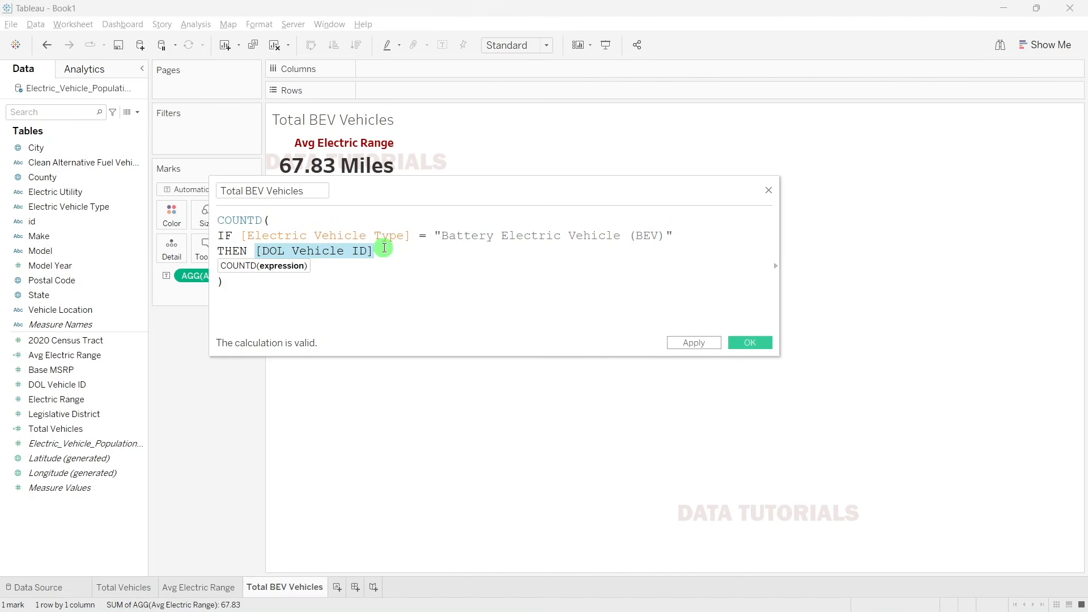
left_click(231, 221)
left_click(316, 284)
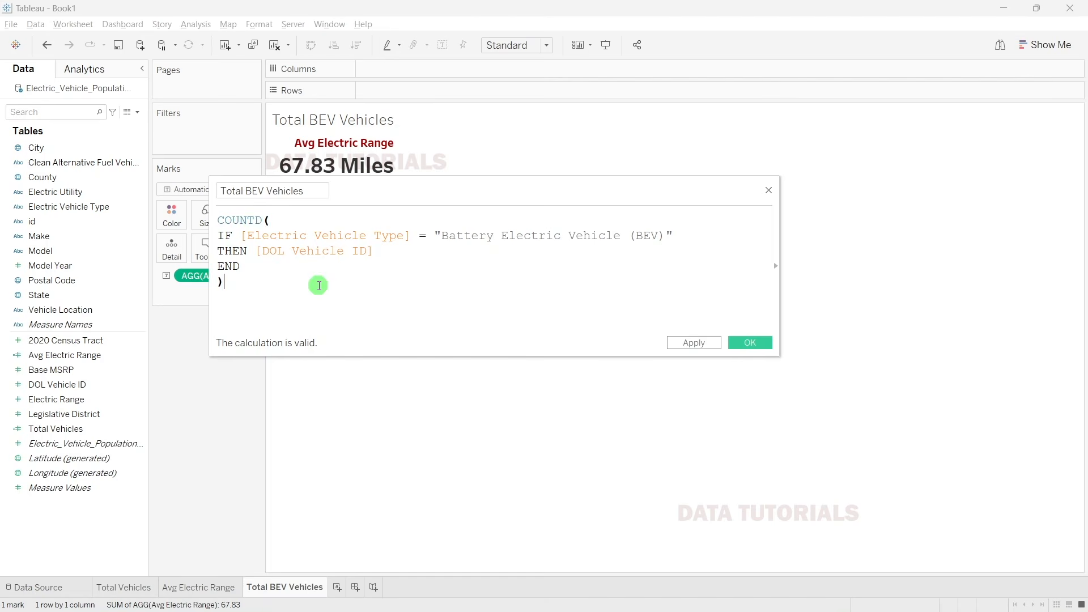
Step: Save the calculated field and replace Avg Electric Range with Total BEV Vehicles as the worksheet's displayed measure
left_click(751, 343)
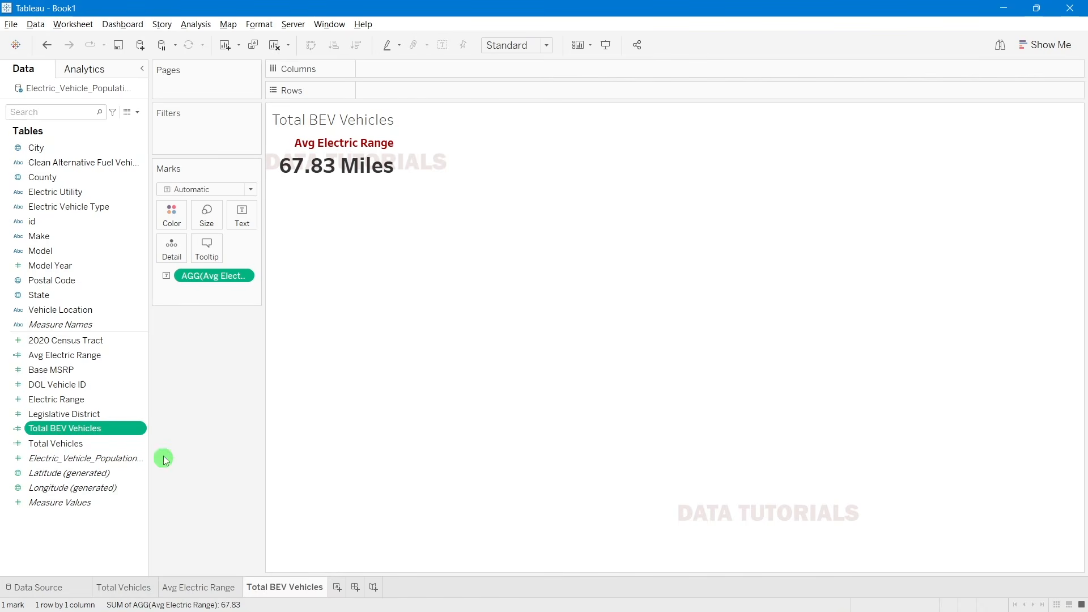
left_click_drag(81, 434, 202, 280)
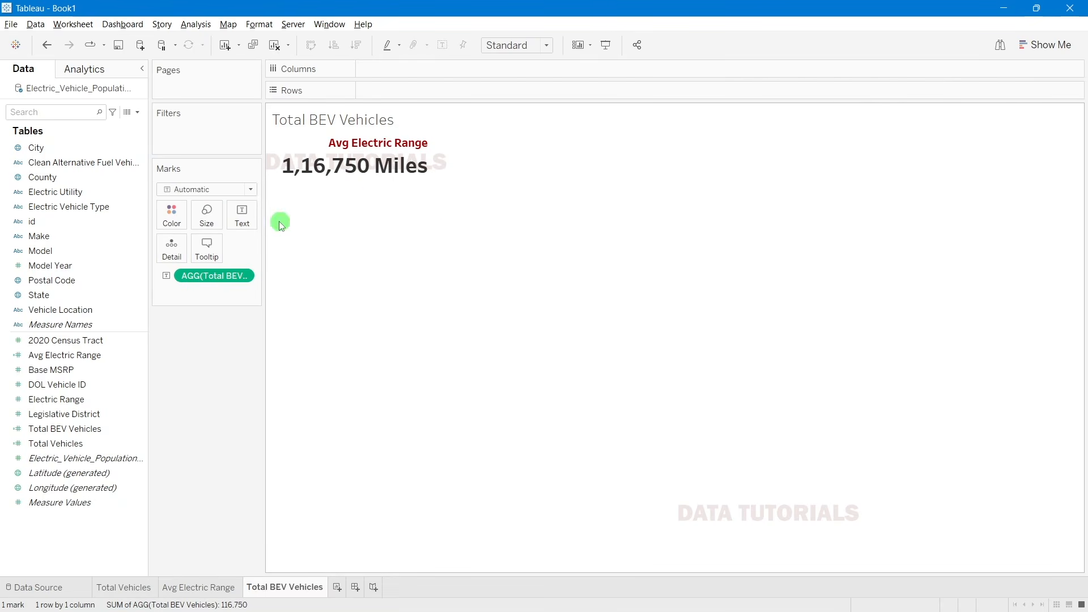
Step: Change the heading line of the text label to Total BEV Vehicles
left_click(242, 215)
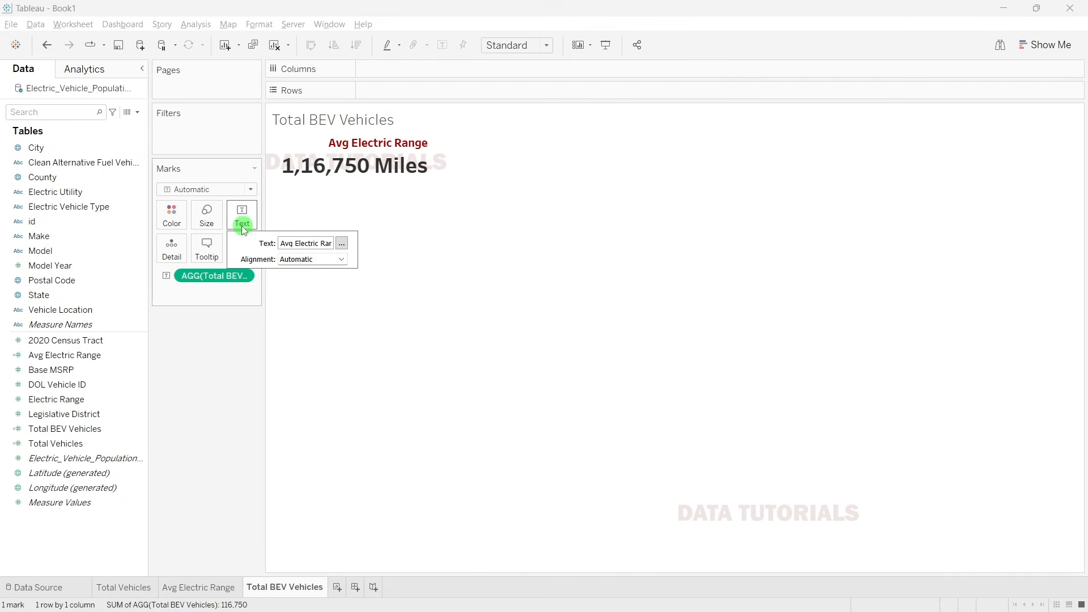
left_click(342, 243)
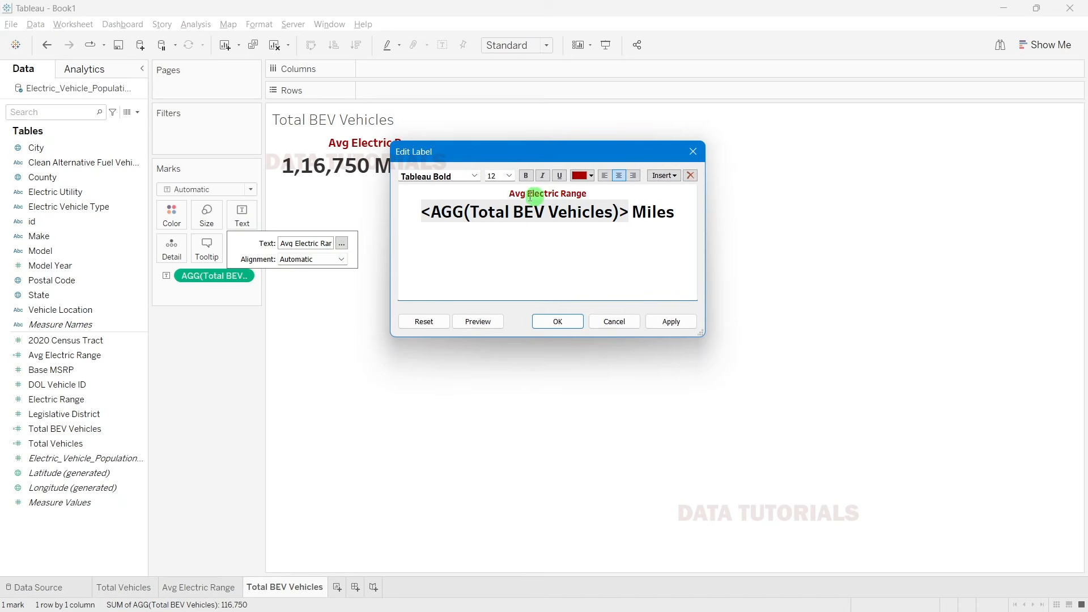
type("T")
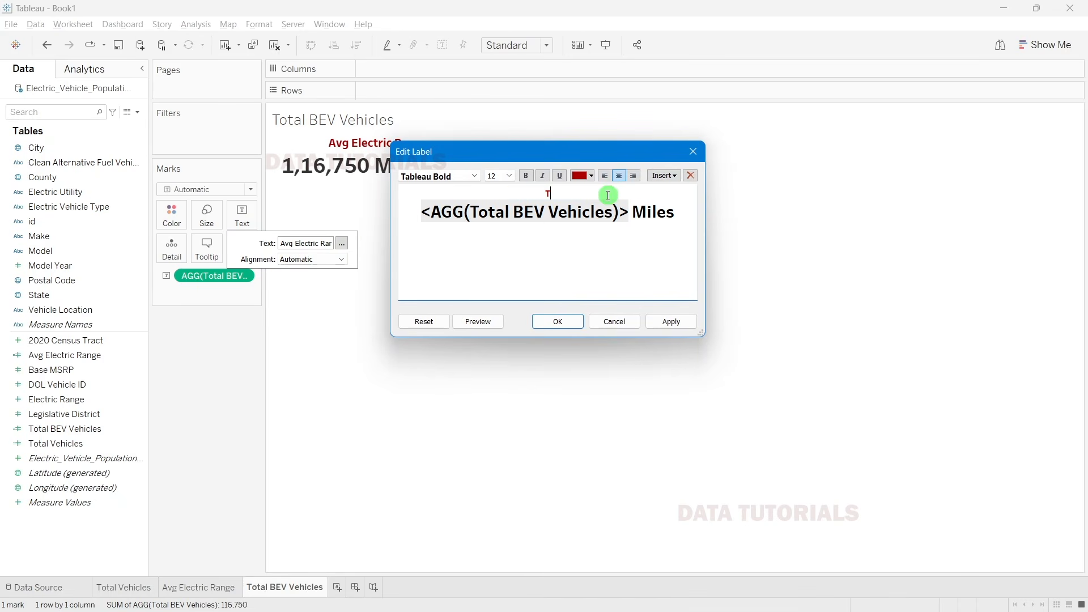
type("otla")
key("BackSpace")
key("BackSpace")
type("la")
key("BackSpace")
type("BEV Vehicles")
left_click(671, 321)
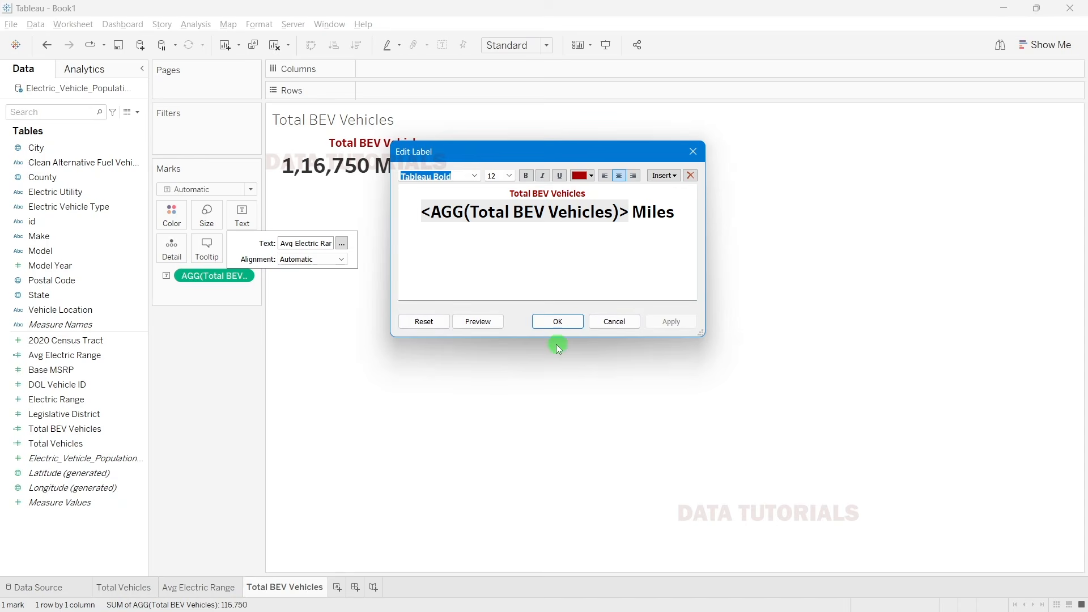
left_click(558, 322)
Step: Switch to the finished Electric Vehicle Population Data Analysis workbook, examine its Total BEV Vehicles KPI, and return to Book1
key("alt+Tab")
key("alt+Tab")
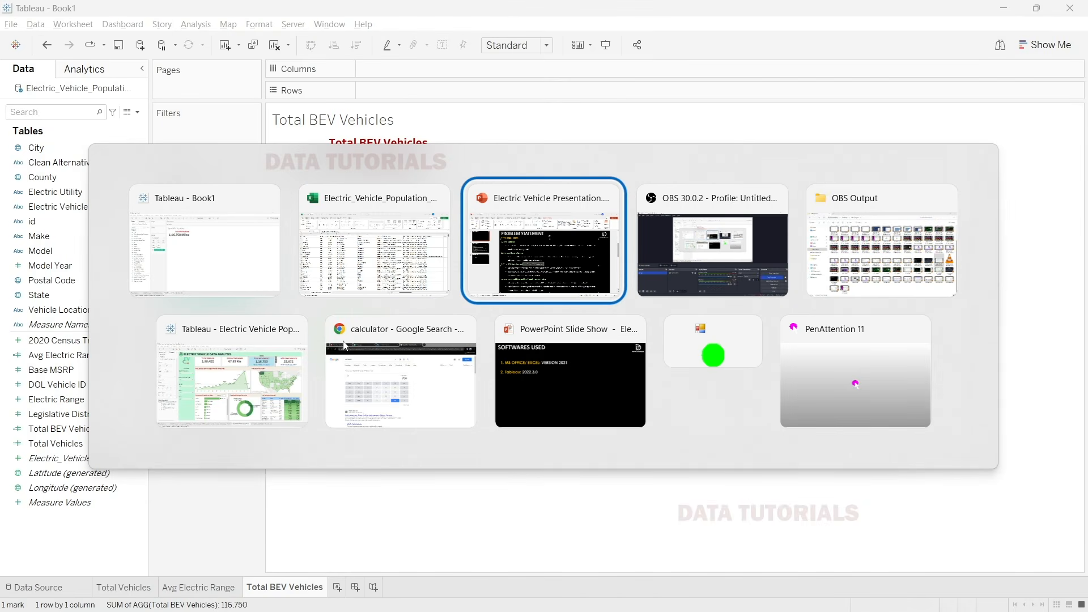
left_click(308, 348)
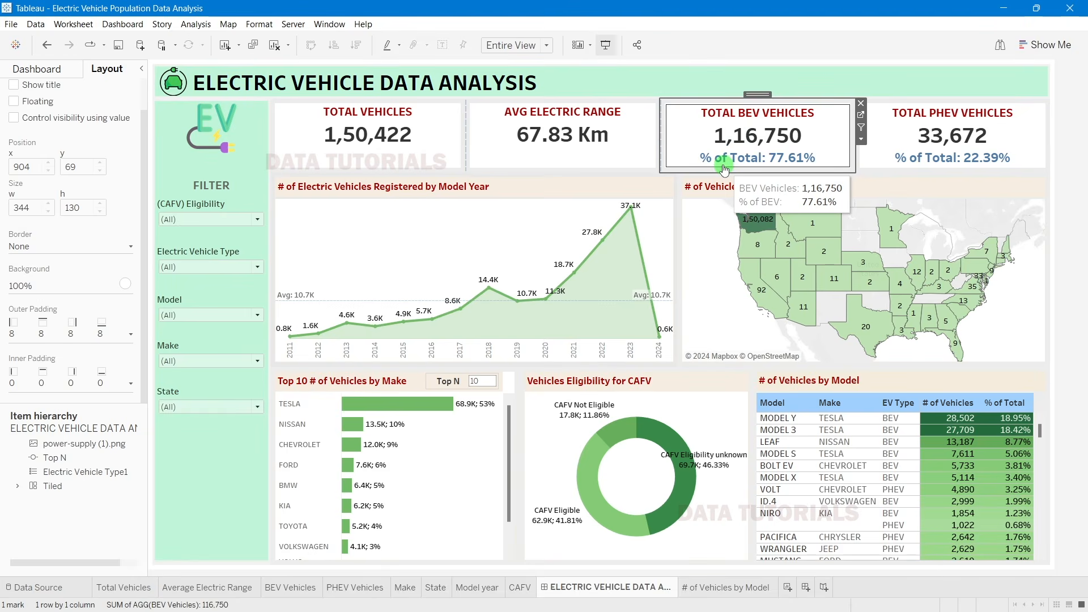
key("alt+Tab")
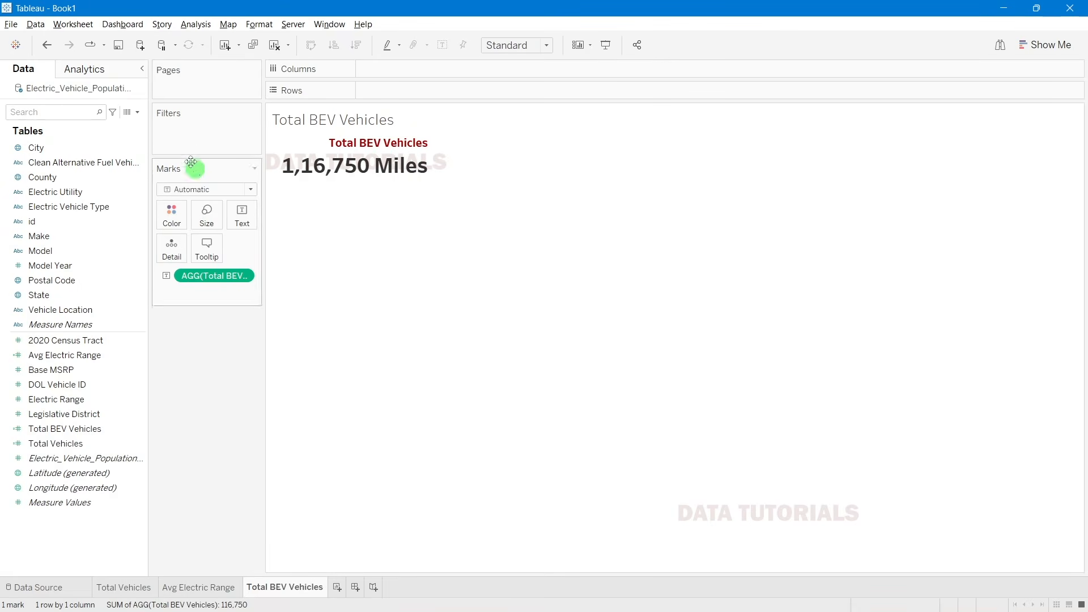
Step: Create a new calculated field named % of BEV Vehicles
left_click(136, 115)
left_click(121, 121)
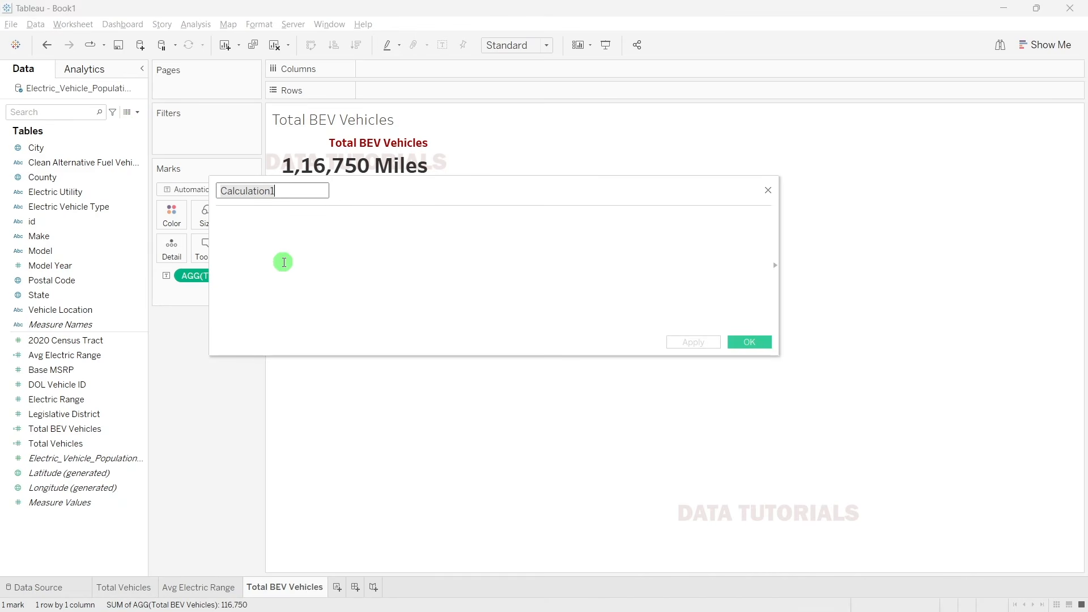
type("% of BEV Vehicles")
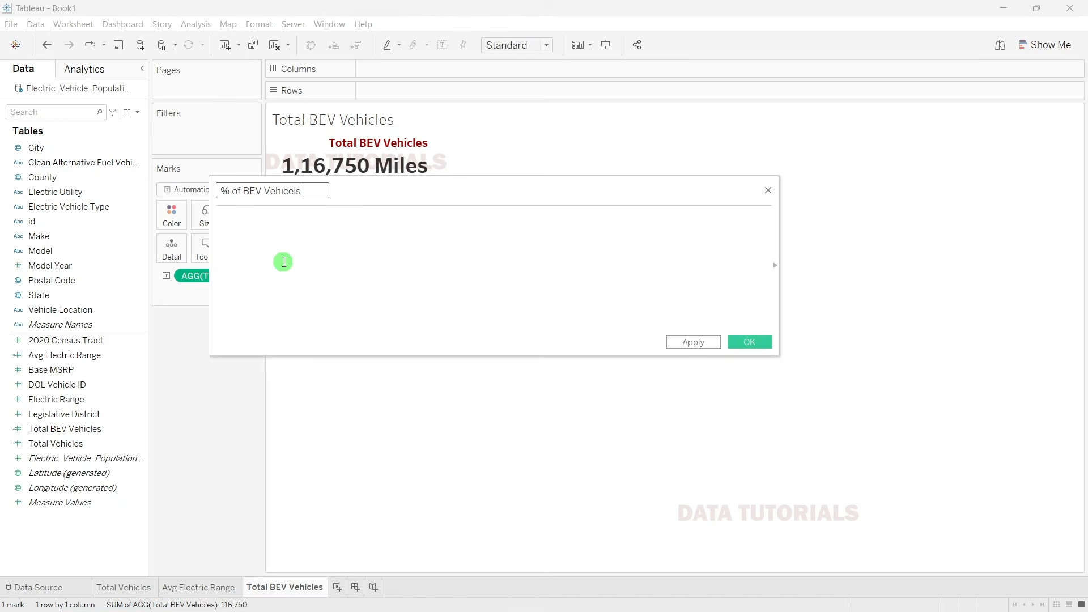
left_click(284, 263)
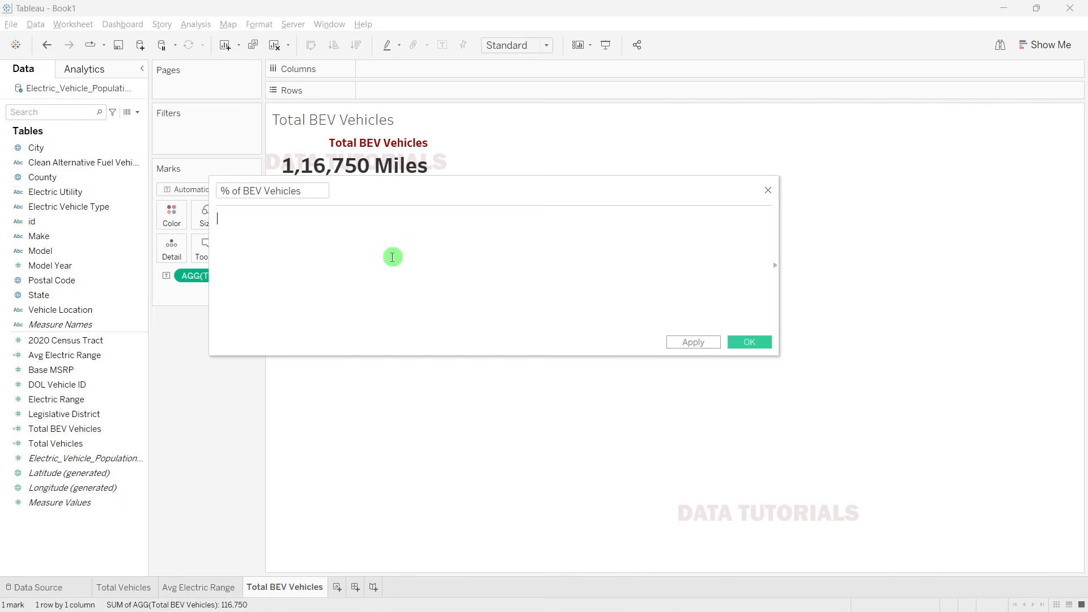
Step: Define the % of BEV Vehicles formula as [Total BEV Vehicles] / [Total Vehicles] and save the field
type("tot")
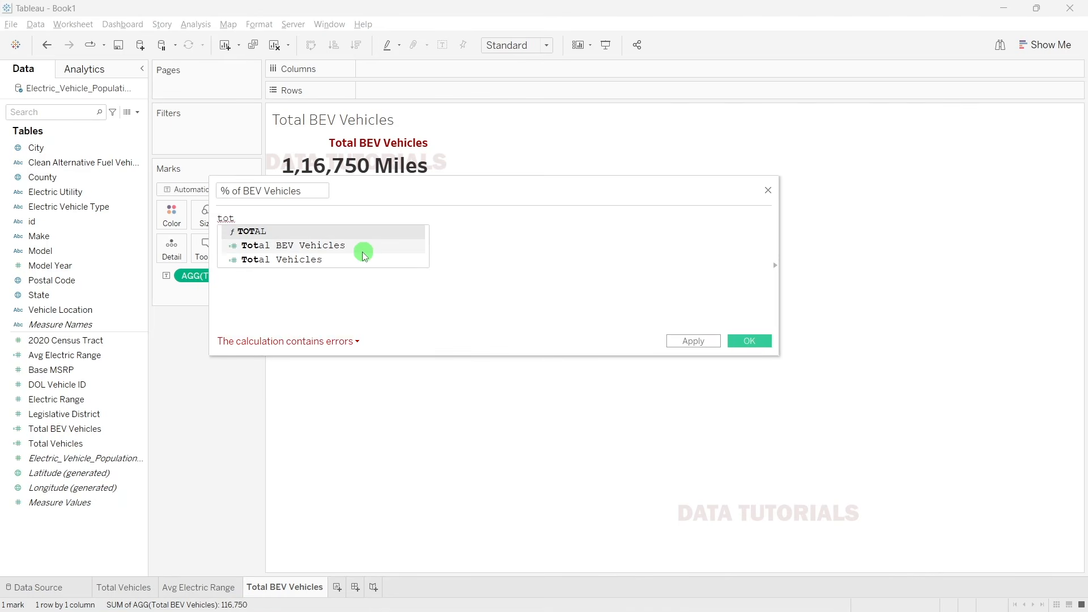
left_click(362, 250)
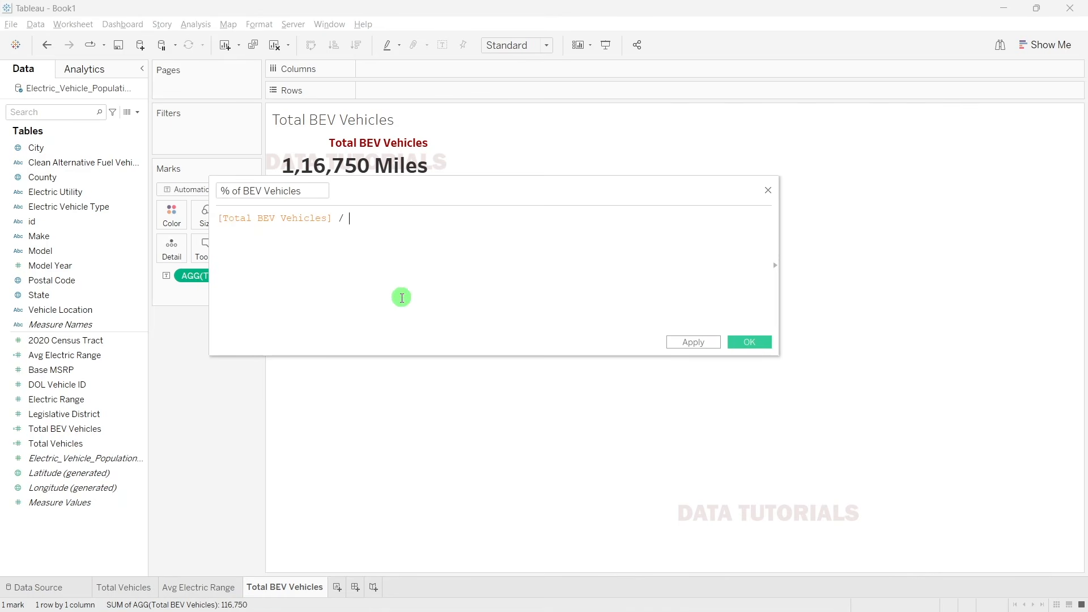
type("/ ")
type("tot")
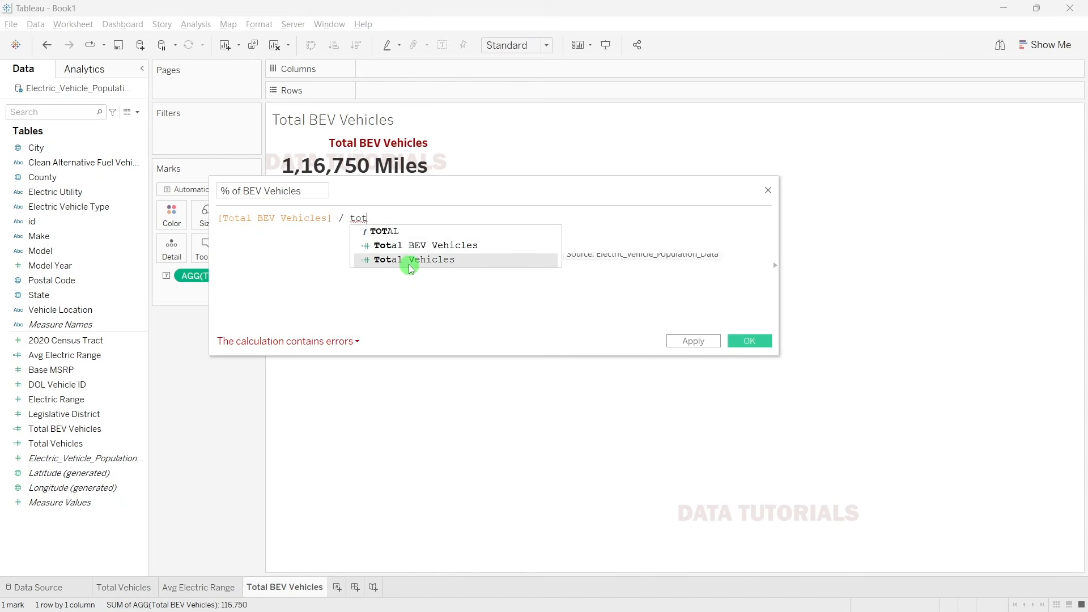
left_click(411, 265)
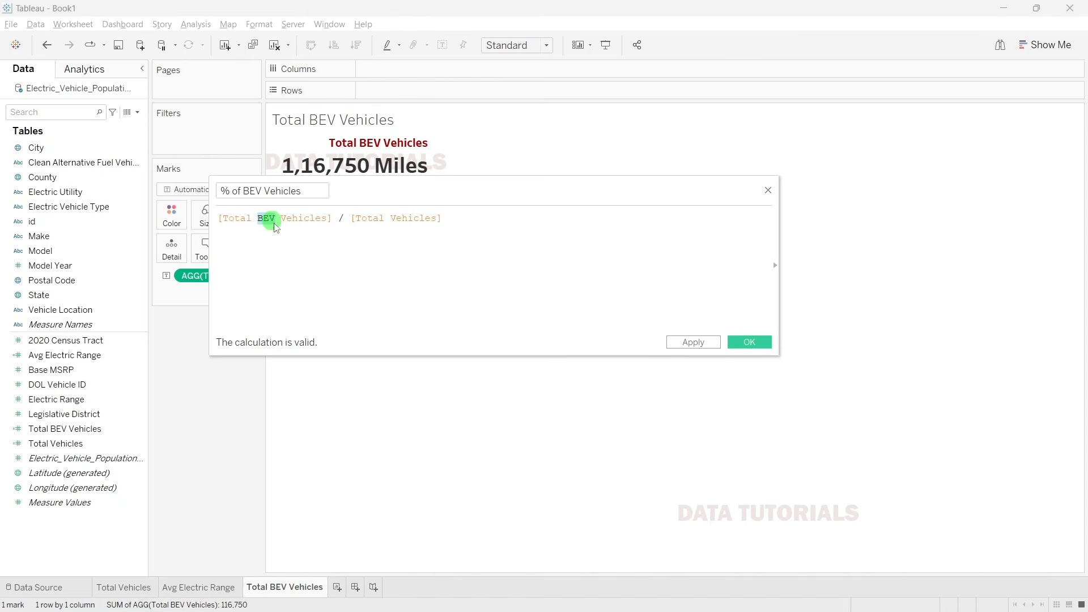
left_click_drag(391, 218, 431, 244)
left_click(431, 244)
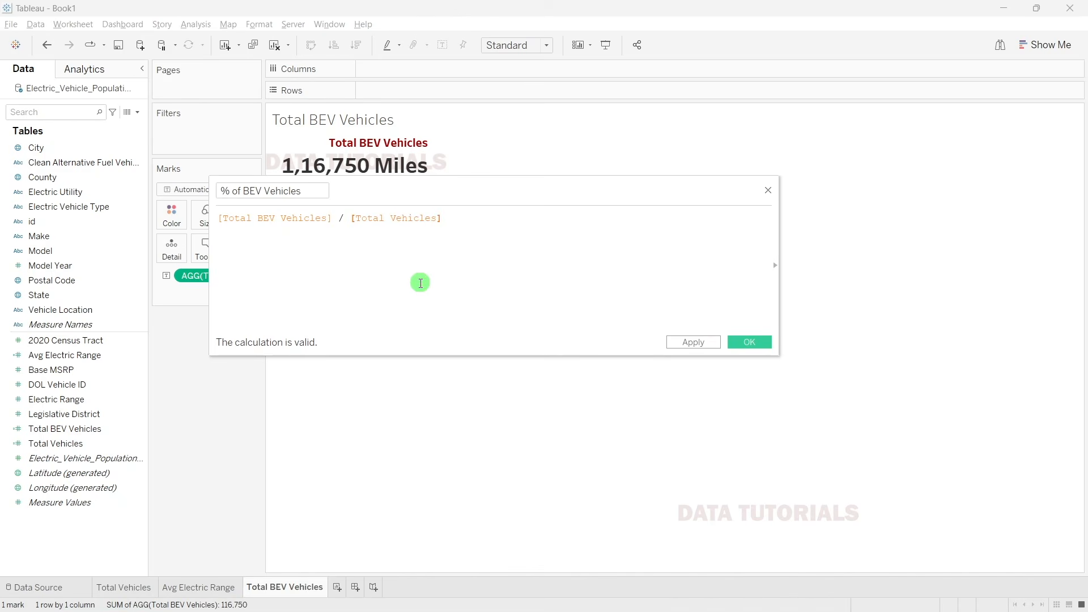
left_click(760, 342)
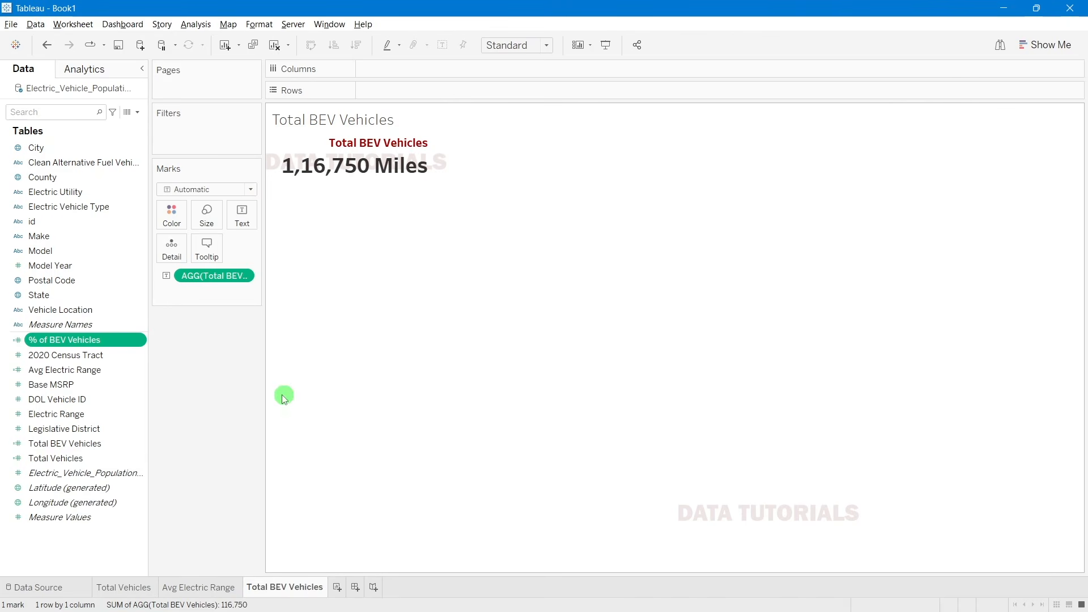
Step: Add % of BEV Vehicles to the worksheet's text label and format it as a percentage with 1 decimal place
left_click_drag(81, 341, 238, 220)
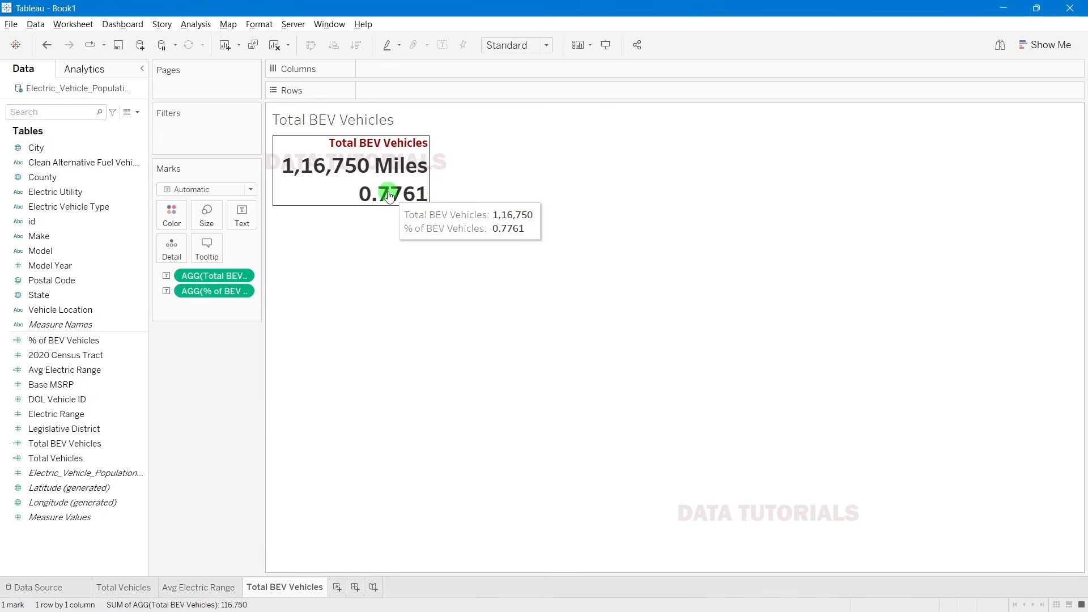
right_click(205, 293)
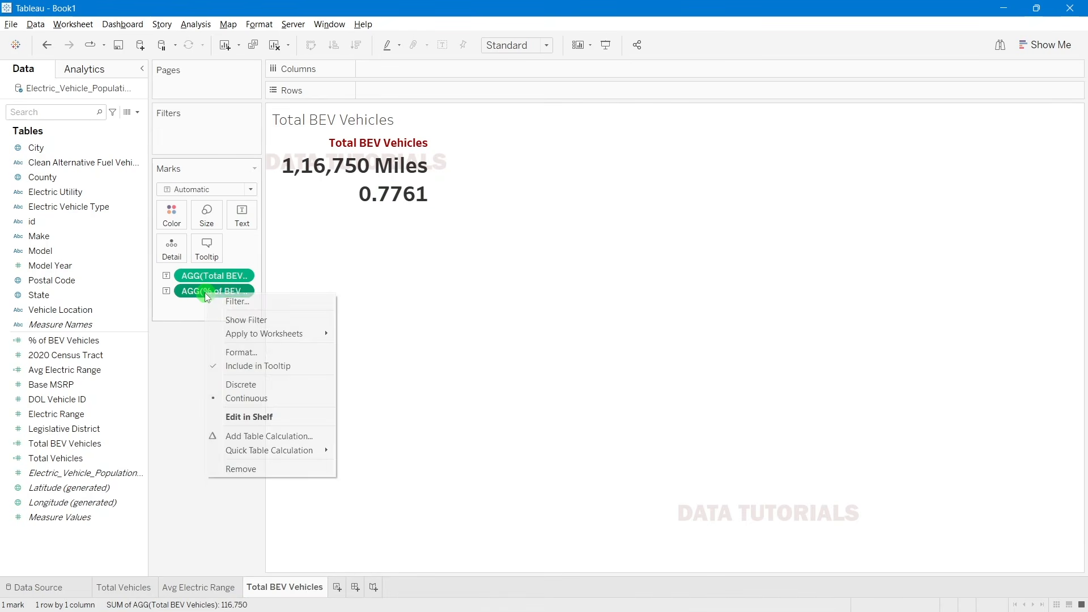
left_click(244, 350)
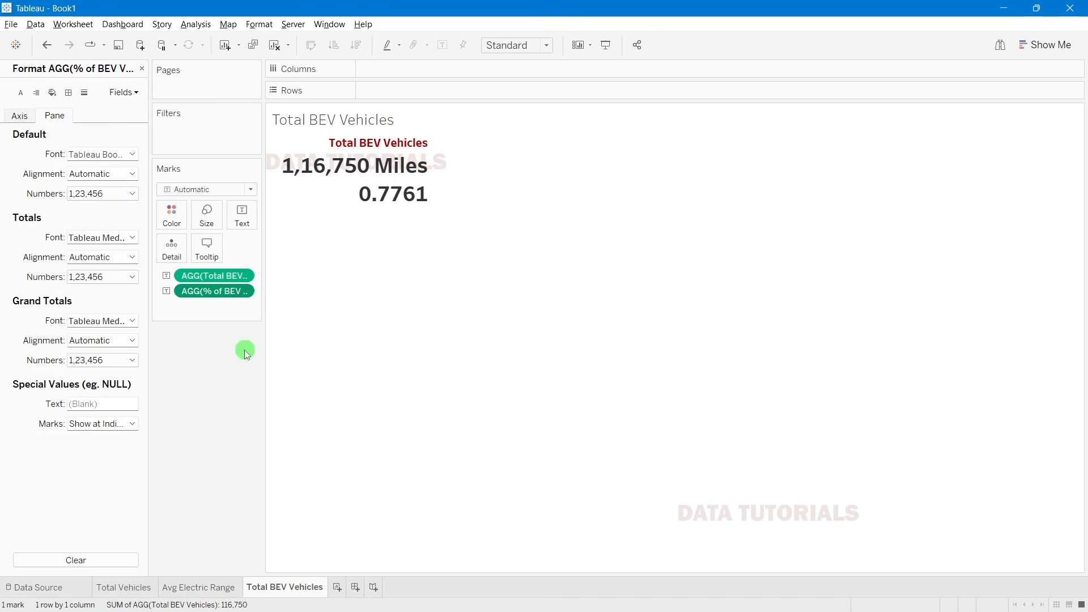
left_click(84, 197)
left_click(102, 272)
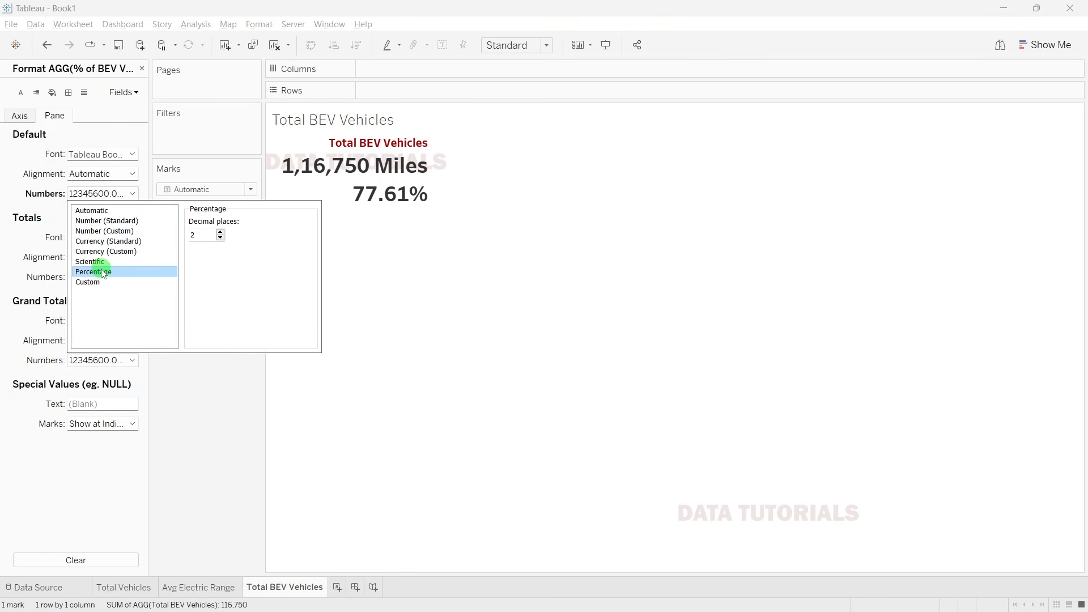
left_click(220, 238)
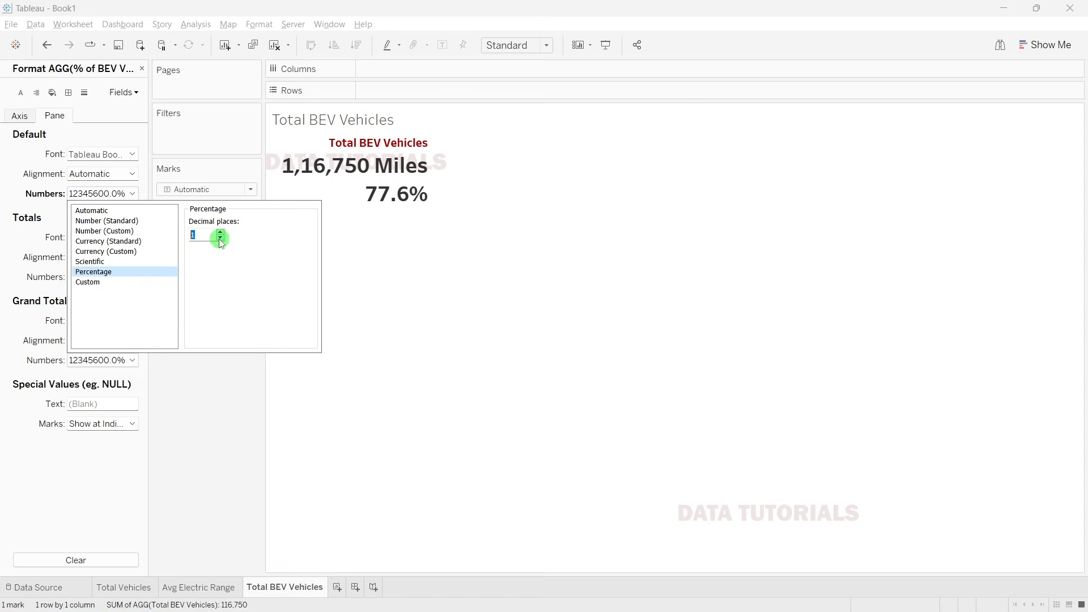
mouse_move(392, 204)
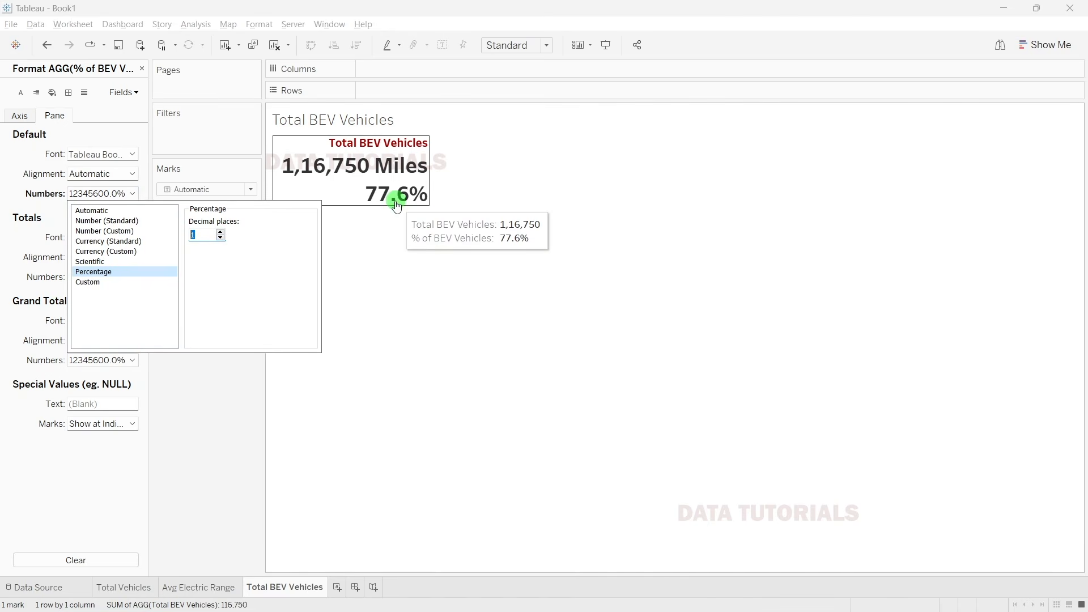
Step: Edit the text label of the Total BEV Vehicles sheet, adding "% of Total : " before the % of BEV Vehicles field
left_click(205, 433)
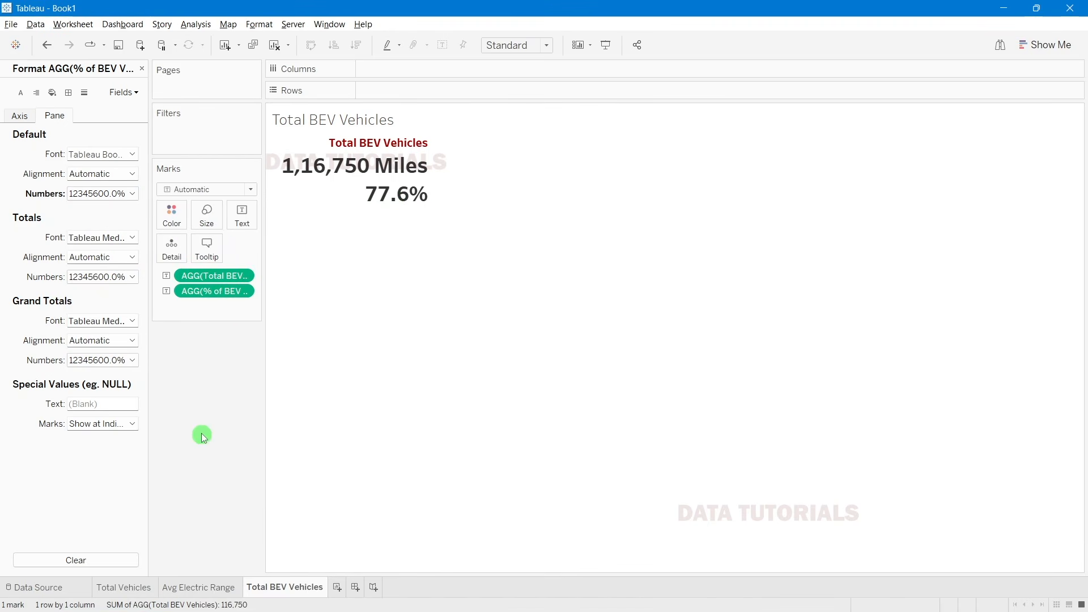
left_click(242, 215)
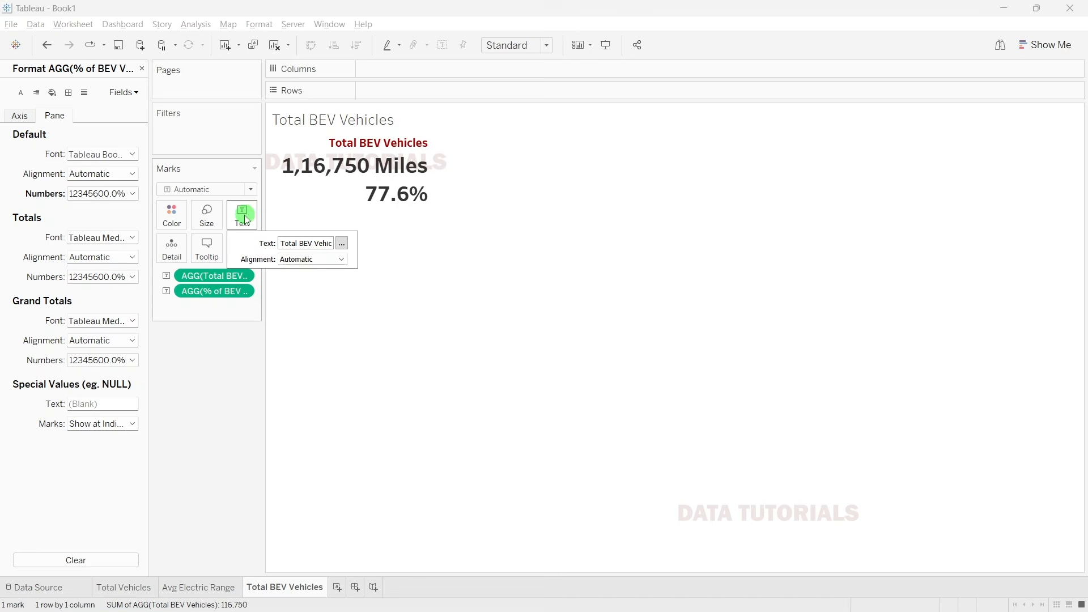
left_click(341, 244)
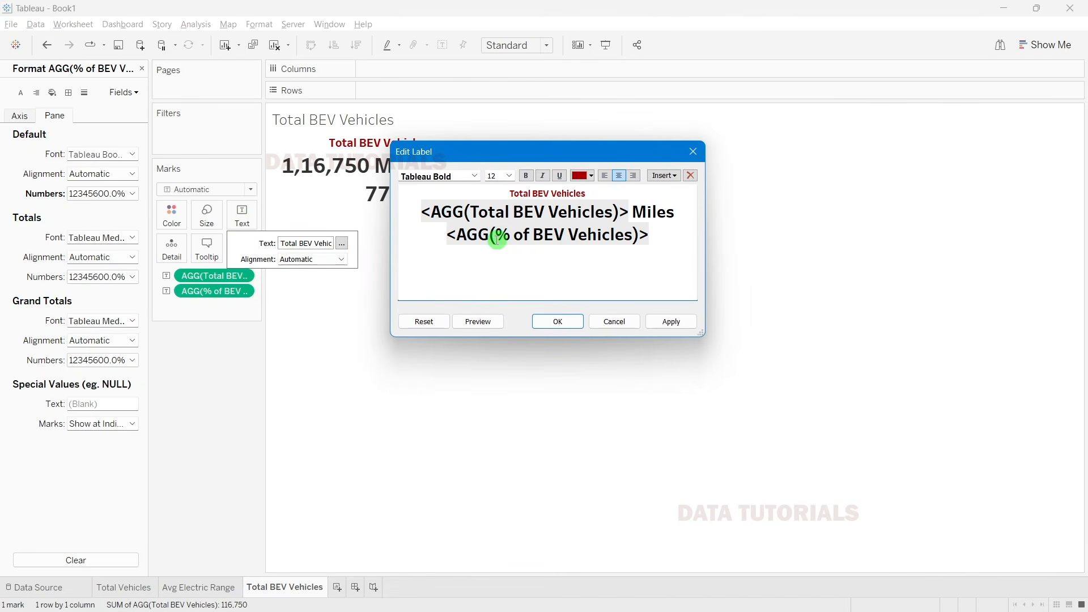
left_click(436, 242)
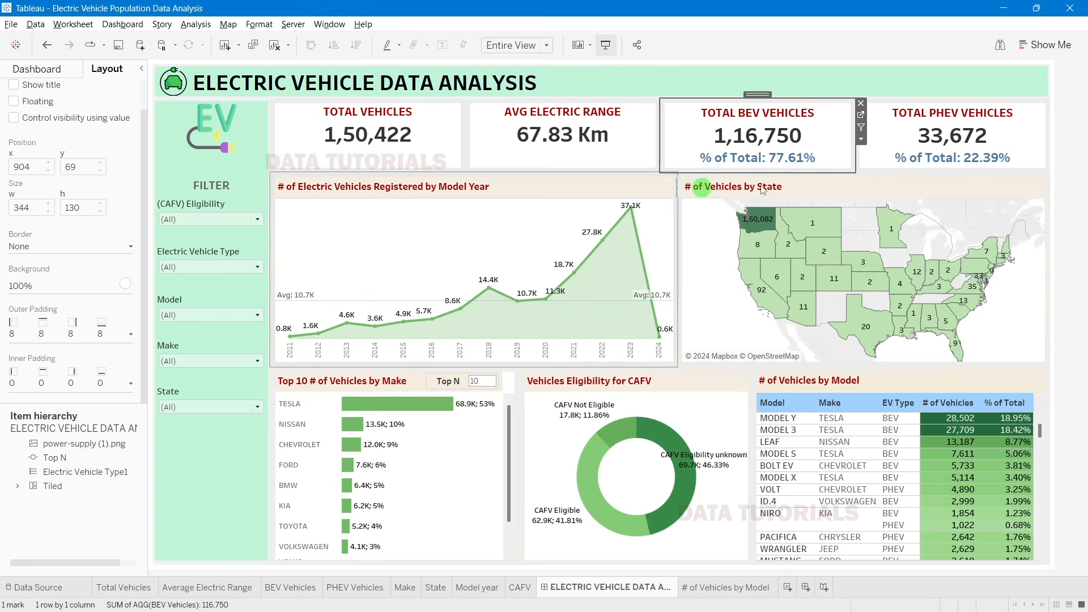
mouse_move(732, 164)
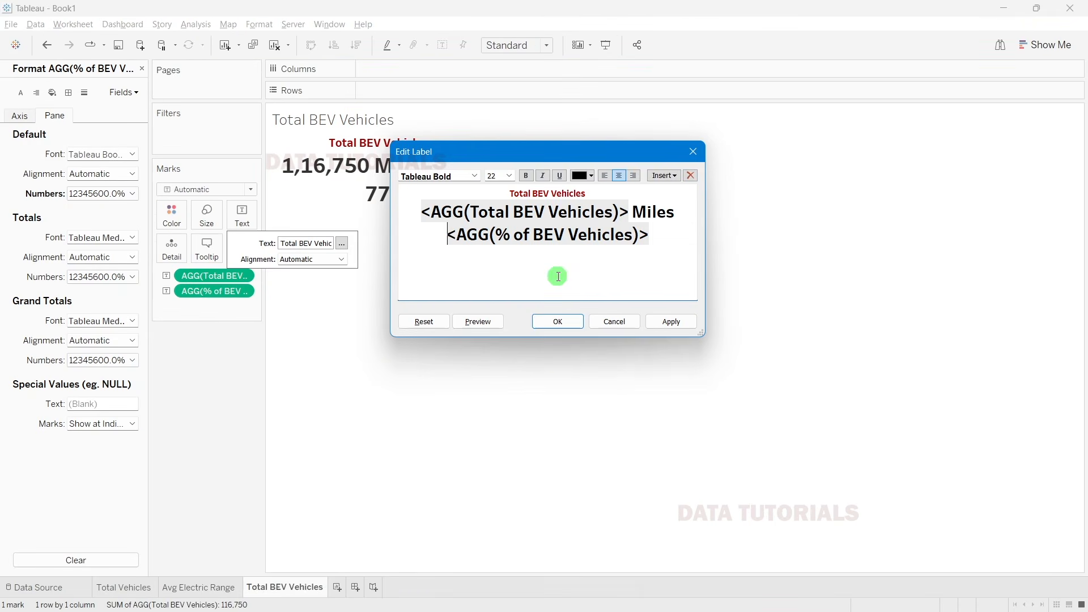
type("% of Tota")
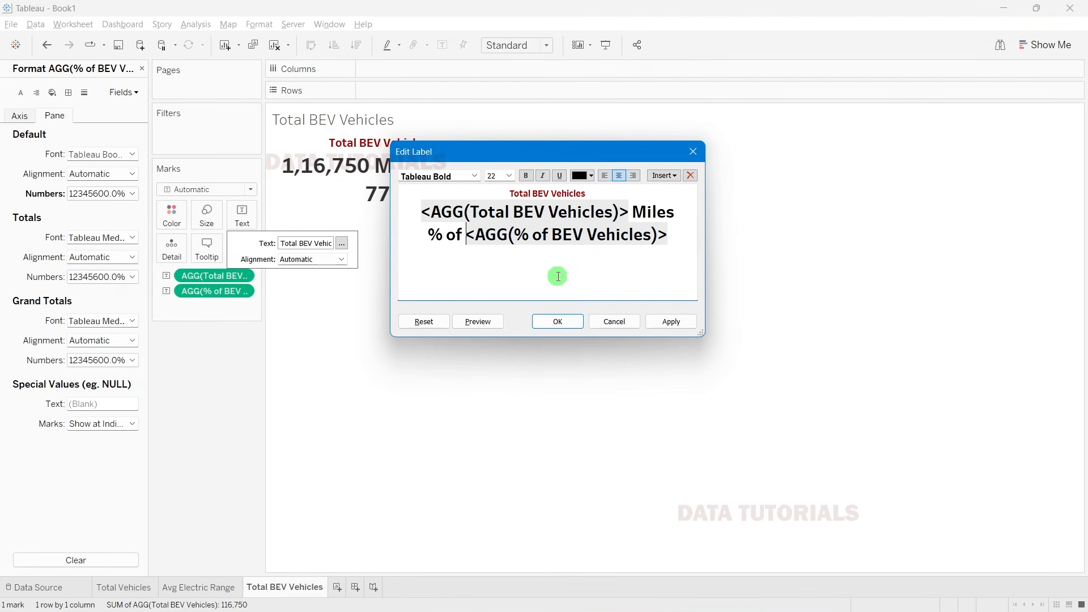
type("l ")
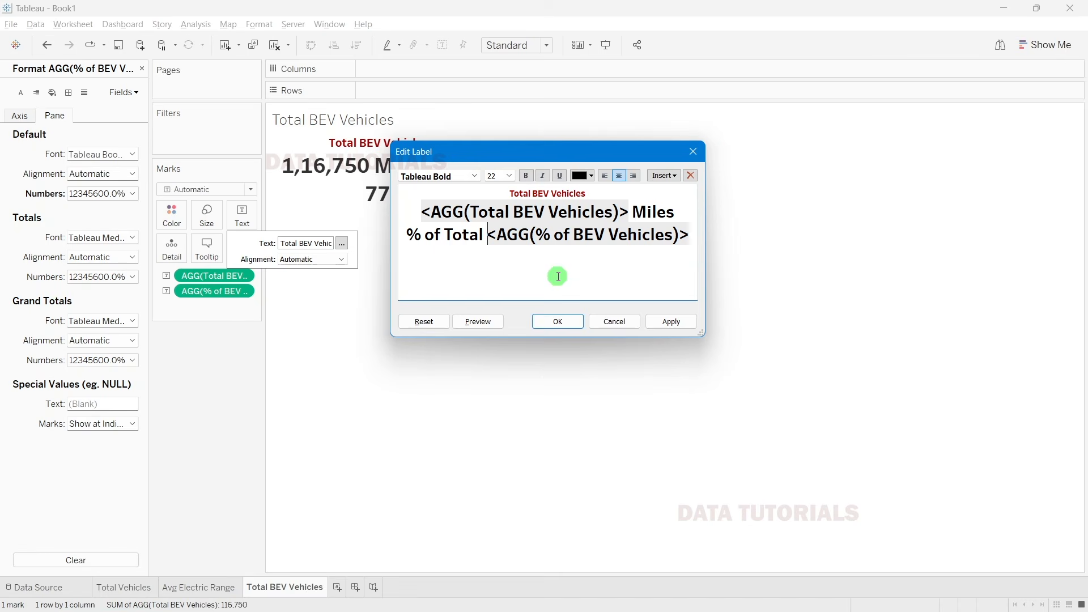
type(":")
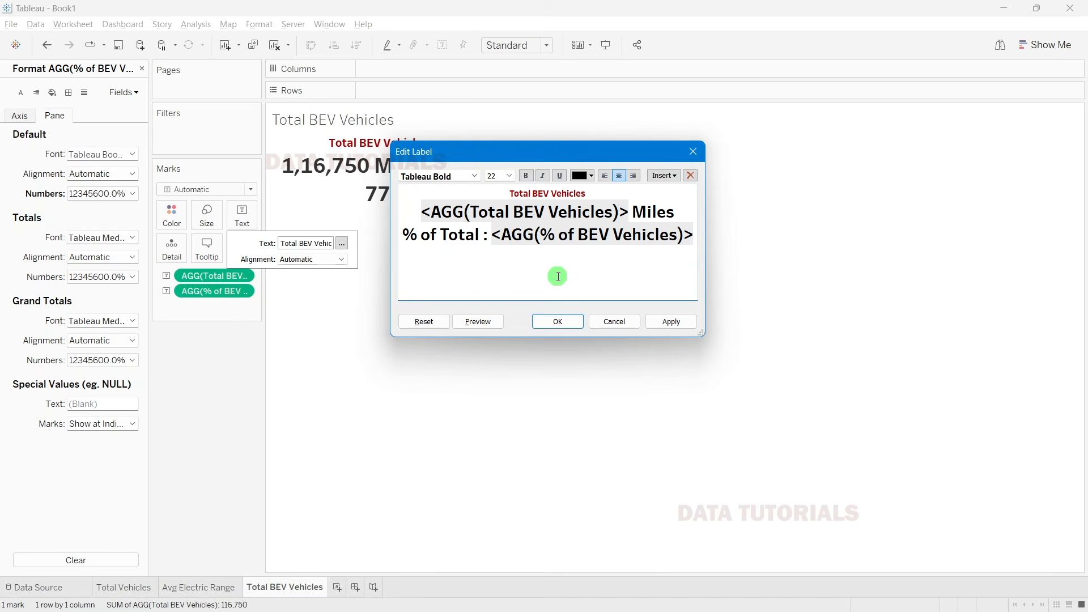
Step: Format the "% of Total" label line at size 14 in blue, apply it and close the formatting pane
left_click_drag(404, 235, 696, 236)
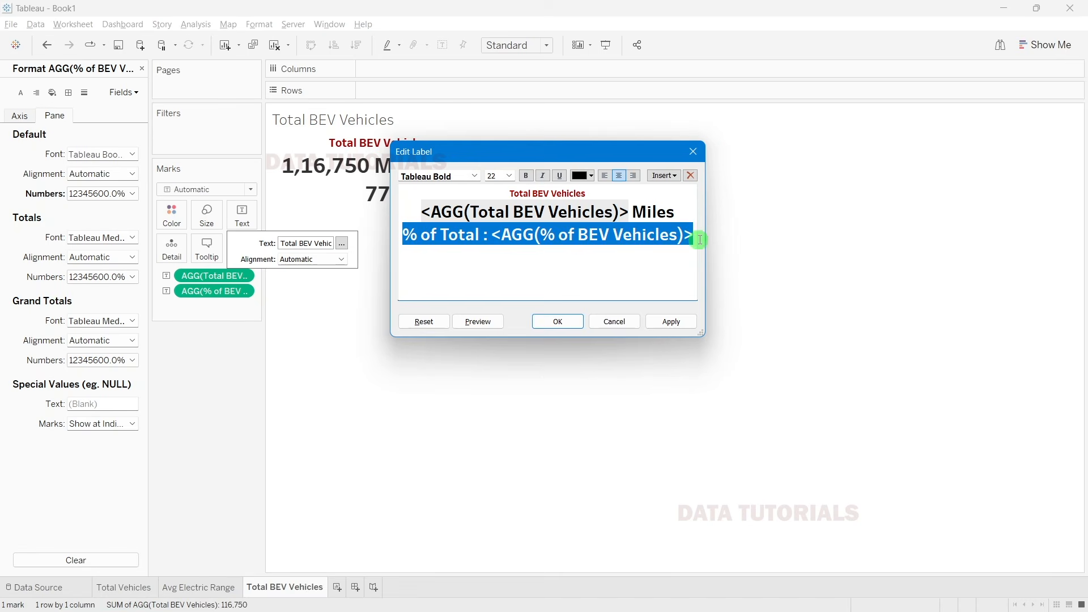
left_click(509, 176)
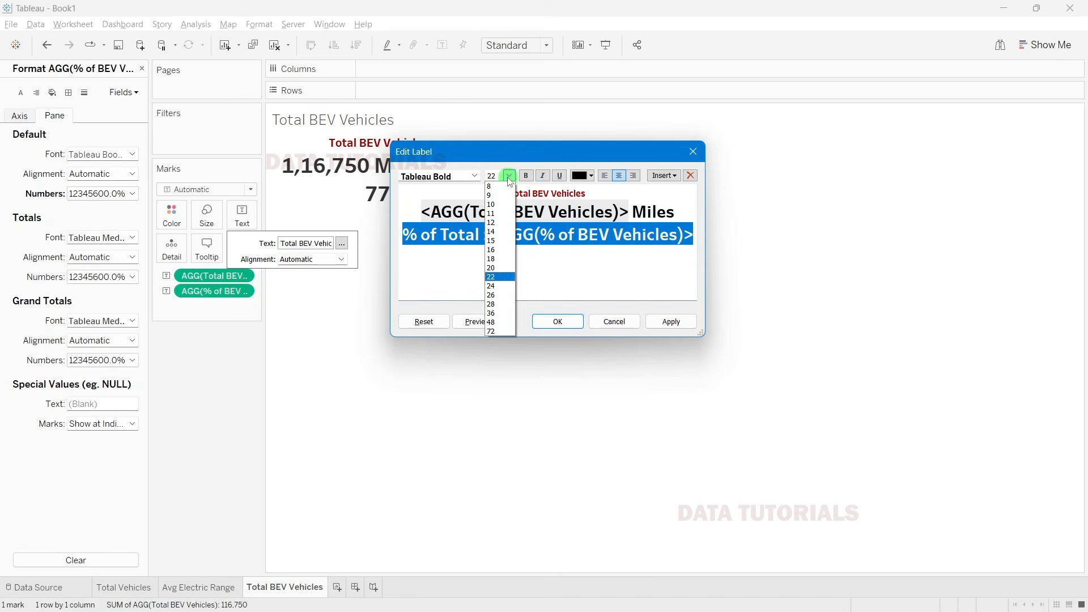
left_click(502, 231)
left_click(581, 180)
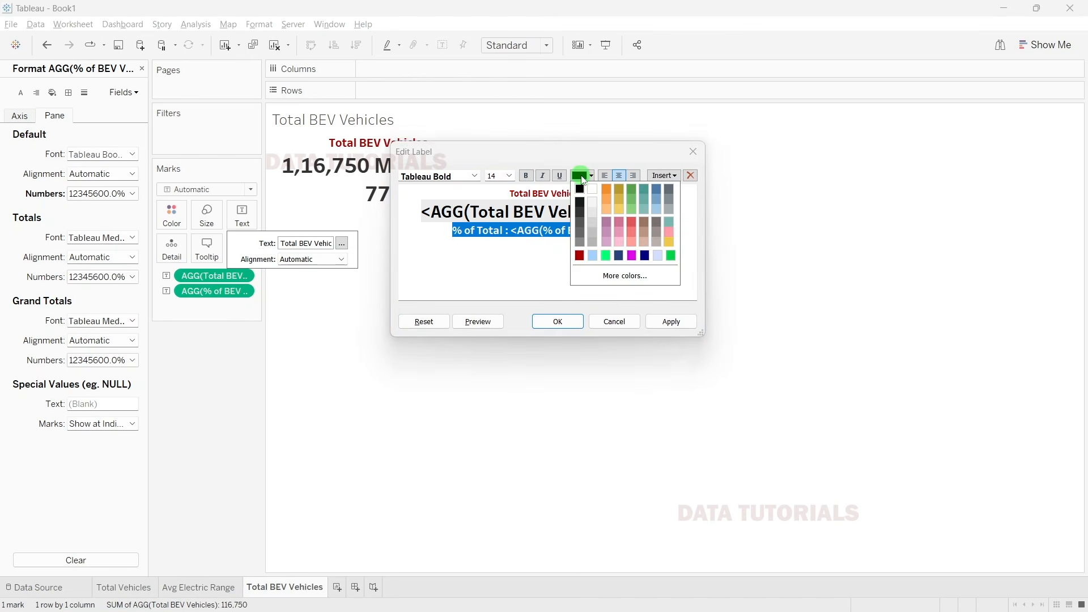
left_click(619, 198)
left_click(656, 194)
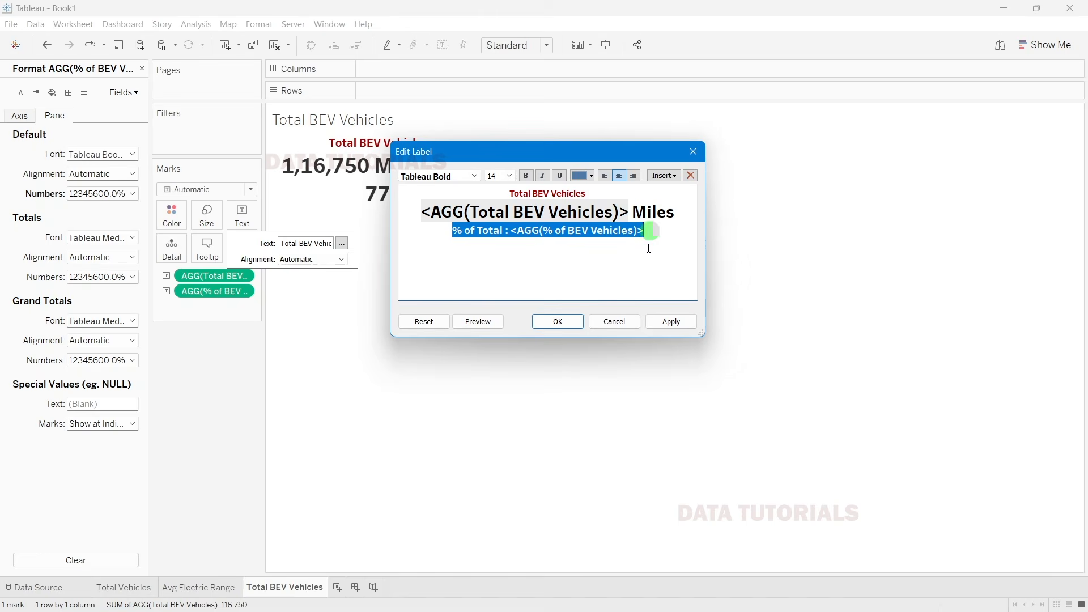
left_click(670, 322)
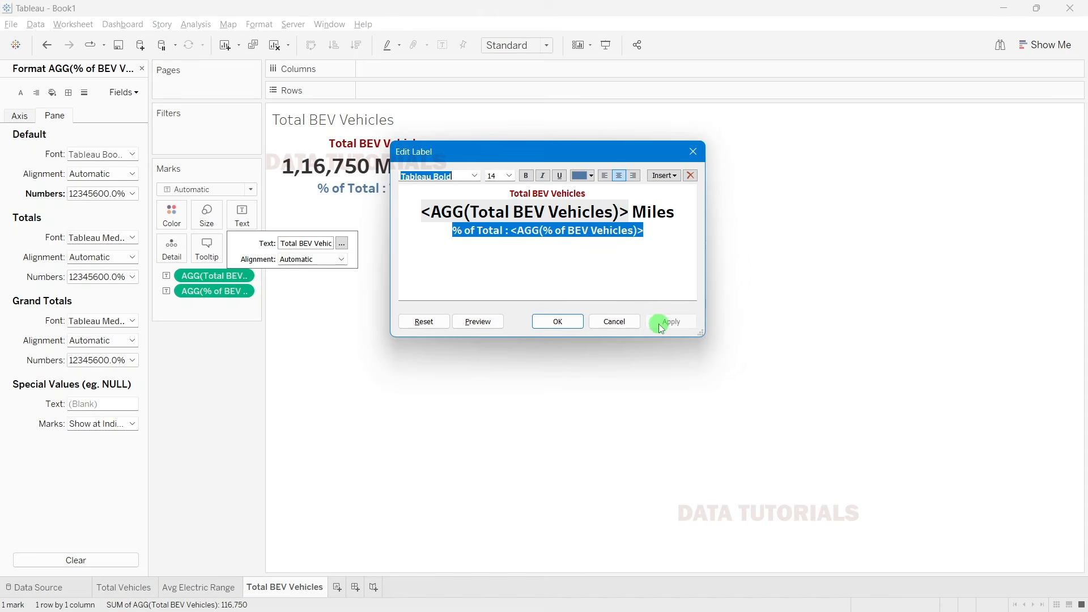
left_click(560, 324)
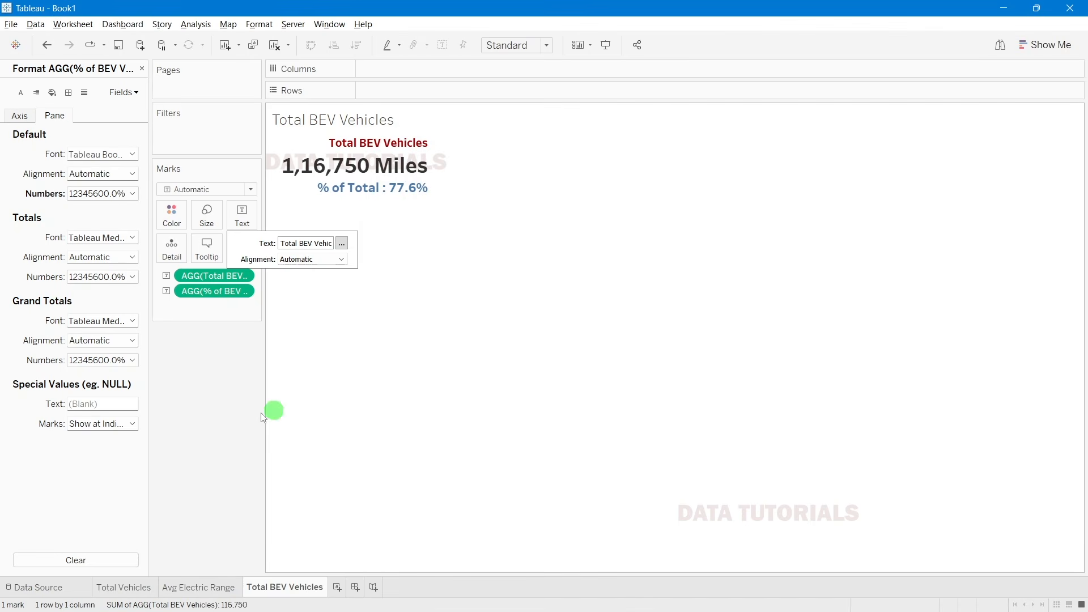
left_click(219, 400)
mouse_move(318, 189)
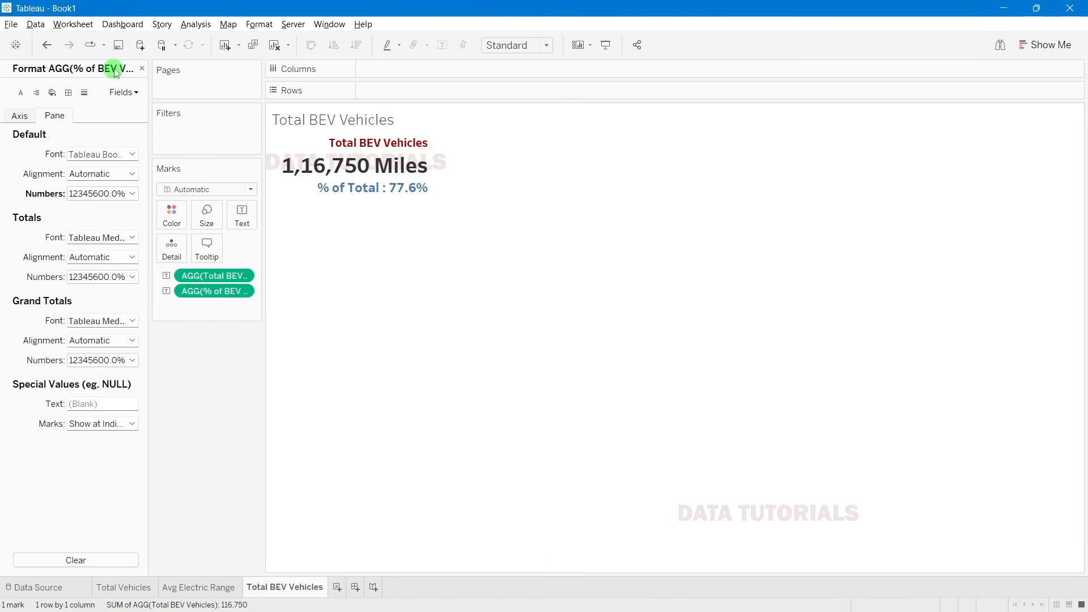
left_click(141, 69)
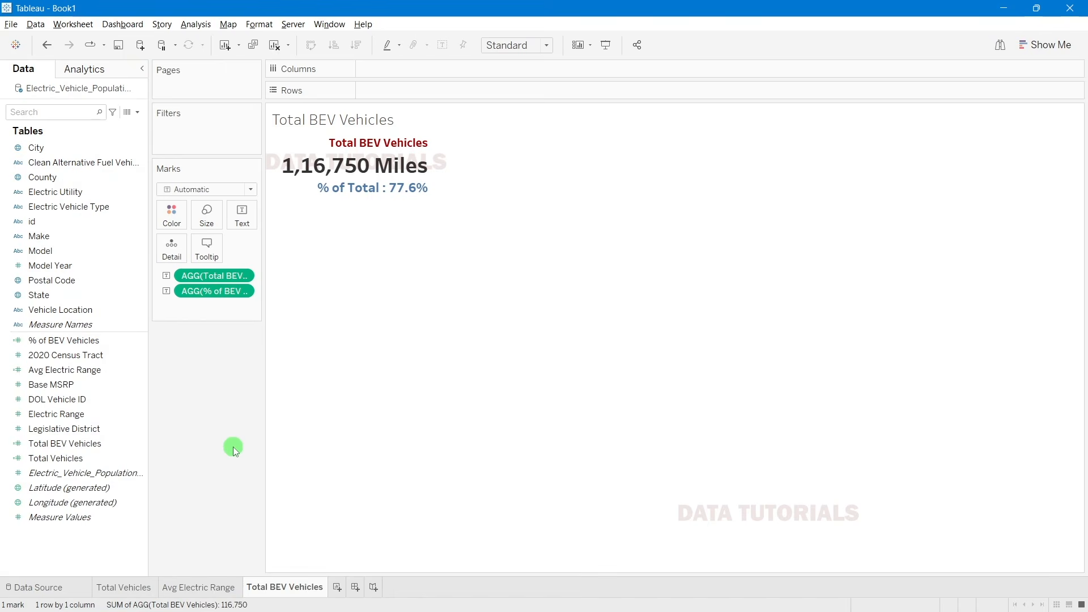
Step: Add a new worksheet, then check the fourth KPI requirement on the PowerPoint problem statement slide and return to Tableau
left_click(337, 588)
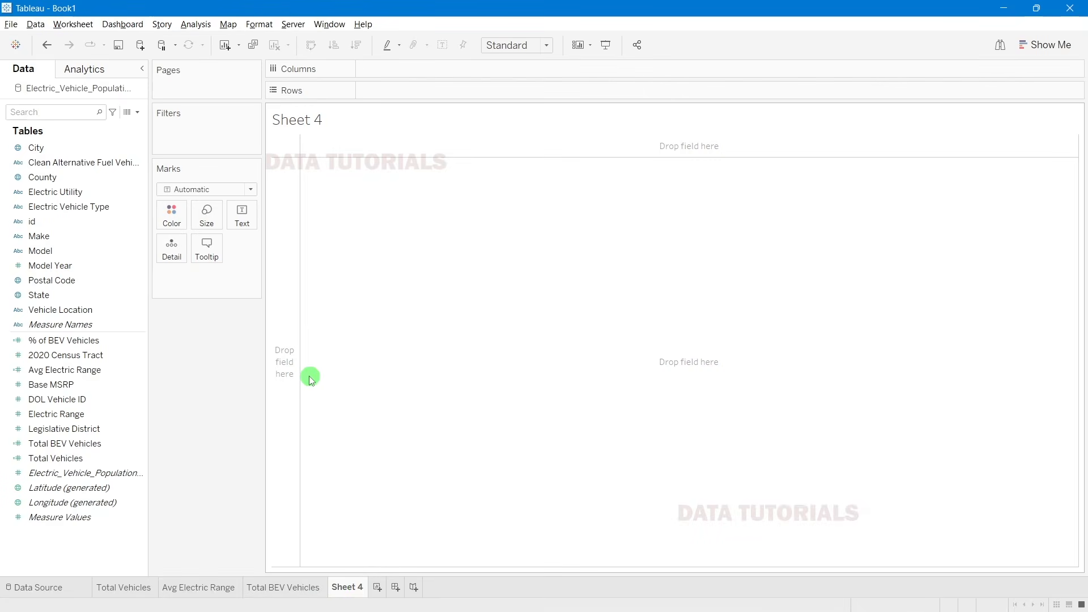
key("alt+Tab")
key("alt+Tab")
left_click(240, 402)
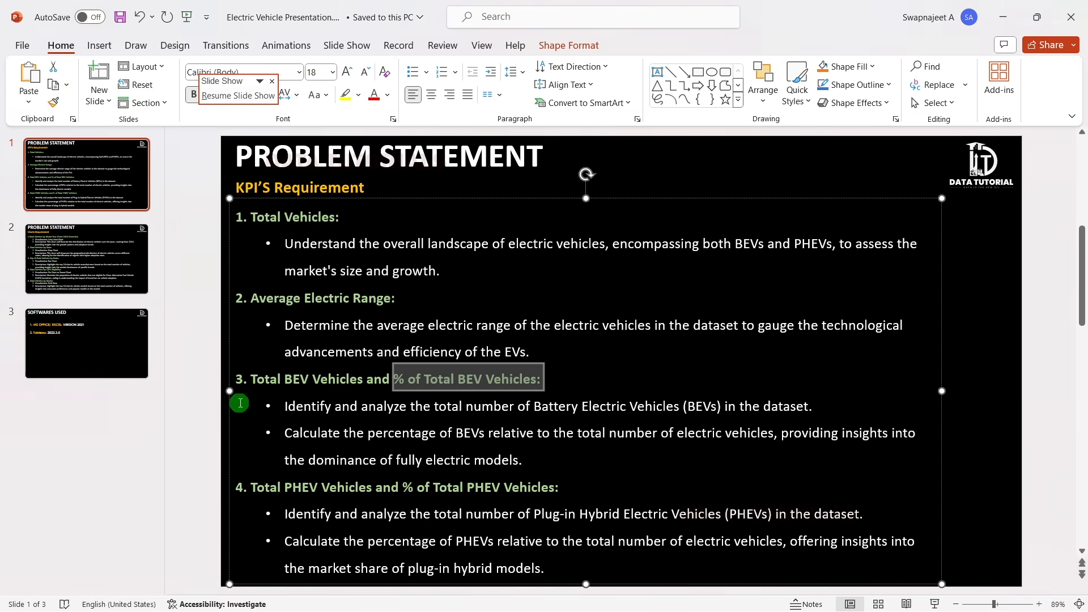
left_click(389, 458)
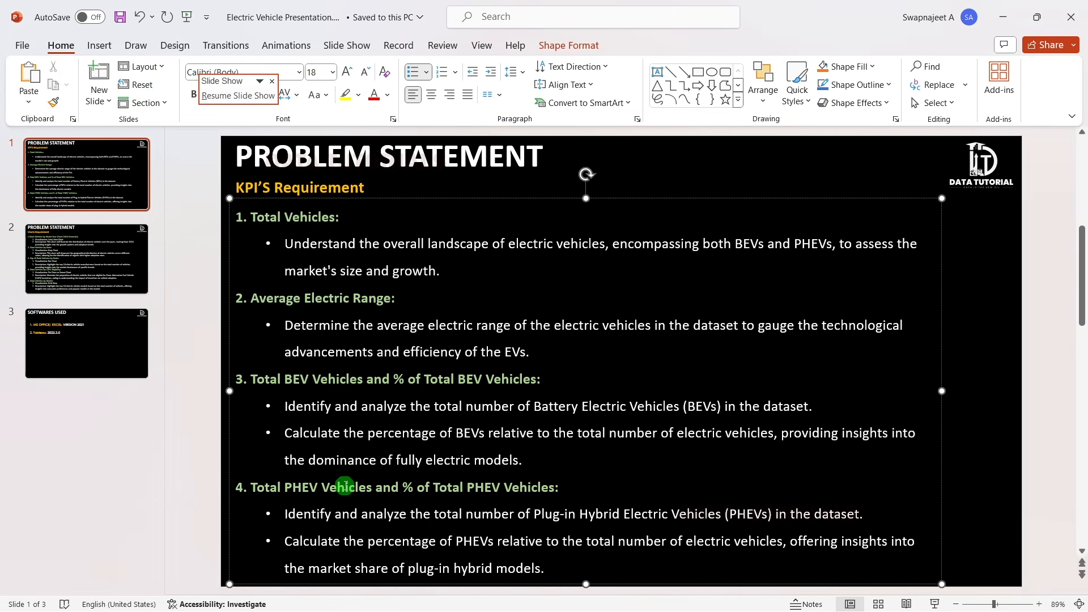
key("alt+Tab")
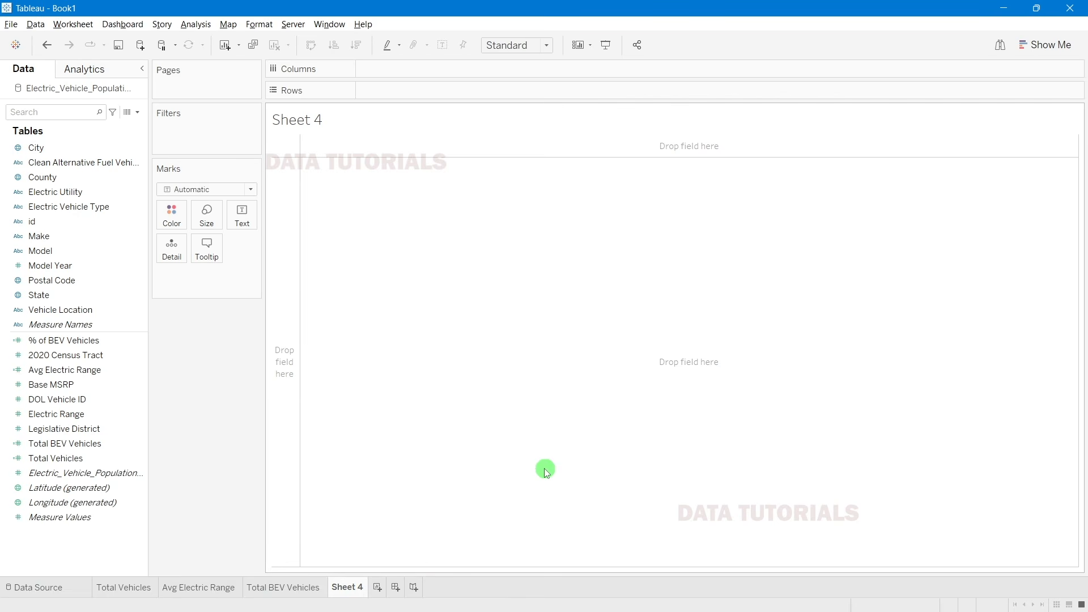
Step: Duplicate the Total BEV Vehicles worksheet
left_click(292, 588)
right_click(292, 590)
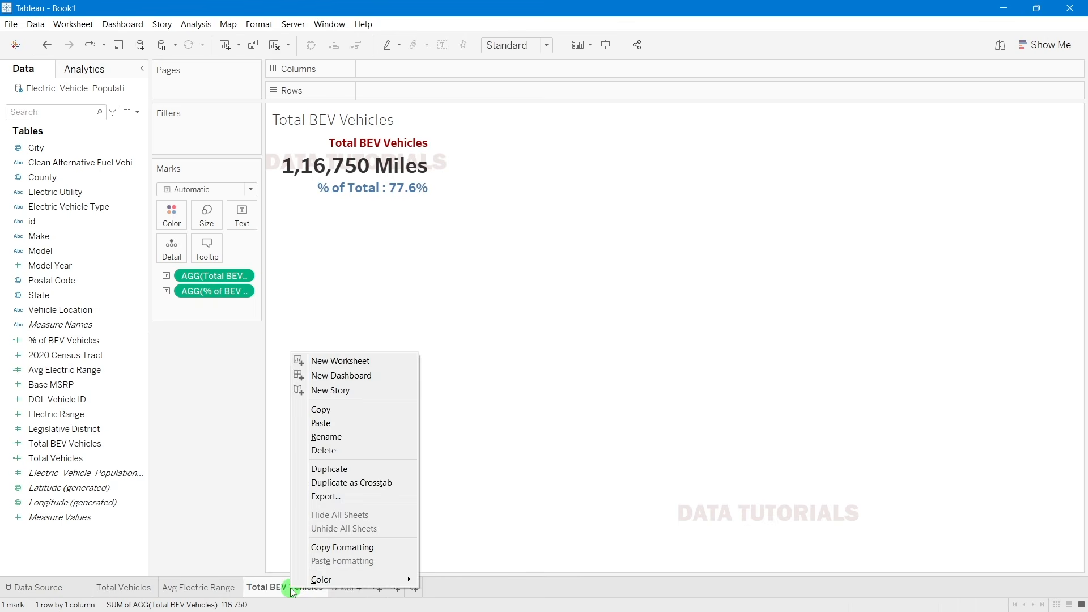
left_click(324, 470)
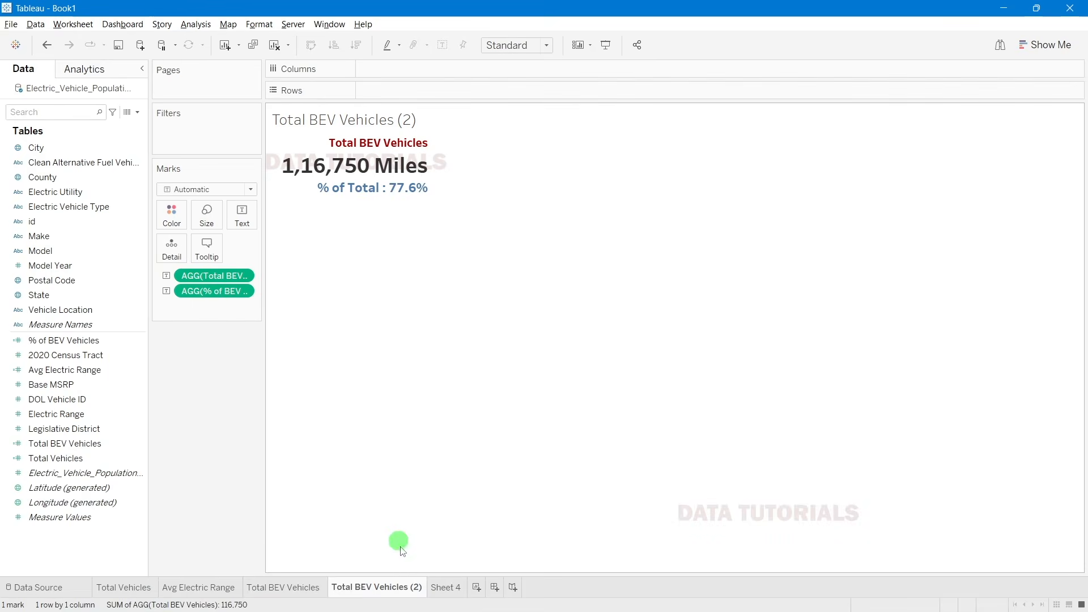
Step: Rename the duplicated worksheet as Total PHEV Vehicles
double_click(376, 591)
left_click(360, 588)
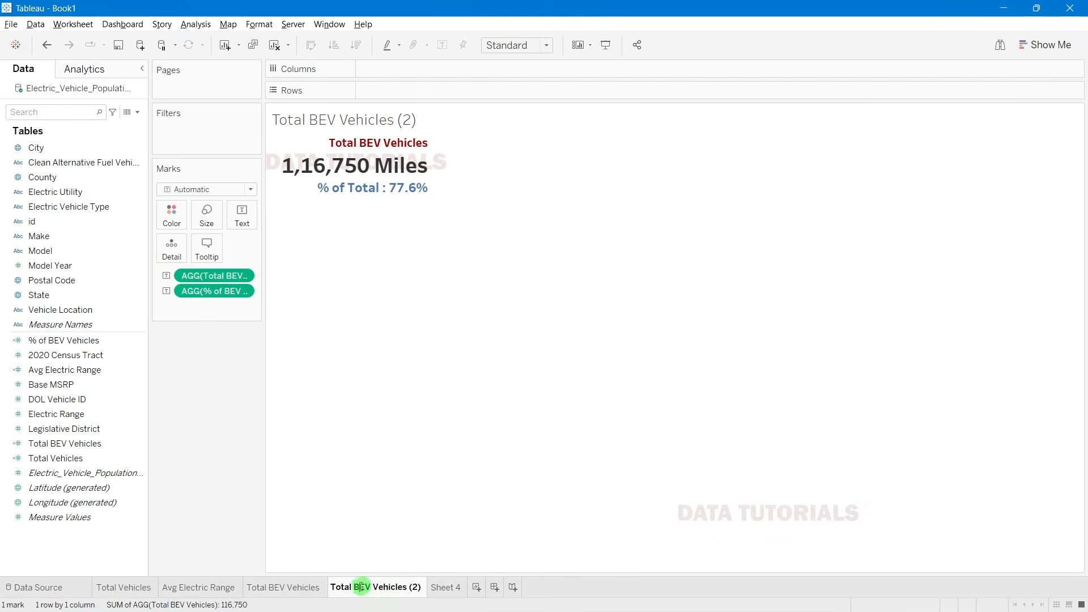
left_click_drag(361, 588, 356, 588)
type("PH")
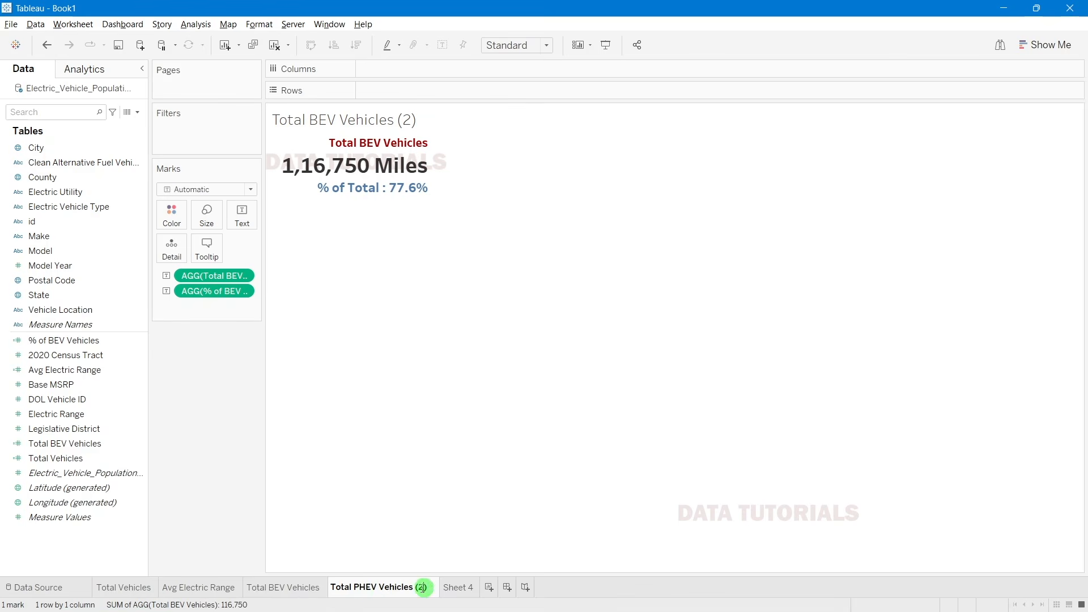
left_click_drag(425, 589, 418, 589)
key("BackSpace")
key("BackSpace")
key("BackSpace")
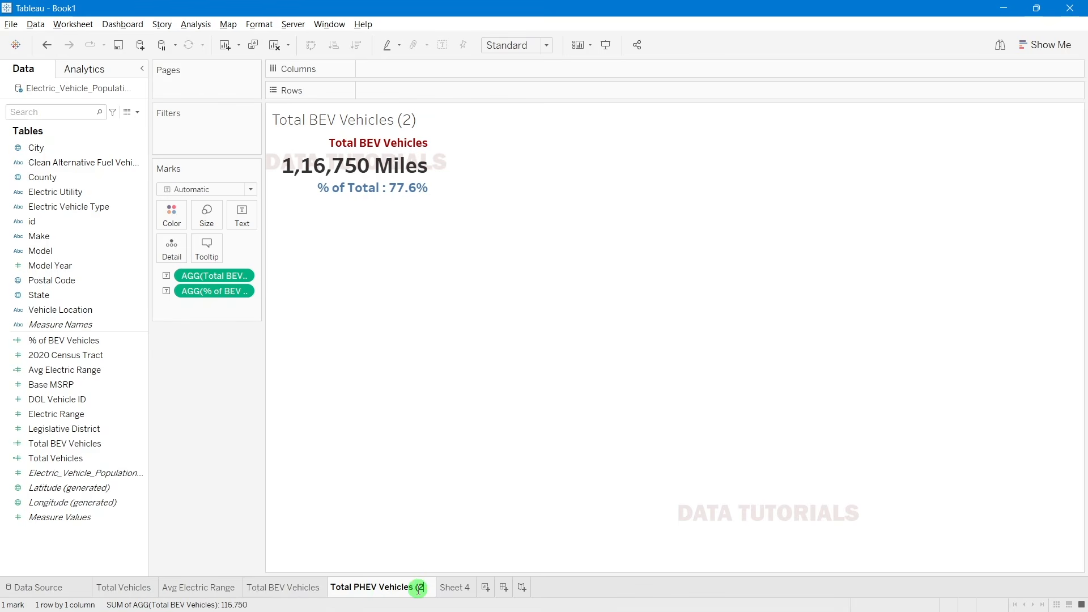
key("Return")
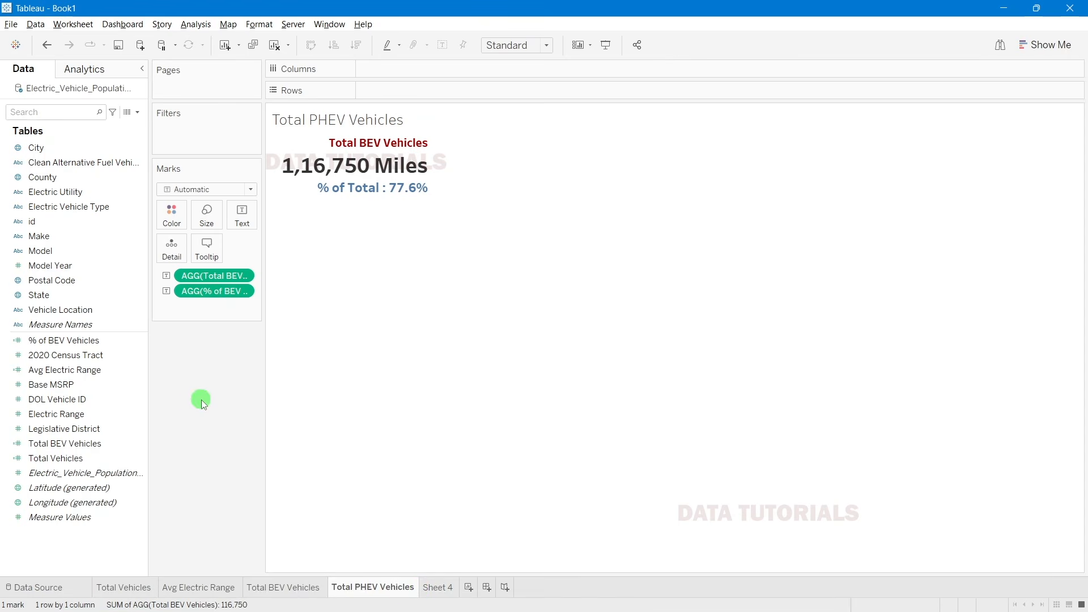
Step: Create a calculated field named Total PHEV Vehicles
left_click(137, 112)
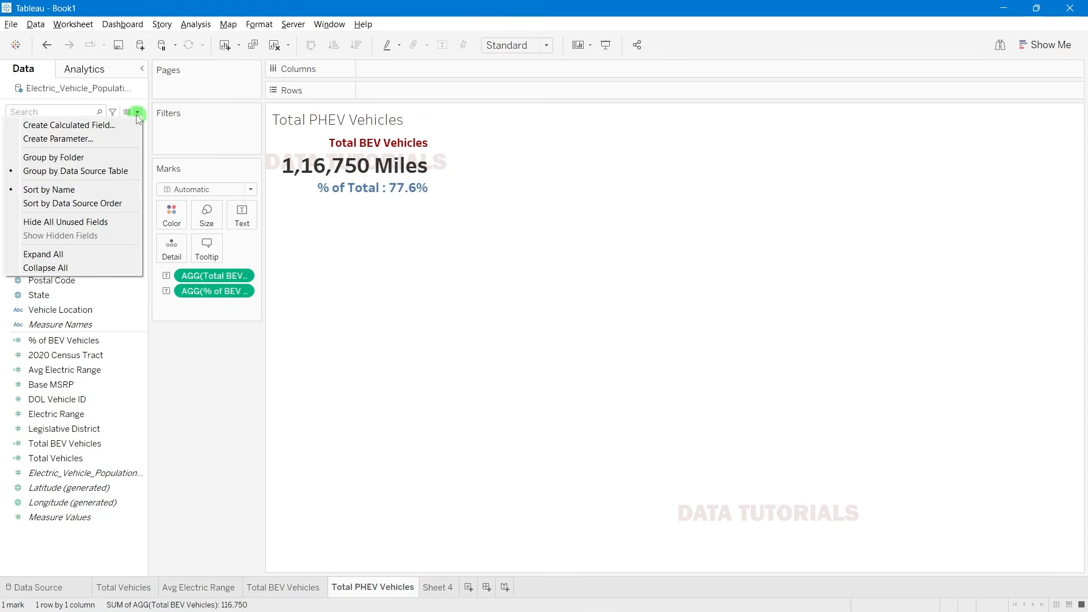
left_click(121, 125)
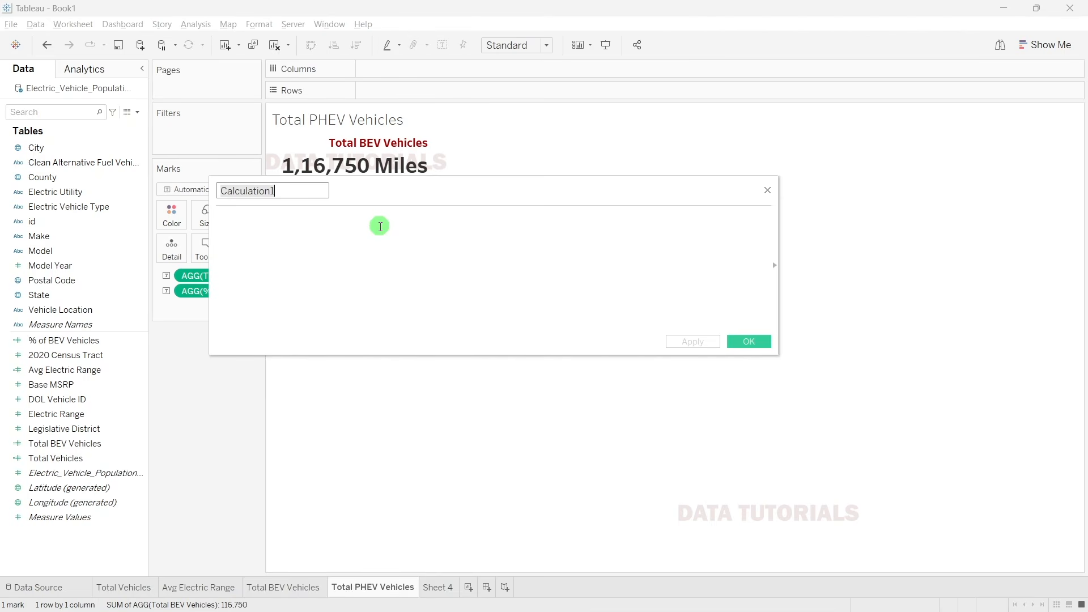
type("Total PHEV Vehicles")
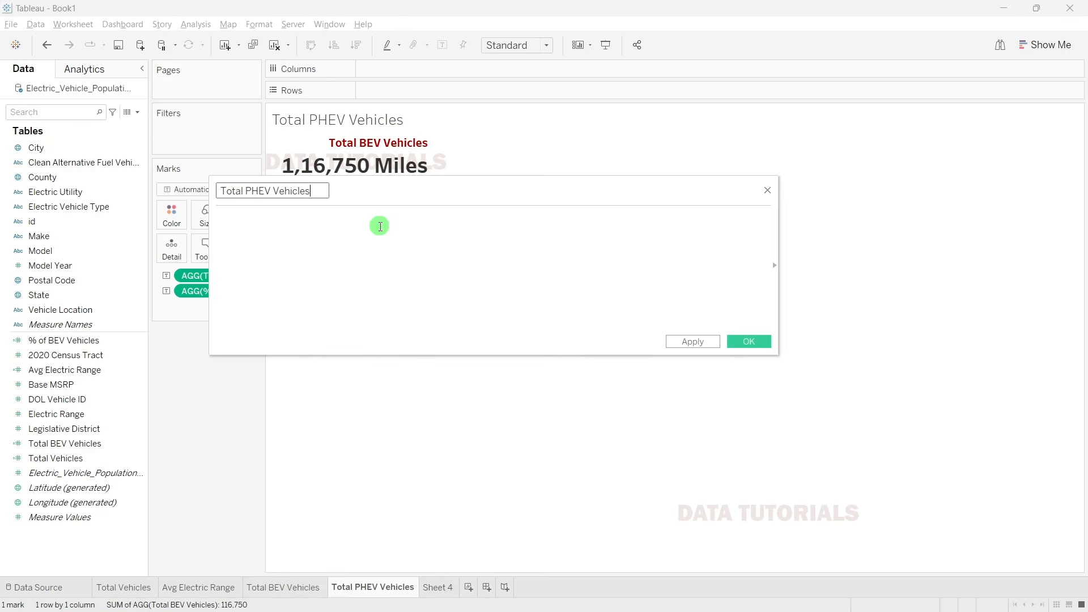
Step: Start the Total PHEV Vehicles formula with COUNTD( and an IF condition testing [Electric Vehicle Type] =
left_click(380, 226)
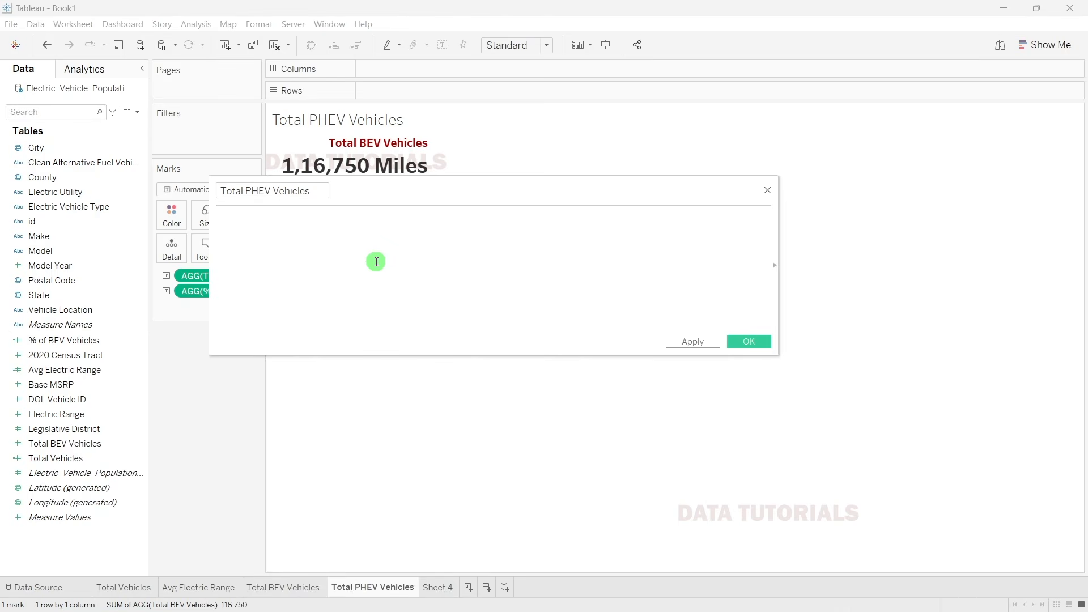
type("cou")
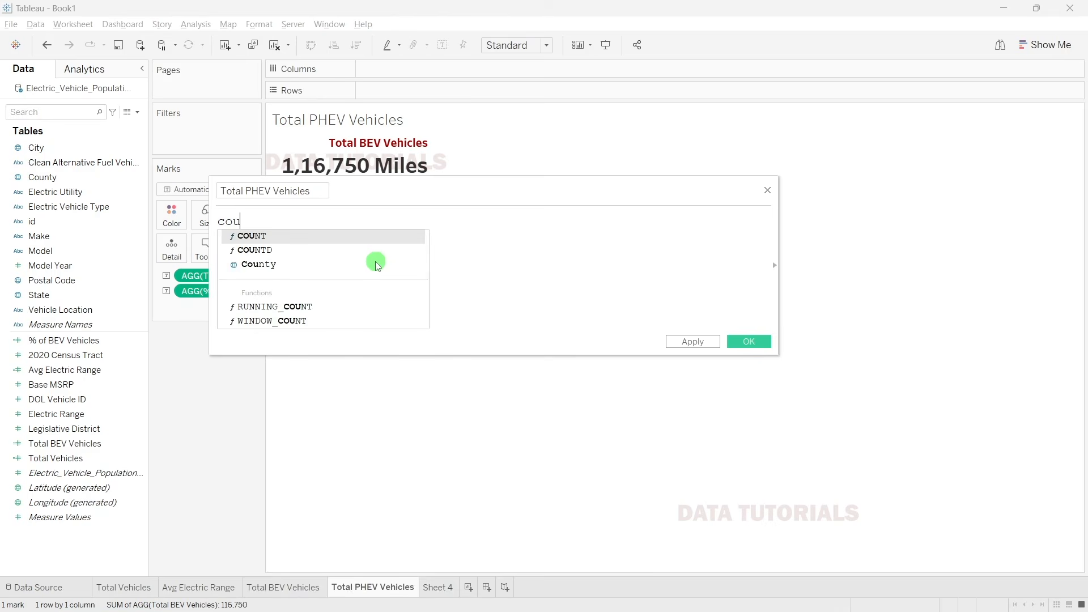
type("nt")
key("Down")
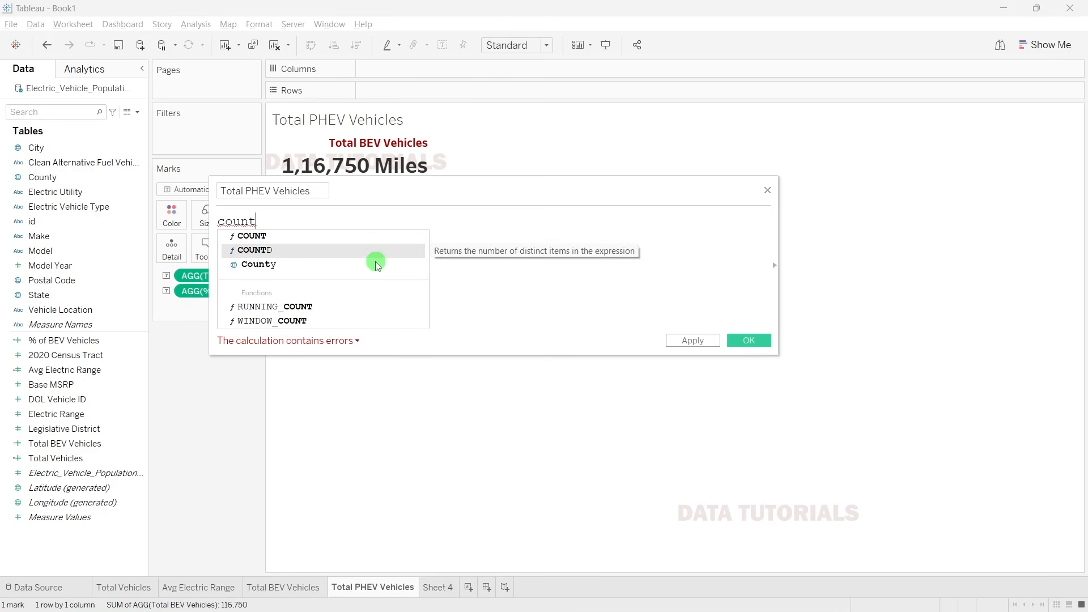
key("Return")
type("\\")
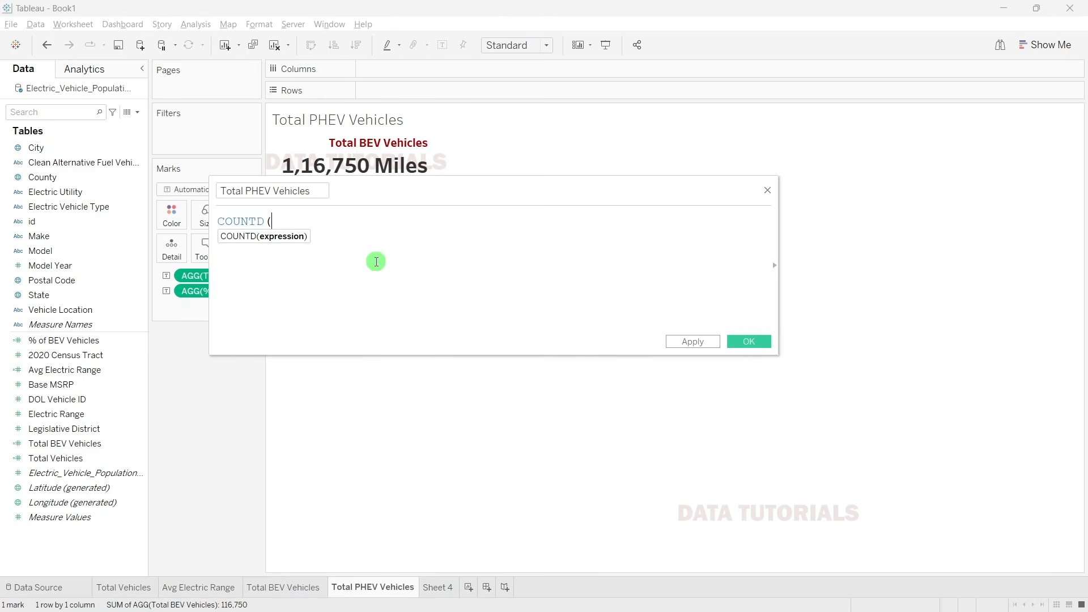
key("Return")
type("IF ")
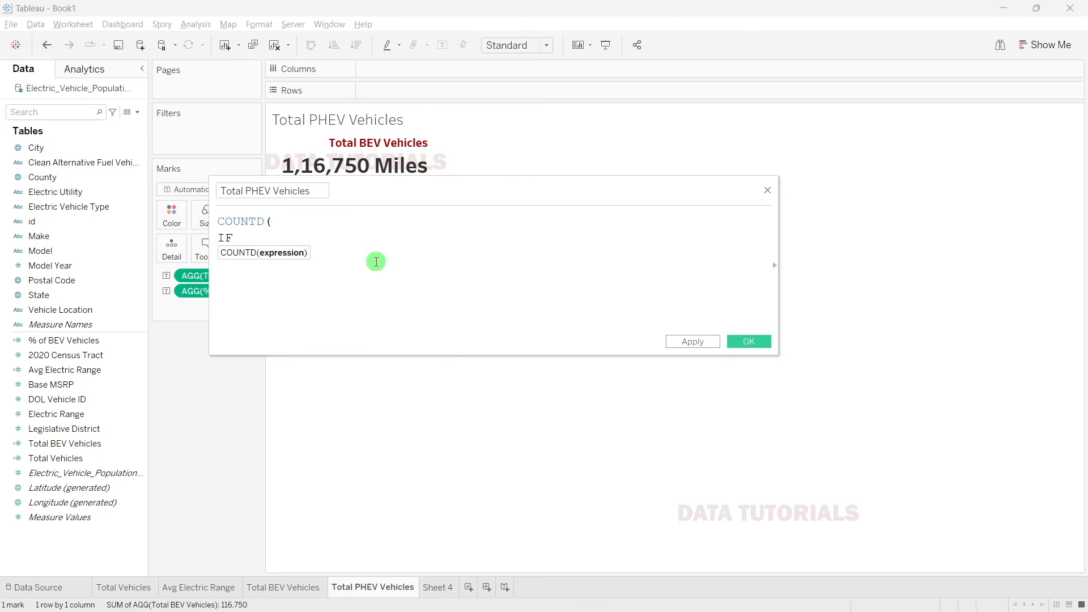
type("ele")
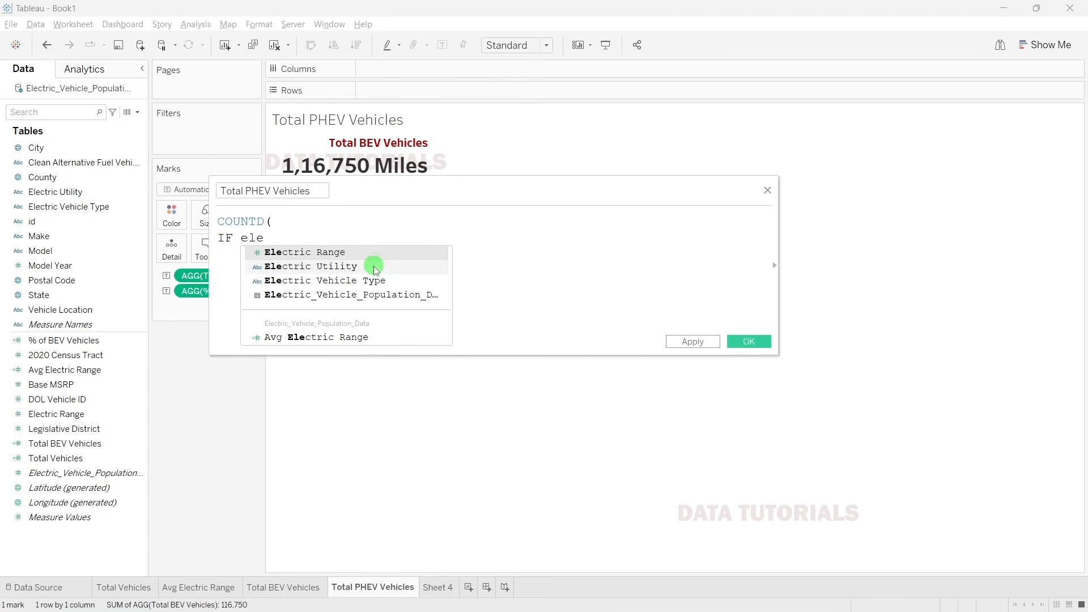
left_click(369, 280)
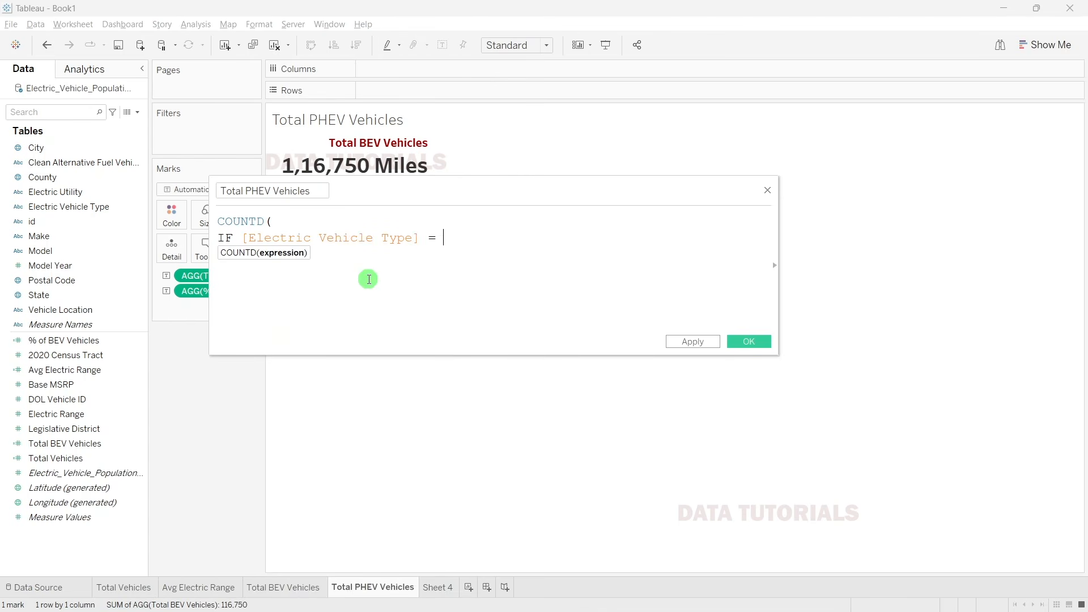
Step: Copy the text Plug-in Hybrid Electric Vehicle (PHEV) from the Excel data and paste it in quotes as the IF comparison value in Tableau
left_click(653, 595)
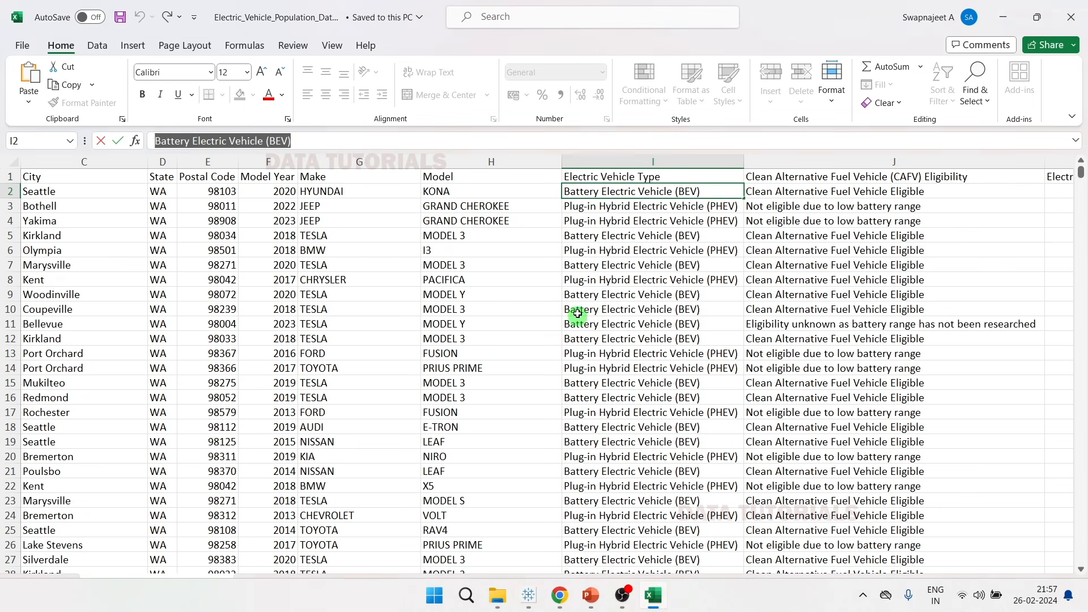
left_click(622, 209)
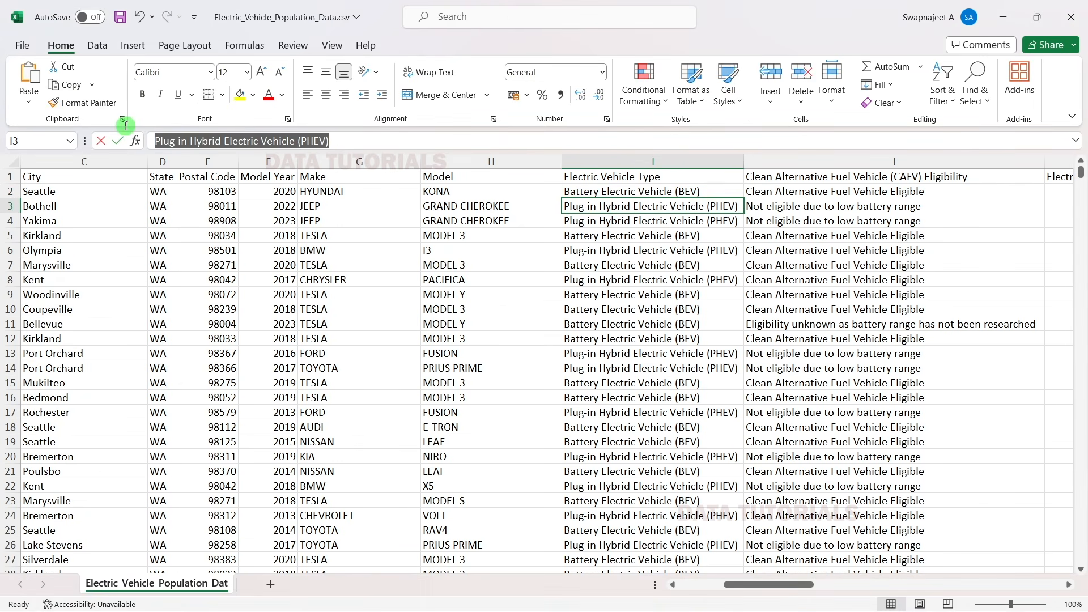
key("alt+Tab")
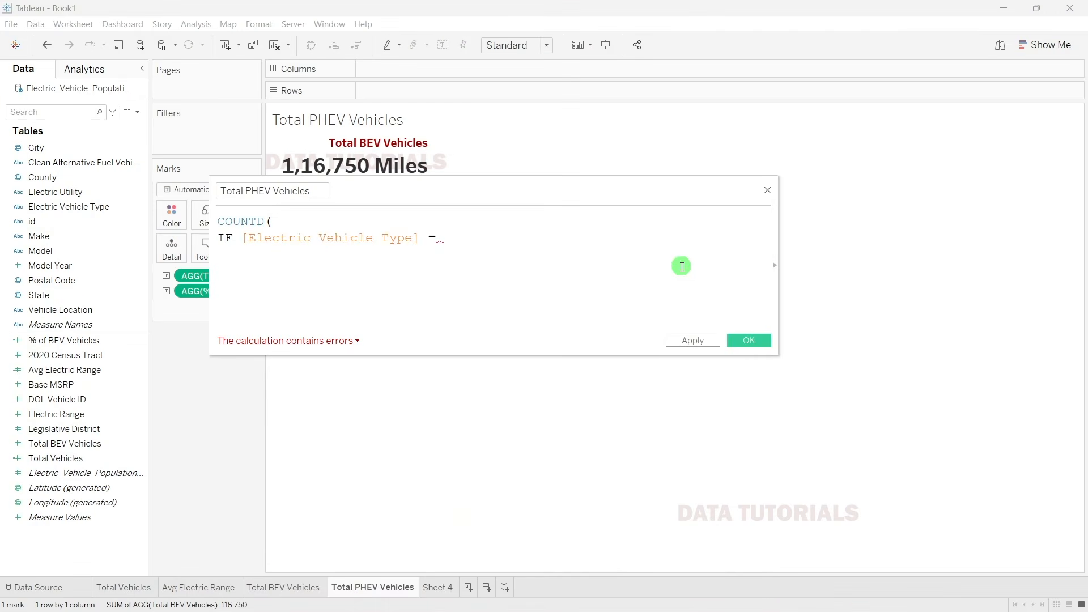
type("\"")
type("Plug-in Hybrid Electric Vehicle (PHEV)")
type("\"4")
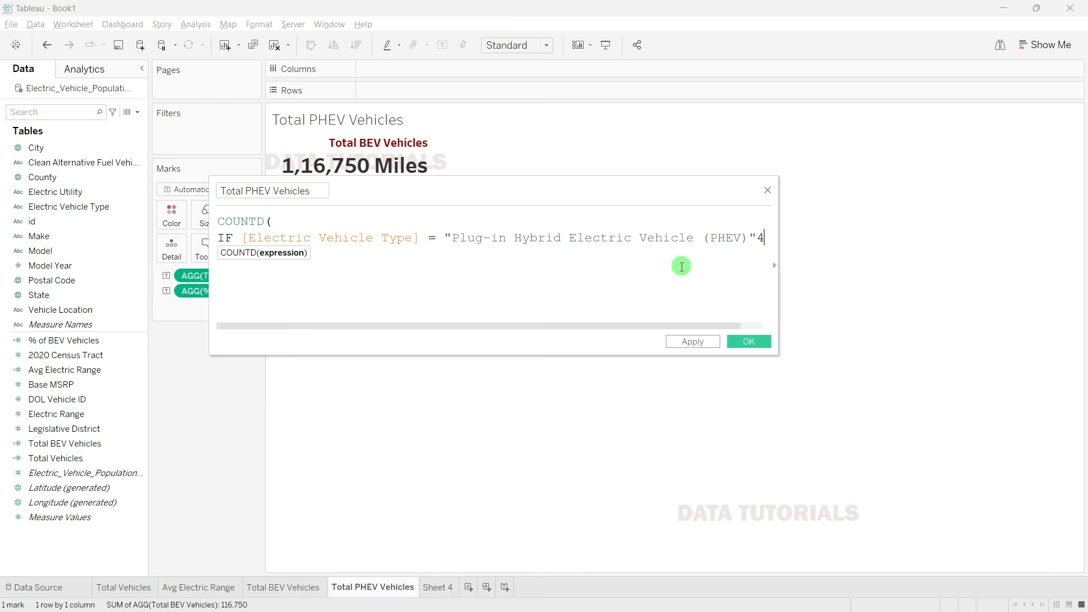
Step: Complete the formula with THEN [DOL Vehicle ID] END and a closing parenthesis, enlarge the editor, and save the calculated field
key("Return")
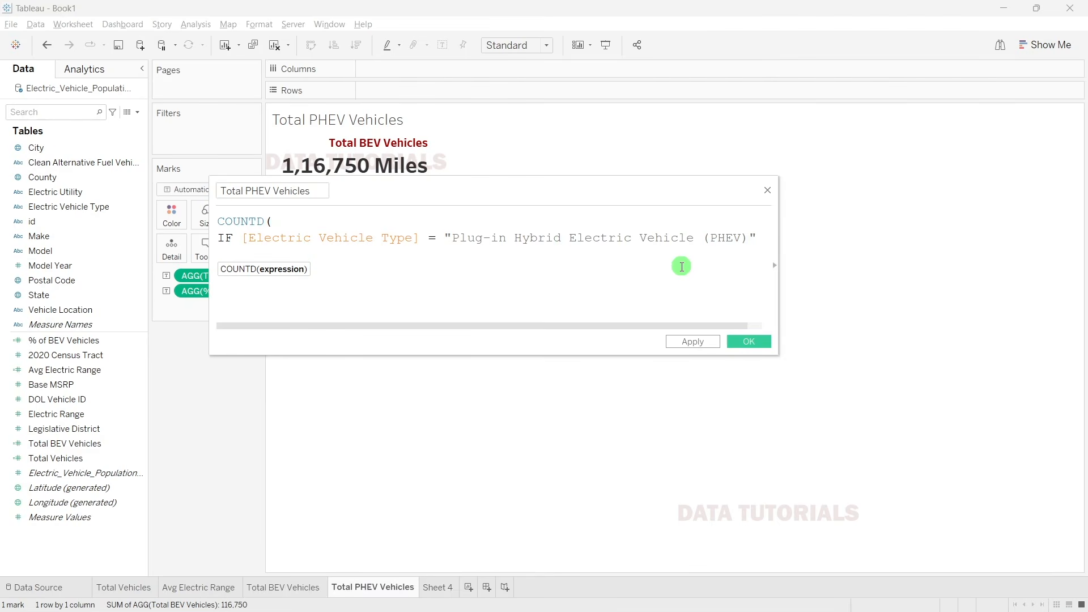
type("THEN")
key("Return")
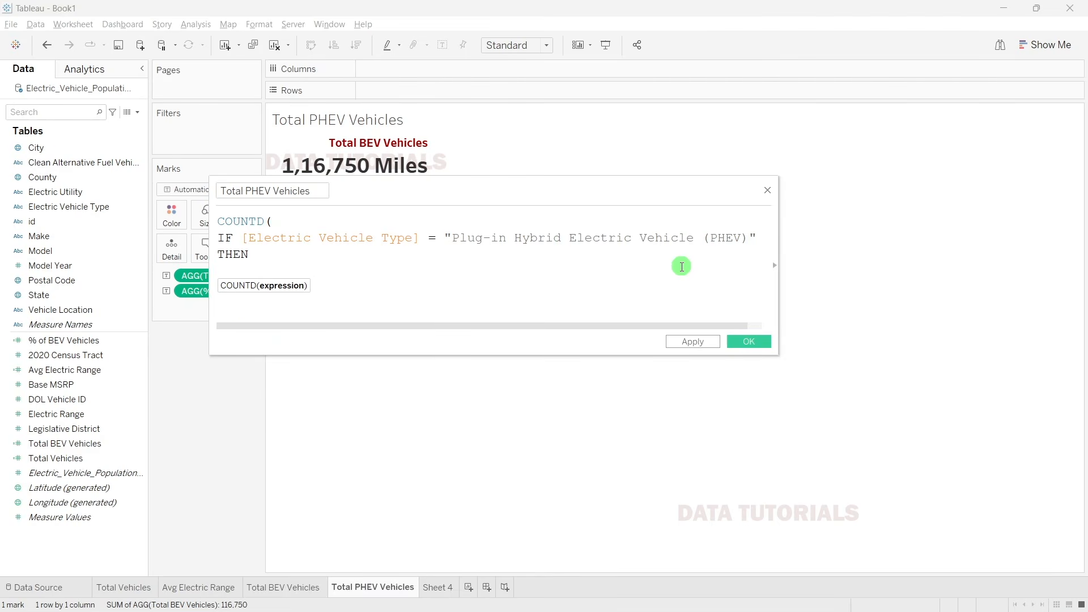
type("DOL")
key("Return")
key("Return")
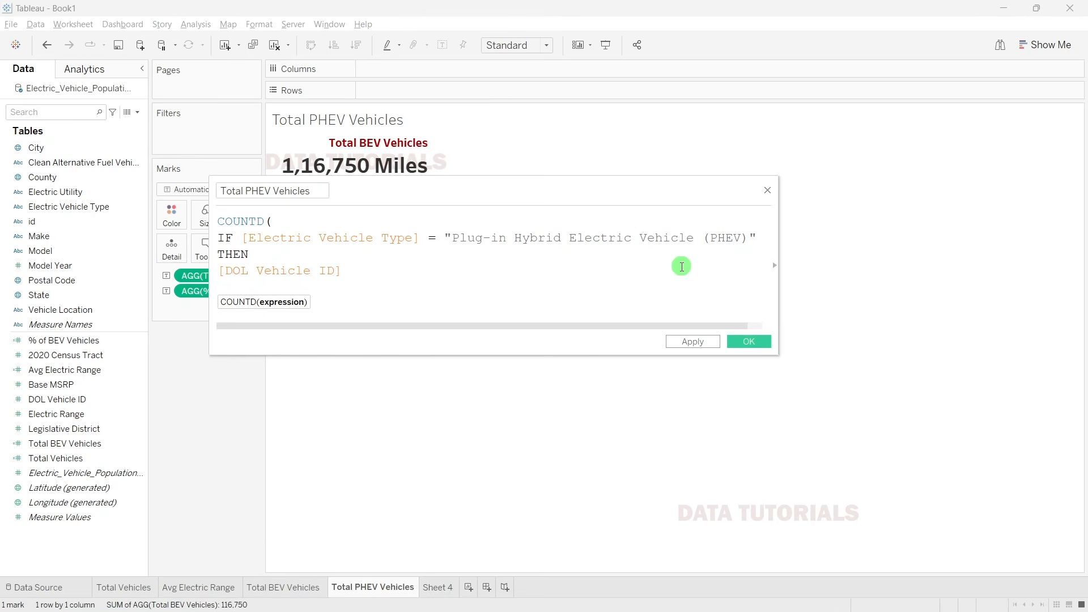
type("END")
key("Return")
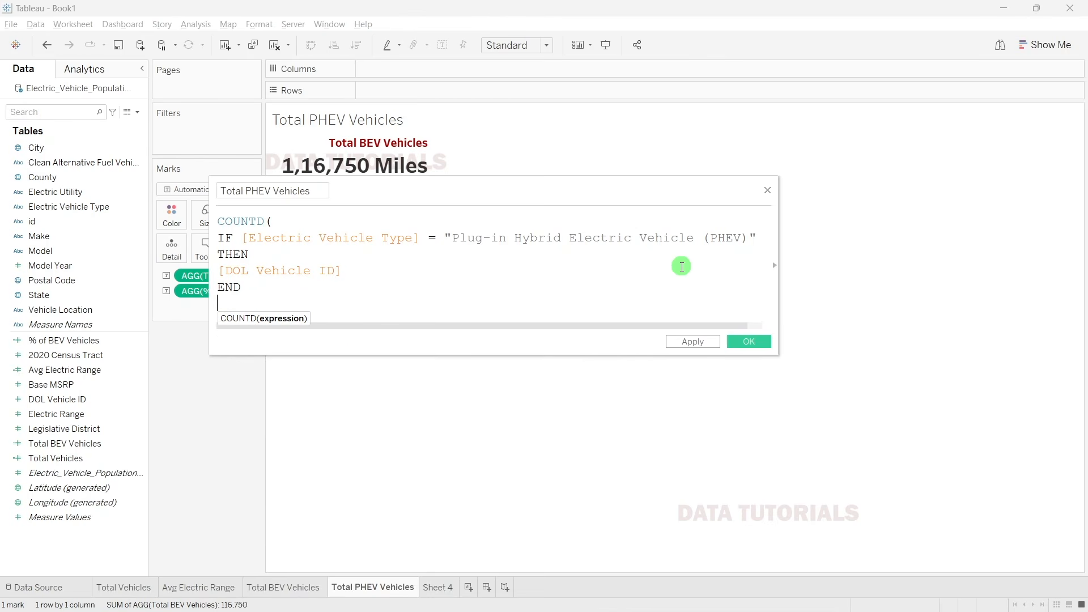
type(")")
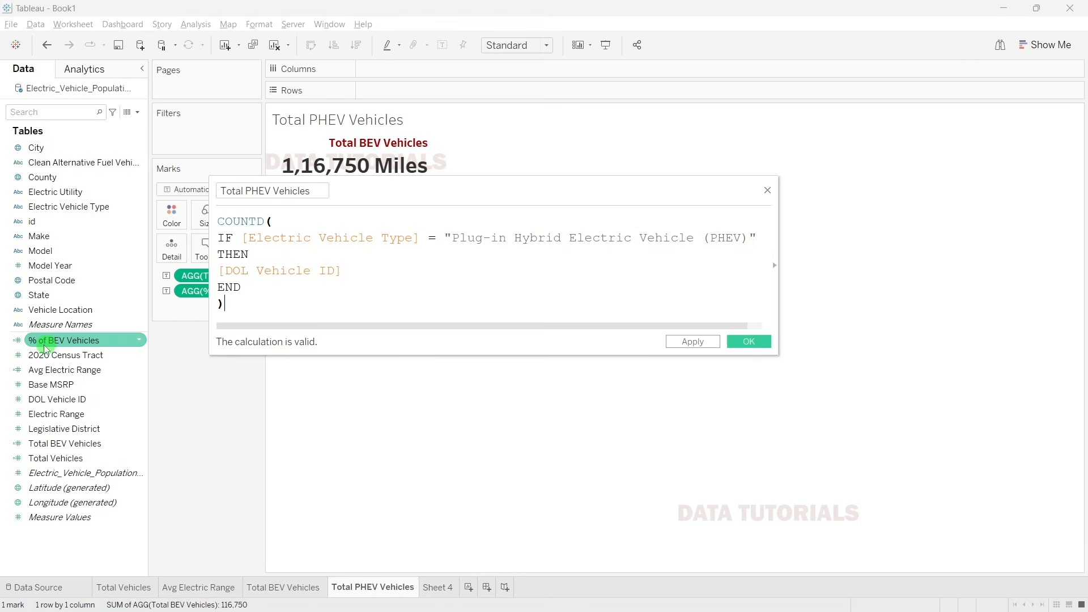
left_click_drag(301, 356, 303, 406)
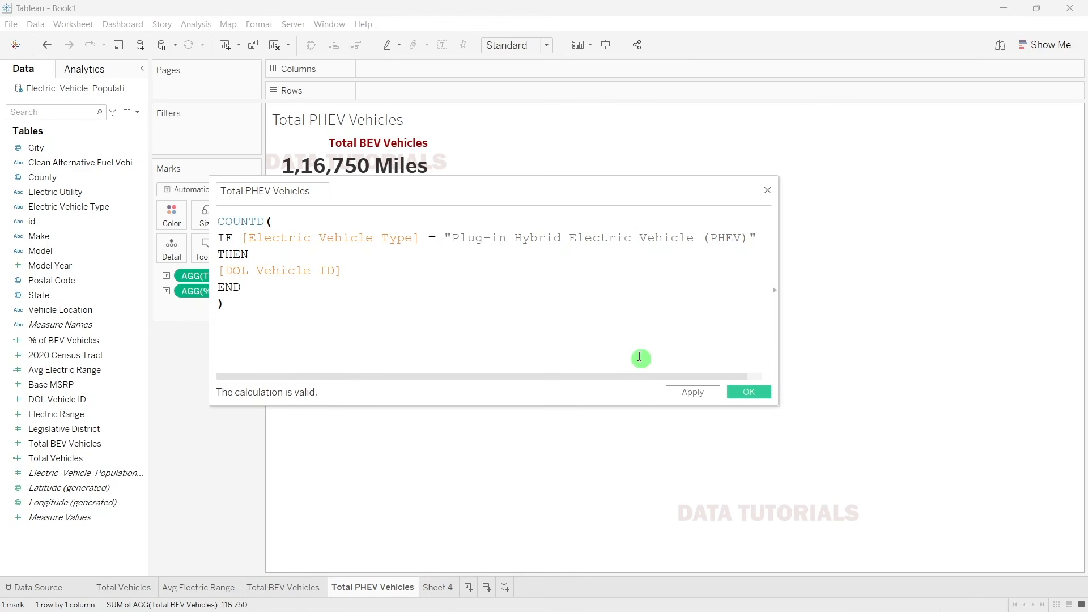
left_click_drag(693, 376, 646, 386)
left_click(757, 392)
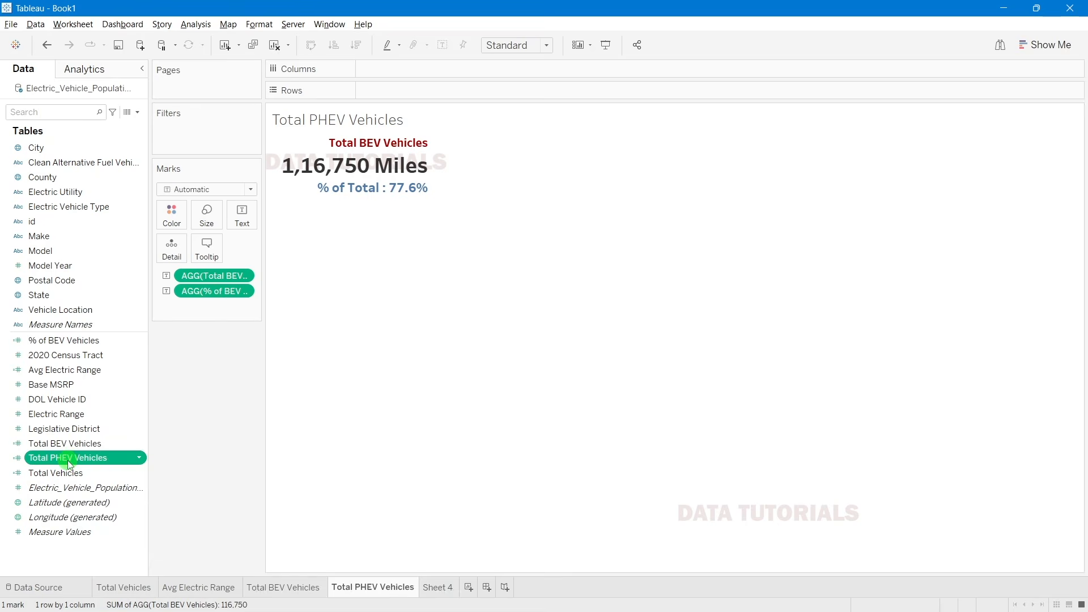
Step: Replace the Total BEV Vehicles measure in the worksheet's text marks with Total PHEV Vehicles
left_click_drag(67, 460, 203, 273)
left_click_drag(203, 273, 203, 273)
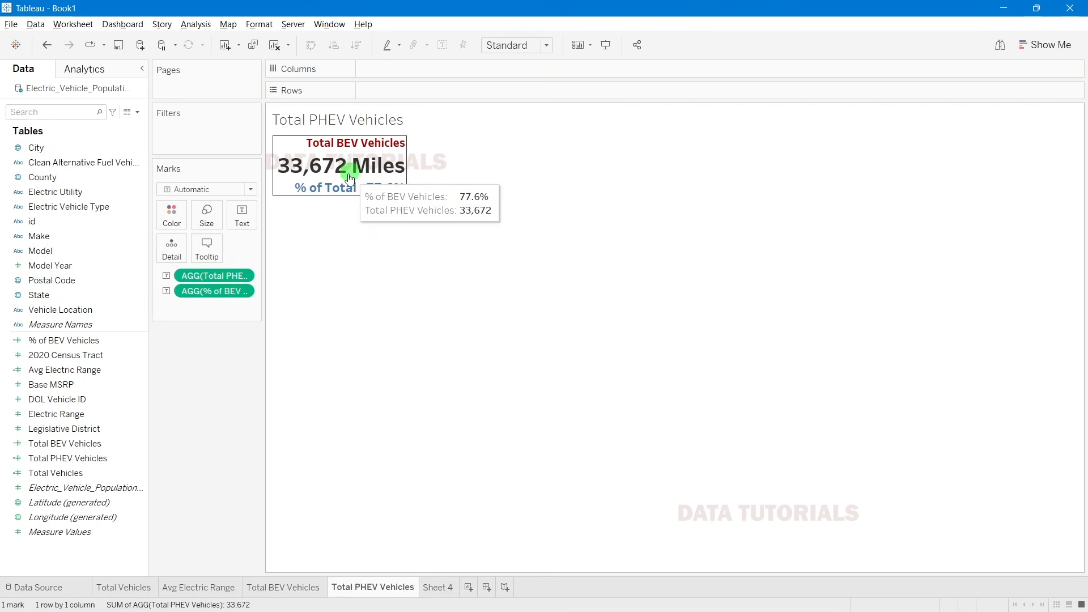
left_click(213, 387)
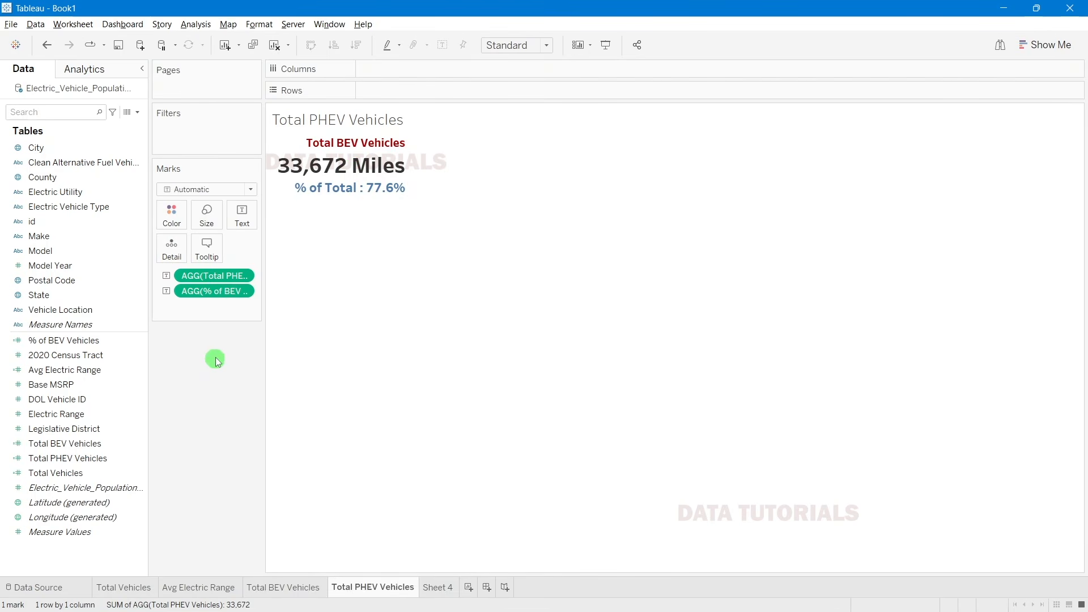
Step: Create a calculated field named % of PHEV Vehicles with the formula [Total PHEV Vehicles] / [Total Vehicles]
left_click(137, 111)
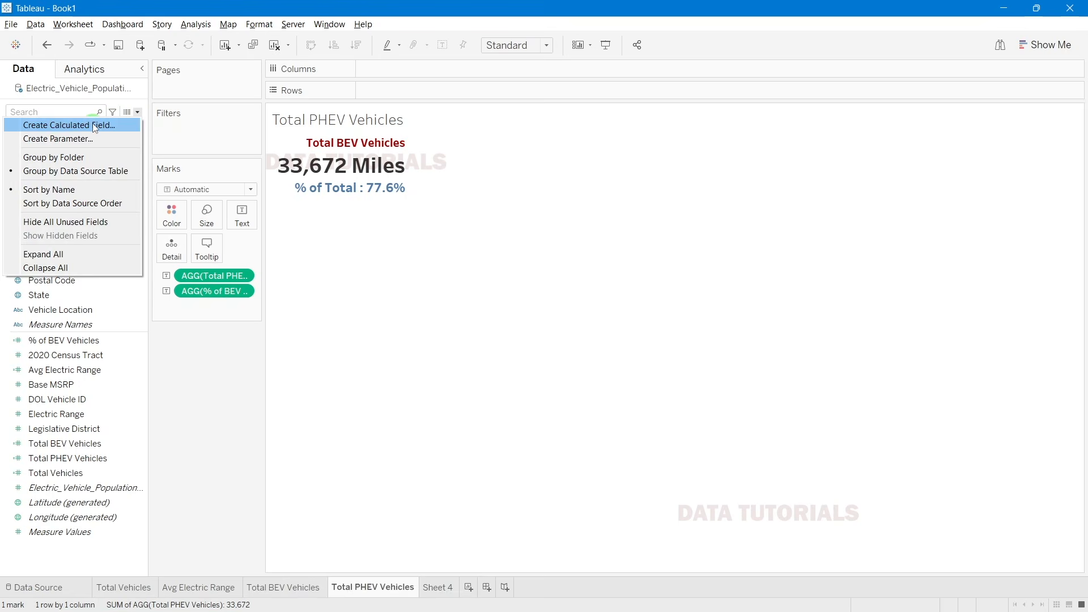
left_click(93, 124)
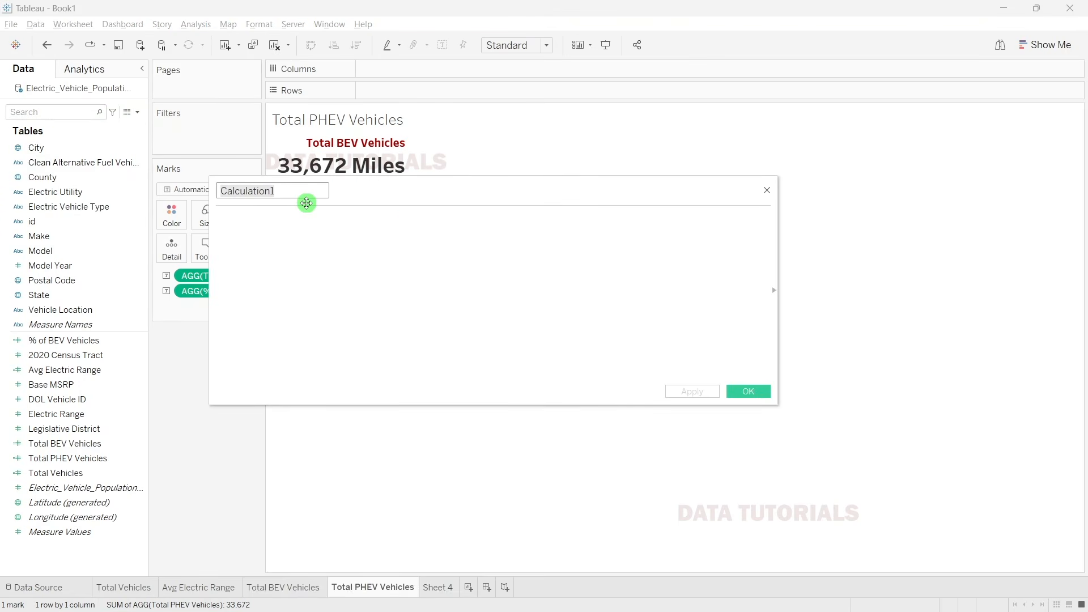
type("%")
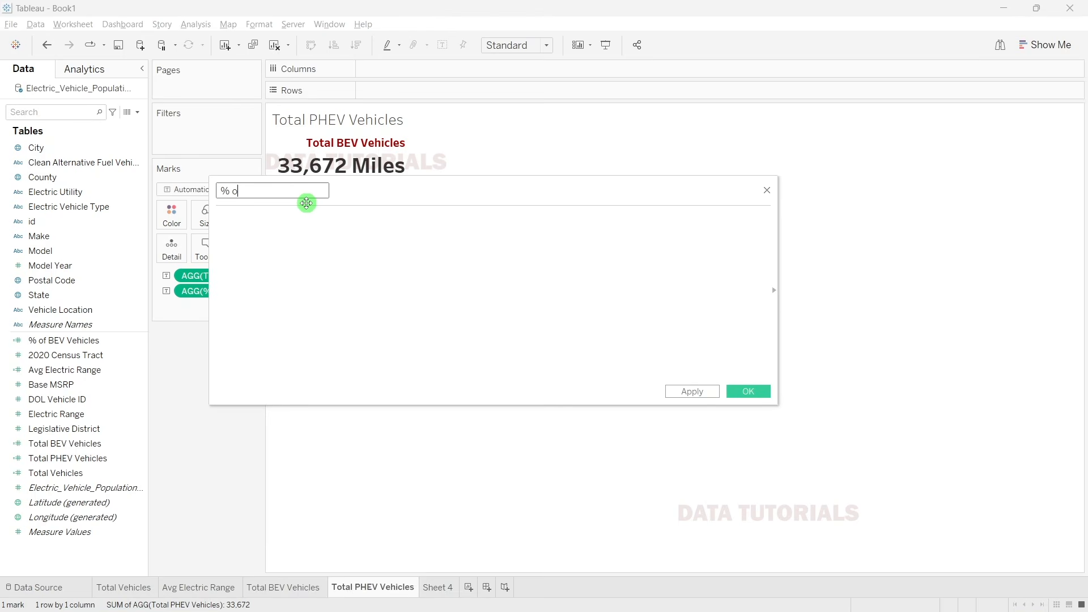
type(" of PHEV Vehicles")
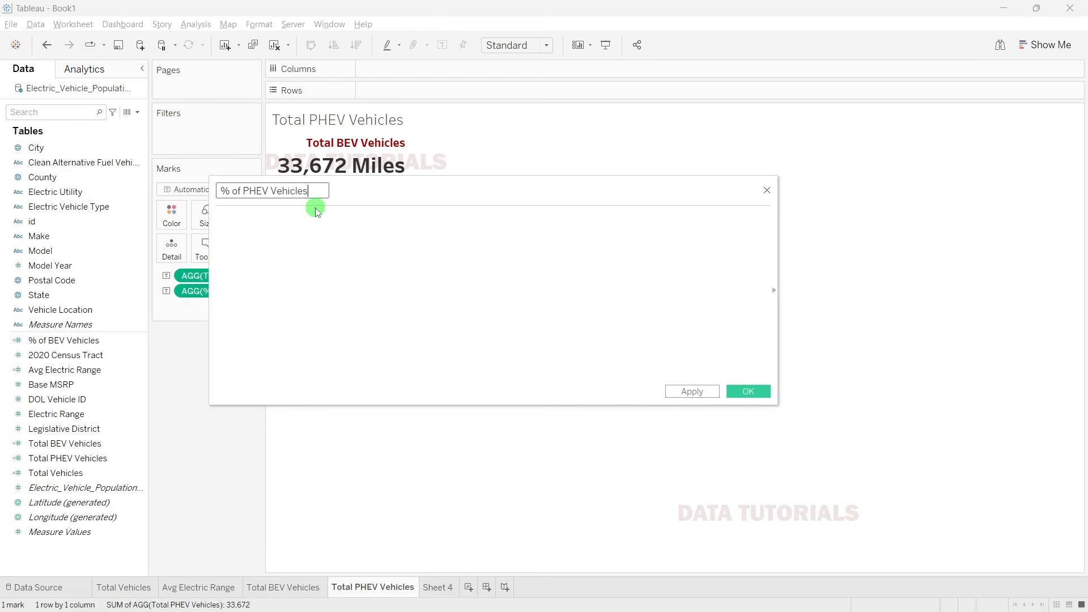
left_click(342, 249)
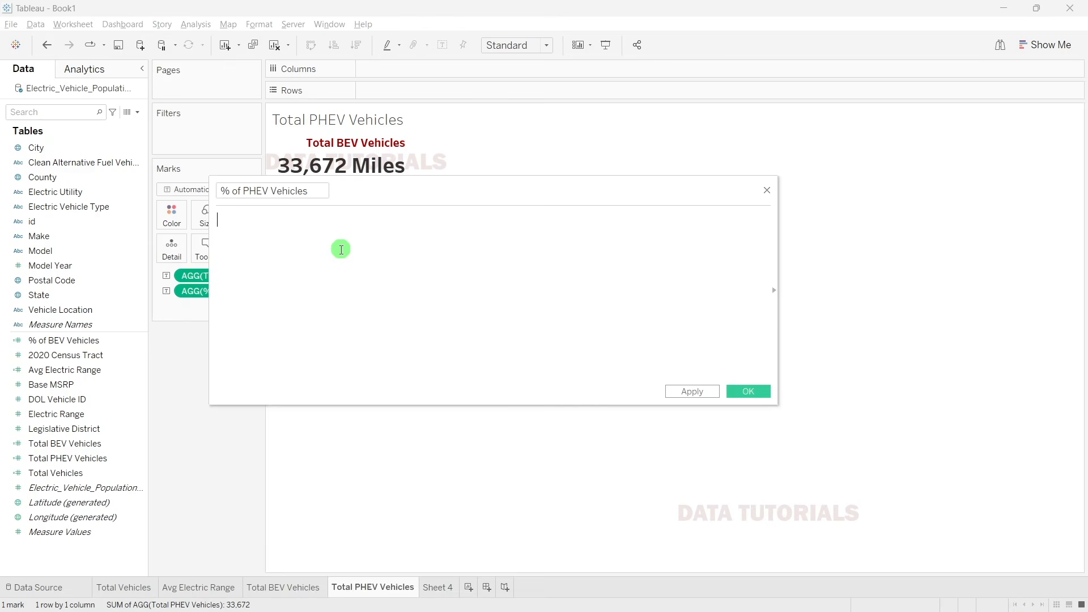
type("tot")
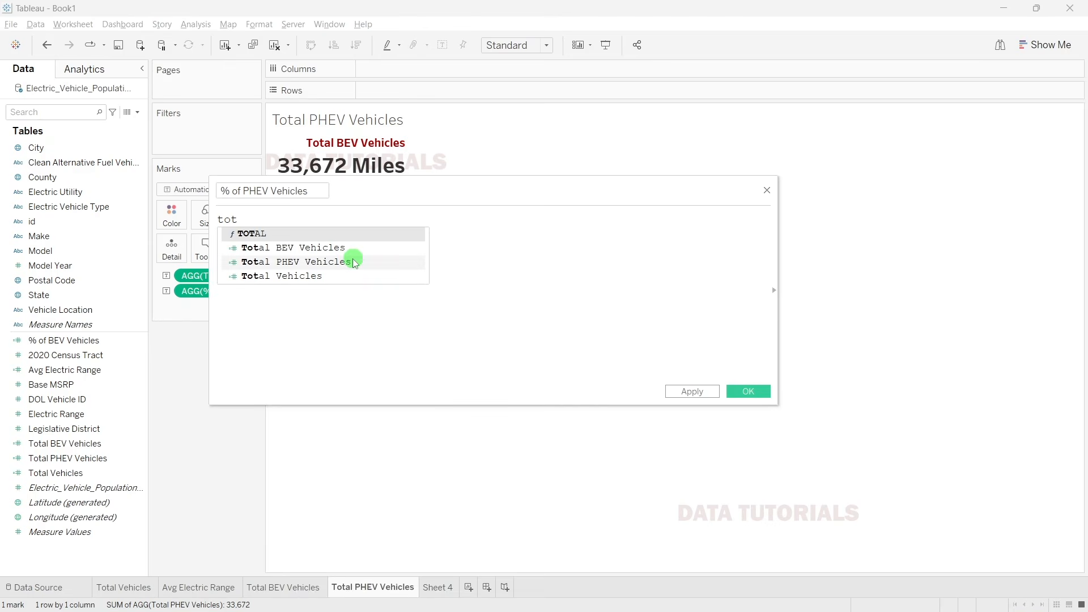
left_click(354, 259)
type("/ ")
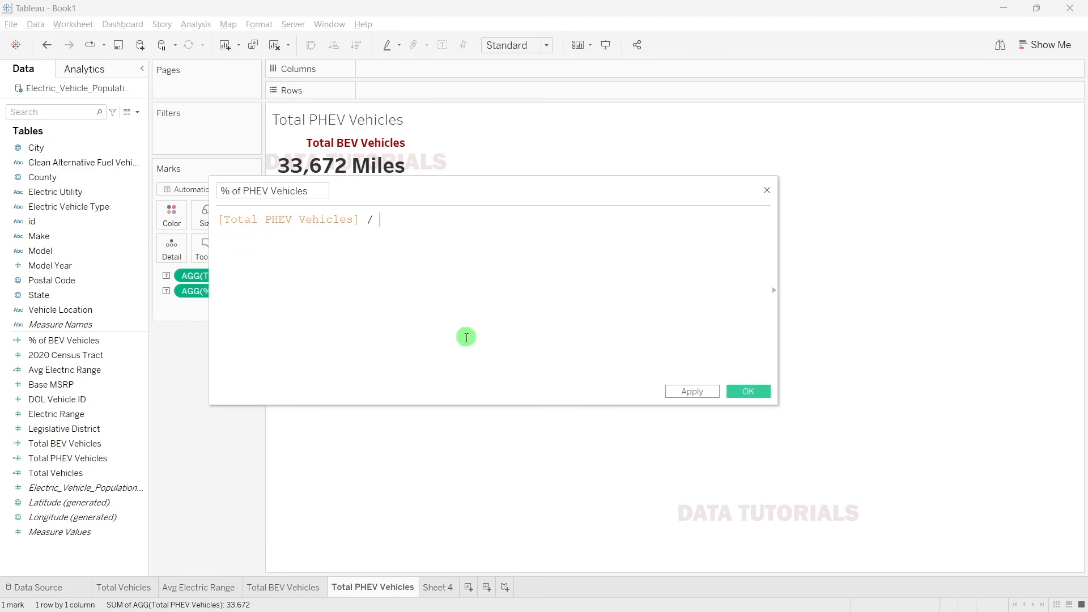
type("tot")
left_click(445, 277)
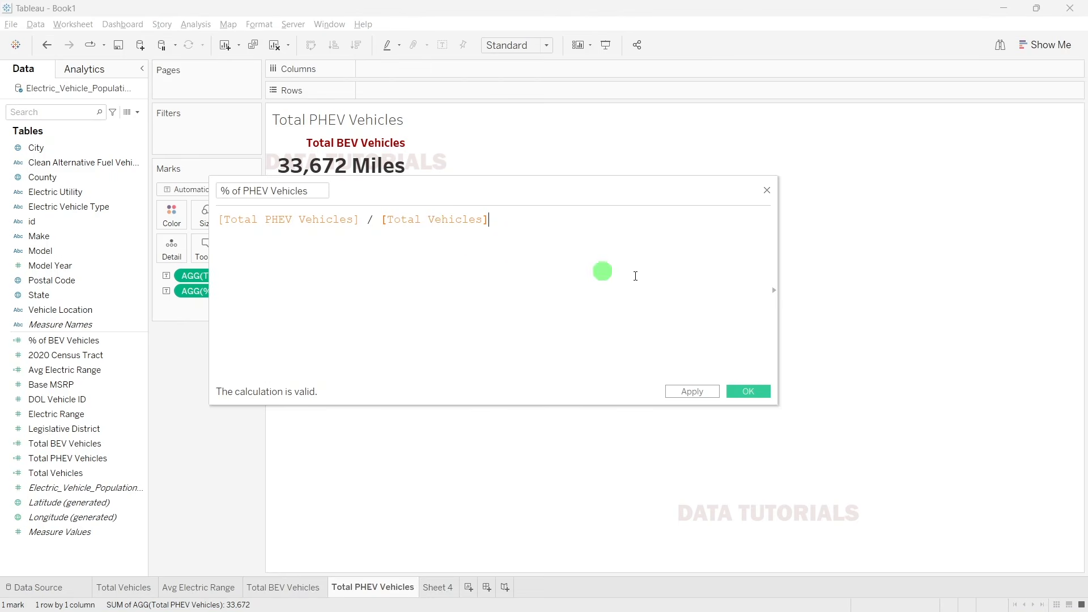
left_click(748, 391)
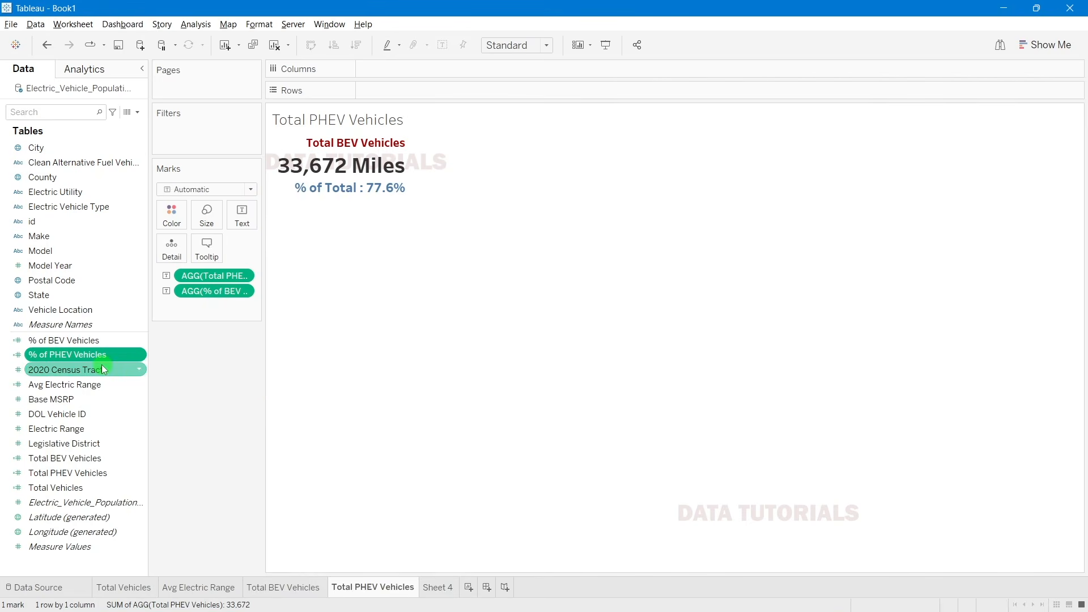
Step: Replace % of BEV Vehicles in the text marks with % of PHEV Vehicles and format it as a percentage with 1 decimal place
left_click_drag(92, 360, 212, 293)
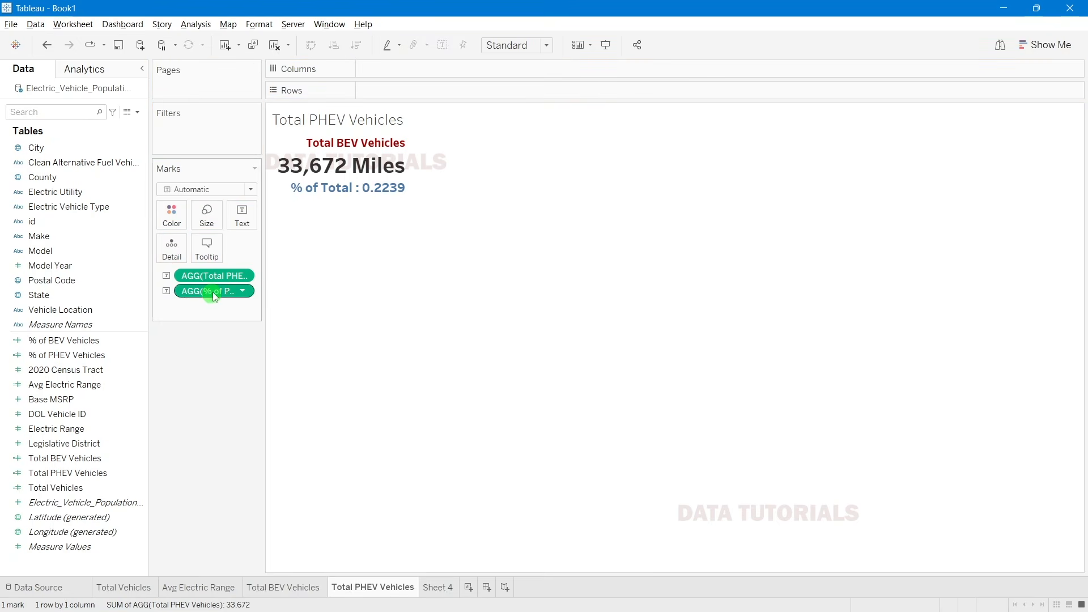
mouse_move(371, 186)
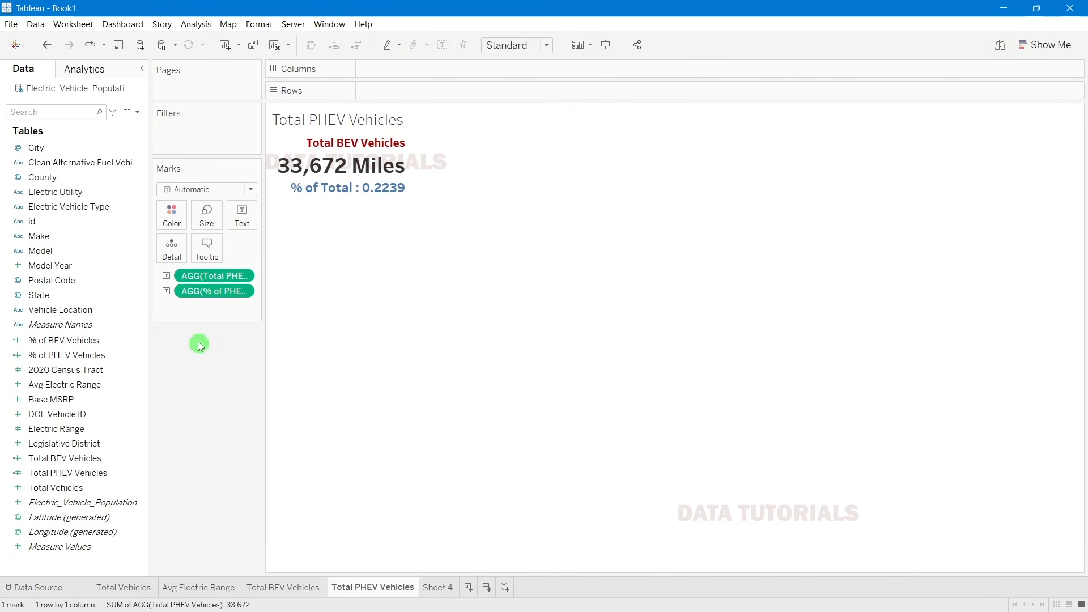
right_click(213, 297)
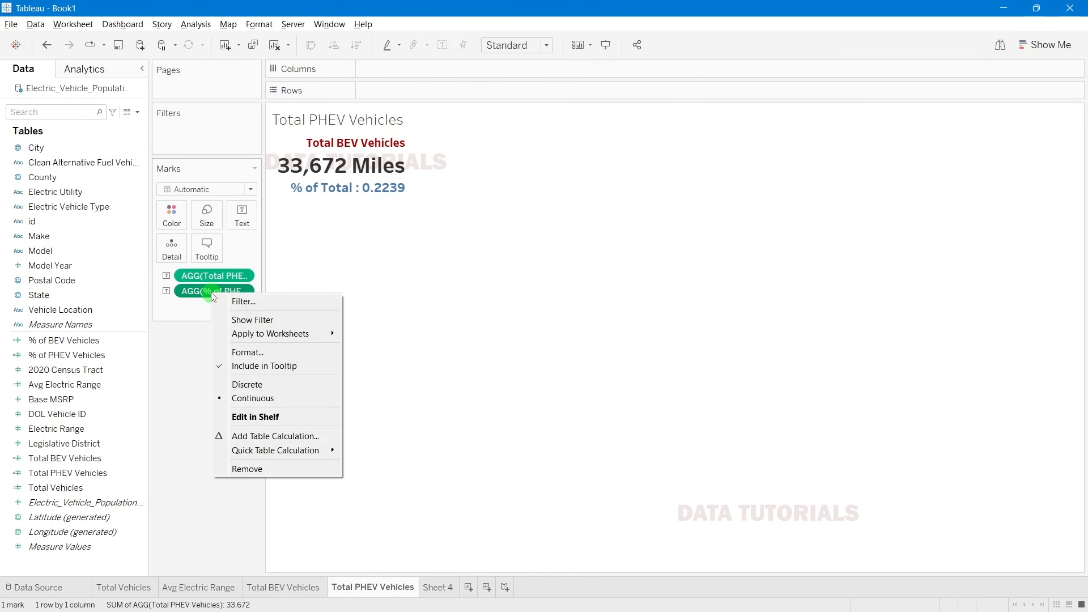
left_click(250, 352)
left_click(102, 195)
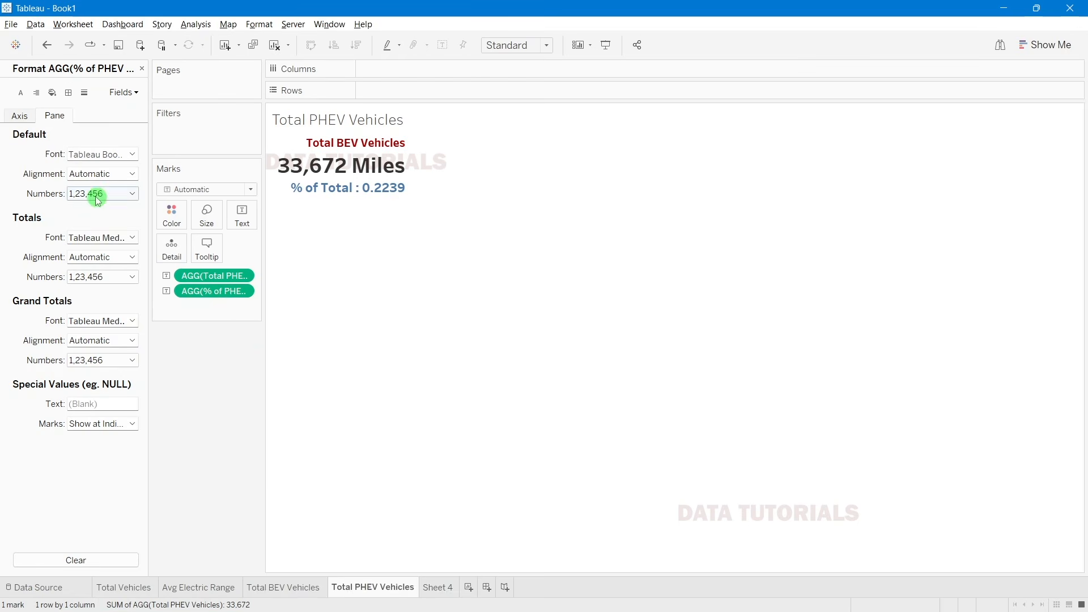
left_click(105, 231)
left_click(99, 271)
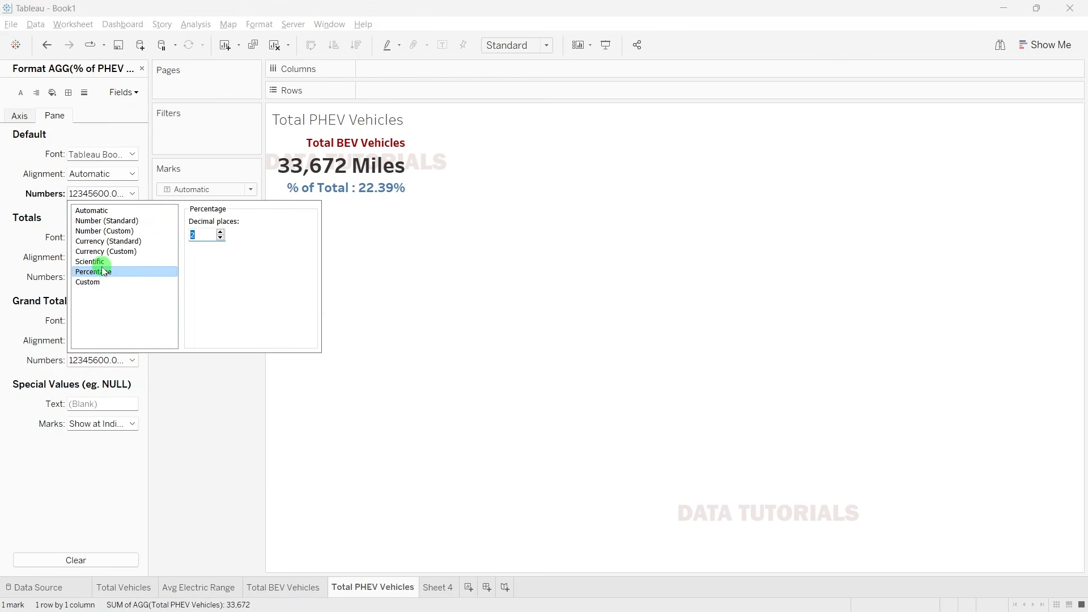
left_click(221, 239)
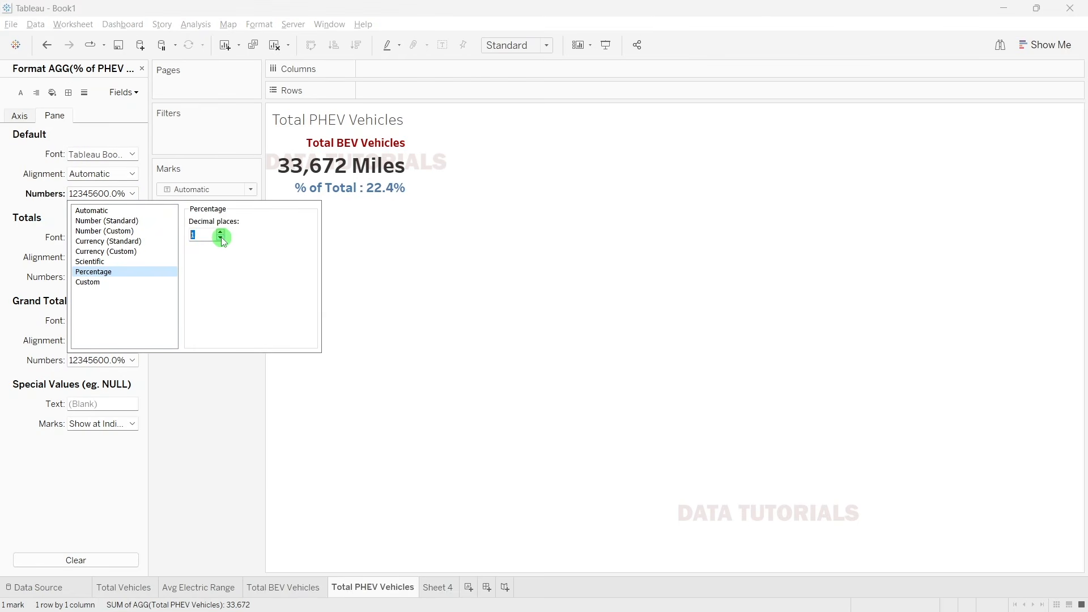
Step: Close the number formatting of % of PHEV Vehicles and look through the other KPI worksheets
left_click(246, 501)
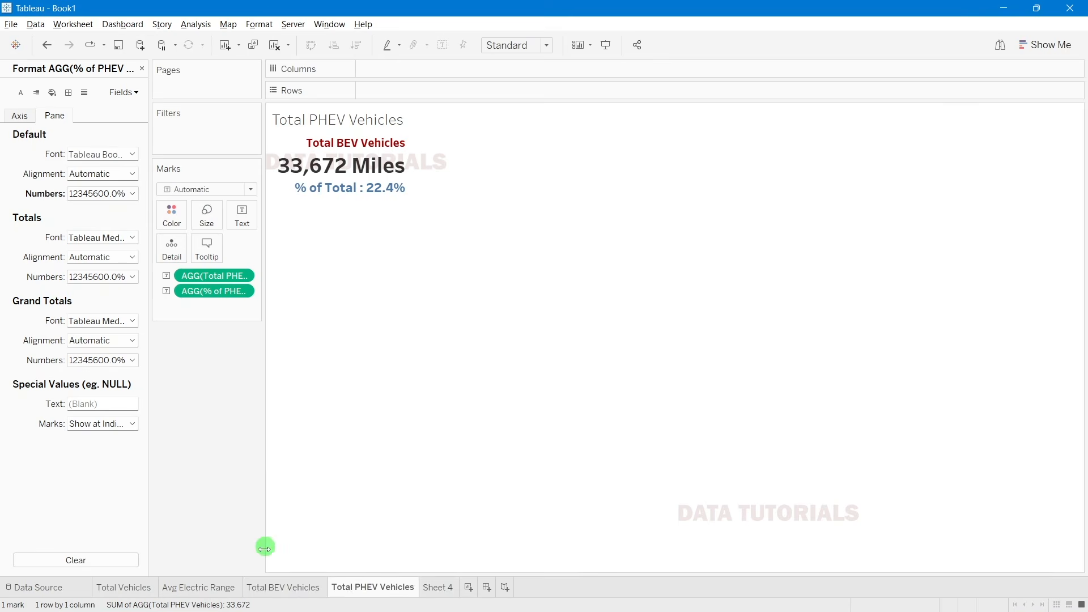
left_click(140, 589)
left_click(173, 590)
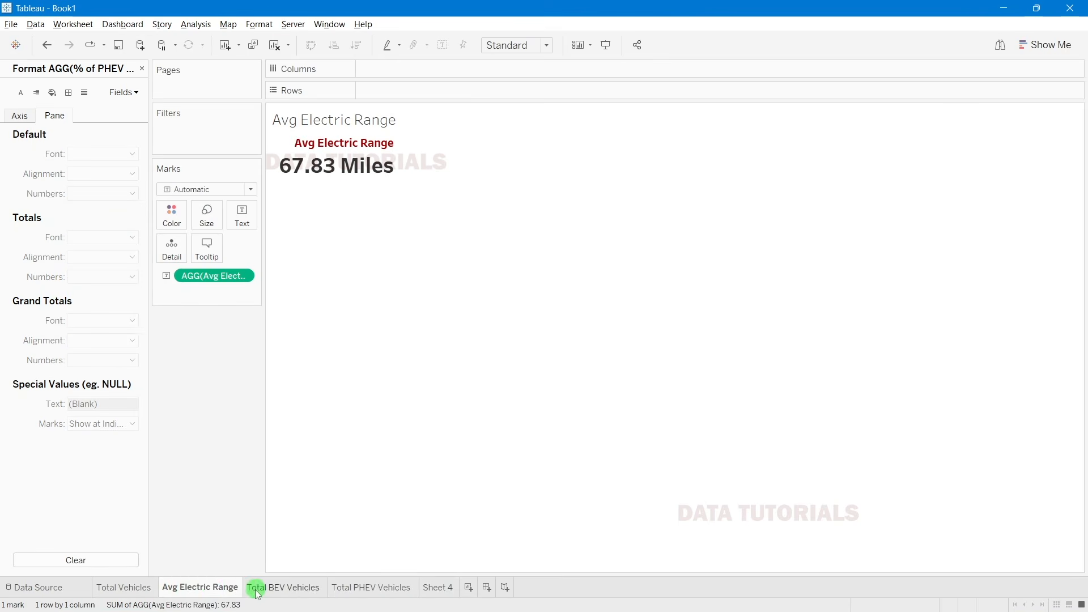
left_click(253, 587)
left_click(349, 590)
left_click(142, 68)
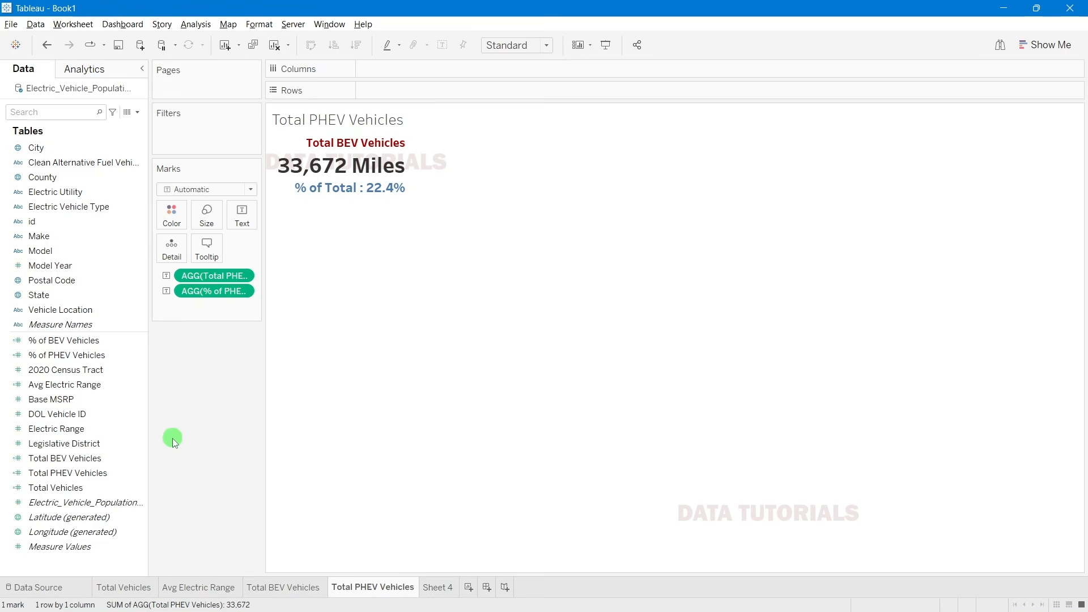
Step: Review the Total Vehicles and Avg Electric Range KPI worksheets
left_click(142, 587)
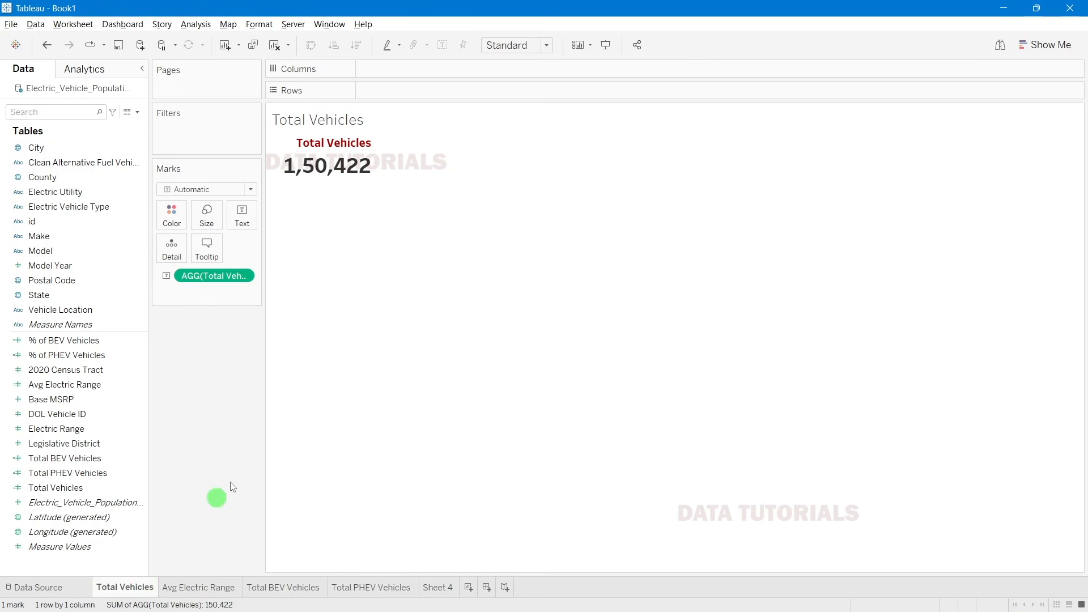
mouse_move(335, 178)
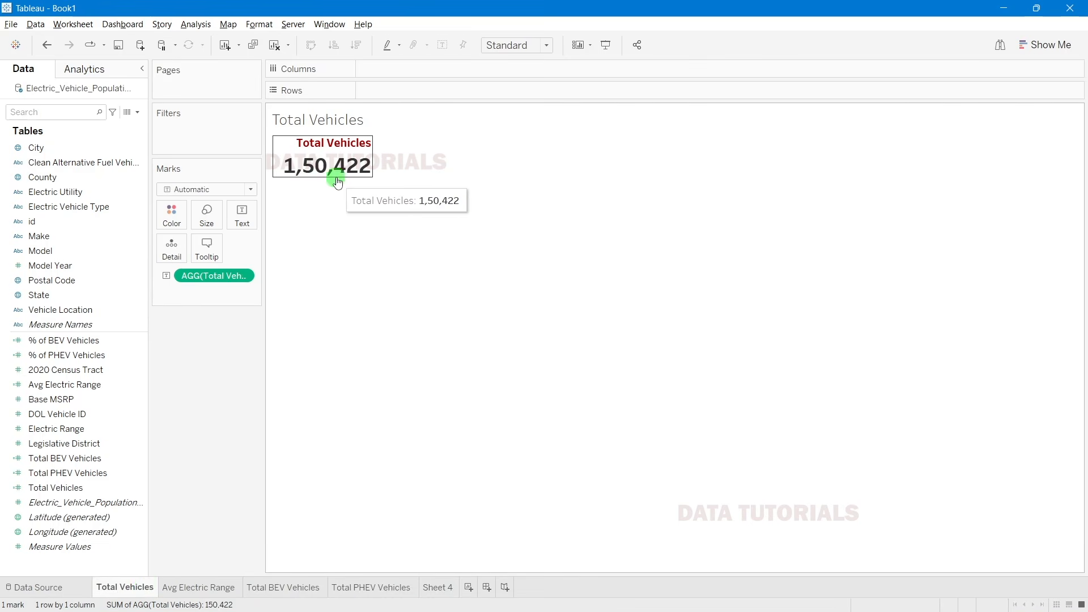
left_click(190, 587)
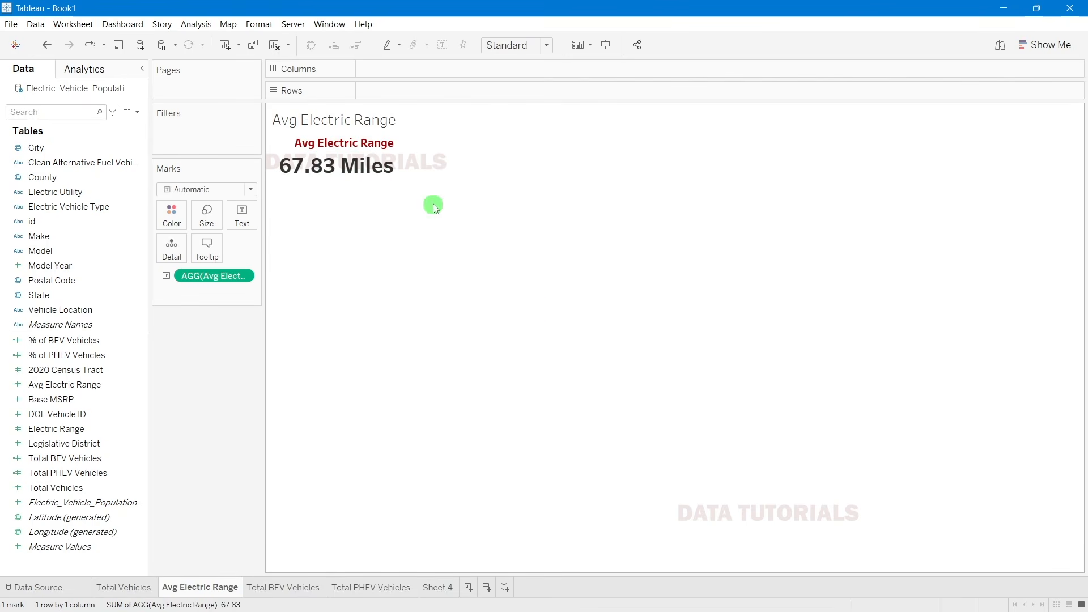
left_click(134, 587)
left_click(189, 587)
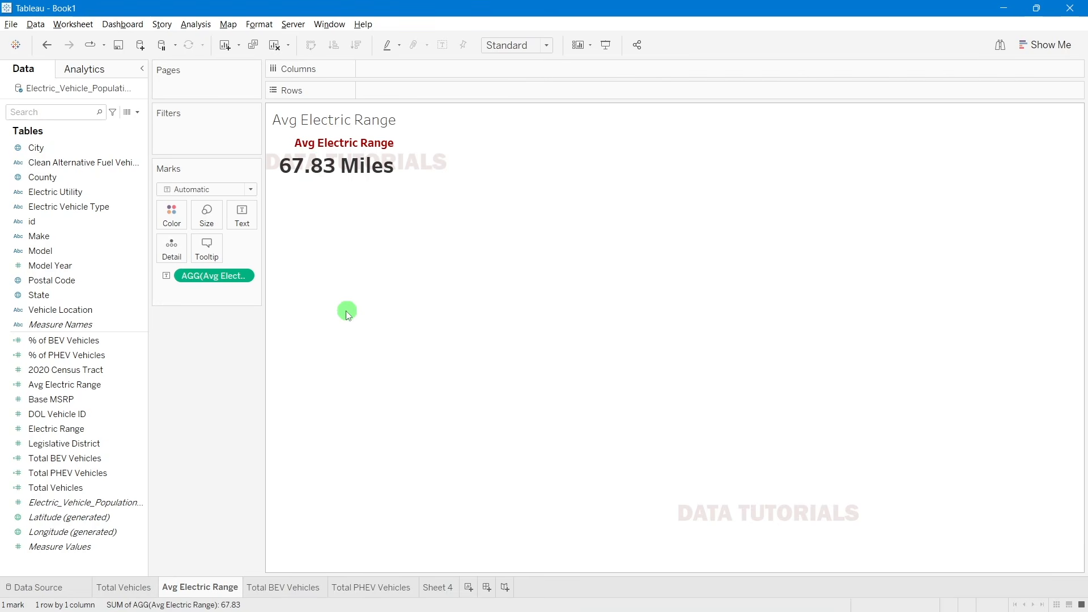
Step: Remove the word Miles from the text label on the Total BEV Vehicles worksheet
left_click(273, 589)
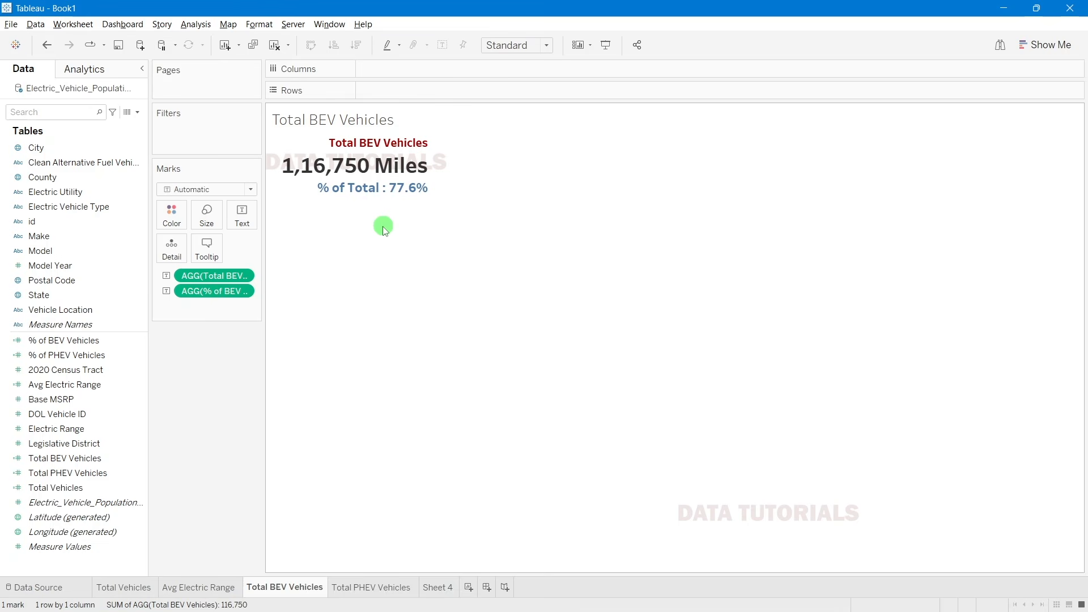
mouse_move(315, 180)
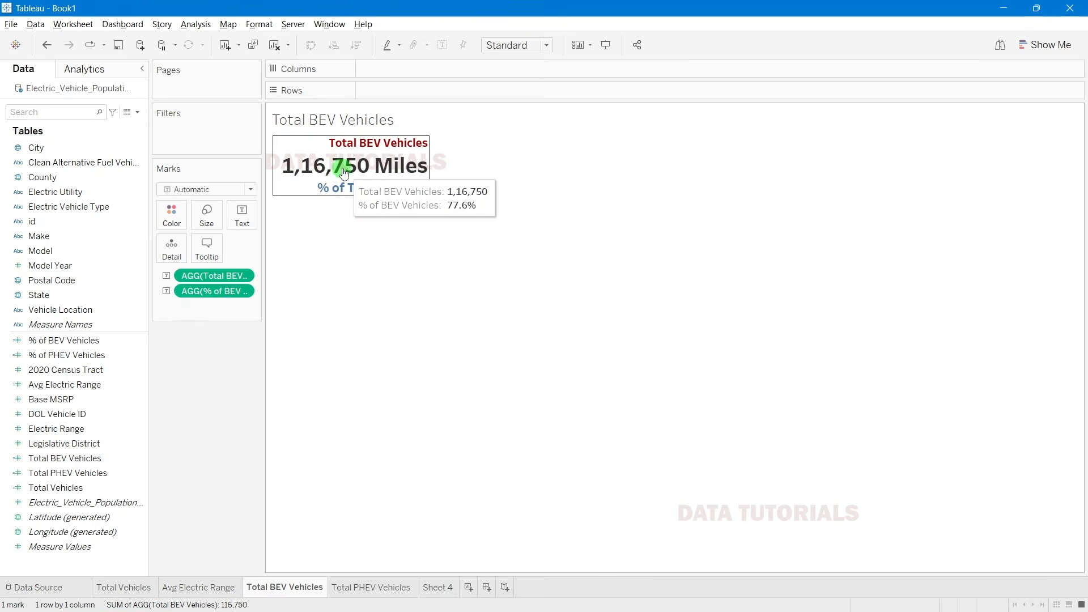
left_click(242, 216)
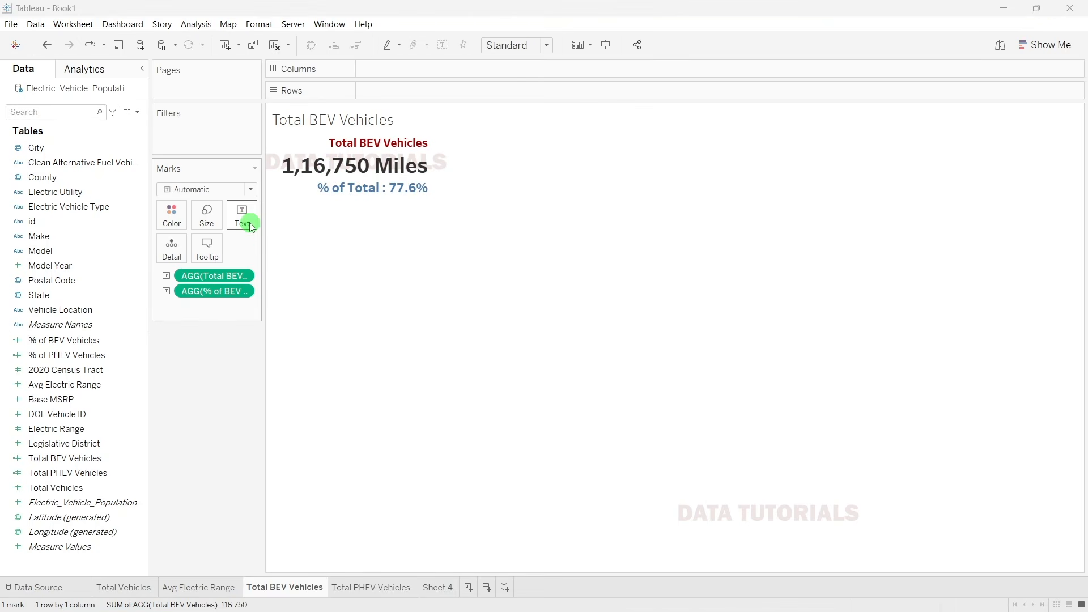
left_click(341, 243)
left_click_drag(674, 212, 631, 213)
key("BackSpace")
left_click(558, 321)
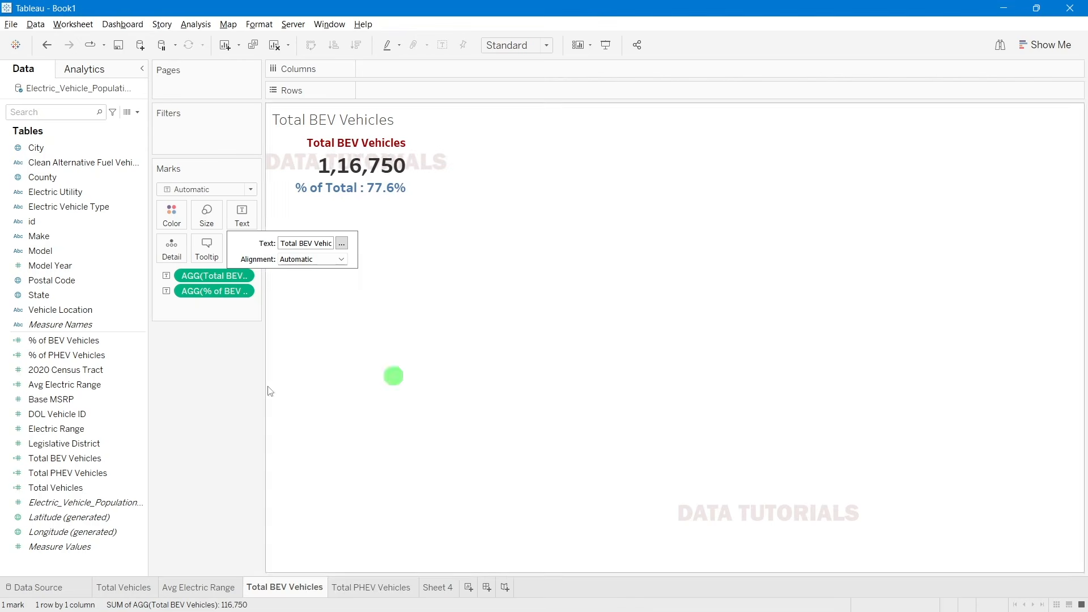
left_click(217, 353)
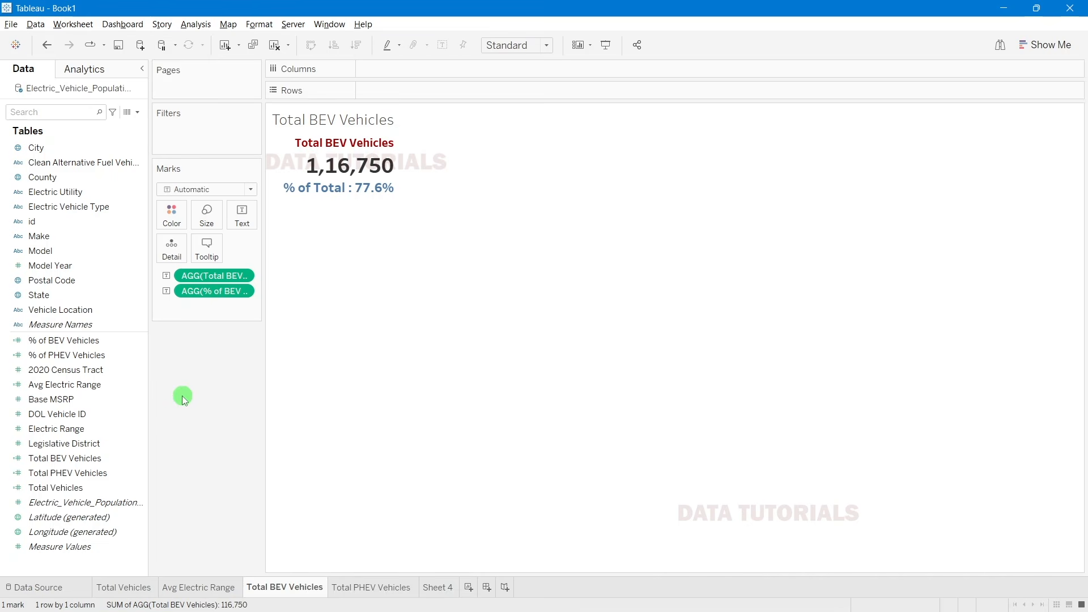
mouse_move(375, 189)
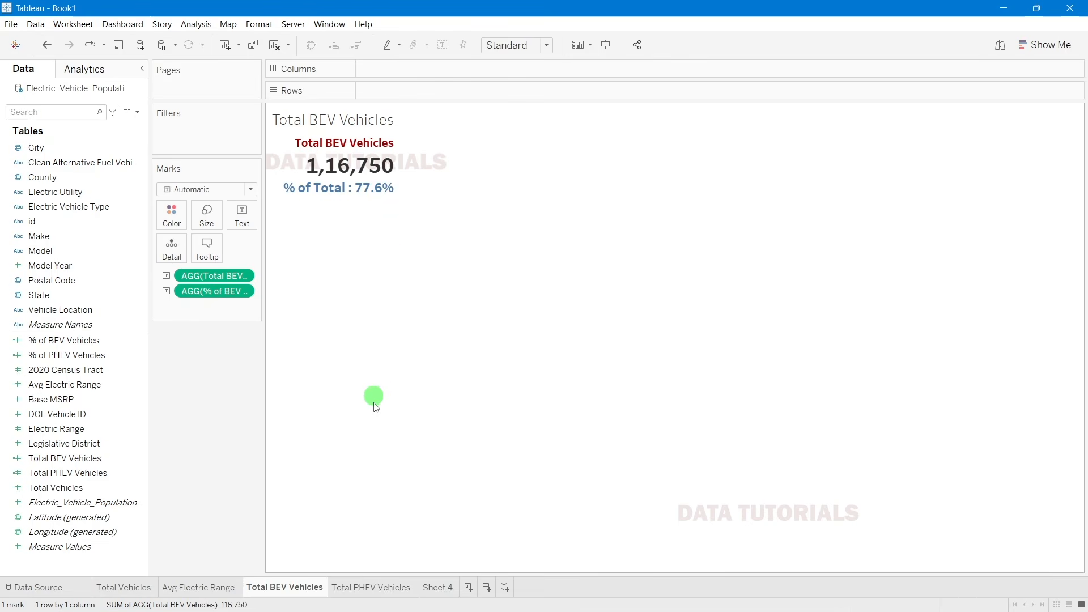
Step: Remove the word Miles from the text label on the Total PHEV Vehicles worksheet
left_click(375, 587)
left_click(253, 224)
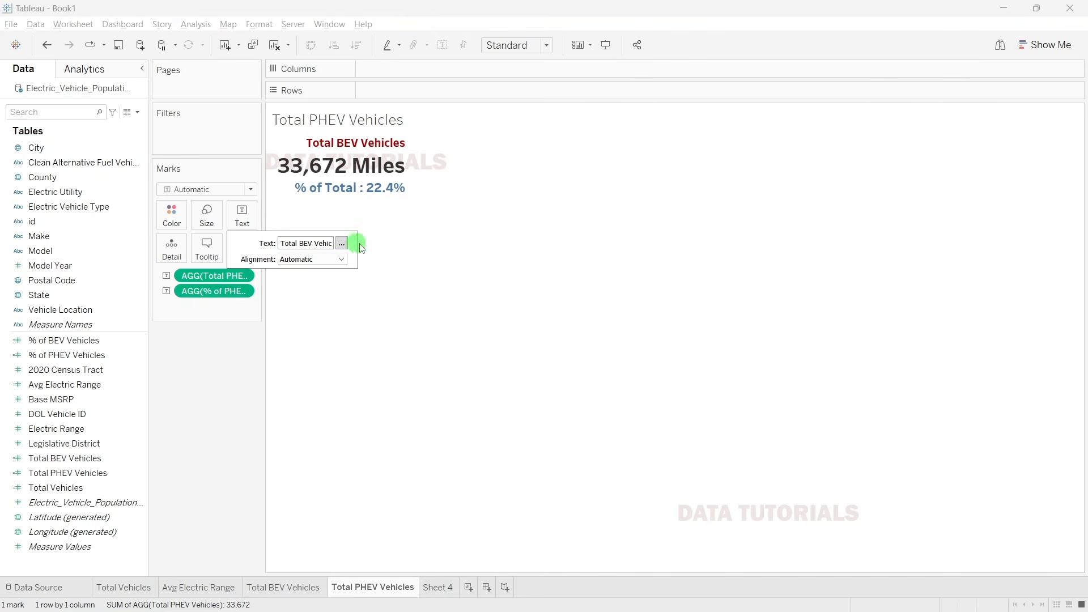
left_click(342, 243)
left_click_drag(676, 208, 641, 207)
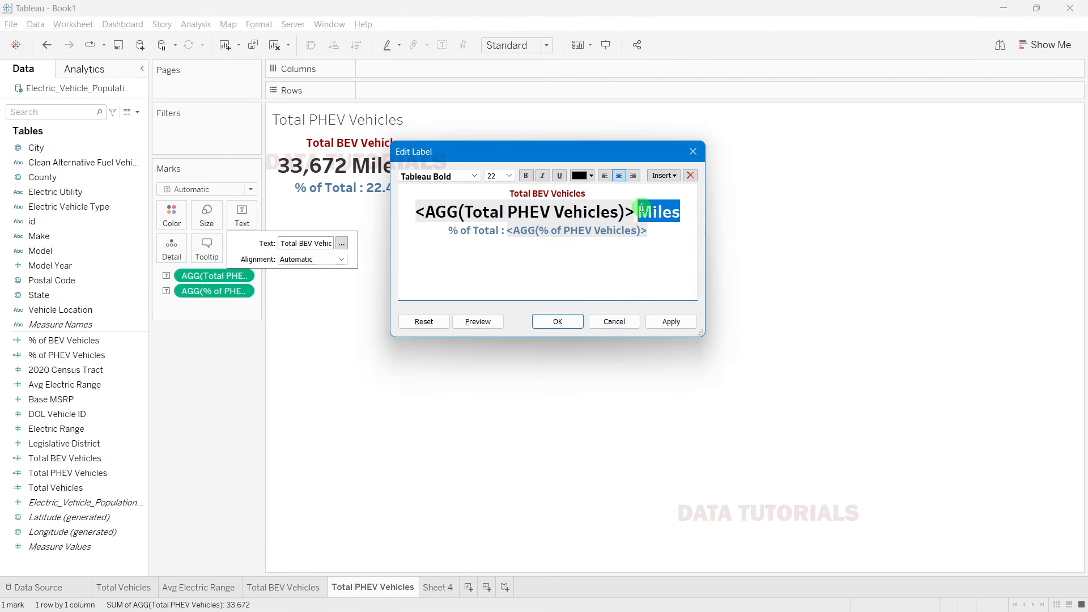
key("BackSpace")
left_click(558, 322)
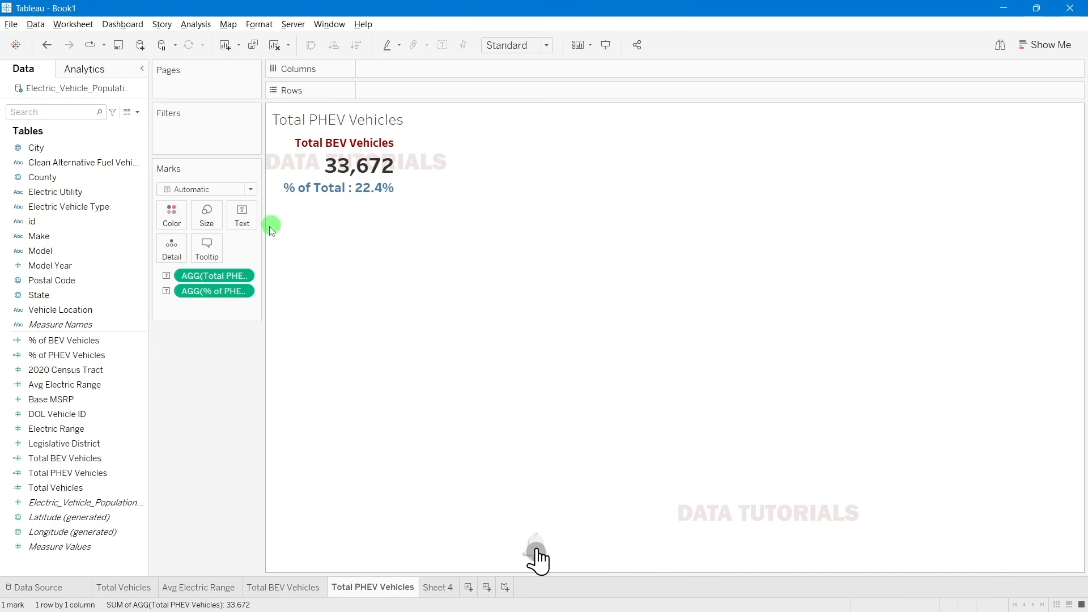
Step: Change the heading in the PHEV worksheet's text label to Total PHEV Vehicles
left_click(250, 226)
left_click(342, 243)
left_click(536, 193)
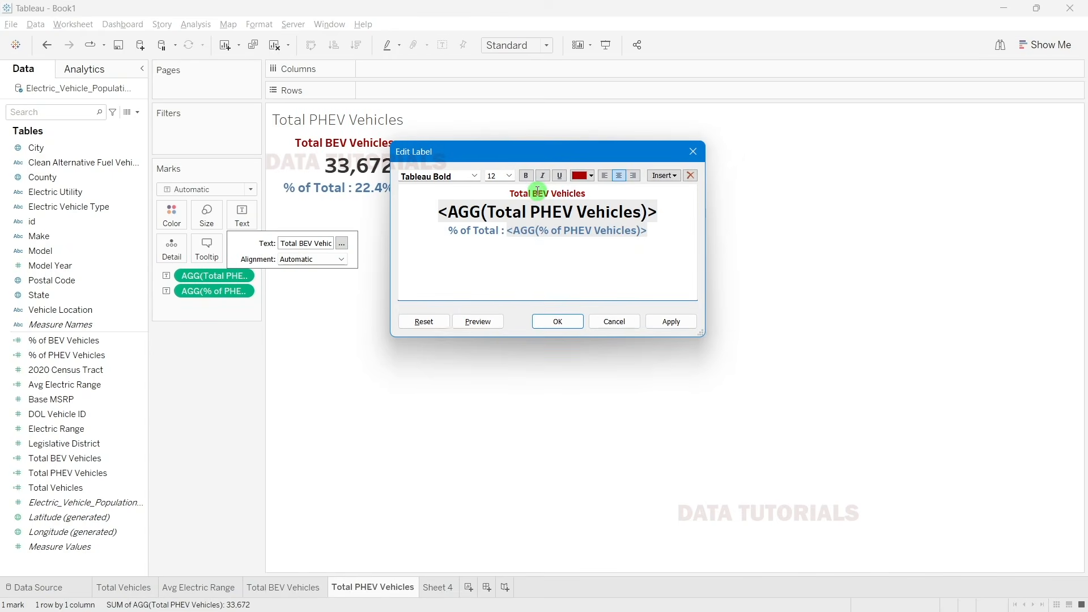
type("PH")
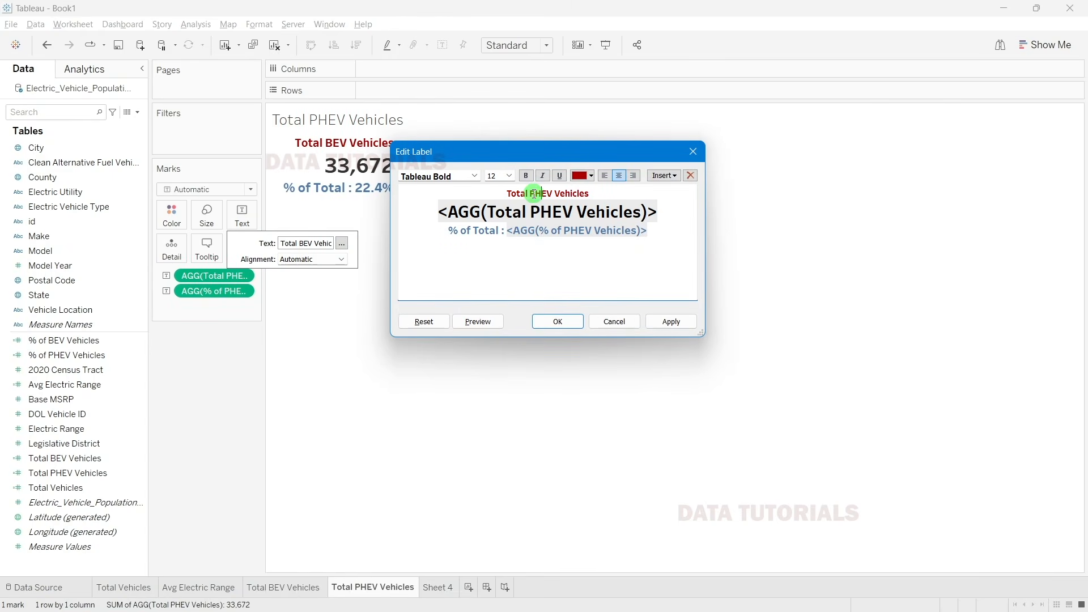
left_click(540, 320)
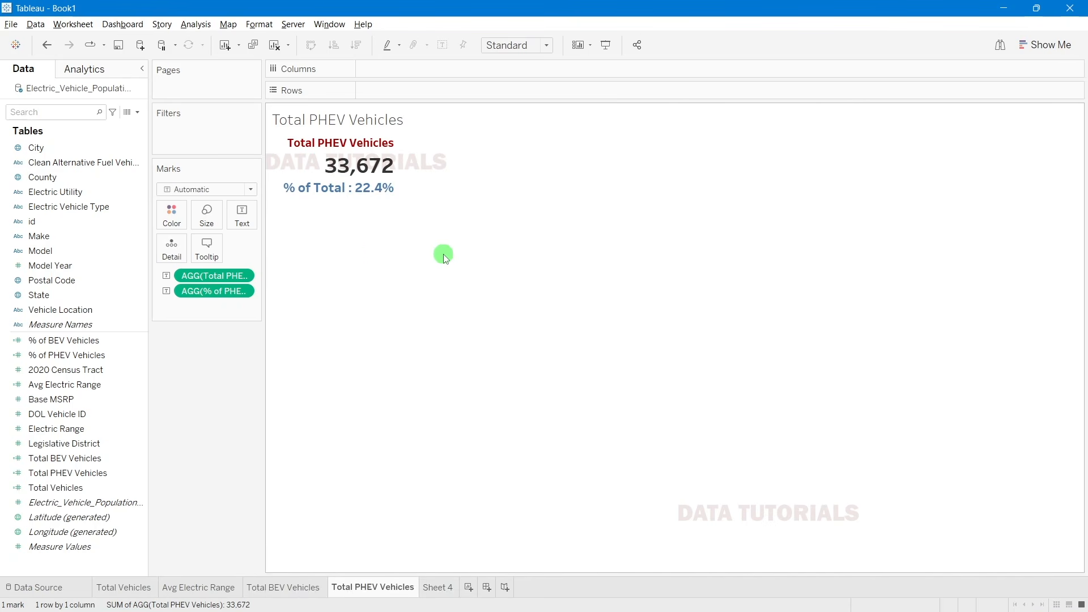
Step: Switch to the PowerPoint presentation and copy the title Total Vehicles by Model Year from the Charts Requirement slide
key("alt+Tab")
key("alt+Tab")
key("alt+Tab")
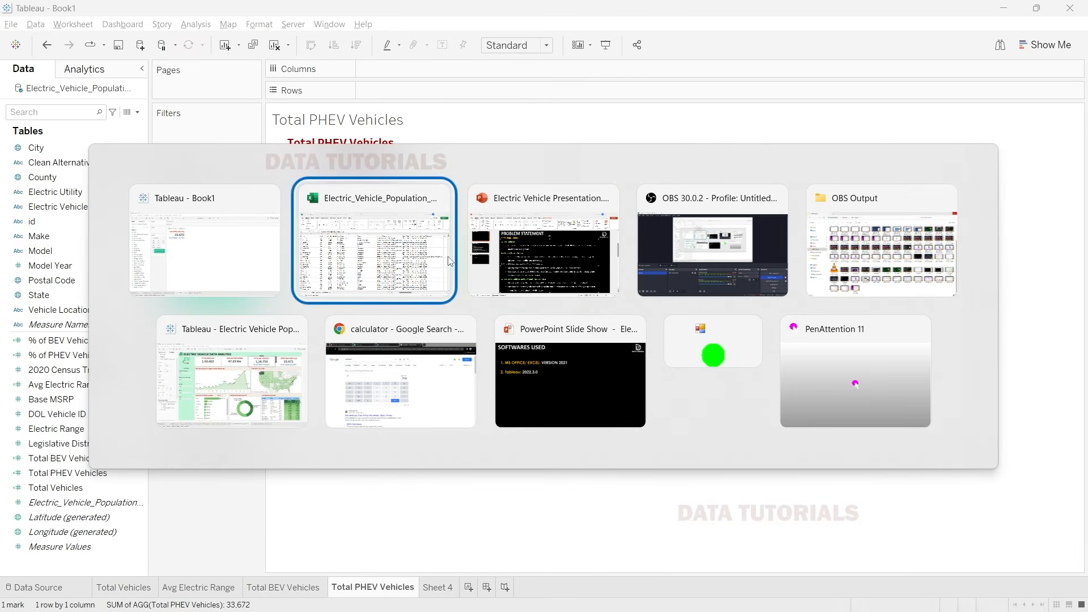
key("alt+Tab")
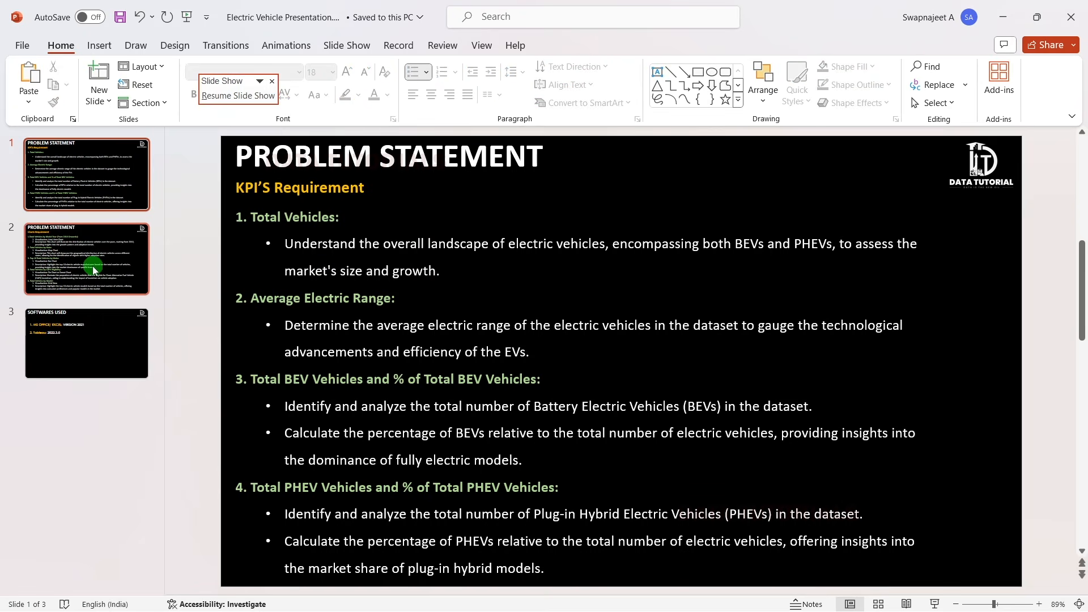
left_click(93, 271)
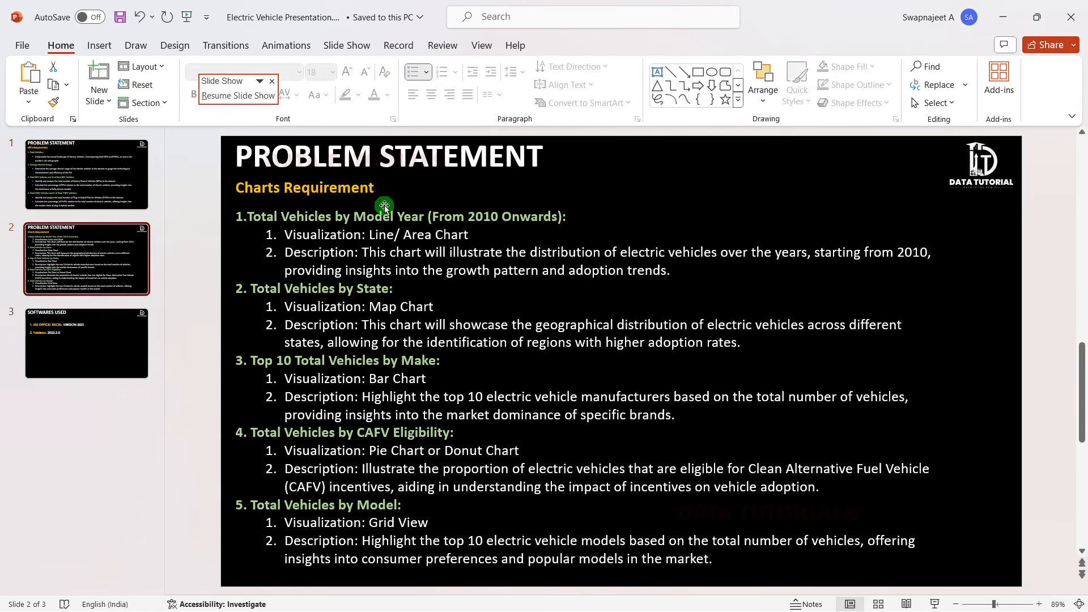
left_click(251, 216)
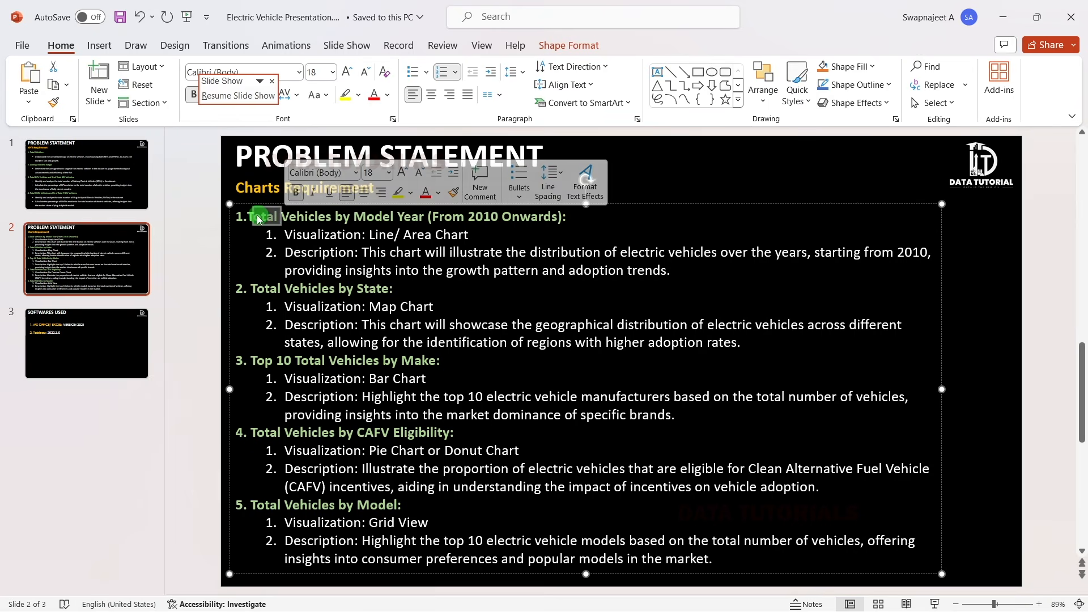
left_click_drag(252, 215, 426, 224)
key("ctrl+c")
Step: Return to Tableau and rename Sheet 4 as Total Vehicles by Model Year using the copied title
left_click(219, 266)
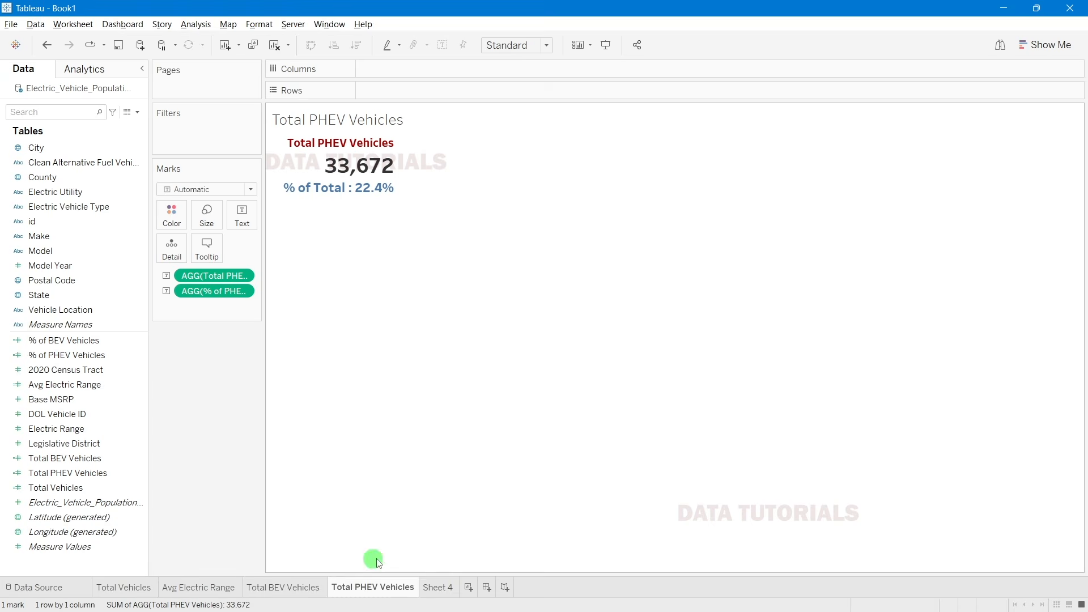
left_click(446, 588)
double_click(439, 587)
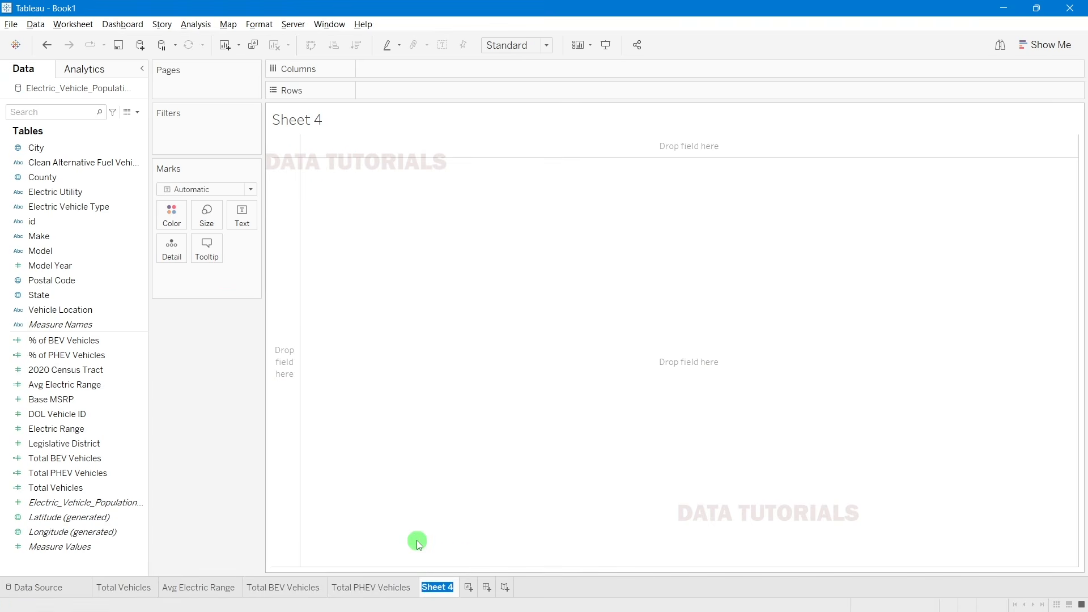
key("ctrl+v")
key("Return")
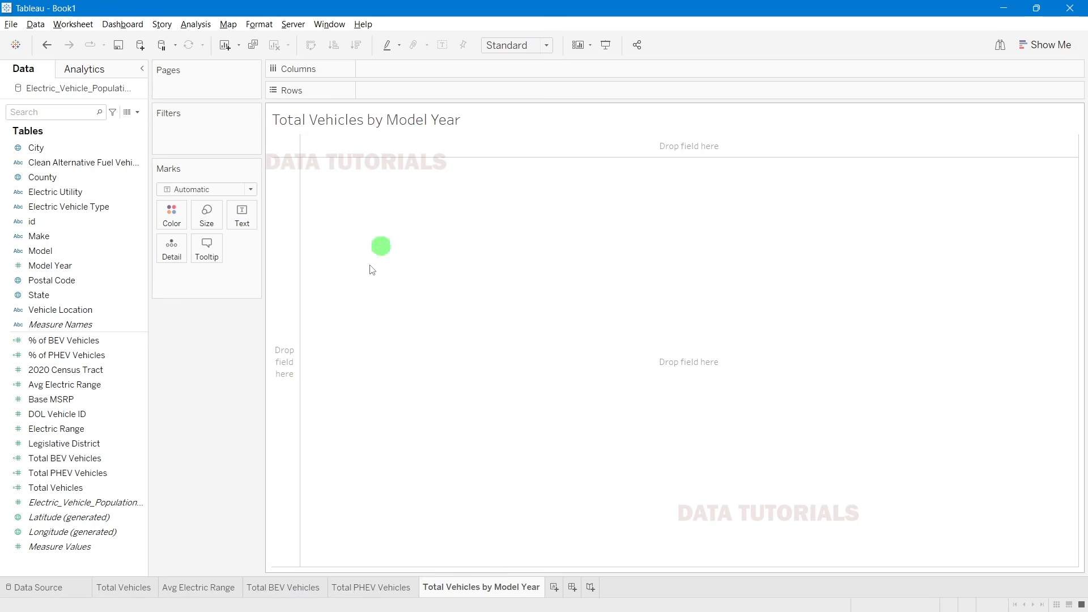
Step: Check the required visualization for Total Vehicles by Model Year in the PowerPoint slide, undoing the accidental text move before returning to Tableau
key("alt+Tab")
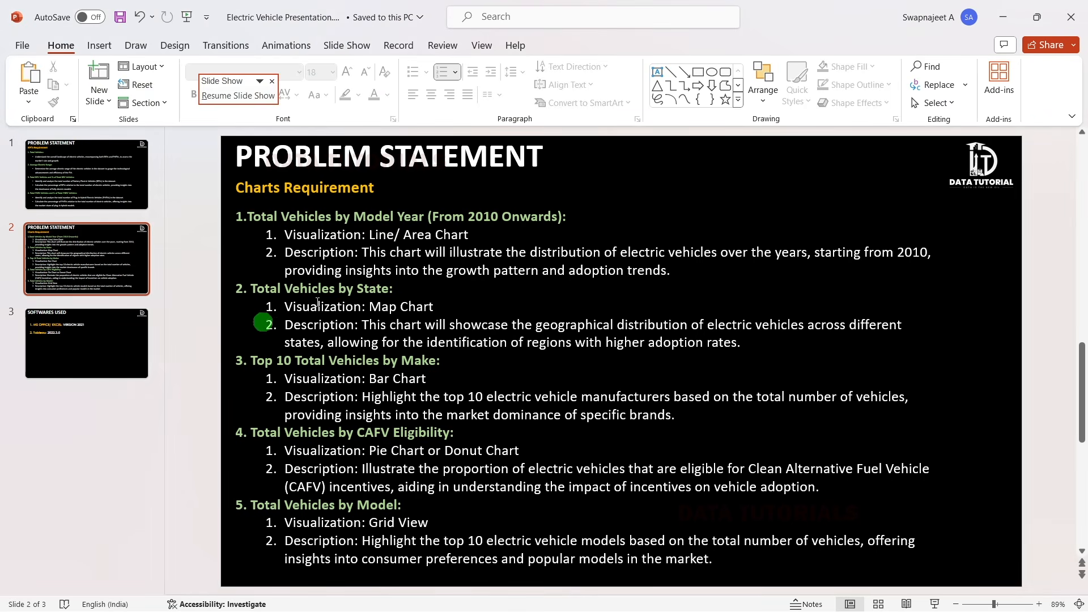
left_click_drag(366, 235, 469, 235)
left_click(395, 244)
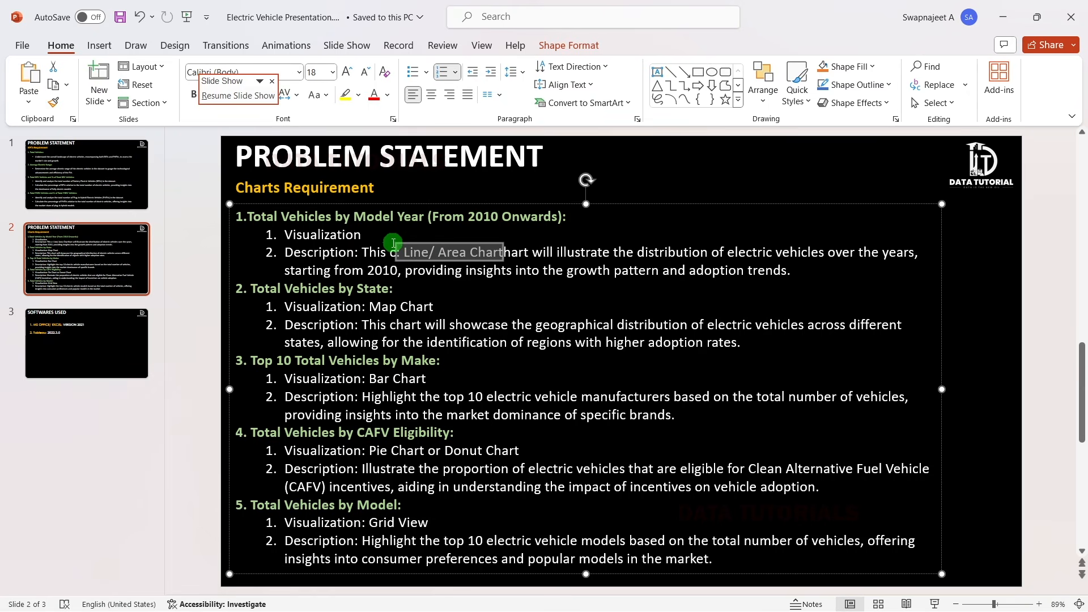
key("ctrl+z")
key("alt+Tab")
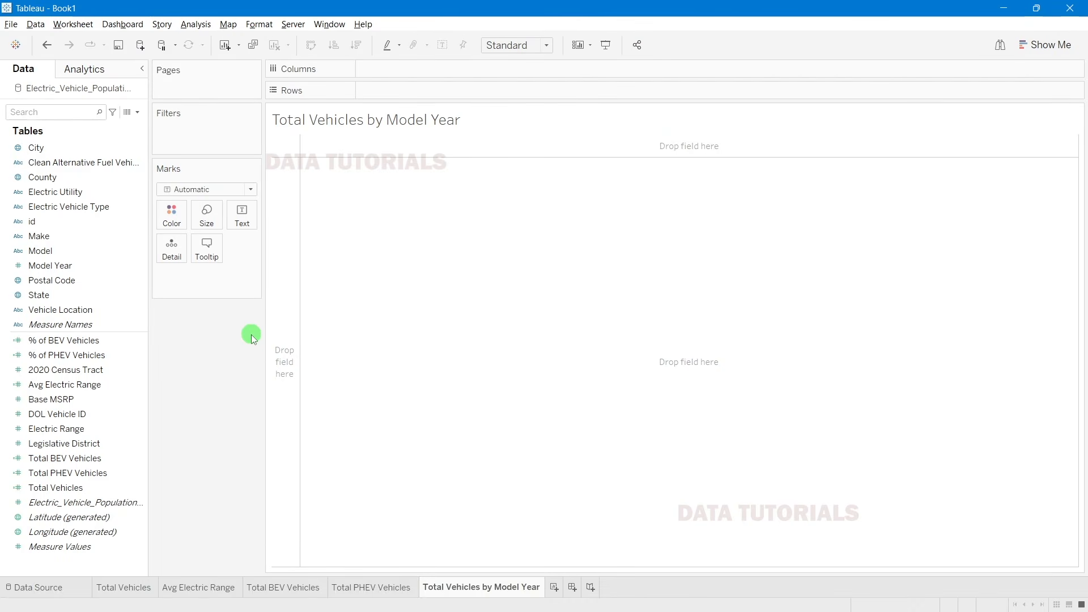
Step: Chart vehicles by year by placing Model Year on columns and Total Vehicles on rows
left_click(49, 267)
left_click_drag(50, 270, 396, 68)
left_click(327, 158)
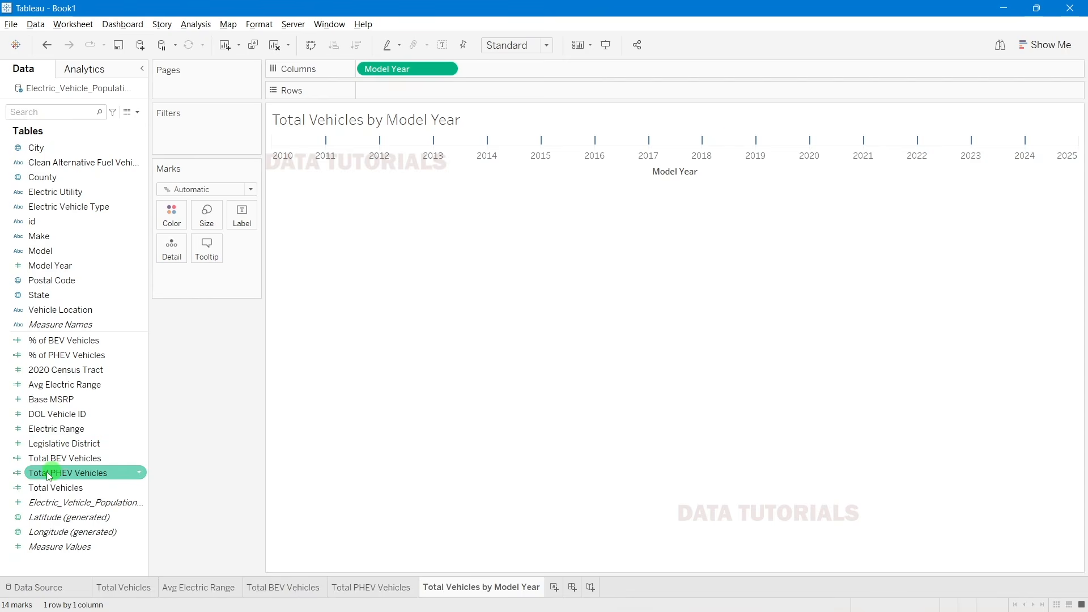
left_click_drag(54, 489, 404, 92)
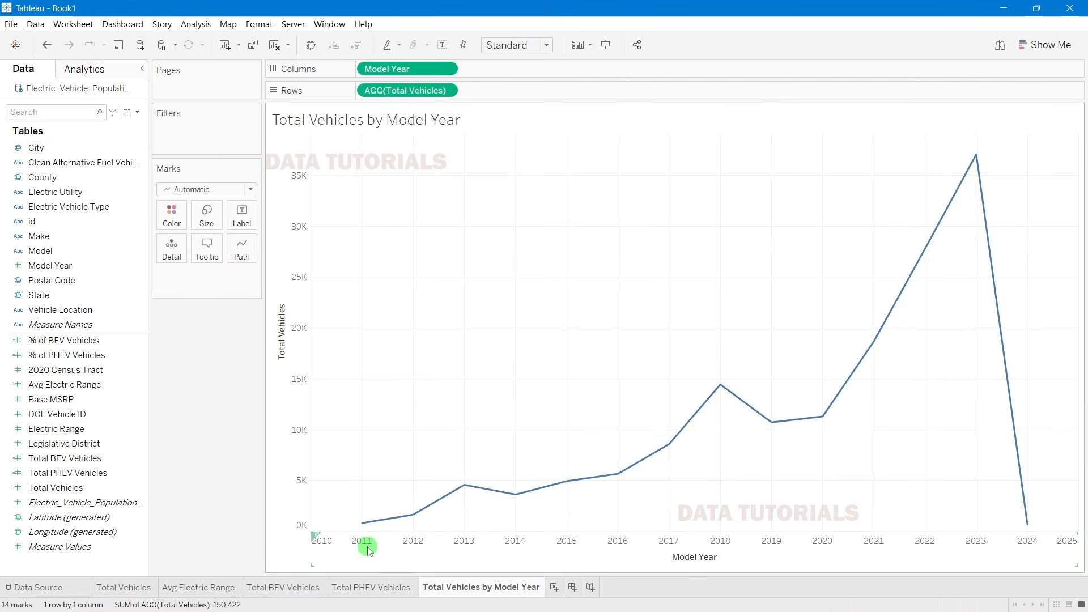
Step: Set the Model Year axis range to a fixed start of 2011 with an automatic end
double_click(407, 546)
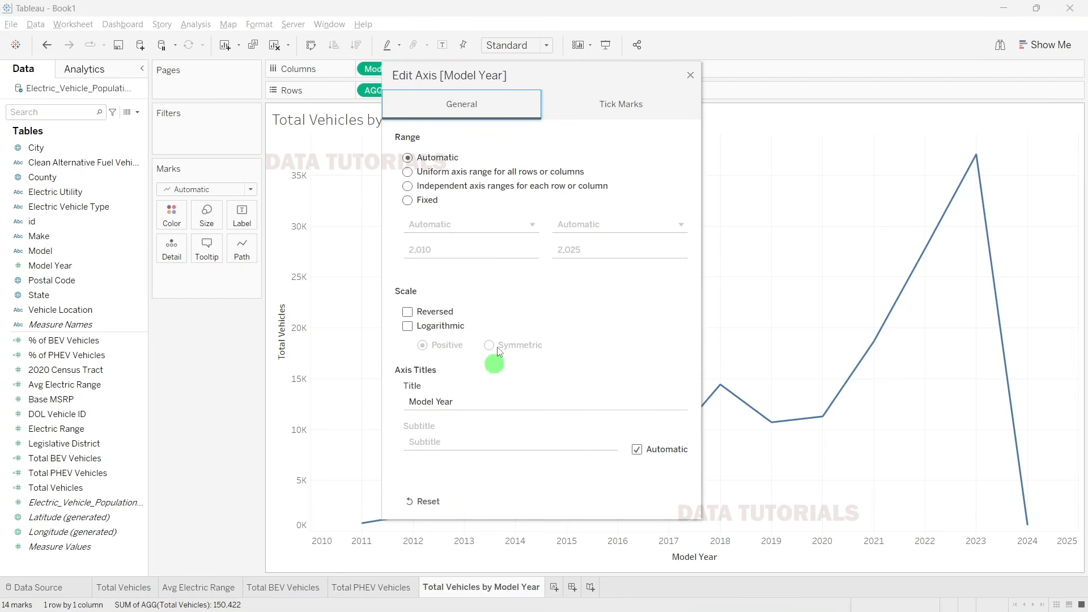
left_click(427, 202)
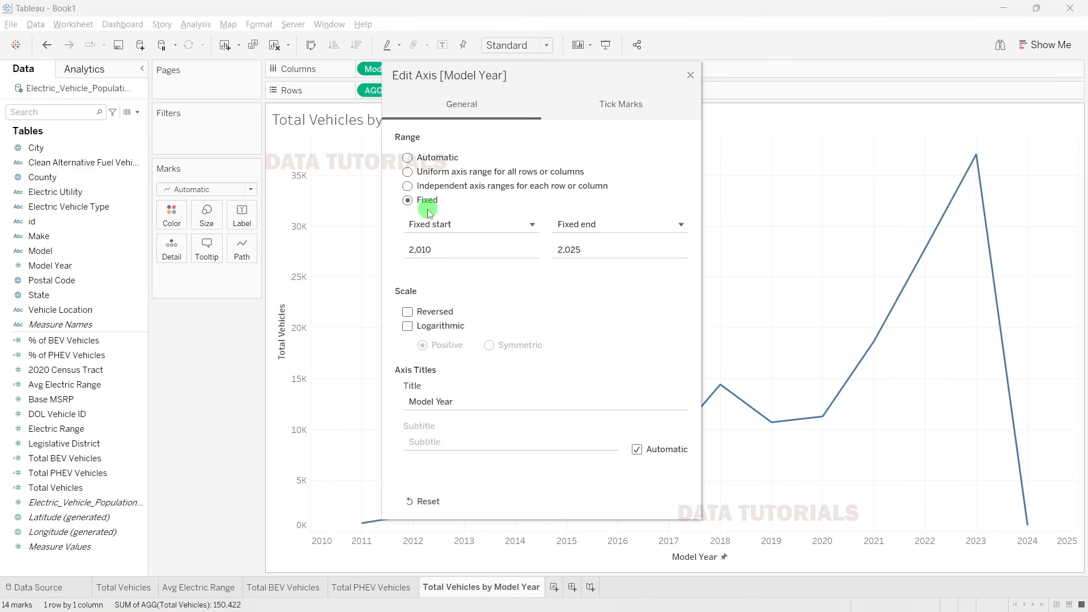
left_click(433, 247)
left_click(408, 249)
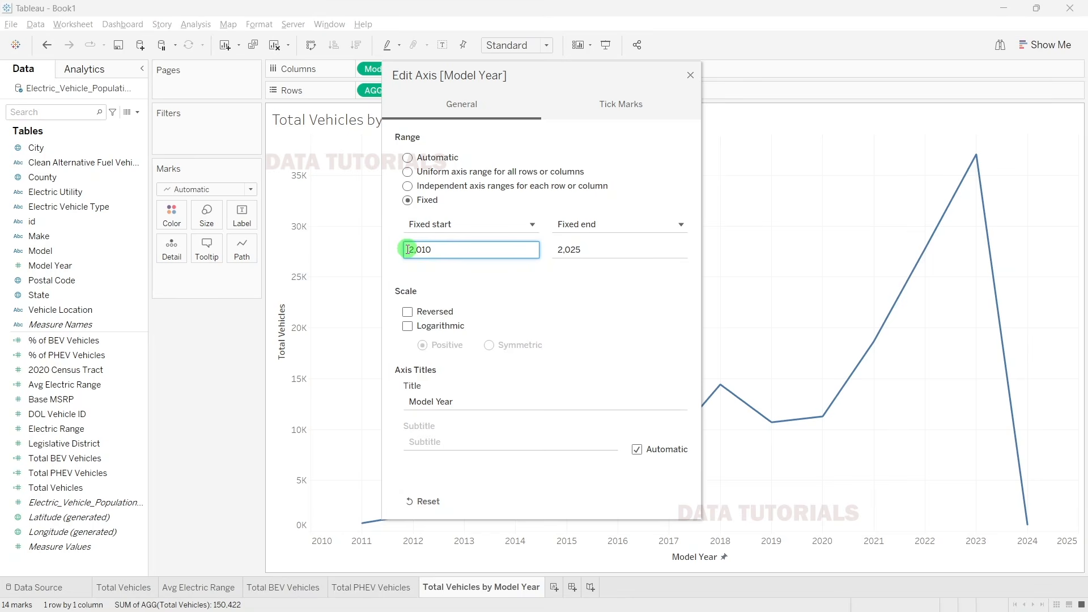
left_click_drag(408, 250, 430, 254)
type("20")
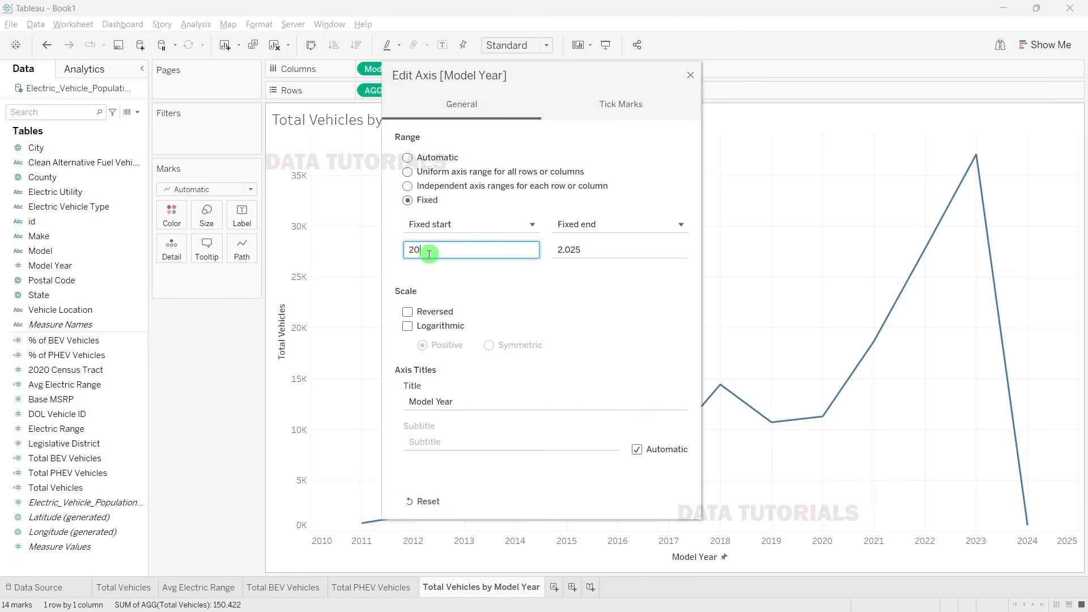
left_click(600, 225)
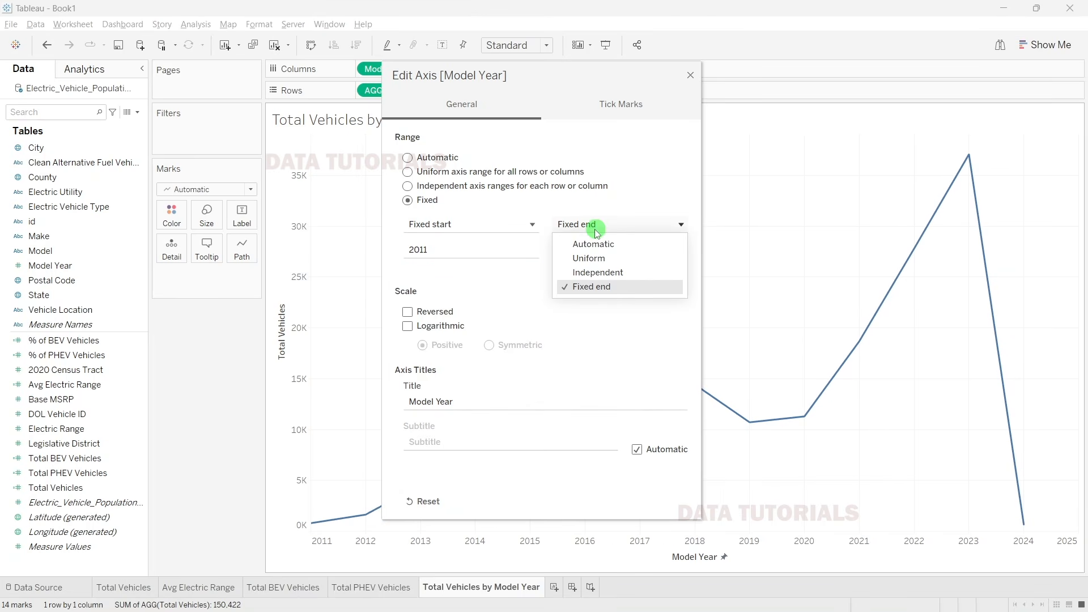
left_click(595, 246)
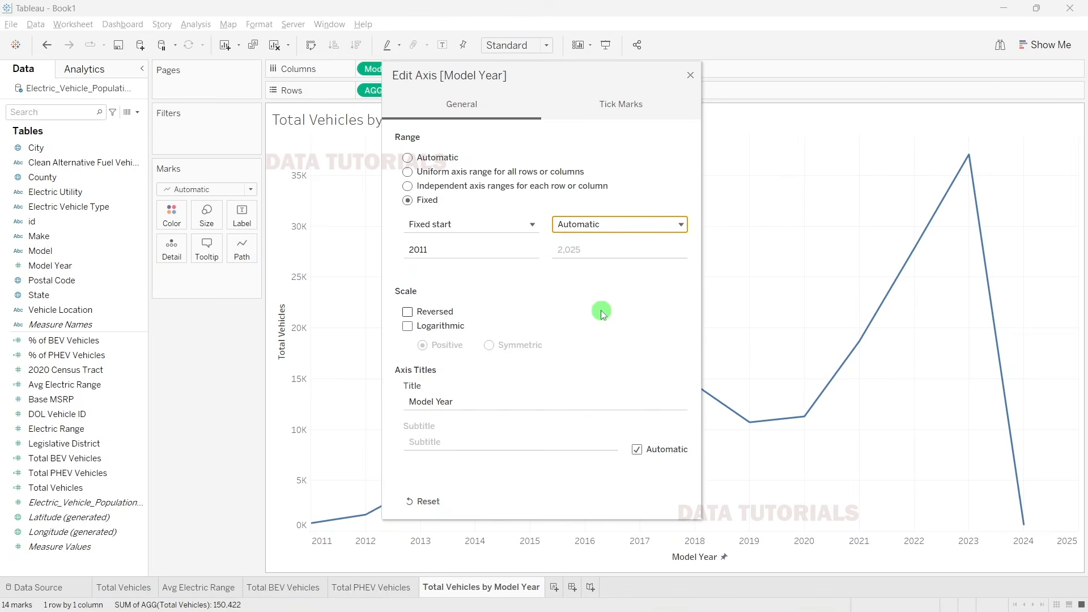
left_click(440, 224)
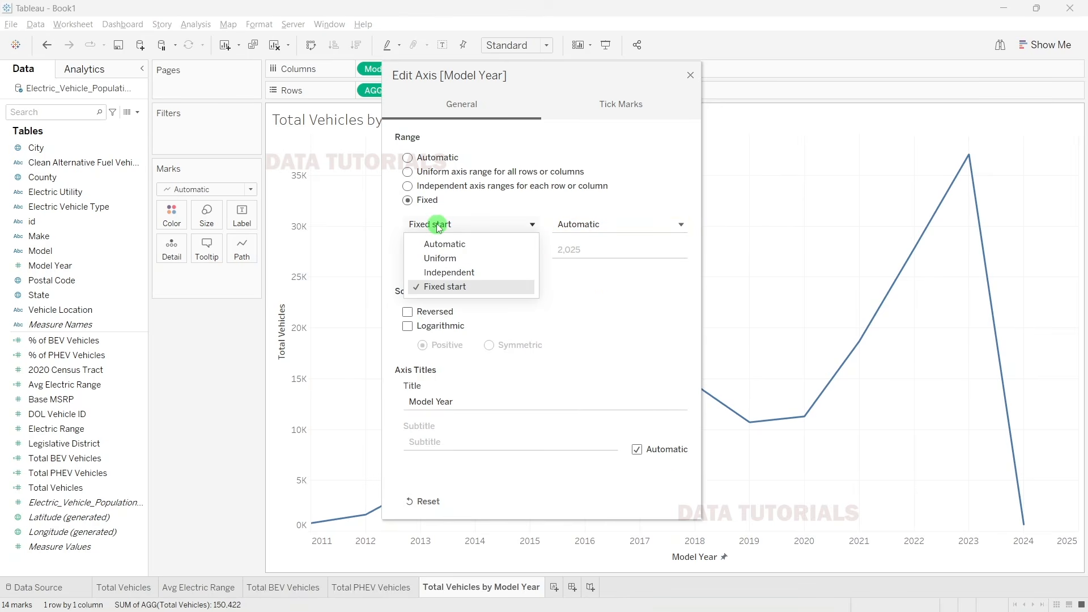
left_click(570, 258)
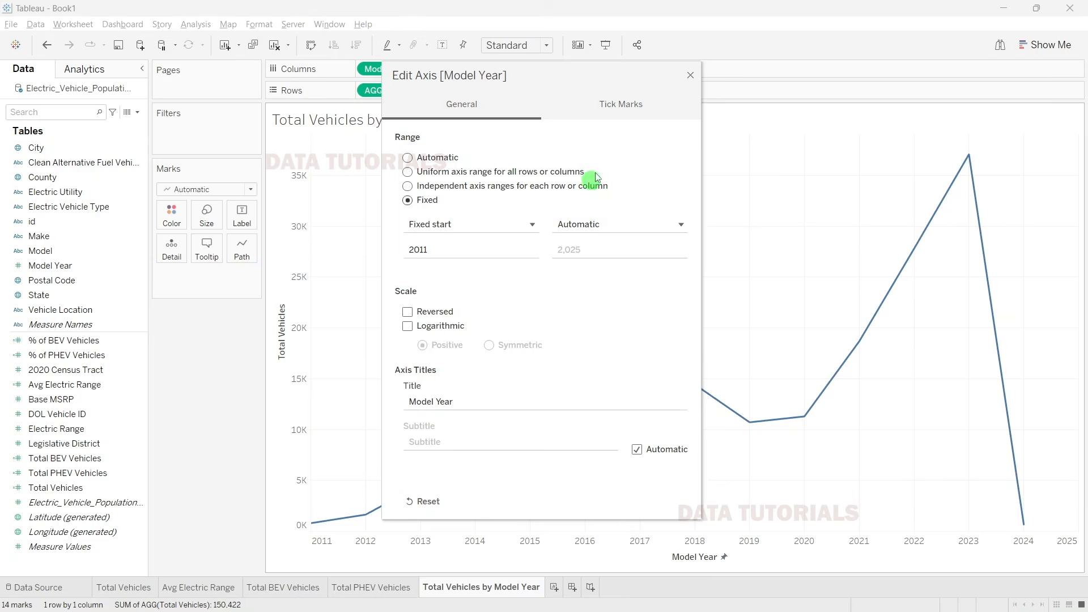
left_click(689, 71)
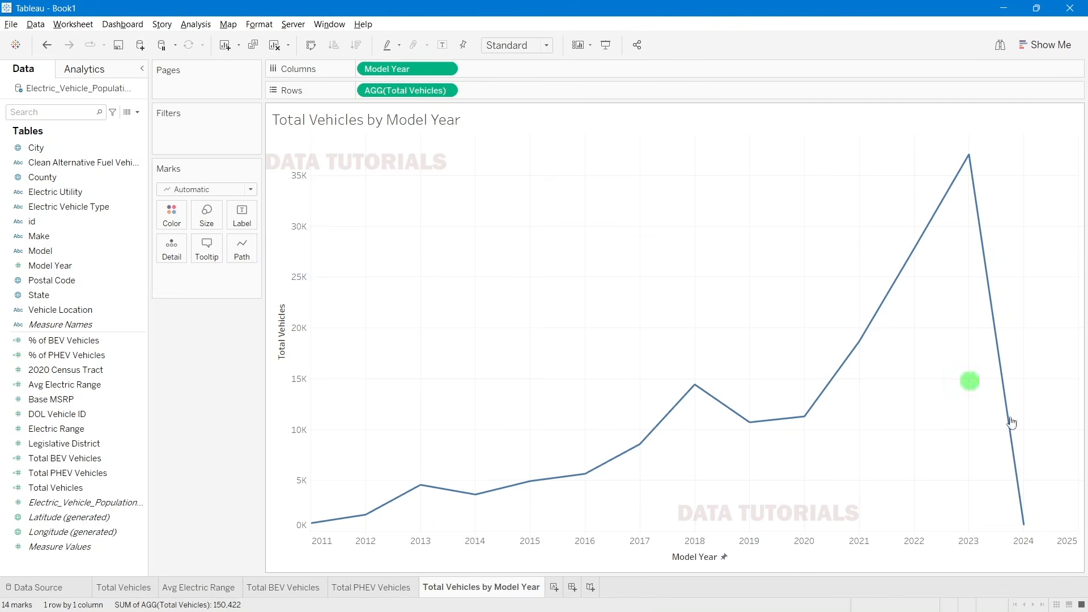
Step: Convert Model Year on columns to discrete and set the chart's mark type to Line
right_click(389, 72)
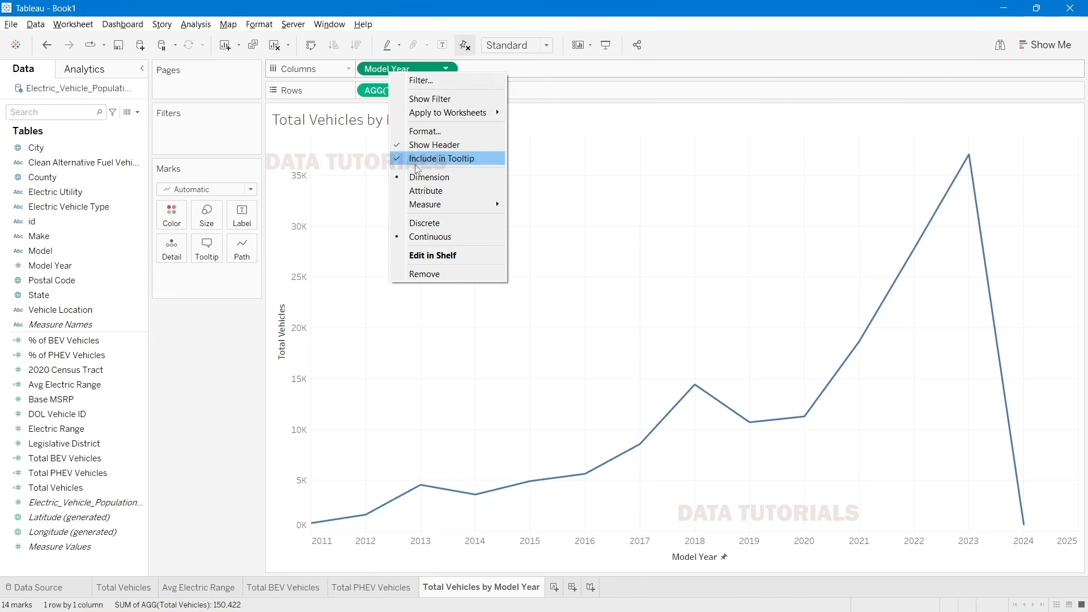
left_click(434, 224)
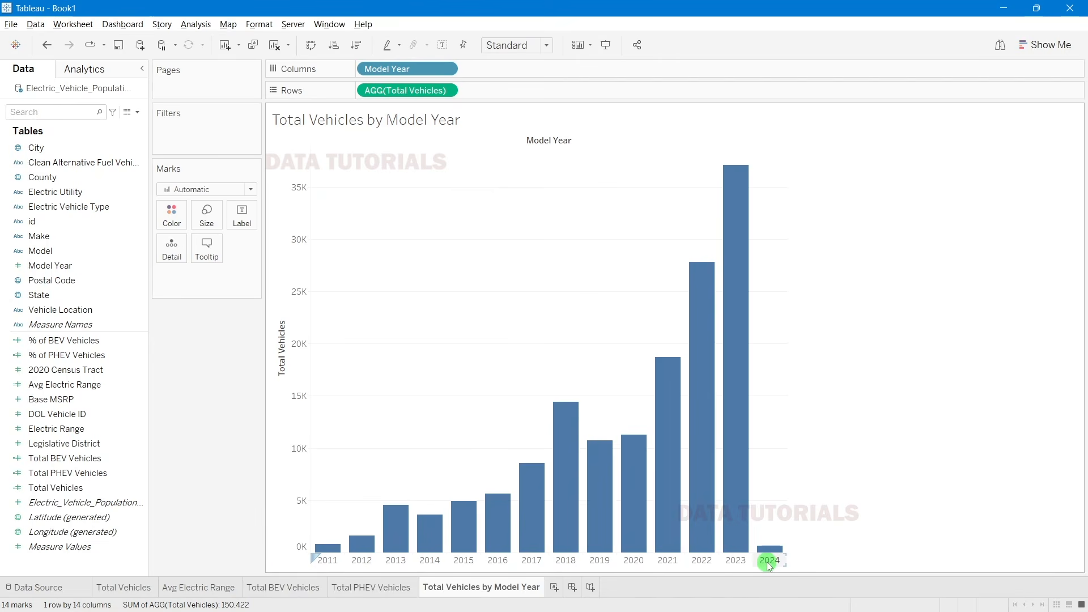
left_click(189, 194)
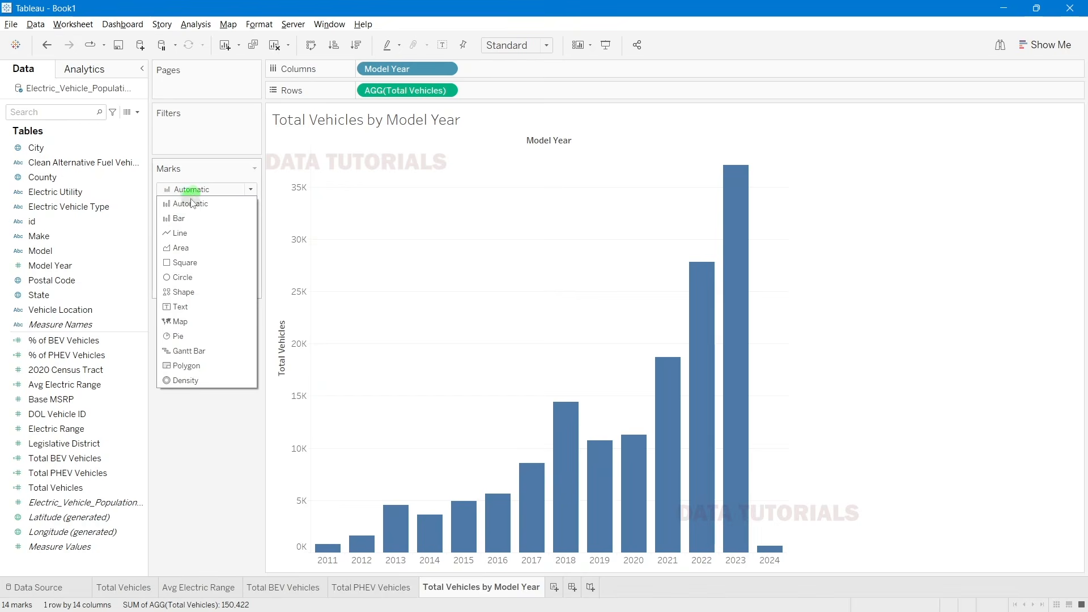
left_click(180, 231)
Step: Fit the Total Vehicles by Model Year chart to Entire View
left_click(530, 43)
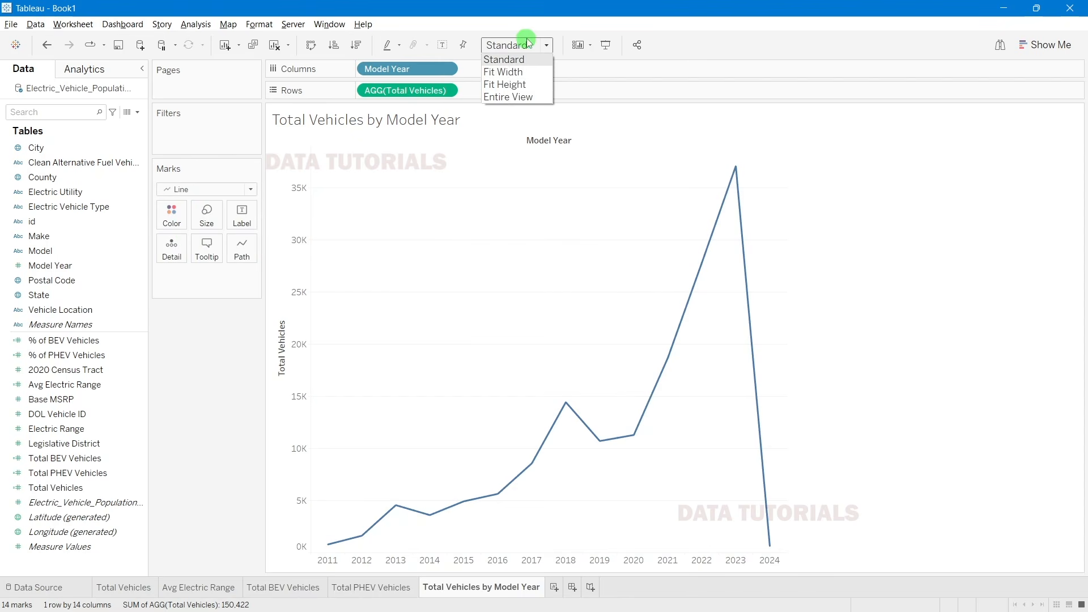
left_click(510, 97)
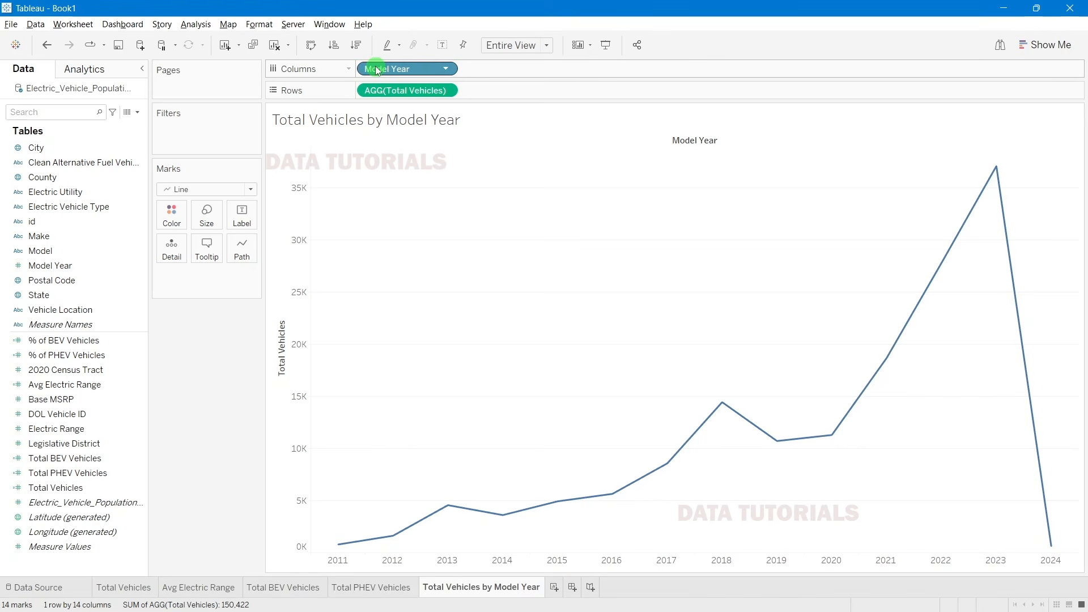
left_click_drag(378, 71, 173, 417)
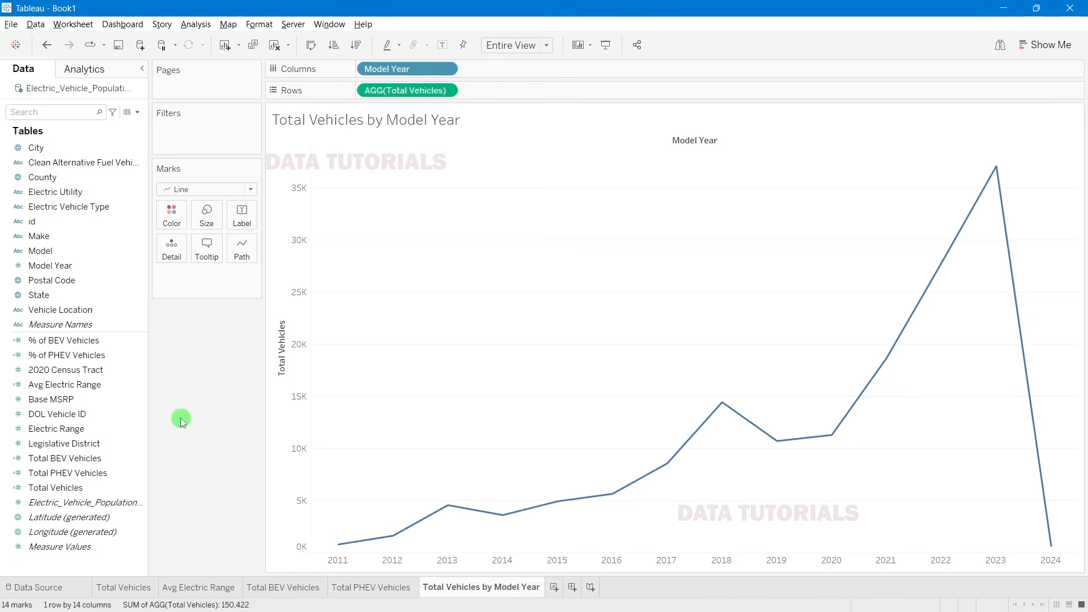
Step: Change the chart's mark type to Area and color it a medium green
left_click(198, 189)
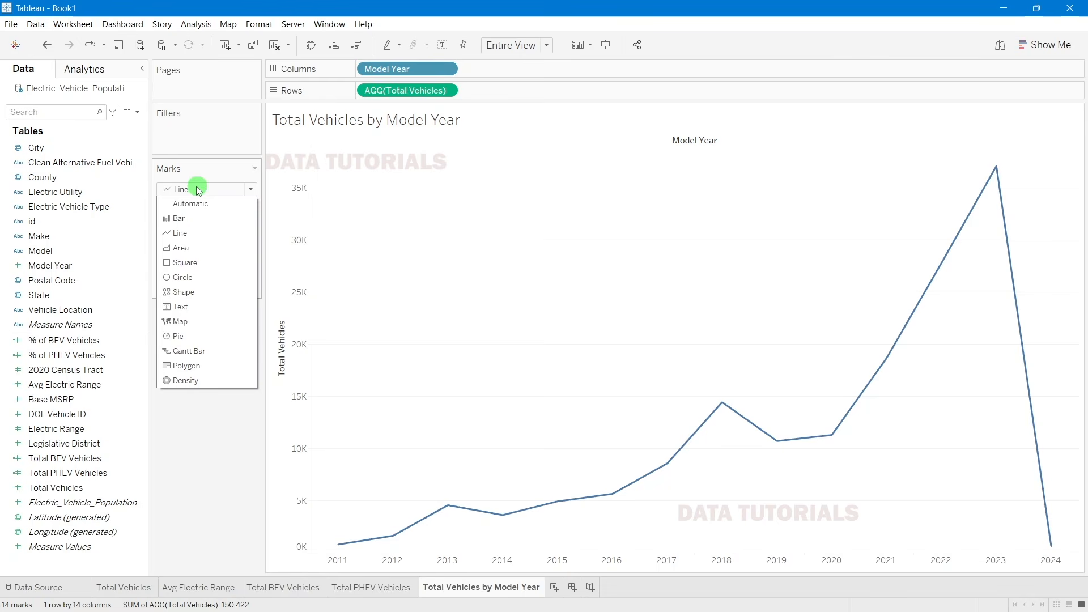
left_click(179, 247)
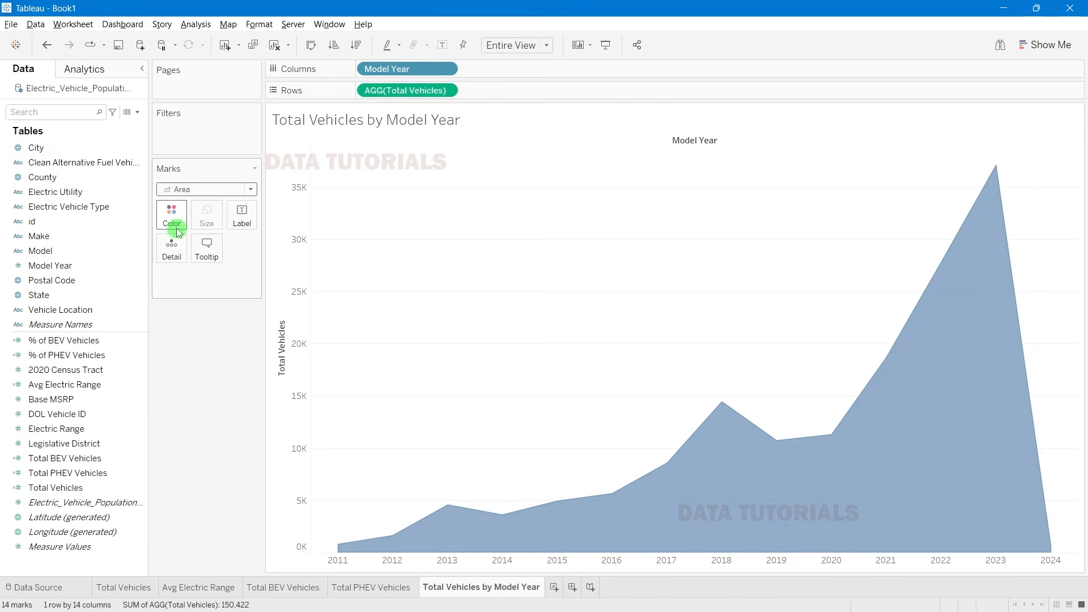
left_click(173, 218)
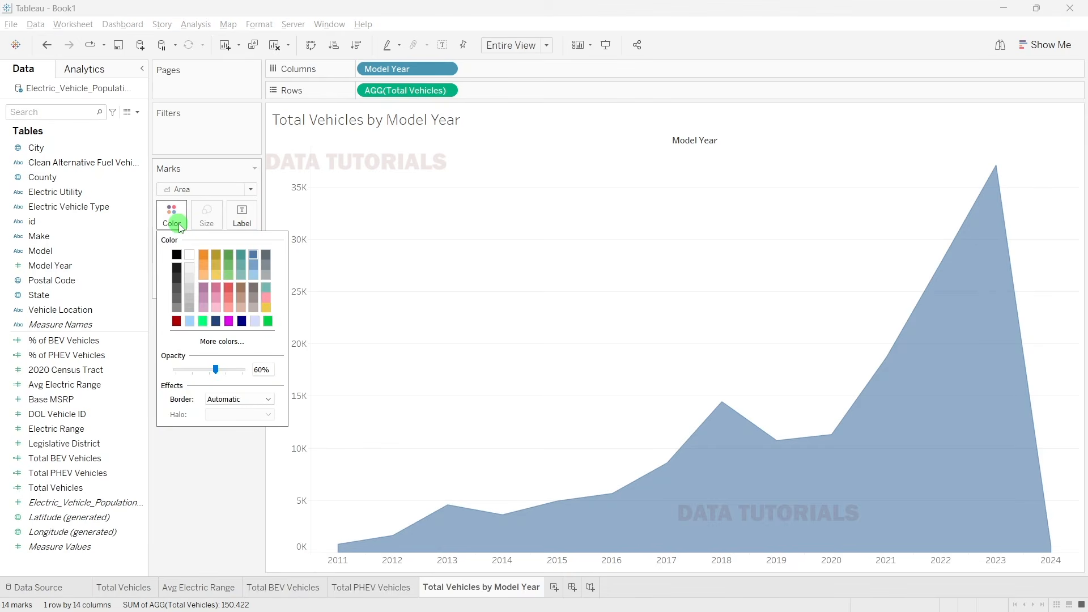
left_click(227, 275)
left_click(227, 267)
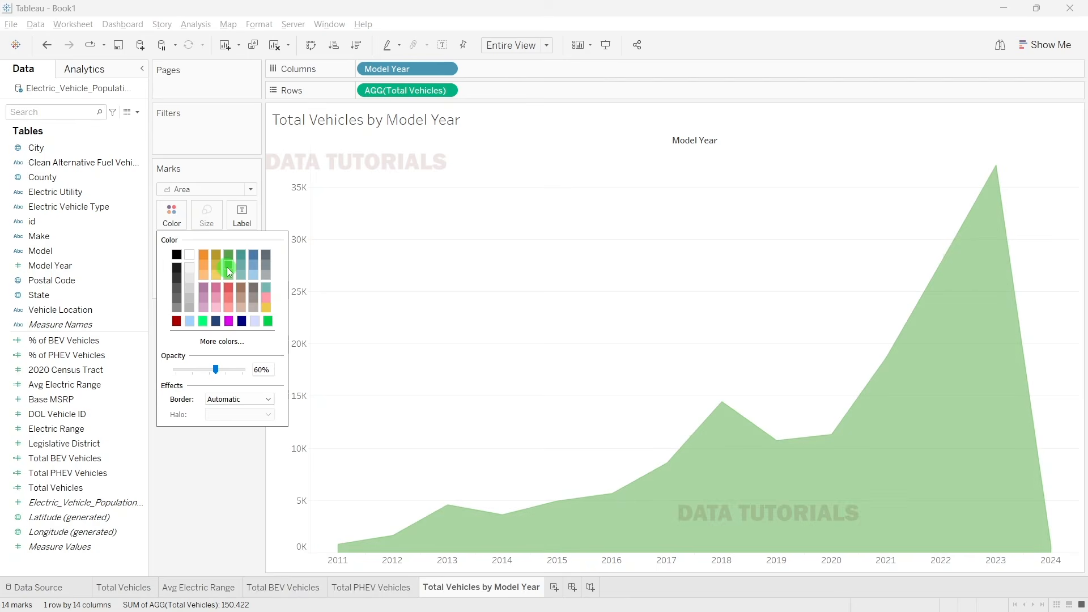
Step: Slightly lower the opacity of the green area marks
left_click(227, 344)
left_click_drag(215, 370, 209, 370)
left_click(229, 462)
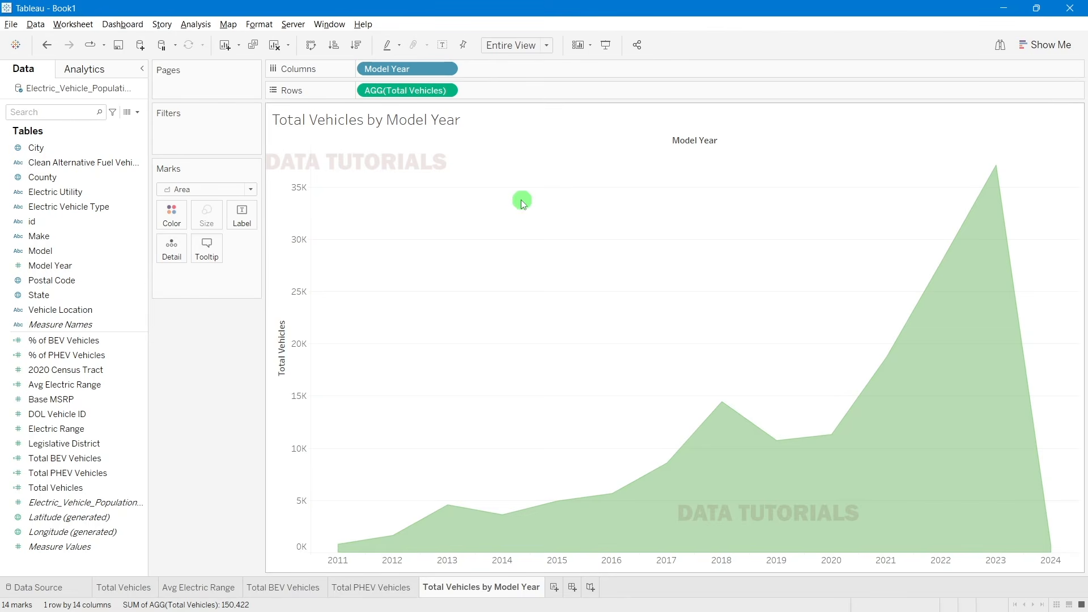
left_click(217, 339)
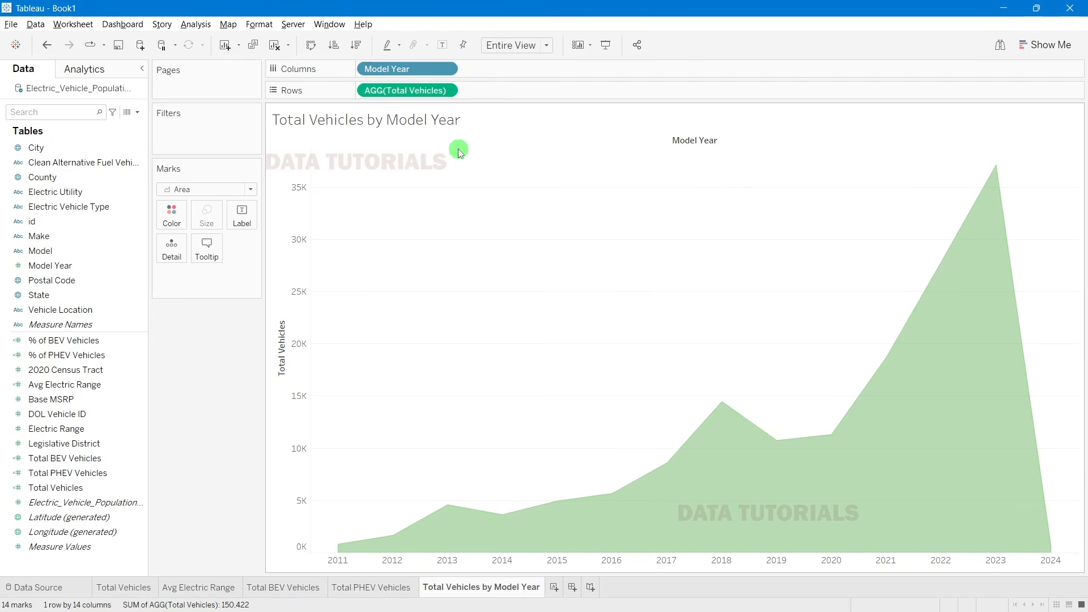
Step: Duplicate the Total Vehicles measure on rows to create a second chart beneath the area chart
left_click_drag(418, 93, 525, 92)
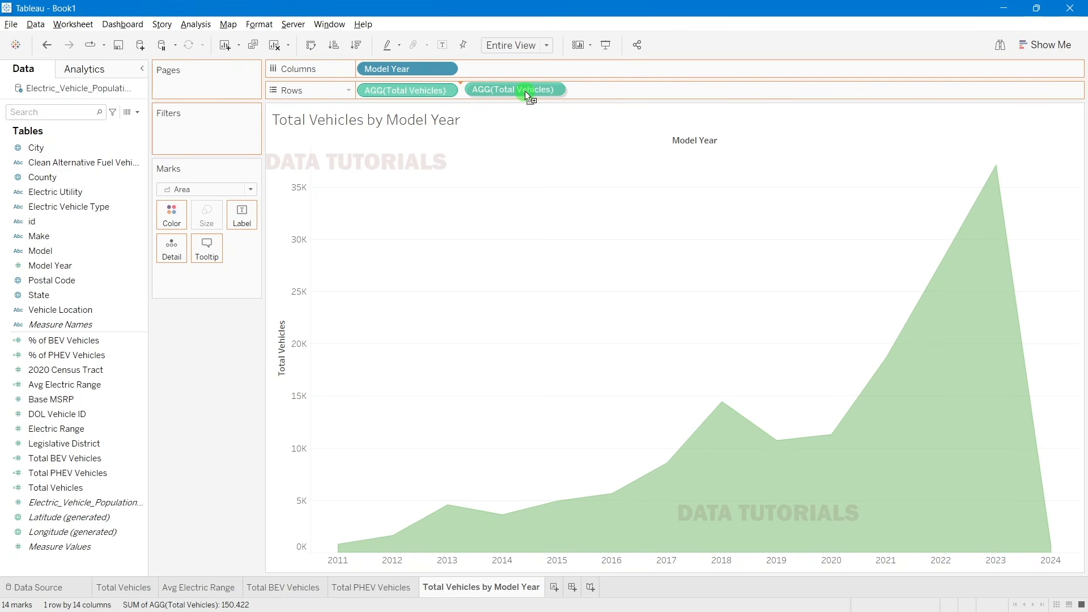
left_click_drag(525, 92, 525, 93)
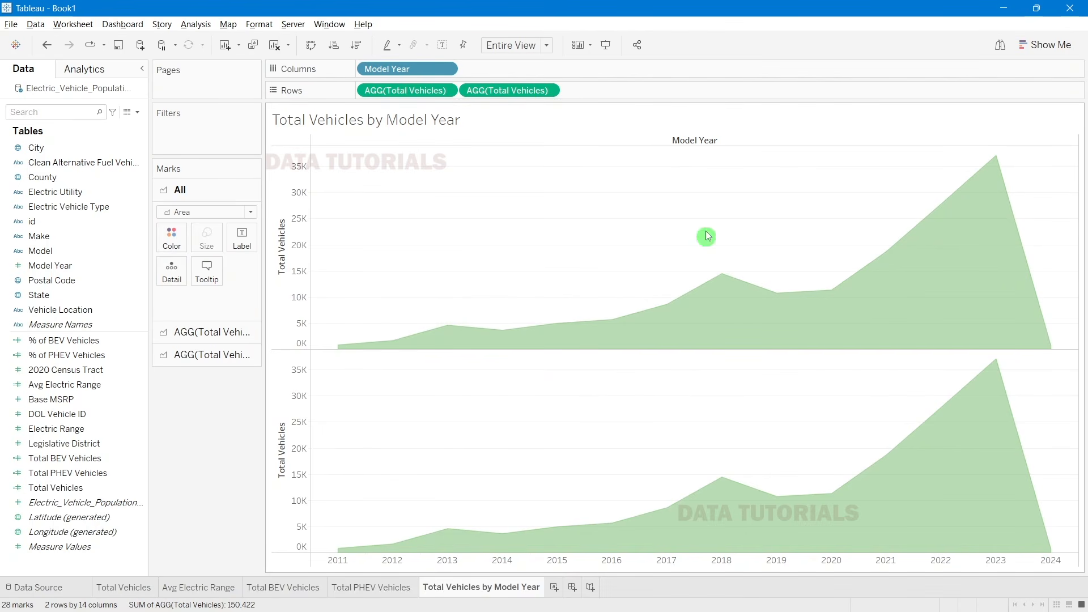
Step: Change the mark type of the second Total Vehicles measure to Line, leaving the first as Area
left_click(495, 91)
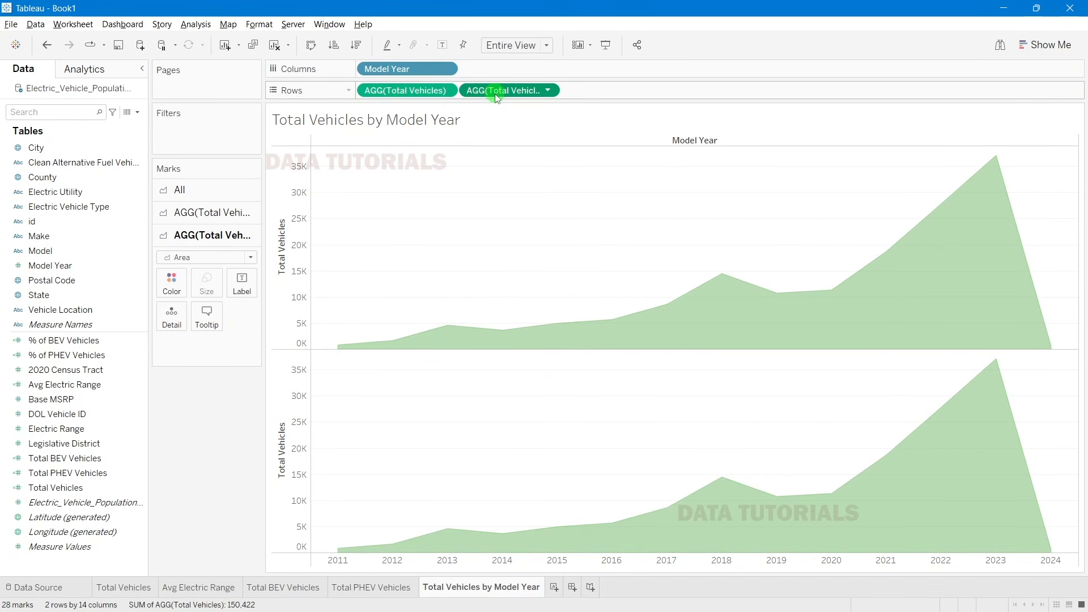
left_click(221, 211)
left_click(195, 352)
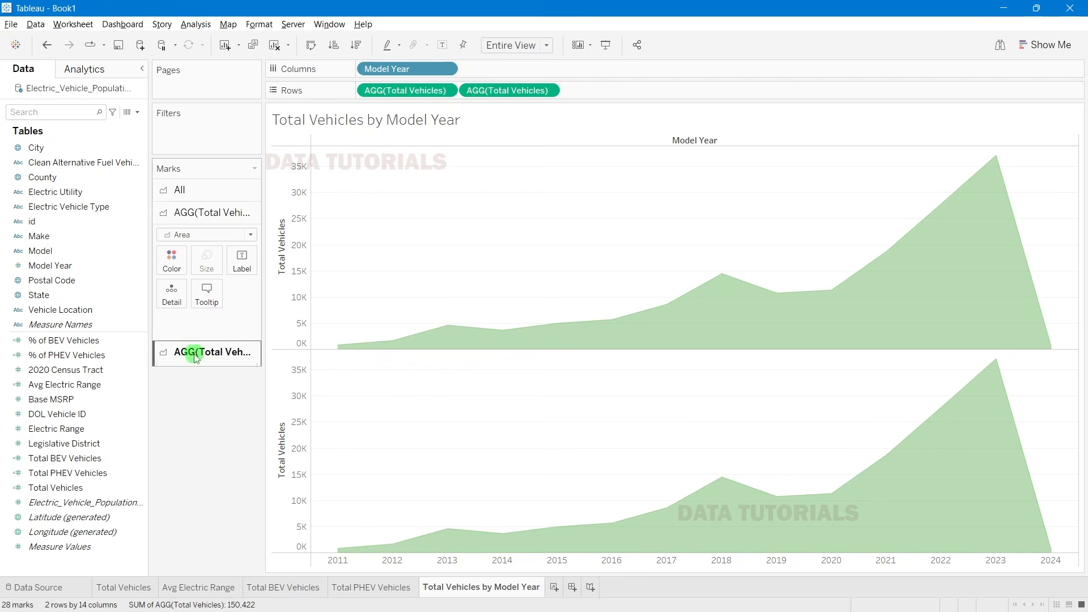
left_click(201, 218)
left_click(213, 356)
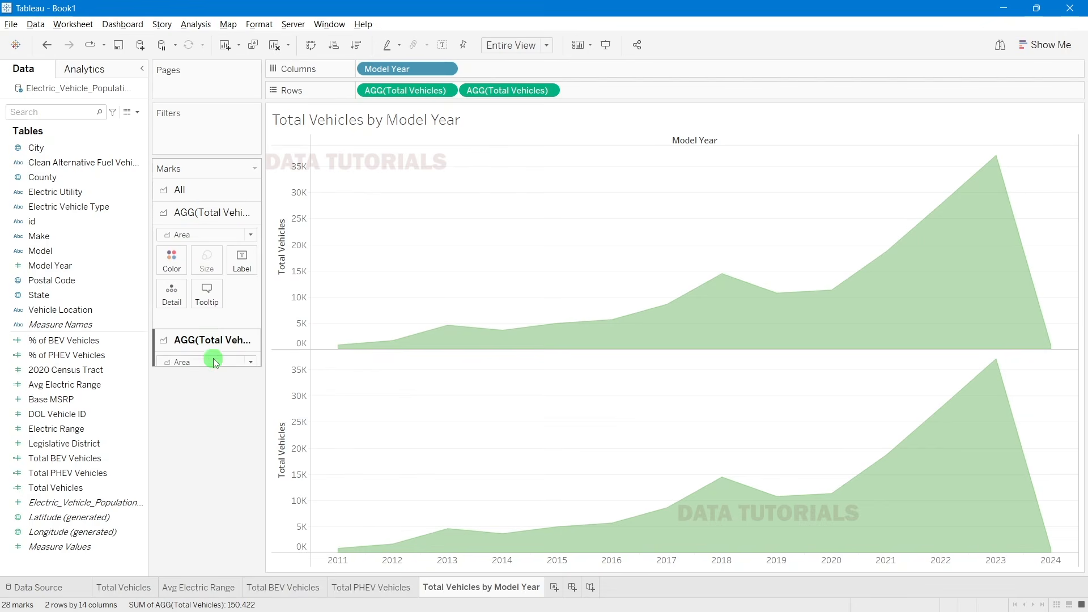
left_click(200, 218)
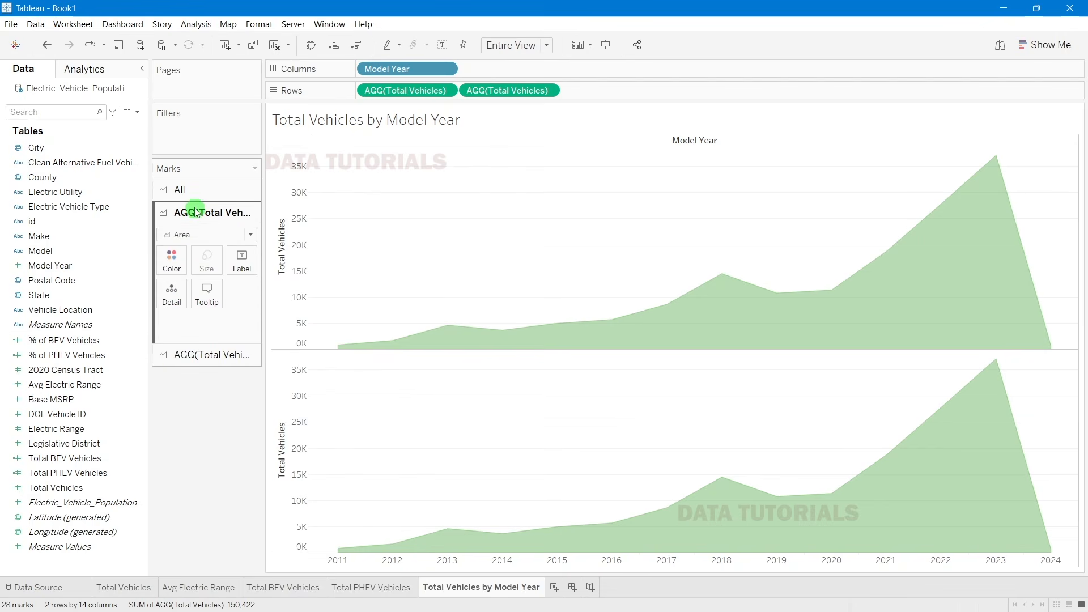
left_click(211, 356)
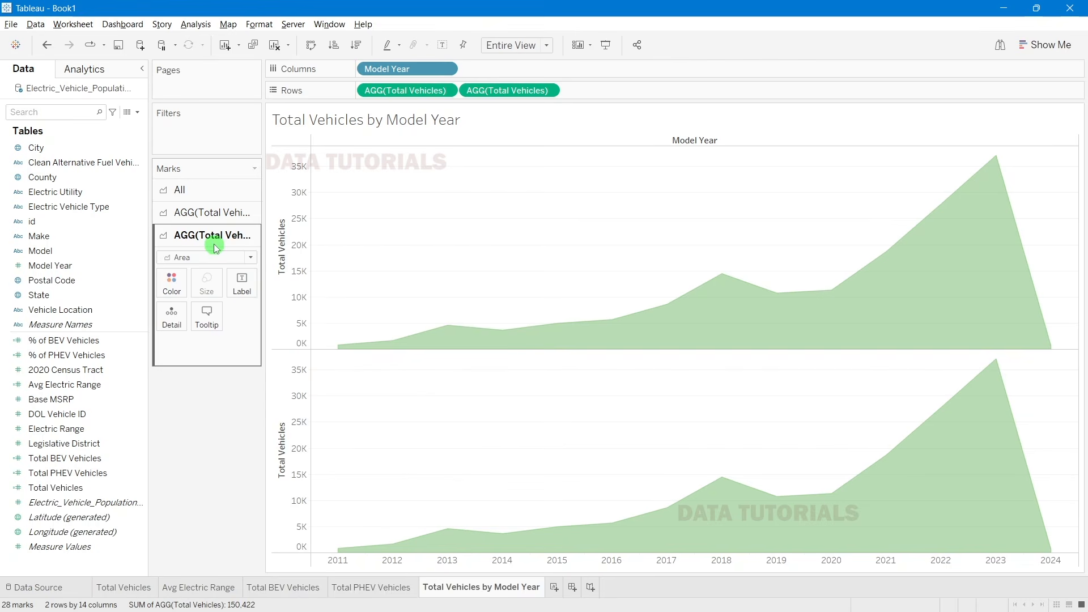
left_click(204, 257)
left_click(187, 302)
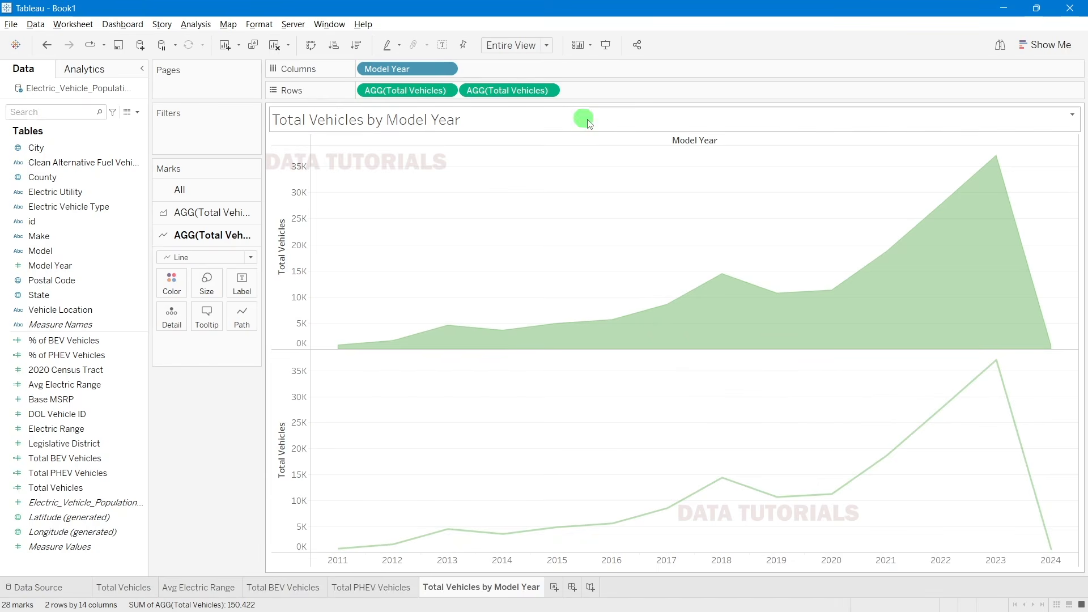
Step: Combine the two Total Vehicles charts as a dual axis and synchronize their vertical axes
right_click(530, 98)
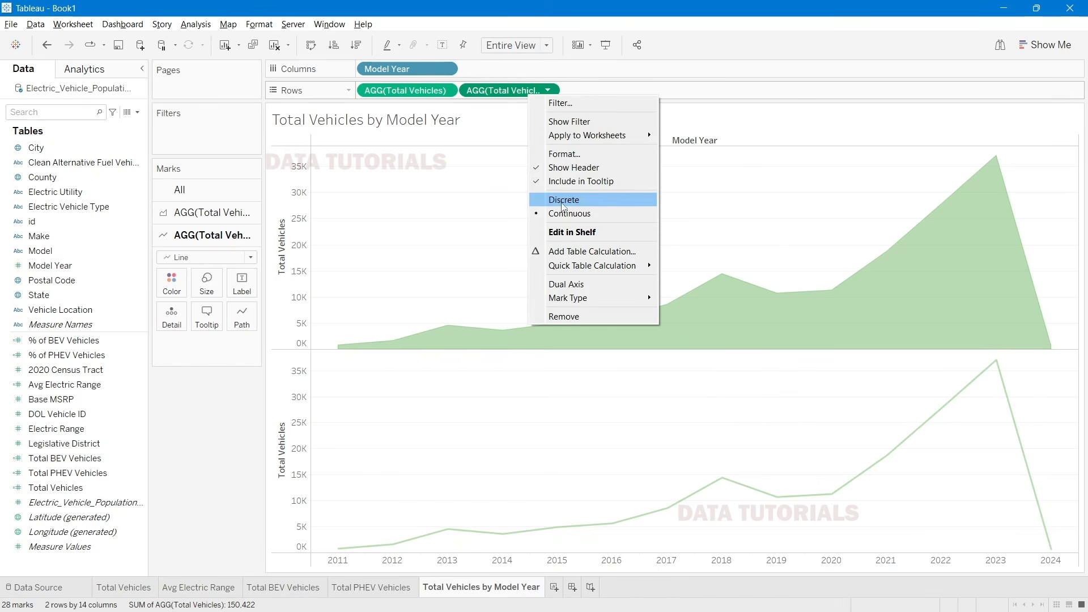
left_click(570, 285)
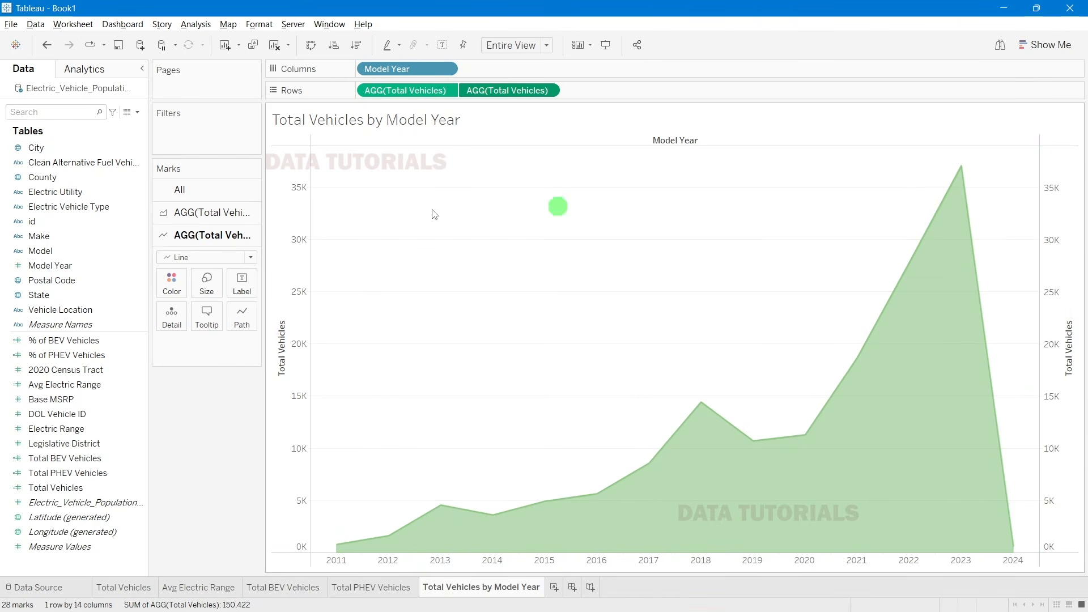
left_click(285, 244)
left_click(1064, 242)
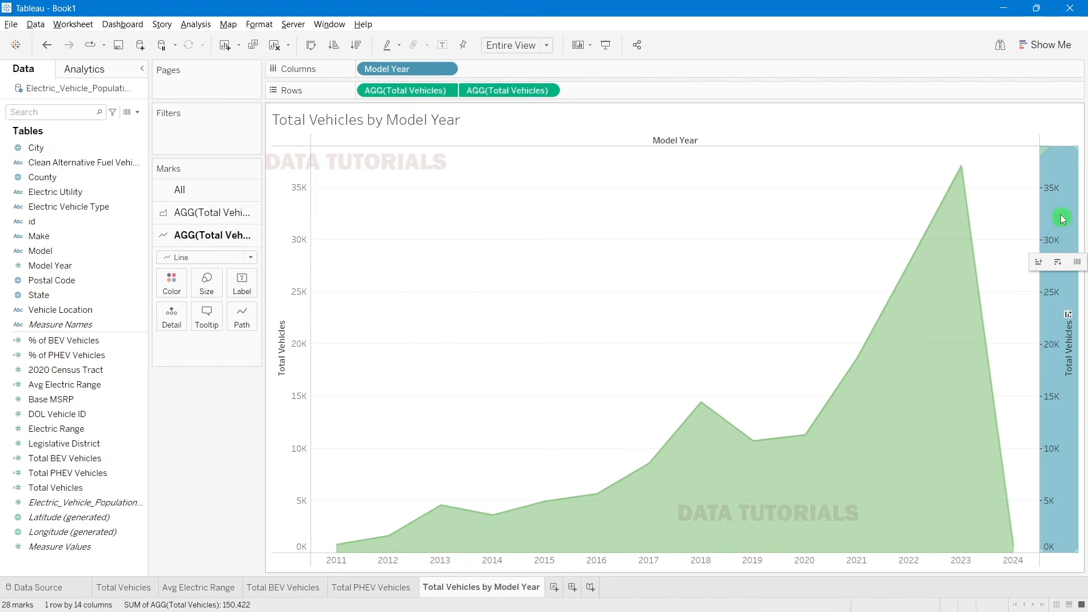
right_click(1055, 217)
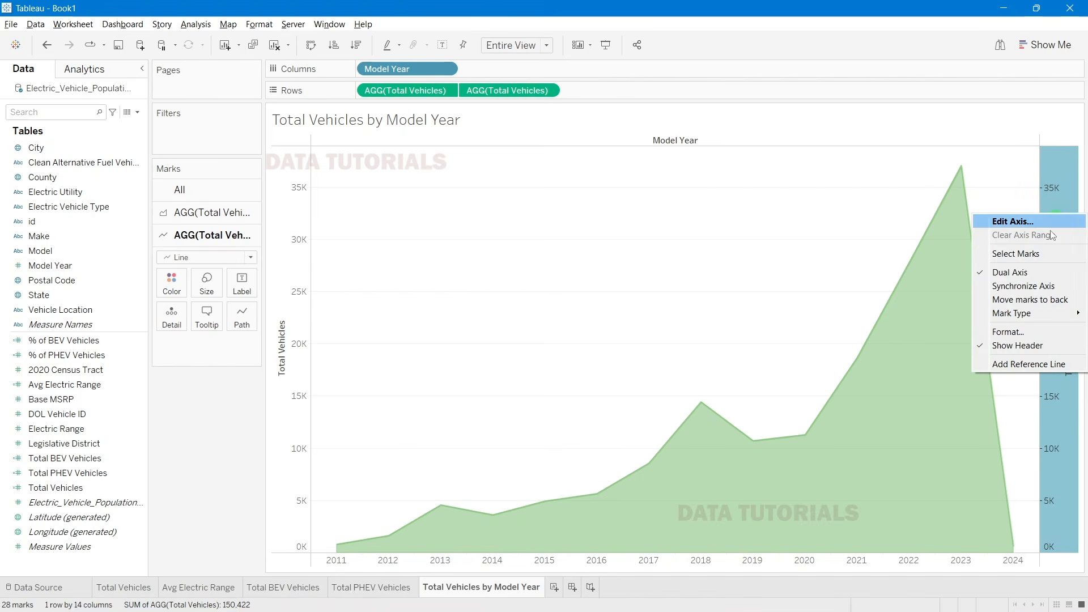
left_click(1023, 286)
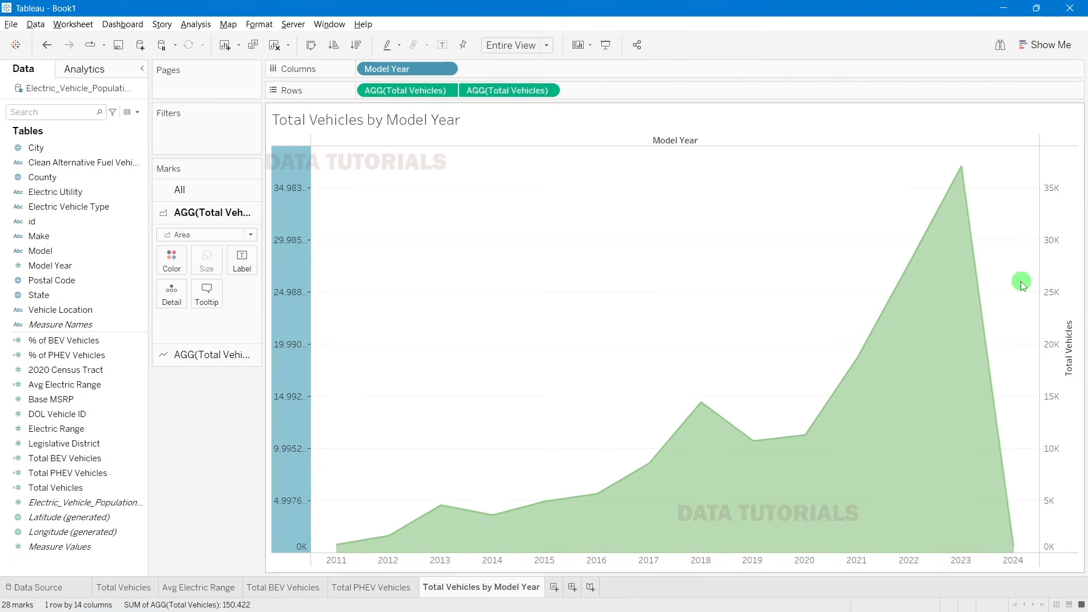
left_click(191, 453)
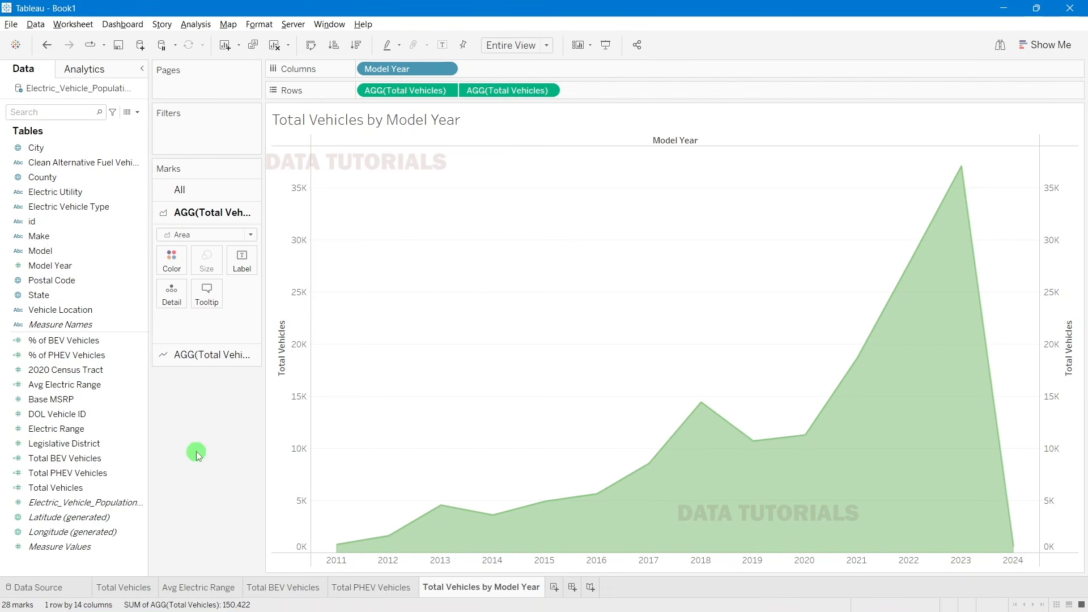
Step: Hide the header of the secondary Total Vehicles axis on the Line side of the dual-axis chart
left_click(301, 528)
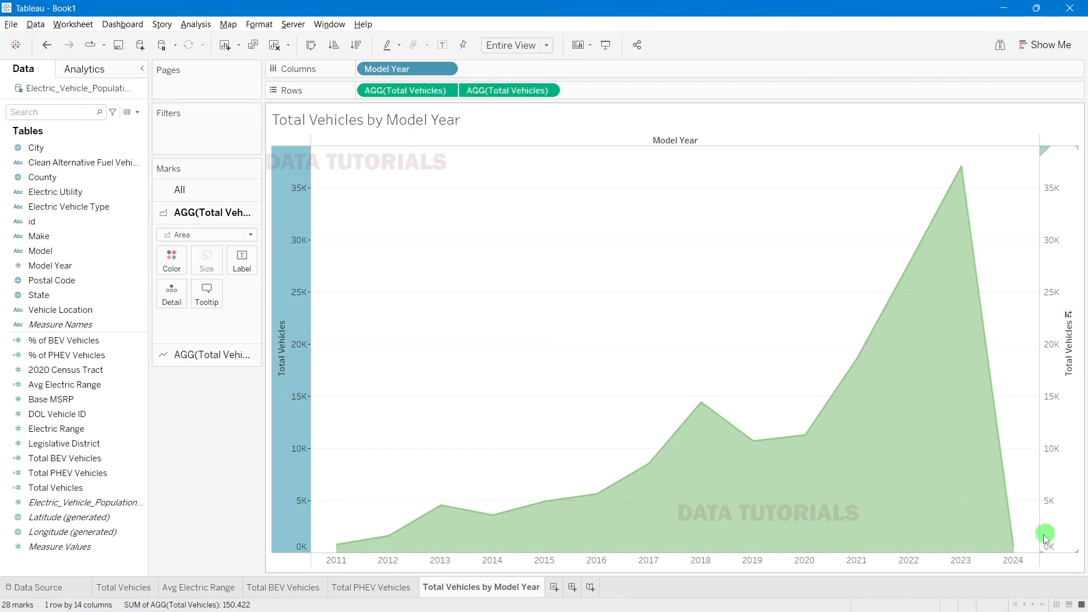
left_click(1065, 544)
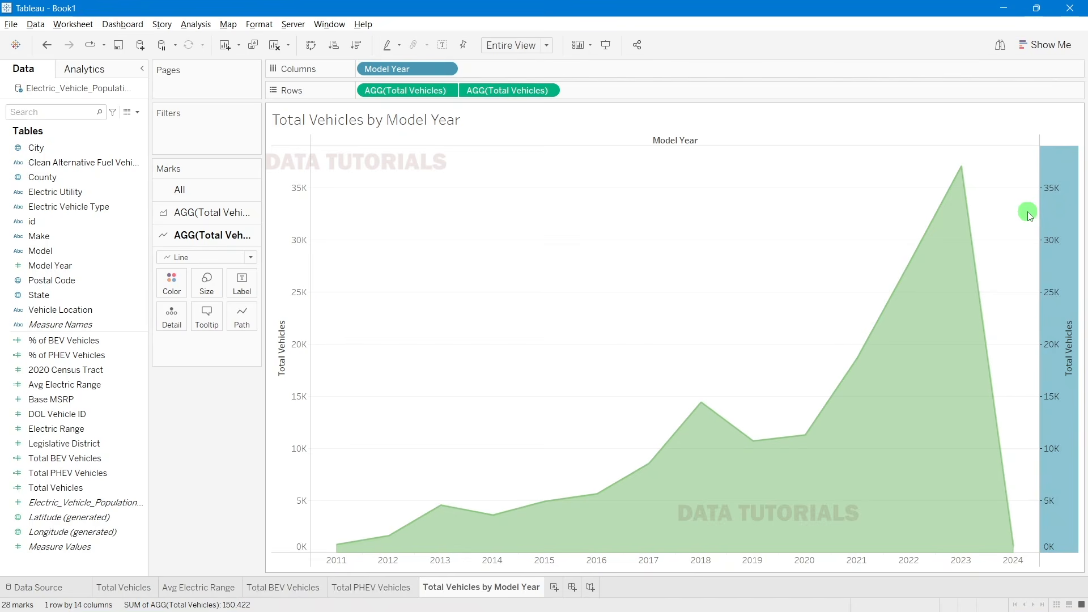
left_click(597, 325)
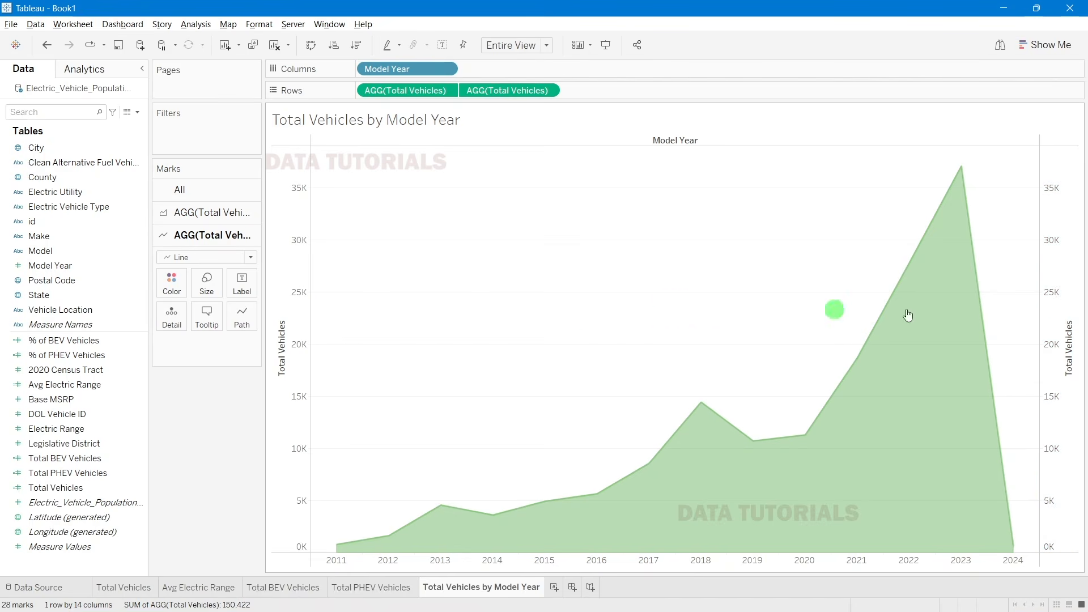
right_click(1069, 250)
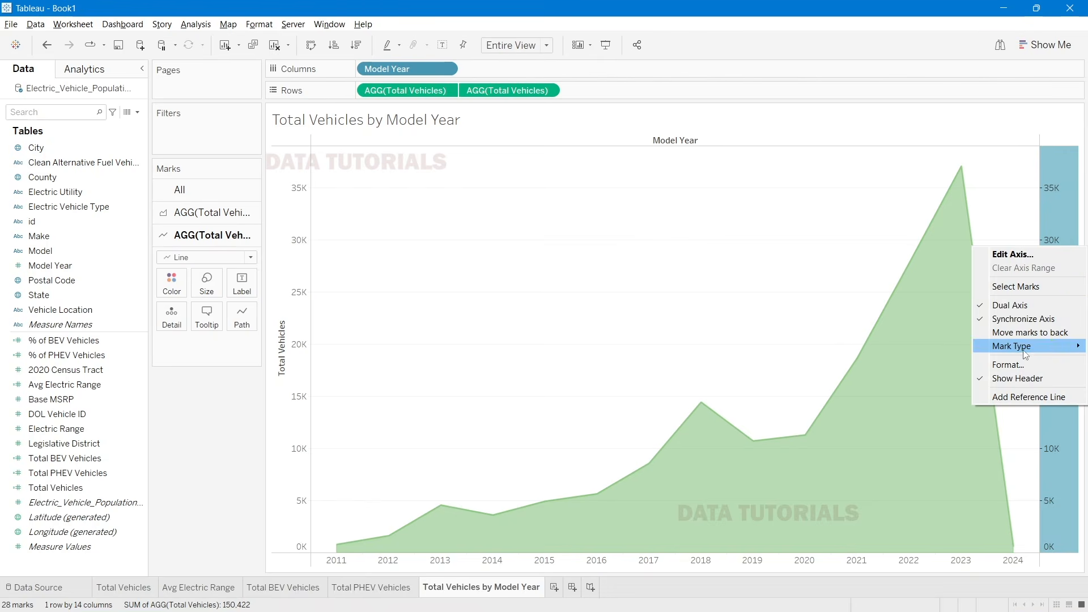
left_click(1066, 379)
Step: Switch briefly to the finished Electric Vehicle workbook to check its dashboard, and return to Book1
key("alt+Tab")
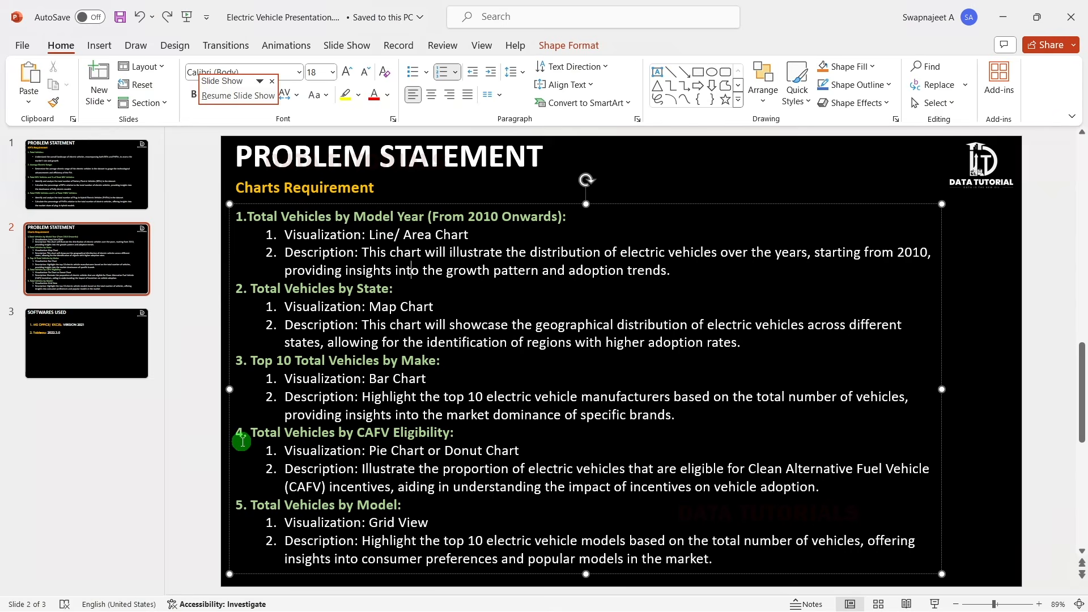
key("alt+Tab")
key("alt+Tab")
key("alt+Tab")
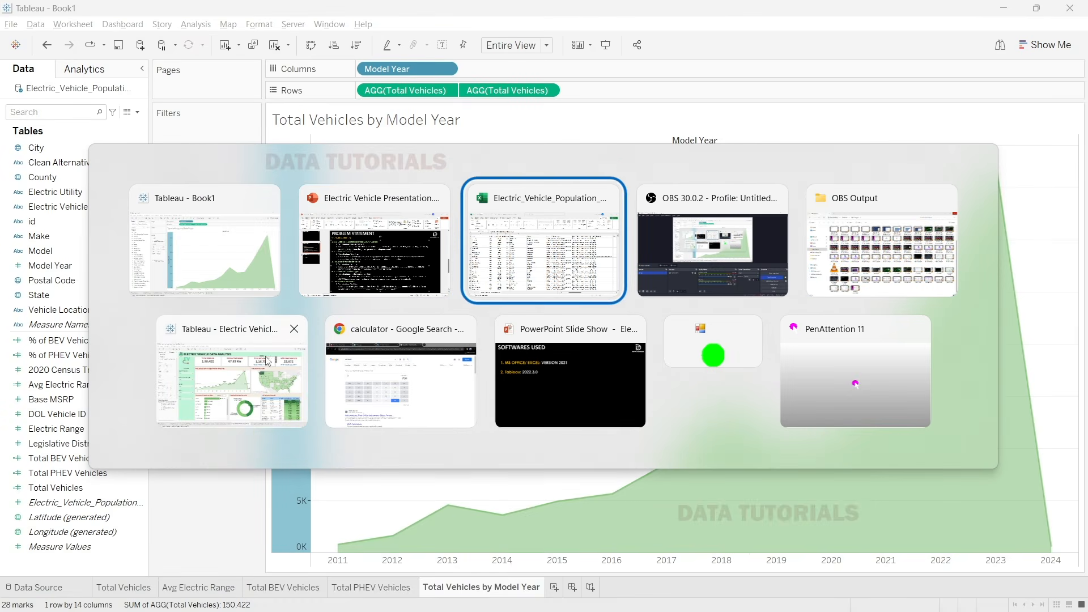
left_click(272, 363)
key("alt+Tab")
Step: Hide the remaining Total Vehicles axis header and the Model Year field label above the chart
right_click(290, 298)
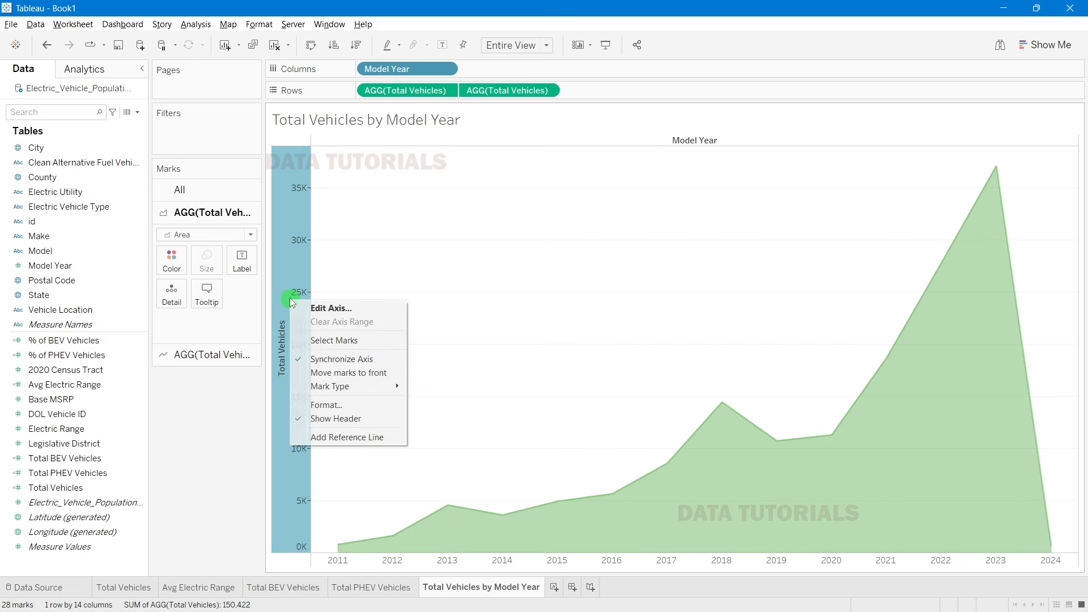
left_click(340, 419)
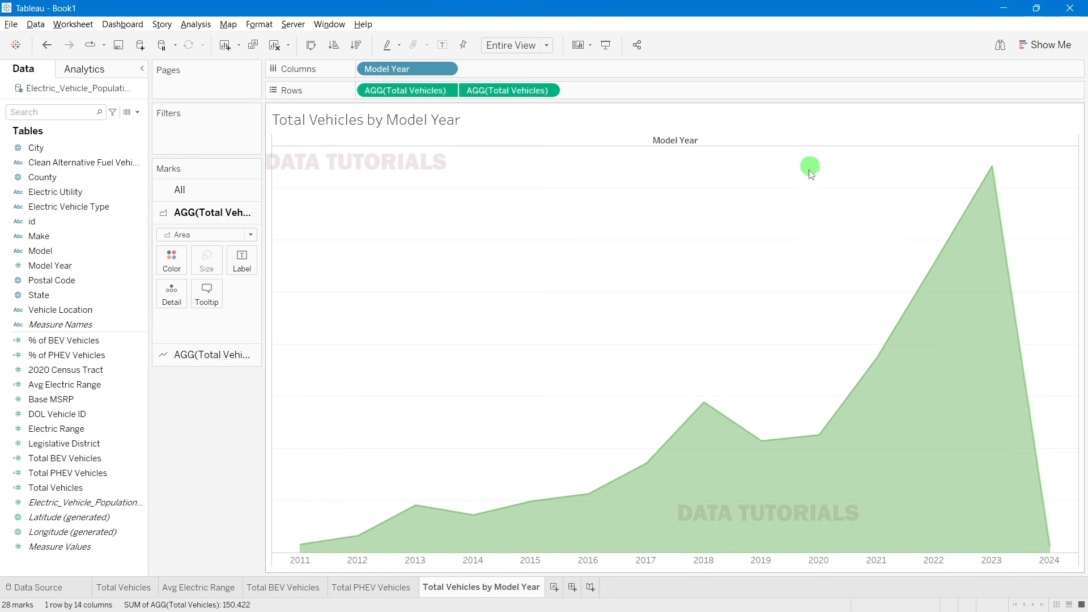
right_click(661, 139)
left_click(713, 193)
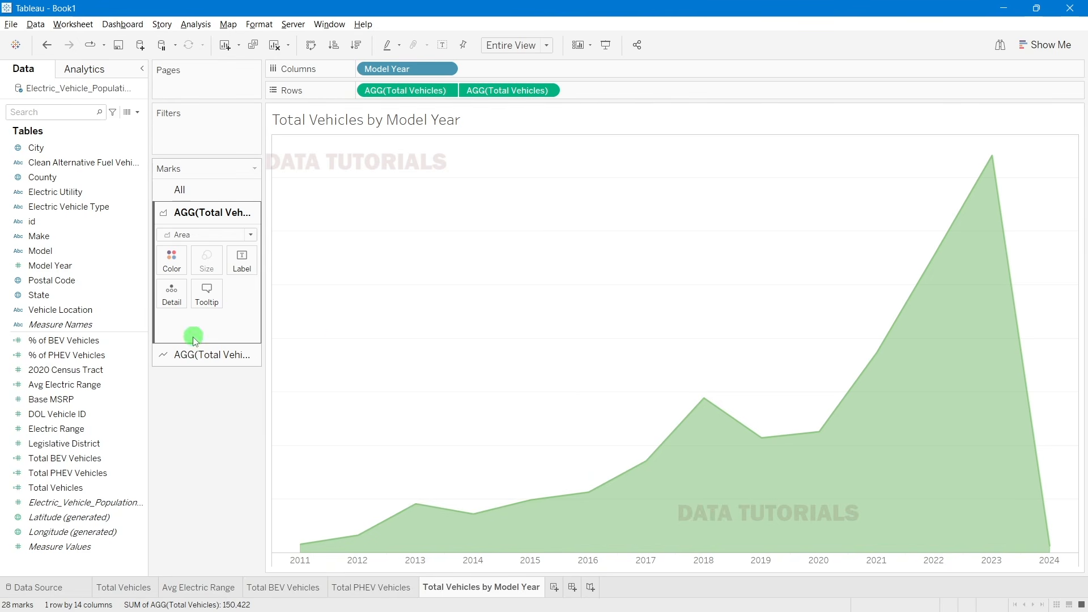
Step: Slightly increase the thickness of the line marks for the second Total Vehicles measure
left_click(194, 354)
left_click(182, 299)
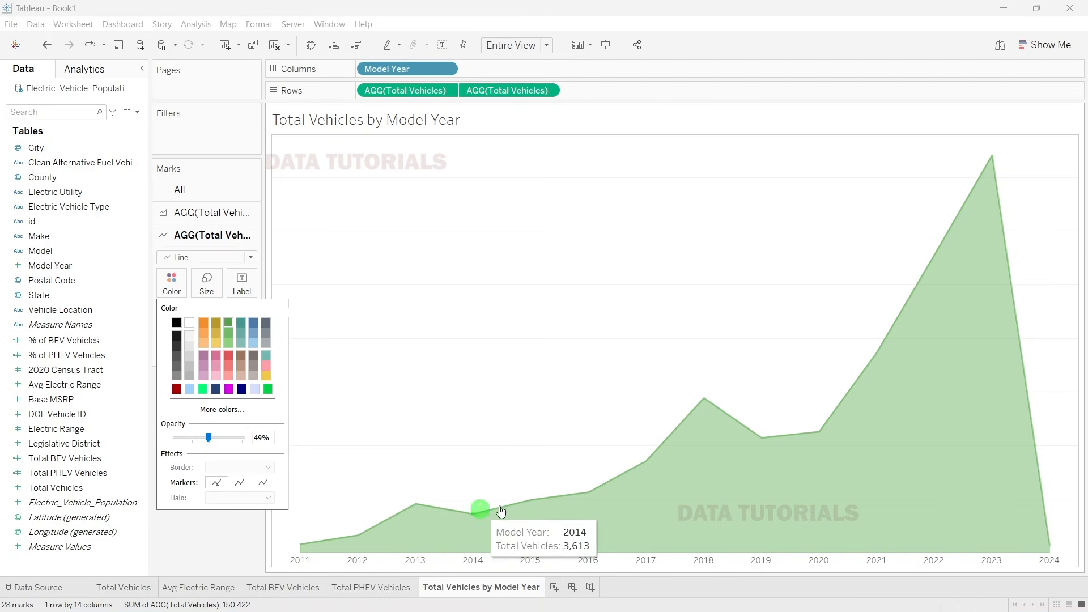
left_click(207, 281)
left_click(216, 318)
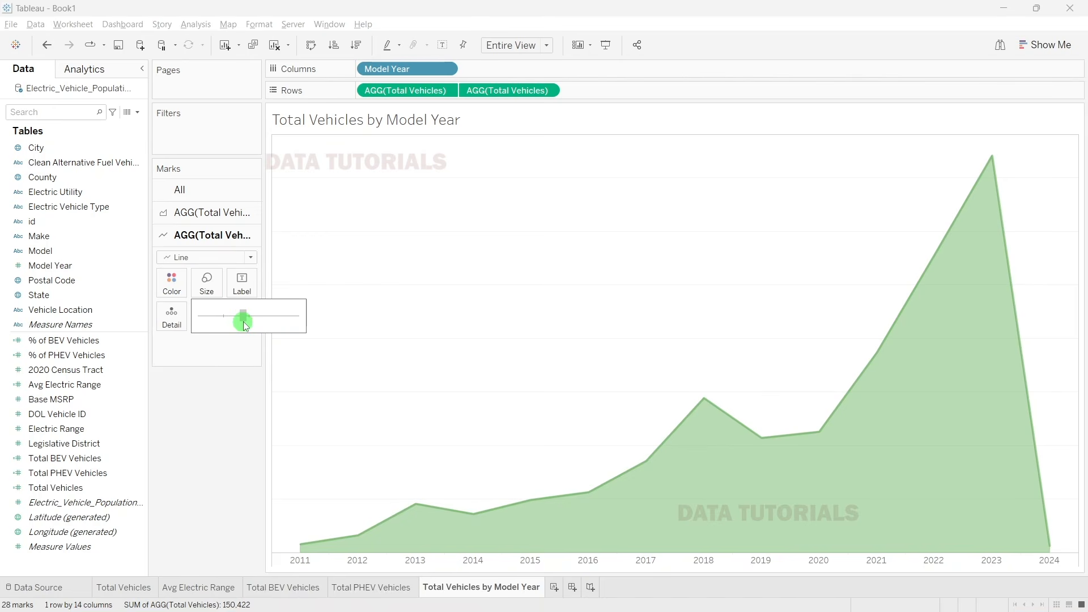
left_click(204, 428)
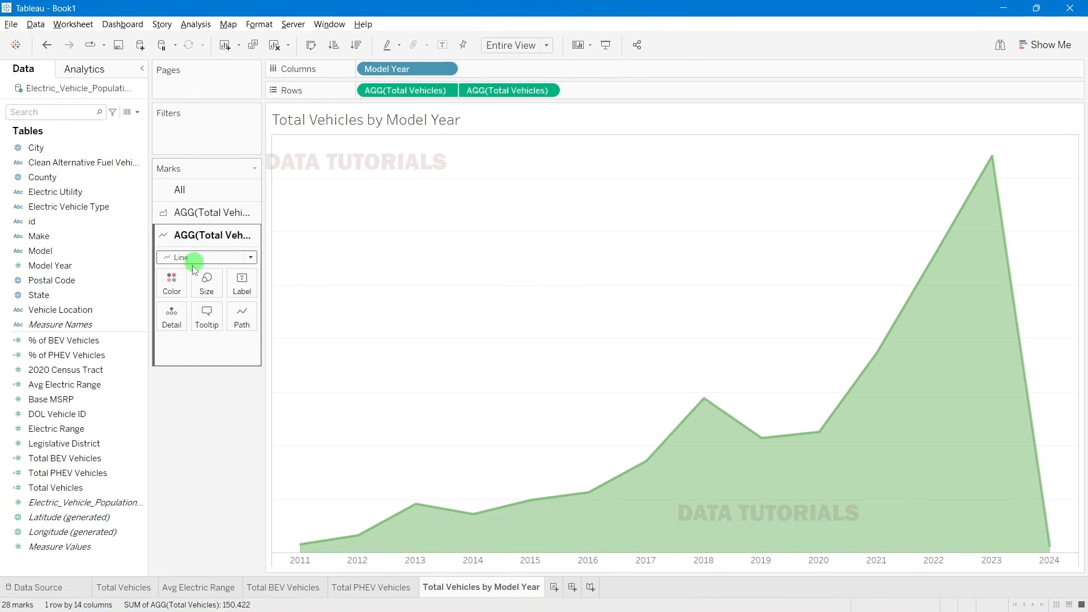
Step: Label the line marks with Total Vehicles and set the labels' vertical alignment to Top
left_click(55, 386)
left_click(62, 473)
left_click_drag(55, 487, 244, 294)
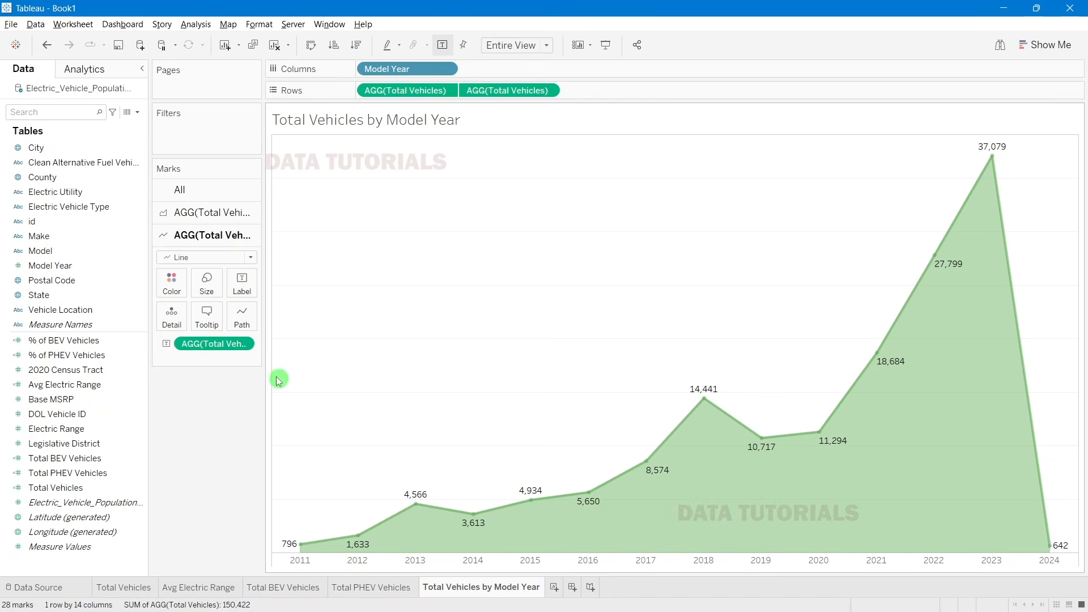
left_click(245, 290)
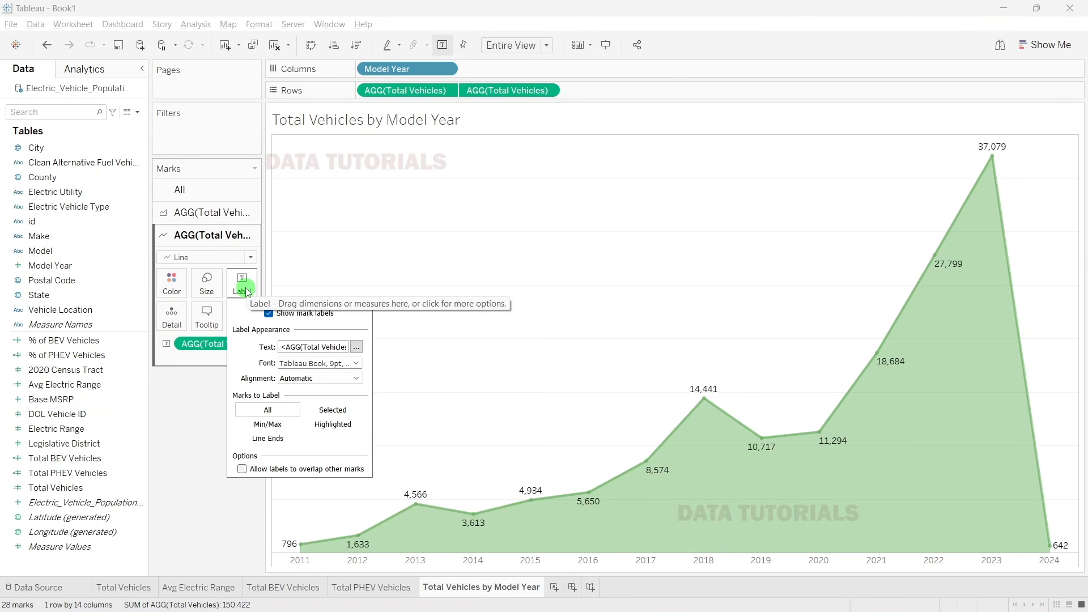
left_click(319, 379)
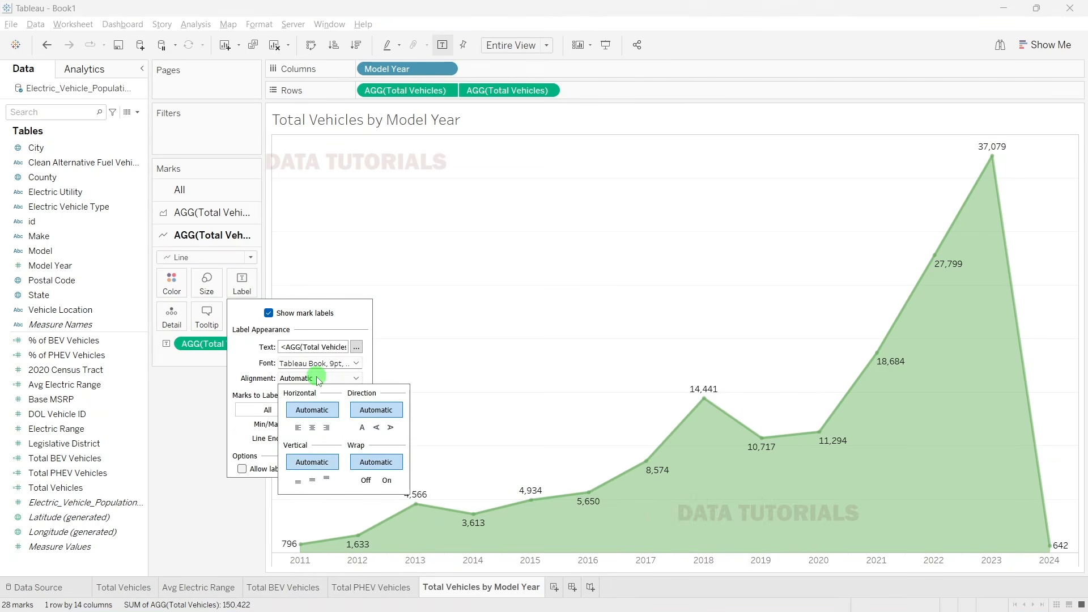
left_click(327, 481)
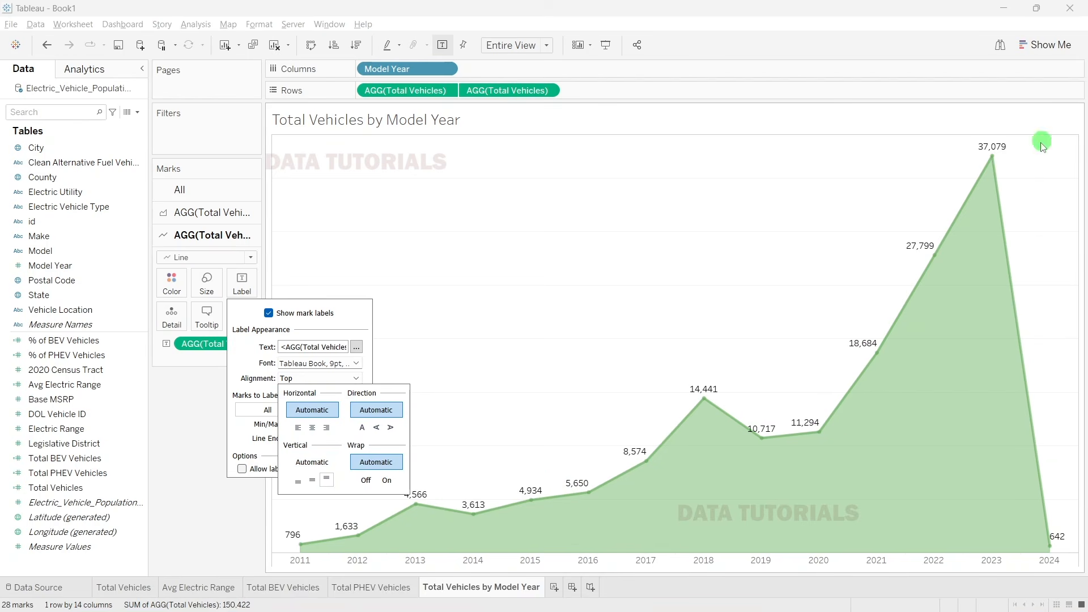
left_click(215, 399)
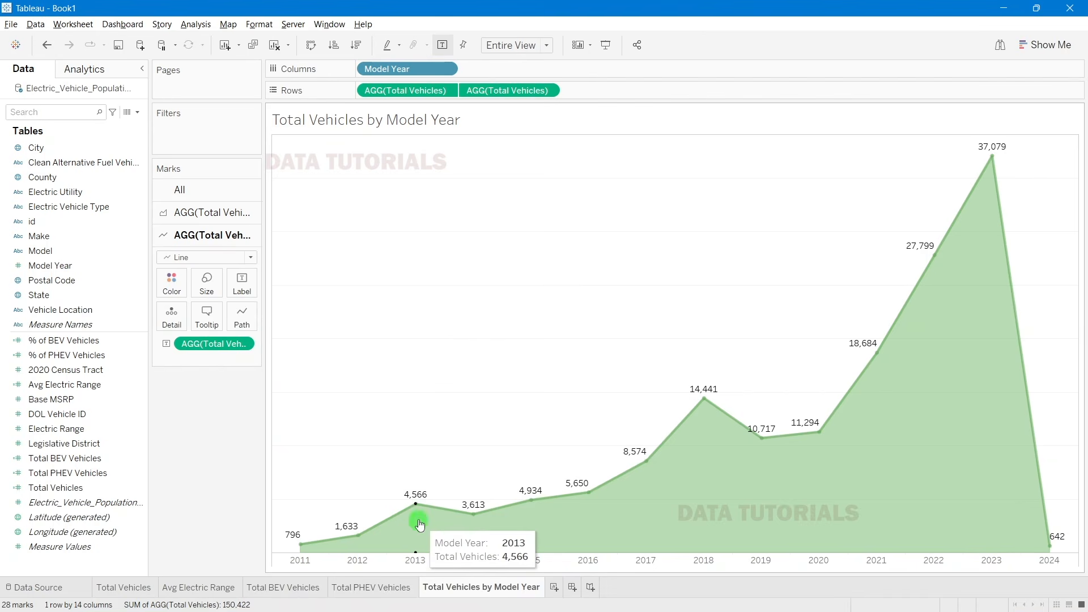
Step: Format the Total Vehicles label numbers as Number (Custom) with 1 decimal place and display units of Thousands (K)
right_click(186, 348)
left_click(216, 408)
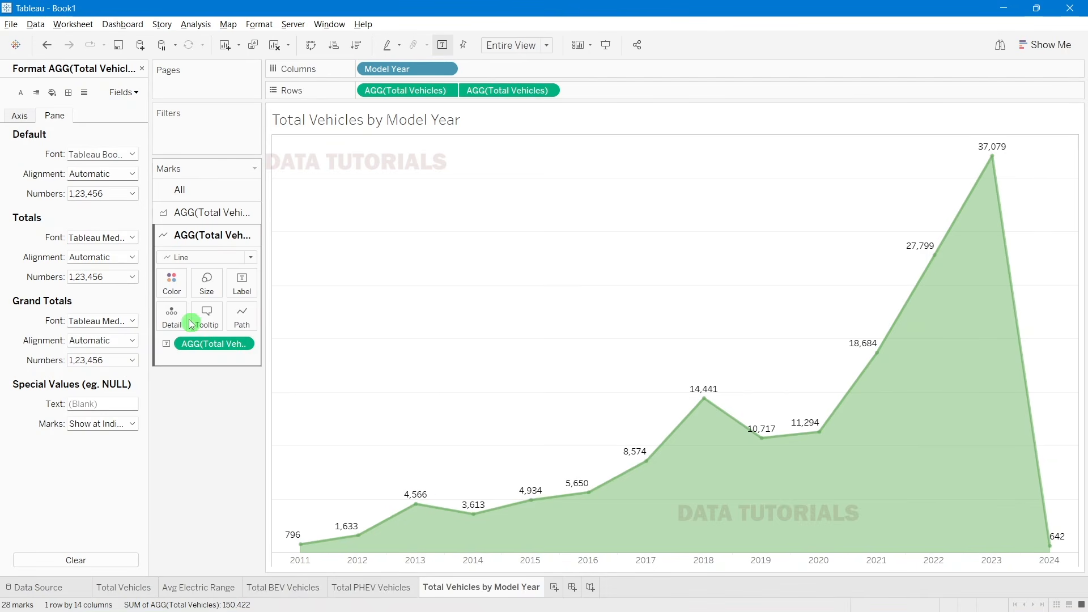
left_click(105, 194)
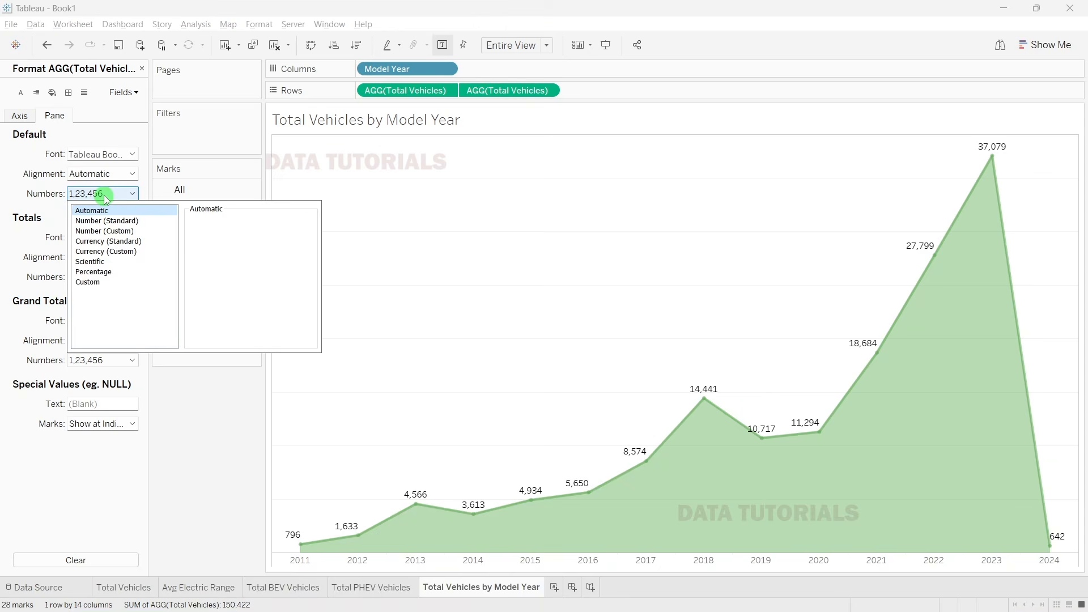
left_click(104, 231)
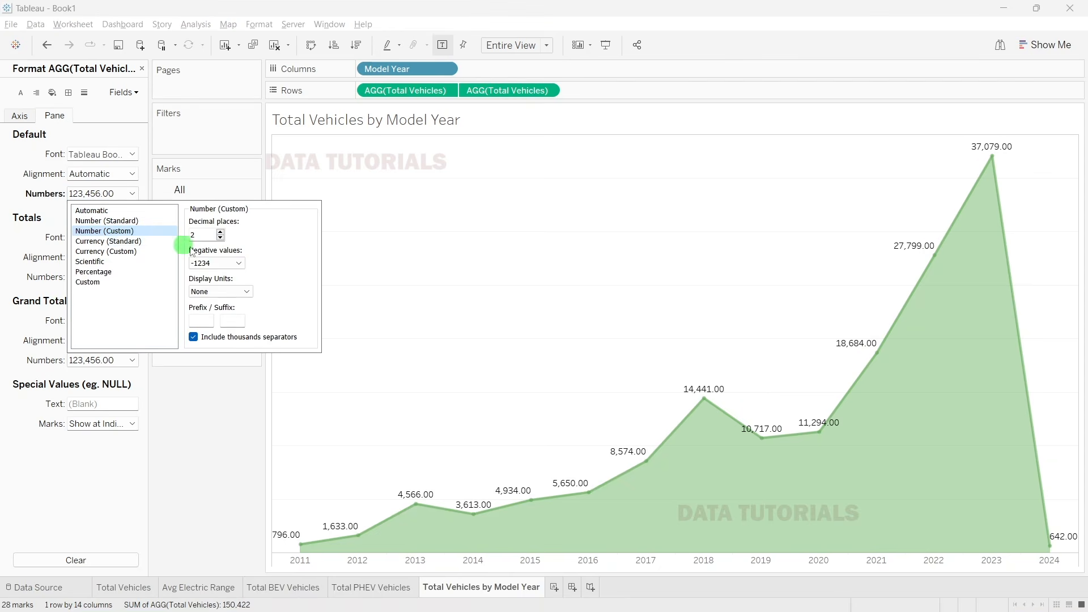
left_click(221, 237)
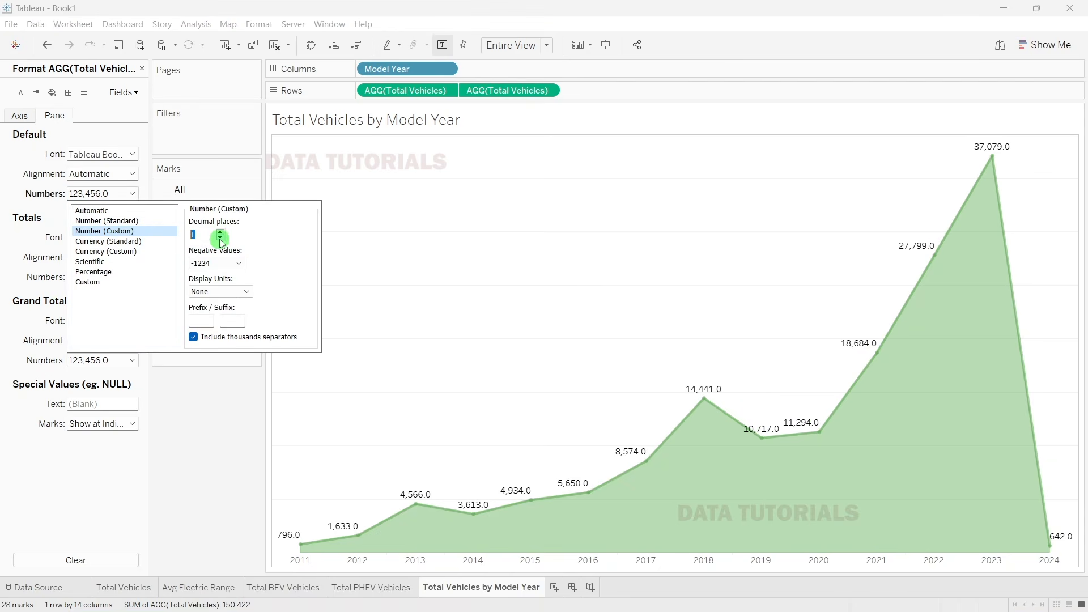
left_click(217, 291)
left_click(213, 302)
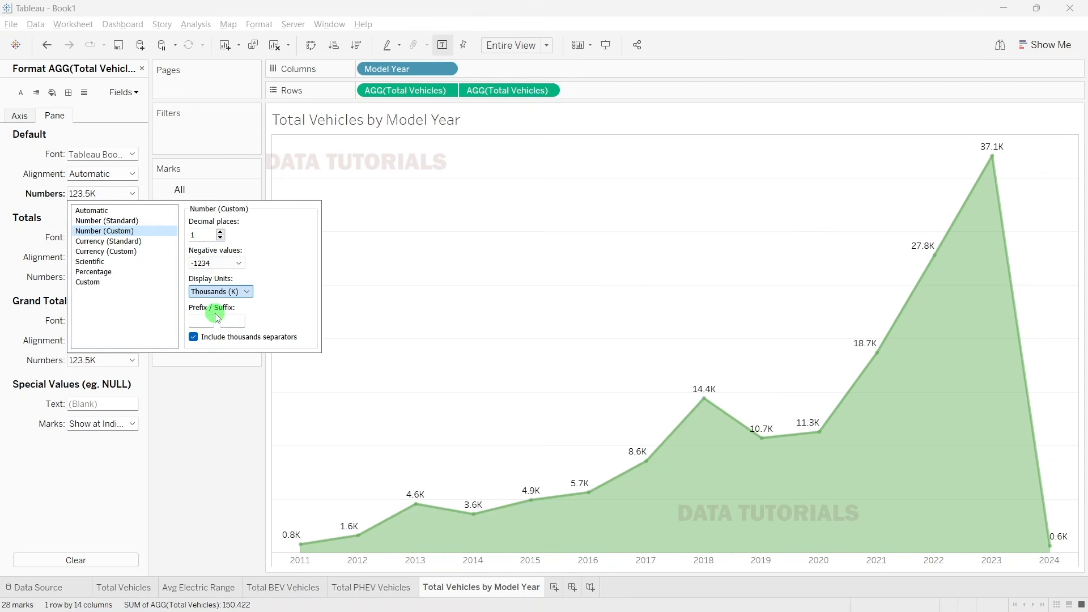
left_click(233, 448)
Step: Set the line's label text to Tableau Semibold, size 8, and apply the change
left_click(243, 284)
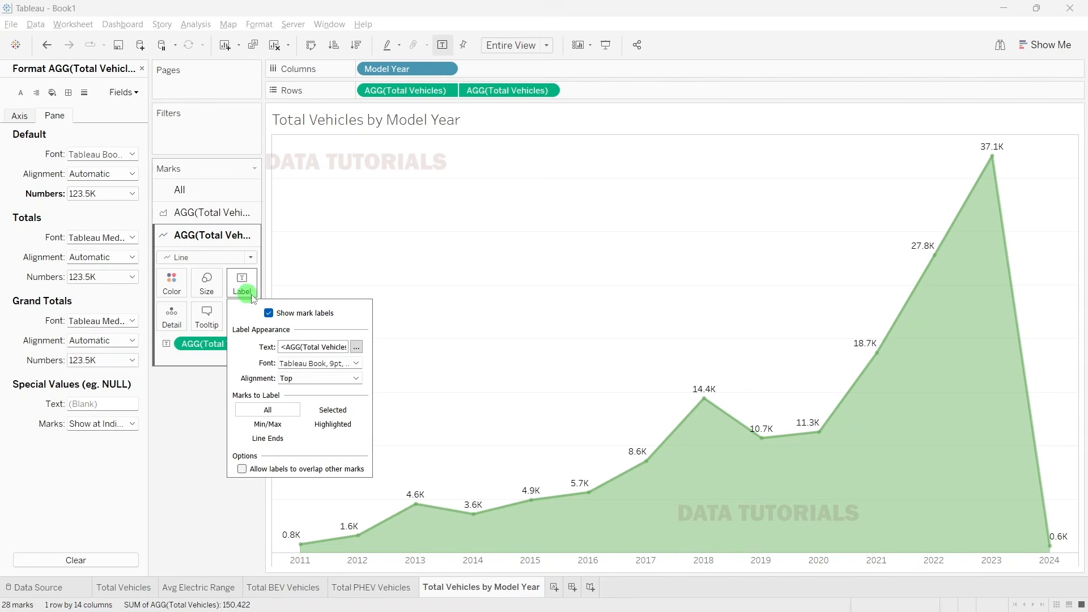
left_click(357, 347)
left_click_drag(618, 214, 521, 189)
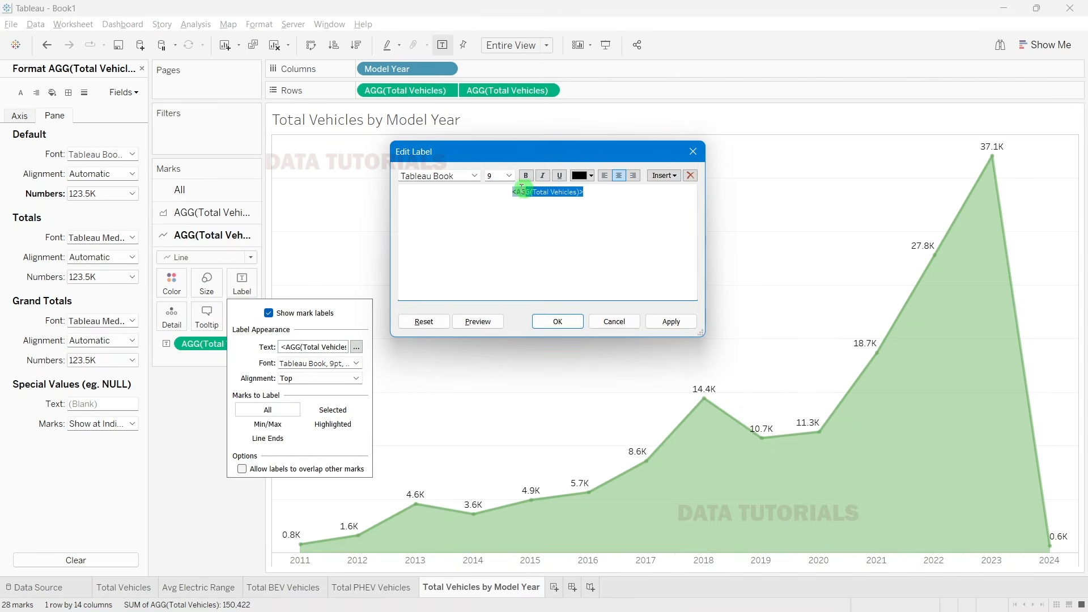
left_click(499, 178)
left_click(497, 200)
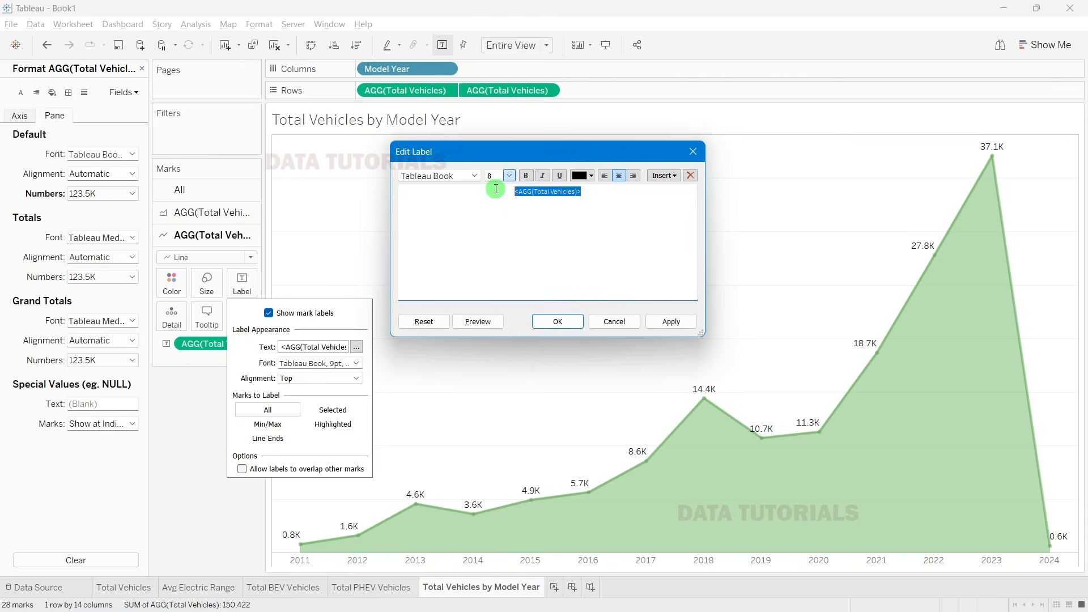
left_click(474, 177)
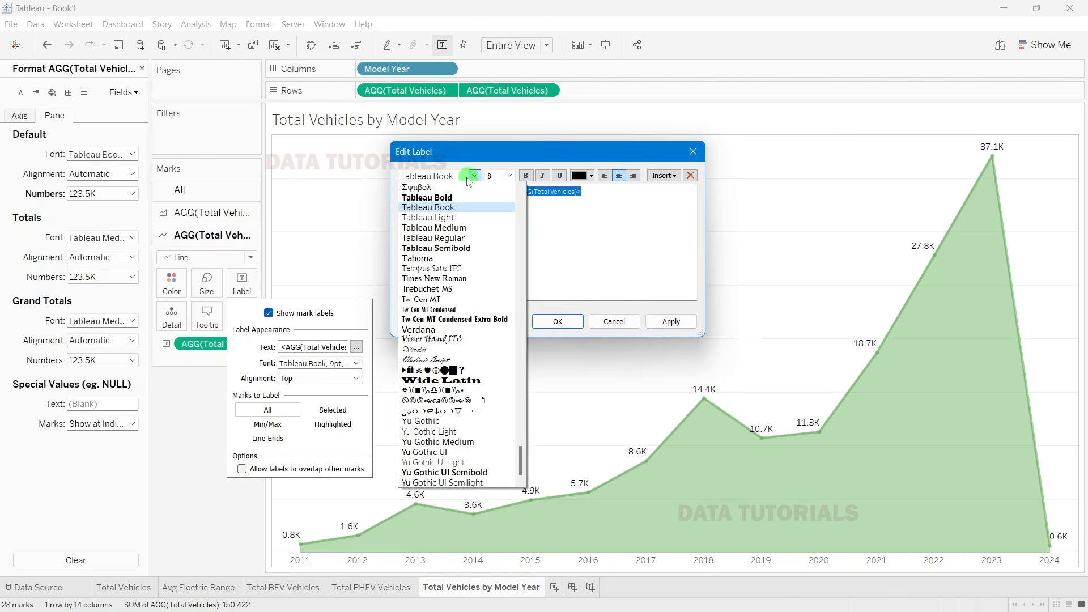
left_click(453, 245)
left_click(672, 323)
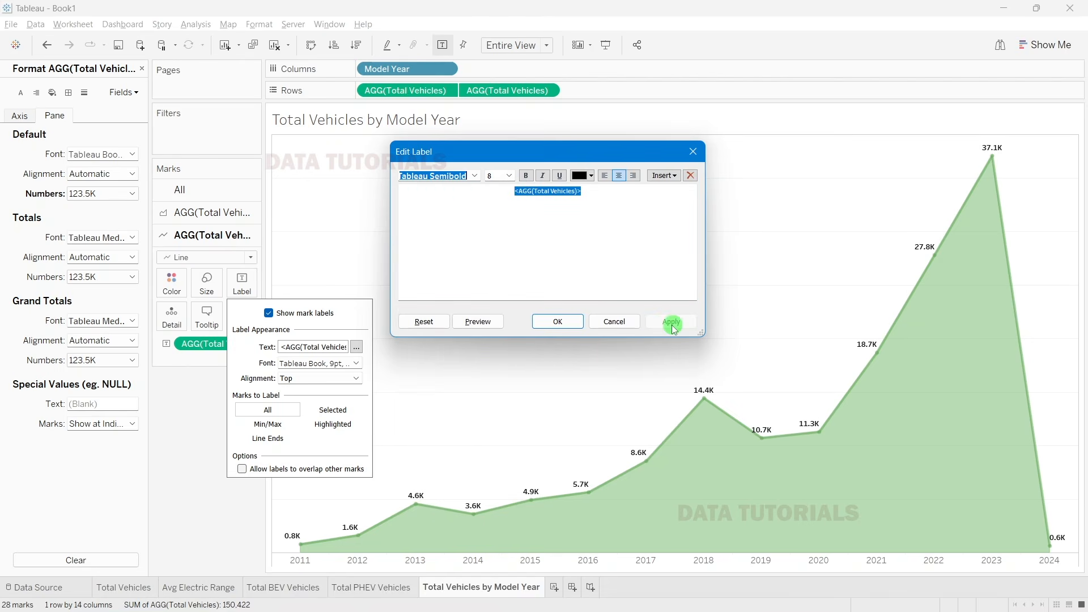
left_click(552, 322)
left_click(197, 462)
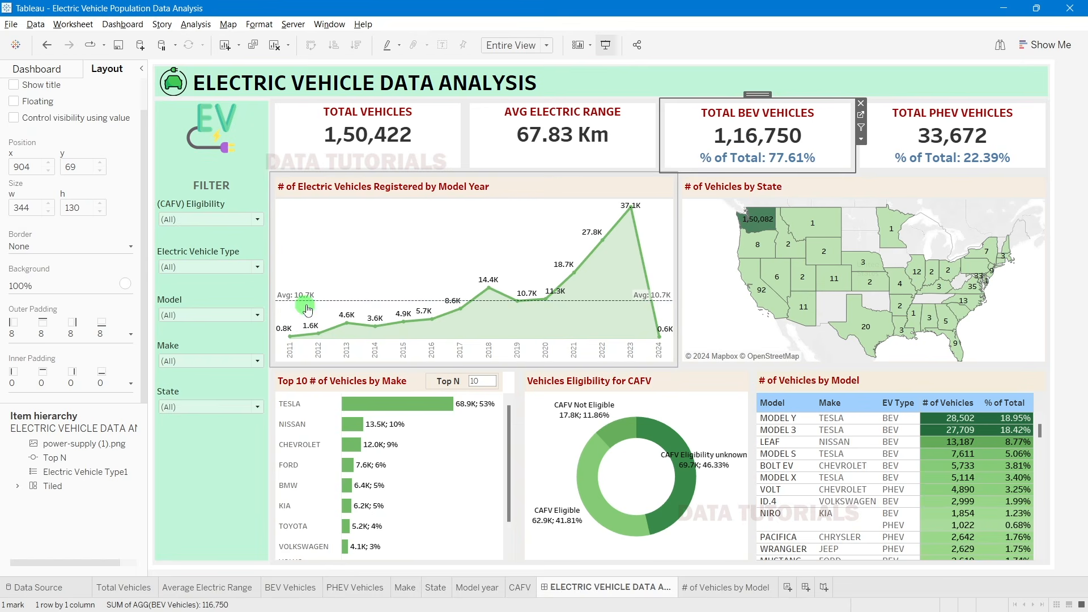
Step: Close the number formatting and add an Average Line to the chart with Table scope
mouse_move(641, 302)
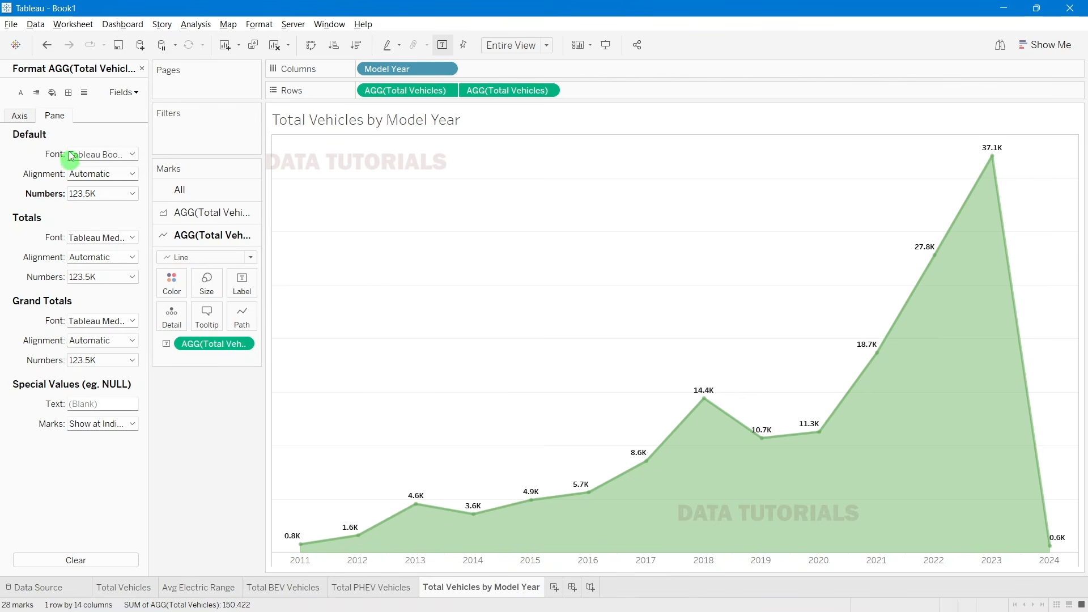
left_click(141, 69)
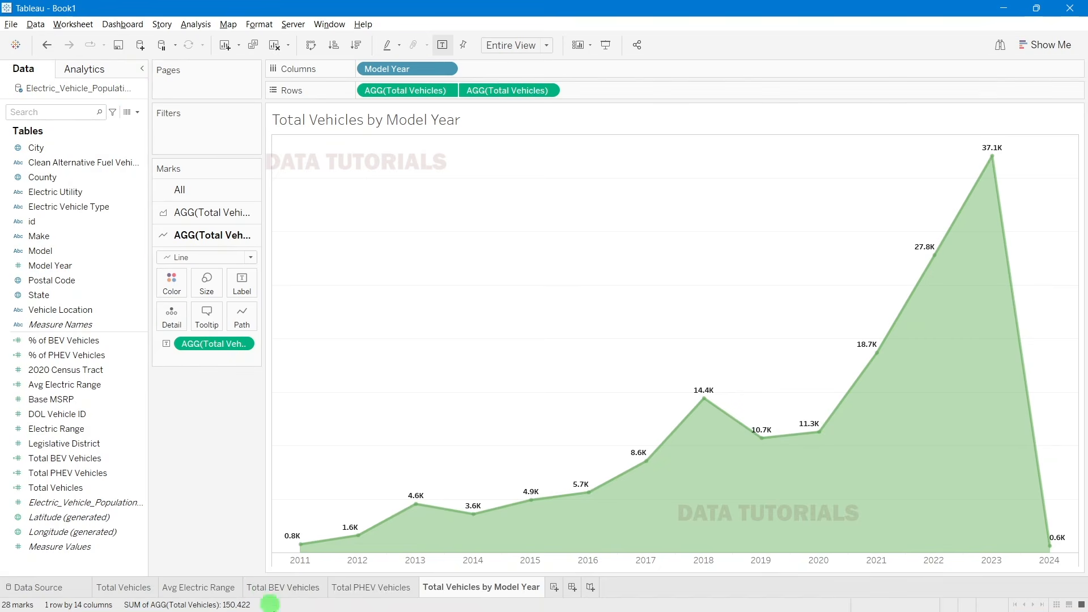
left_click(85, 70)
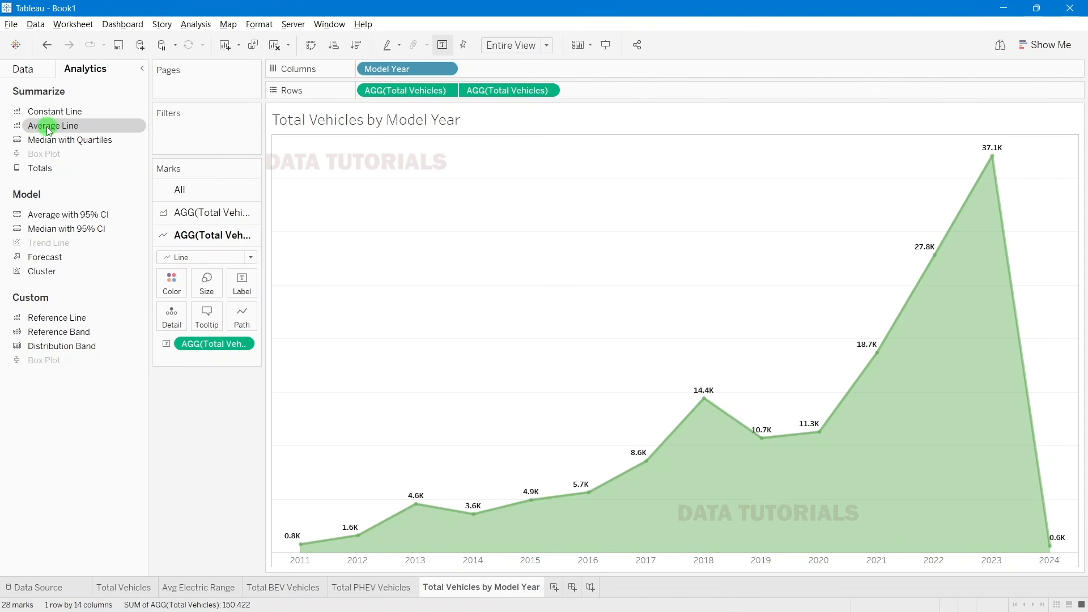
left_click_drag(44, 129, 418, 264)
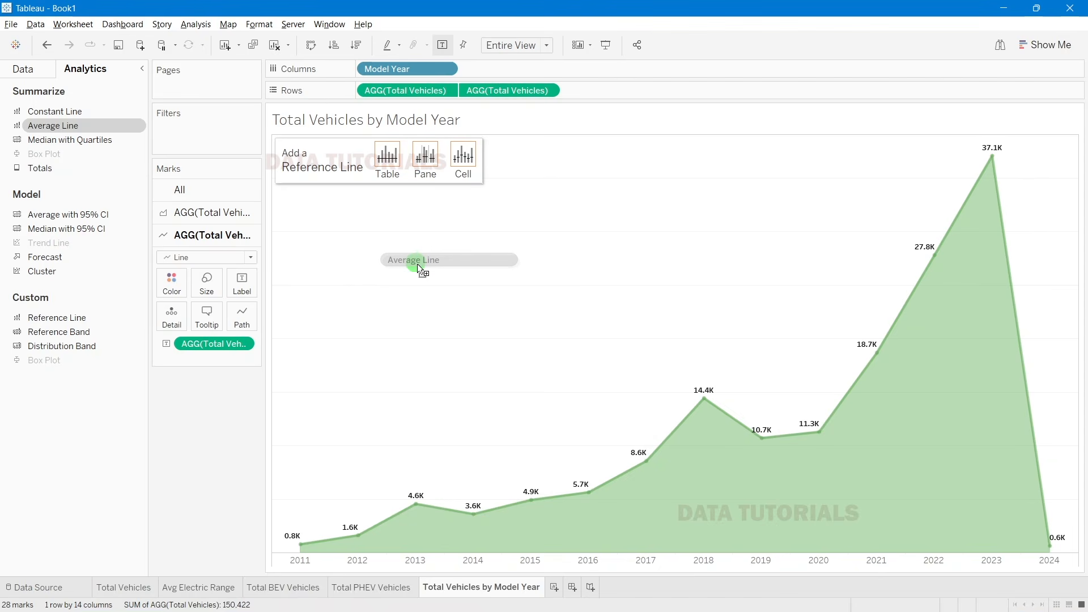
left_click_drag(417, 264, 460, 219)
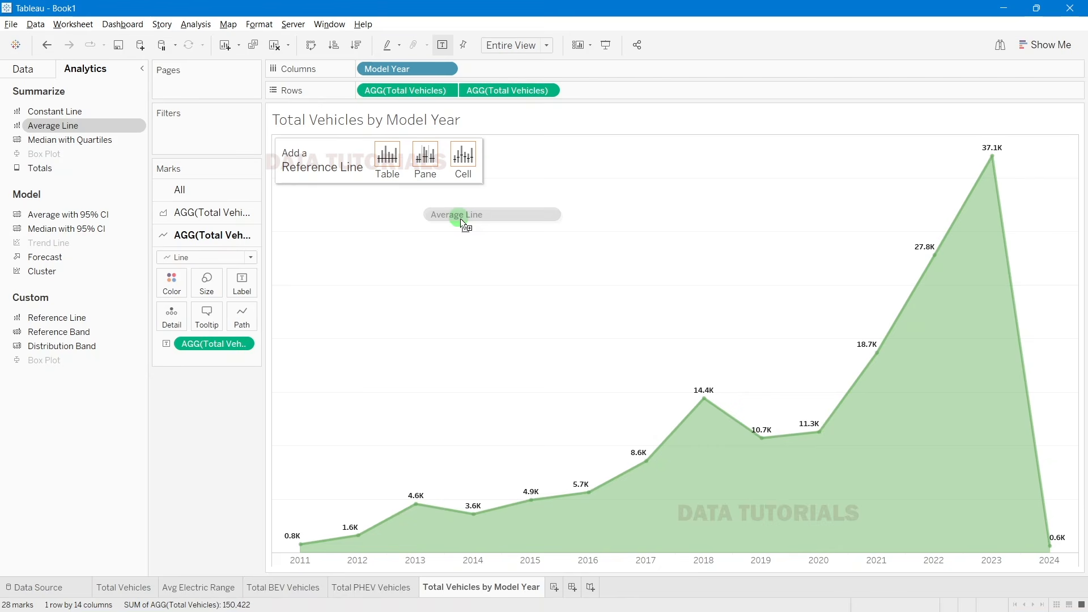
left_click_drag(461, 219, 394, 165)
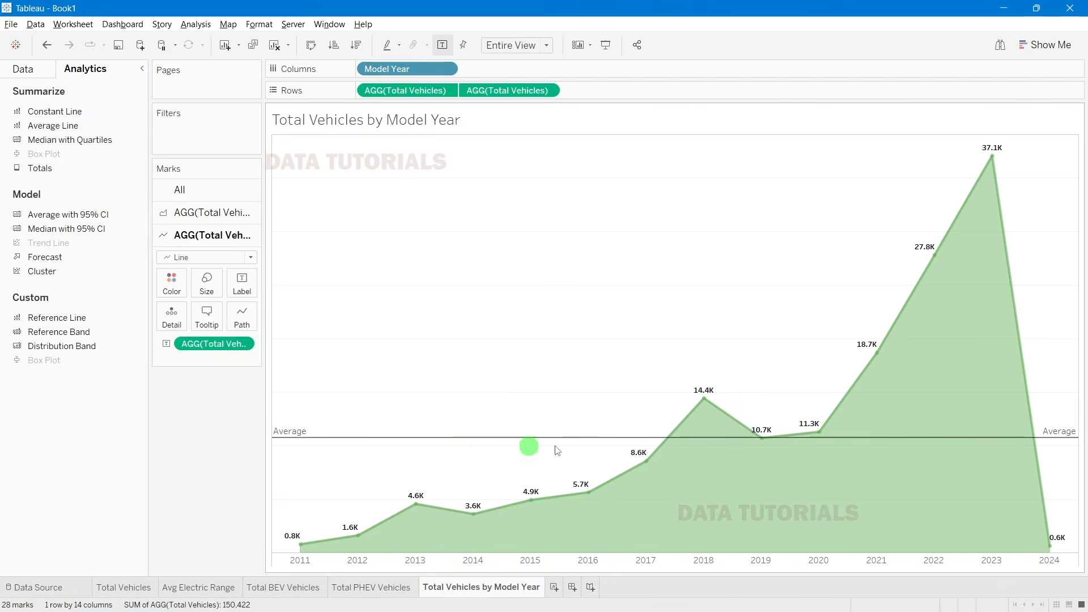
Step: Open the average line's reference line settings and review the available aggregations for its value
right_click(302, 444)
left_click(356, 457)
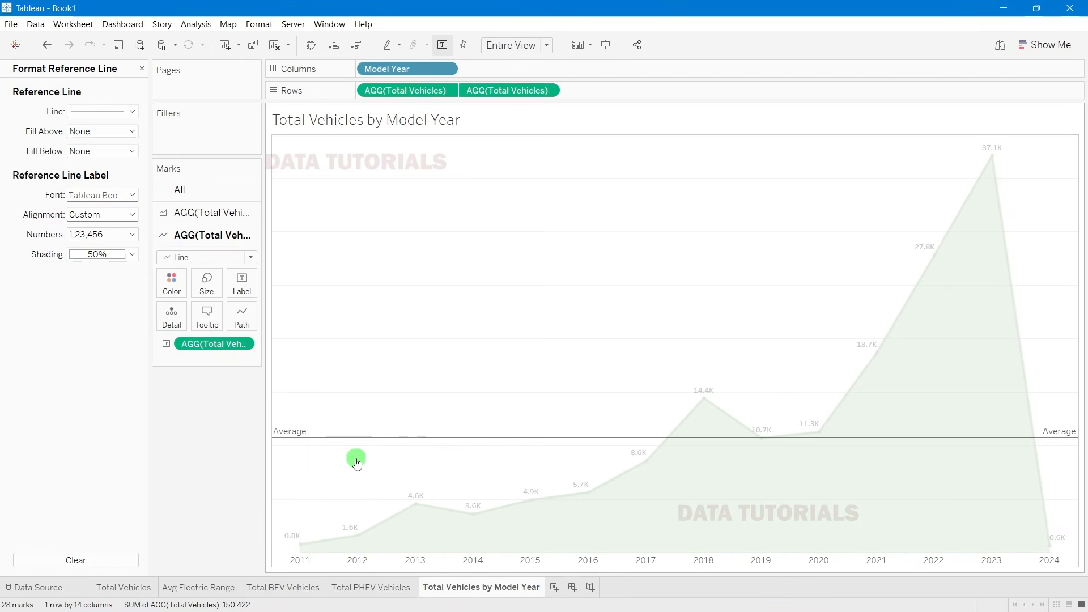
right_click(345, 440)
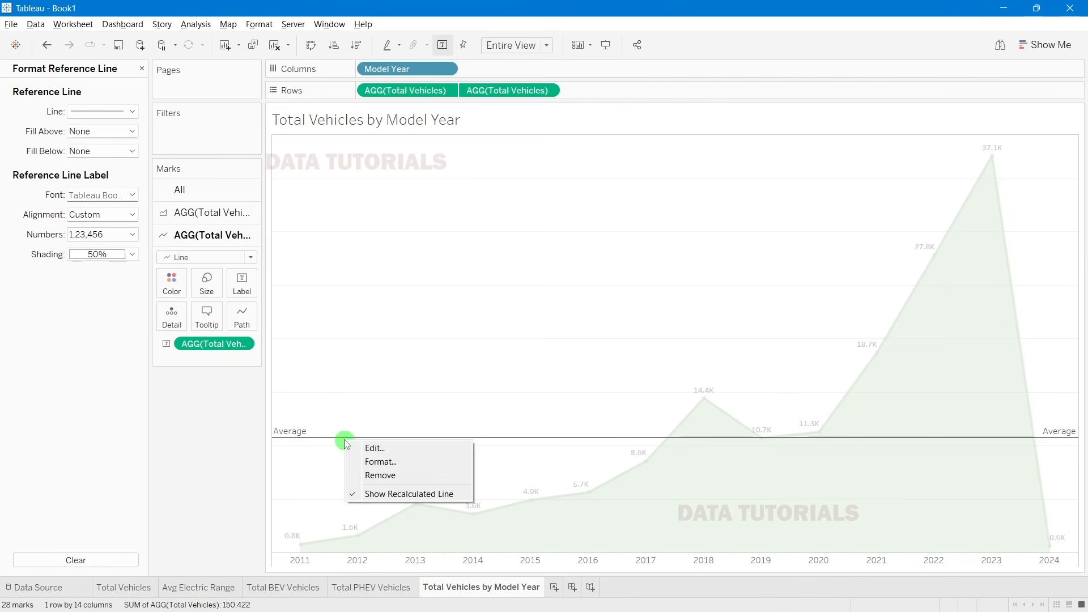
left_click(377, 449)
left_click_drag(554, 136, 589, 79)
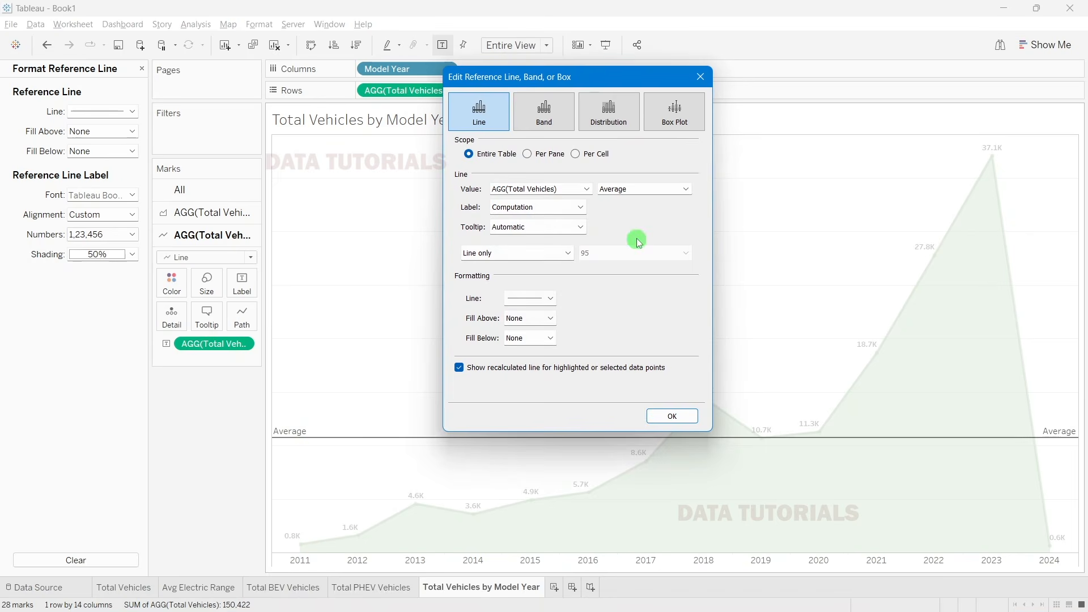
left_click(619, 191)
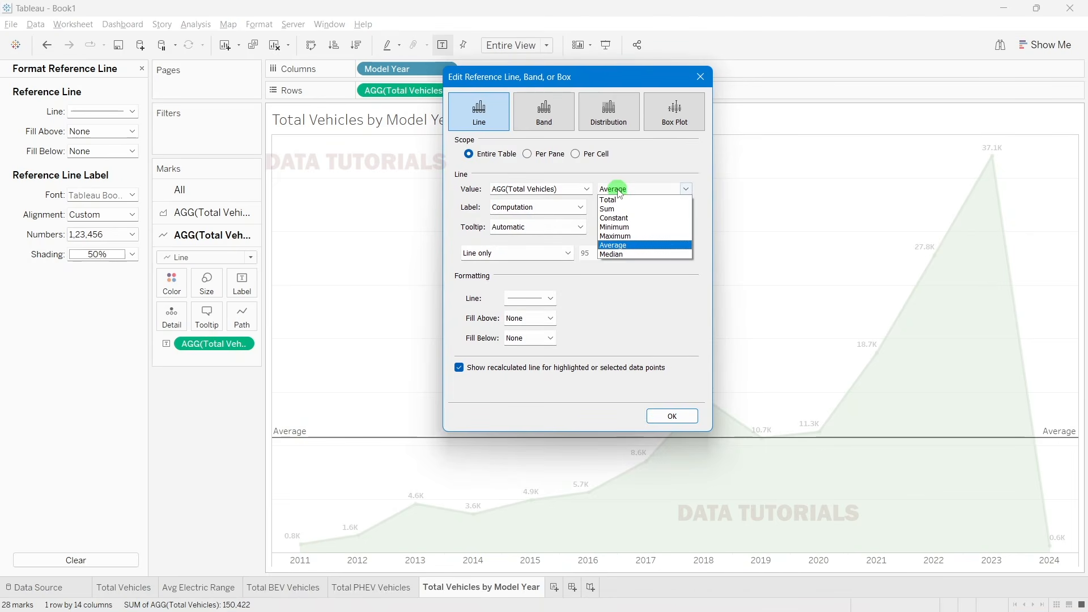
left_click(619, 191)
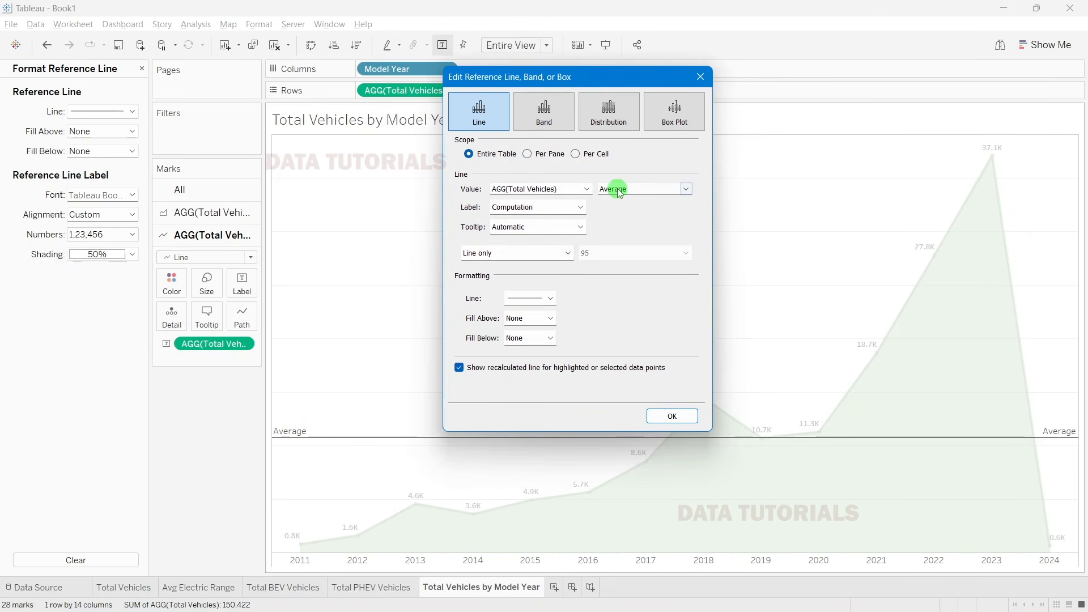
Step: Set the average line's label to the custom text "Avg : <Value>", inserting Value as a field placeholder, and apply it
left_click(507, 208)
left_click(509, 229)
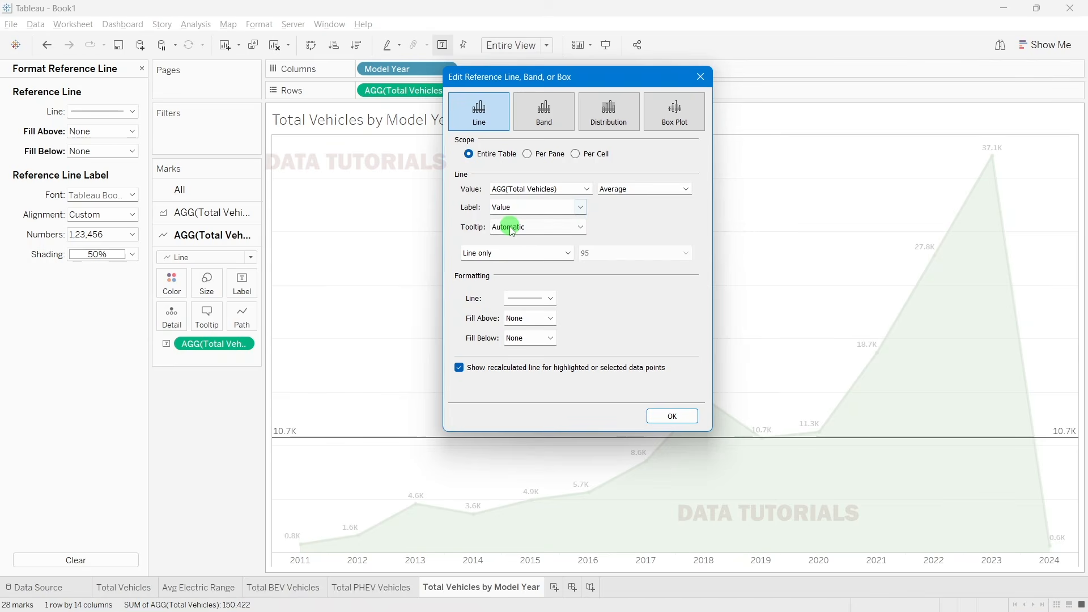
left_click(520, 207)
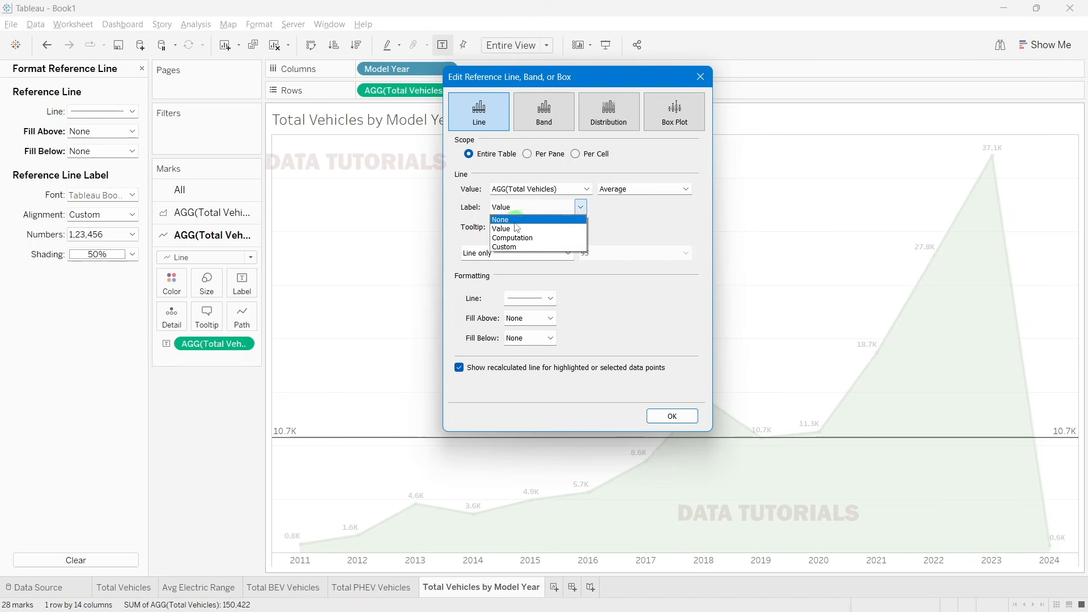
left_click(530, 246)
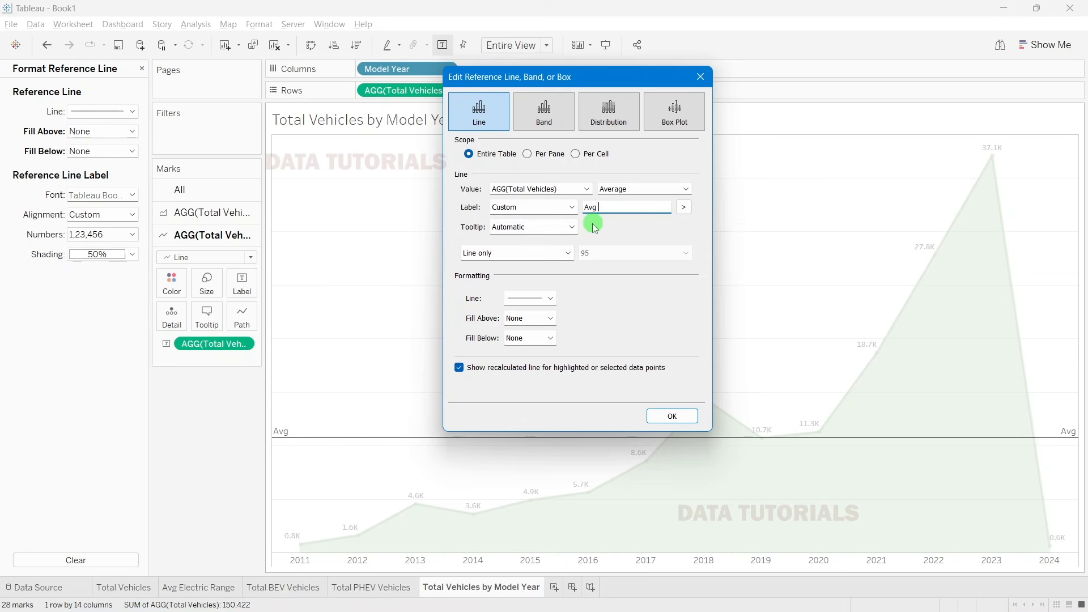
type("Avg :")
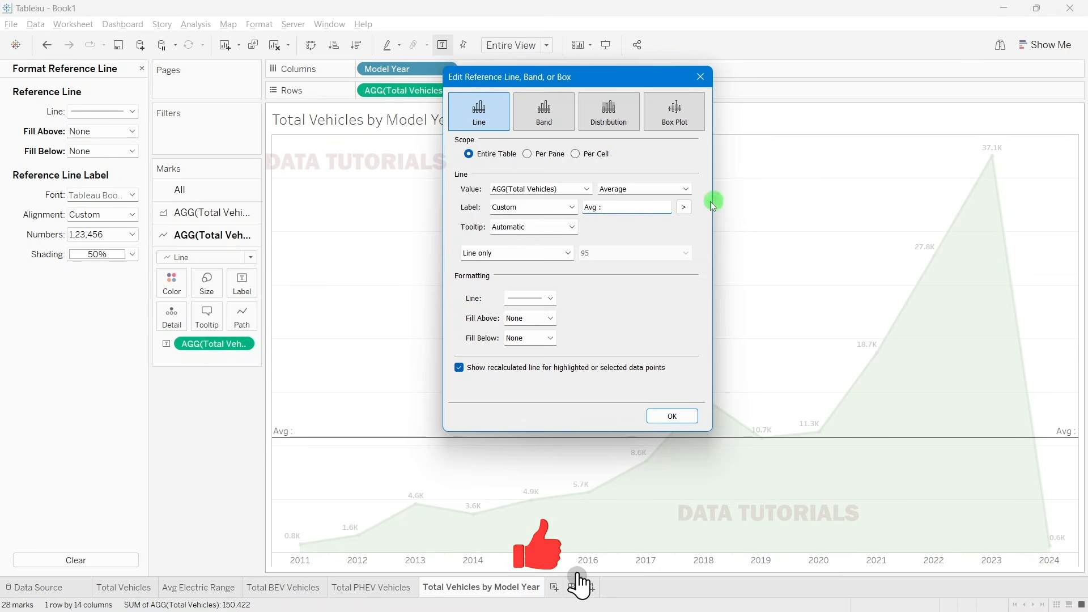
left_click(685, 208)
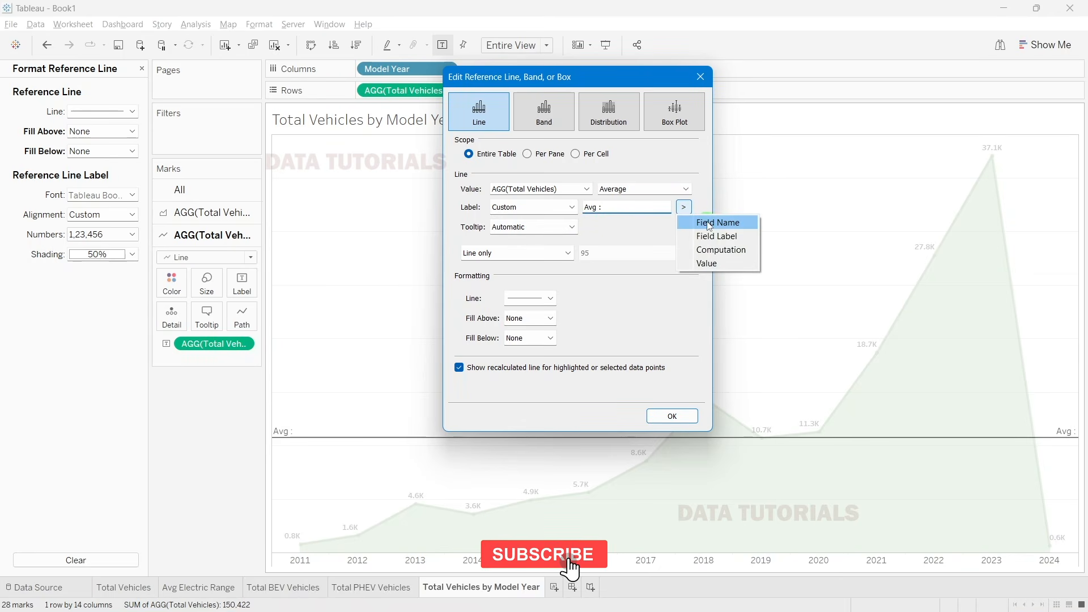
left_click(717, 265)
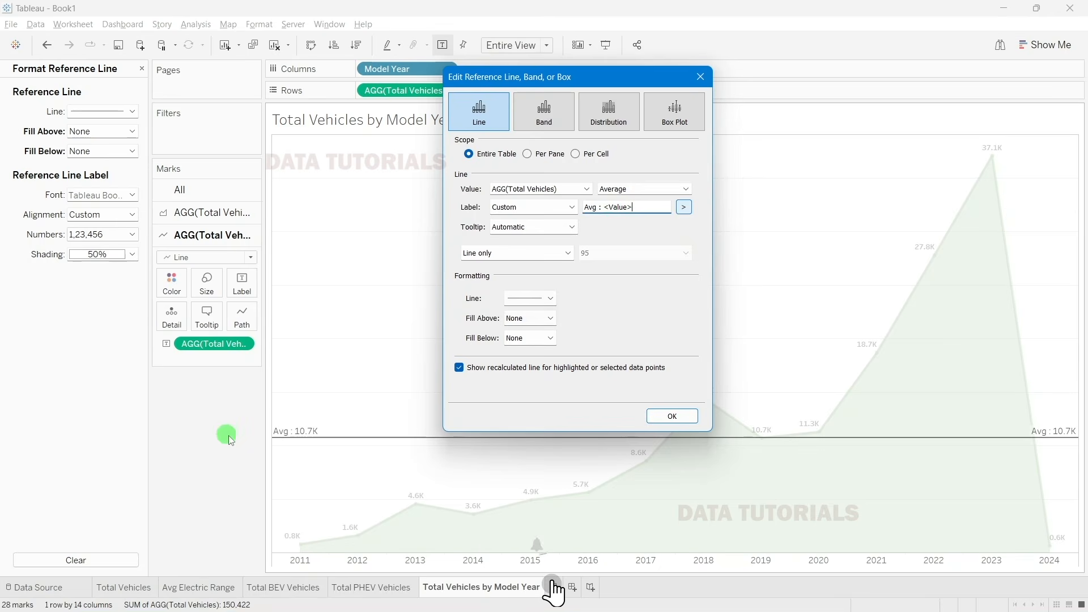
left_click(685, 416)
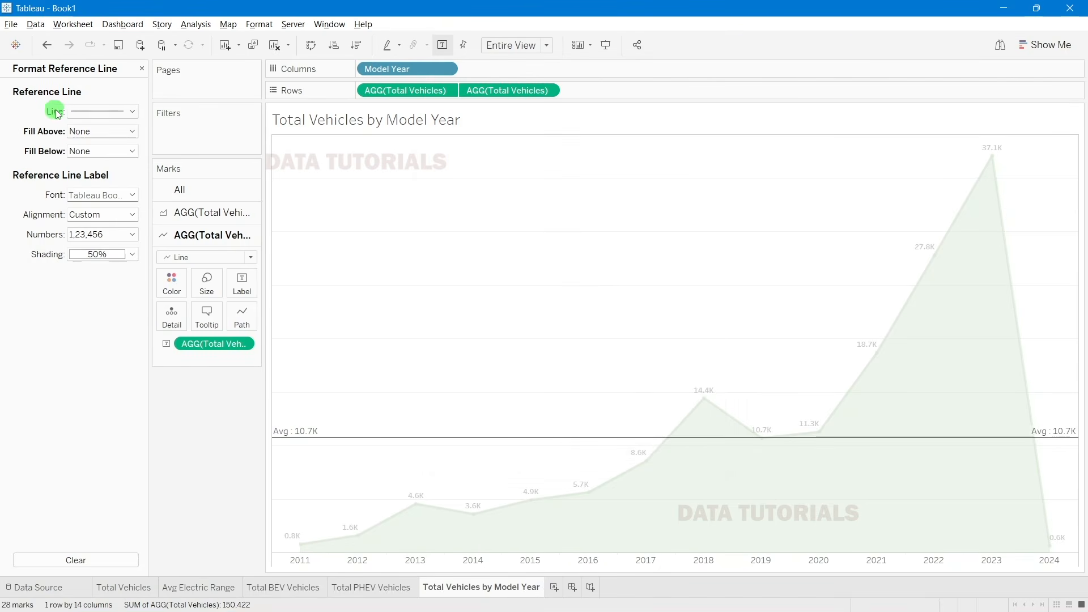
Step: Format the average reference line as dashed, thinnest weight and light blue, and close the formatting
right_click(306, 438)
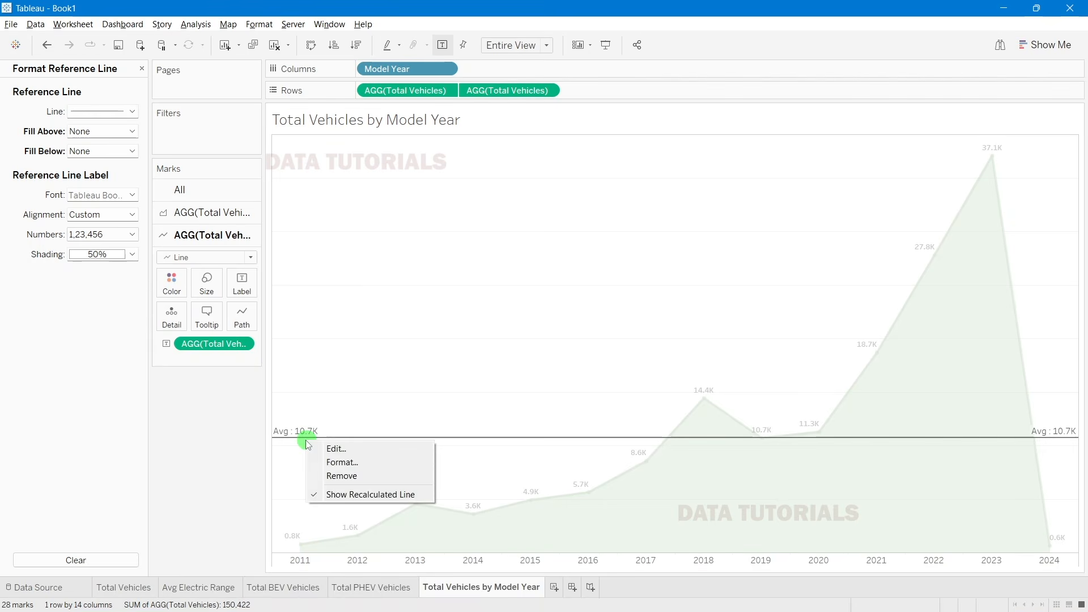
left_click(340, 462)
left_click(102, 111)
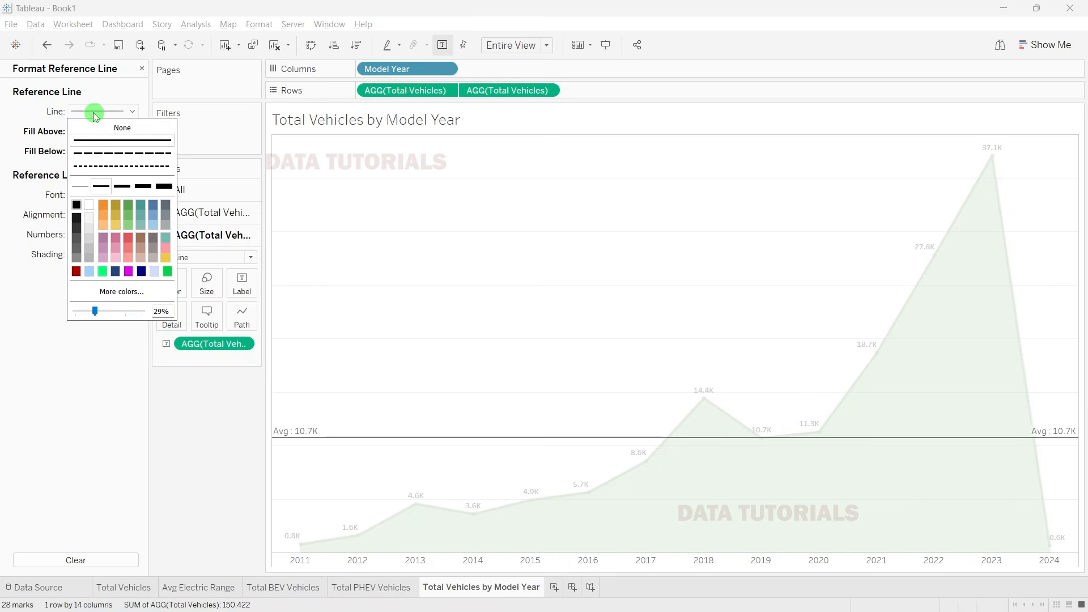
left_click(103, 153)
left_click(89, 186)
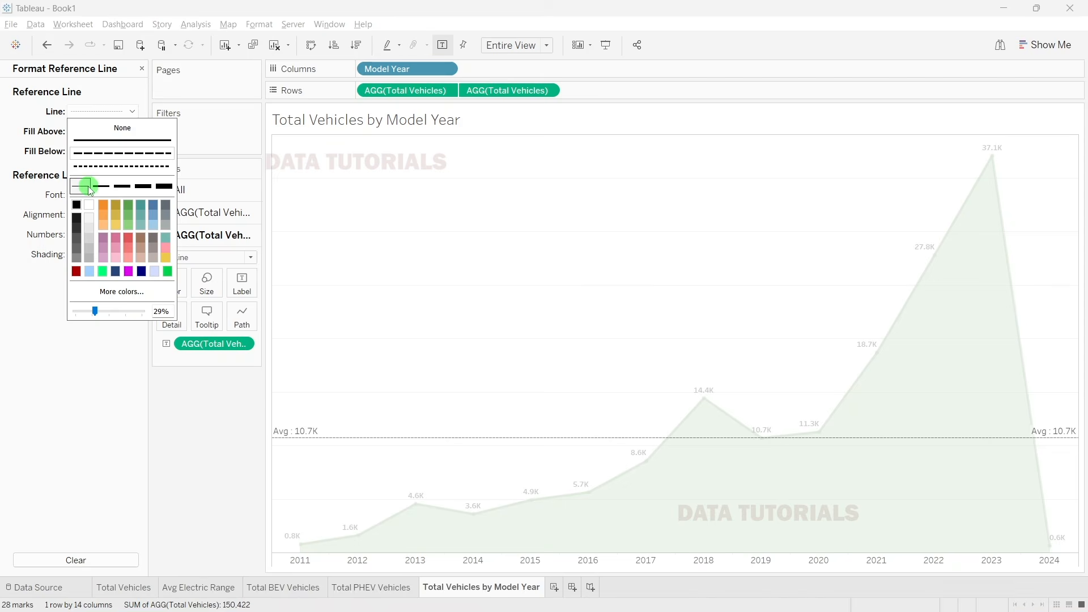
left_click(152, 228)
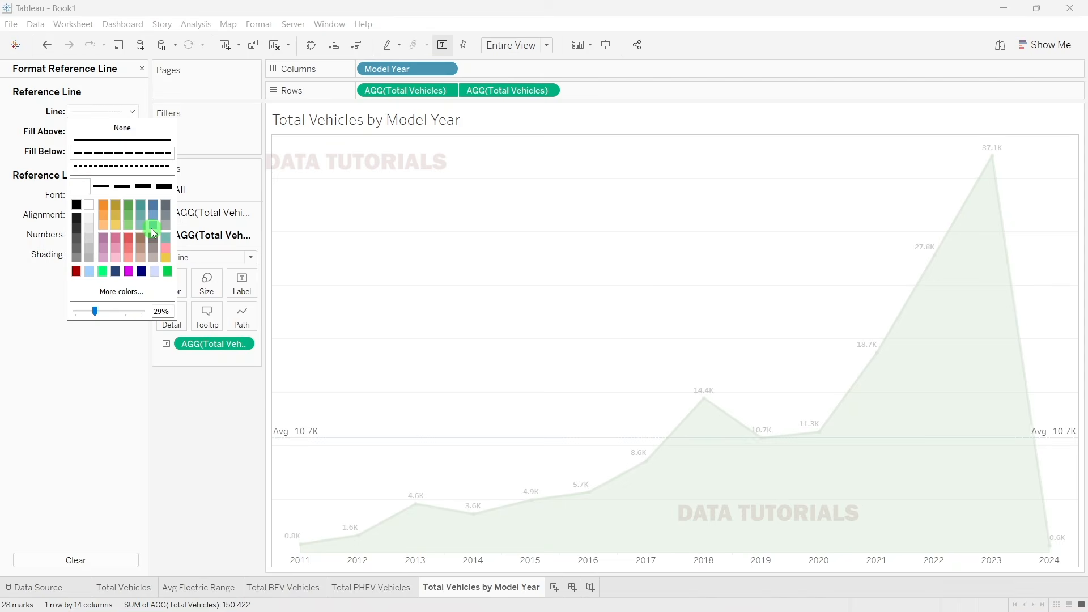
left_click(248, 476)
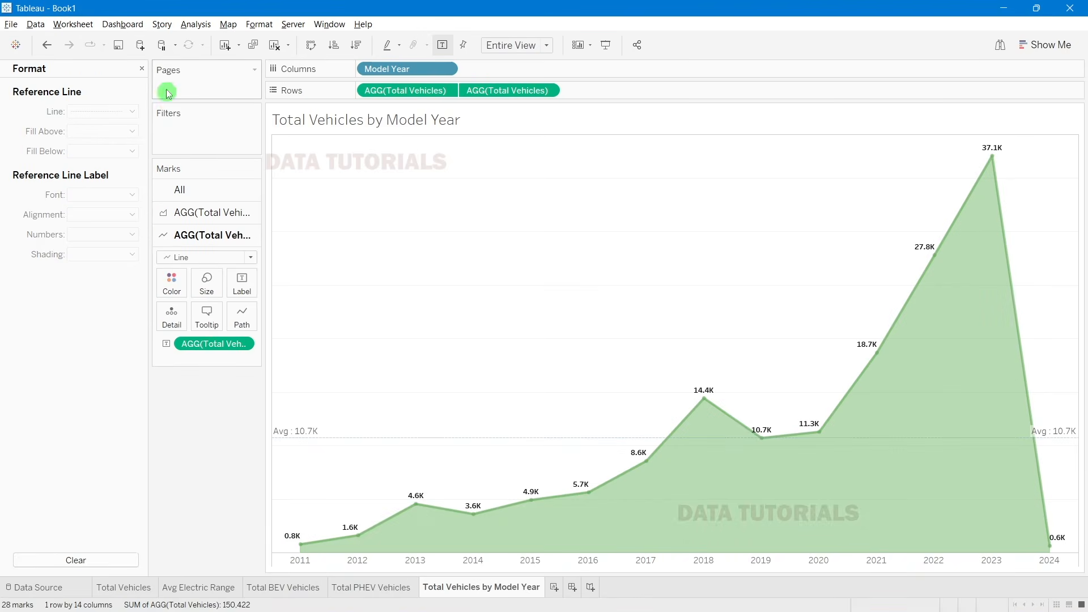
left_click(140, 69)
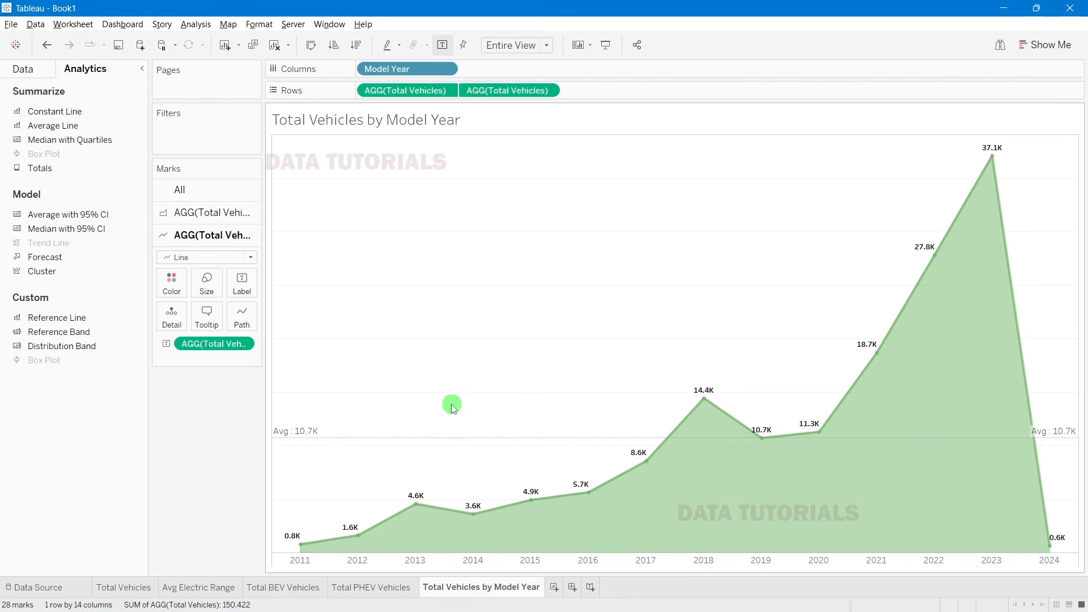
Step: Examine the finished line chart, return to the data source's field list and view its data source options
mouse_move(306, 551)
mouse_move(990, 159)
mouse_move(1059, 542)
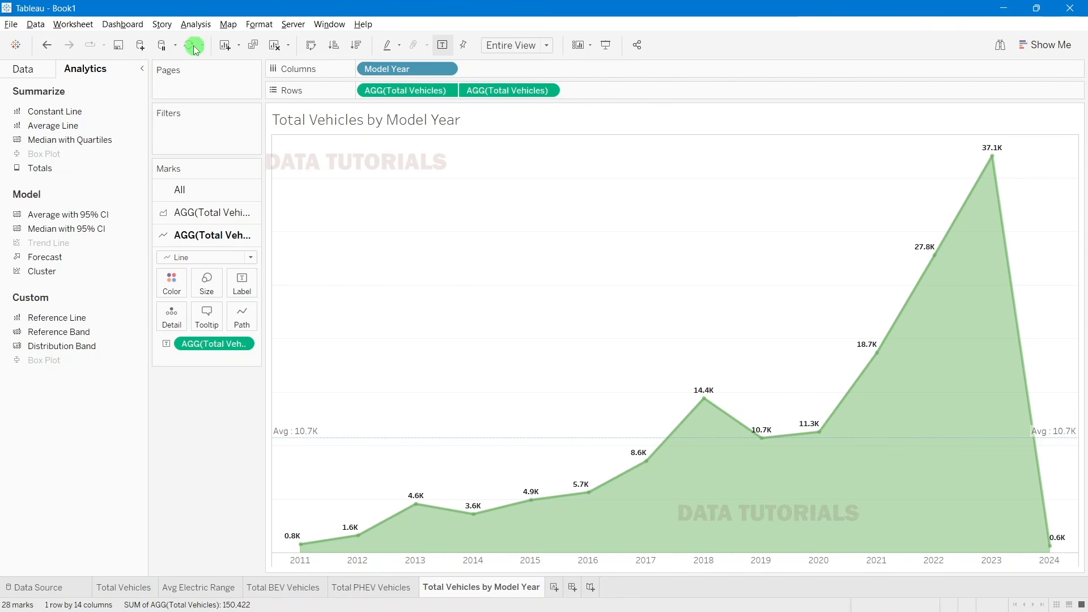
left_click(22, 68)
right_click(56, 91)
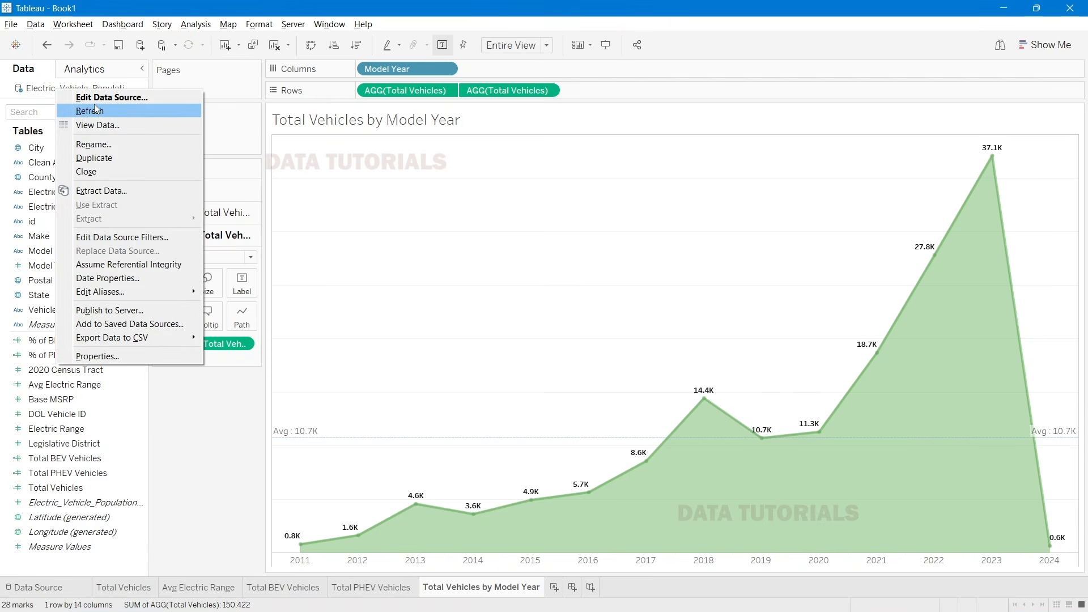
left_click(201, 527)
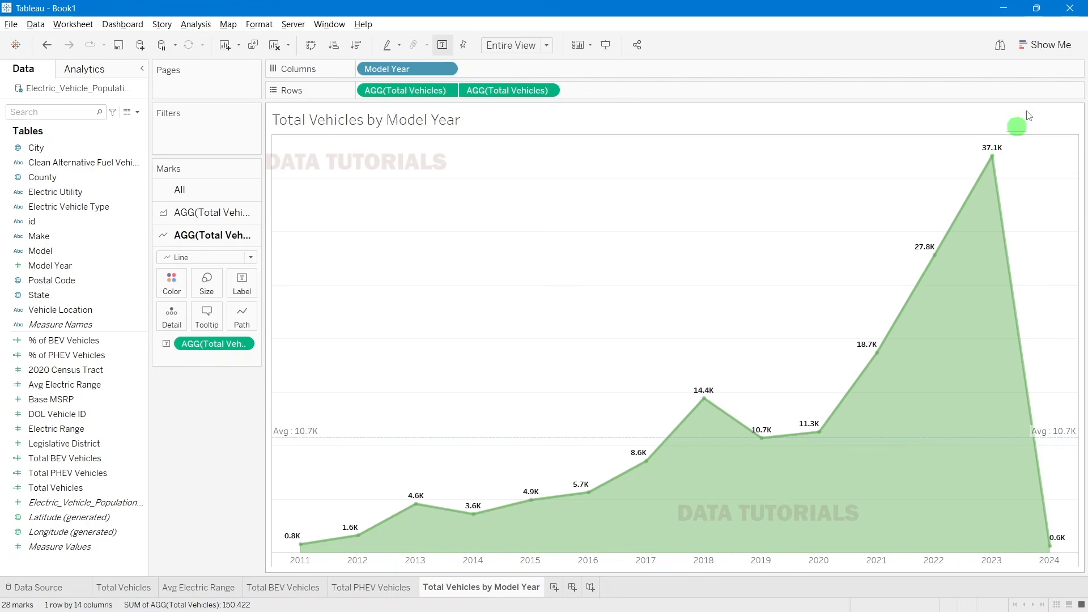
Step: Switch to the PowerPoint presentation, read the Total Vehicles by State chart requirement on slide 2, and return to Tableau
mouse_move(284, 610)
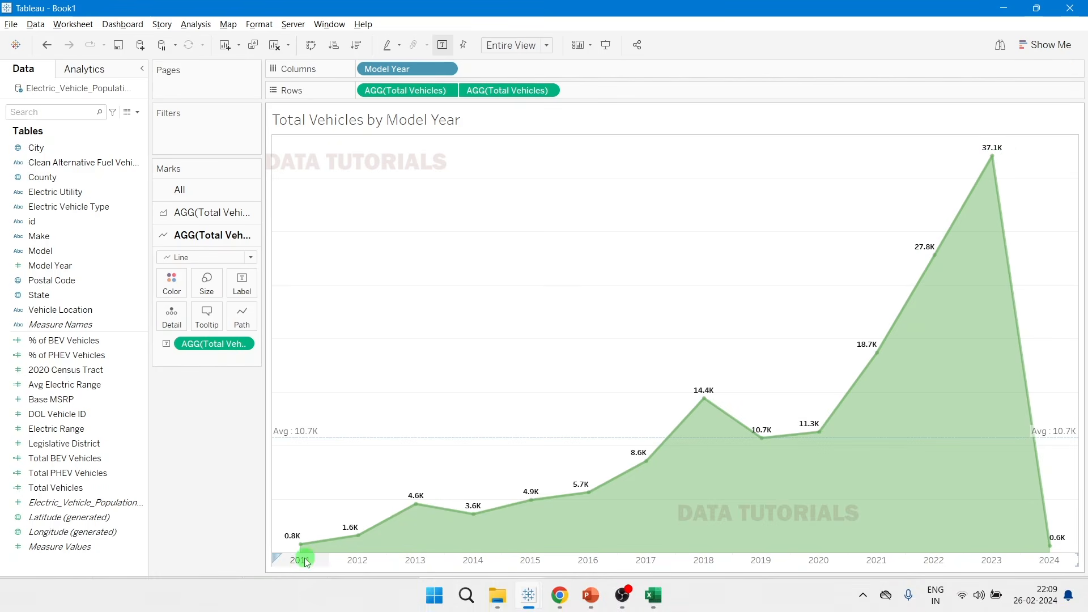
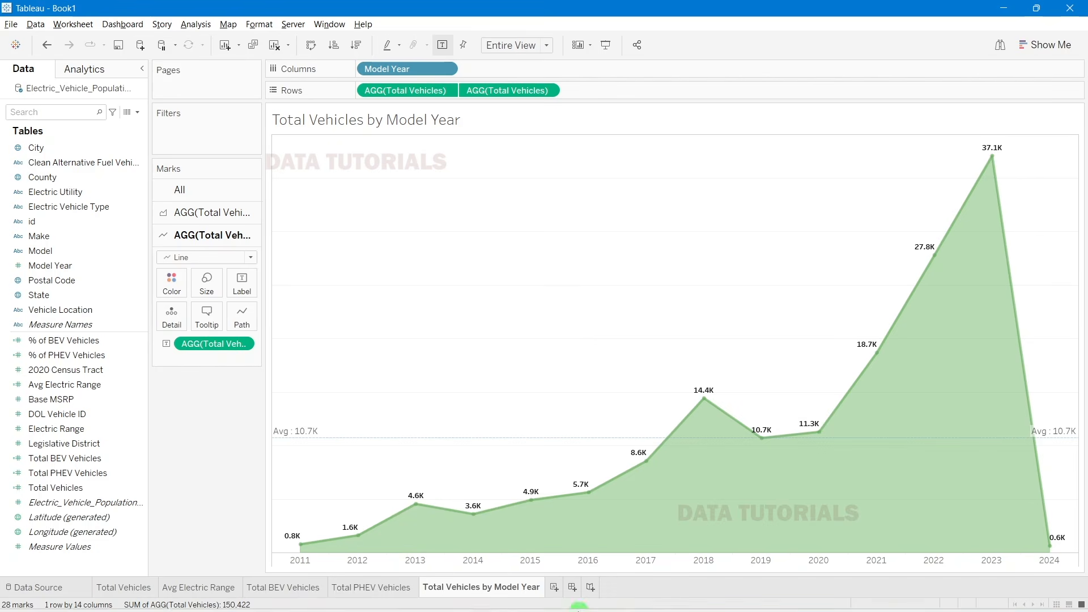
mouse_move(583, 602)
left_click(513, 519)
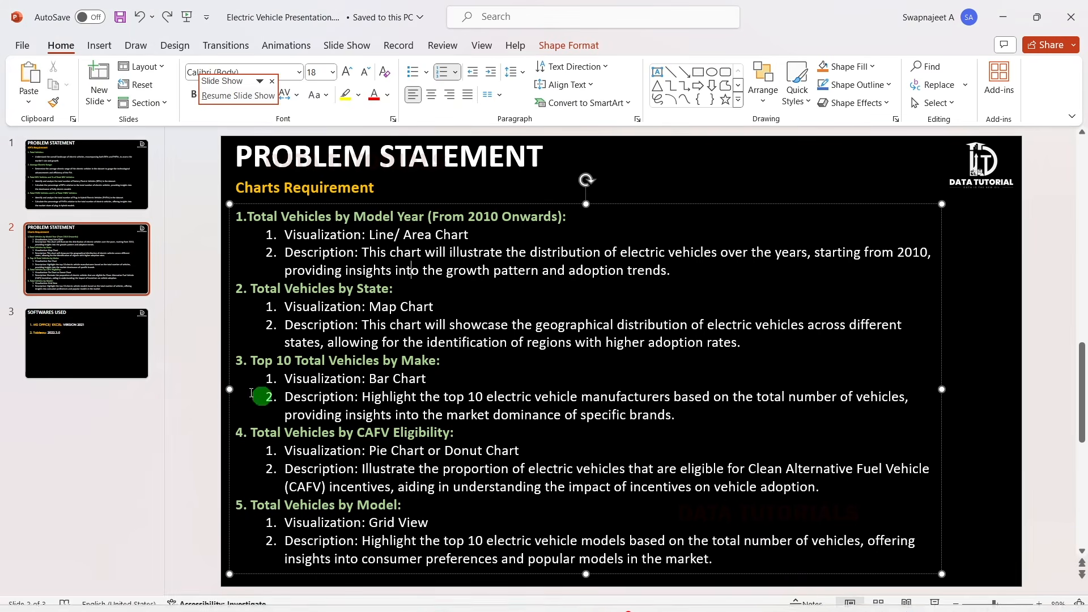
scroll(252, 393, "down", 1)
left_click(112, 259)
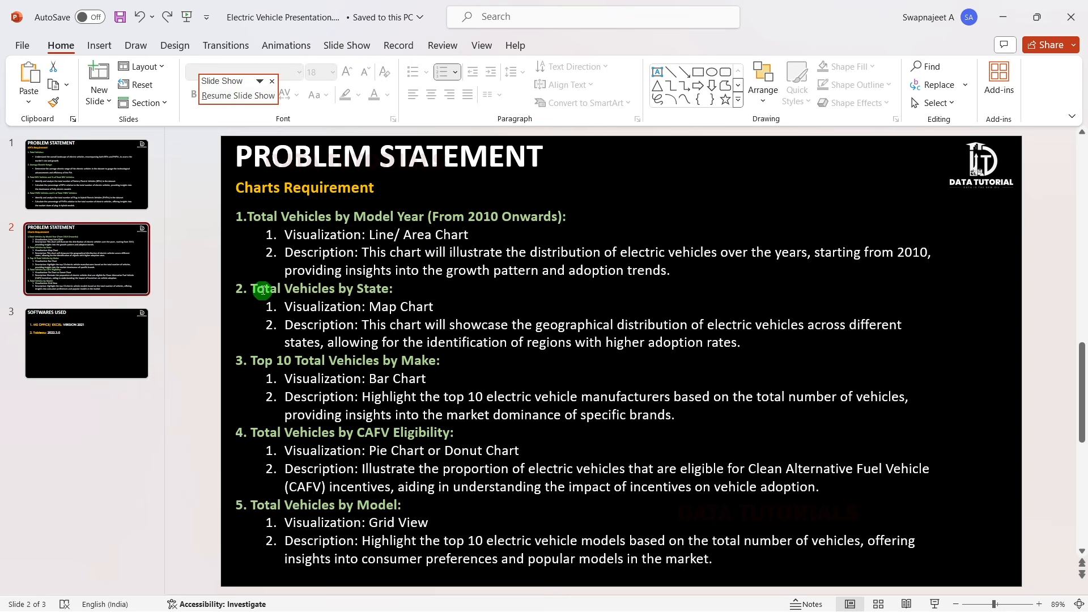
key("alt+Tab")
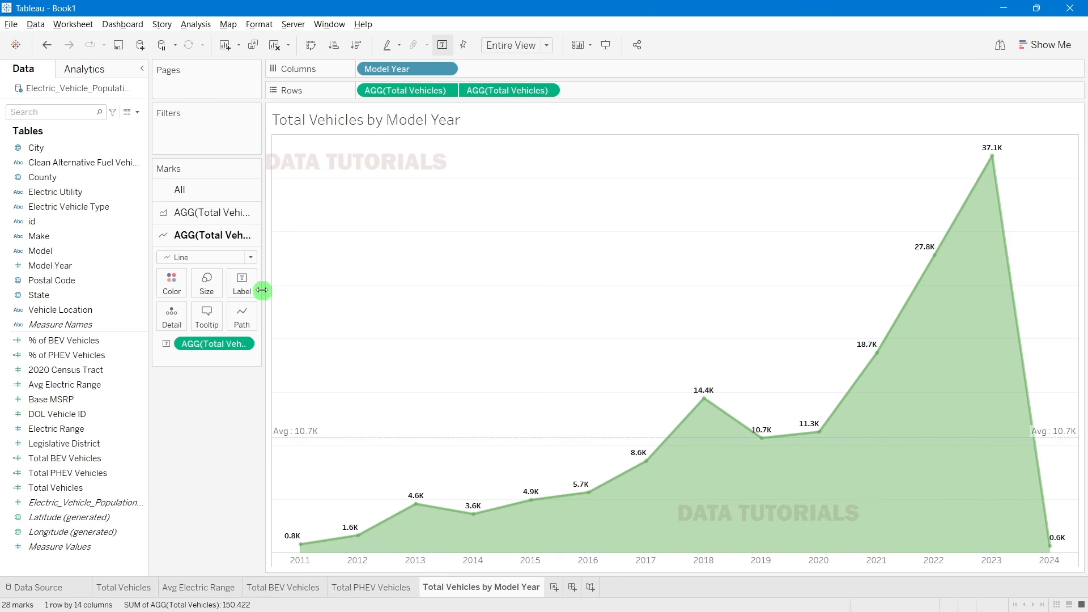
Step: Add a new worksheet and name it Total Vehicles by State, using the title copied from the PowerPoint requirements slide
left_click(551, 589)
key("alt+Tab")
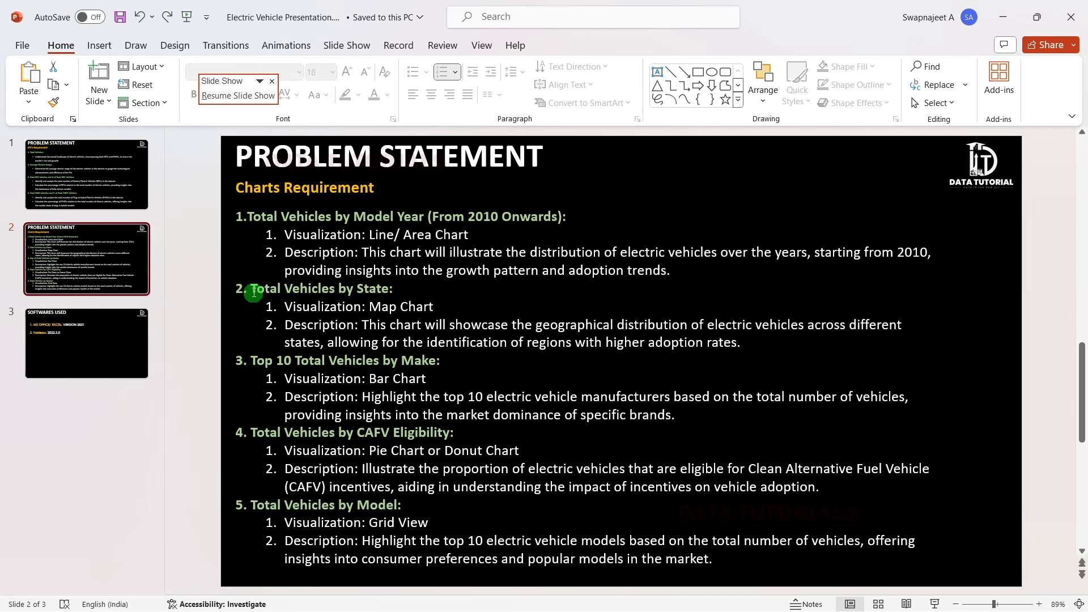
left_click_drag(251, 288, 364, 289)
key("ctrl+c")
key("alt+Tab")
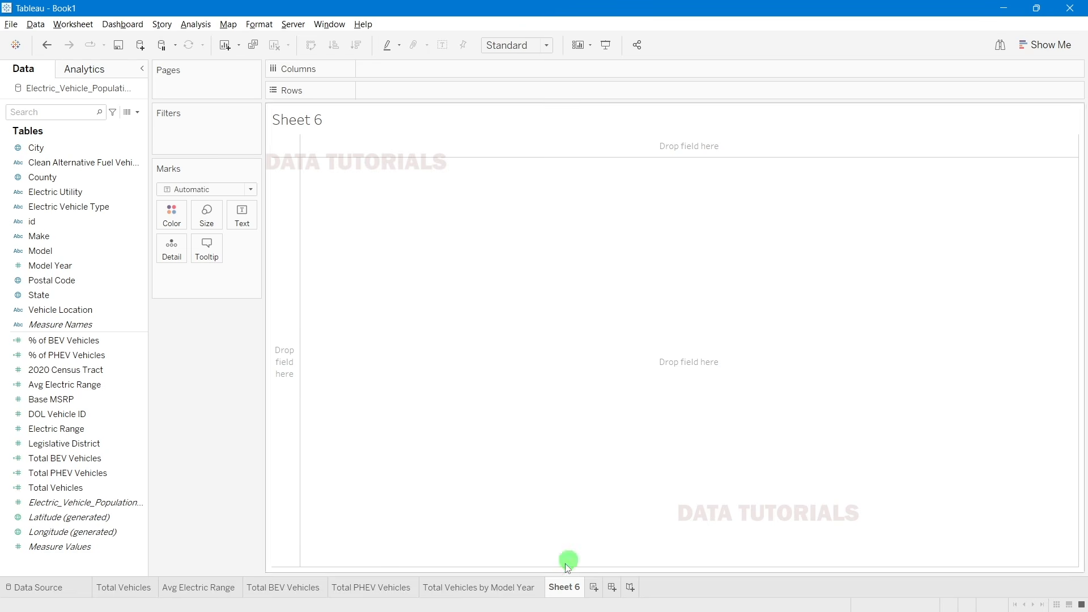
double_click(562, 588)
key("ctrl+v")
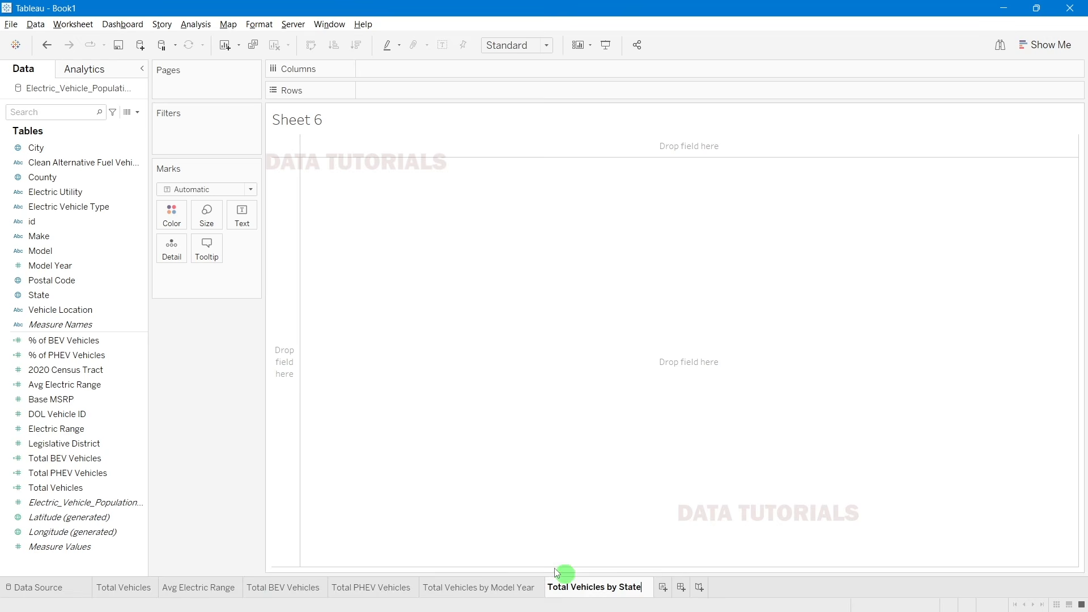
left_click(206, 457)
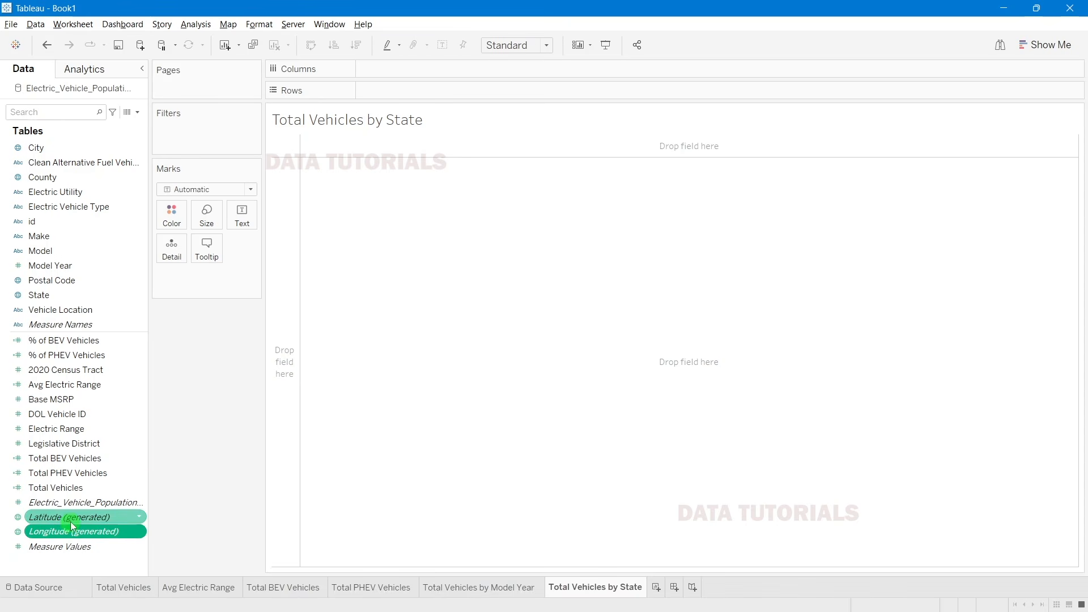
Step: Build a map with Latitude (generated) on Rows, Longitude (generated) on Columns and State on Detail
left_click_drag(73, 522, 482, 92)
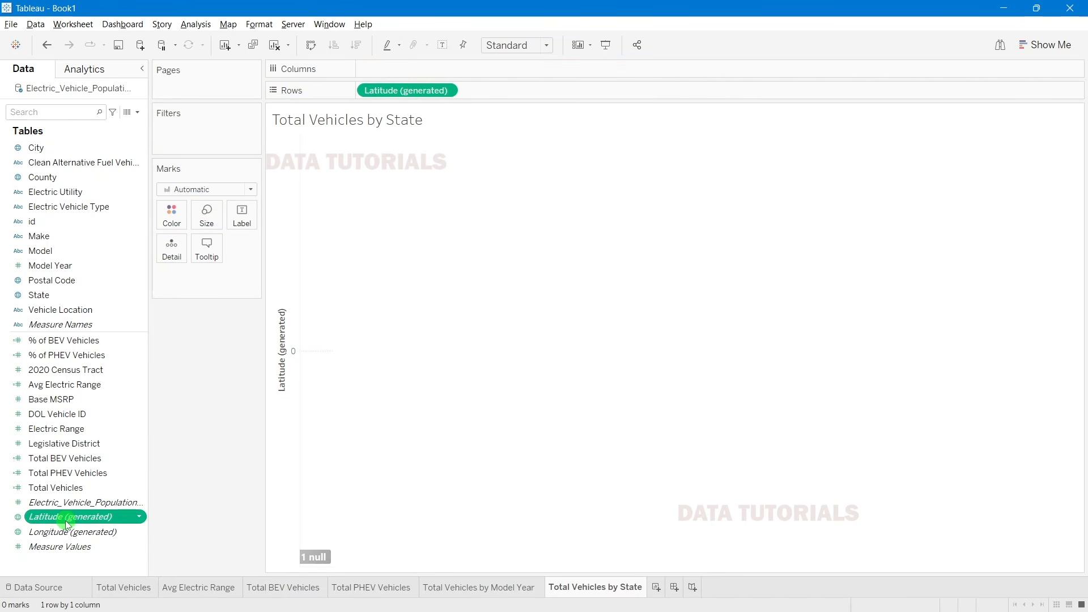
left_click_drag(71, 532, 436, 68)
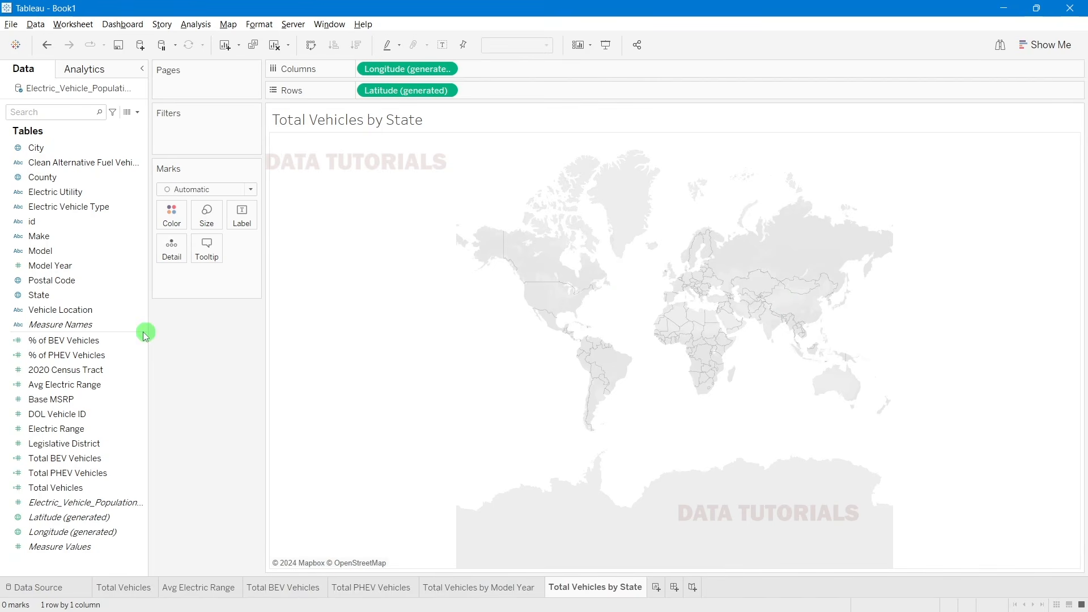
left_click(60, 296)
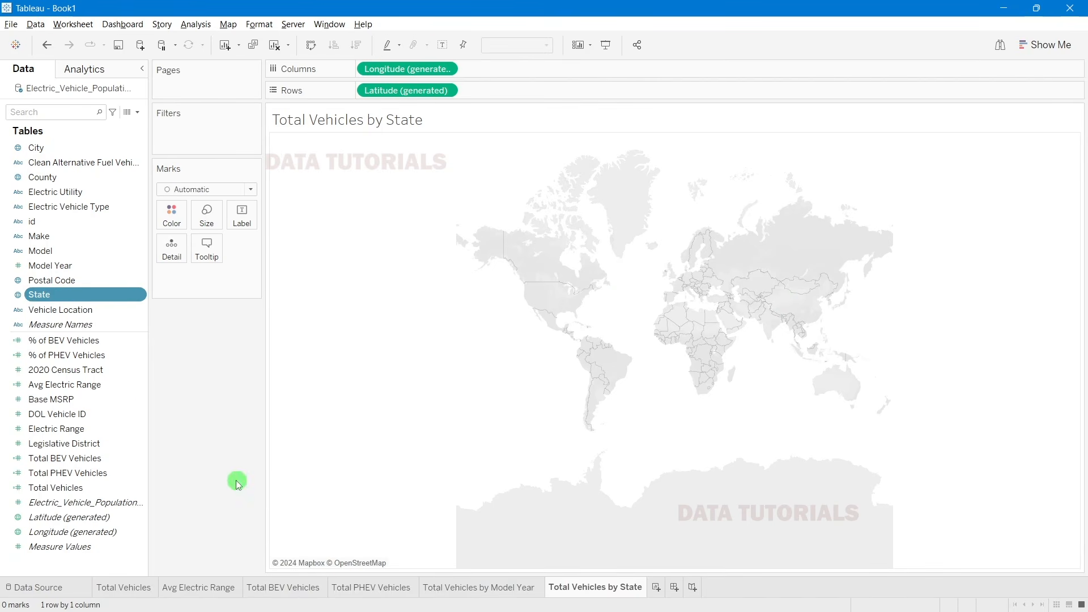
left_click_drag(64, 295, 174, 254)
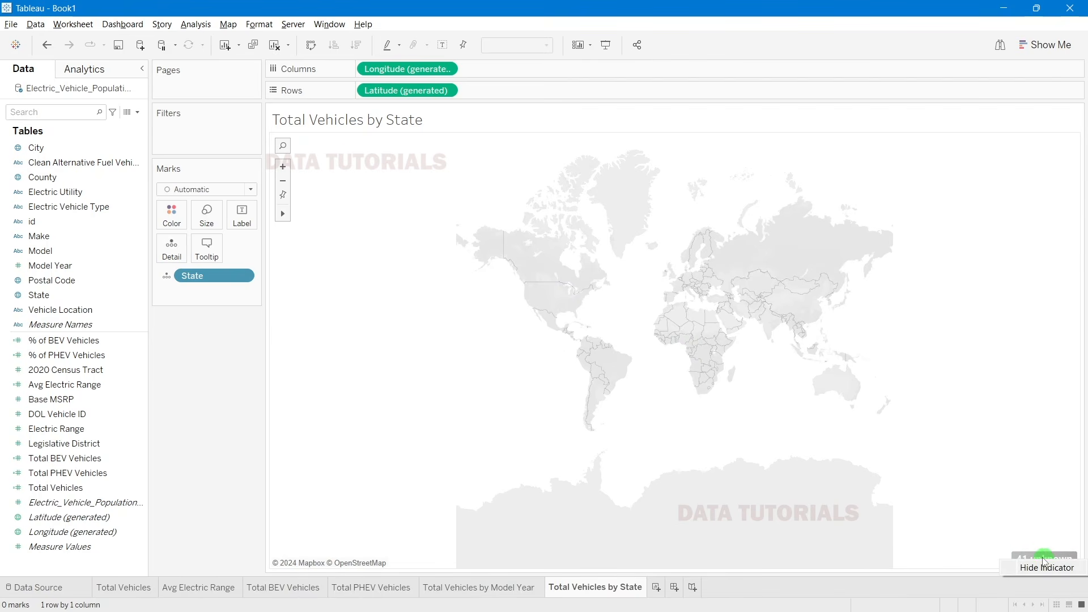
Step: Set the fixed country for the State locations to United States and hide the indicator for the remaining unknown locations
left_click(1029, 555)
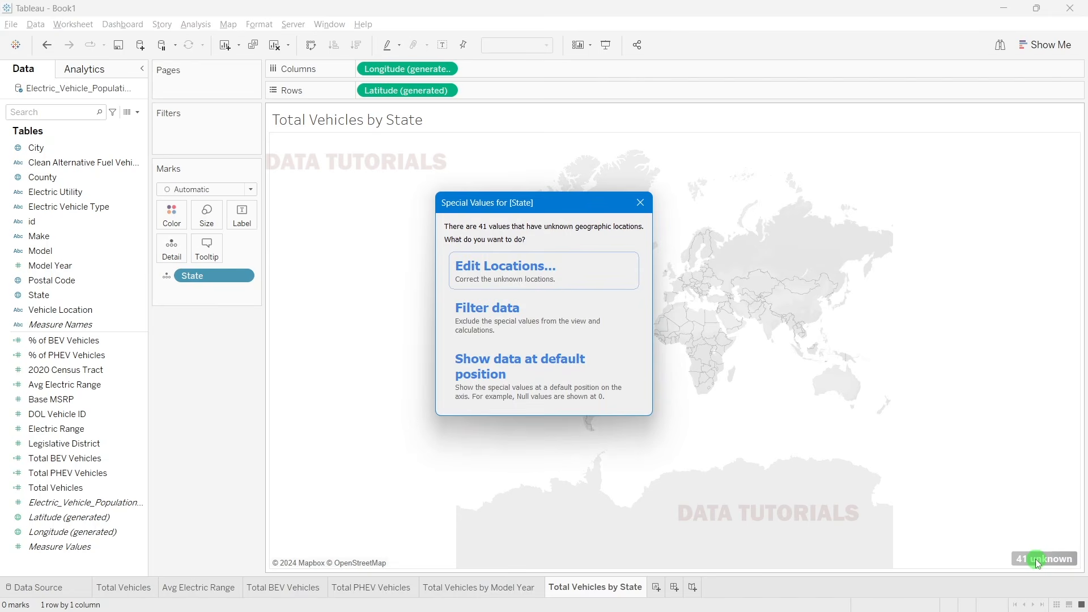
left_click(516, 280)
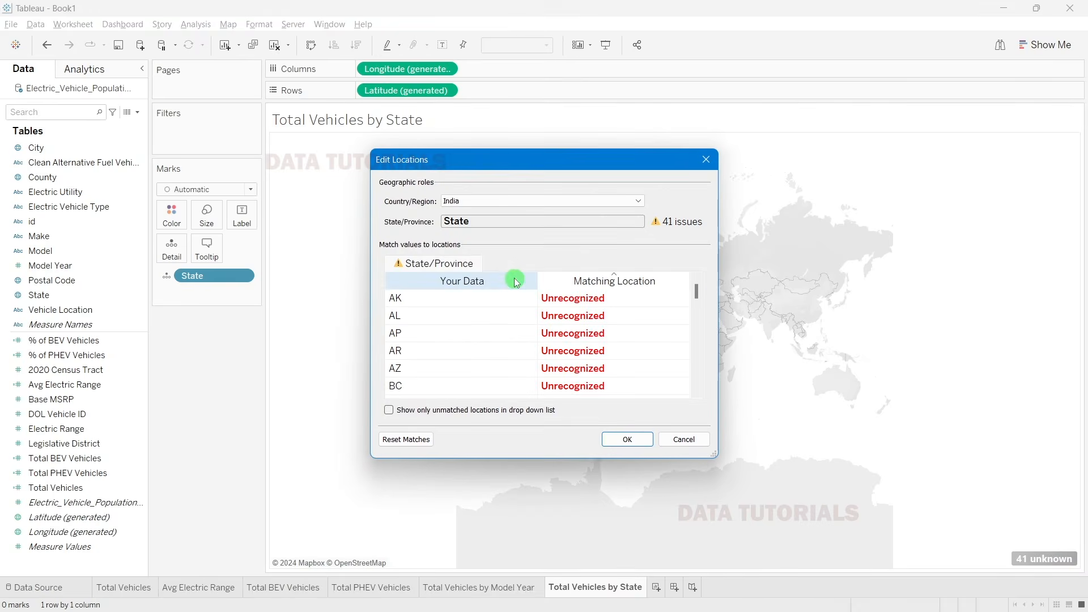
left_click(455, 201)
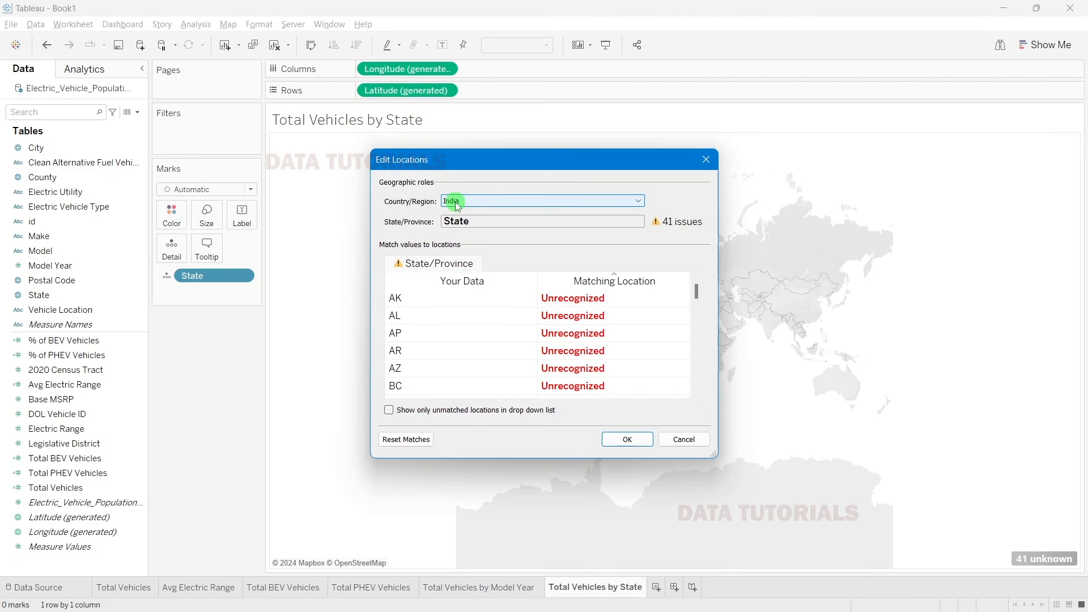
left_click(457, 201)
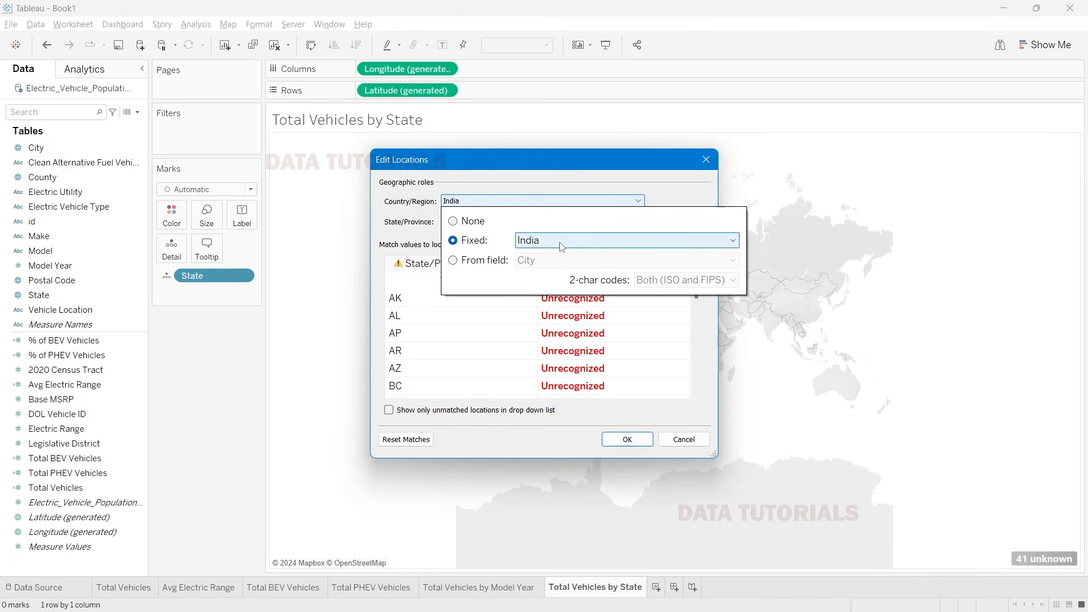
left_click(450, 200)
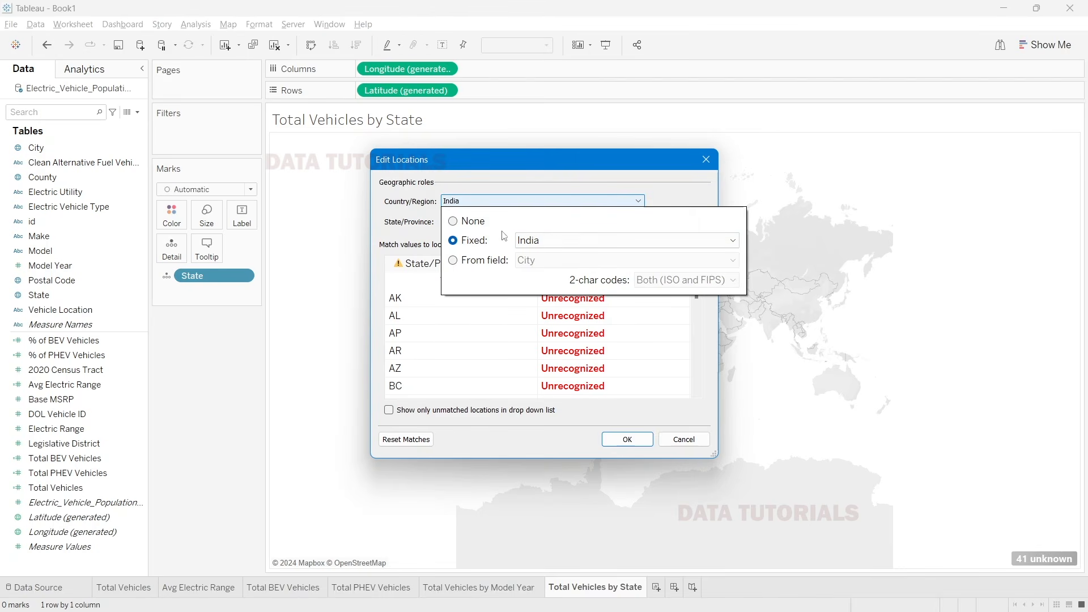
left_click(520, 238)
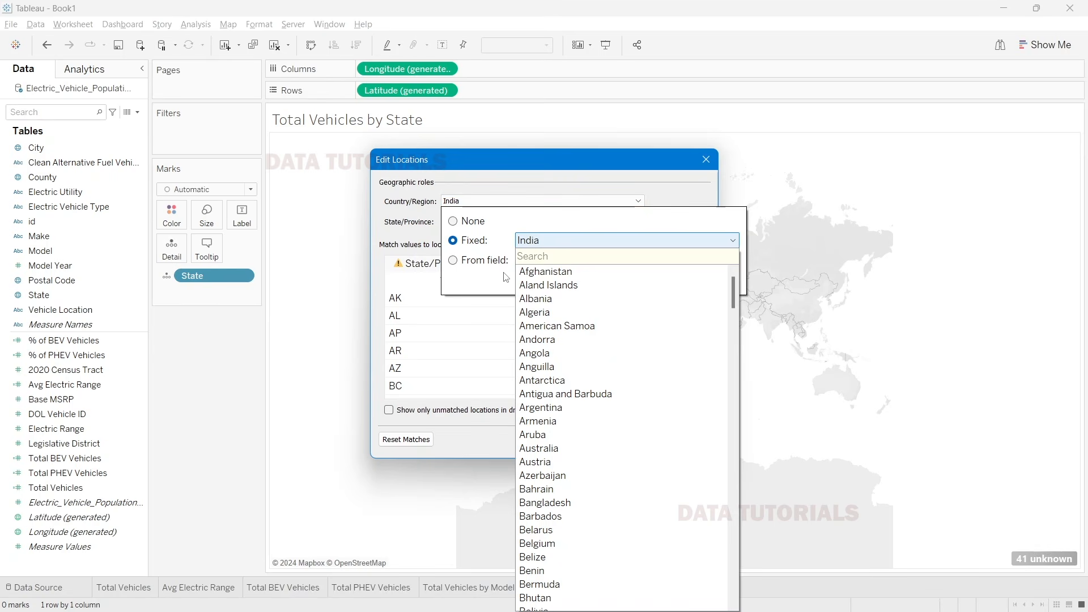
type("unit")
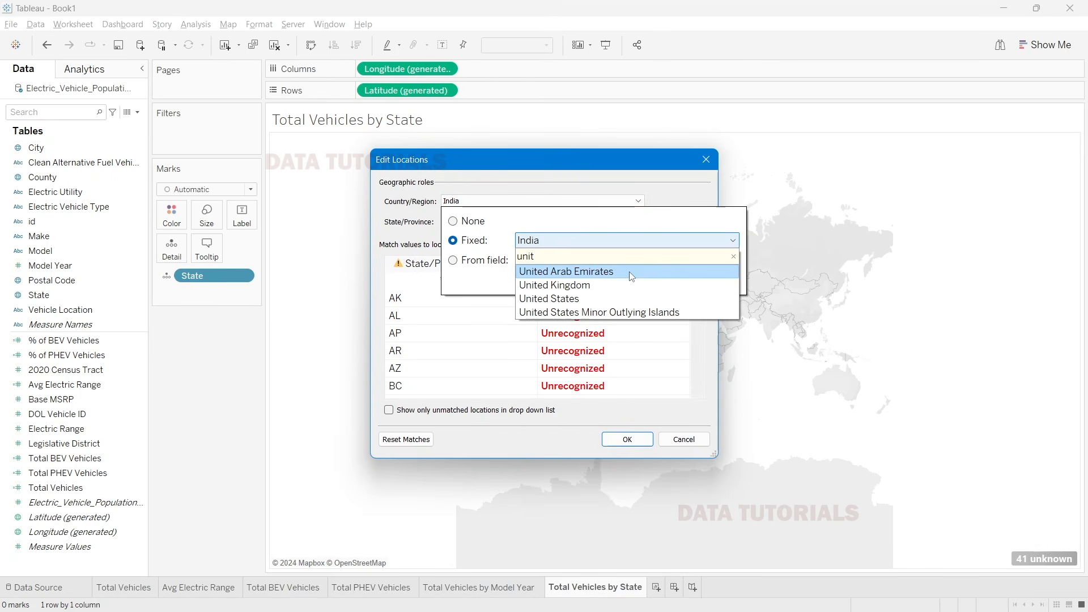
left_click(549, 299)
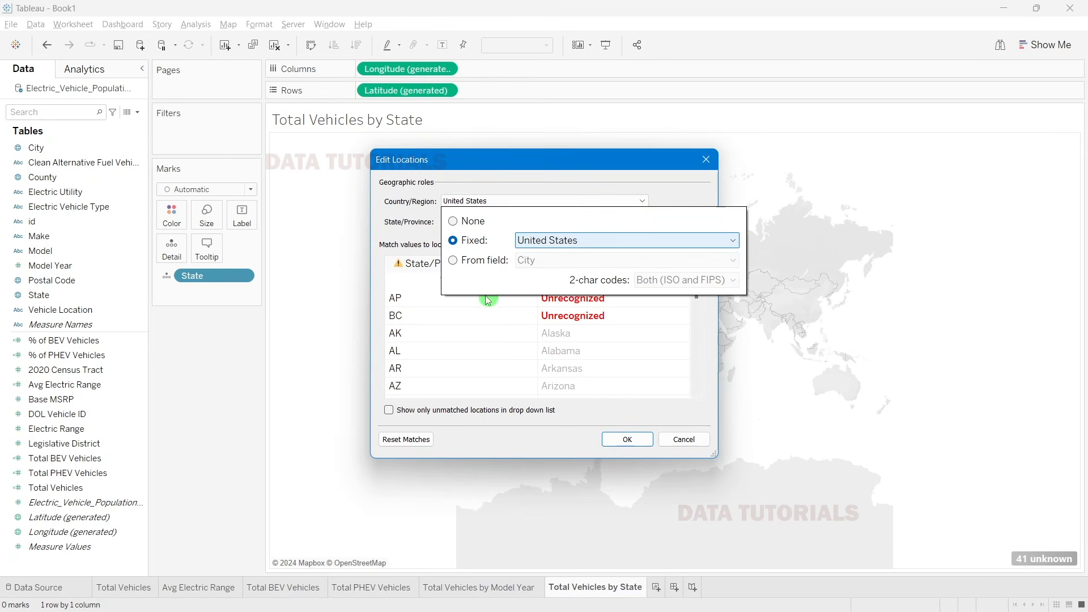
left_click(428, 276)
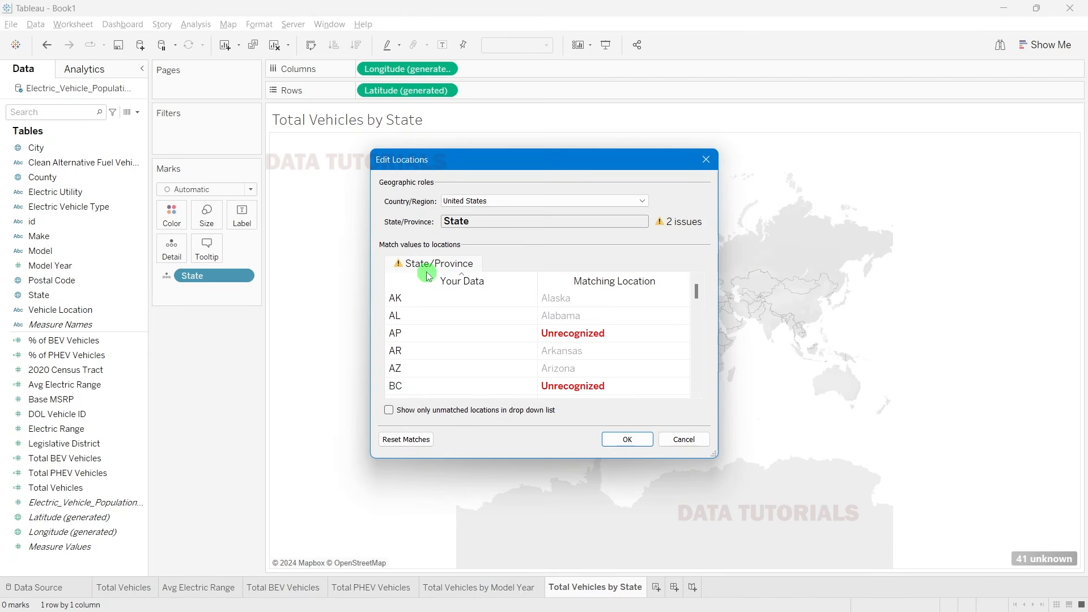
scroll(537, 284, "down", 4)
left_click(624, 439)
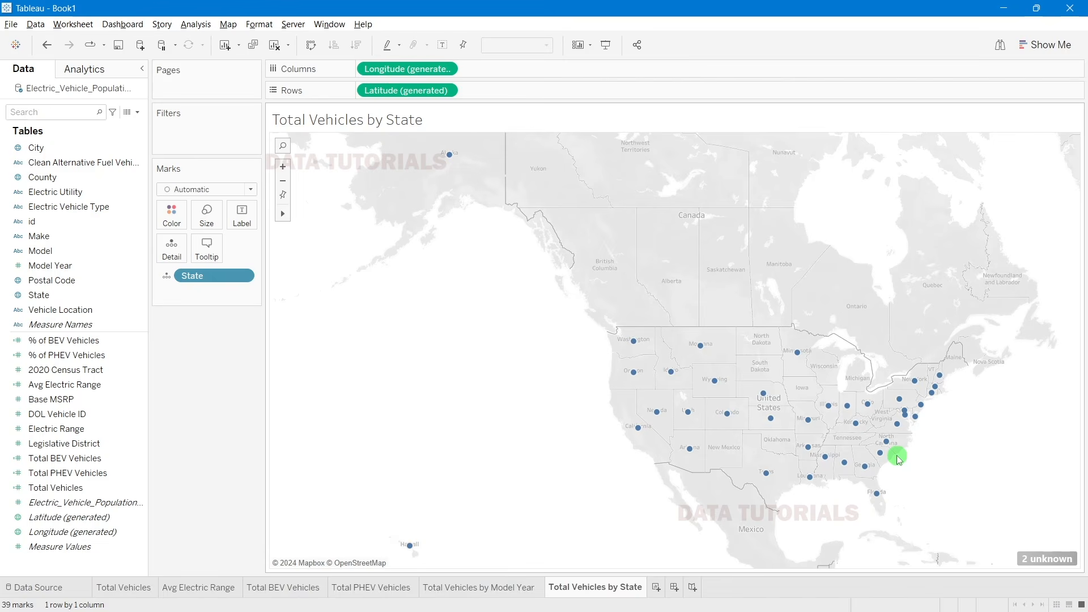
right_click(1046, 557)
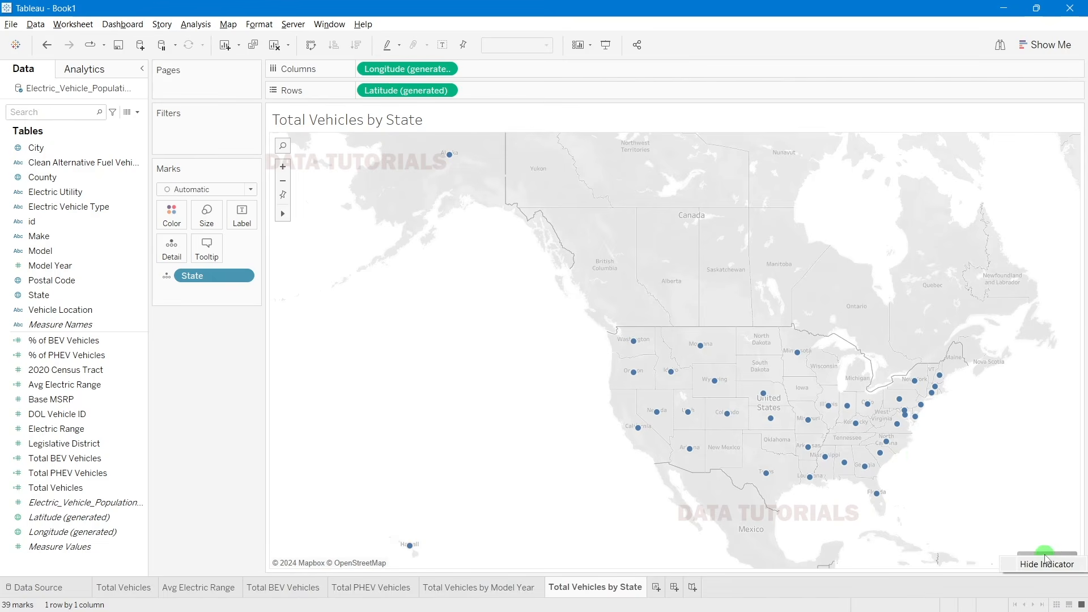
left_click(1046, 566)
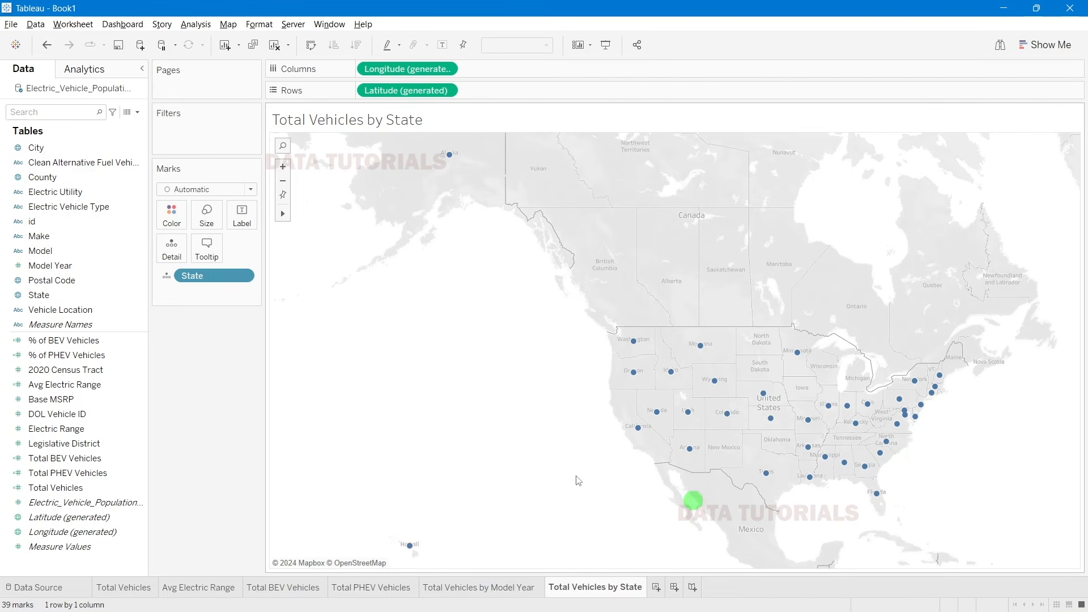
Step: Convert the symbol map into a filled map and color the states by Total Vehicles
left_click(183, 192)
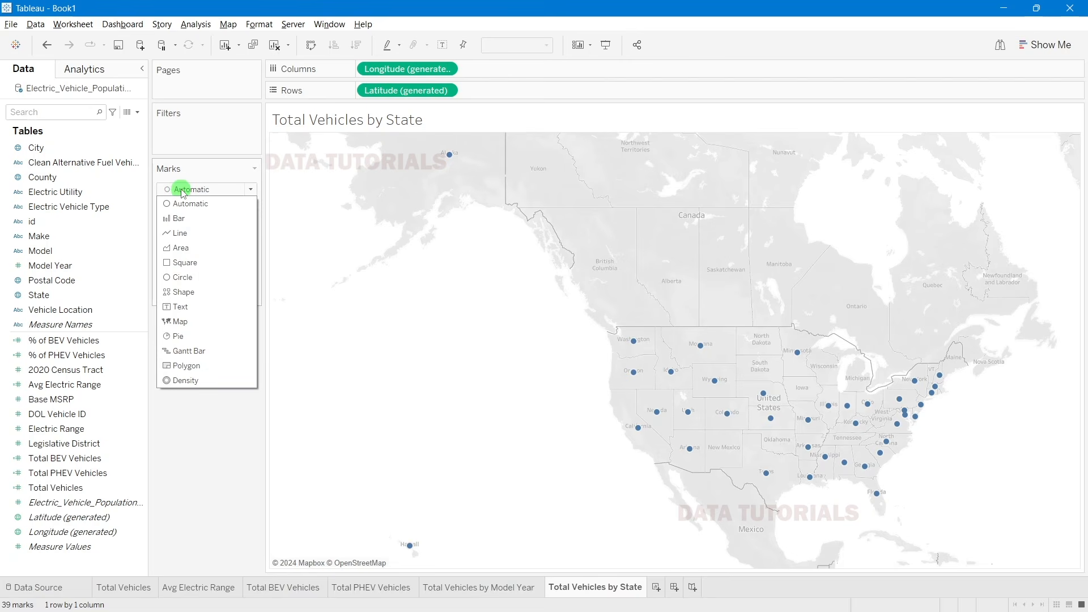
left_click(188, 292)
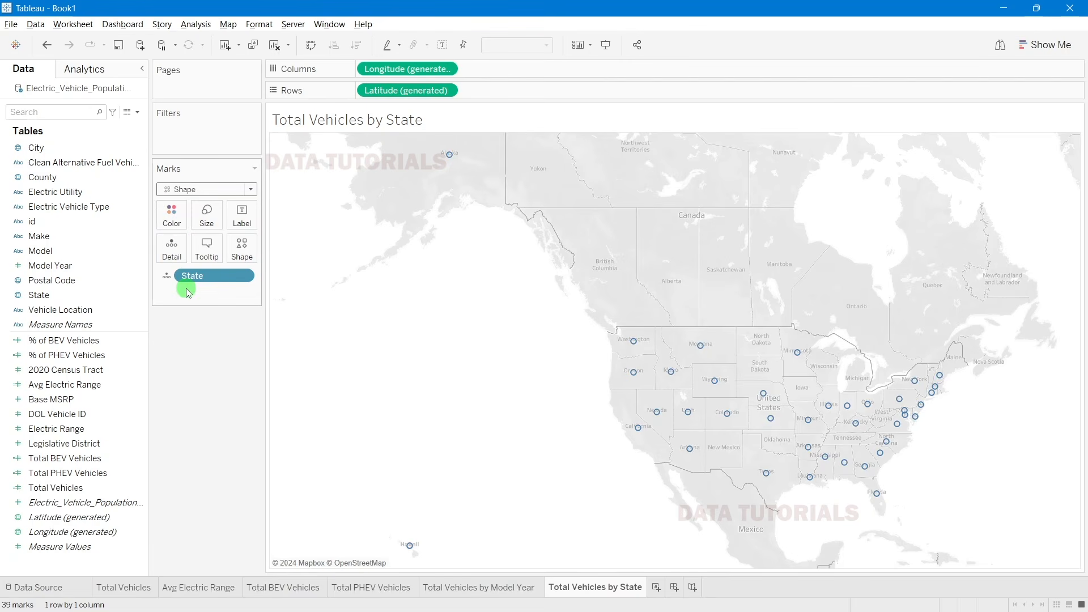
left_click(1046, 44)
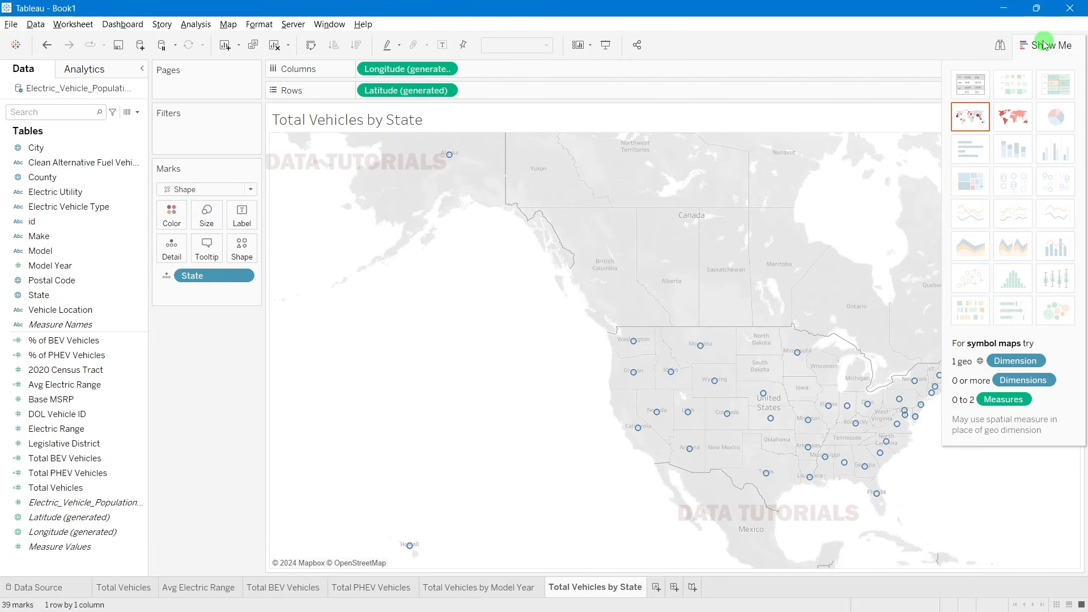
left_click(1007, 118)
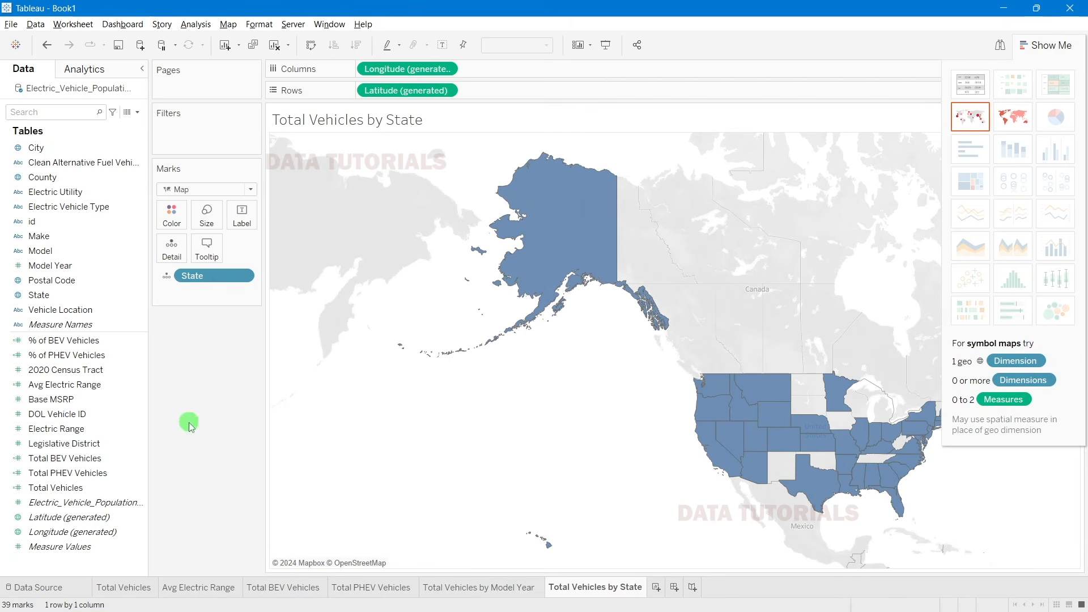
left_click(1035, 46)
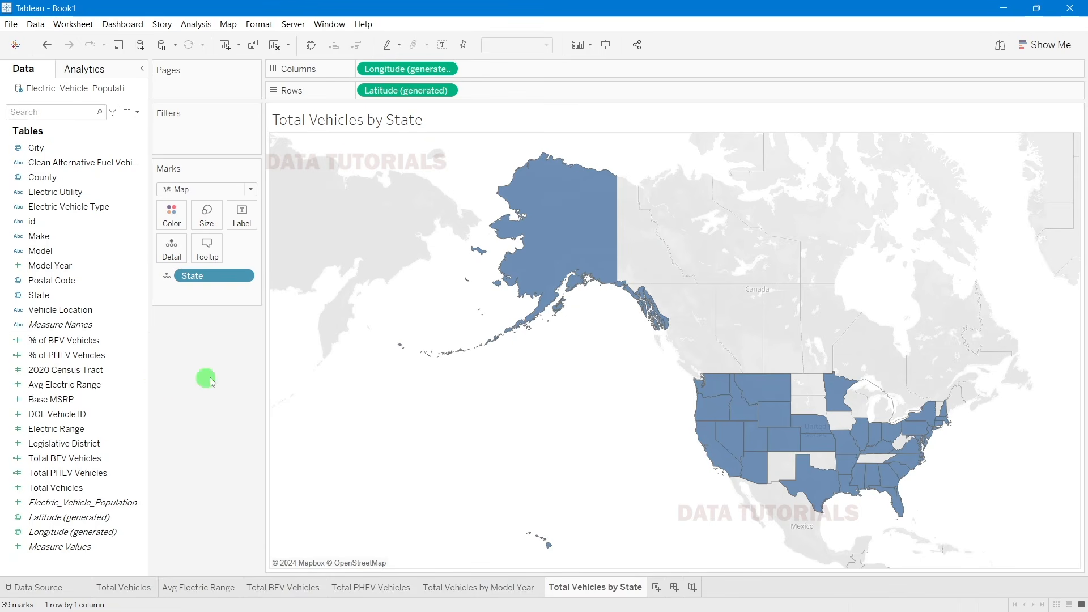
left_click(67, 492)
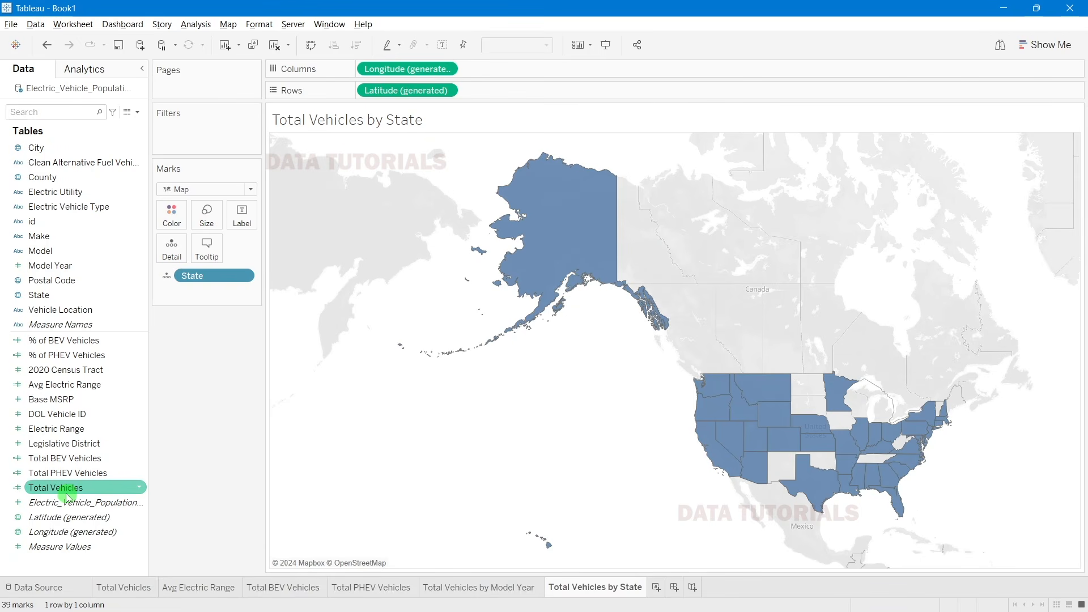
left_click_drag(55, 491, 174, 225)
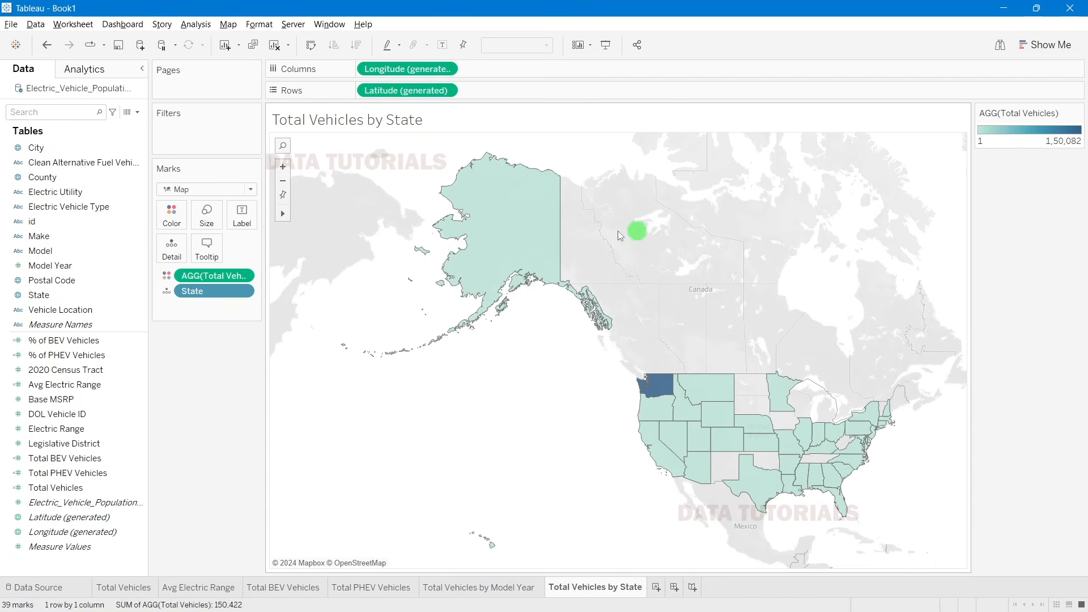
Step: Exclude Alaska (AK) and Hawaii (HI) from the map and reset its view to the remaining states
mouse_move(526, 232)
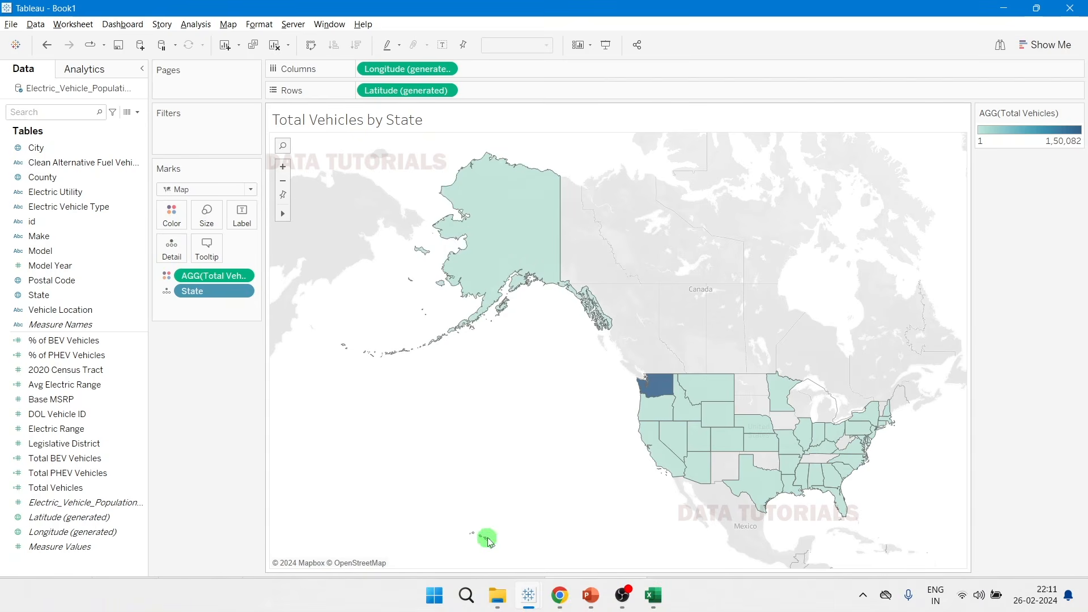
mouse_move(491, 546)
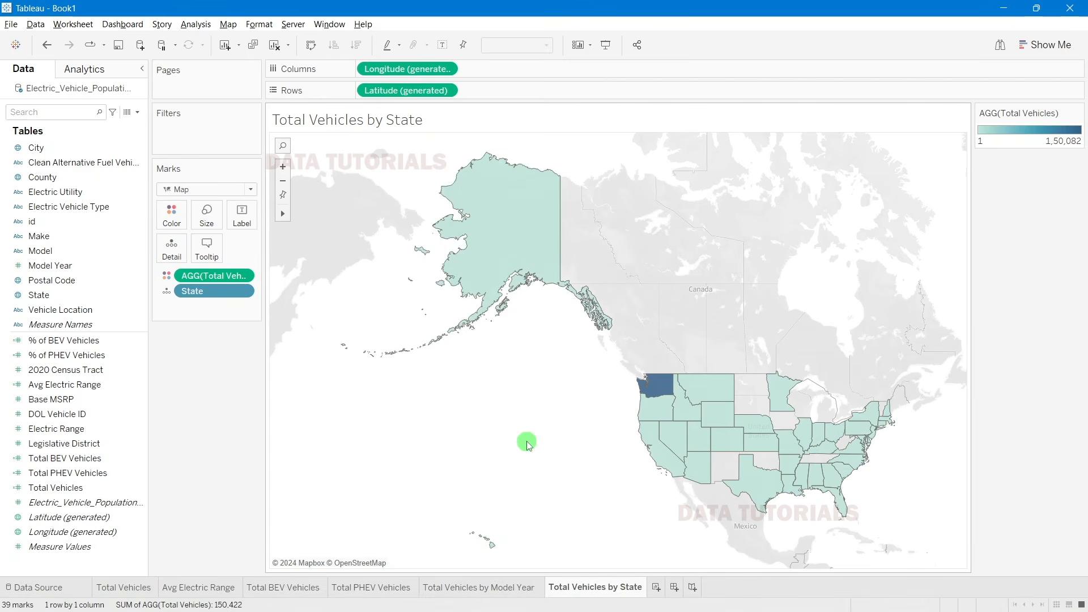
mouse_move(512, 180)
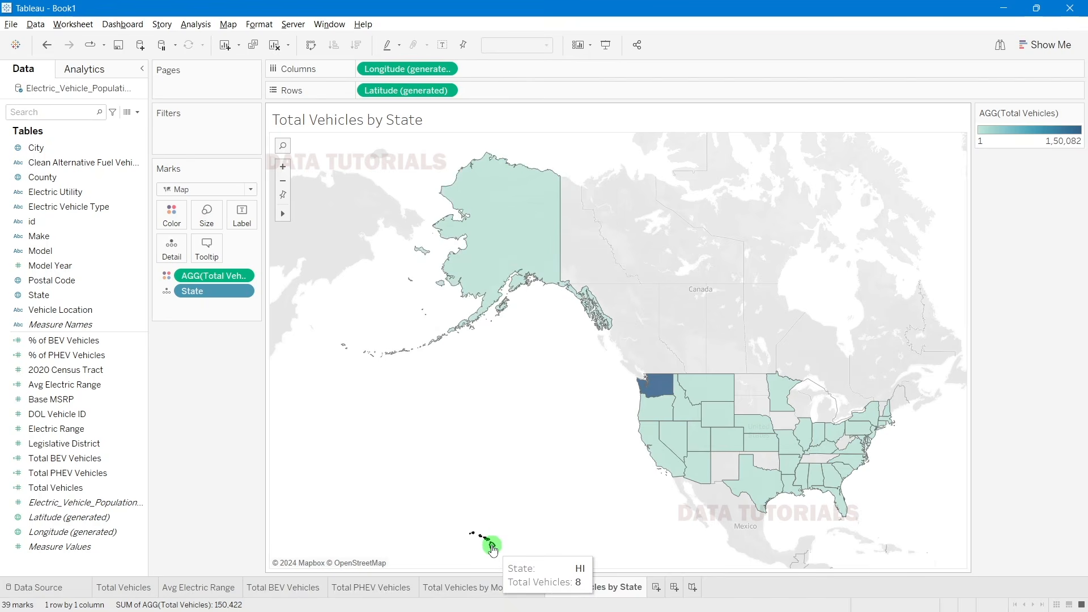
right_click(518, 217)
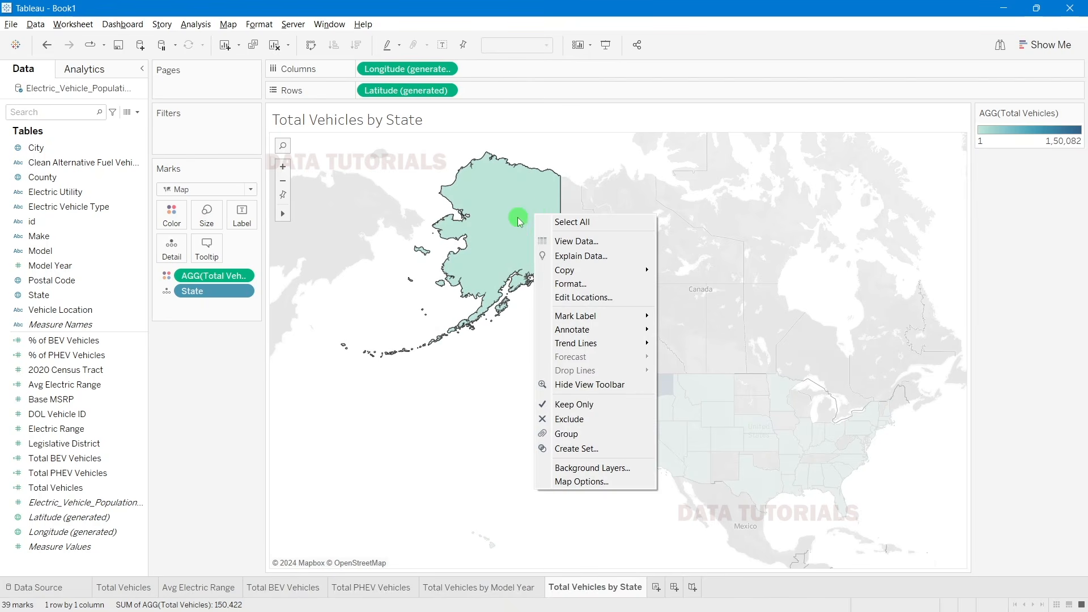
double_click(519, 217)
left_click(578, 292)
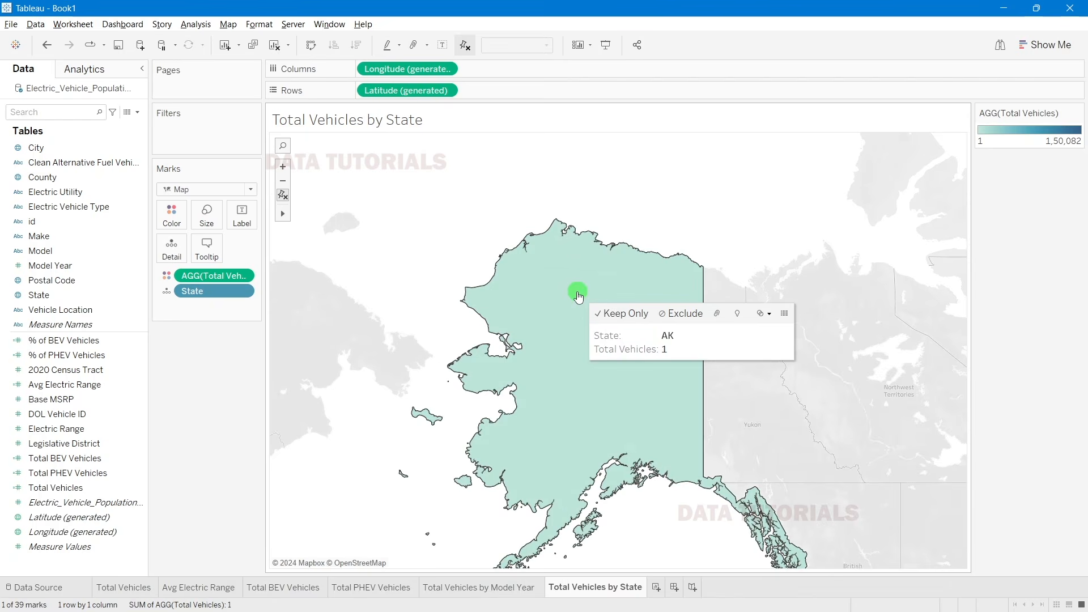
left_click(678, 314)
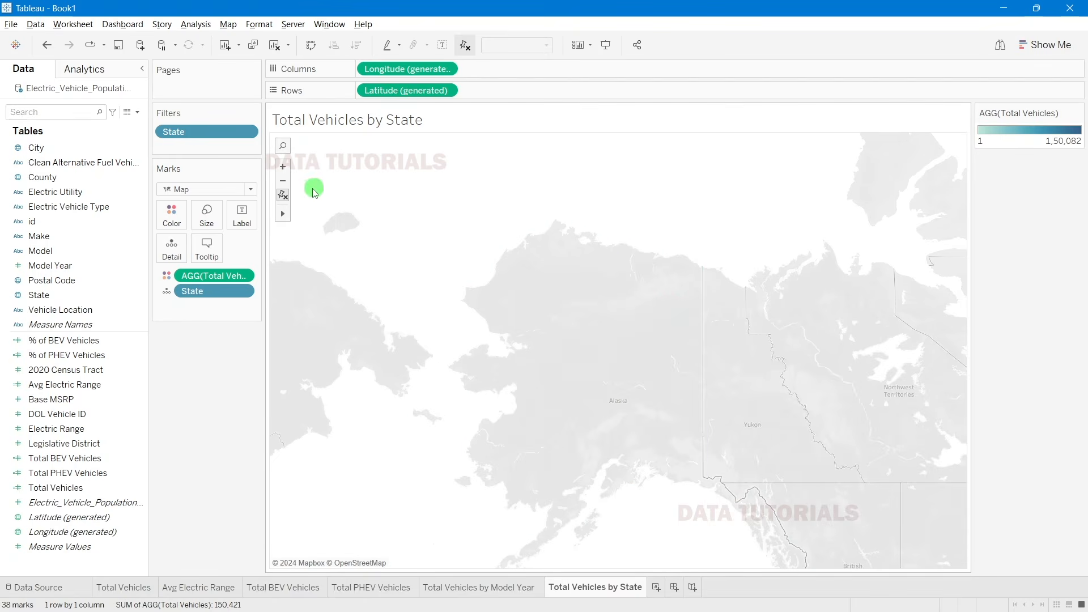
left_click(282, 197)
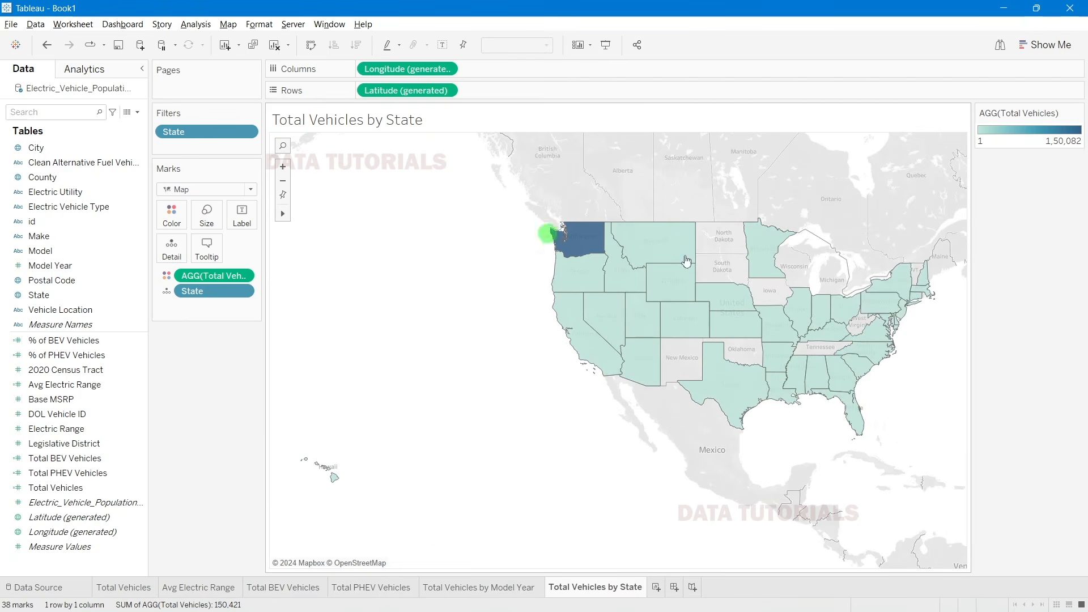
left_click(344, 482)
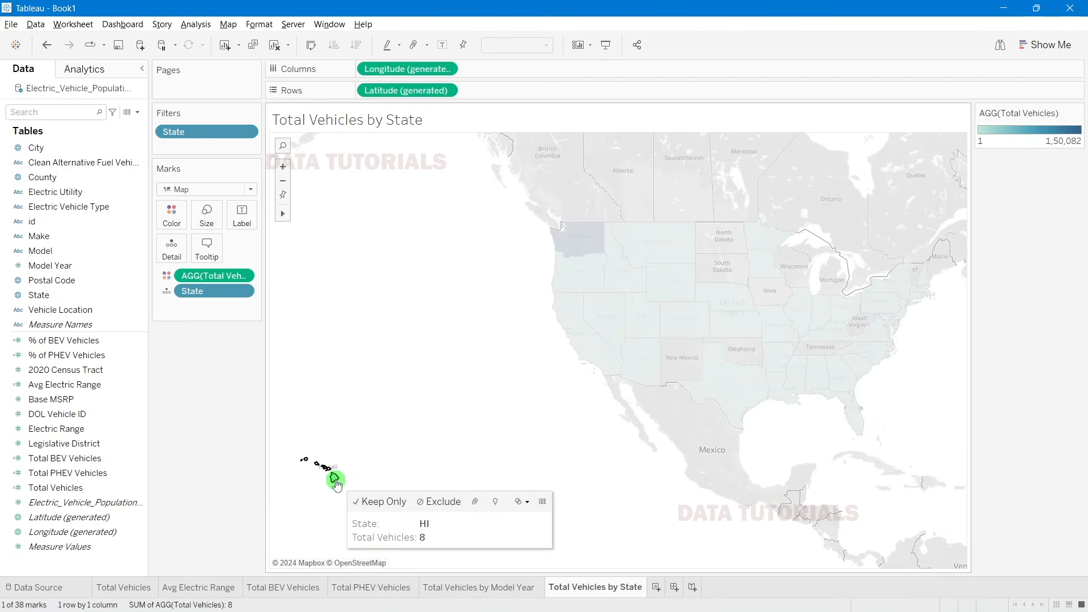
left_click(439, 501)
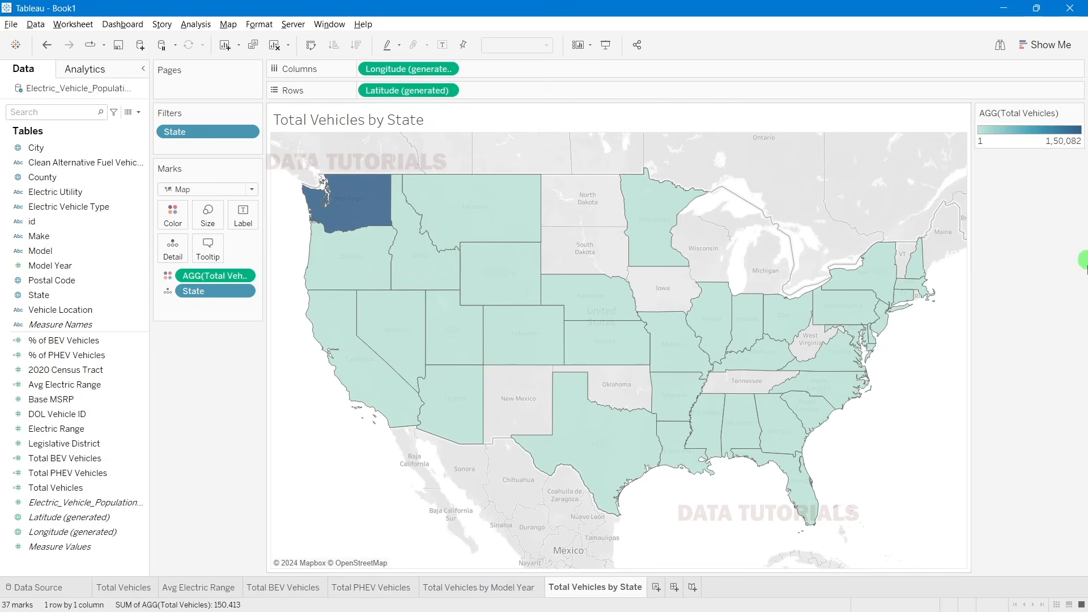
Step: Change the Total Vehicles color palette of the map to Green and apply it
mouse_move(346, 261)
double_click(1019, 128)
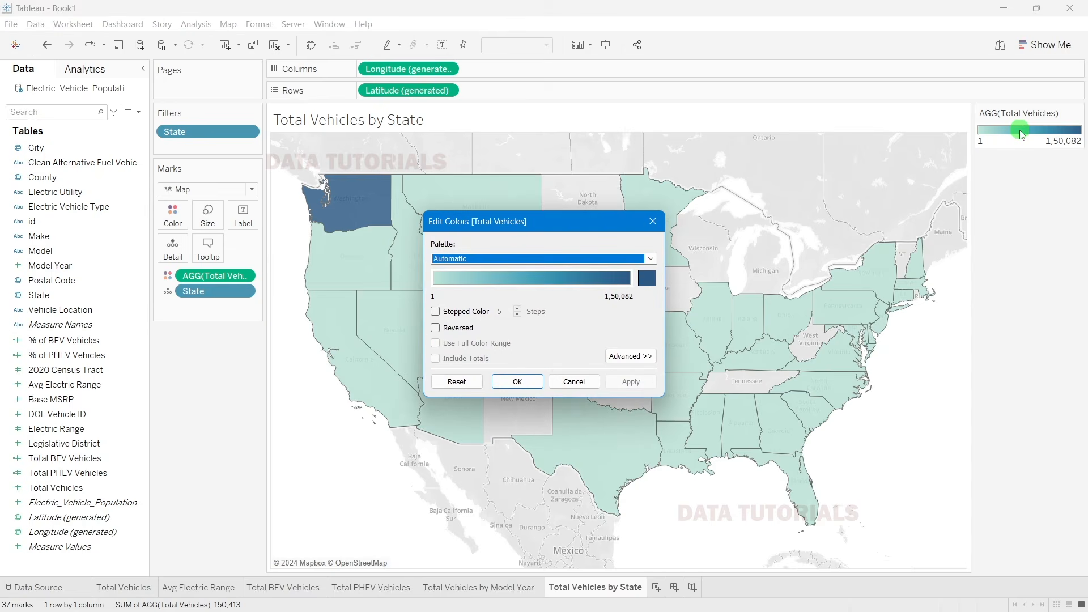
left_click(476, 260)
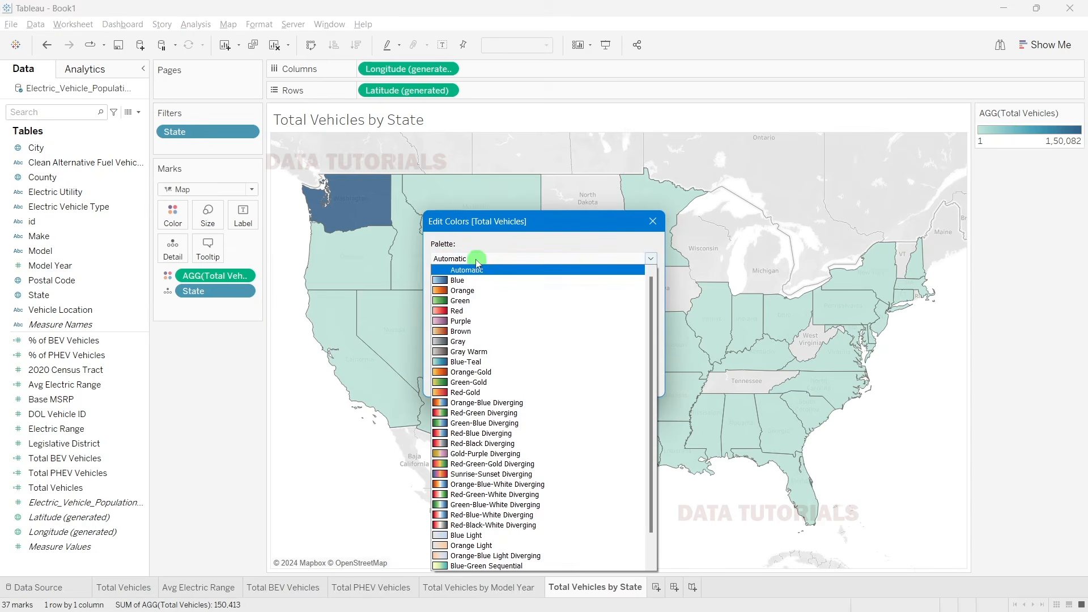
left_click(469, 301)
left_click(640, 383)
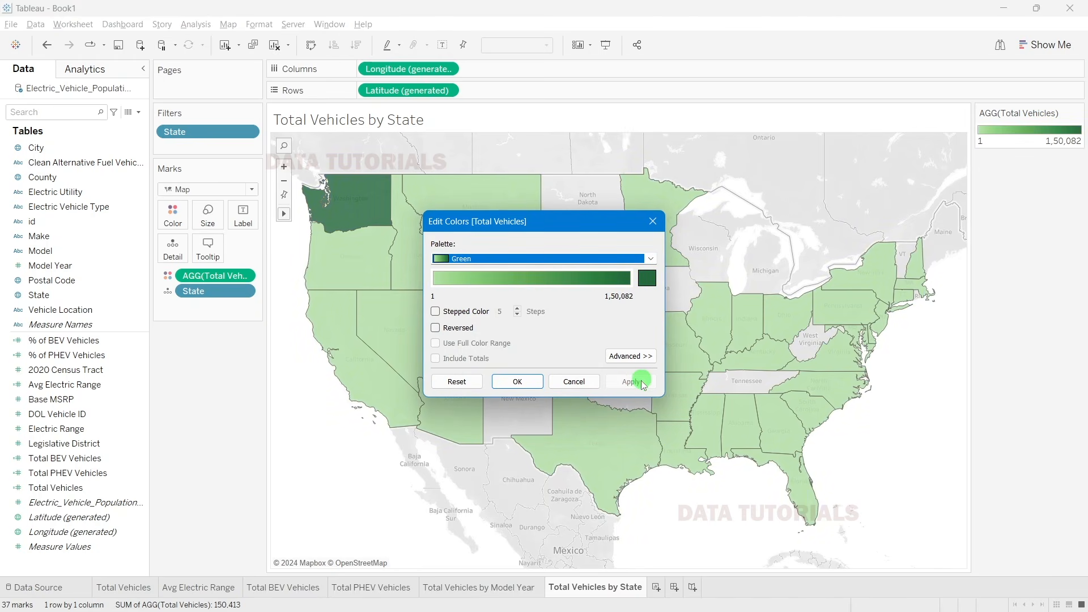
left_click(513, 382)
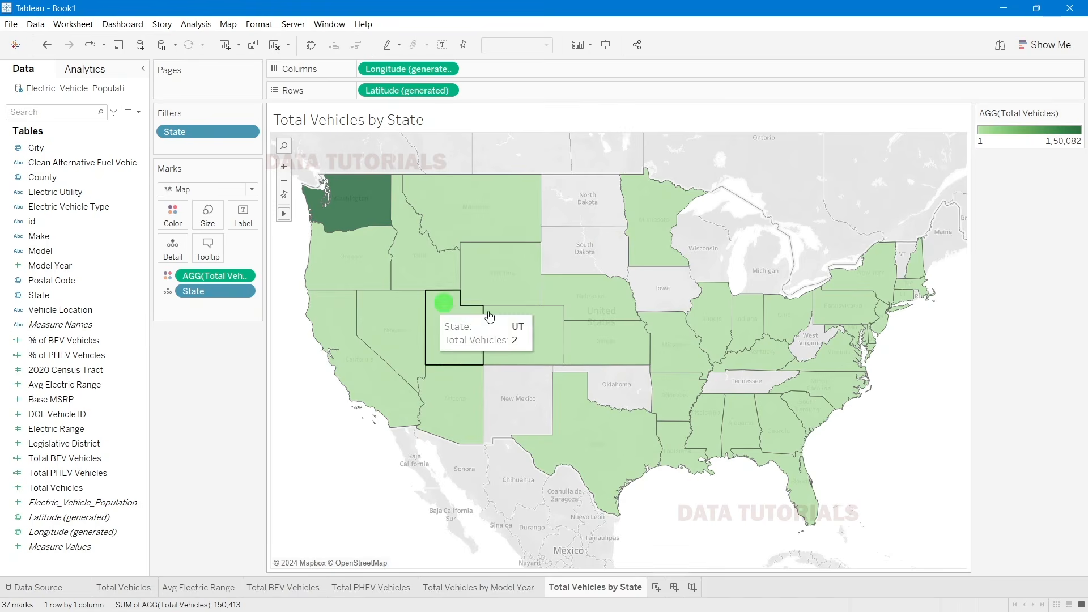
Step: Label each state on the map with its Total Vehicles value
left_click(69, 477)
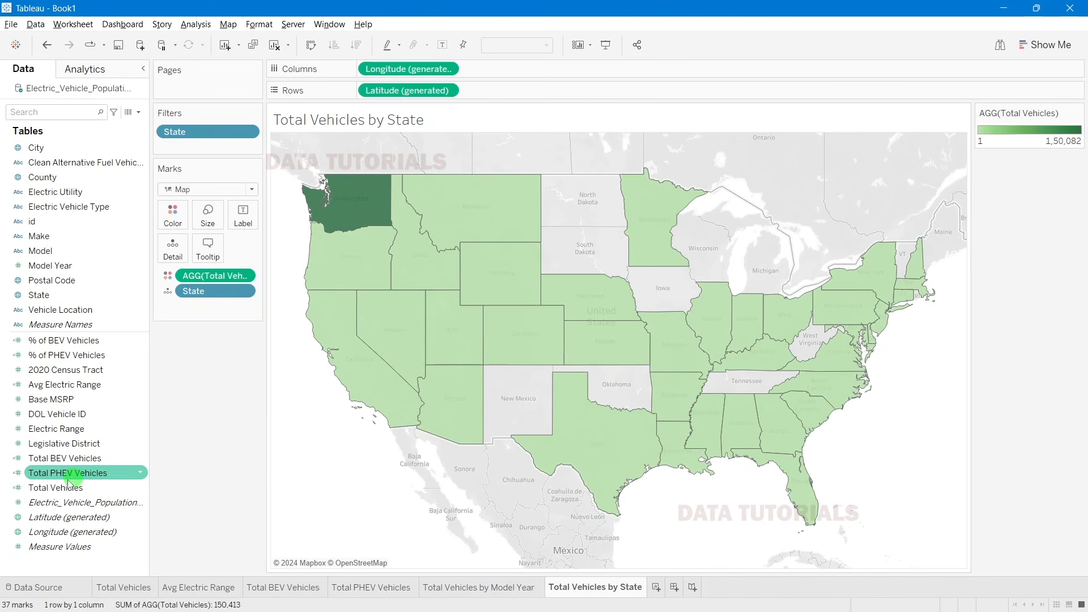
left_click(59, 489)
left_click_drag(63, 491, 230, 224)
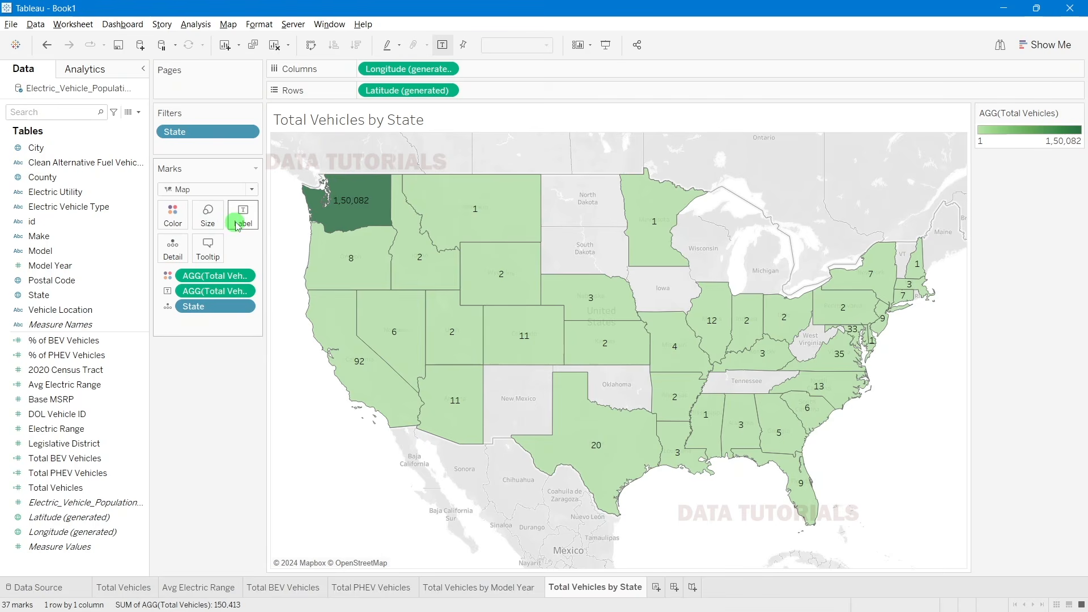
Step: Format the map's Total Vehicles labels in Tableau Semibold at size 8 and apply the change
left_click(242, 216)
left_click(358, 279)
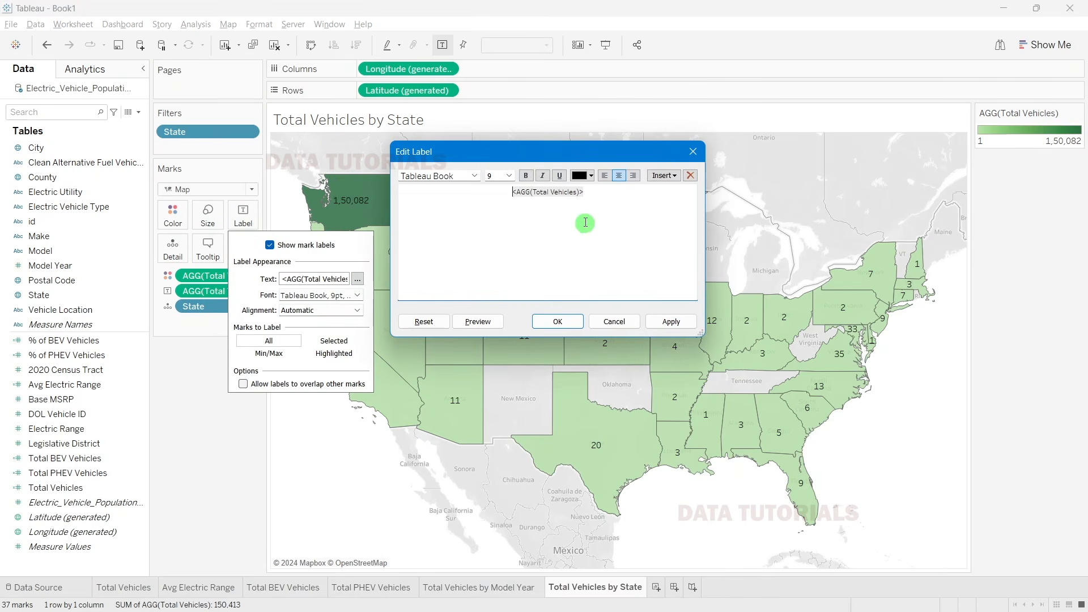
left_click_drag(584, 192, 499, 192)
left_click(511, 179)
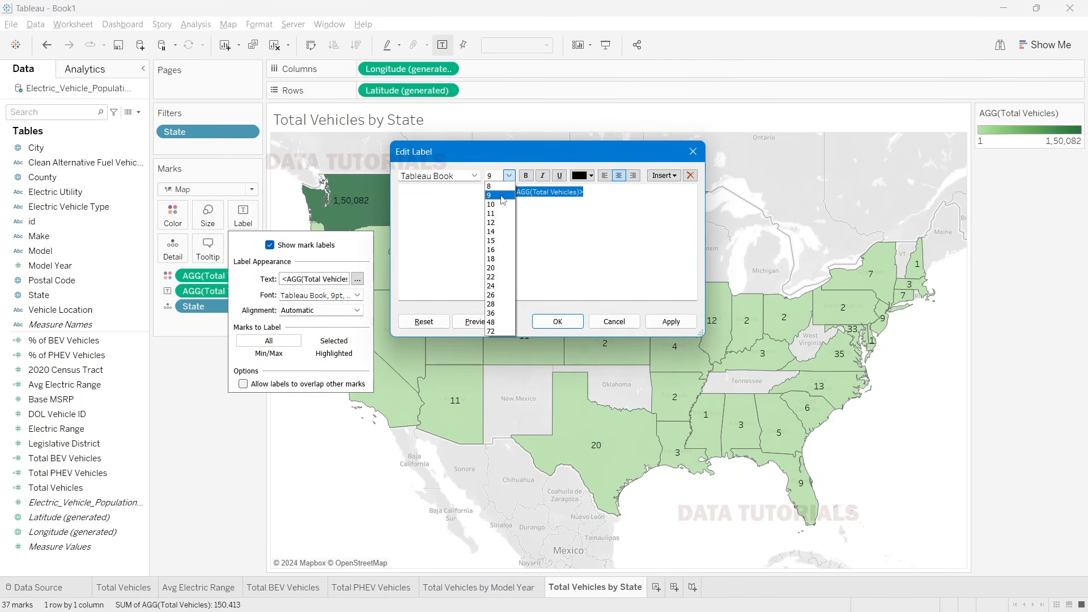
left_click(498, 188)
left_click(474, 176)
left_click(452, 247)
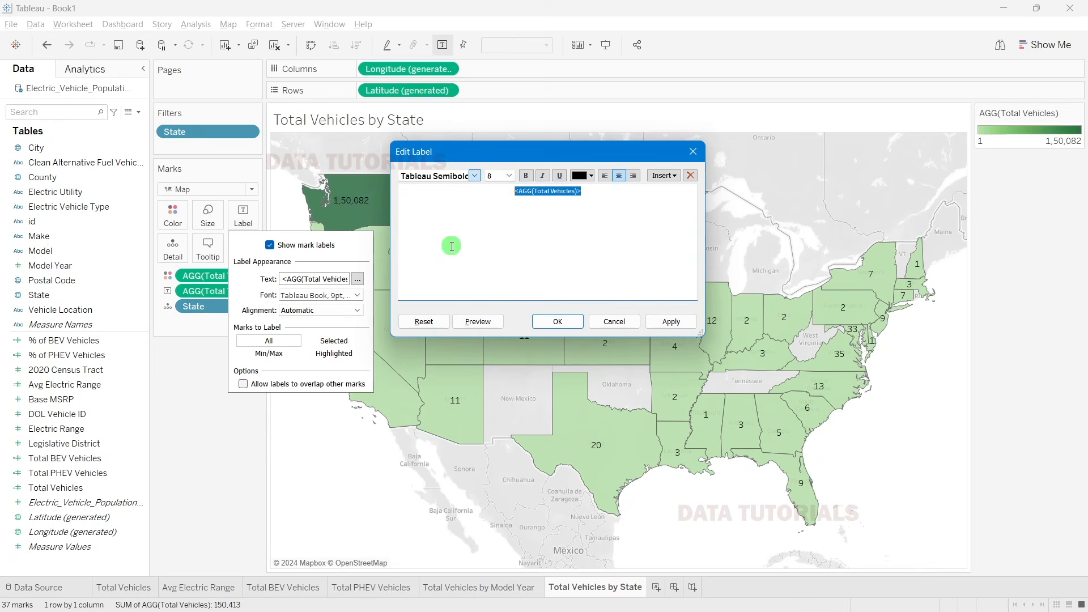
left_click(671, 321)
left_click(579, 322)
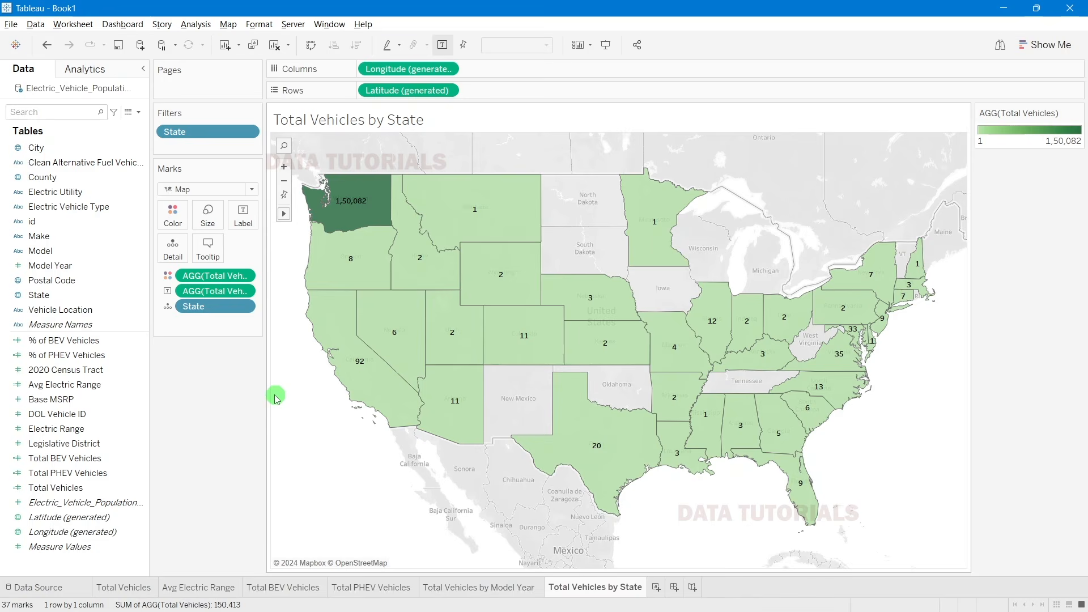
Step: Check the state tooltips on the map and read the Top 10 Total Vehicles by Make requirement on the PowerPoint slide
mouse_move(377, 181)
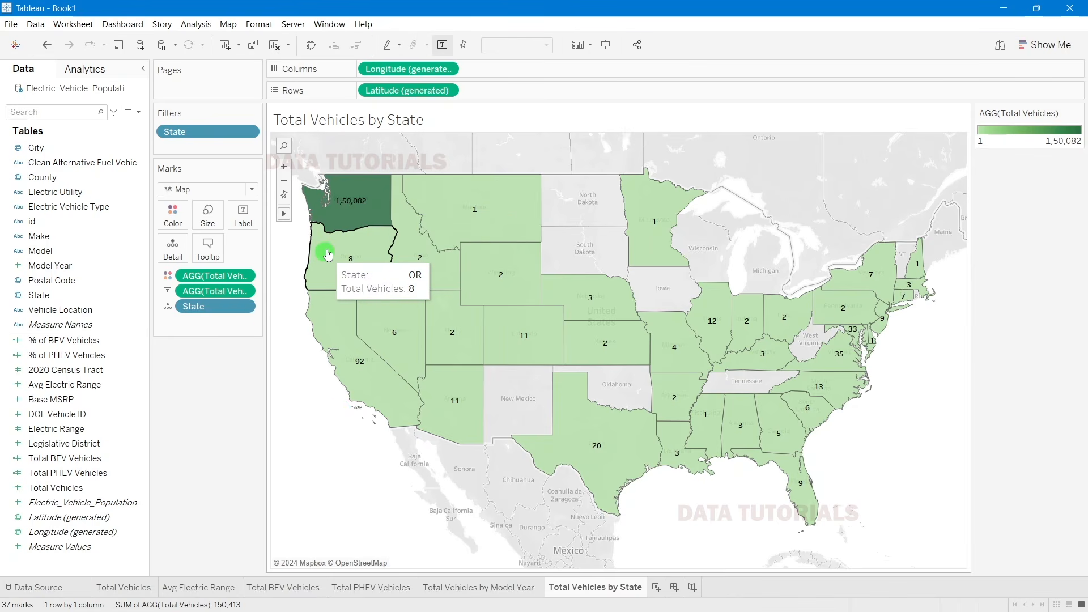
mouse_move(346, 224)
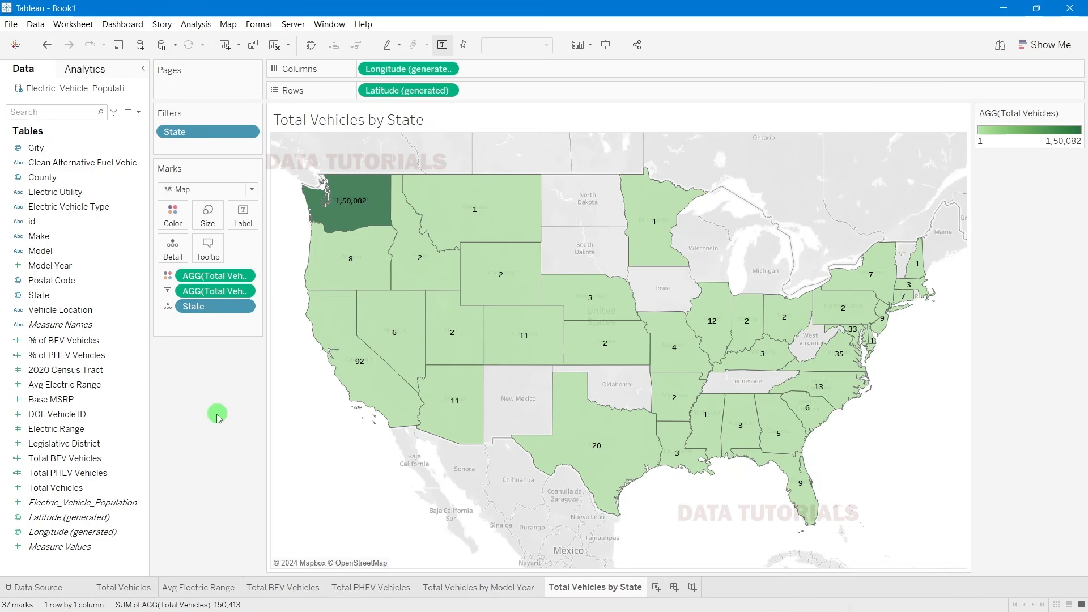
key("alt+Tab")
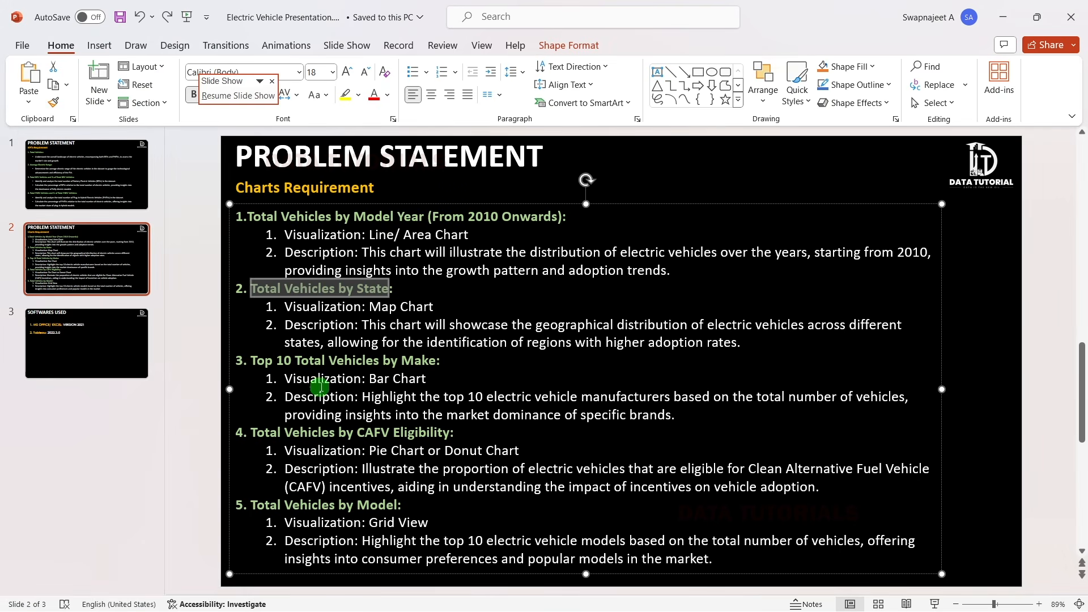
left_click(304, 379)
left_click_drag(249, 361, 311, 363)
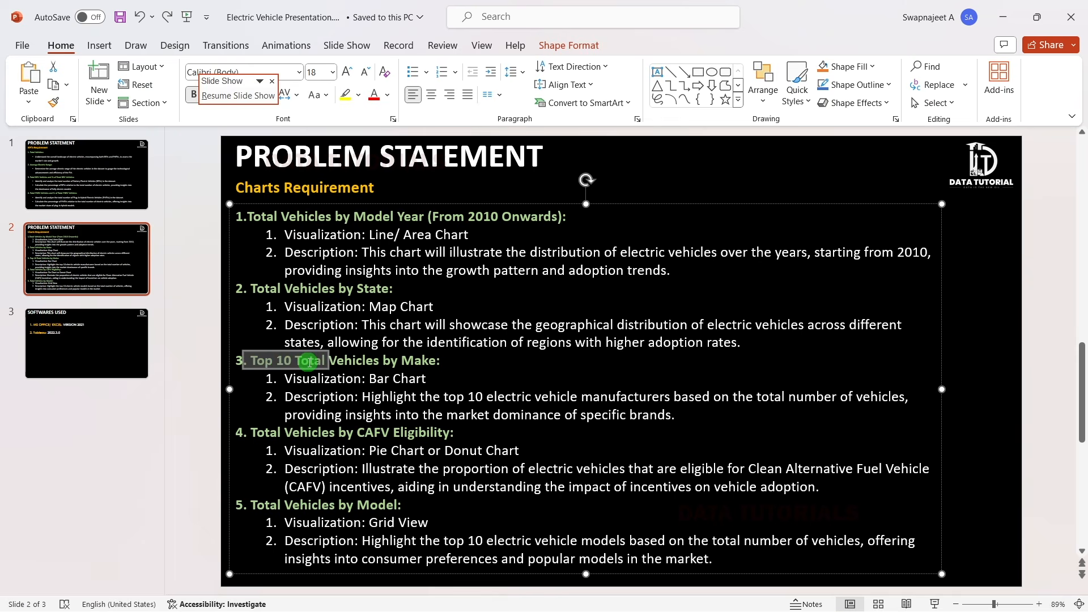
left_click(321, 375)
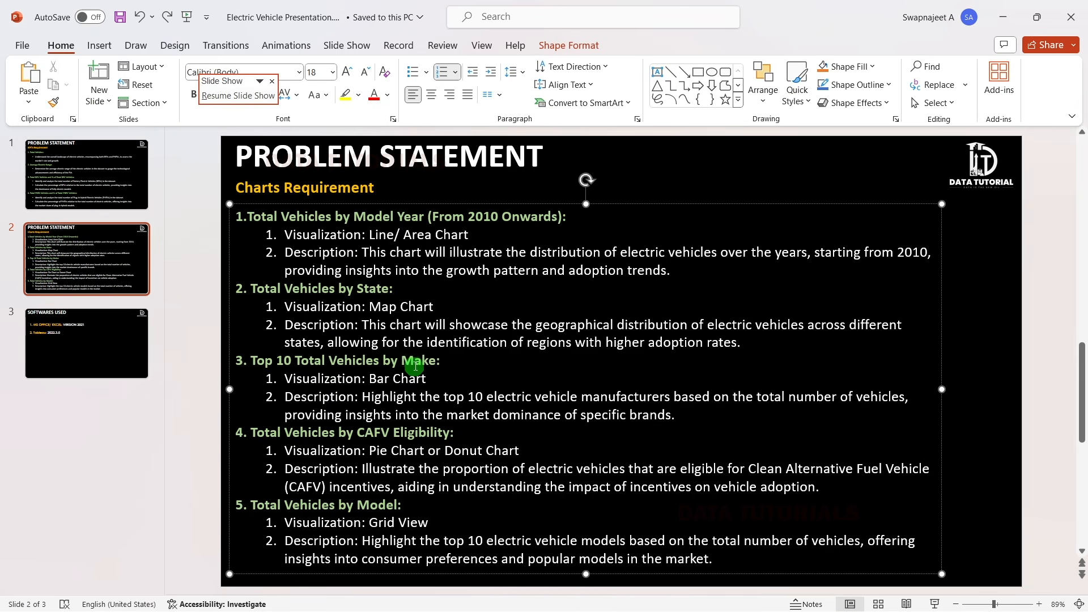
key("alt+Tab")
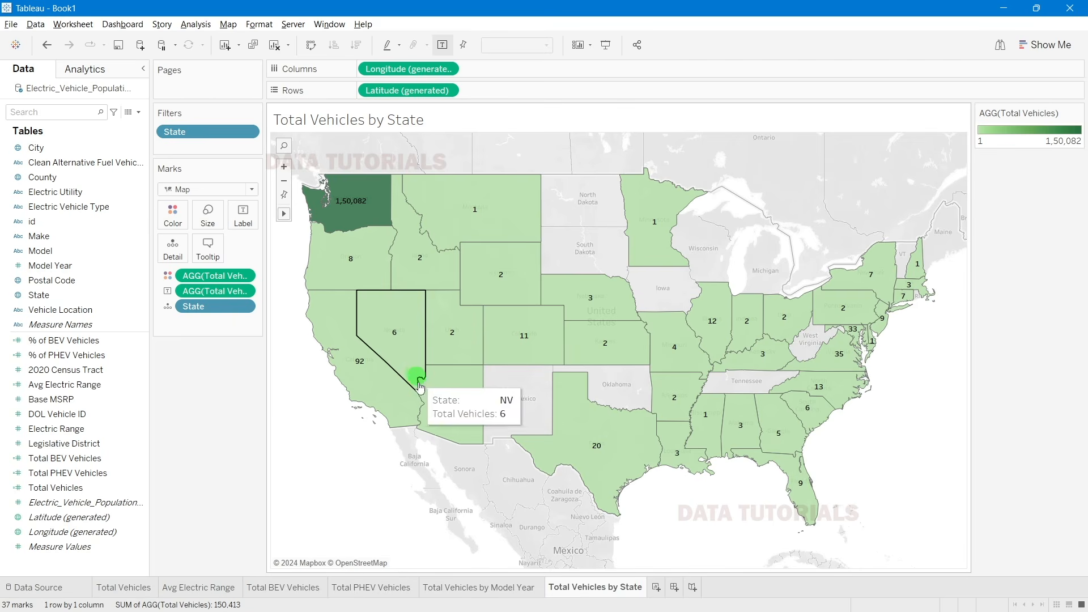
Step: Add a new worksheet and name it Top 10 Total Vehicles by Make, copying the title from the PowerPoint slide
left_click(657, 589)
key("alt+Tab")
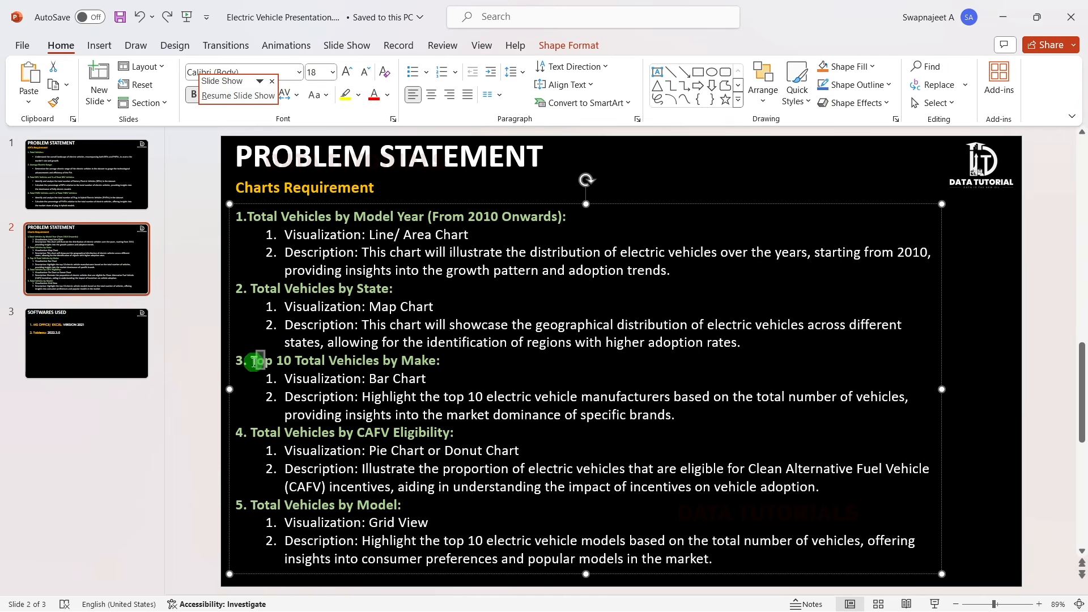
left_click_drag(261, 363, 433, 364)
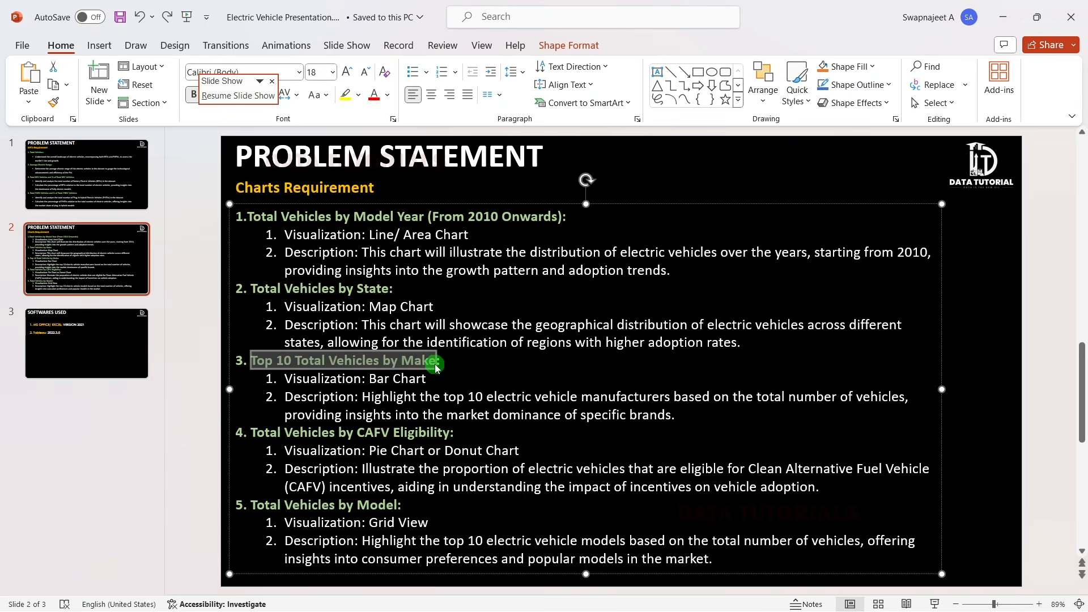
key("ctrl+c")
key("alt+Tab")
double_click(666, 587)
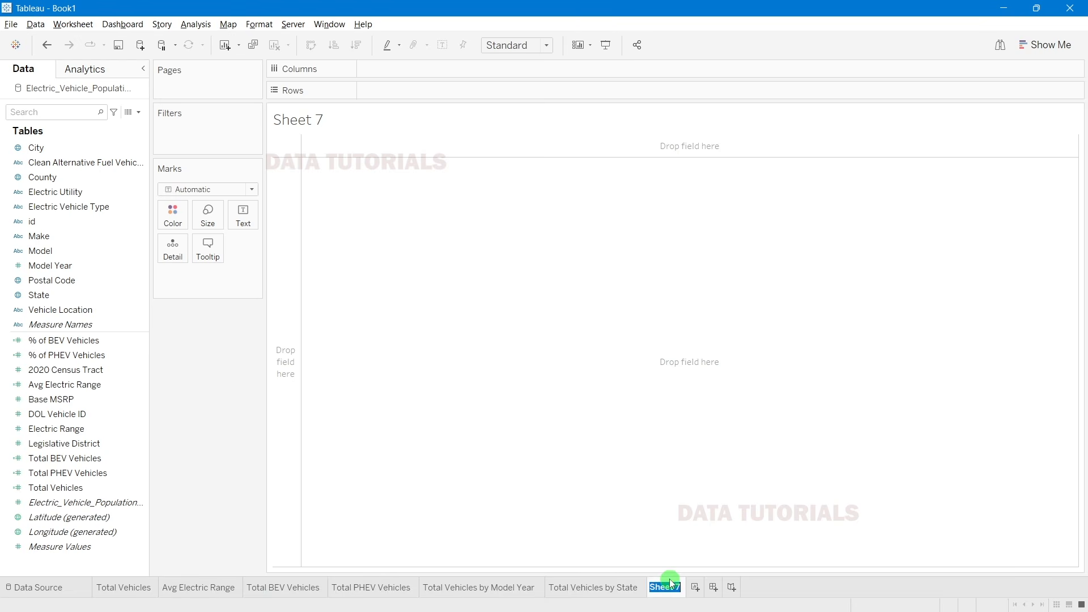
key("ctrl+v")
left_click(226, 477)
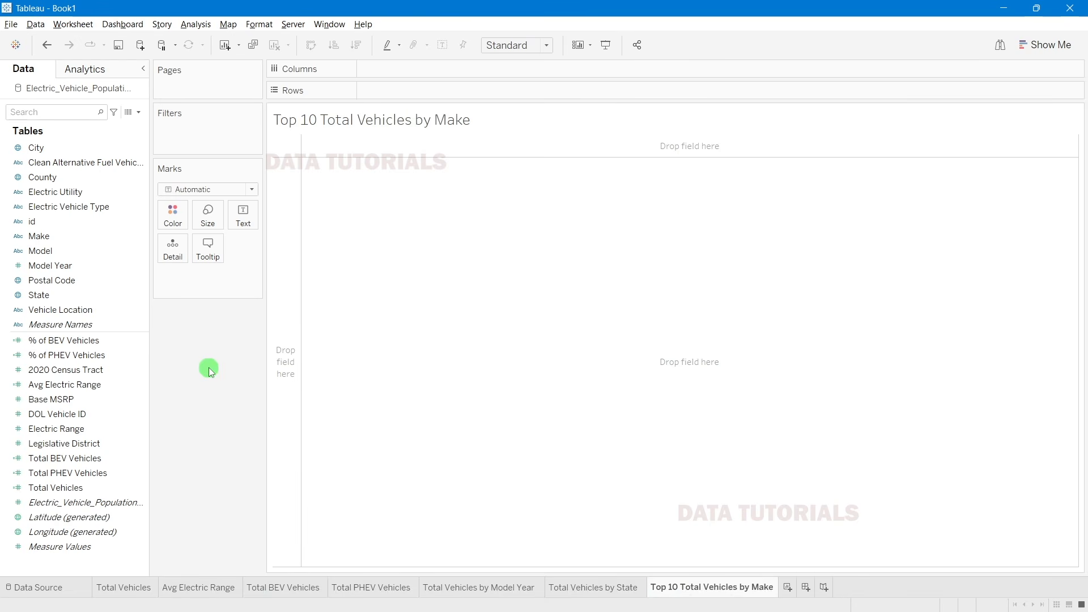
Step: Build a horizontal bar chart of Total Vehicles by Make and sort it in descending order
left_click(44, 238)
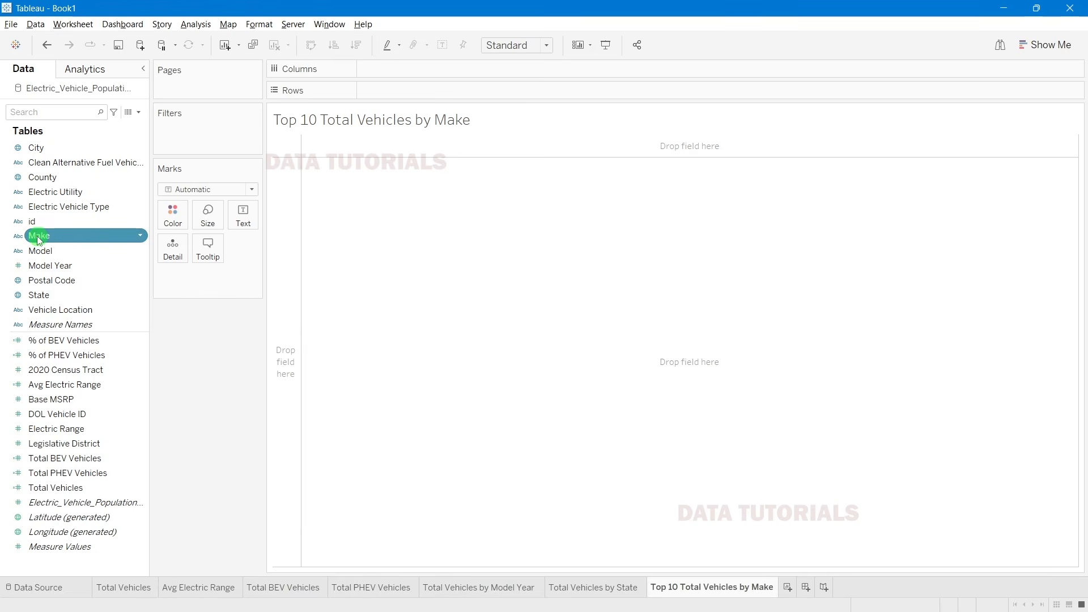
left_click_drag(39, 238, 433, 90)
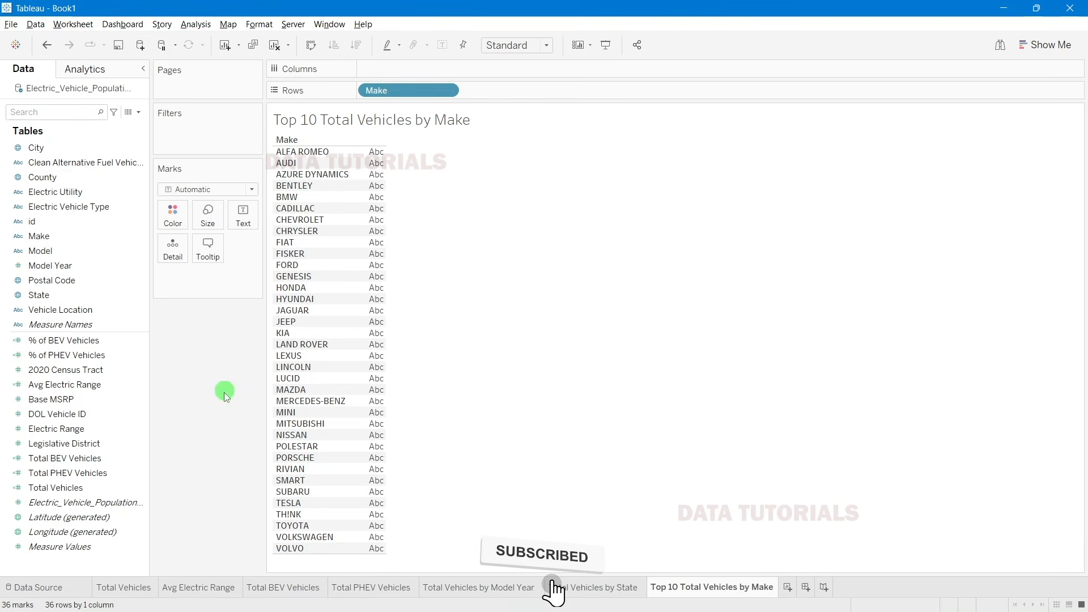
left_click(105, 488)
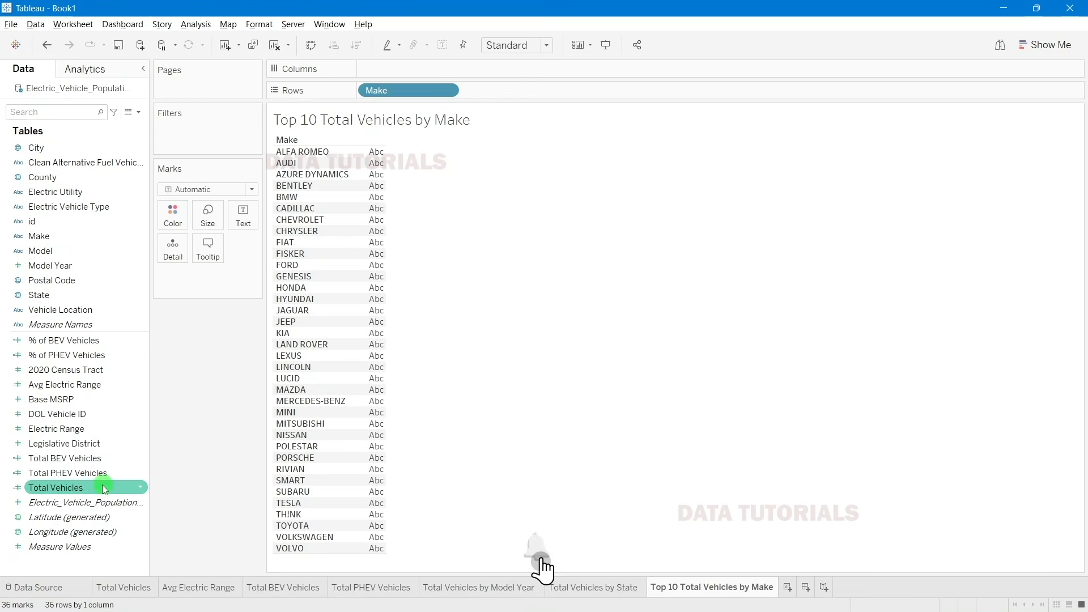
left_click_drag(104, 487, 484, 66)
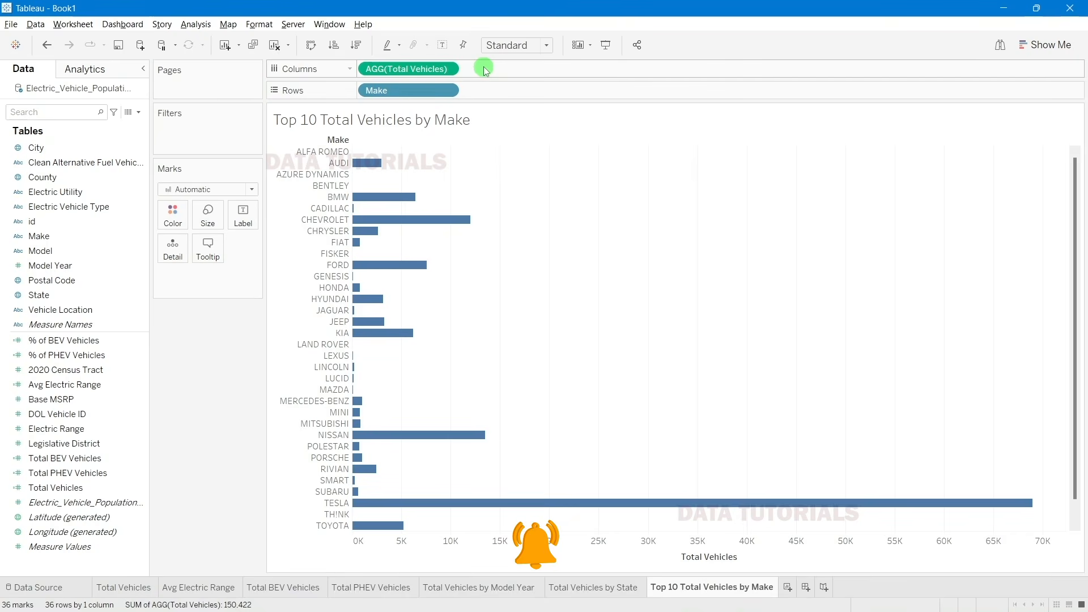
left_click(355, 46)
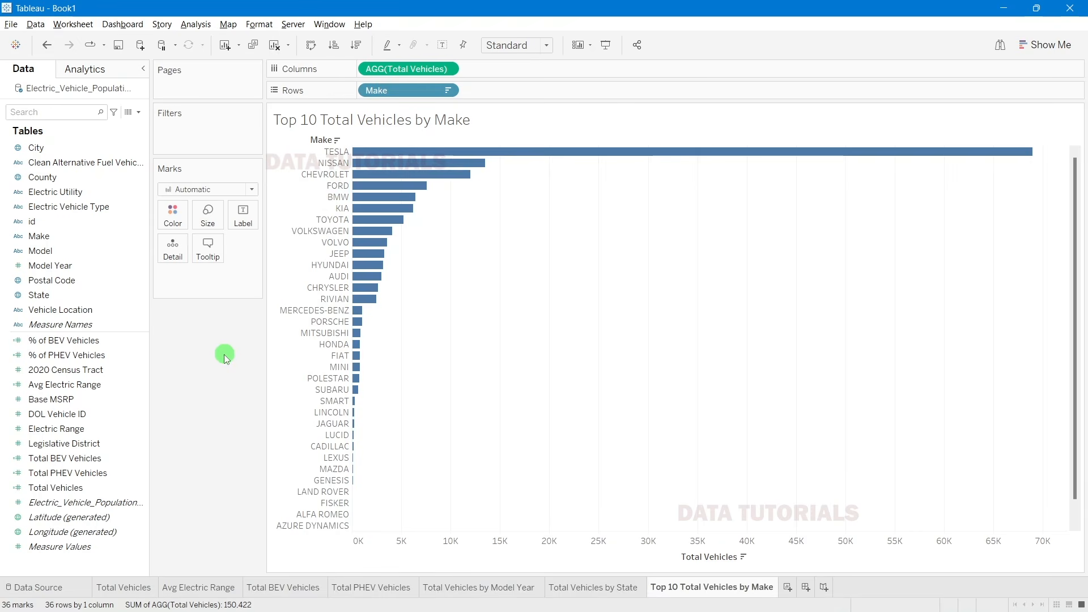
Step: Add a filter on Make and set it to keep the top makes by the Total Vehicles field
left_click(99, 275)
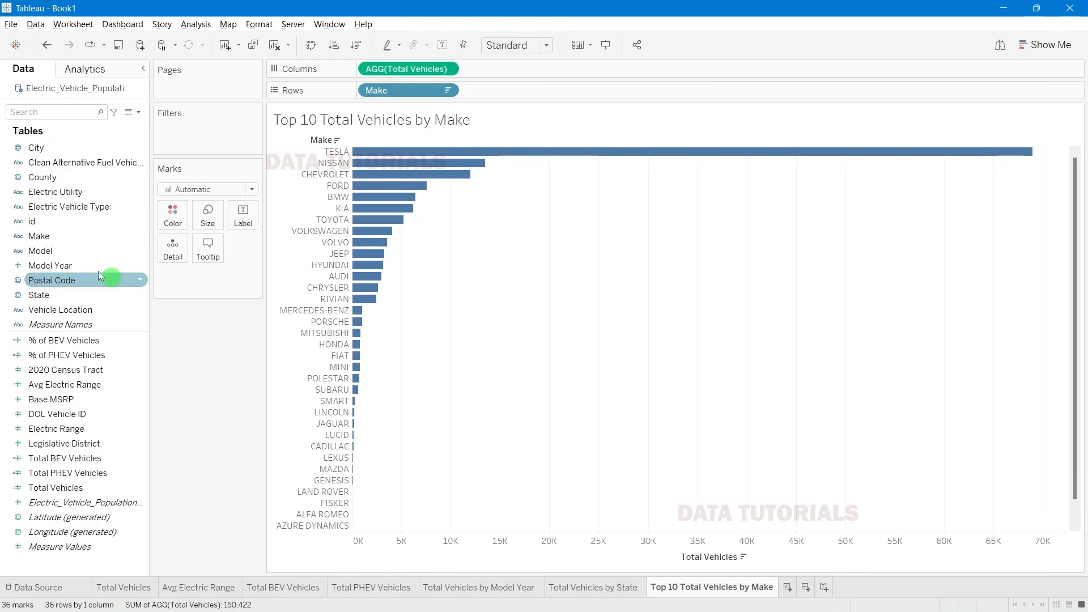
left_click_drag(76, 236, 215, 133)
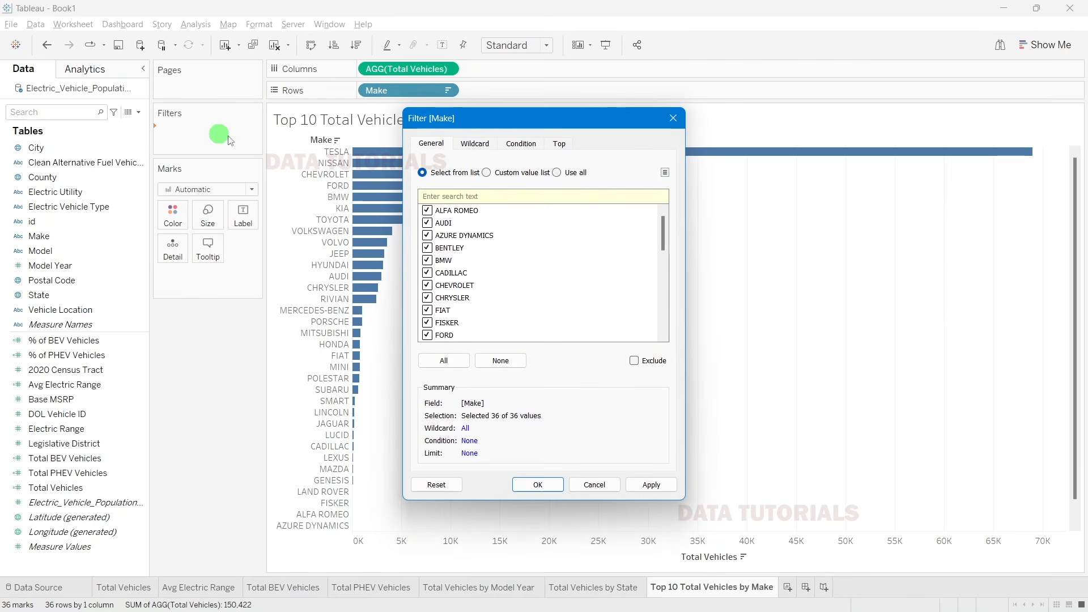
left_click(560, 152)
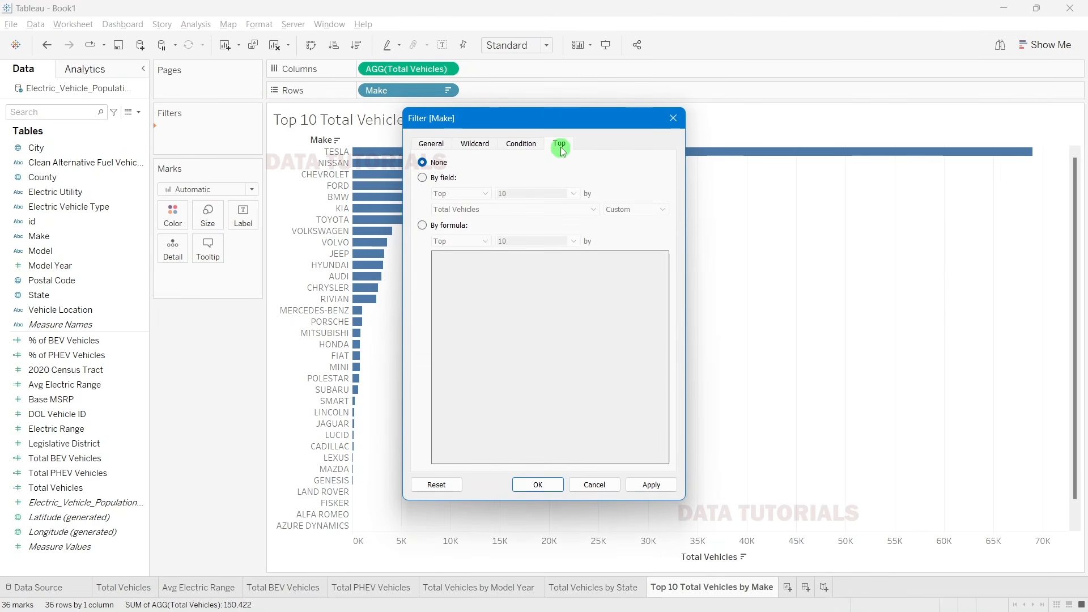
left_click(435, 177)
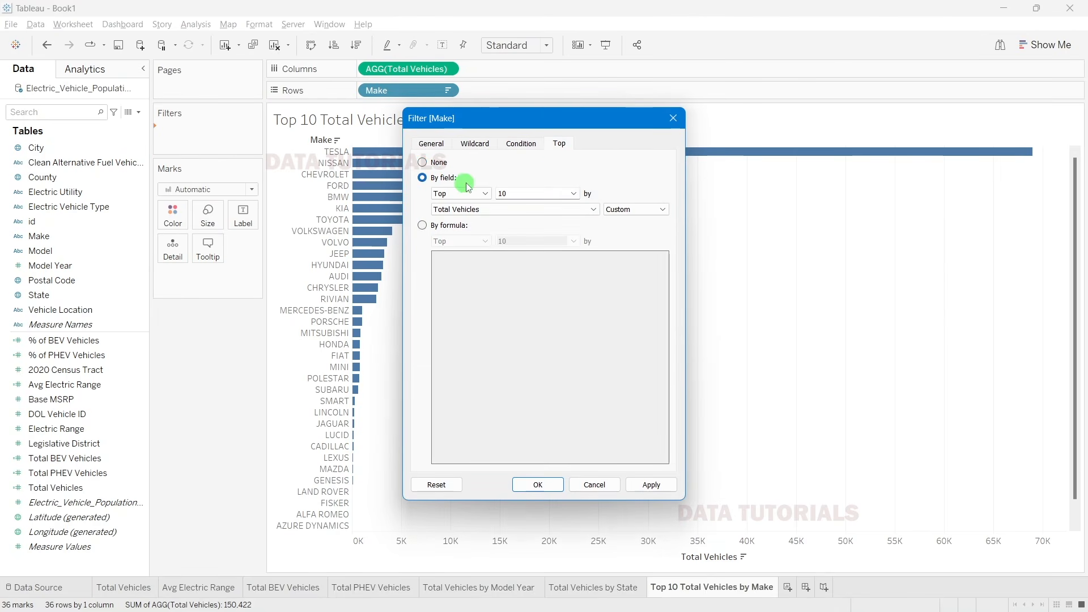
left_click_drag(522, 193, 486, 193)
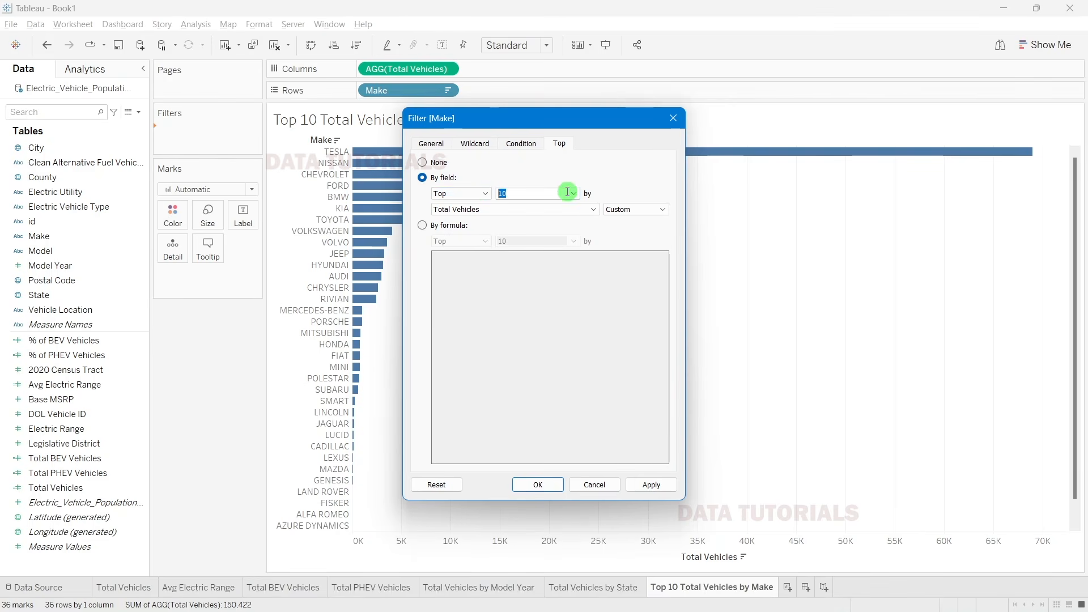
left_click(528, 195)
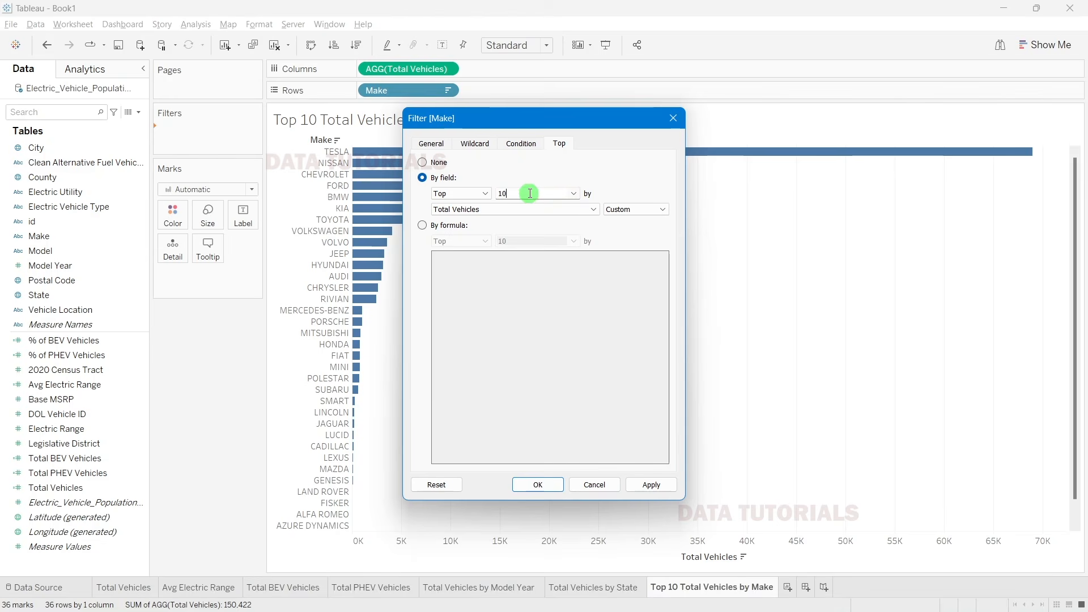
Step: Create a Top N parameter with current value 10 and a range of 1 to 15, and apply it as the Make filter's limit
left_click(573, 195)
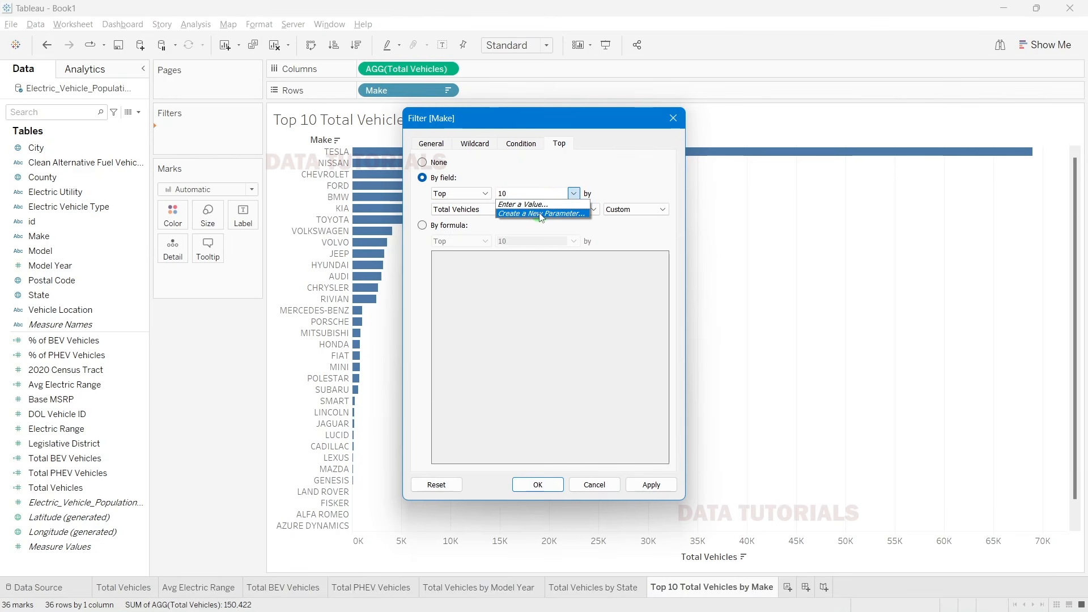
left_click(542, 215)
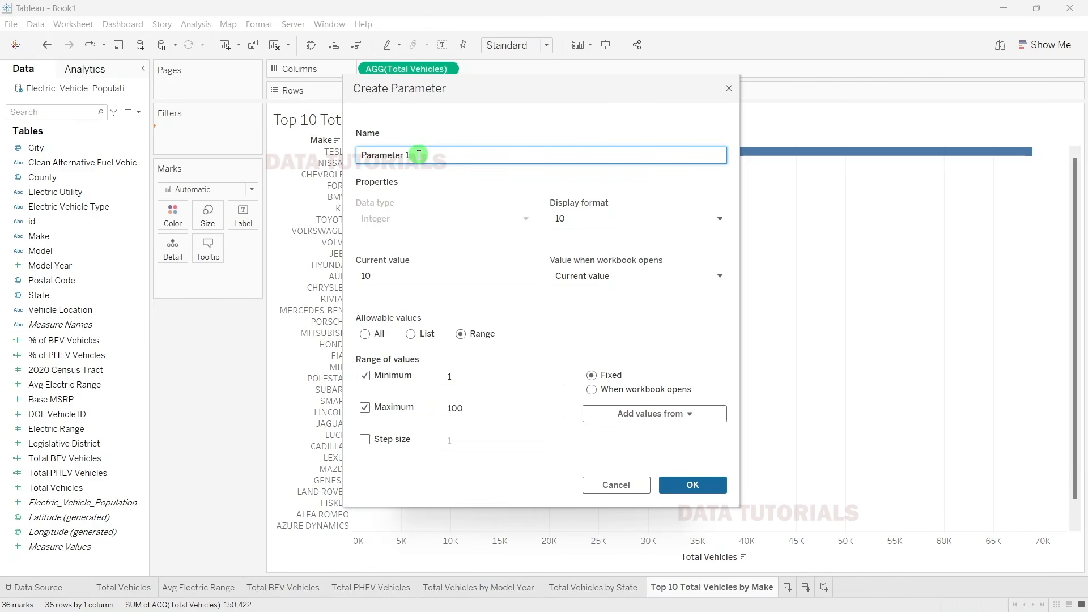
left_click_drag(419, 154, 356, 155)
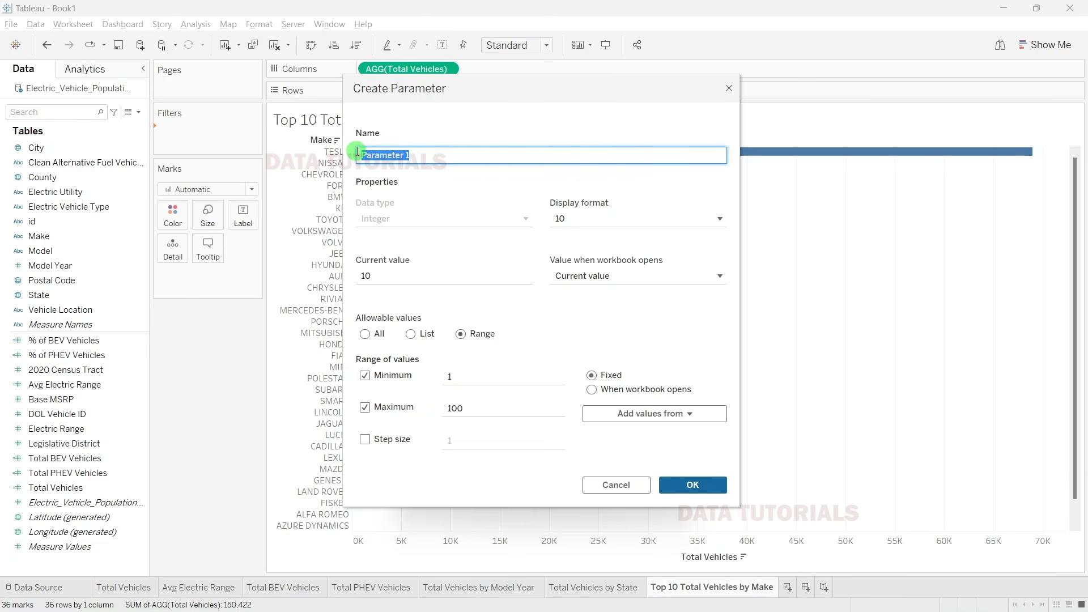
type("Top N")
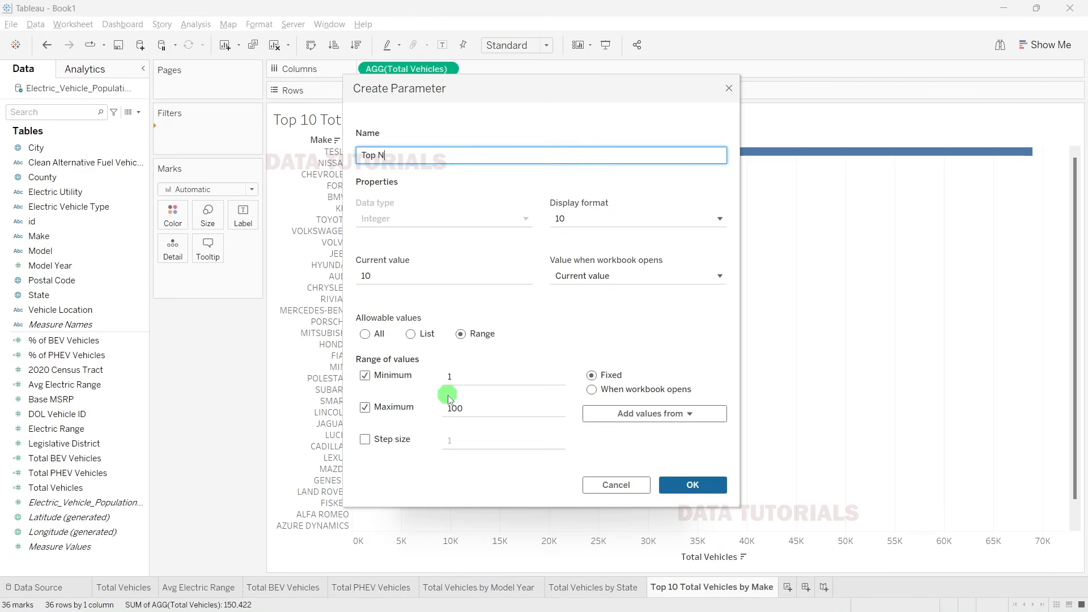
left_click(466, 408)
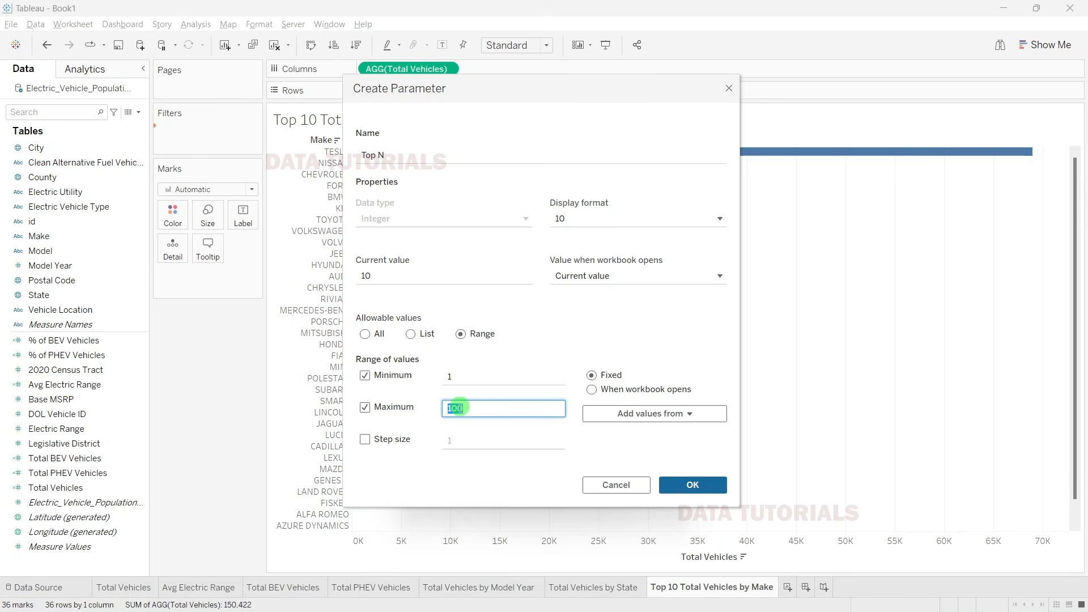
left_click(526, 377)
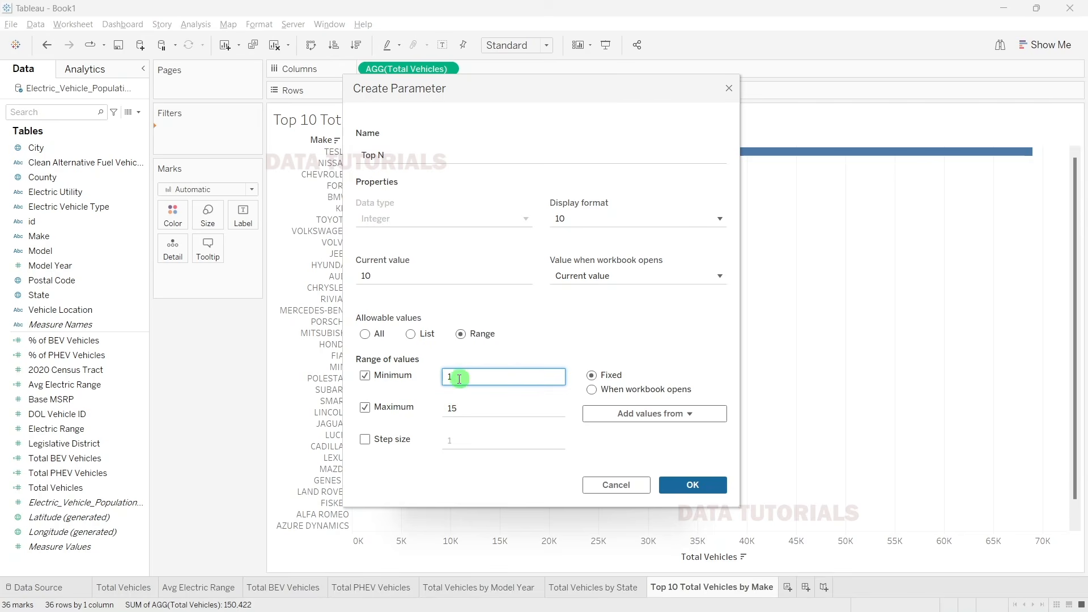
left_click(459, 409)
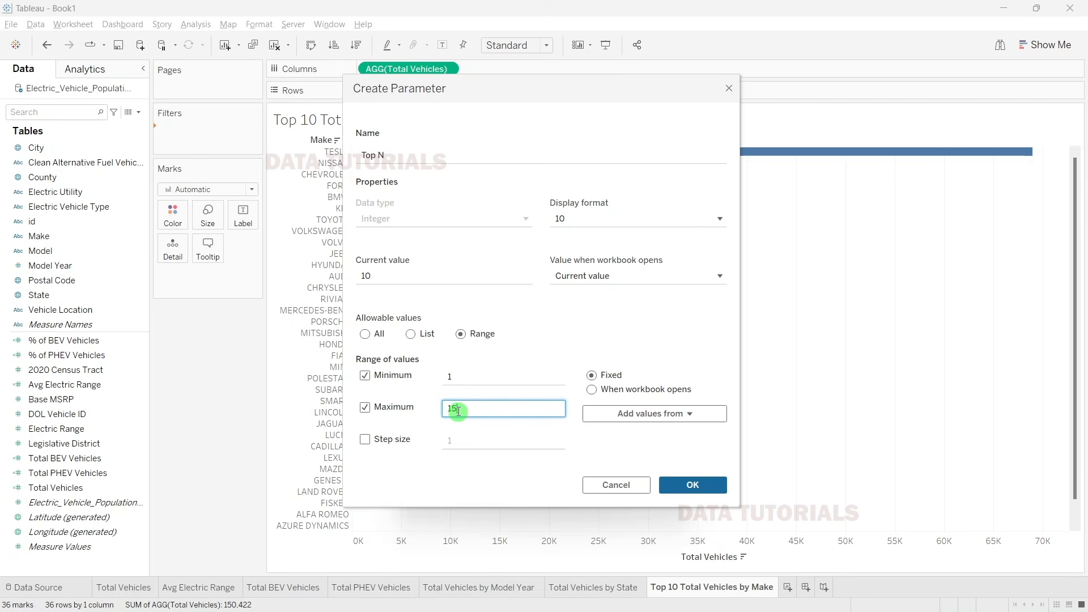
left_click(376, 280)
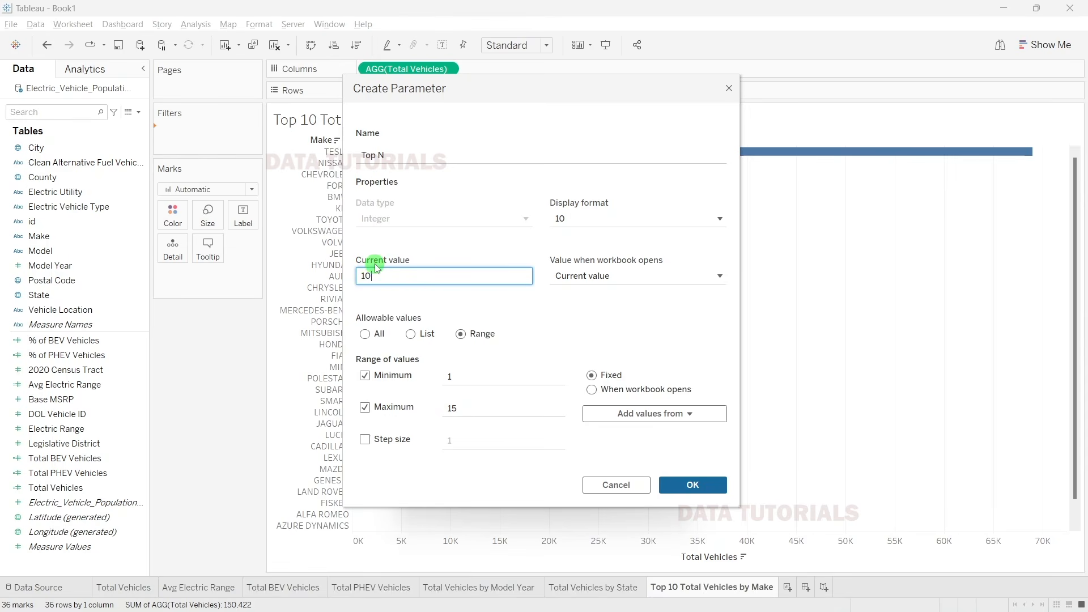
double_click(369, 274)
left_click(687, 484)
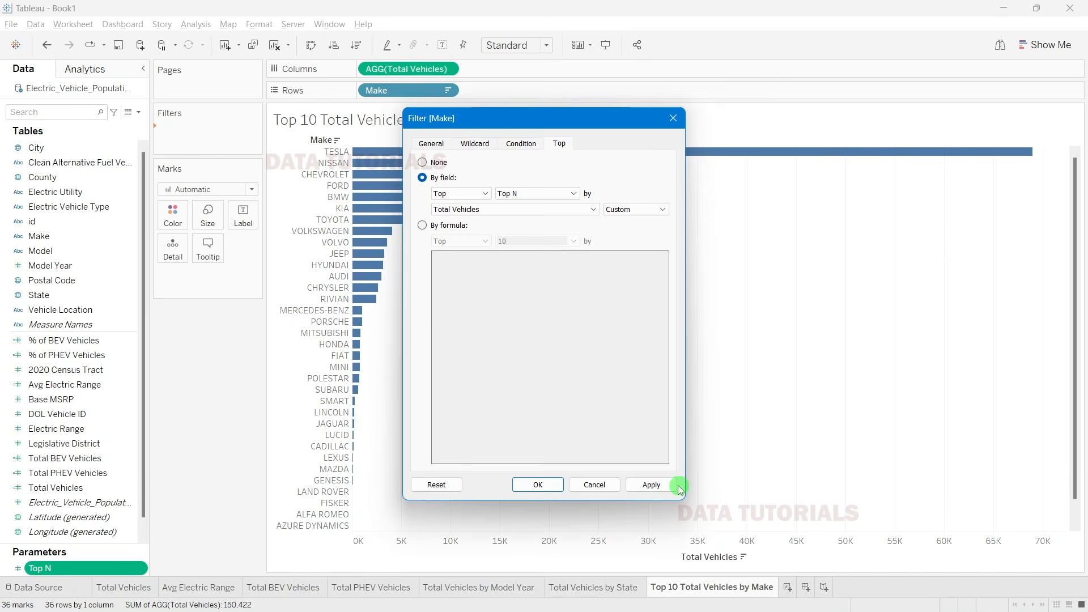
left_click(673, 485)
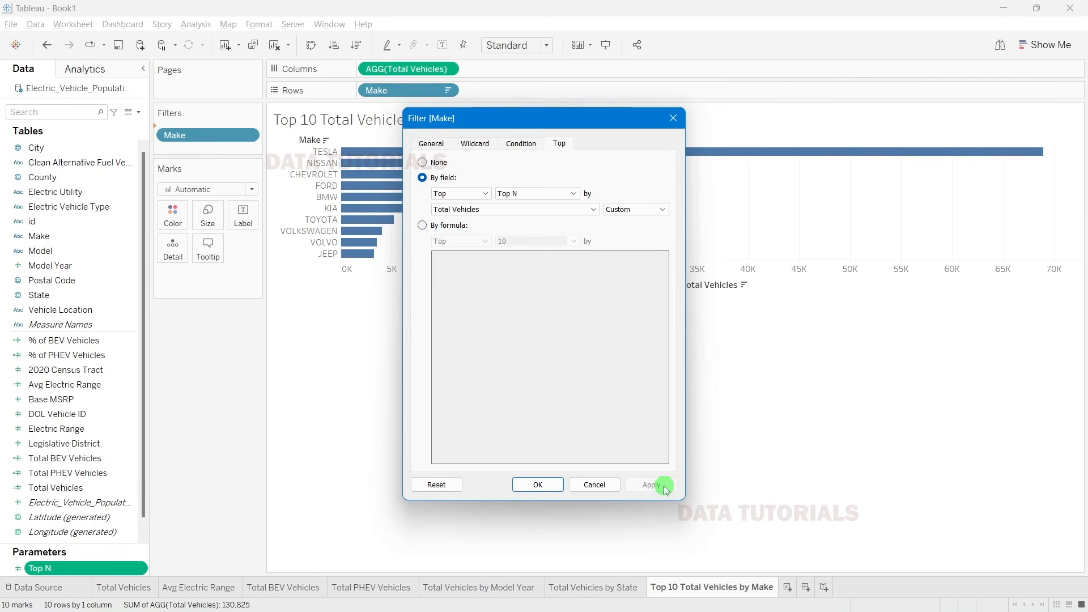
Step: Confirm the Make filter and fit the bar chart to Entire View
left_click(542, 486)
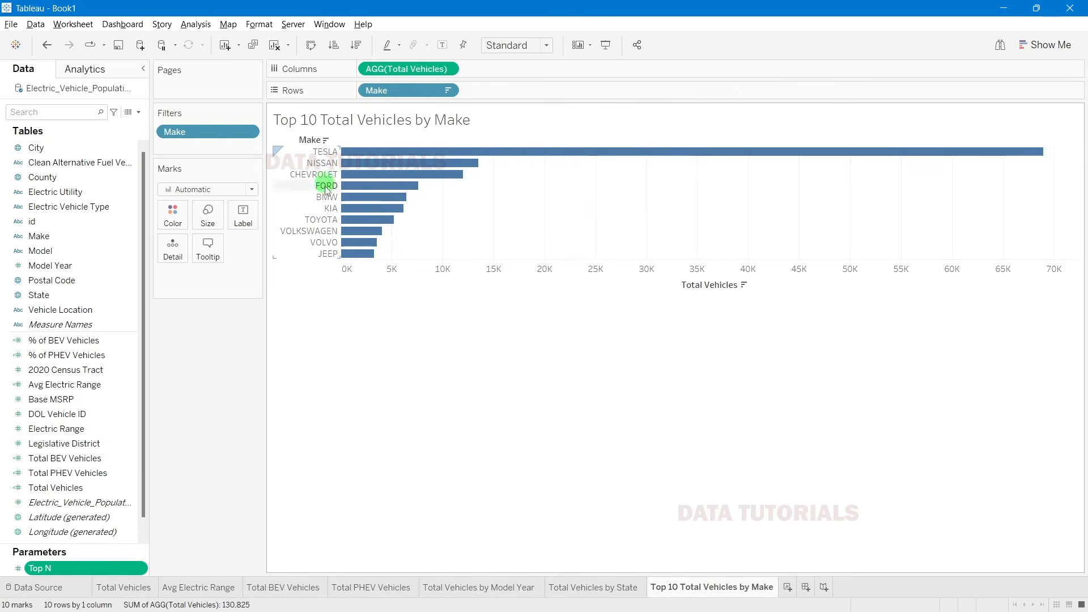
left_click(530, 44)
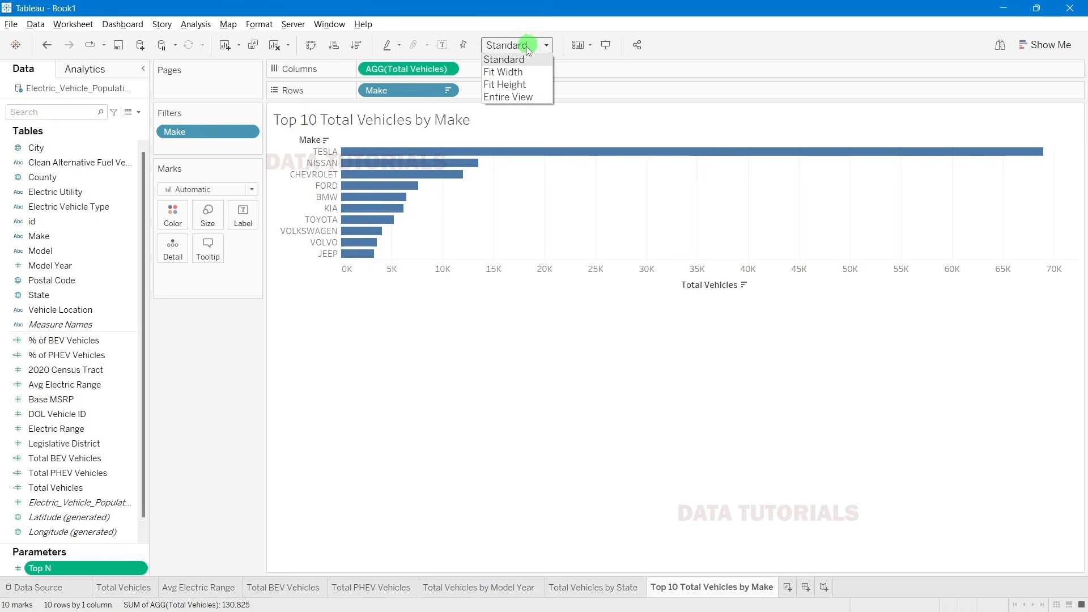
left_click(512, 97)
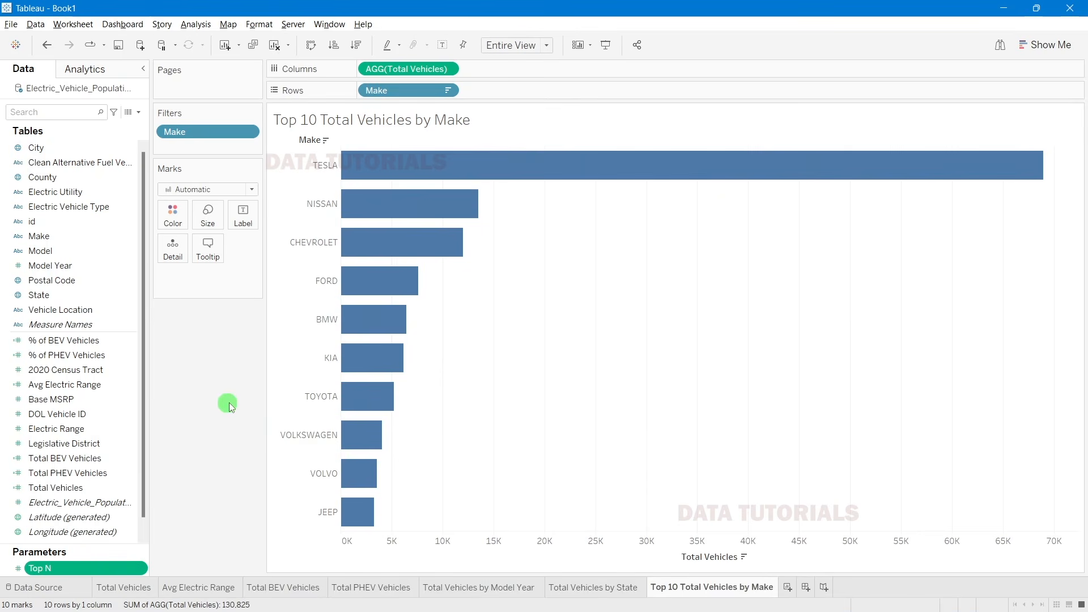
Step: Hide the Total Vehicles axis header and the Make field label for rows
right_click(511, 561)
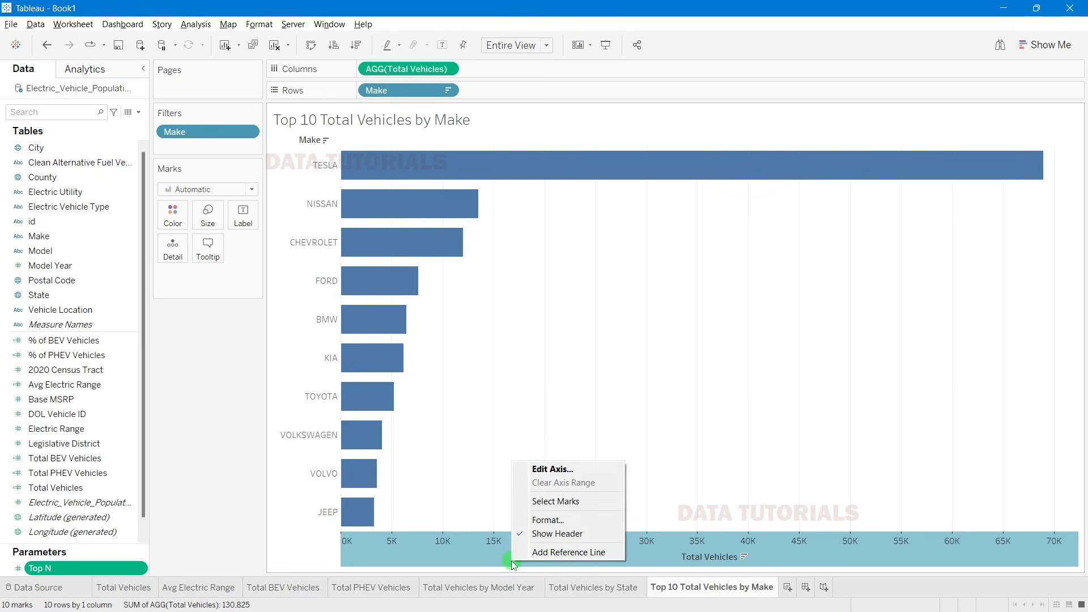
left_click(528, 533)
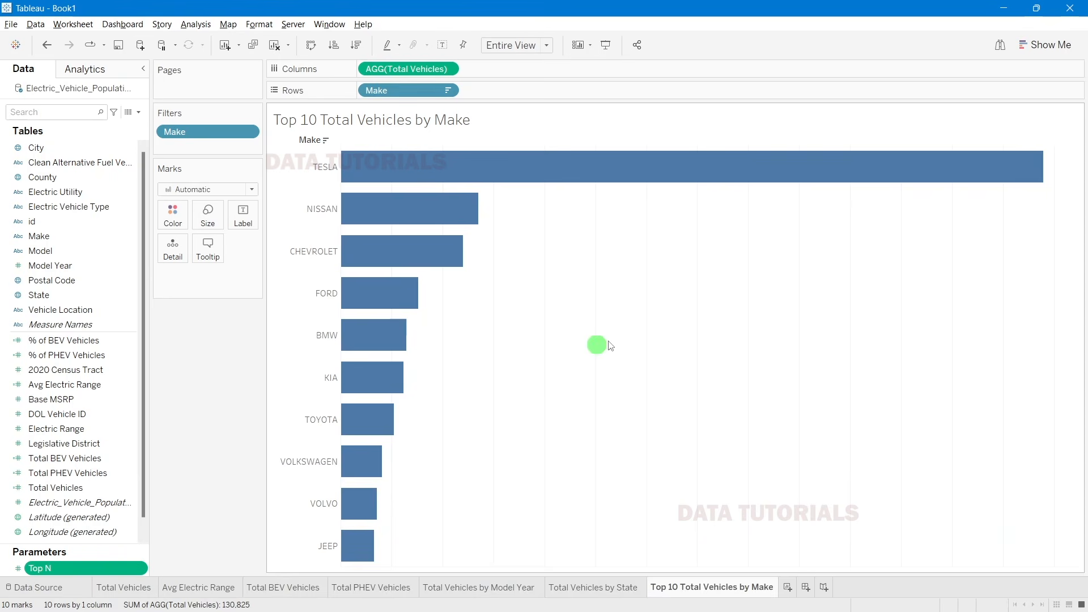
right_click(308, 140)
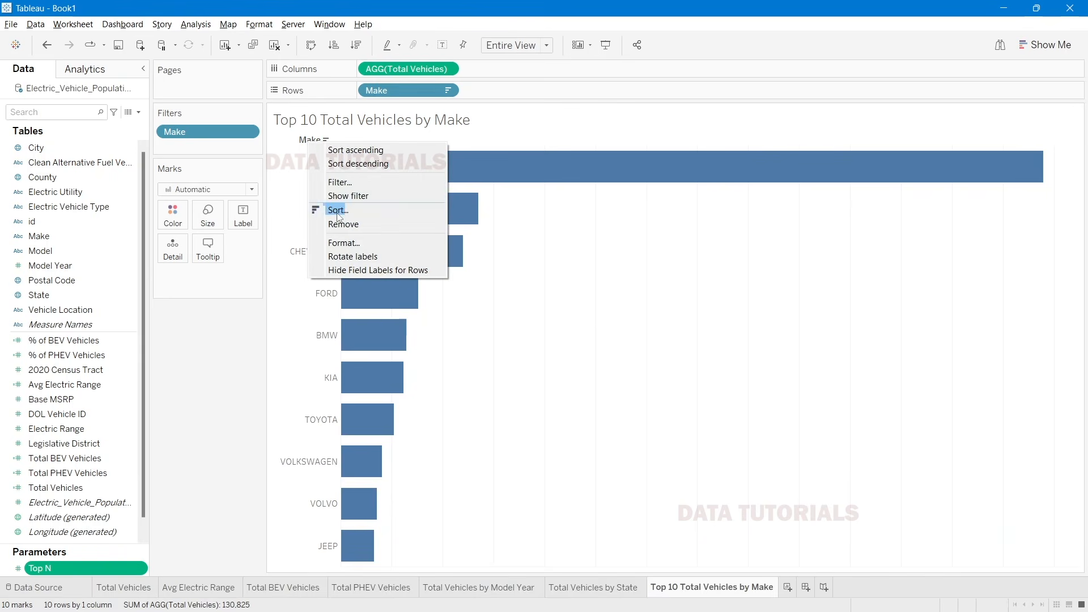
left_click(347, 271)
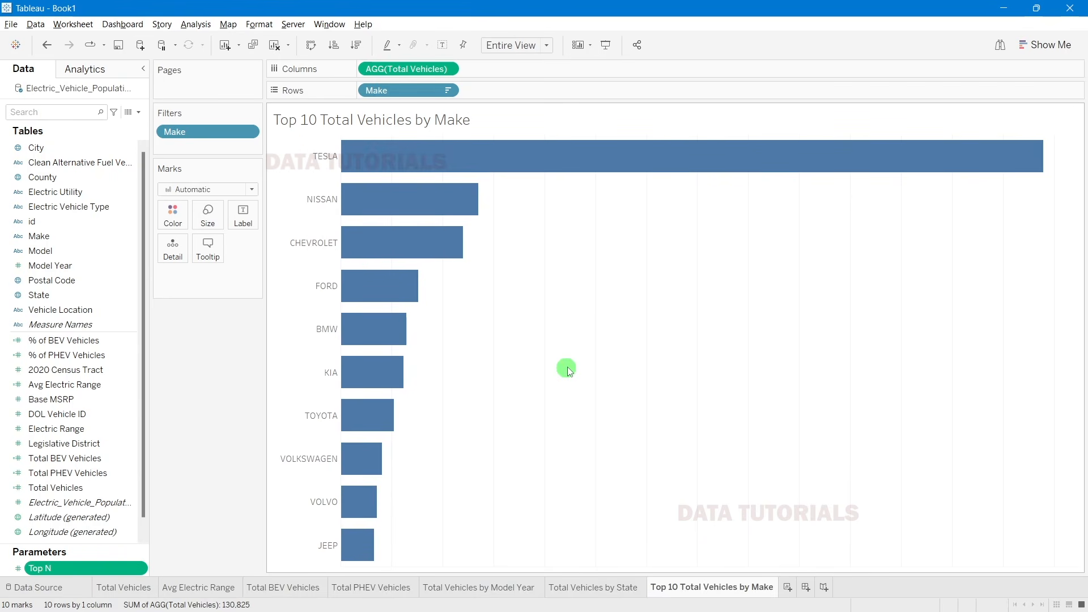
Step: Add the Total Vehicles measure as a label on the bars
left_click(39, 387)
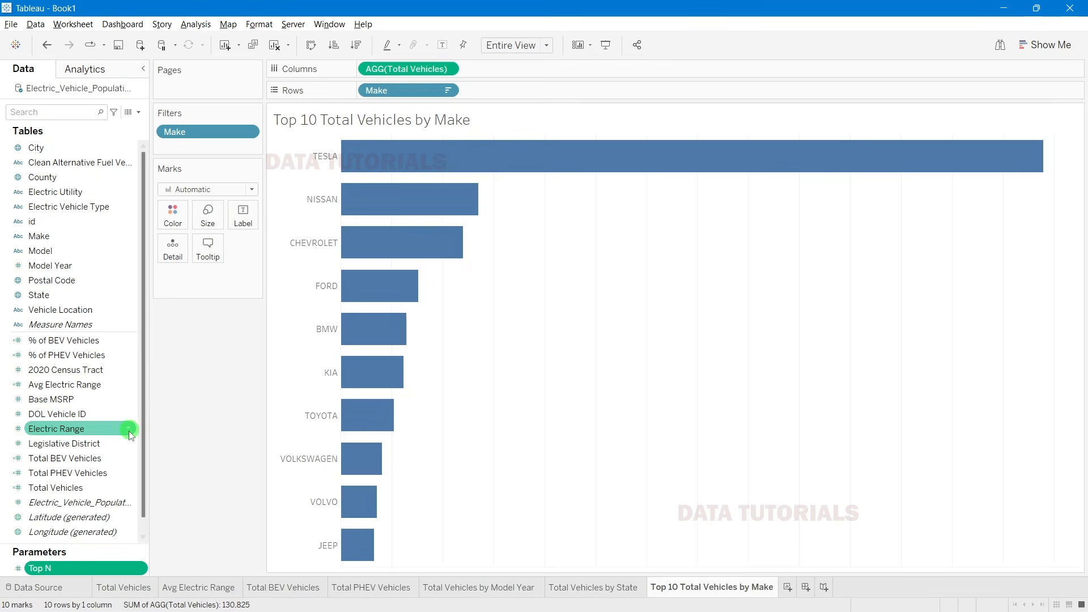
left_click(49, 414)
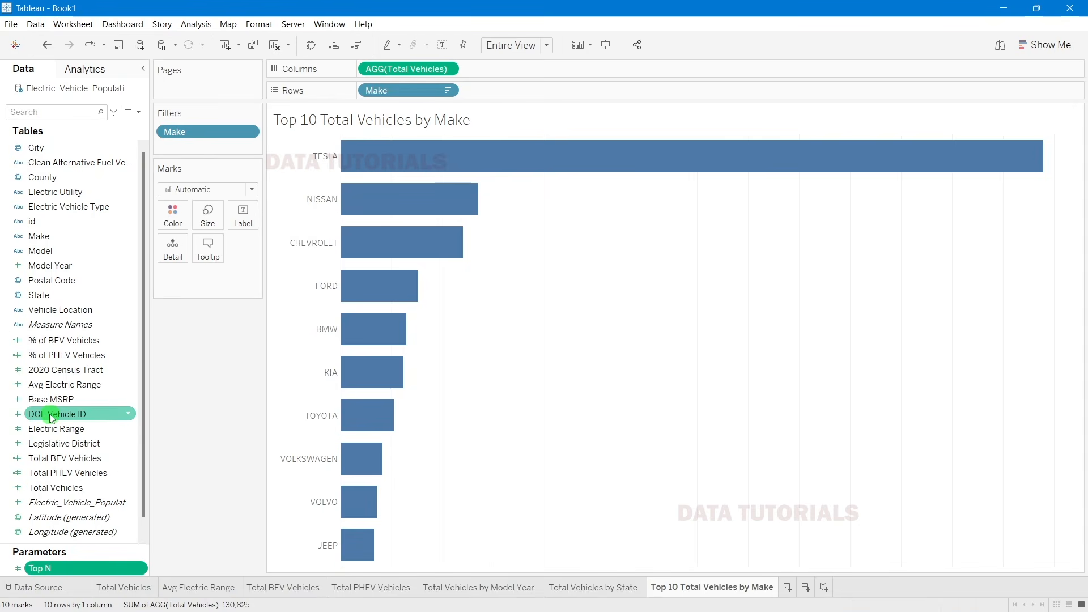
left_click(63, 474)
left_click(57, 488)
left_click_drag(56, 488, 241, 221)
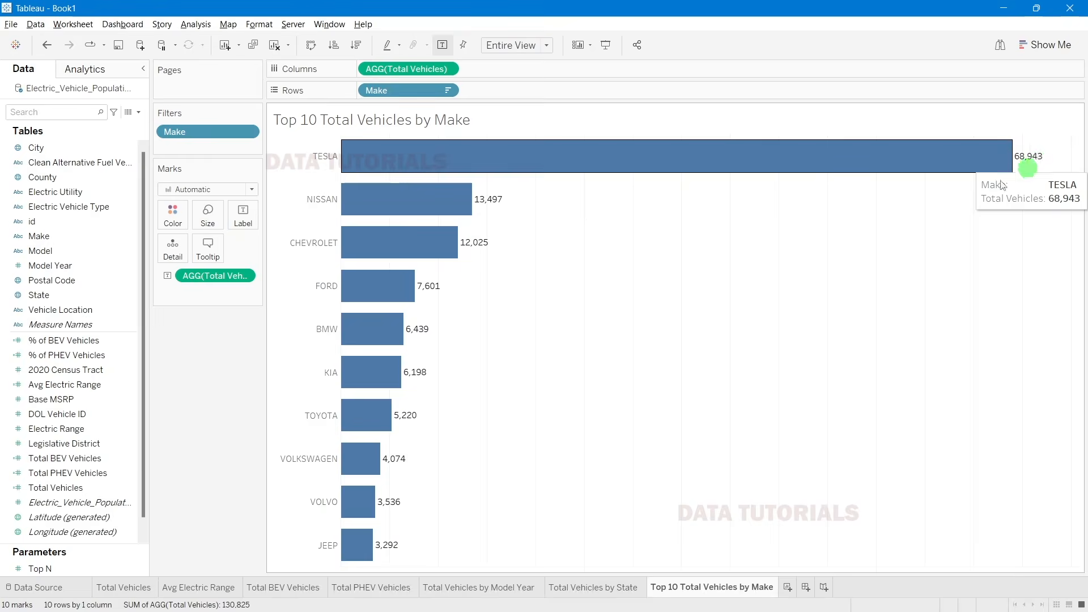
Step: Set the font of the Total Vehicles bar labels to Tableau Semibold
left_click(244, 216)
left_click(357, 279)
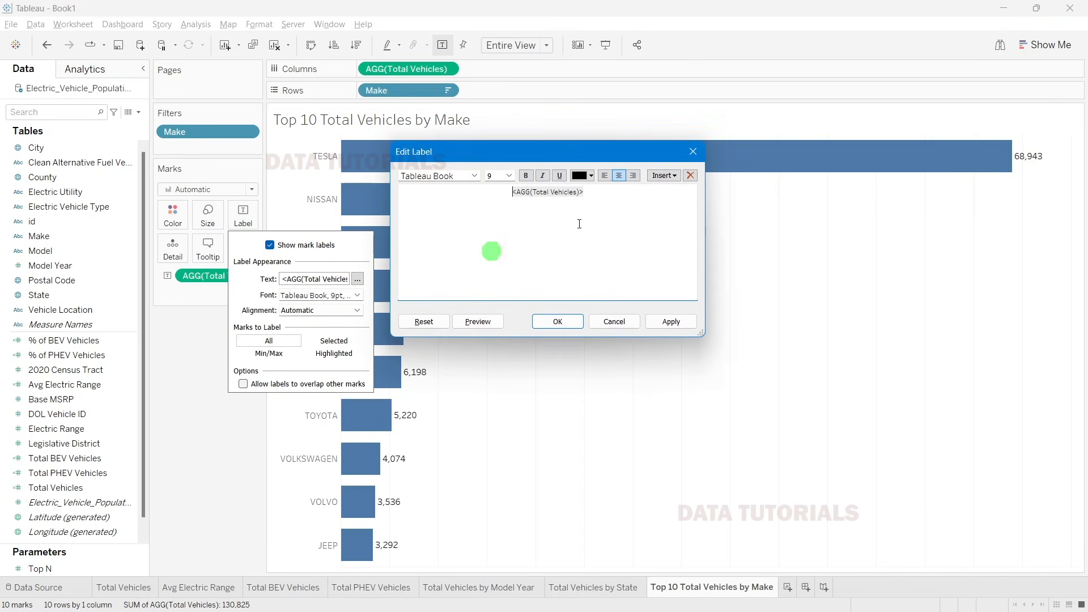
left_click(512, 176)
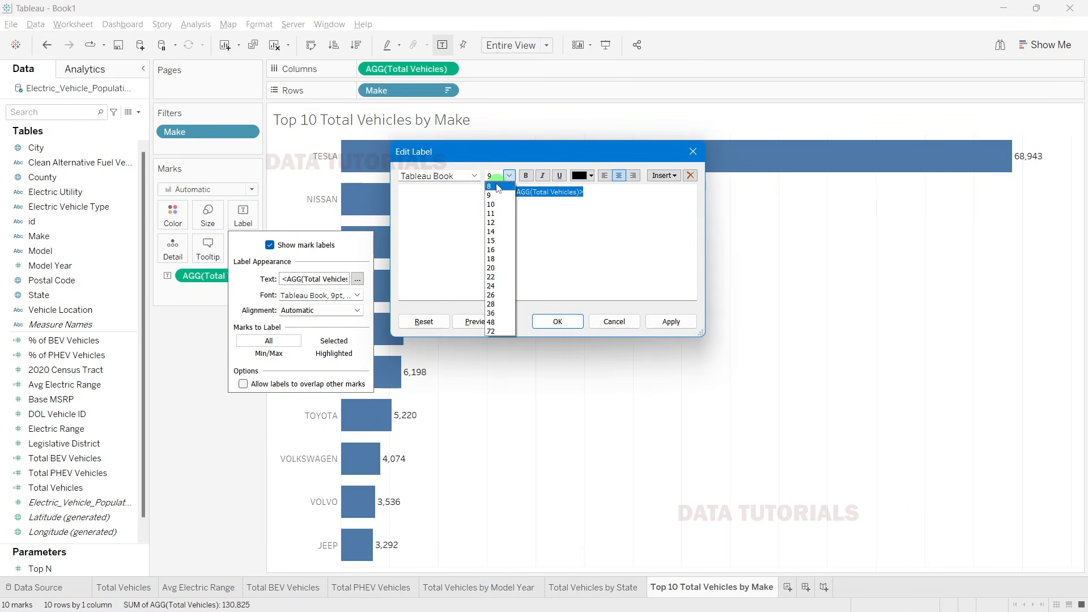
left_click(510, 176)
left_click(474, 176)
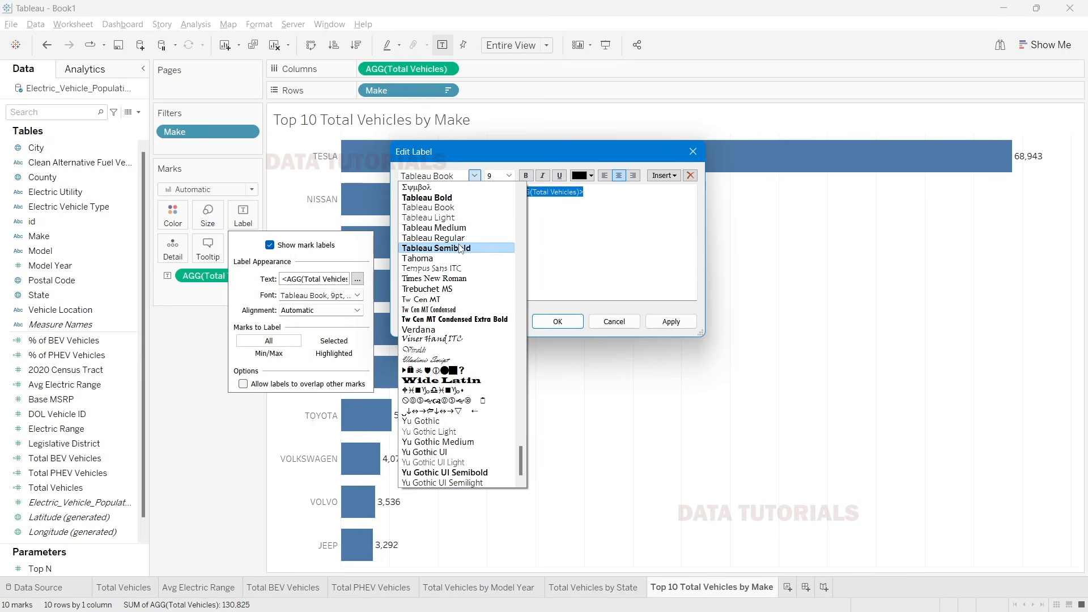
left_click(436, 242)
left_click(670, 322)
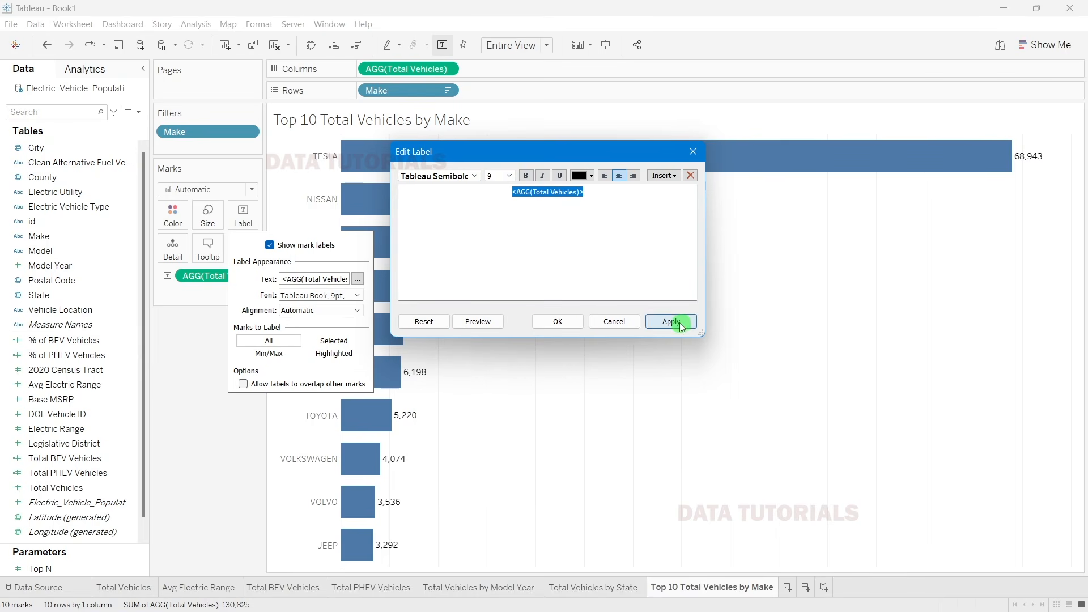
left_click(573, 322)
left_click(225, 397)
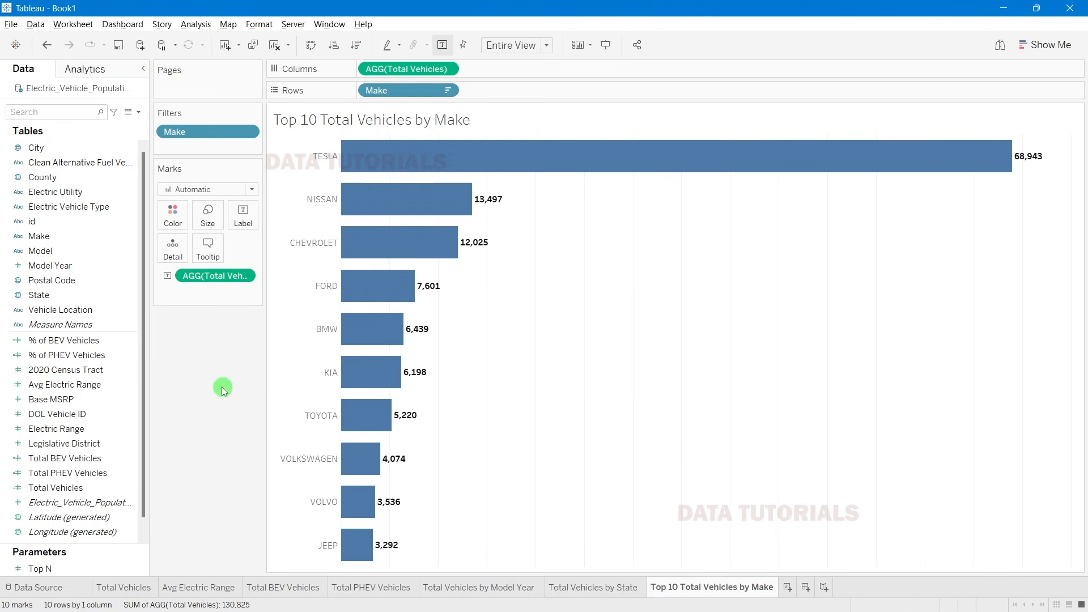
Step: Change the color of the bars to medium green
left_click(174, 215)
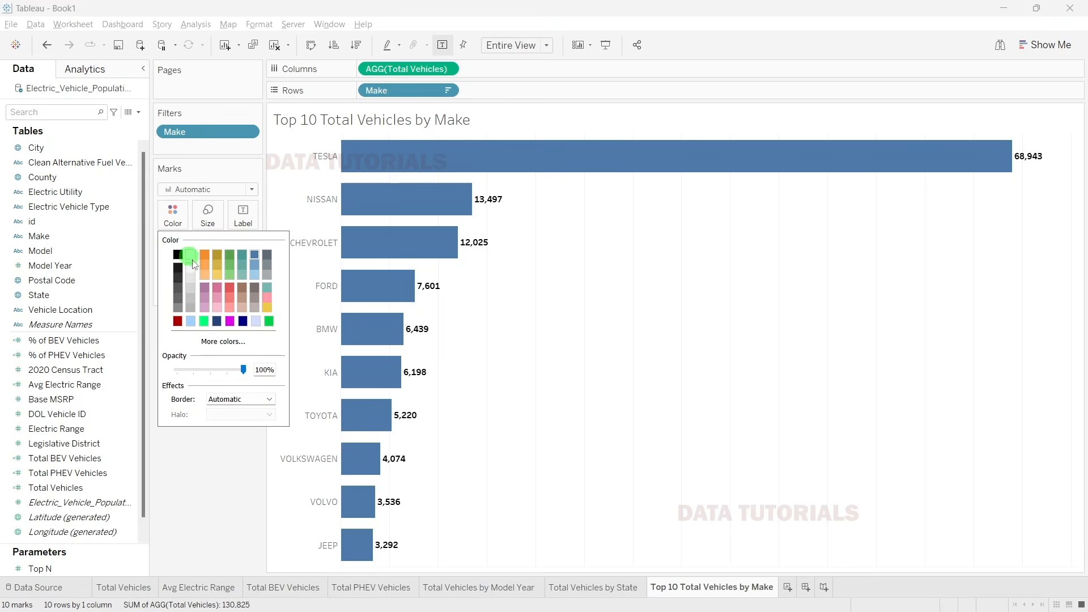
left_click(231, 274)
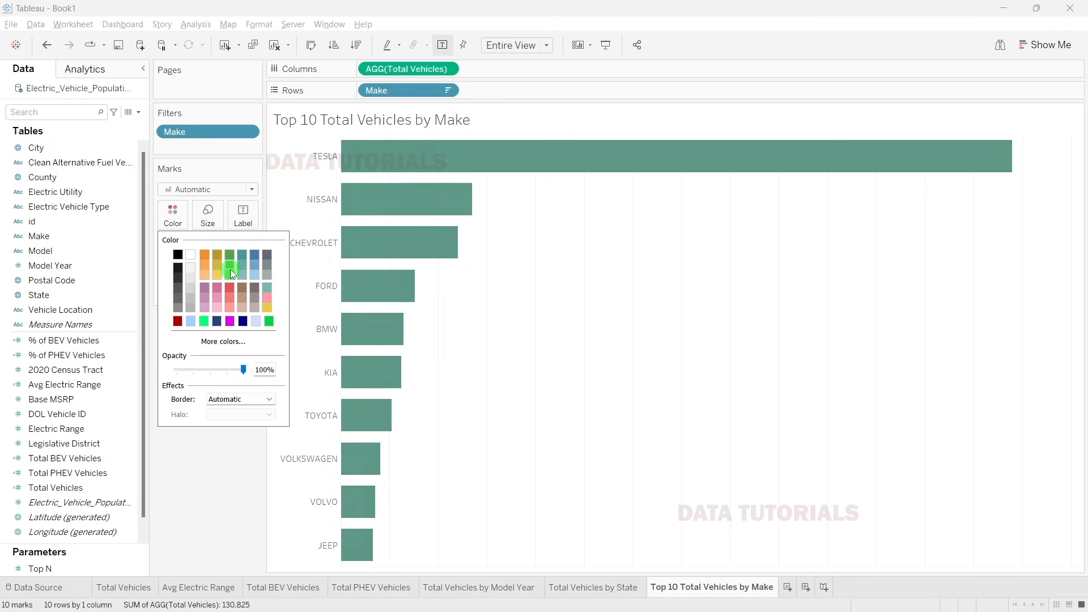
left_click(182, 536)
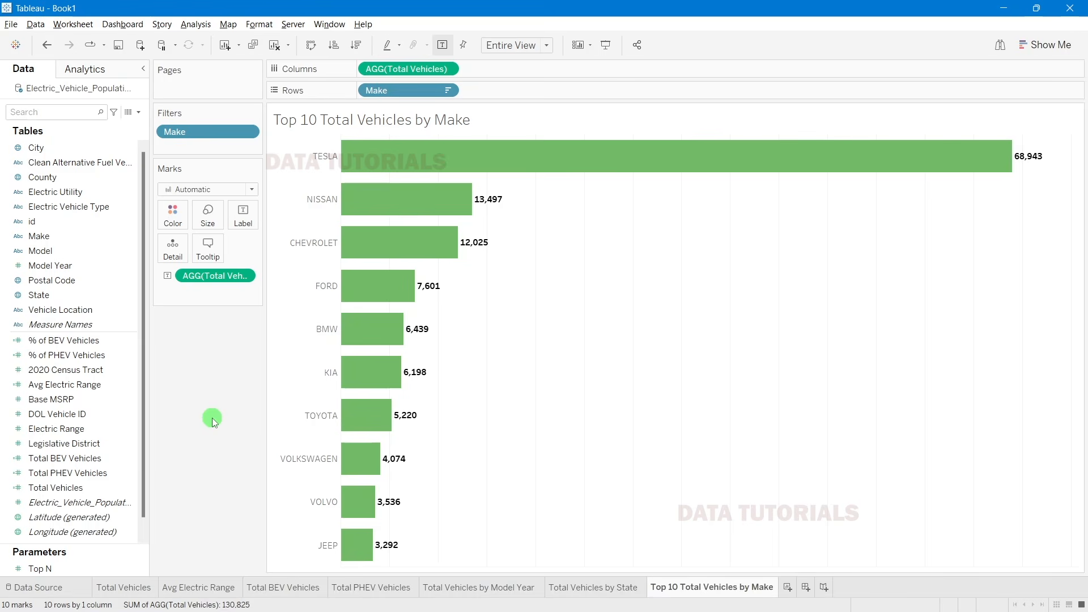
key("alt+Tab")
key("alt+Tab")
key("alt+Tab")
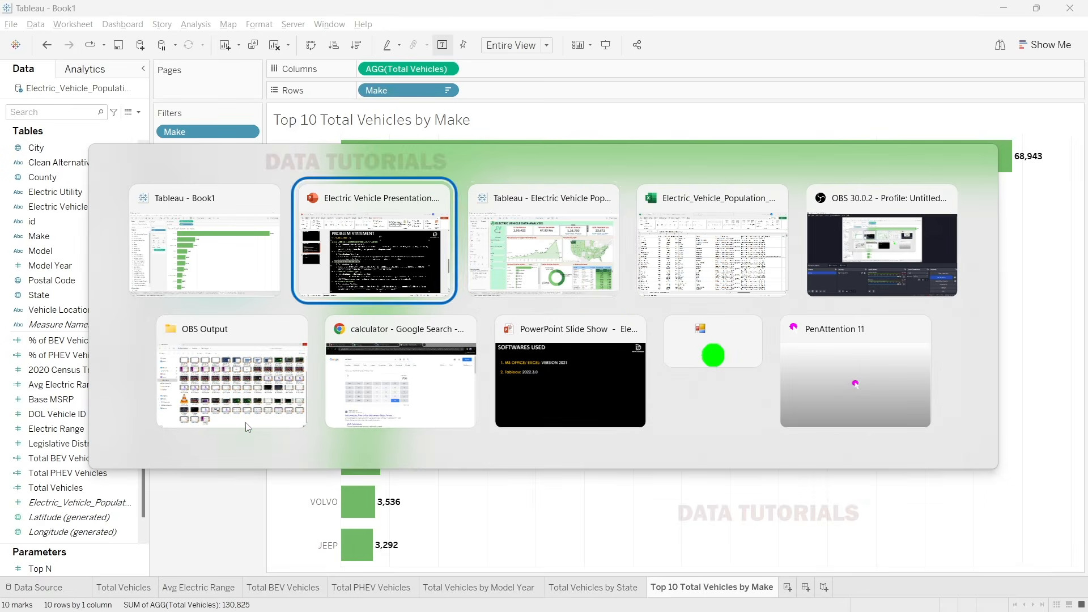
key("alt+Tab")
key("alt+Tab")
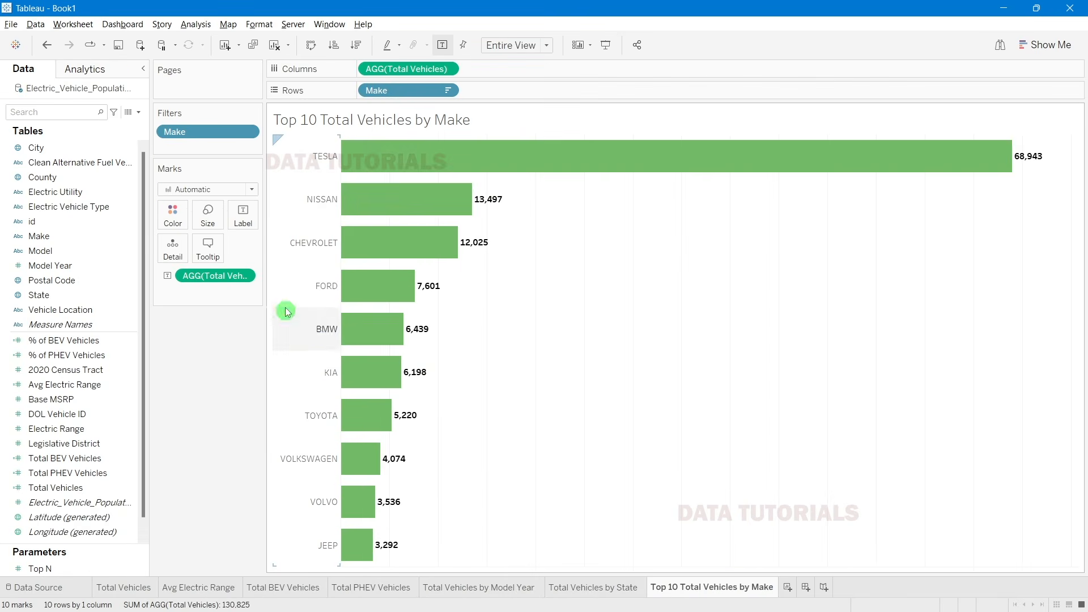
Step: Set the font of the Total Vehicles bar labels to Tableau Medium
left_click(244, 223)
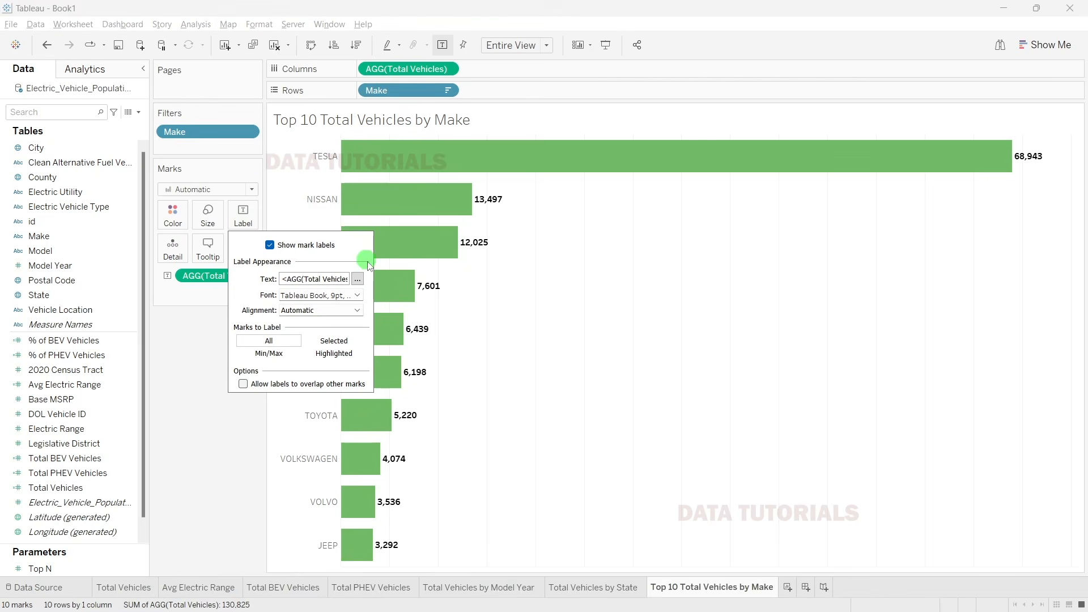
left_click(358, 279)
key("ctrl+a")
left_click(475, 175)
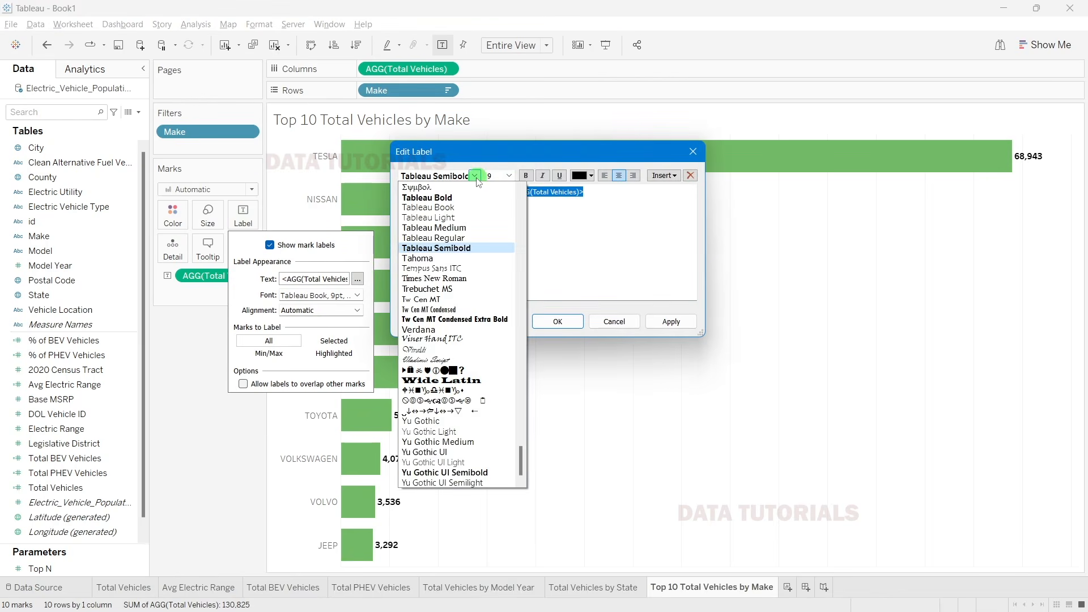
left_click(459, 227)
left_click(671, 322)
left_click(558, 321)
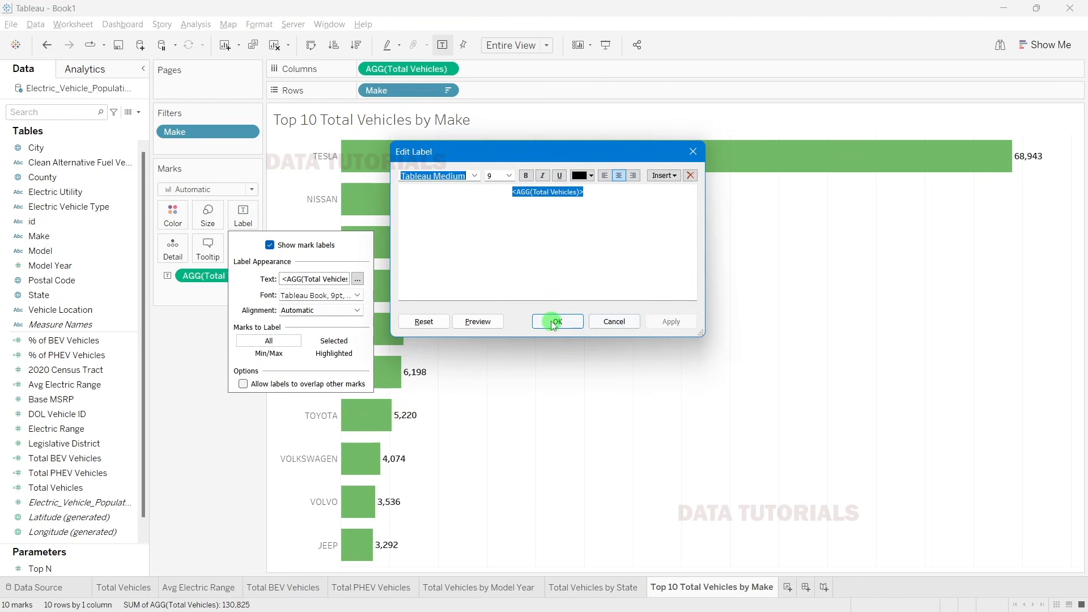
left_click(200, 481)
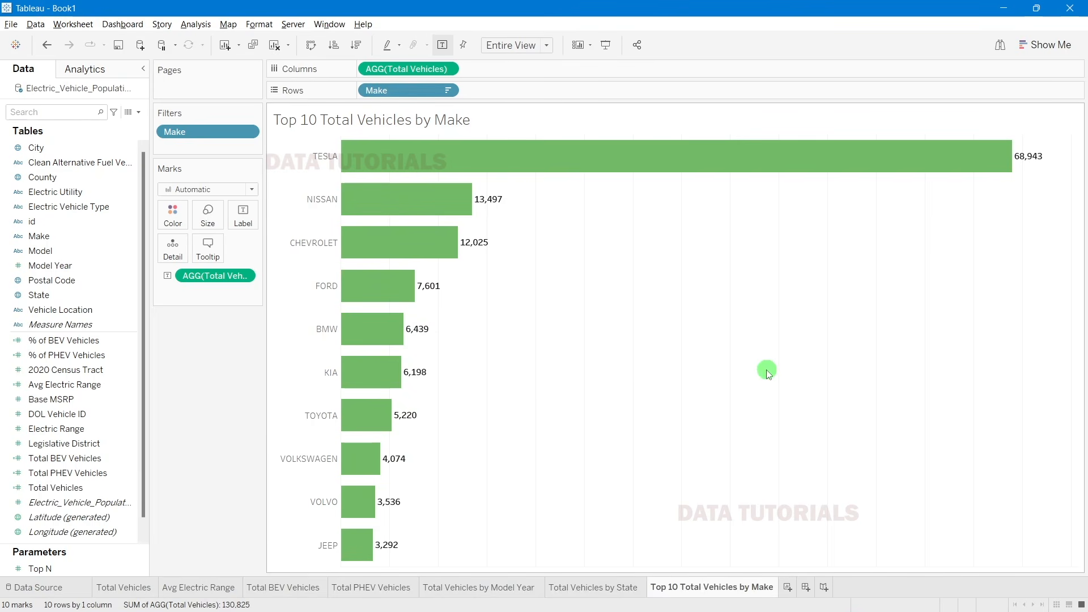
Step: Convert the Total Vehicles label to percent of total with a quick table calculation
mouse_move(397, 166)
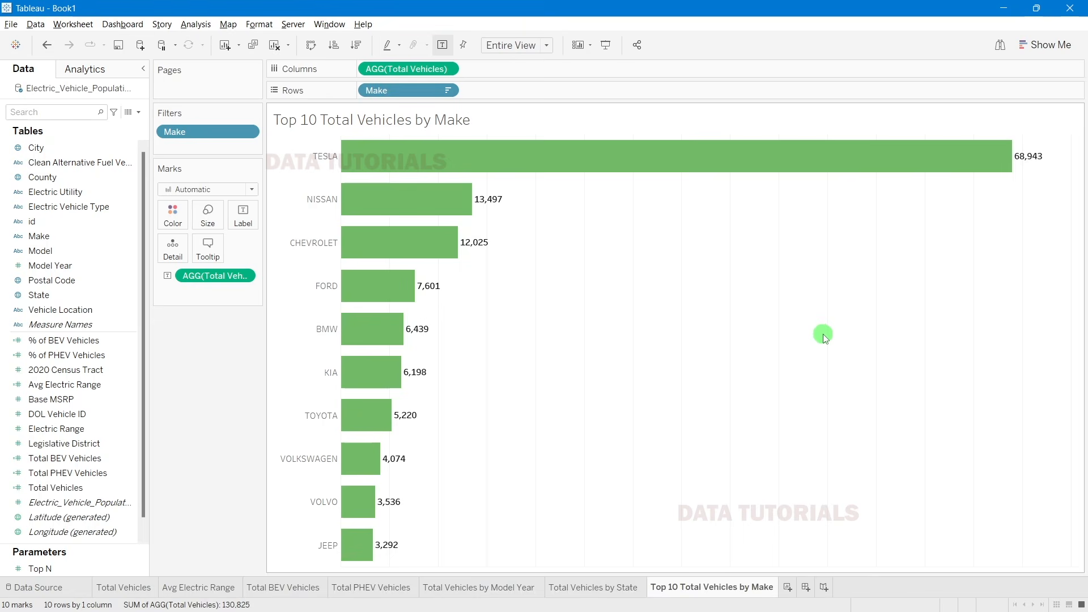
mouse_move(1045, 166)
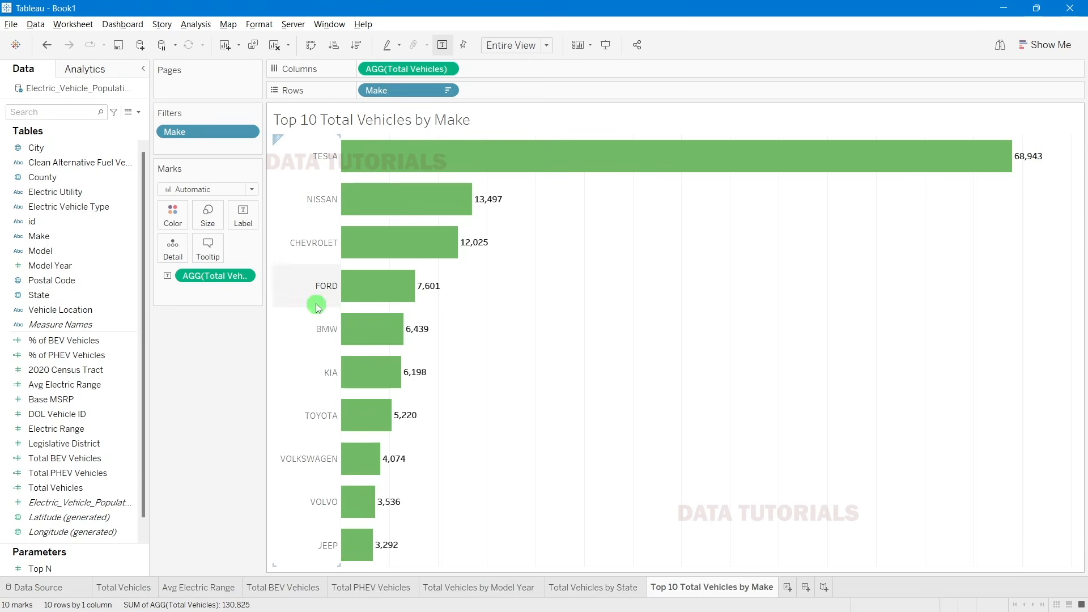
right_click(185, 278)
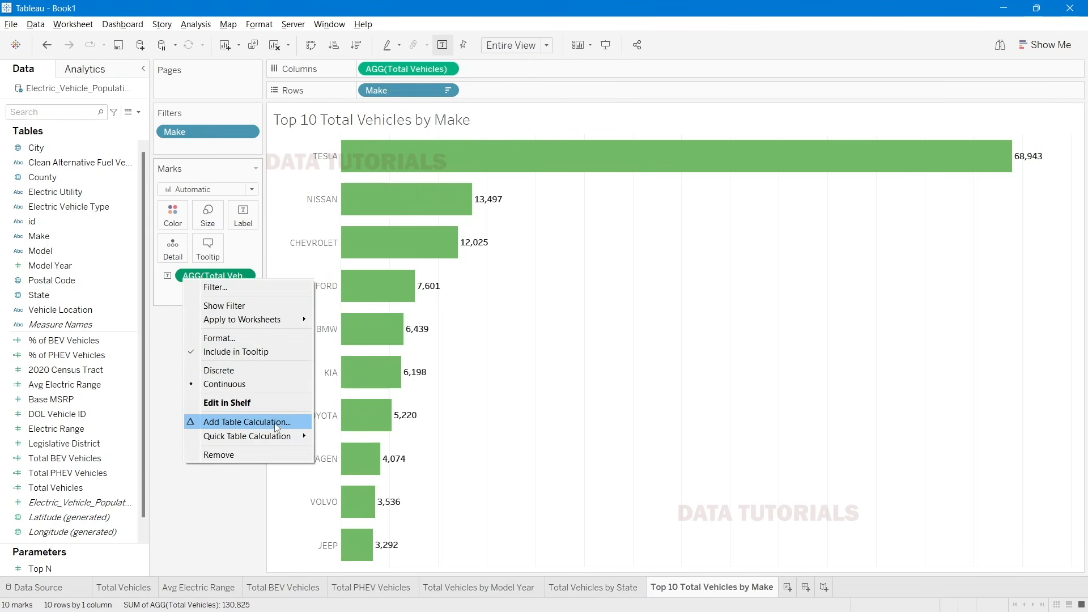
mouse_move(274, 434)
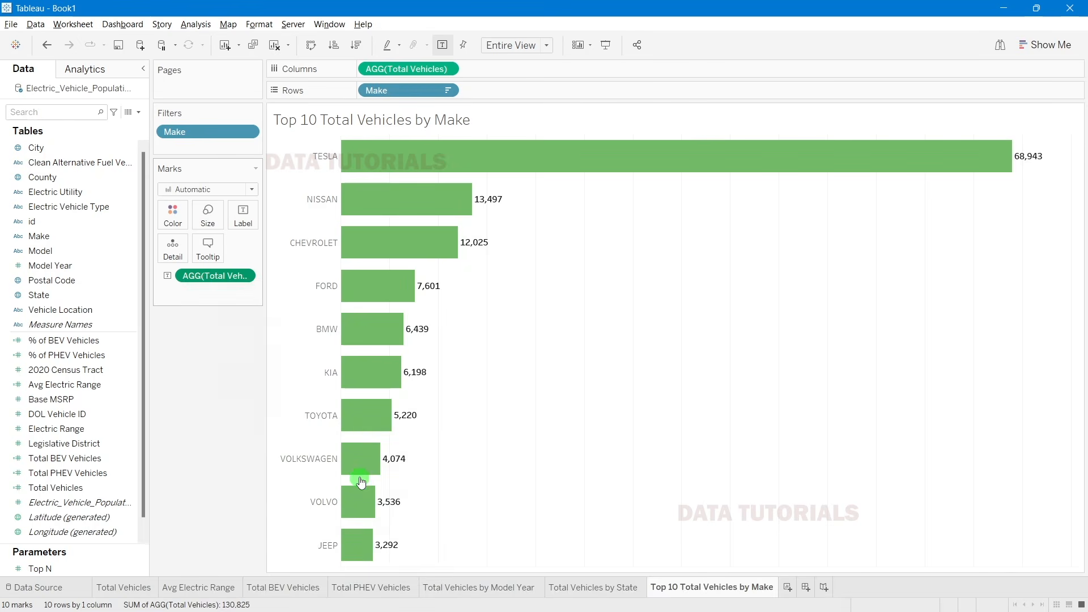
left_click(361, 481)
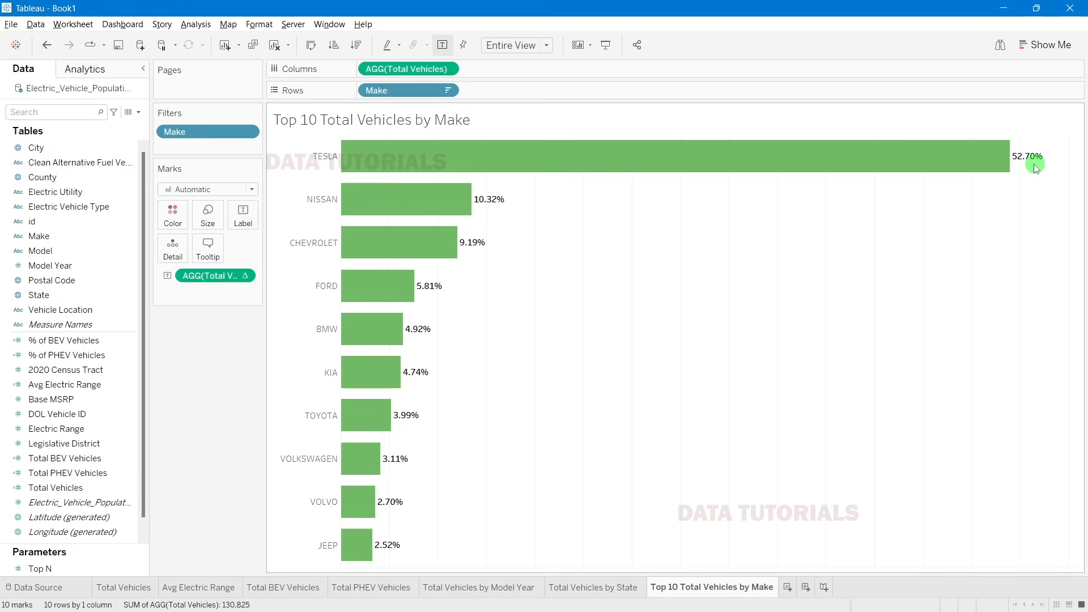
Step: Add the Total Vehicles measure as a second bar label alongside the percent of total
mouse_move(1043, 166)
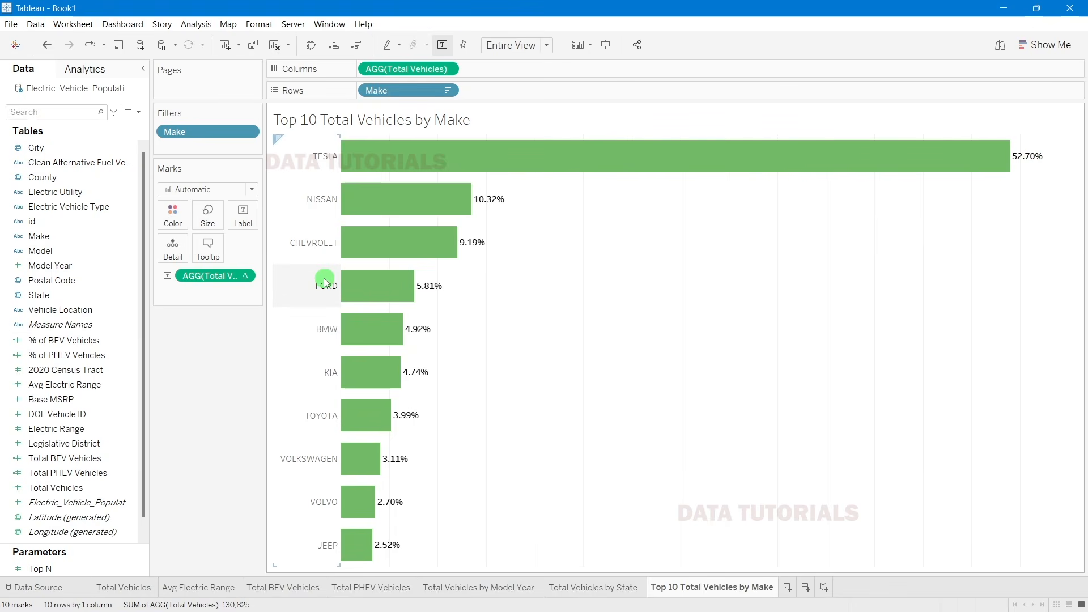
scroll(85, 422, "down", 1)
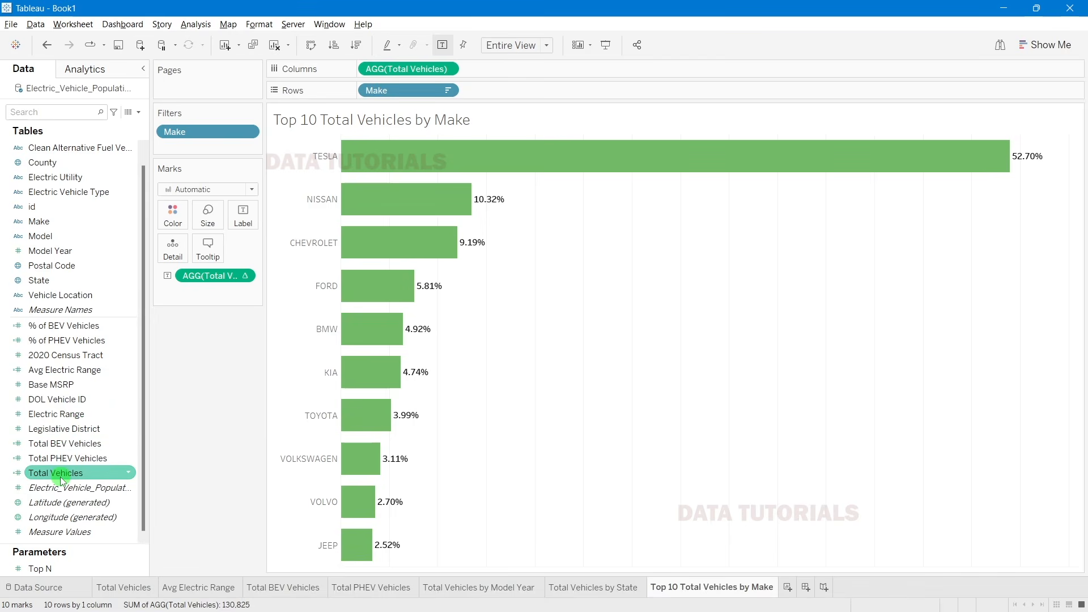
left_click_drag(62, 476, 234, 227)
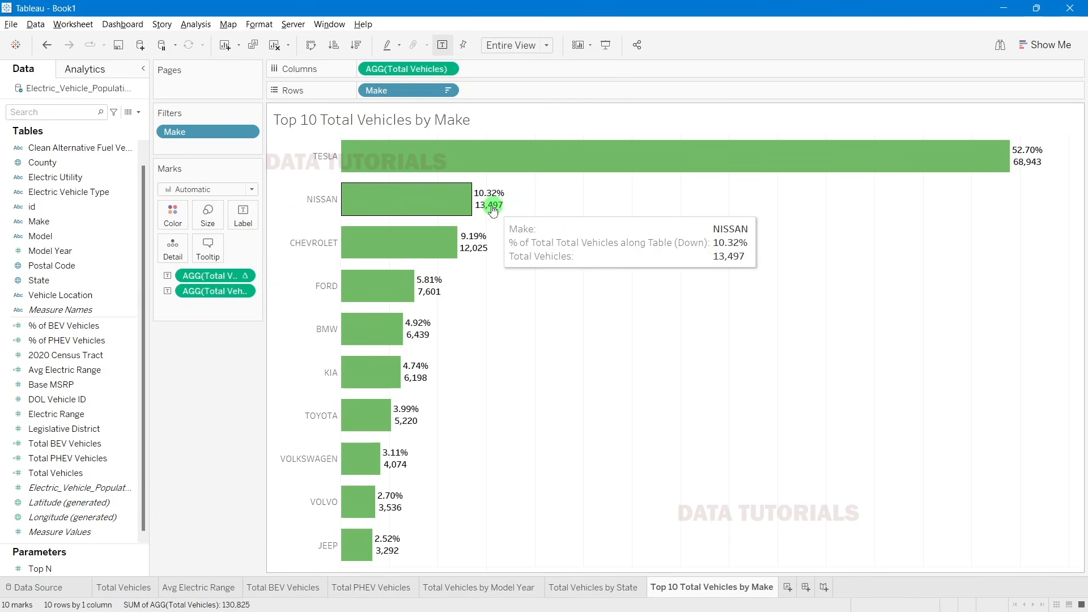
mouse_move(482, 199)
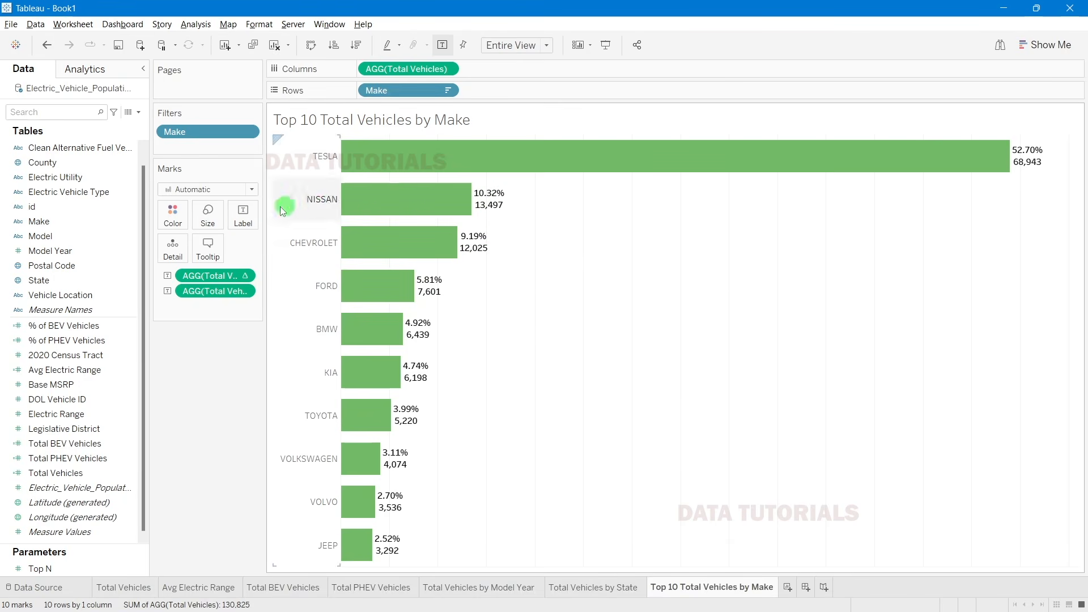
Step: Rearrange the bar label text into one line with Total Vehicles first, a semicolon separator, and the percent of total second
left_click(243, 215)
left_click(358, 279)
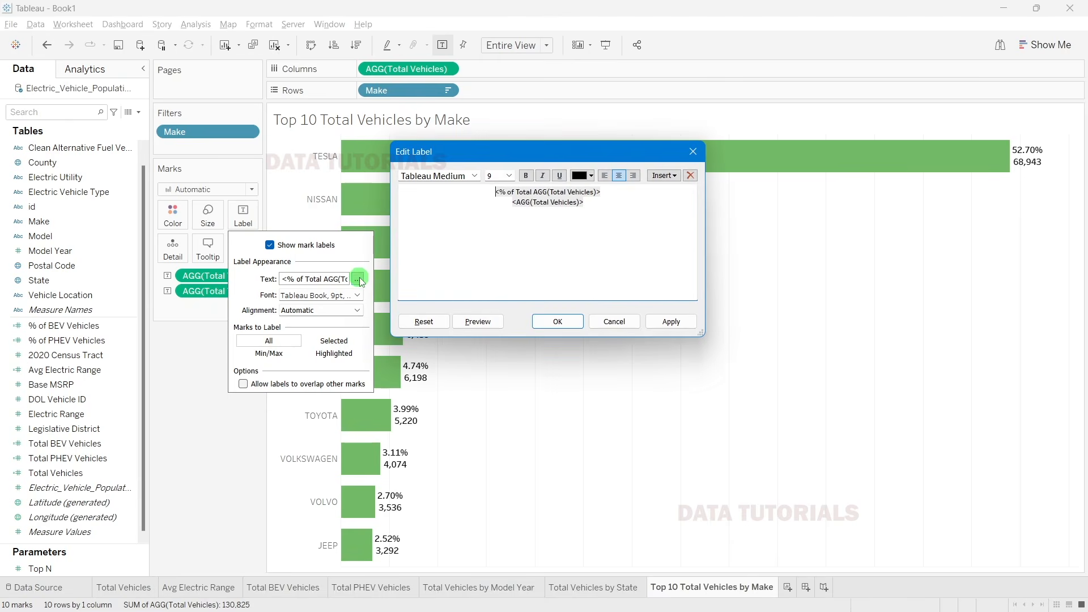
left_click_drag(604, 192, 466, 192)
key("ctrl+c")
key("BackSpace")
left_click(514, 205)
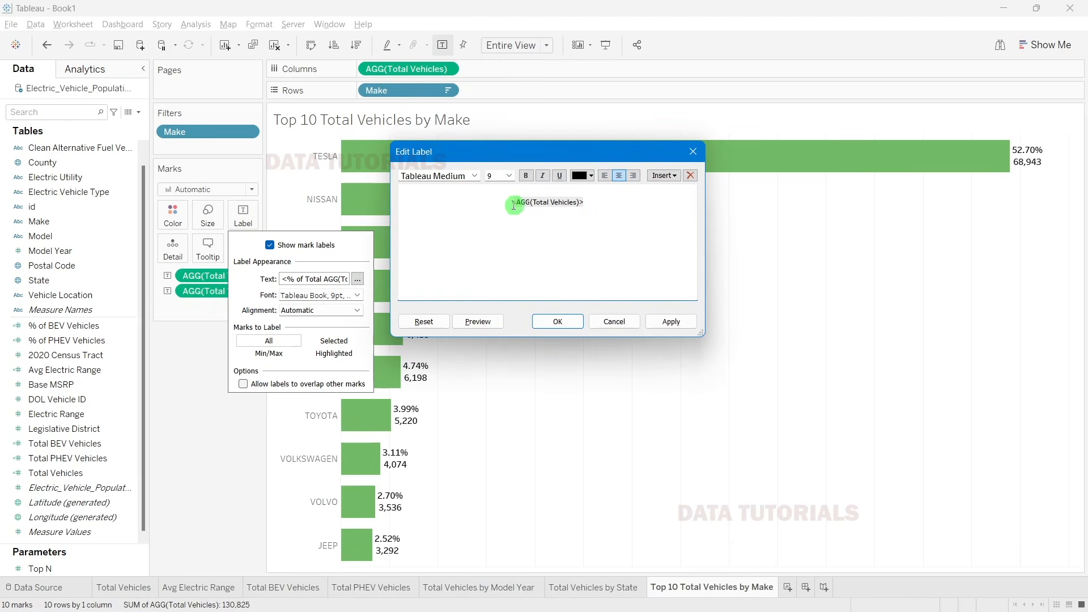
key("BackSpace")
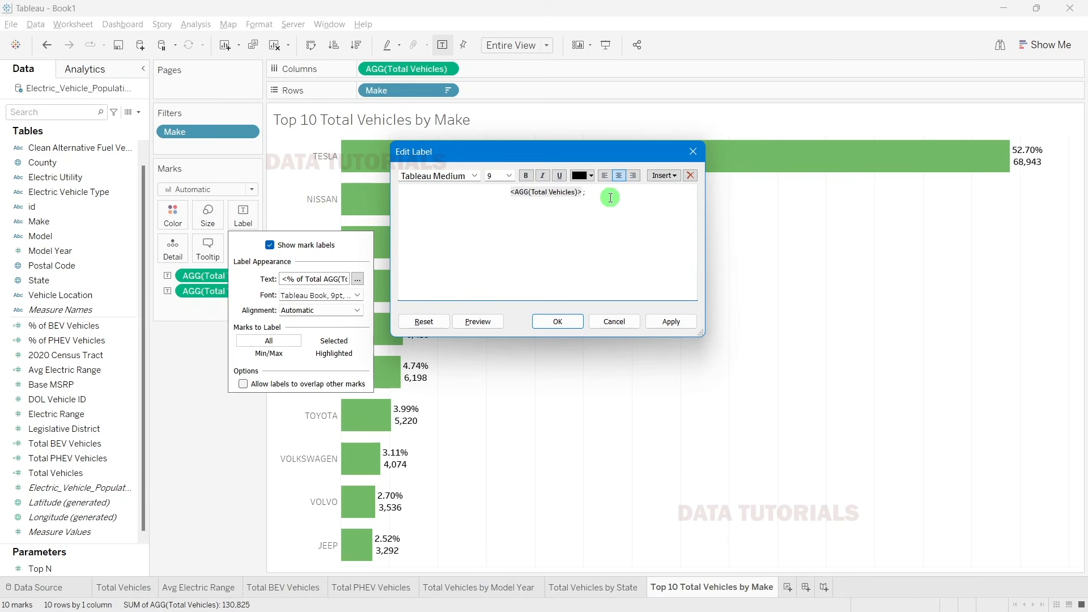
key("ctrl+v")
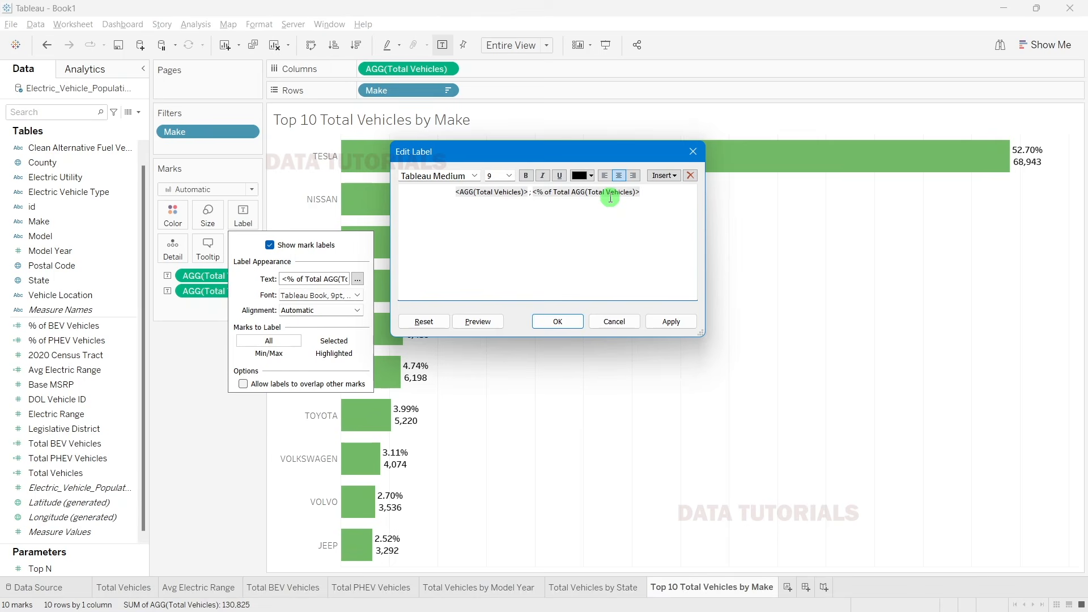
left_click(669, 322)
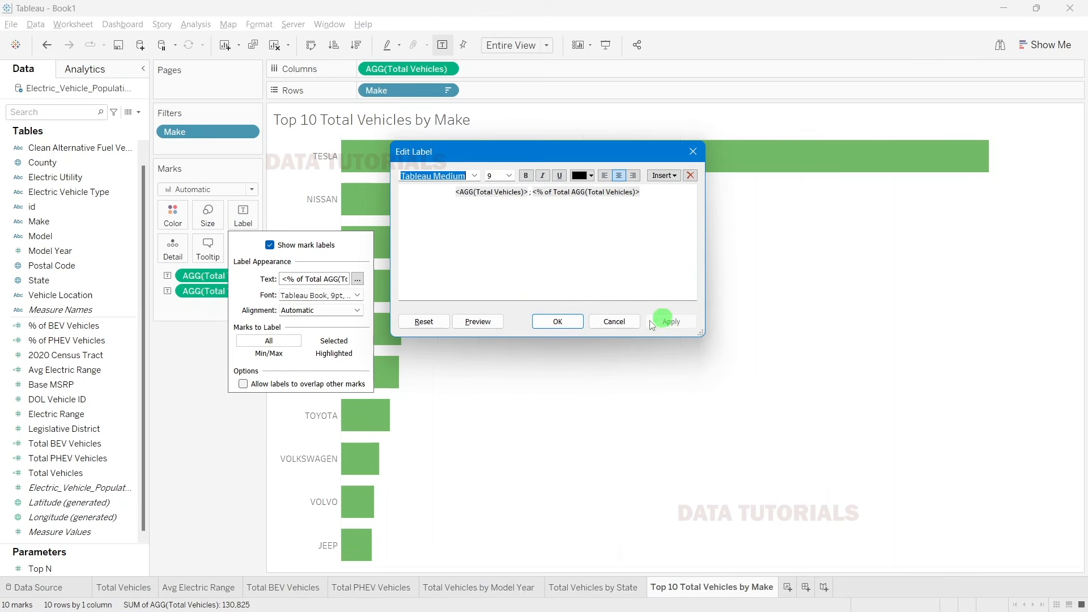
left_click(548, 322)
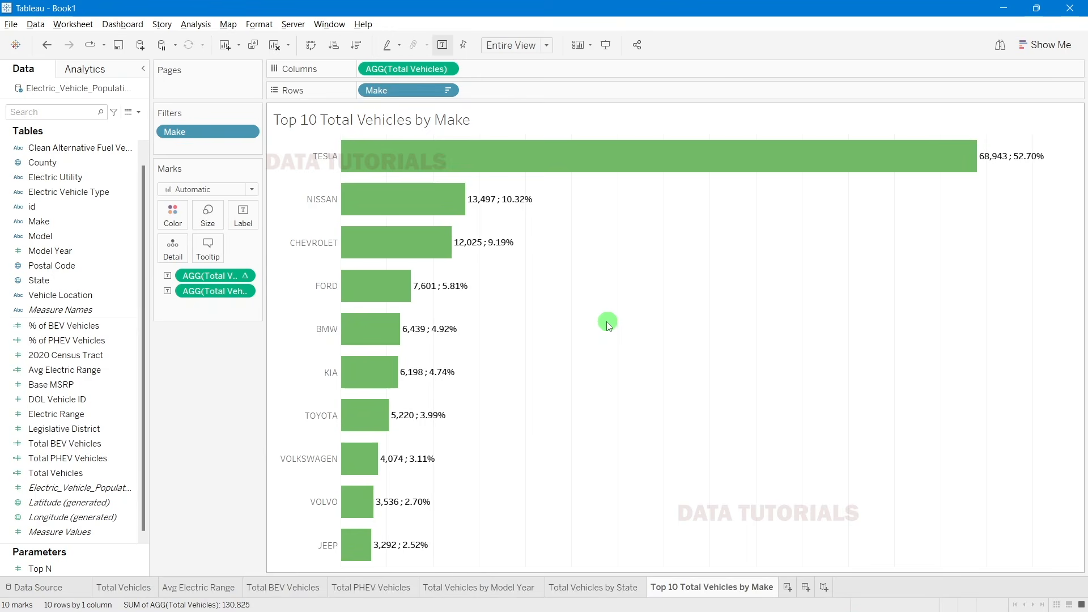
Step: Show the Top N parameter control beside the chart and lower its value to 5 with the slider
left_click(49, 569)
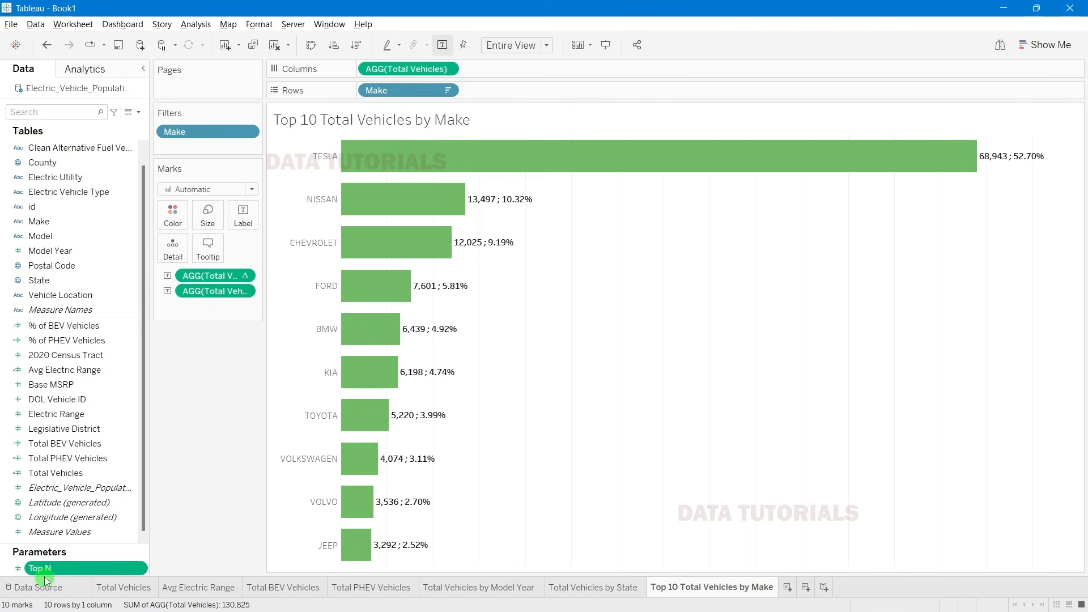
right_click(58, 569)
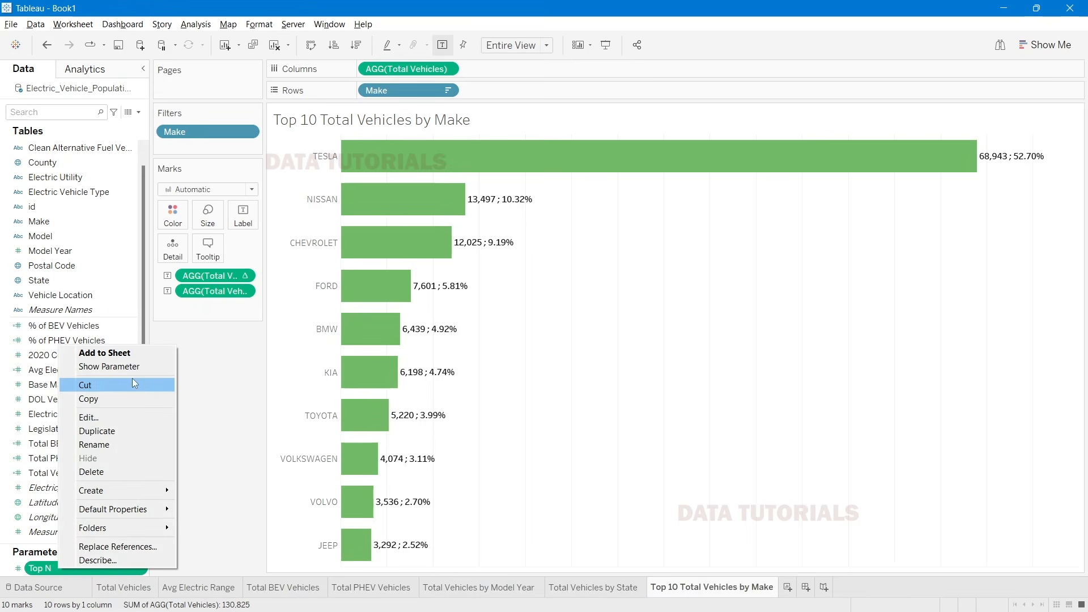
left_click(167, 367)
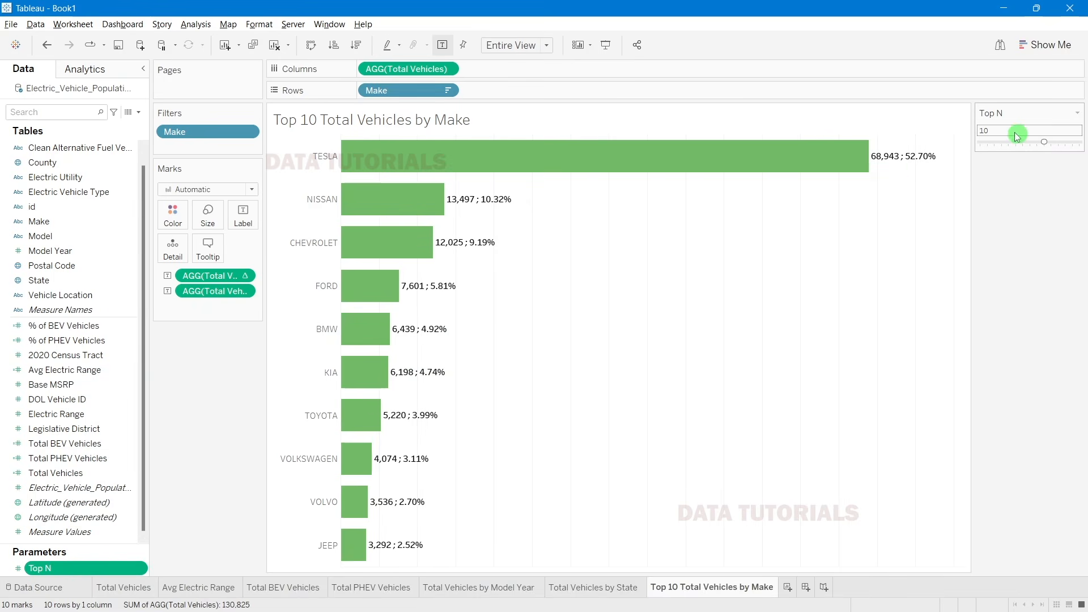
left_click(1082, 114)
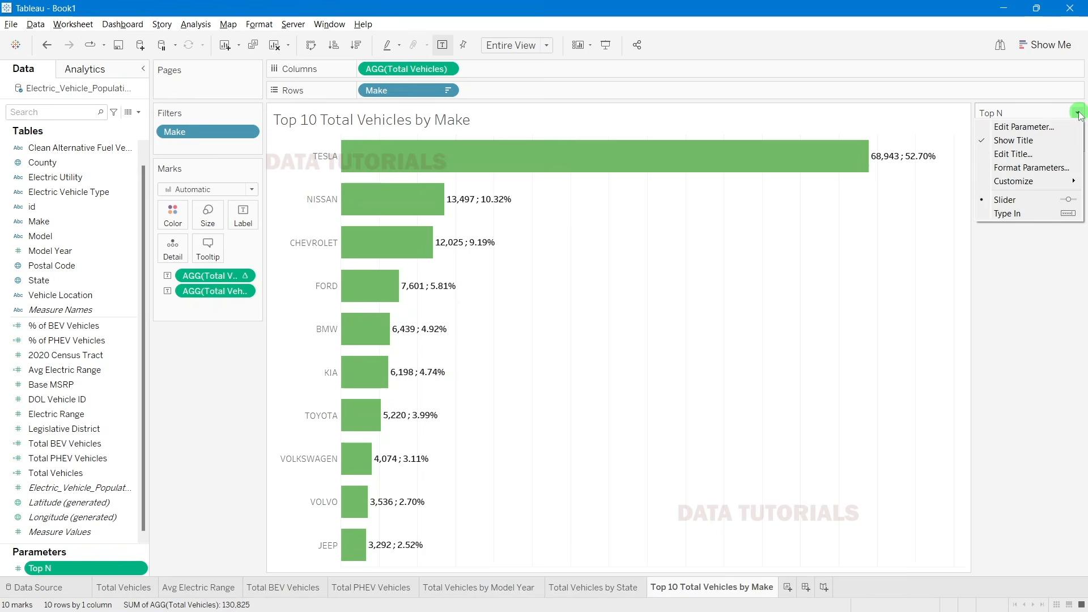
left_click(1038, 213)
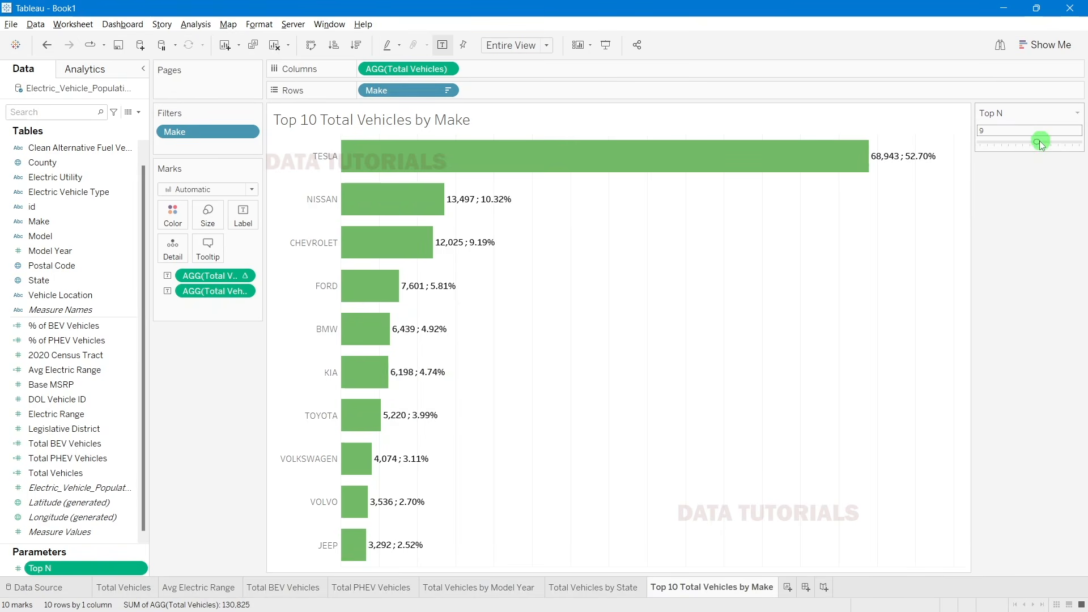
left_click_drag(1040, 141, 1038, 141)
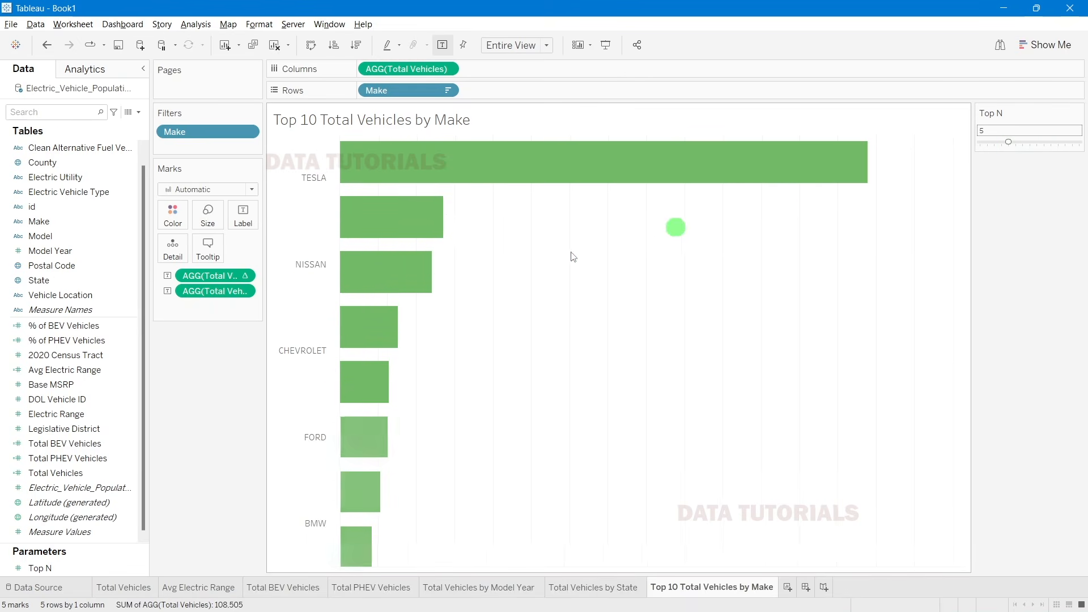
Step: Switch the Top N parameter control to type-in entry and set its value to 15
left_click(1077, 113)
left_click(1033, 215)
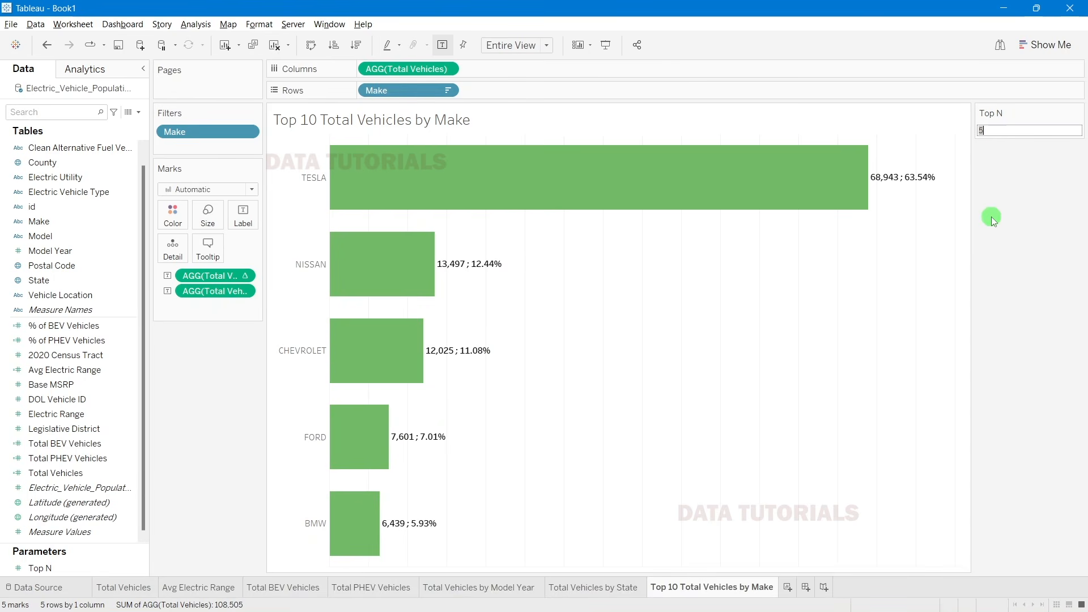
type("15")
key("Return")
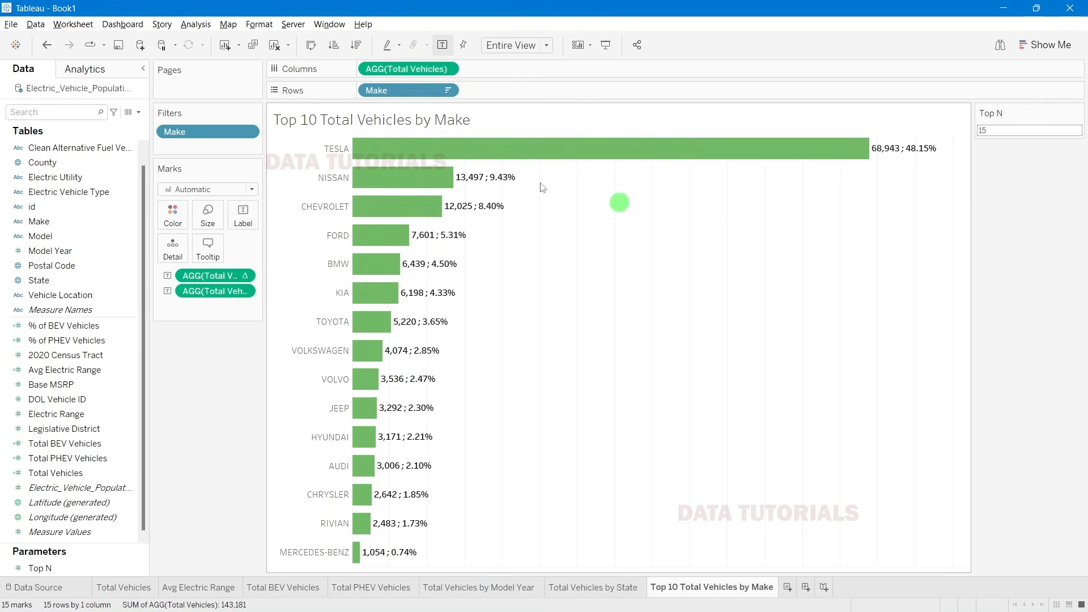
left_click(340, 553)
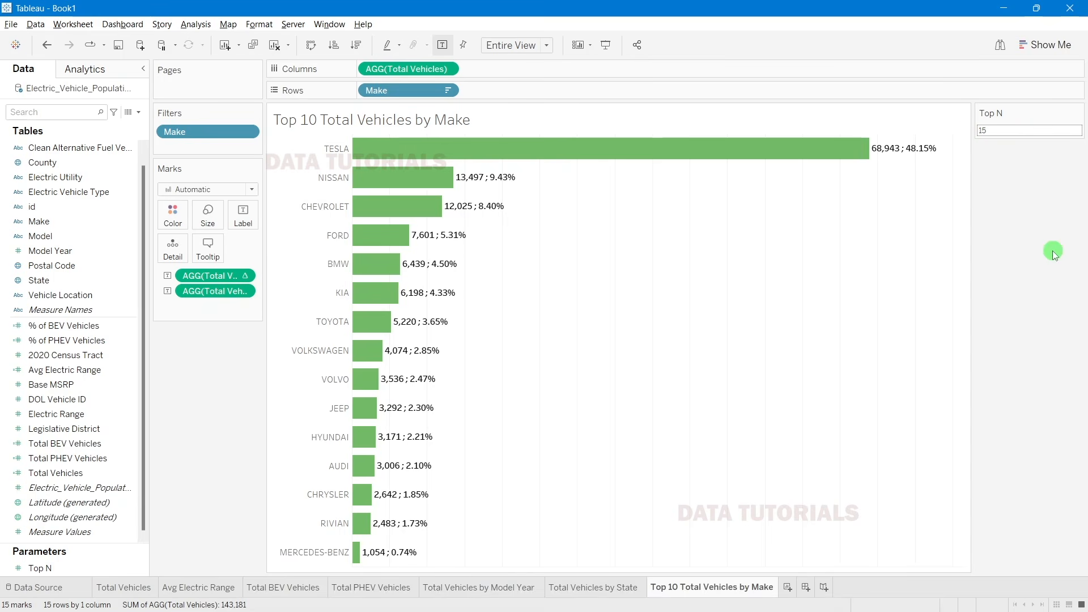
Step: Replace the sheet name placeholder in the chart title with the copied text "Top 10 Total Vehicles by Make"
double_click(314, 129)
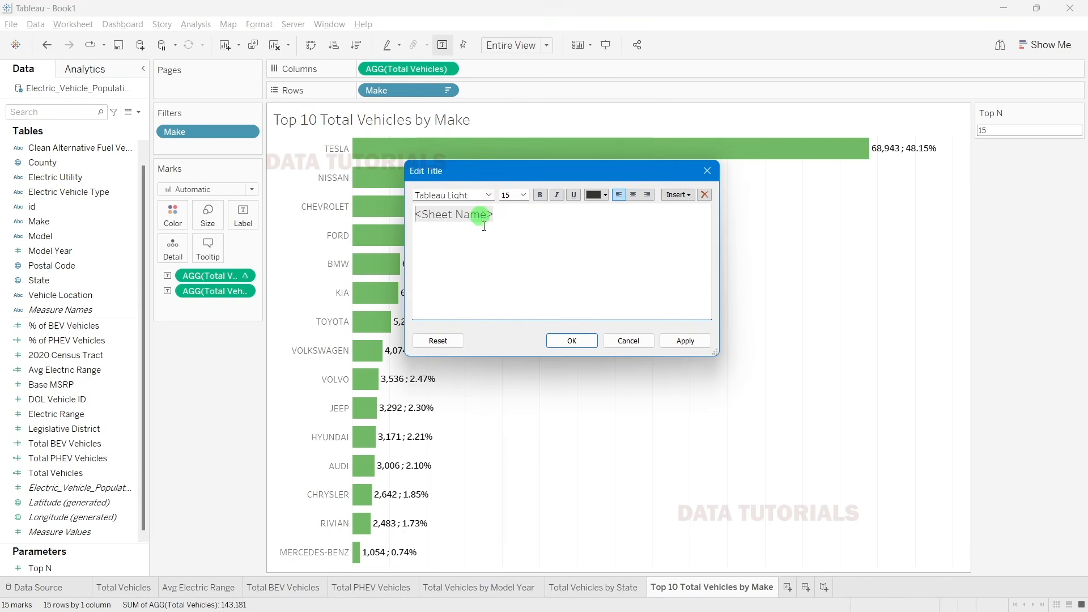
left_click(707, 170)
double_click(709, 586)
key("ctrl+c")
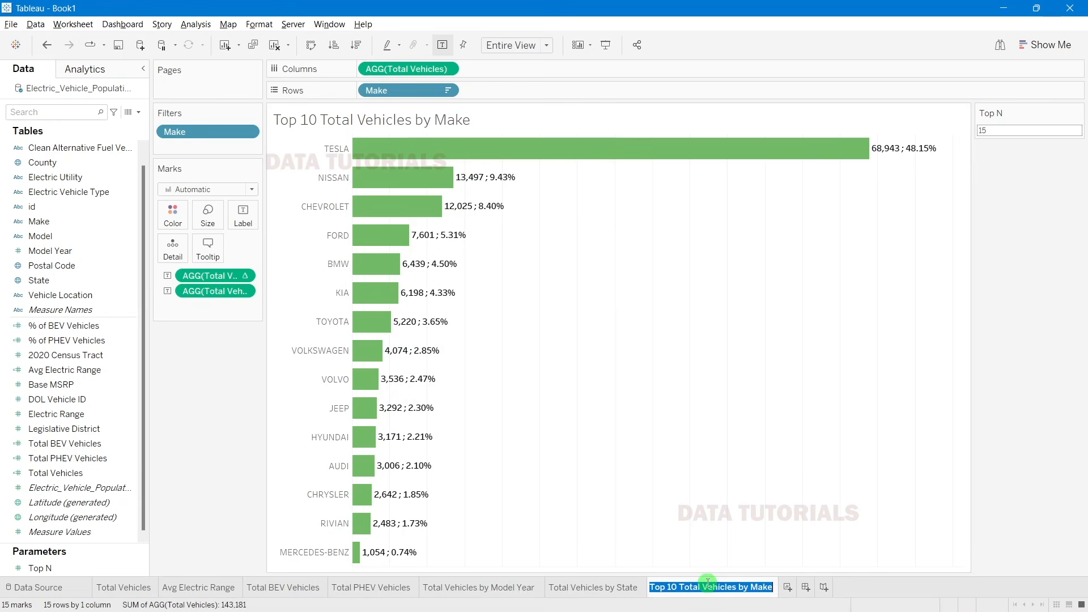
left_click(354, 120)
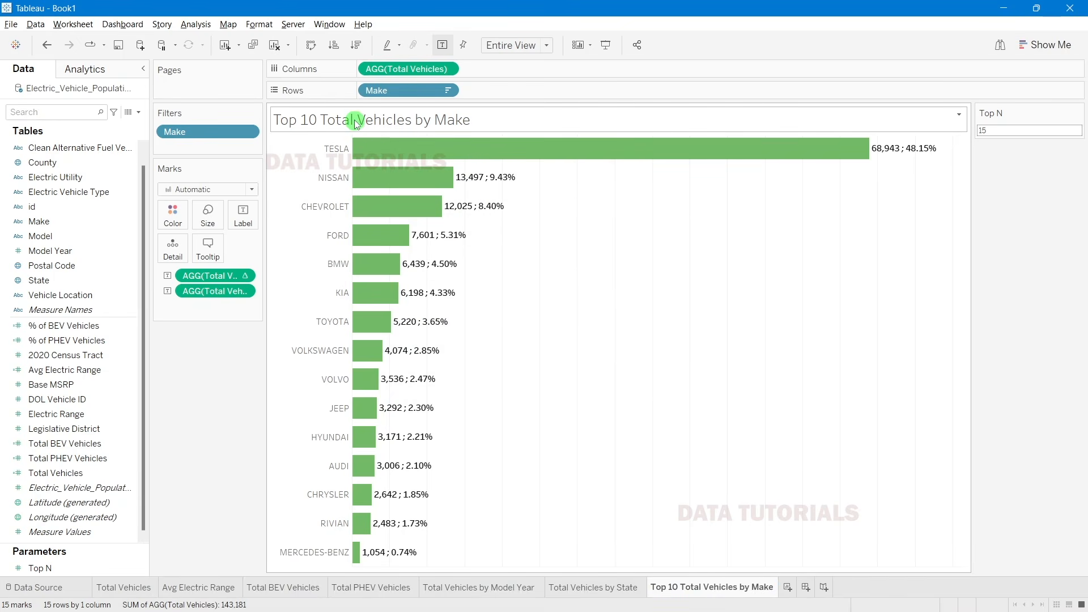
double_click(355, 120)
left_click_drag(495, 219, 398, 201)
key("ctrl+v")
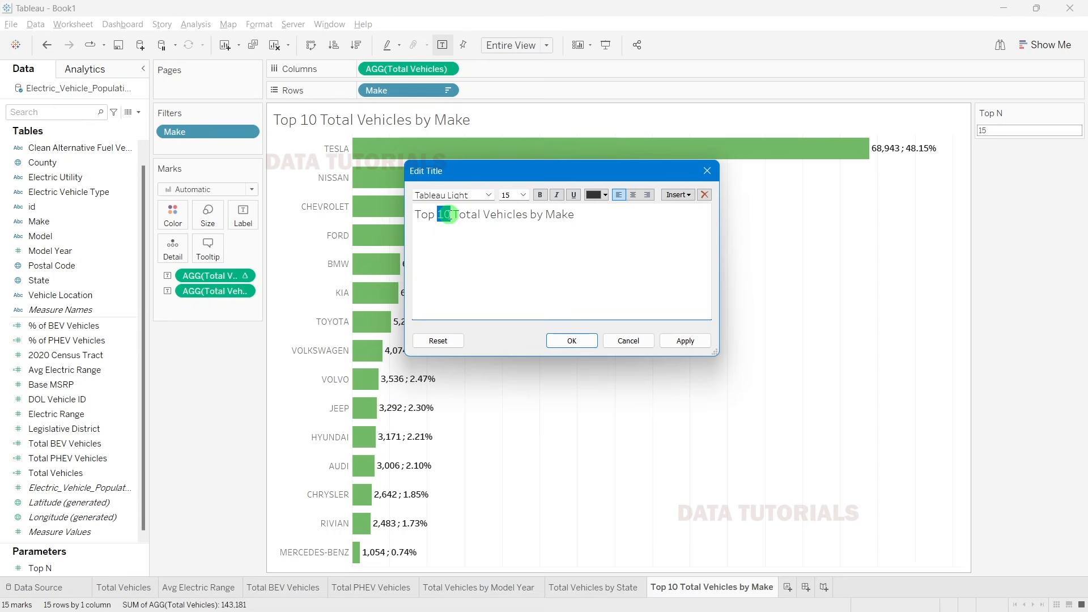
Step: Replace the fixed number 10 in the chart title with the Top N parameter and apply the title
key("BackSpace")
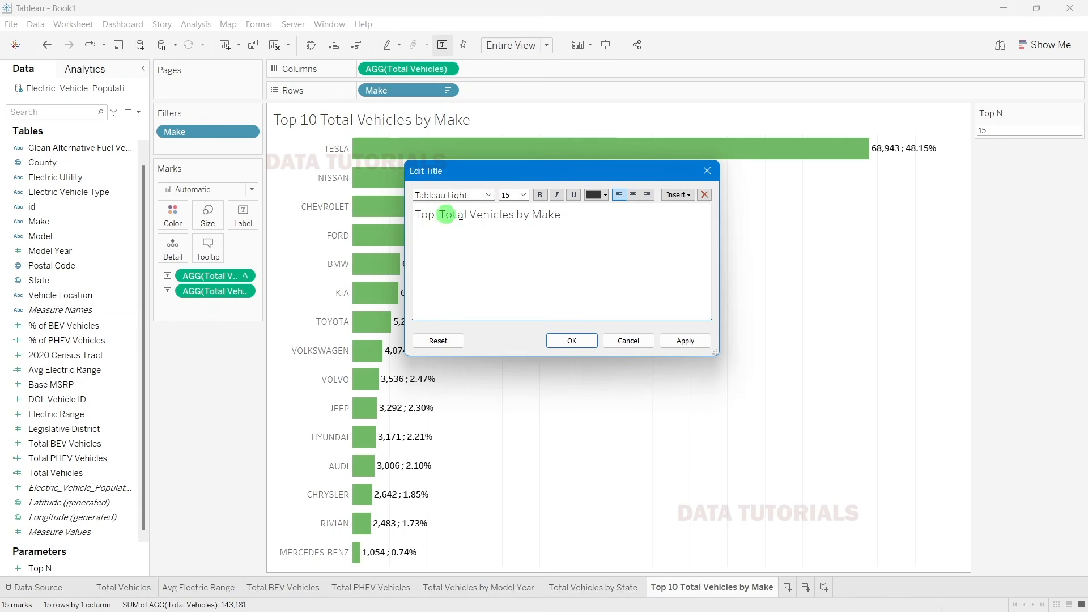
left_click(683, 195)
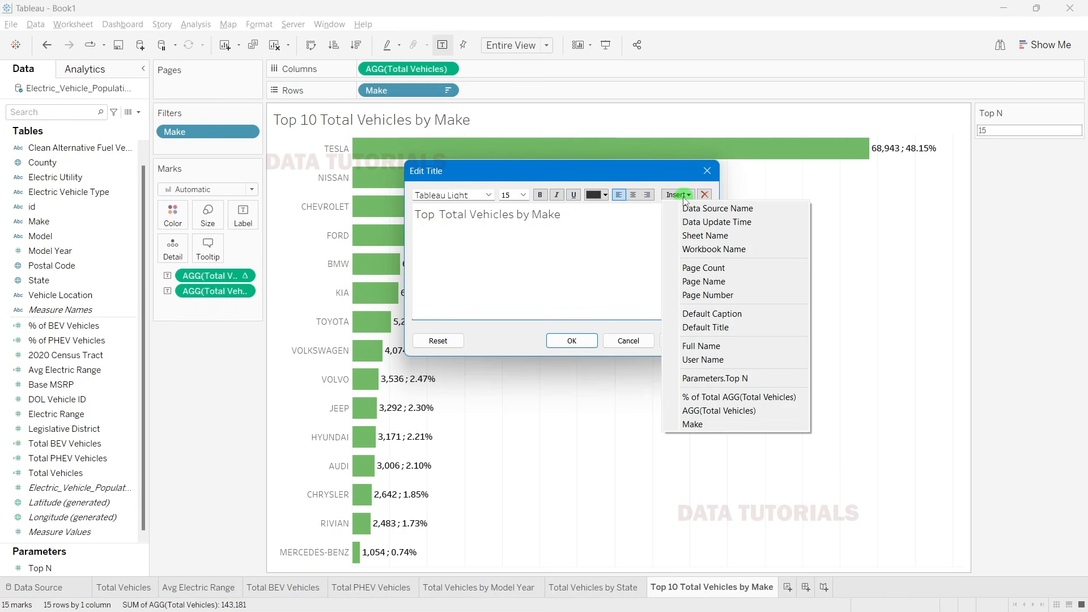
left_click(736, 378)
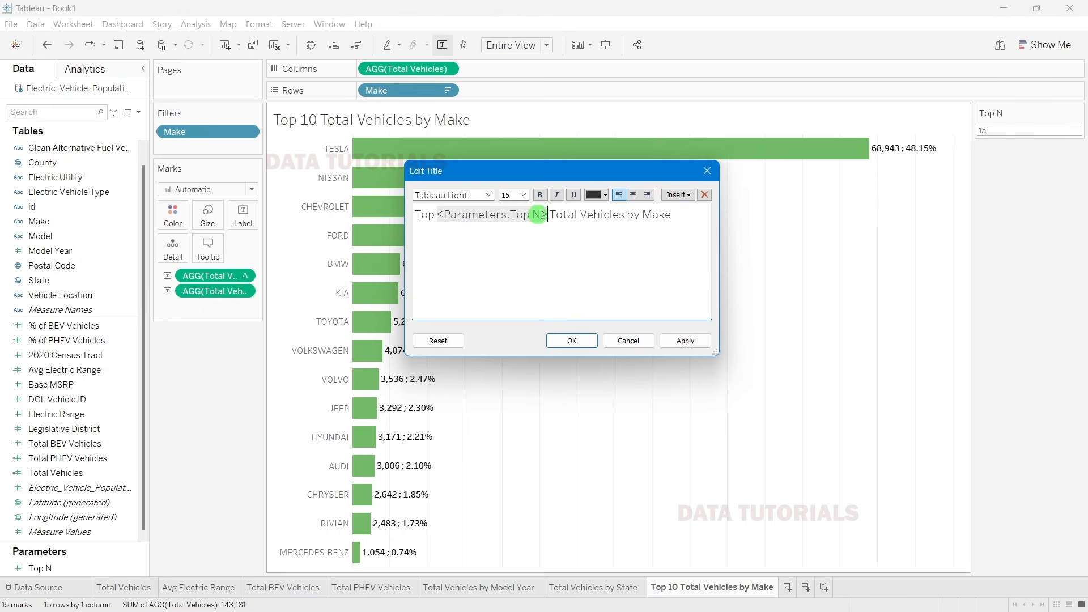
left_click(685, 341)
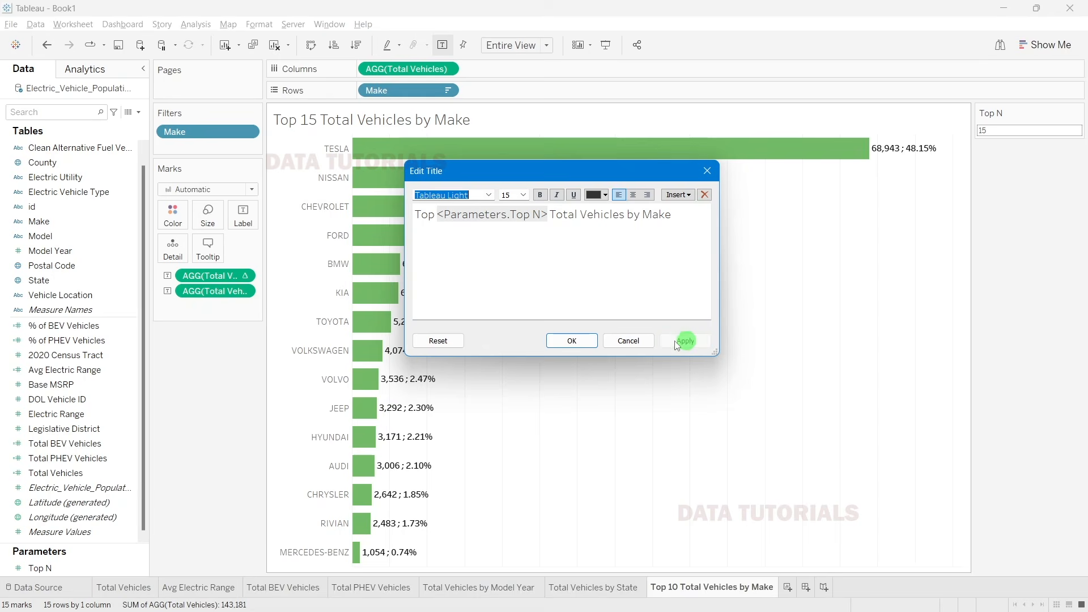
left_click(569, 341)
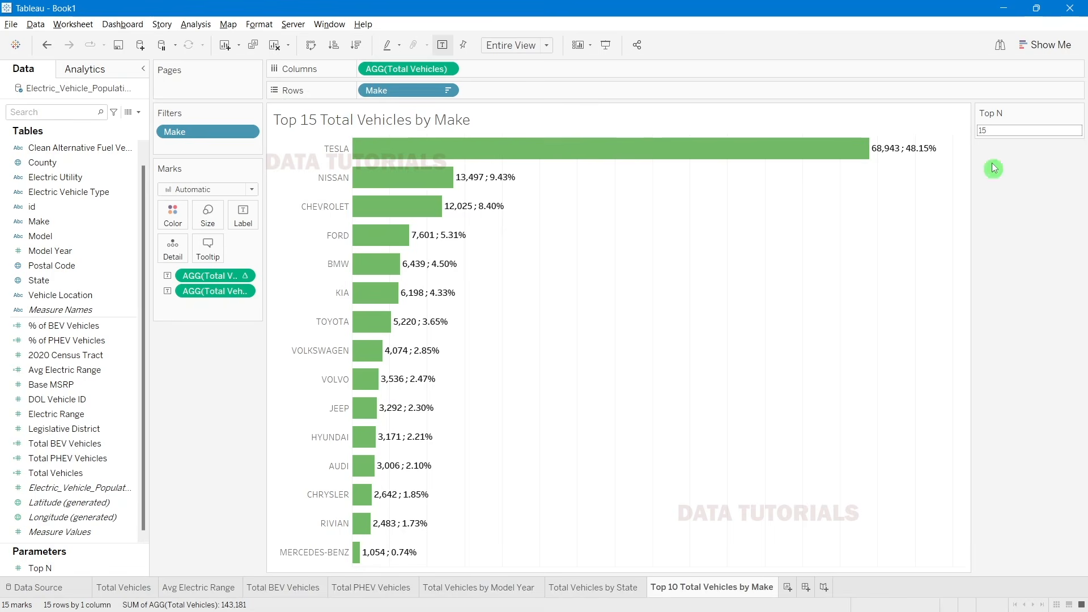
Step: Test the dynamic chart title by setting Top N to 8, and return the parameter to 10
left_click(996, 133)
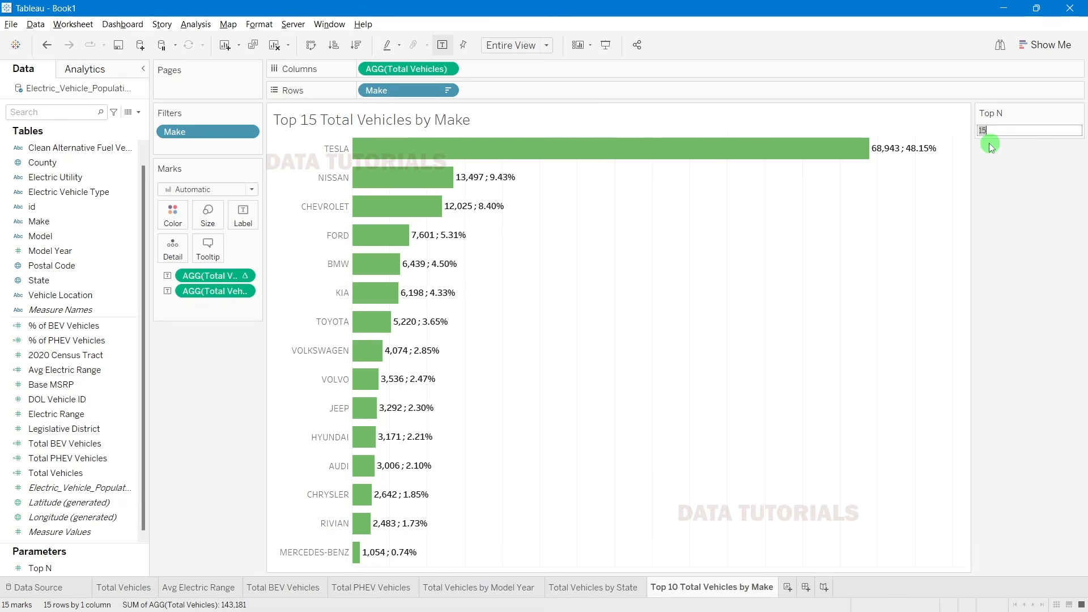
key("Return")
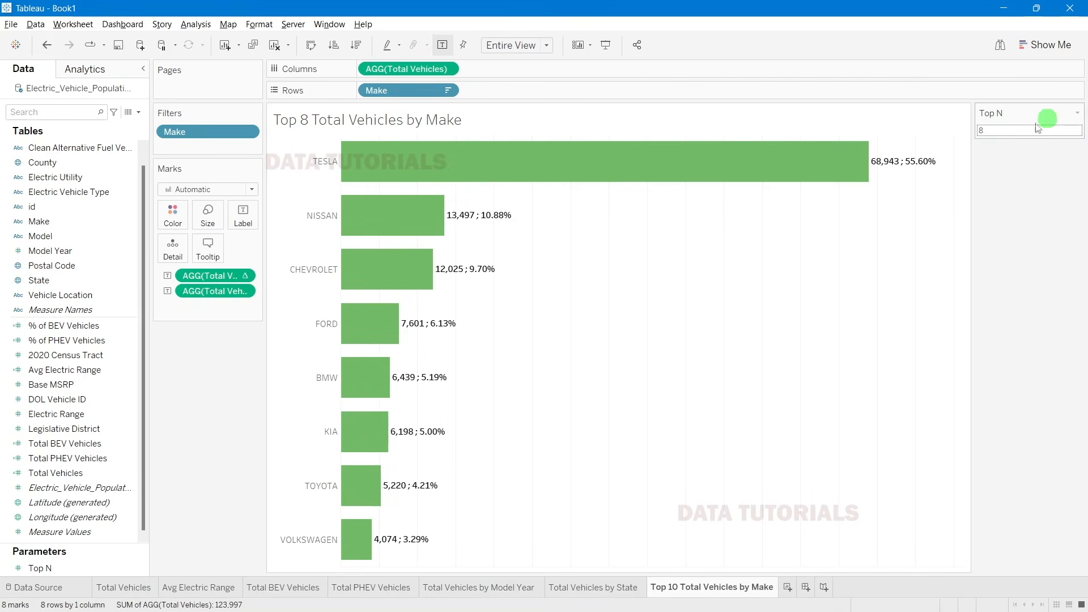
left_click(1010, 132)
key("Return")
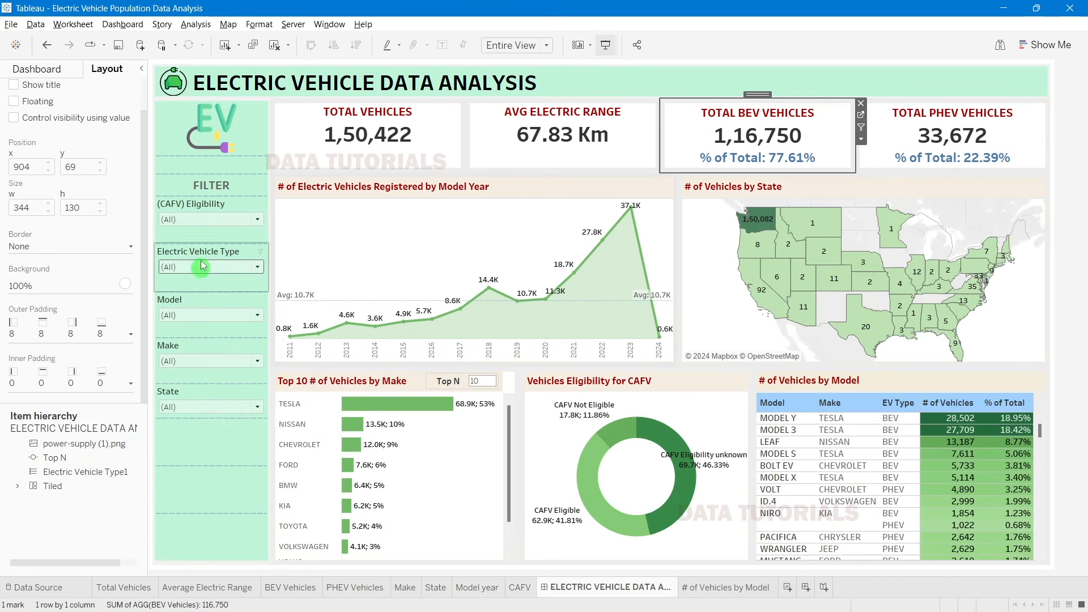
Step: Find the State field by searching for "state", add it as a worksheet filter using all values, and clear the search
left_click(181, 398)
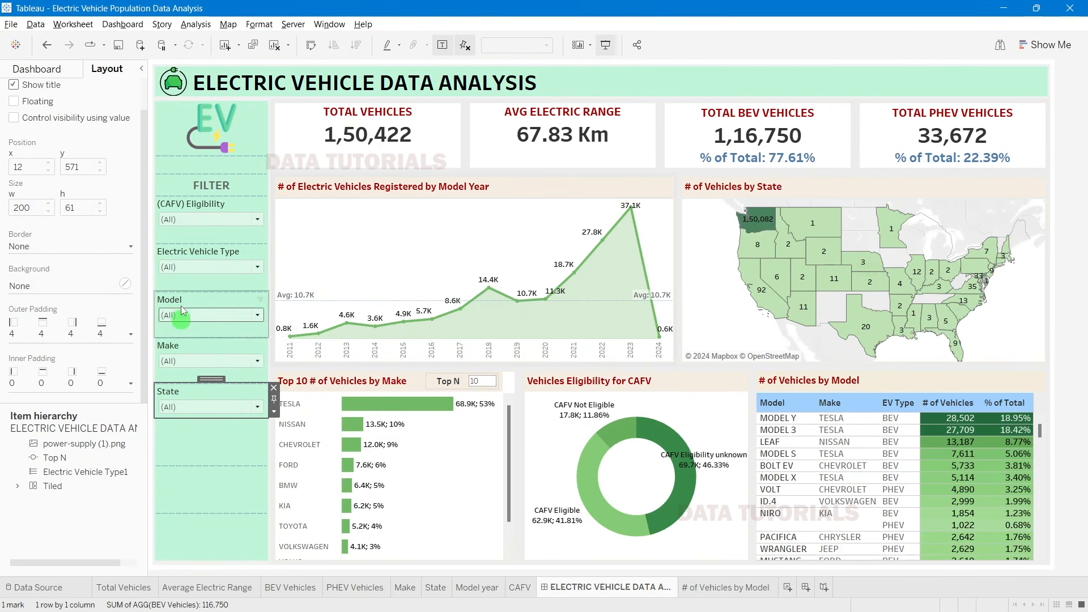
left_click(177, 205)
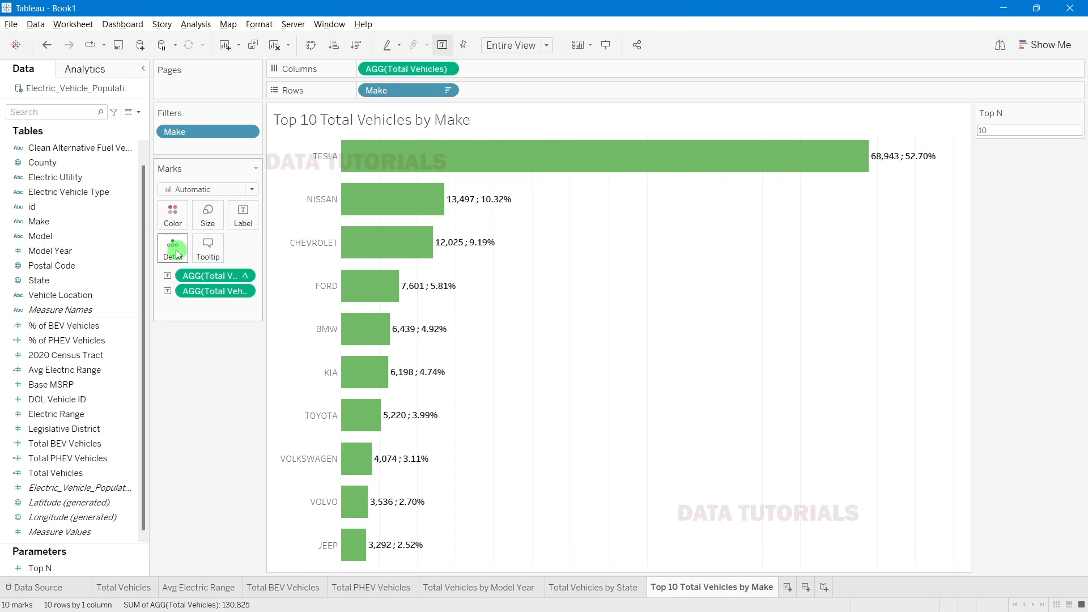
scroll(68, 244, "up", 1)
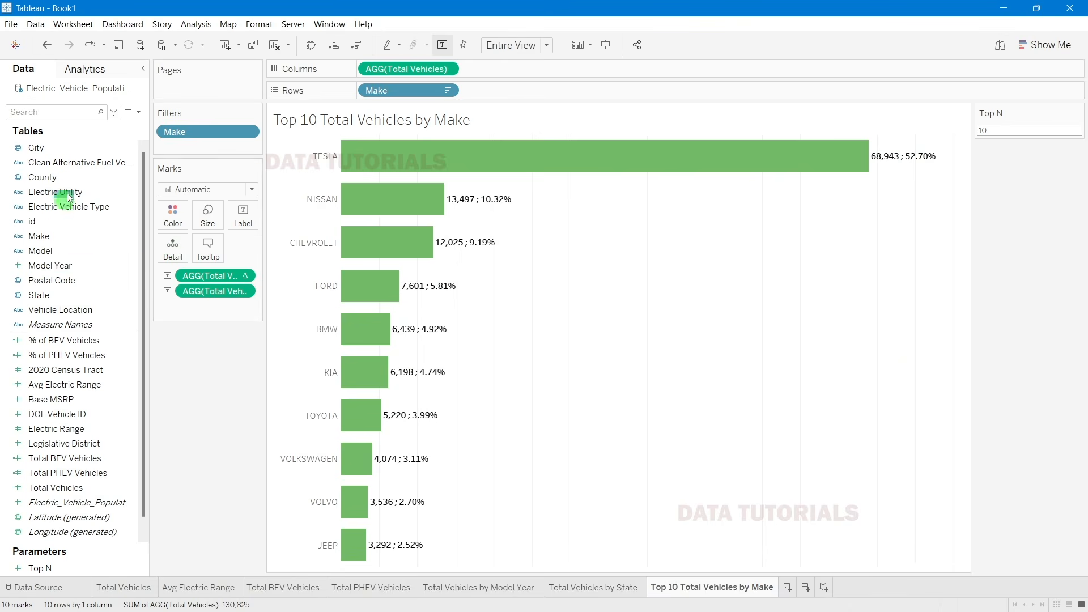
left_click(68, 193)
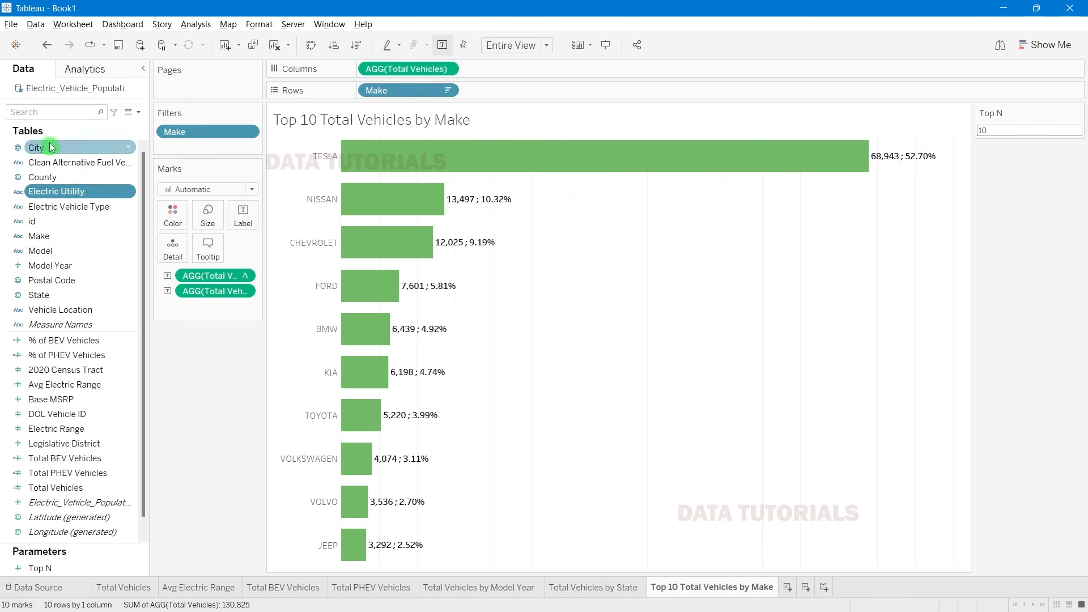
left_click(49, 113)
type("st")
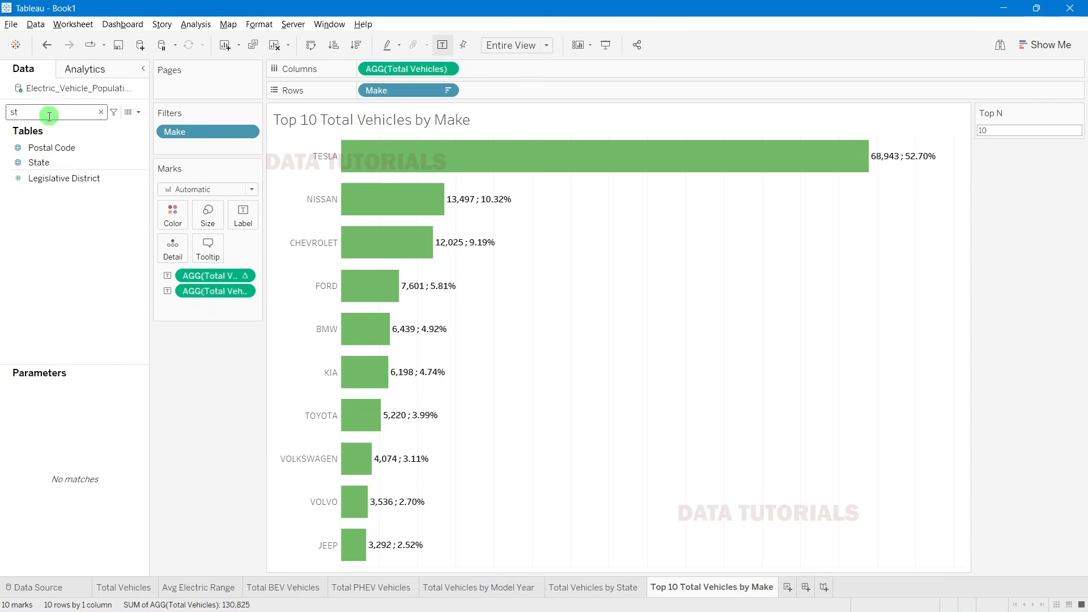
type("ate")
left_click_drag(39, 148, 180, 147)
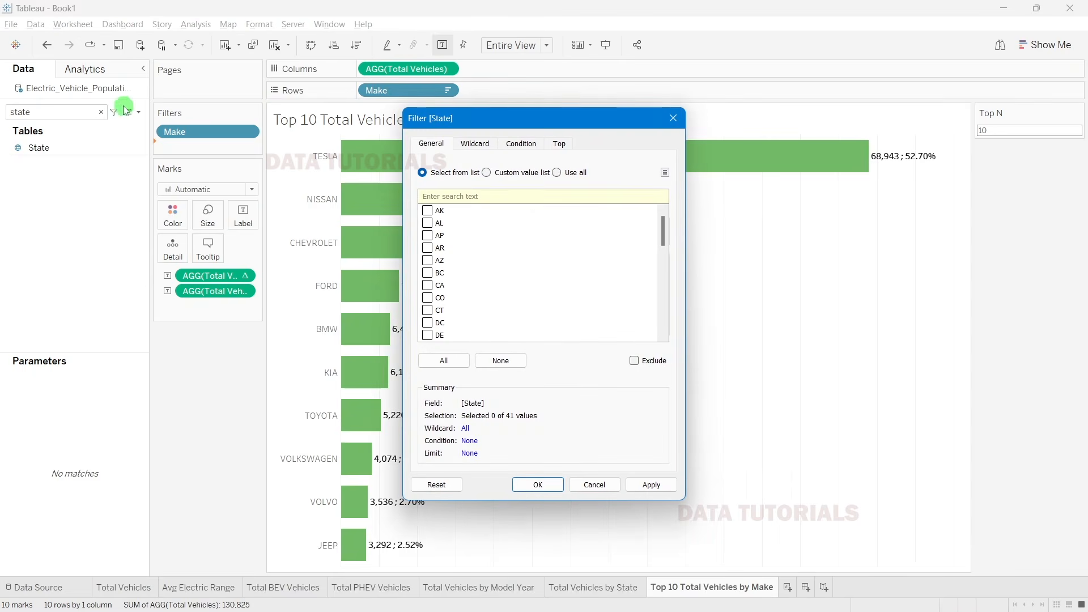
left_click(574, 172)
left_click(652, 484)
left_click(555, 486)
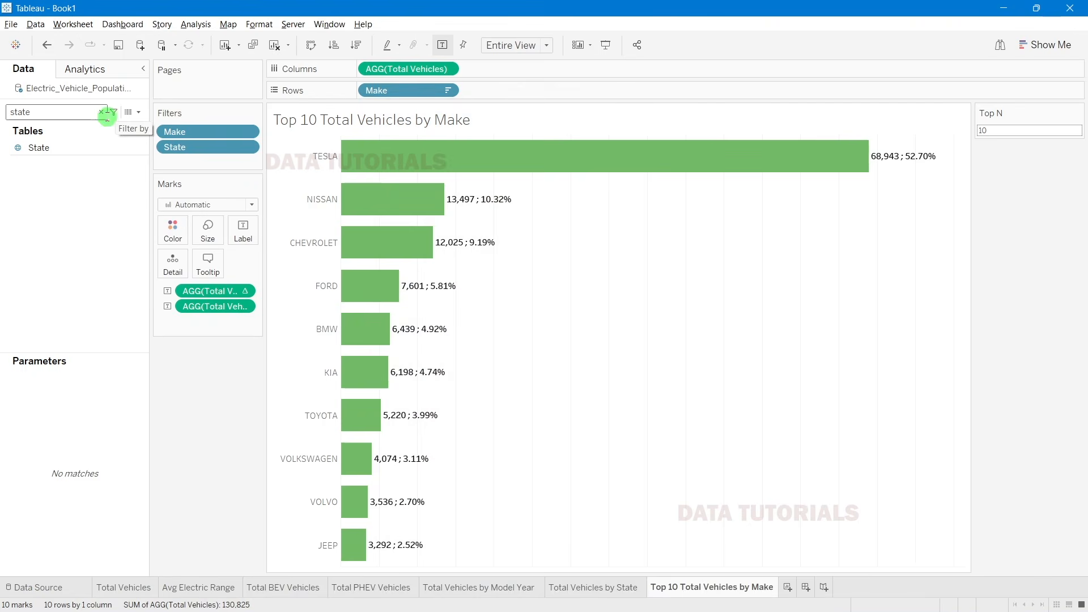
left_click(101, 112)
Step: Show the State filter control beside the Top 10 Total Vehicles by Make chart
right_click(210, 147)
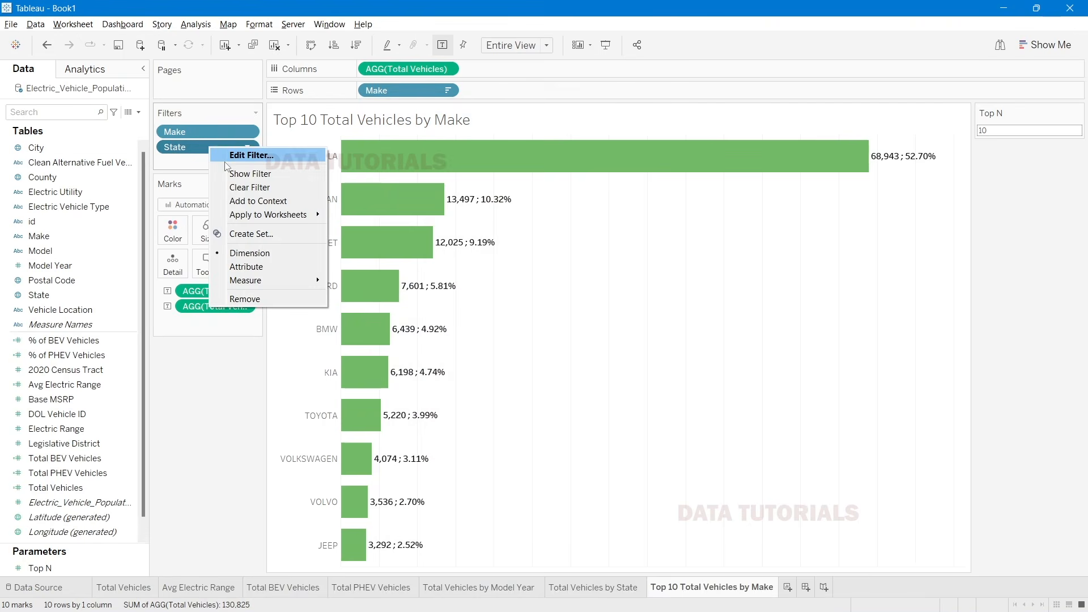
left_click(239, 176)
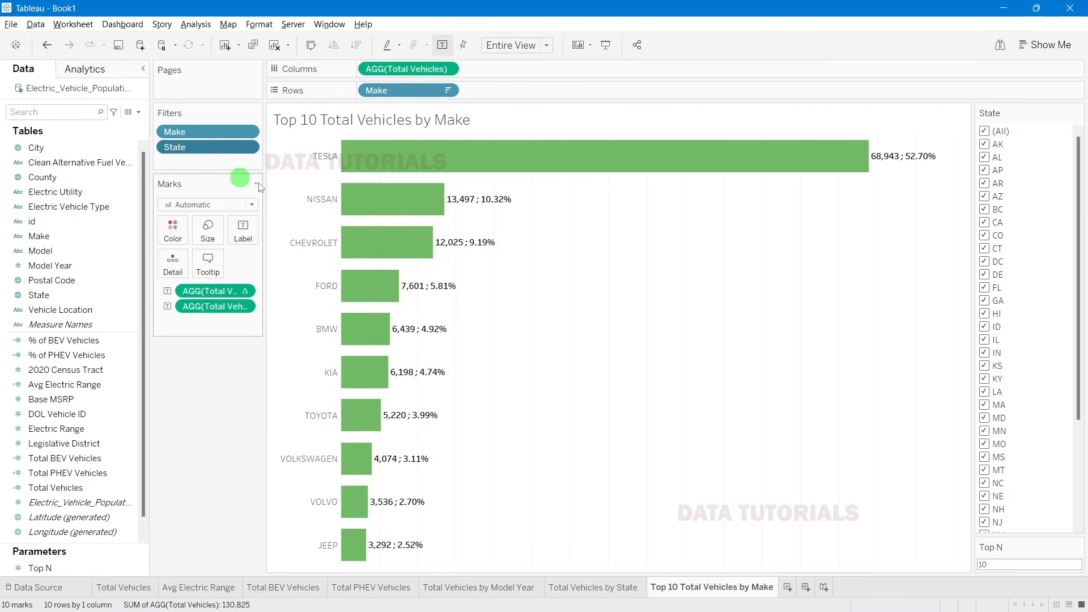
Step: Test the State filter by showing only WA and only CA in turn, and restore the selection to all states
left_click(986, 131)
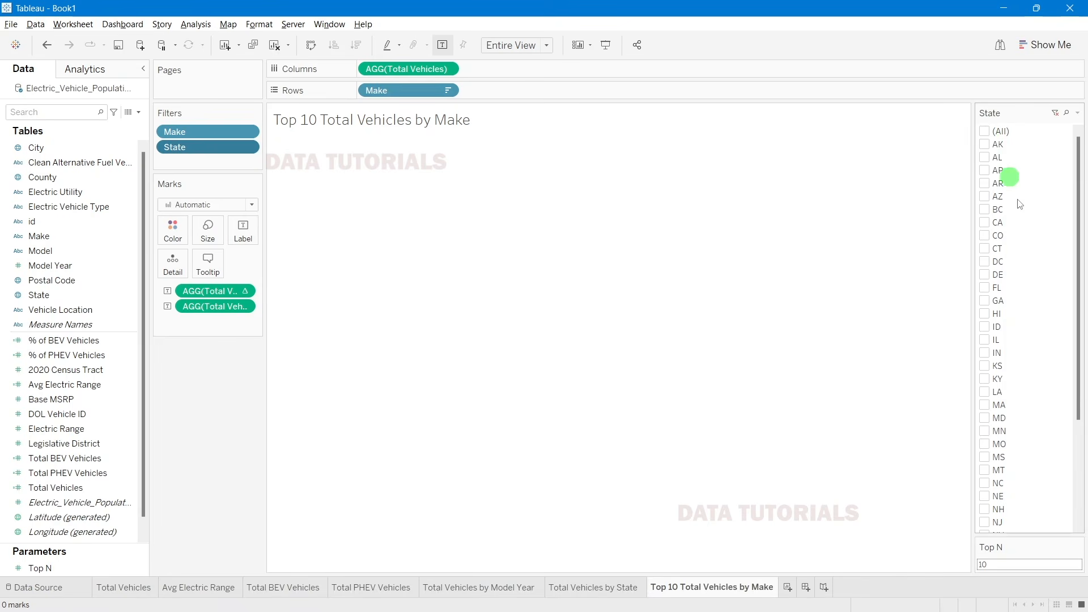
scroll(1040, 330, "down", 5)
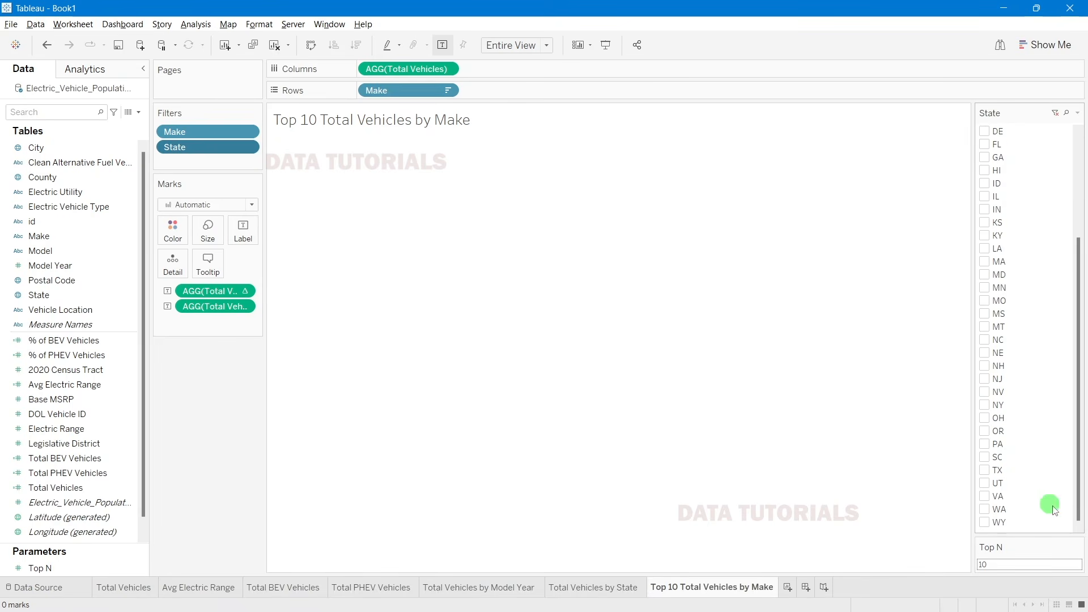
left_click(986, 509)
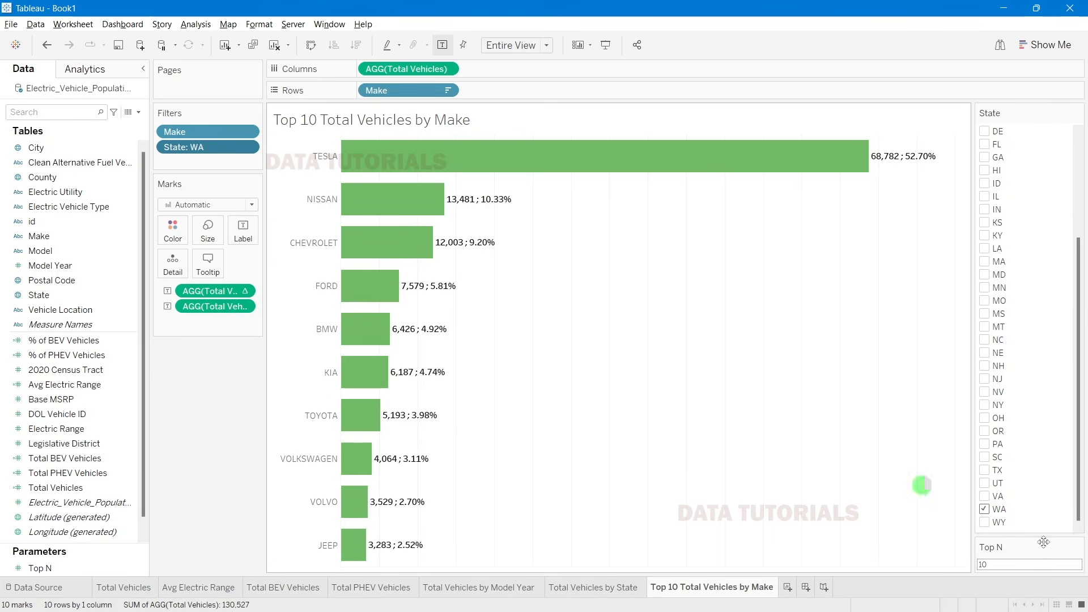
left_click(986, 510)
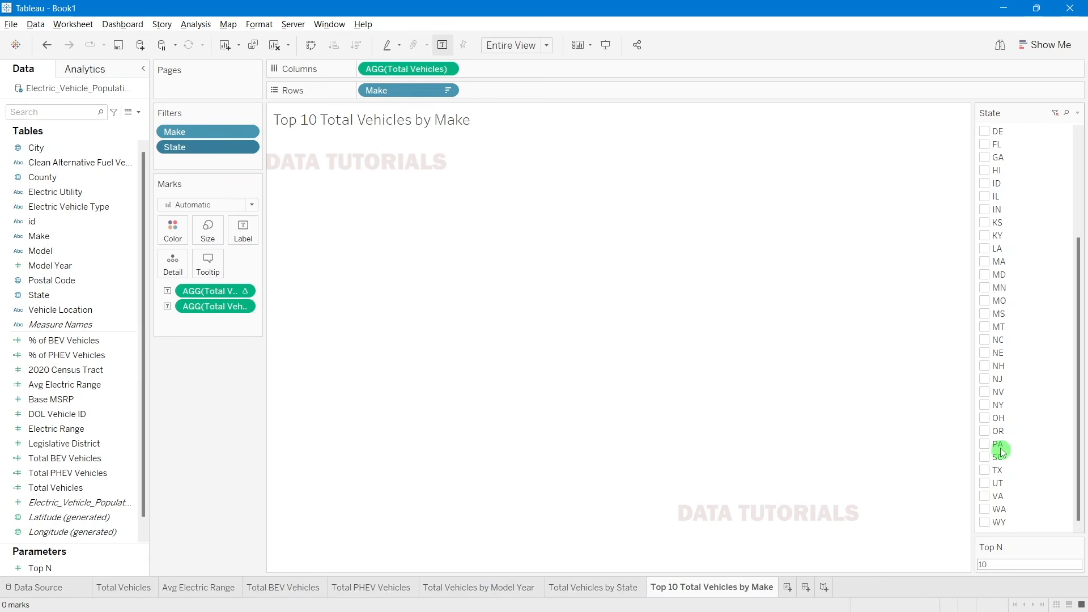
scroll(991, 445, "up", 4)
left_click(986, 223)
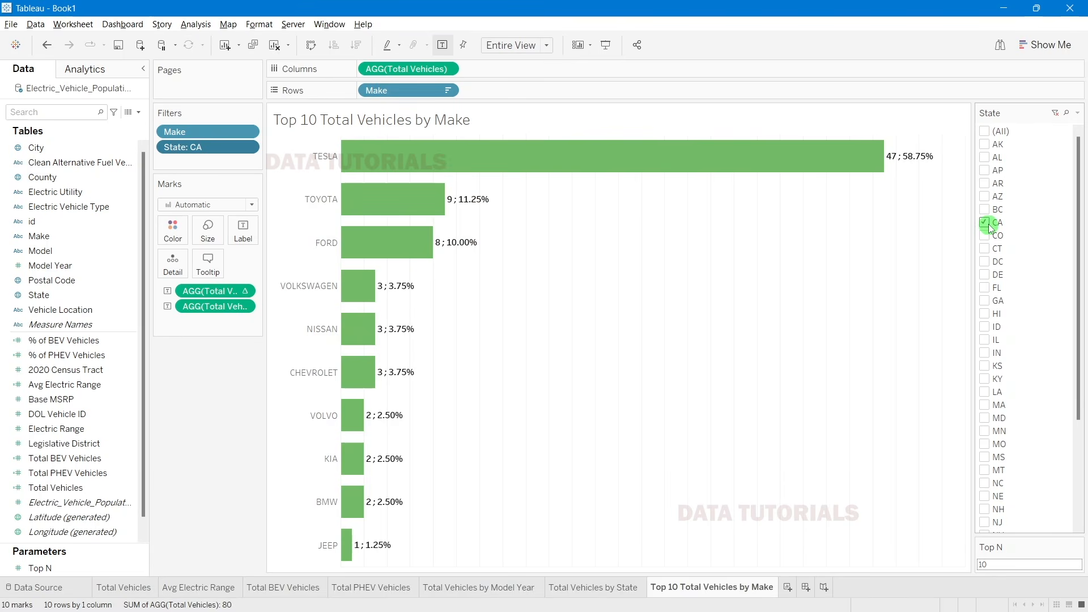
left_click(986, 222)
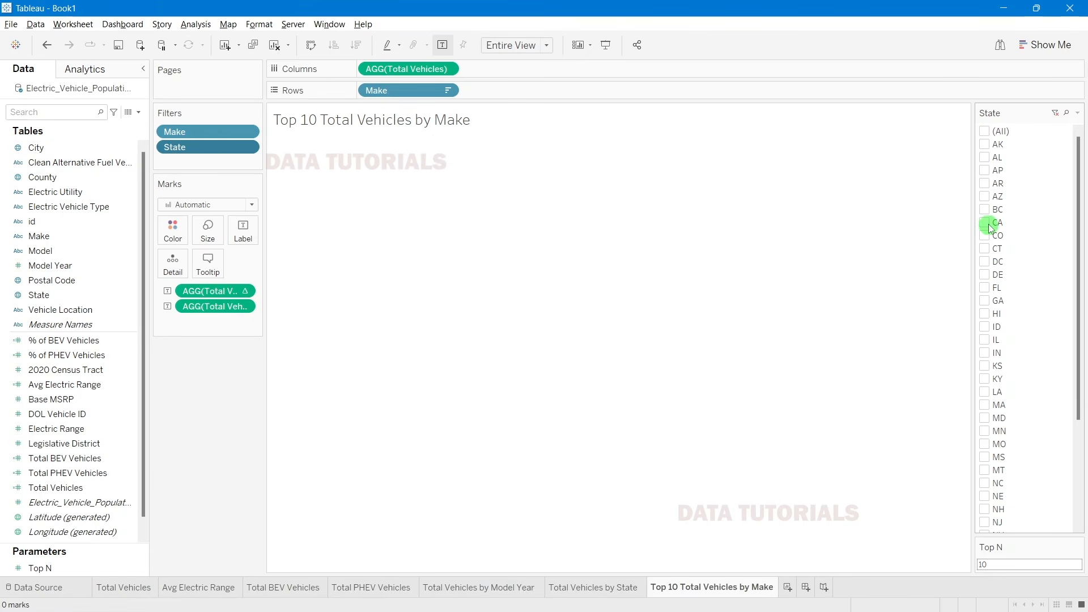
left_click(985, 132)
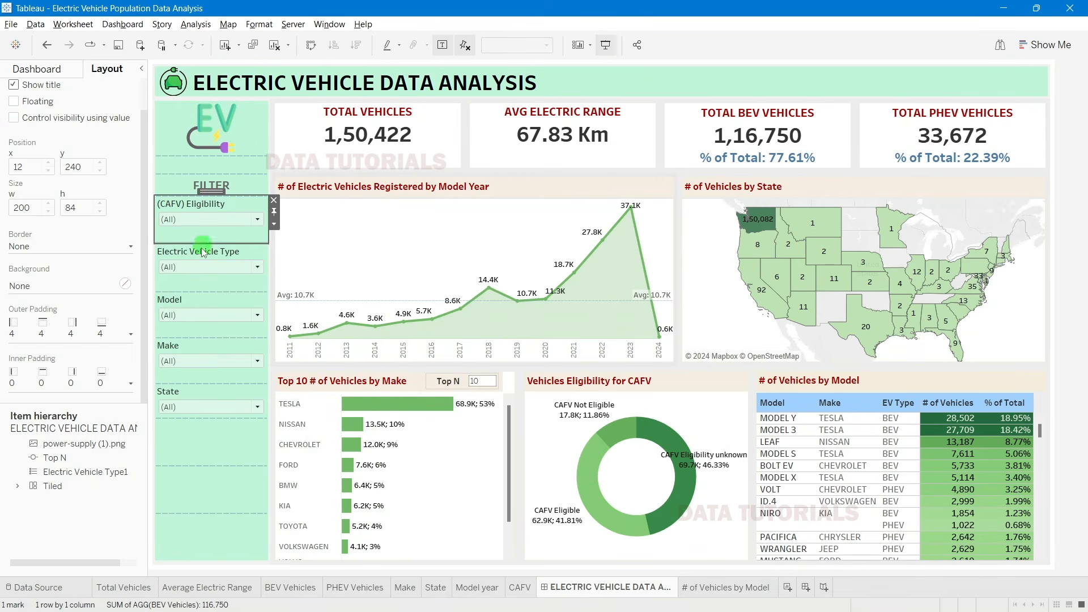
Step: Find the Electric Vehicle Type field by searching for "elec" and add it as a worksheet filter
left_click(215, 288)
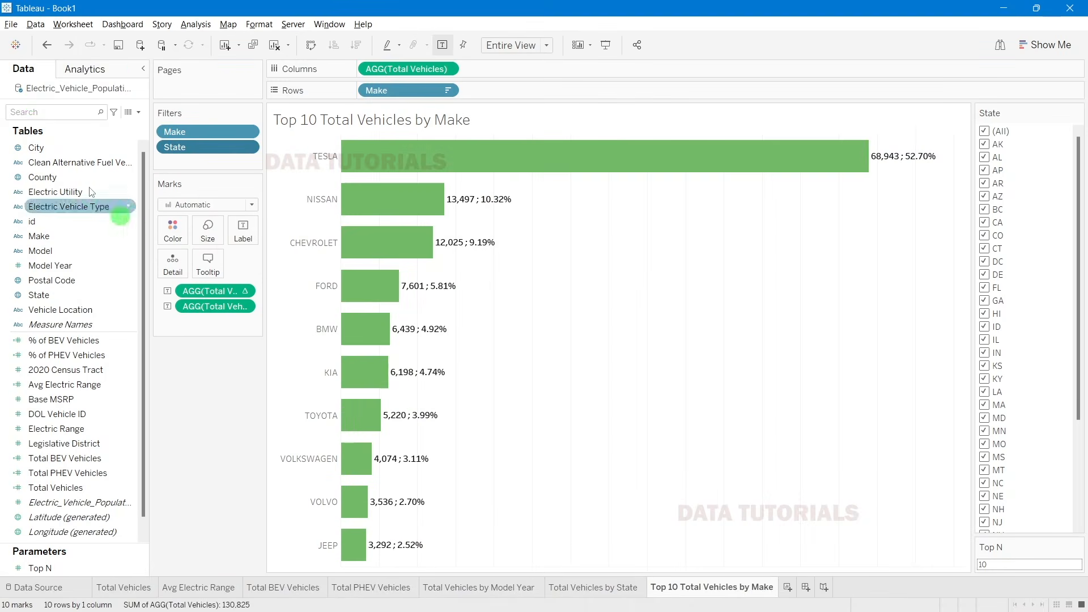
left_click(25, 114)
type("elec")
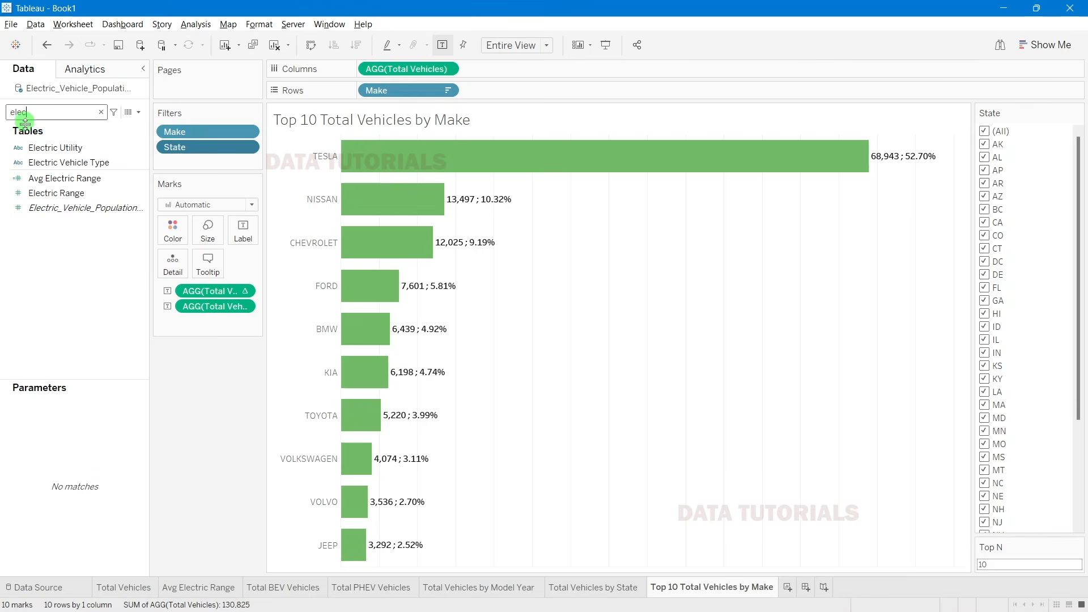
right_click(67, 164)
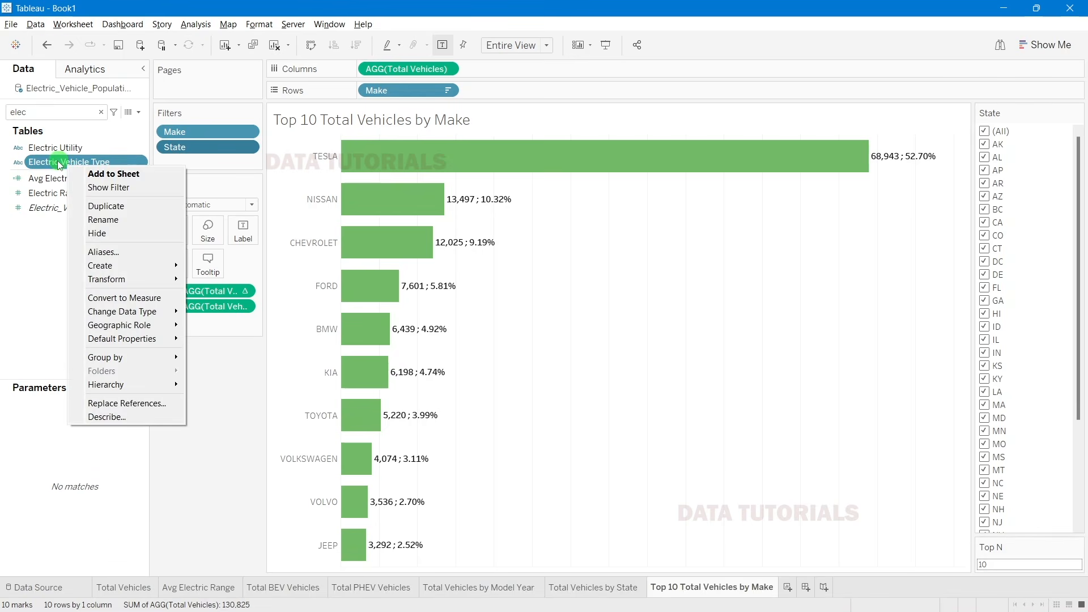
left_click_drag(57, 163, 201, 161)
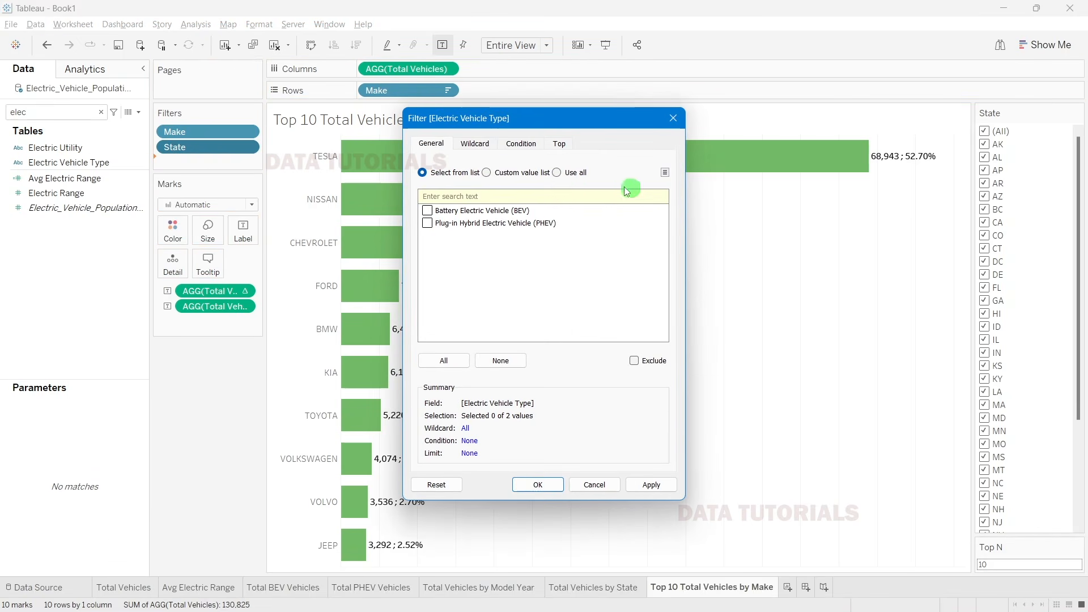
Step: Add the Electric Vehicle Type filter with all values included and show its filter control beside the chart
left_click(574, 170)
left_click(651, 484)
left_click(541, 485)
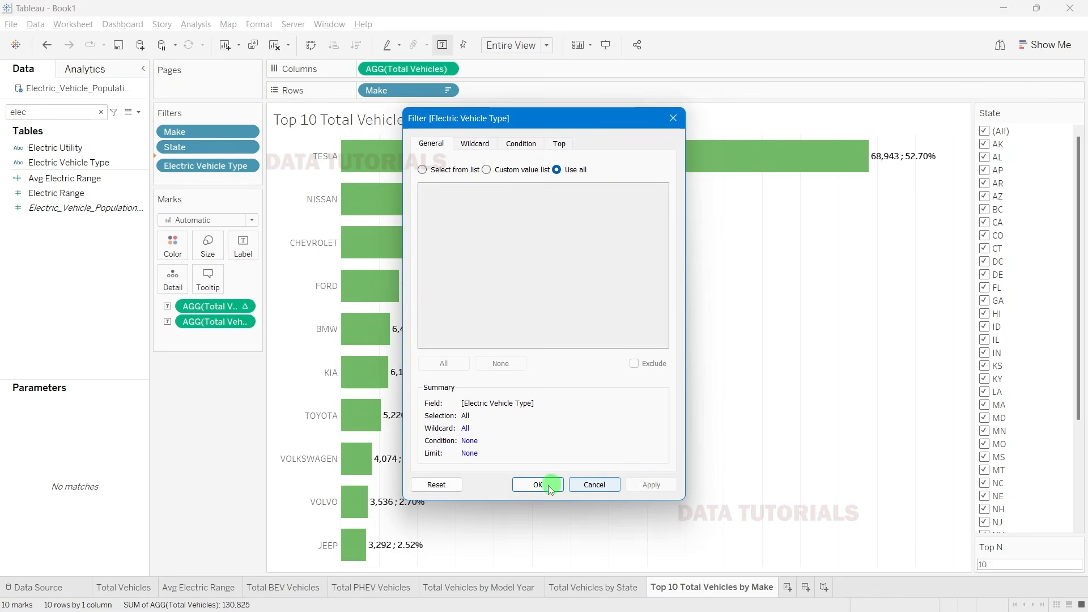
right_click(198, 161)
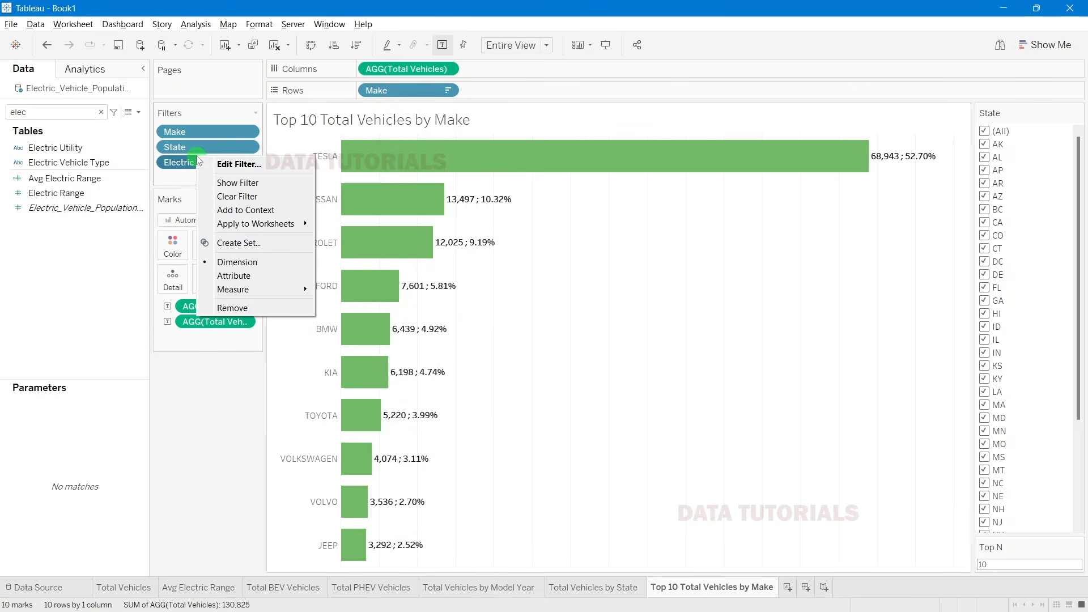
left_click(226, 182)
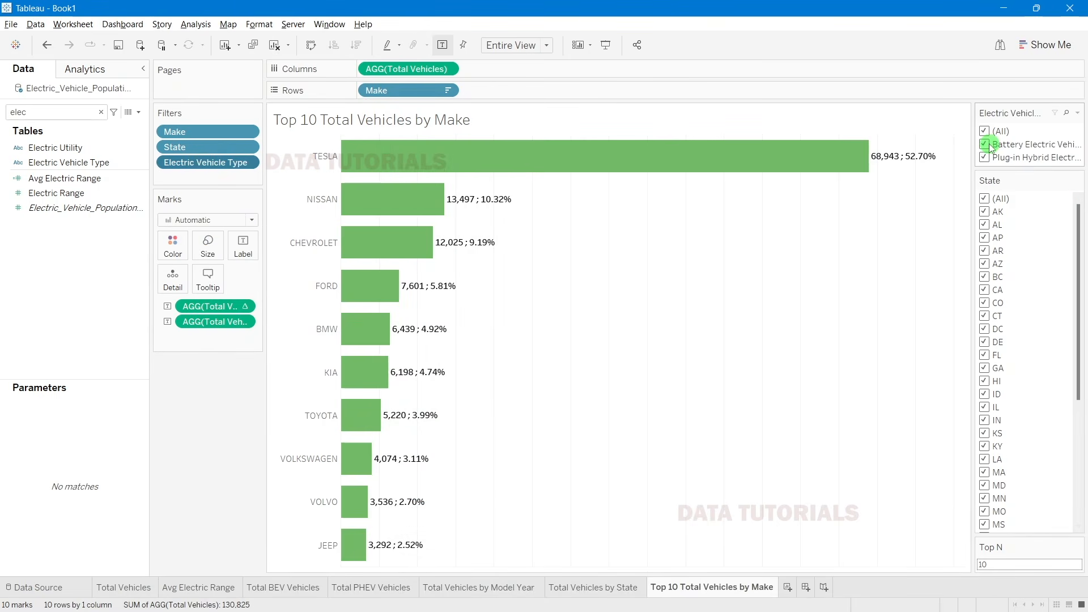
Step: Exclude Battery Electric Vehicle from the Electric Vehicle Type filter and move the Top N control above the filter cards
left_click(986, 145)
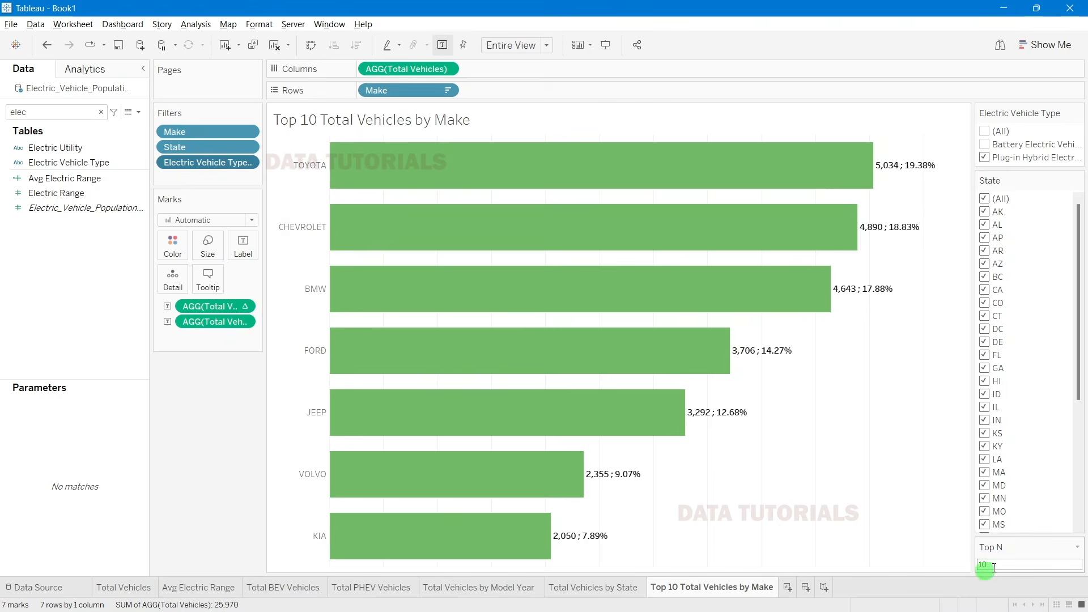
left_click_drag(1009, 541, 1020, 107)
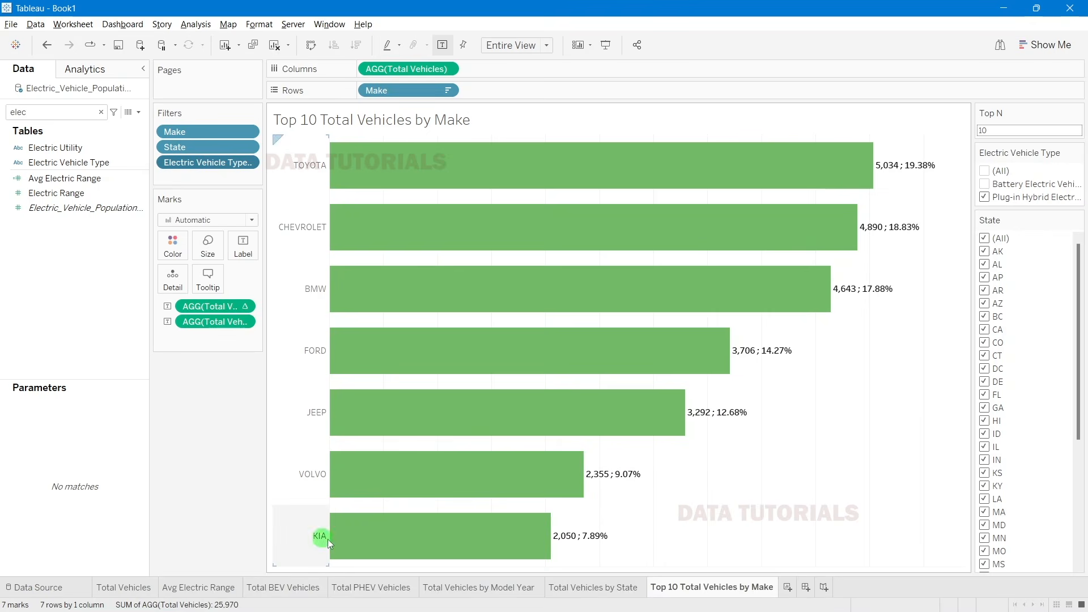
left_click(1004, 132)
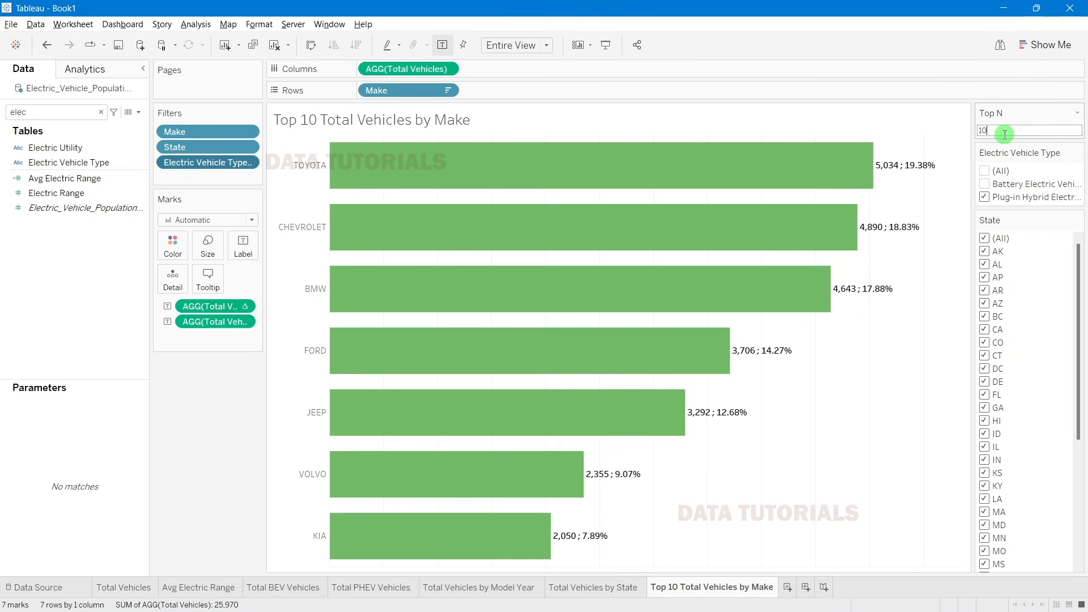
left_click_drag(150, 416, 153, 416)
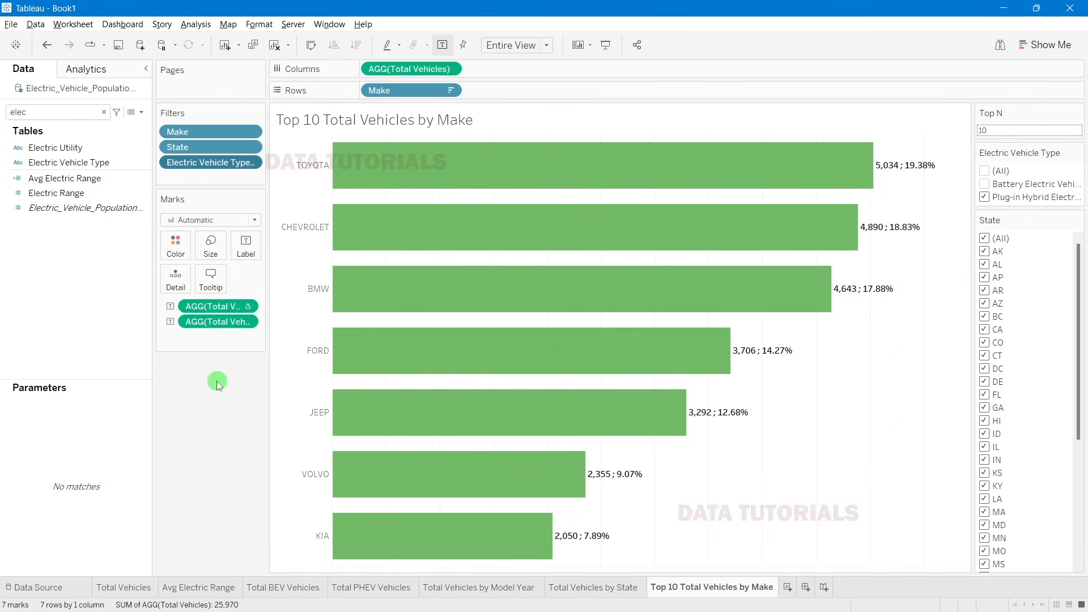
Step: Switch to Chrome and open a new tab in its own maximized window
mouse_move(434, 599)
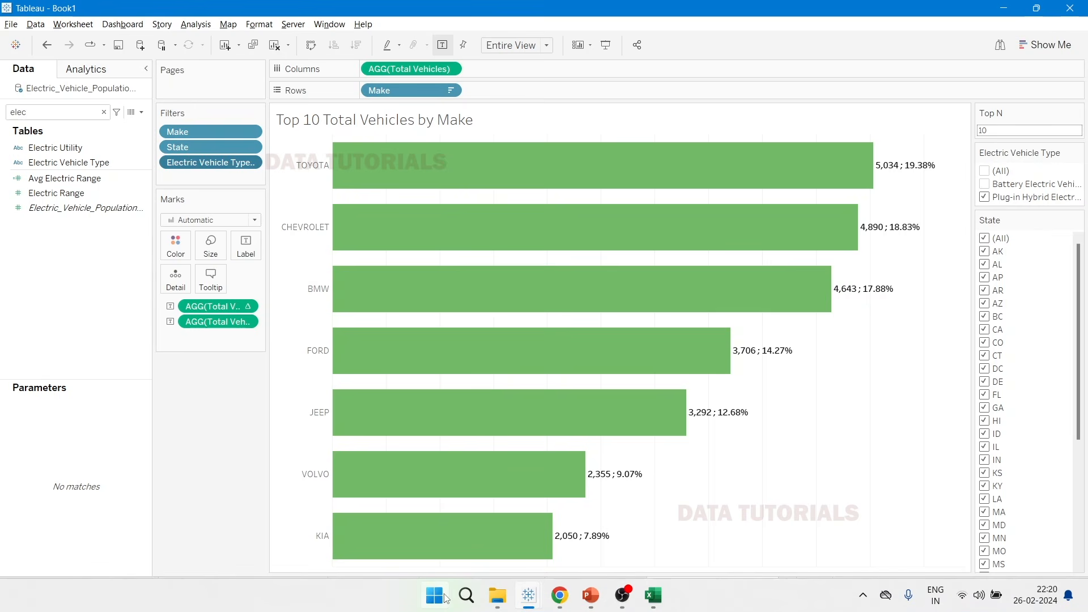
left_click(569, 607)
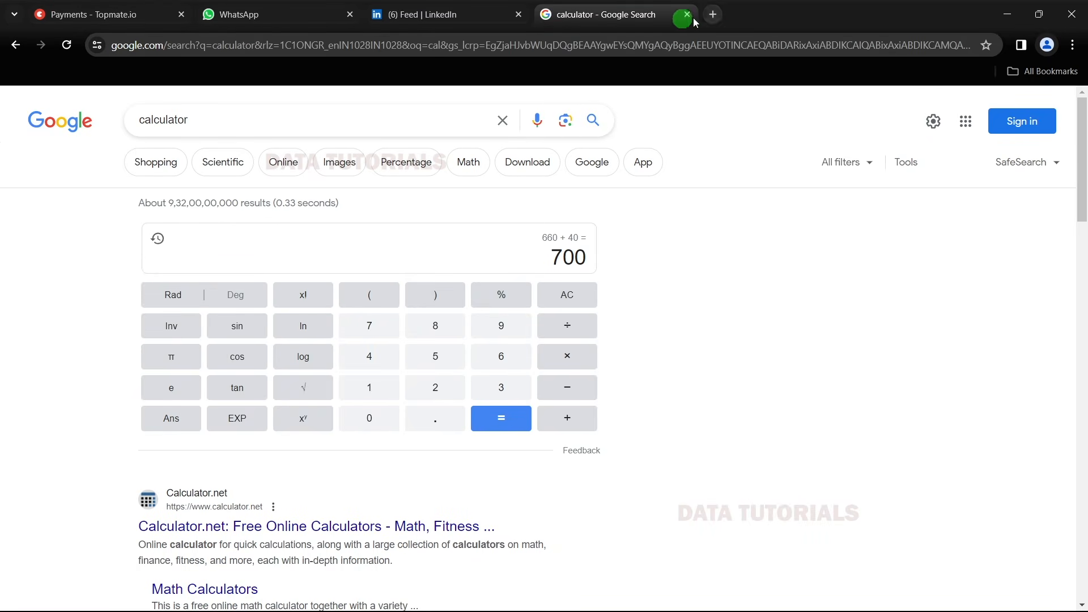
left_click(715, 15)
left_click_drag(794, 25, 789, 71)
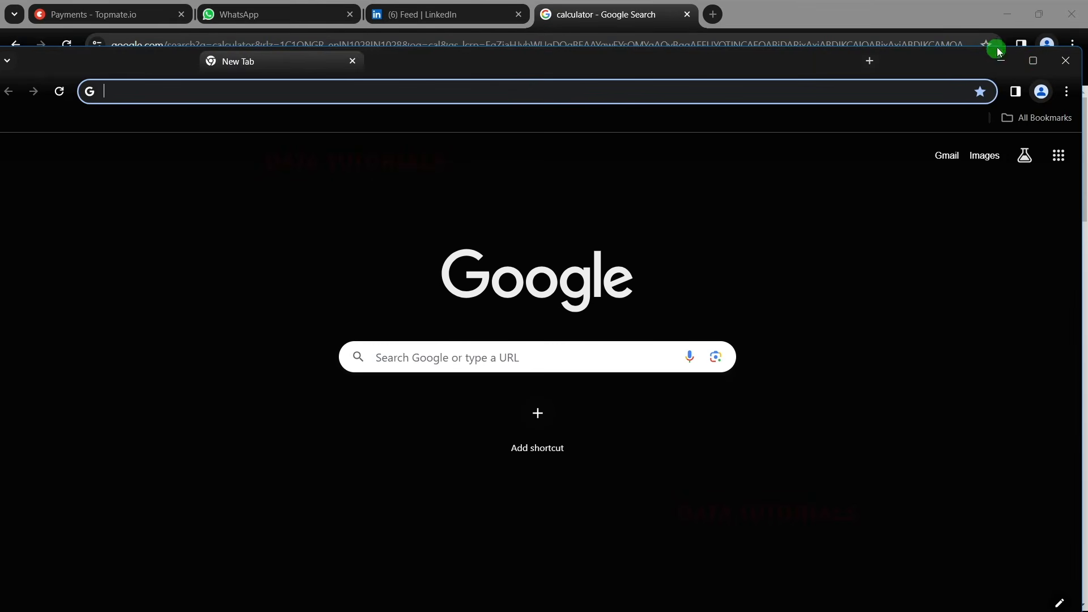
left_click(1030, 61)
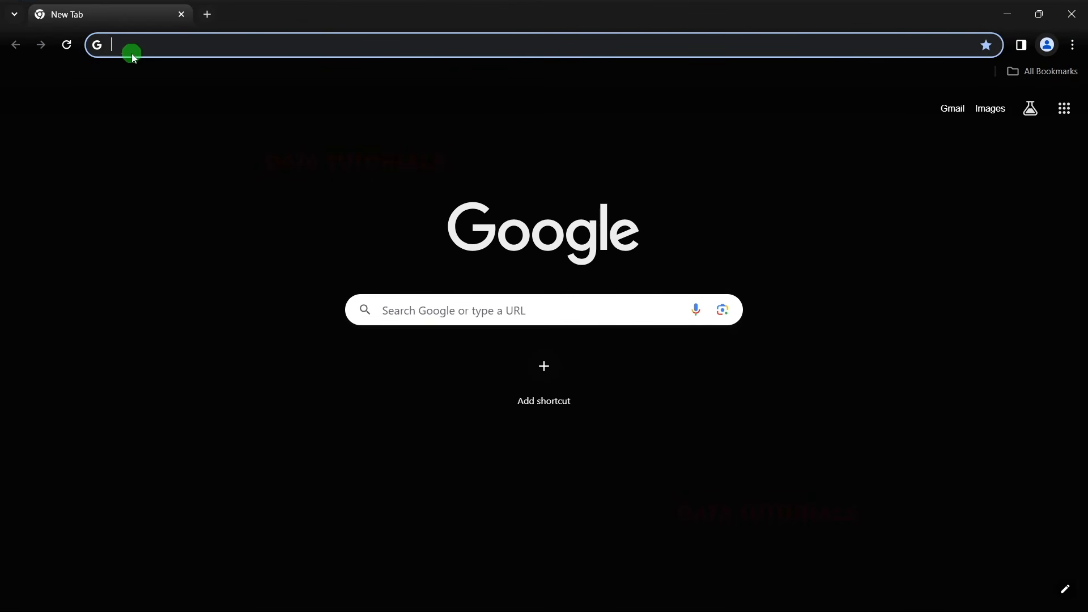
Step: Search Google for "tableau order of operation of filter"
type("tableau")
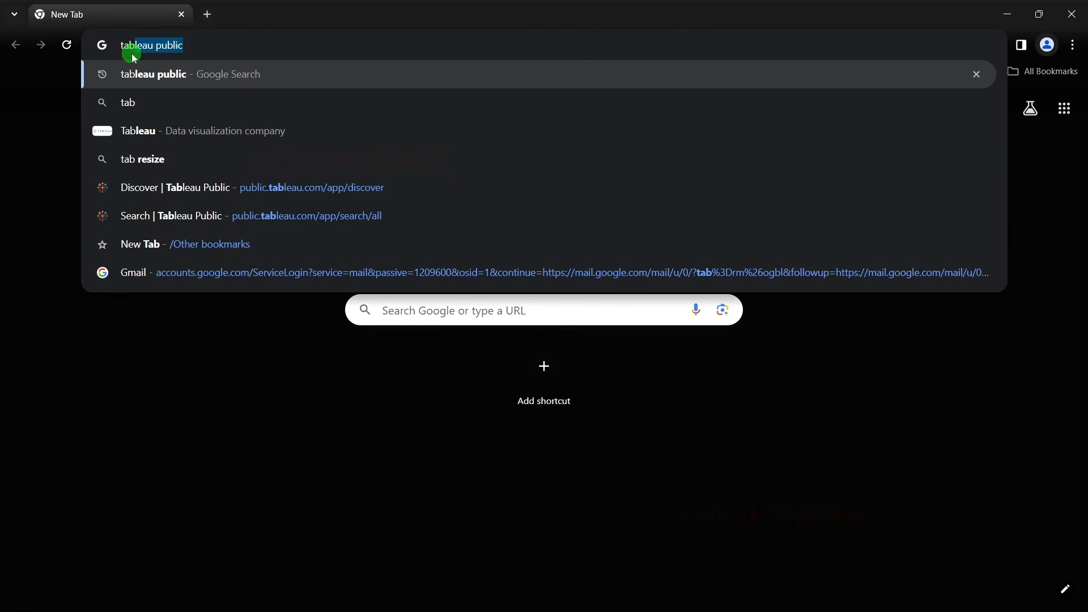
type(" foil")
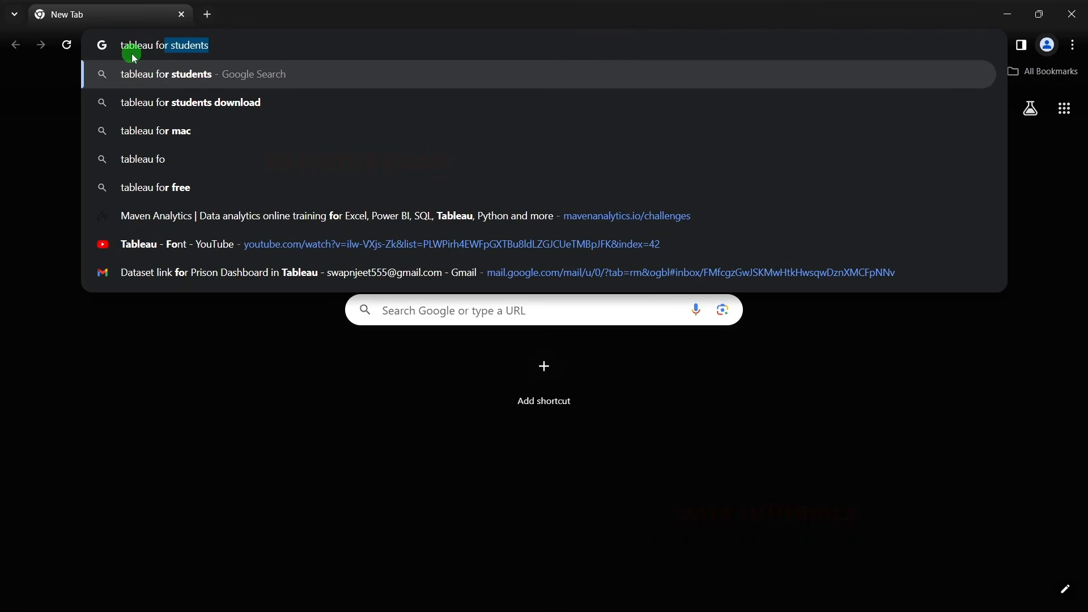
key("BackSpace")
key("BackSpace")
key("BackSpace")
key("BackSpace")
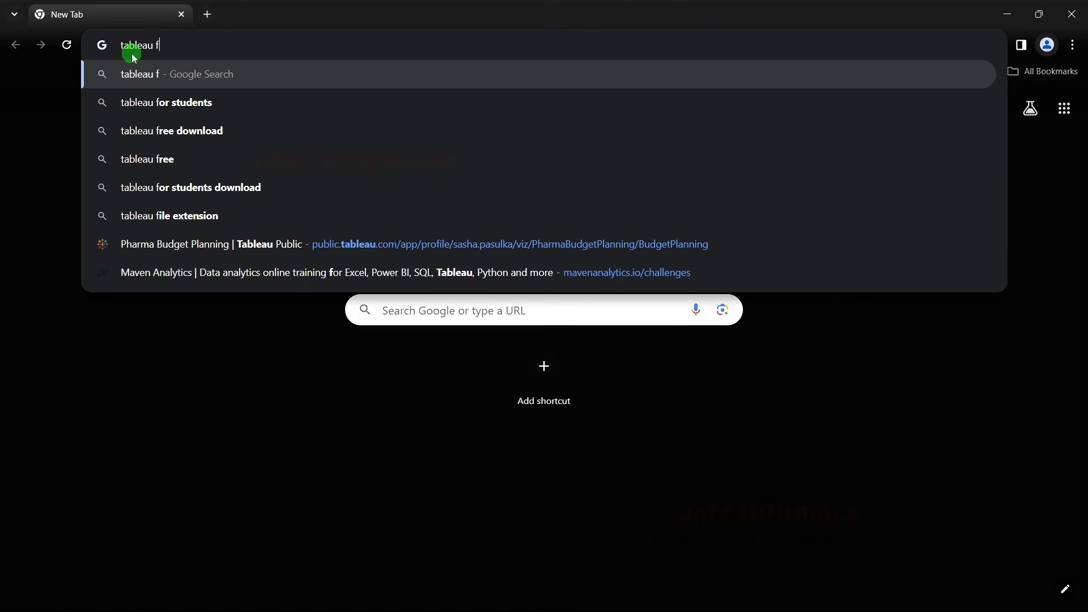
type("operat")
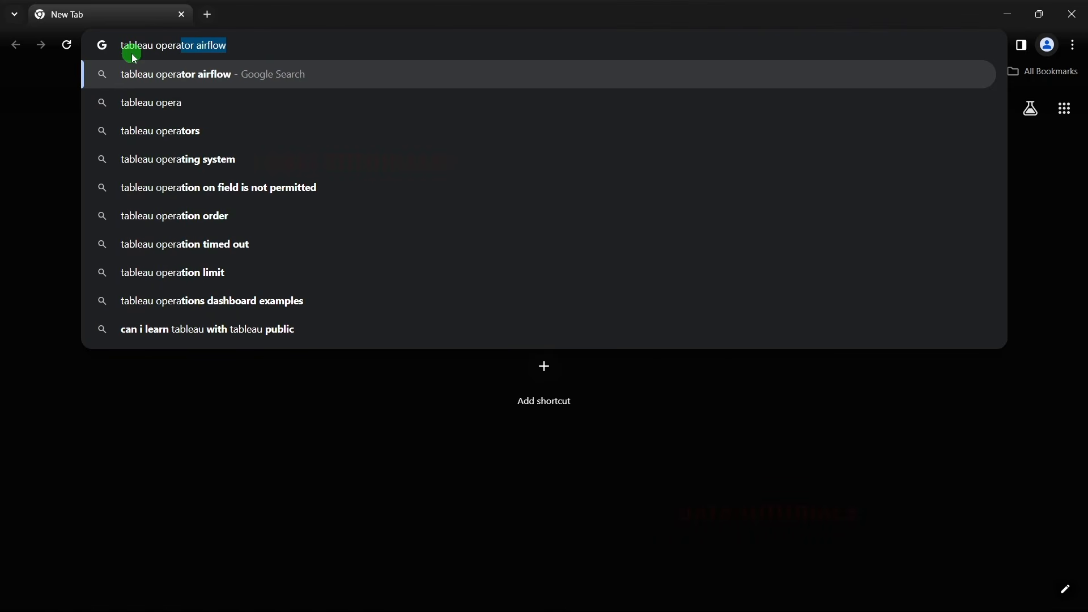
type("ion ")
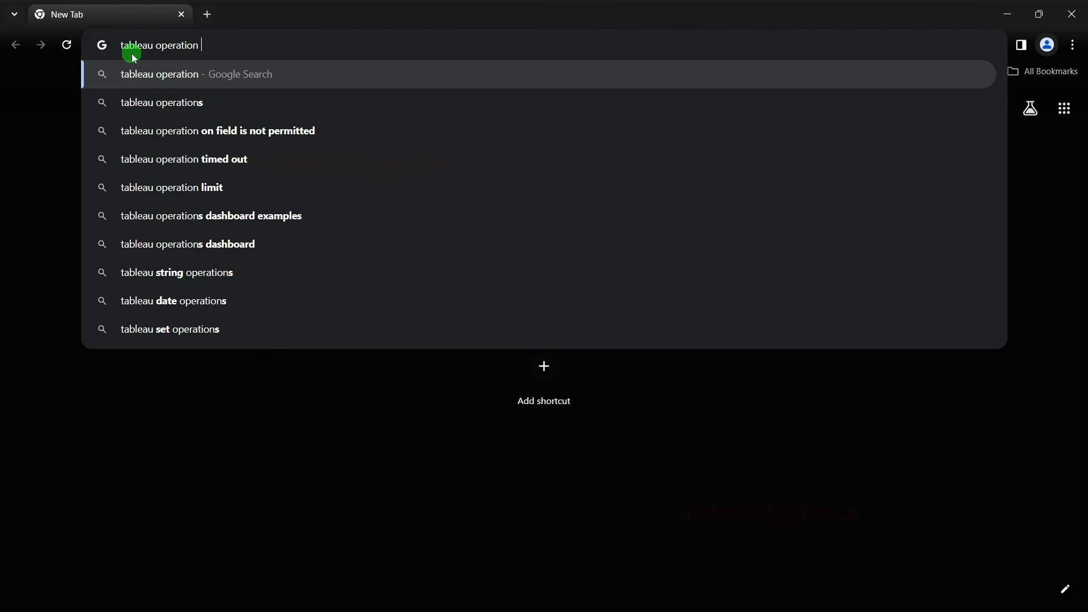
type("of filter ")
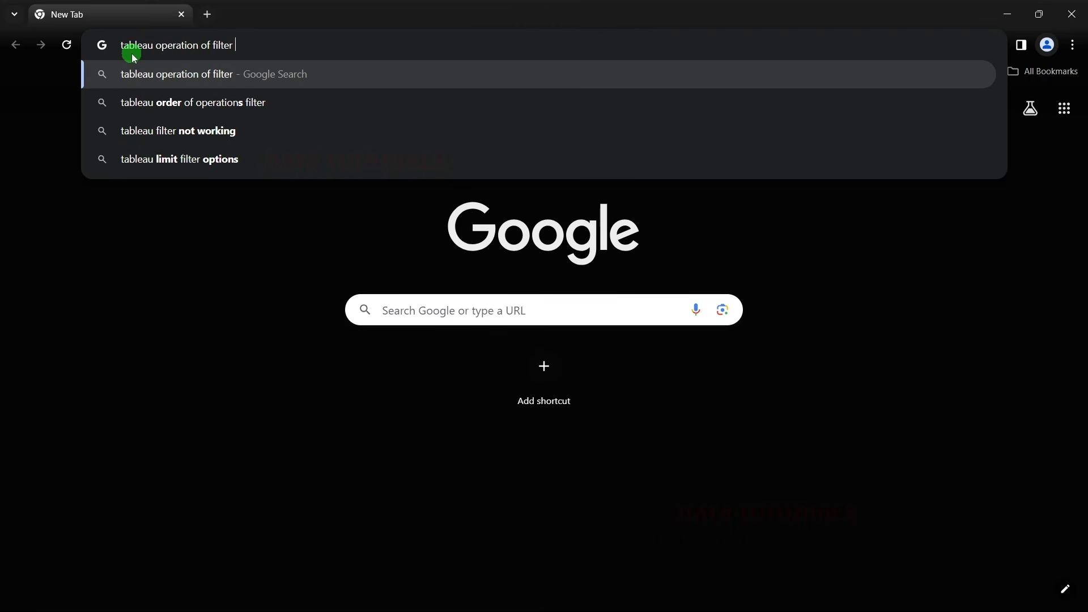
type("order o")
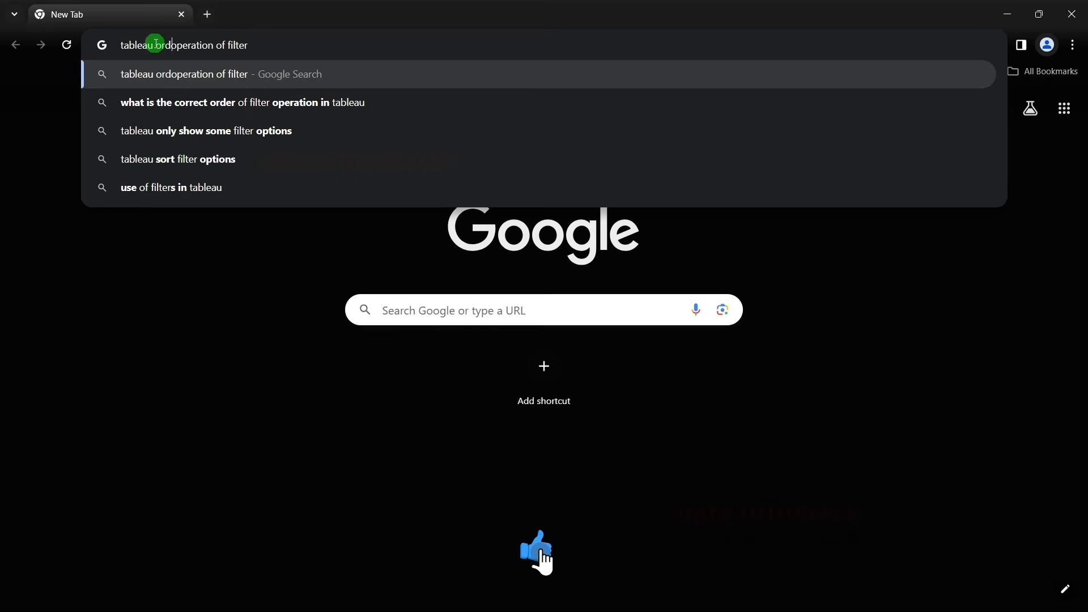
type("f")
key("Return")
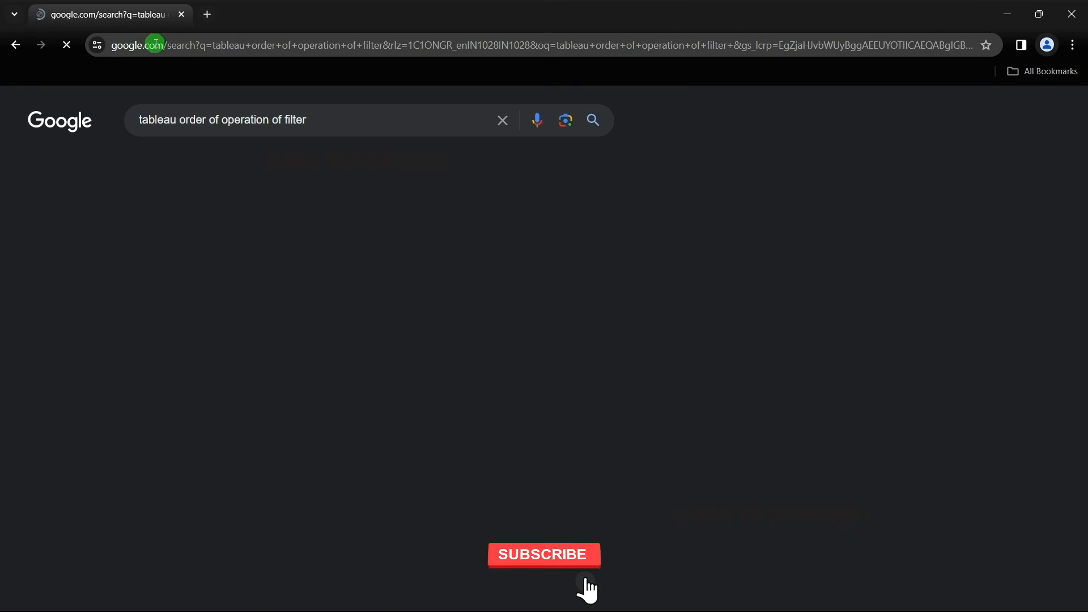
Step: Open the Tableau's Order of Operations help article and bring its filter order diagram into view
left_click(227, 264)
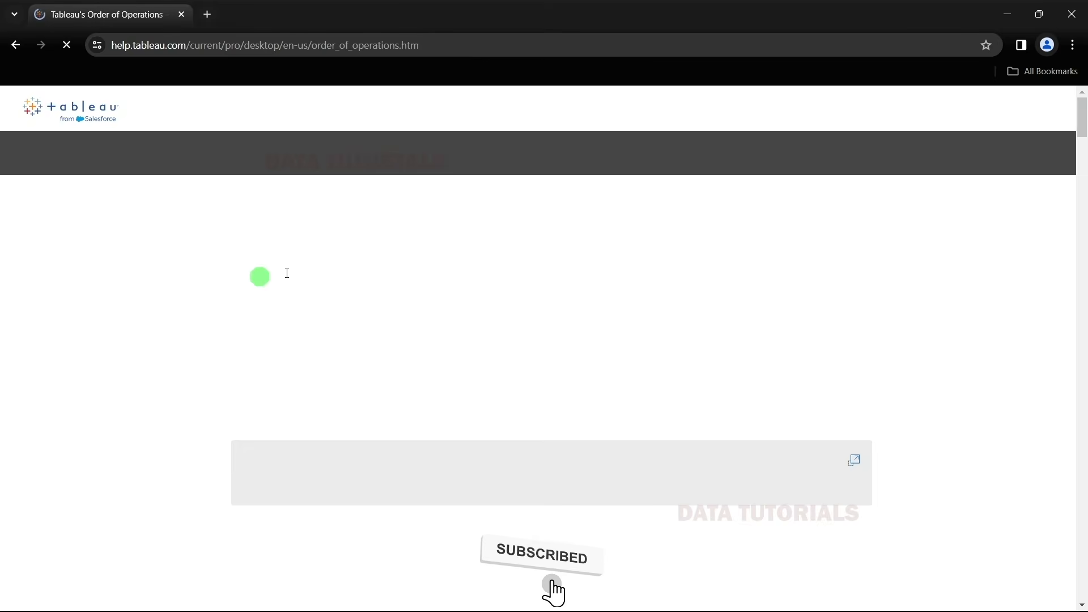
scroll(383, 264, "down", 4)
scroll(390, 278, "down", 6)
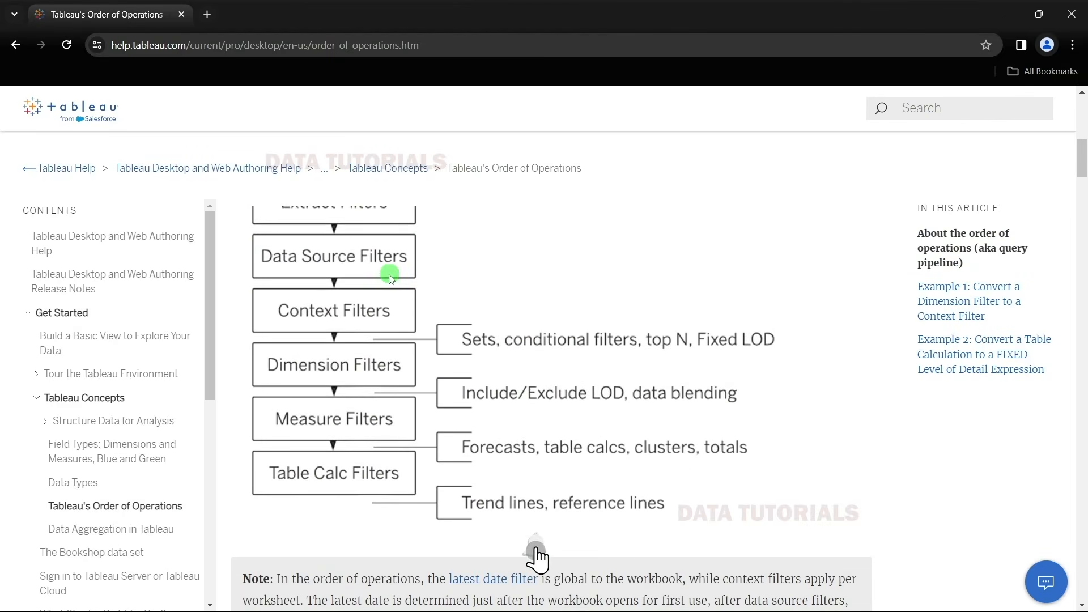
scroll(571, 345, "up", 1)
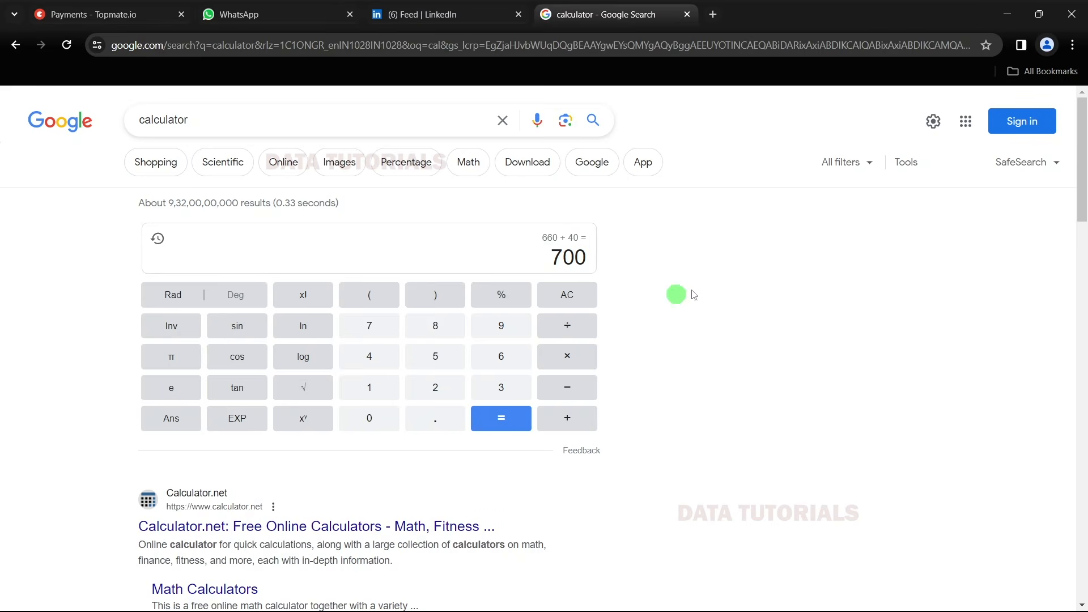
Step: Compare the order of operations diagram with the filters applied on the Top 10 Total Vehicles by Make sheet in Tableau
key("alt+Tab")
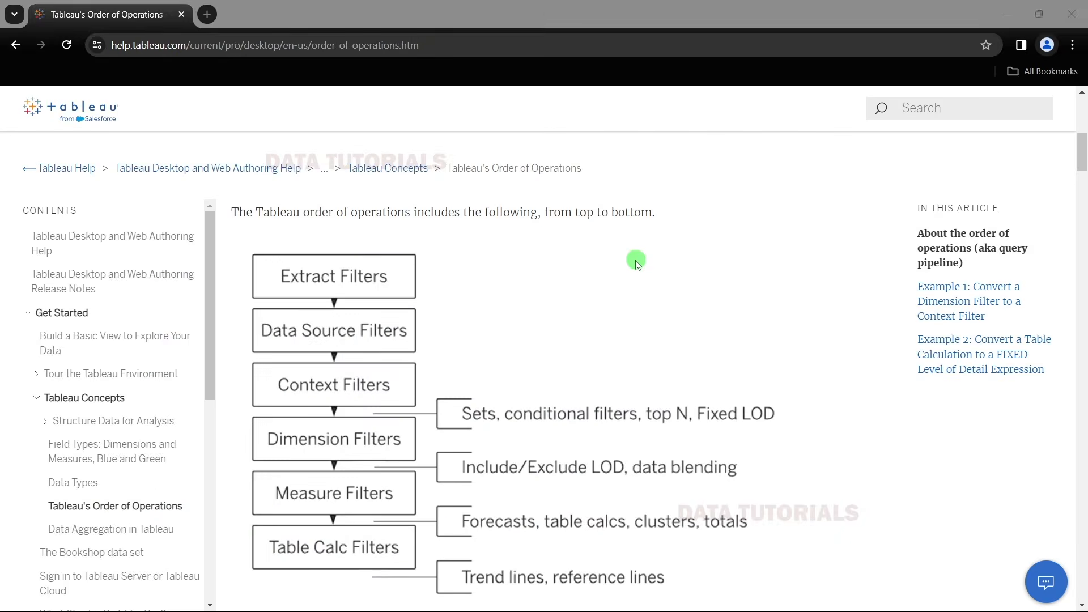
key("alt+Tab")
key("Tab")
left_click(636, 266)
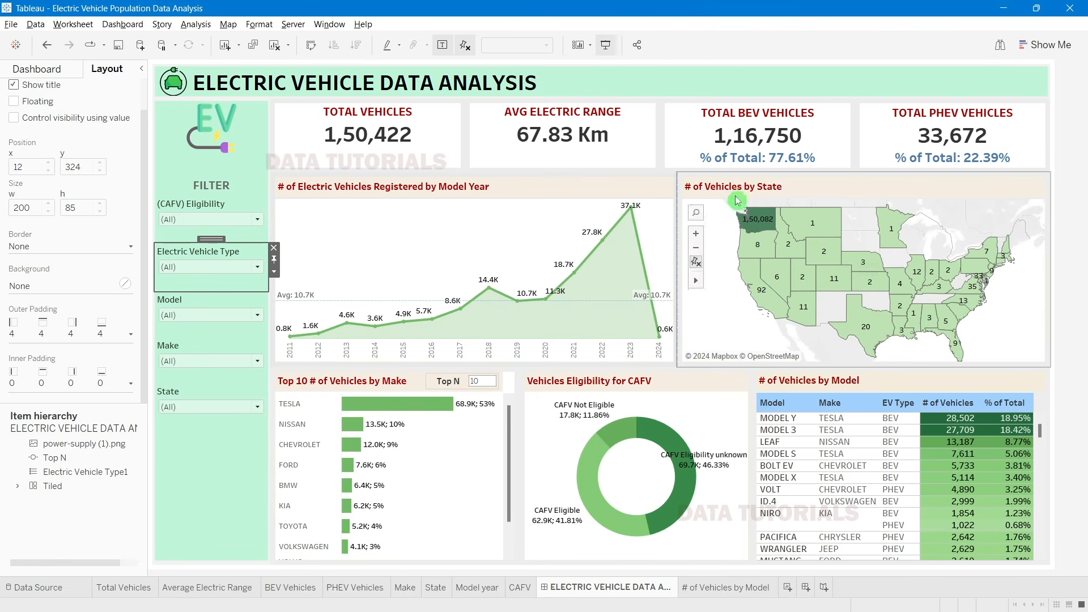
key("alt+Tab")
key("Tab")
key("Tab")
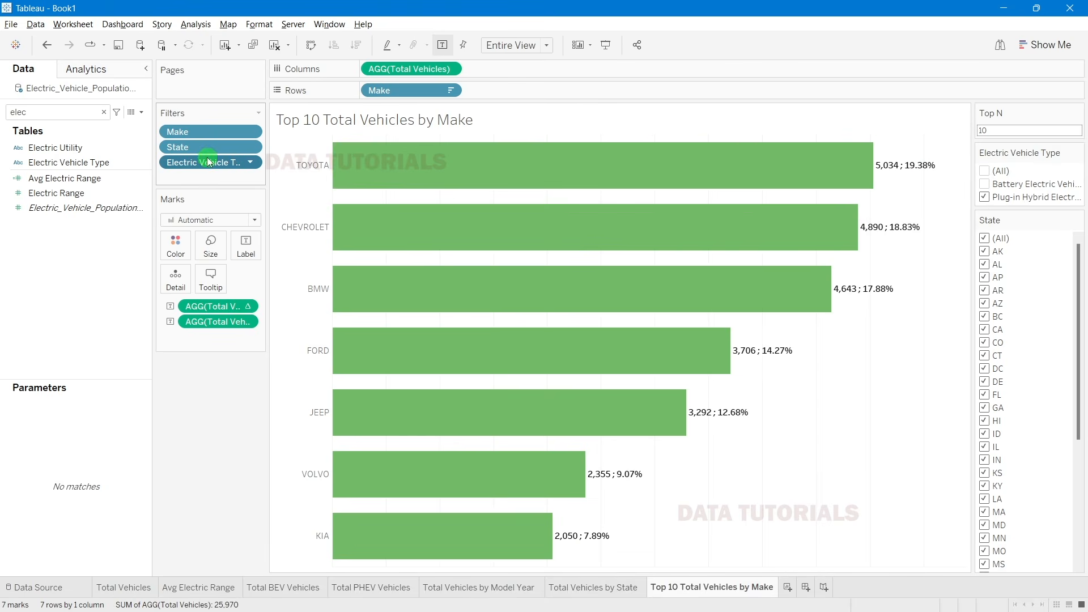
key("alt+Tab")
key("alt+Tab")
key("Tab")
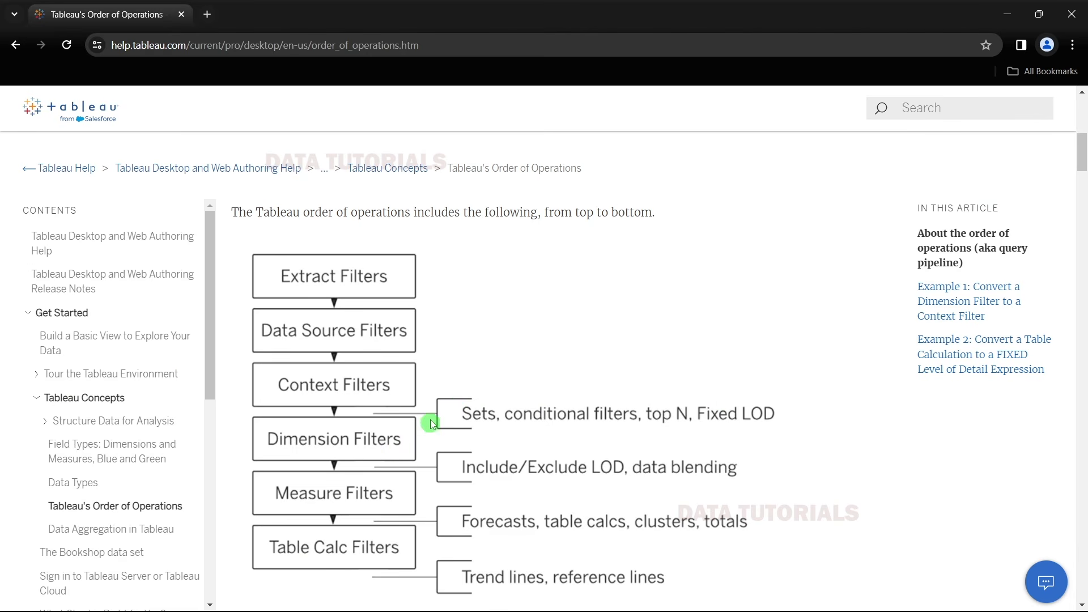
key("alt+Tab")
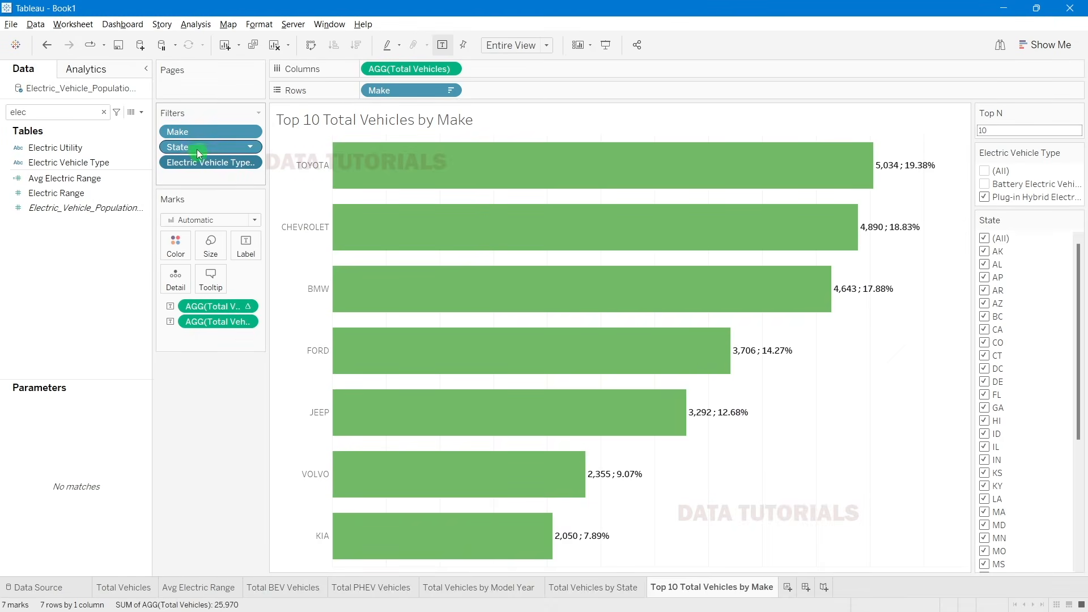
key("alt+Tab")
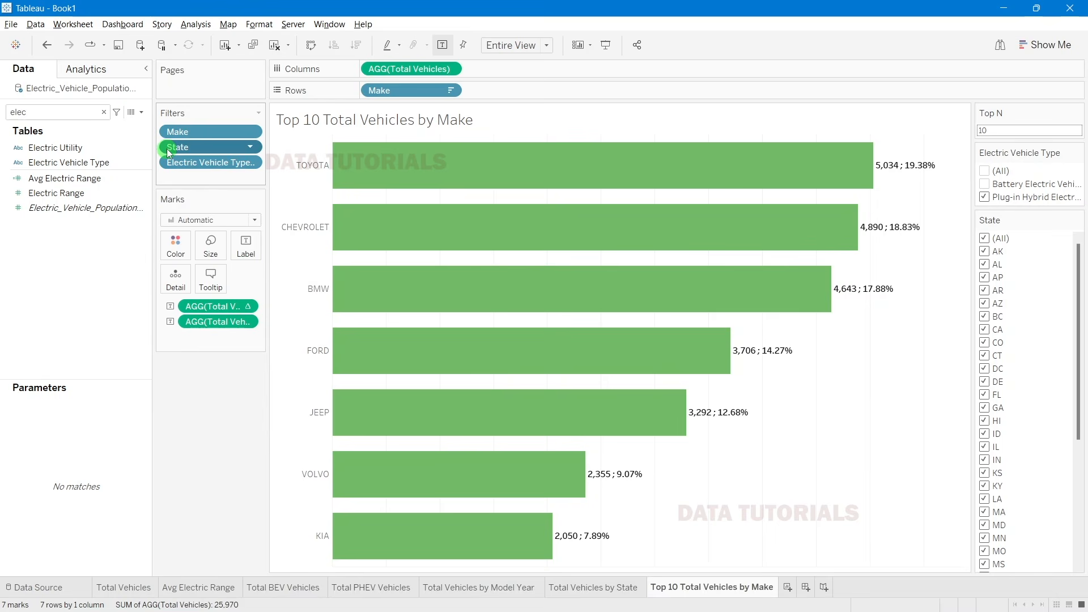
Step: Clear the field search and add the Electric Vehicle Type filter to context
left_click(103, 111)
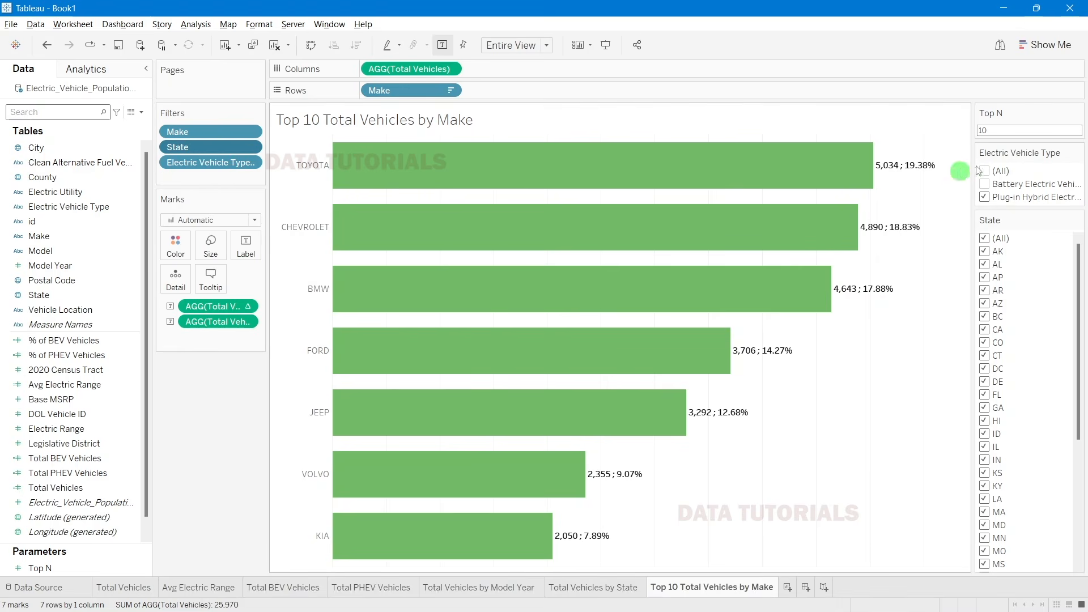
right_click(199, 163)
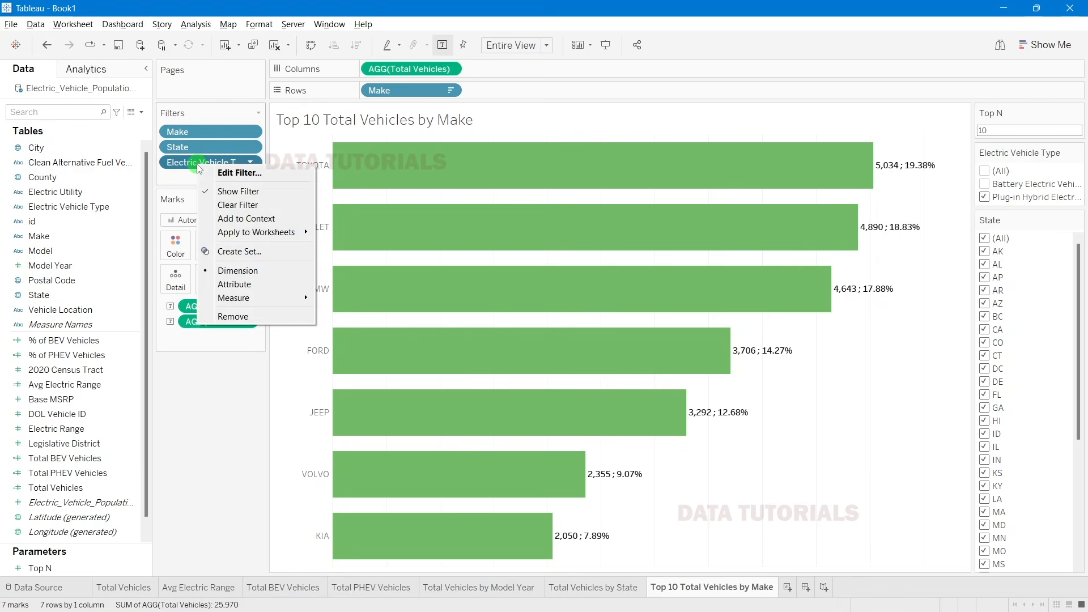
left_click(245, 218)
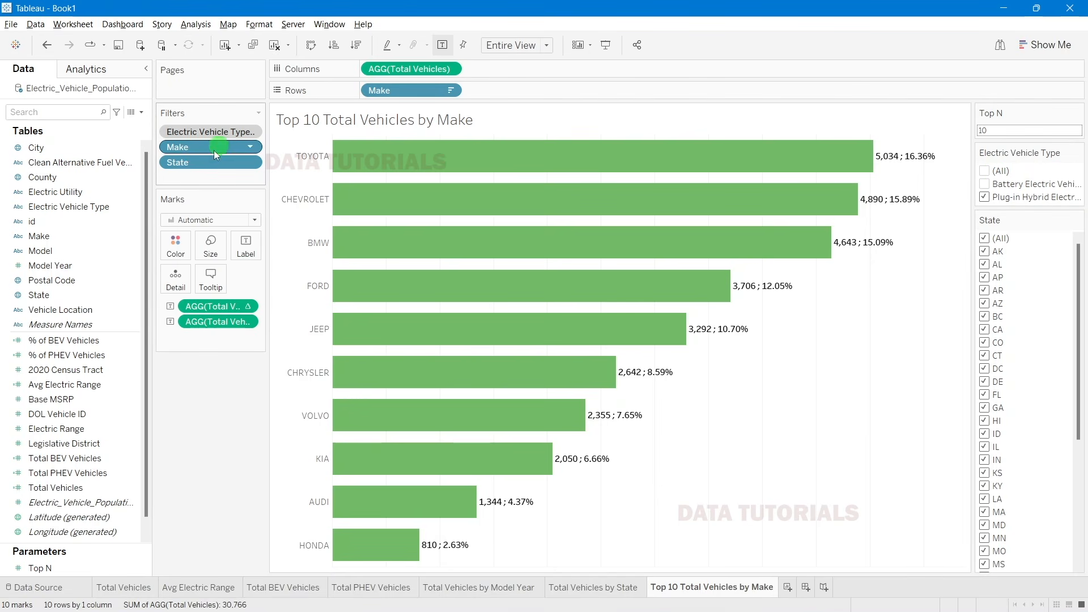
Step: Check the finished Electric Vehicle dashboard, return to Book1 and include all values in the Electric Vehicle Type filter
key("alt+Tab")
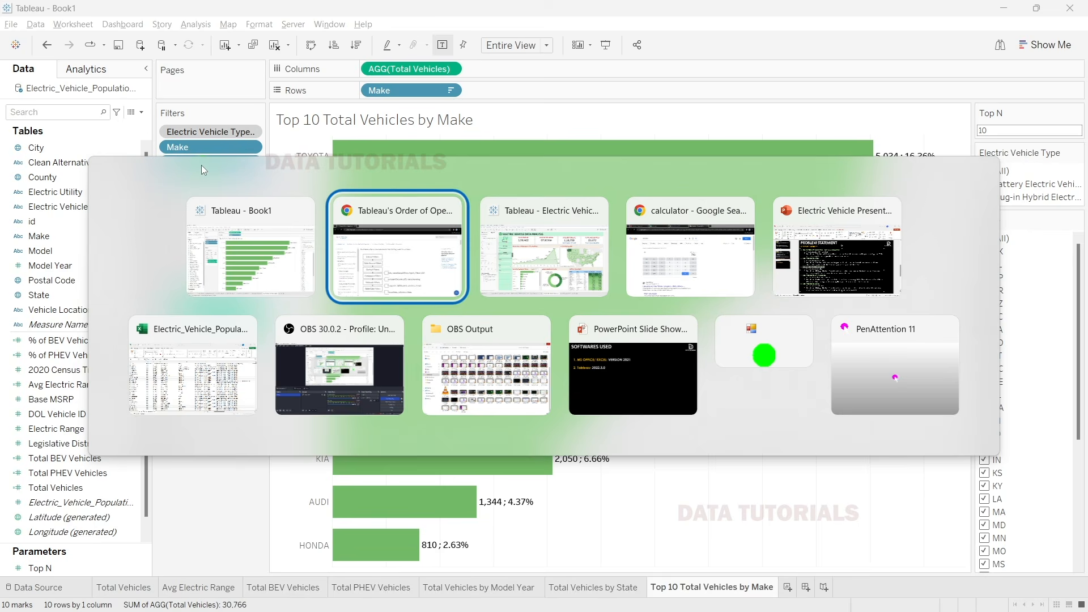
key("alt+Tab")
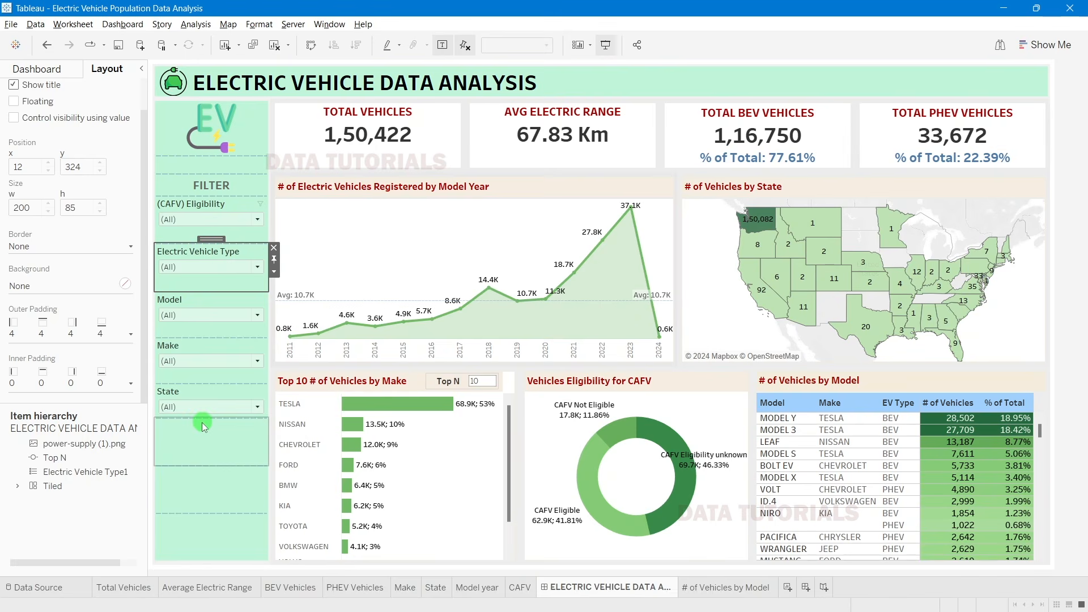
key("alt+Tab")
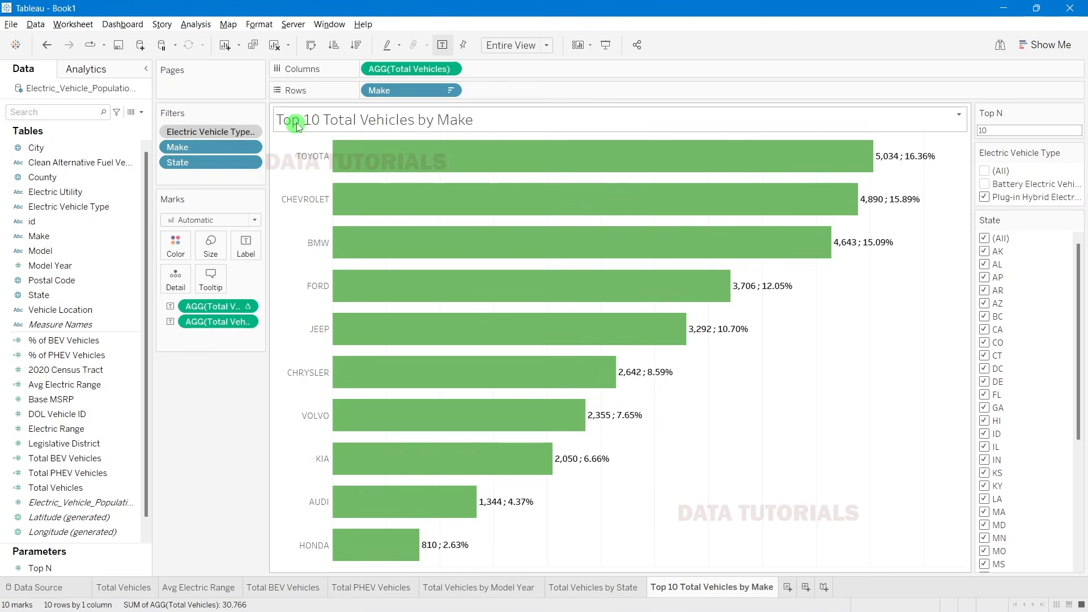
left_click(985, 171)
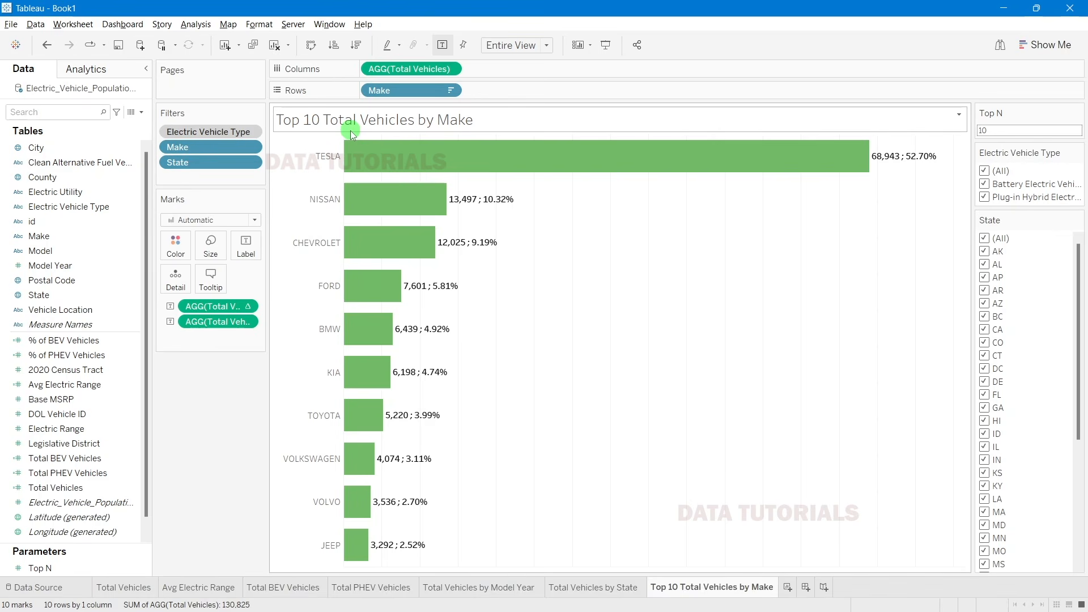
Step: Add the State filter to context on the Top 10 Total Vehicles by Make sheet
left_click_drag(192, 152, 397, 96)
left_click(201, 163)
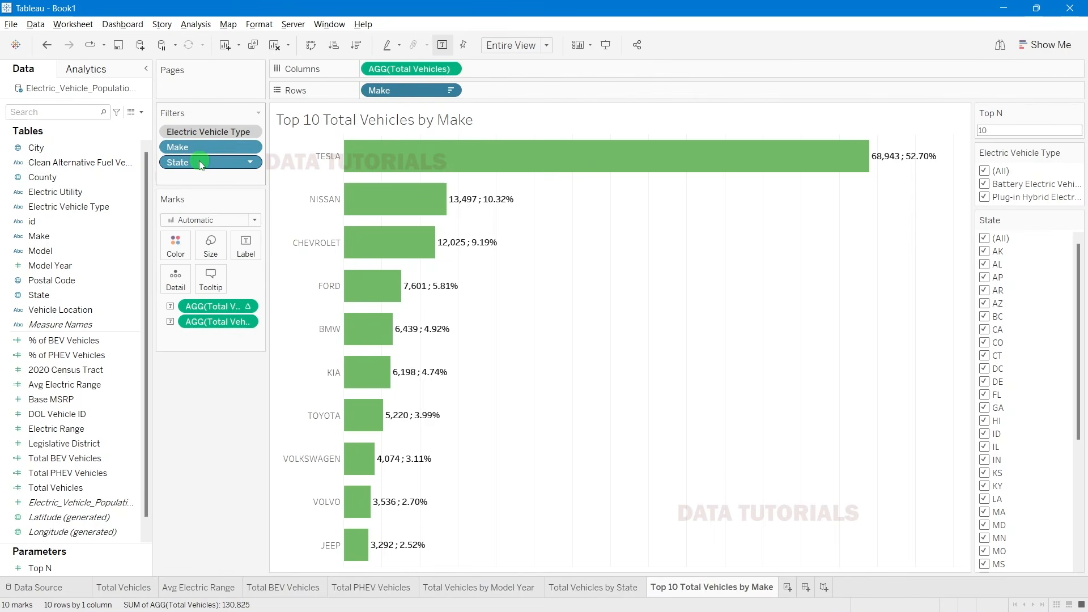
right_click(185, 165)
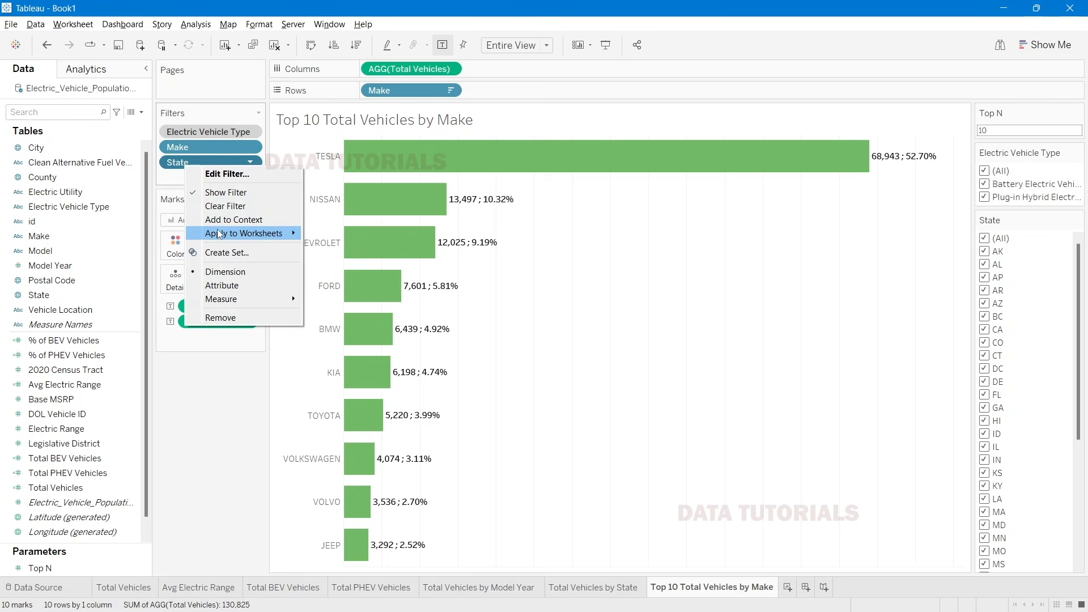
left_click(234, 220)
left_click(205, 419)
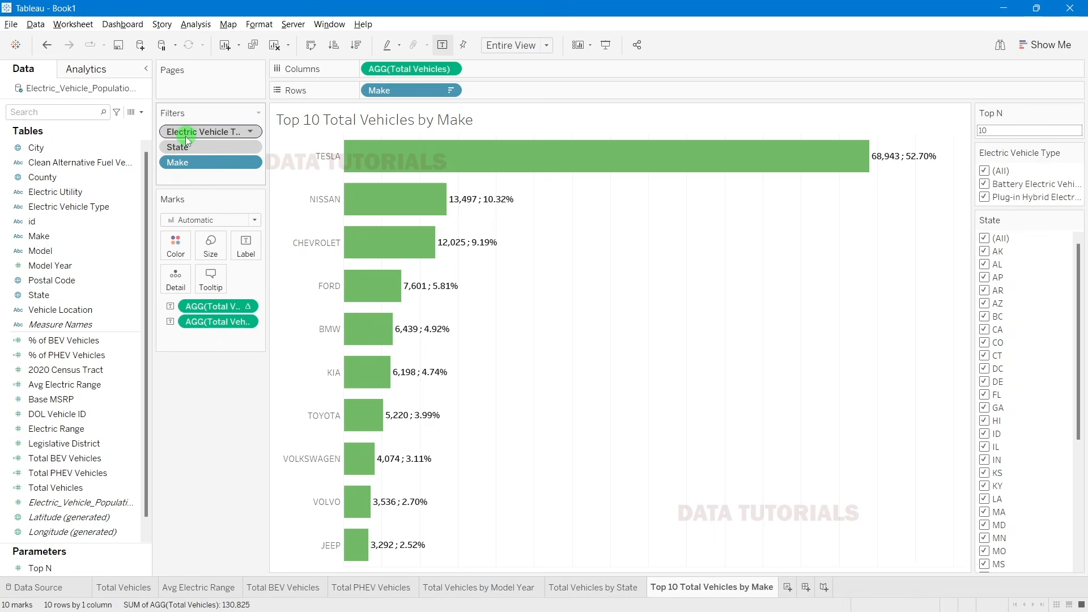
Step: Review the Top condition of the Make filter and close it without changes
left_click(167, 164)
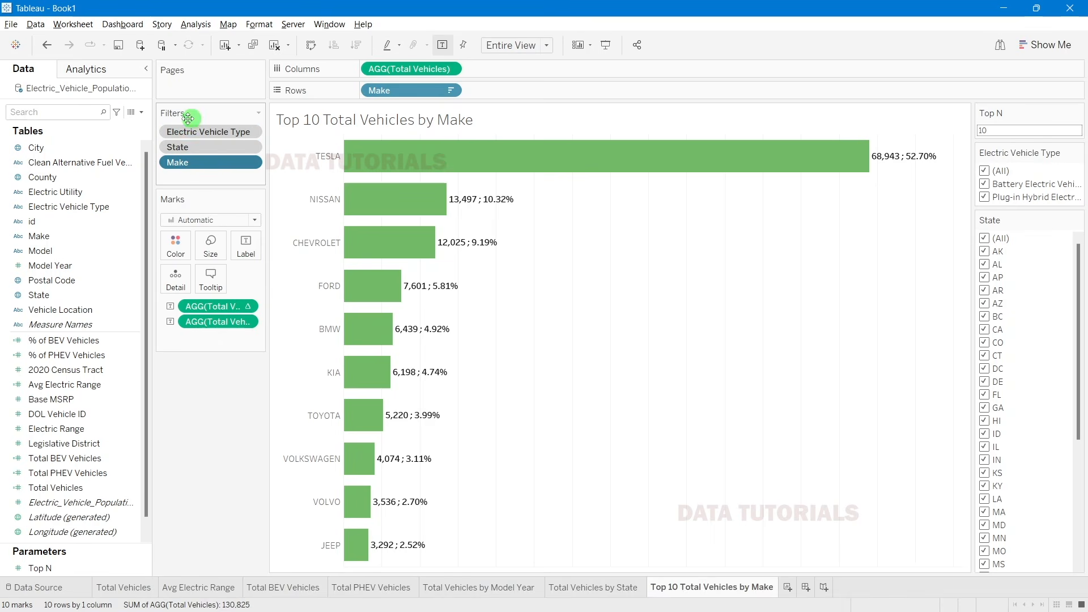
right_click(198, 165)
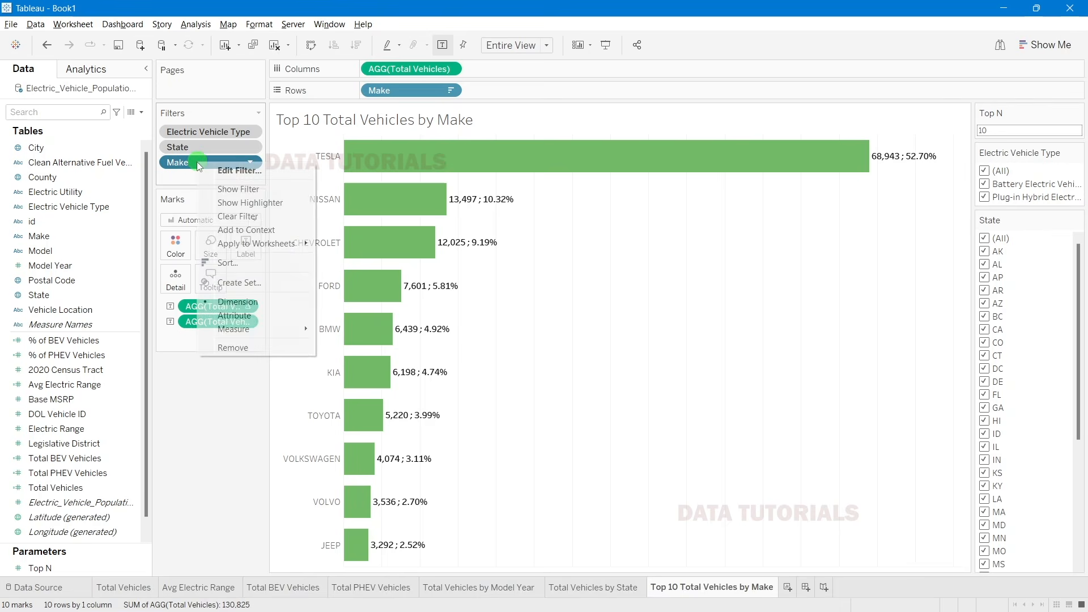
left_click(235, 170)
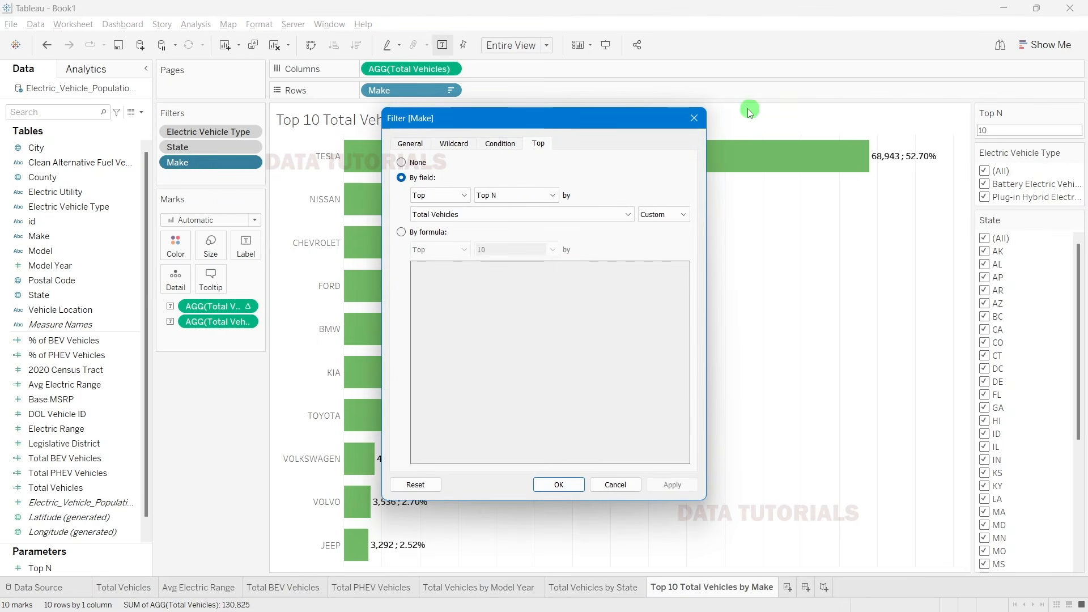
left_click(694, 118)
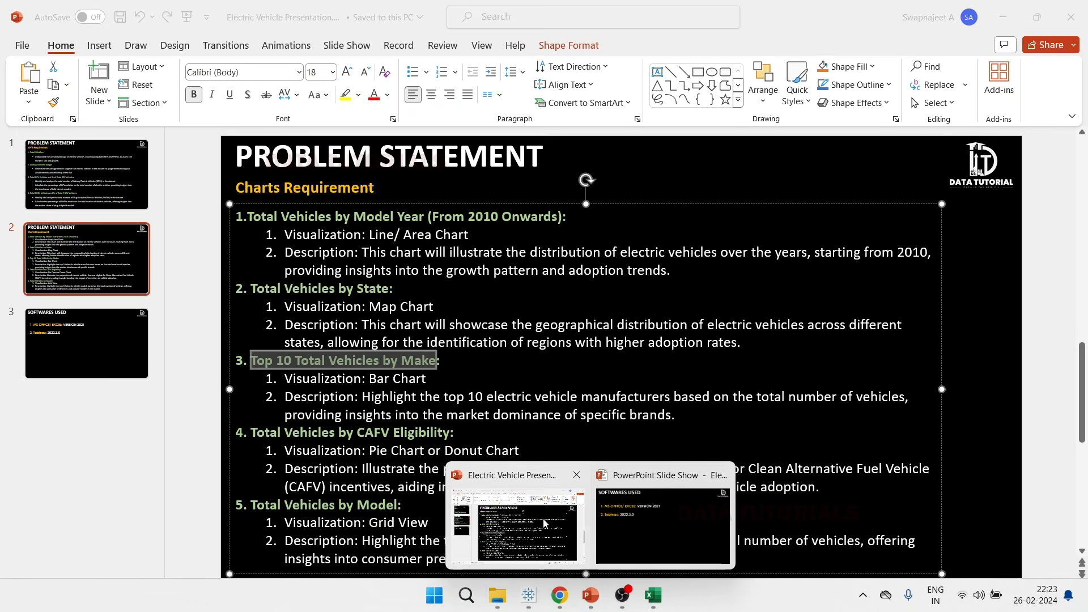
Step: Switch to the PowerPoint problem statement, copy the fourth chart heading, Total Vehicles by CAFV Eligibility, and return to Tableau
left_click(545, 524)
left_click(262, 428)
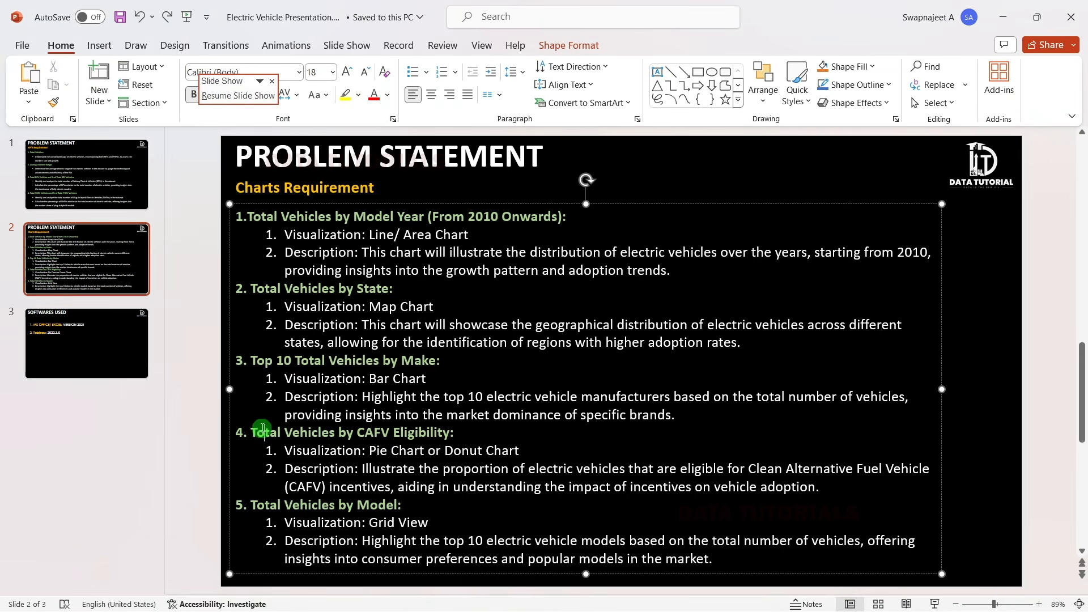
left_click_drag(250, 433, 418, 438)
key("ctrl+c")
key("alt+Tab")
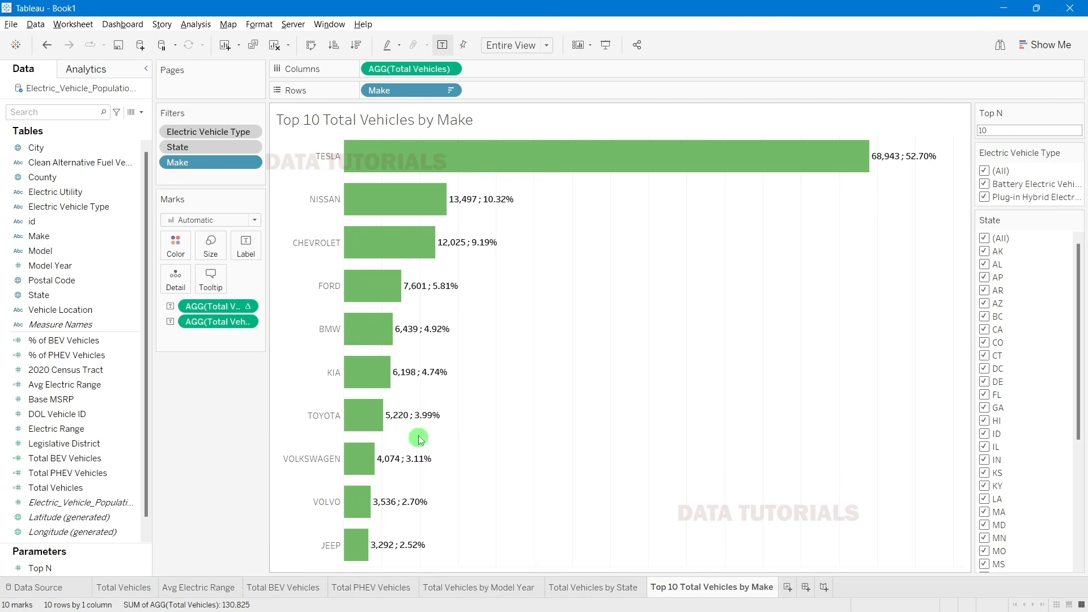
Step: Create a new worksheet and name it Total Vehicles by CAFV Eligibility
left_click(793, 588)
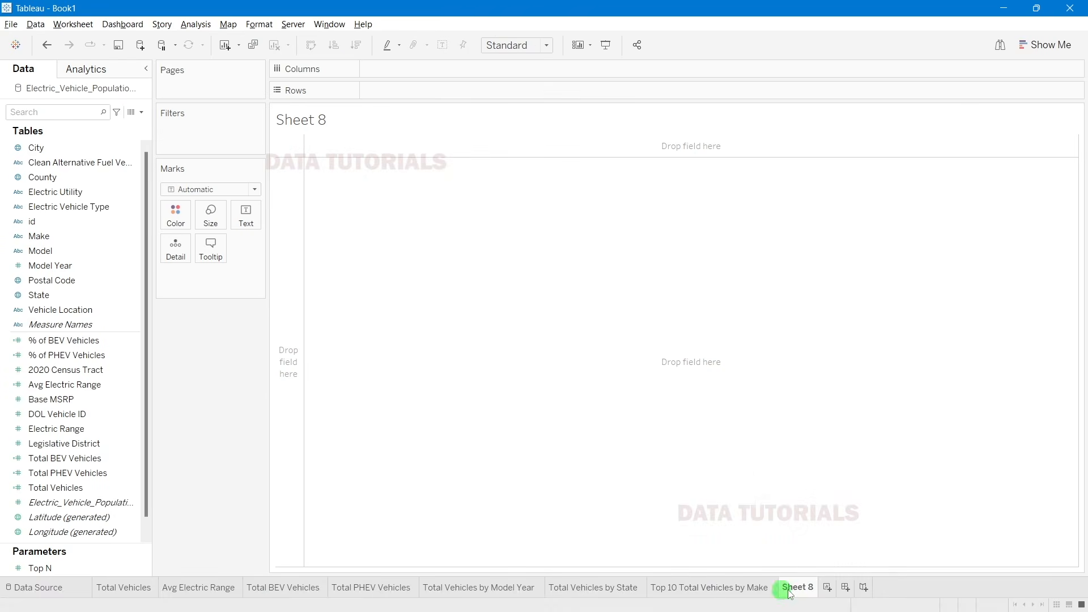
double_click(794, 589)
key("ctrl+v")
key("Return")
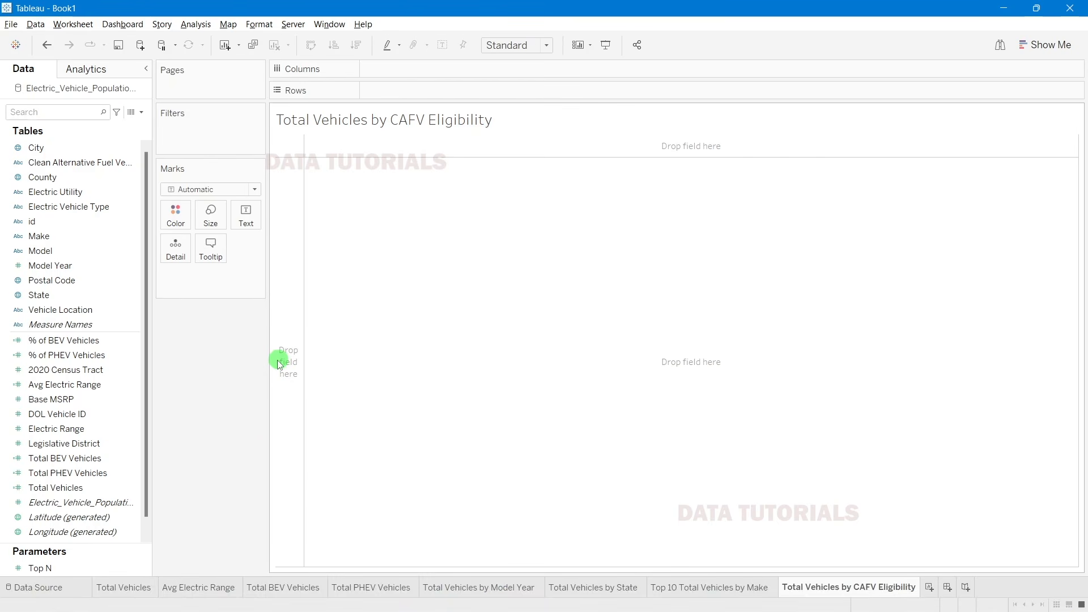
Step: Place the Clean Alternative Fuel Vehicle (CAFV) Eligibility field on Rows of the new sheet
key("alt+Tab")
key("alt+Tab")
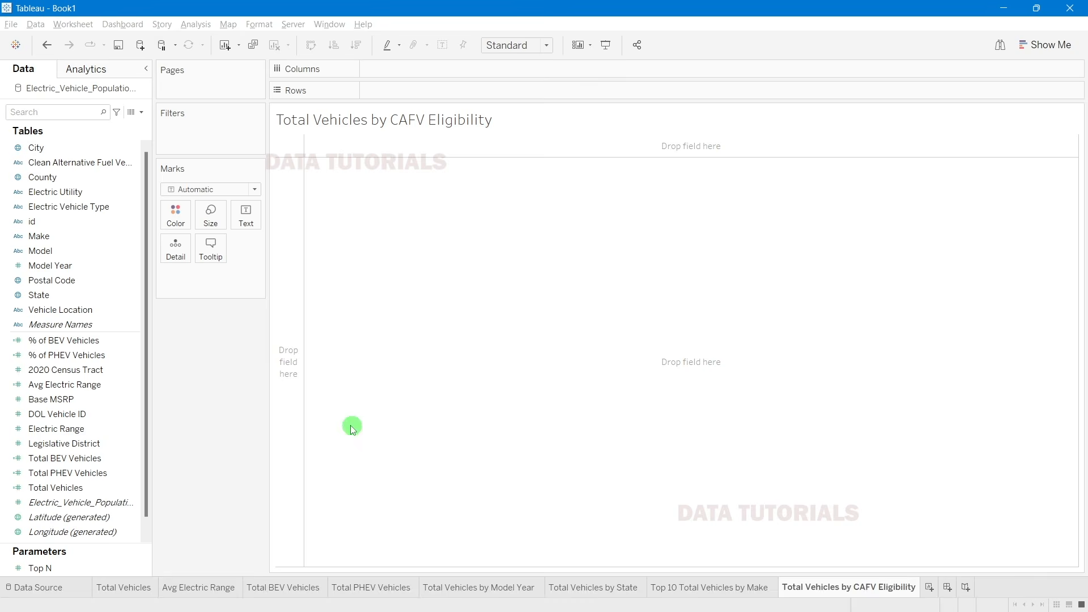
left_click(131, 355)
left_click(80, 162)
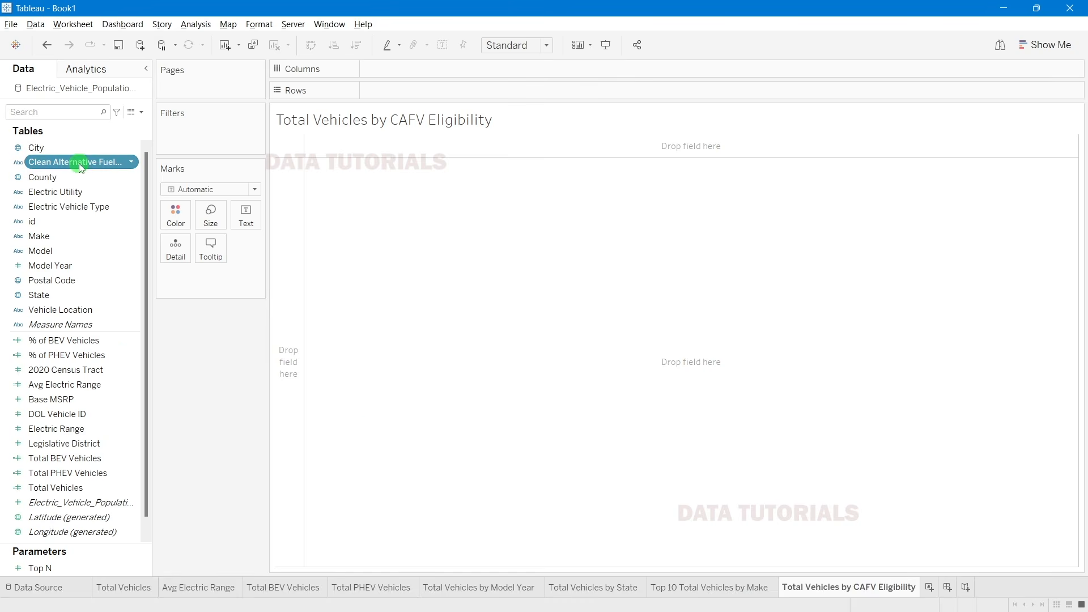
left_click_drag(94, 166, 384, 88)
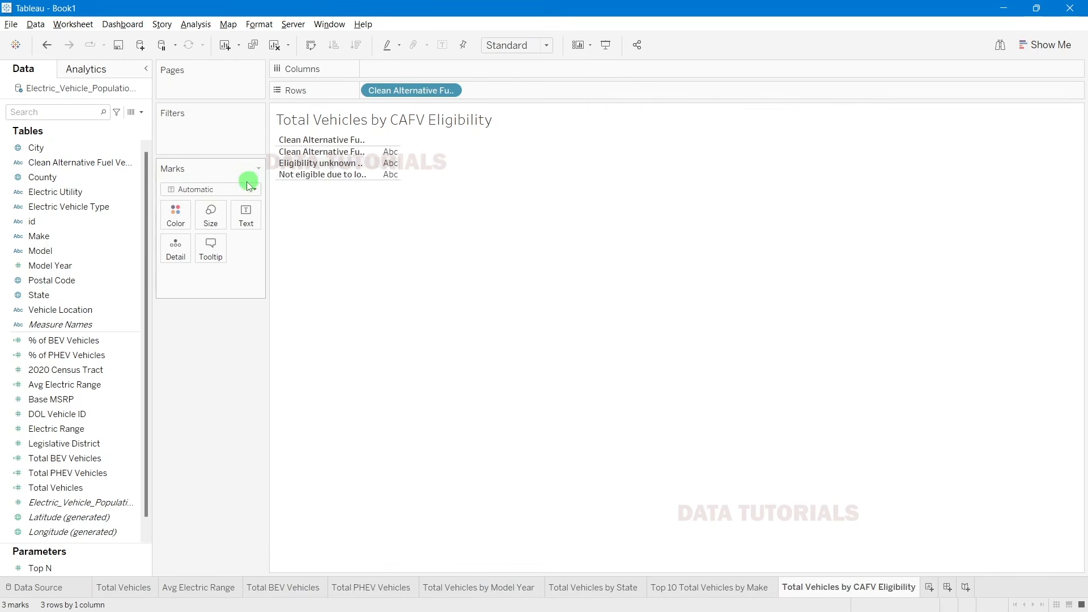
Step: Change the mark type to Pie and move the CAFV Eligibility field from Rows to Color
left_click(222, 190)
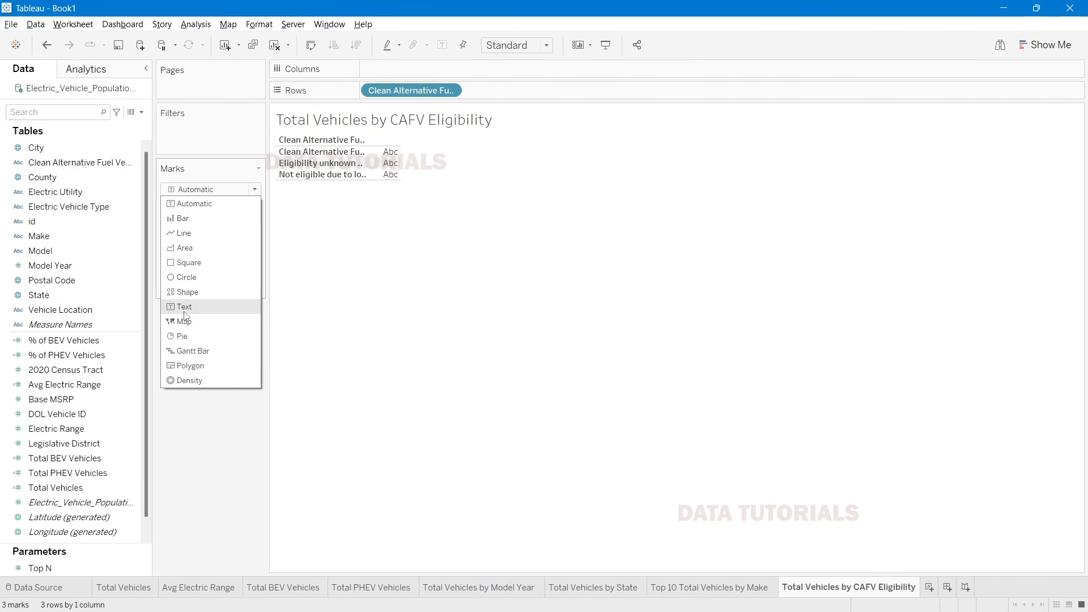
left_click(184, 335)
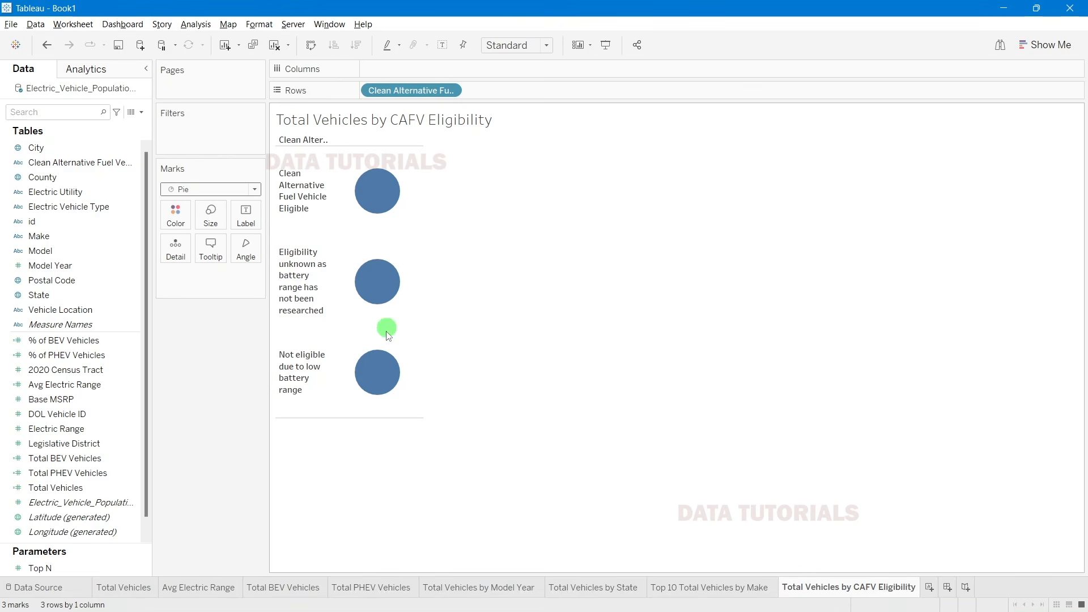
left_click_drag(382, 90, 178, 218)
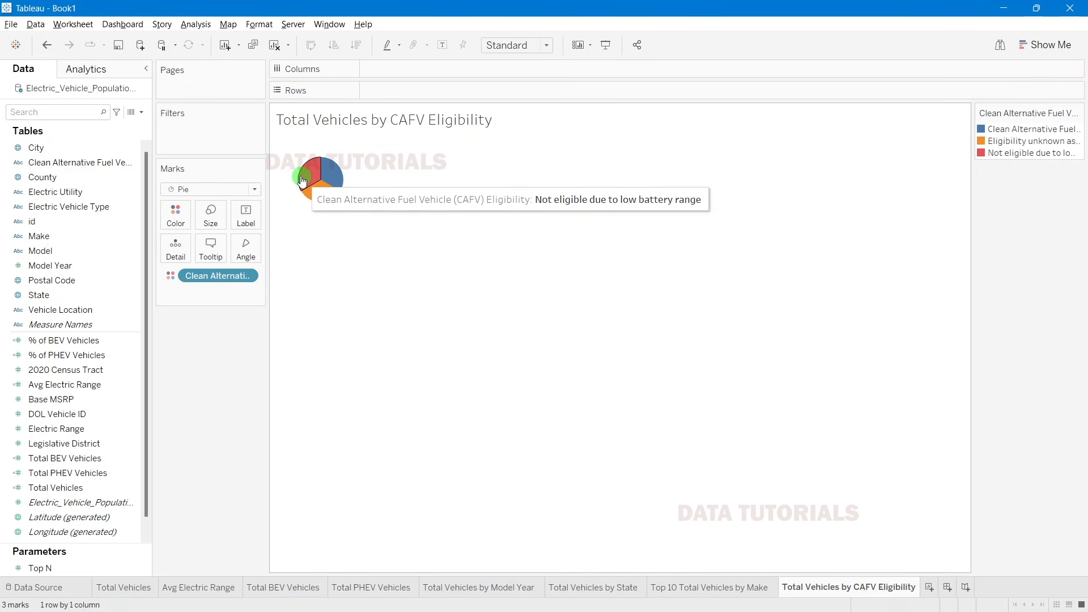
Step: Fit the pie chart to Entire View and set its slice angles by Total Vehicles
left_click(519, 48)
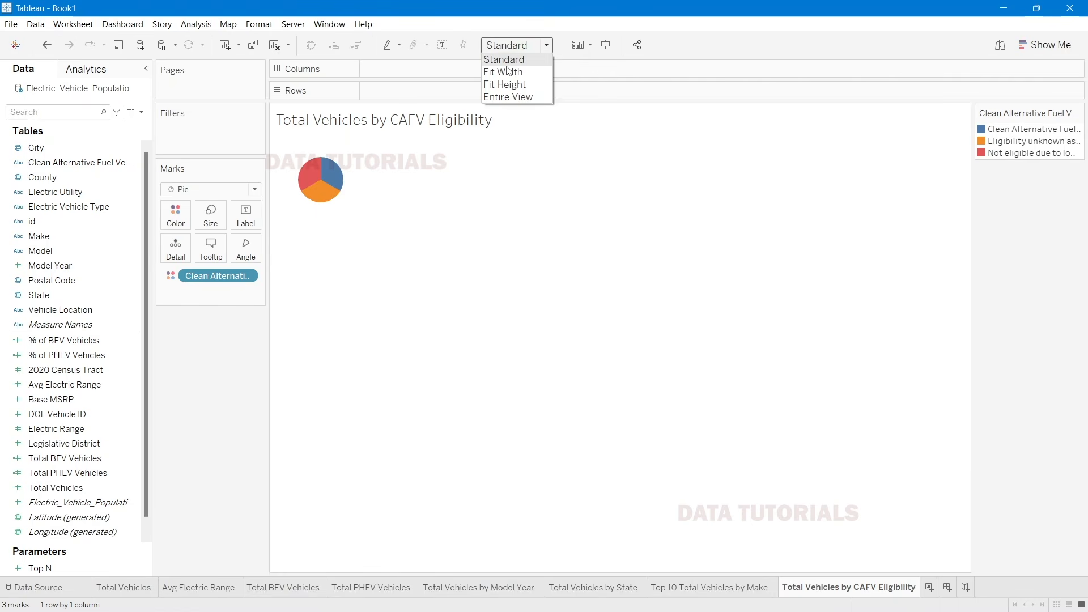
left_click(510, 97)
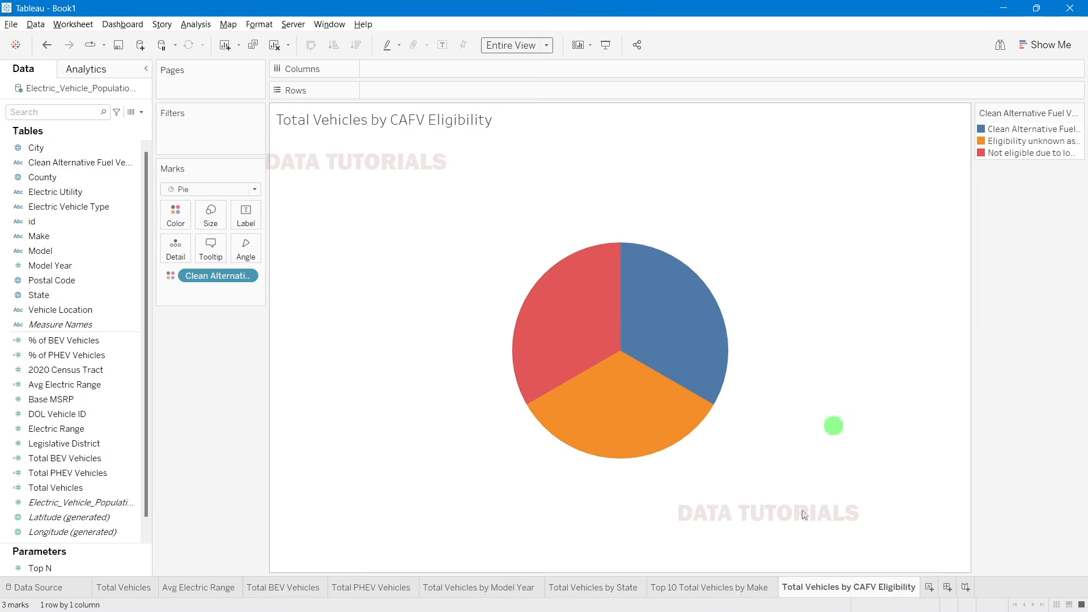
mouse_move(521, 321)
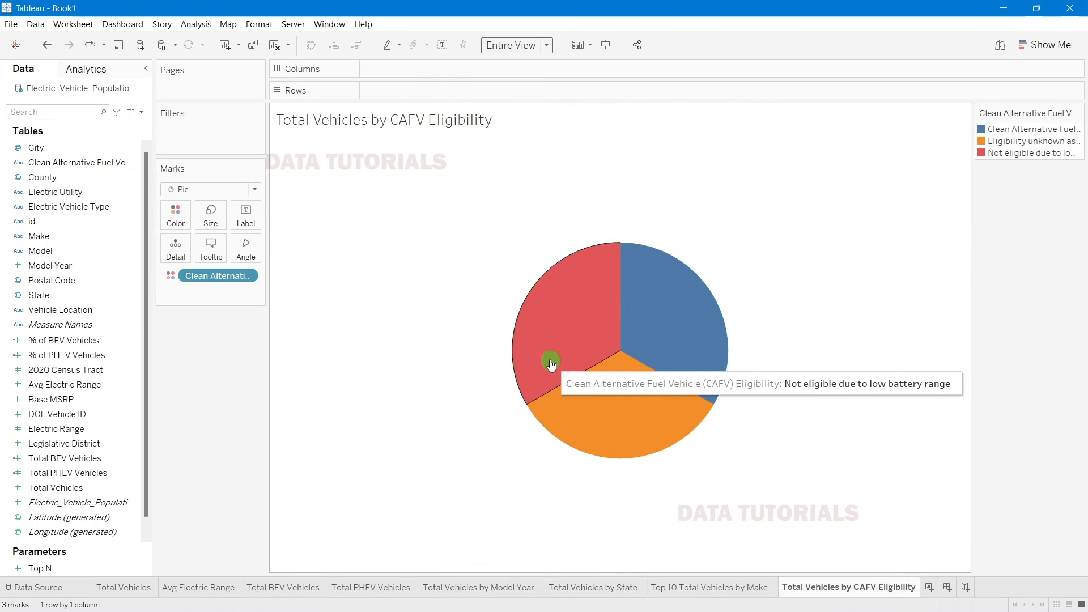
key("alt+Tab")
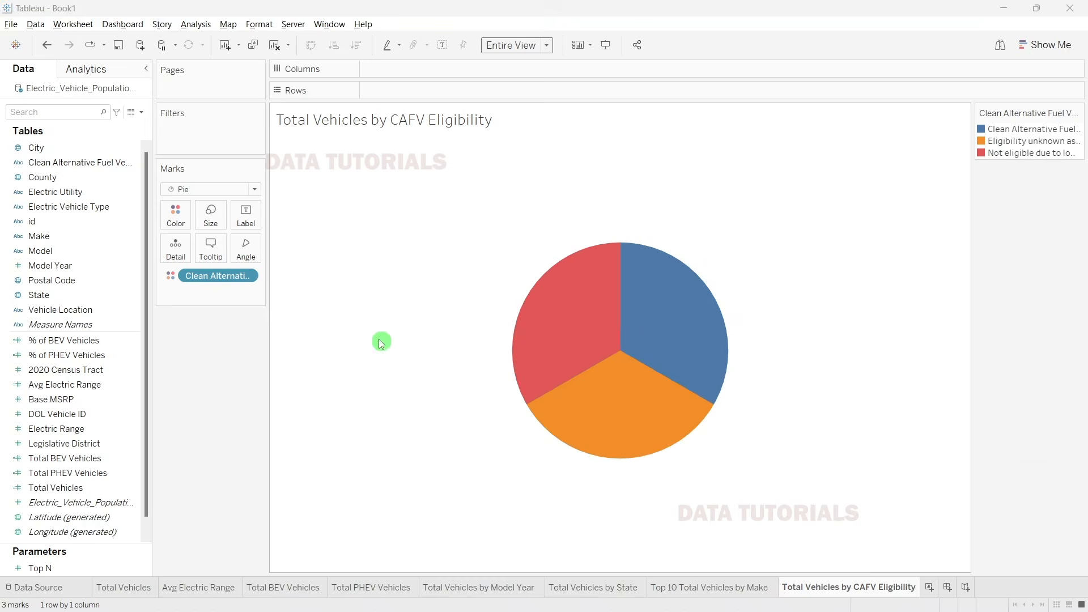
key("alt+Tab")
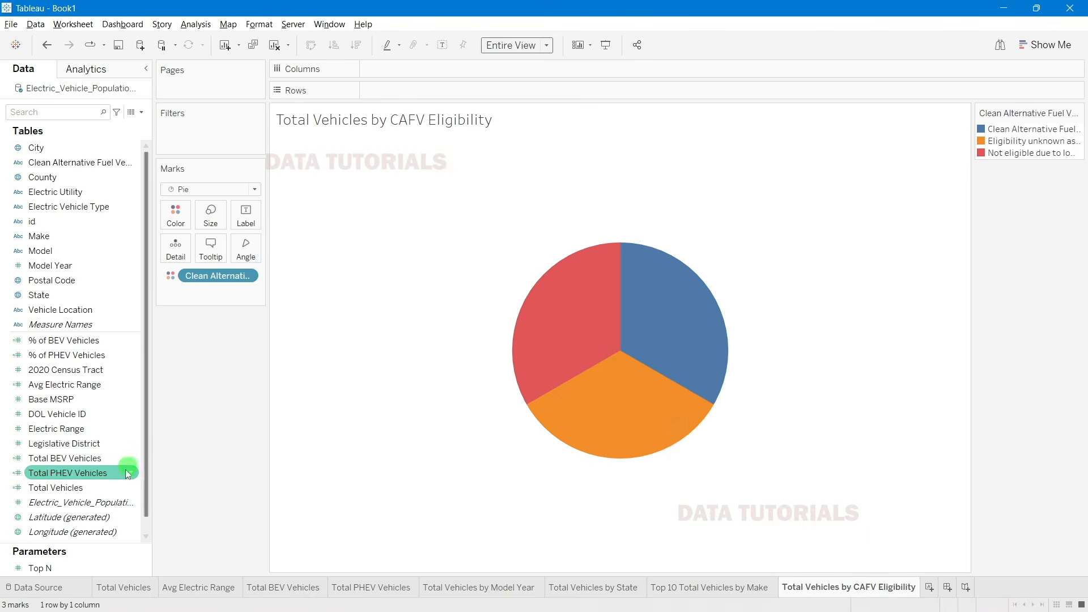
left_click_drag(83, 495, 258, 255)
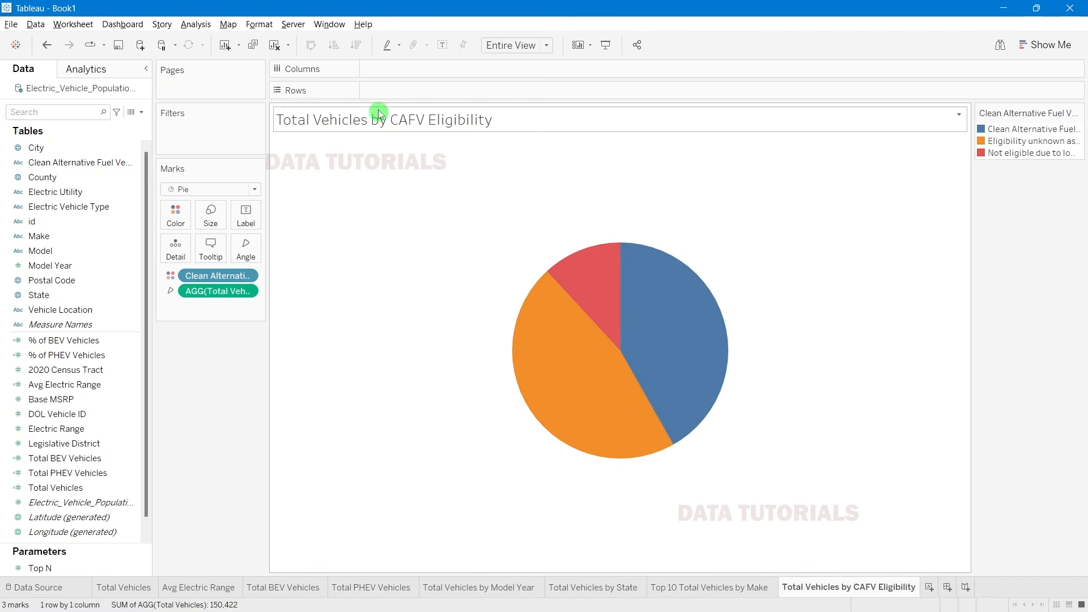
Step: Add an AVG(0) calculation to Rows and duplicate it beside the original to get a second pie
double_click(395, 93)
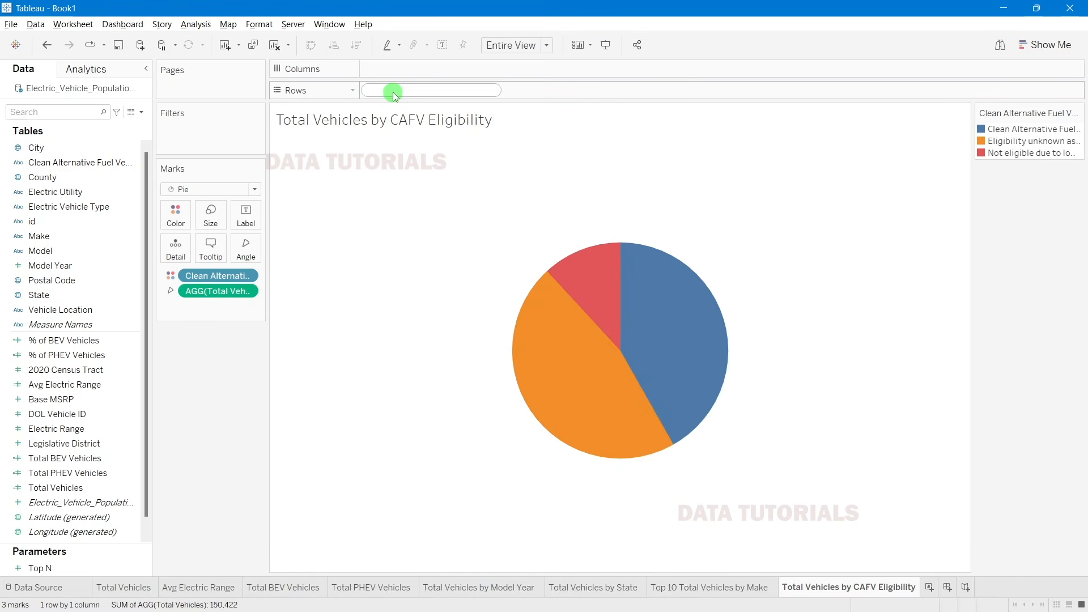
type("av")
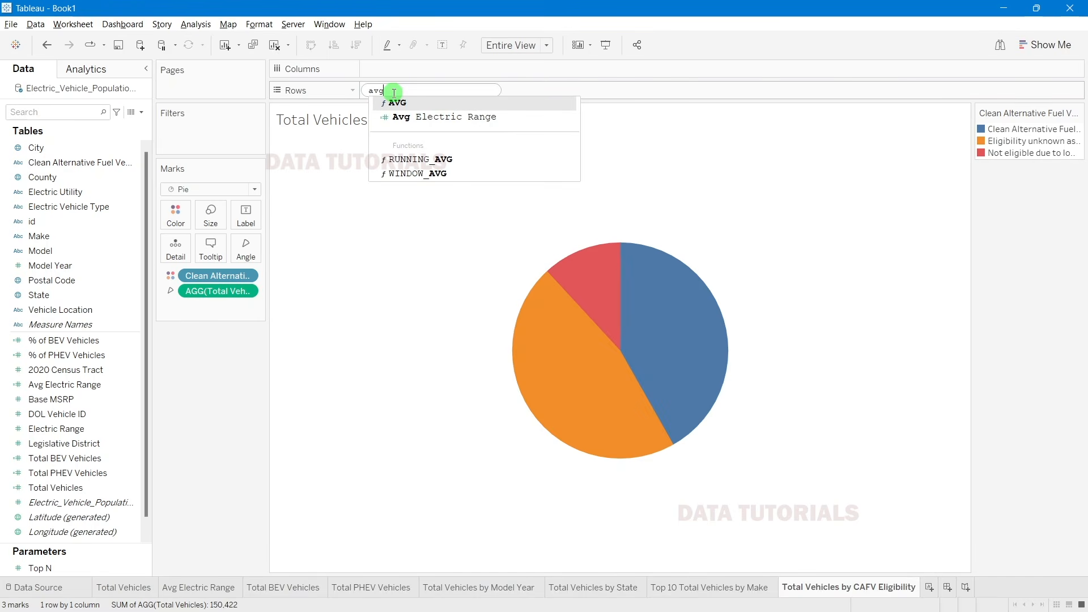
type("g")
key("Return")
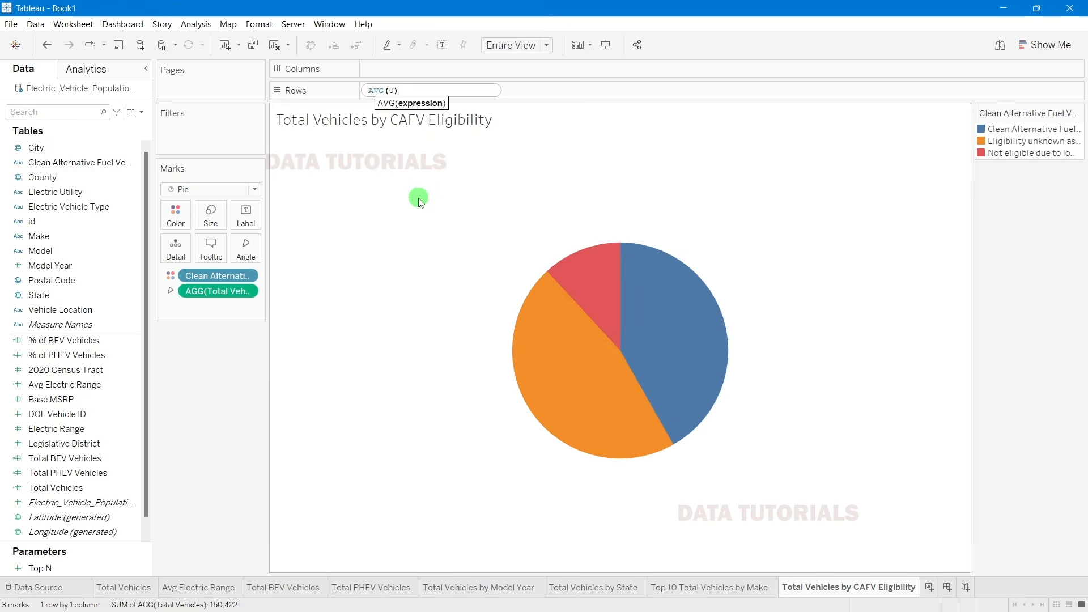
key("Return")
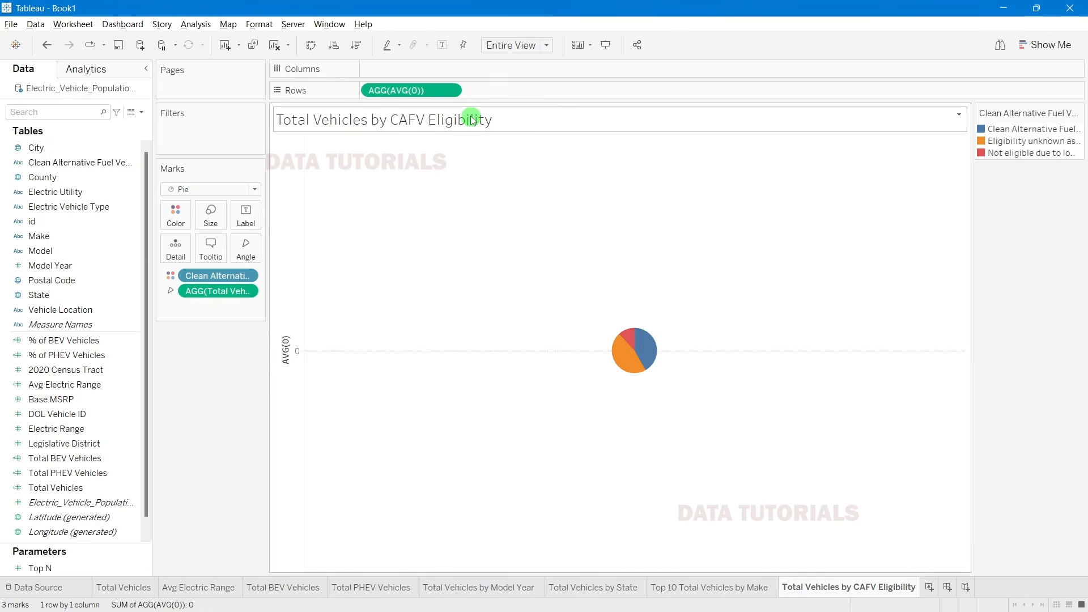
left_click(411, 91)
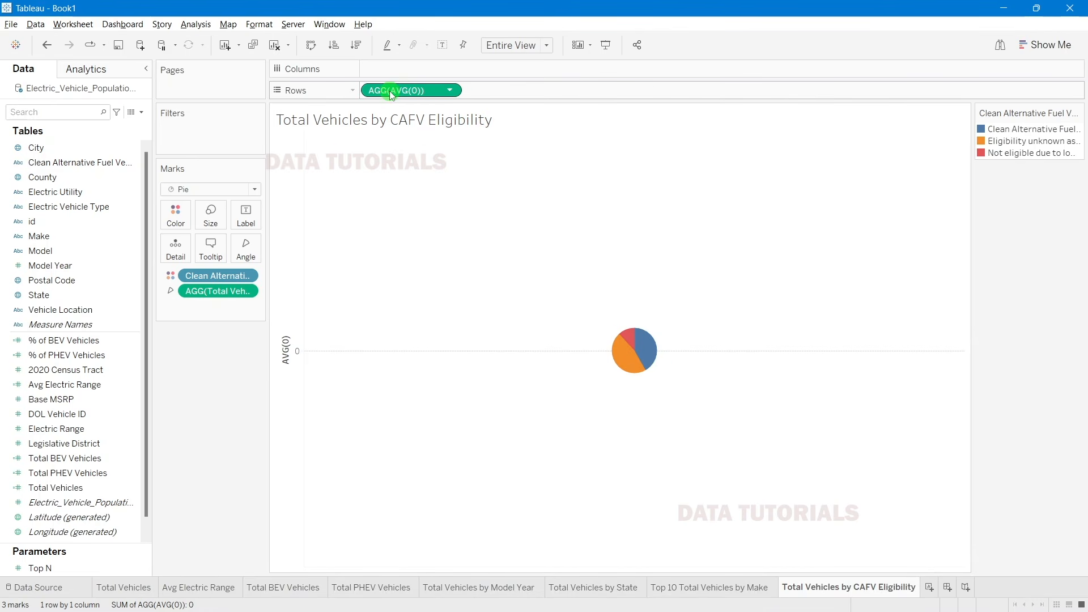
left_click_drag(389, 91, 494, 89)
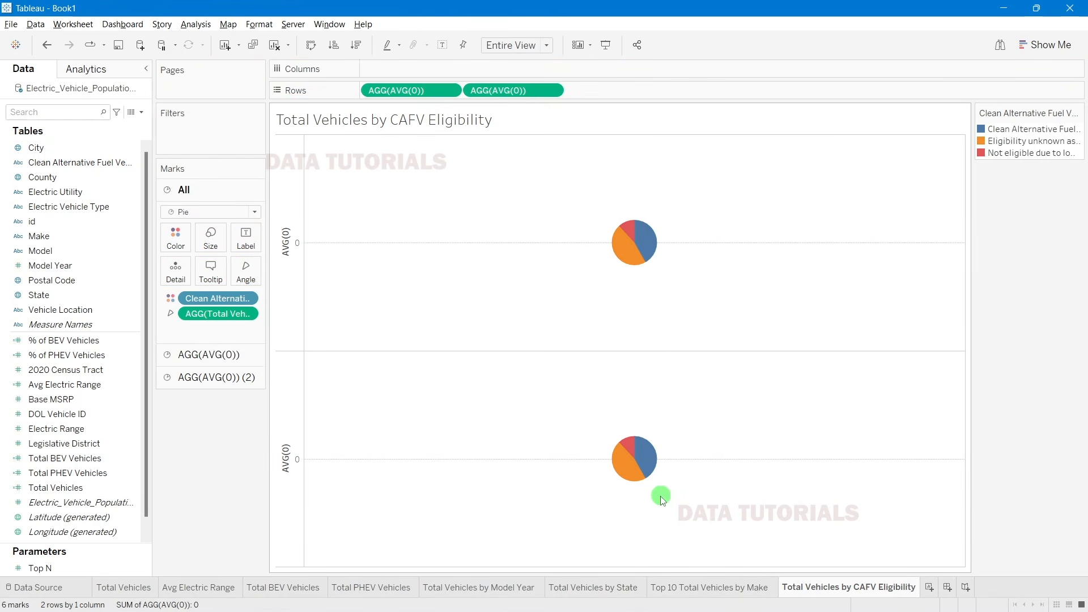
Step: Remove the CAFV Eligibility color and Total Vehicles angle fields from the marks of the second AVG(0) pie only
left_click(502, 92)
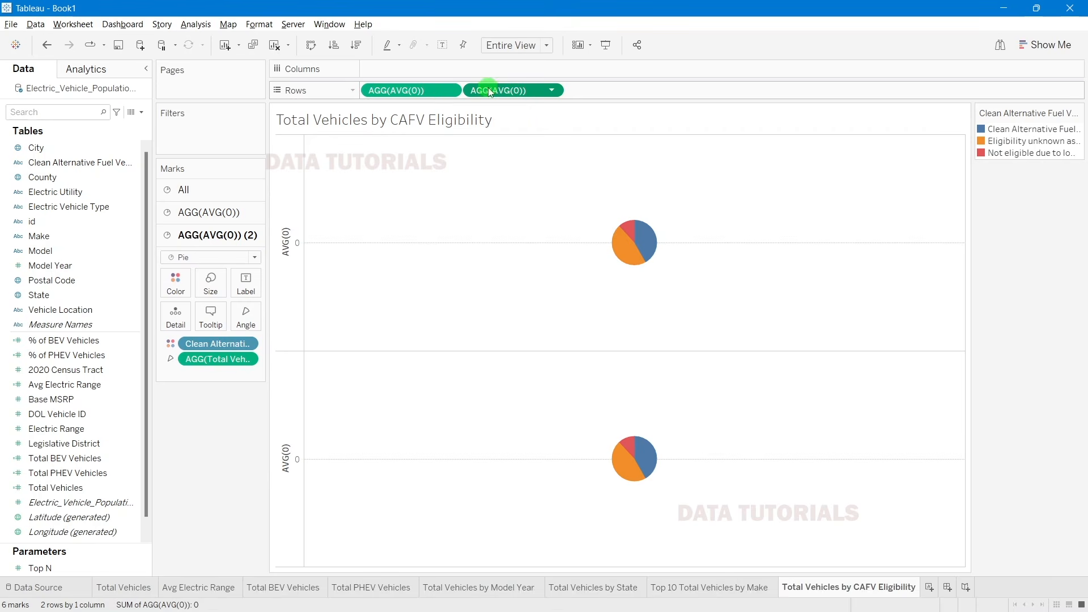
left_click(434, 92)
left_click(488, 94)
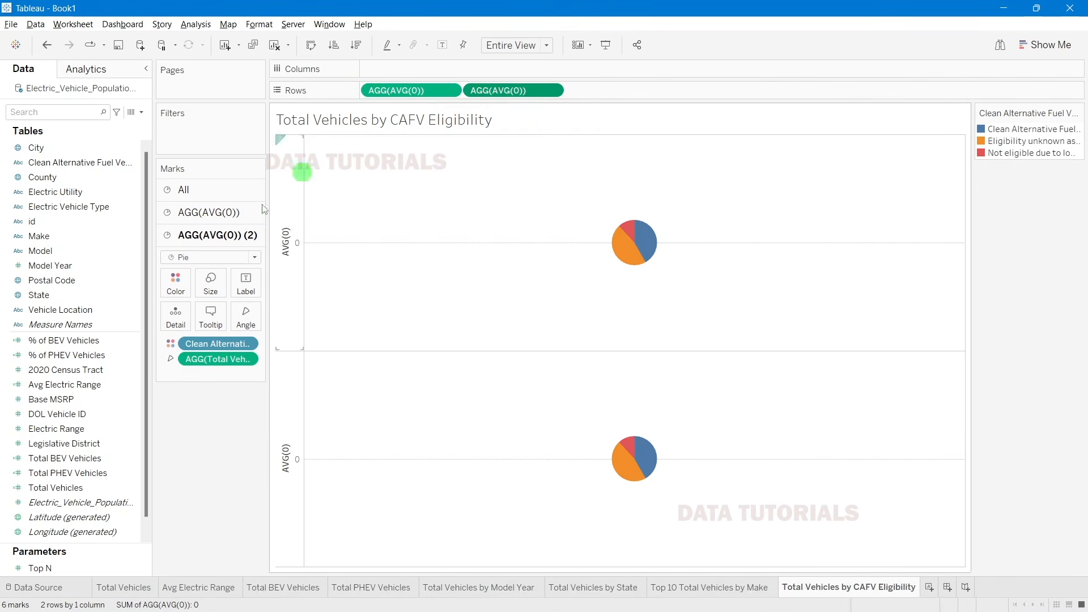
left_click(198, 218)
left_click(183, 369)
left_click(519, 92)
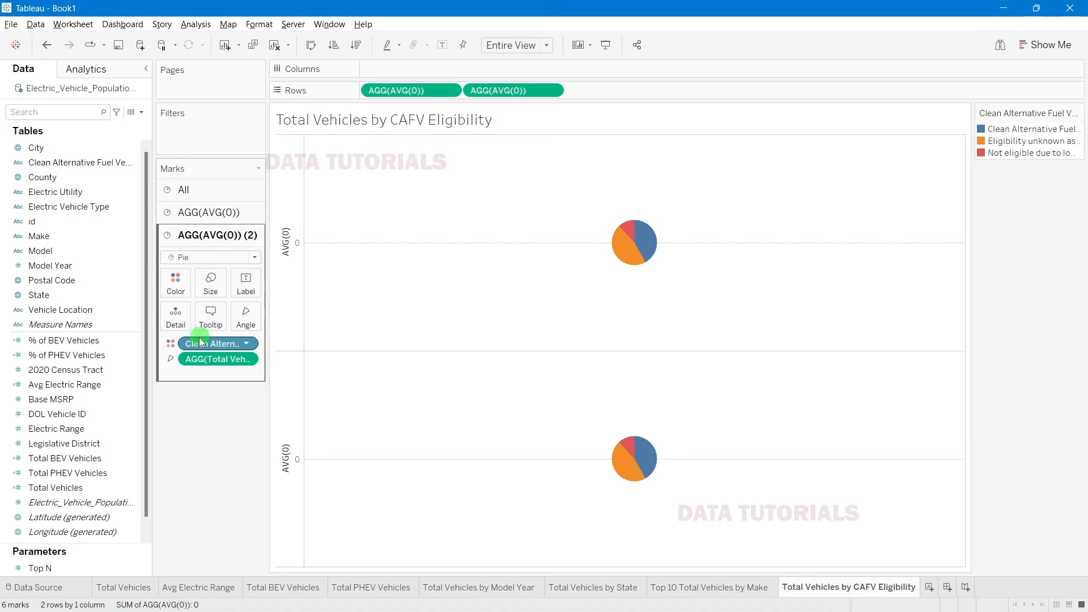
left_click_drag(201, 343, 206, 502)
left_click_drag(199, 347, 199, 511)
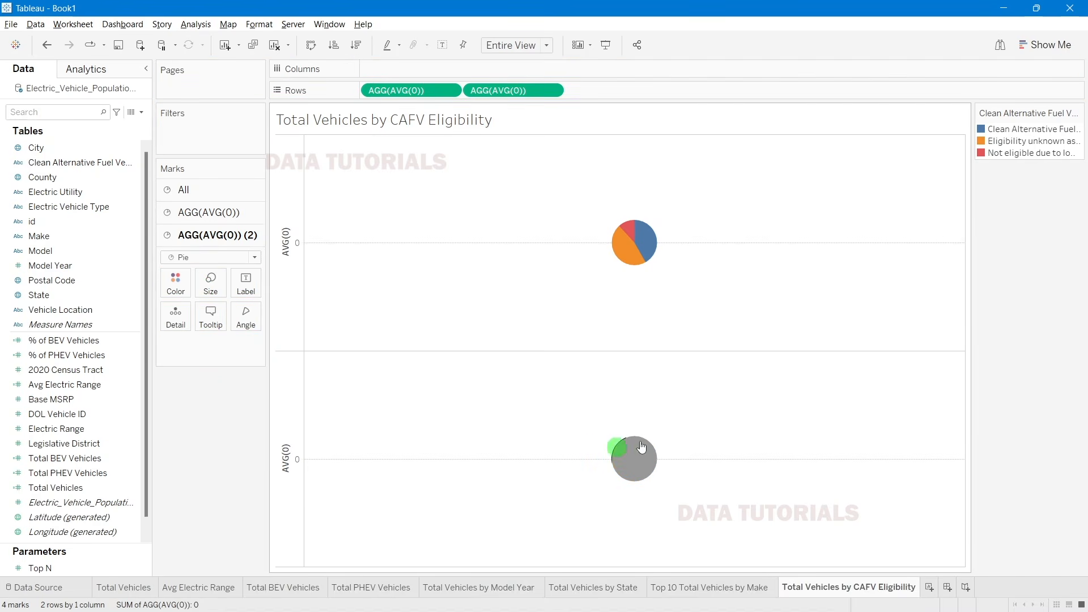
Step: Combine the two AVG(0) pies into a dual-axis chart
mouse_move(628, 454)
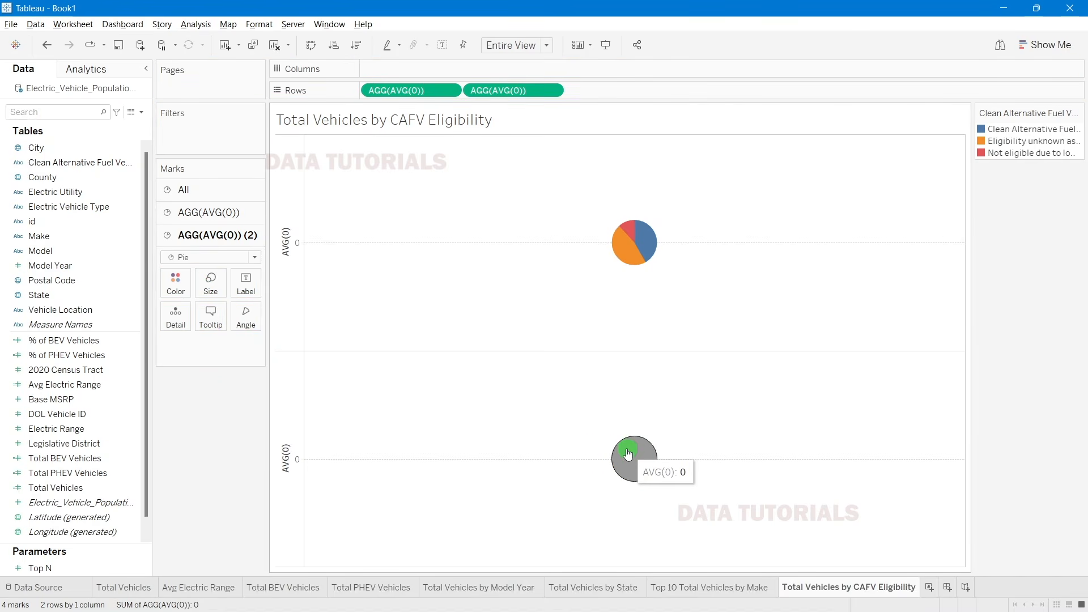
right_click(513, 87)
left_click(547, 222)
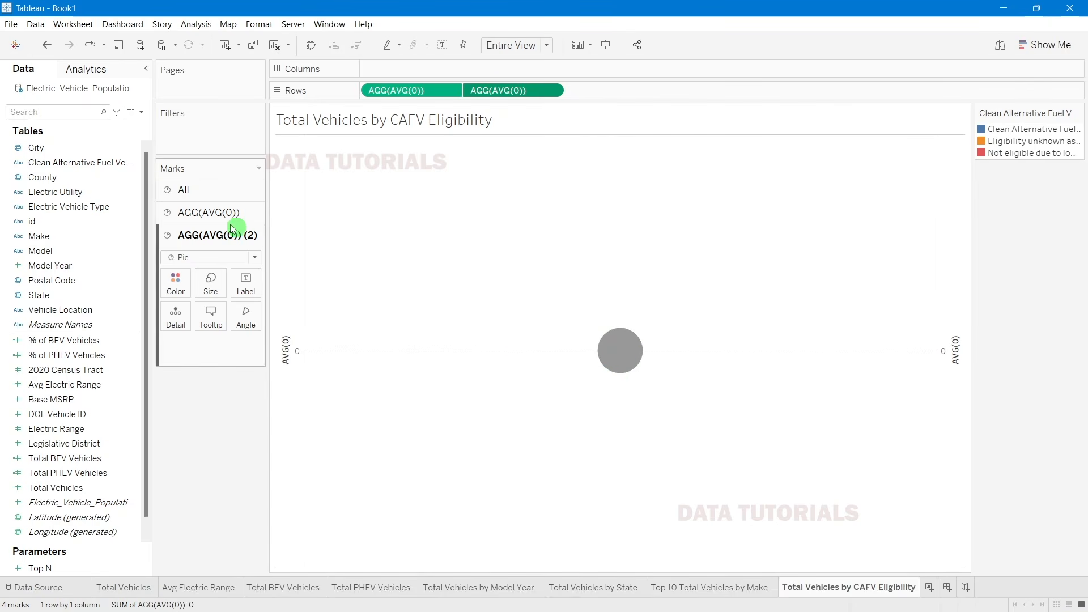
Step: Enlarge the first AVG(0) pie so its colored slices extend well beyond the gray second pie
left_click(218, 214)
left_click(210, 262)
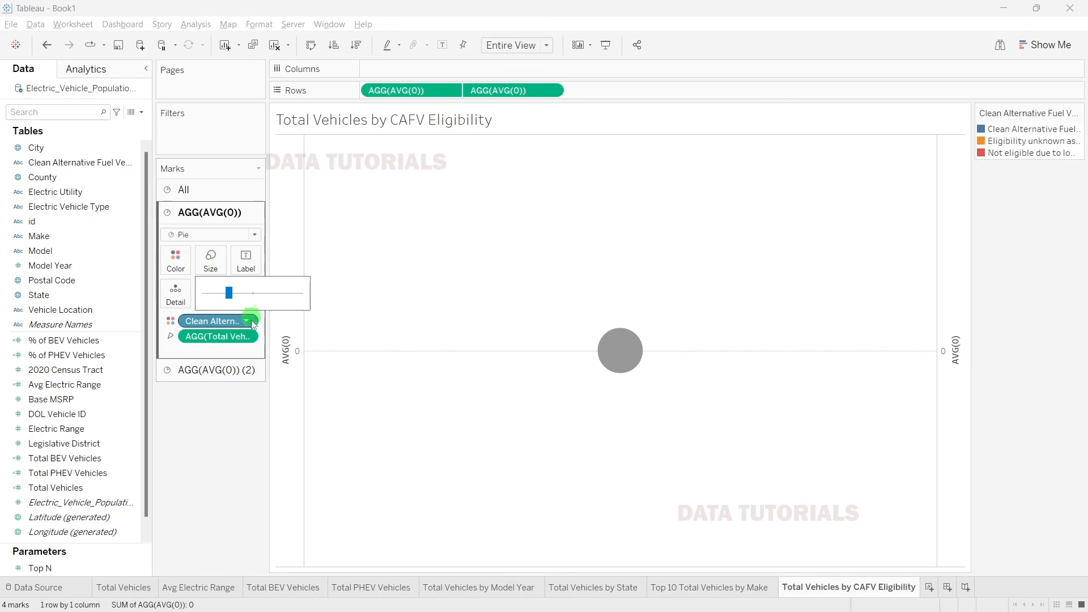
left_click_drag(253, 293, 267, 295)
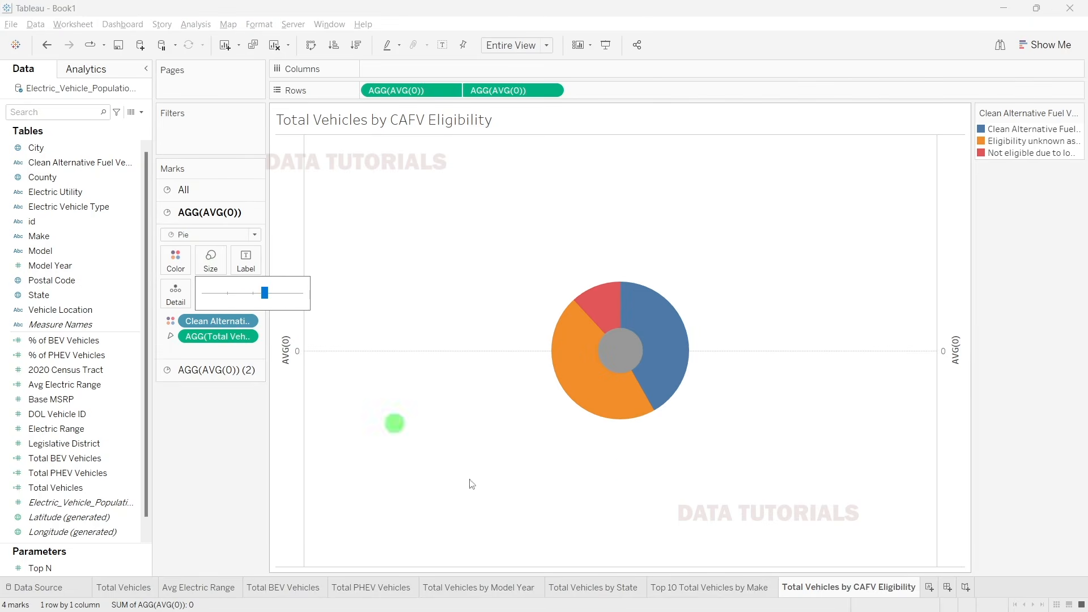
Step: Enlarge the second AVG(0) pie to about two-thirds of the outer pie's diameter, leaving a colored ring around it
left_click(191, 371)
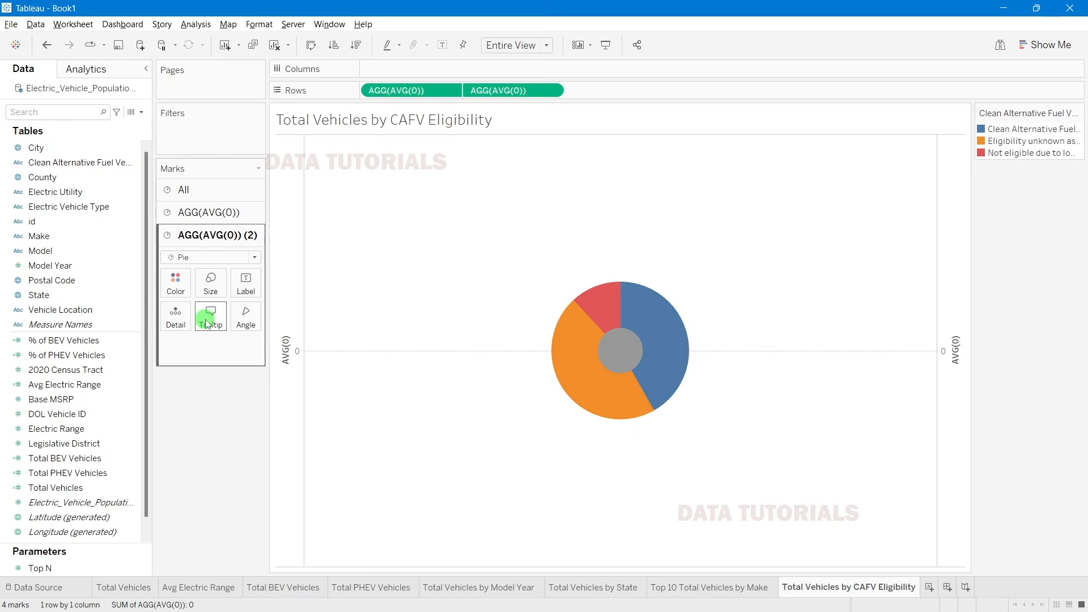
left_click(210, 283)
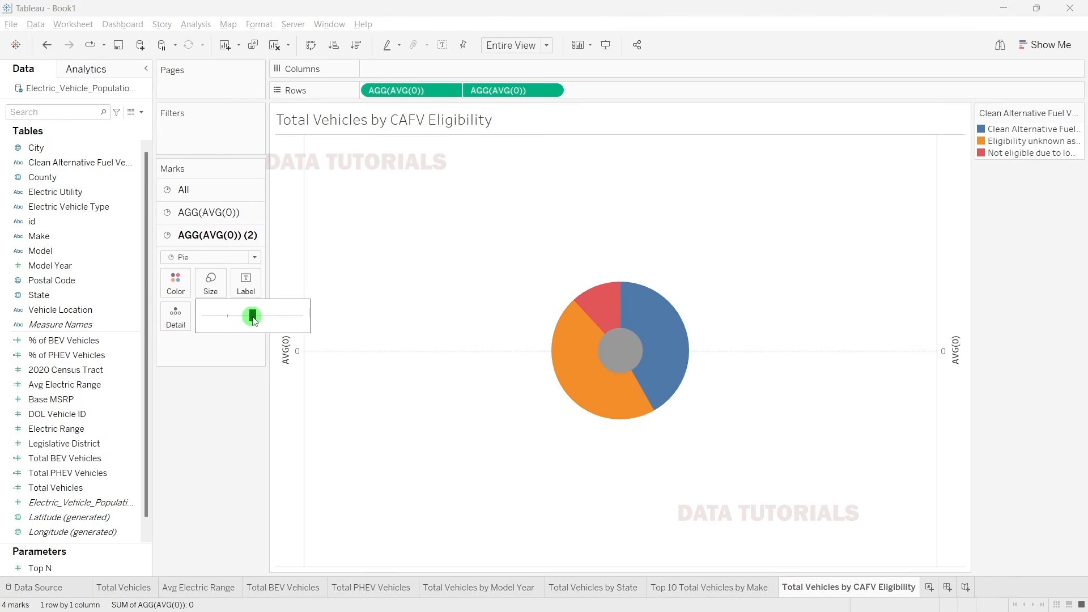
left_click_drag(253, 317, 250, 314)
left_click(190, 518)
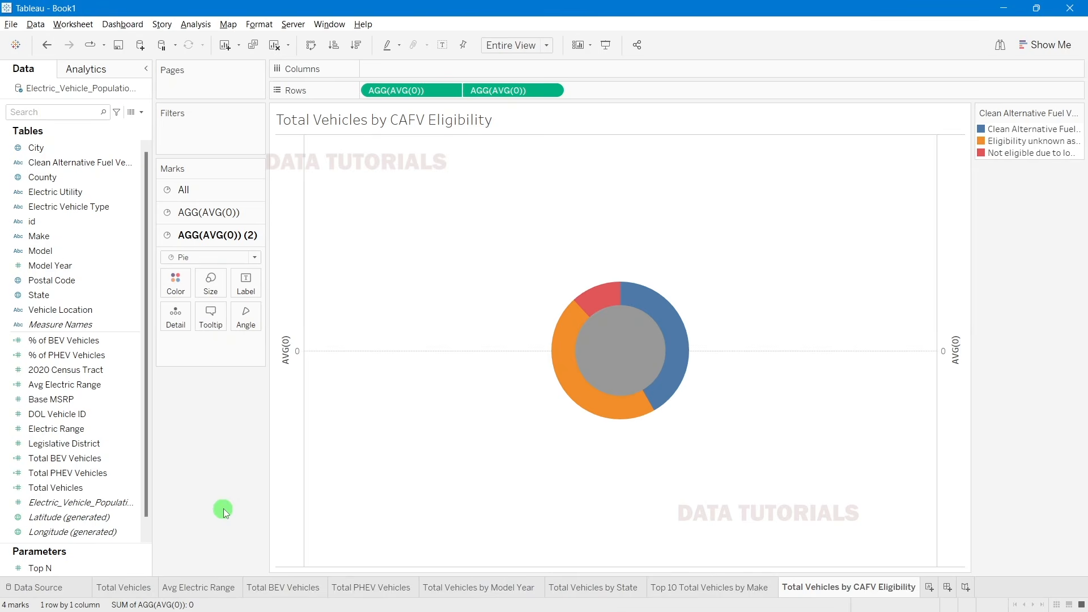
Step: Hide the AVG(0) axis headers and color the inner pie white to form the donut hole
right_click(288, 355)
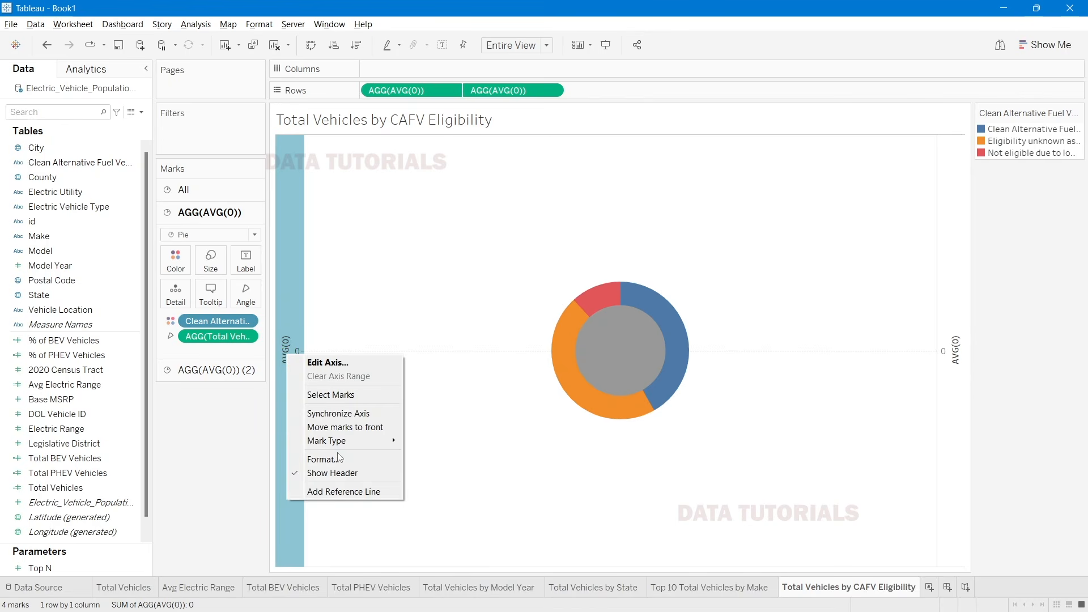
left_click(334, 474)
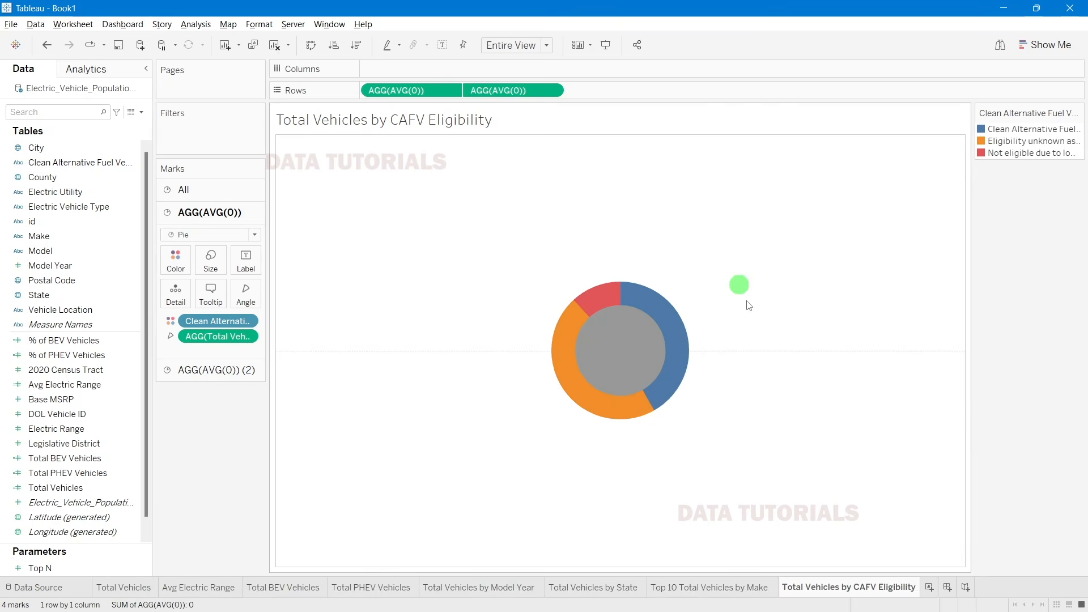
left_click(607, 346)
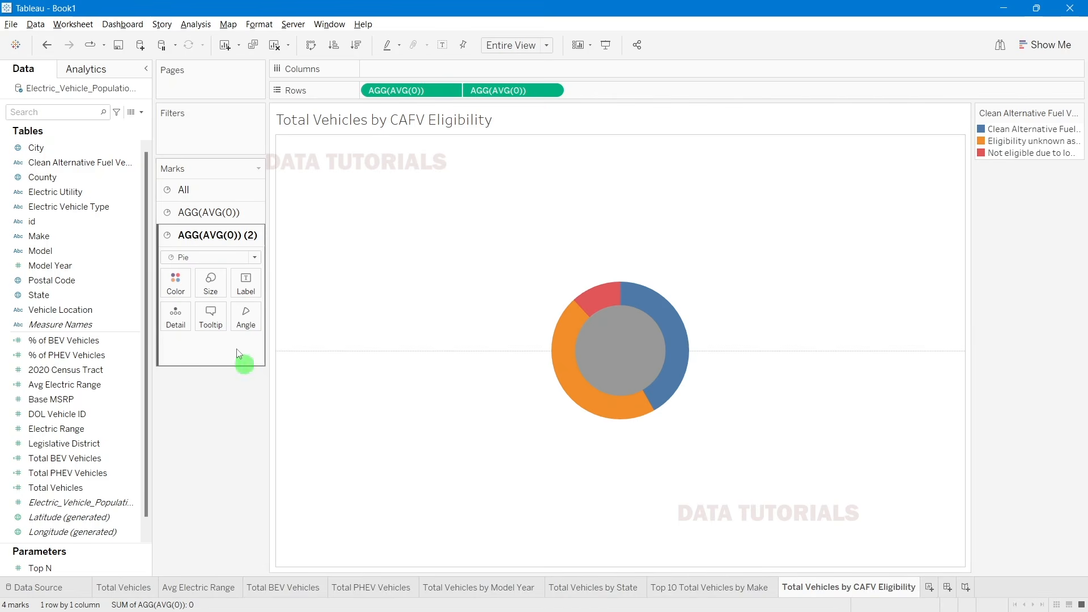
left_click(176, 282)
left_click(194, 323)
left_click(509, 446)
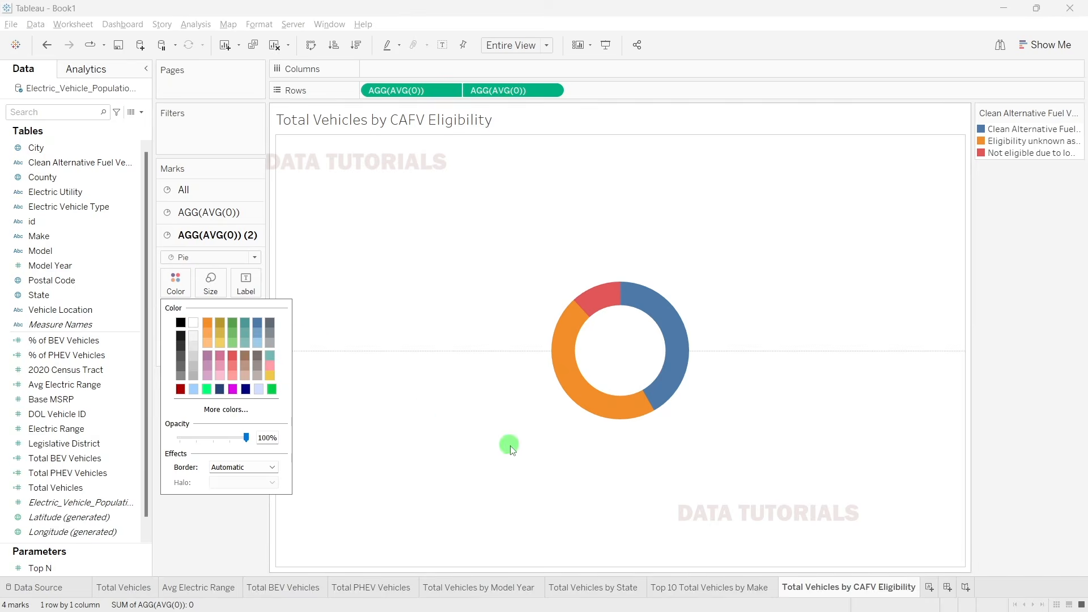
left_click(587, 325)
left_click(759, 395)
left_click(623, 282)
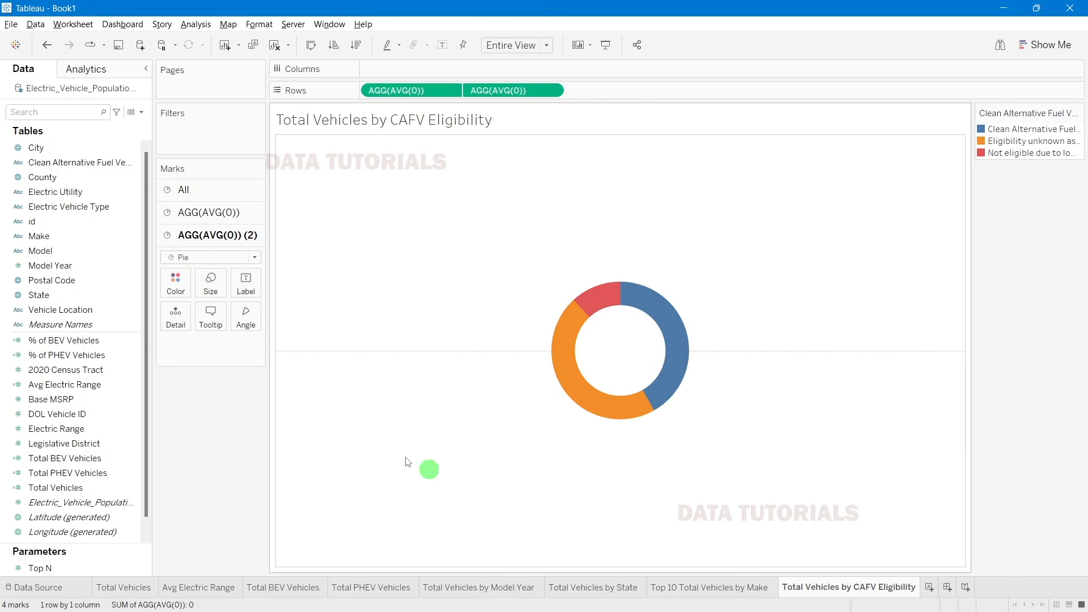
Step: Label the outer pie's slices with Total Vehicles, calculated as Percent of Total
left_click(198, 213)
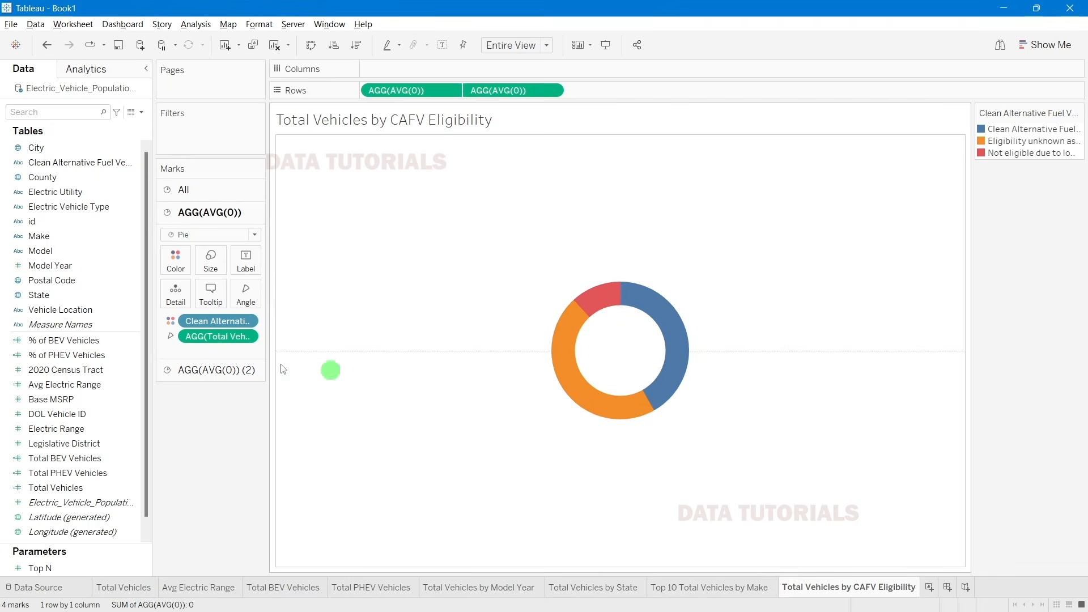
scroll(117, 443, "down", 1)
left_click_drag(80, 472, 254, 270)
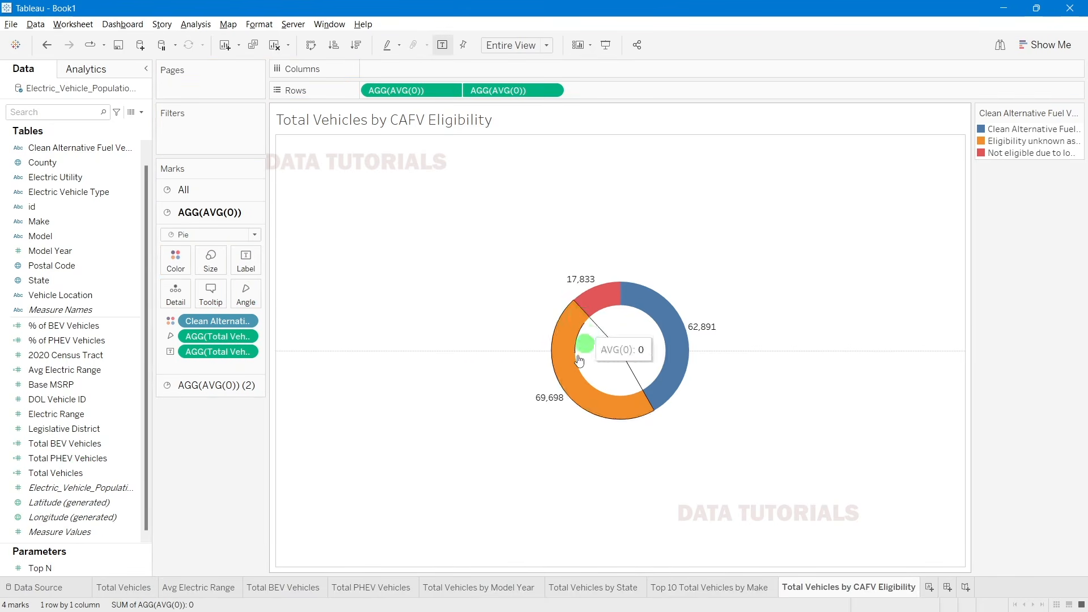
right_click(204, 352)
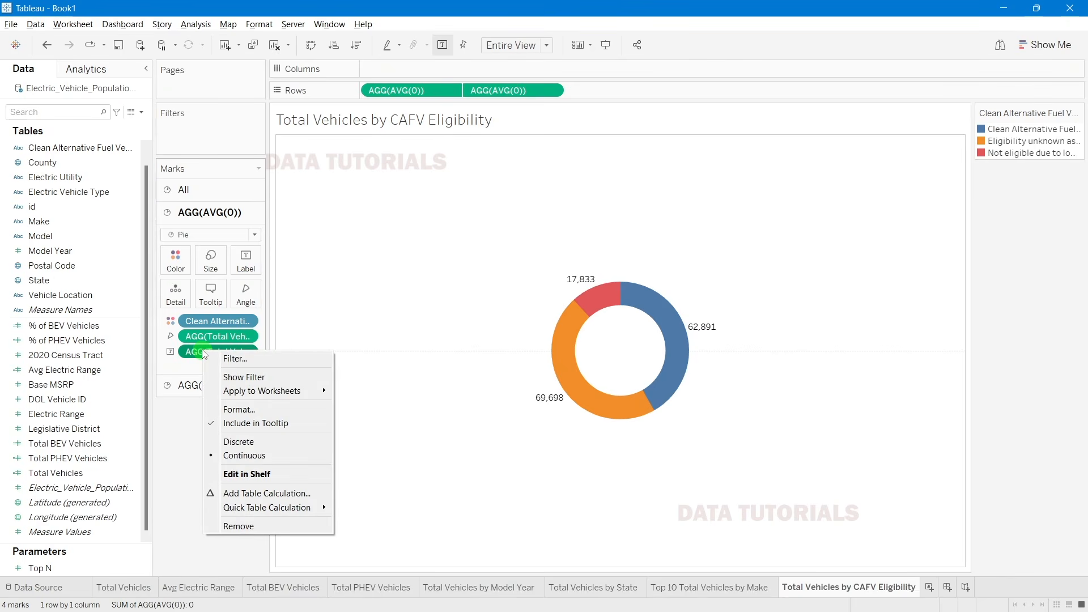
mouse_move(287, 507)
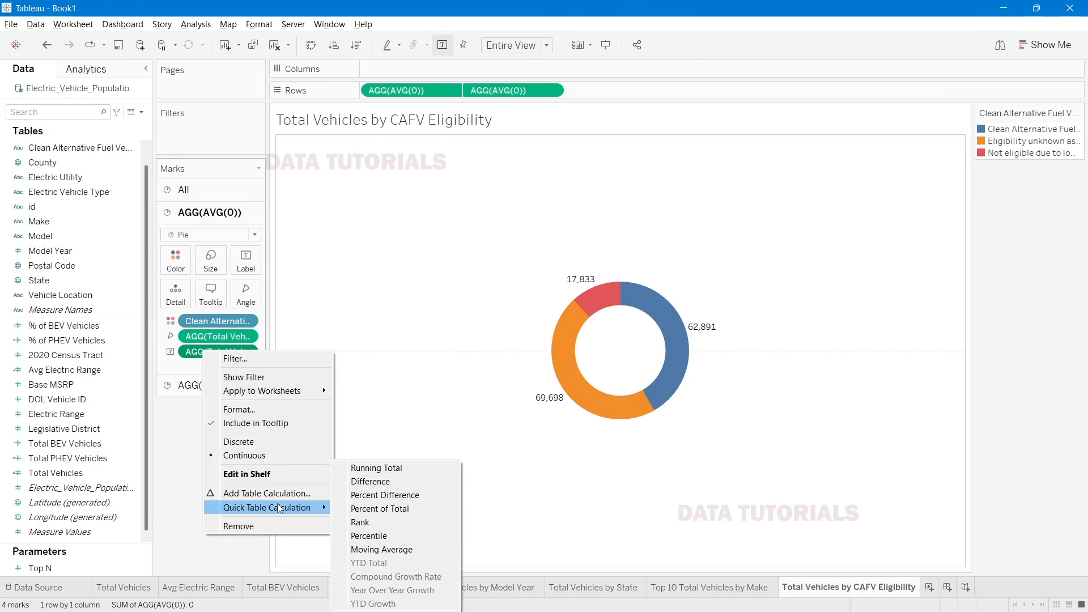
left_click(379, 509)
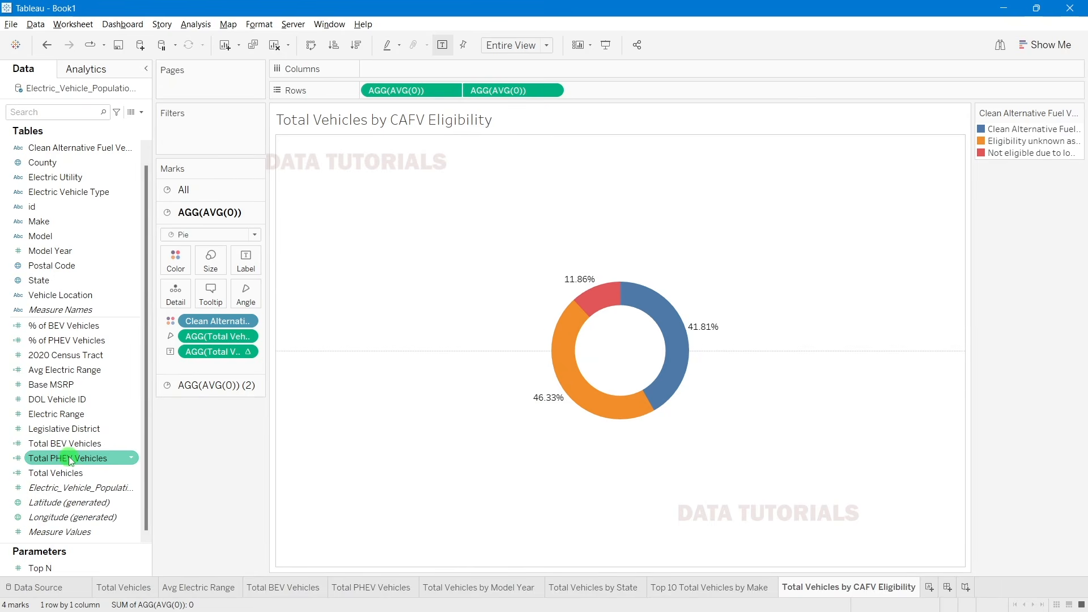
Step: Add Total Vehicles and Clean Alternative Fuel Vehicle (CAFV) Eligibility to the outer pie's labels, consulting the donut in the finished Electric Vehicle dashboard workbook
left_click_drag(64, 476, 242, 262)
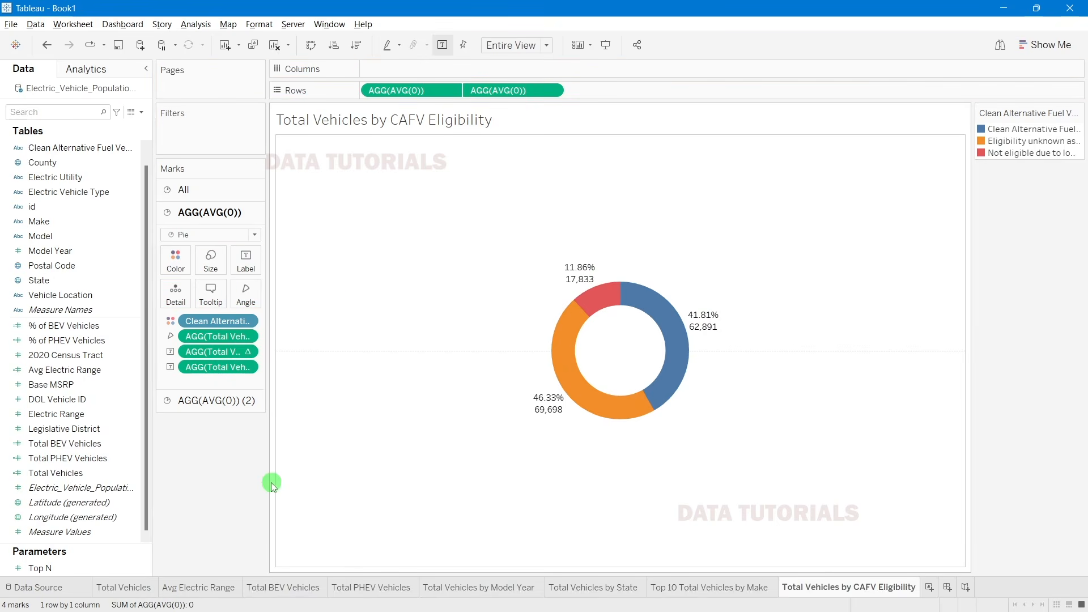
key("alt+Tab")
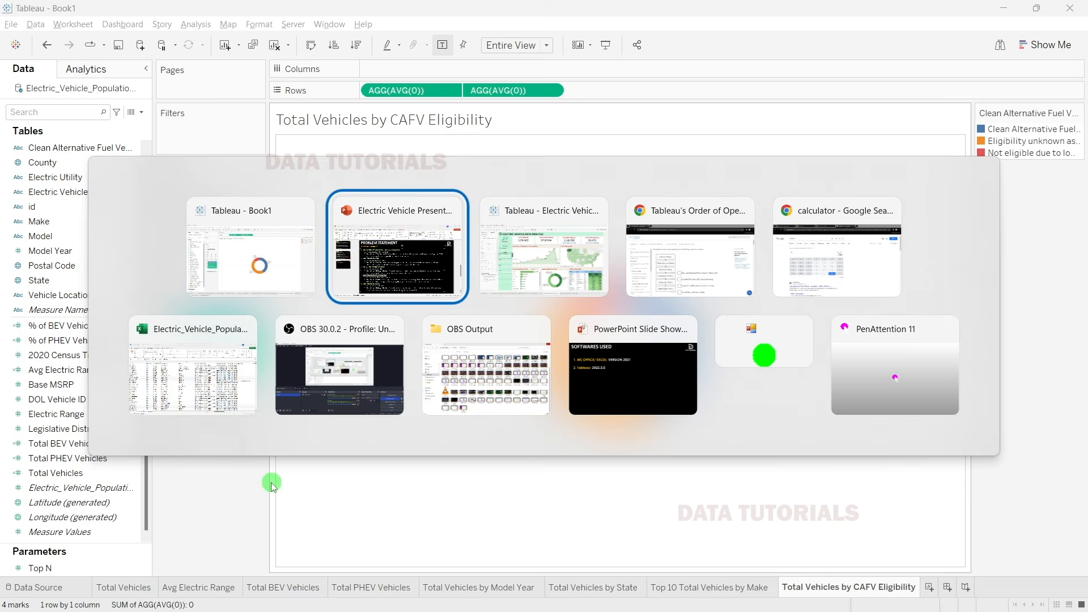
mouse_move(593, 407)
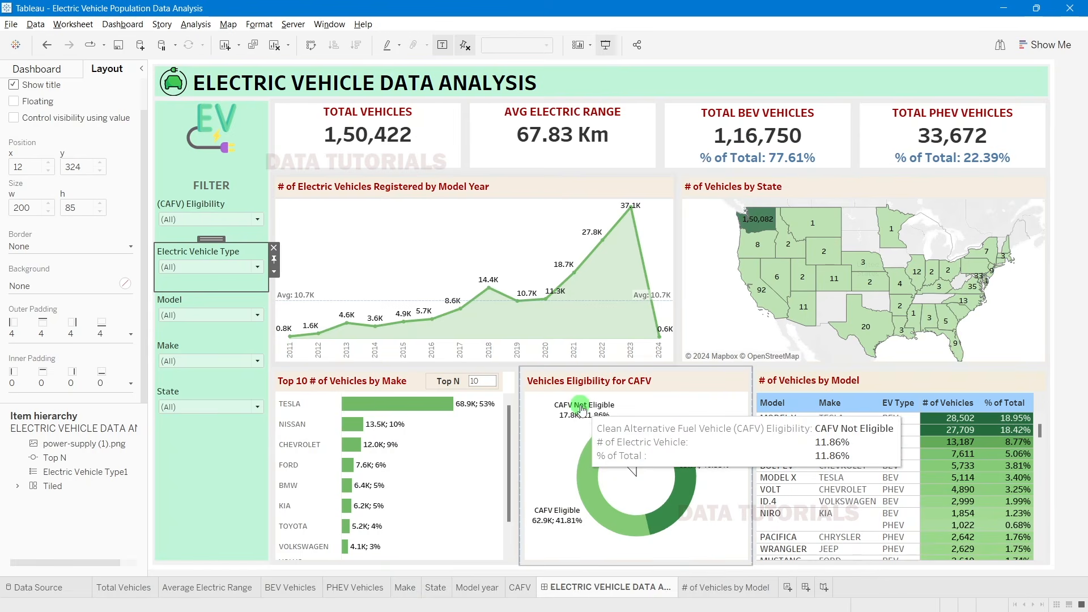
key("alt+Tab")
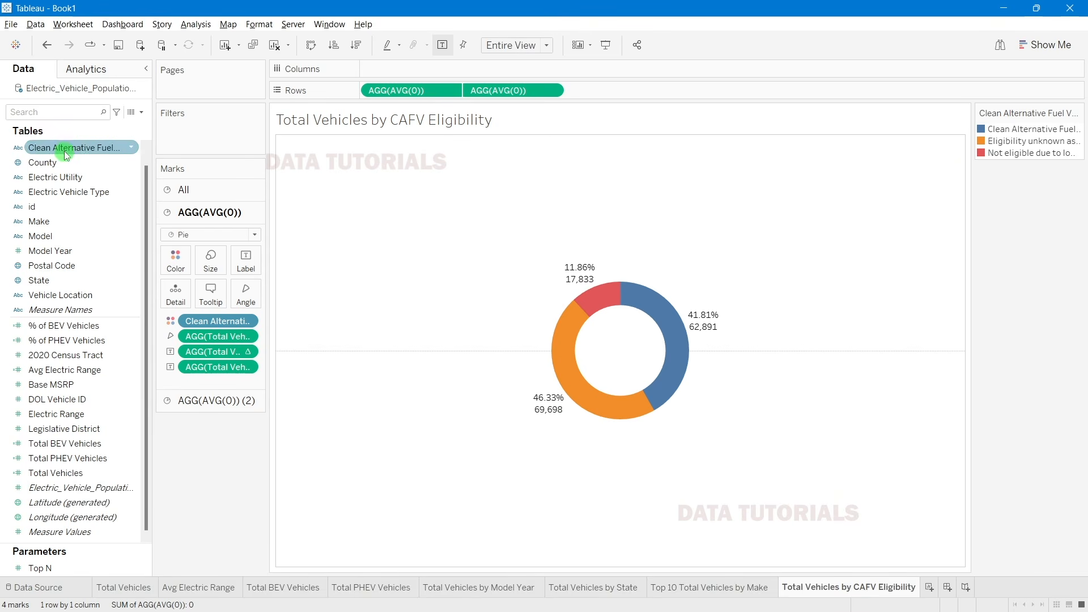
left_click_drag(64, 148, 257, 262)
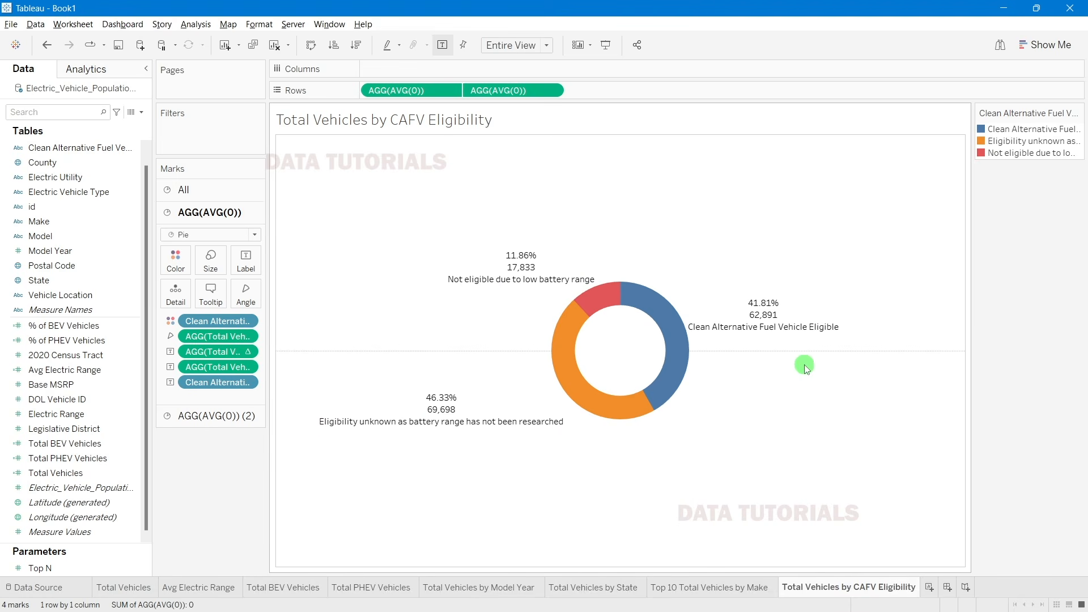
Step: Edit the Clean Alternative Fuel Vehicle (CAFV) Eligibility field's aliases, setting Clean Alternative Fuel Vehicle Eligible to CAFV Eligible
left_click(60, 149)
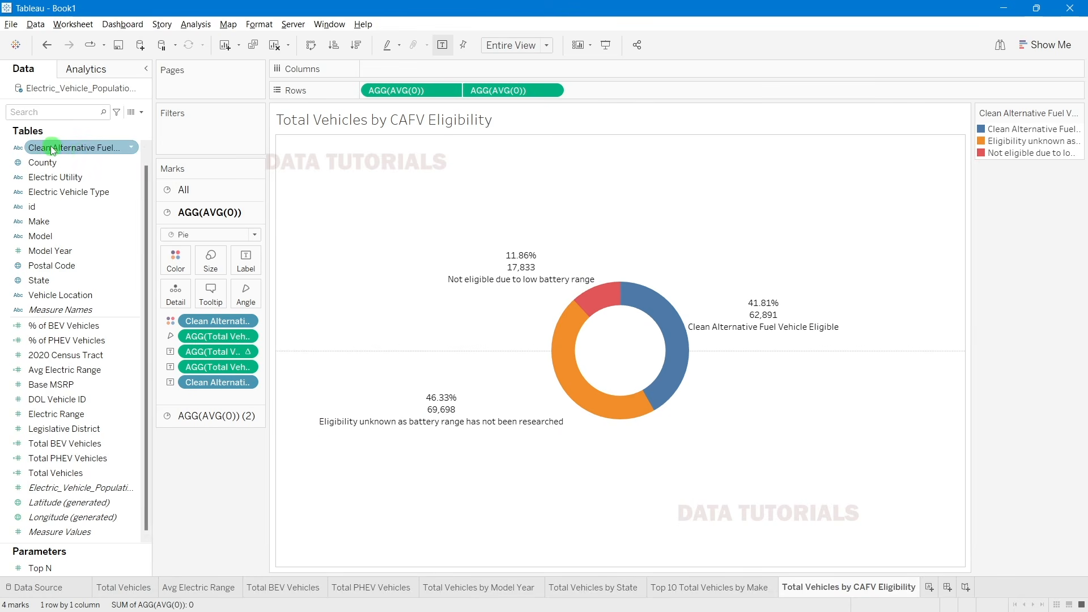
right_click(53, 149)
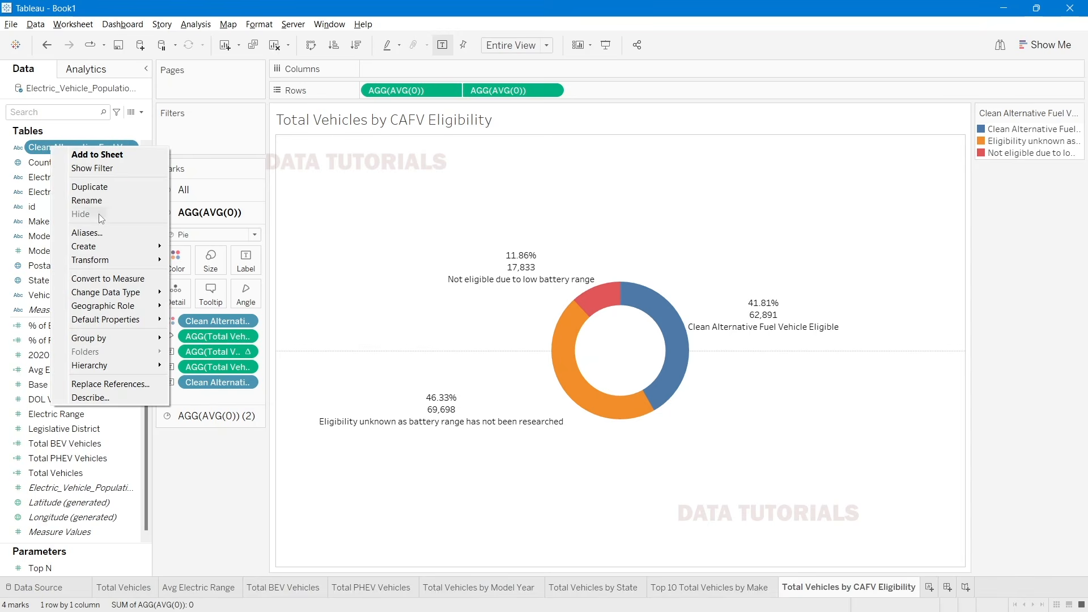
mouse_move(102, 247)
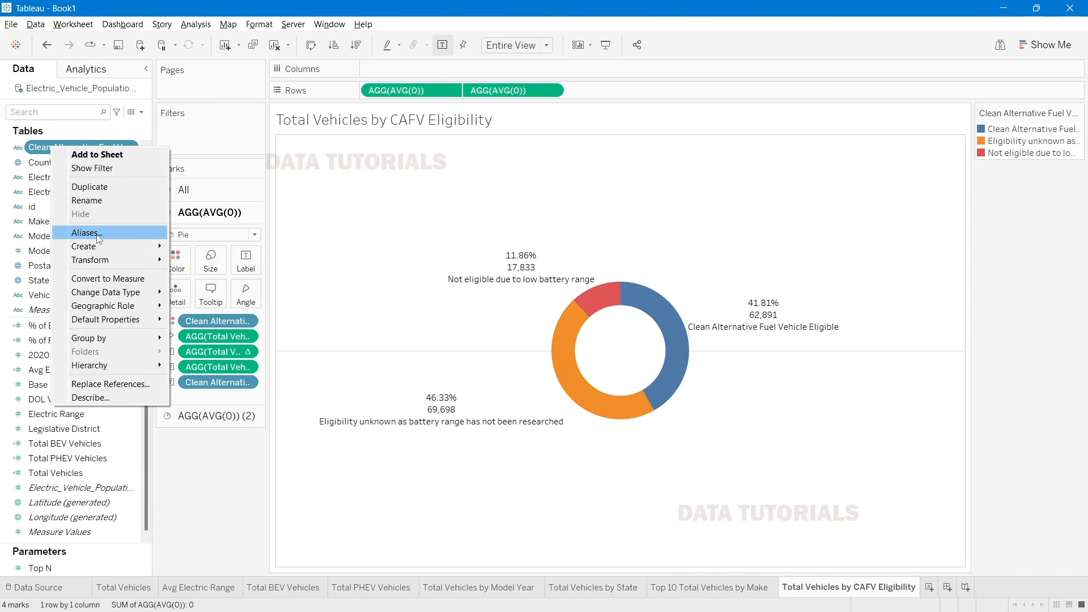
left_click(98, 238)
left_click_drag(554, 139, 769, 94)
left_click(634, 138)
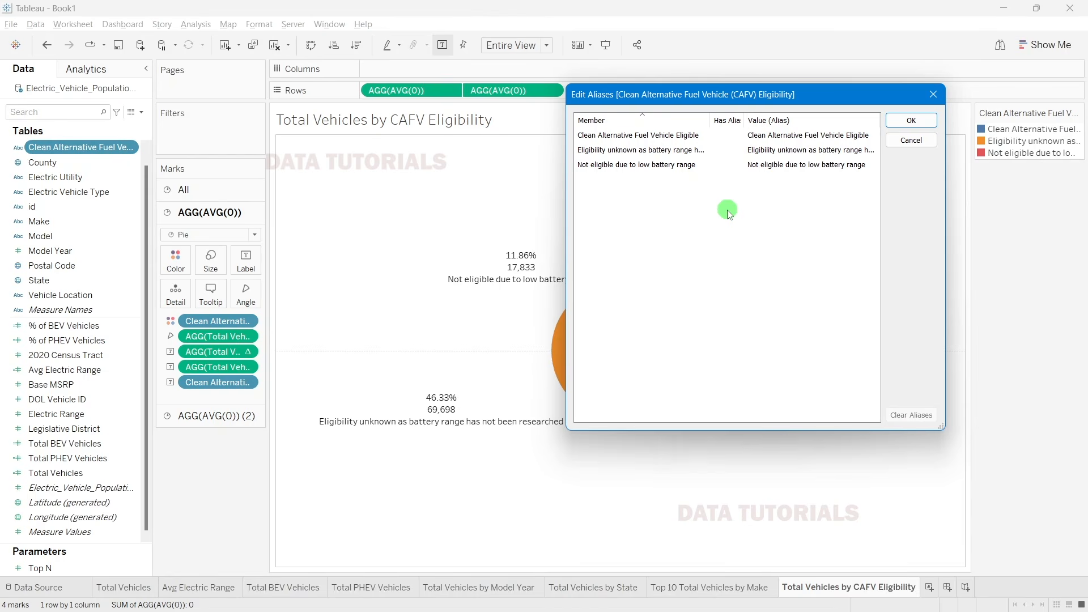
double_click(601, 141)
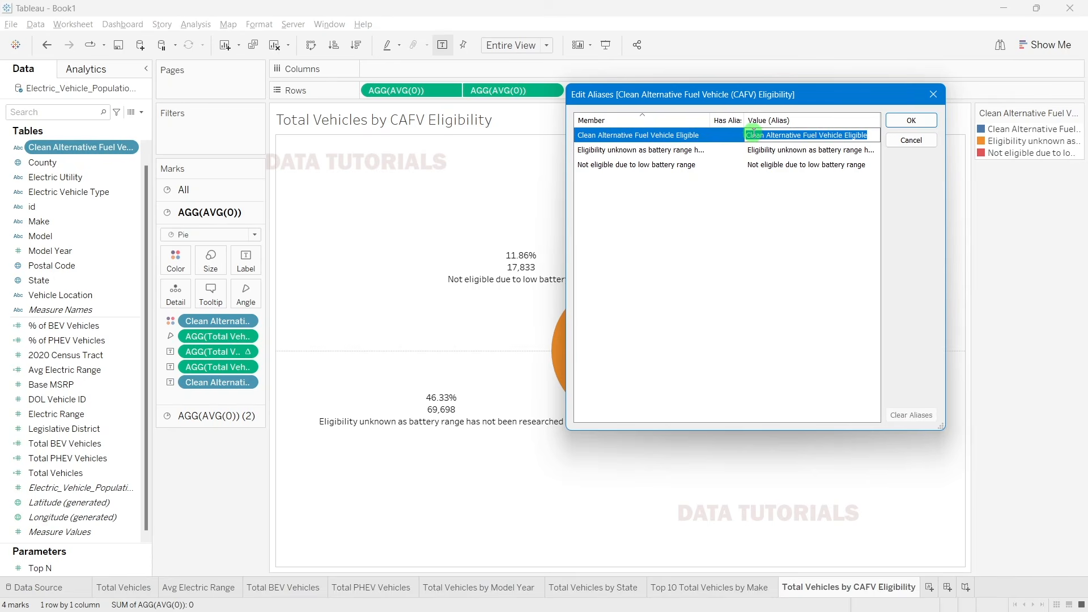
left_click(828, 136)
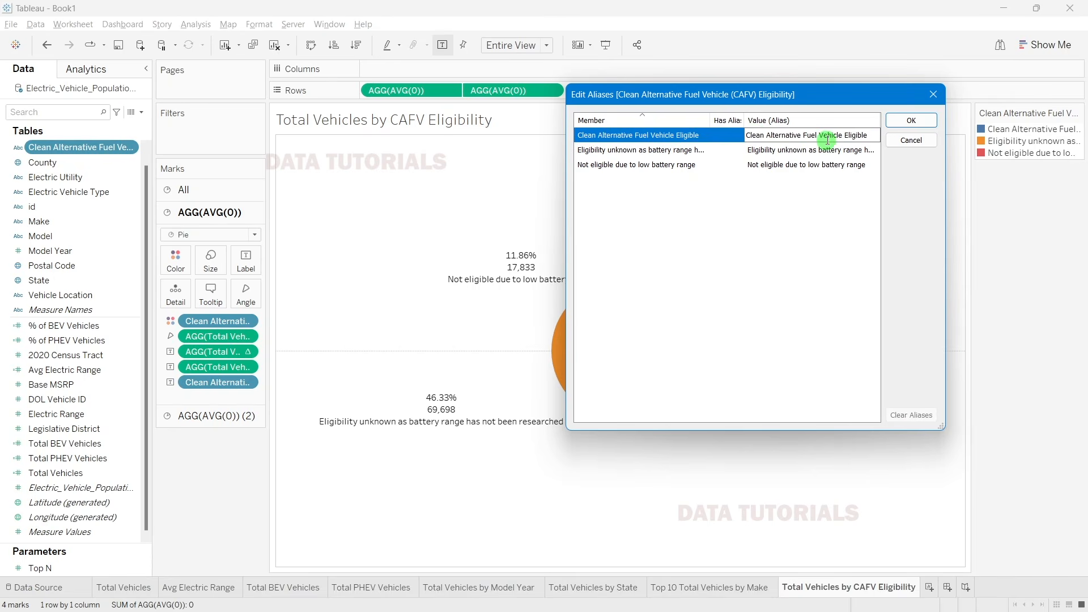
left_click_drag(845, 136, 735, 136)
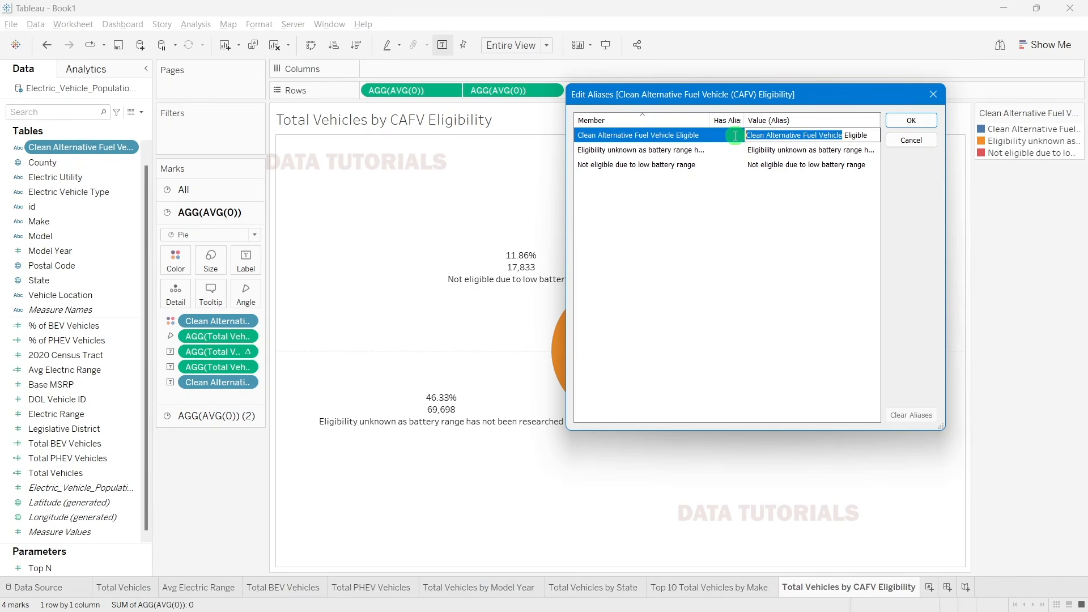
type("CAFV")
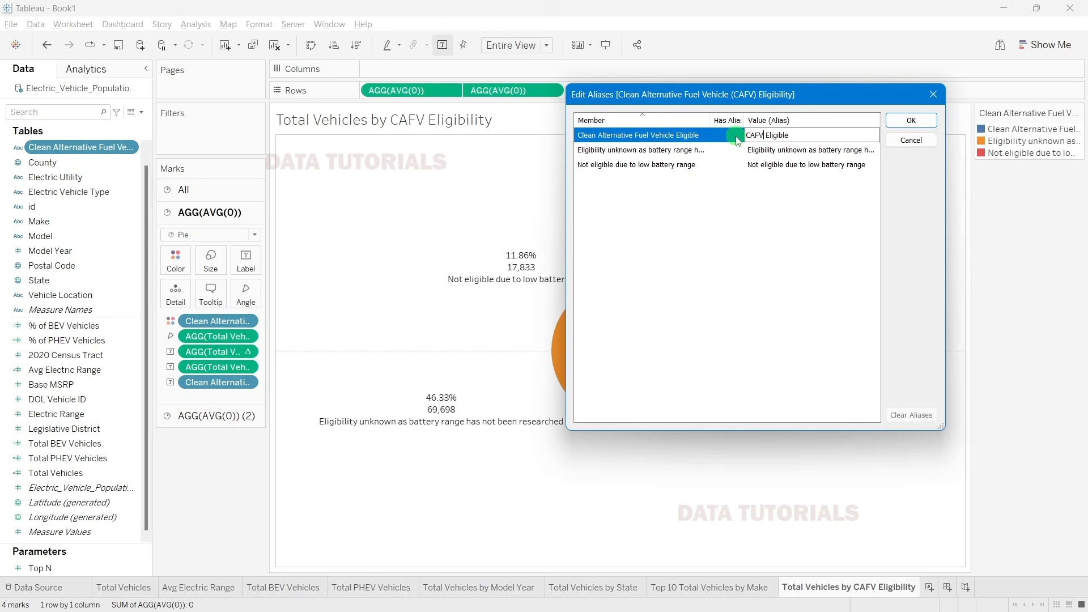
Step: Alias the unknown-eligibility member as CAFV Unknown and the low-battery-range member as CAFV Not Eligible, and apply the aliases
left_click(779, 155)
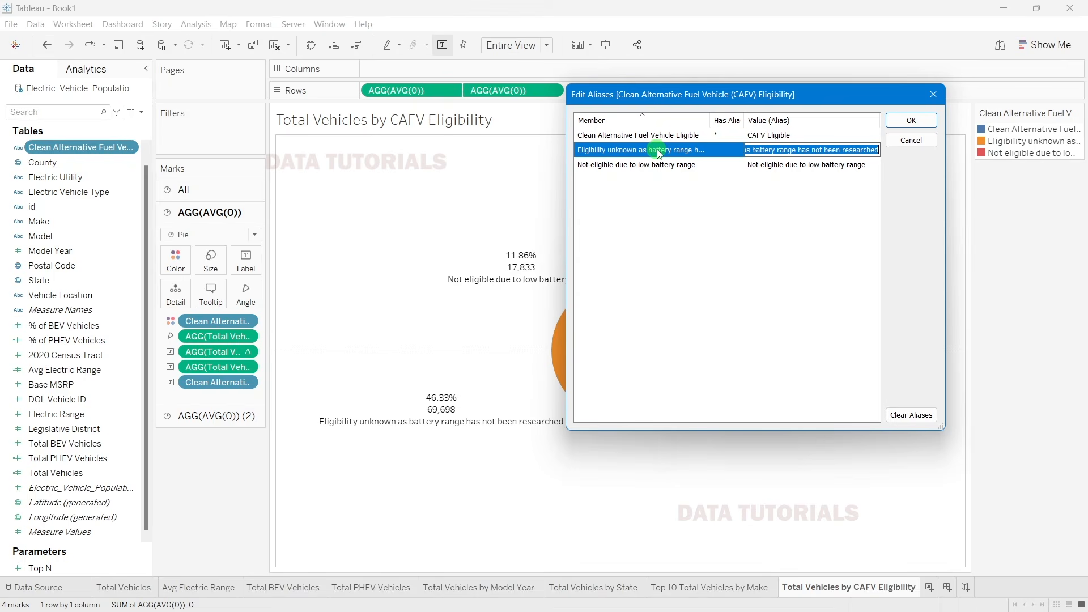
type("CAFV Unknown")
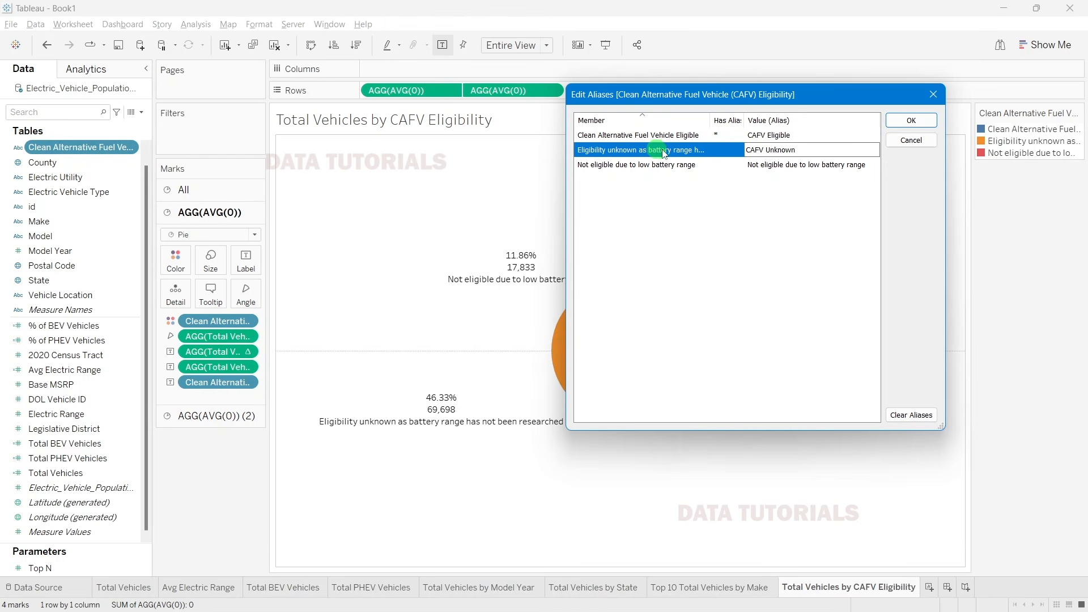
left_click(788, 168)
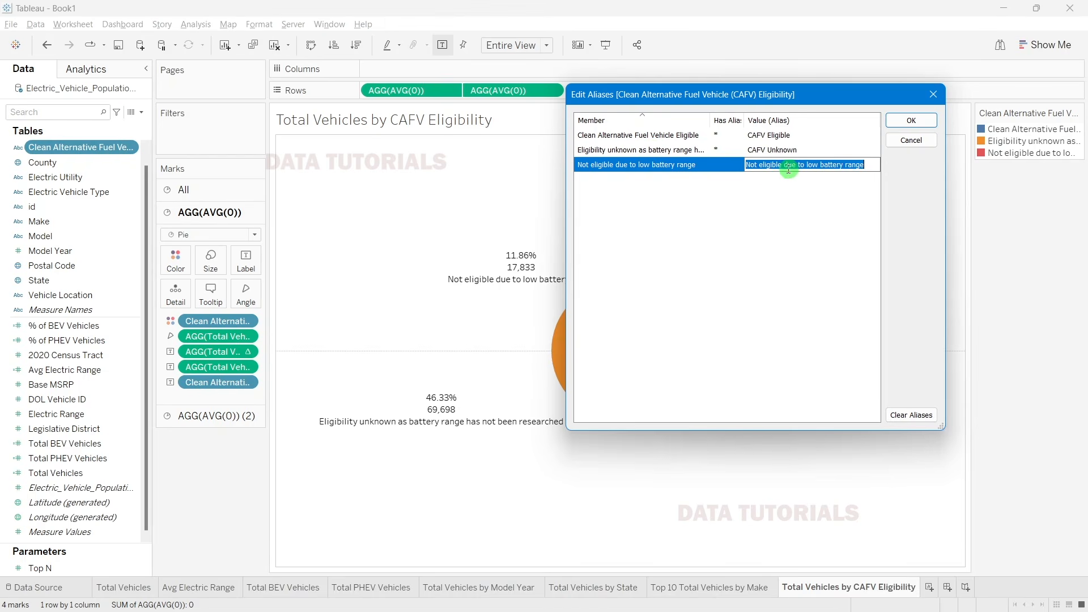
type("CAFV Not Eligible")
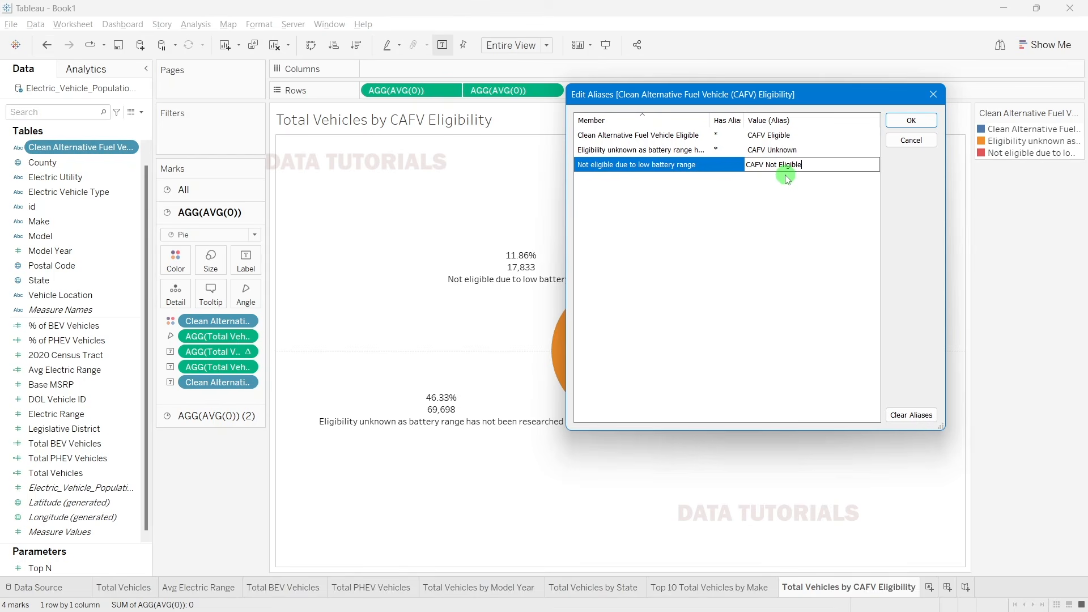
left_click_drag(792, 94, 814, 108)
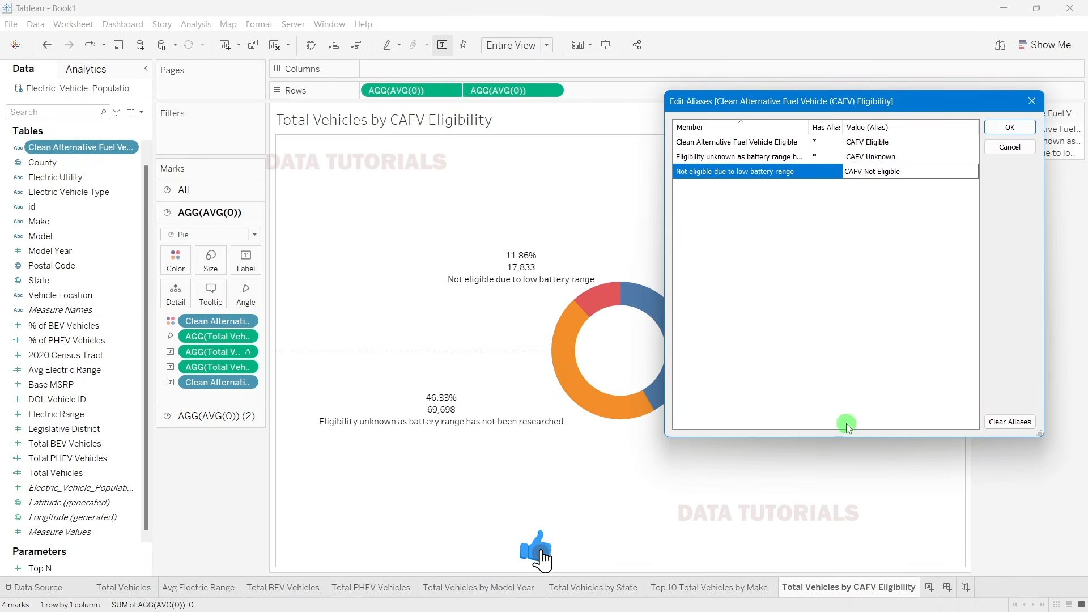
left_click_drag(846, 435, 858, 217)
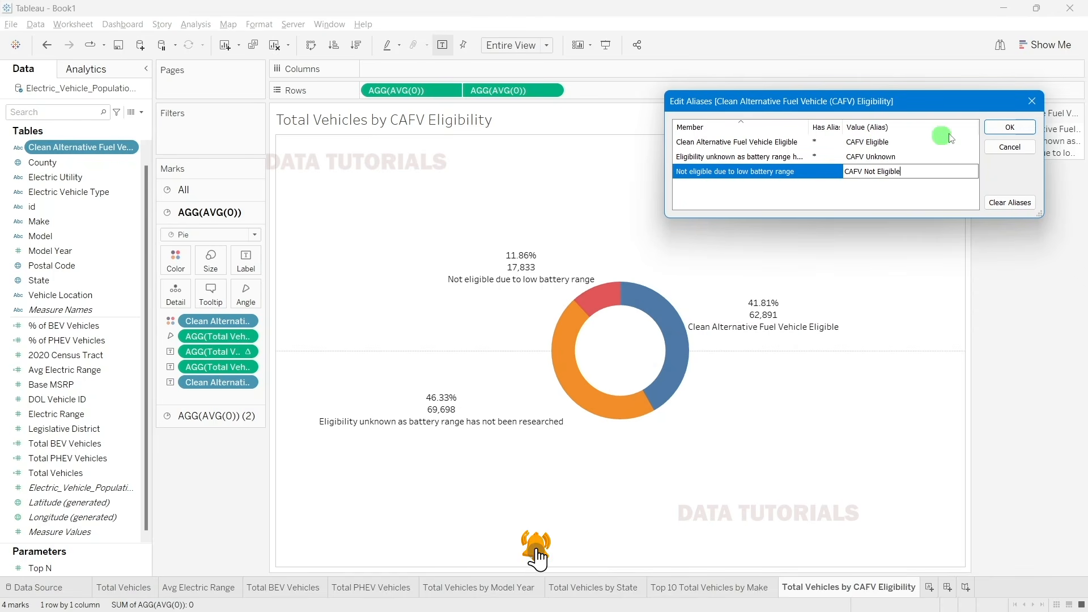
left_click(1007, 130)
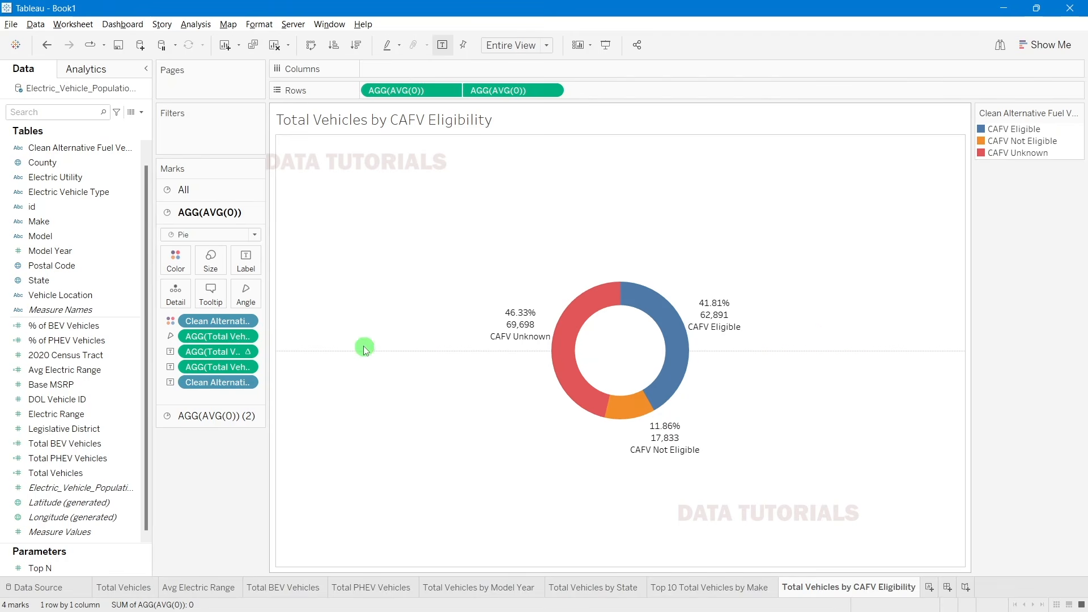
Step: Rearrange the donut label text so the CAFV eligibility stays on the first line and Total Vehicles ; % of Total Vehicles share the second
left_click(246, 261)
left_click(360, 324)
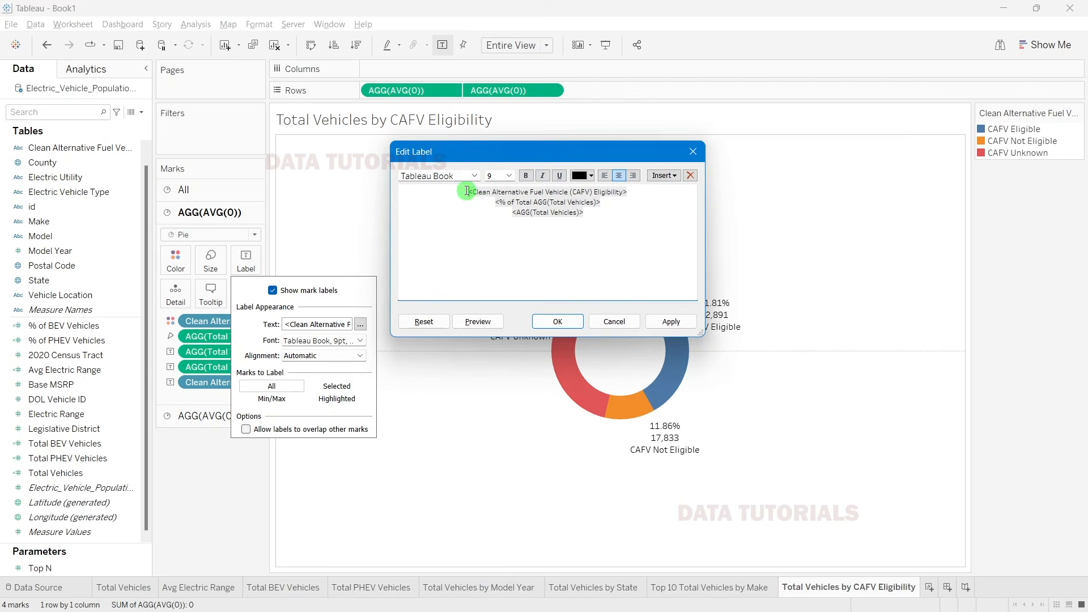
left_click_drag(601, 202, 488, 199)
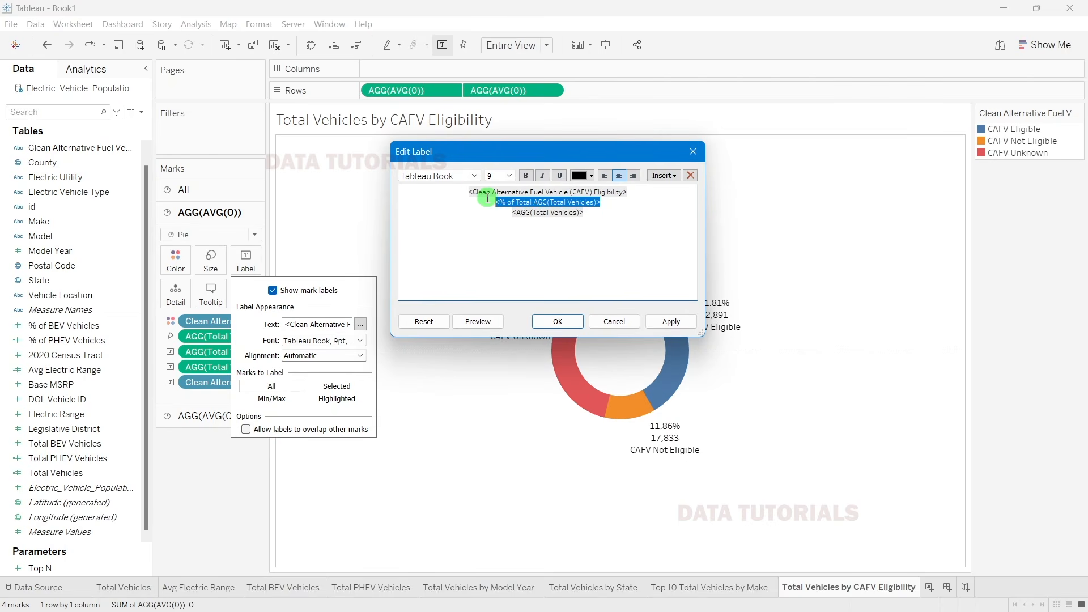
left_click_drag(589, 215, 485, 214)
key("ctrl+c")
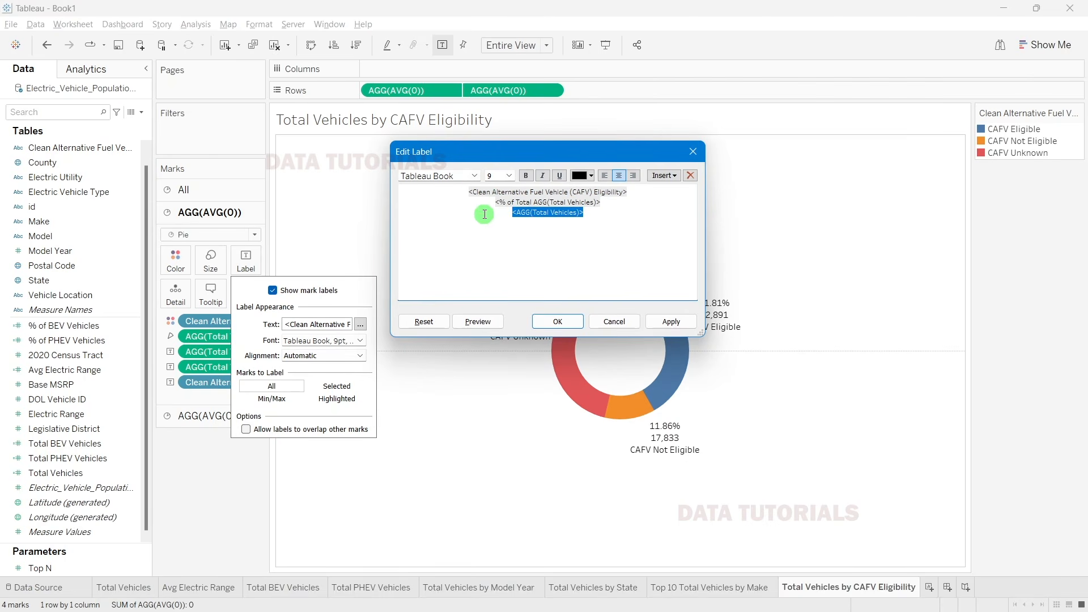
key("BackSpace")
left_click(644, 189)
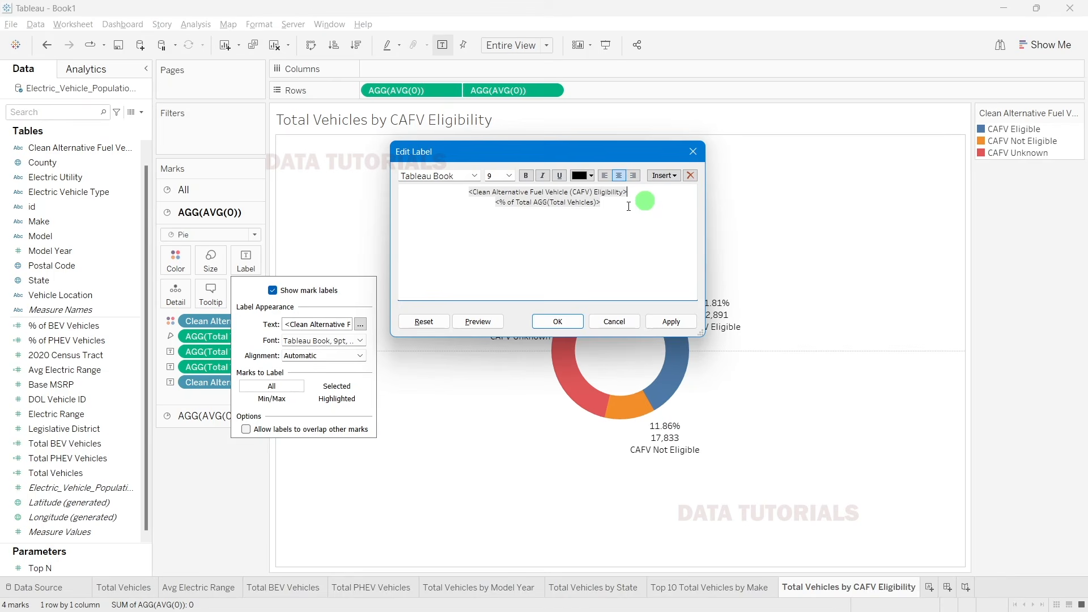
double_click(486, 209)
left_click(487, 208)
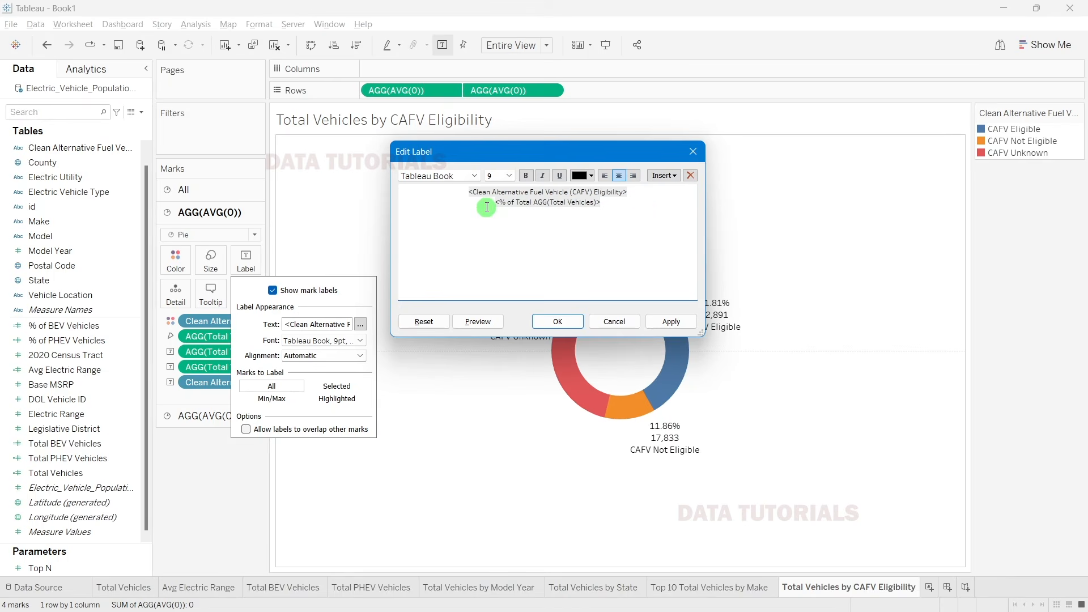
key("ctrl+v")
type(";")
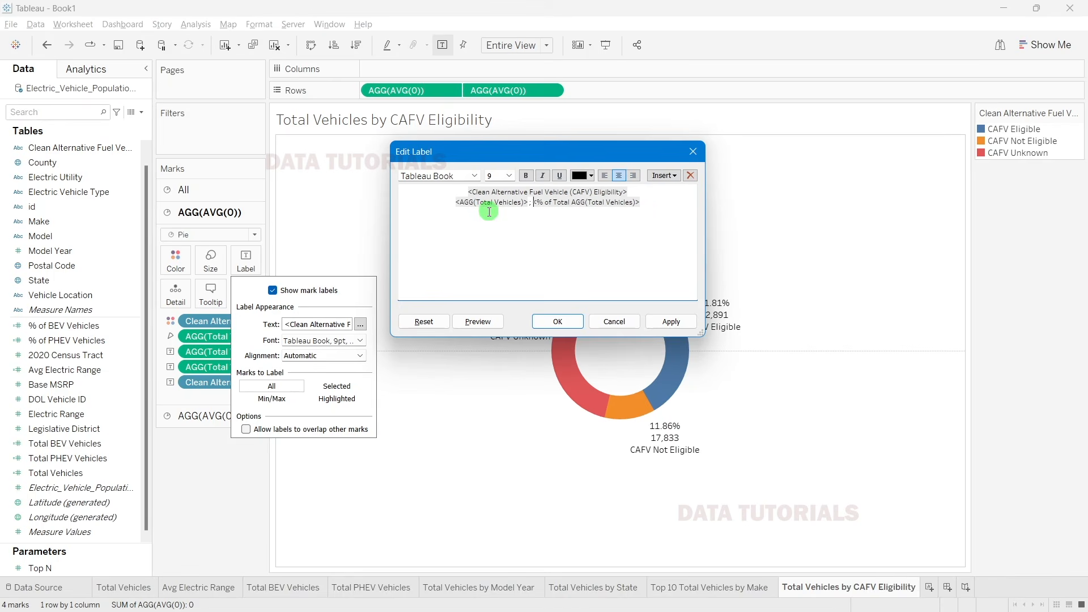
Step: Format the whole donut label text as Tableau Medium, size 8, and apply it
left_click_drag(649, 202, 469, 191)
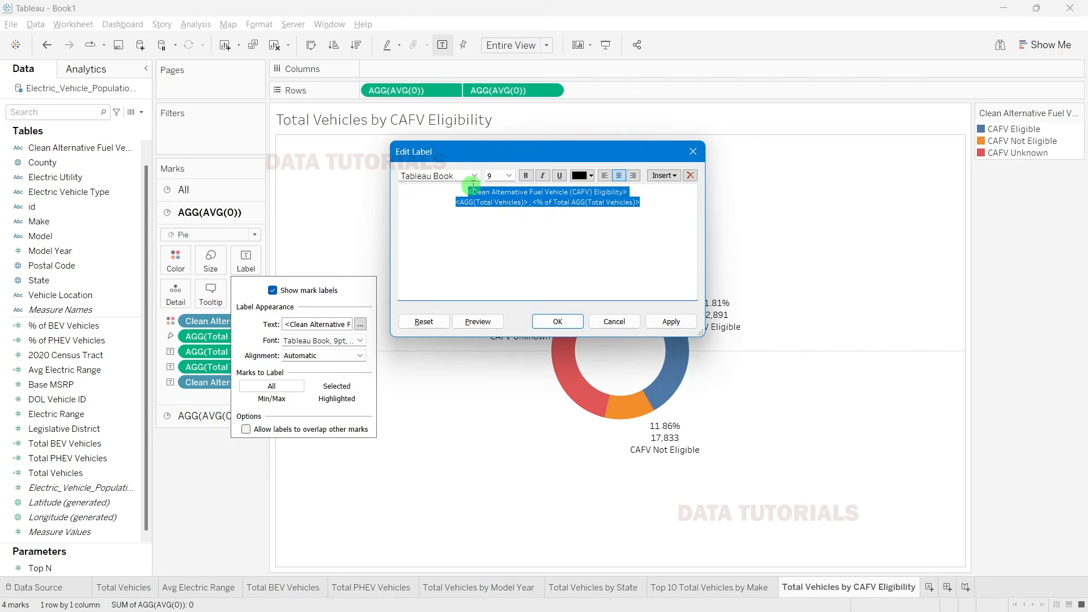
left_click(509, 176)
left_click(491, 187)
left_click(474, 176)
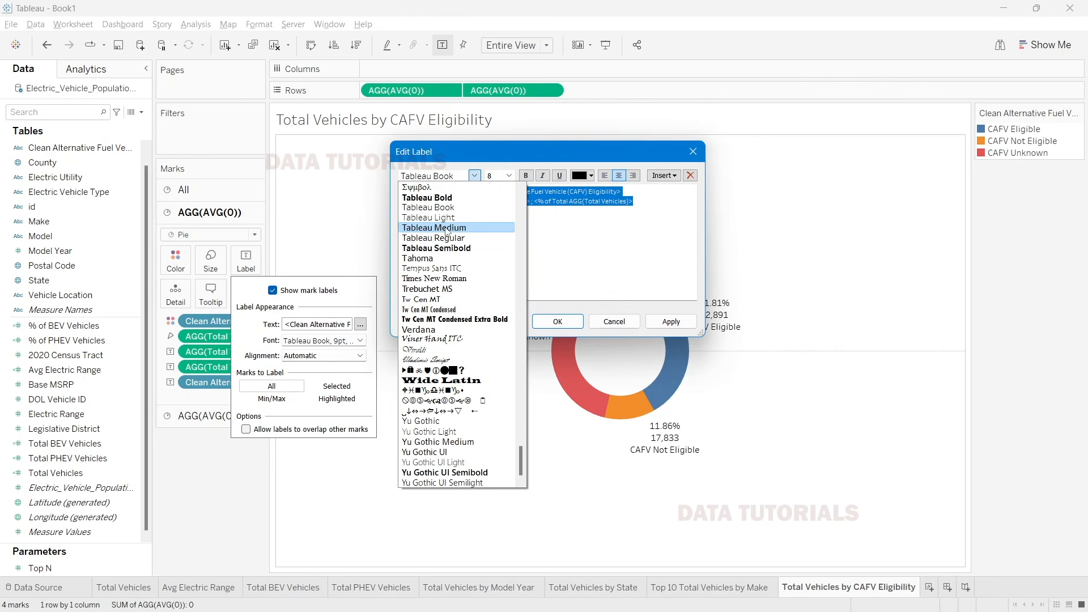
left_click(446, 228)
left_click(669, 321)
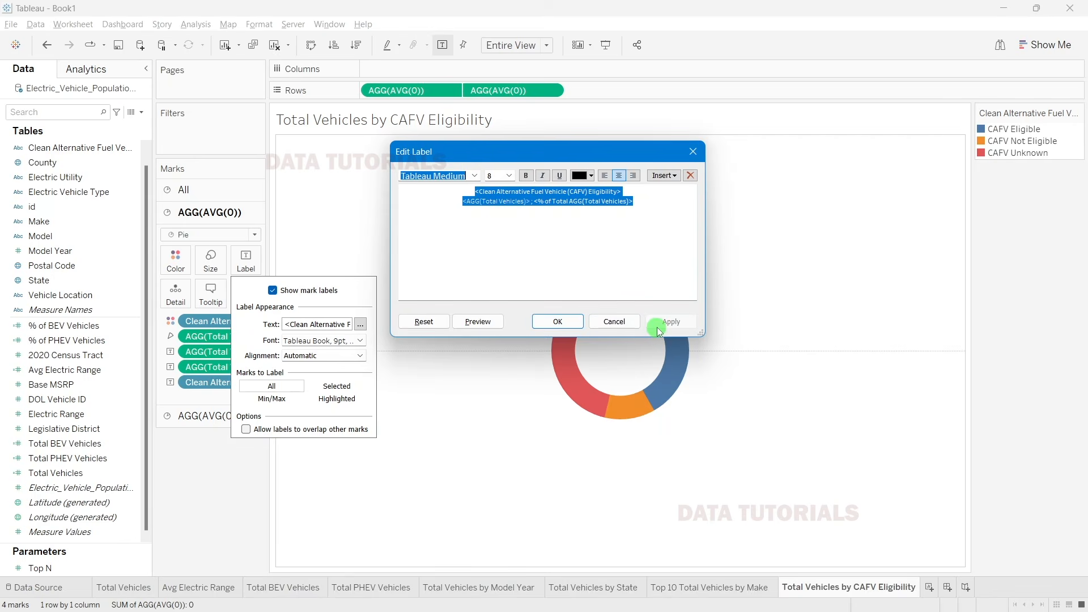
left_click(559, 322)
left_click(226, 517)
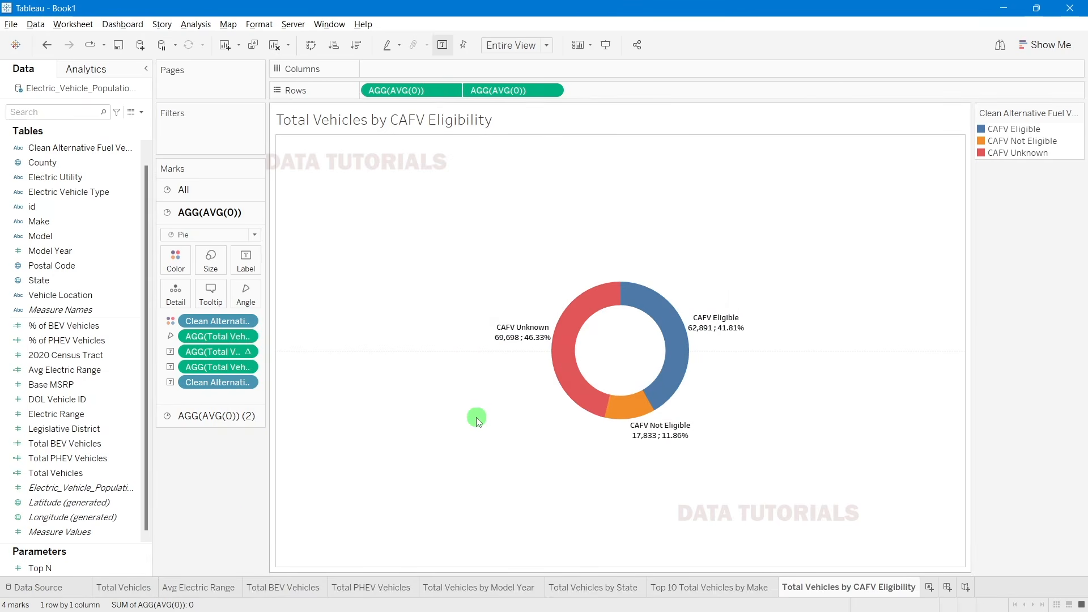
Step: Open the color assignments for the donut's CAFV eligibility categories and choose the Green palette
mouse_move(528, 346)
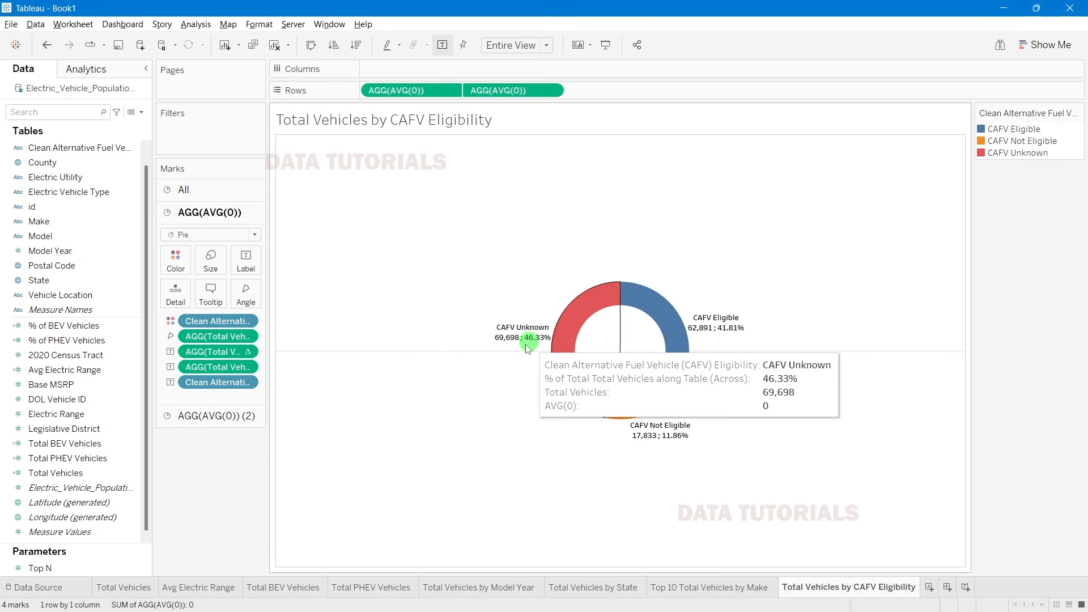
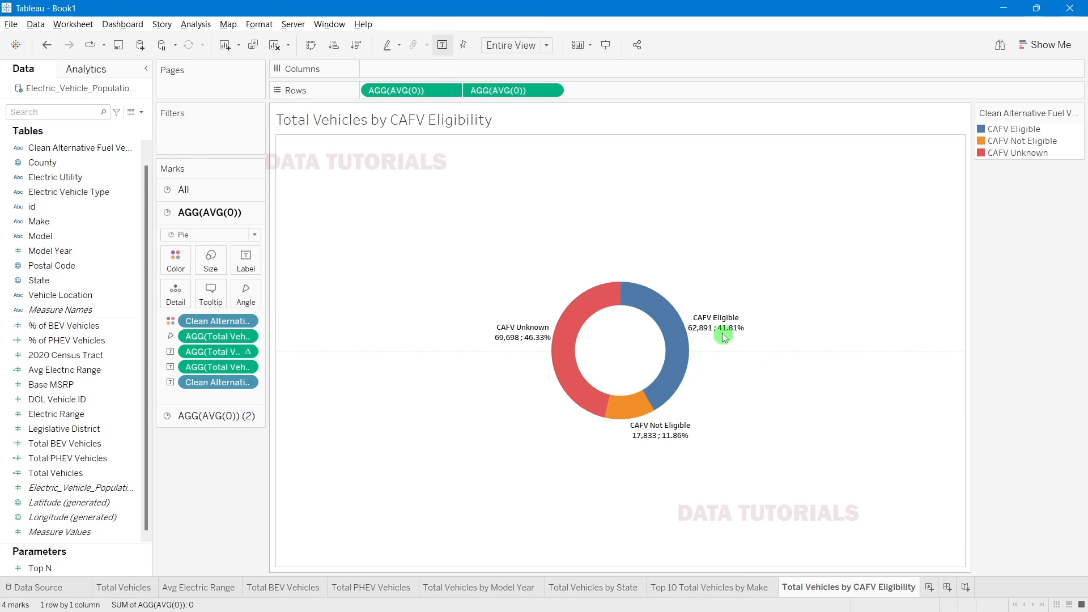
mouse_move(728, 337)
mouse_move(671, 443)
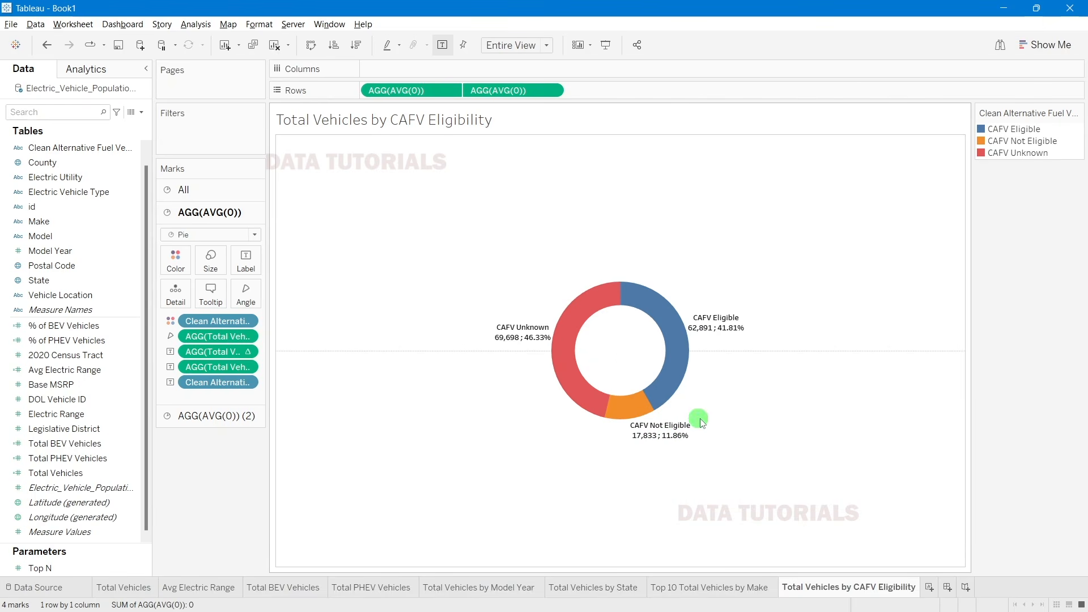
mouse_move(639, 421)
left_click(182, 264)
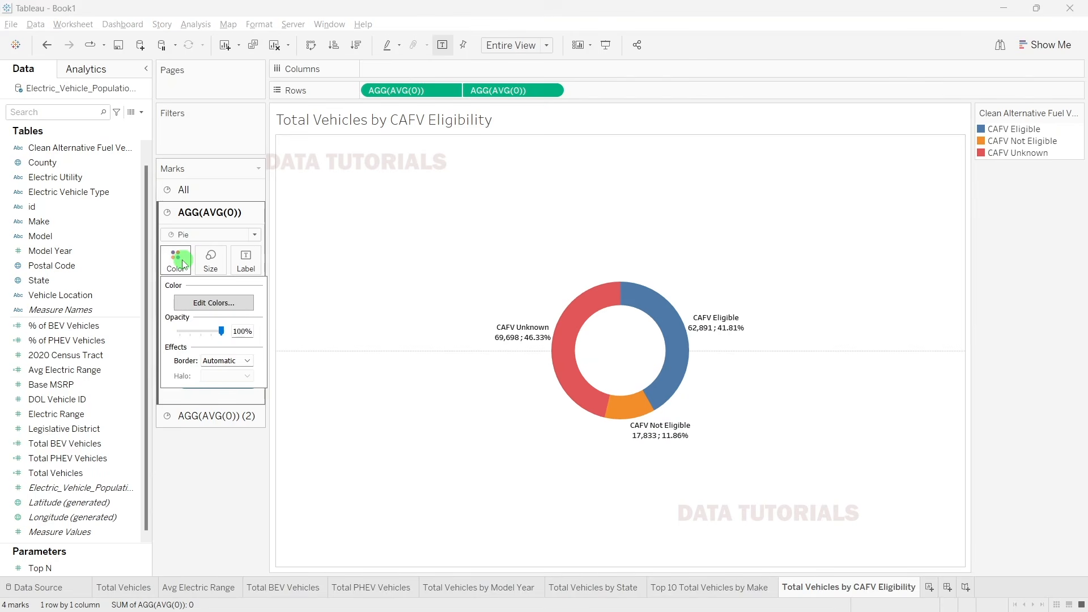
left_click(204, 303)
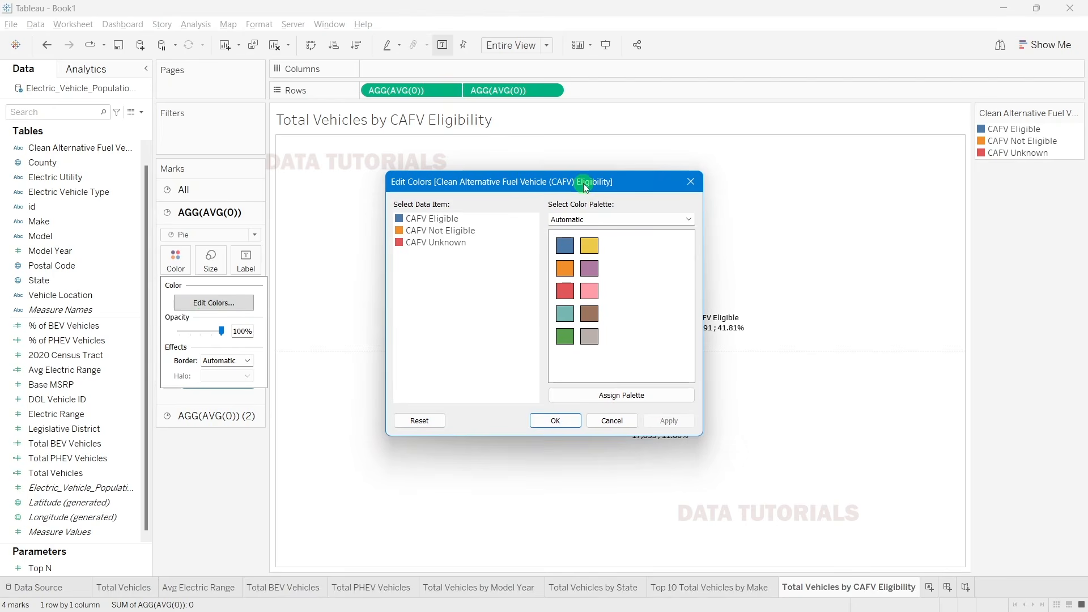
left_click_drag(584, 184, 318, 141)
left_click(338, 175)
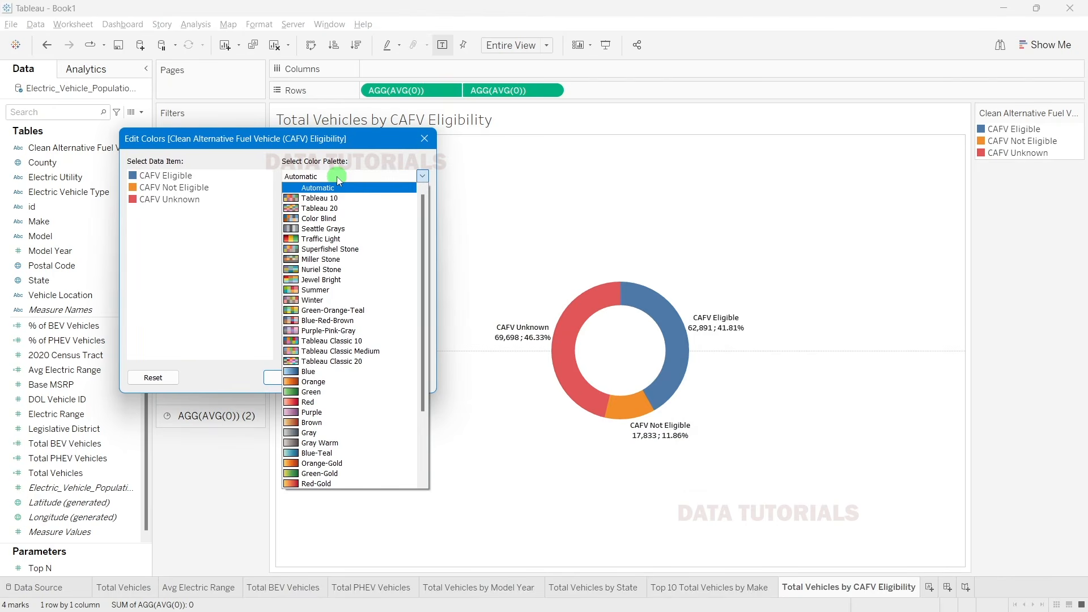
left_click(309, 391)
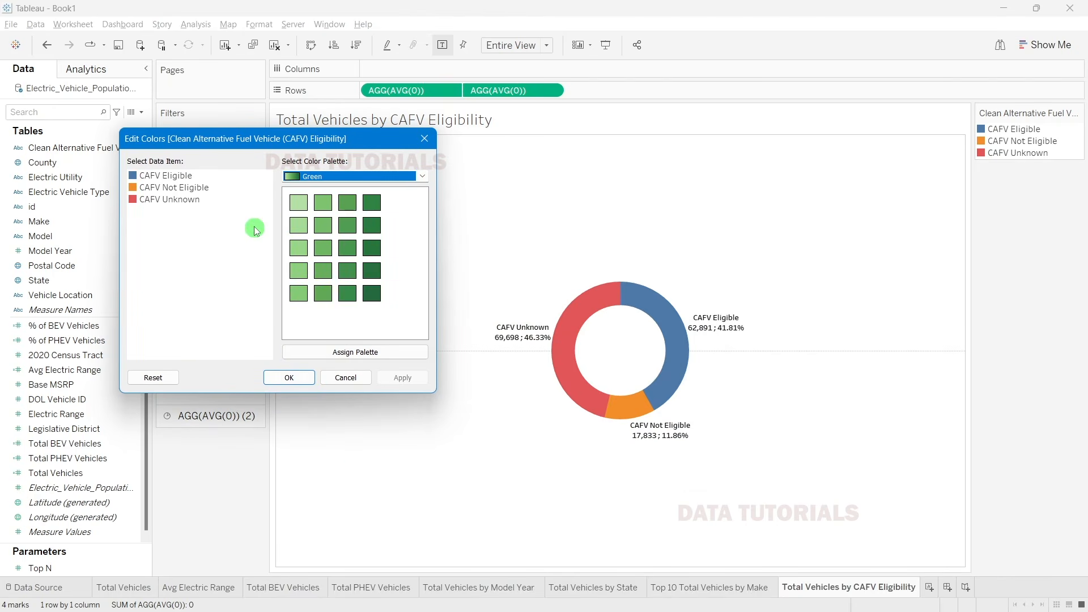
Step: Assign dark green to CAFV Eligible, light green to CAFV Not Eligible and medium green to CAFV Unknown, and apply the colors
left_click(166, 176)
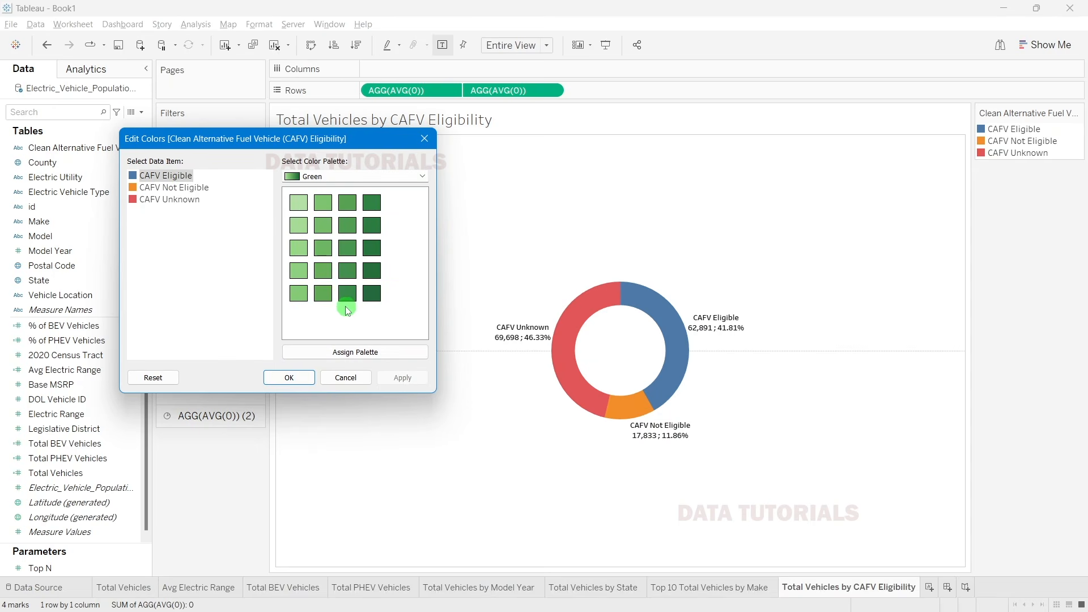
left_click(348, 293)
left_click(158, 188)
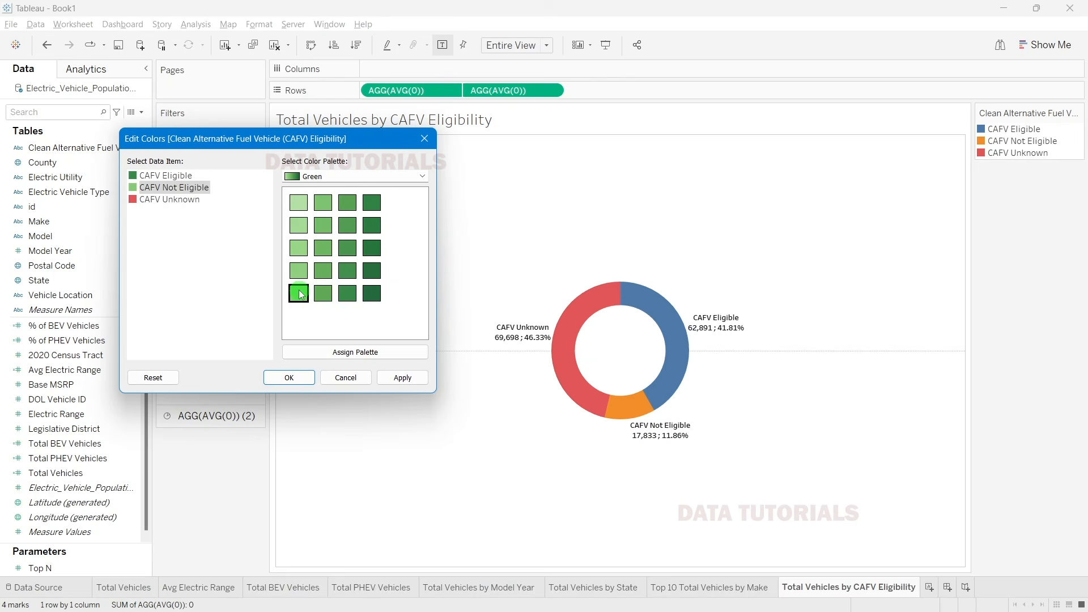
left_click(154, 201)
left_click(322, 271)
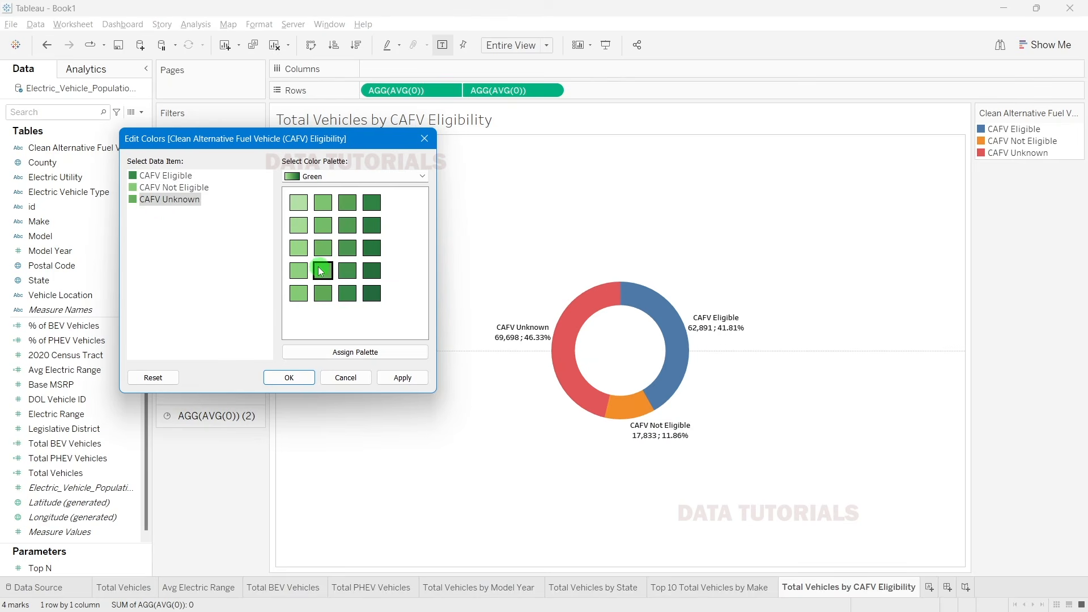
left_click(399, 379)
left_click(288, 378)
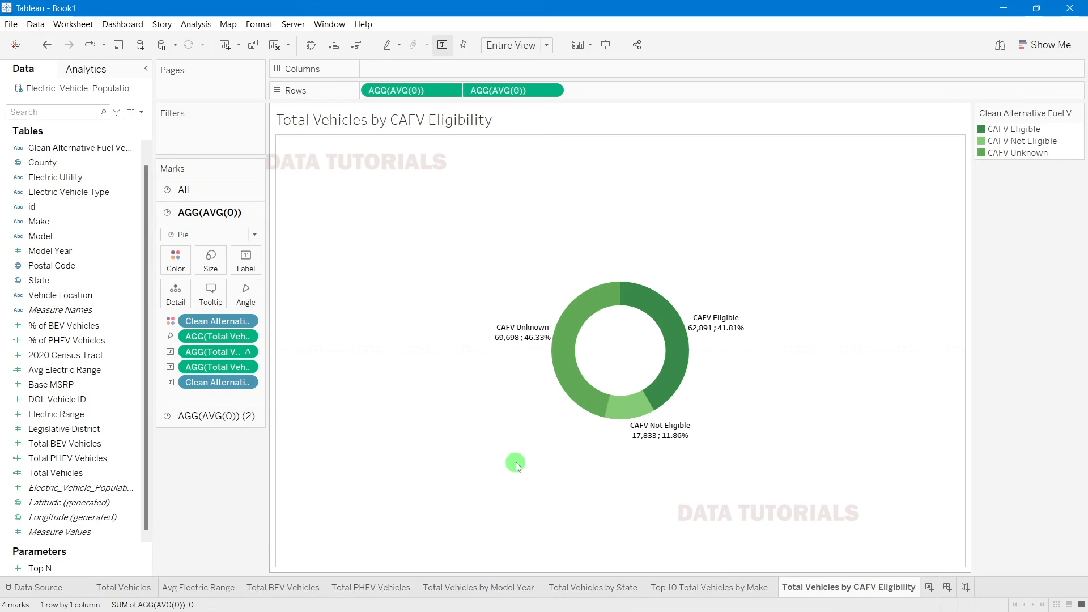
Step: Switch to the PowerPoint problem statement and copy the fifth chart heading, Total Vehicles by Model
key("alt+Tab")
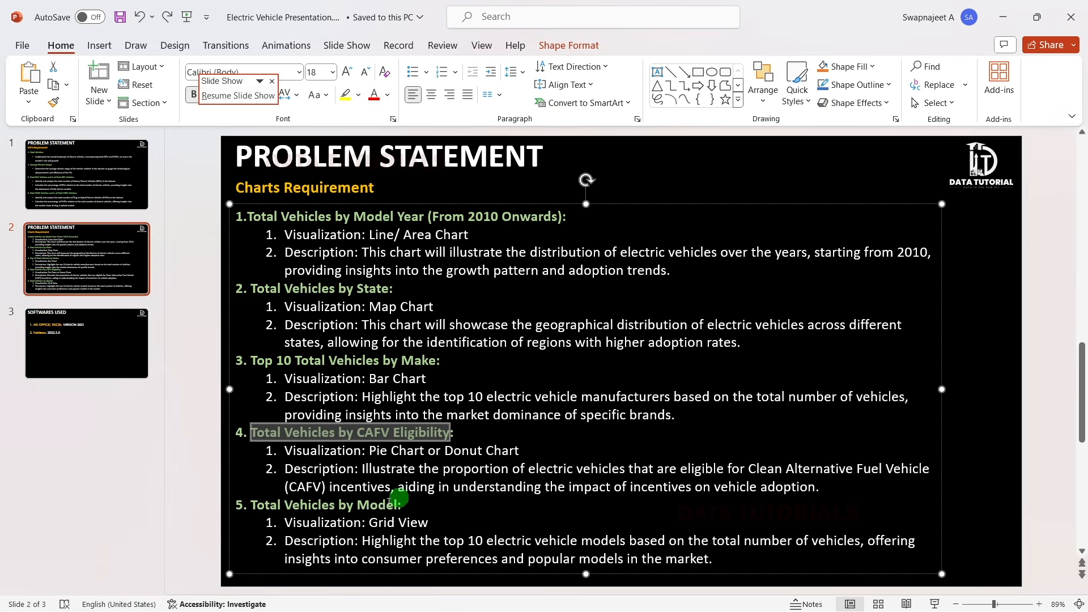
left_click(388, 499)
left_click_drag(252, 505, 385, 506)
key("ctrl+c")
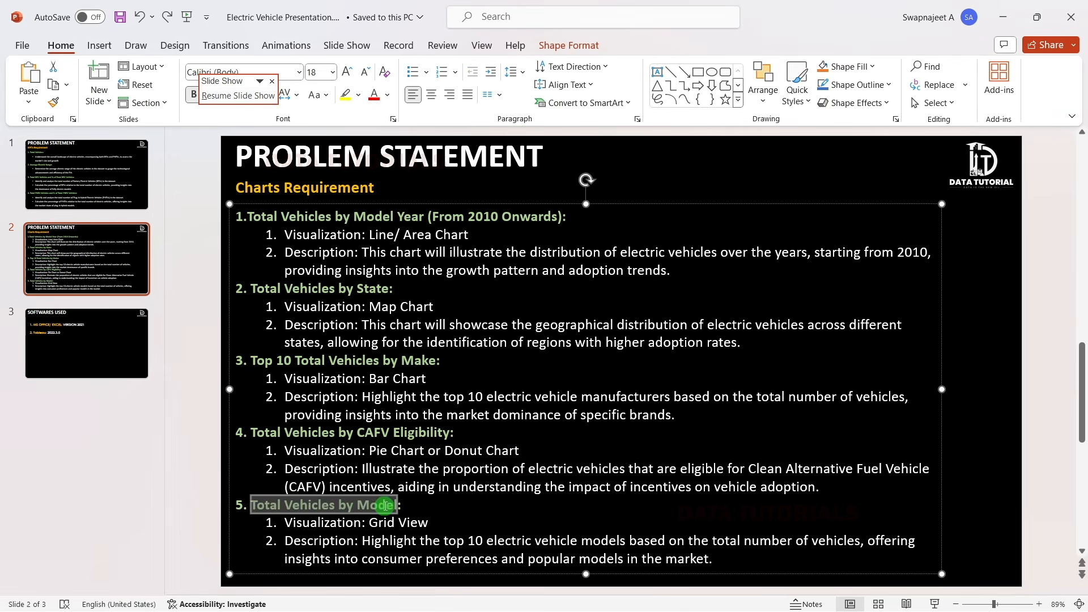
Step: Return to Tableau, create a new worksheet and rename it Total Vehicles by Model
key("alt+Tab")
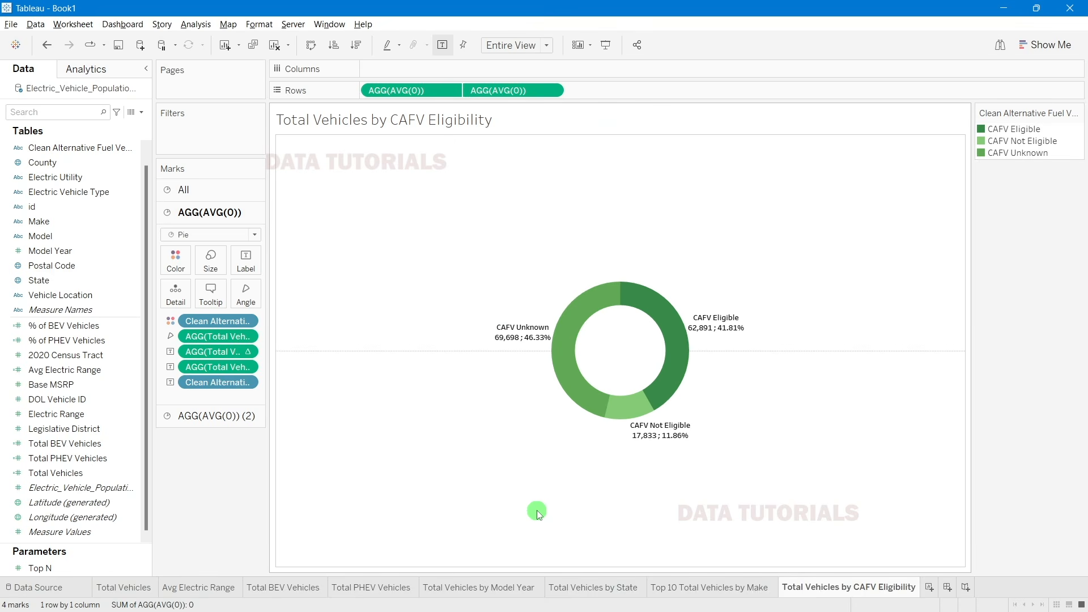
left_click(930, 589)
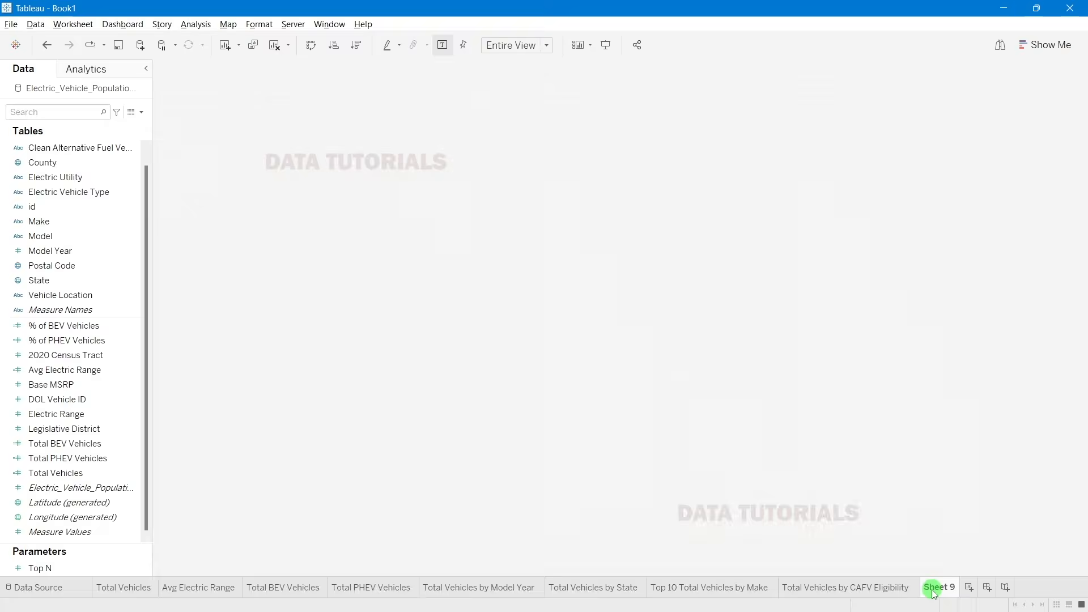
key("alt+Tab")
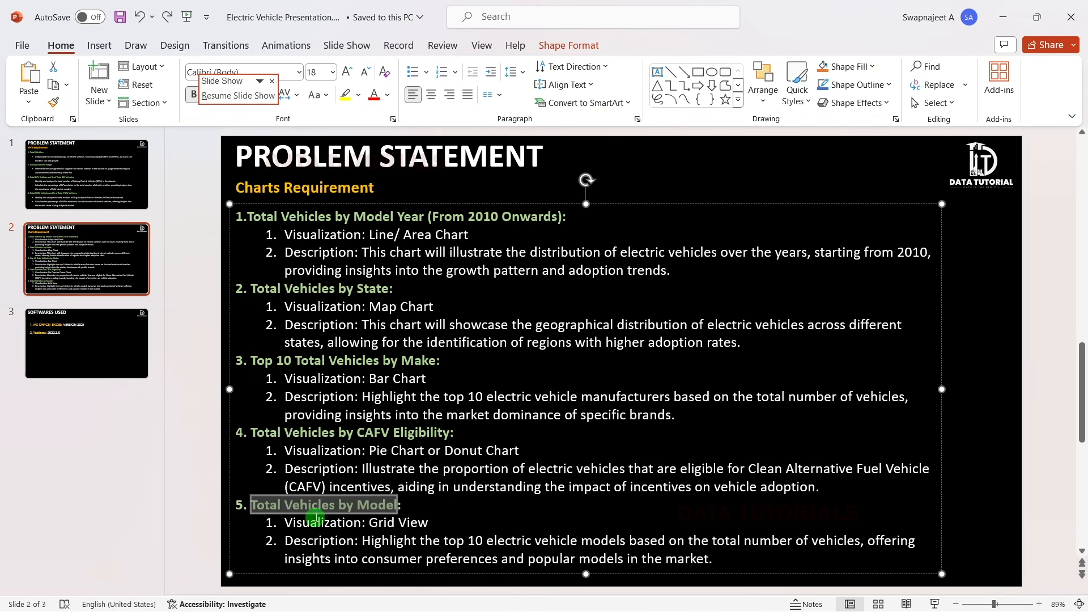
key("alt+Tab")
double_click(947, 587)
key("ctrl+v")
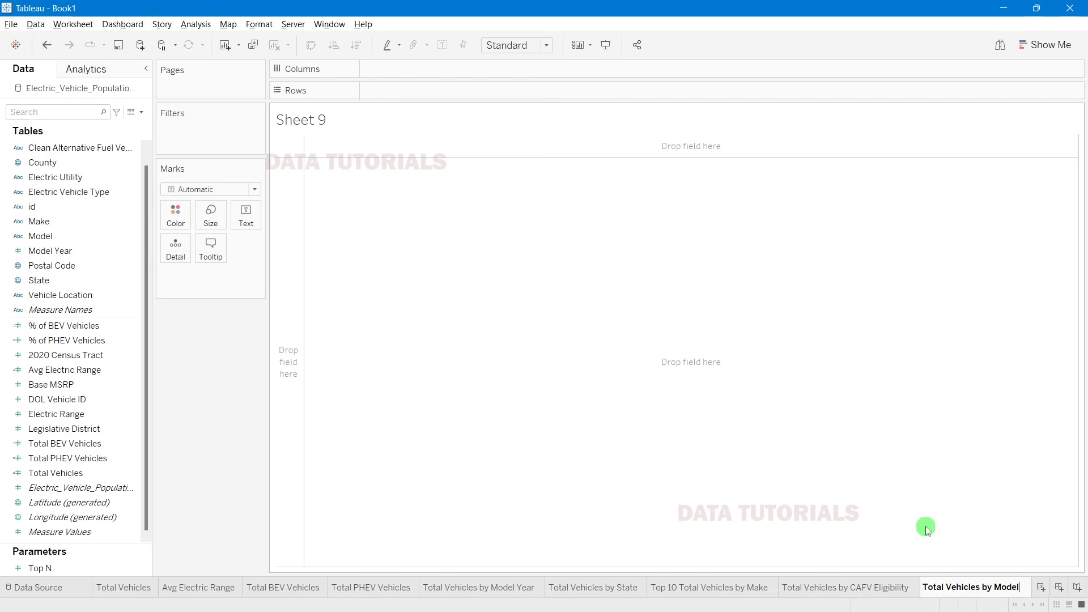
key("Return")
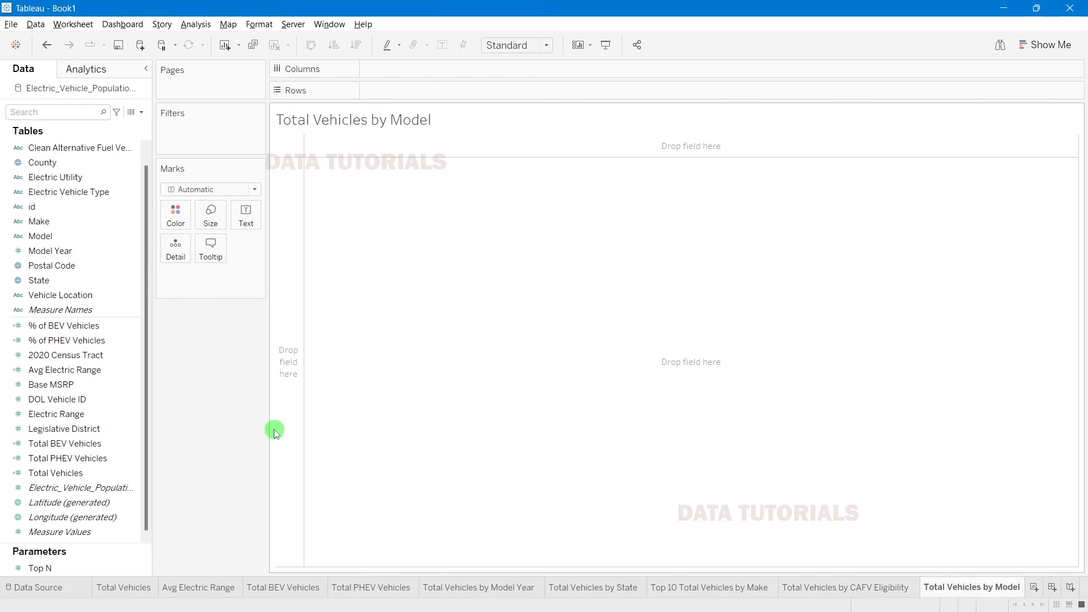
Step: Build the table's rows from Model, Make and Electric Vehicle Type, in that order
scroll(91, 349, "up", 1)
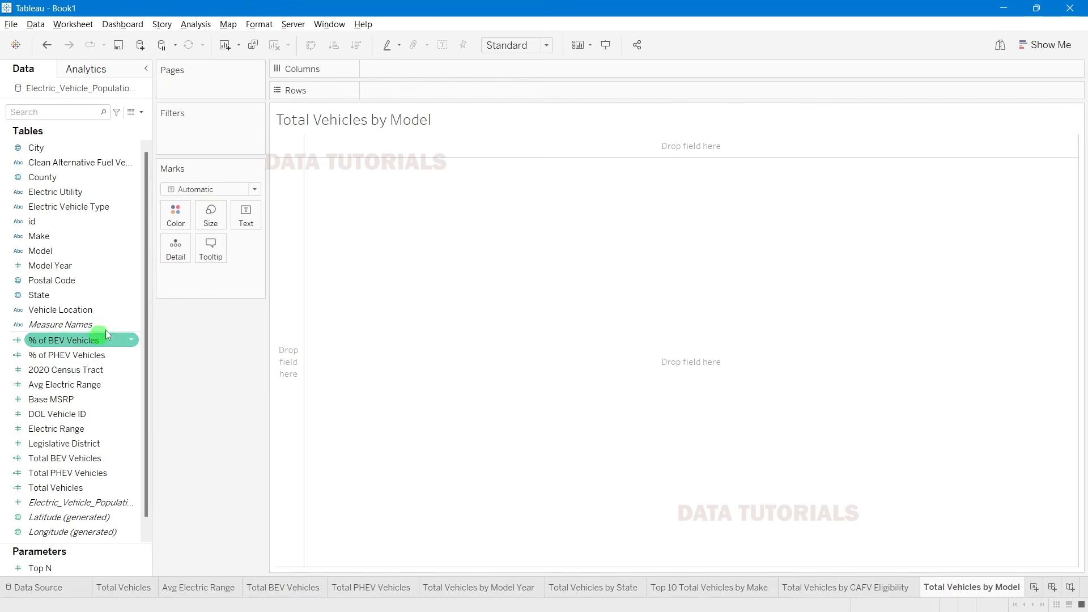
left_click_drag(57, 251, 434, 90)
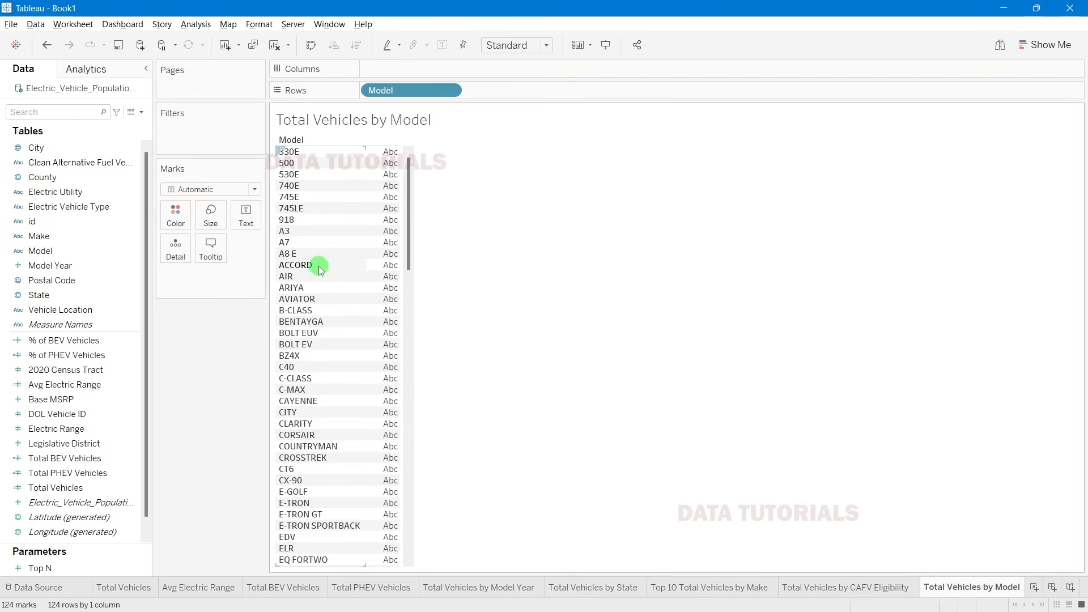
left_click(56, 385)
left_click_drag(90, 236, 530, 98)
left_click(113, 207)
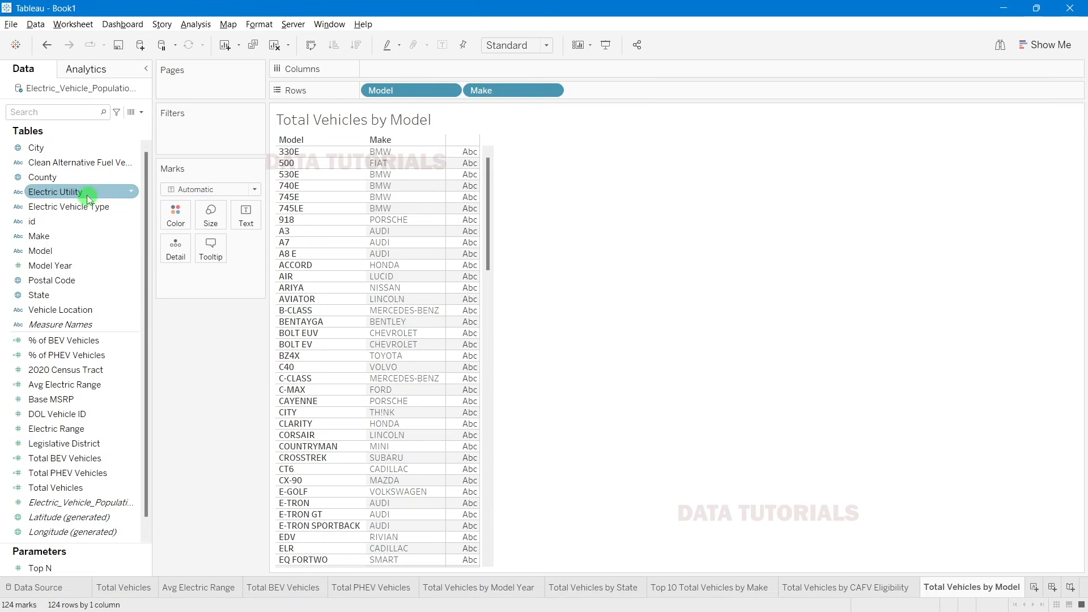
left_click_drag(71, 209, 644, 97)
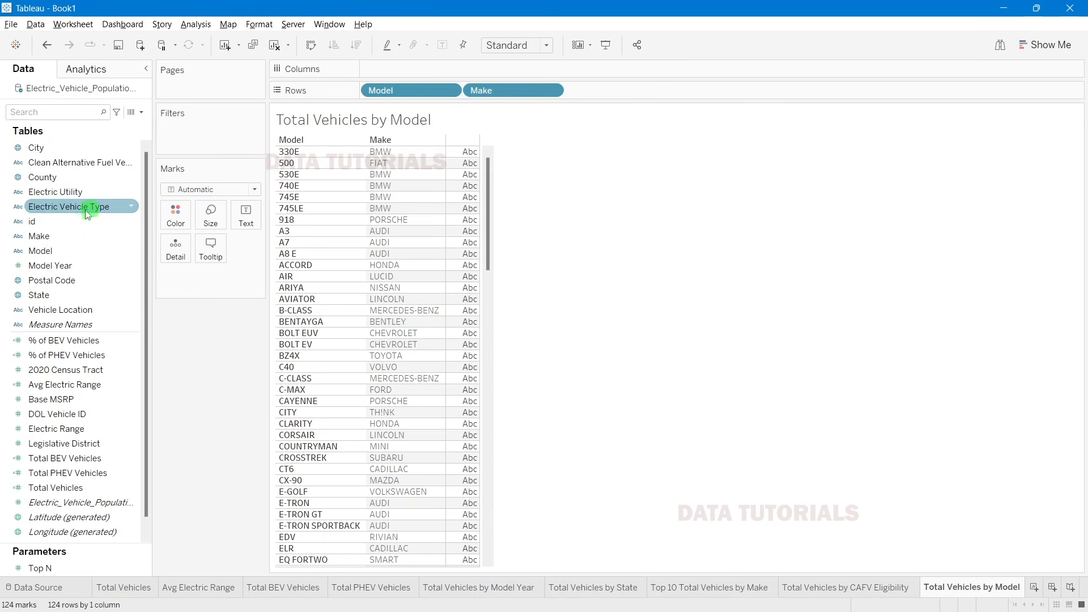
left_click_drag(99, 206, 692, 90)
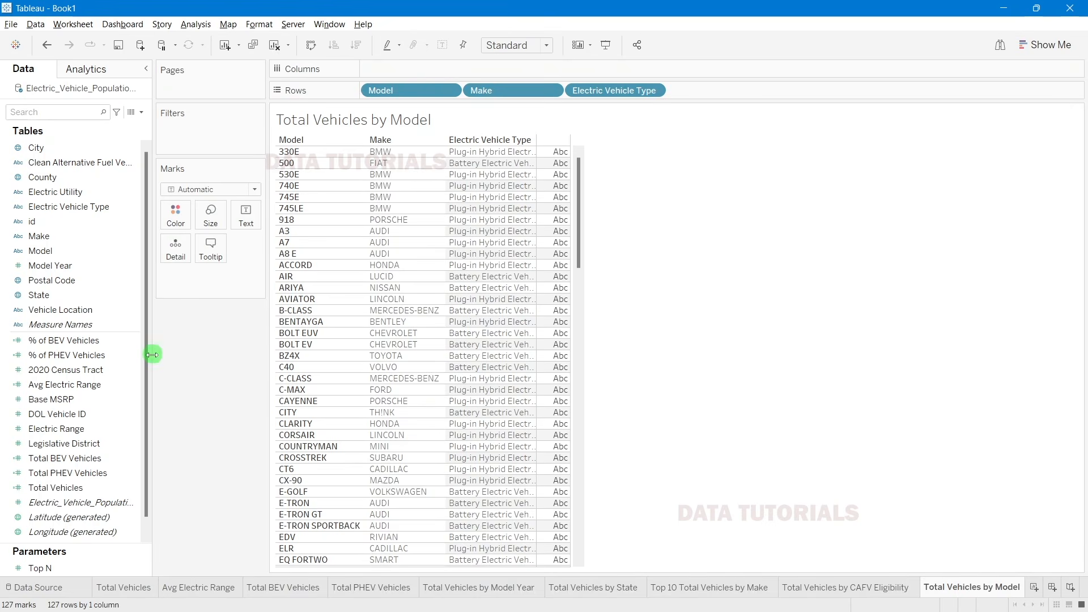
Step: Add Total Vehicles as the text value for each row of the model table
scroll(91, 389, "down", 1)
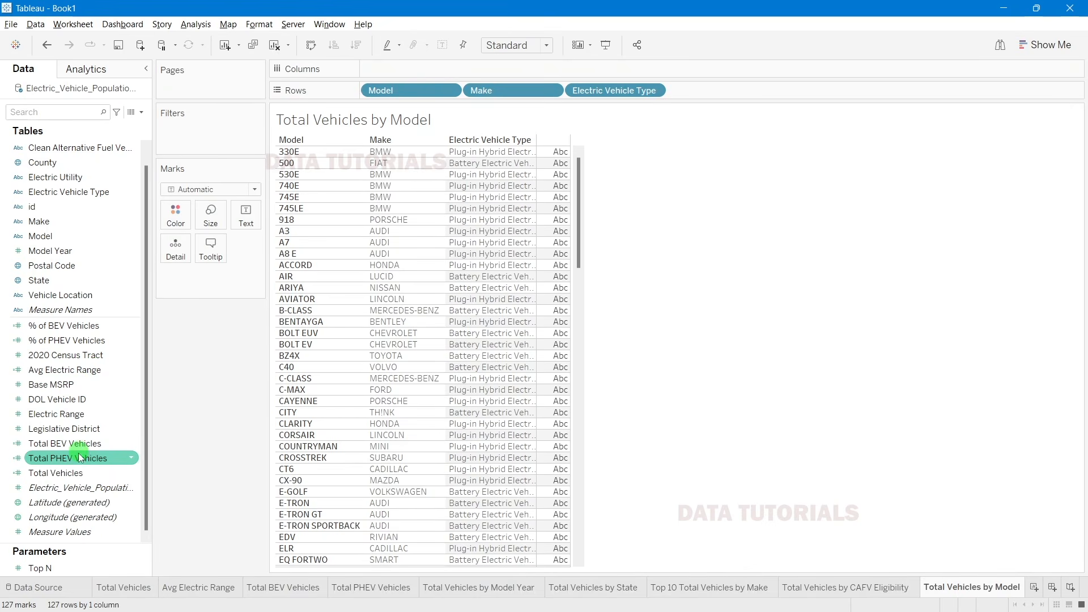
left_click(73, 479)
left_click_drag(74, 481, 559, 185)
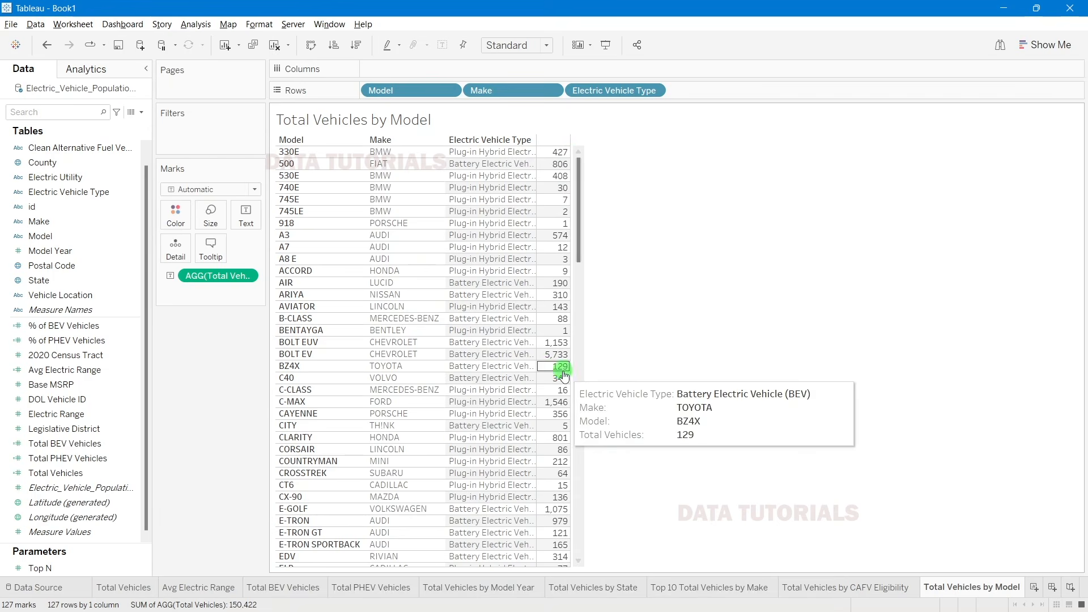
Step: Convert the Total Vehicles text value in the model table to a percent of total quick table calculation
right_click(207, 276)
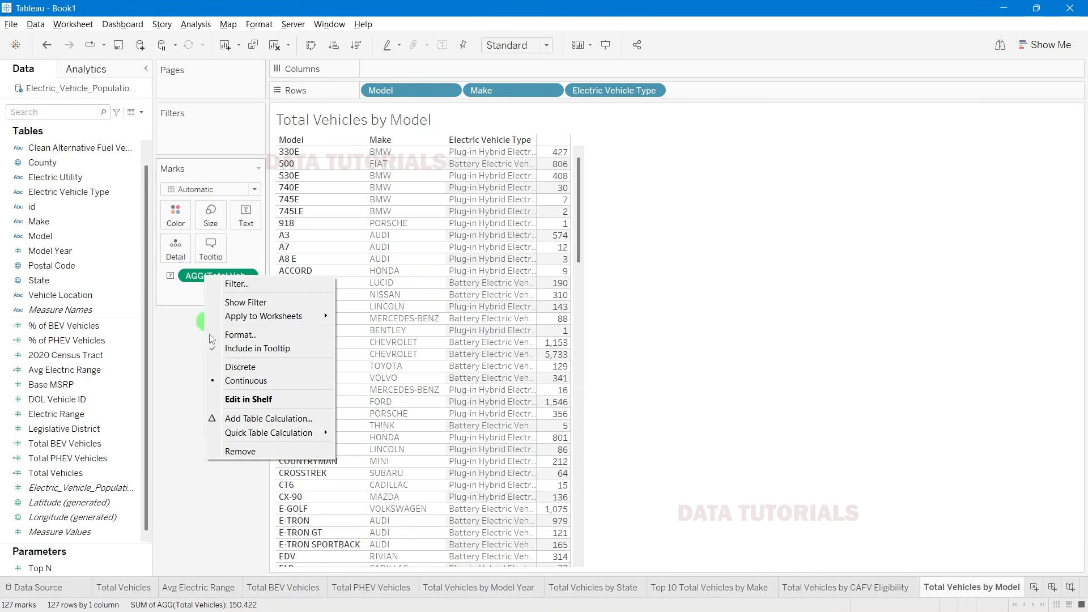
mouse_move(262, 437)
left_click(406, 471)
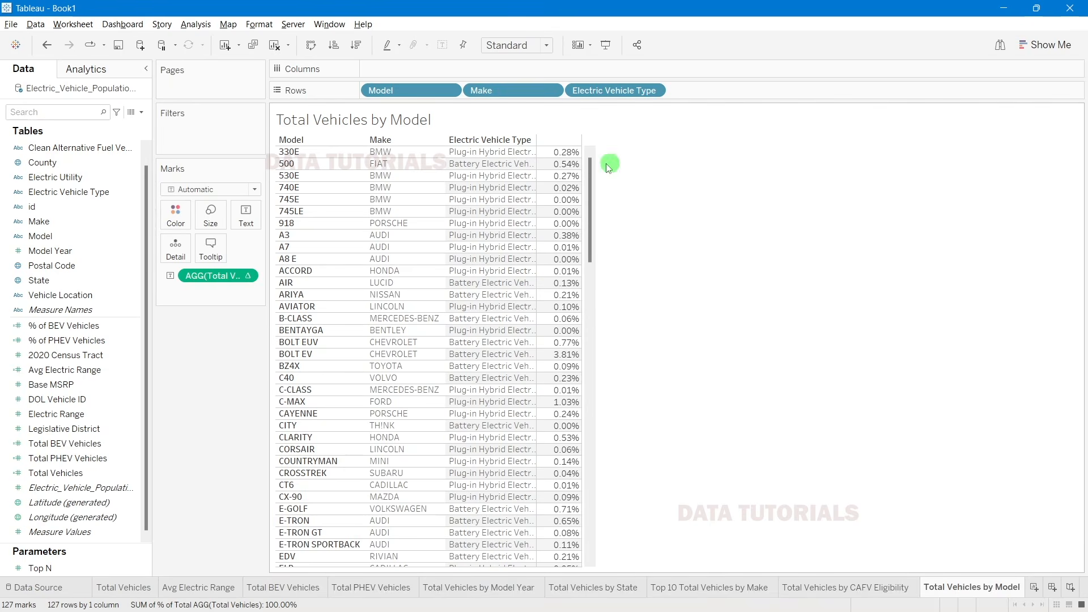
left_click(903, 588)
left_click(950, 587)
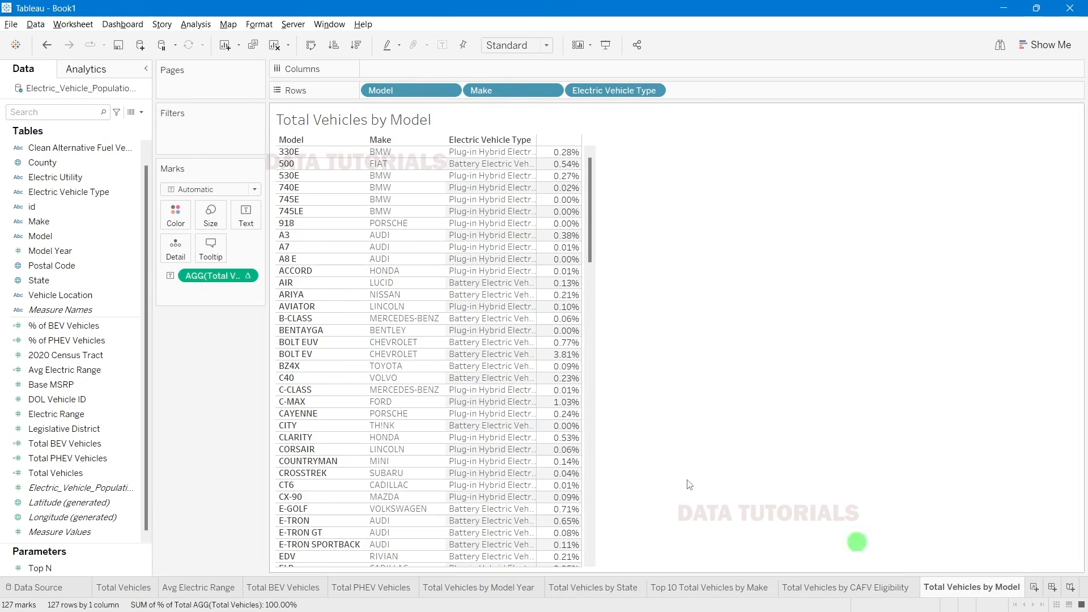
right_click(222, 283)
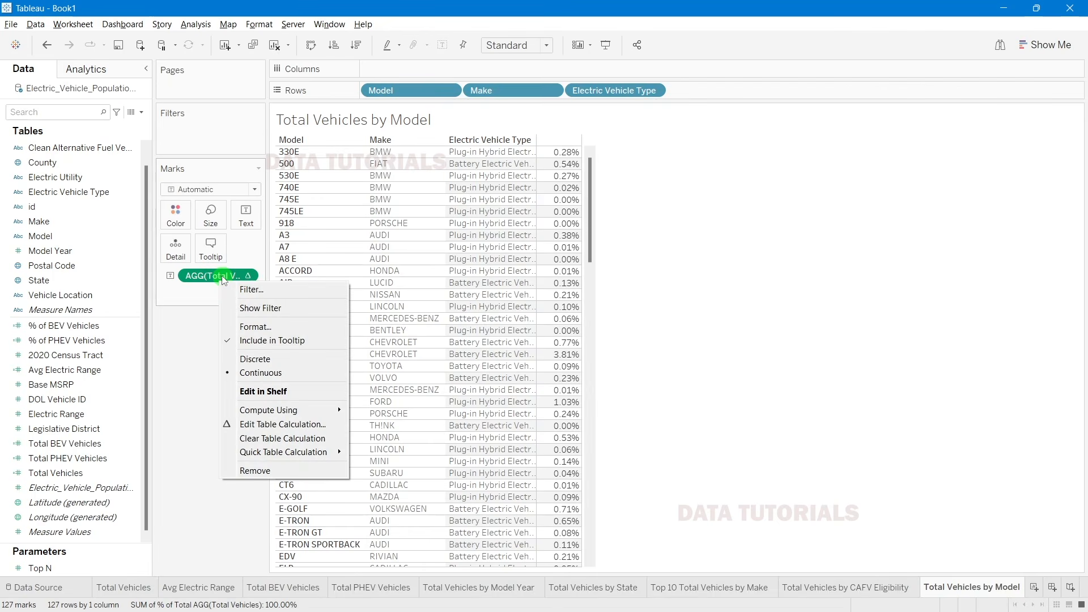
left_click(184, 407)
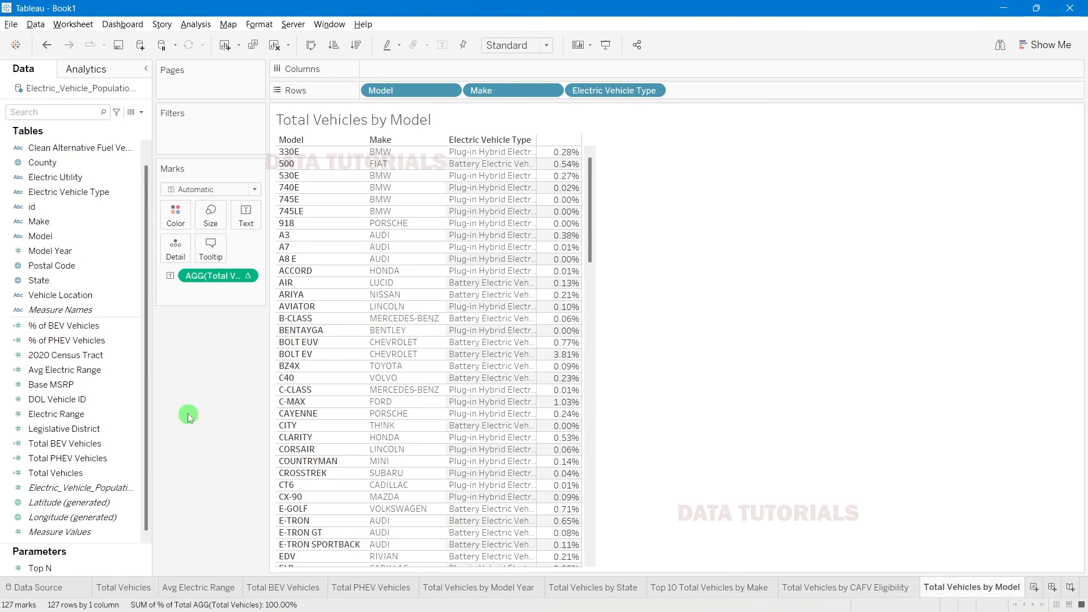
Step: Add Total Vehicles as a second measure and place it ahead of the percent of total column
left_click(79, 474)
left_click(62, 479)
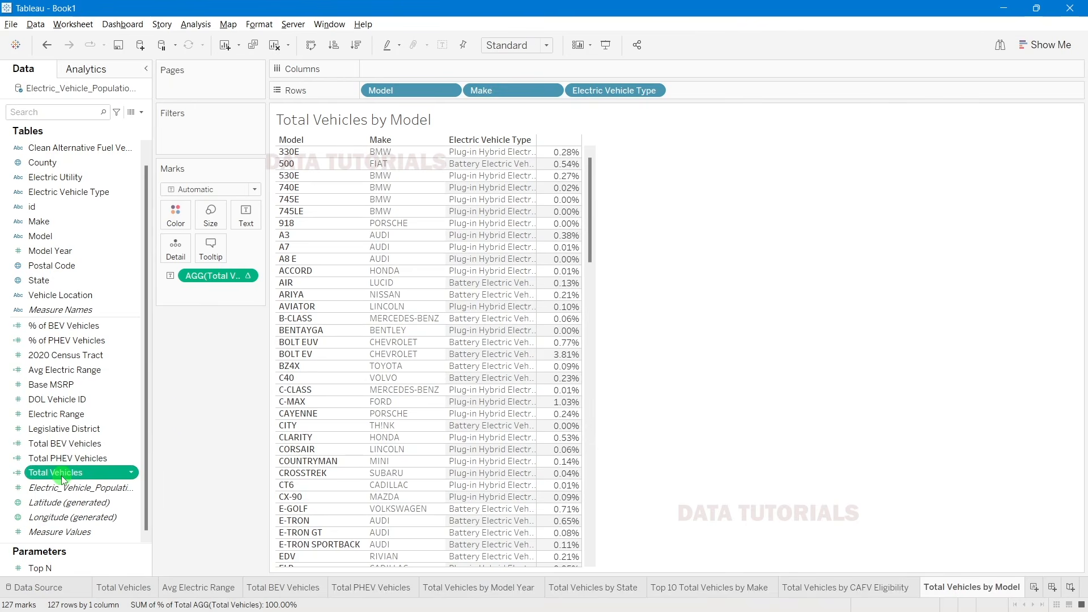
double_click(52, 477)
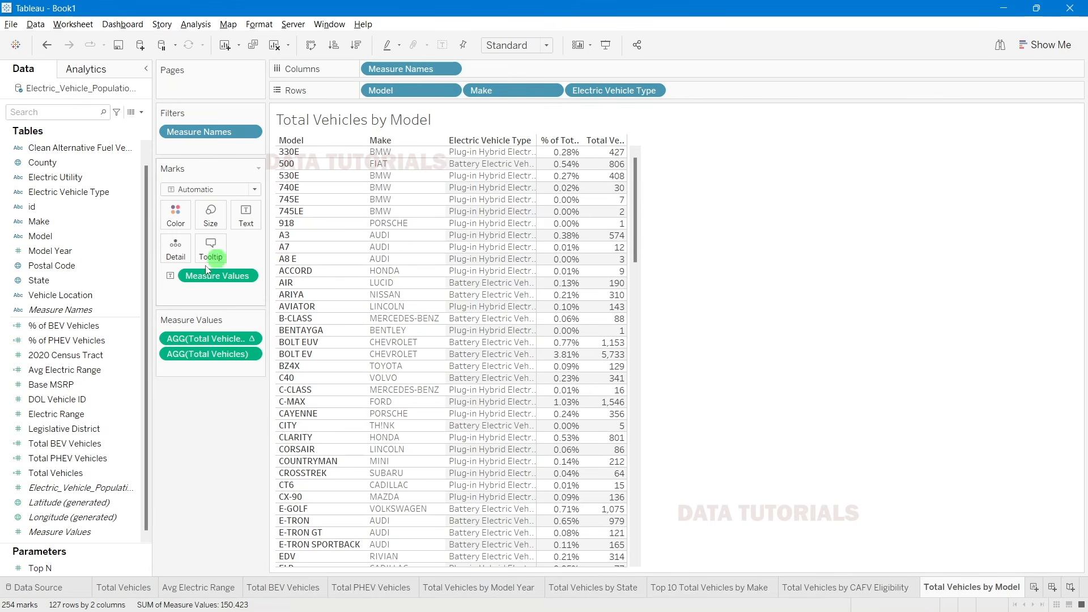
left_click_drag(190, 353, 203, 376)
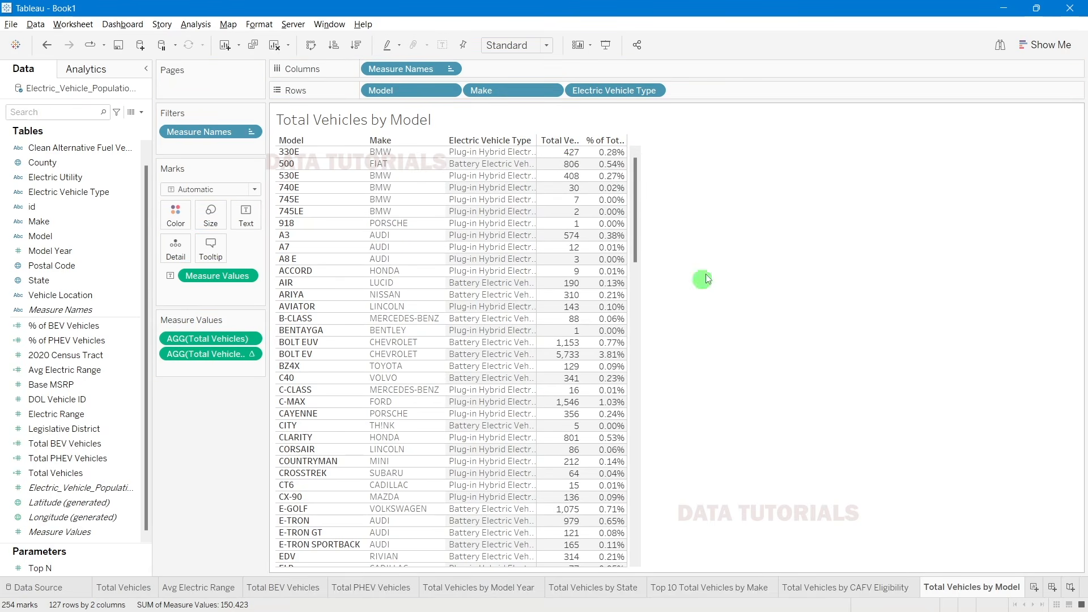
Step: Sort the models in descending order of Total Vehicles and widen the Electric Vehicle Type column
left_click(412, 95)
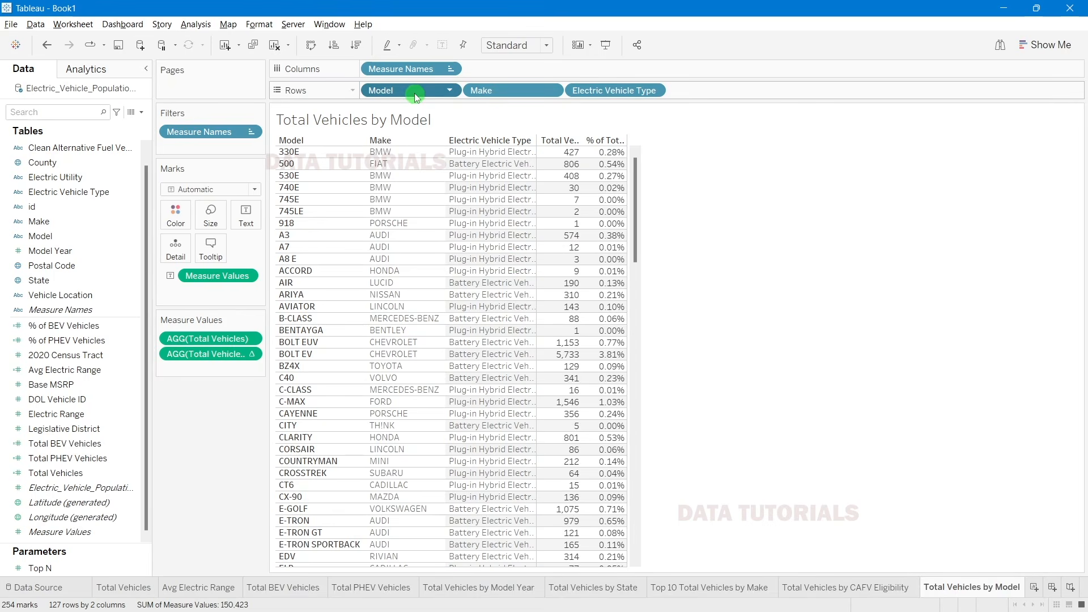
left_click(354, 45)
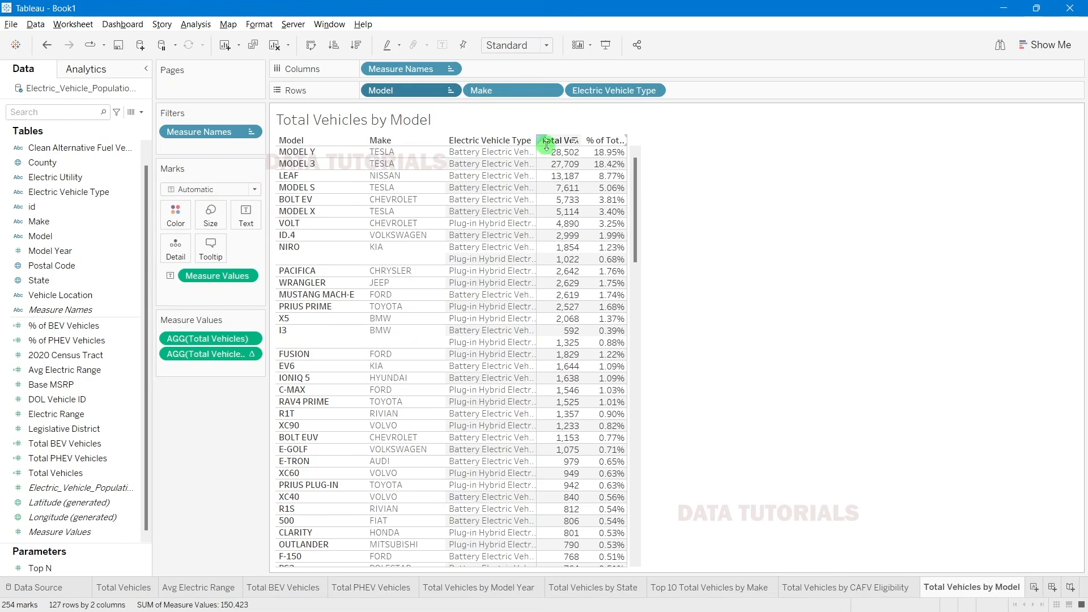
left_click(737, 152)
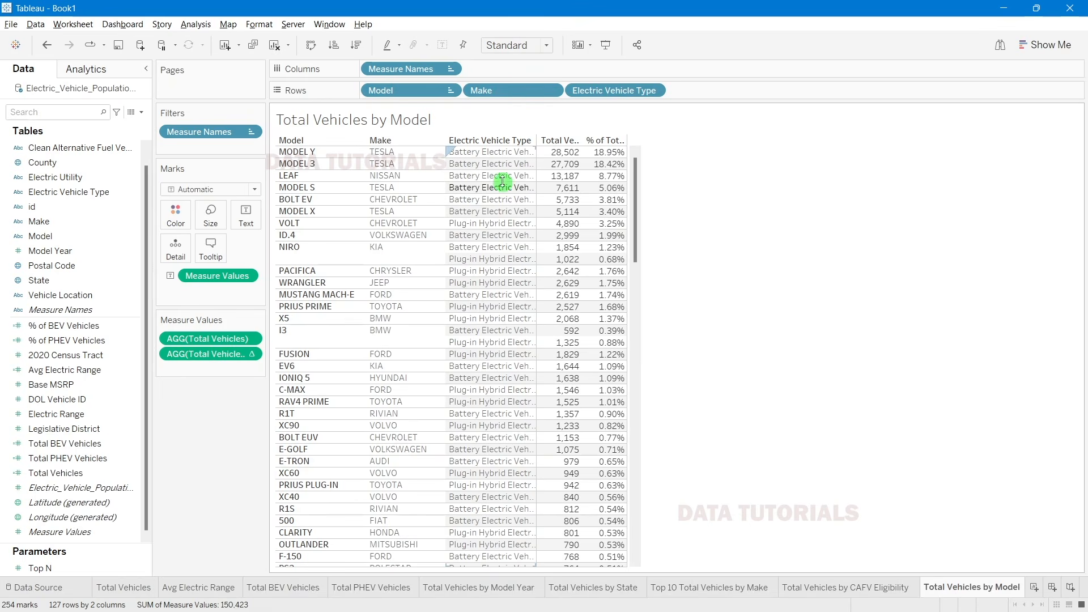
left_click_drag(537, 182, 569, 181)
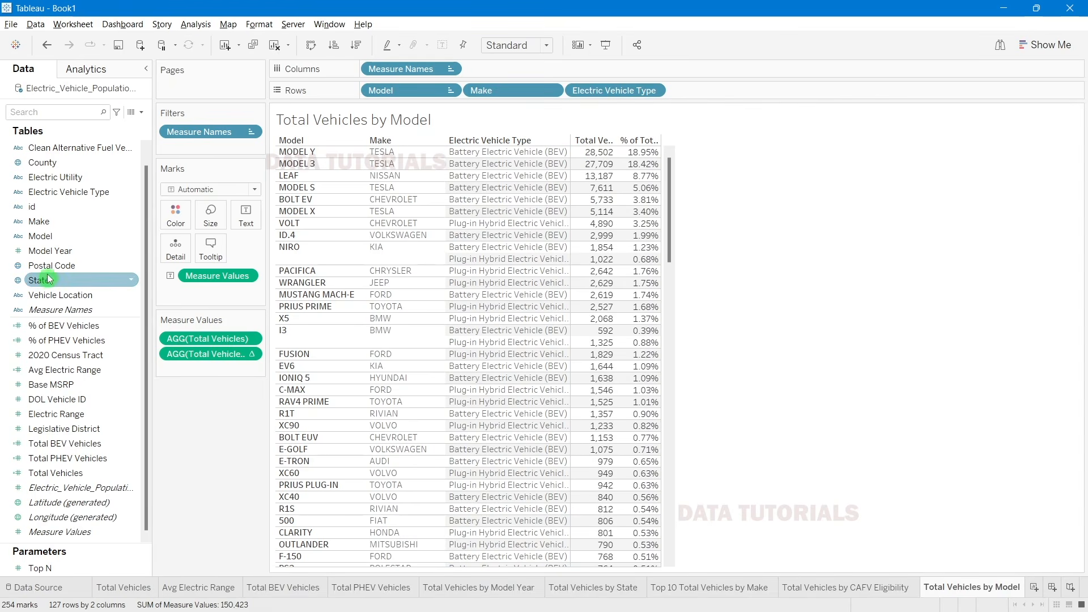
Step: Set the Electric Vehicle Type aliases to BEV for battery and PHEV for plug-in hybrid, and check the Total BEV Vehicles sheet
scroll(45, 278, "up", 1)
right_click(66, 216)
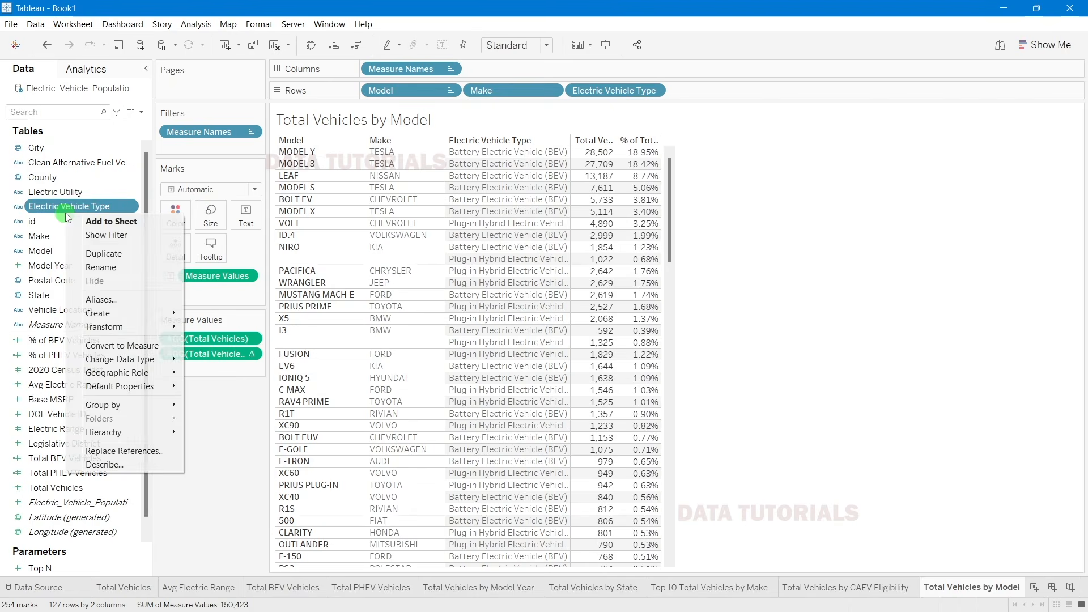
left_click(122, 299)
double_click(582, 291)
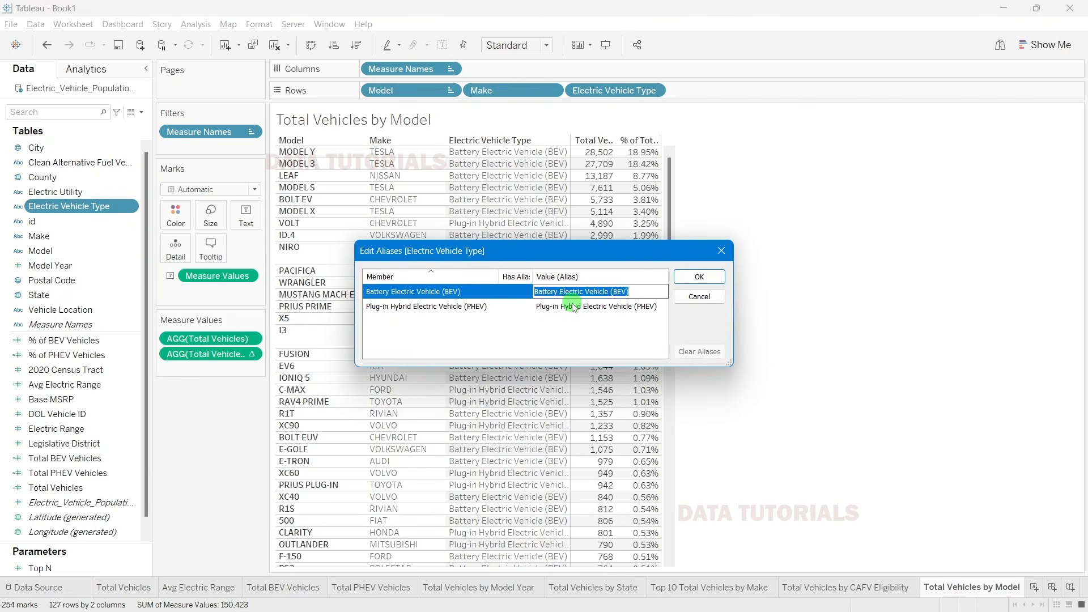
type("BEV")
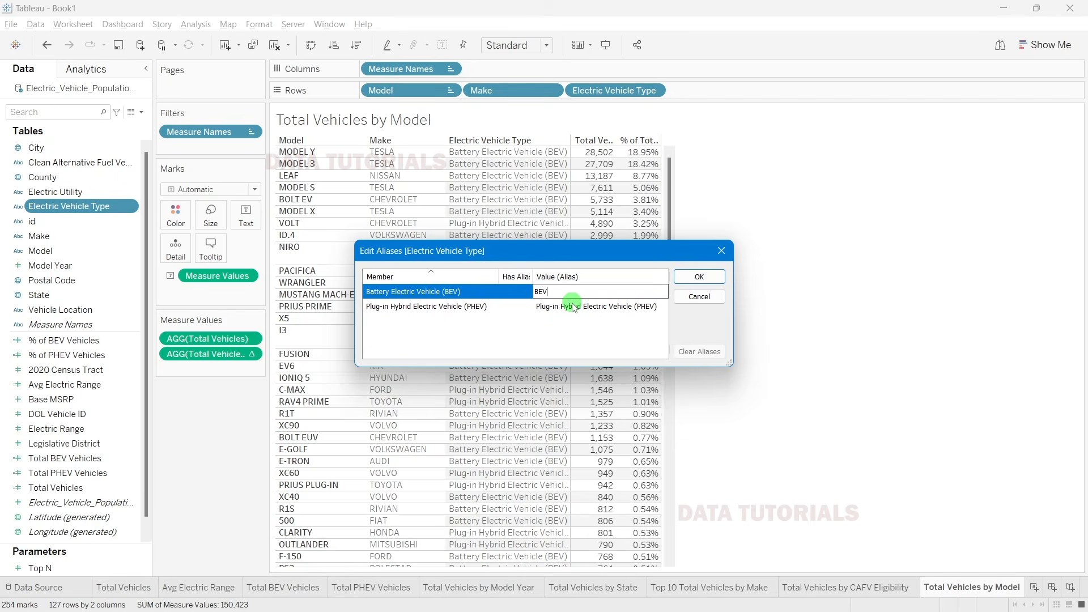
left_click(577, 309)
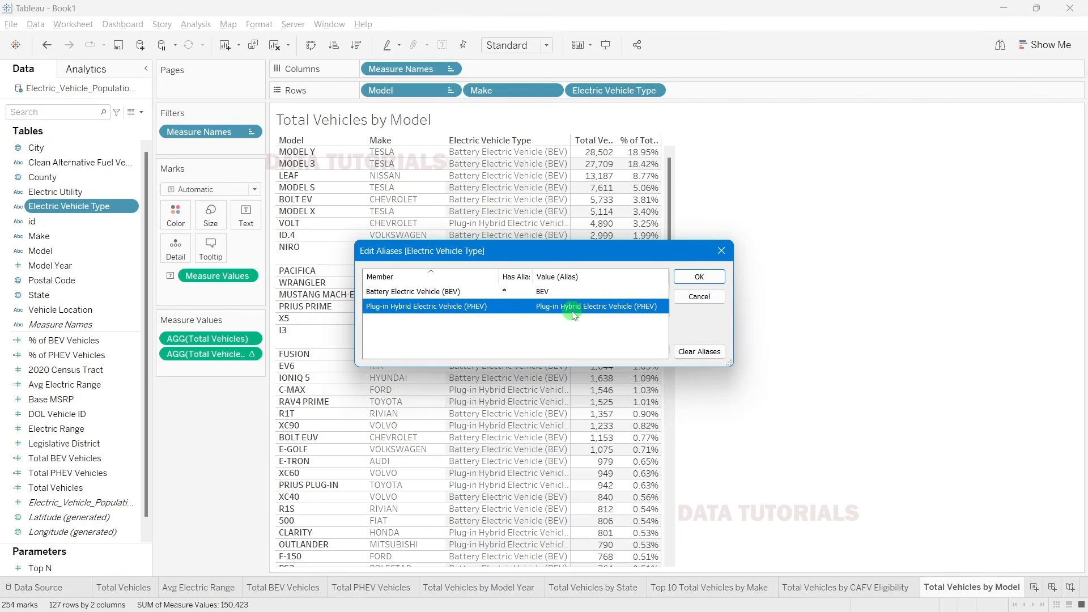
left_click(575, 309)
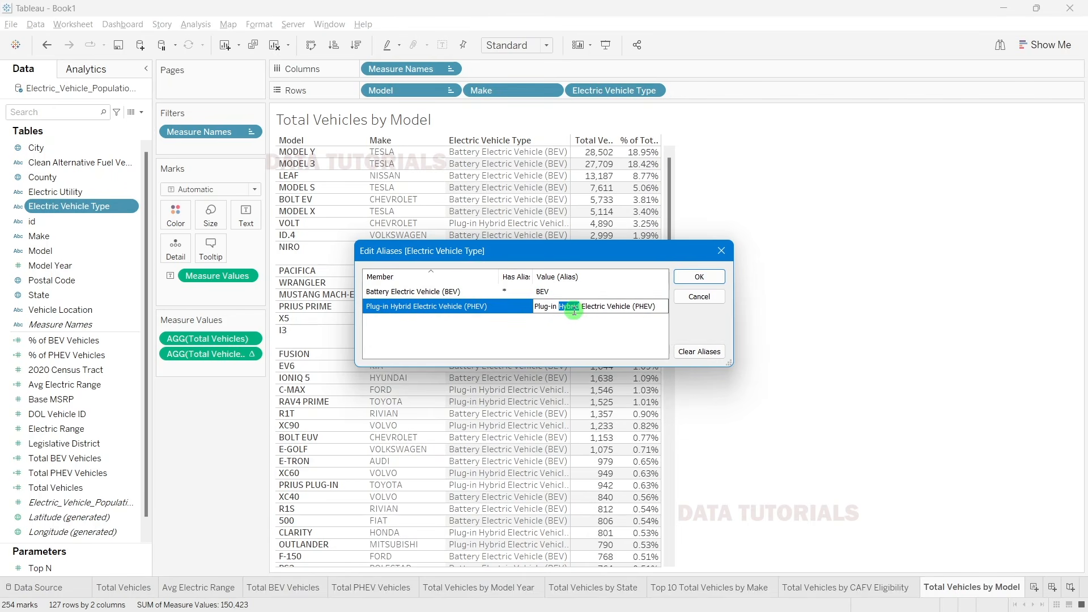
left_click_drag(652, 309, 536, 313)
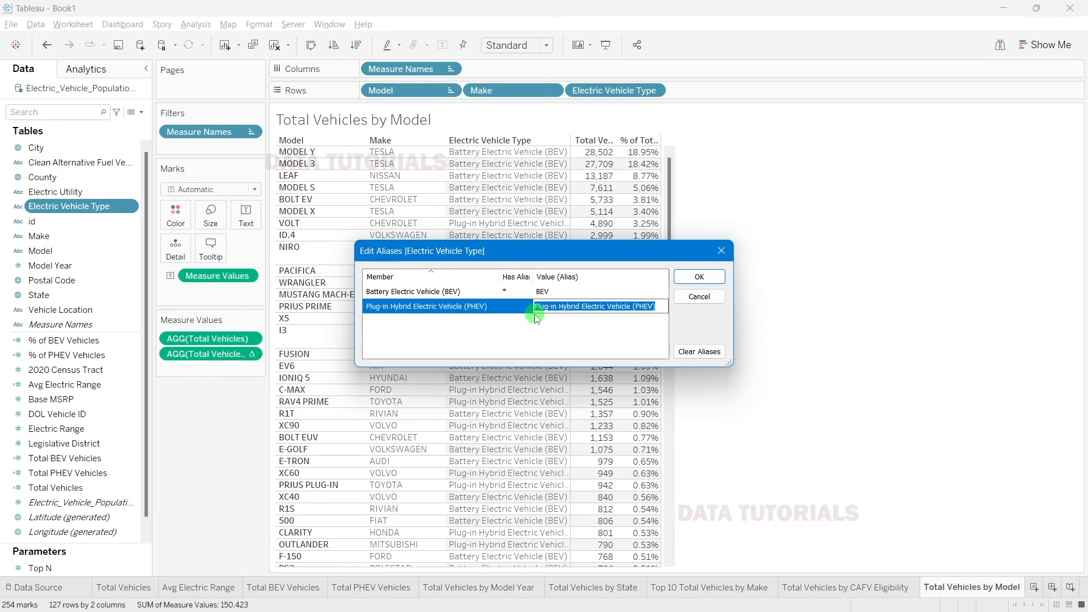
type("PHEV")
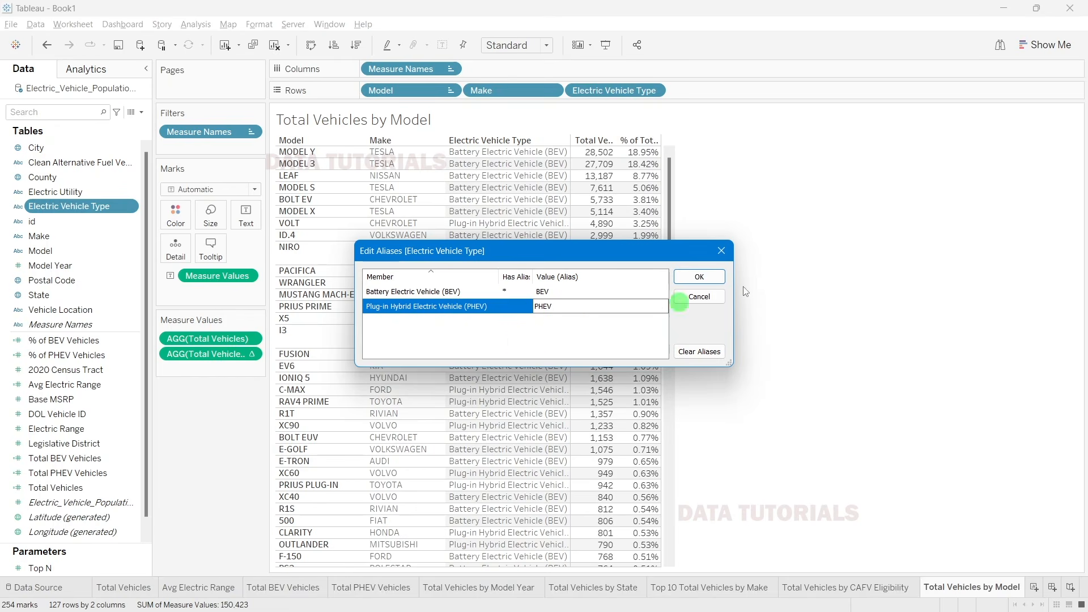
left_click(700, 276)
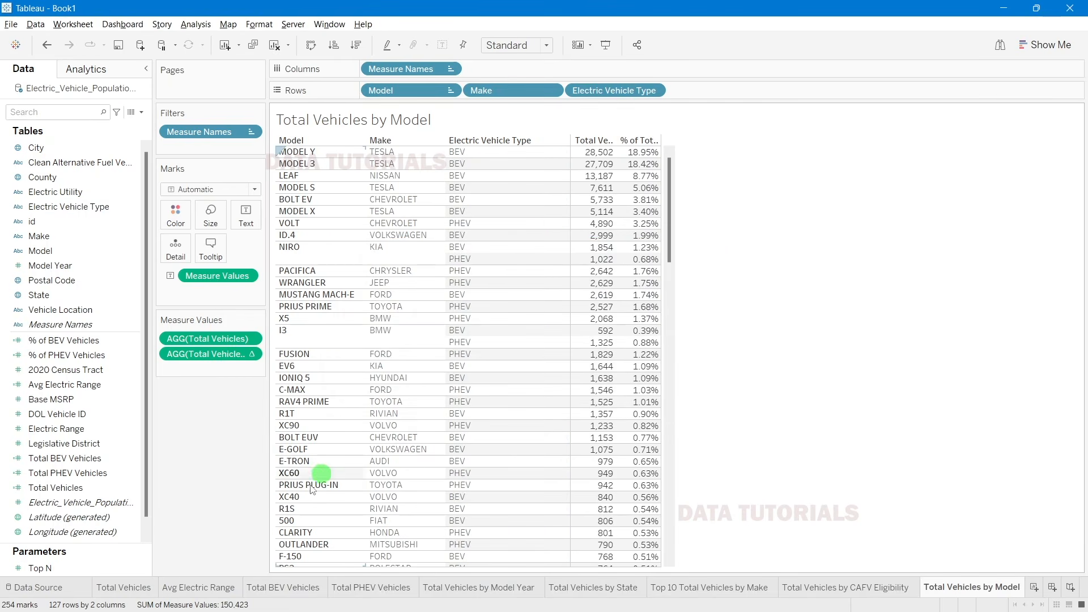
left_click(267, 587)
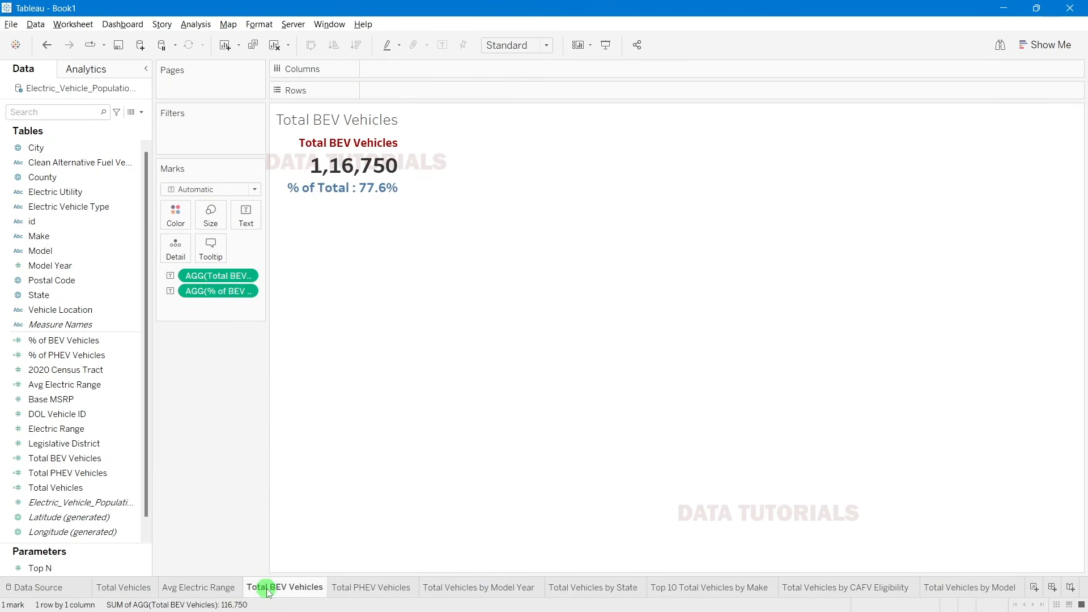
left_click(996, 585)
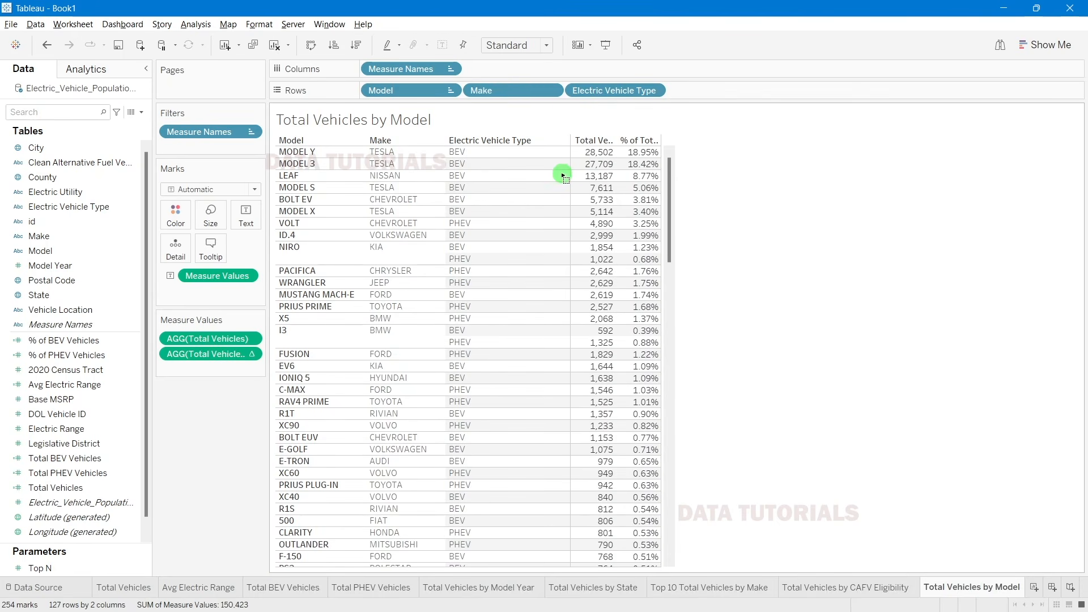
right_click(496, 144)
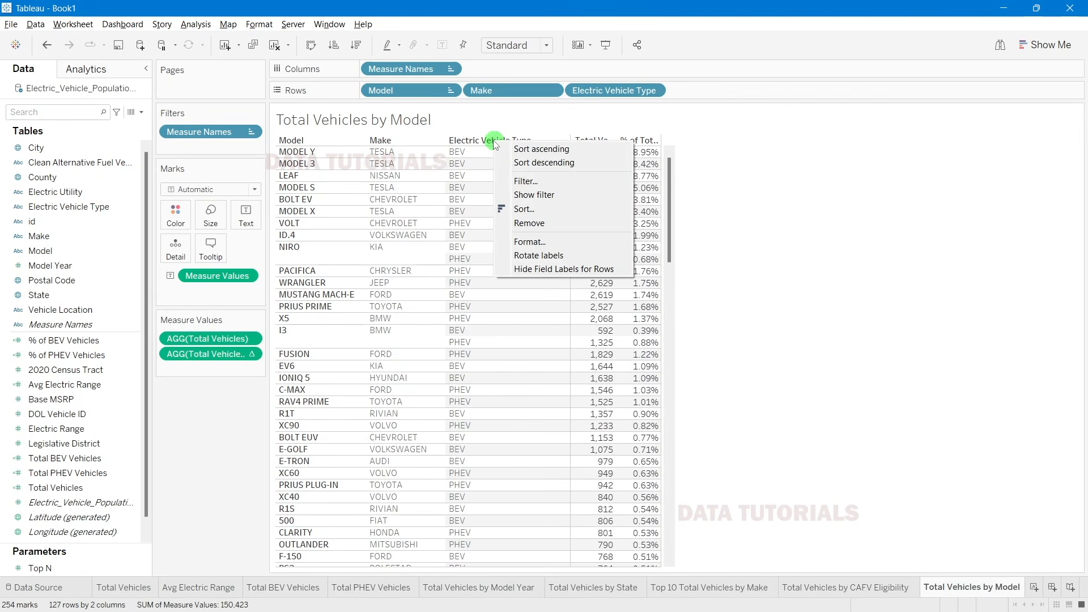
key("Escape")
right_click(487, 142)
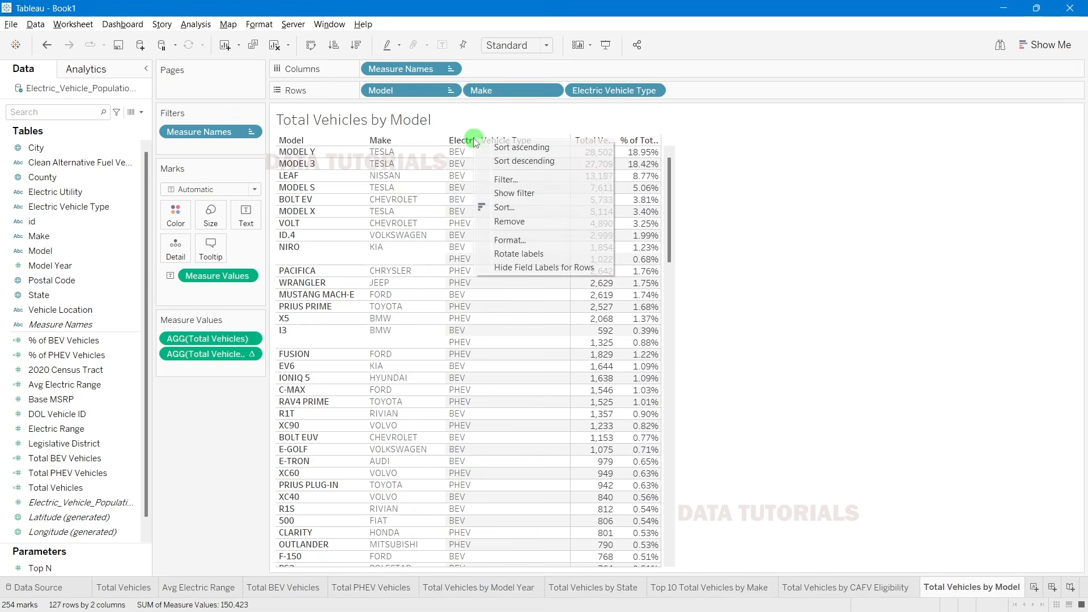
left_click(788, 224)
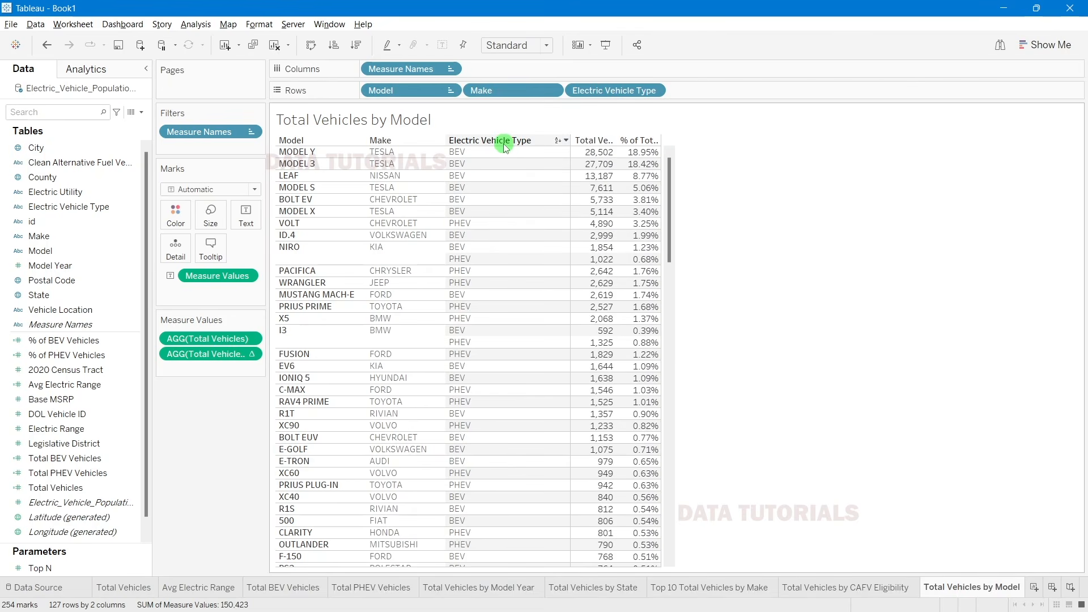
Step: Rename the Electric Vehicle Type field in the data source as EV Type
left_click(72, 209)
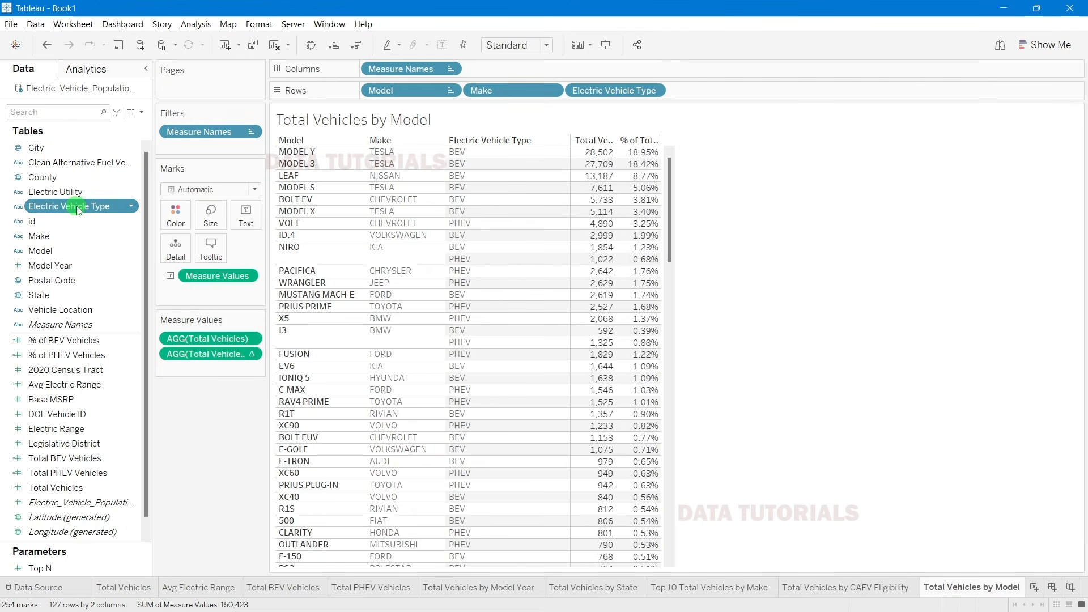
left_click(78, 208)
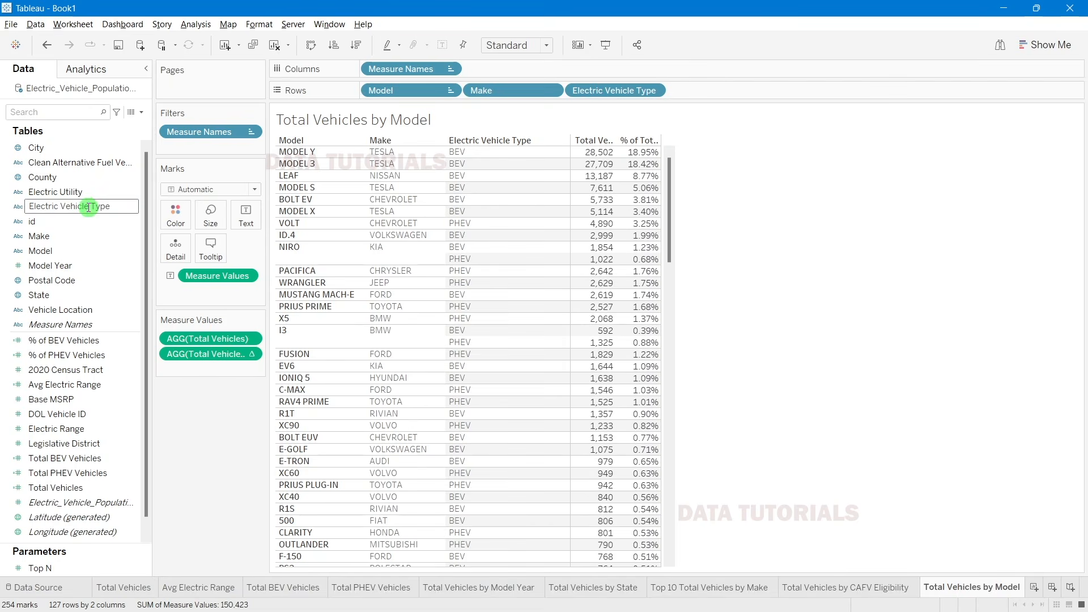
left_click_drag(89, 208, 22, 203)
type("EV")
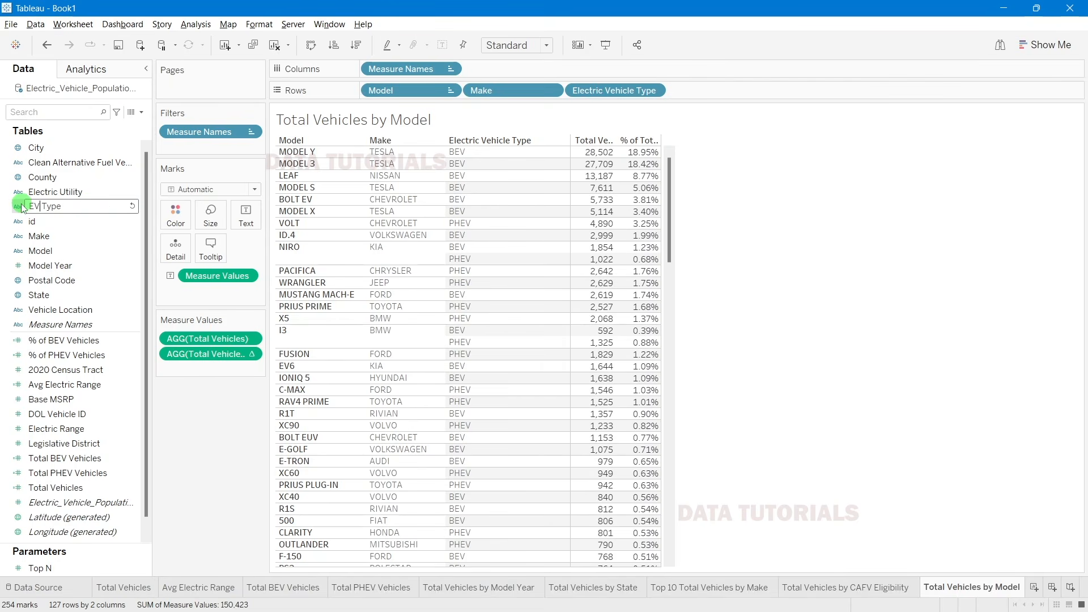
left_click(826, 216)
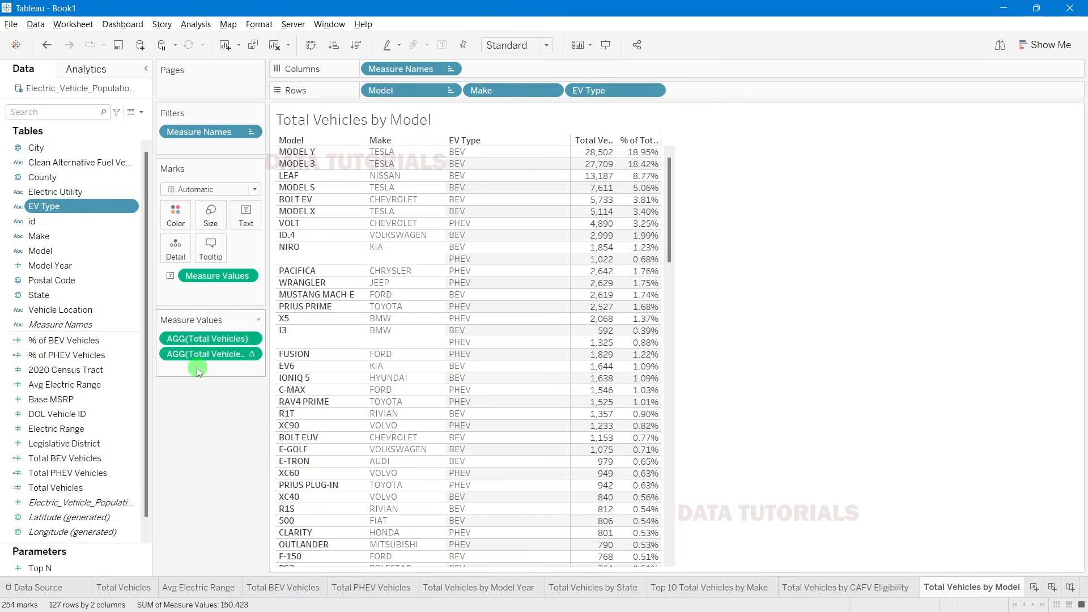
Step: Color the model table's values by Total Vehicles and set the mark type to Square
mouse_move(628, 154)
mouse_move(193, 357)
left_mouse_down()
mouse_move(80, 428)
mouse_move(79, 498)
mouse_move(71, 489)
mouse_move(173, 220)
left_mouse_up()
mouse_move(584, 157)
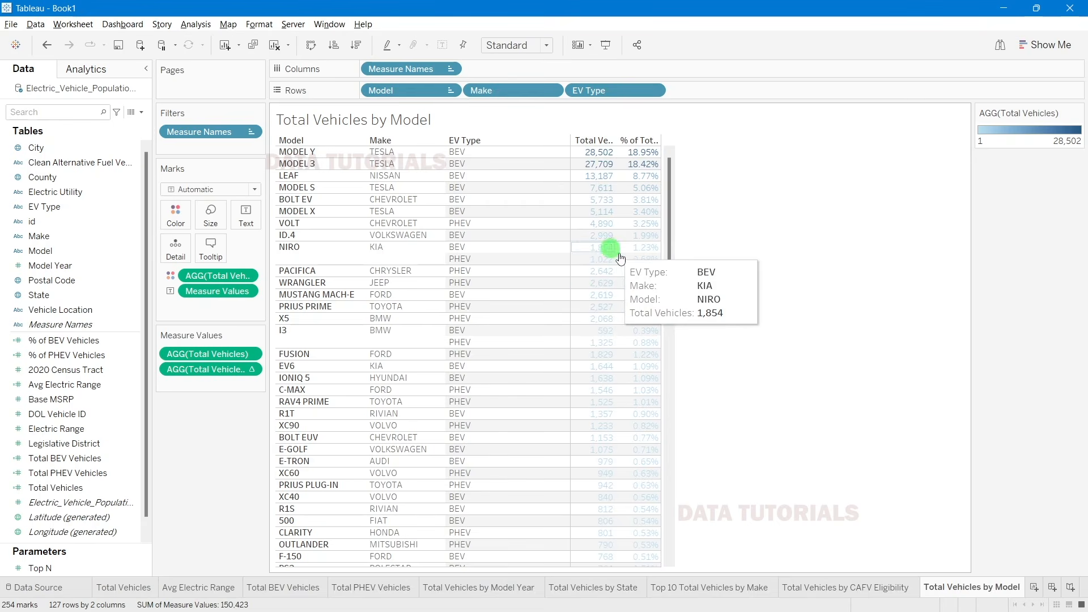
mouse_move(624, 212)
left_click(195, 190)
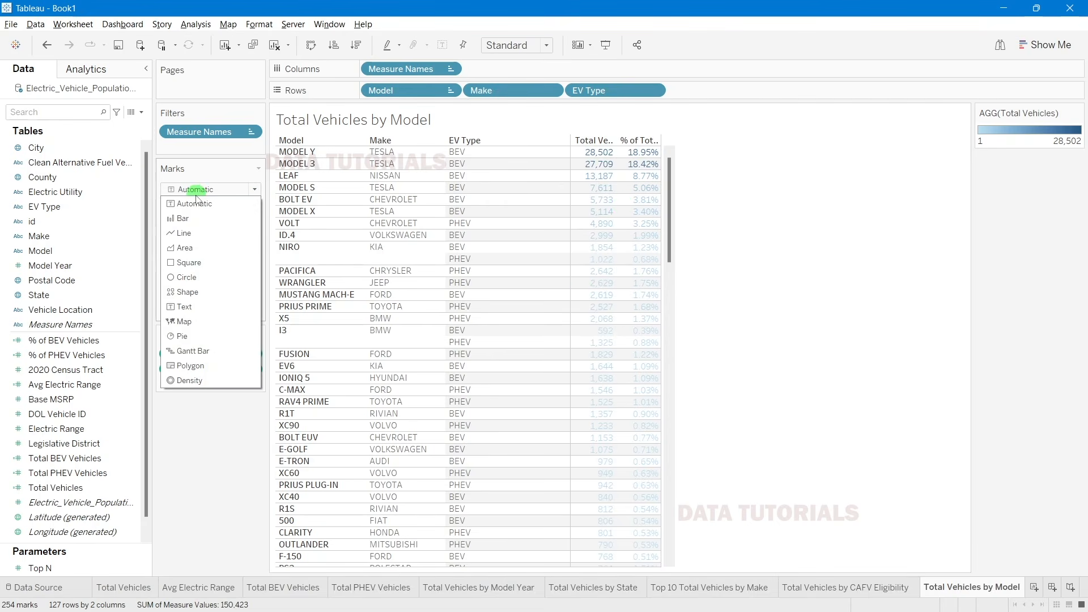
left_click(193, 190)
left_click(191, 189)
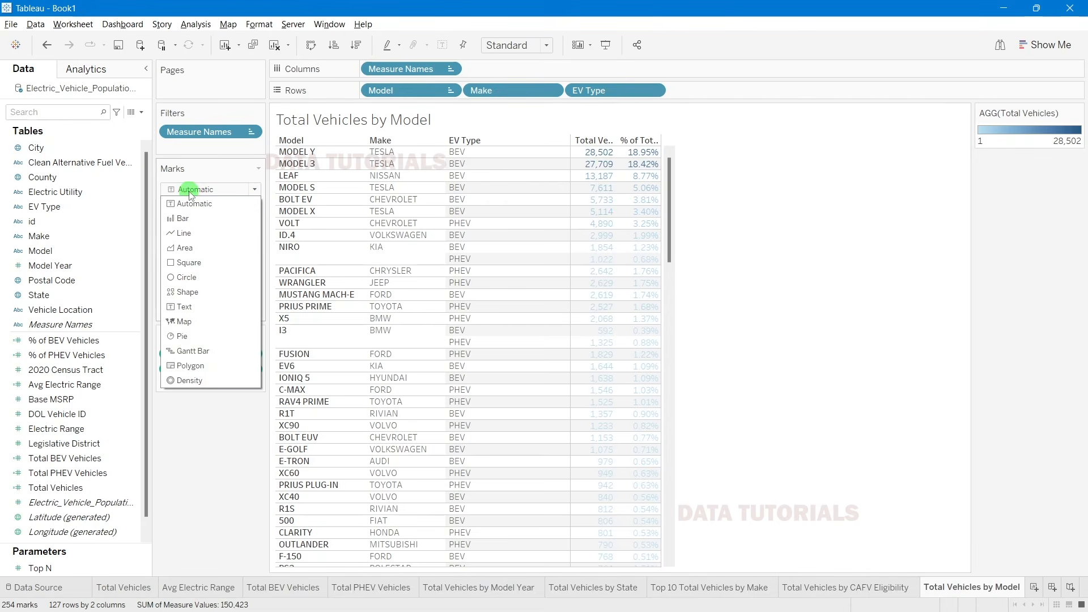
left_click(184, 262)
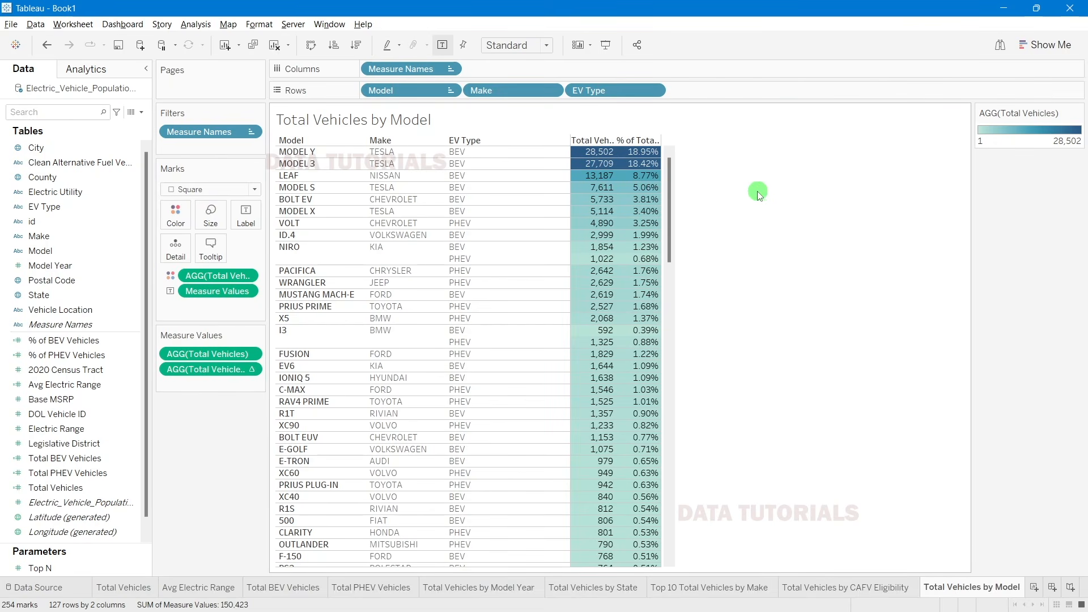
Step: Change the color palette of the Total Vehicles values in the model table to Green
double_click(1040, 130)
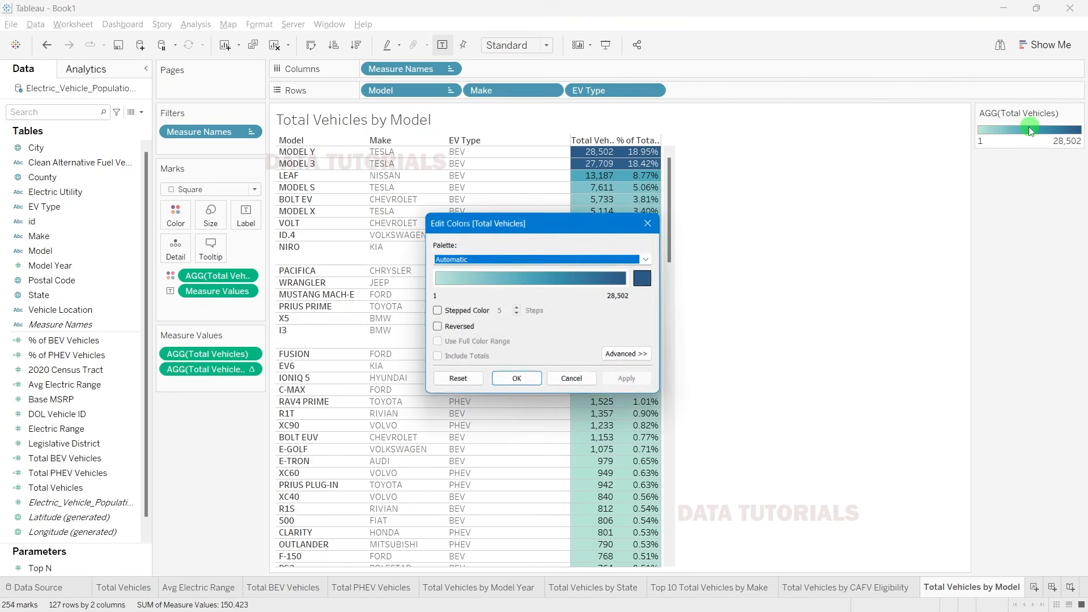
left_click_drag(518, 218, 849, 130)
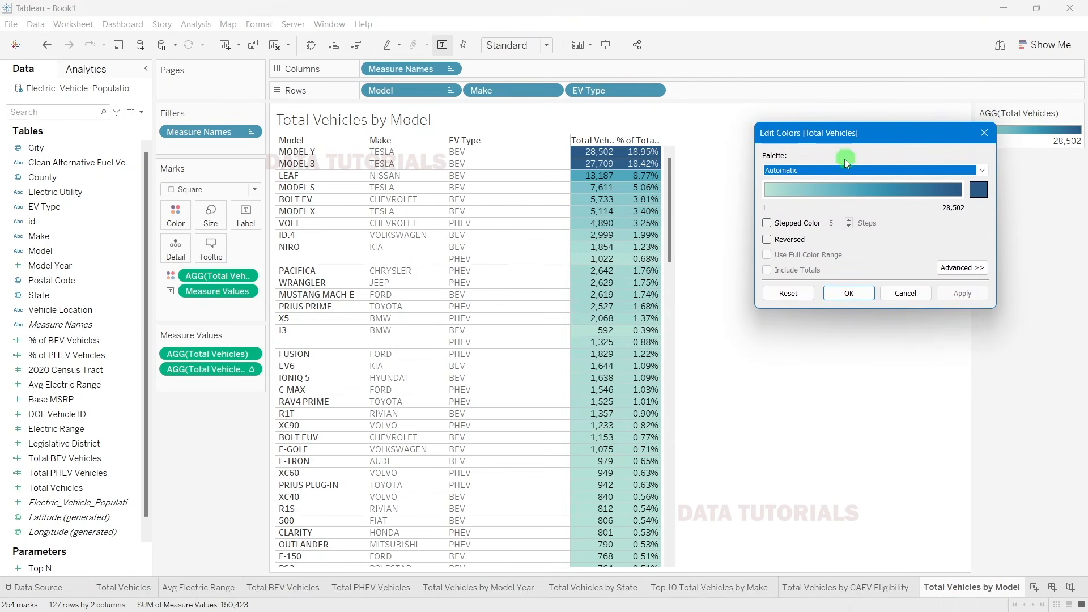
left_click(831, 171)
left_click(800, 212)
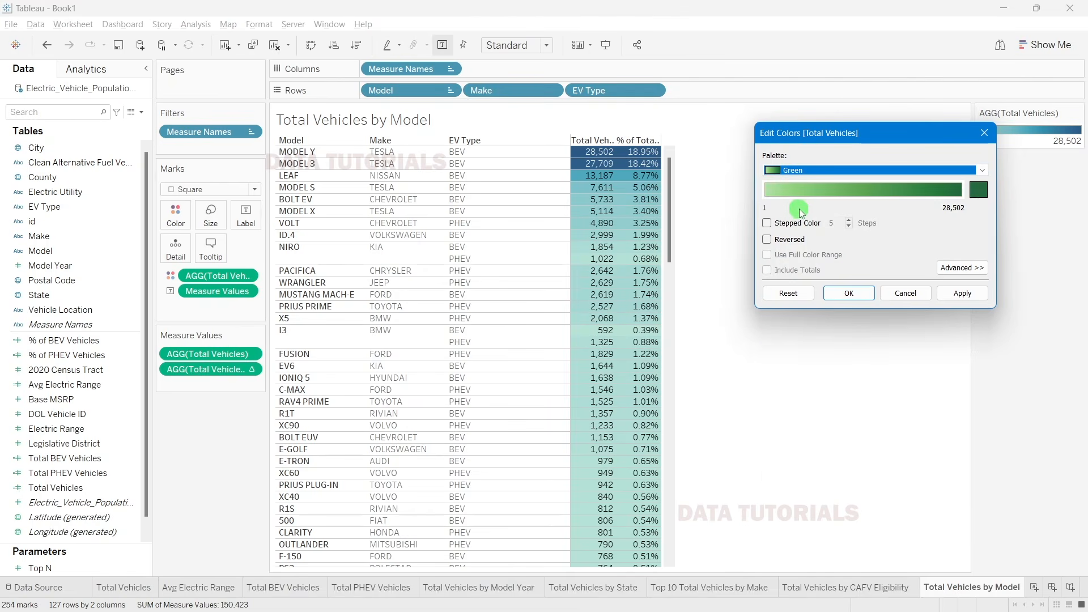
left_click(801, 170)
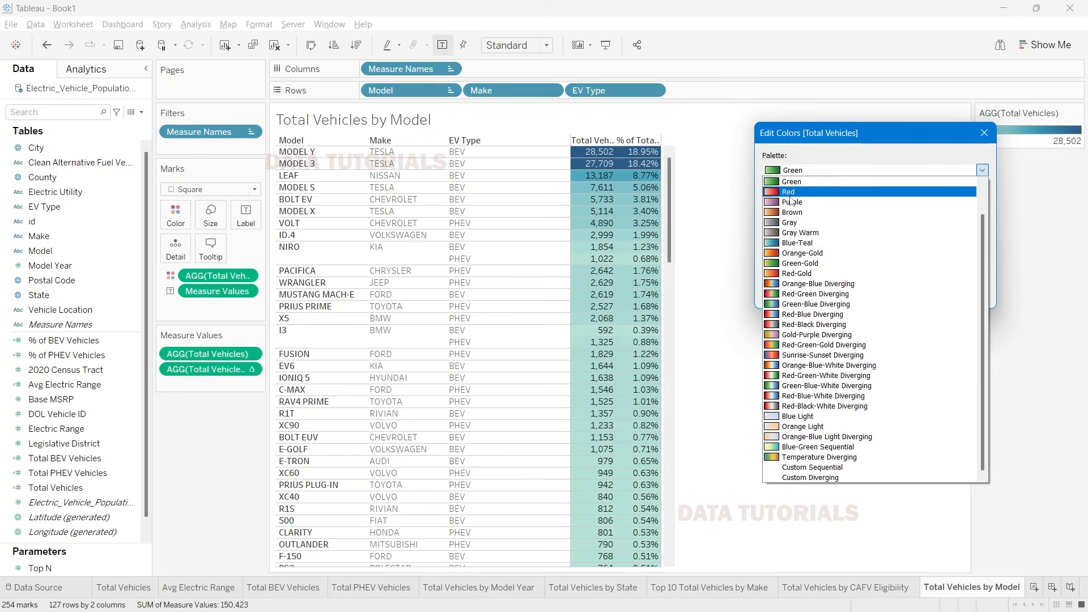
left_click(794, 182)
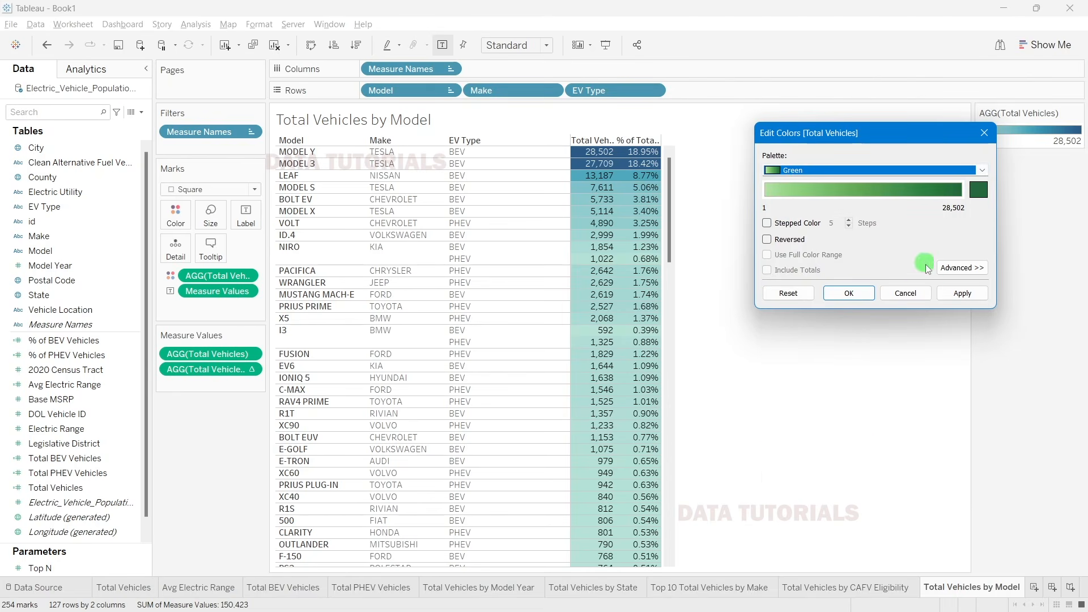
left_click(964, 298)
left_click(849, 293)
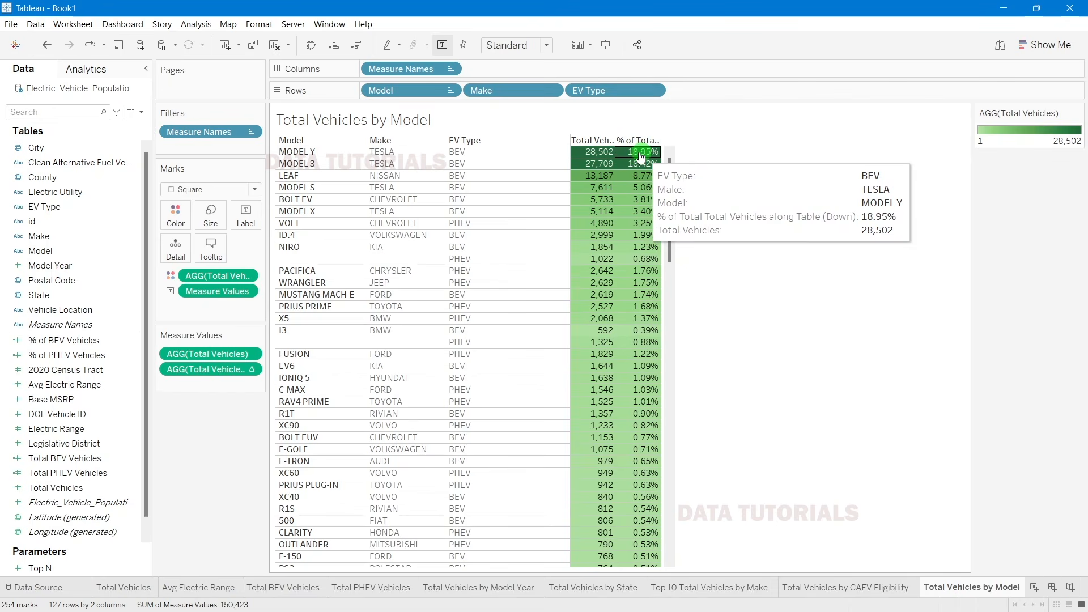
Step: Narrow the EV Type column in the Total Vehicles by Model table to fit its short values
left_click(376, 164)
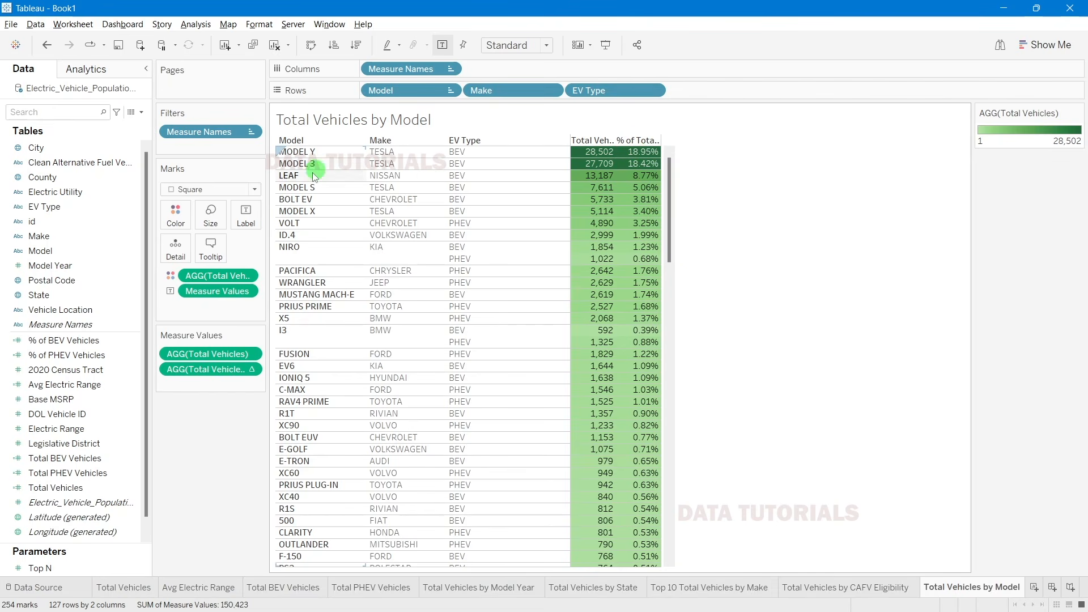
left_click(289, 177)
left_click(386, 177)
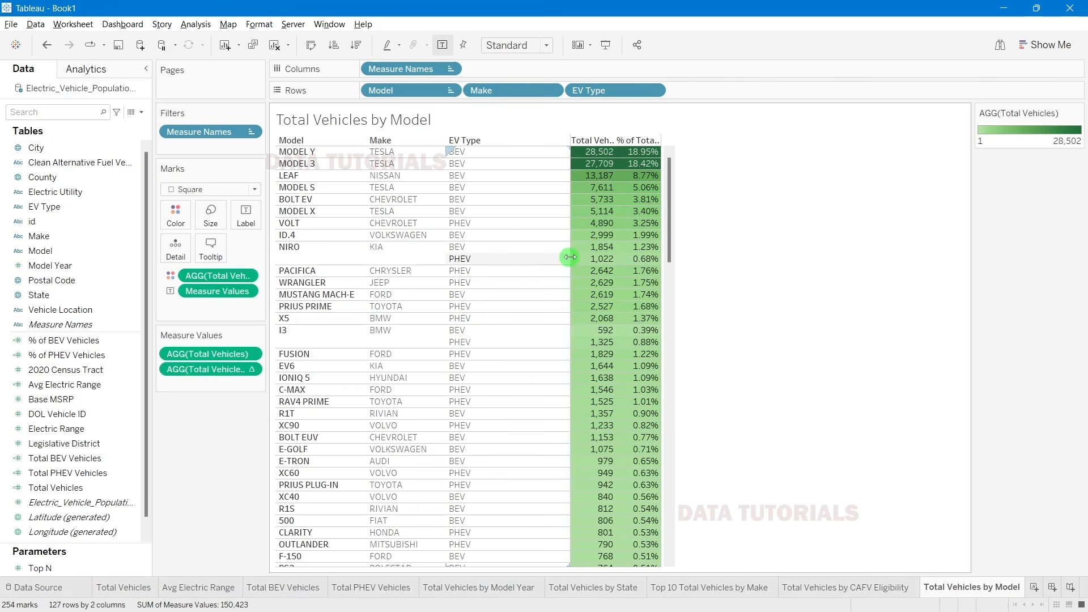
left_click_drag(570, 257, 498, 254)
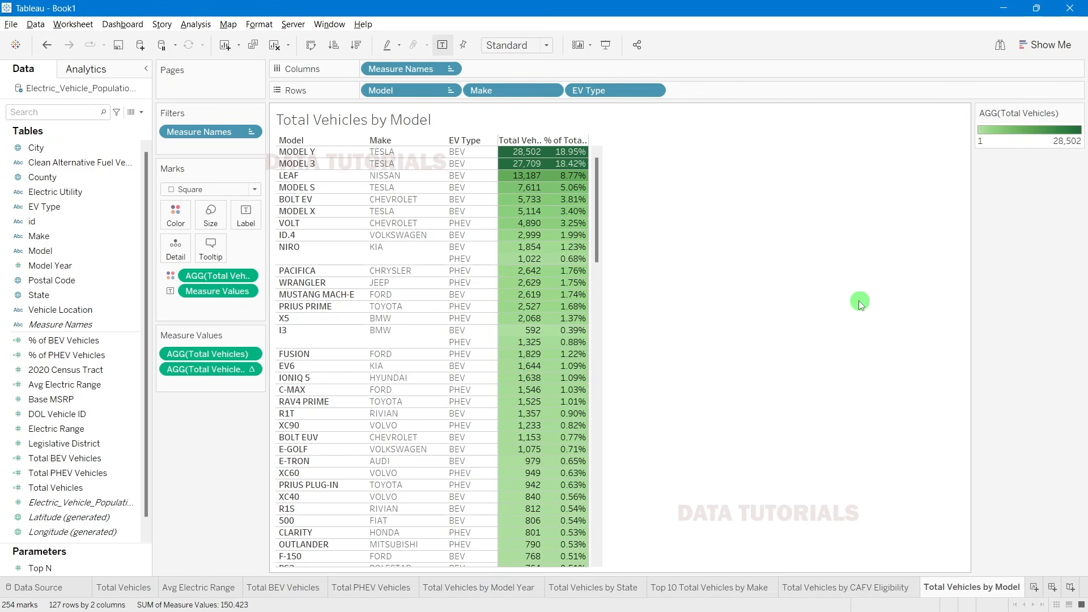
Step: Create a new dashboard and set its fixed size to PowerPoint (1600 x 900)
left_click(1052, 588)
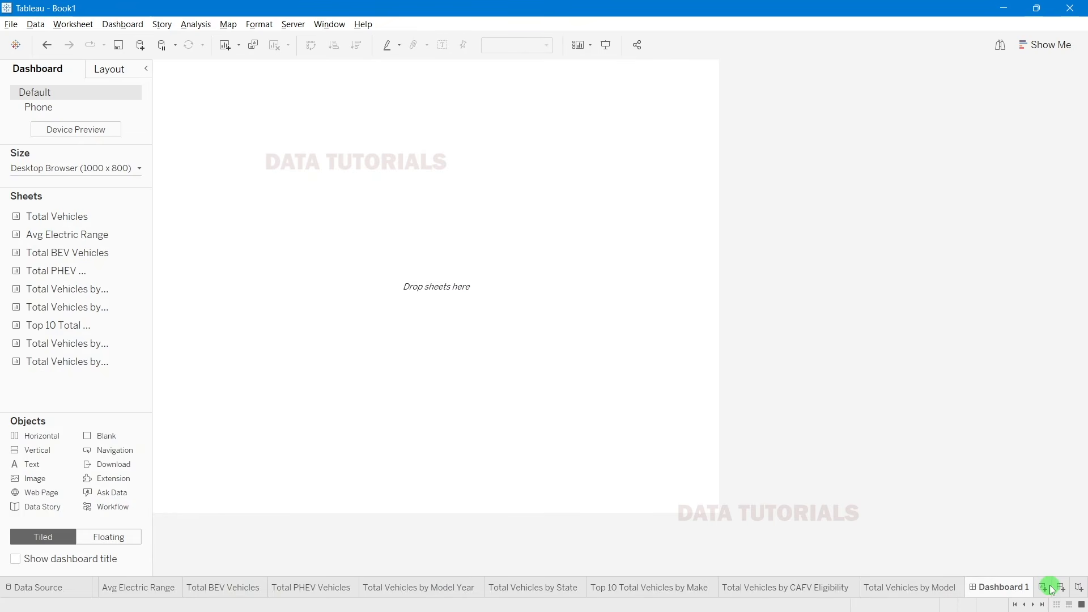
double_click(1018, 588)
left_click(1014, 521)
left_click(87, 169)
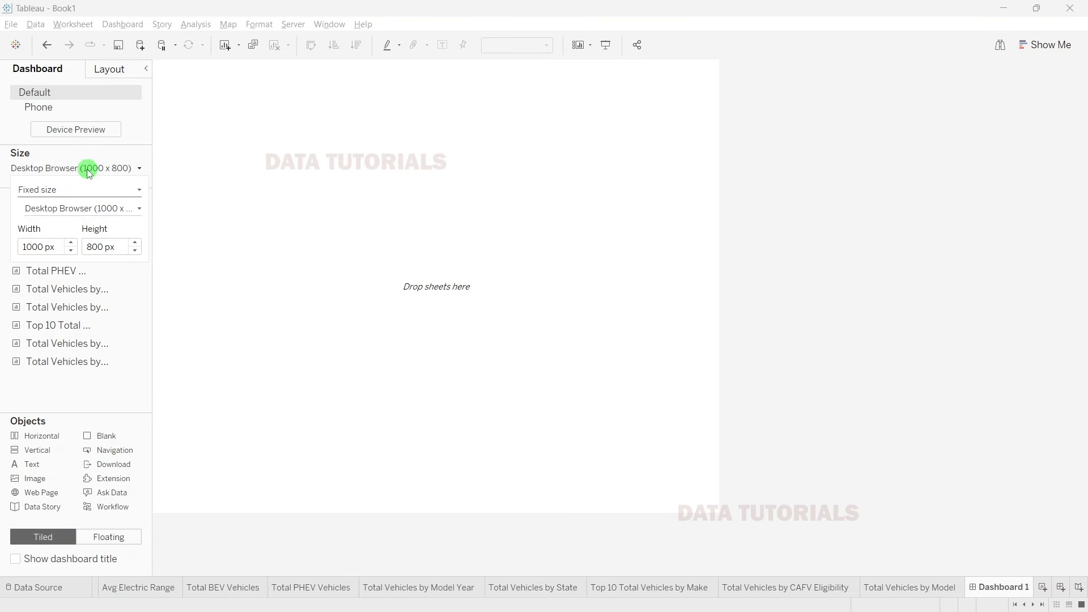
left_click(62, 209)
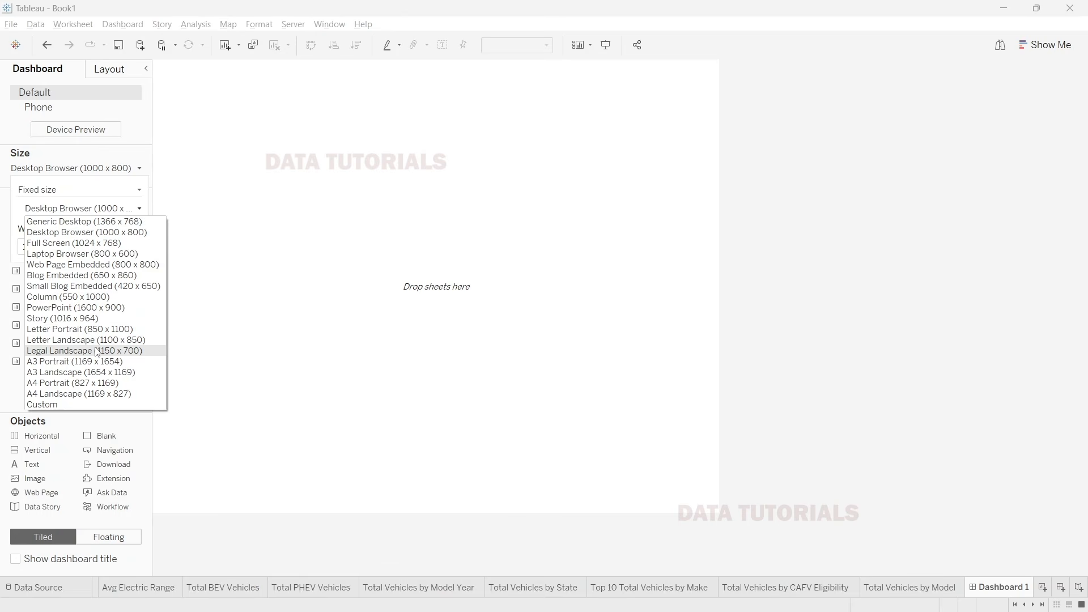
left_click(106, 309)
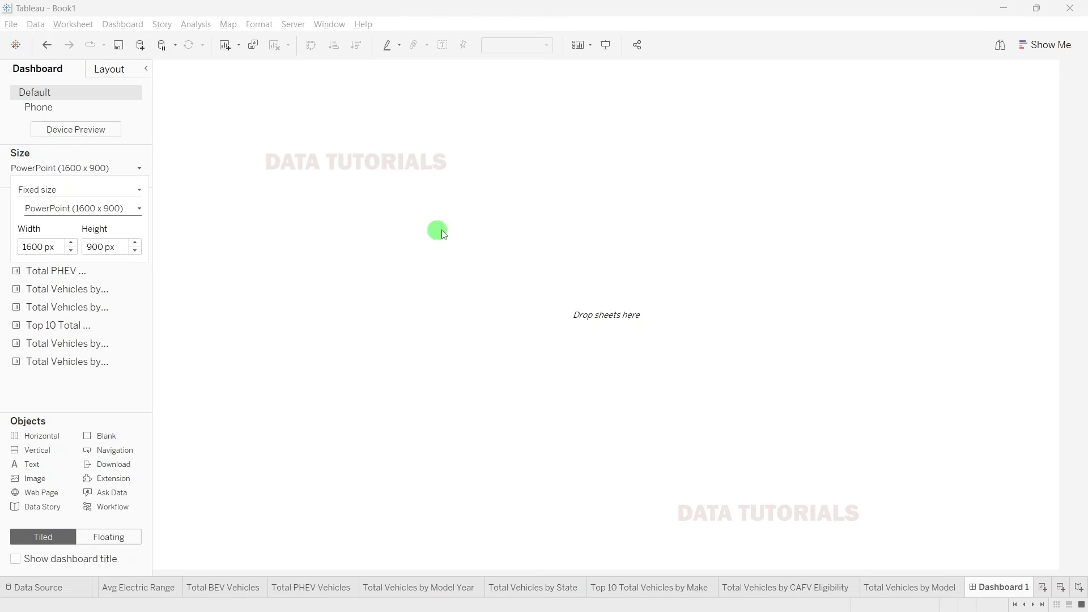
left_click(553, 282)
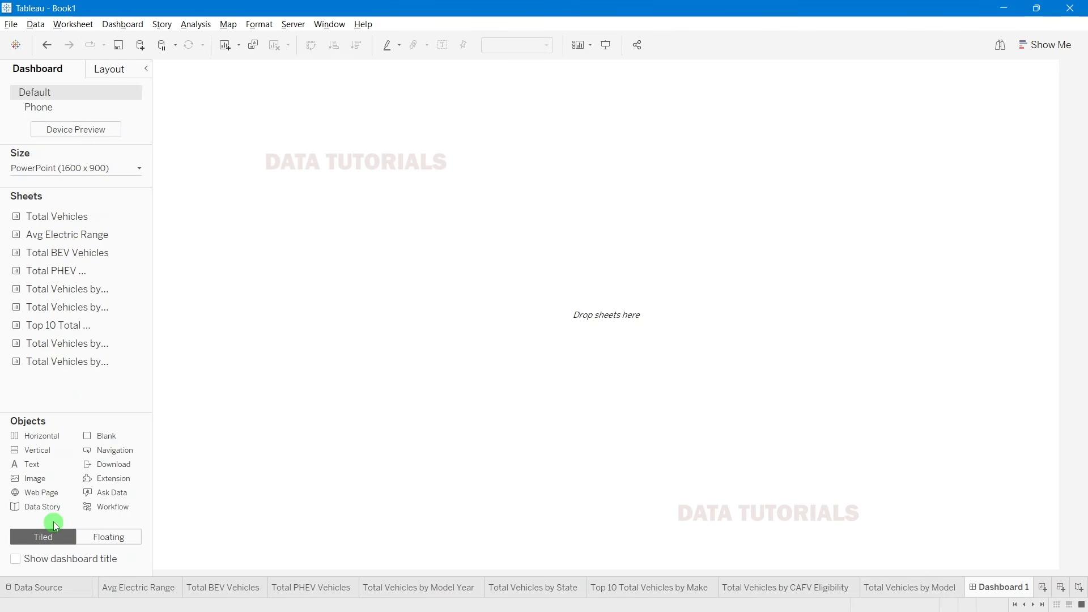
Step: Show the dashboard title and copy the title text from the dashboard in the Electric Vehicle Population Data Analysis workbook
left_click(15, 560)
key("alt+Tab")
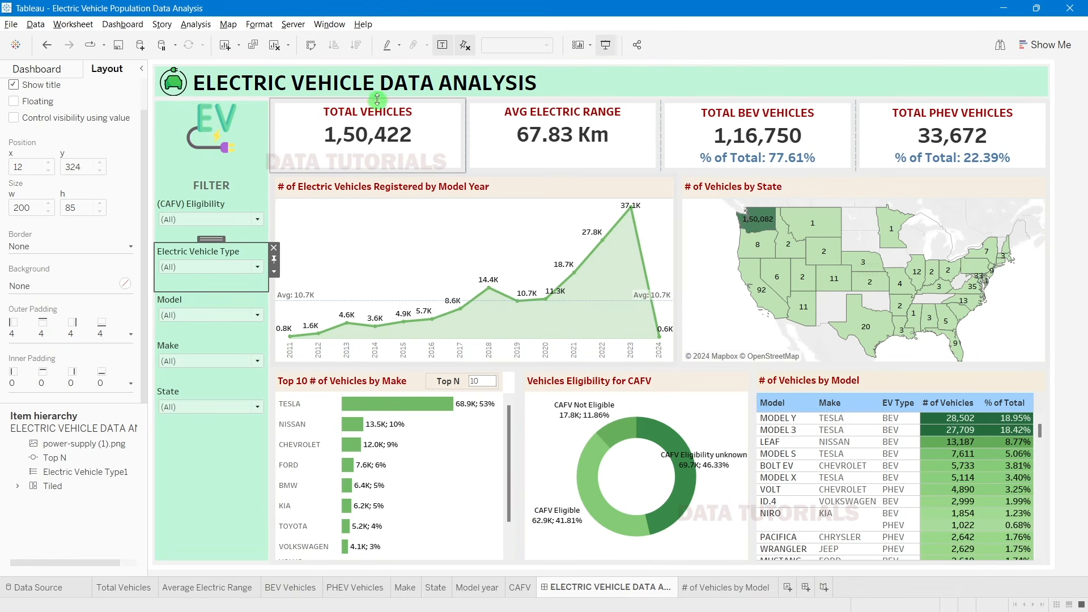
double_click(373, 87)
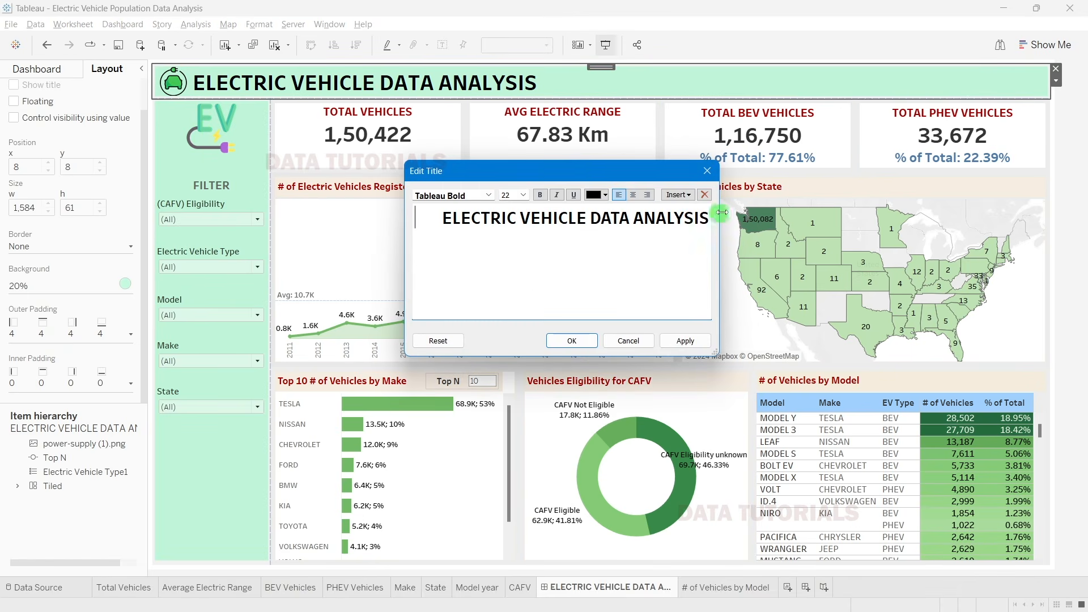
left_click_drag(439, 221, 828, 211)
key("ctrl+c")
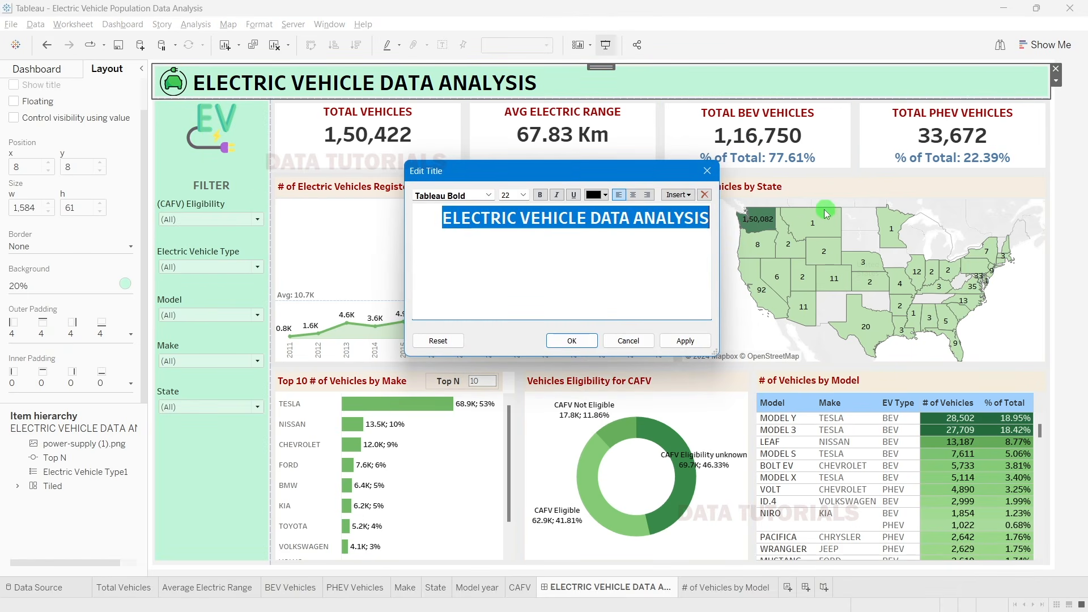
key("alt+Tab")
Step: Replace the new dashboard's title with the copied text ELECTRIC VEHICLE DATA ANALYSIS and close the other workbook's title editor
double_click(237, 82)
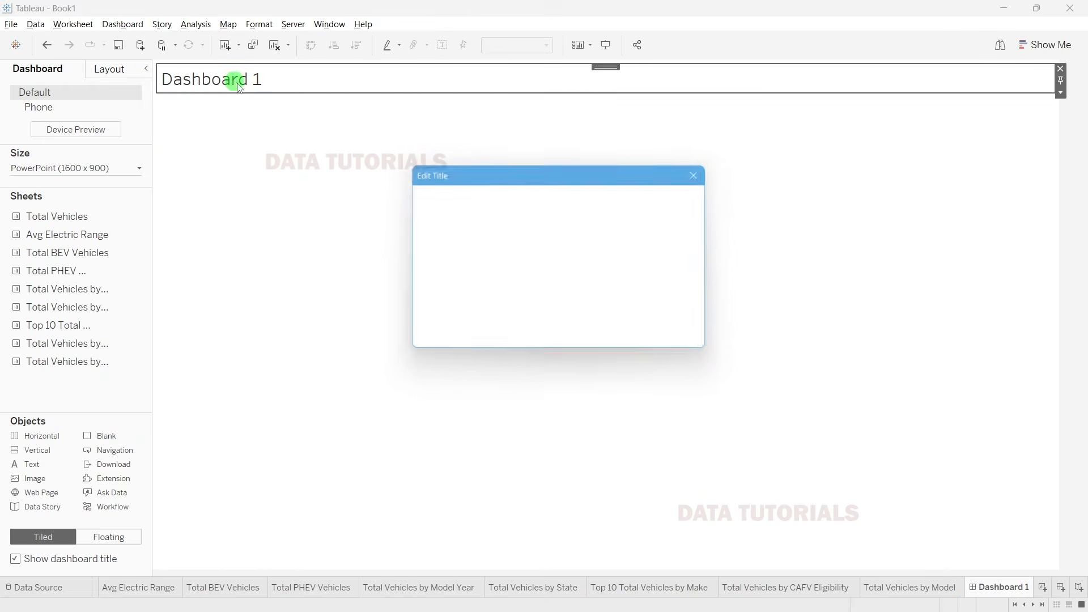
left_click_drag(502, 217, 397, 209)
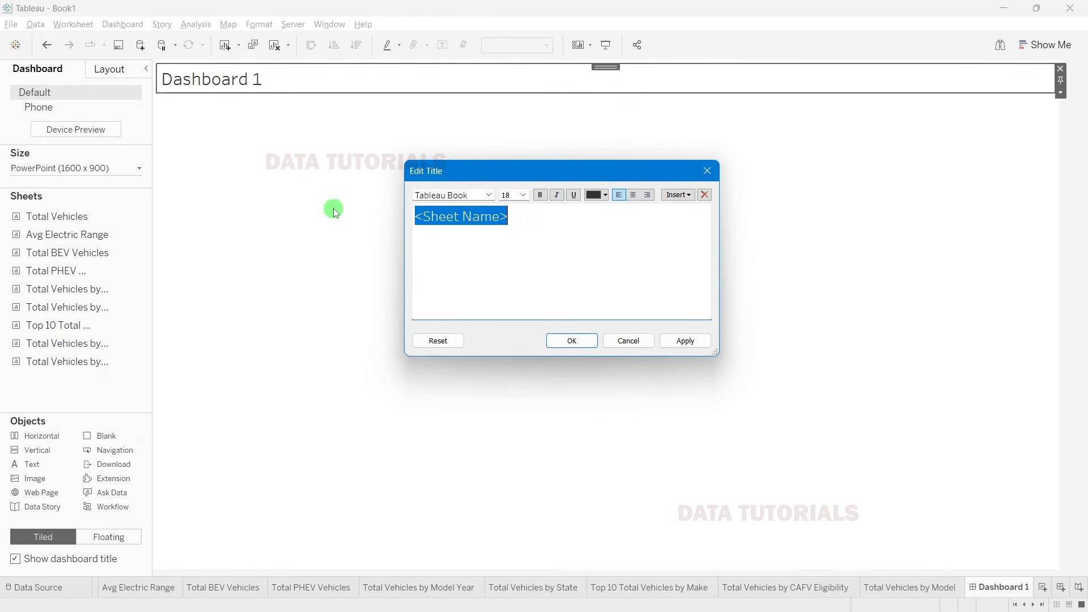
key("ctrl+v")
left_click_drag(436, 218, 343, 216)
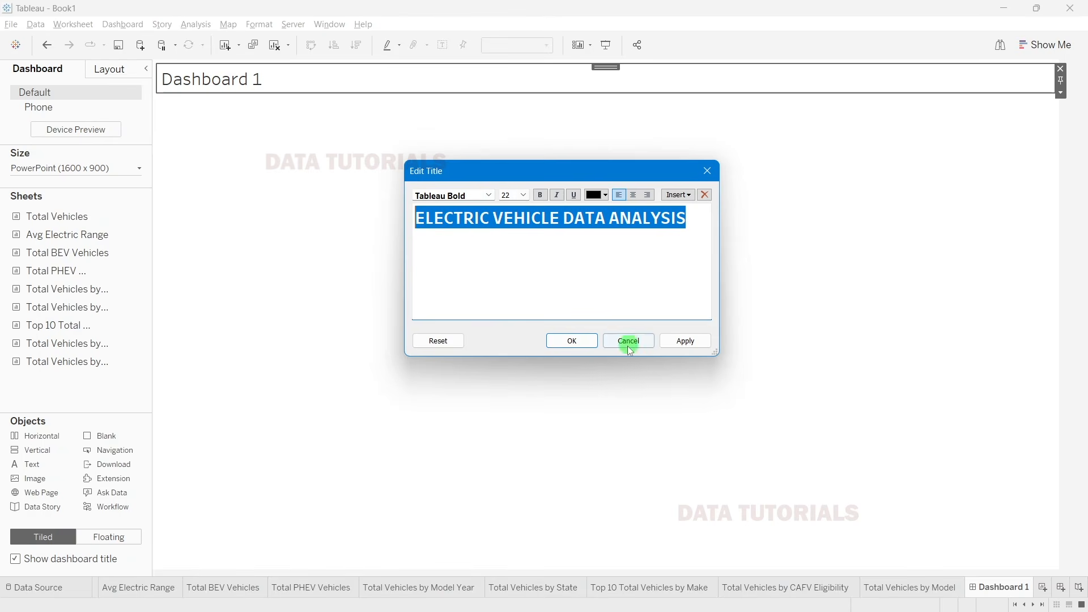
left_click(683, 340)
left_click(584, 341)
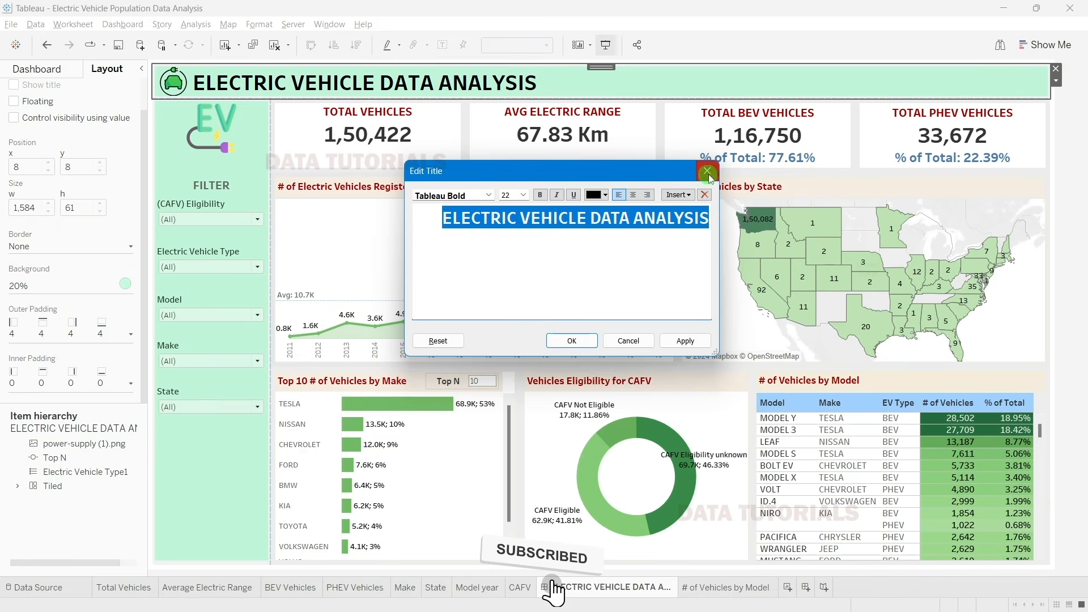
left_click(705, 170)
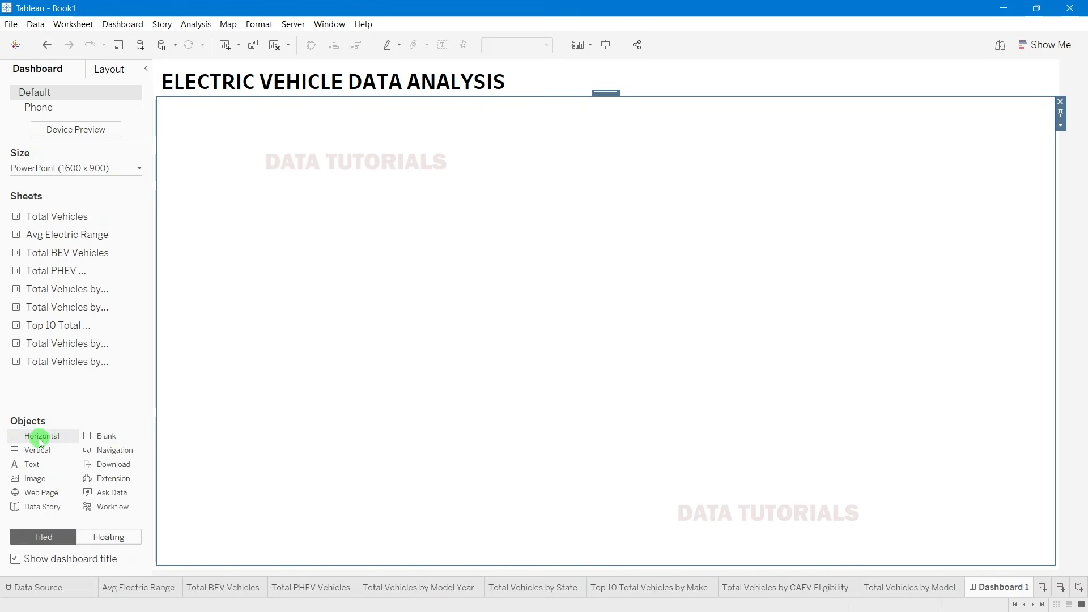
Step: Add a horizontal container below the dashboard title and a blank object beneath it
left_click_drag(39, 438, 423, 241)
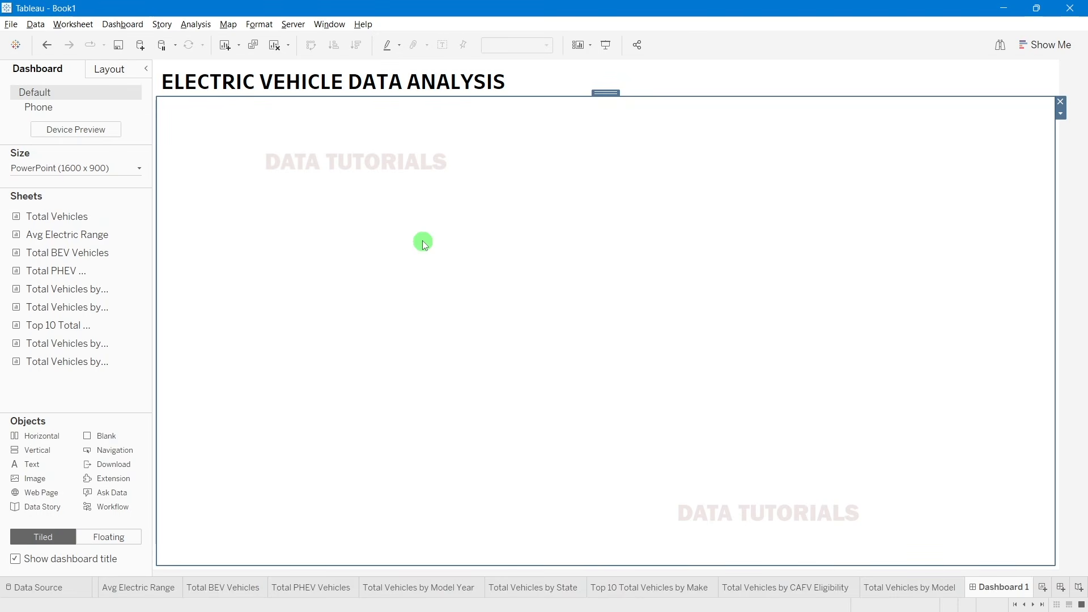
left_click_drag(103, 330, 99, 343)
left_click_drag(97, 441, 429, 549)
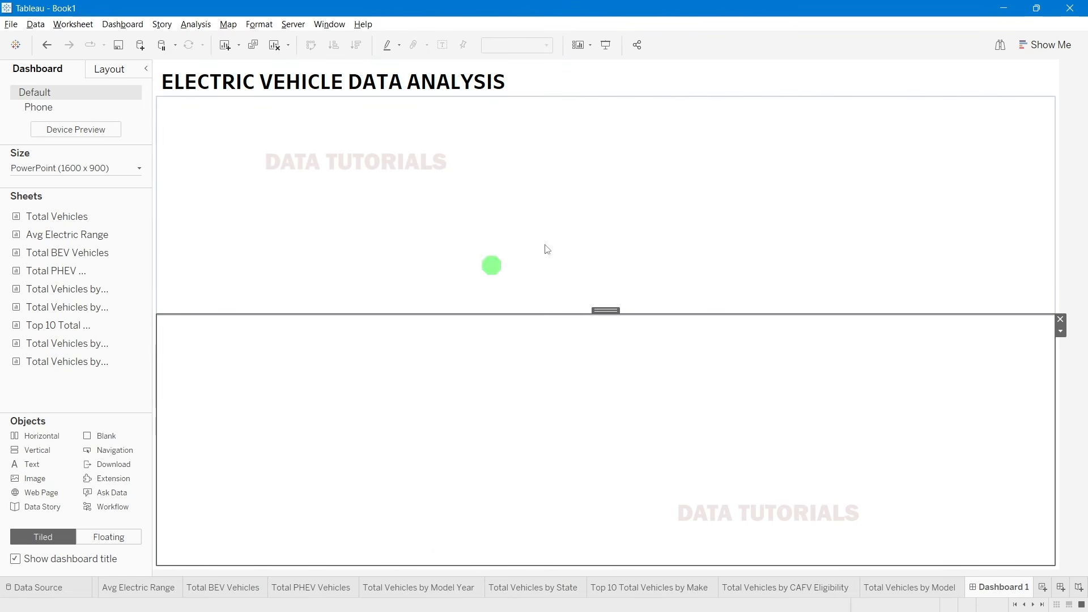
left_click(785, 194)
left_click(900, 413)
left_click(1083, 173)
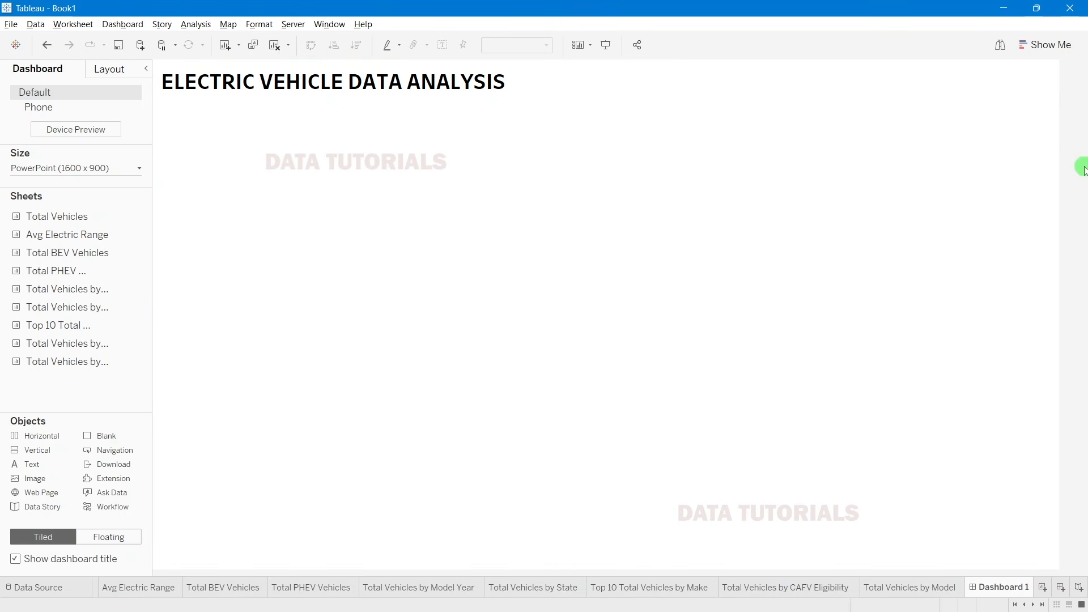
Step: Examine the dashboard's item hierarchy, matching the title, horizontal container and blank object to their areas in the layout
left_click(527, 454)
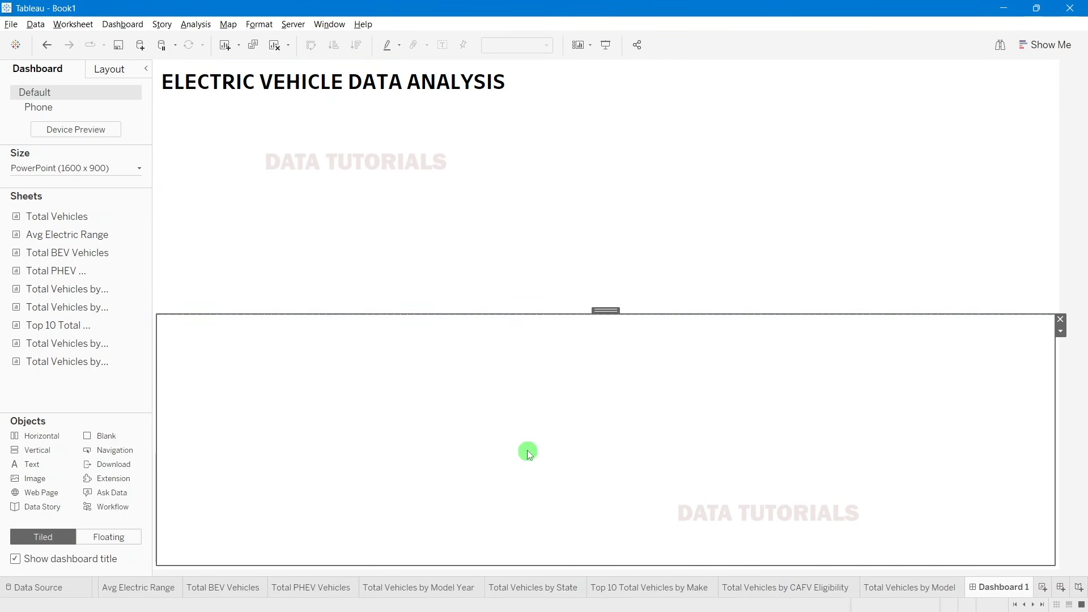
left_click(404, 246)
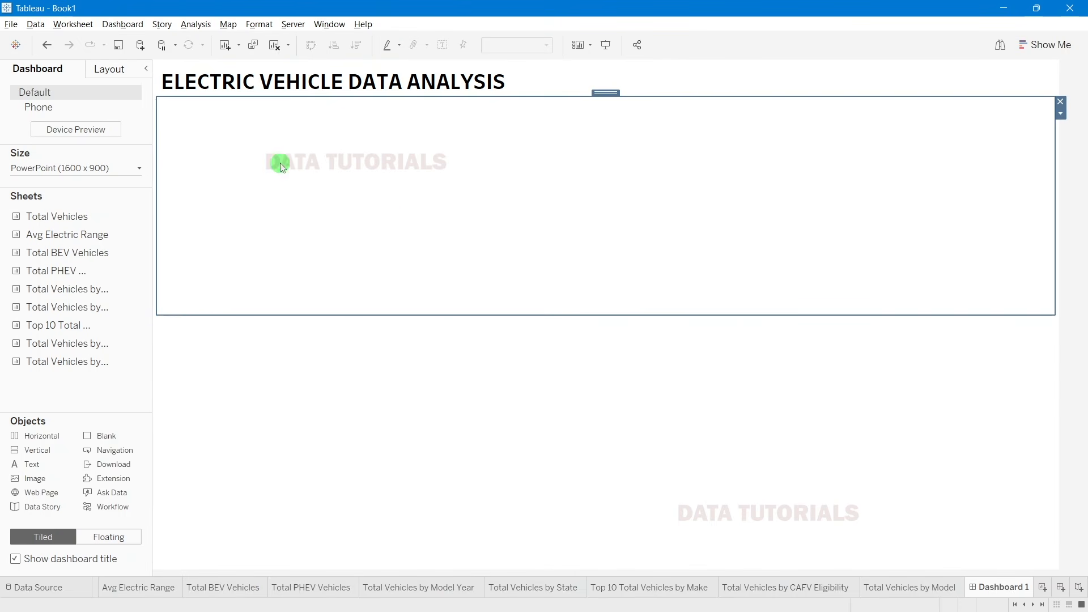
left_click(108, 68)
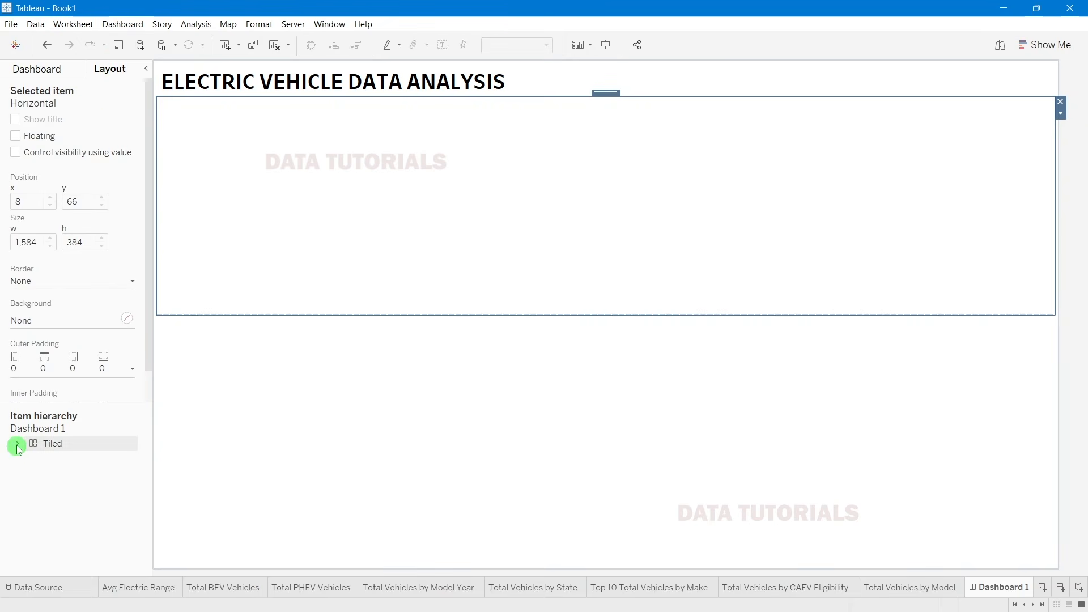
left_click(31, 458)
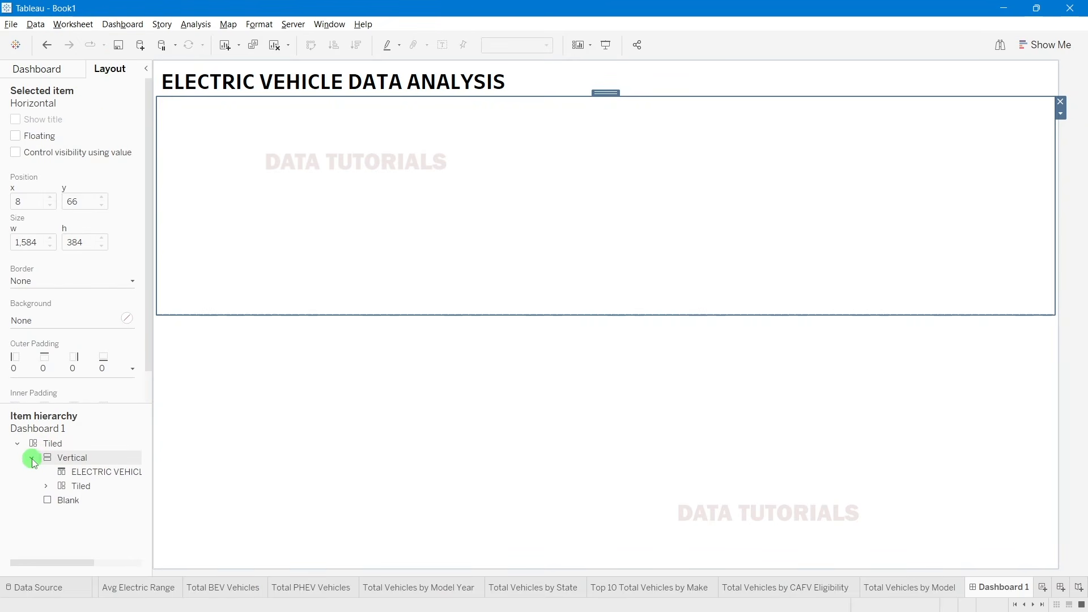
left_click(82, 471)
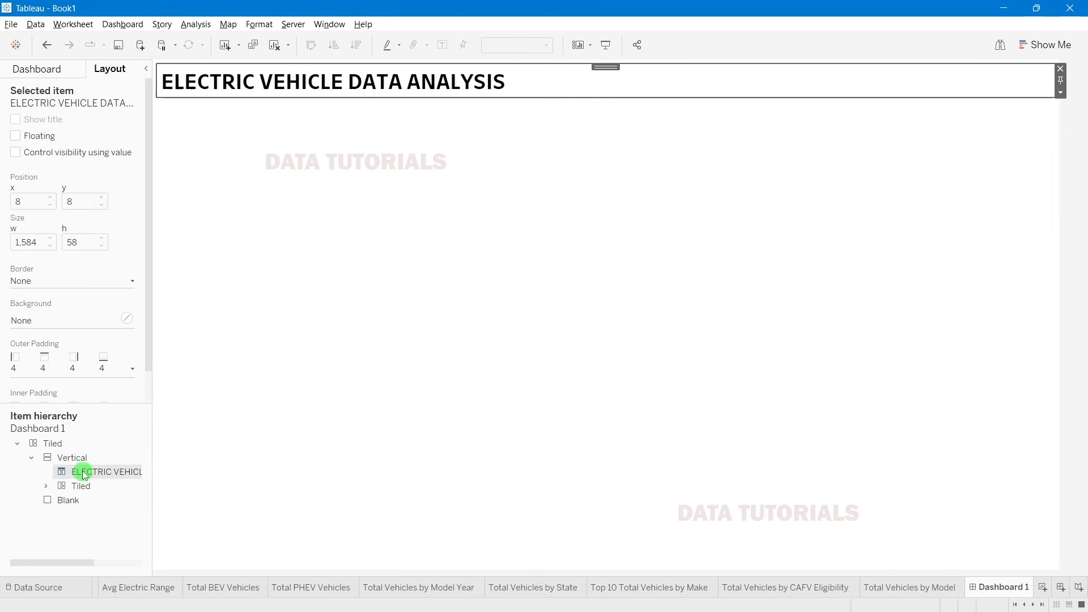
left_click(52, 486)
left_click(46, 487)
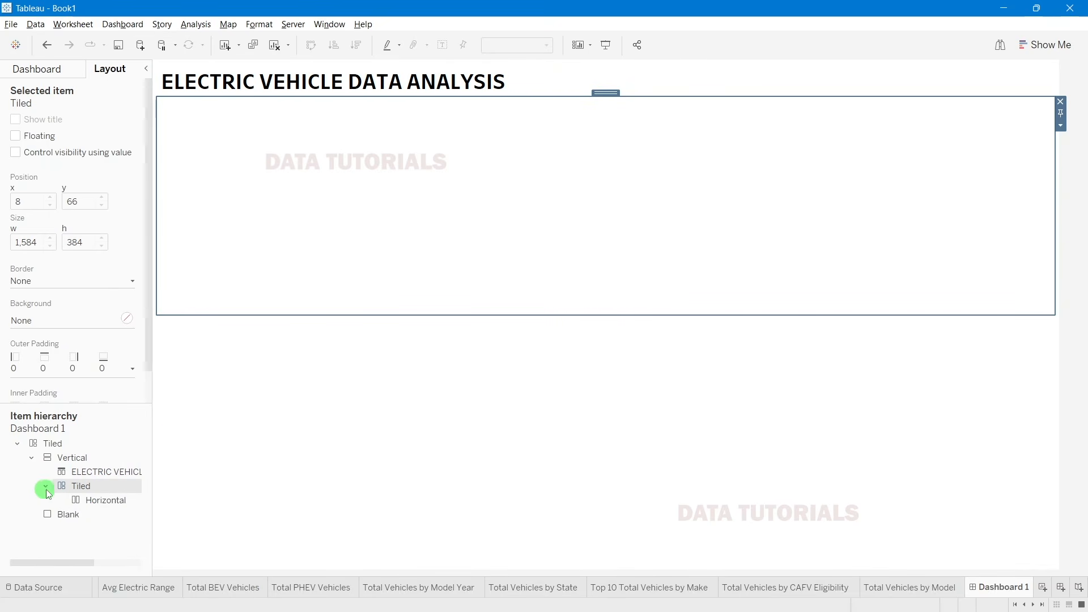
left_click(85, 500)
left_click(56, 518)
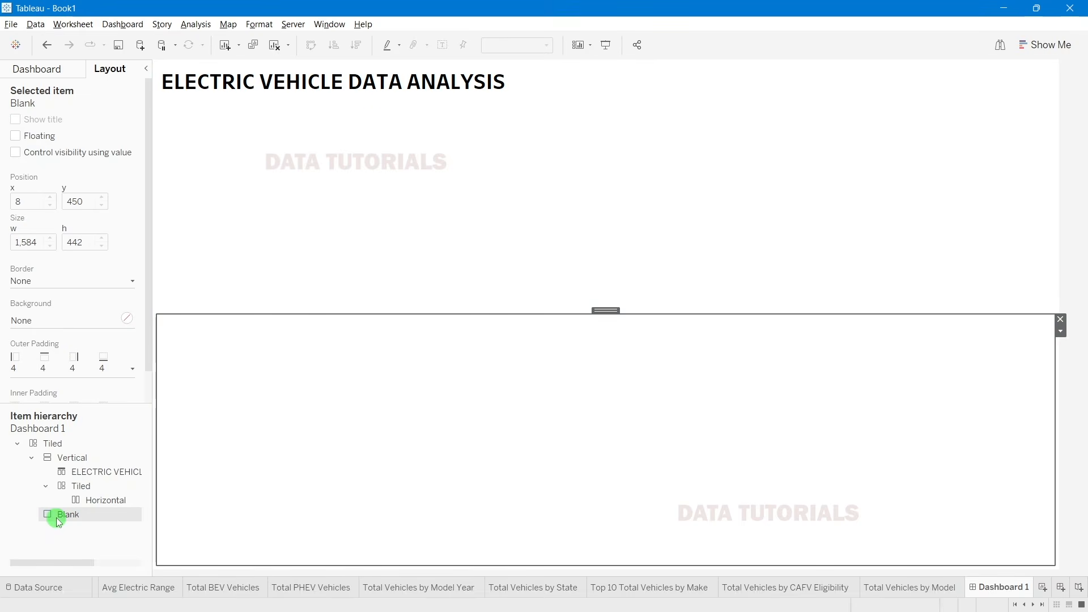
Step: Reduce the horizontal container's height to about 121 px and return to the list of available sheets
left_click(243, 194)
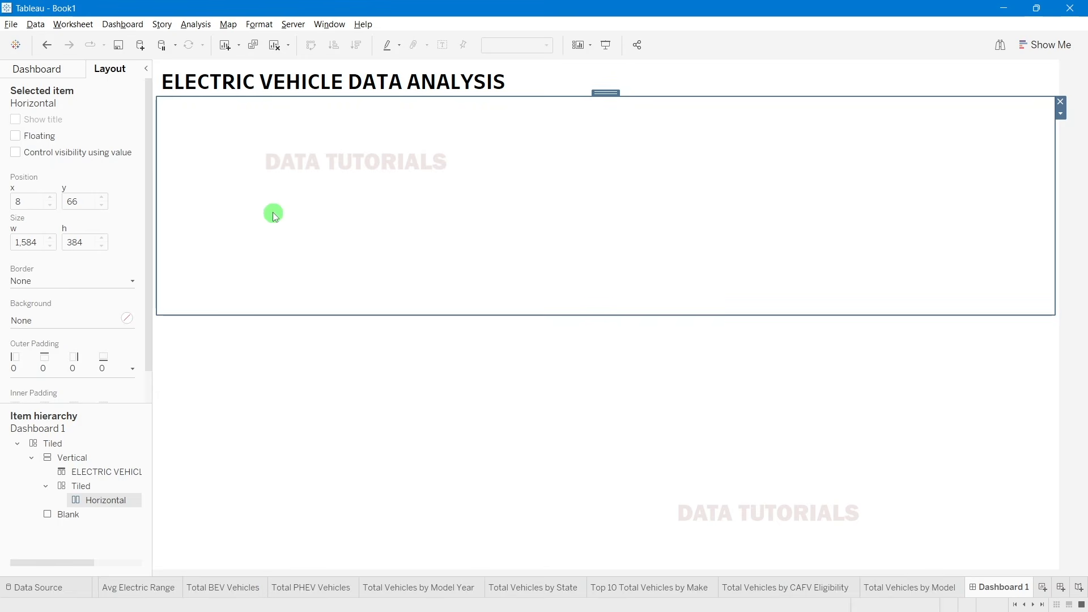
left_click_drag(255, 311, 261, 166)
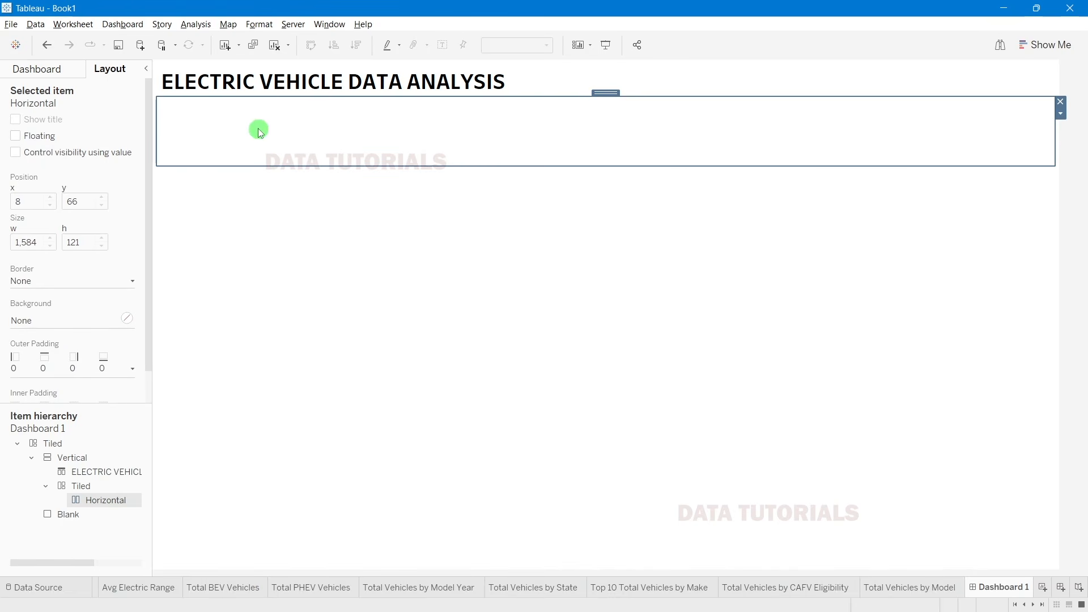
left_click(40, 74)
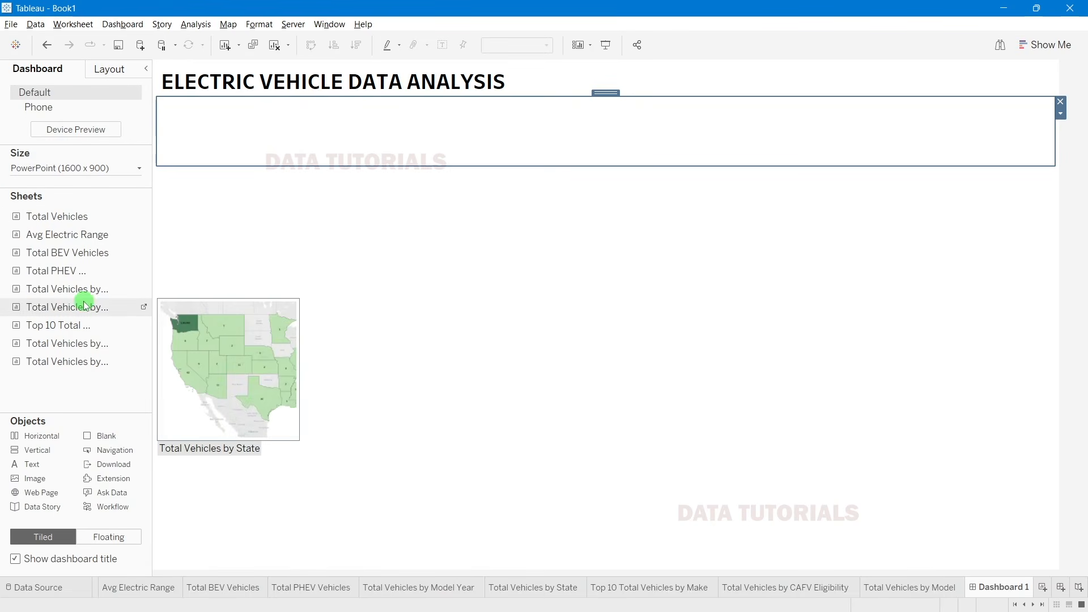
Step: Place the Avg Electric Range, Total Vehicles, Total BEV Vehicles and Total PHEV Vehicles sheets side by side, in that order, in the horizontal container
mouse_move(94, 228)
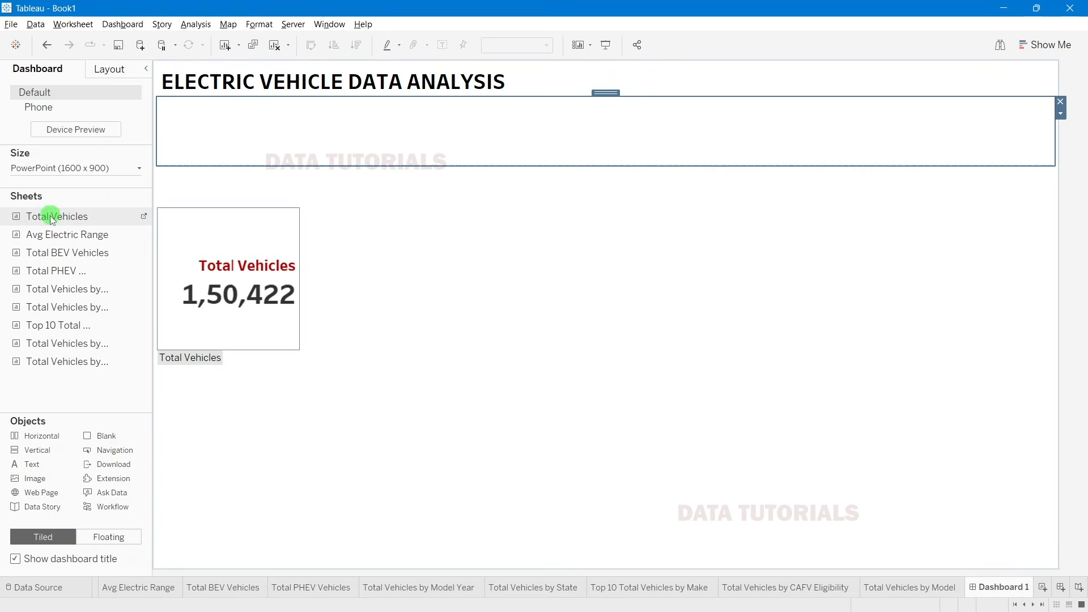
left_click_drag(50, 214, 258, 172)
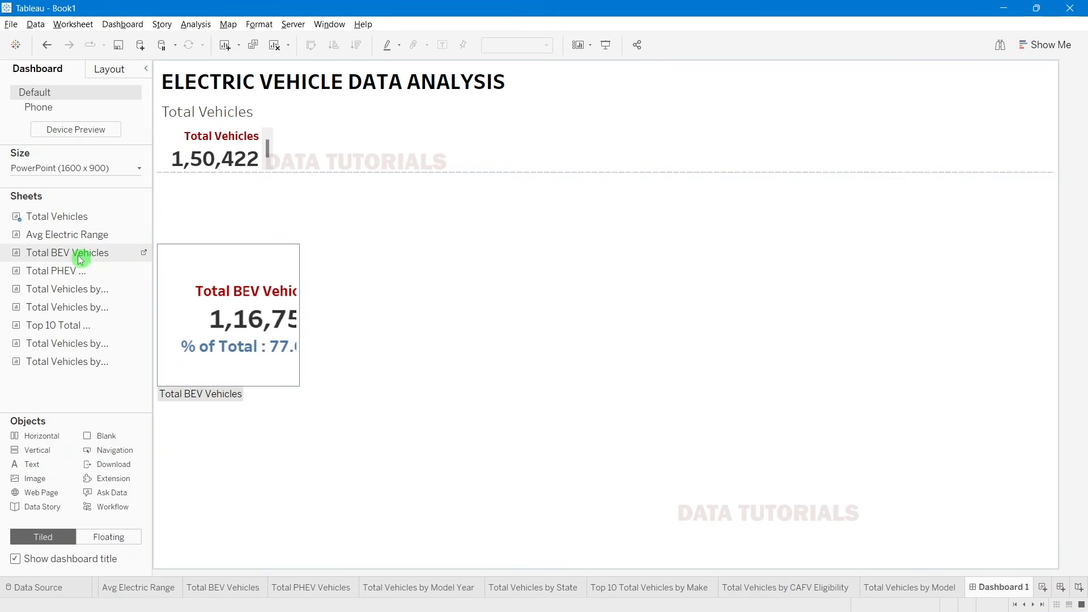
left_click_drag(73, 234, 378, 130)
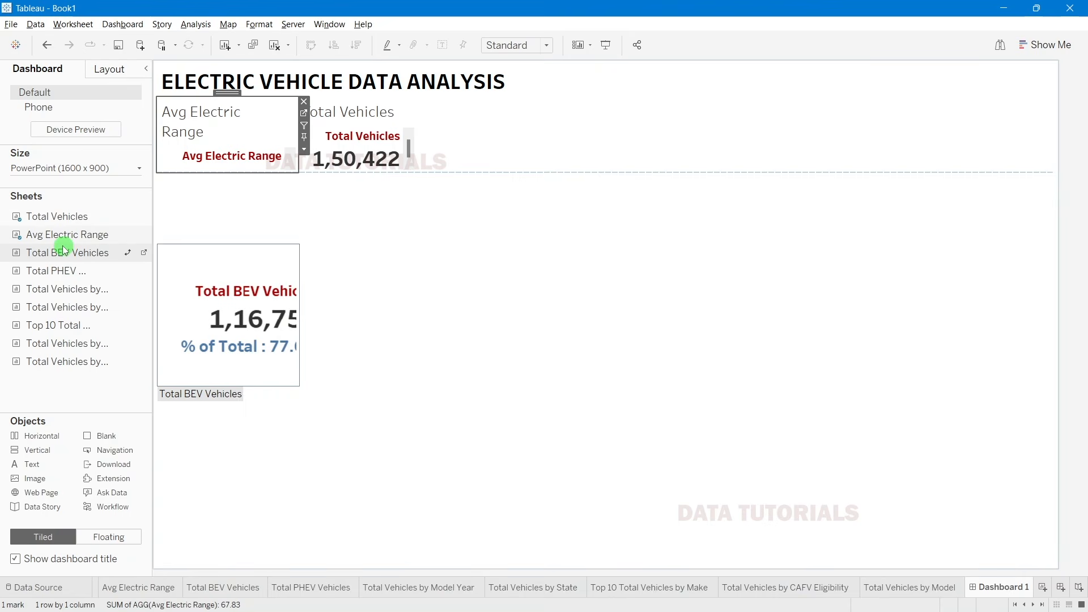
left_click_drag(64, 249, 451, 120)
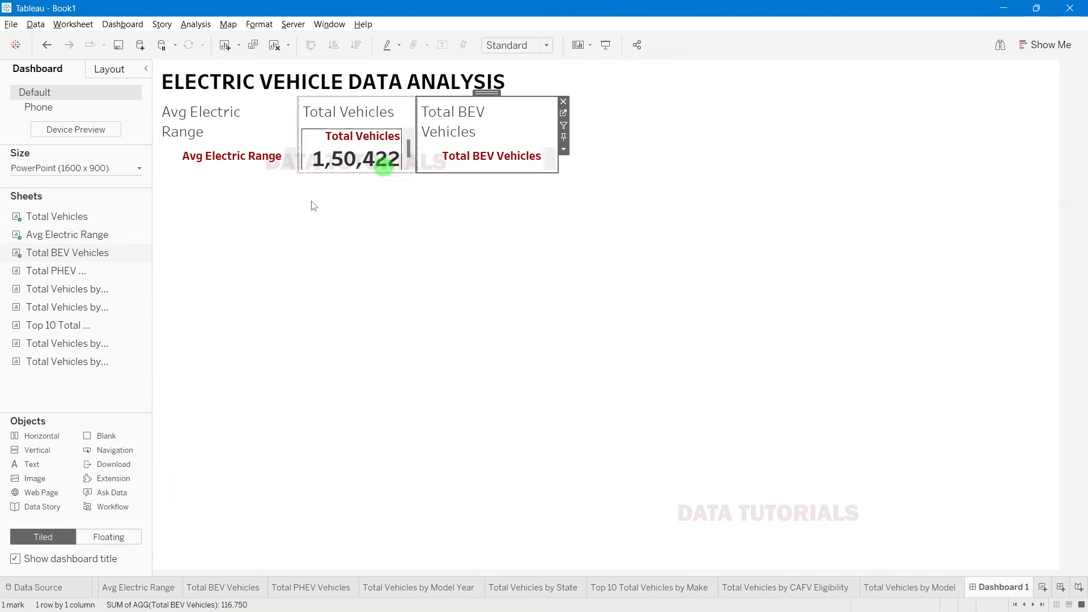
left_click_drag(67, 271, 584, 146)
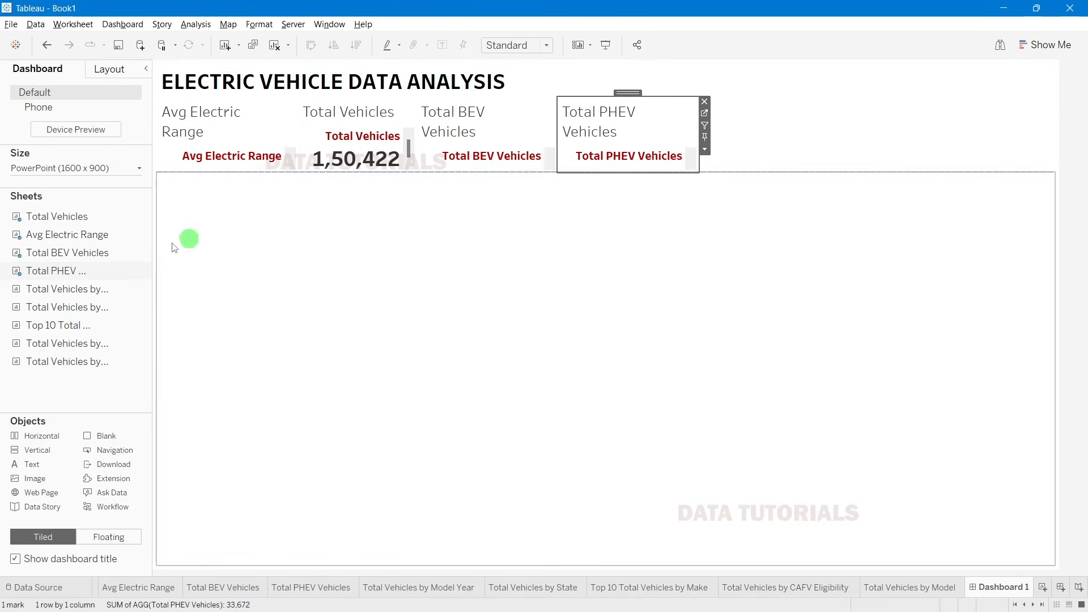
left_click_drag(84, 293, 737, 245)
Step: Distribute the four sheets evenly across the horizontal container
left_click(818, 128)
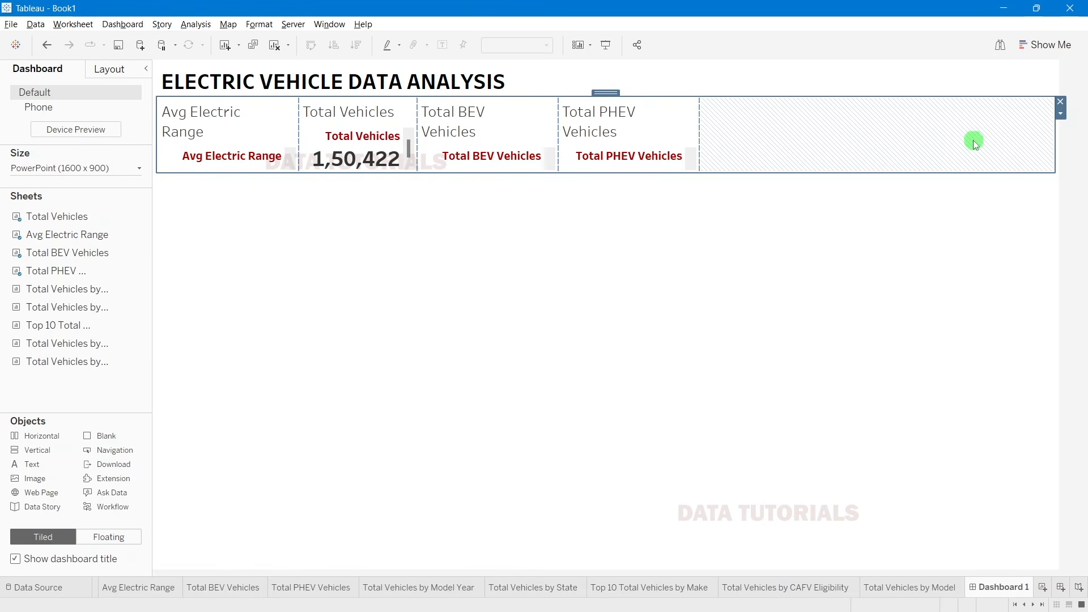
left_click(1062, 113)
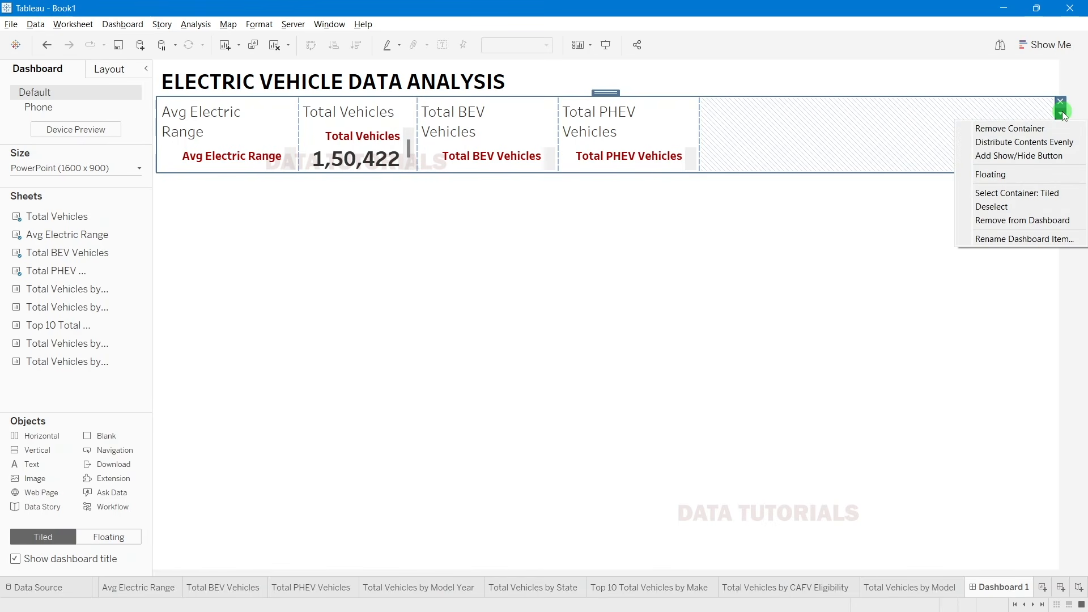
left_click(1037, 143)
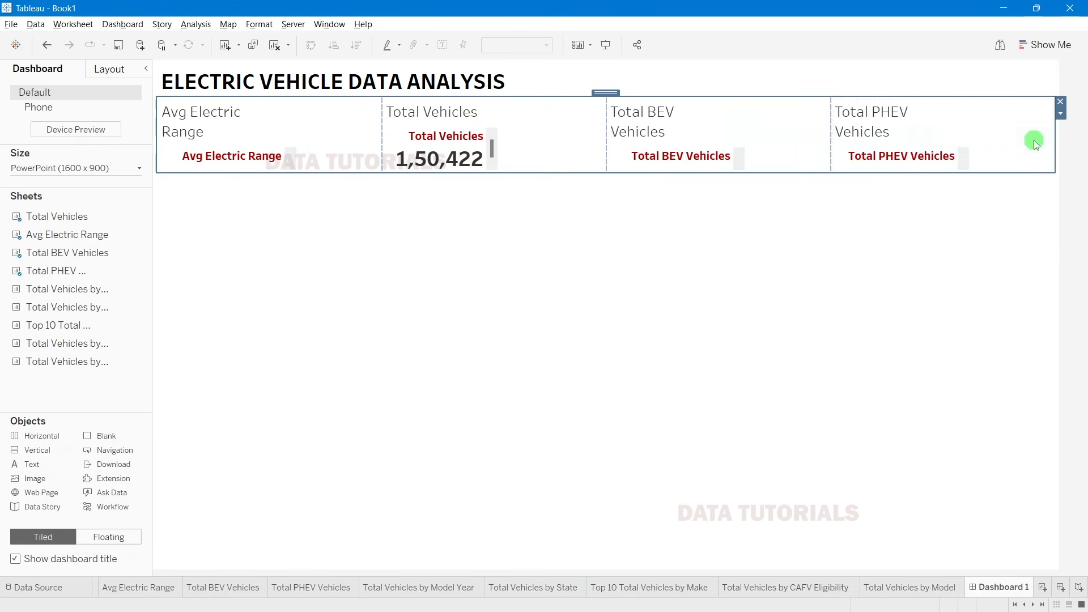
Step: Examine the widths, alignment and titles of the four sheets in the horizontal container
left_click(356, 150)
left_click(551, 133)
left_click(657, 133)
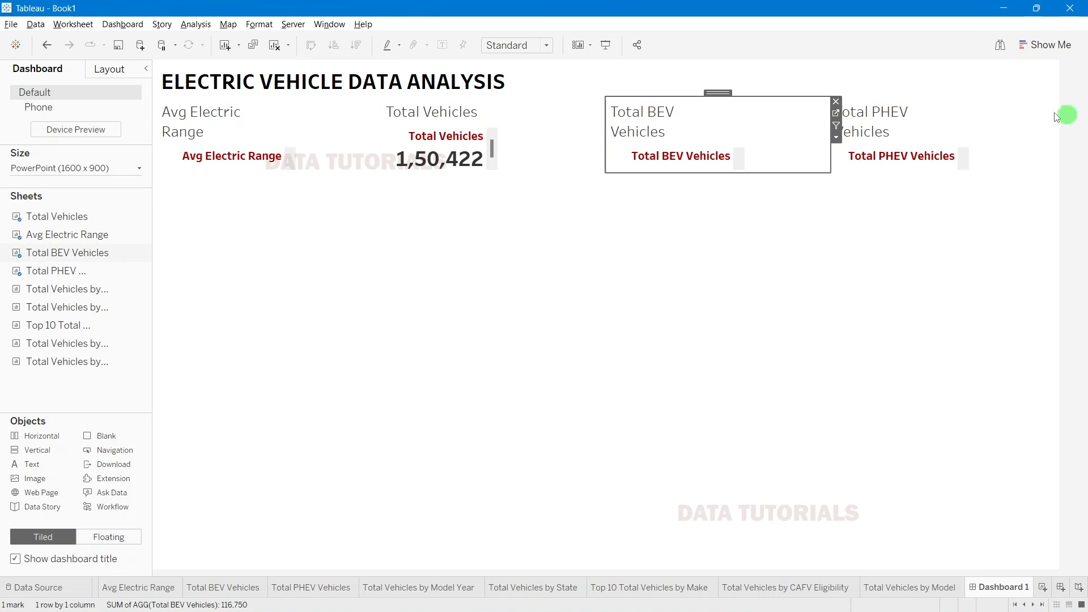
left_click(1021, 114)
left_click(308, 126)
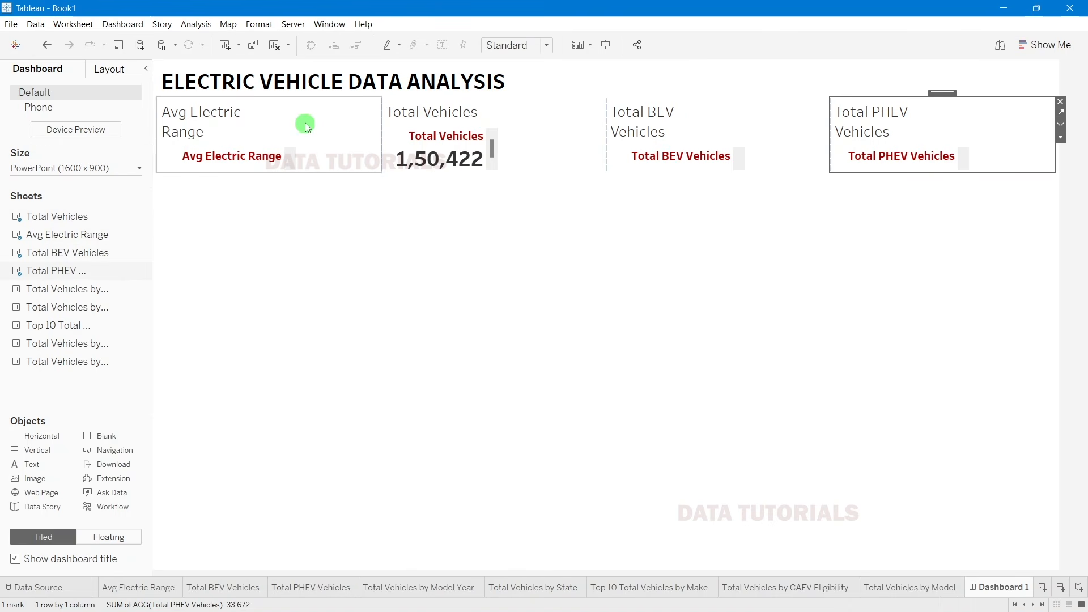
left_click(809, 134)
left_click(377, 214)
left_click(365, 149)
Step: Hide the titles of the Avg Electric Range, Total Vehicles, Total BEV Vehicles and Total PHEV Vehicles sheets on the dashboard
right_click(189, 112)
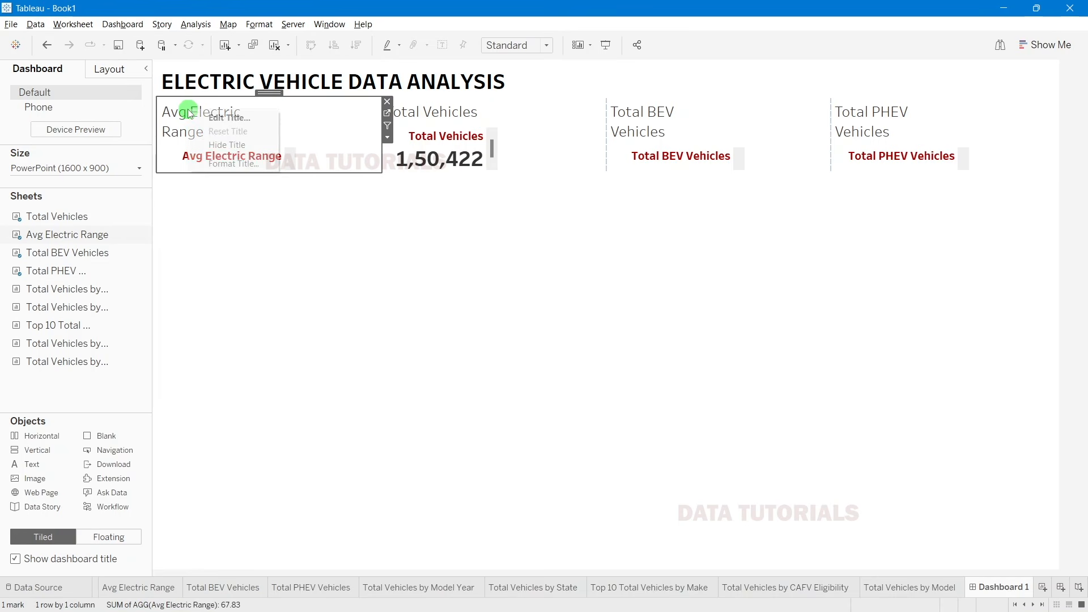
left_click(223, 142)
left_click(510, 119)
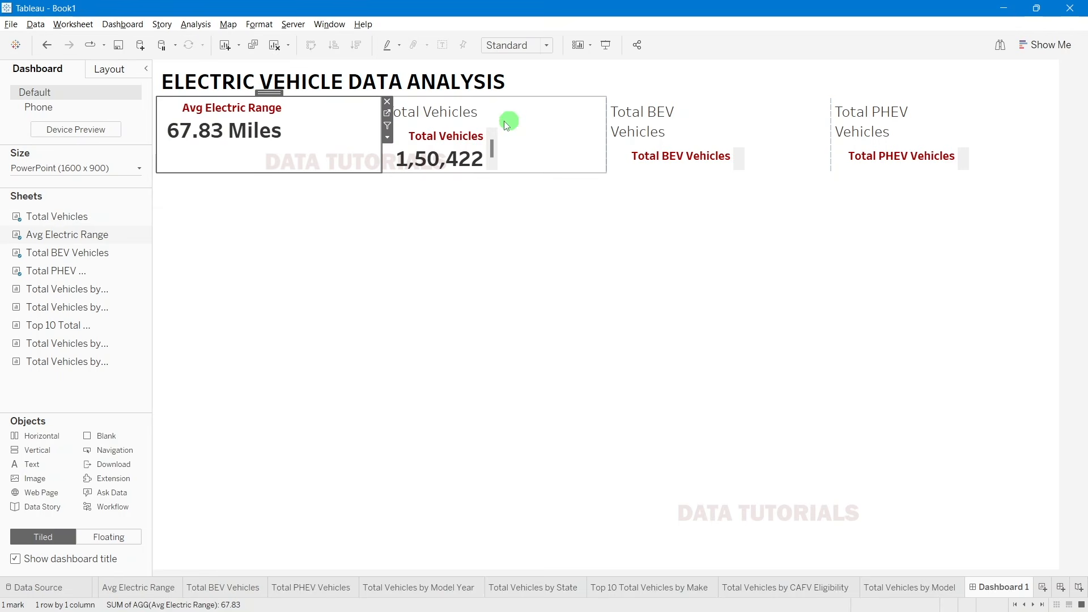
right_click(447, 111)
left_click(479, 148)
left_click(642, 117)
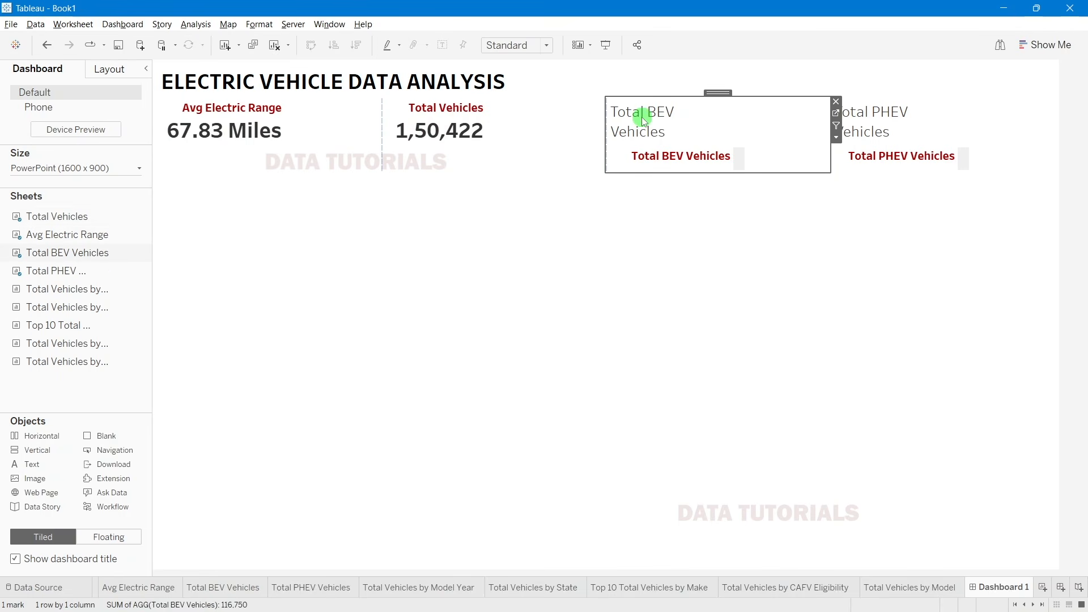
right_click(642, 116)
left_click(713, 153)
left_click(910, 115)
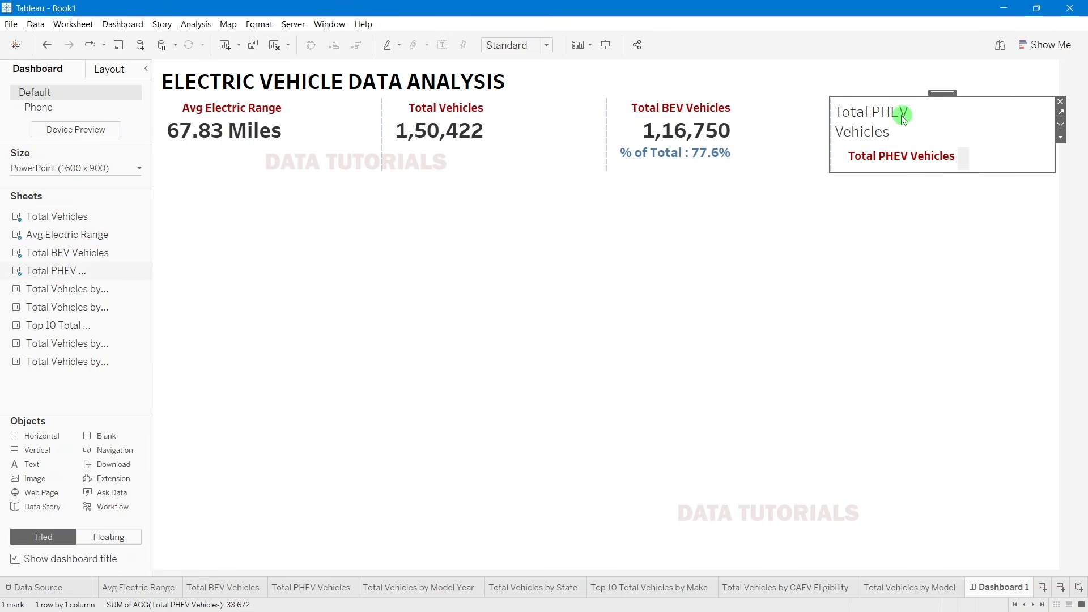
right_click(902, 116)
left_click(942, 152)
left_click(1084, 158)
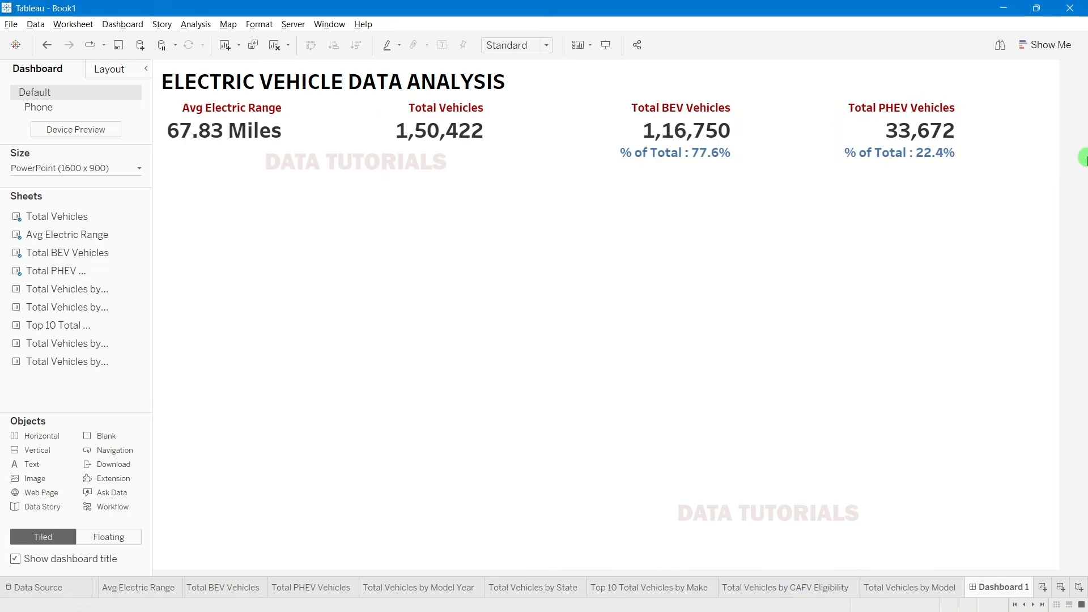
Step: Set the Avg Electric Range sheet's fit on the dashboard to Fit Width
left_click(335, 163)
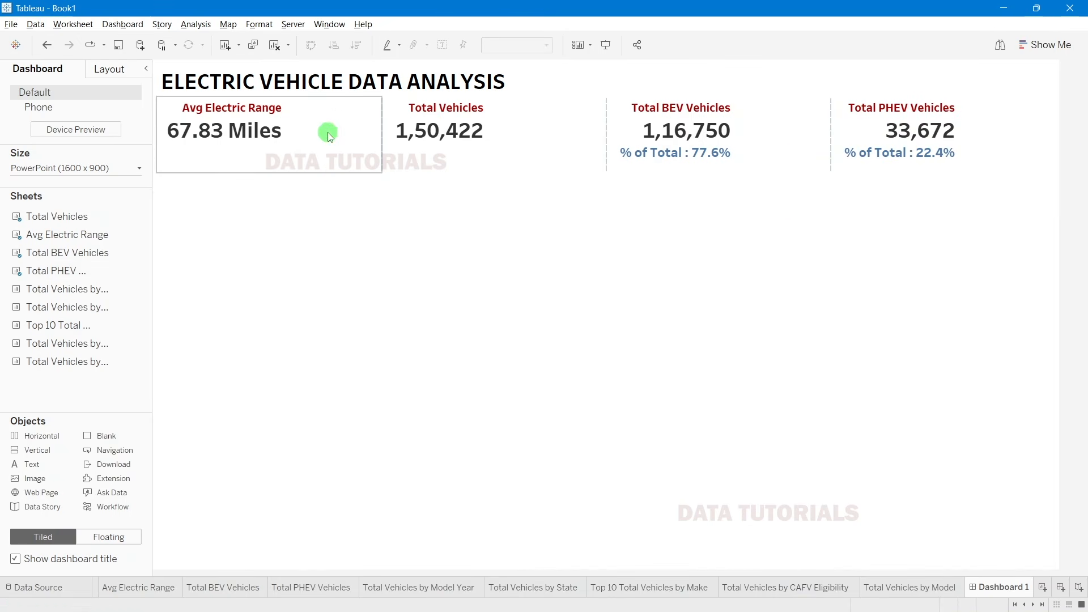
left_click(328, 135)
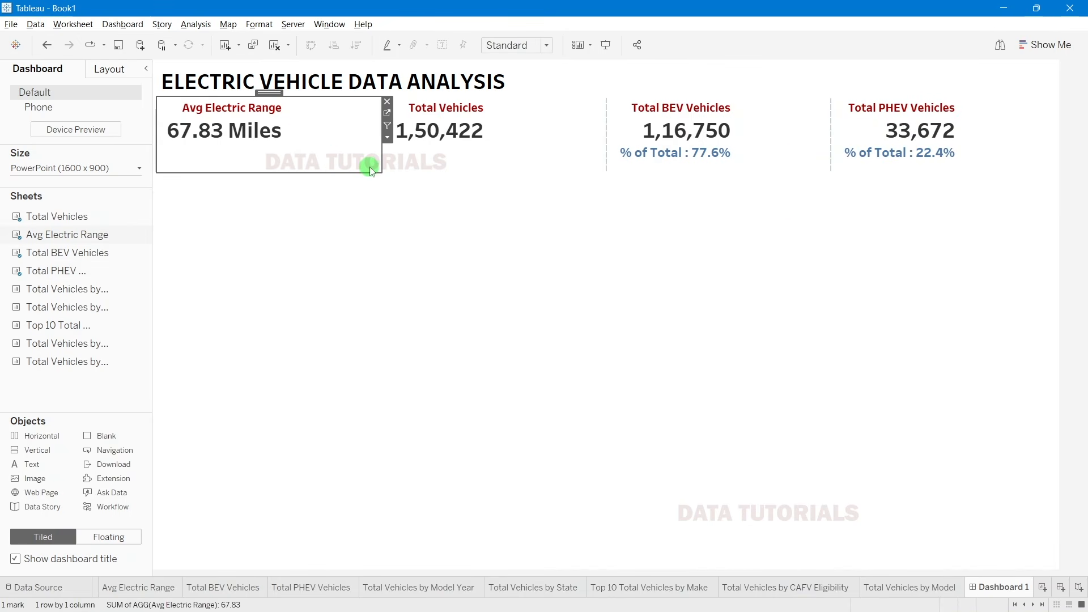
left_click(535, 46)
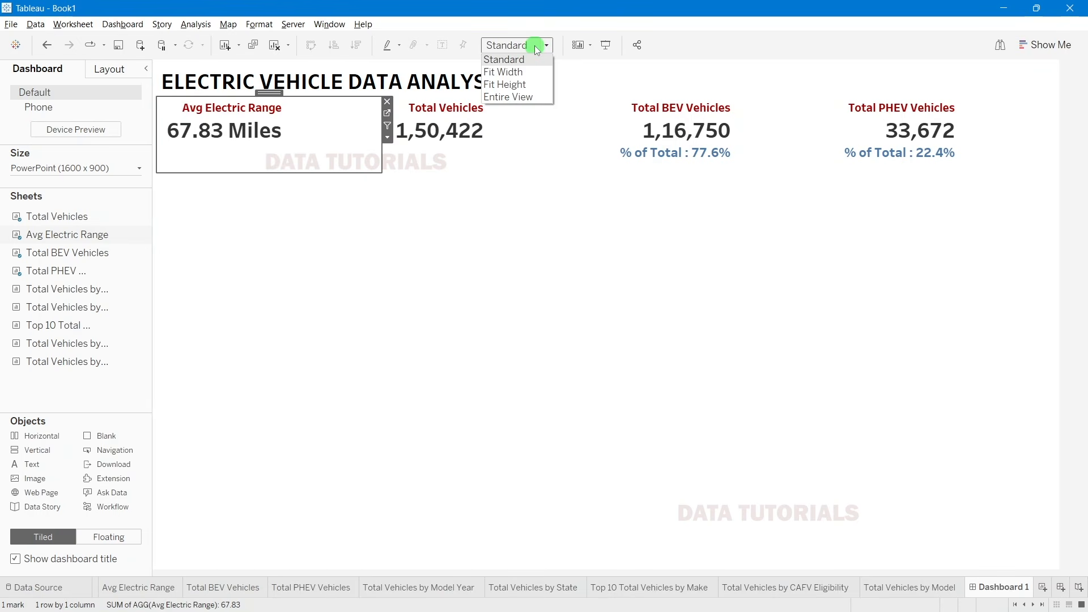
left_click(522, 74)
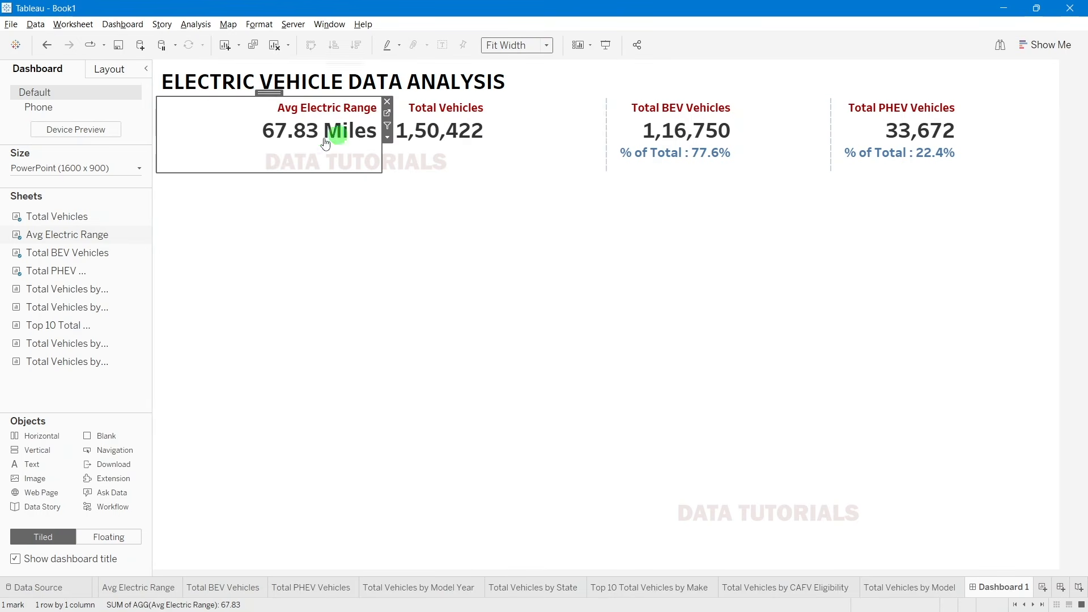
Step: Try the Entire View fit on the Avg Electric Range sheet and return it to Fit Width
left_click(517, 46)
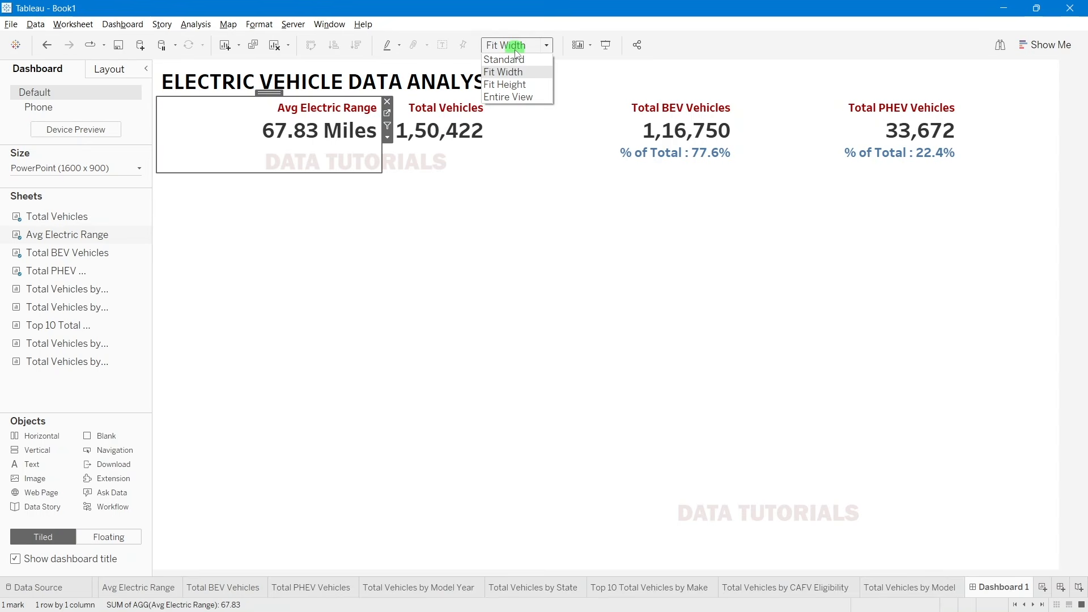
left_click(508, 96)
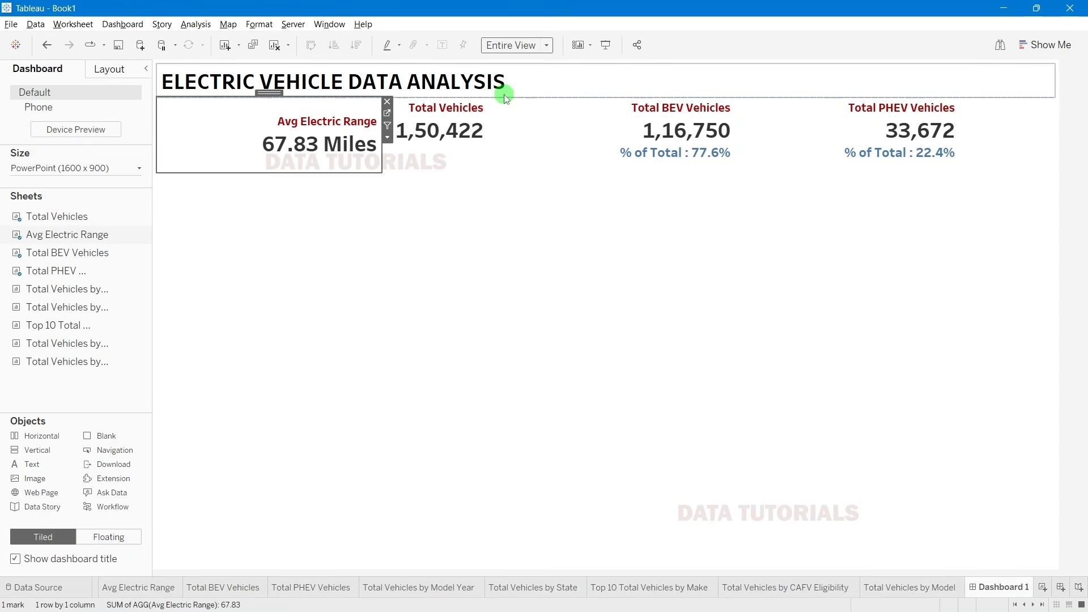
left_click(517, 46)
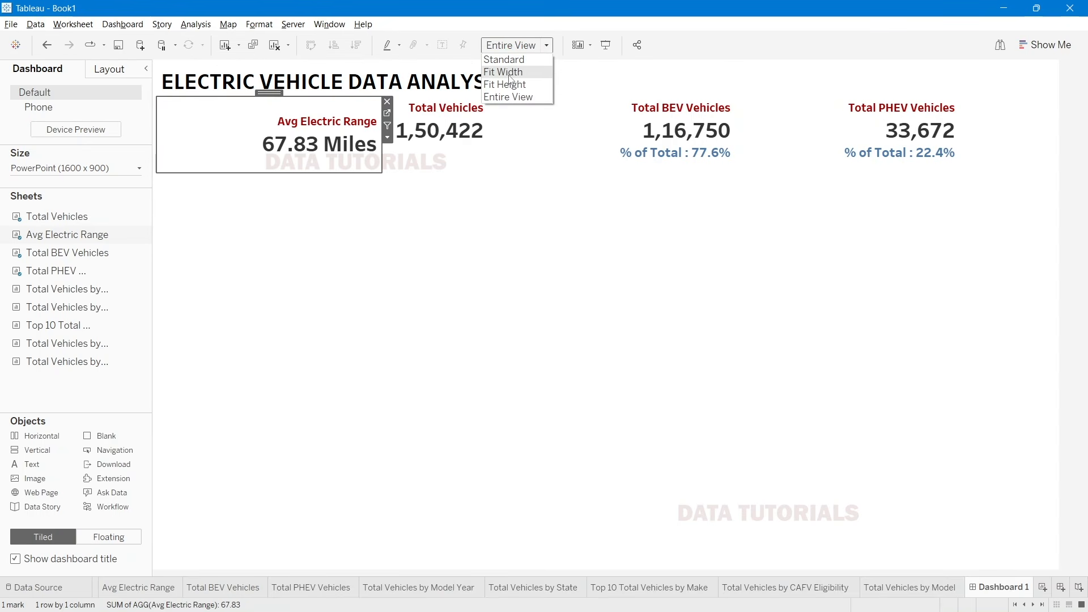
left_click(510, 74)
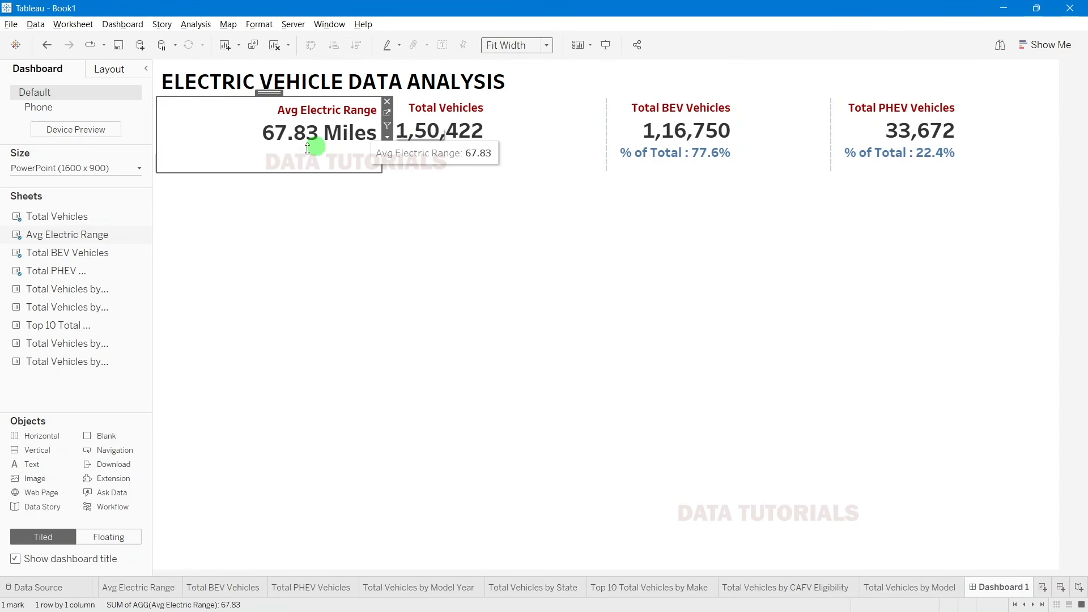
Step: Go to the Avg Electric Range worksheet from the dashboard and set its text's horizontal alignment to Center
left_click(346, 290)
left_click(245, 141)
left_click(211, 156)
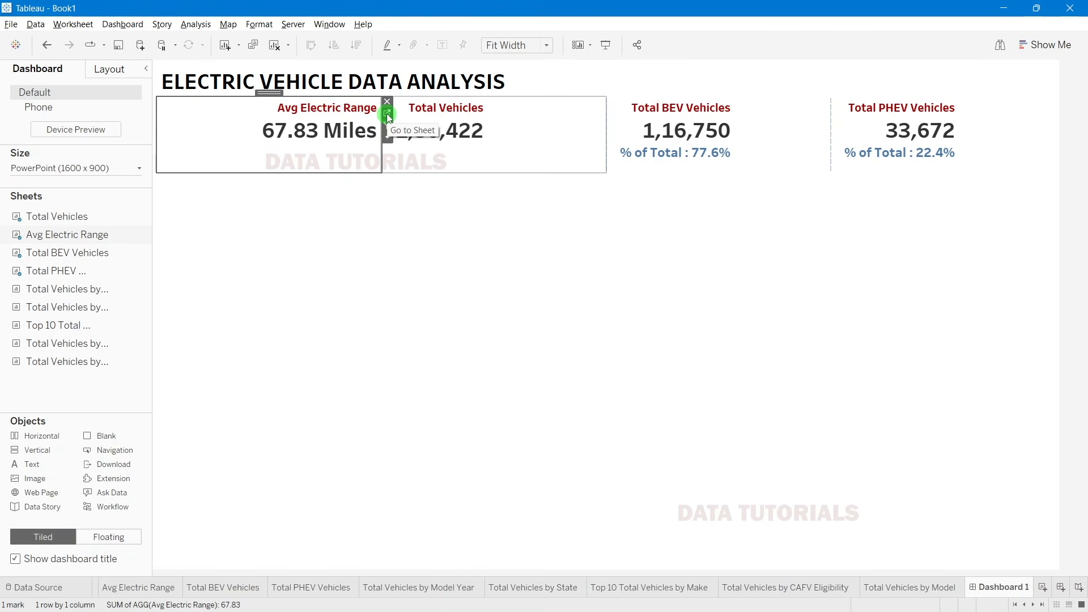
mouse_move(87, 237)
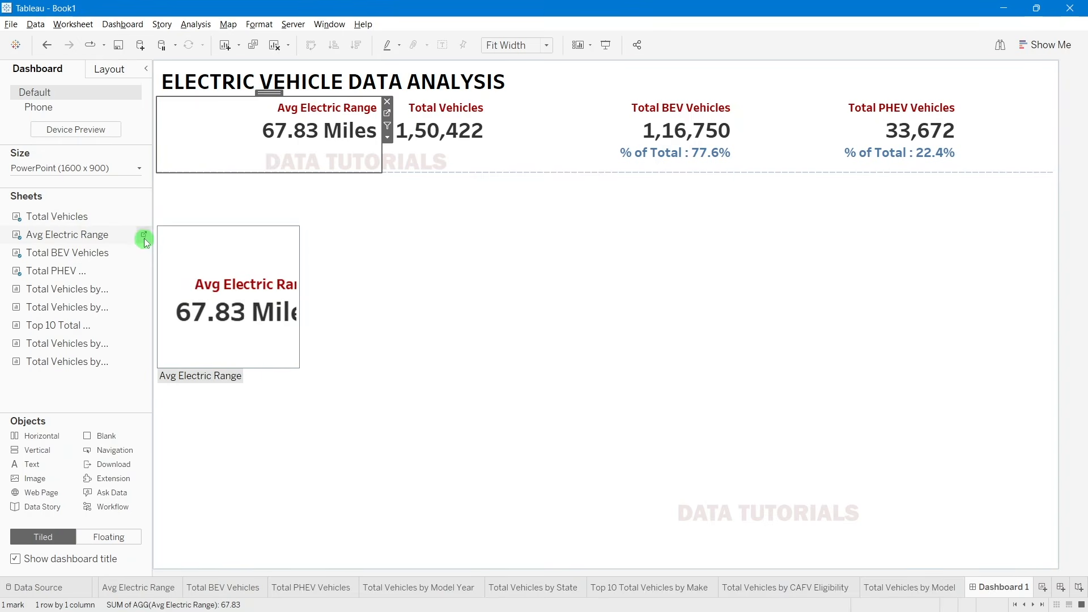
mouse_move(144, 220)
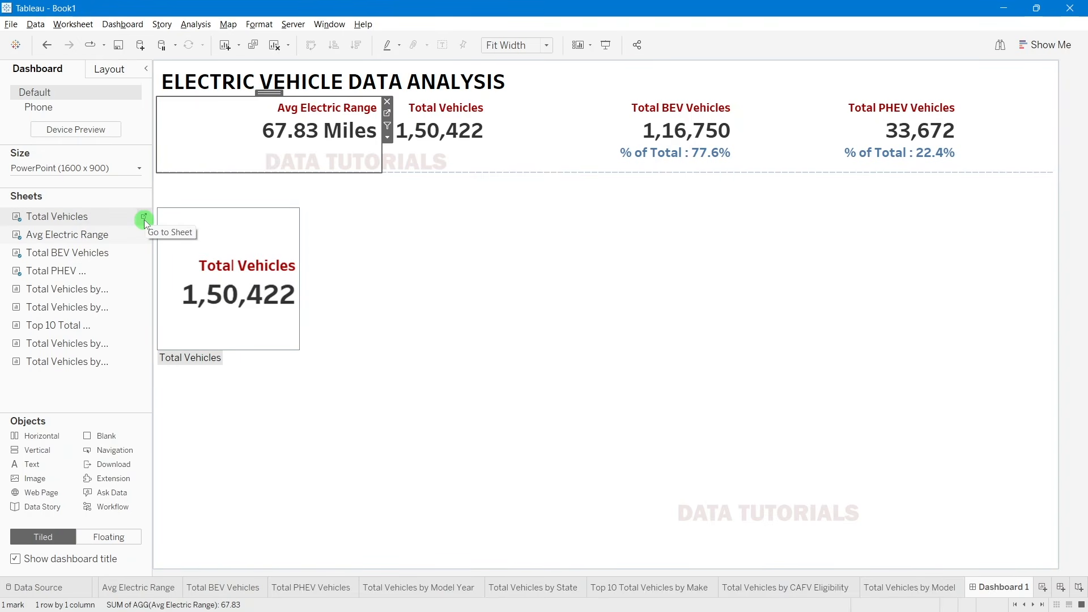
left_click(388, 114)
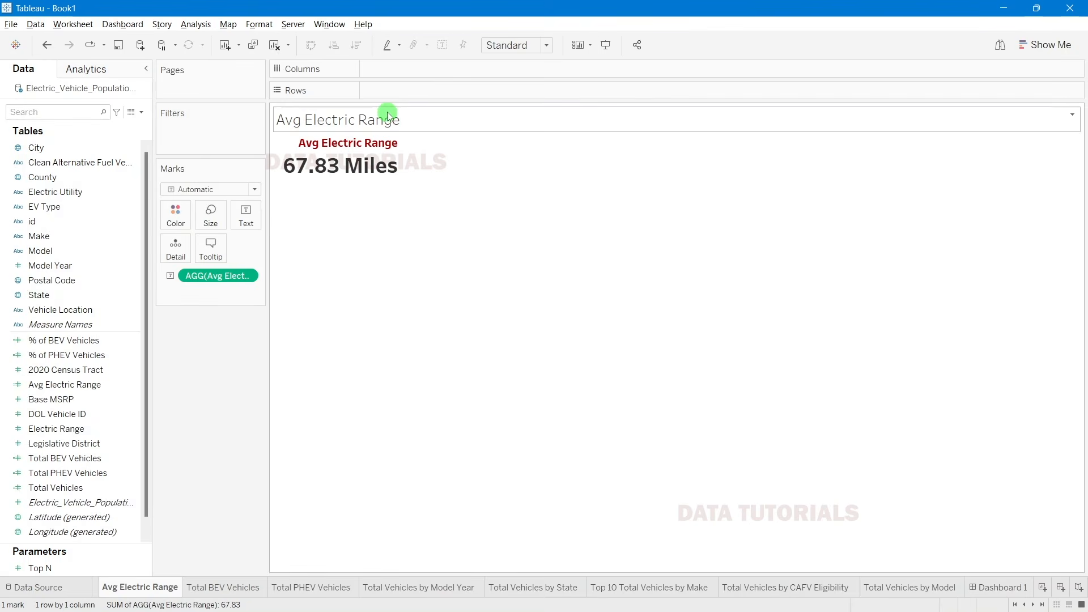
left_click(256, 223)
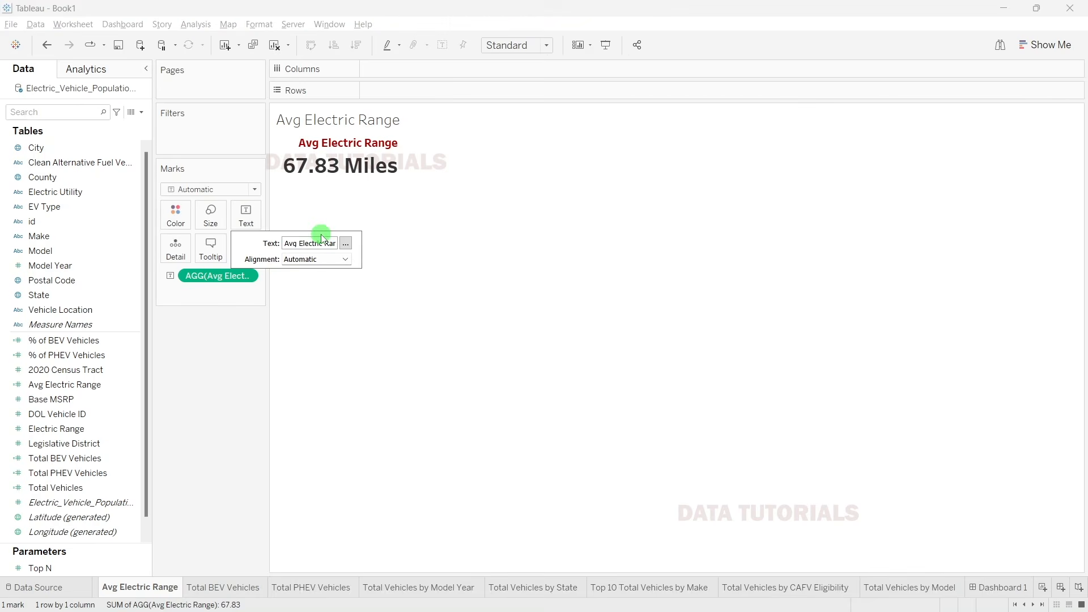
left_click(346, 244)
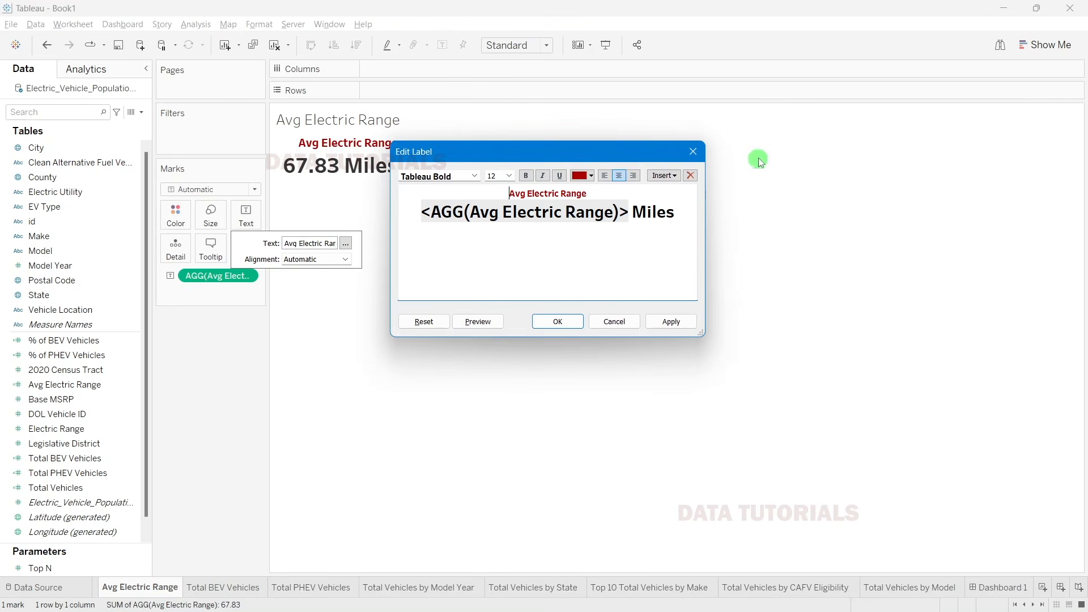
left_click(693, 151)
left_click(336, 259)
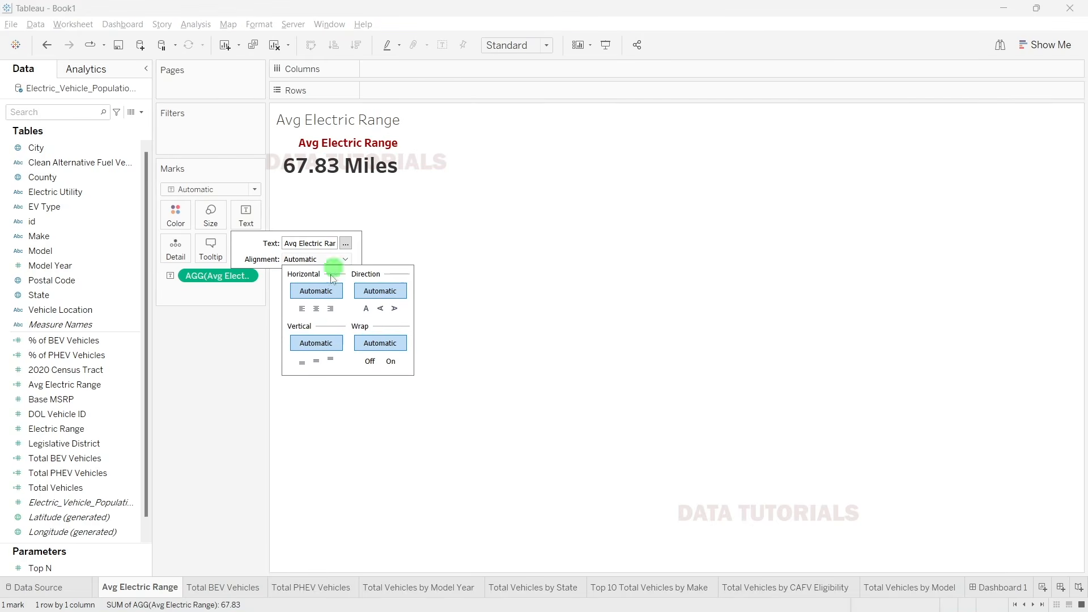
left_click(316, 309)
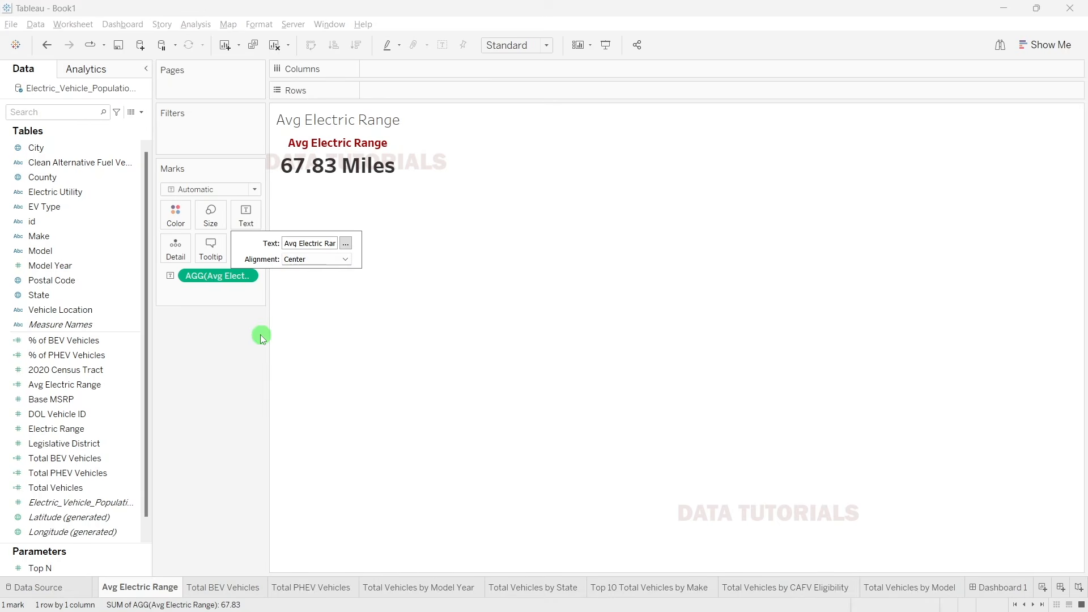
Step: Set the text's horizontal alignment to Center on the Total BEV Vehicles and Total PHEV Vehicles worksheets
left_click(244, 586)
left_click(245, 215)
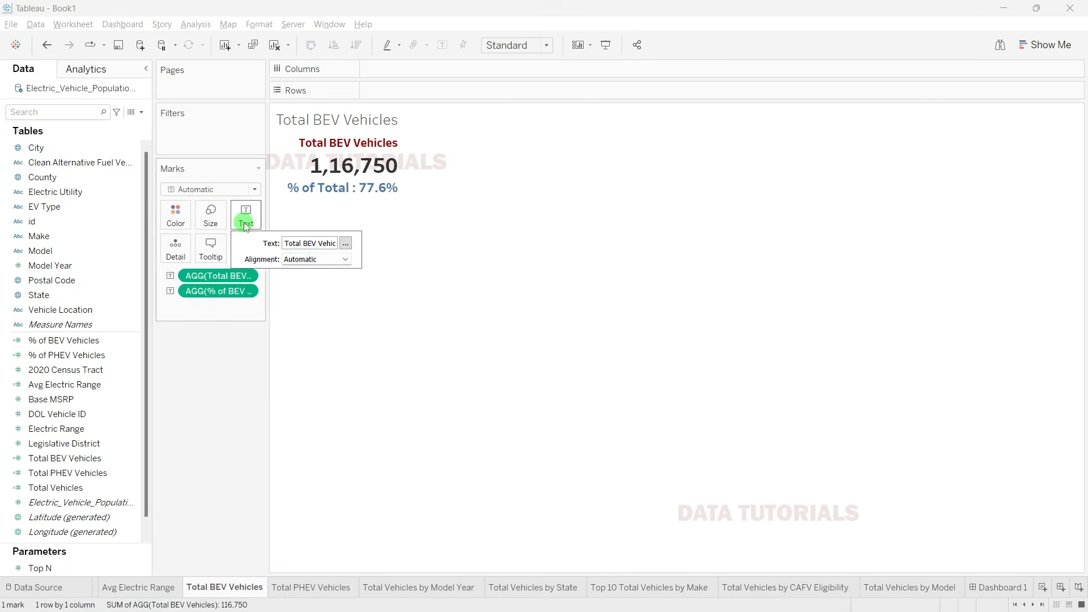
left_click(302, 259)
left_click(306, 308)
left_click(284, 585)
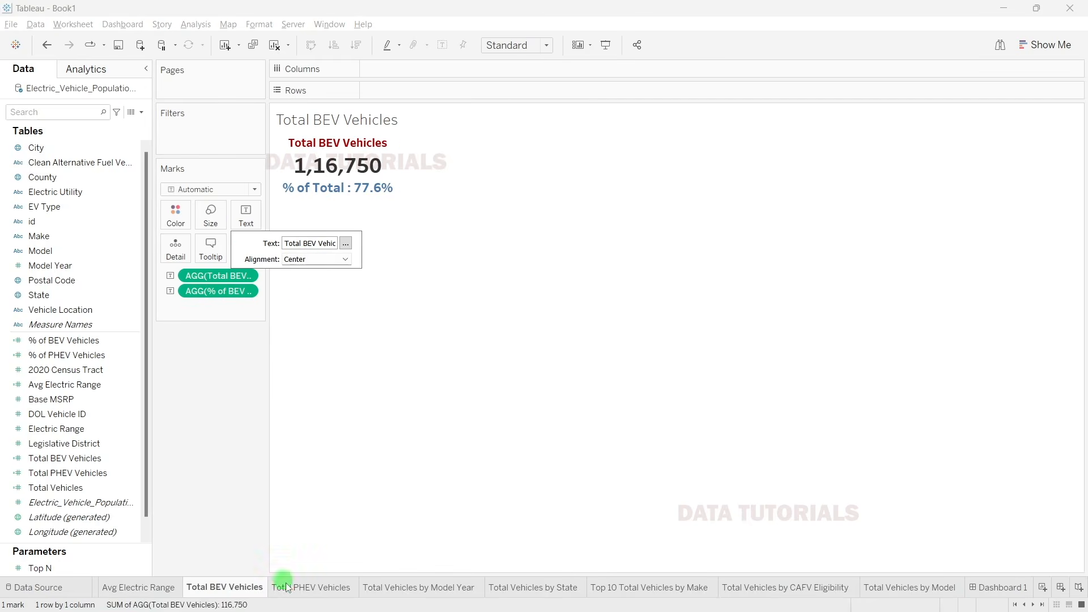
left_click(245, 212)
left_click(311, 258)
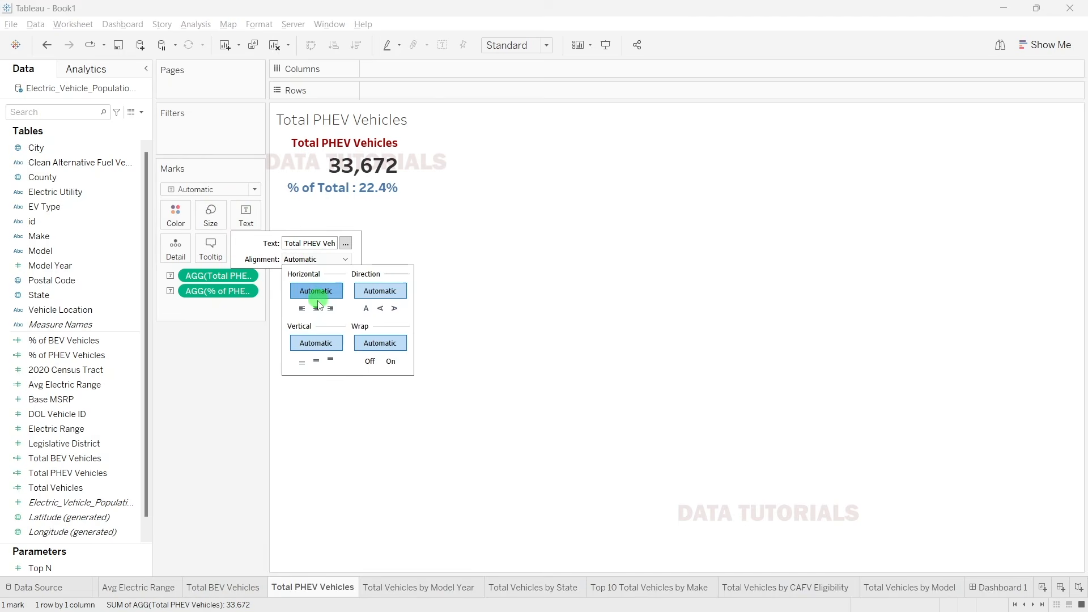
left_click(312, 308)
left_click(409, 588)
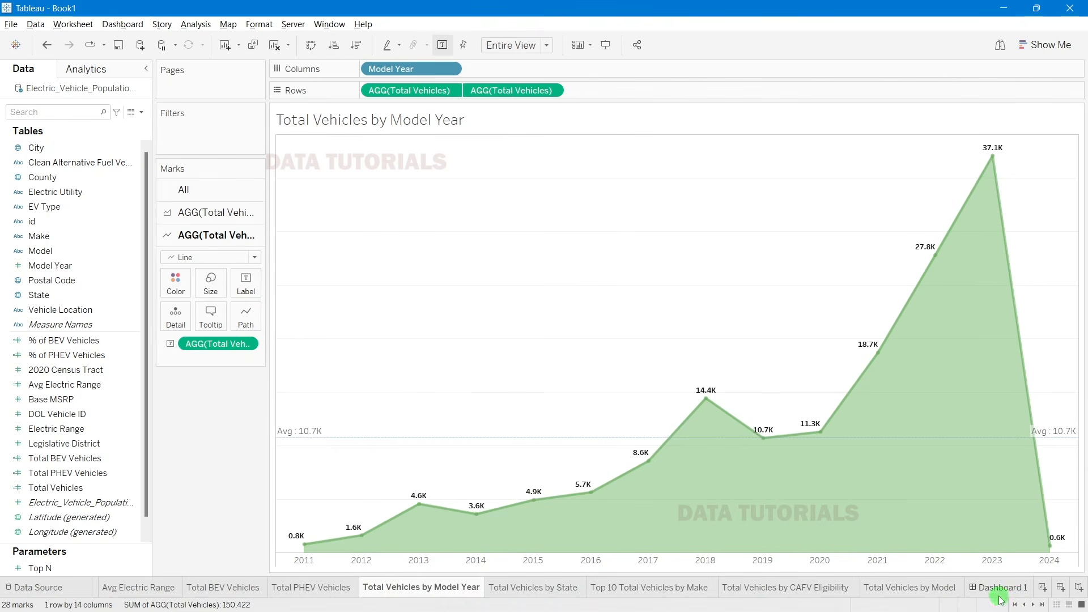
Step: Set the text's horizontal alignment to Center on the Total Vehicles worksheet and return to Dashboard 1
left_click(1022, 606)
left_click(152, 587)
left_click(245, 215)
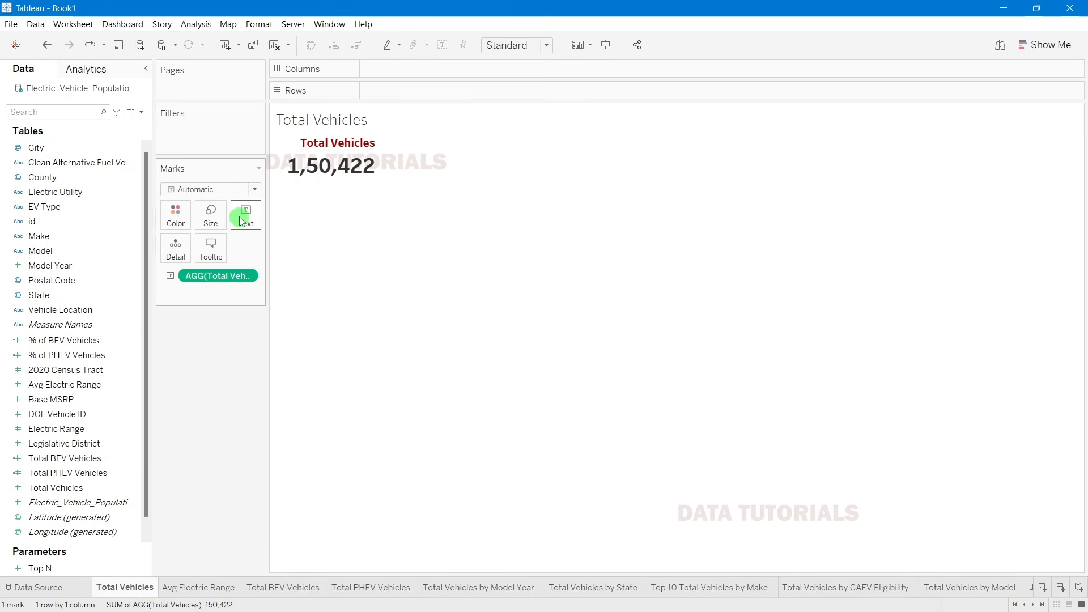
left_click(344, 259)
left_click(306, 306)
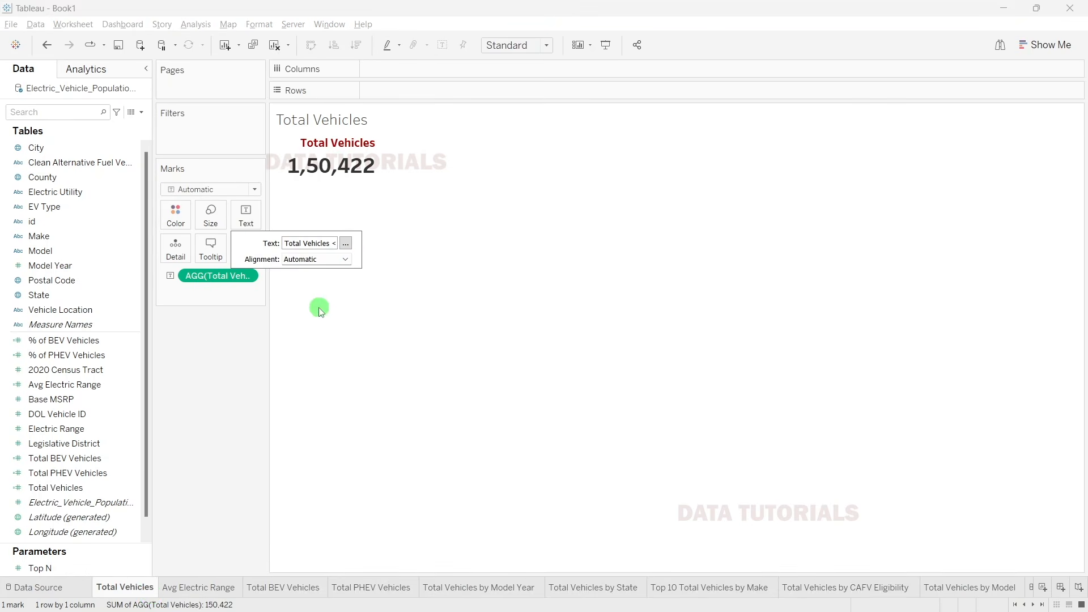
left_click(222, 375)
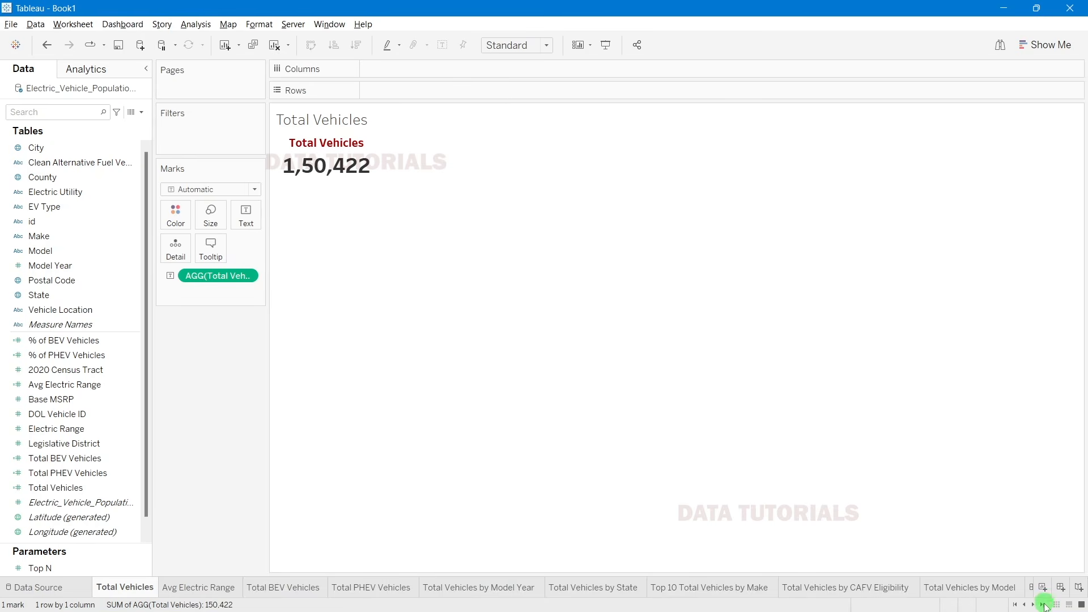
left_click(1044, 605)
left_click(1004, 588)
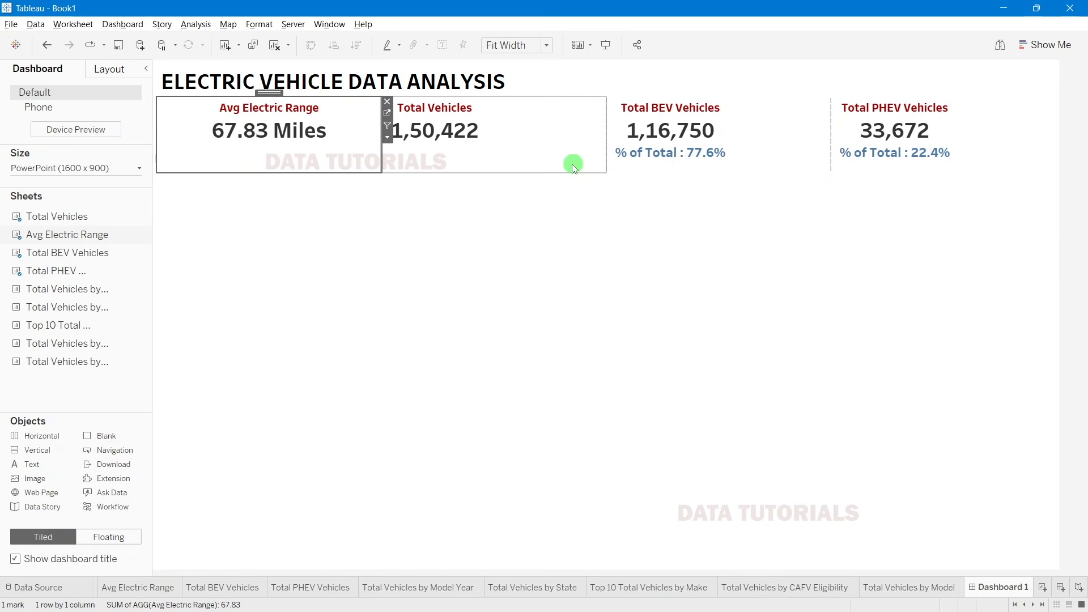
Step: Try Fit Height on the dashboard's Total Vehicles sheet and settle on Fit Width
left_click(501, 264)
left_click(594, 134)
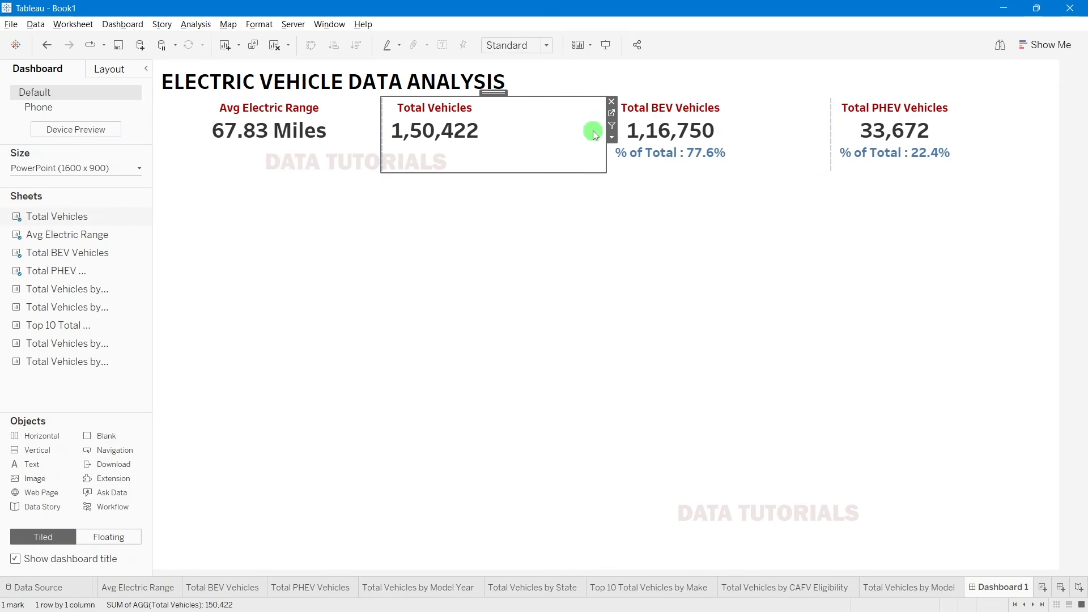
left_click(527, 46)
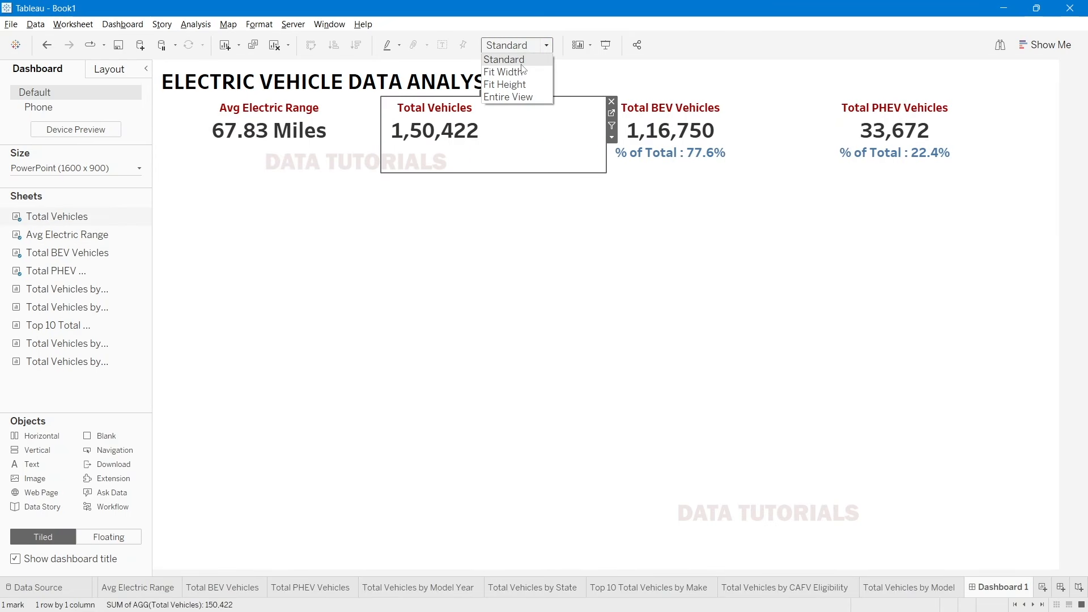
left_click(513, 83)
left_click(515, 46)
left_click(513, 83)
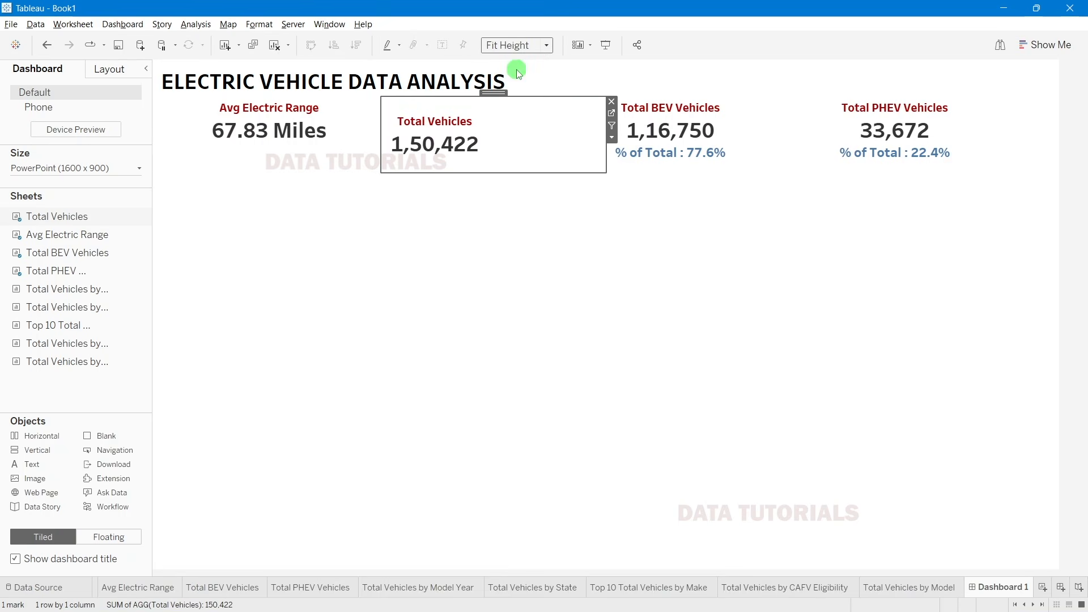
left_click(516, 45)
left_click(513, 70)
left_click(271, 134)
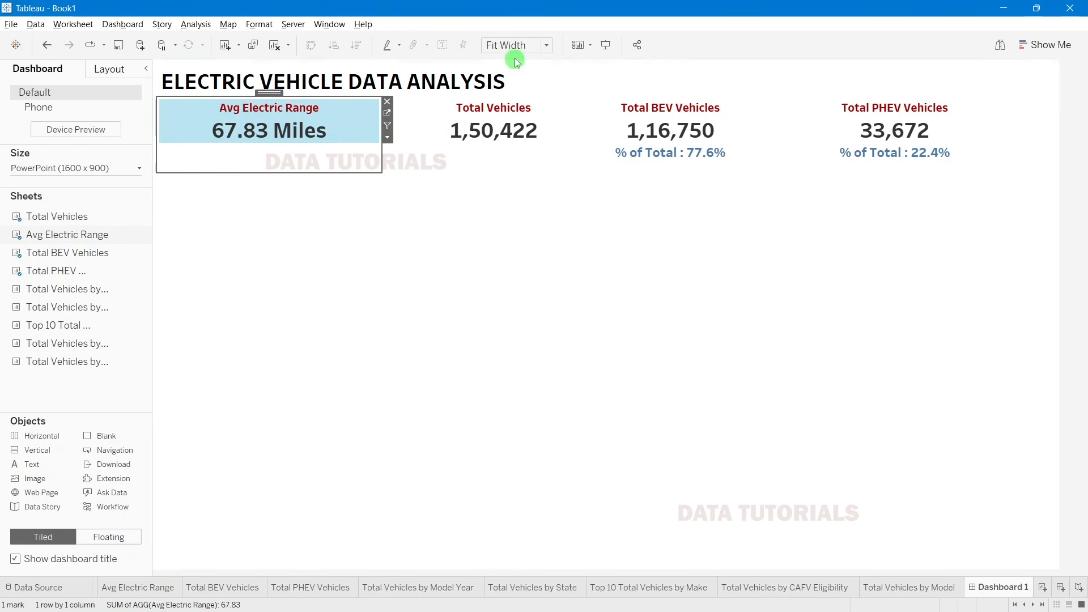
Step: Set the fit of the Total BEV Vehicles and Total PHEV Vehicles sheets on the dashboard to Fit Width
left_click(711, 93)
left_click(546, 45)
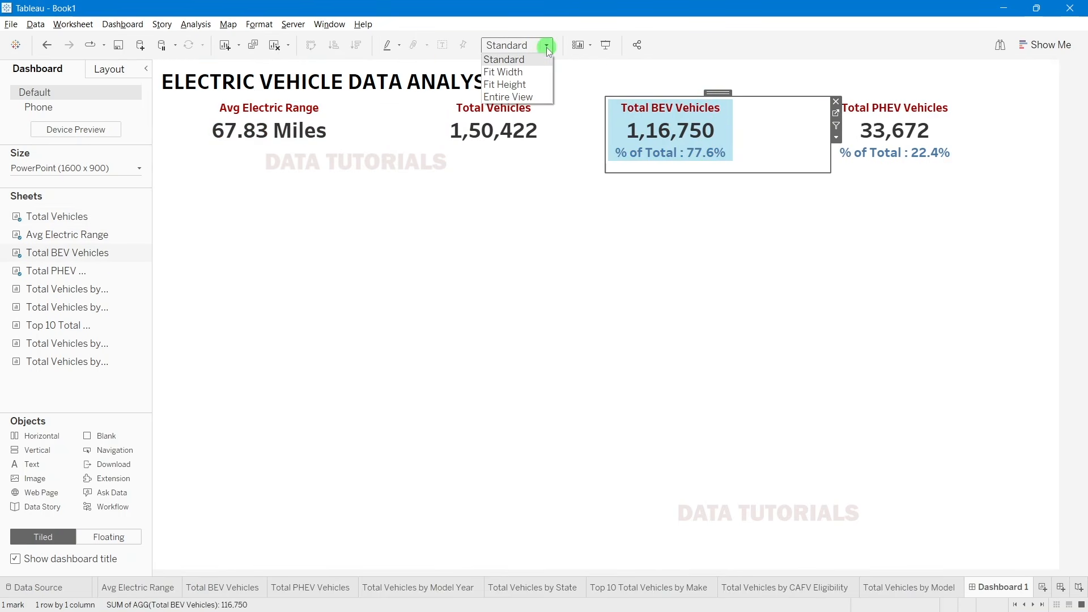
left_click(521, 73)
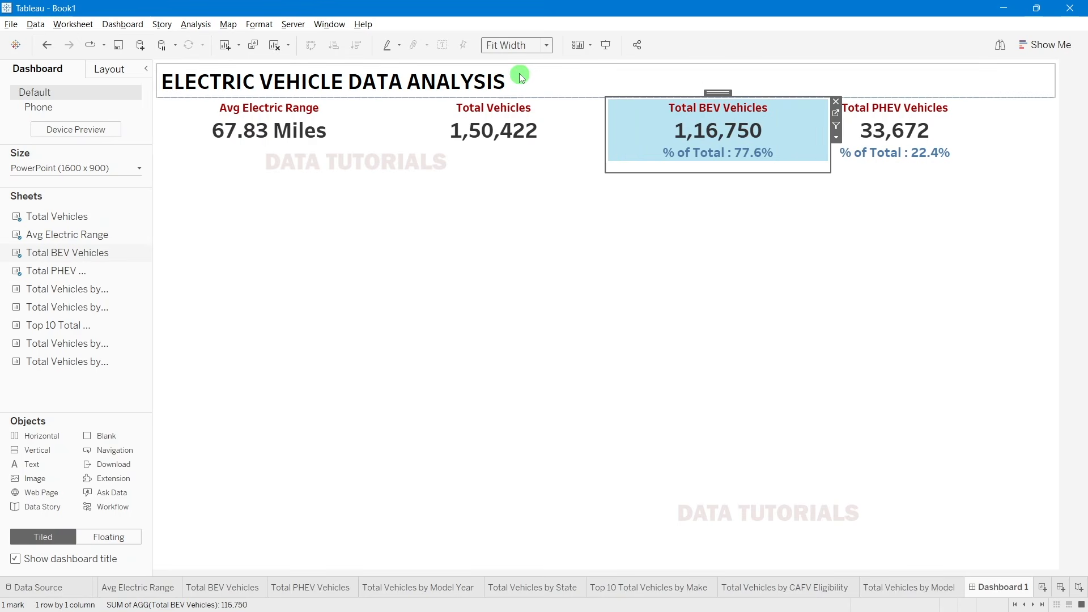
left_click(894, 105)
left_click(515, 47)
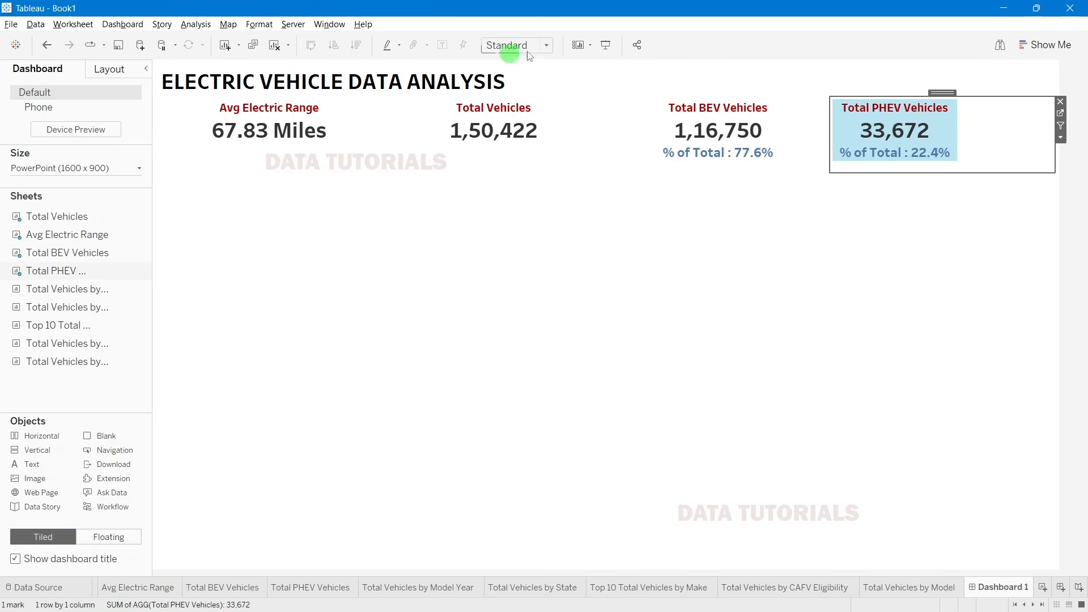
left_click(517, 73)
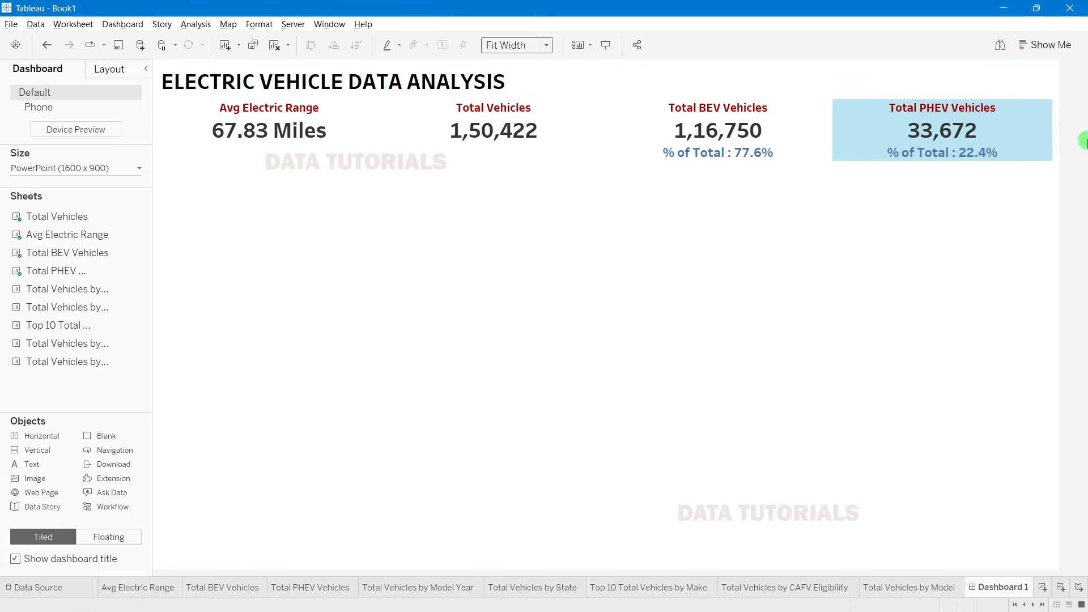
Step: Reduce the height of the KPI row below the dashboard title to about 118 px
left_click(609, 186)
left_click_drag(606, 174, 607, 165)
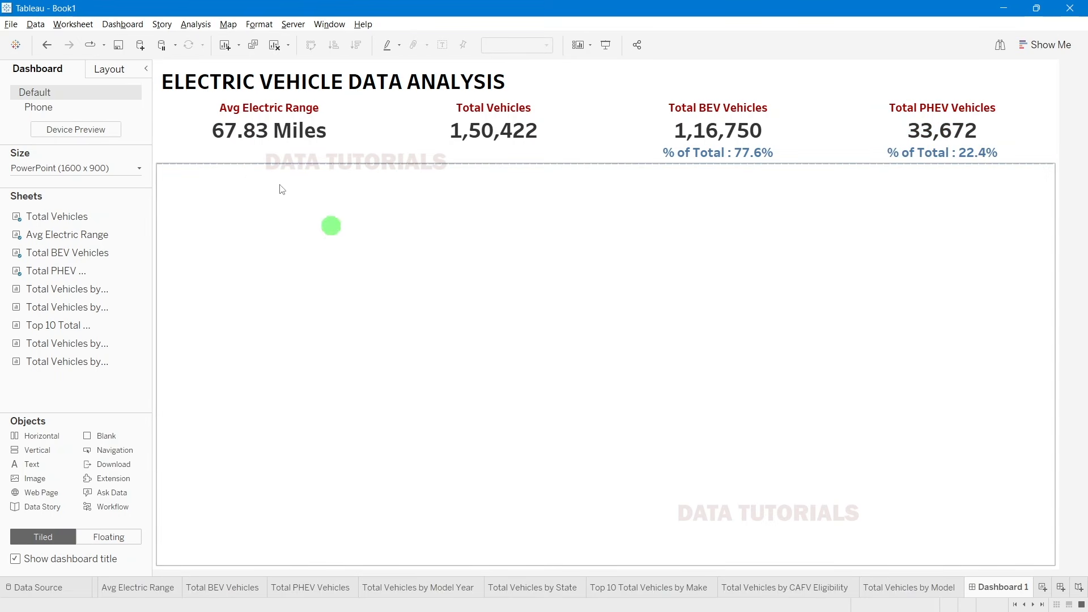
left_click(172, 156)
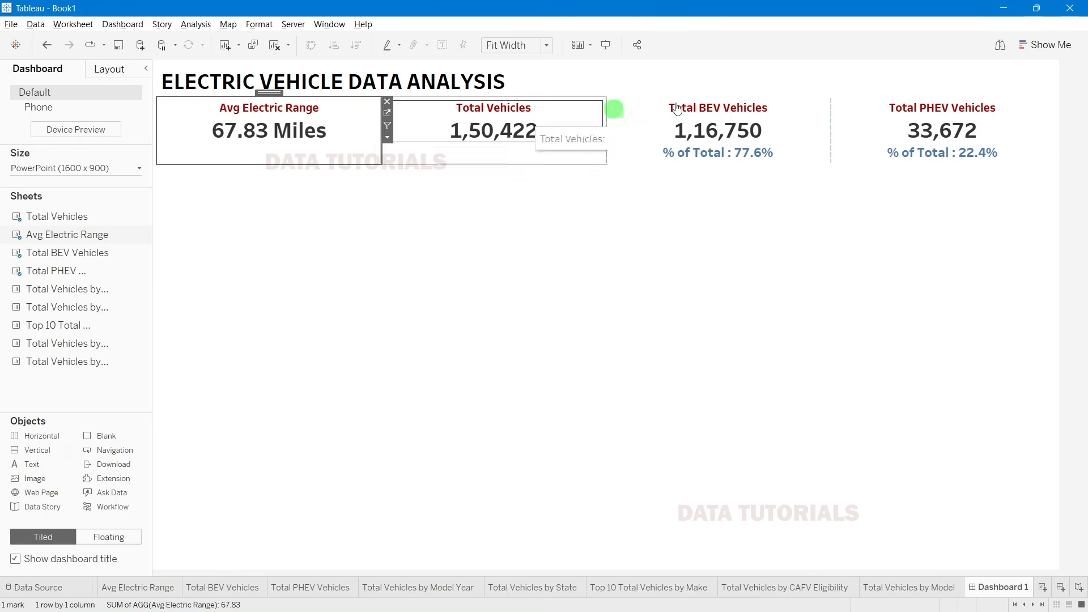
Step: Give the horizontal container holding the four KPI sheets a light gray background at 50% opacity
left_click(593, 140)
left_click(592, 141)
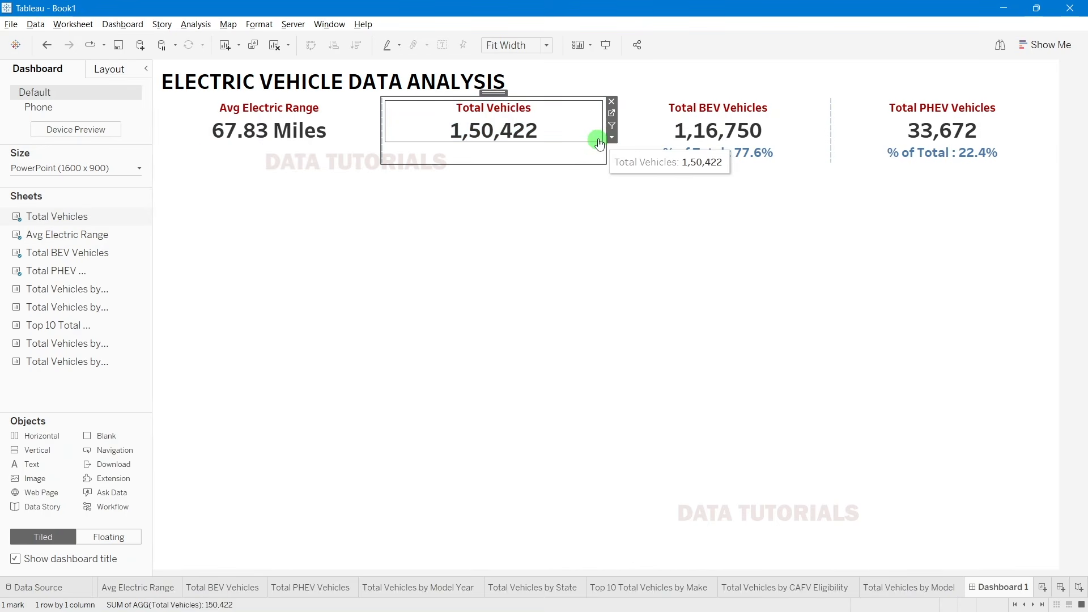
double_click(495, 93)
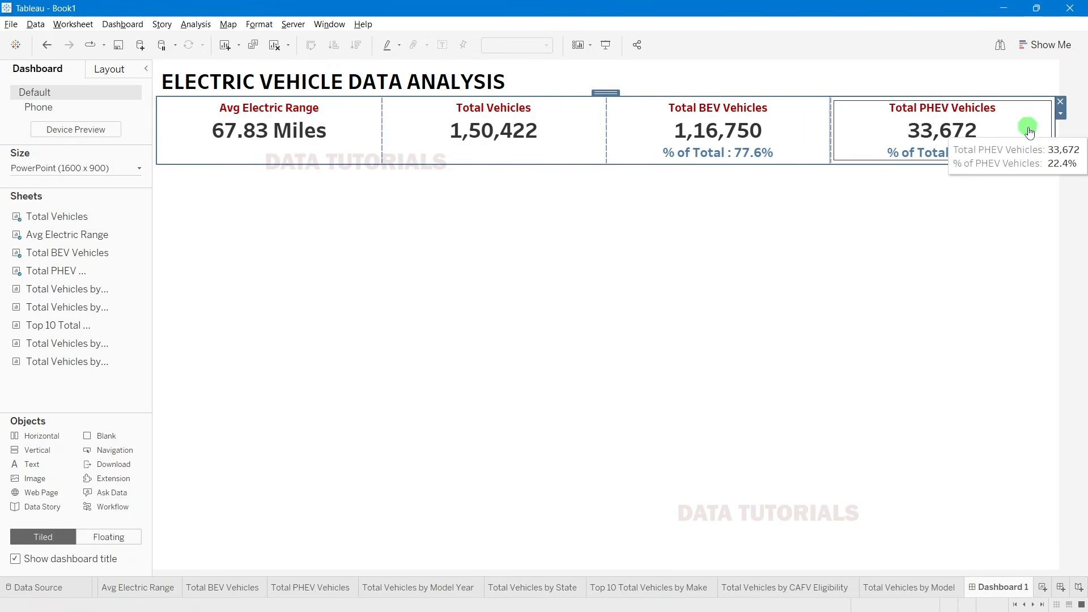
left_click(97, 70)
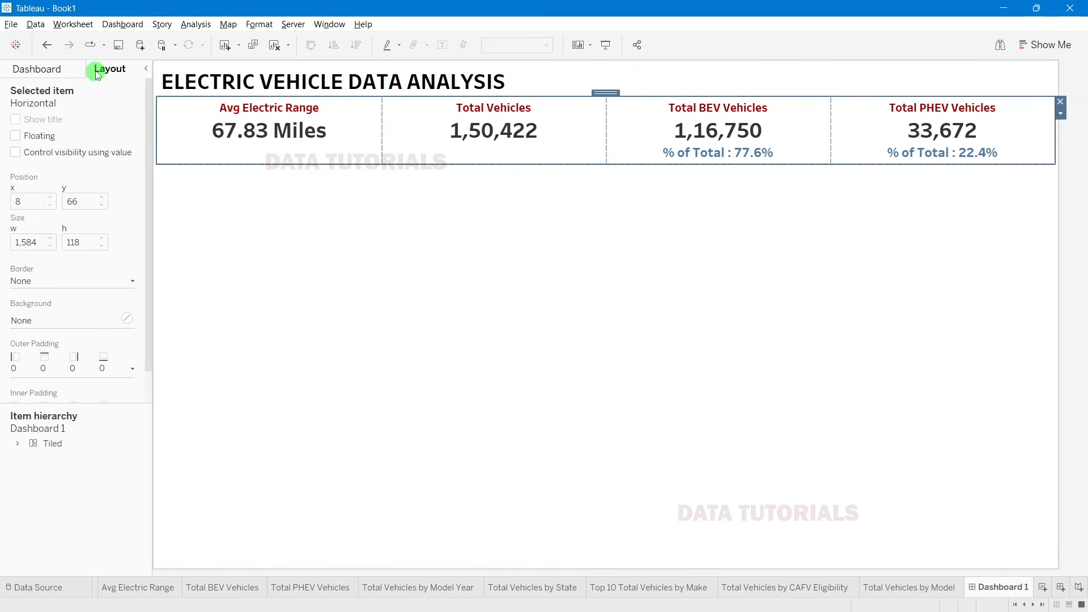
left_click(53, 323)
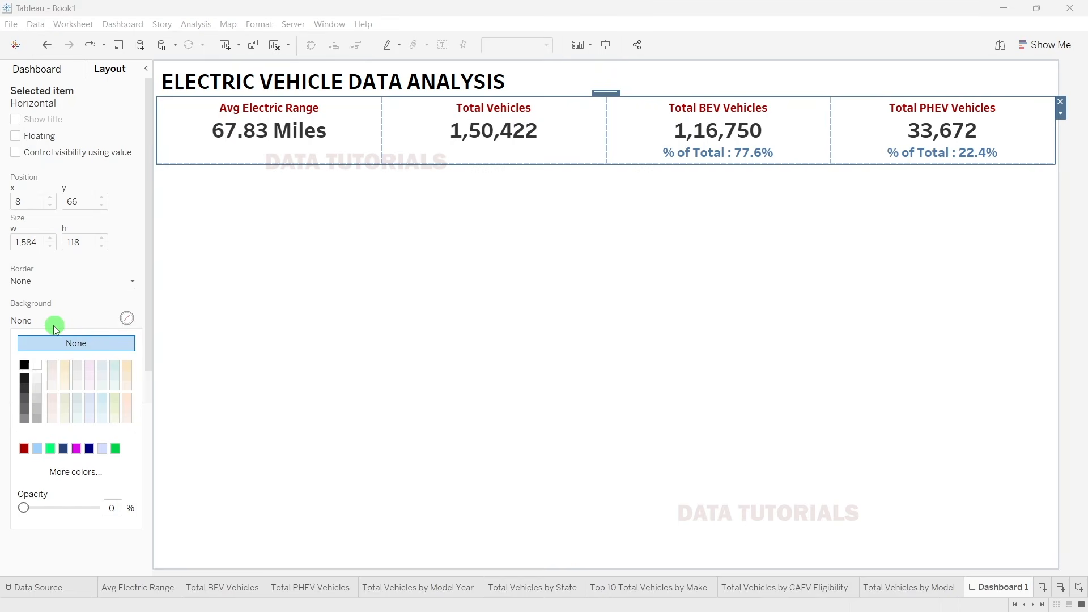
left_click(42, 389)
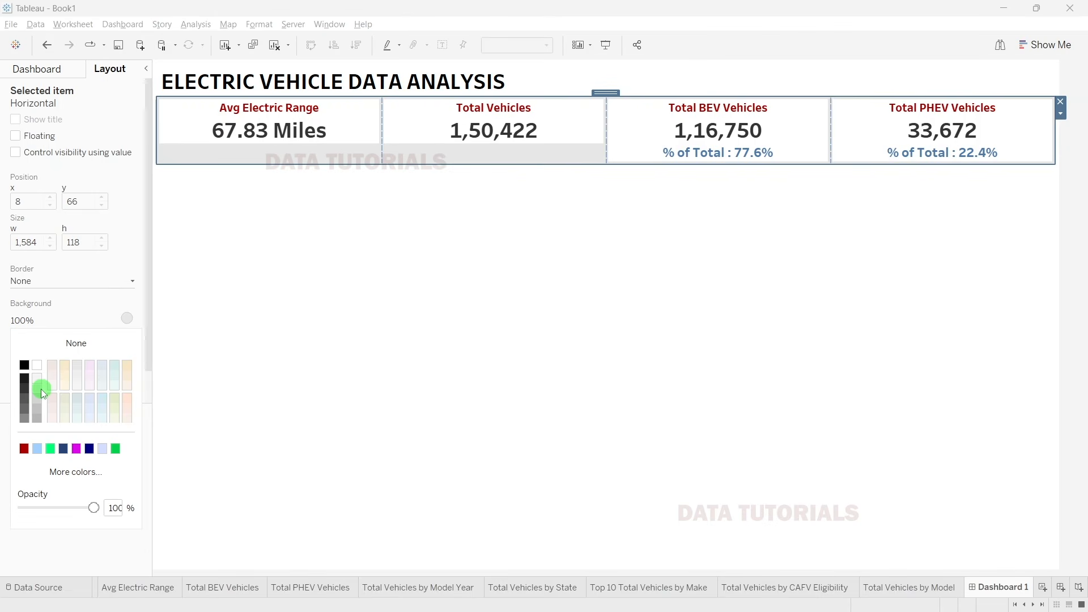
left_click(115, 509)
type("50")
key("Return")
left_click(1083, 207)
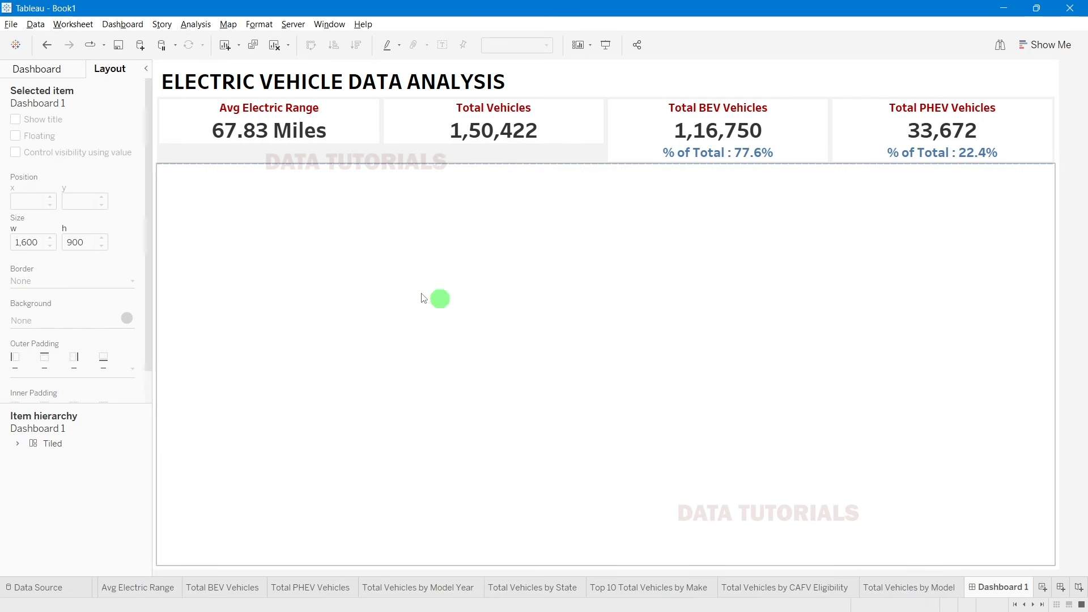
Step: Give the Avg Electric Range and Total Vehicles sheets on the dashboard a white background
left_click(202, 125)
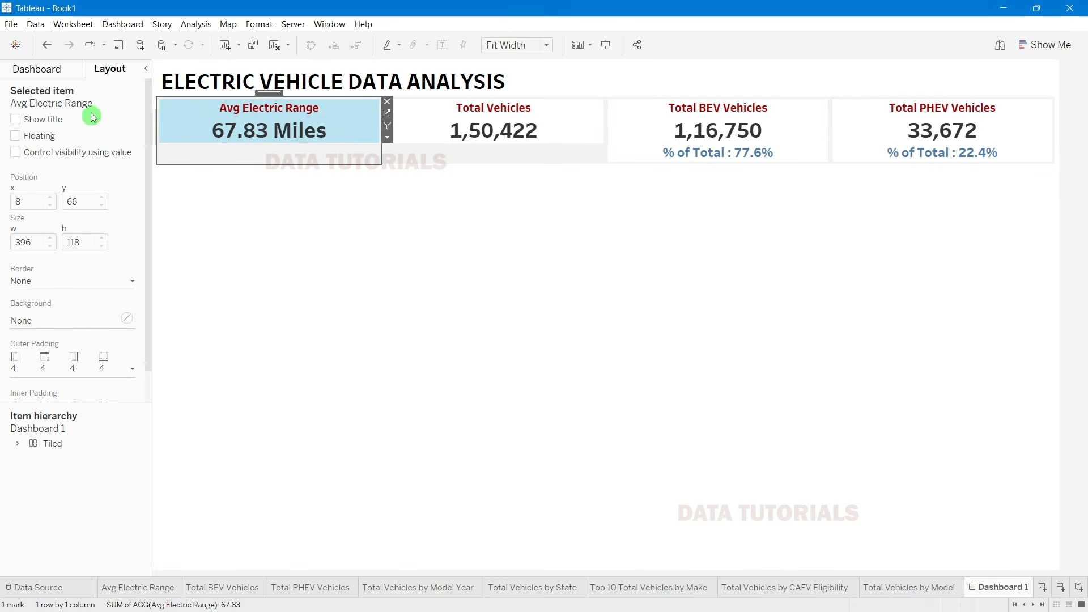
left_click(43, 320)
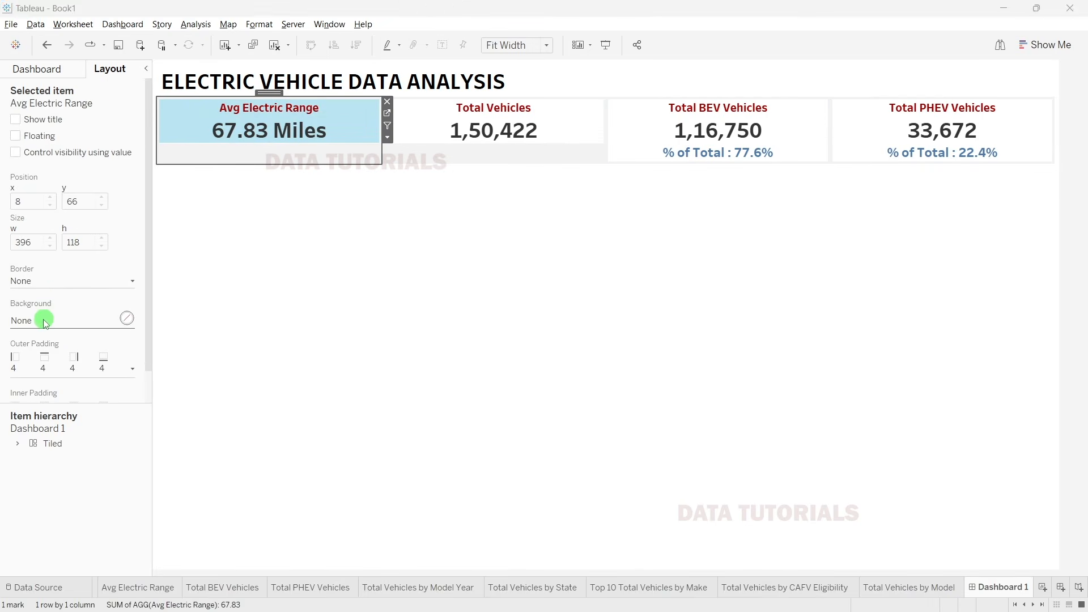
left_click(37, 365)
left_click(299, 200)
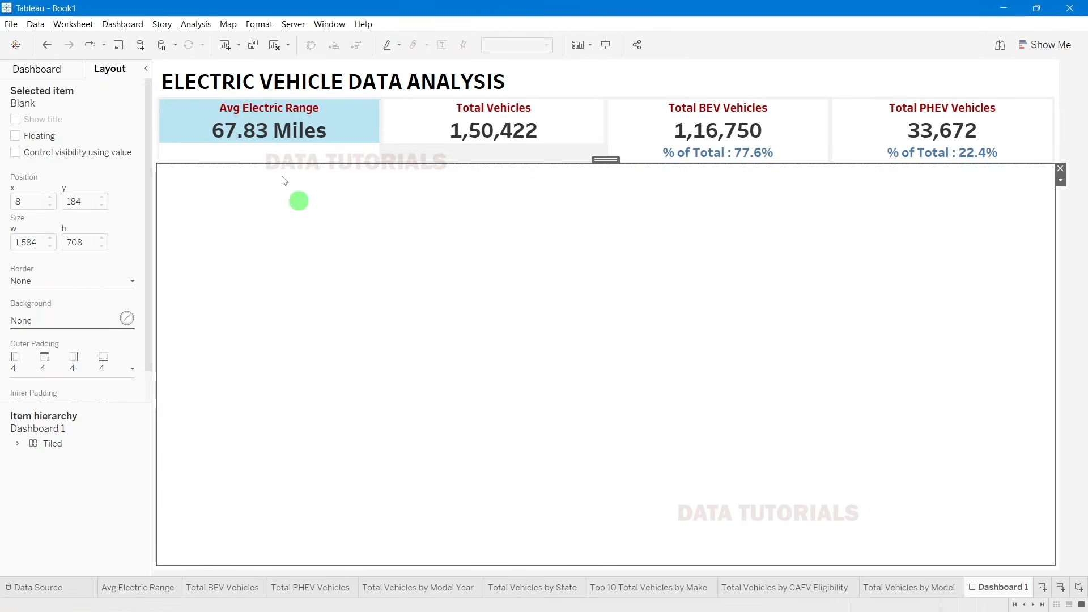
left_click(429, 129)
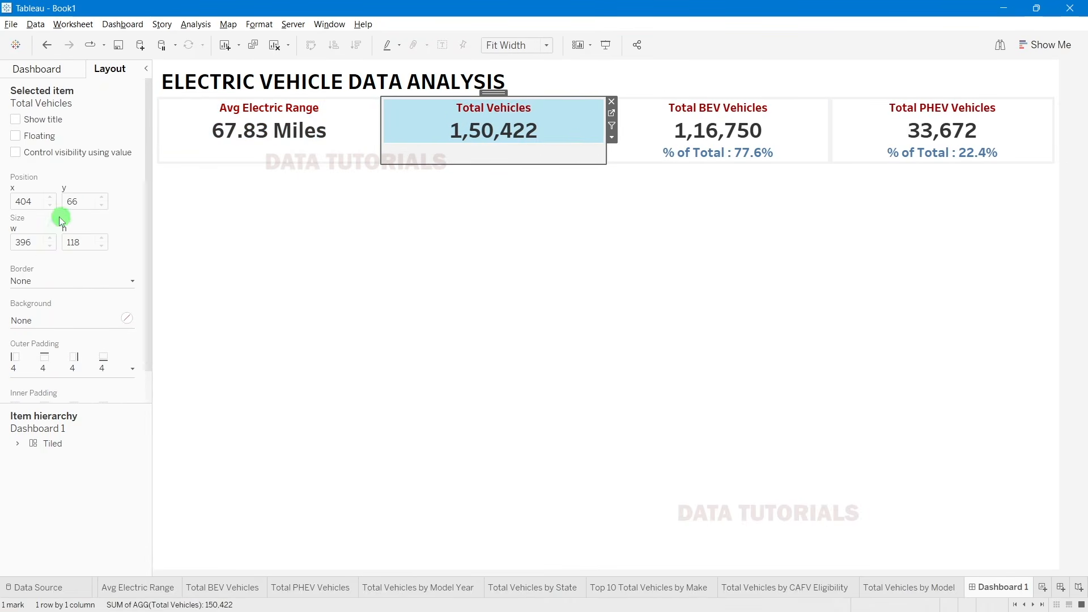
left_click(42, 328)
left_click(37, 365)
left_click(539, 325)
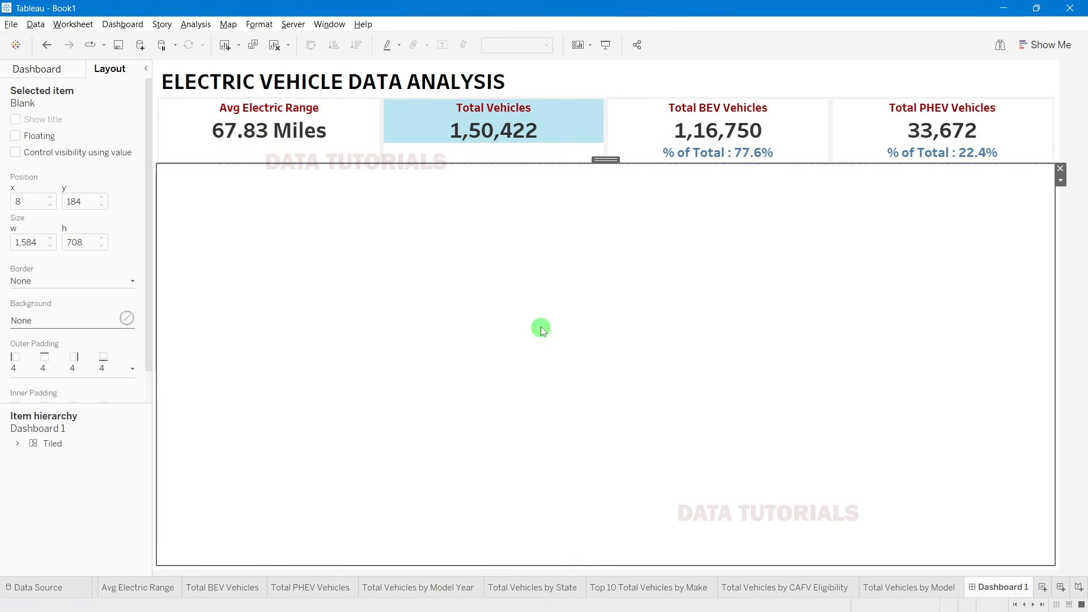
left_click(479, 130)
left_click(1080, 71)
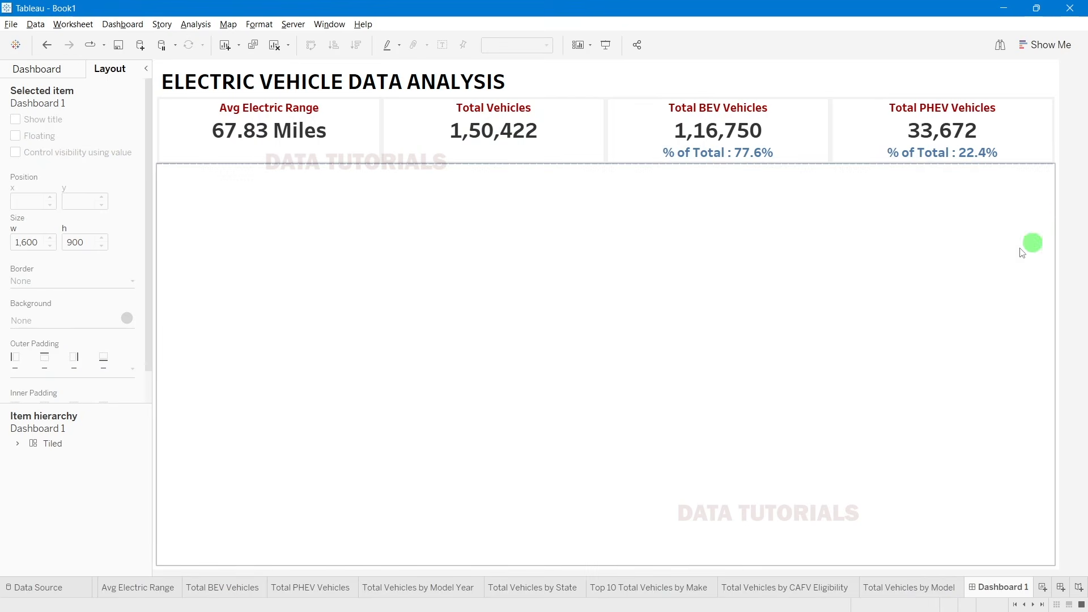
left_click(1061, 180)
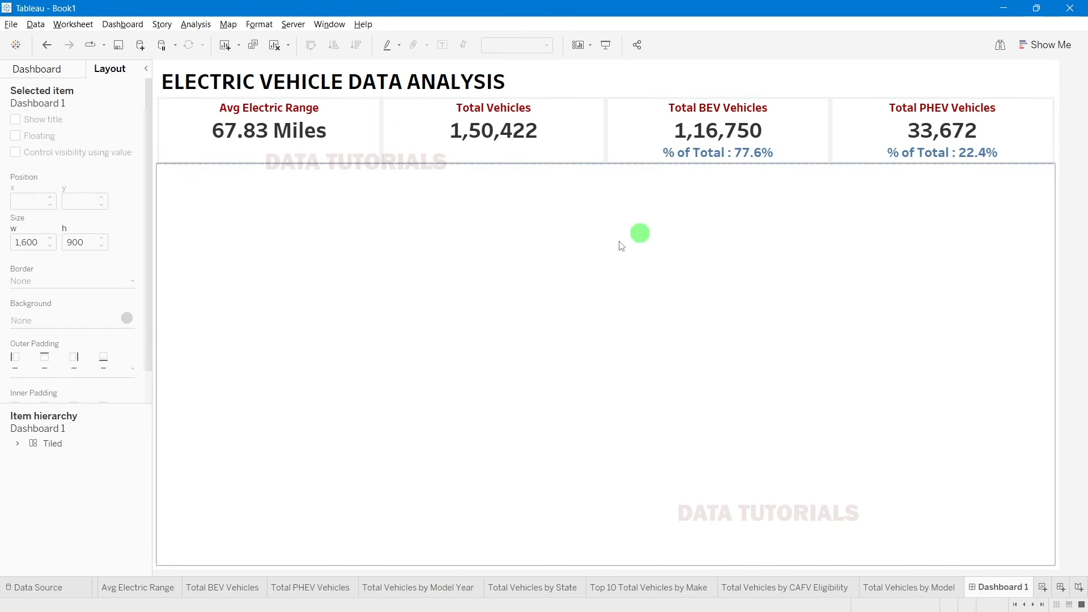
Step: Set the outer padding of the Avg Electric Range and Total Vehicles sheets to 6 on all sides
left_click(376, 132)
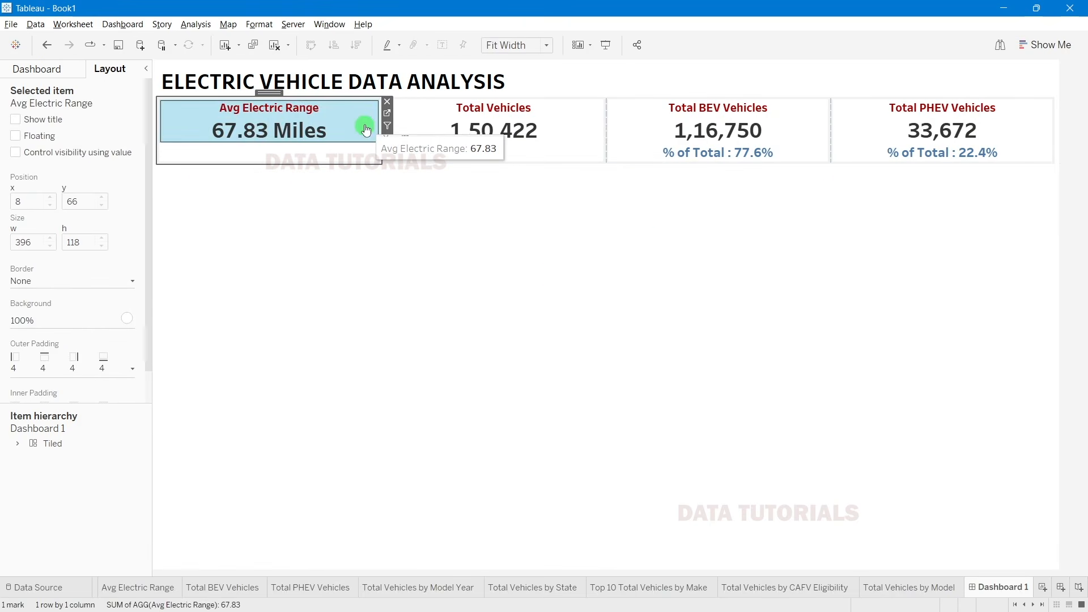
left_click(53, 366)
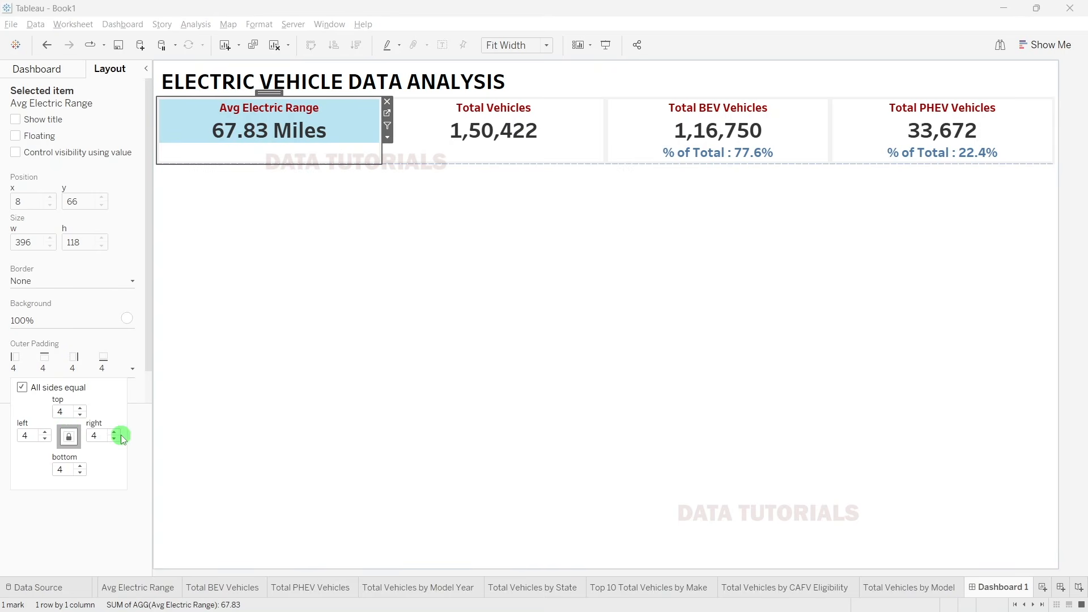
left_click(67, 412)
left_click(81, 409)
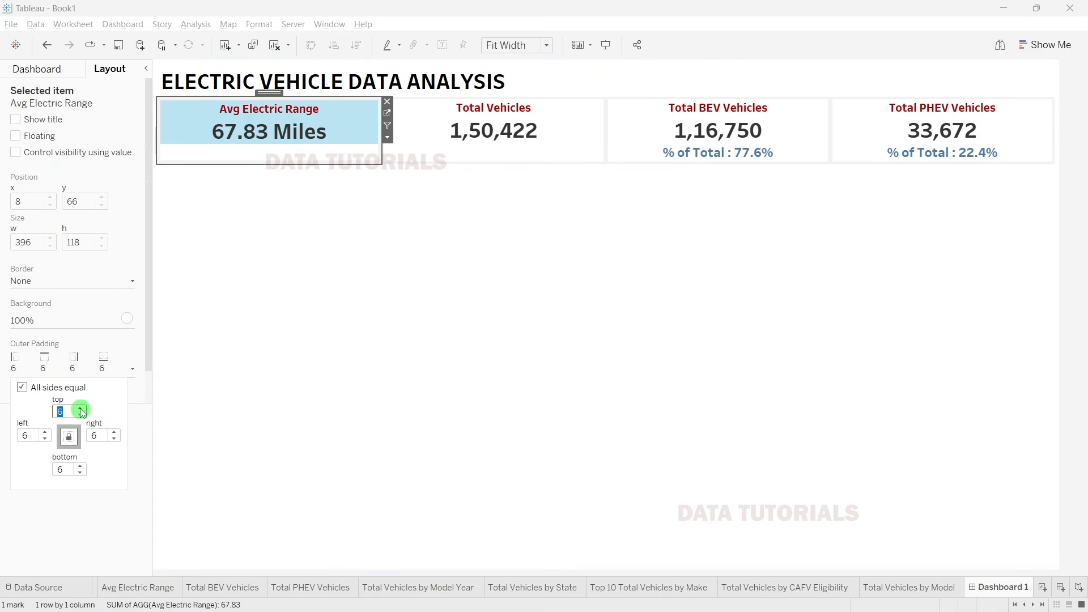
left_click(449, 141)
left_click(61, 371)
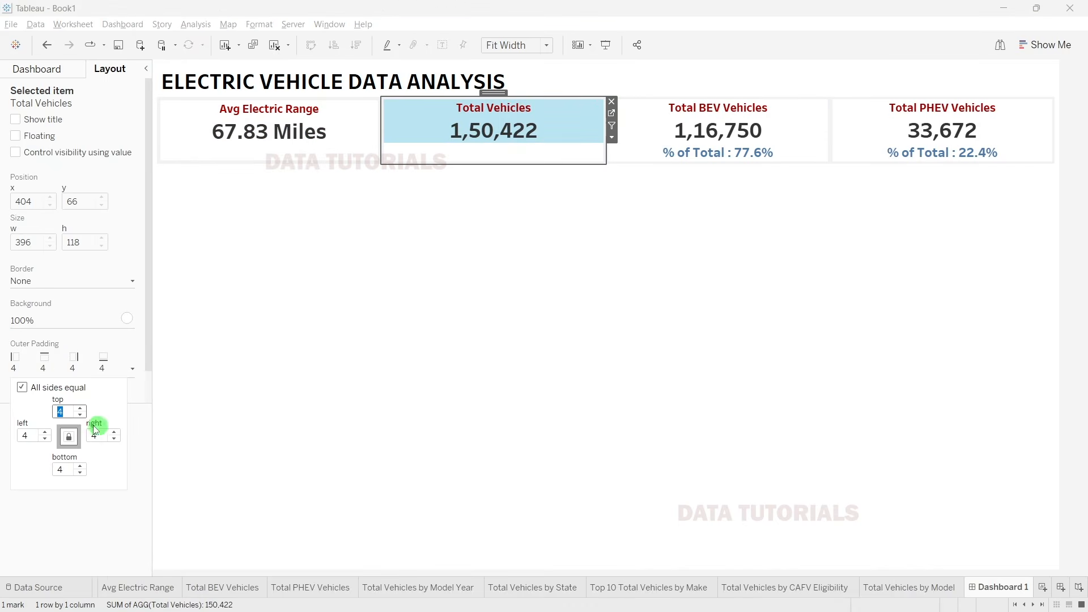
Step: Set the outer padding of the Total BEV Vehicles and Total PHEV Vehicles sheets to 6 on all sides
left_click(617, 162)
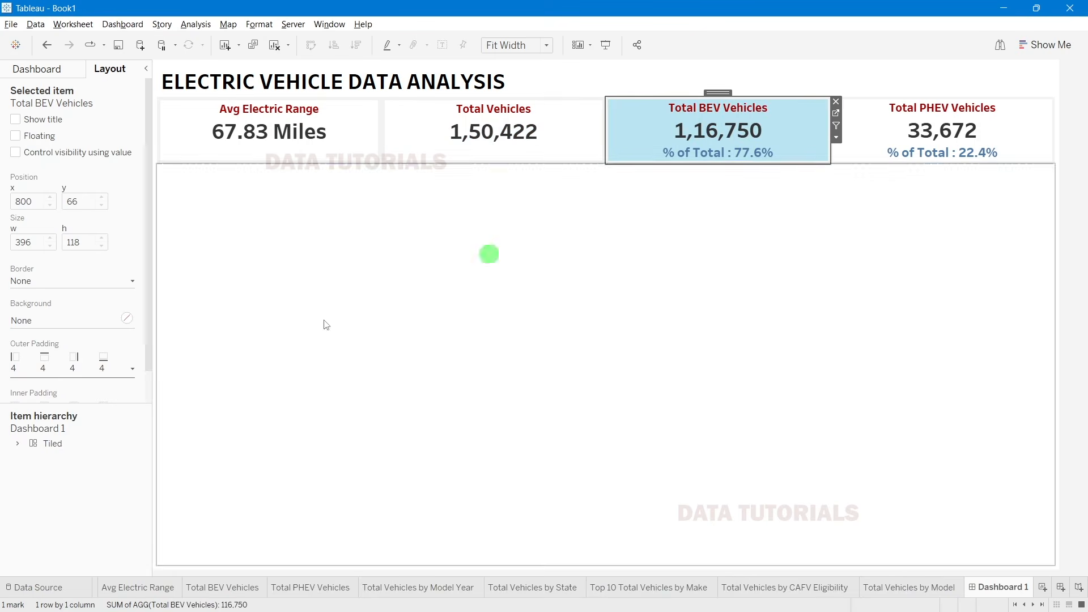
left_click(65, 372)
left_click(83, 408)
left_click(82, 409)
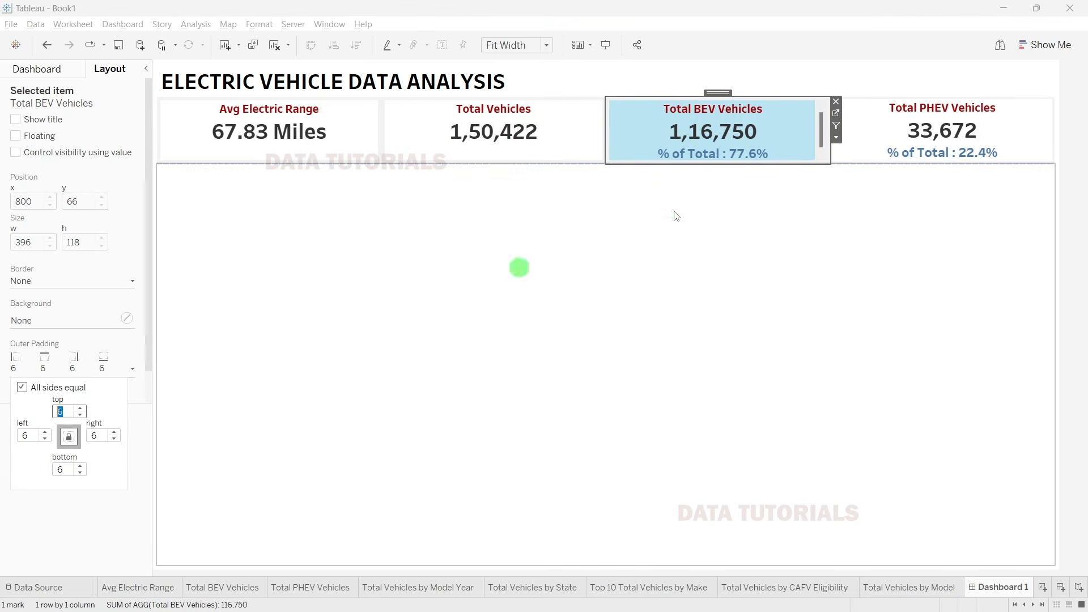
left_click(920, 139)
left_click(103, 366)
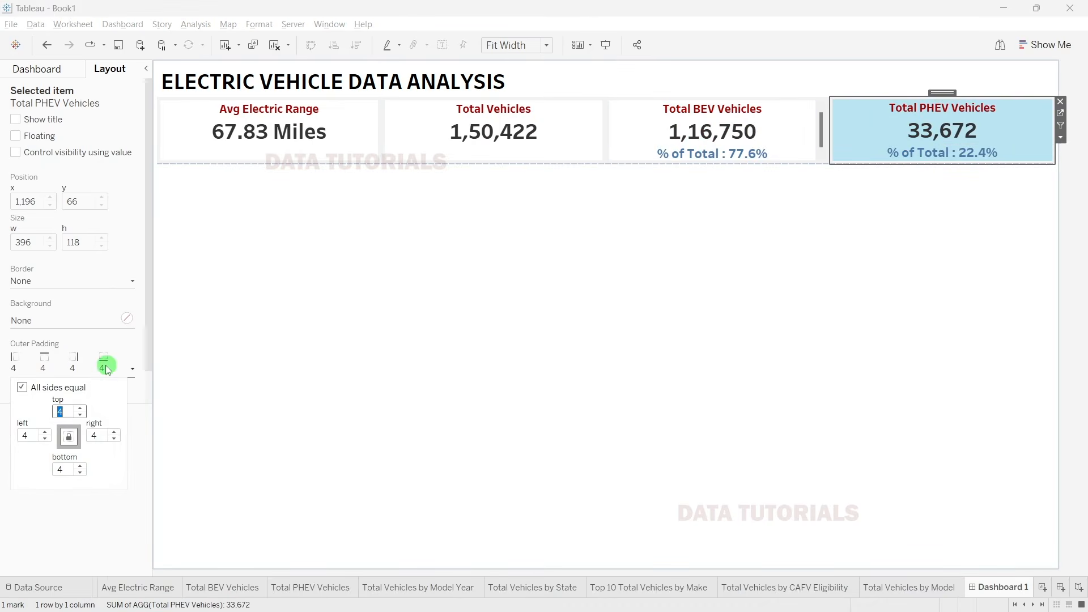
left_click(83, 409)
left_click(83, 409)
left_click(1084, 104)
left_click(934, 131)
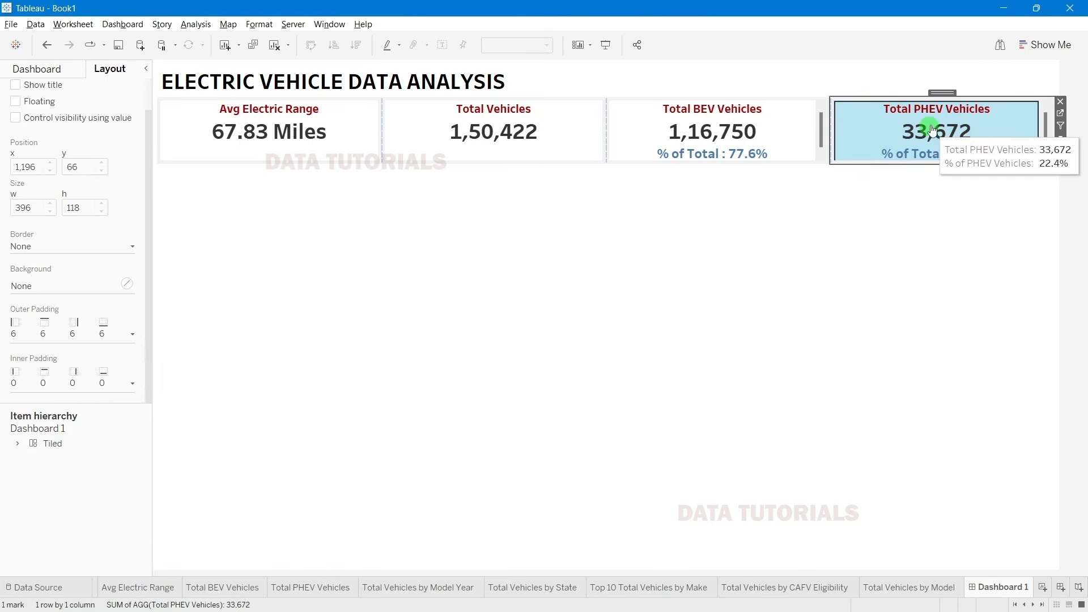
Step: Increase the height of the four-KPI row on the dashboard to about 125 pixels
left_click(1082, 152)
left_click(822, 136)
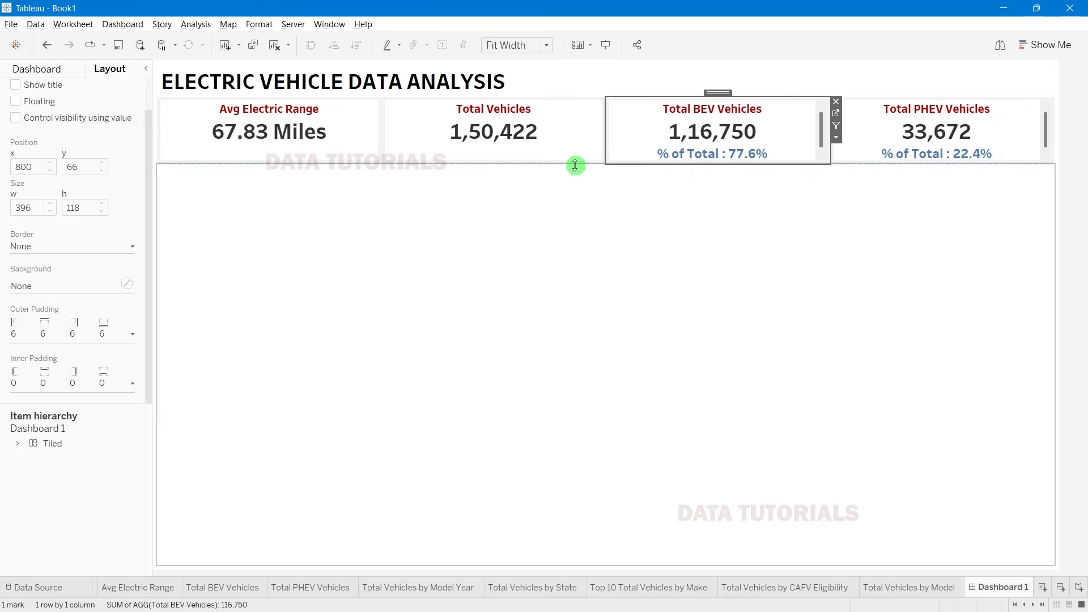
left_click_drag(576, 165, 577, 167)
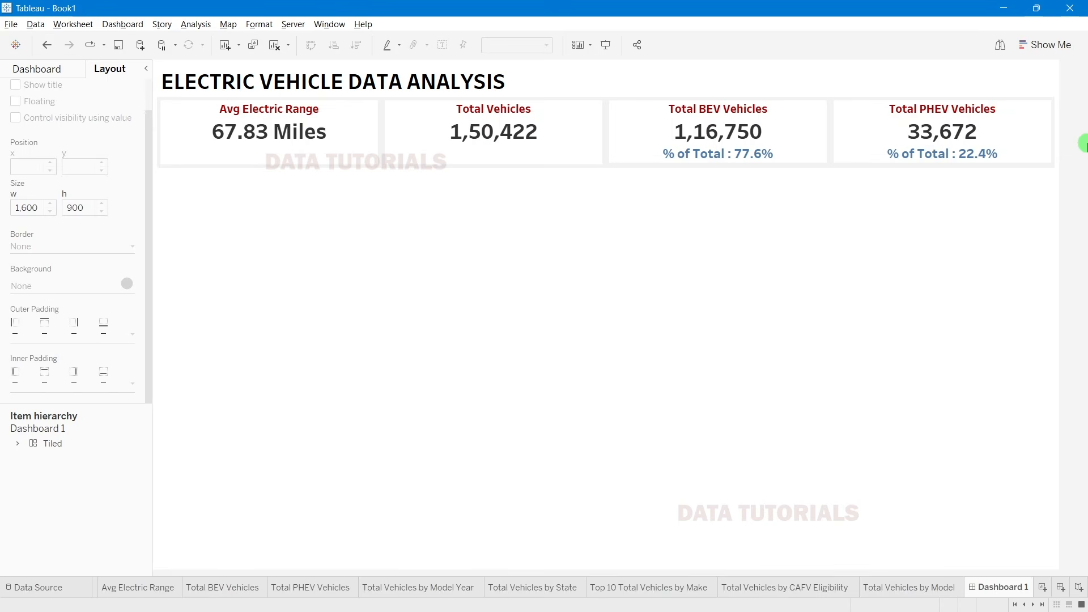
Step: Set the Total BEV Vehicles and Total PHEV Vehicles sheets on the dashboard to fit the Entire View
left_click(629, 138)
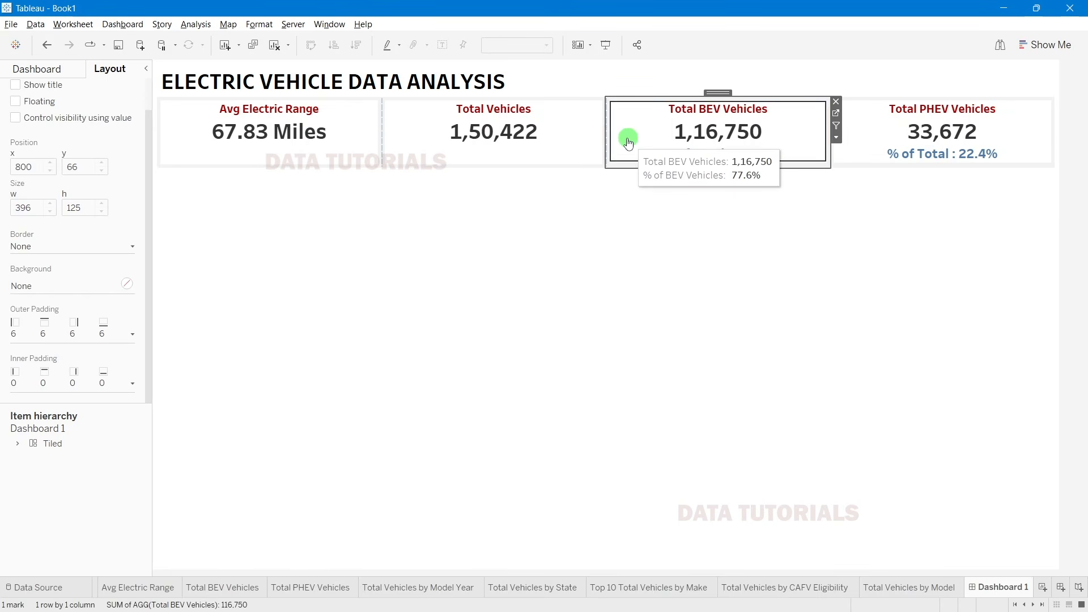
left_click(541, 48)
left_click(508, 97)
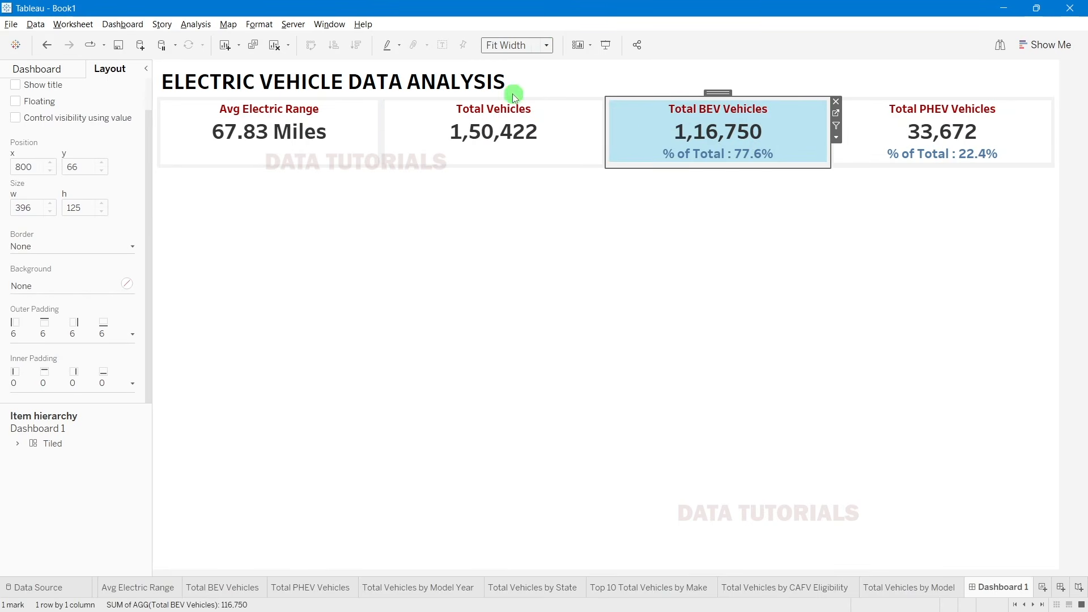
left_click(906, 124)
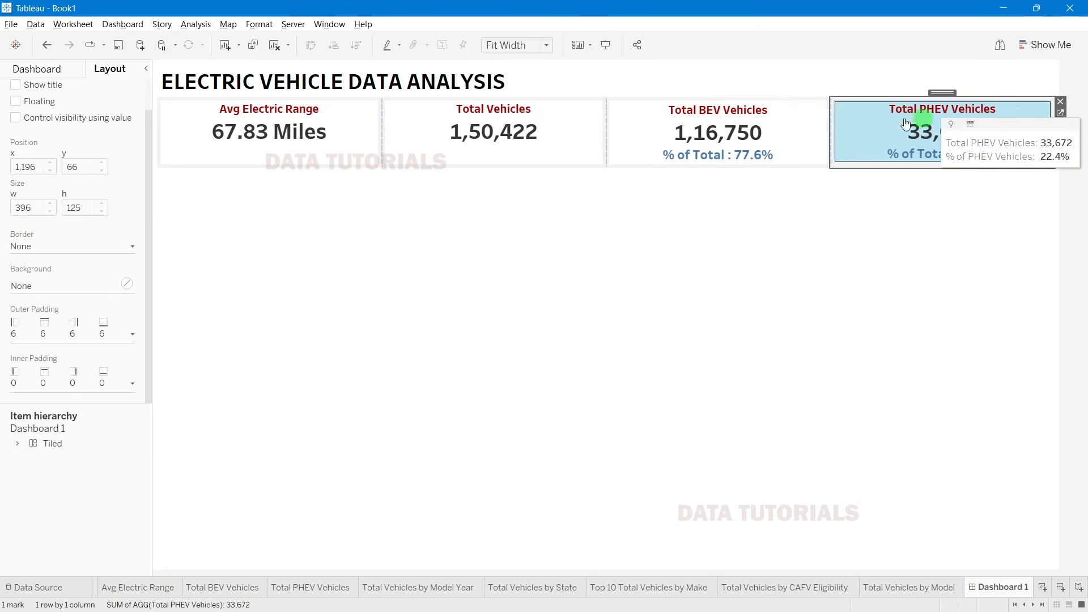
left_click(496, 55)
left_click(497, 80)
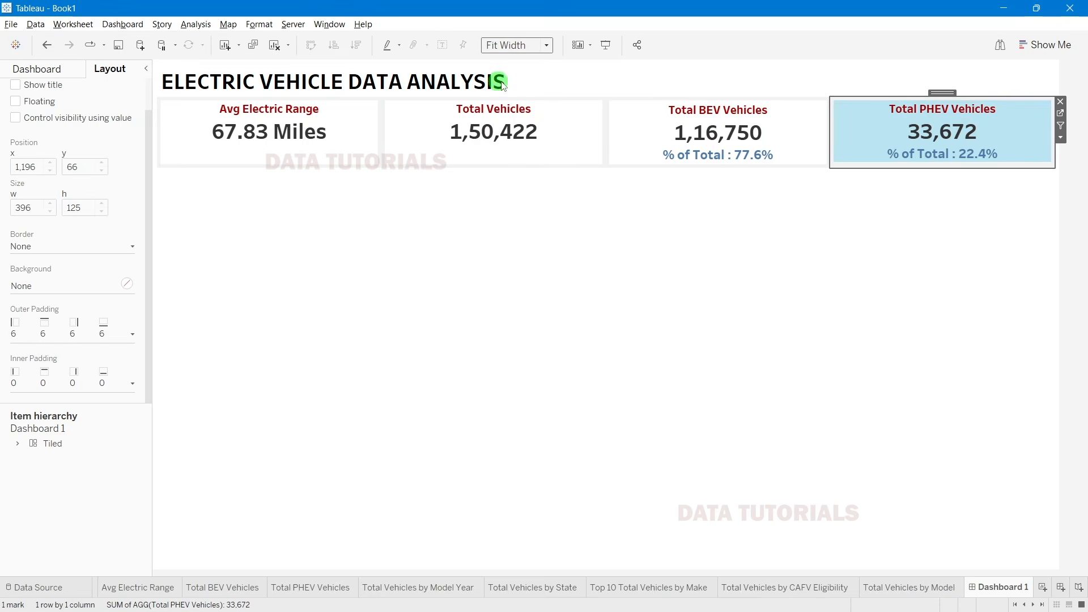
left_click(840, 132)
left_click(517, 44)
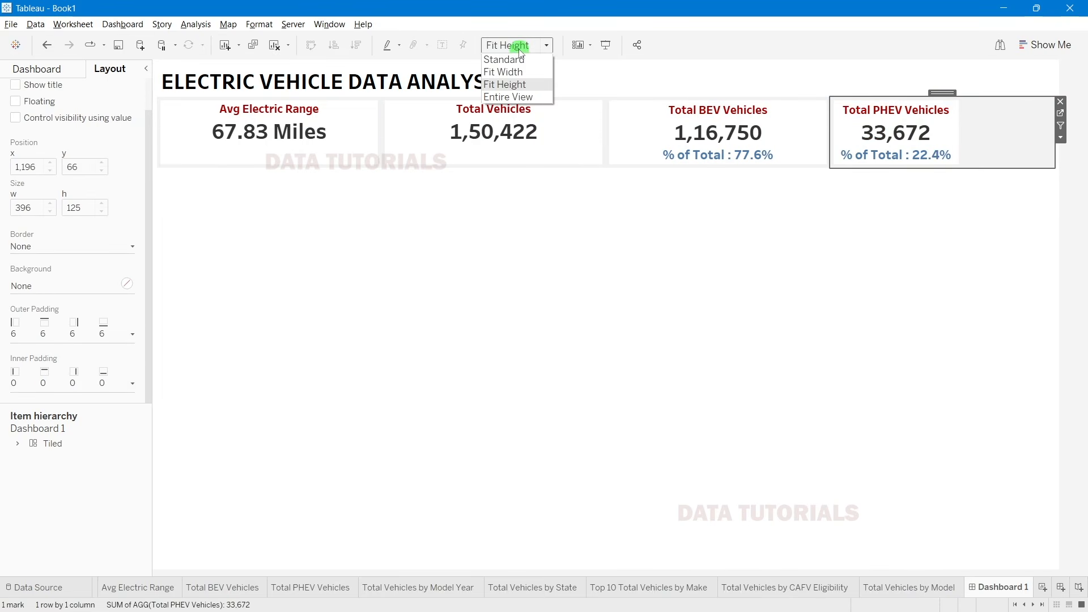
left_click(508, 97)
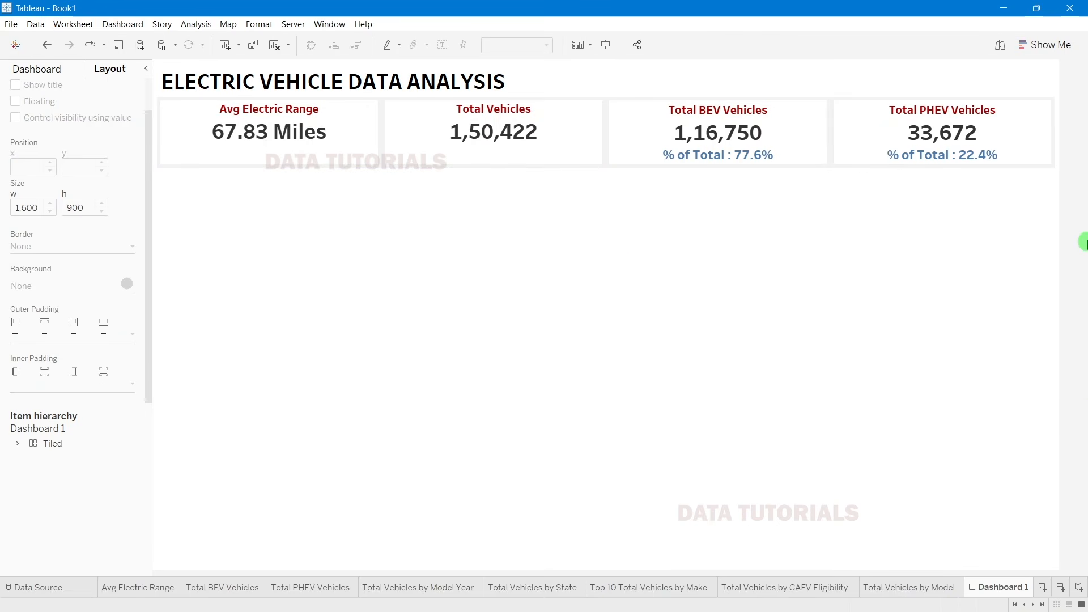
Step: Examine the logo and filter column of the finished dashboard in the Electric Vehicle Population Data Analysis workbook, returning to Book1 when done
key("alt+Tab")
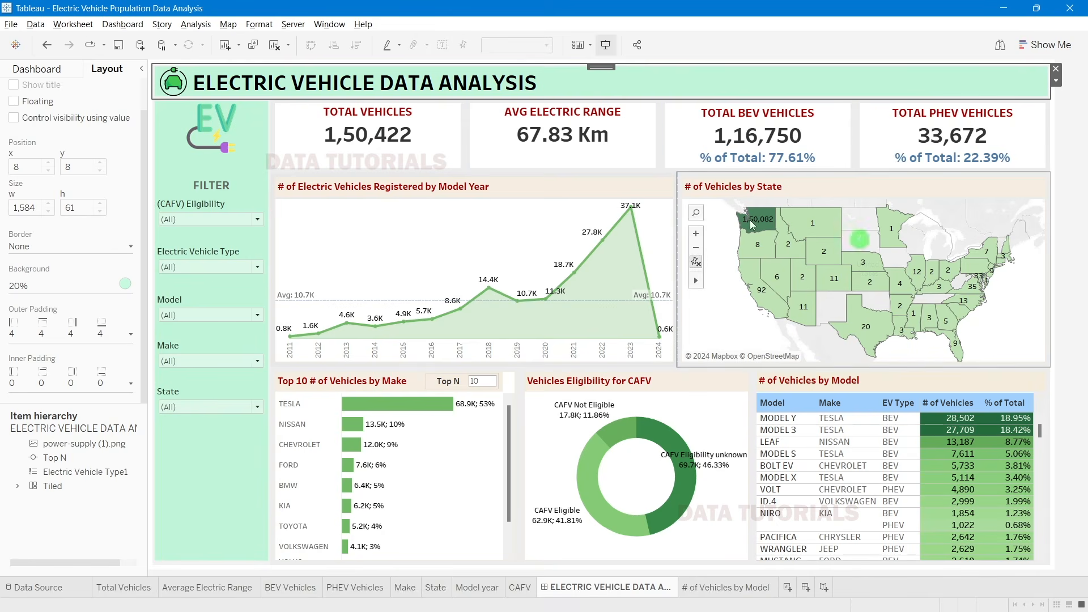
left_click(220, 132)
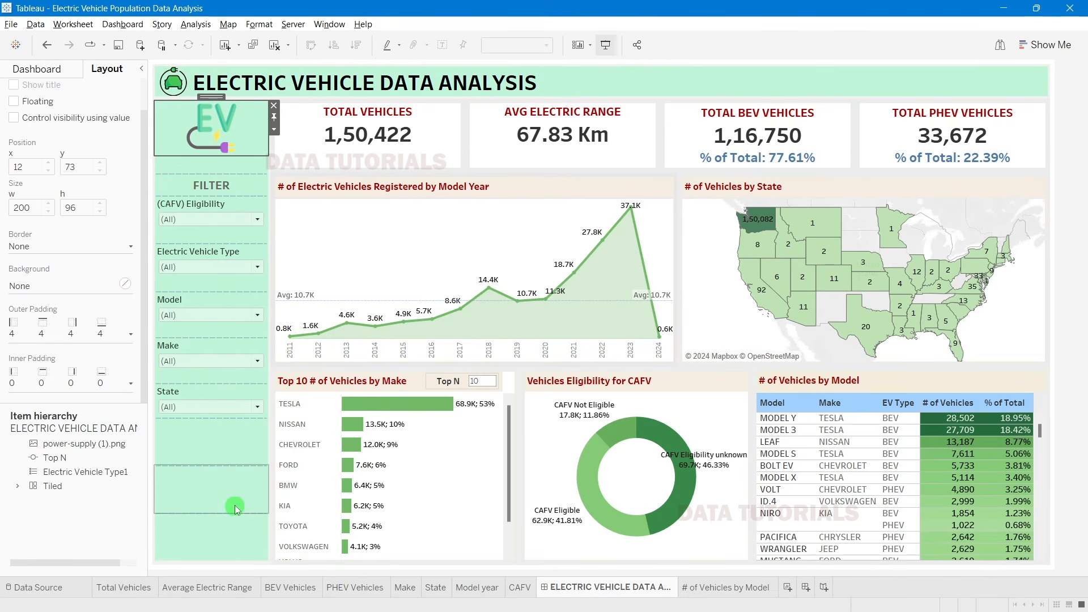
key("alt+Tab")
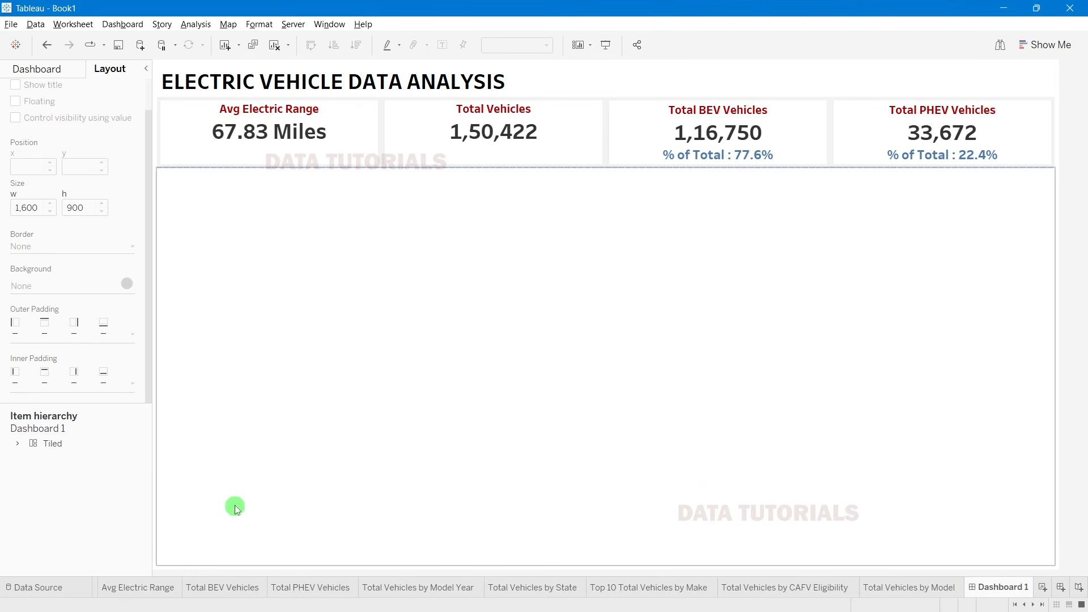
left_click(45, 75)
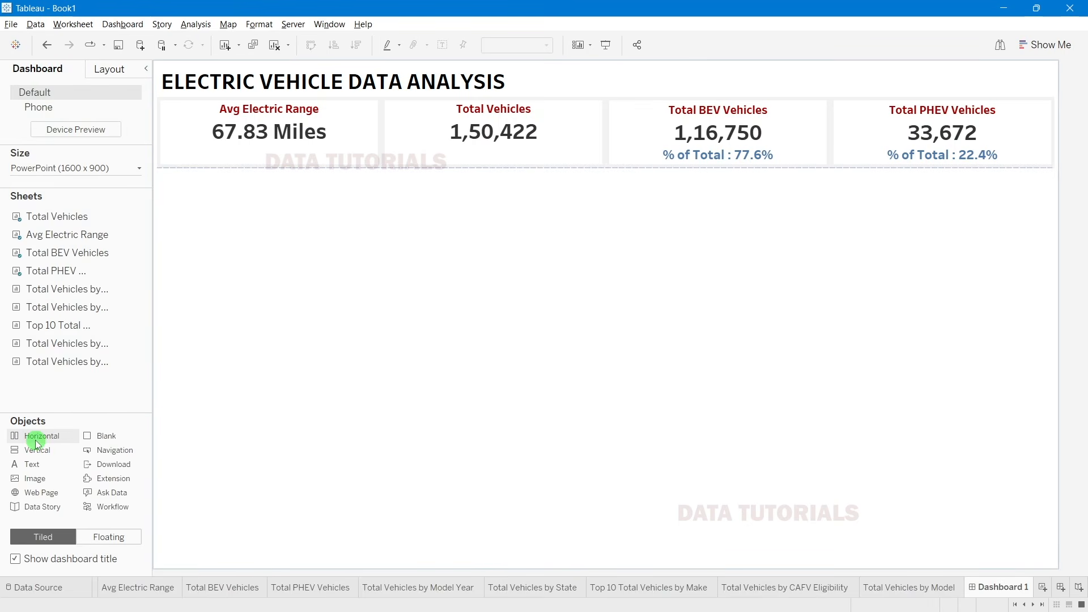
key("alt+Tab")
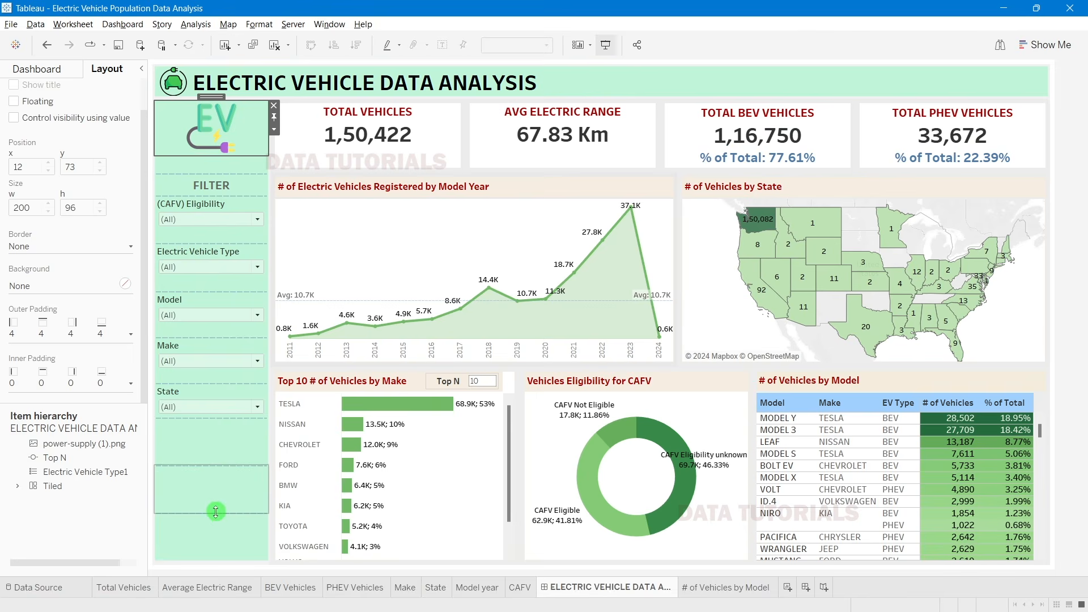
left_click(212, 466)
left_click(195, 209)
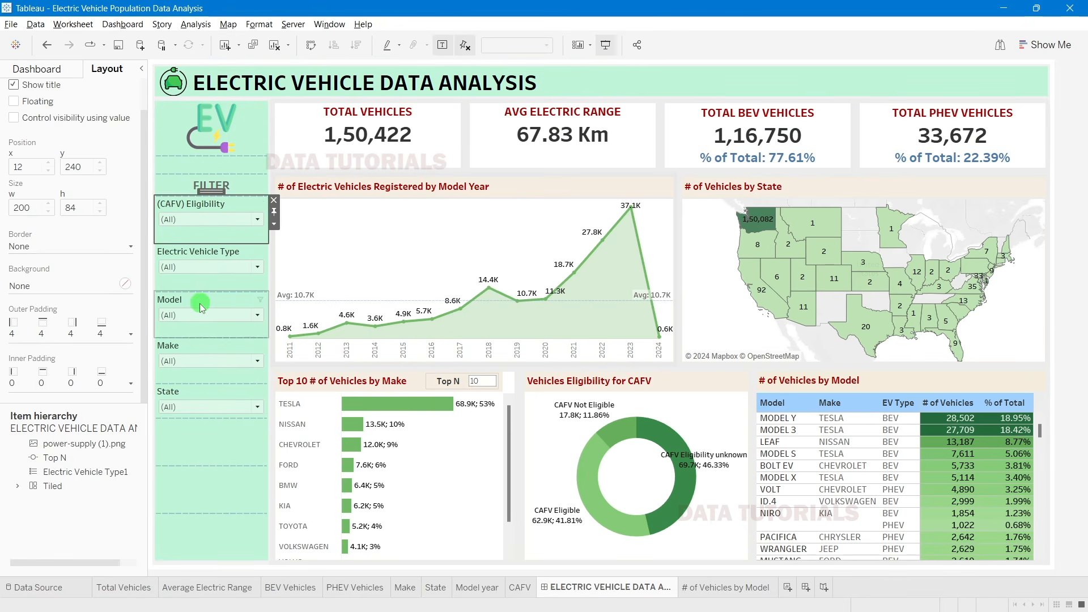
key("alt+Tab")
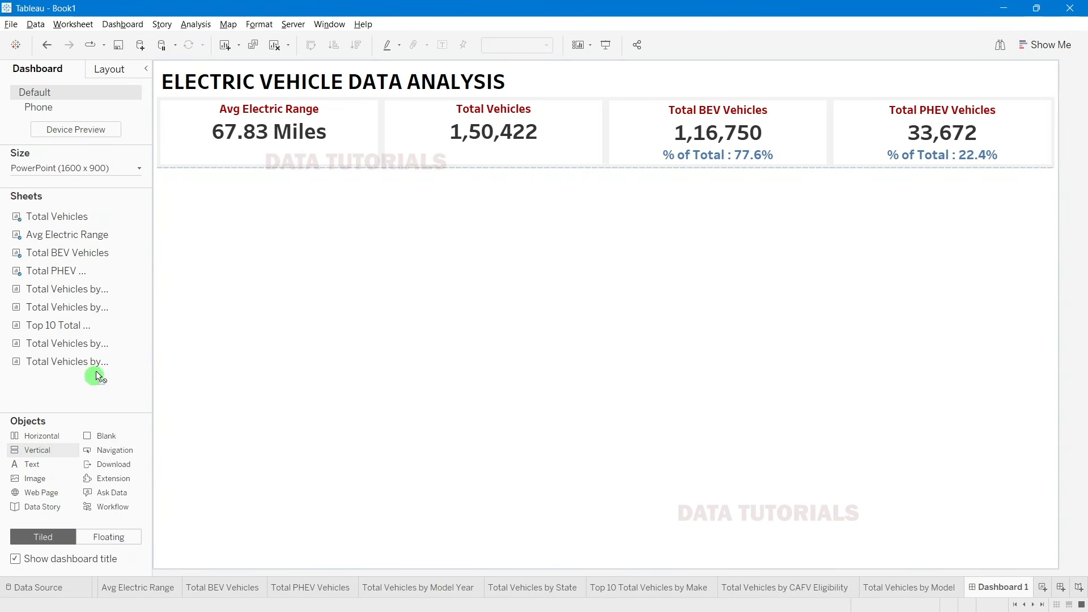
Step: Add a tiled vertical container along the dashboard's left side and move the title above it across the full dashboard width
left_click_drag(140, 316, 164, 232)
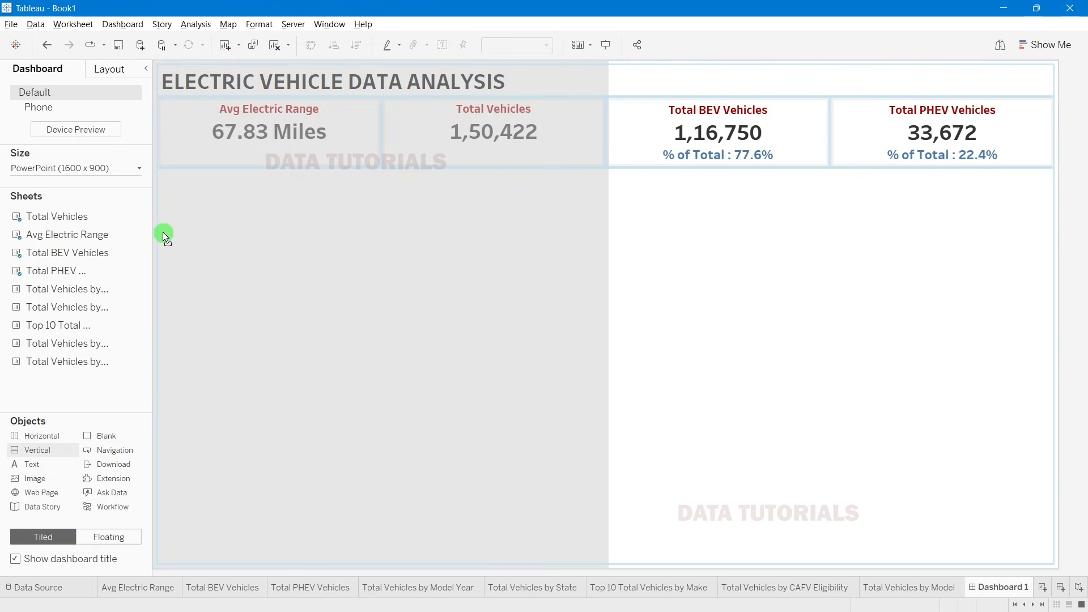
left_click_drag(163, 235, 163, 235)
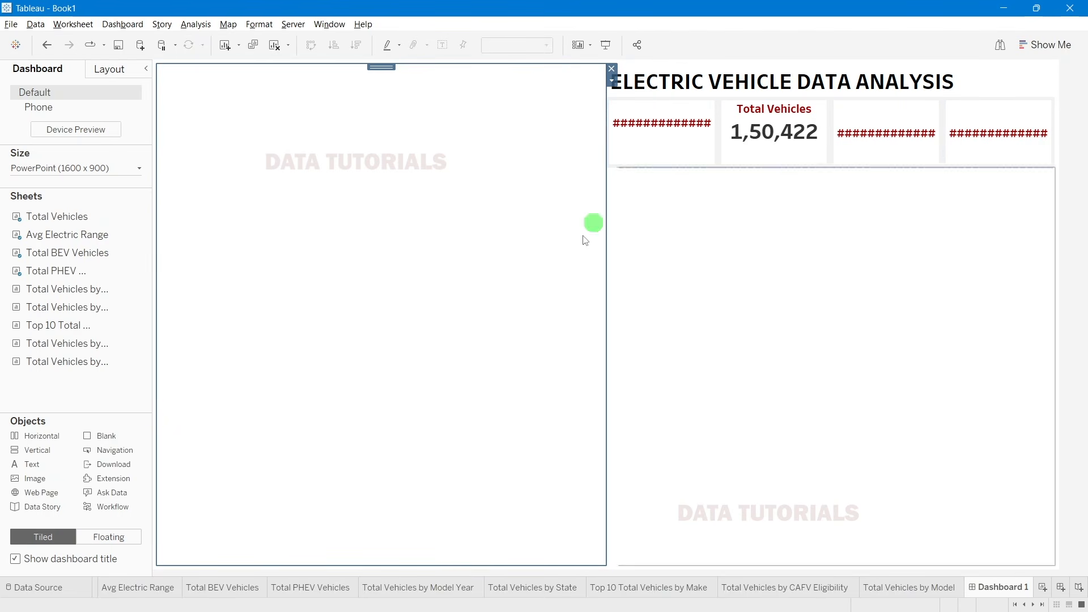
left_click(814, 296)
left_click(709, 70)
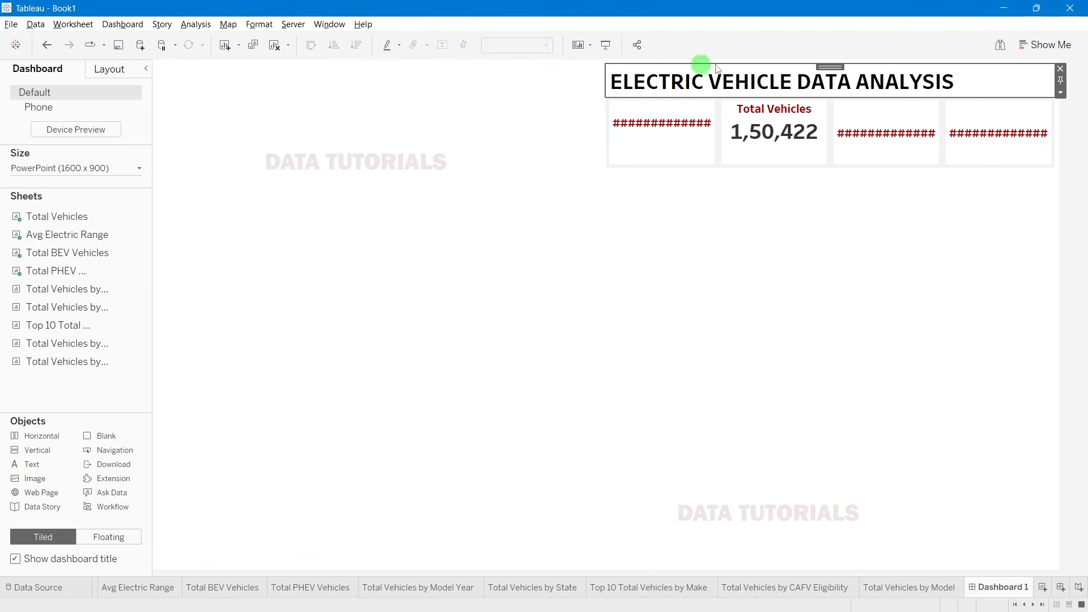
left_click_drag(829, 68, 576, 60)
Step: Narrow the vertical container to about 225 pixels and increase the dashboard title's height to about 61 pixels
left_click_drag(607, 284, 285, 301)
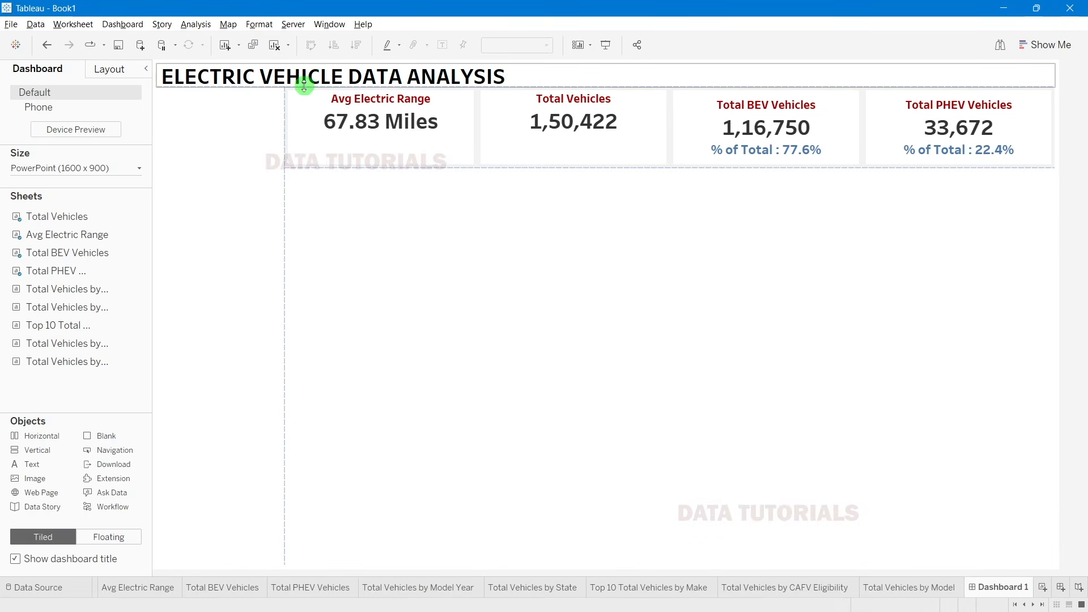
left_click_drag(305, 85, 305, 98)
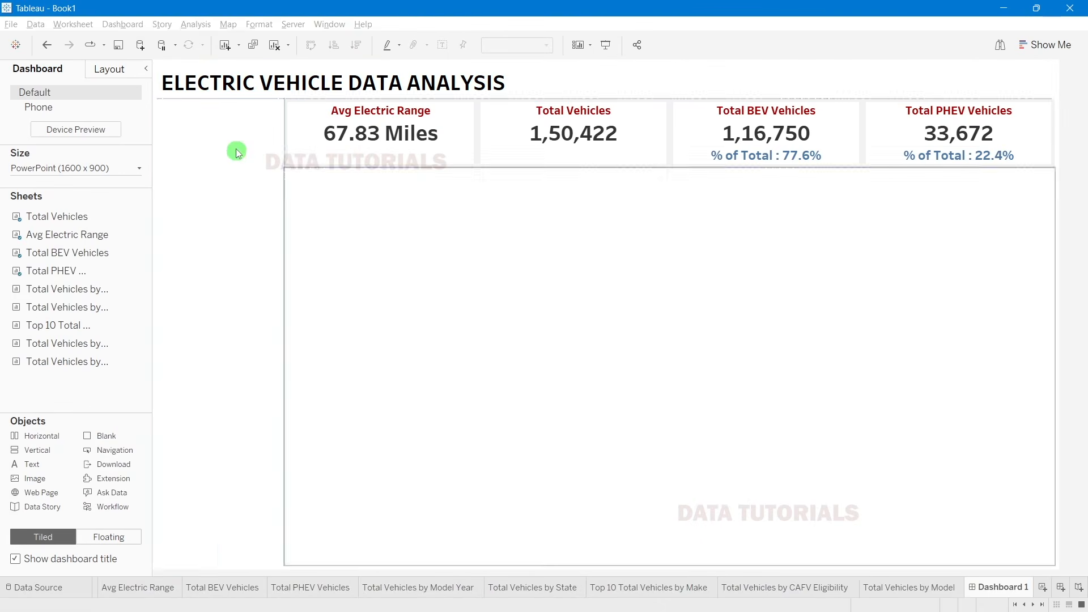
Step: Look up the HTML code and opacity of the filter column's background color in the finished Electric Vehicle Population Data Analysis dashboard
left_click_drag(236, 149, 236, 148)
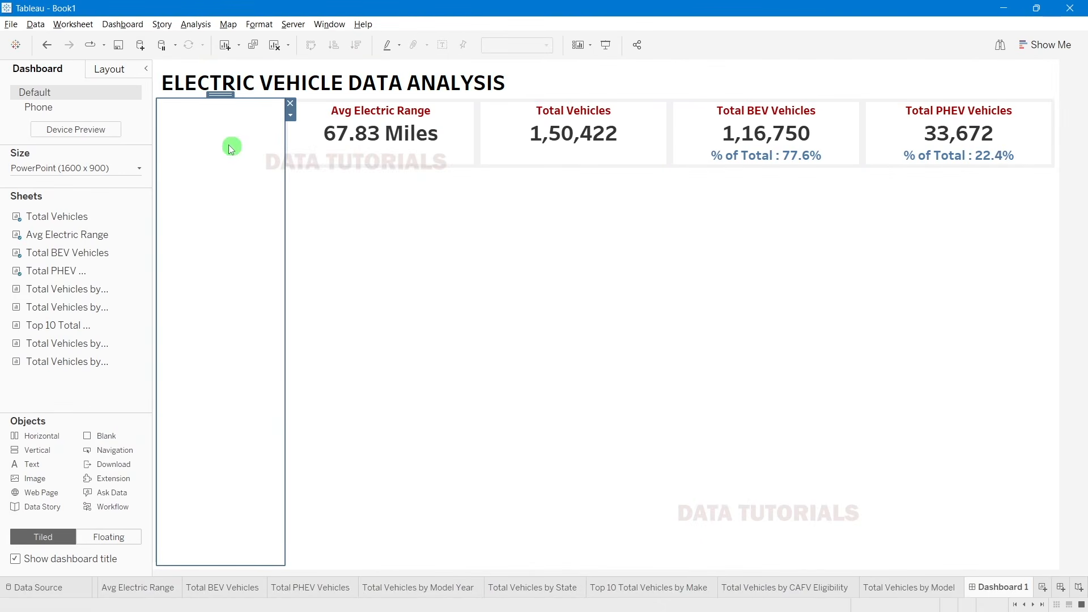
left_click(108, 69)
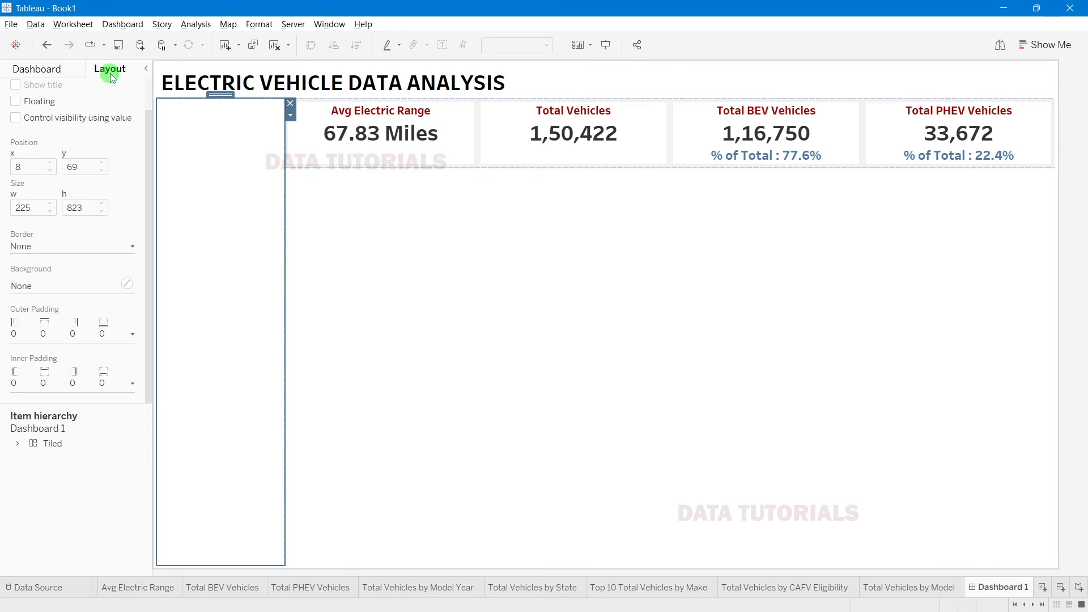
left_click(67, 287)
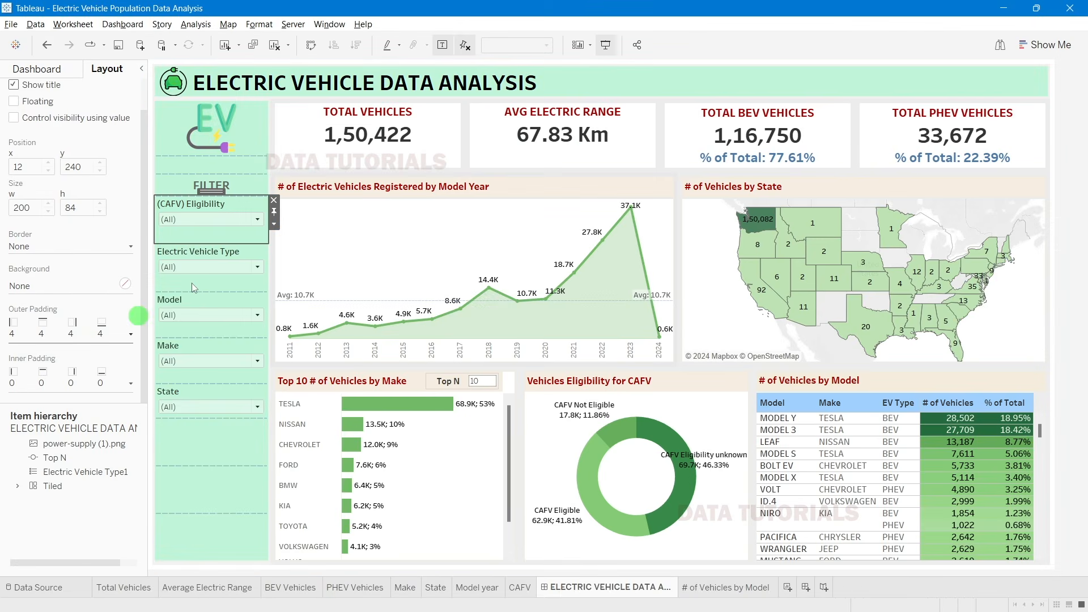
left_click(258, 131)
left_click(232, 544)
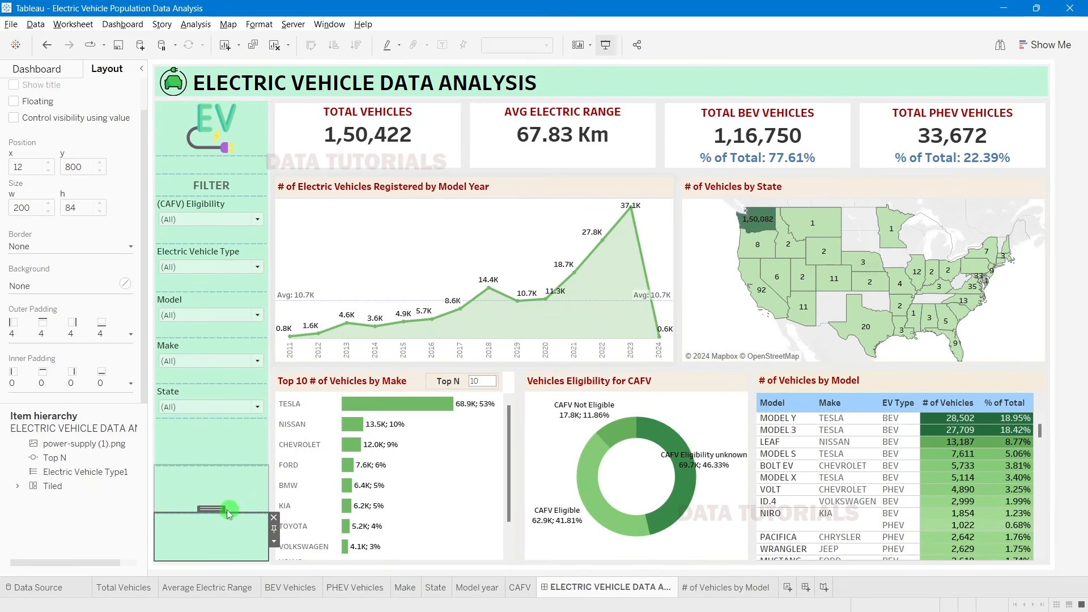
double_click(216, 512)
left_click(48, 285)
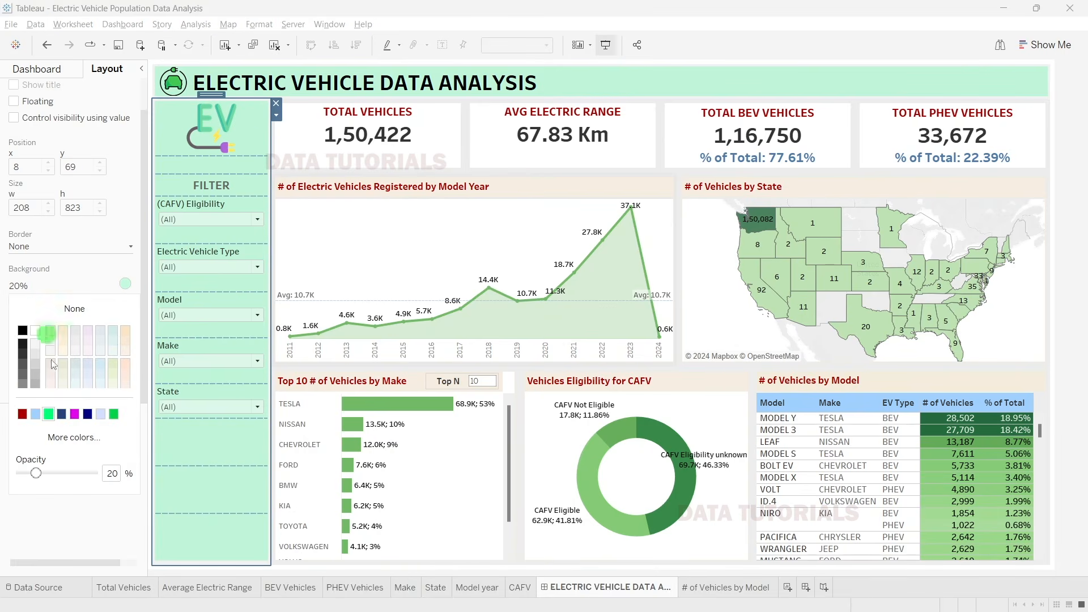
left_click(57, 437)
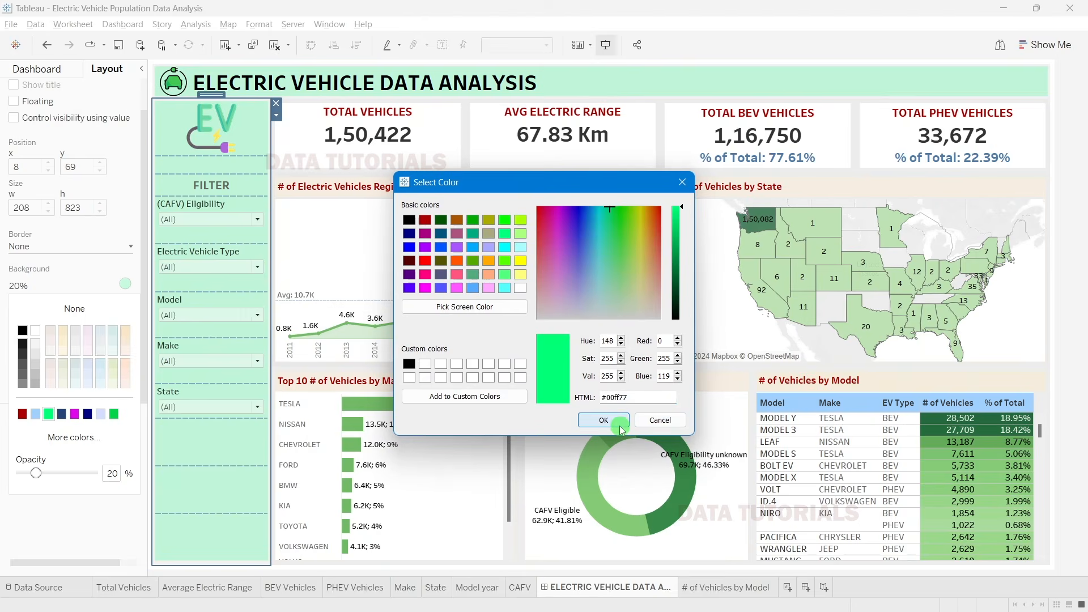
left_click(603, 420)
left_click(253, 563)
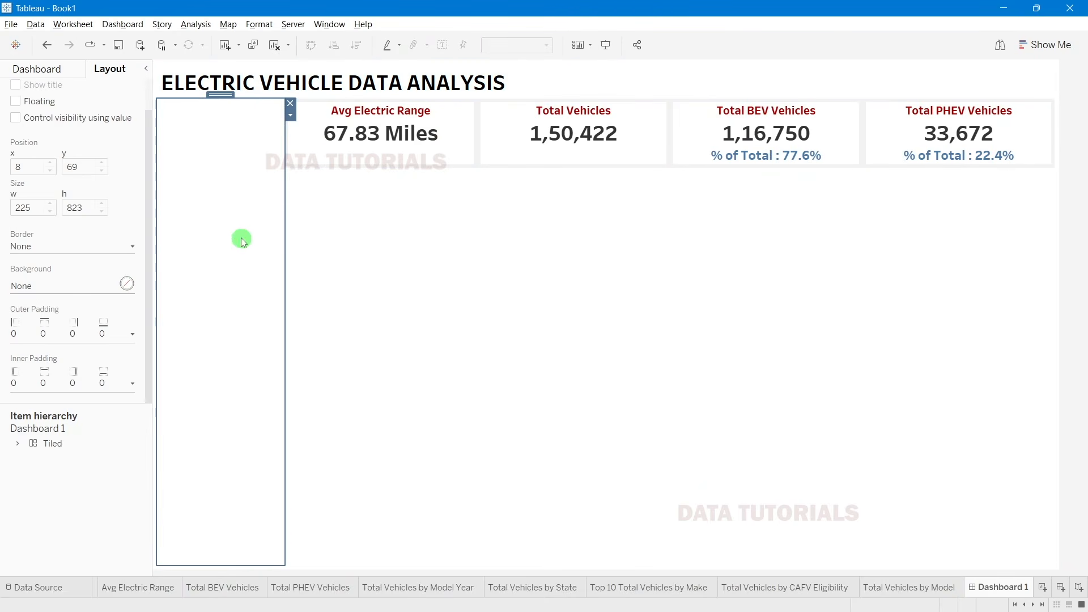
Step: Give the vertical container on Book1's dashboard a #00ff77 green background at 20% opacity
left_click(71, 289)
left_click(75, 438)
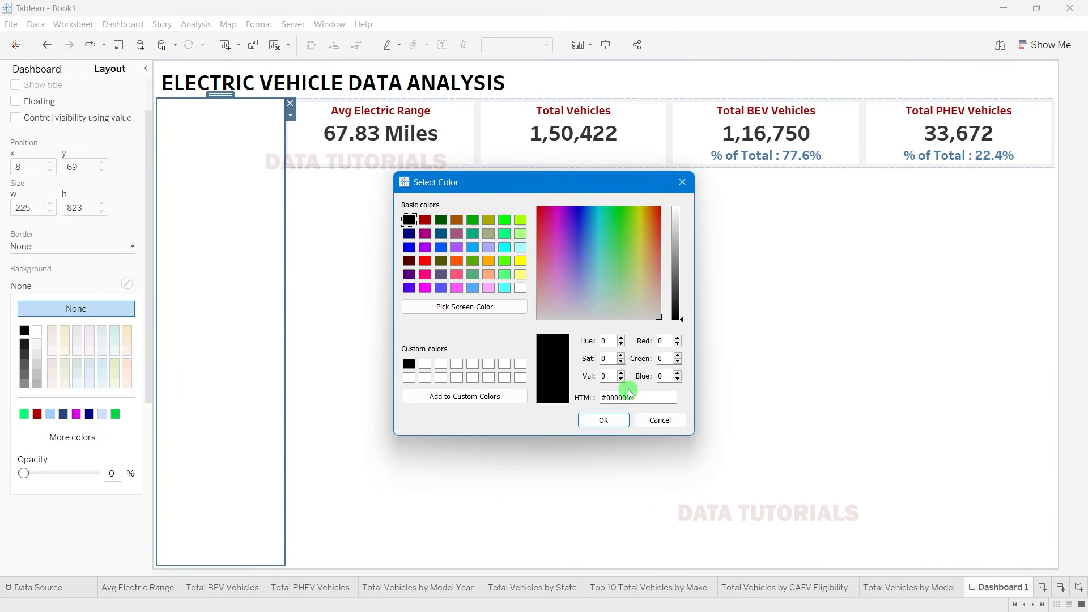
triple_click(630, 398)
type("#00ff77")
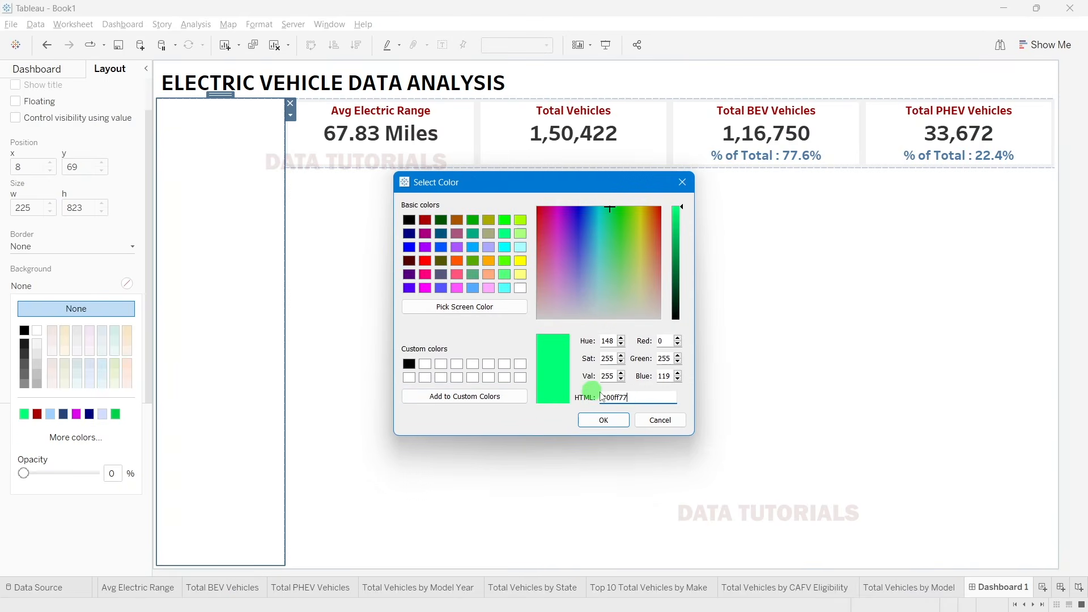
left_click(620, 419)
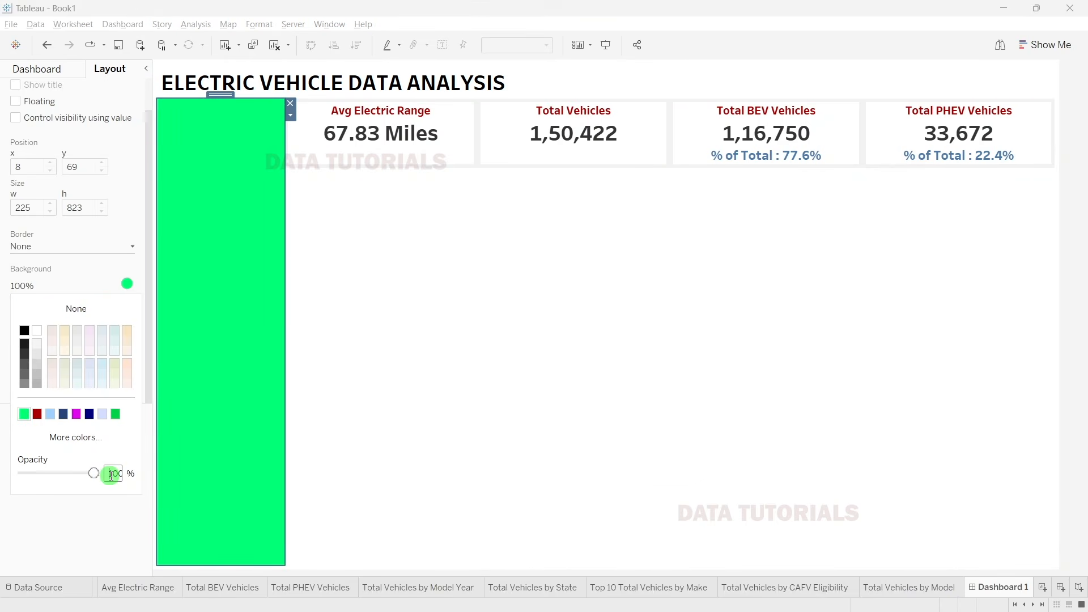
type("20")
key("Return")
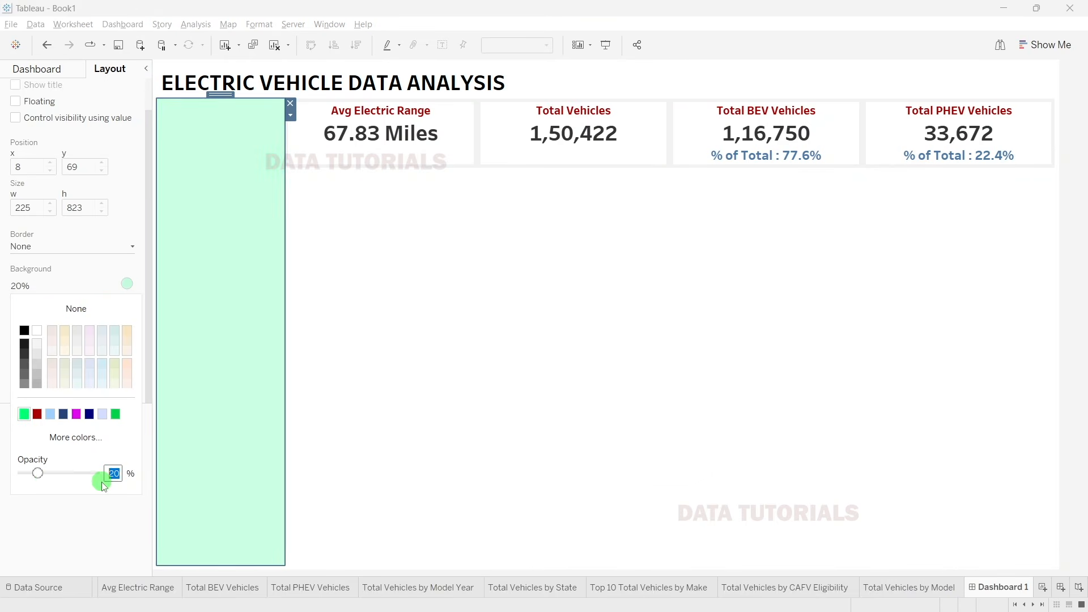
left_click(53, 549)
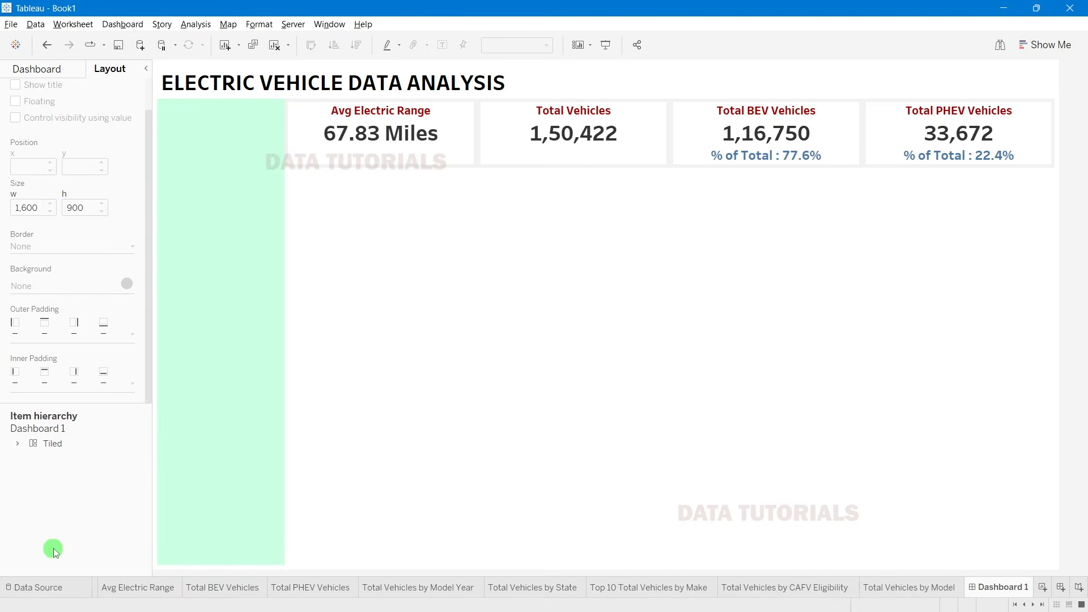
Step: Give the dashboard title the same bright green background as the vertical container, at 20% opacity
left_click(258, 82)
left_click(54, 287)
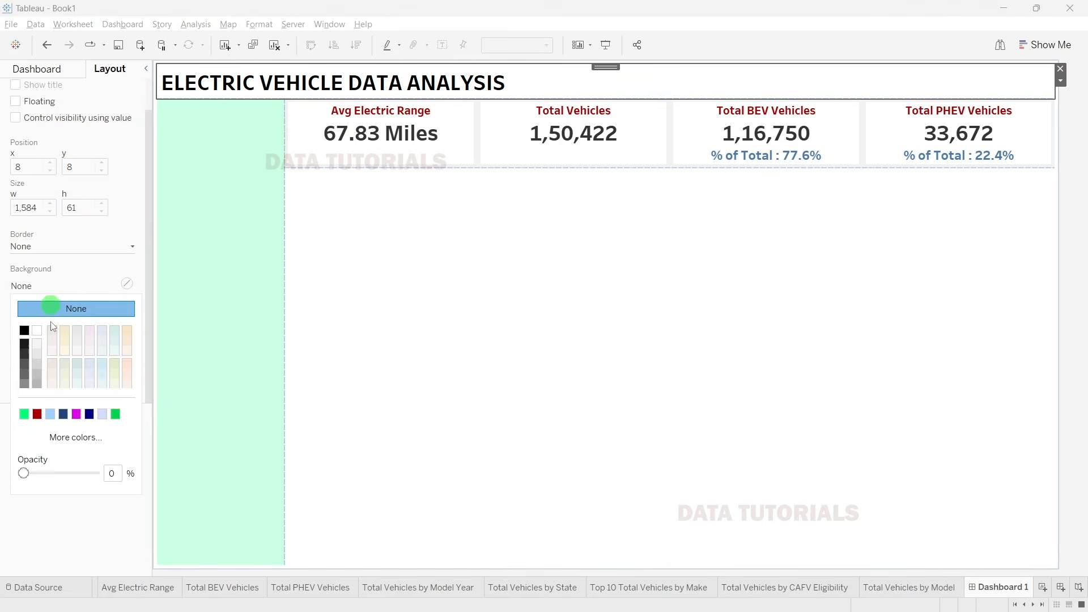
left_click(24, 414)
left_click(114, 474)
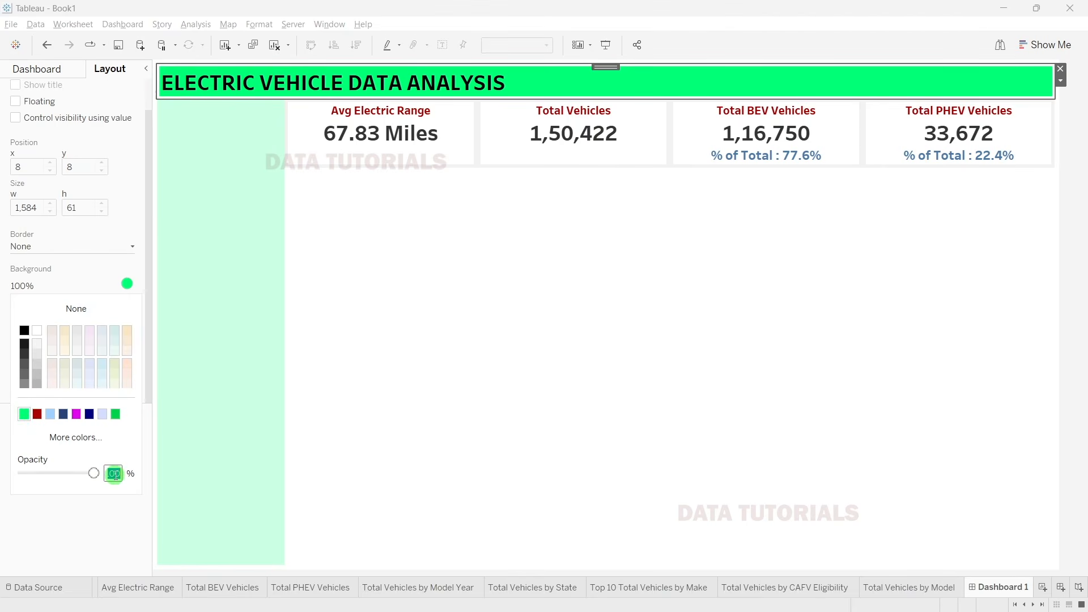
type("20")
key("Return")
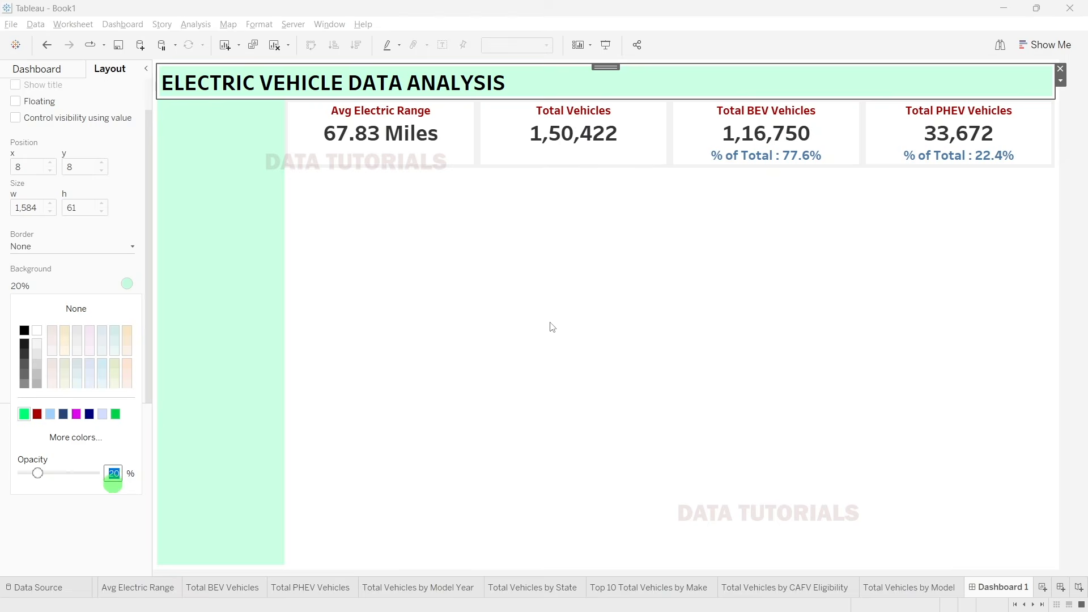
Step: Close the title's background settings and set the vertical container's outer padding to 6 on all sides
left_click(553, 328)
left_click(1081, 201)
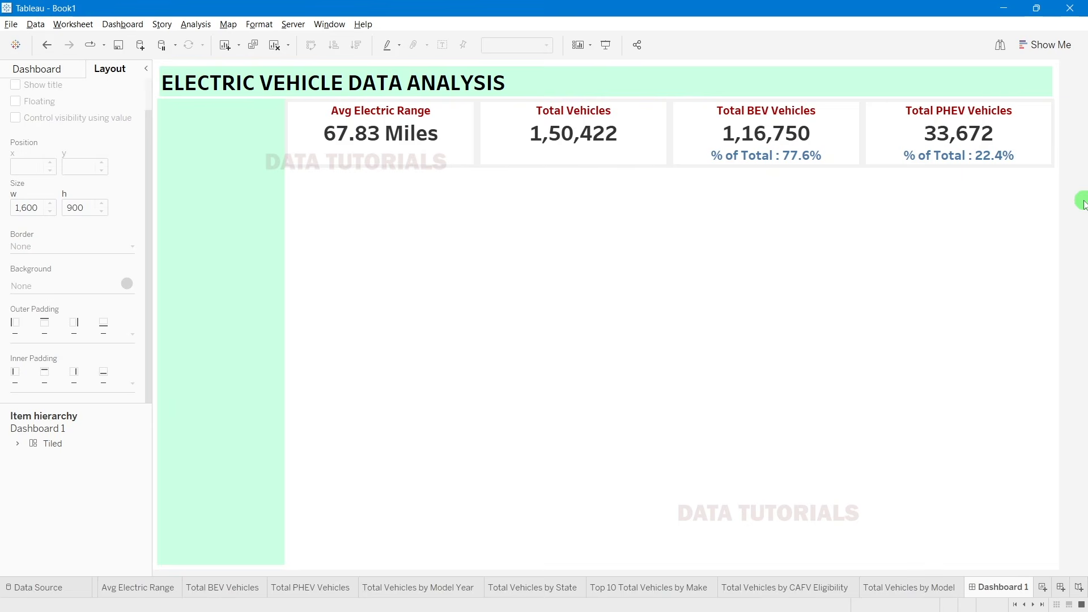
left_click(251, 278)
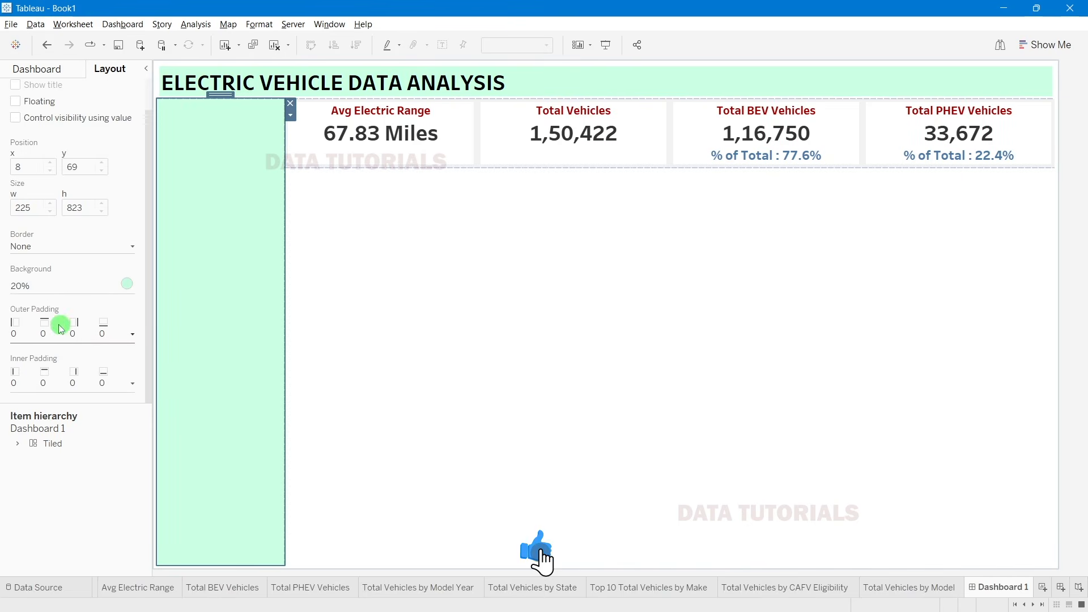
left_click(63, 371)
left_click(49, 325)
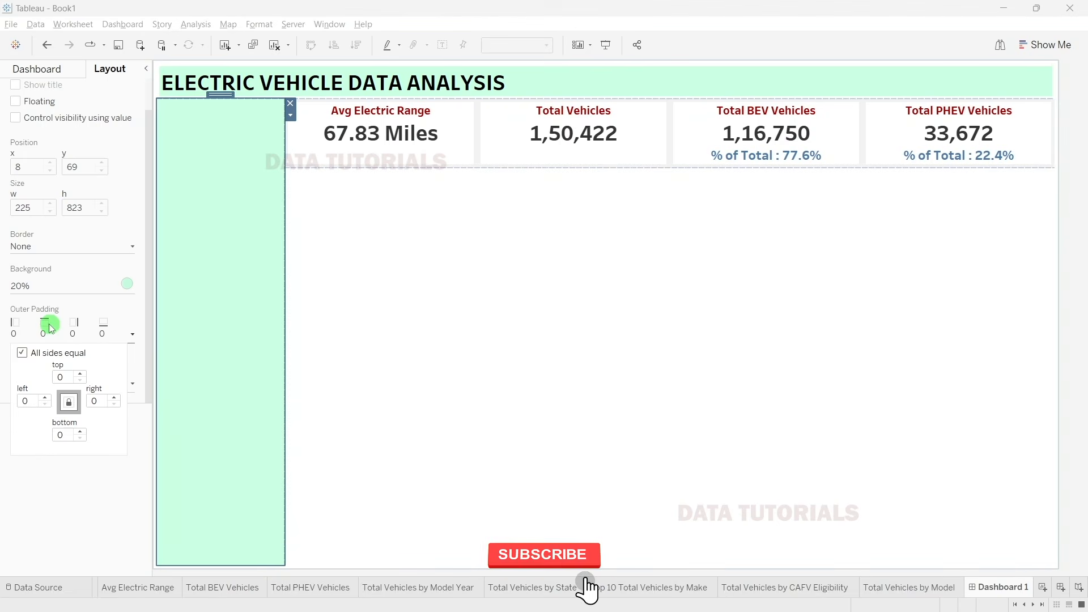
left_click(59, 362)
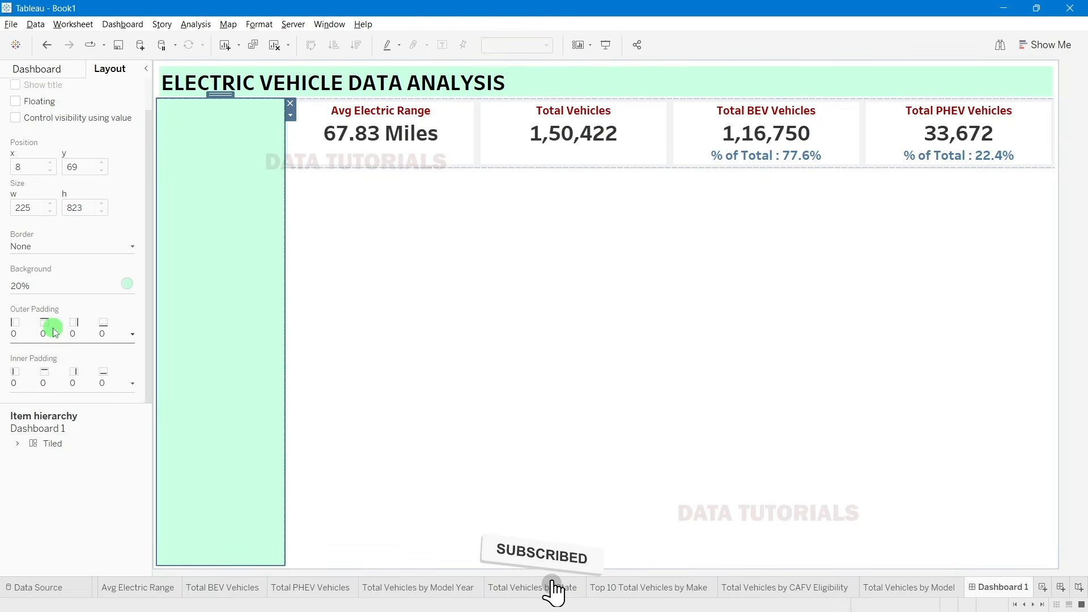
left_click(63, 372)
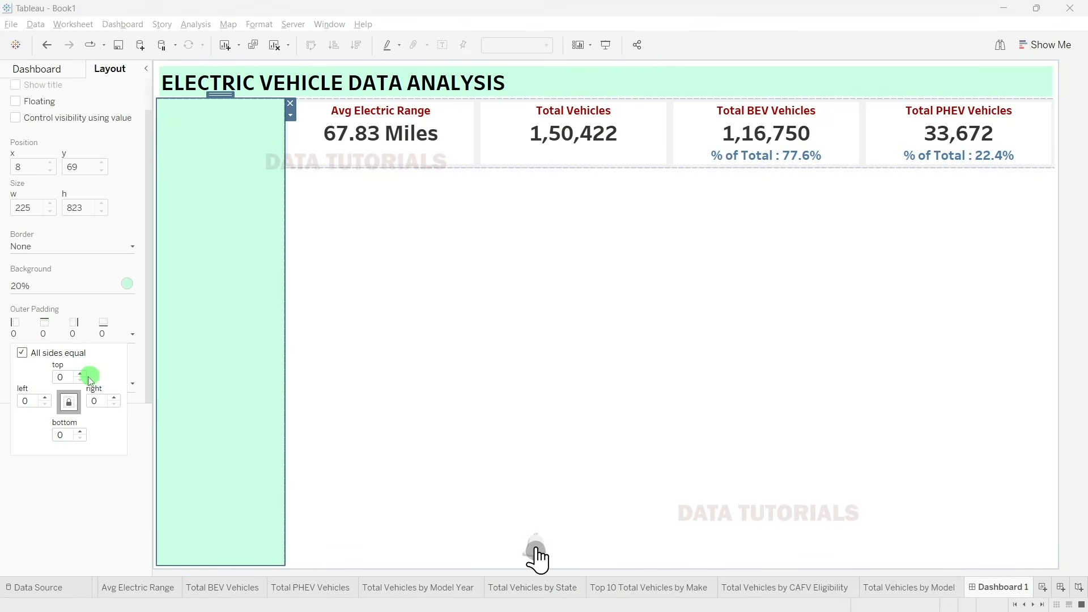
left_click(82, 377)
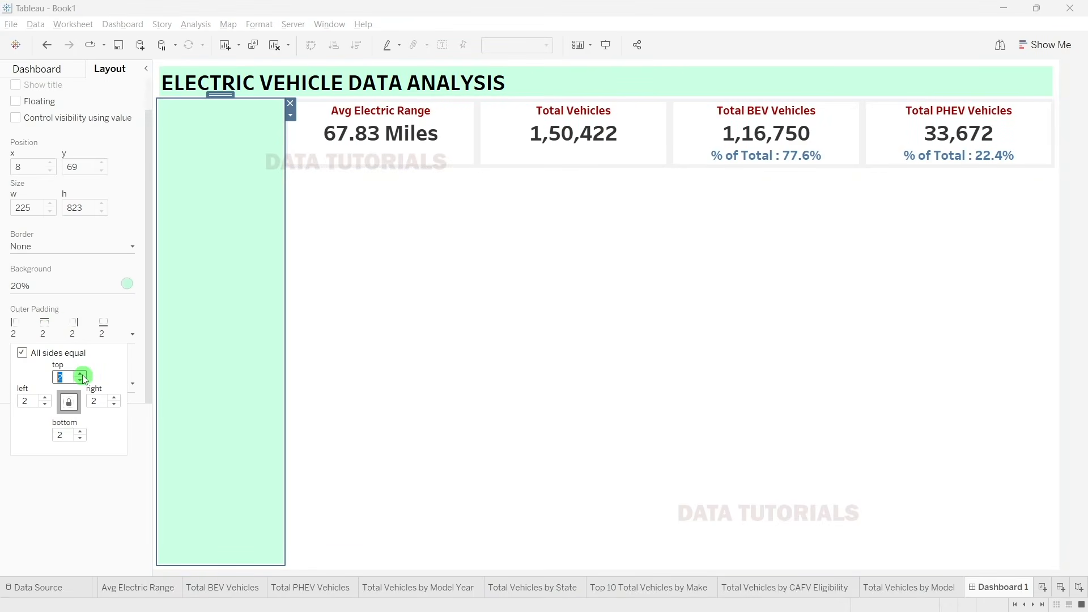
left_click(82, 377)
left_click(82, 377)
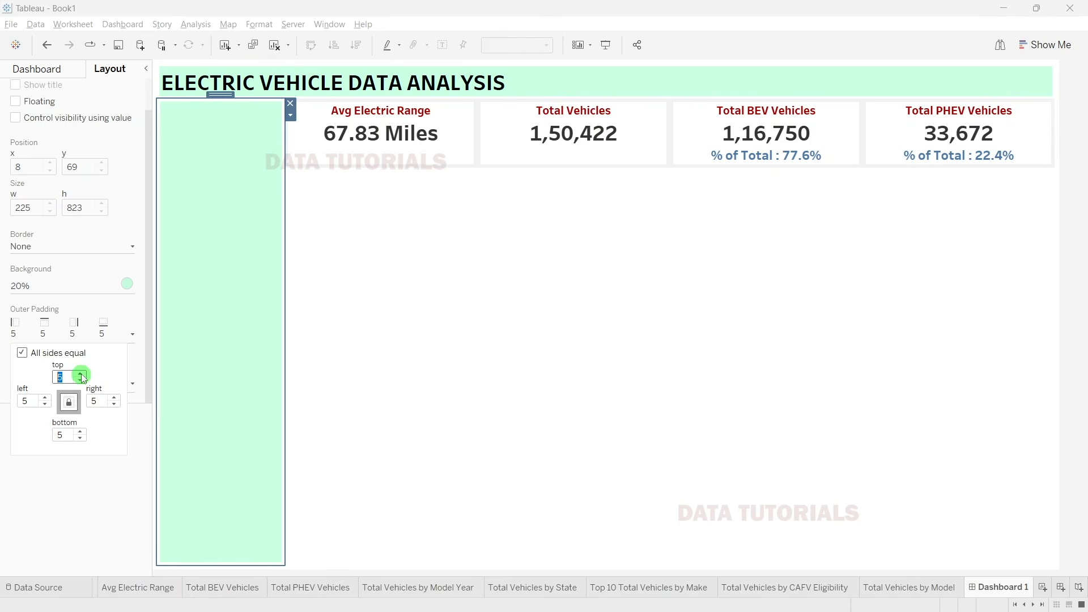
left_click(664, 306)
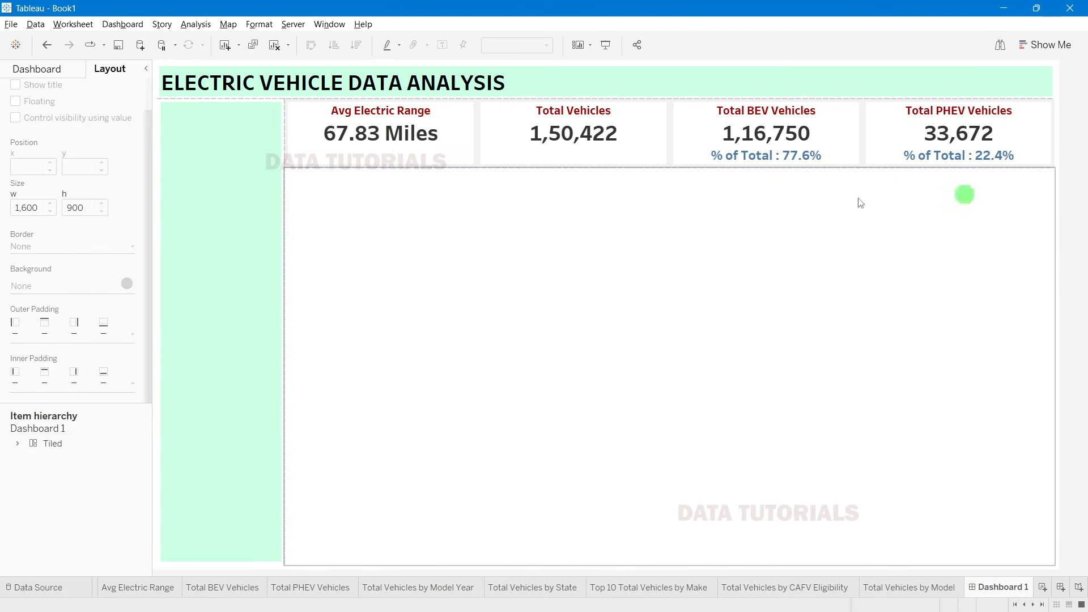
Step: Unlink the sides of the vertical container's outer padding and reduce only the top padding to below 2
left_click(253, 303)
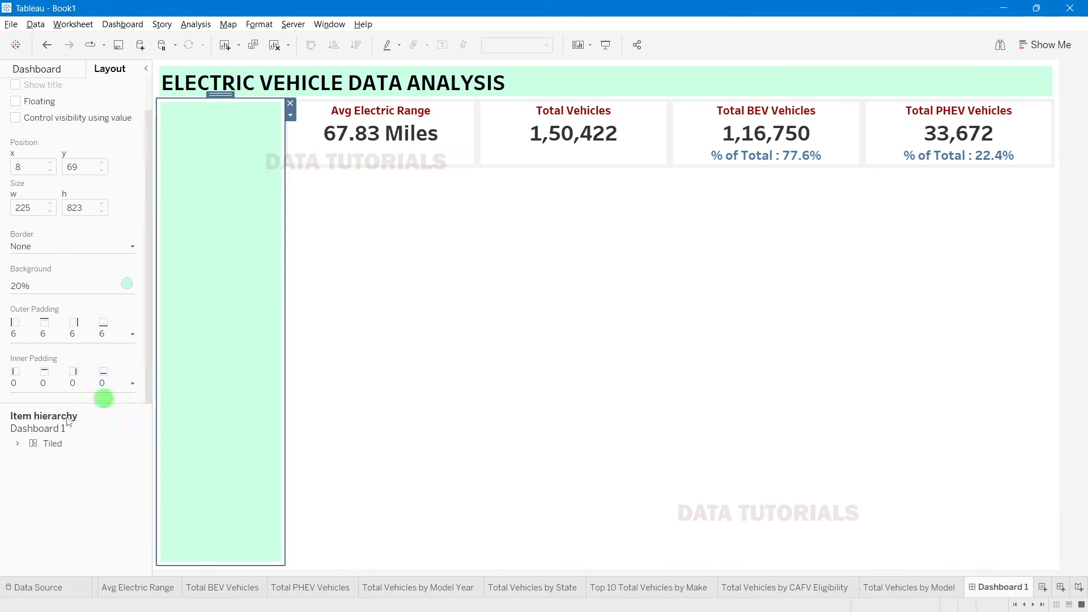
left_click(56, 343)
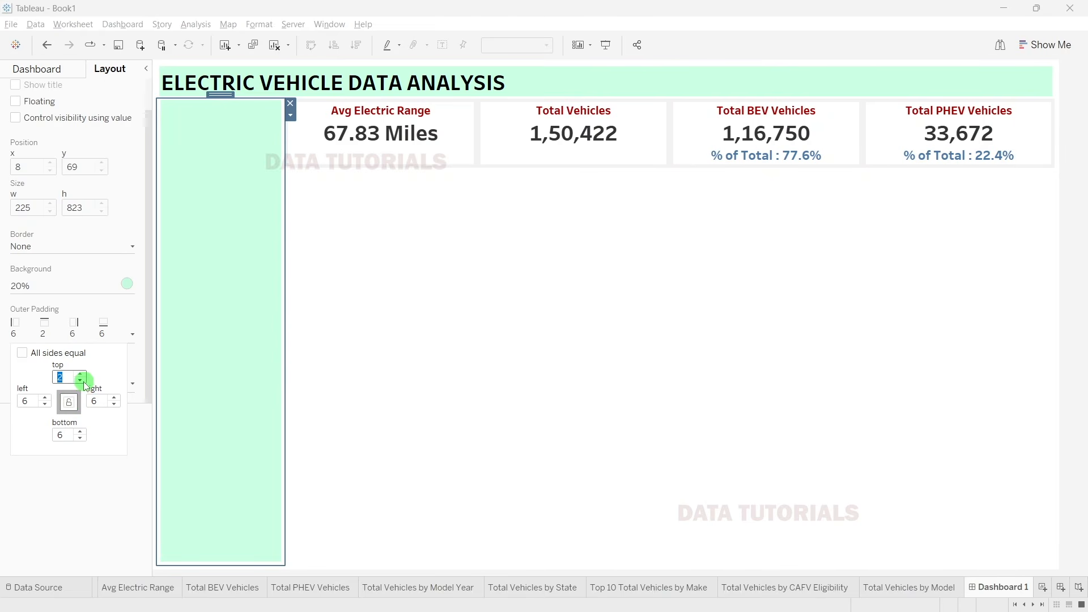
left_click(1082, 319)
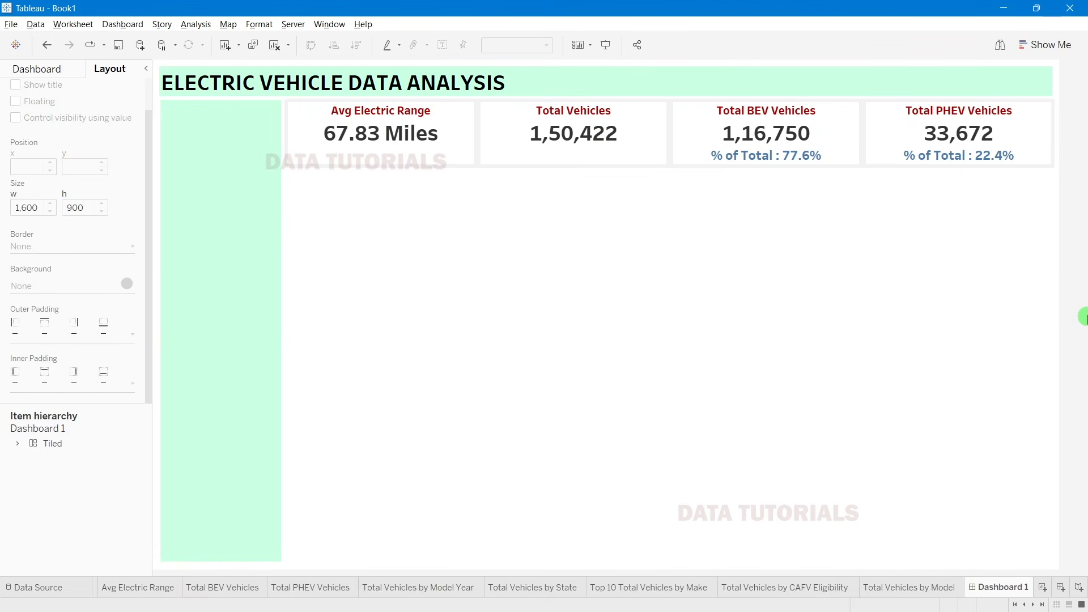
left_click(233, 188)
left_click(83, 343)
left_click(80, 381)
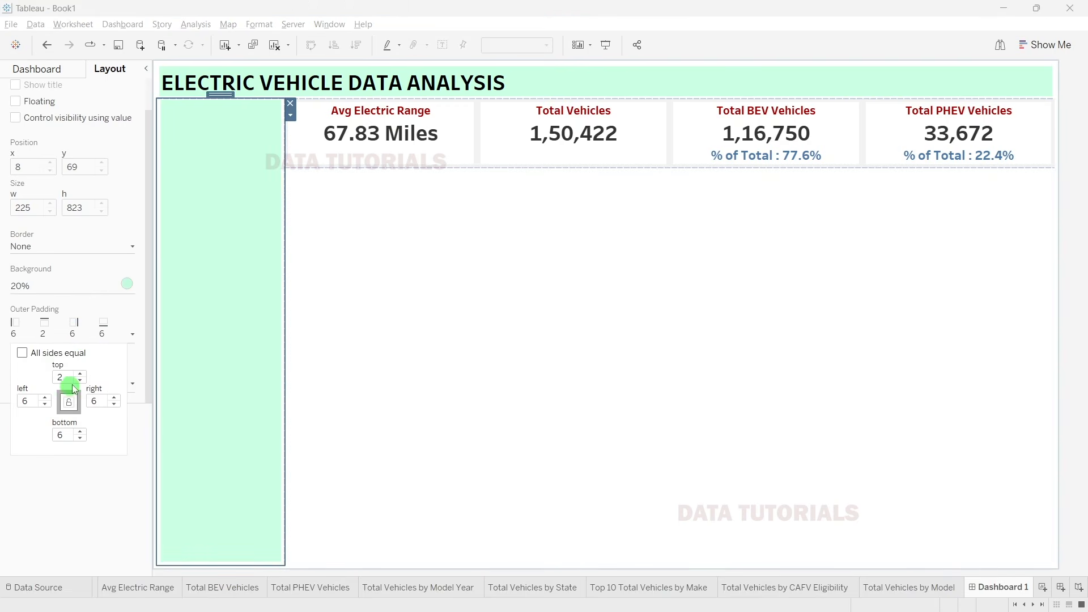
left_click(1084, 213)
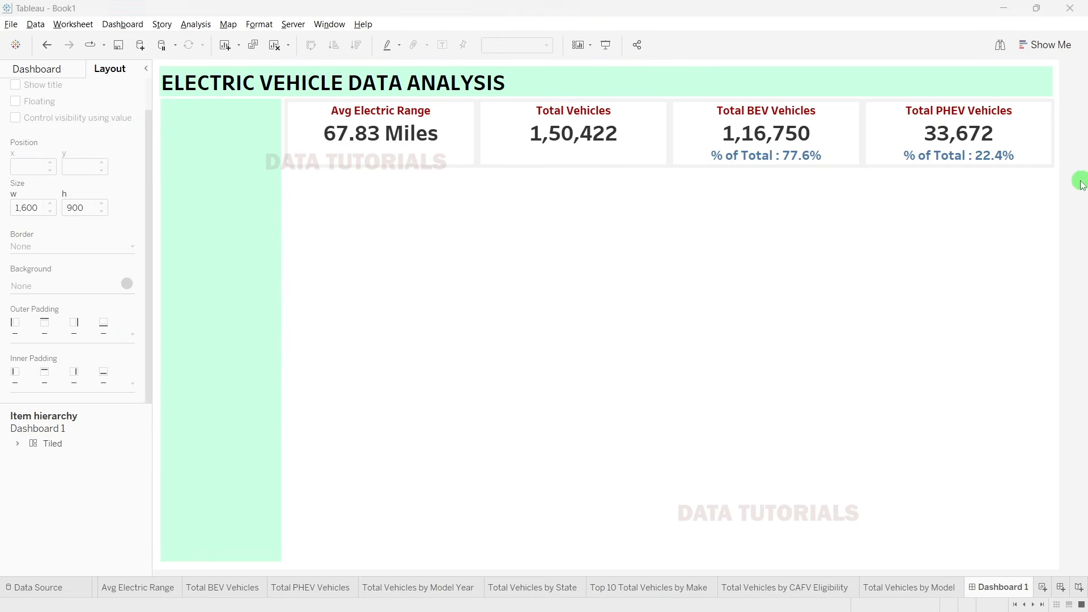
Step: Check the chart layout in the finished reference dashboard, return to Book1 and add a horizontal container below the KPI cards
key("alt+Tab")
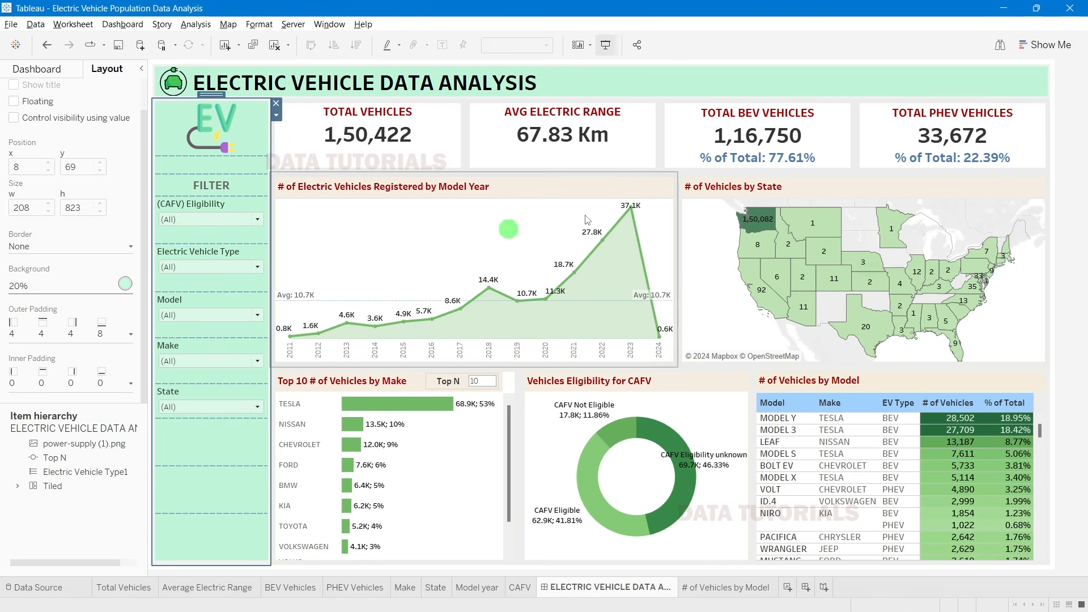
key("alt+Tab")
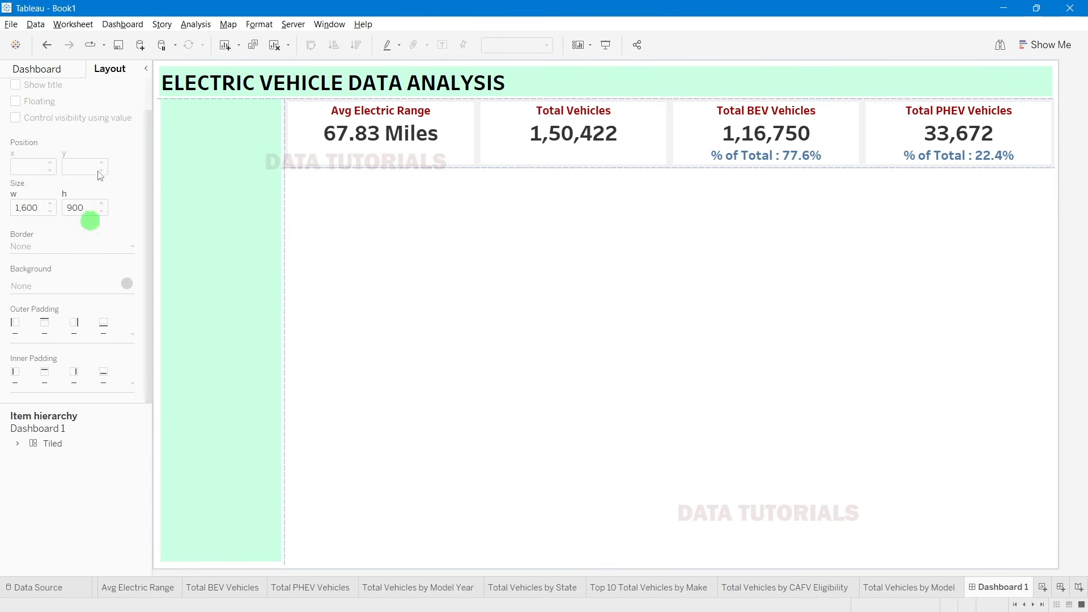
left_click(64, 78)
left_click(109, 75)
left_click(85, 70)
left_click_drag(61, 439, 736, 315)
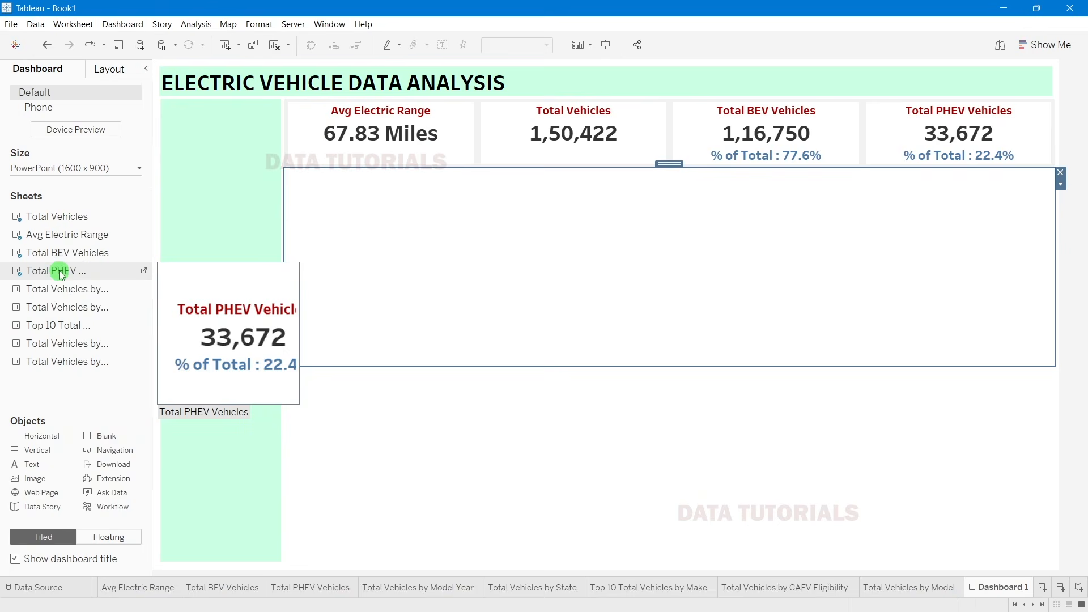
Step: Place the Total Vehicles by Model Year and Total Vehicles by State sheets side by side in the horizontal container
mouse_move(51, 286)
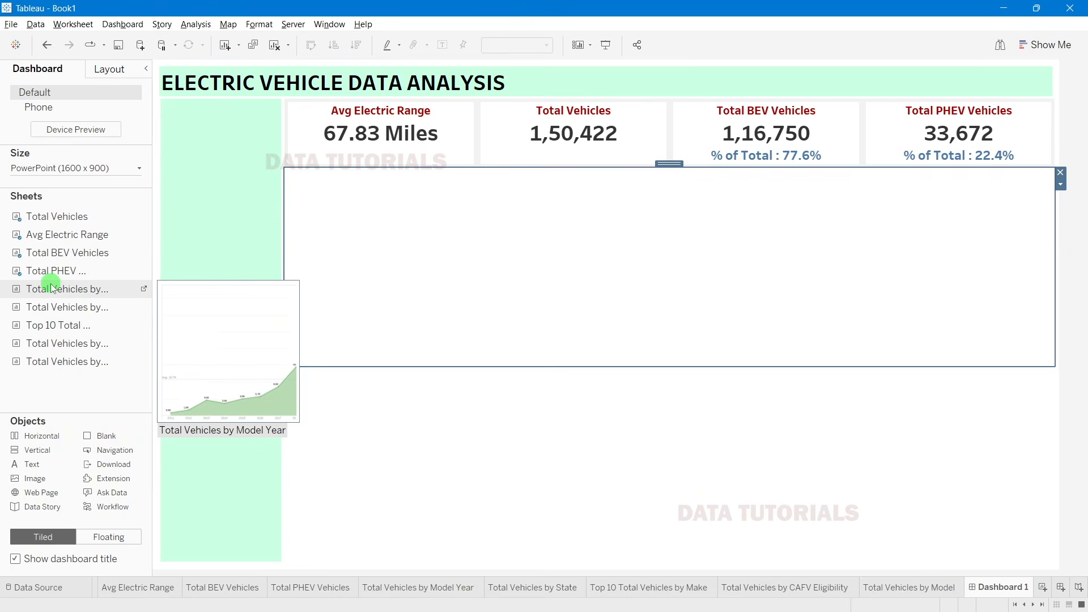
left_click_drag(51, 291, 568, 262)
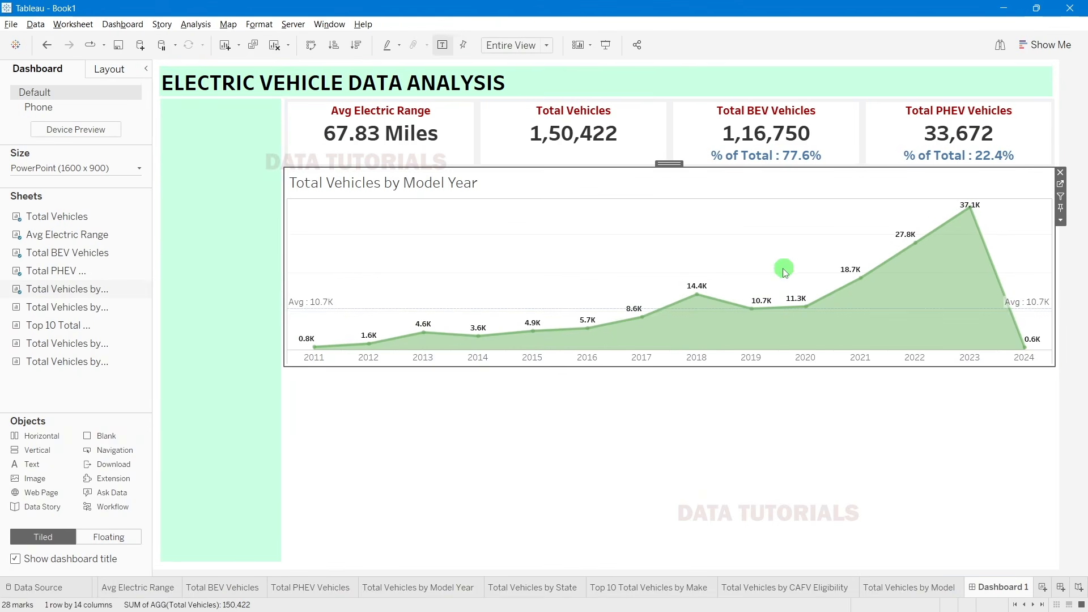
mouse_move(85, 309)
left_click_drag(84, 309, 942, 258)
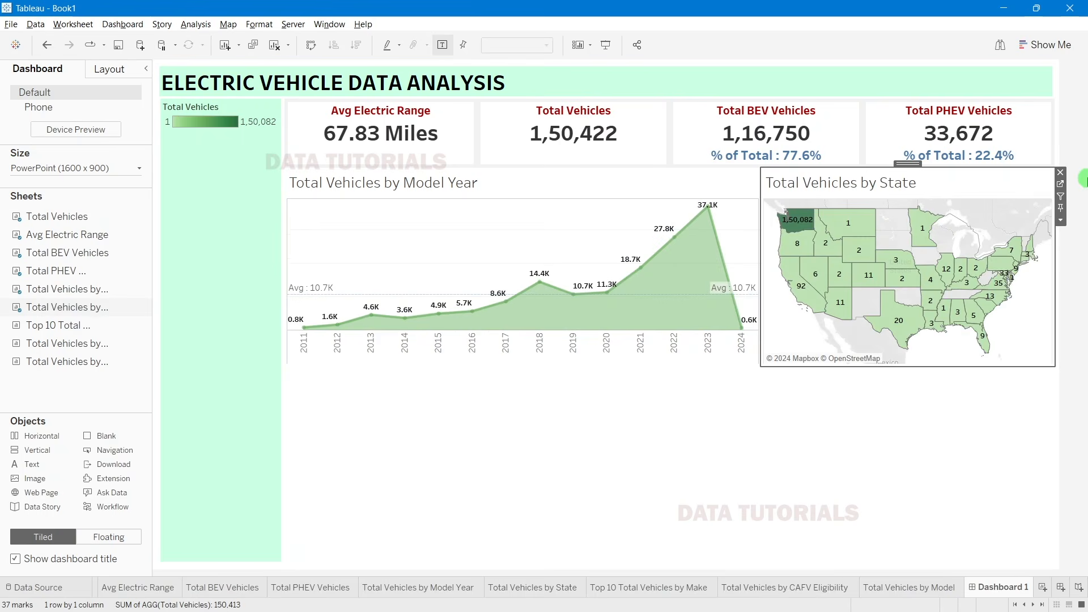
Step: Give the model year chart and the state map equal widths and make their row slightly taller
left_click_drag(761, 250, 670, 259)
left_click(1085, 138)
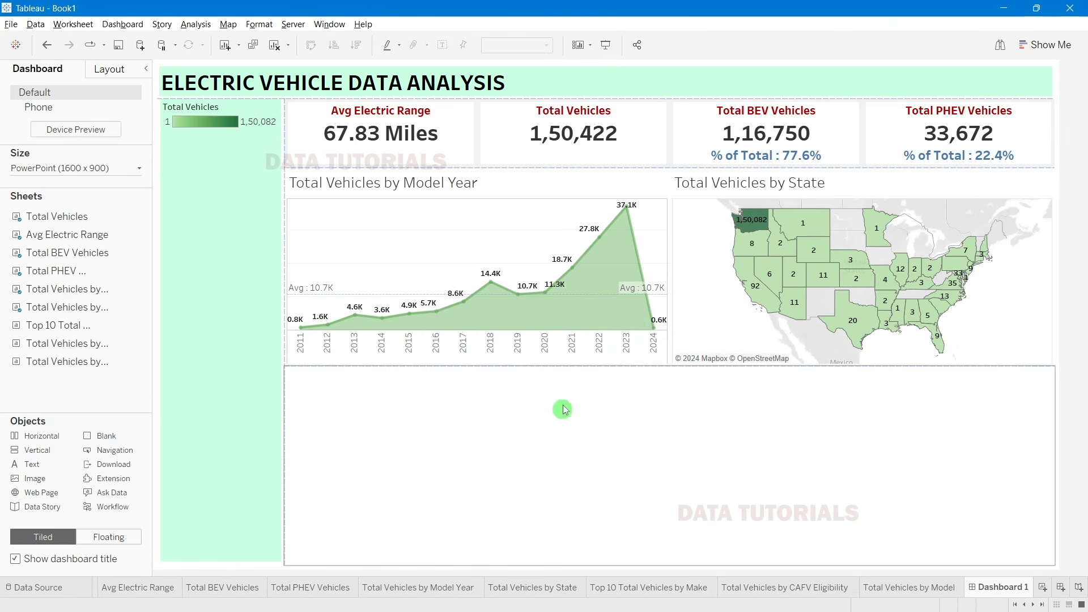
left_click_drag(561, 368, 564, 378)
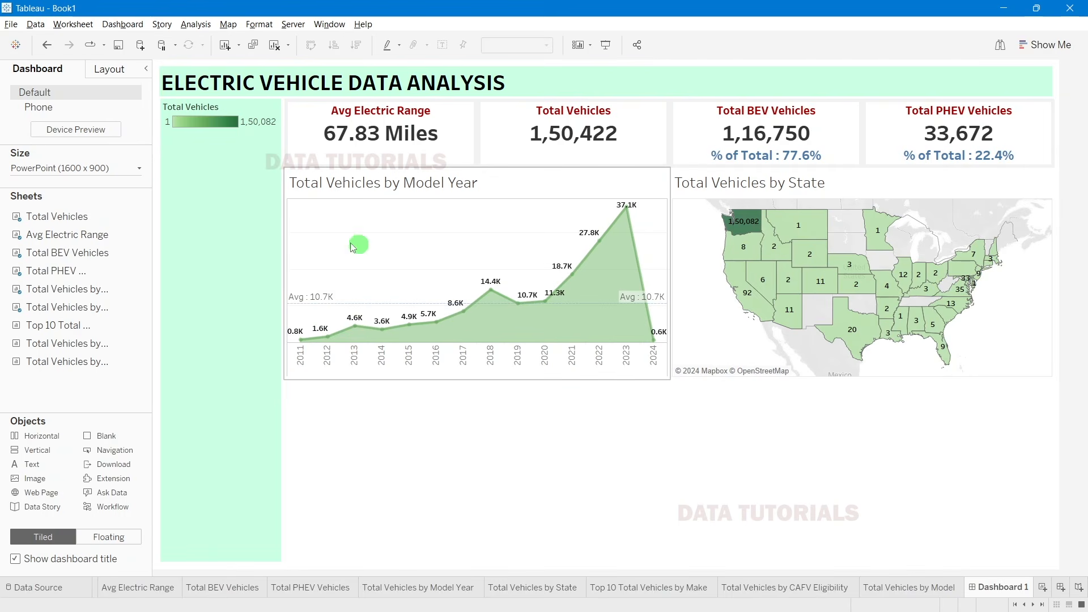
left_click(412, 219)
left_click(1086, 130)
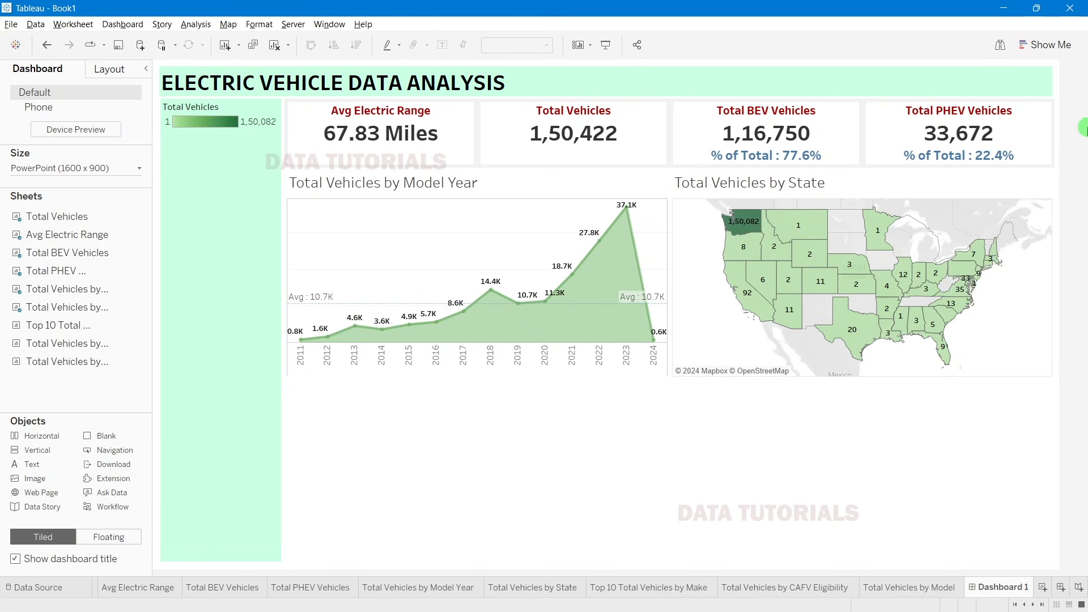
Step: Format the Total Vehicles by Model Year chart title in Tableau Bold at size 12
double_click(347, 184)
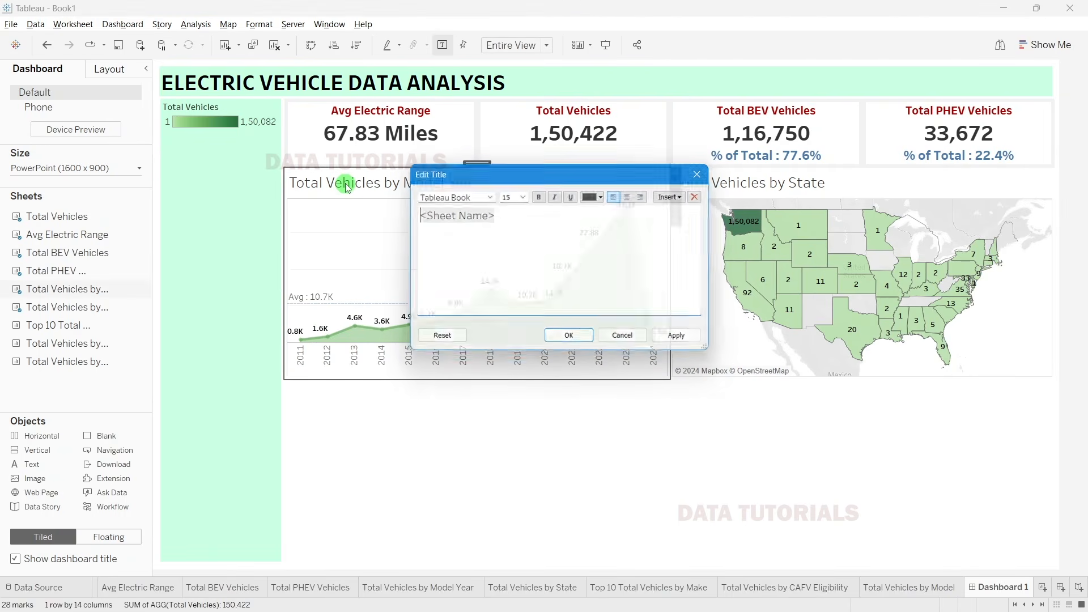
left_click_drag(496, 215, 397, 208)
left_click(522, 195)
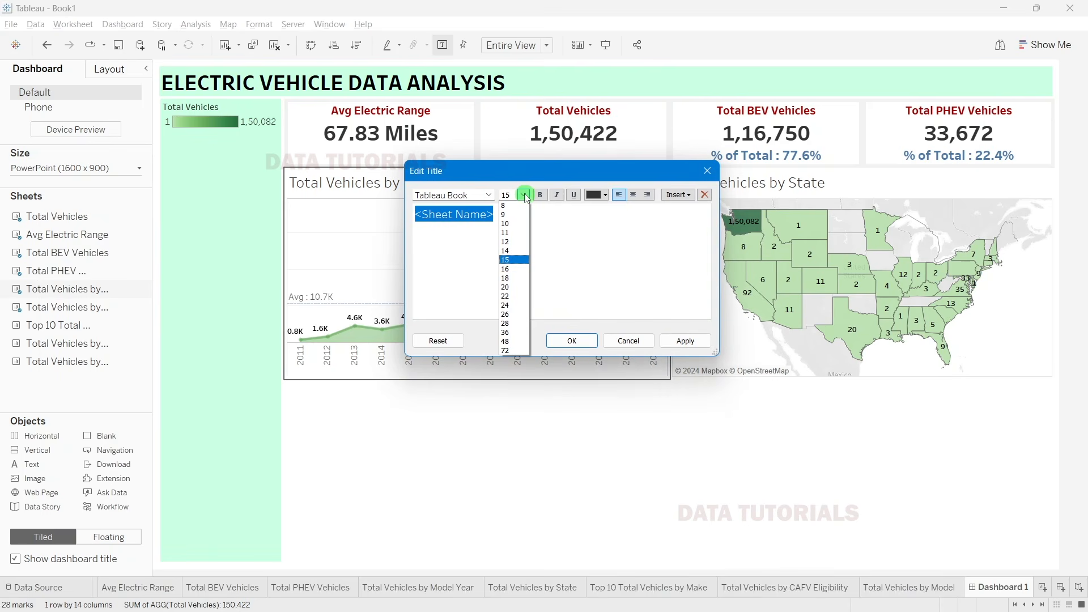
left_click(513, 237)
left_click(489, 195)
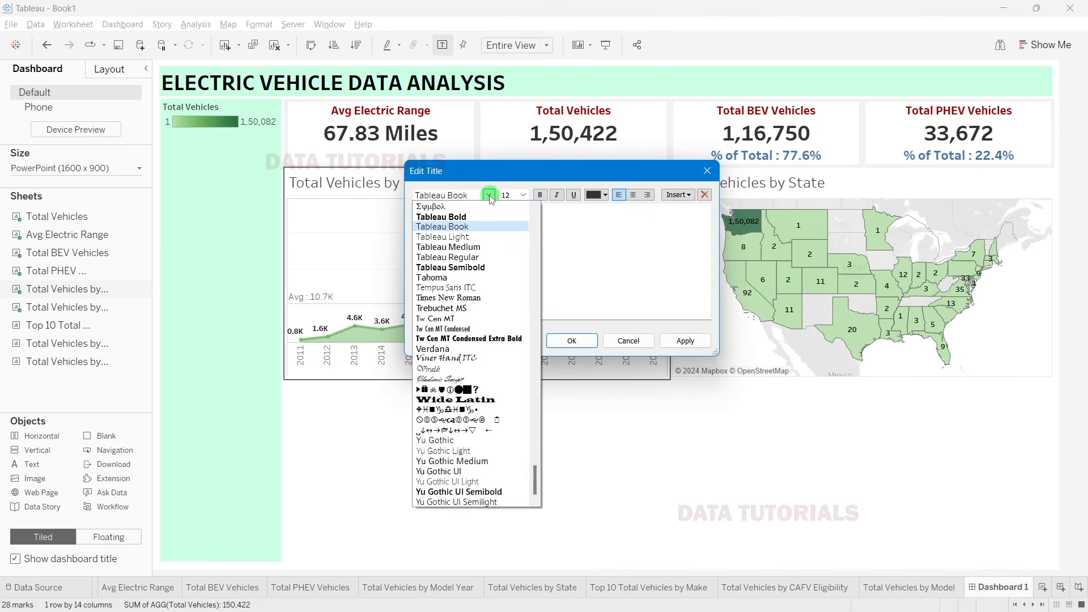
left_click(447, 216)
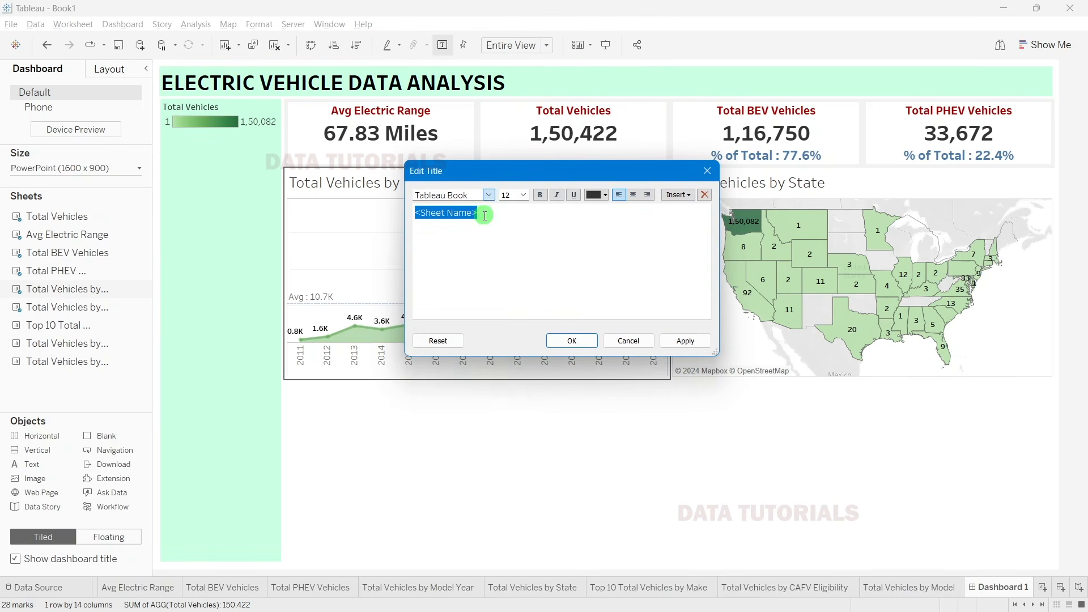
left_click(706, 340)
left_click(594, 341)
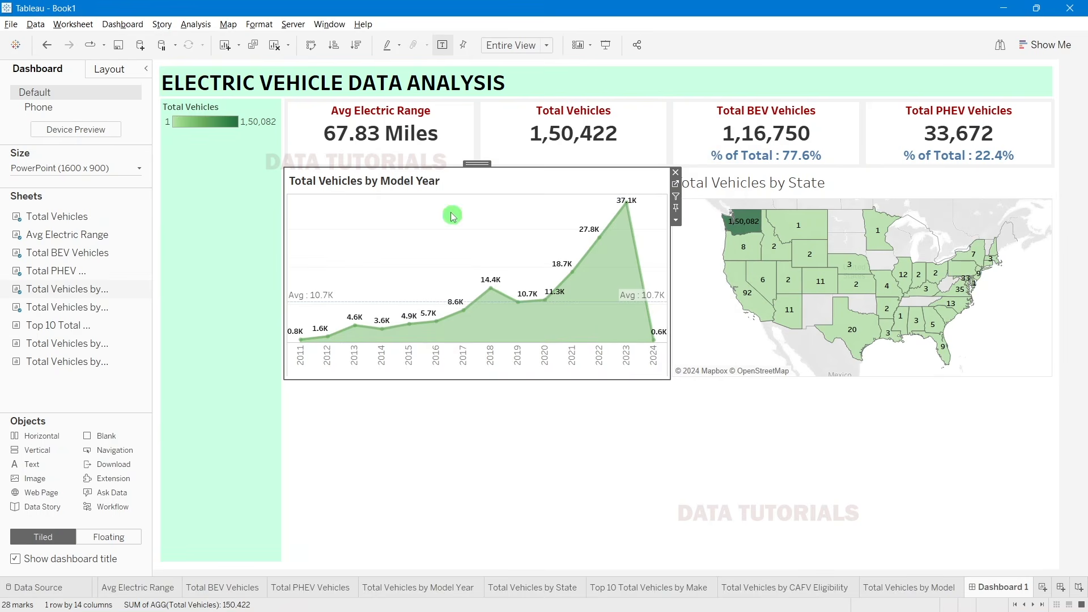
Step: Shade the Total Vehicles by Model Year chart title light beige at 100% opacity
right_click(430, 187)
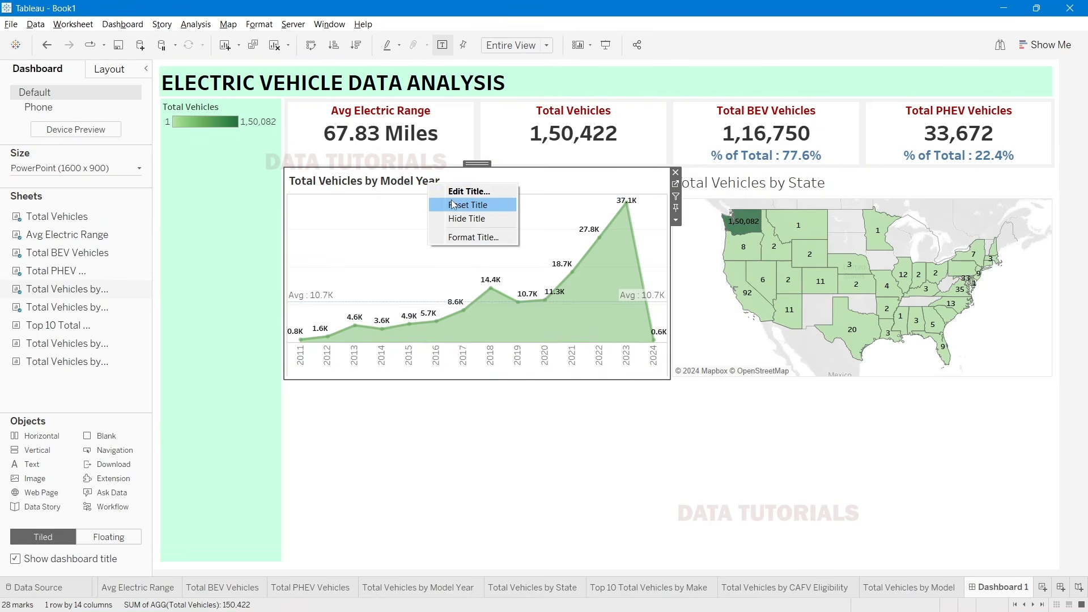
left_click(469, 238)
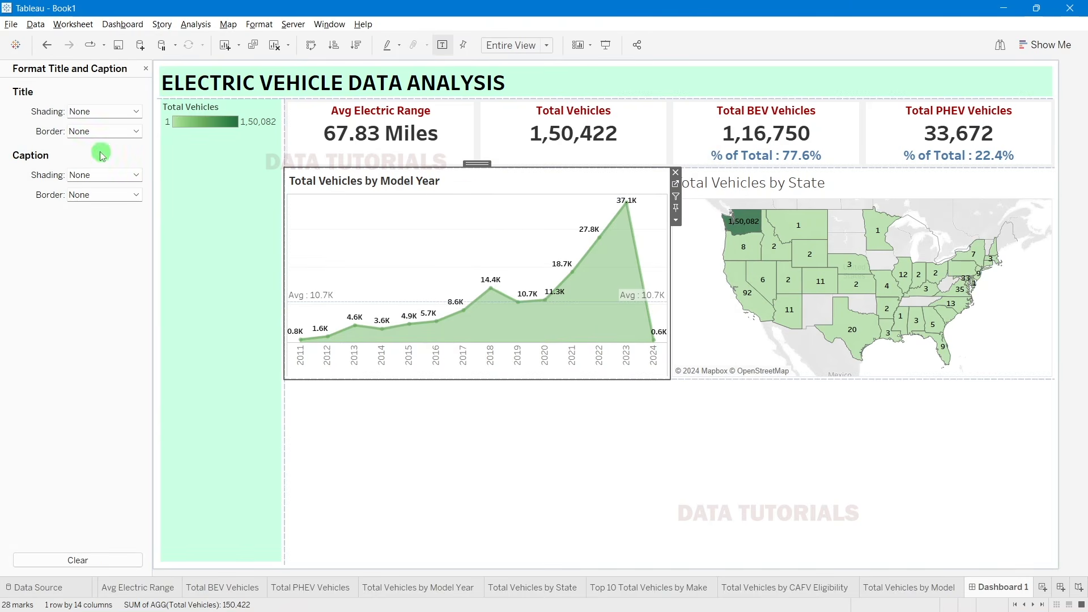
left_click(86, 112)
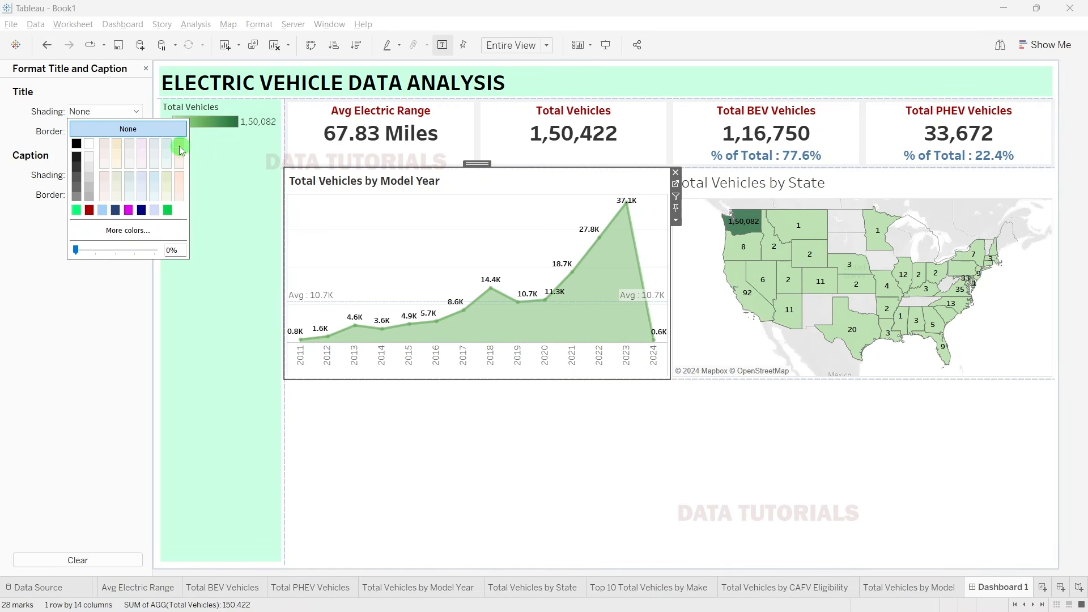
left_click(117, 146)
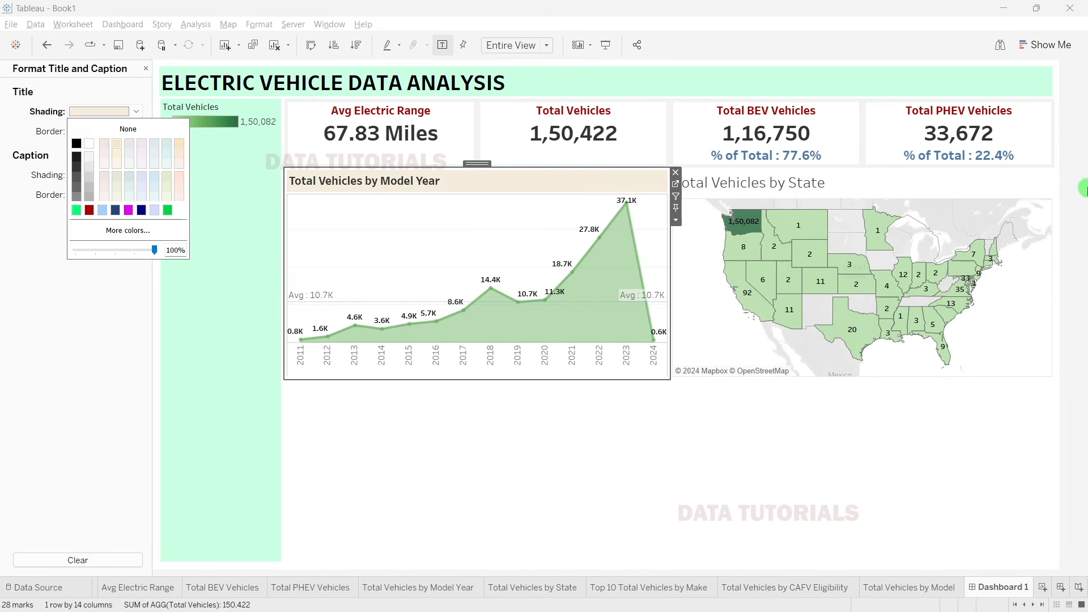
left_click(1086, 190)
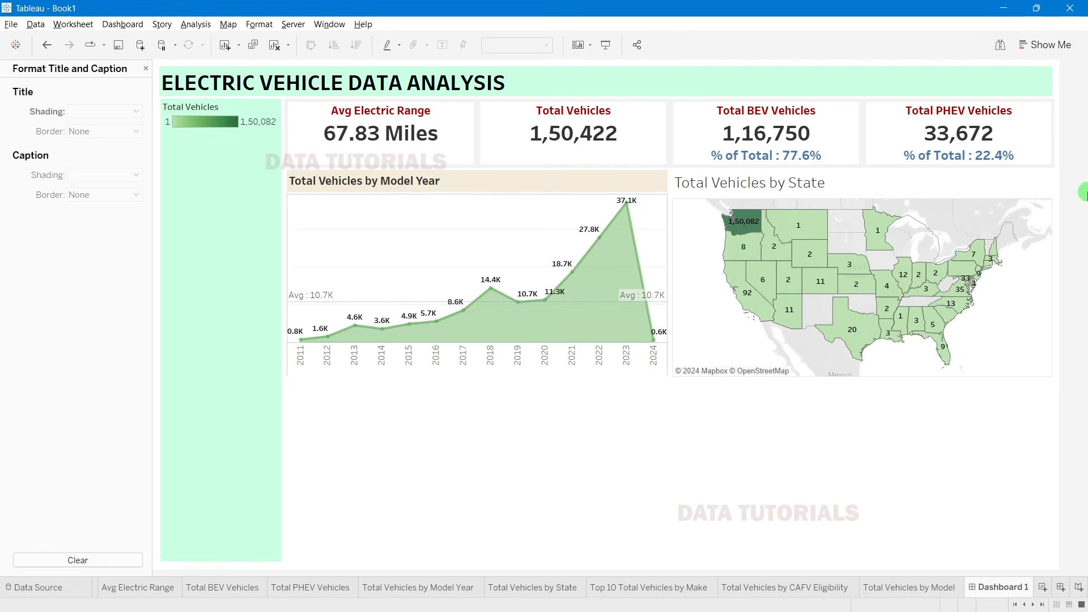
left_click(448, 311)
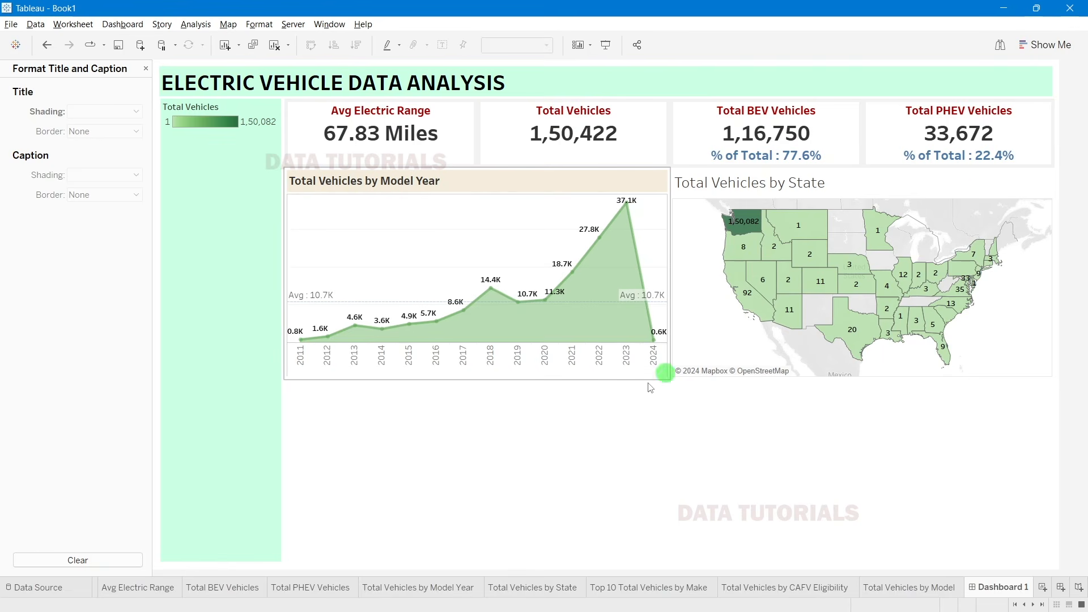
Step: Set the year labels on the Total Vehicles by Model Year chart to Tableau Medium, size 8
left_click(493, 388)
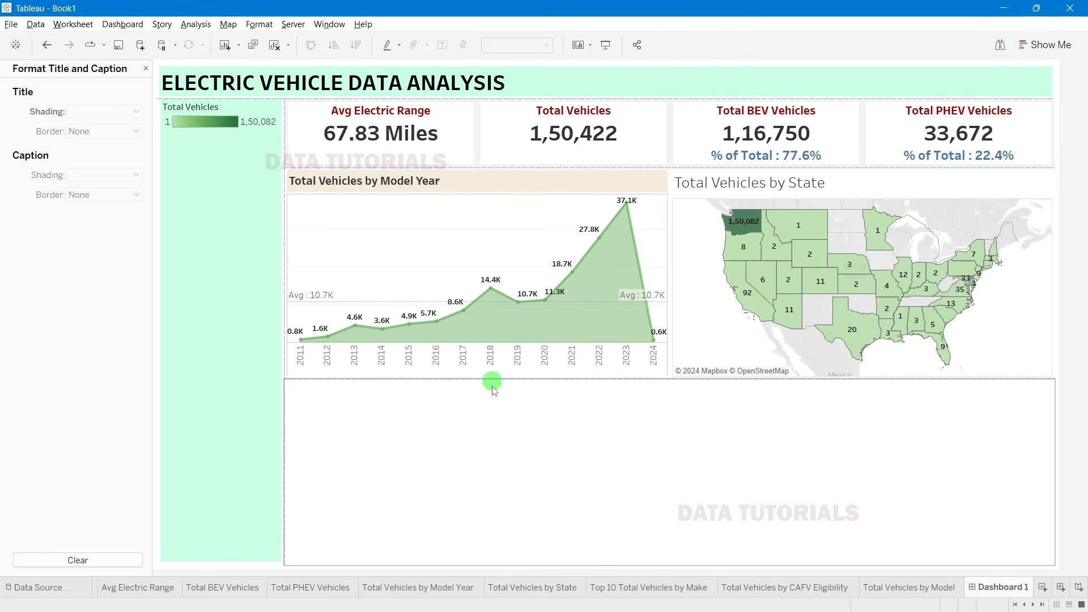
right_click(328, 363)
left_click(362, 418)
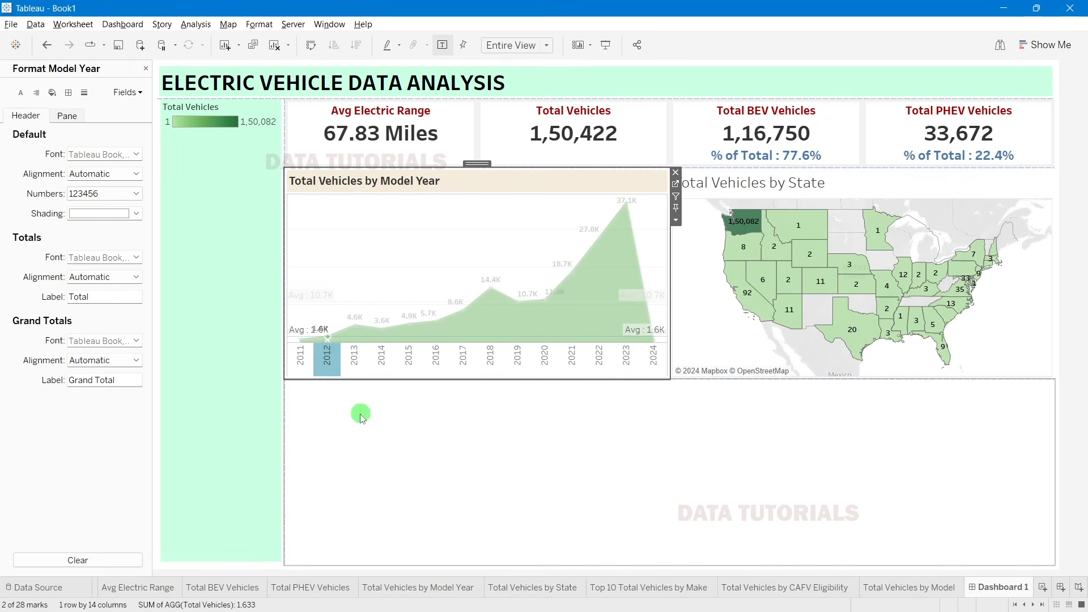
left_click(100, 155)
left_click(167, 178)
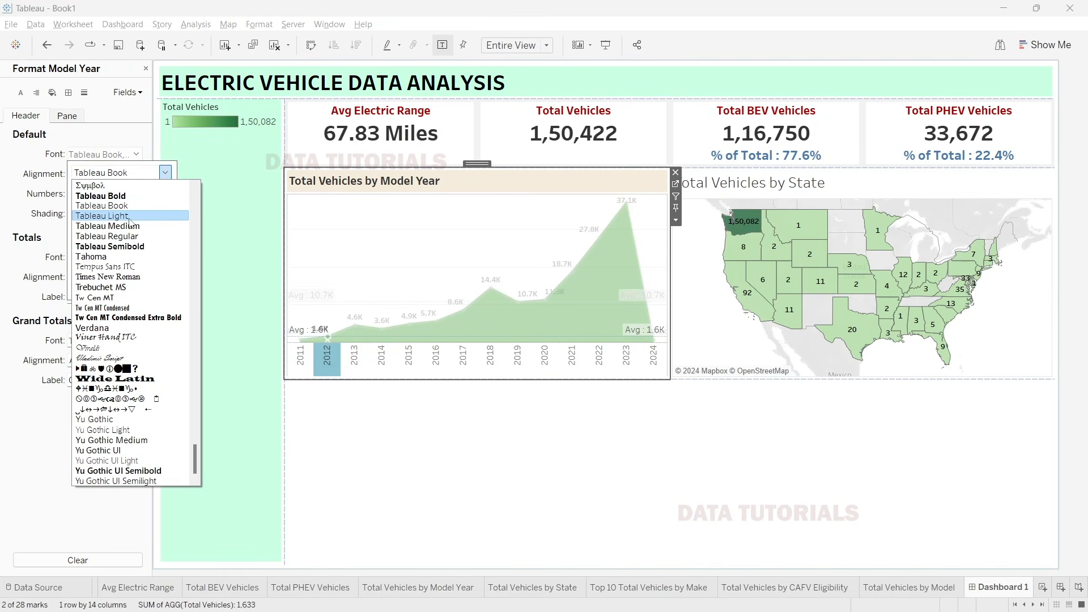
left_click(129, 229)
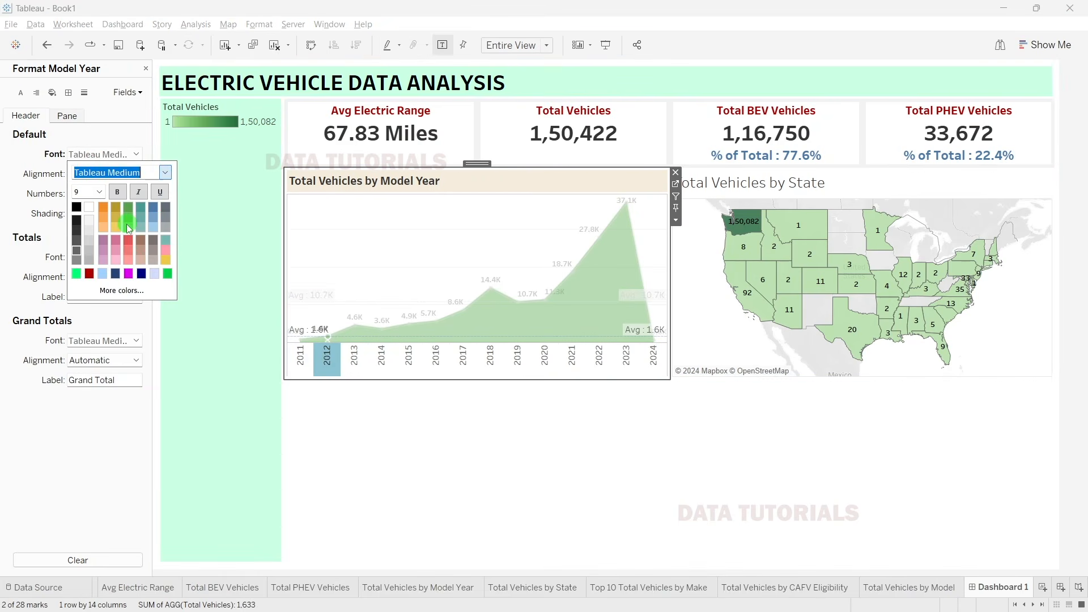
left_click(99, 194)
left_click(89, 204)
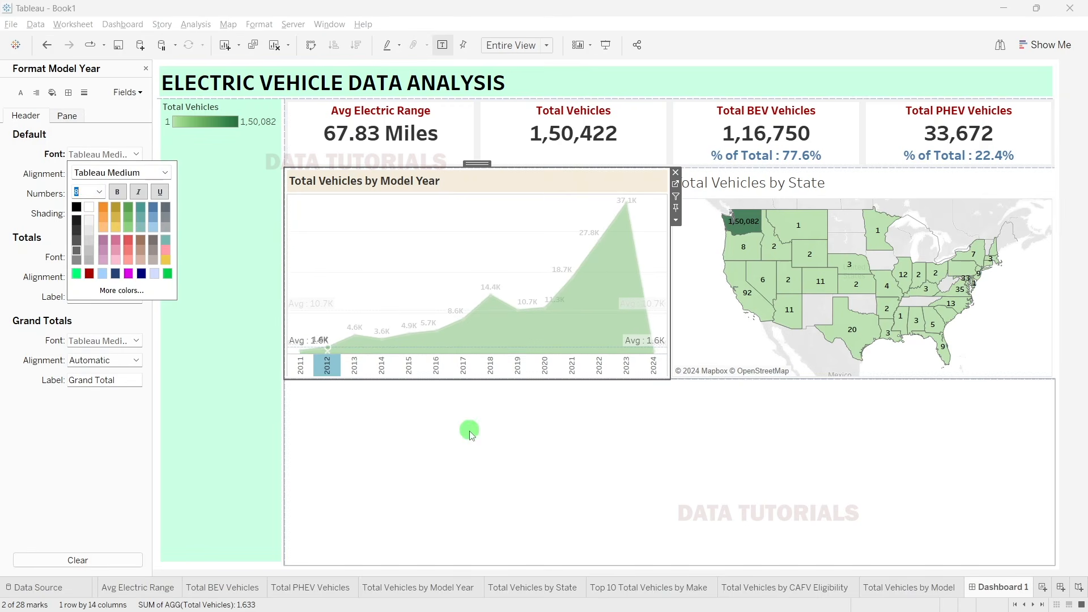
left_click(327, 366)
left_click(423, 449)
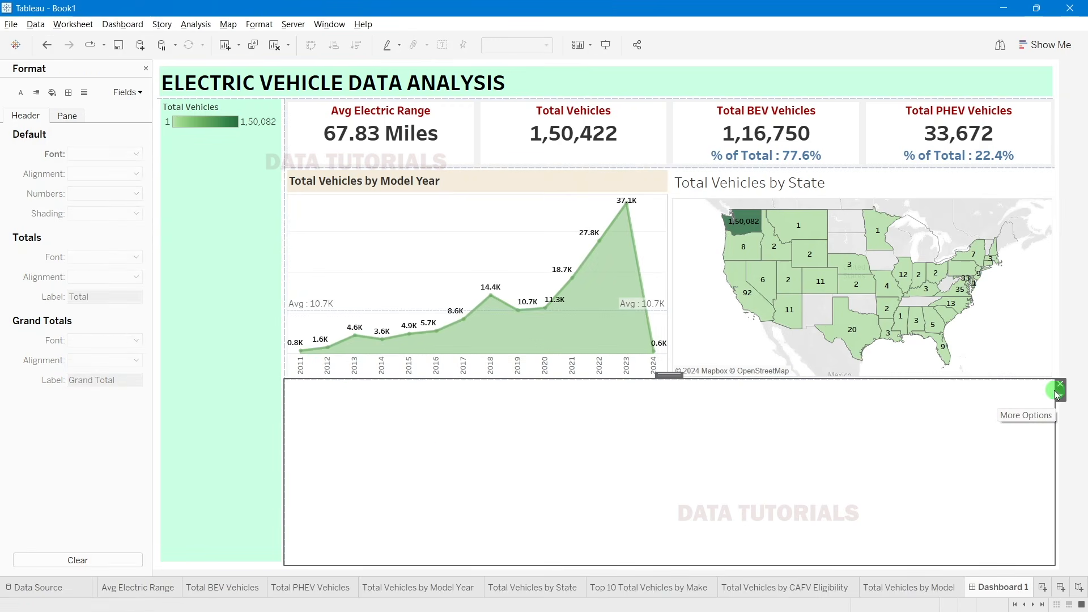
Step: Remove the pane borders of the row and column dividers from the Total Vehicles by Model Year chart
left_click(410, 230)
right_click(409, 230)
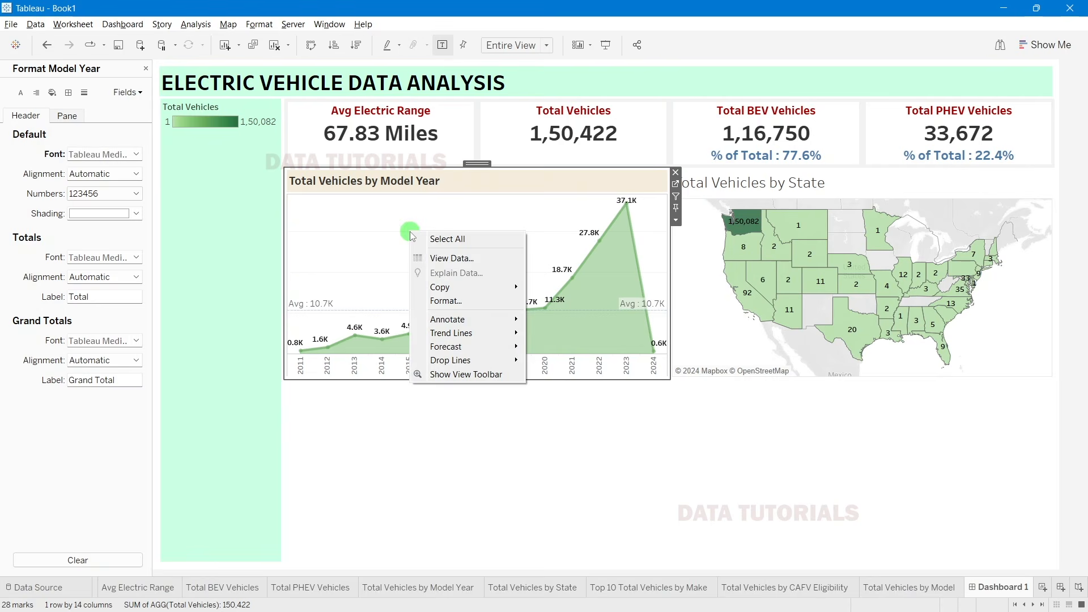
left_click(446, 301)
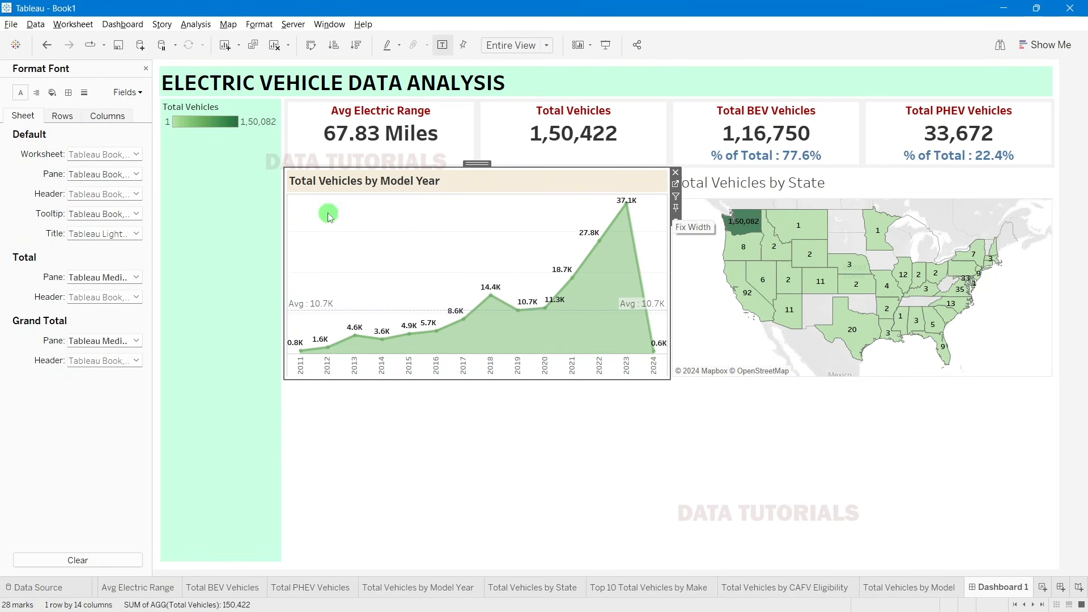
left_click(68, 94)
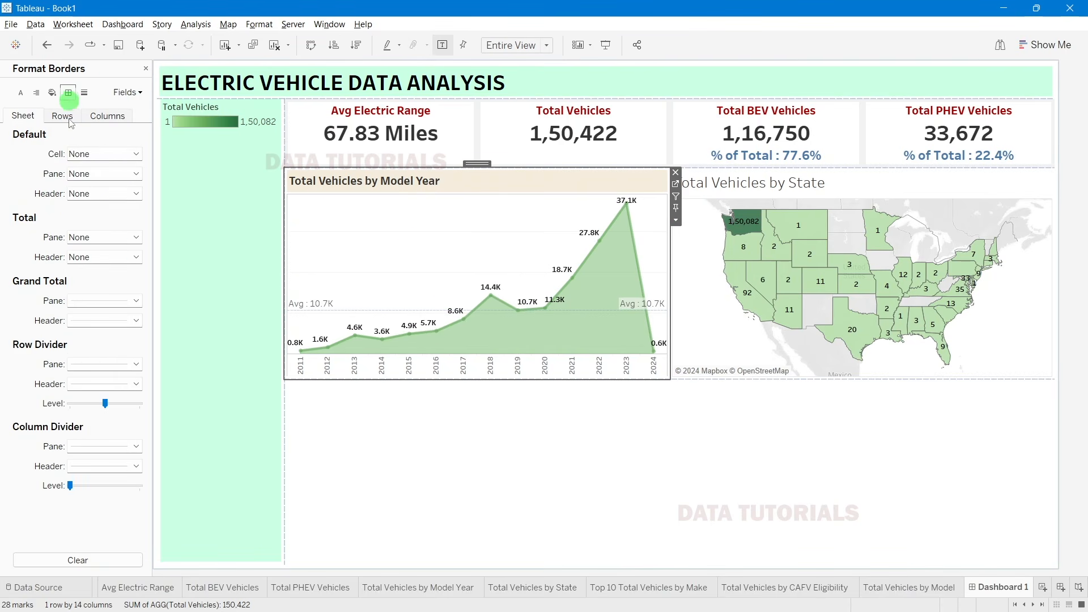
left_click(82, 364)
left_click(93, 381)
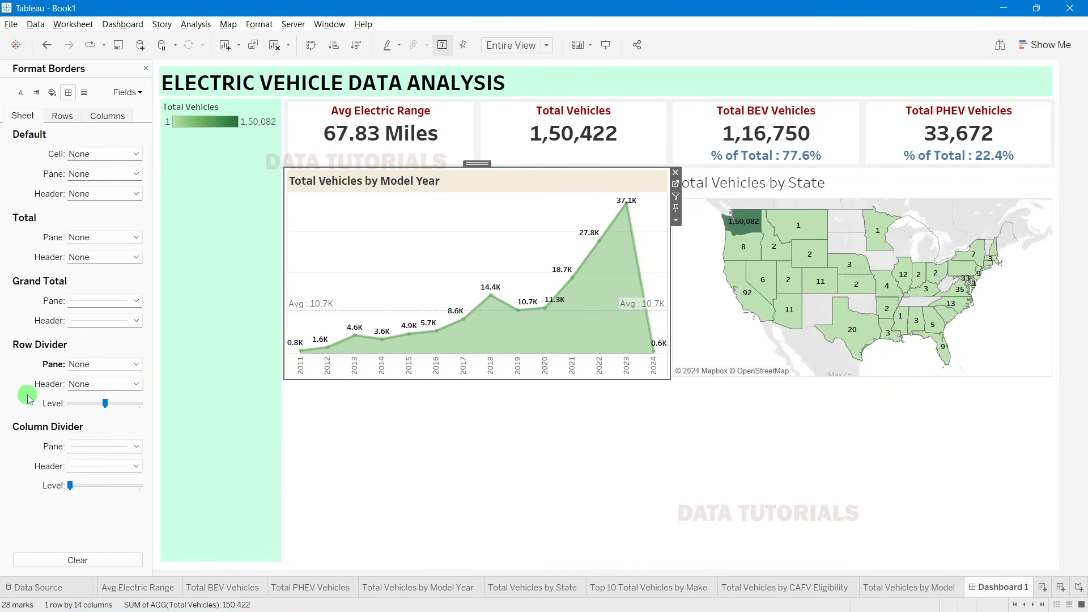
left_click(97, 448)
left_click(96, 266)
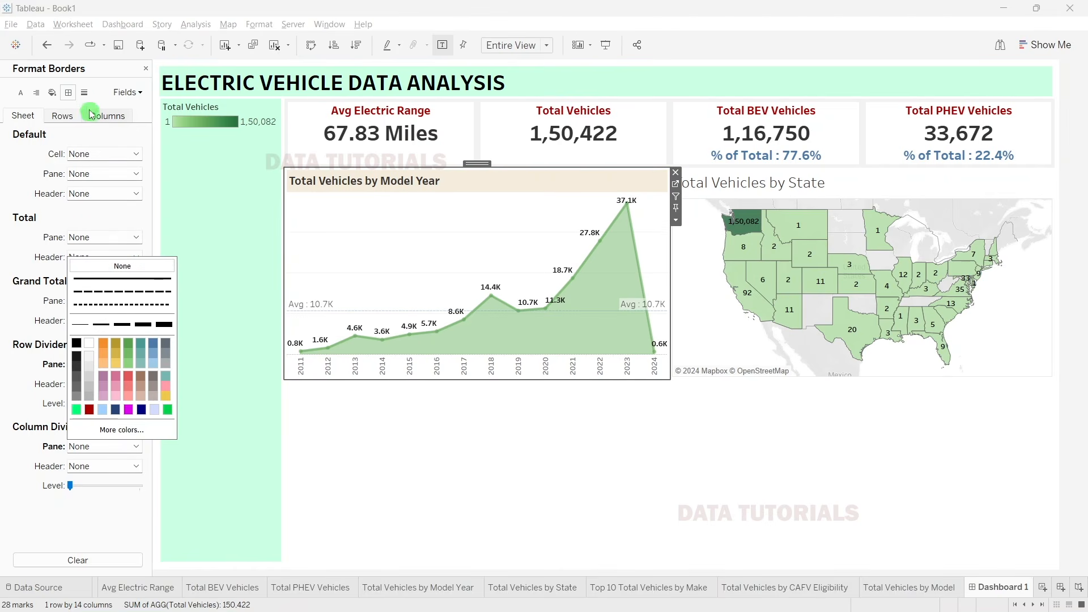
Step: Set the Model Year chart's zero lines and axis ticks to None for the whole sheet
left_click(86, 99)
left_click(79, 173)
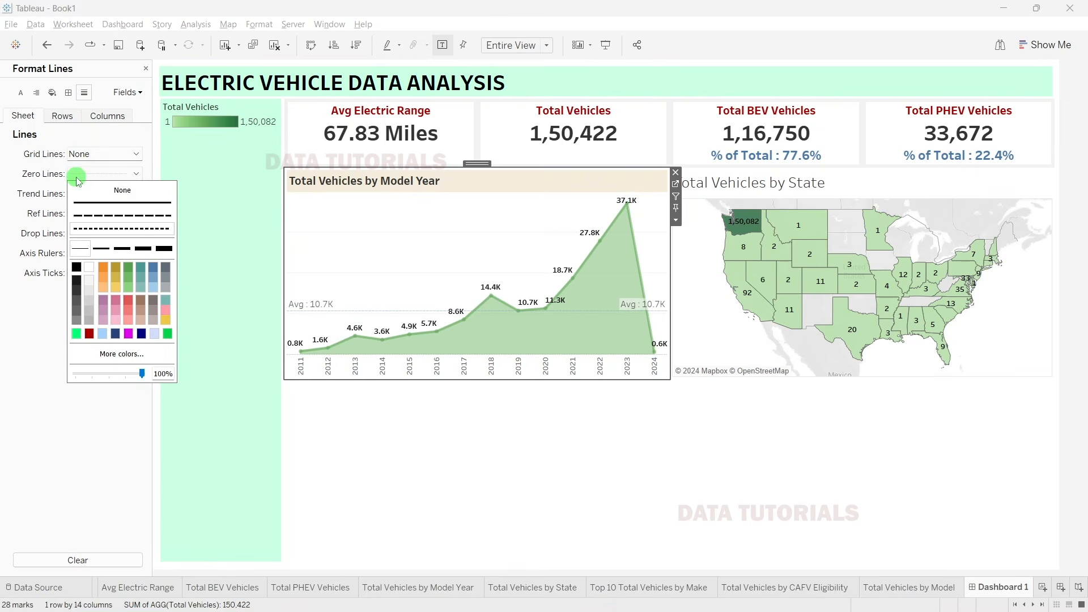
left_click(91, 190)
left_click(41, 300)
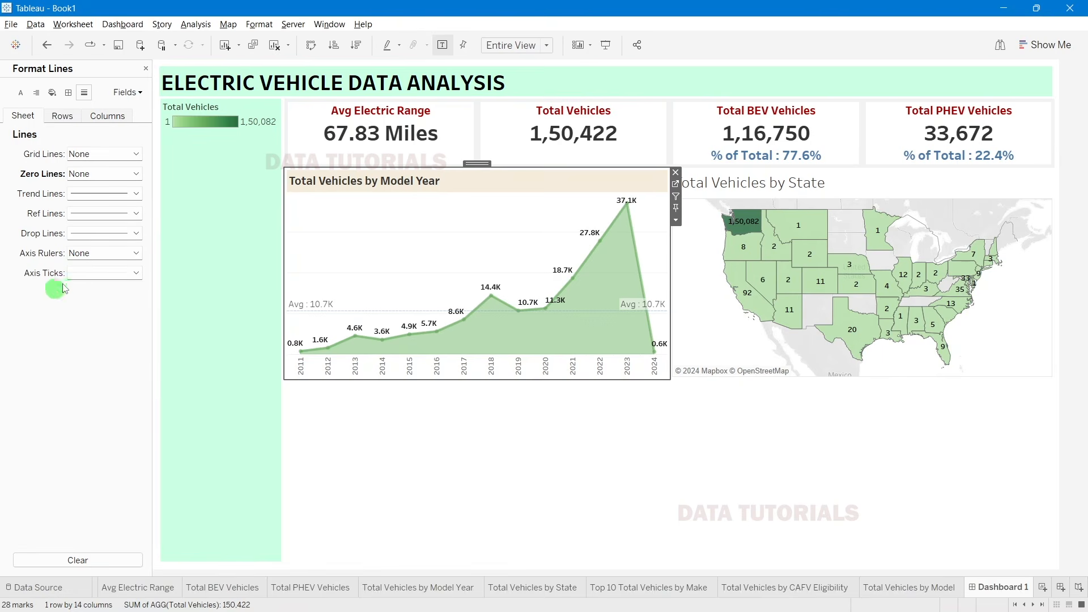
left_click(97, 283)
left_click(97, 288)
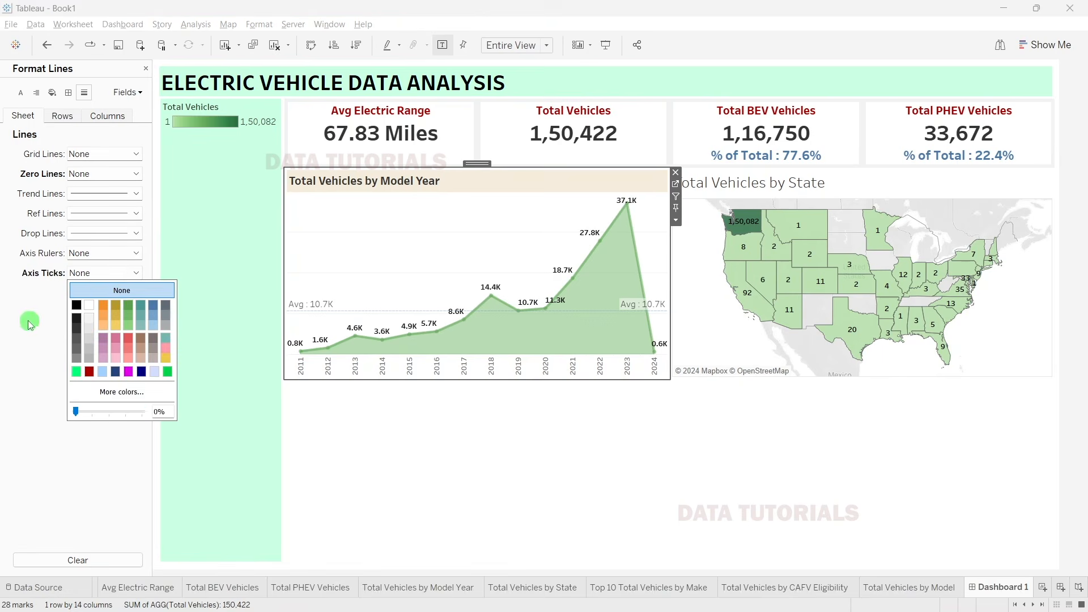
left_click(27, 321)
Step: Set the row grid lines of the Model Year chart to None
left_click(63, 115)
left_click(84, 154)
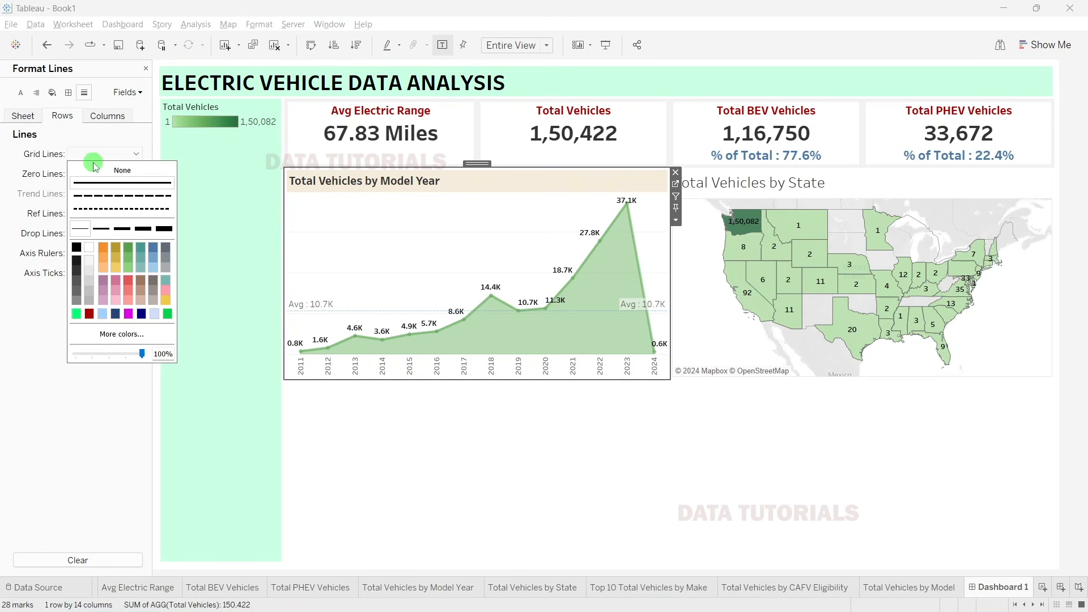
left_click(99, 169)
left_click(421, 272)
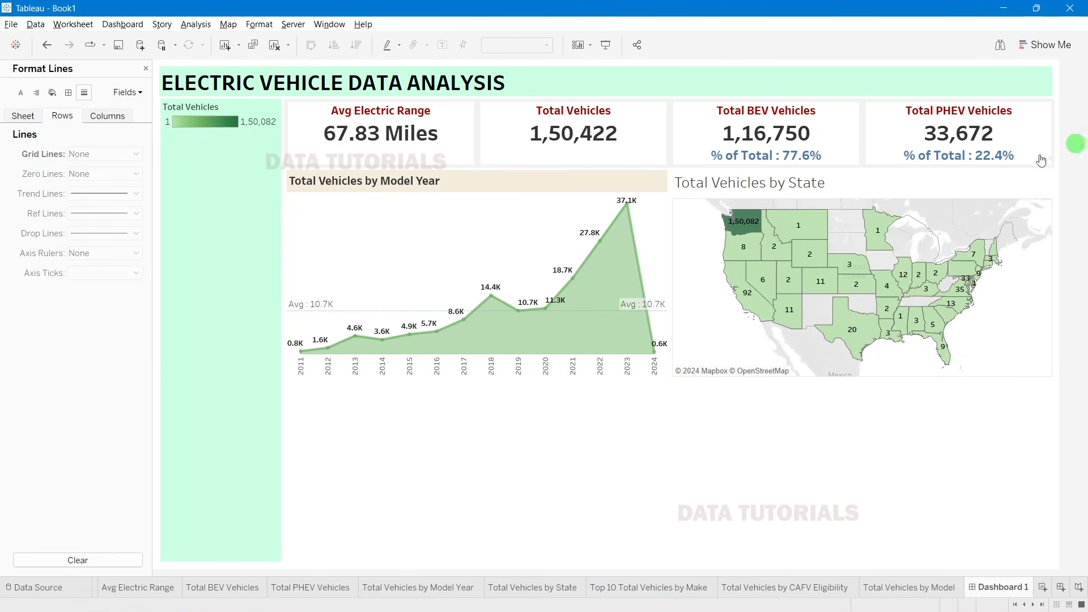
Step: Format the Total Vehicles by State title in Tableau Bold, size 12
left_click(834, 187)
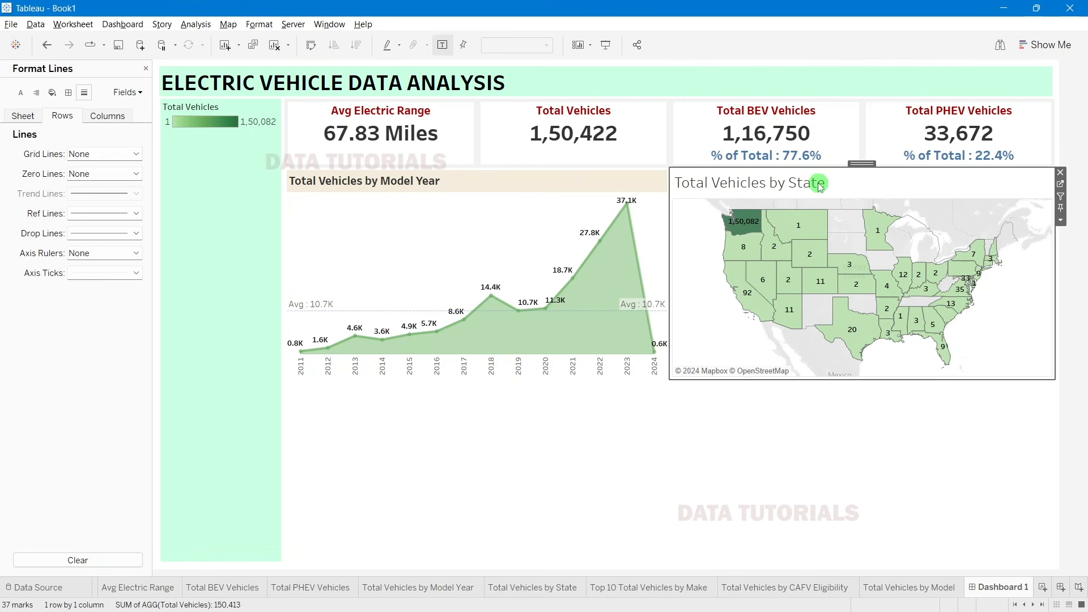
double_click(821, 186)
left_click_drag(488, 234, 408, 209)
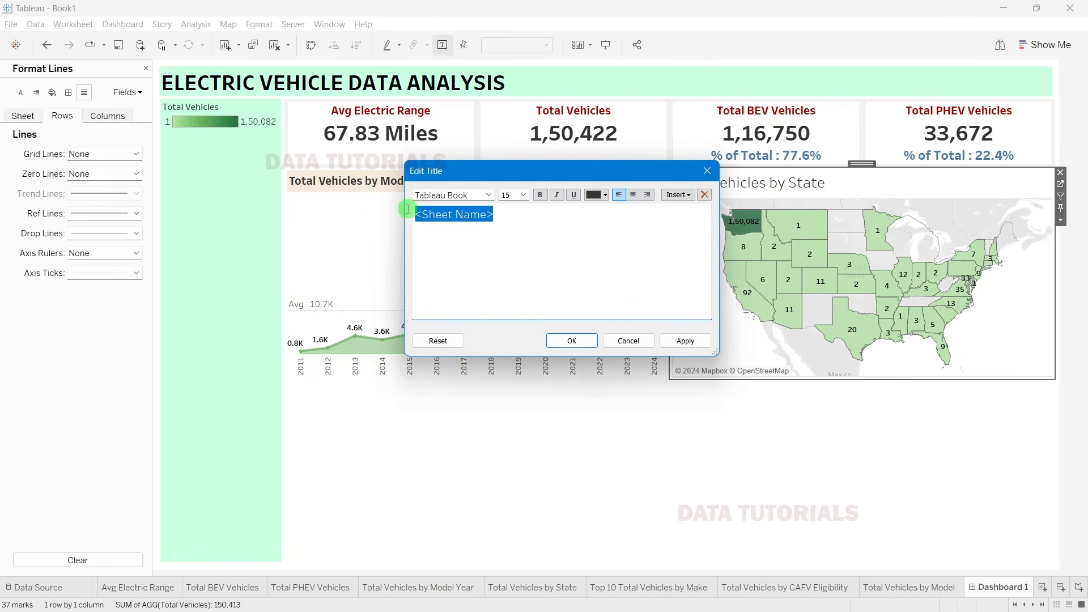
left_click(523, 196)
left_click(513, 242)
left_click(488, 195)
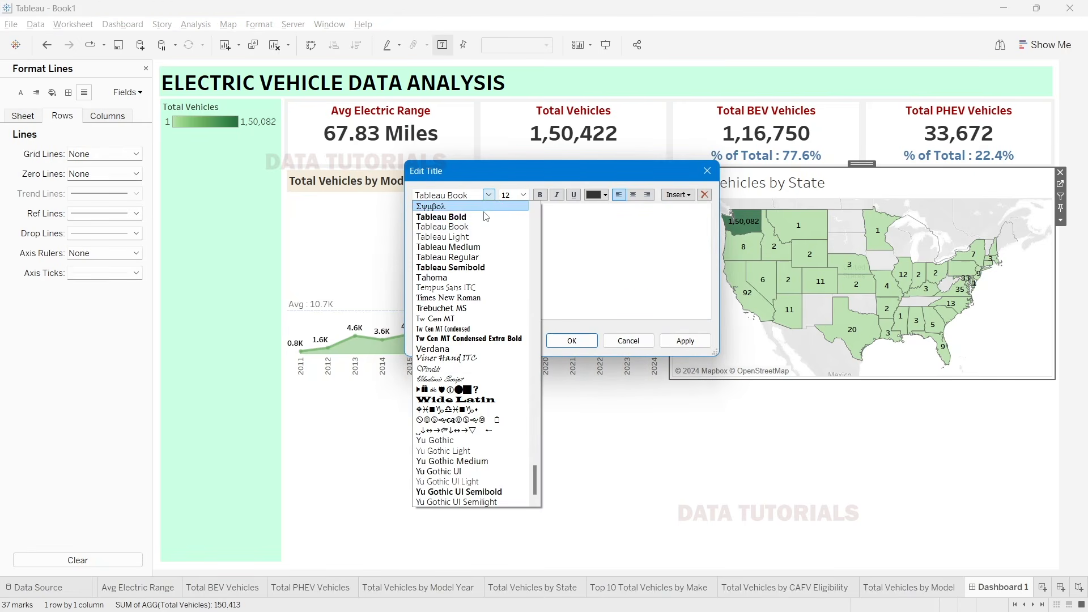
left_click(469, 218)
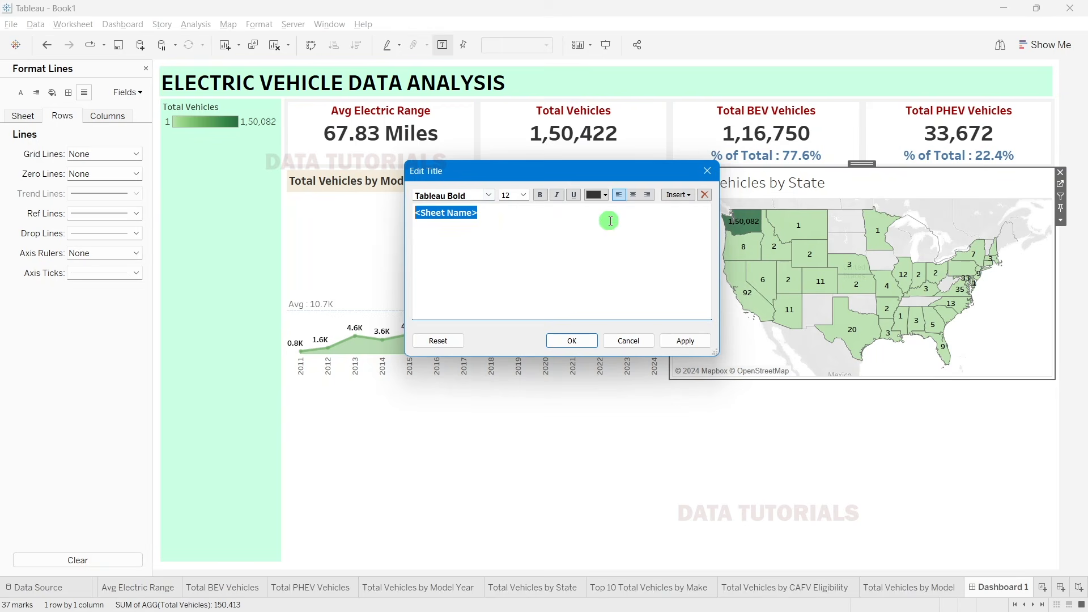
left_click(685, 341)
left_click(563, 340)
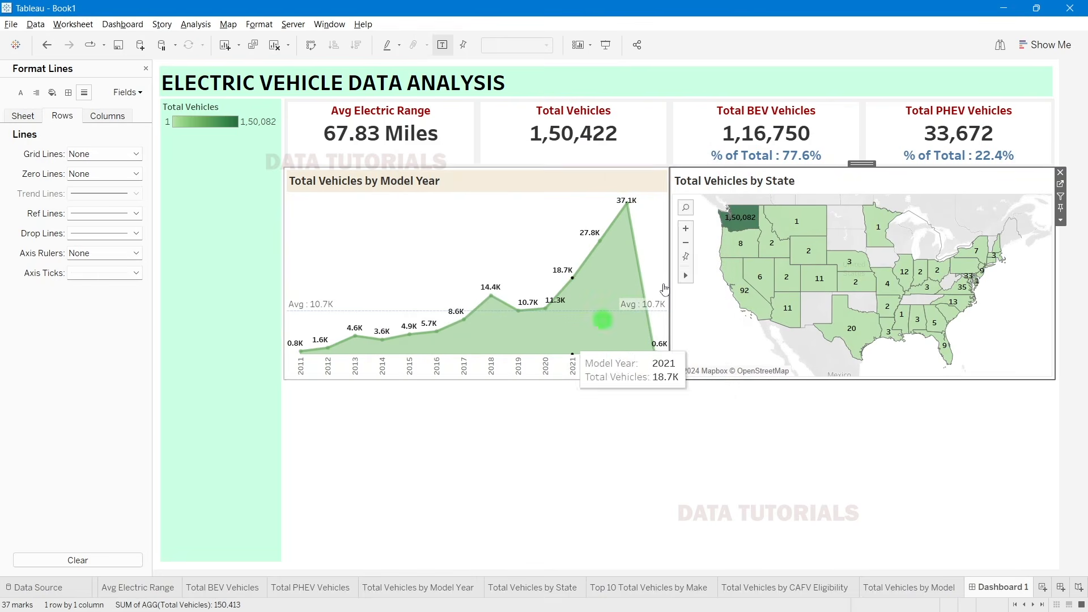
Step: Shade the background of the Total Vehicles by State title light beige, matching the Model Year title
right_click(722, 182)
left_click(757, 235)
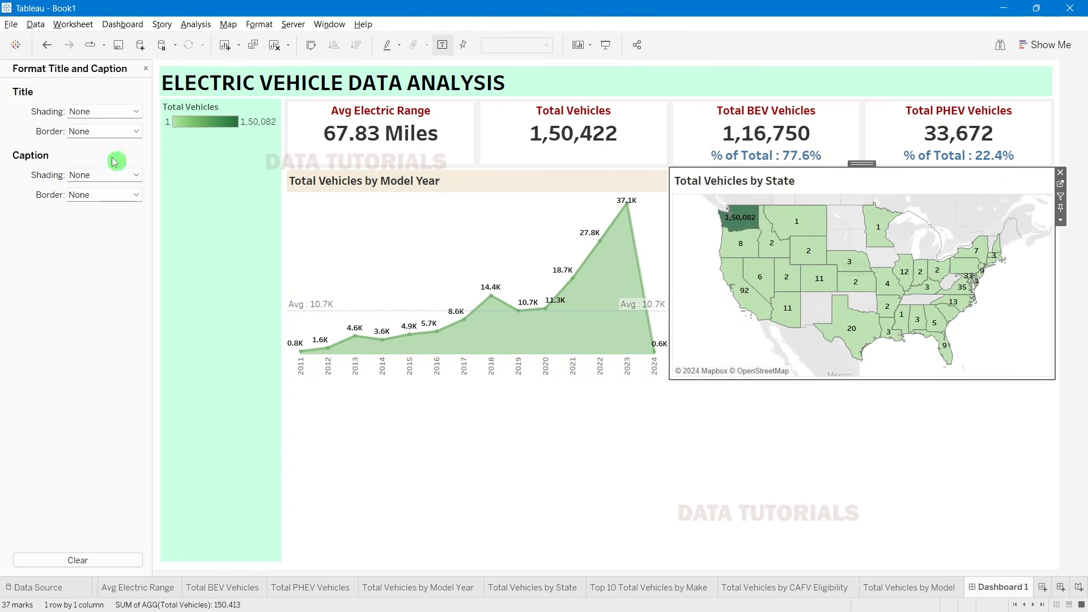
left_click(92, 113)
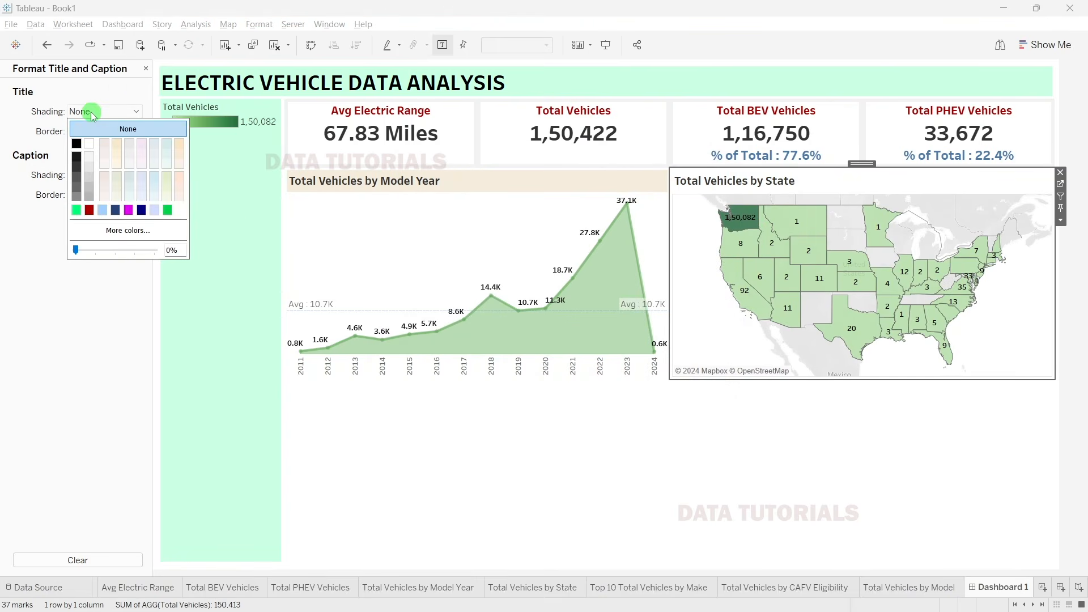
left_click(118, 147)
left_click(460, 229)
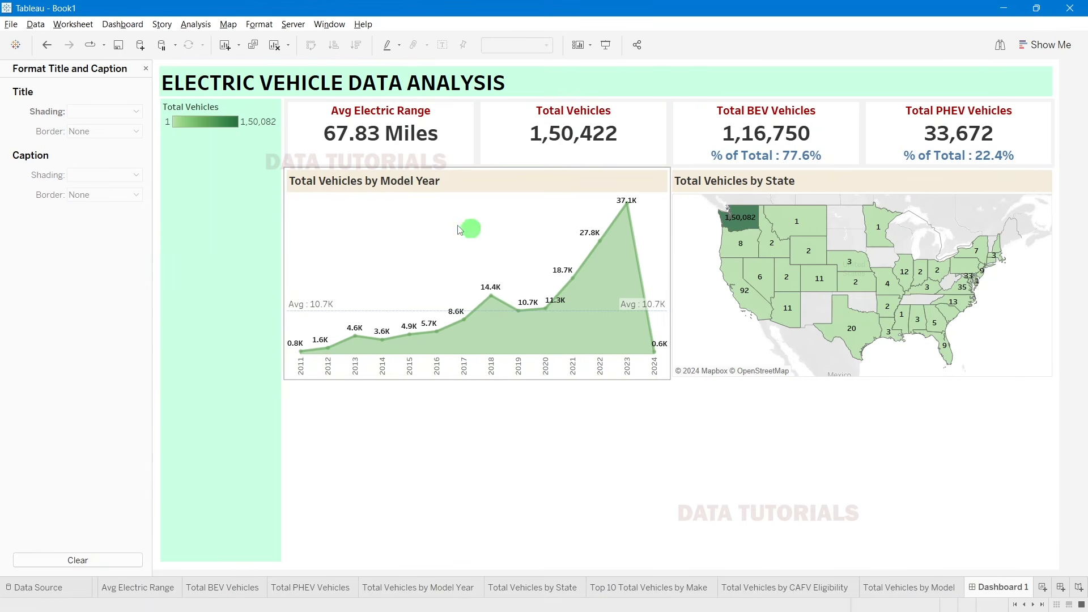
Step: Change the text colour of the Total Vehicles by Model Year title to dark red
double_click(385, 188)
left_click_drag(487, 213, 396, 210)
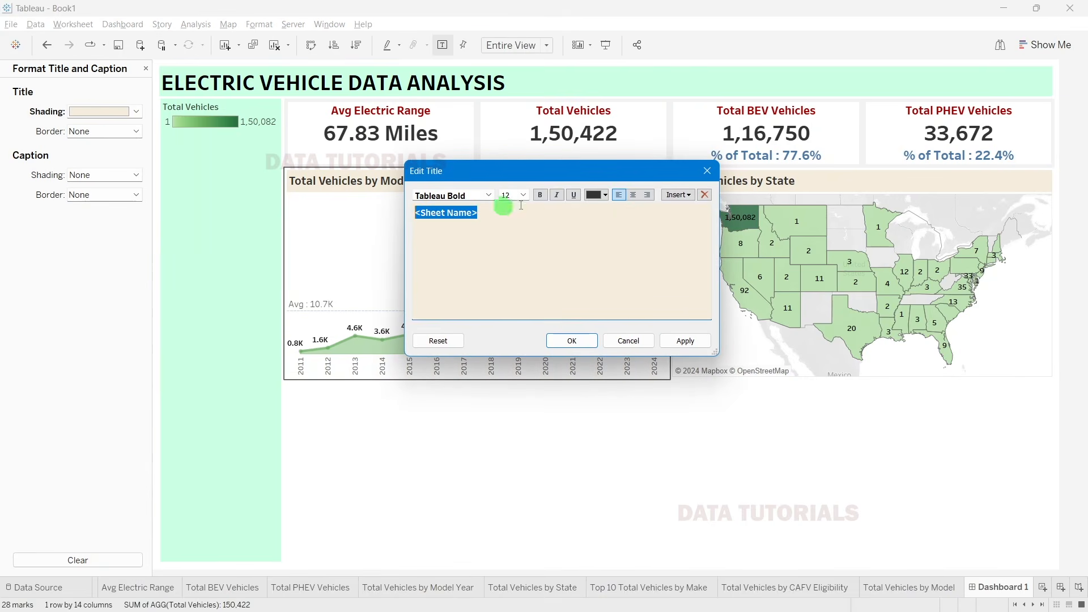
left_click(606, 195)
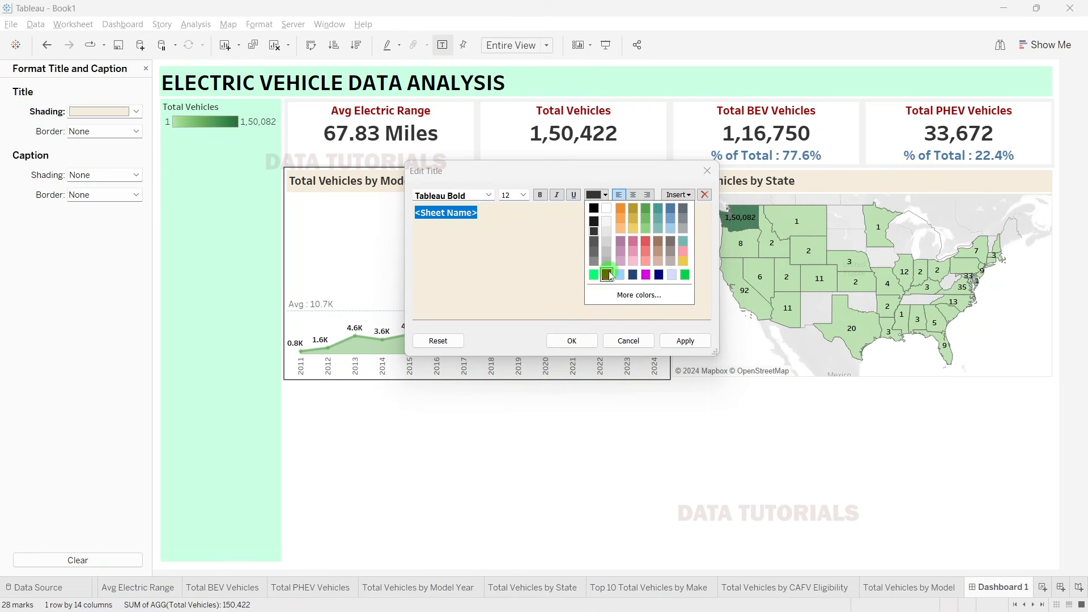
left_click(607, 275)
left_click(685, 341)
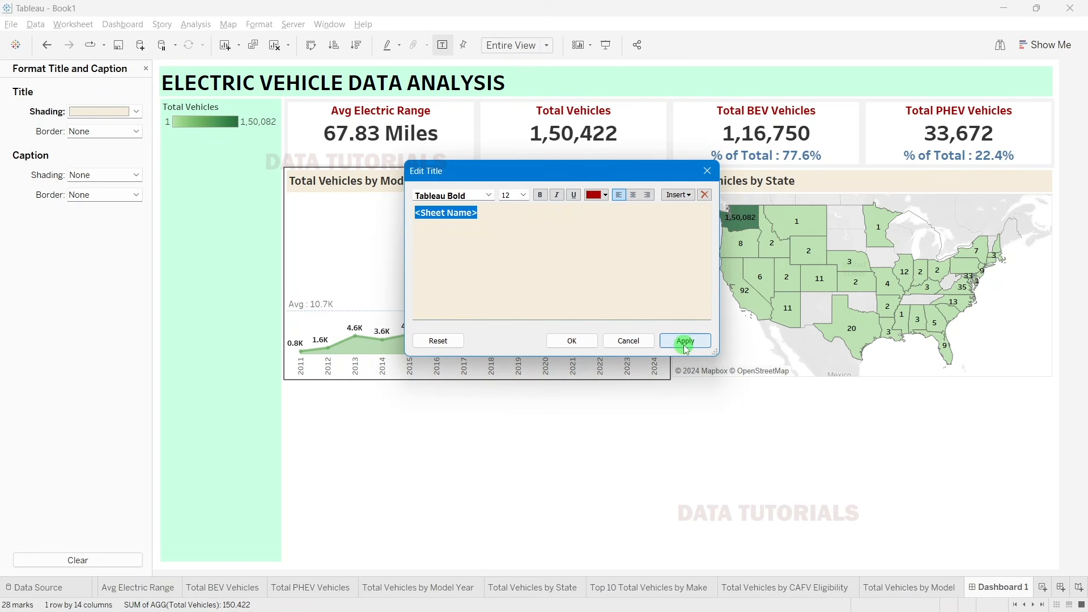
left_click(572, 340)
Step: Change the text colour of the Total Vehicles by State title to dark red
left_click(758, 183)
left_click(533, 241)
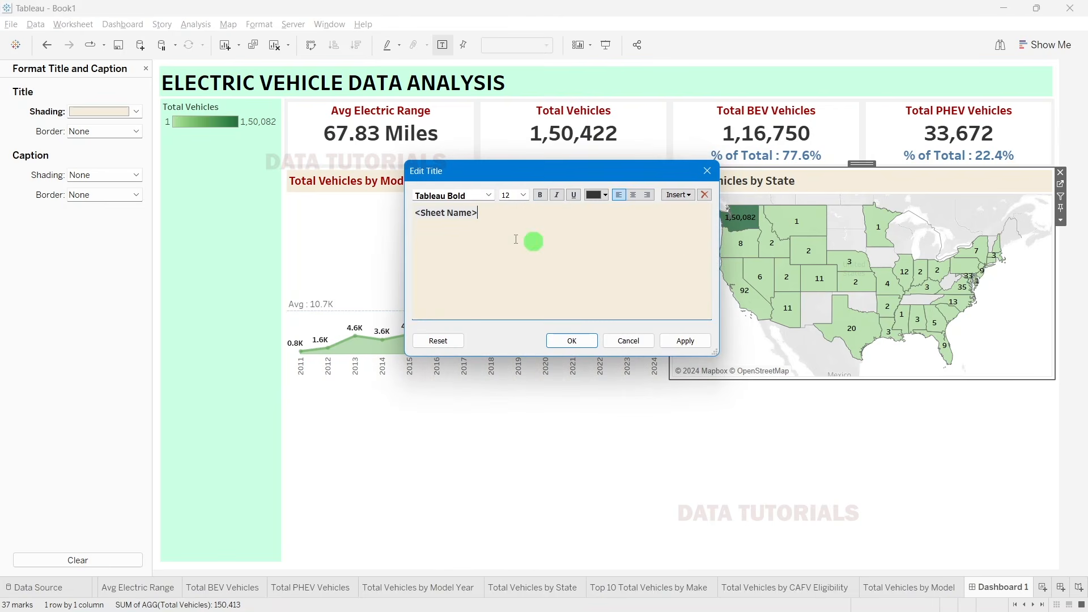
left_click_drag(368, 220, 368, 220)
left_click(595, 195)
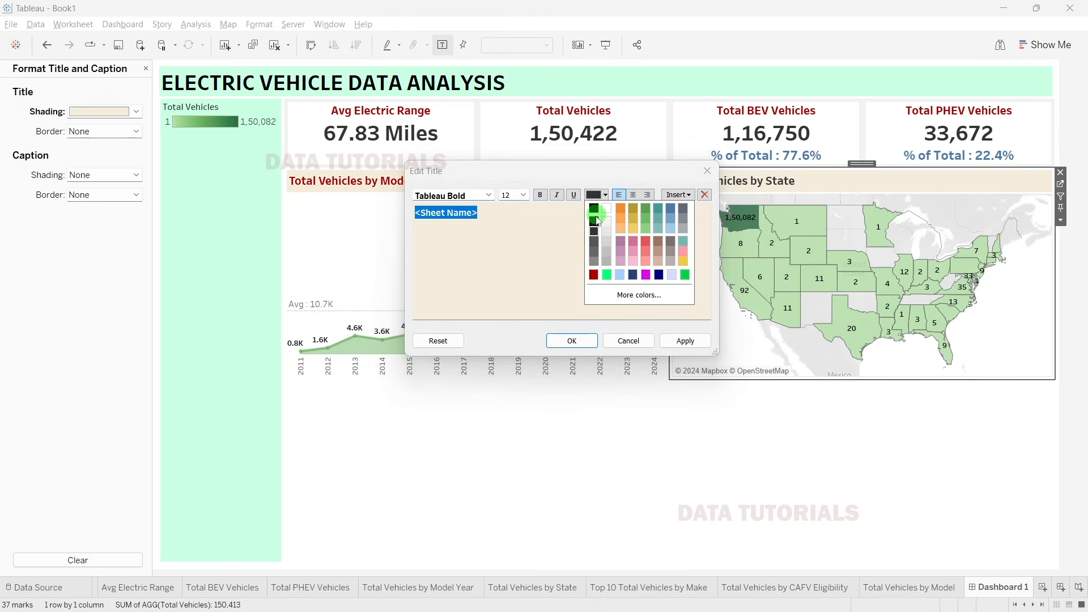
left_click(595, 275)
left_click(686, 341)
left_click(572, 341)
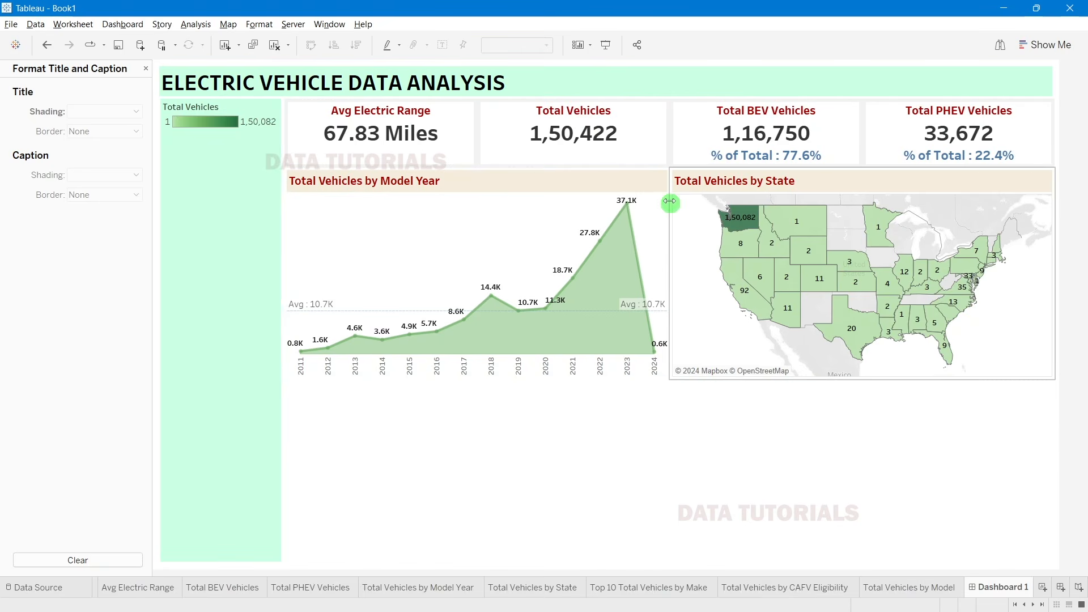
Step: Remove the pane borders of the row and column dividers from the Total Vehicles by State map
right_click(713, 333)
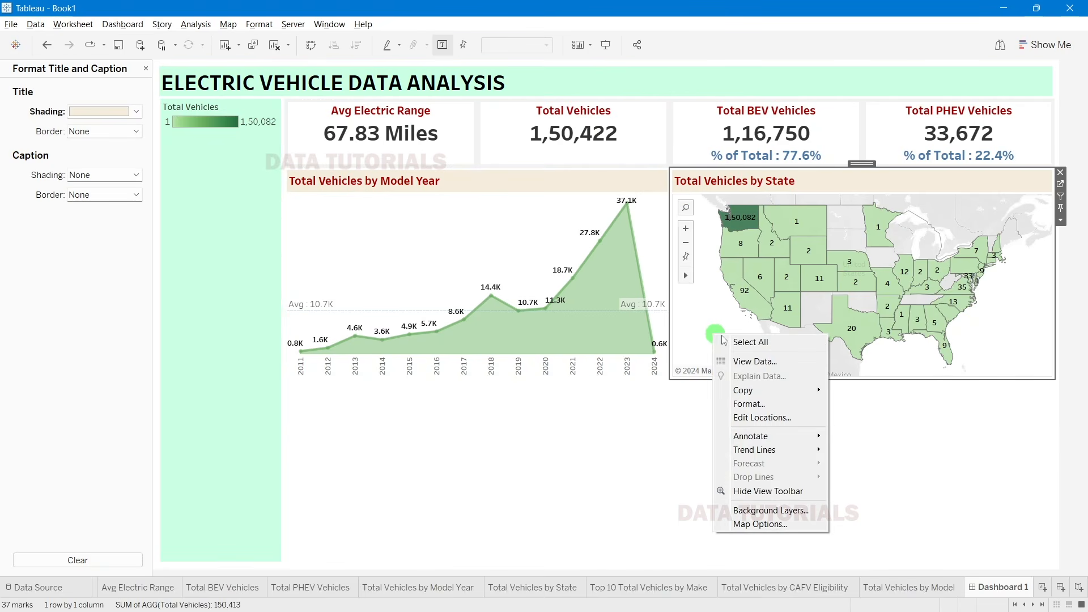
left_click(771, 403)
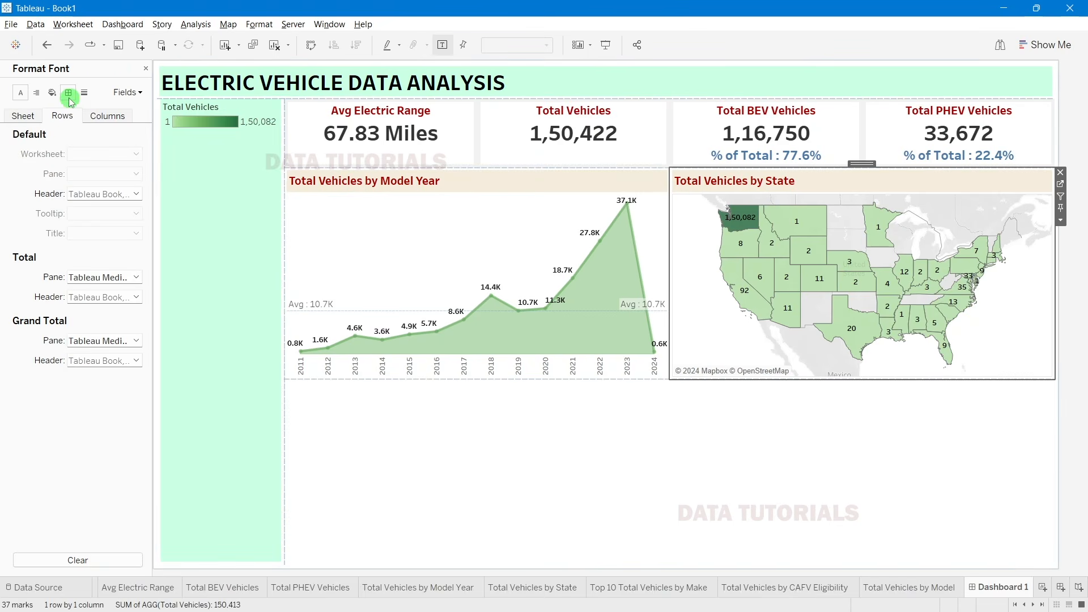
left_click(68, 94)
left_click(81, 361)
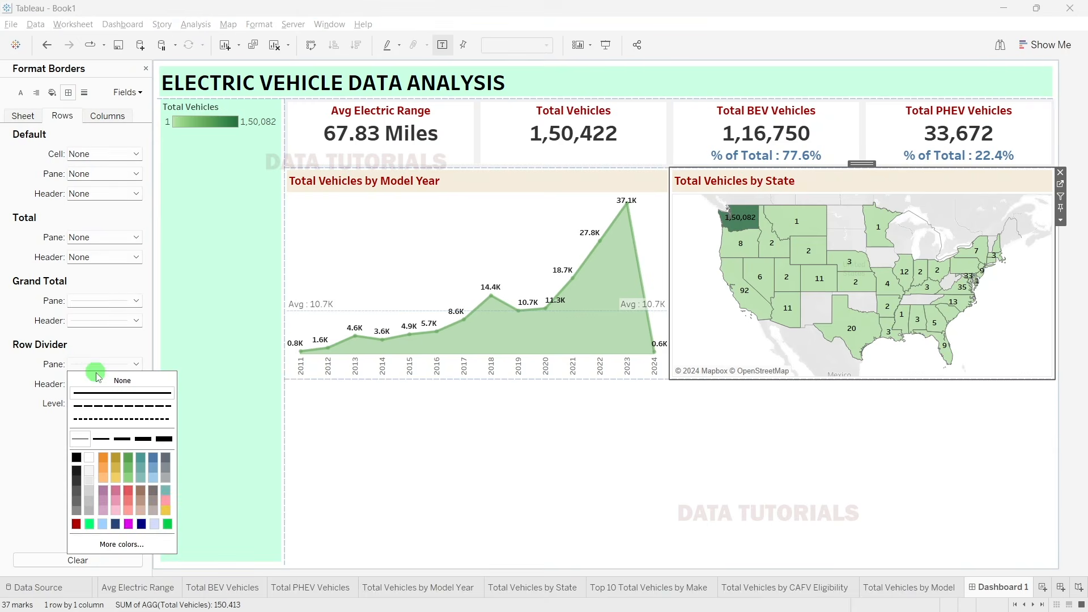
left_click(23, 115)
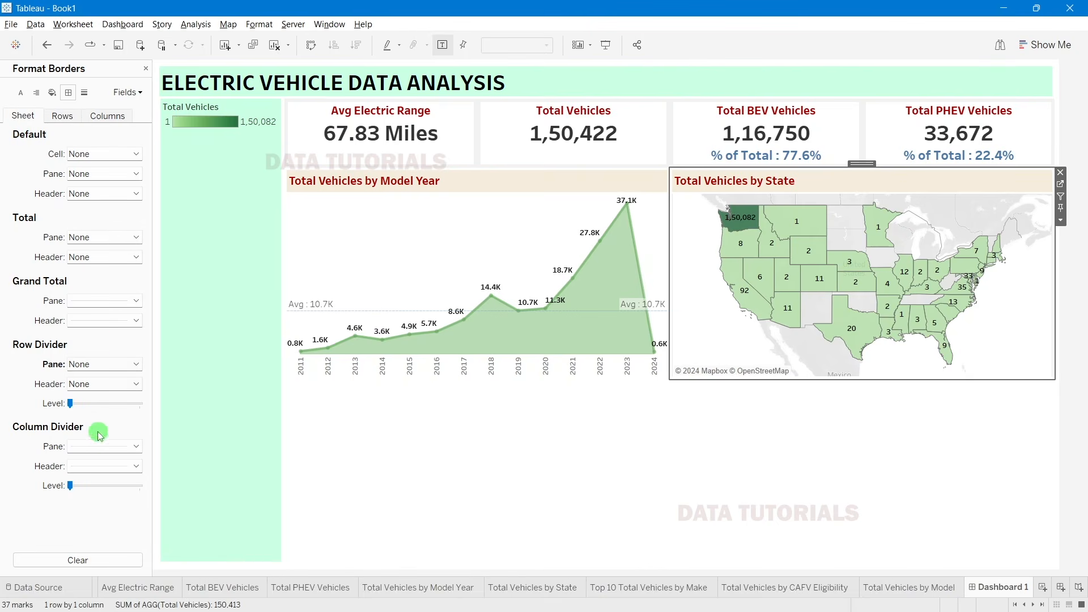
left_click(101, 447)
left_click(93, 264)
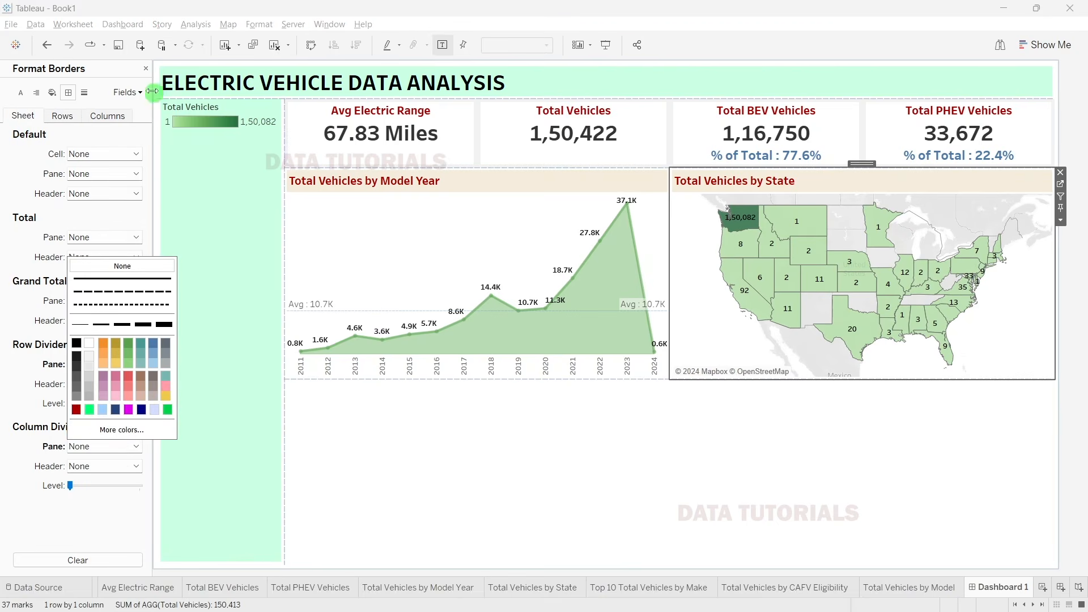
Step: Give the container holding the Model Year chart and the State map a light grey background at 50% opacity
left_click(146, 68)
left_click(1084, 206)
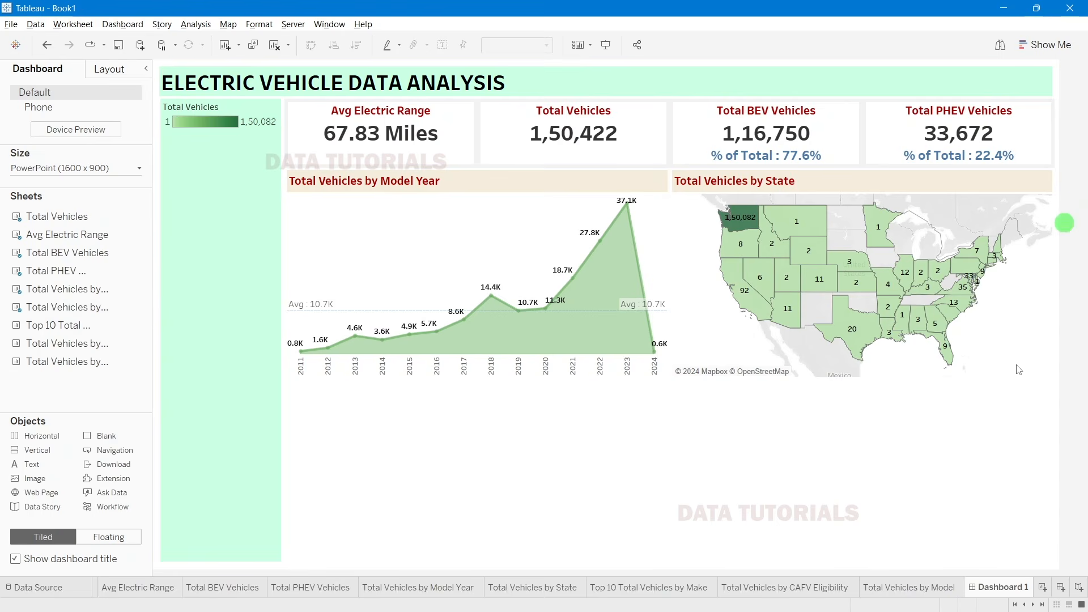
left_click(680, 486)
left_click(526, 208)
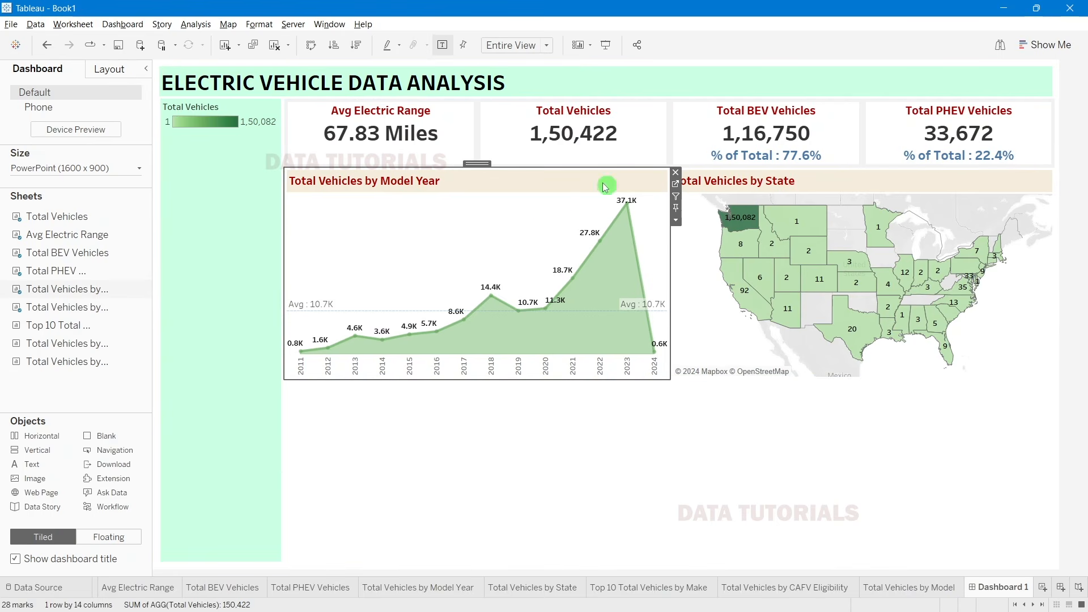
left_click(477, 163)
double_click(486, 162)
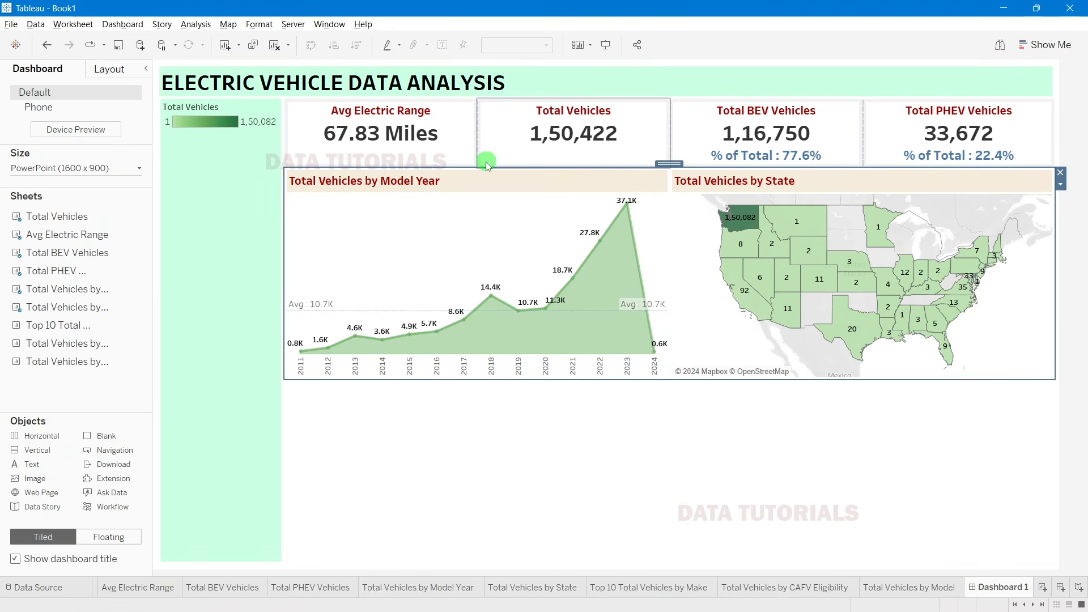
left_click(110, 69)
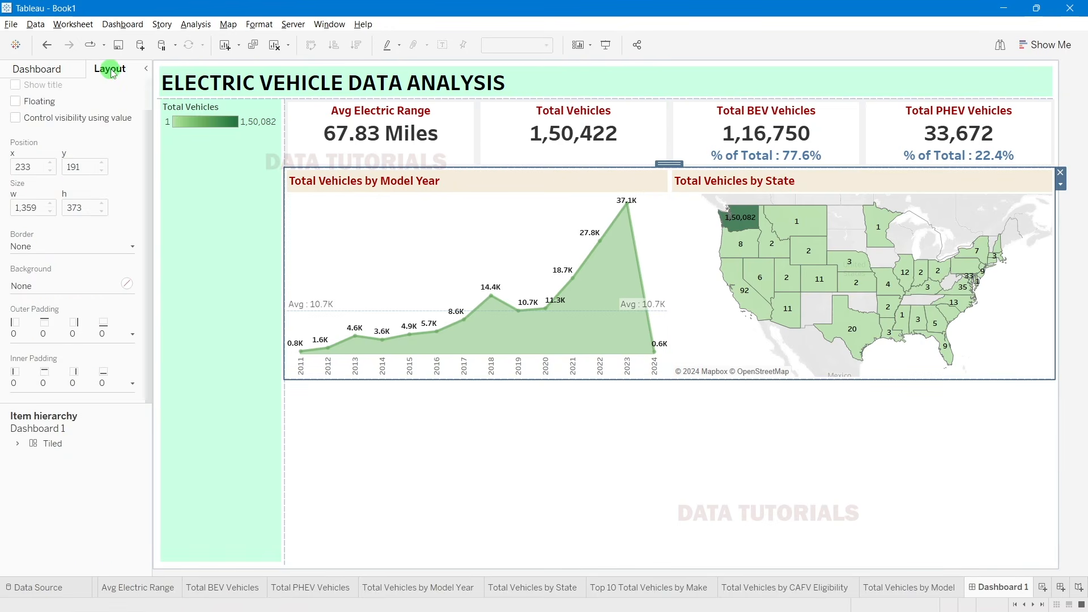
left_click(126, 282)
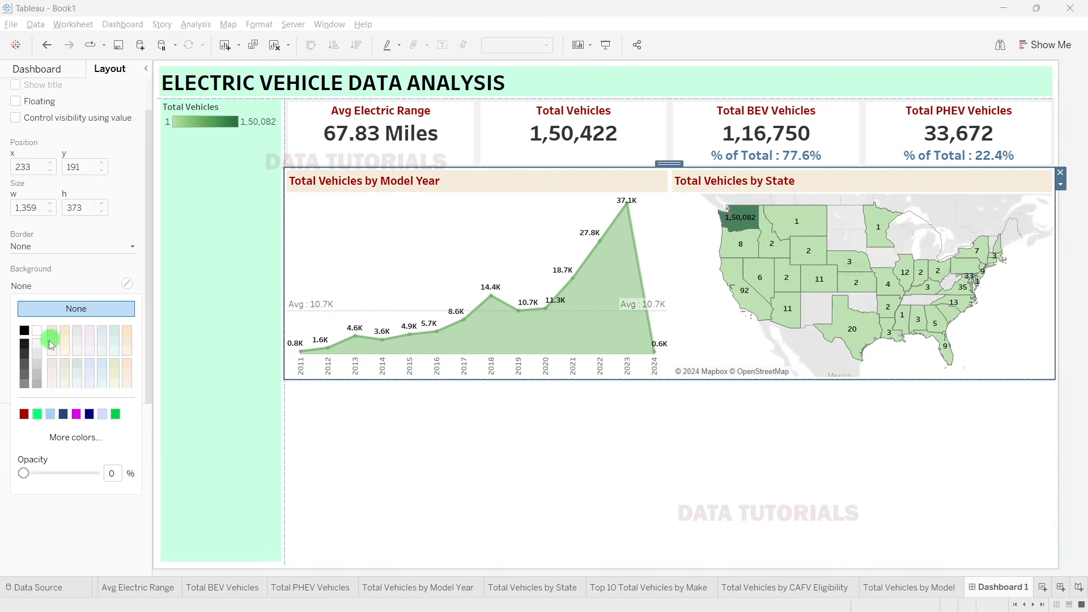
left_click(37, 356)
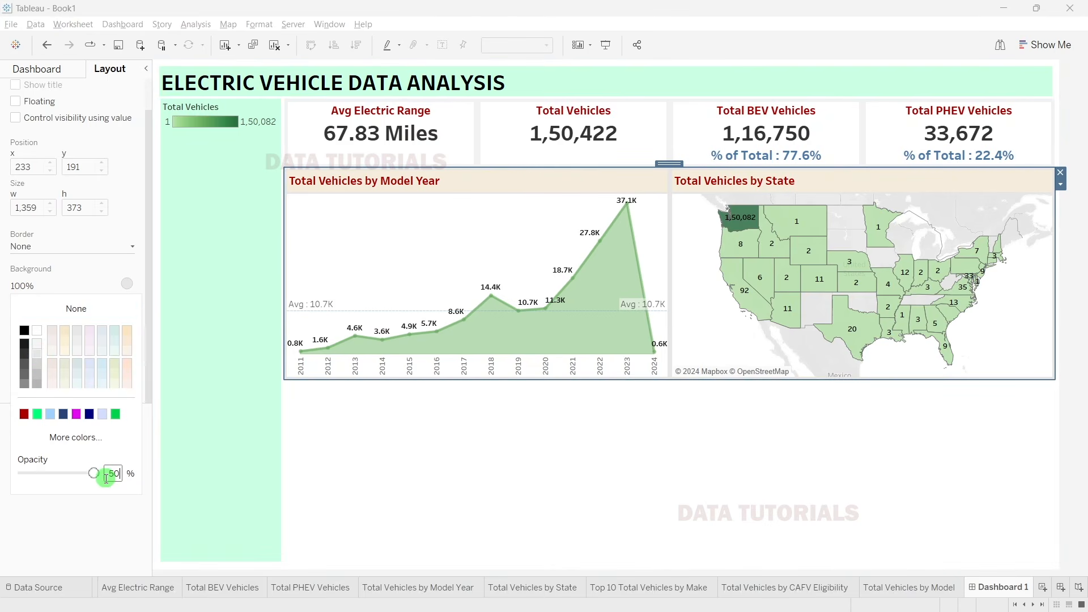
left_click(595, 522)
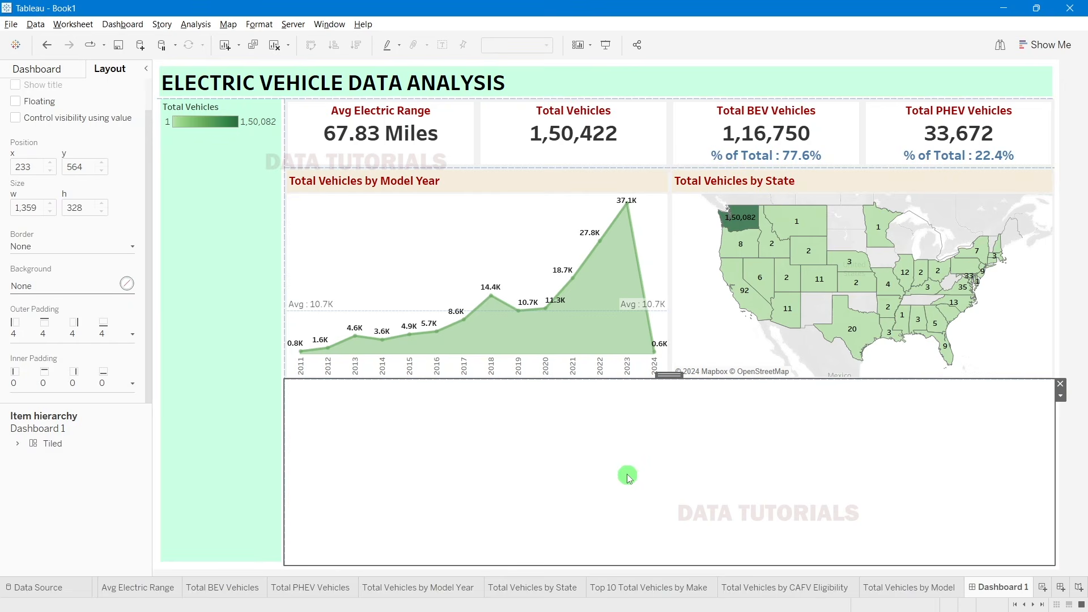
Step: Slightly increase the outer padding on all sides of the Total Vehicles by Model Year chart and the Total Vehicles by State map
left_click(452, 176)
left_click(51, 327)
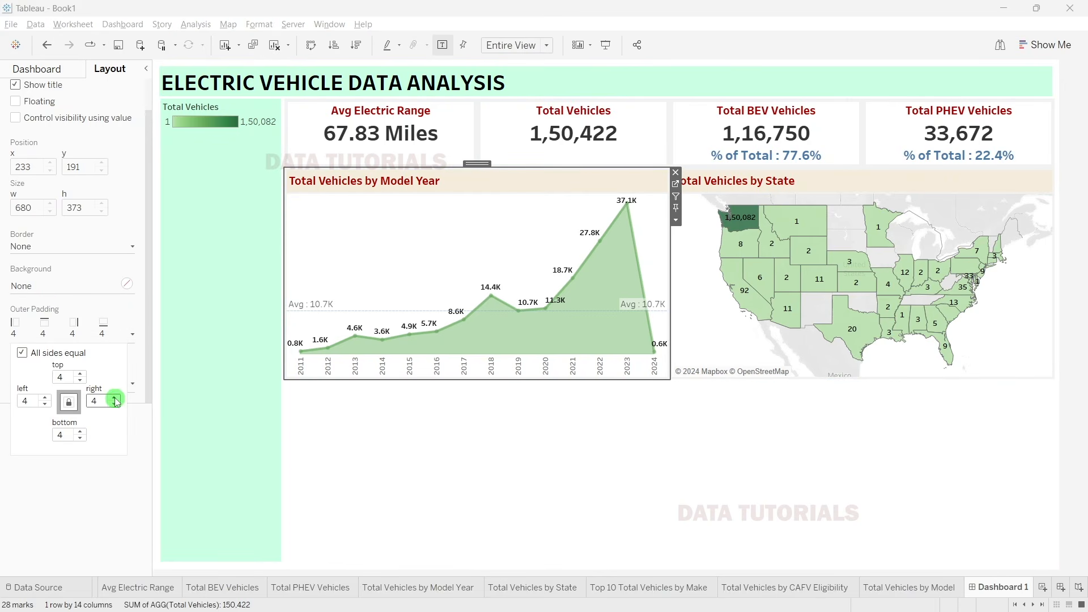
left_click(114, 397)
left_click(115, 397)
left_click(860, 195)
left_click(57, 327)
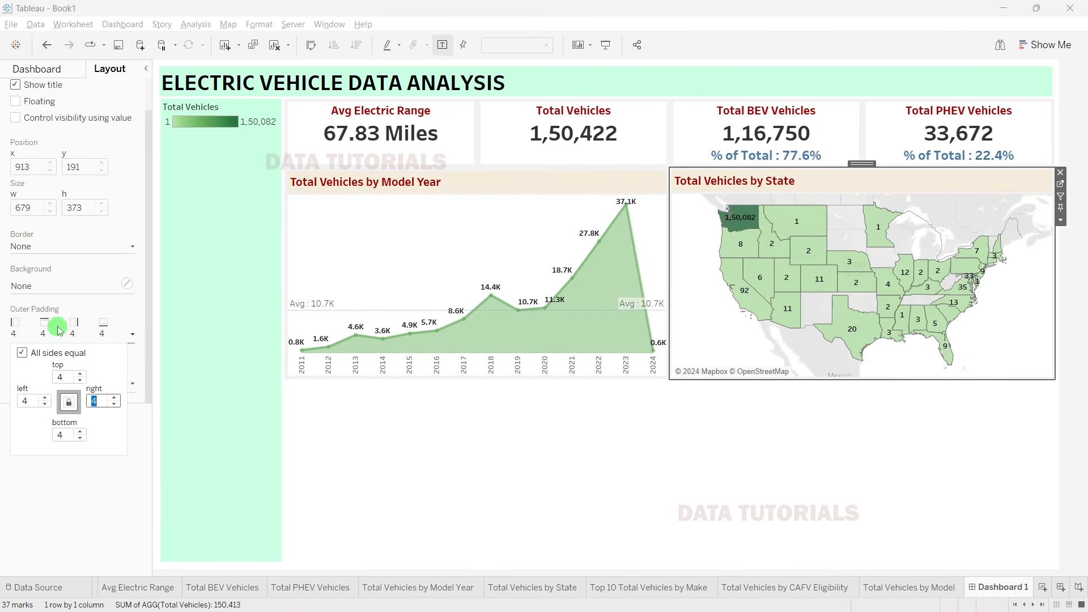
left_click(114, 399)
left_click(1084, 173)
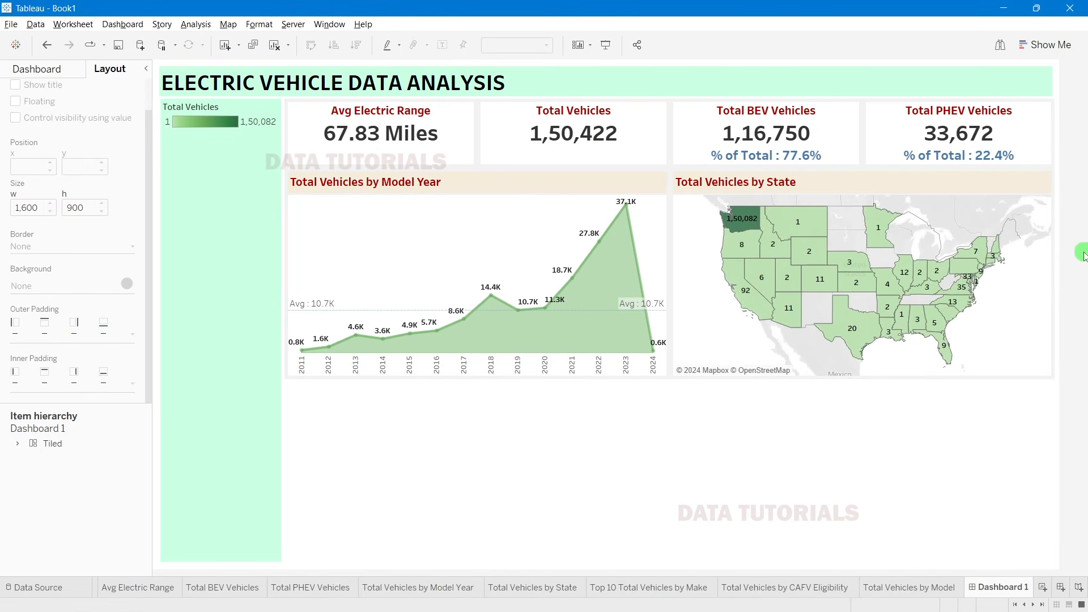
left_click(414, 210)
left_click(1084, 181)
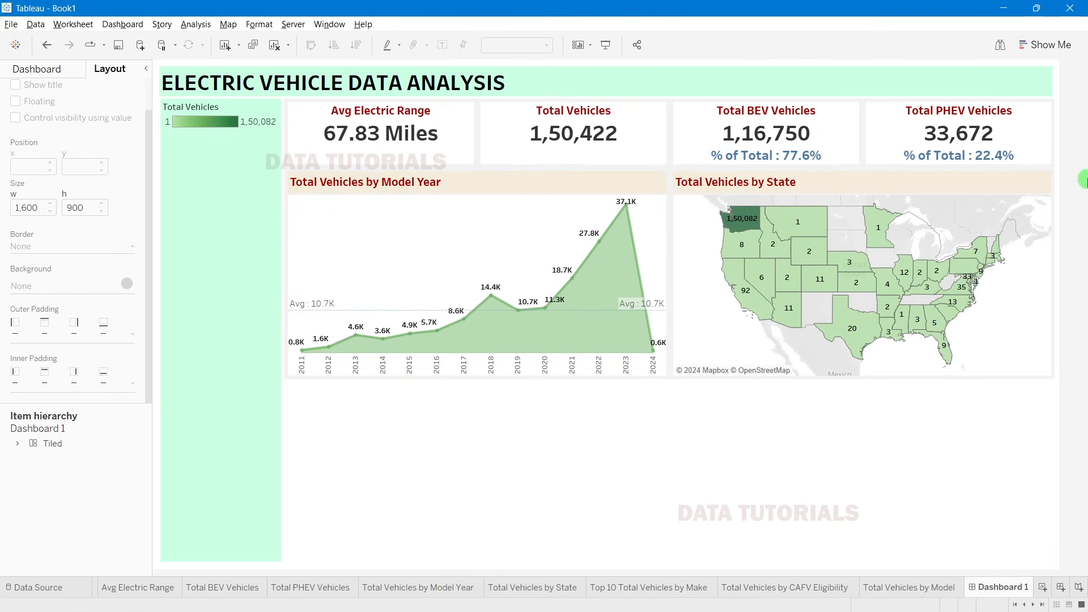
left_click(748, 200)
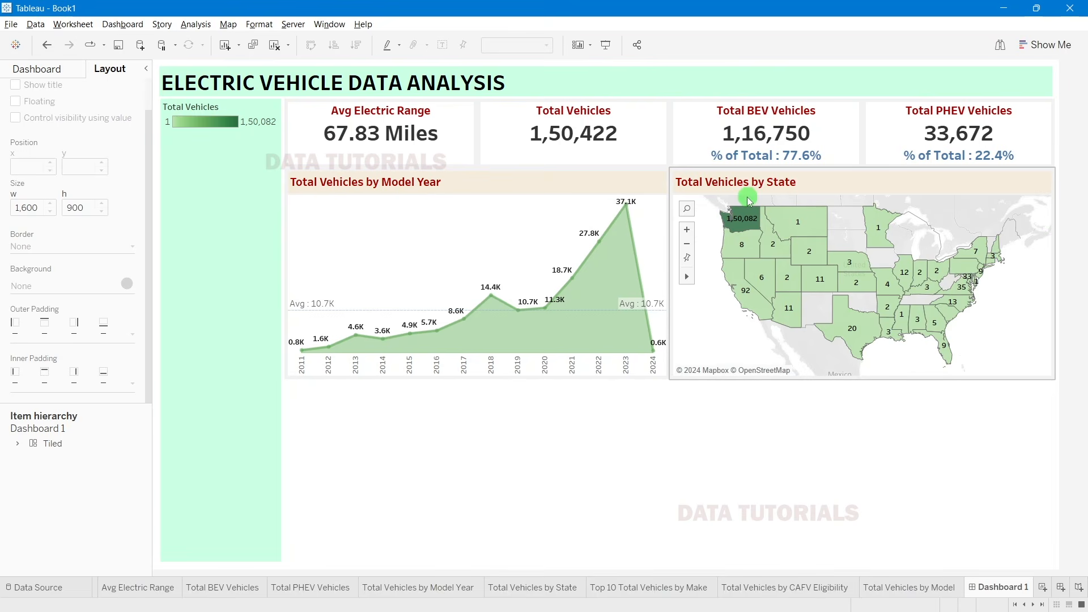
left_click(1084, 290)
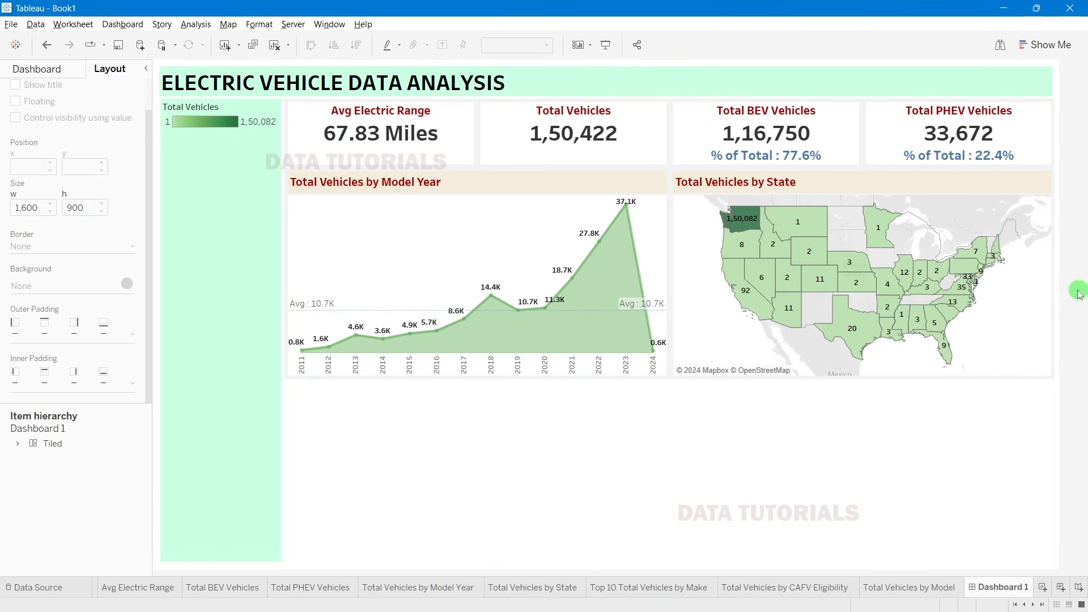
Step: Place a horizontal container in the empty area below the two charts and remove the leftover blank object beneath it
left_click(495, 439)
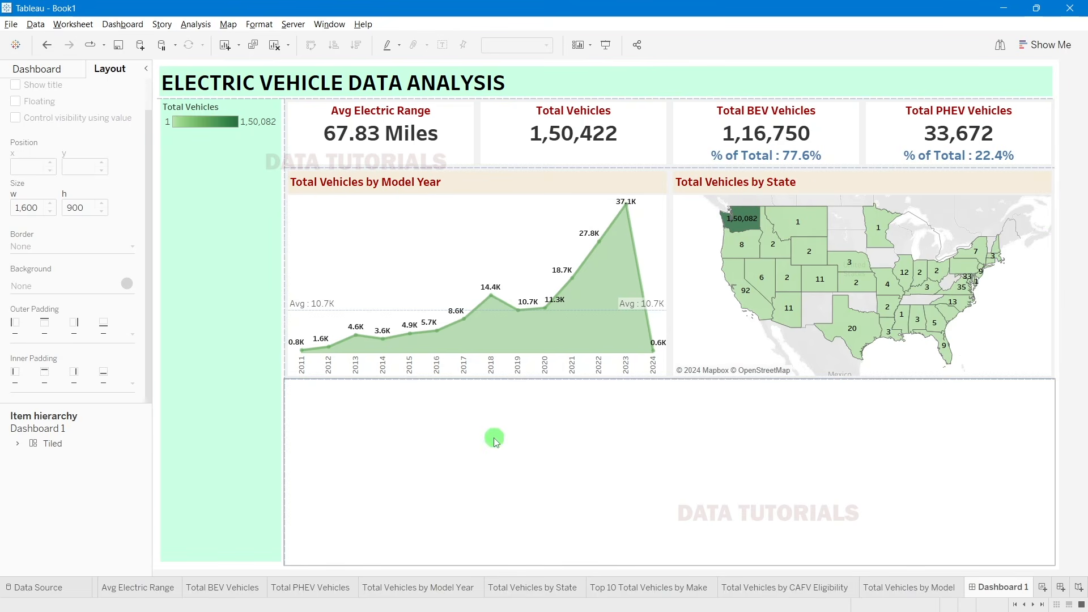
left_click(845, 448)
left_click(49, 77)
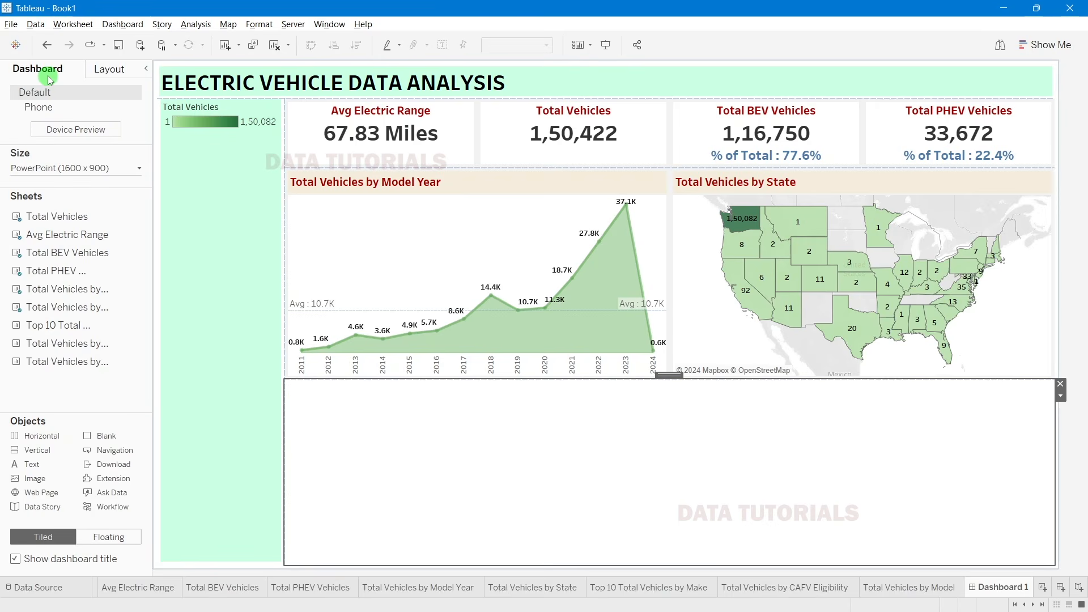
left_click_drag(42, 436, 672, 455)
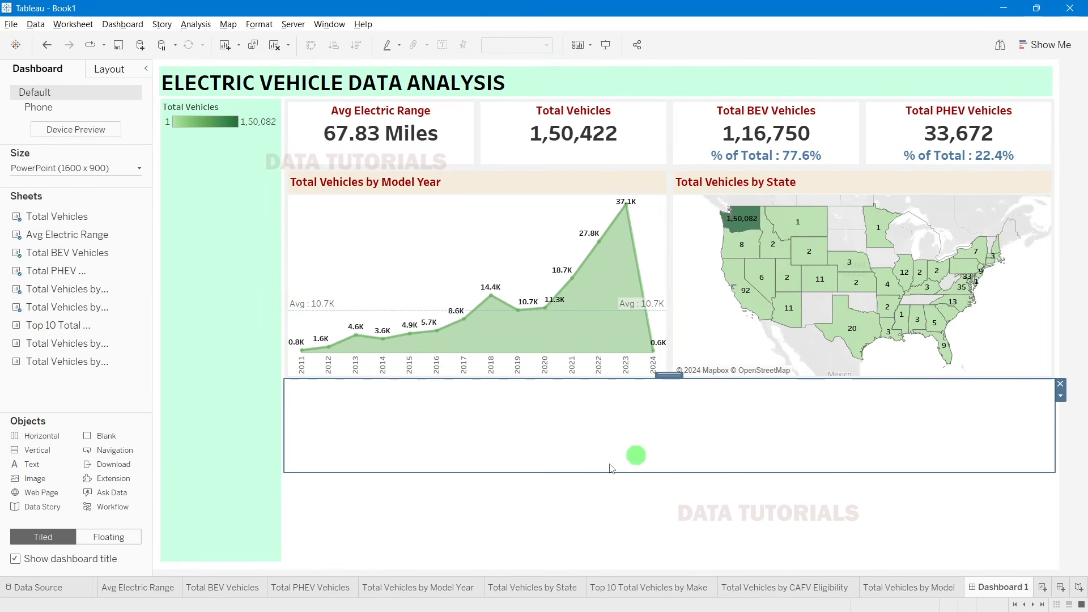
left_click(608, 456)
left_click(608, 513)
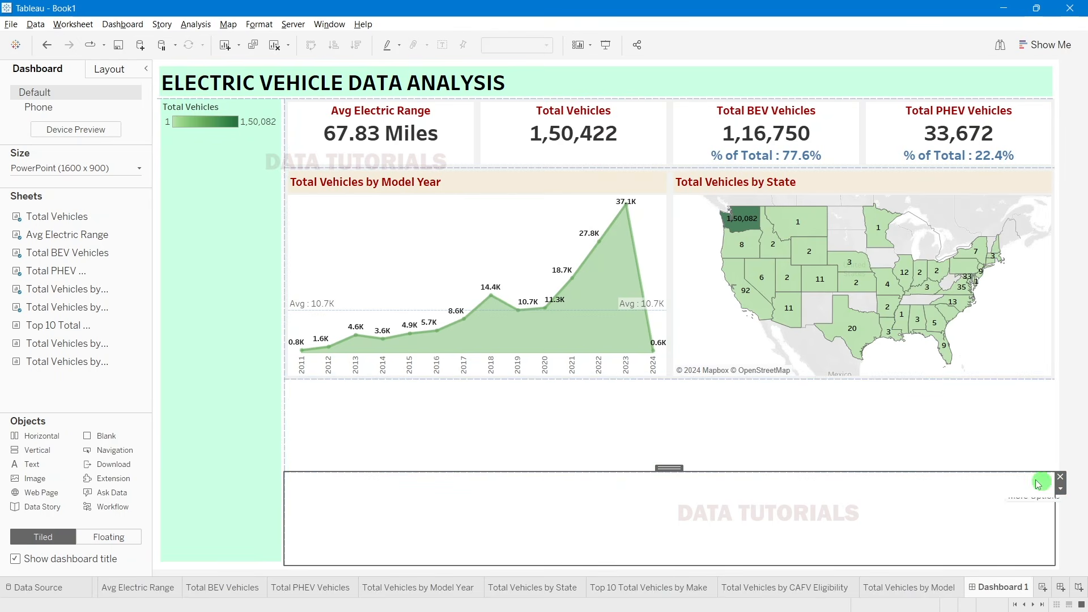
left_click(1059, 480)
left_click(731, 443)
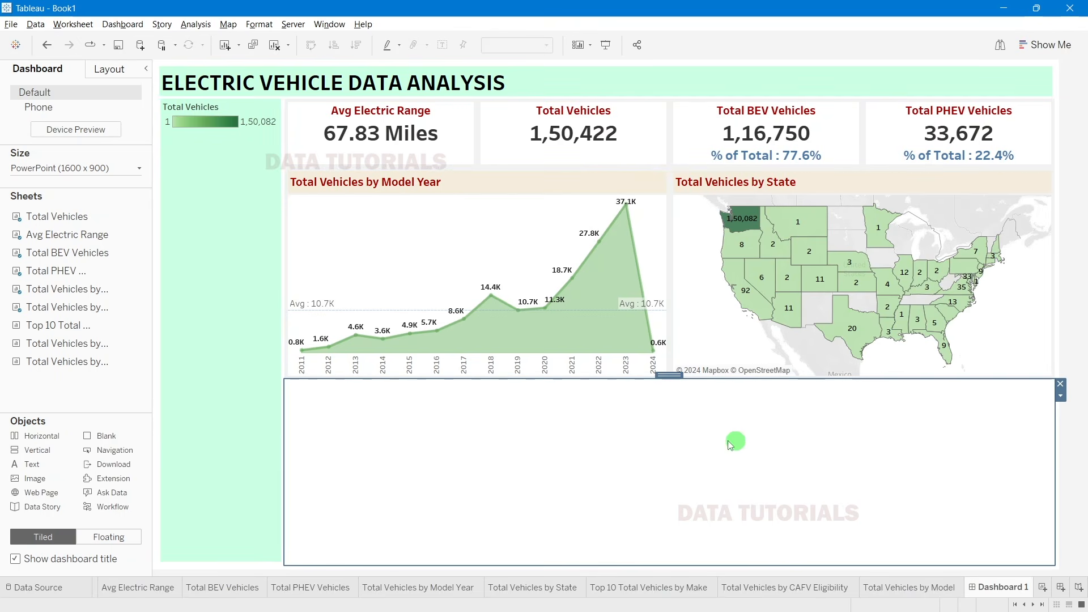
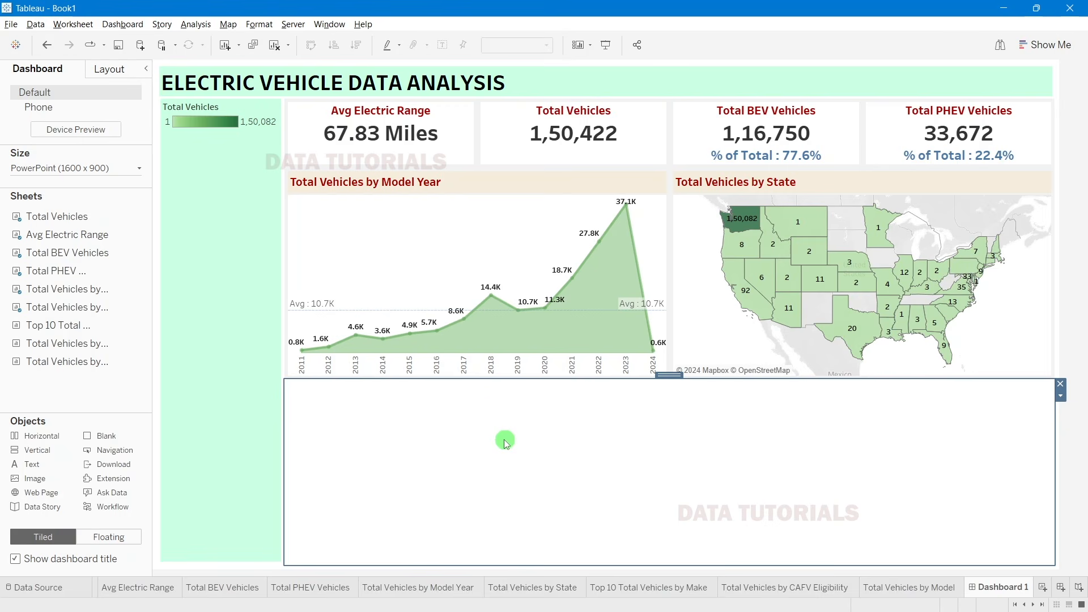
Step: Add the Top 10 Total Vehicles by Make sheet to the empty horizontal container
left_click(109, 68)
left_click(49, 69)
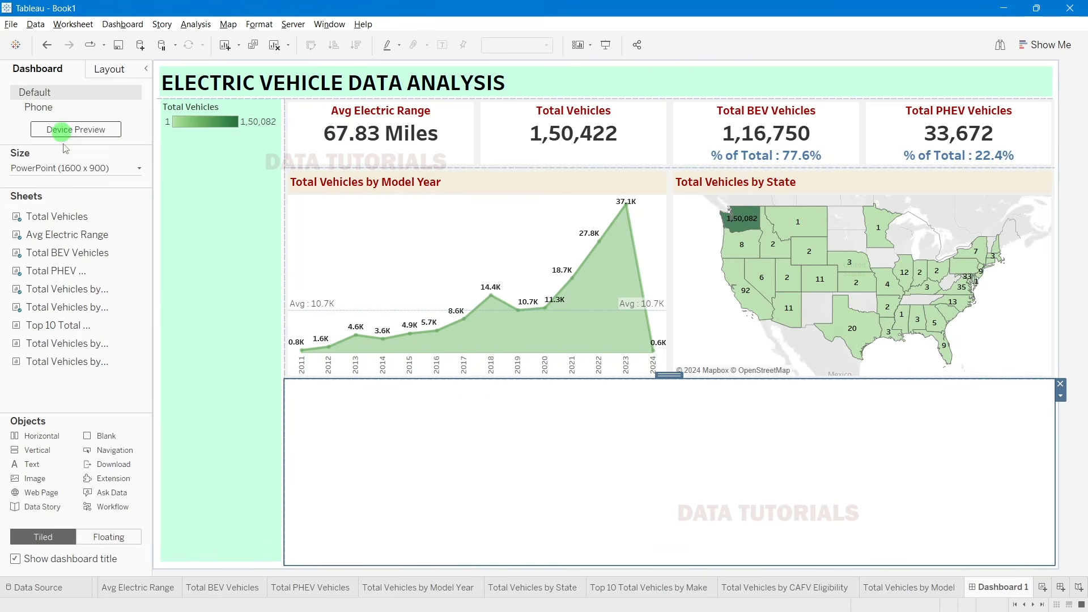
left_click_drag(68, 329, 396, 451)
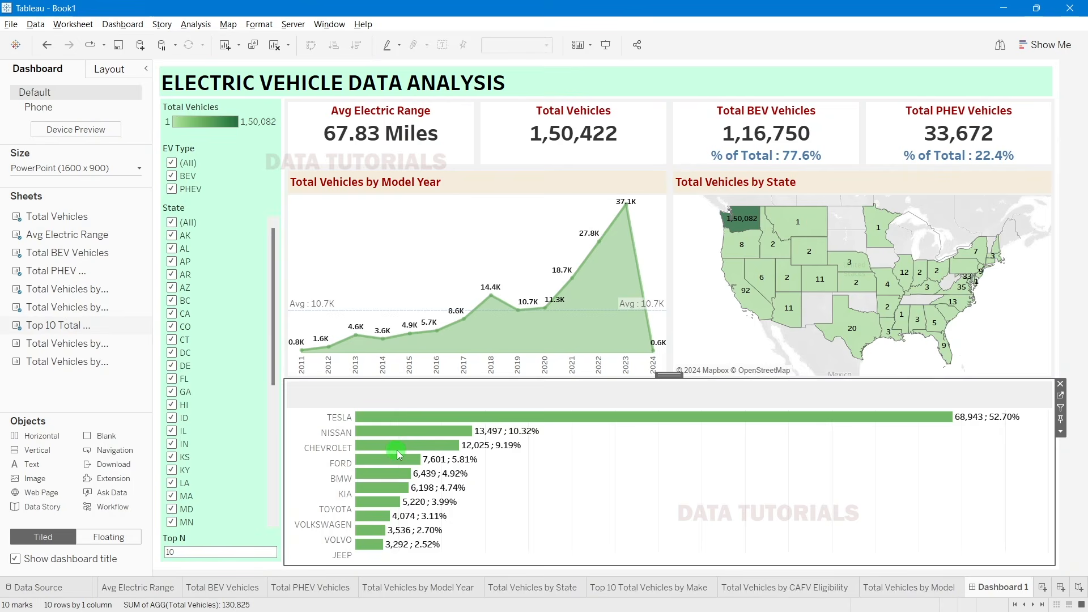
Step: Remove the State and EV Type filters from the dashboard's side container, keeping the Top N parameter
left_click(234, 232)
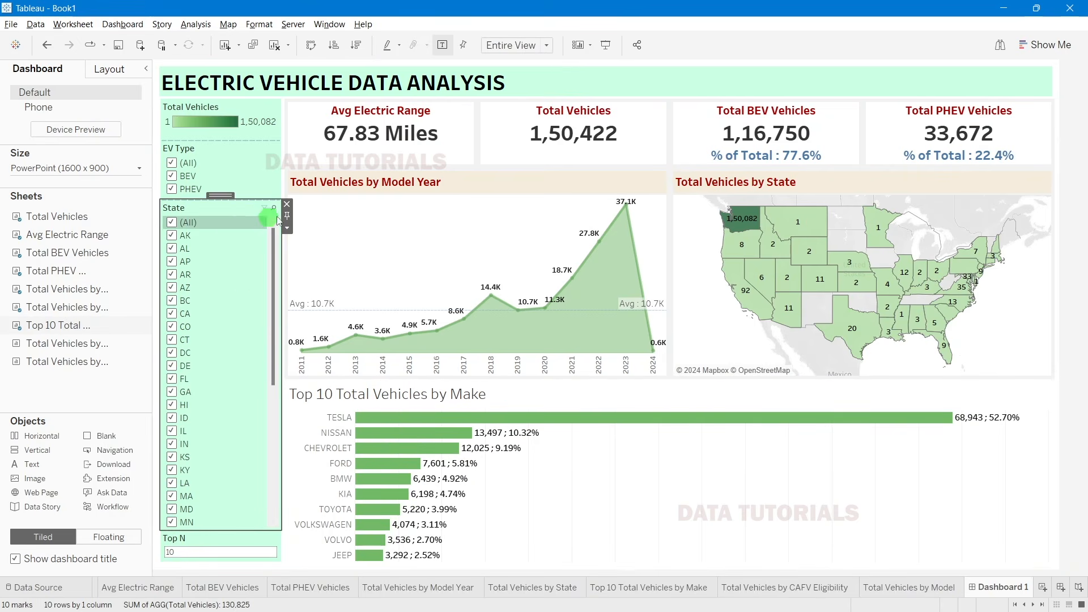
left_click(288, 205)
left_click(254, 166)
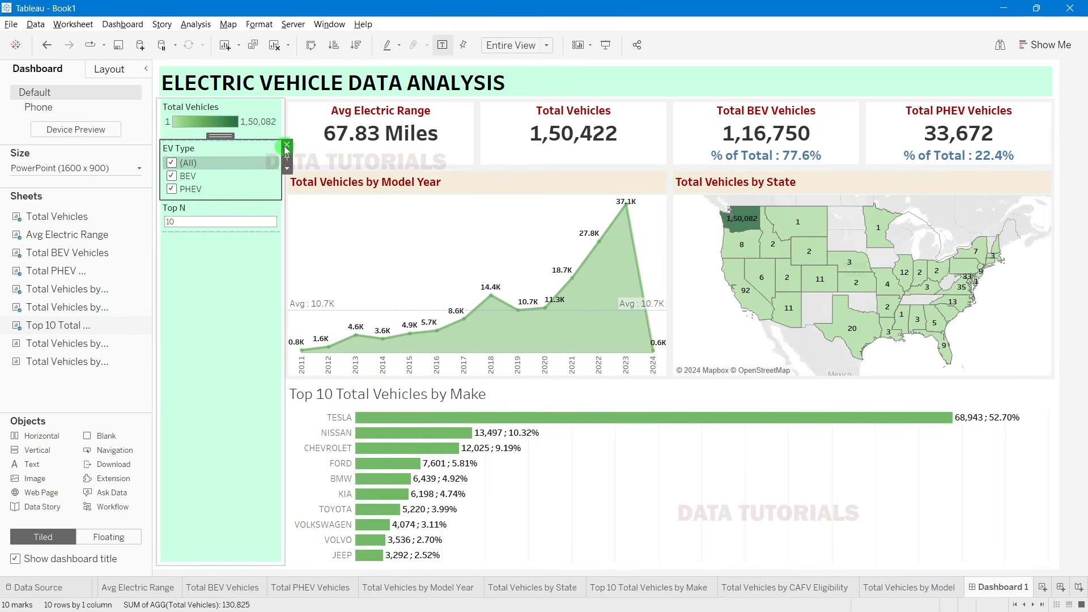
left_click(288, 147)
Step: Add the Total Vehicles by CAFV Eligibility sheet to the right of the Top 10 Total Vehicles by Make chart
mouse_move(144, 255)
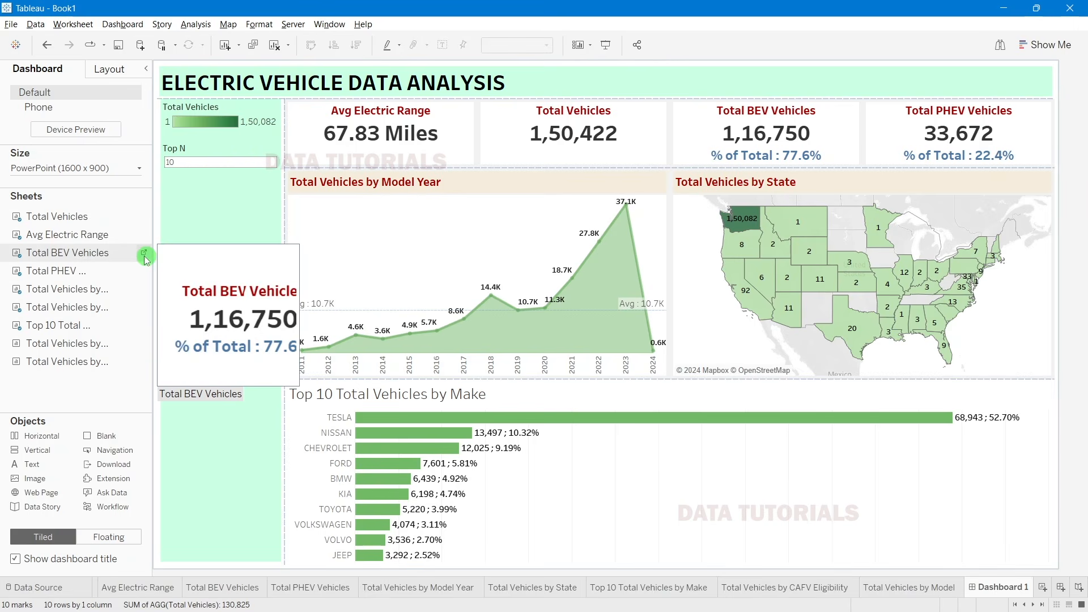
mouse_move(75, 345)
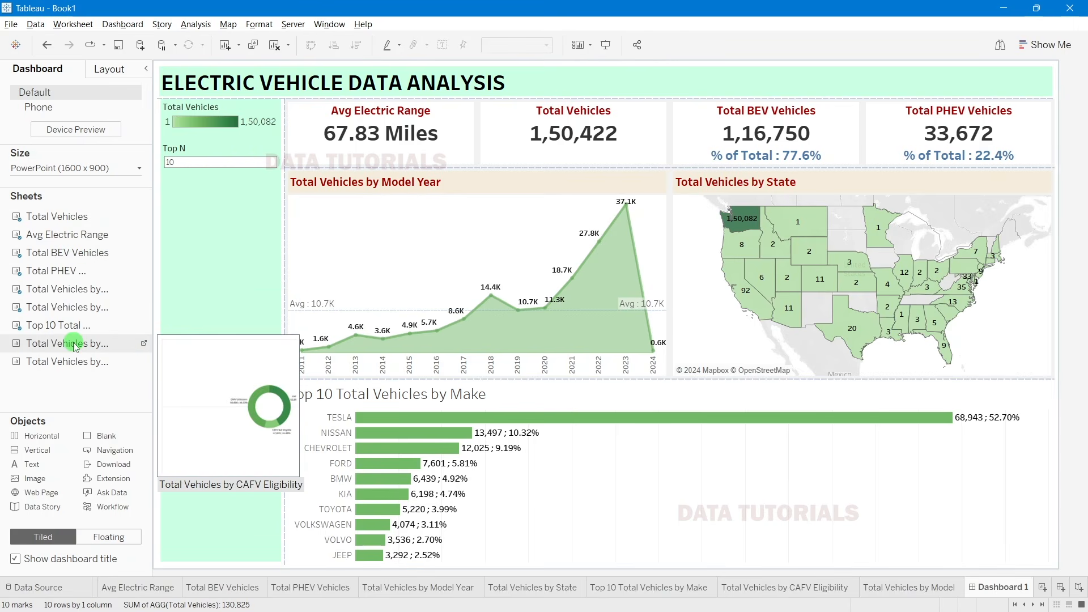
left_click_drag(74, 347, 716, 469)
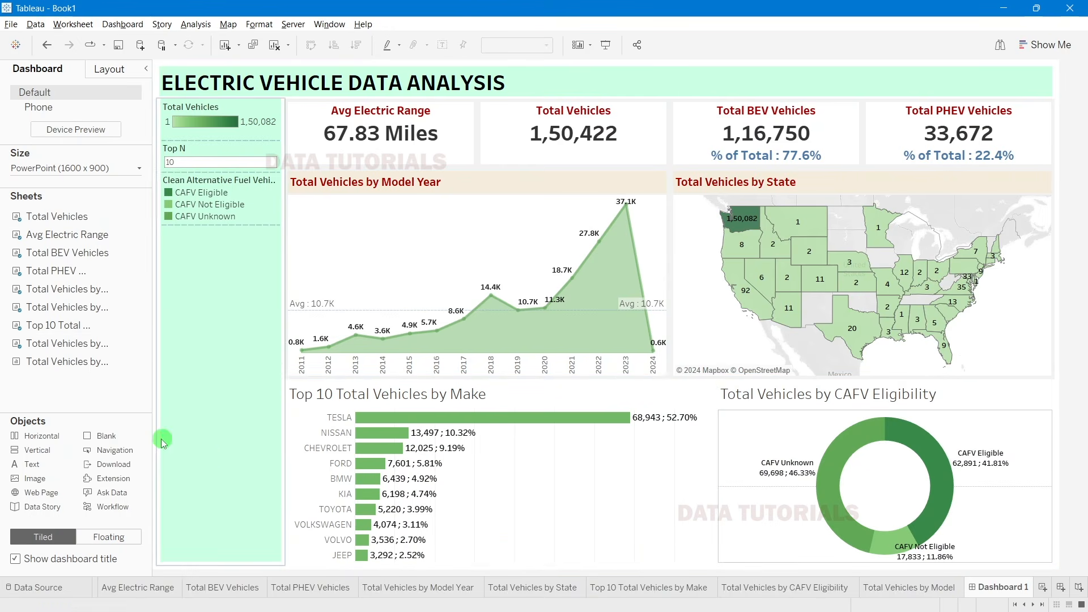
Step: Add the Total Vehicles by Model sheet beside the CAFV Eligibility chart and rebalance the three lower views, narrowing the Make chart
left_click_drag(63, 363, 937, 470)
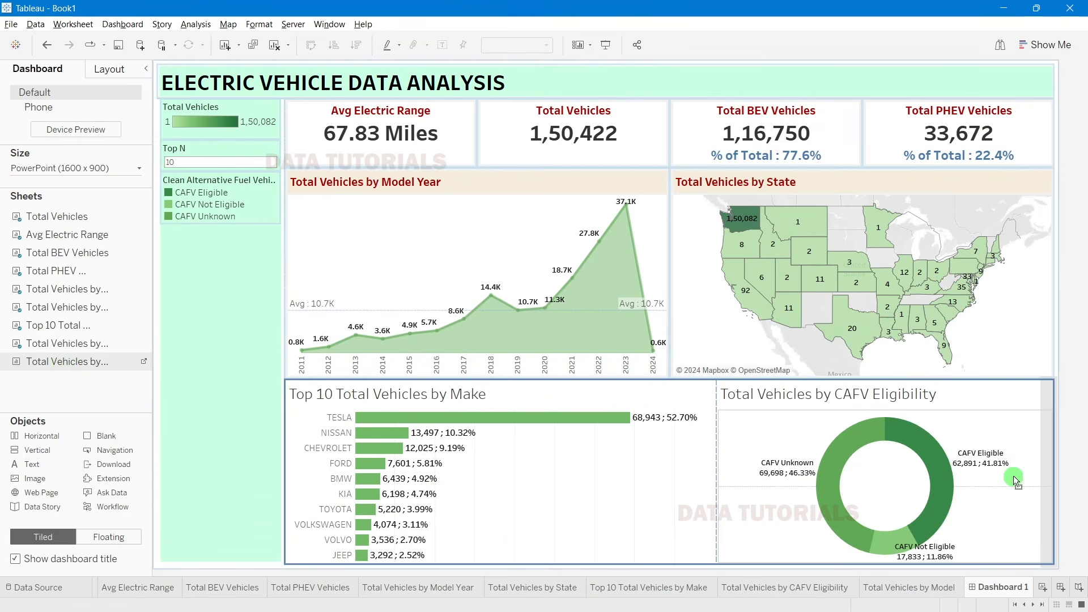
left_click_drag(1016, 481, 1015, 480)
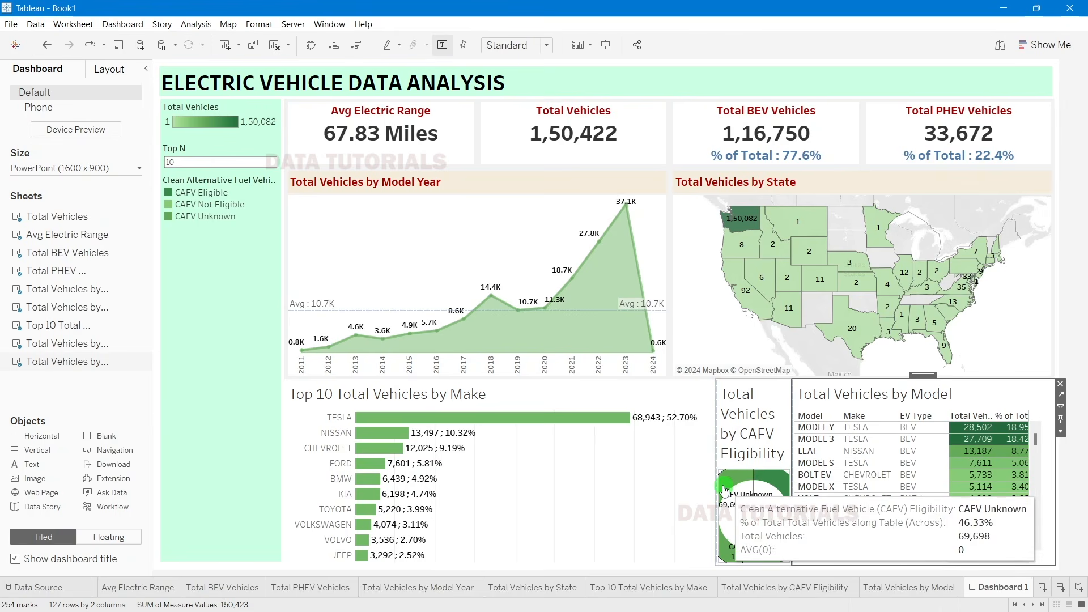
left_click_drag(717, 488, 553, 485)
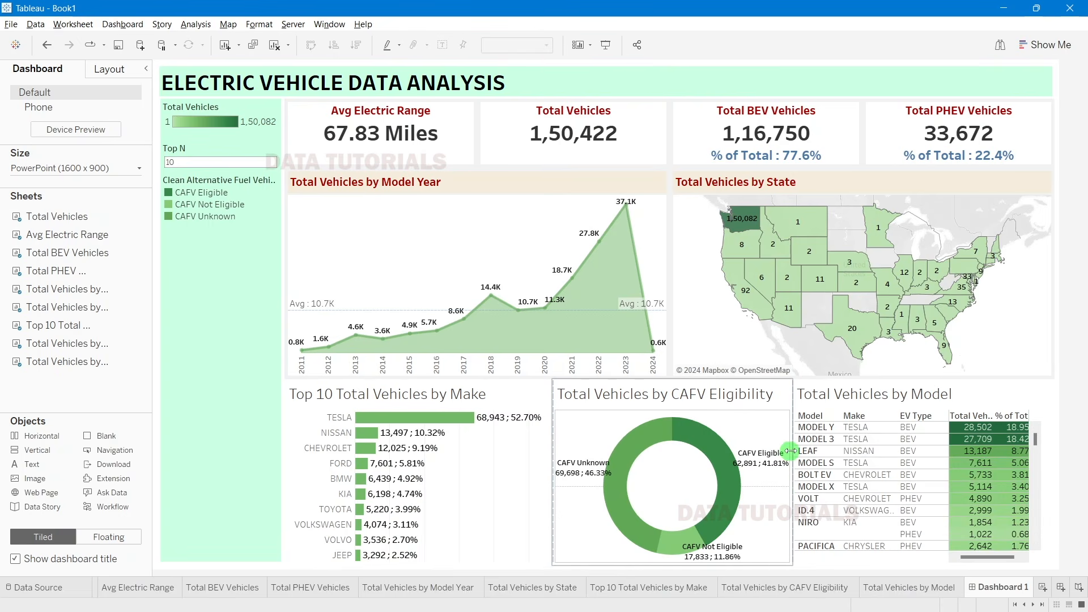
left_click_drag(791, 452, 758, 450)
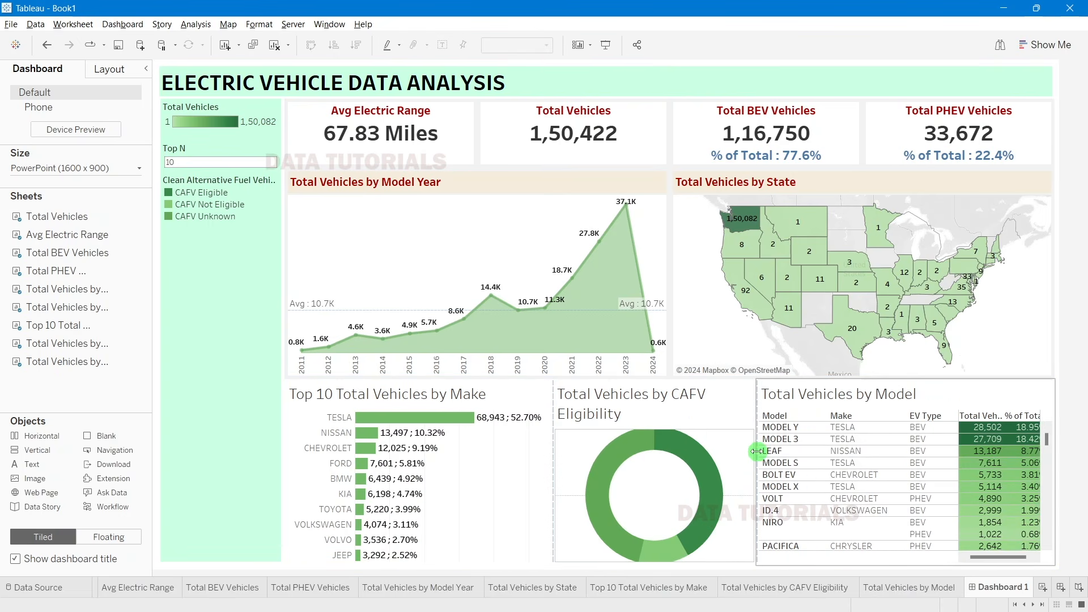
Step: Open the Total Vehicles by CAFV Eligibility sheet and reduce the size of the donut's outer pie
left_click(727, 402)
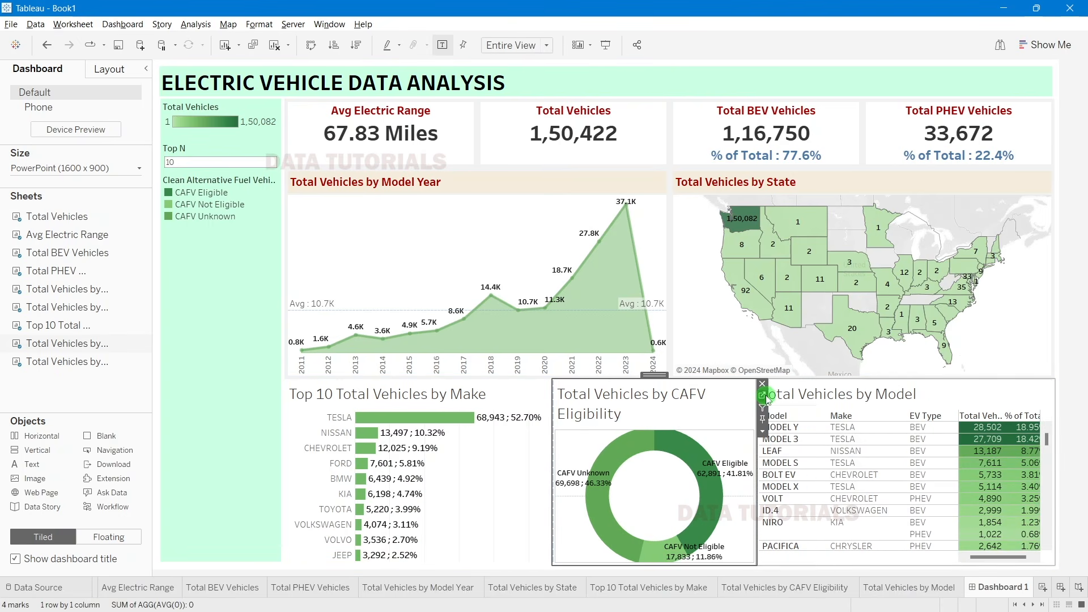
left_click(763, 397)
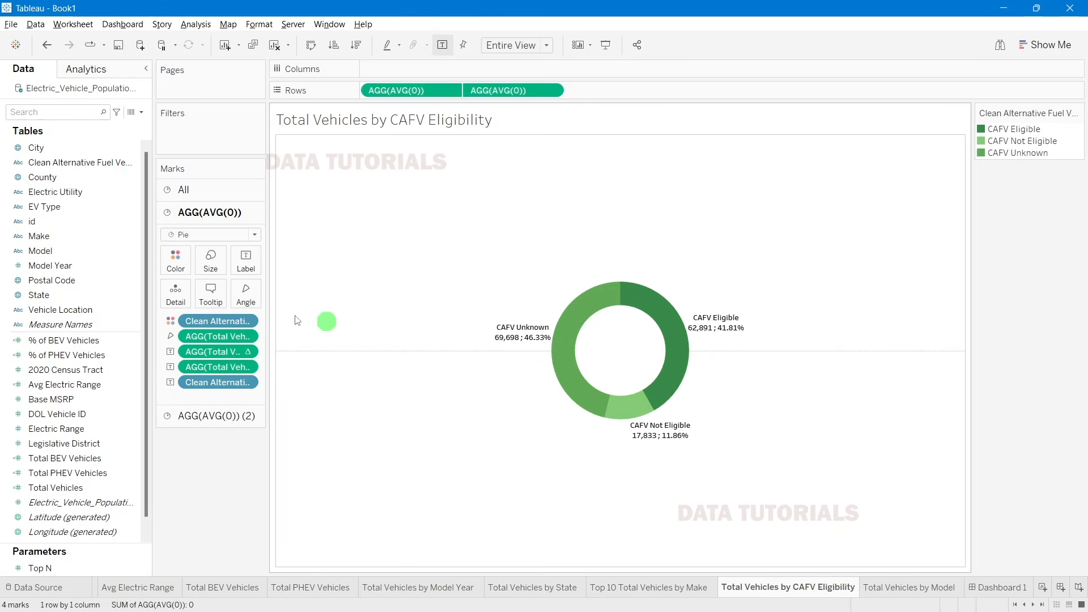
left_click(217, 266)
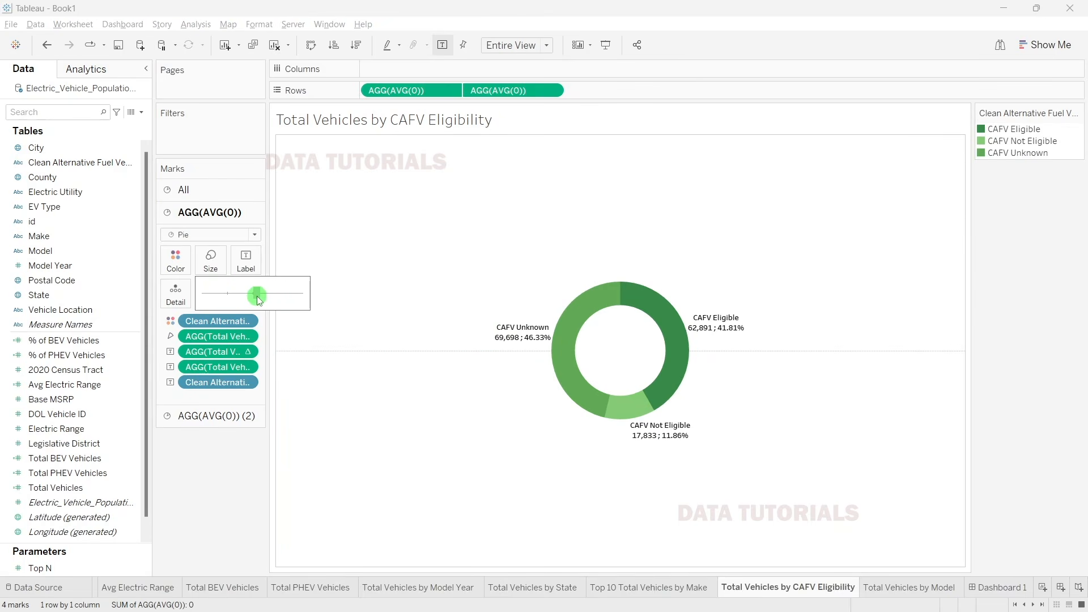
left_click_drag(258, 297, 257, 297)
Step: Reduce the donut's inner pie to restore a thicker ring, and return to Dashboard 1
left_click(226, 417)
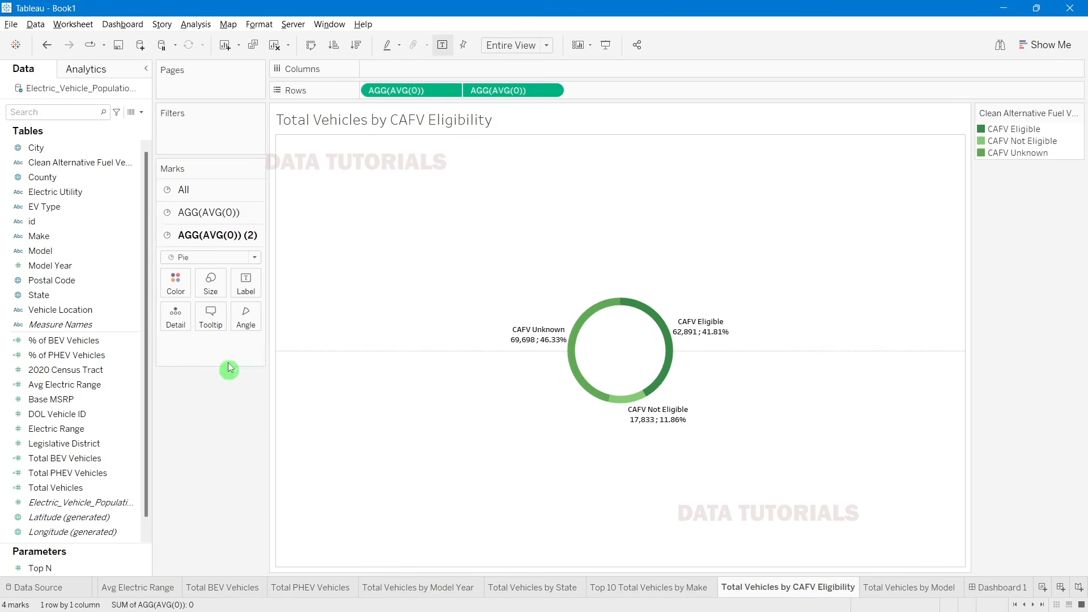
left_click(211, 284)
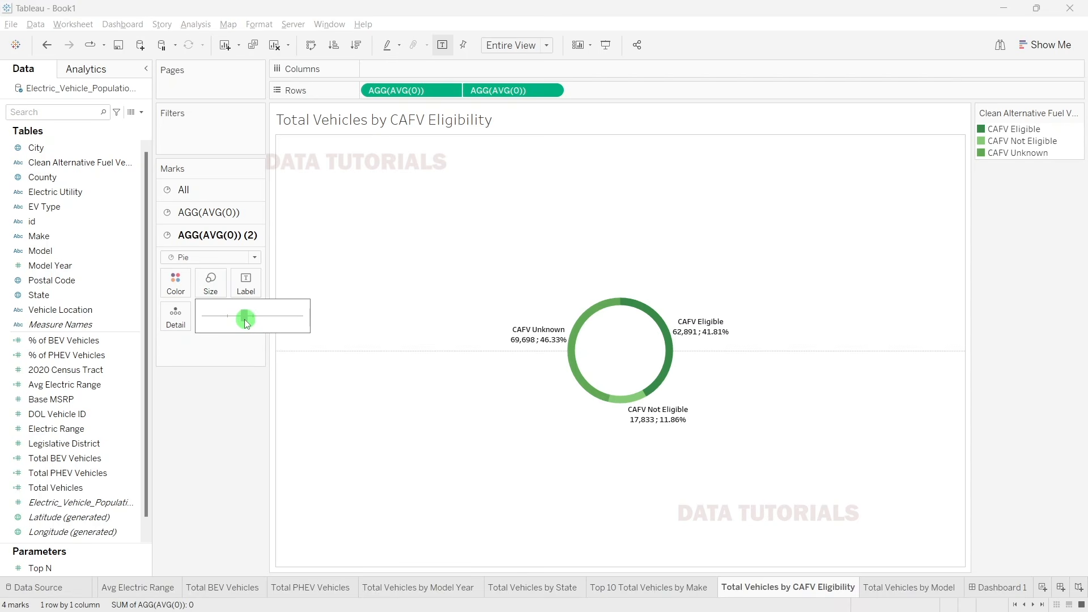
left_click_drag(247, 323, 246, 323)
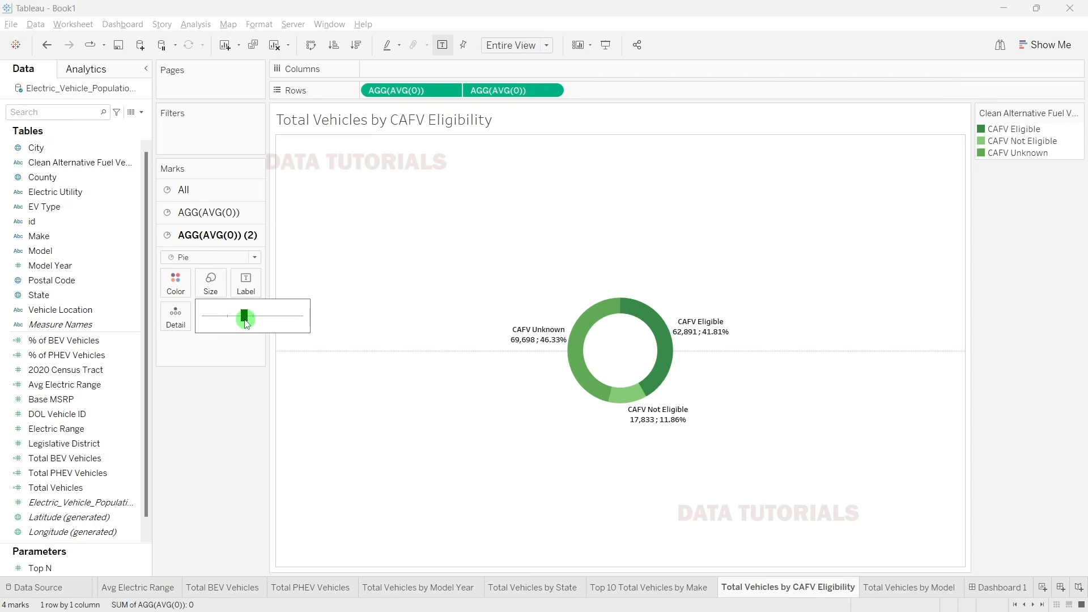
left_click(679, 587)
left_click(996, 596)
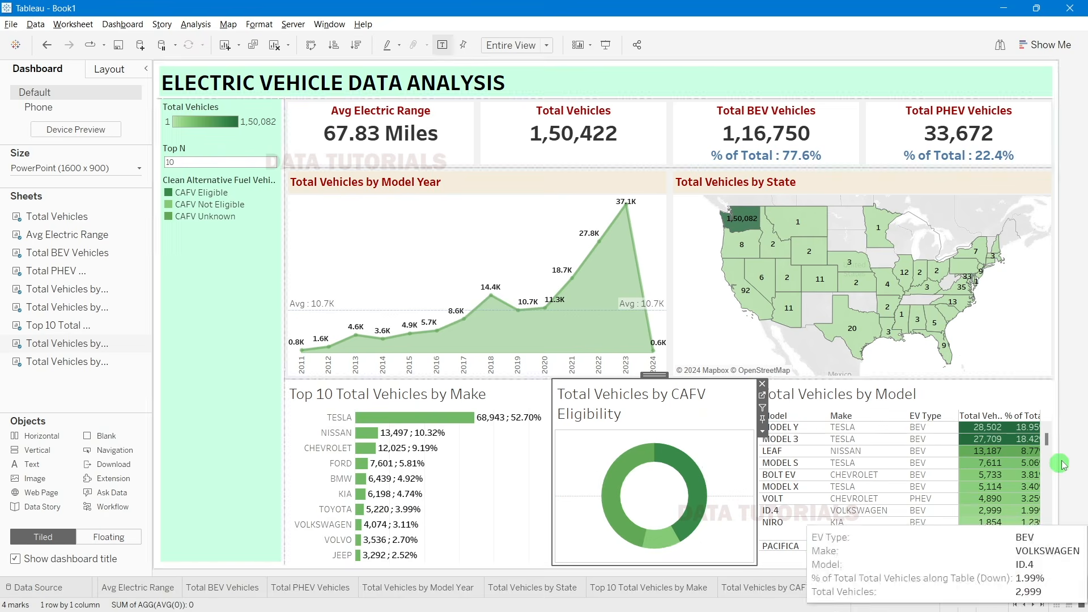
Step: Format the Top 10 Total Vehicles by Make title in Tableau Bold, size 12, dark red
double_click(421, 399)
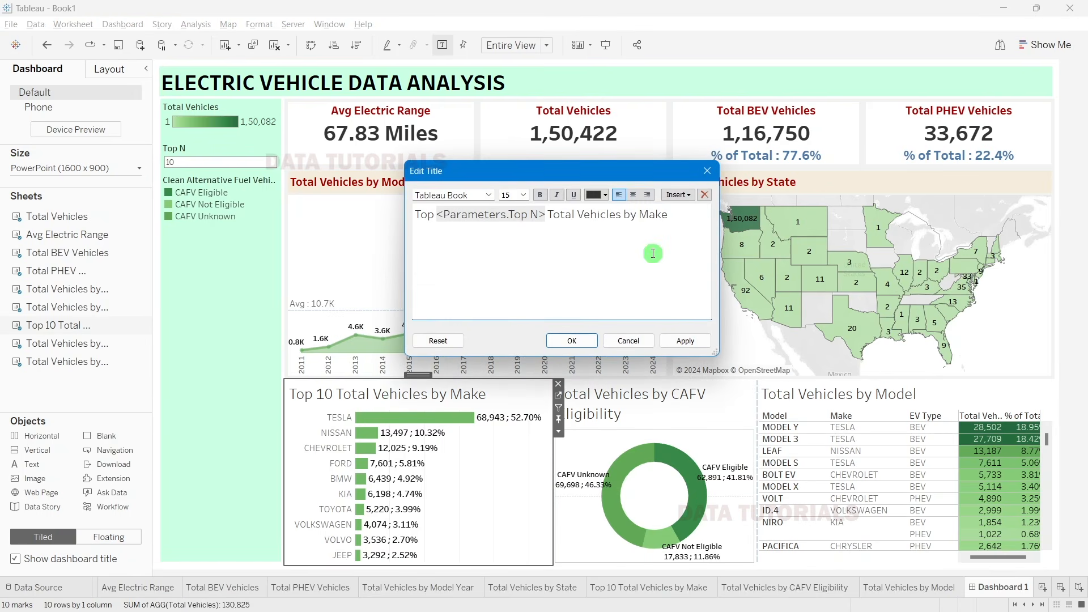
key("ctrl+a")
left_click(524, 195)
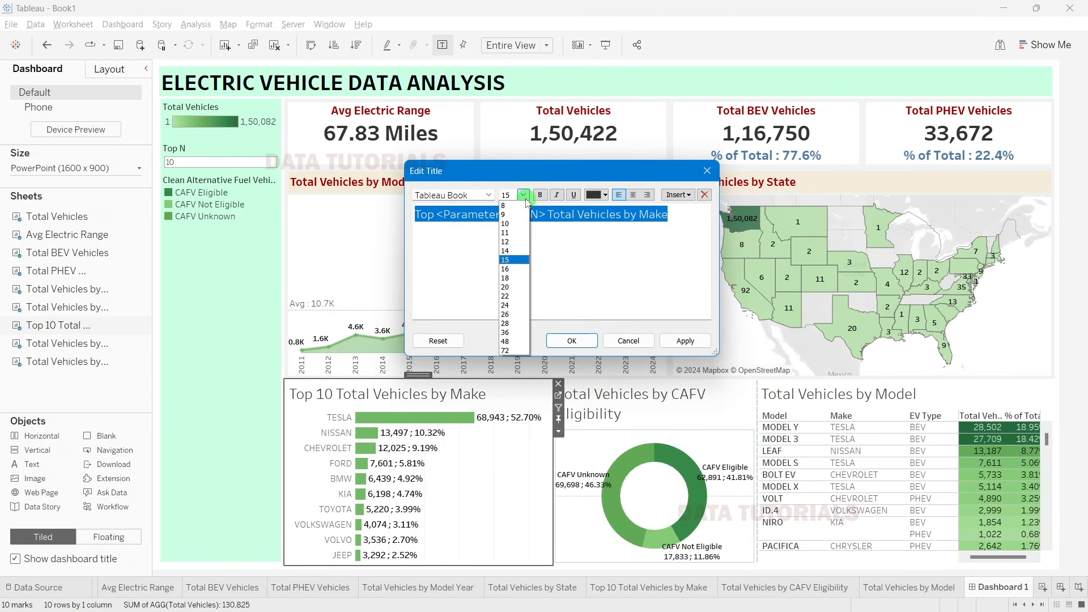
left_click(515, 243)
left_click(489, 195)
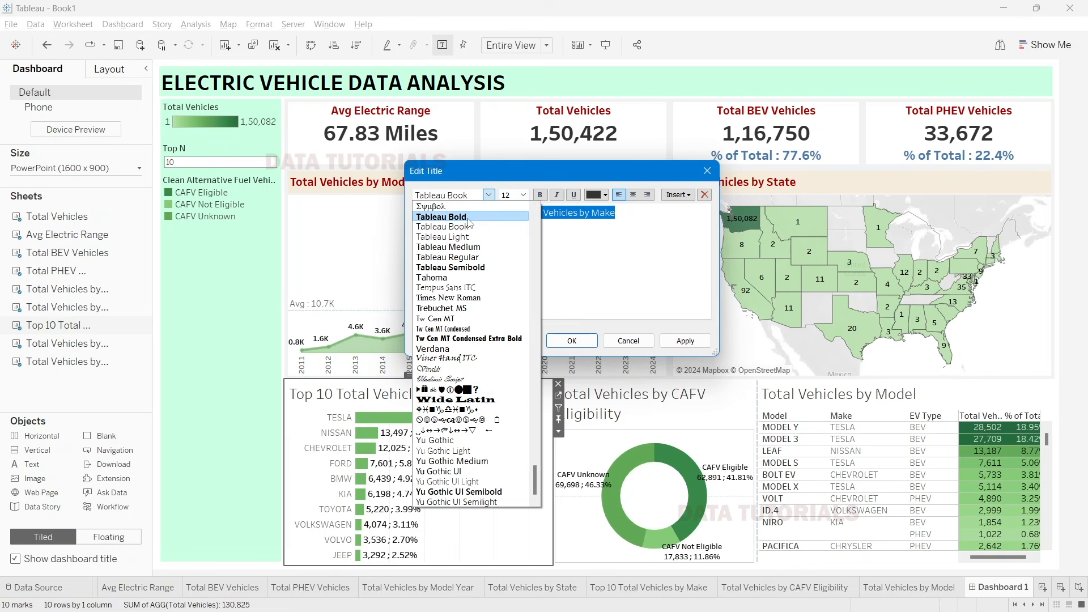
left_click(468, 221)
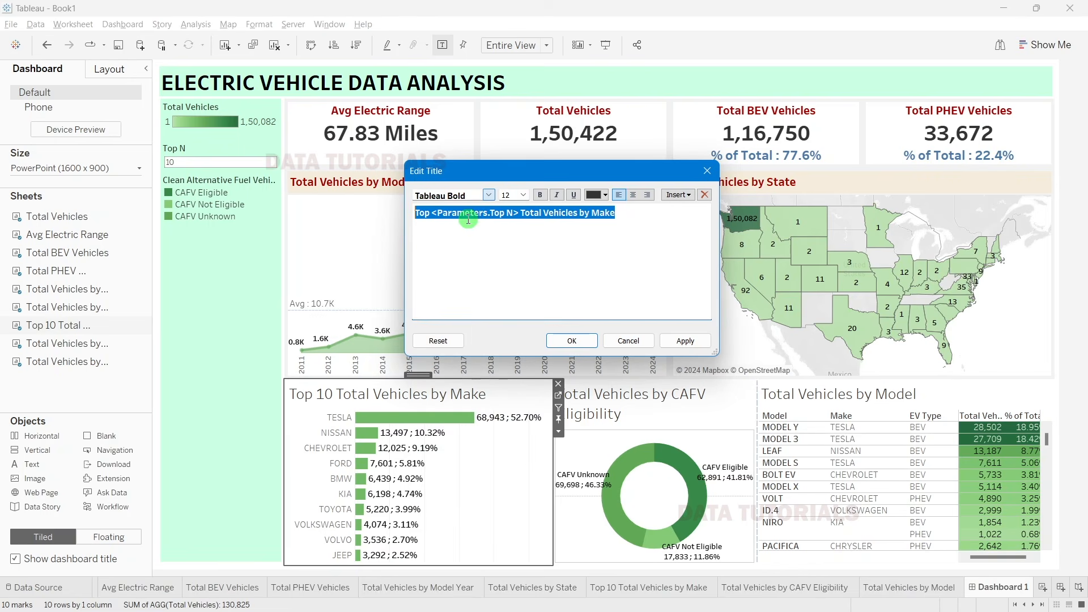
left_click(592, 195)
left_click(594, 275)
left_click(685, 341)
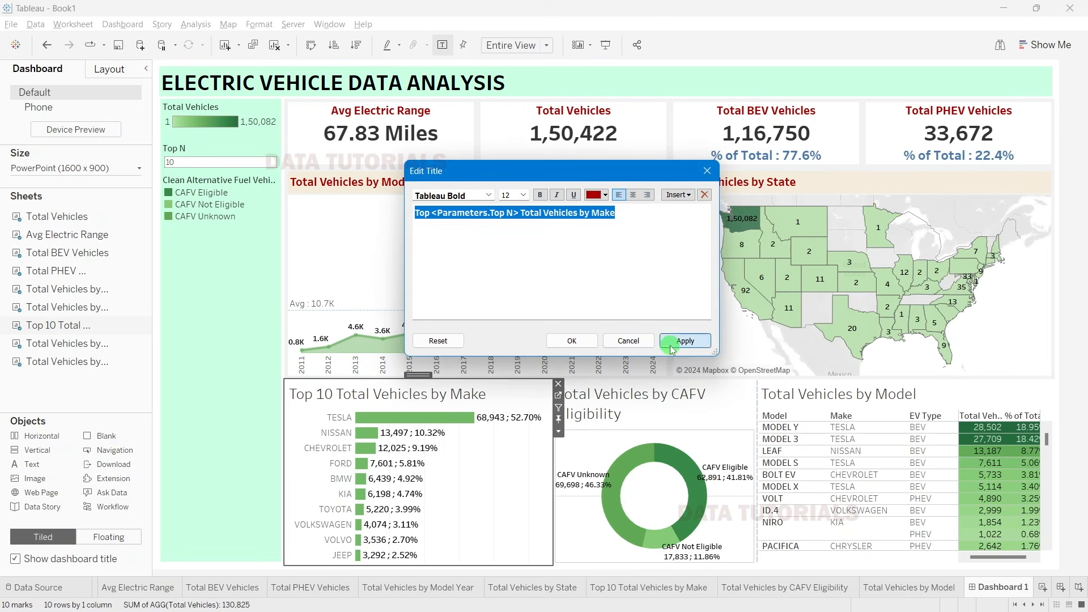
left_click(572, 341)
Step: Apply light beige shading to the title of the Top 10 Total Vehicles by Make chart
right_click(389, 393)
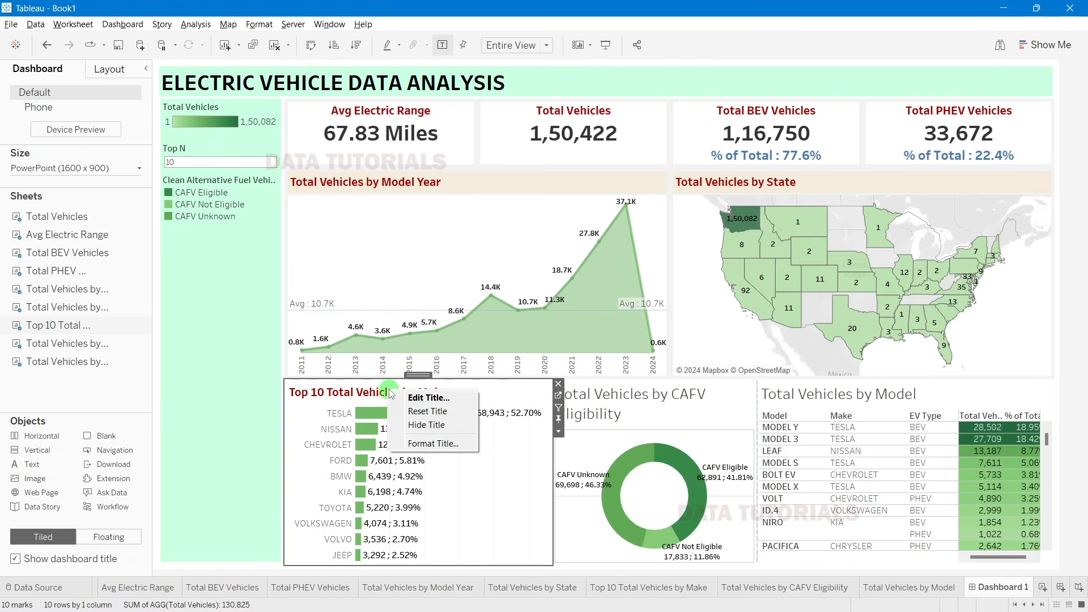
left_click(433, 444)
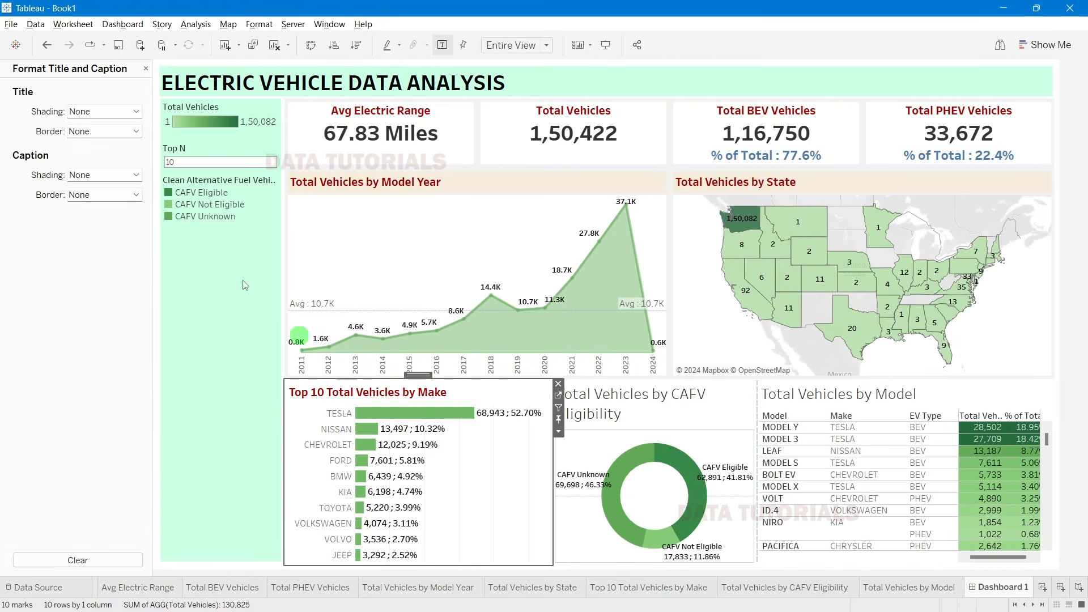
left_click(102, 111)
left_click(116, 144)
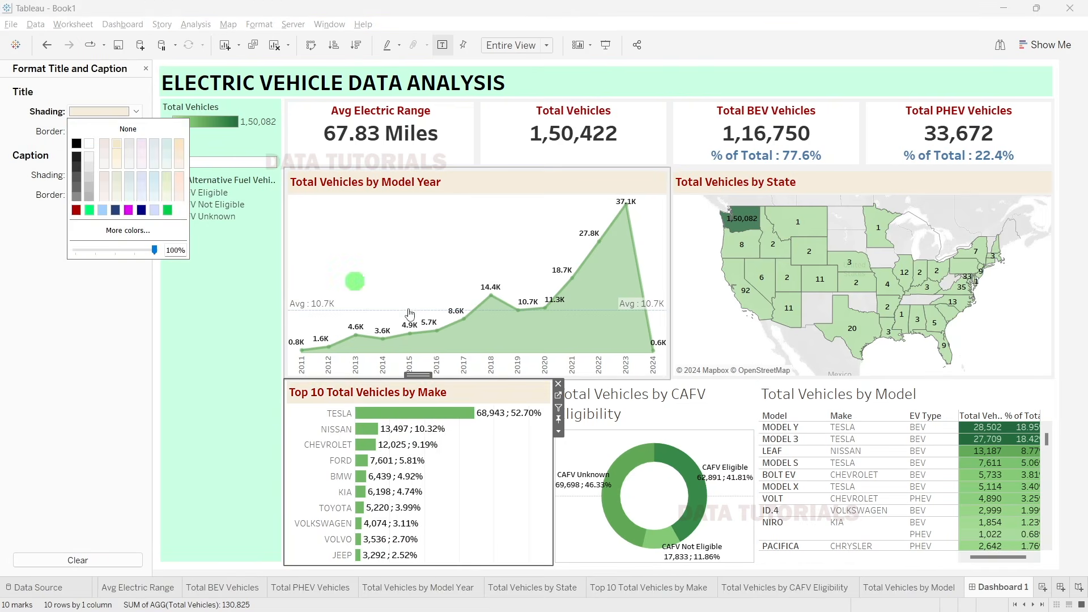
Step: Apply the same light beige title shading to the CAFV Eligibility and Model views
left_click(595, 400)
left_click(104, 111)
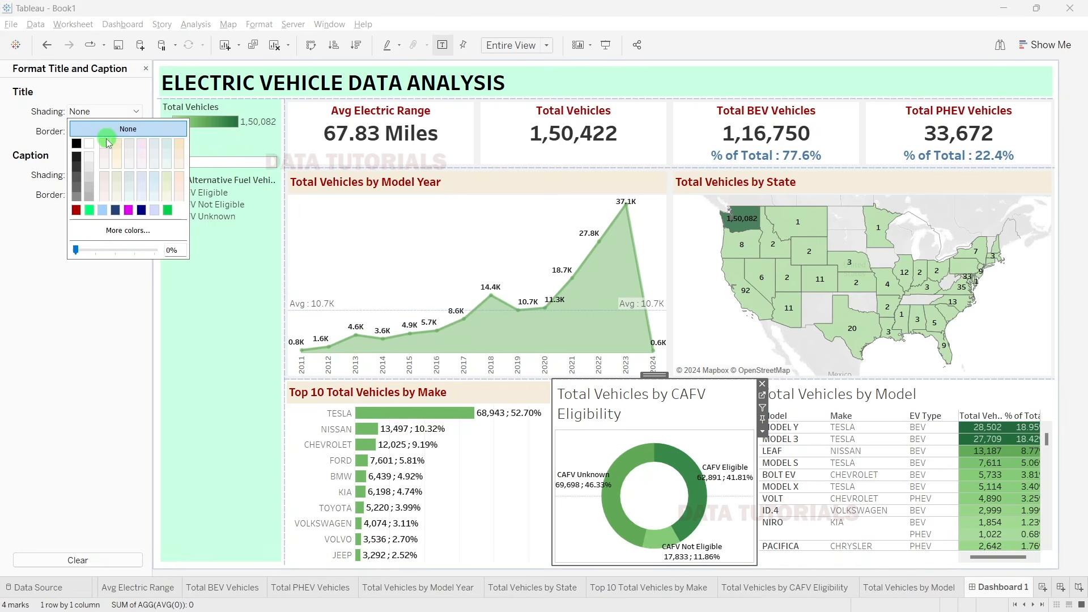
left_click(117, 144)
left_click(853, 393)
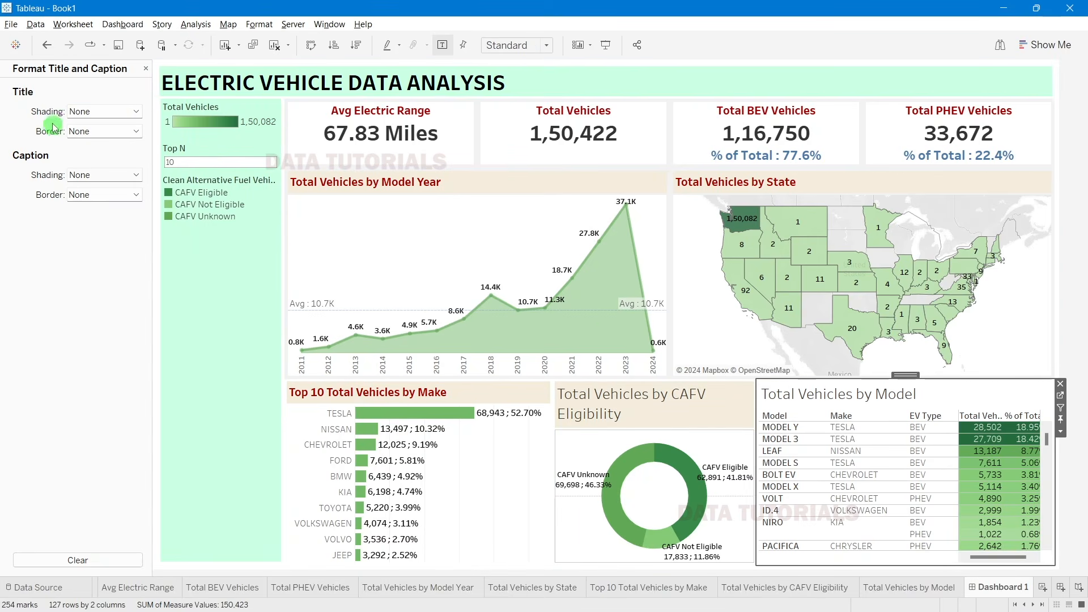
left_click(85, 111)
left_click(116, 144)
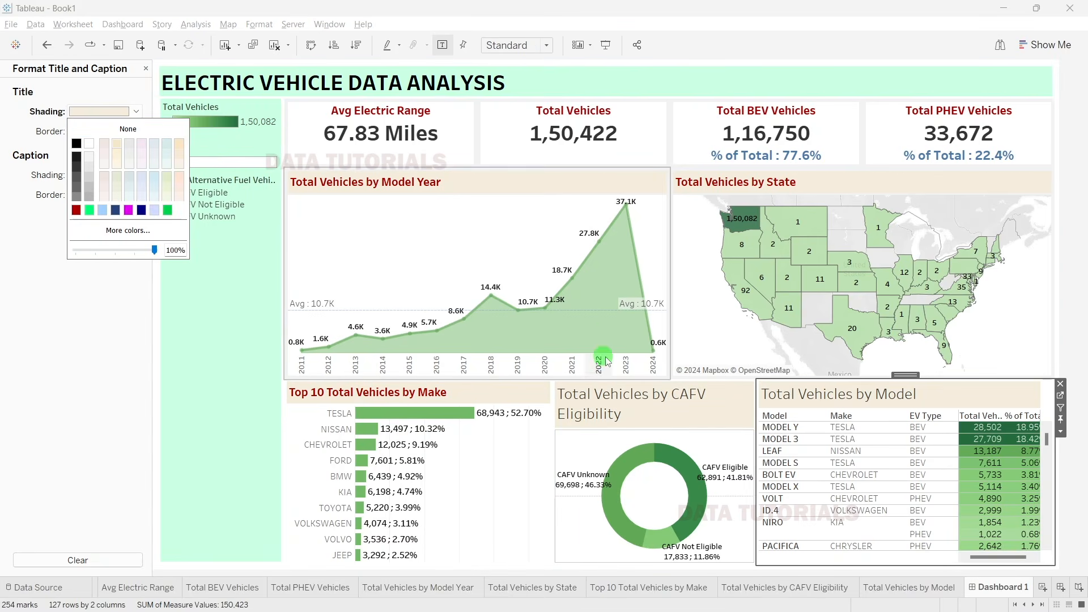
Step: Format the Total Vehicles by CAFV Eligibility title in Tableau Bold, size 12, dark red
double_click(619, 395)
left_click_drag(518, 248, 403, 213)
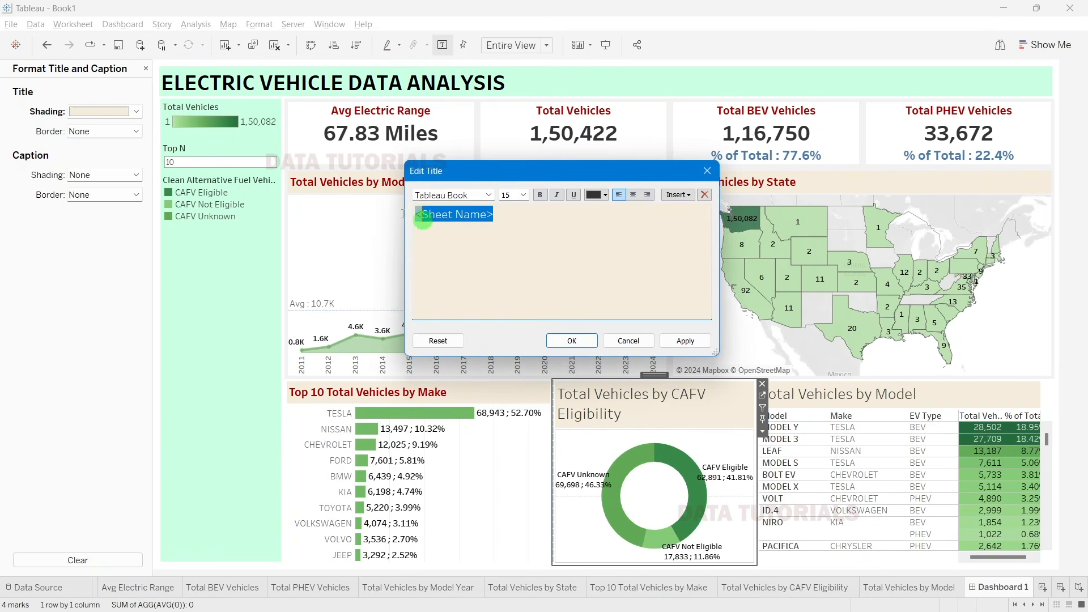
left_click(523, 195)
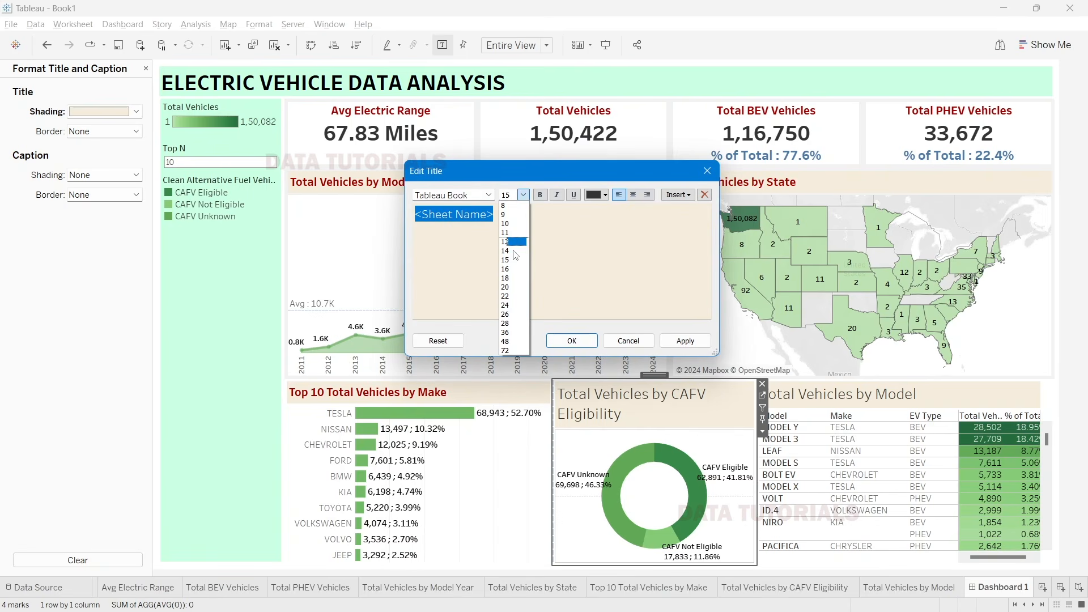
left_click(510, 242)
left_click(605, 195)
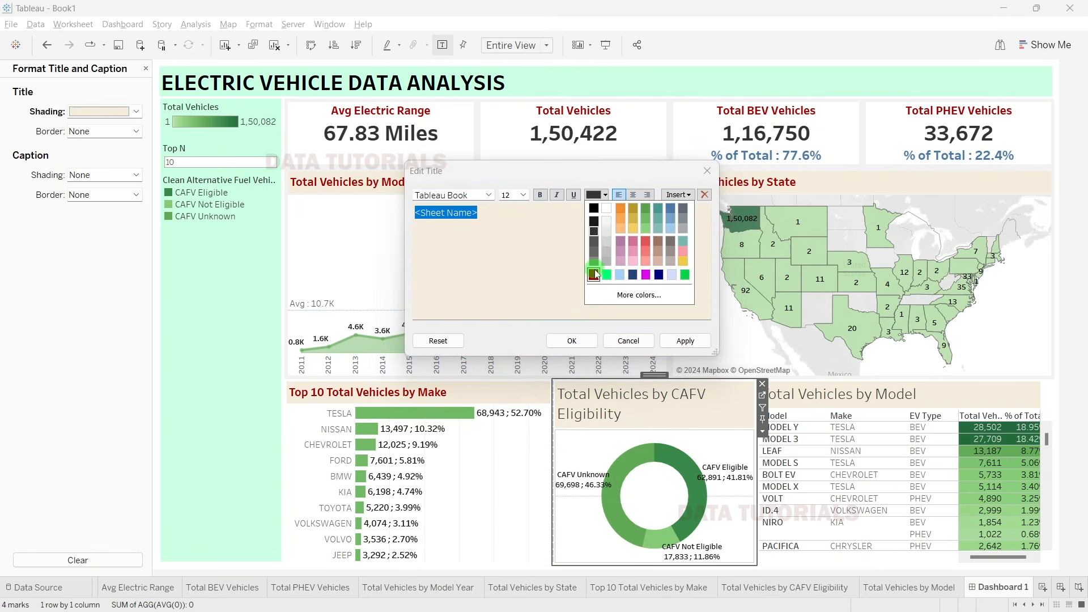
left_click(594, 275)
left_click(489, 195)
left_click(448, 217)
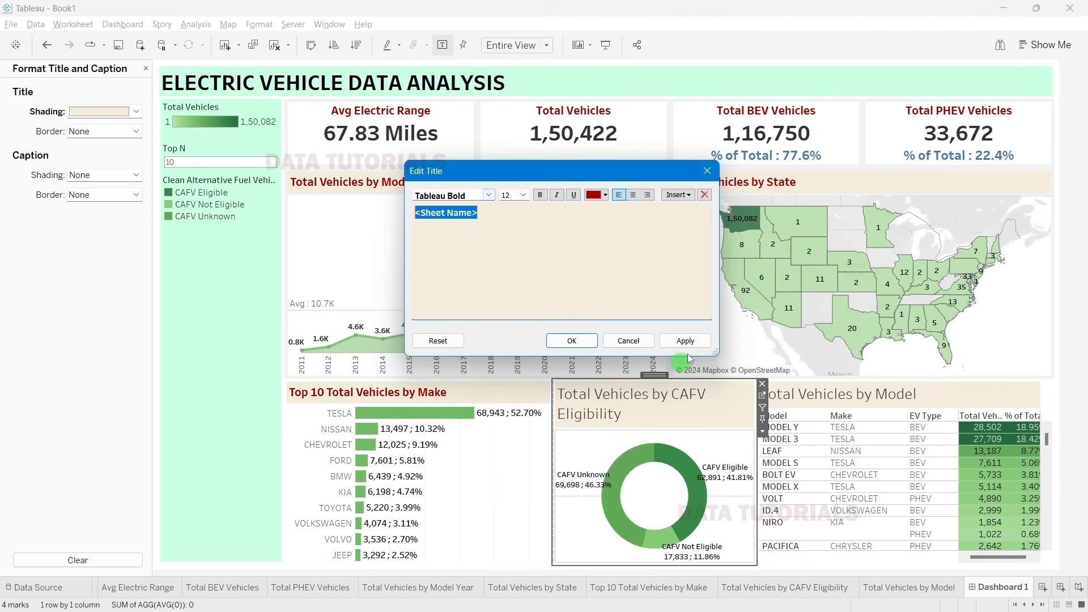
left_click(686, 341)
left_click(572, 341)
Step: Format the Total Vehicles by Model title in Tableau Bold, size 12, dark red
left_click(871, 404)
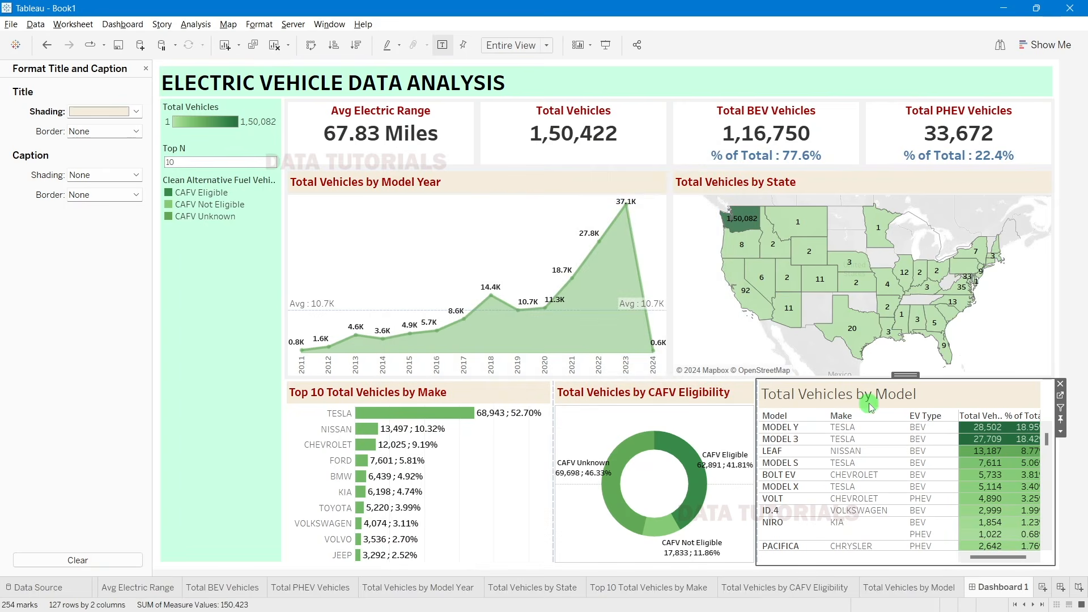
double_click(871, 404)
double_click(468, 217)
left_click(522, 196)
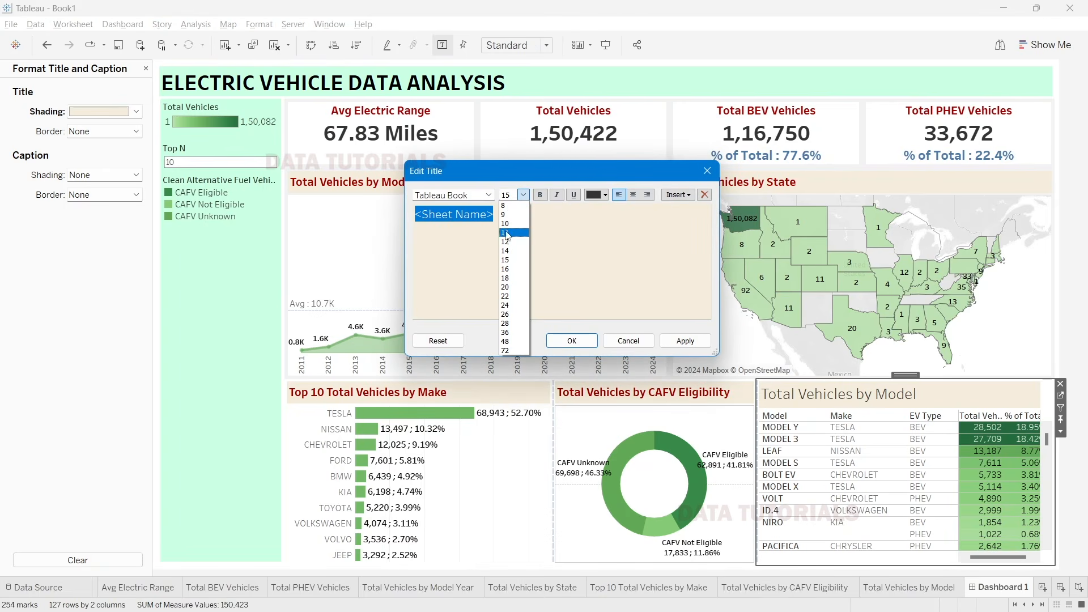
left_click(509, 252)
left_click(522, 196)
left_click(509, 242)
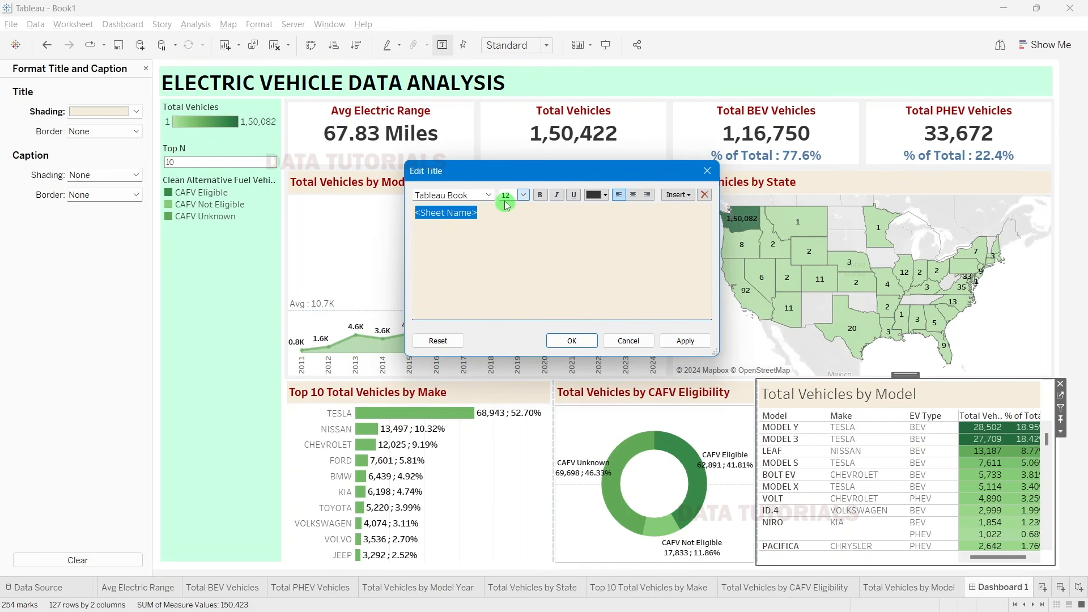
left_click(492, 196)
left_click(441, 217)
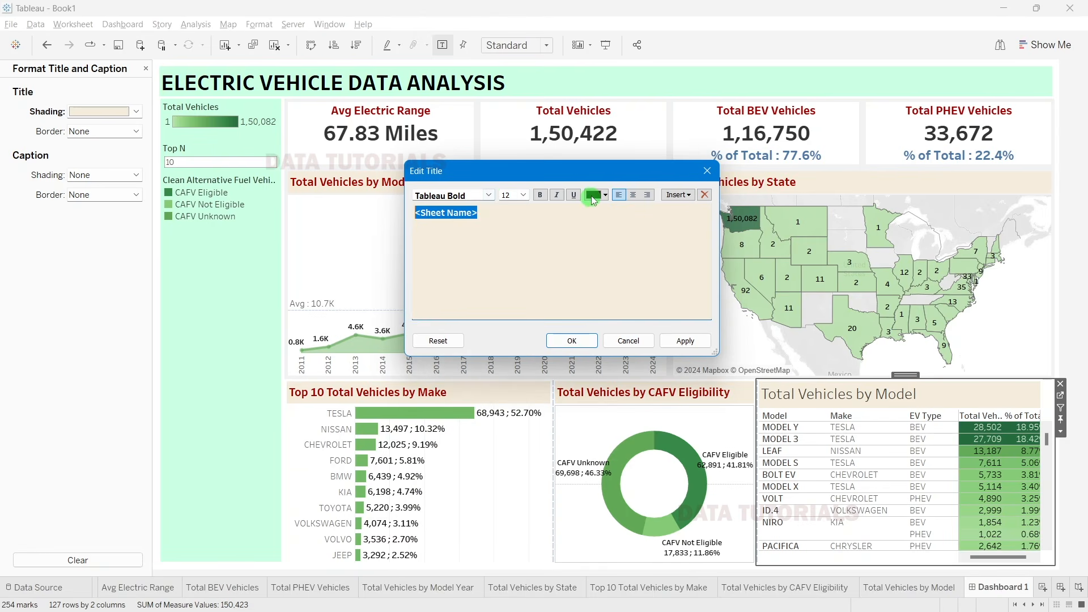
left_click(600, 195)
left_click(592, 275)
left_click(686, 340)
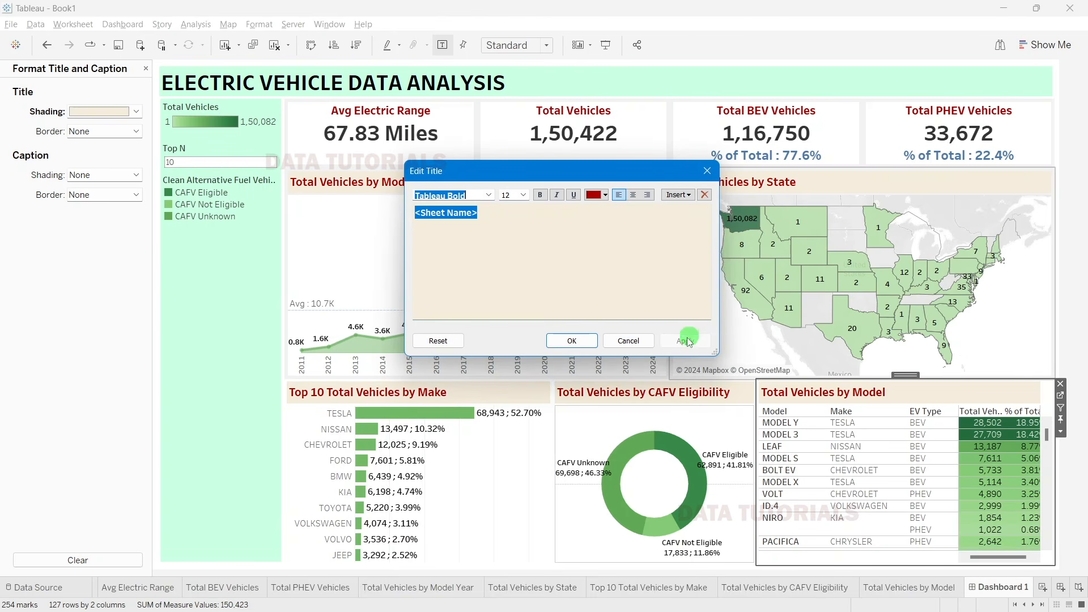
left_click(587, 343)
left_click(1084, 304)
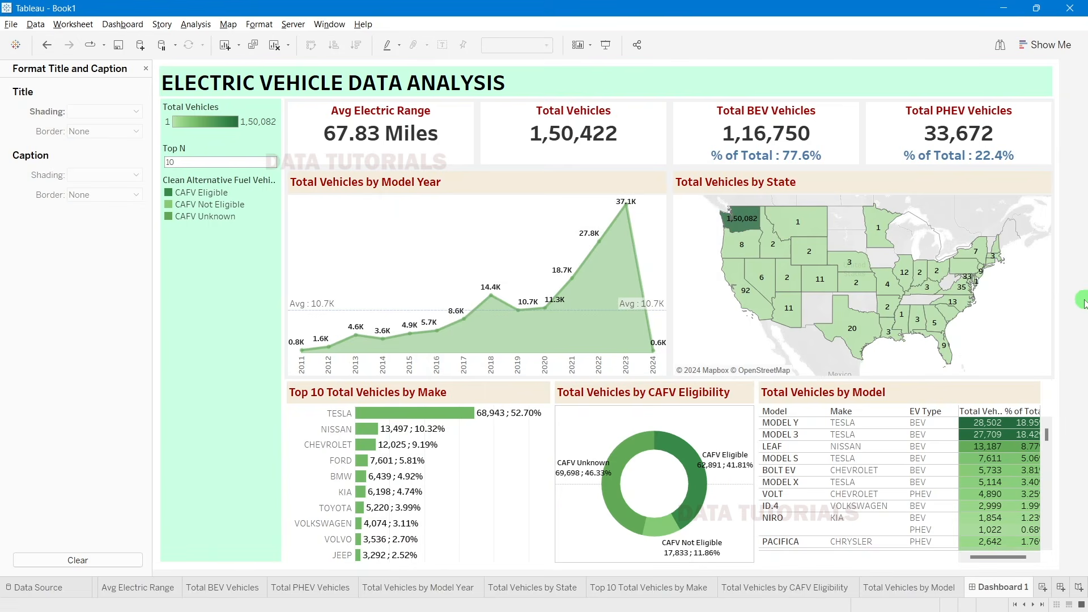
Step: Set the zero lines and the column grid lines of the Top 10 Total Vehicles by Make chart to None
right_click(507, 470)
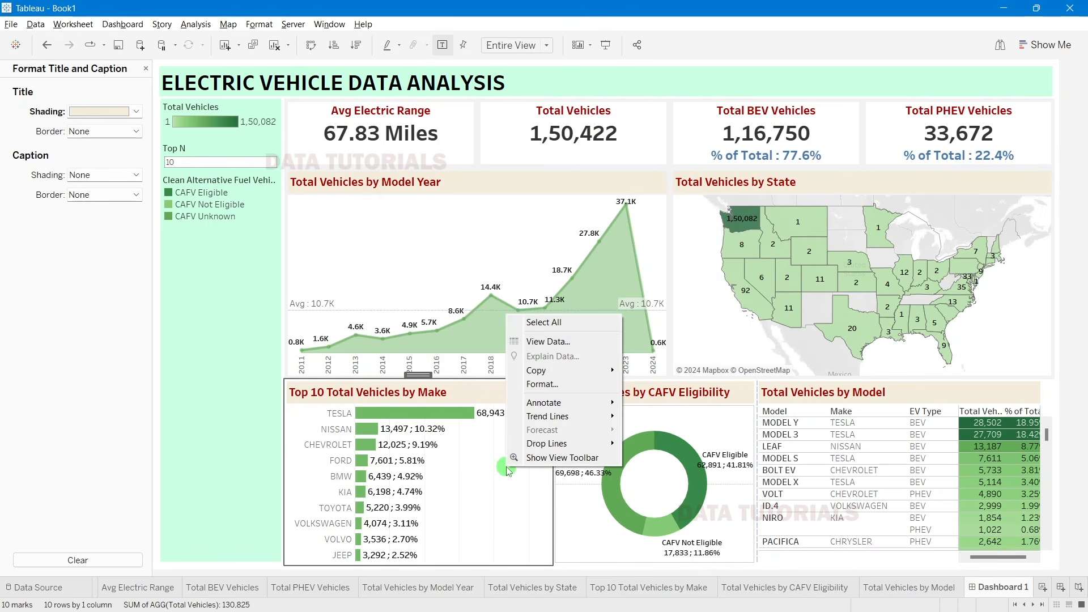
left_click(543, 385)
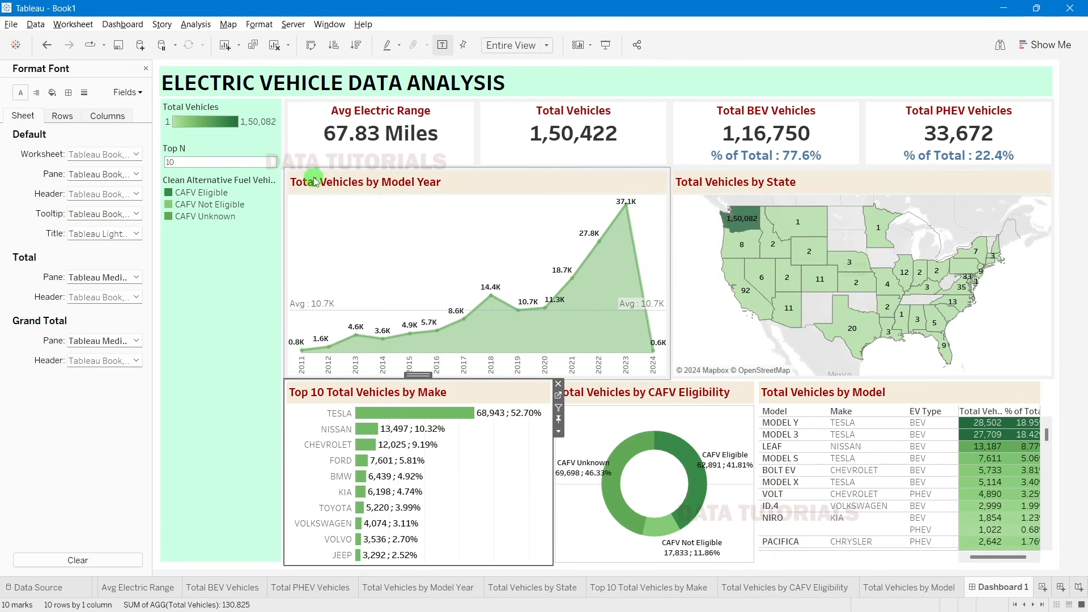
left_click(84, 93)
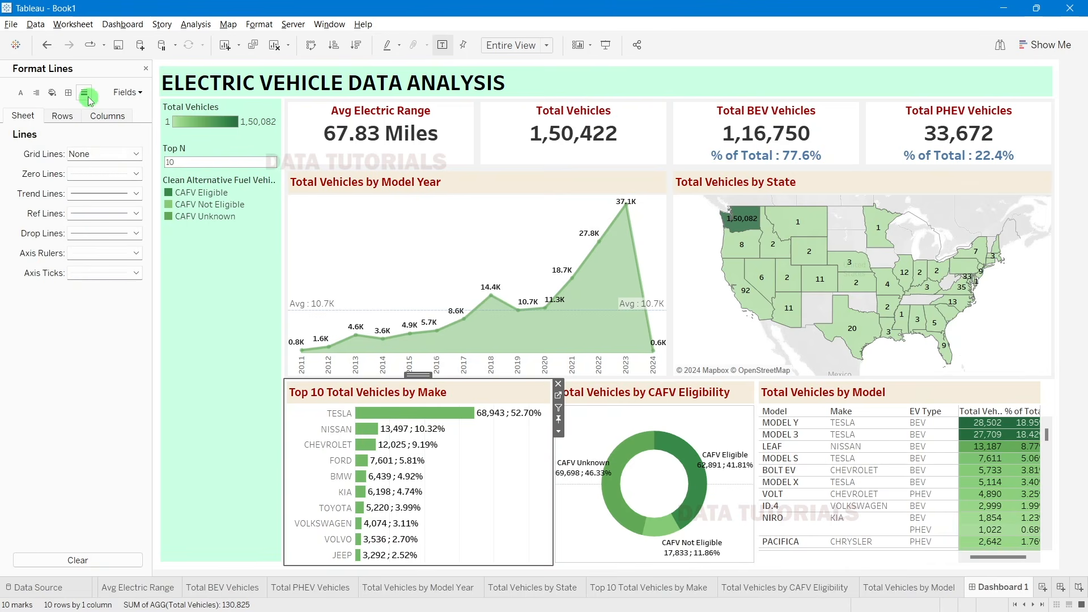
left_click(96, 173)
left_click(107, 188)
left_click(37, 136)
left_click(62, 116)
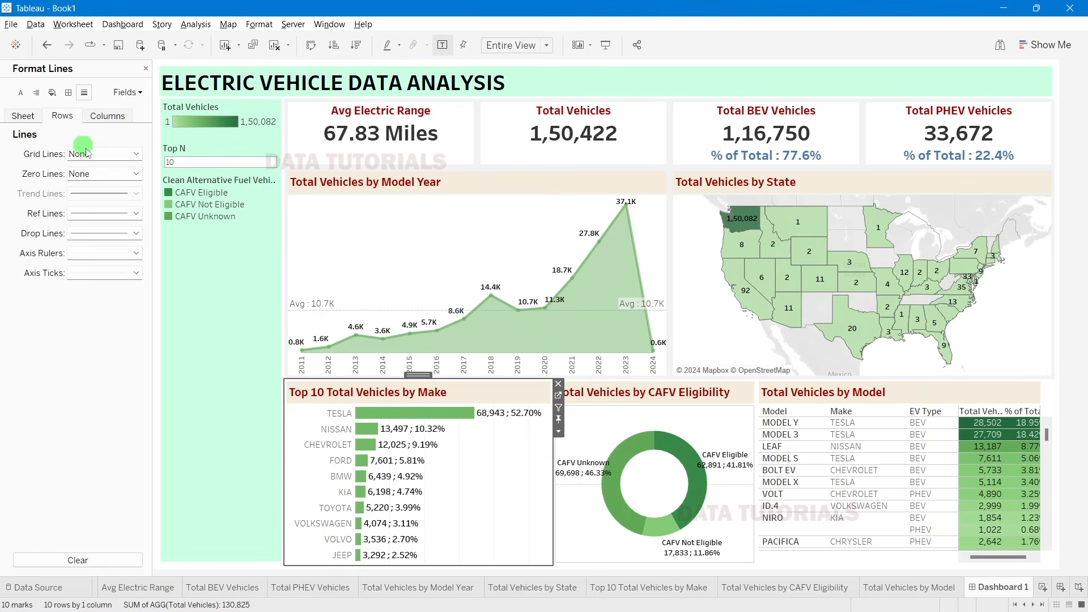
left_click(113, 154)
left_click(122, 171)
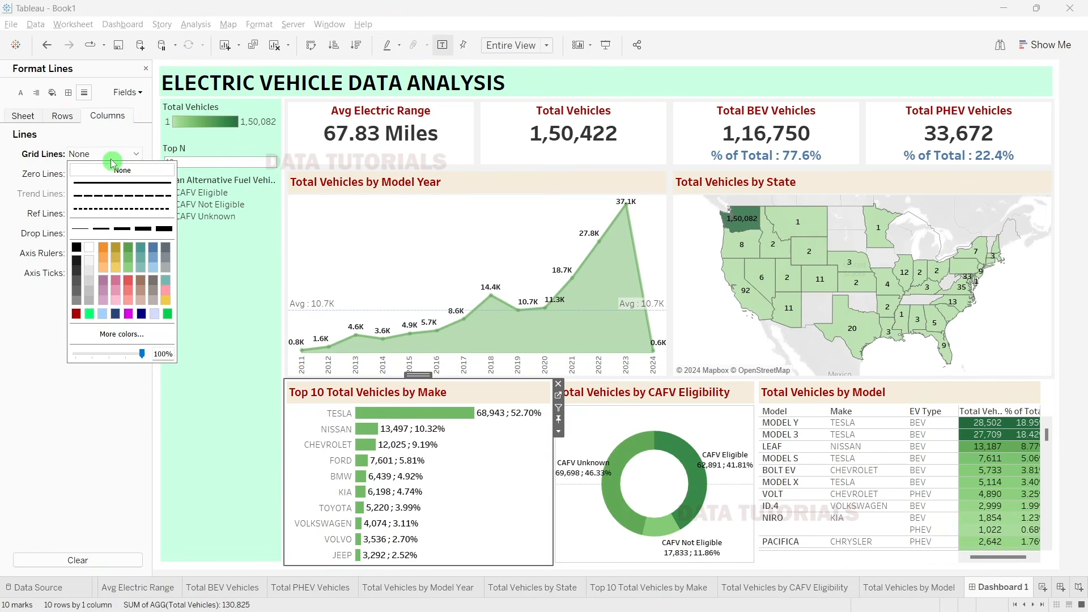
Step: Set the Make header labels in the Top 10 bar chart to Tableau Medium and align them left
right_click(328, 444)
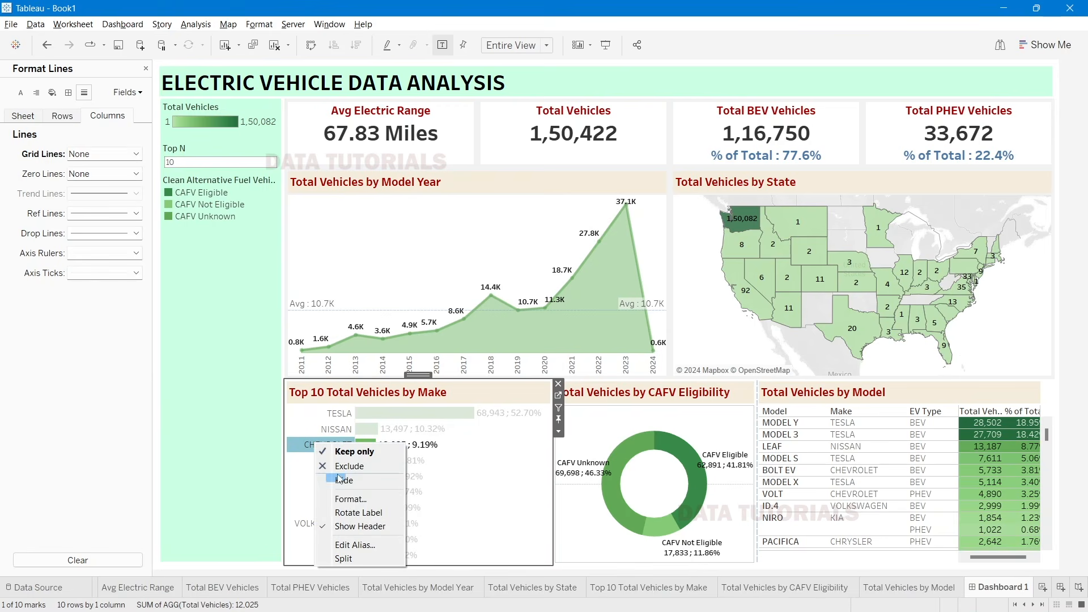
left_click(350, 500)
left_click(101, 152)
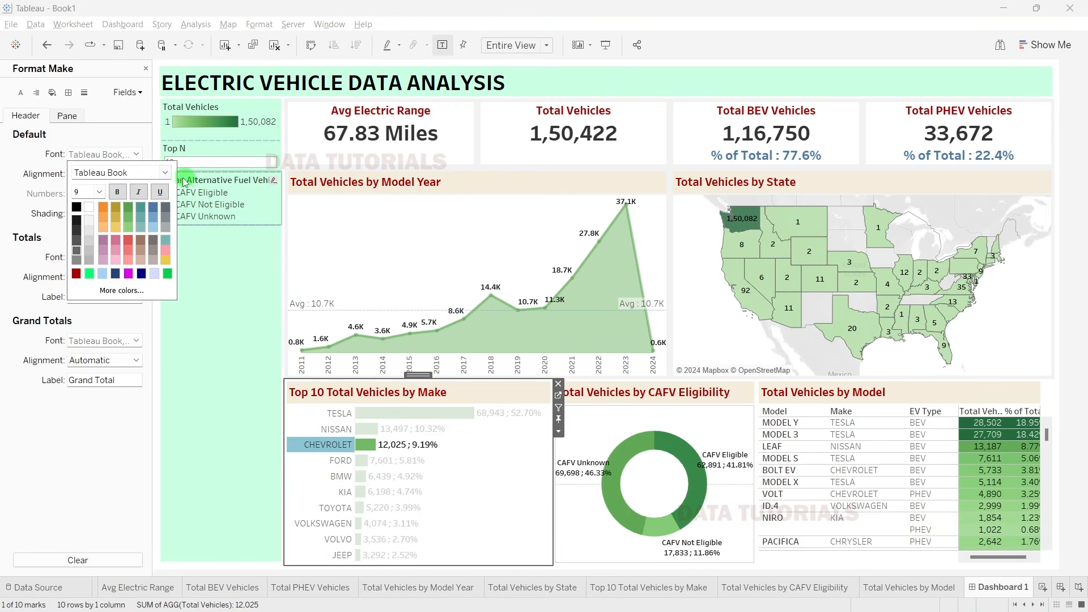
left_click(165, 173)
left_click(141, 229)
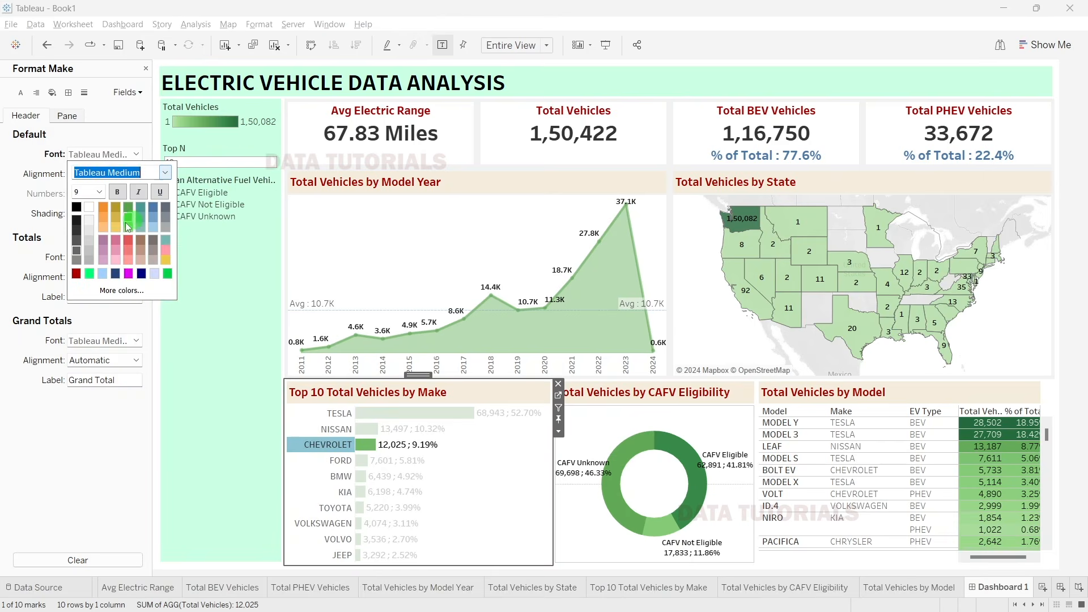
left_click(48, 187)
left_click(77, 174)
left_click(86, 224)
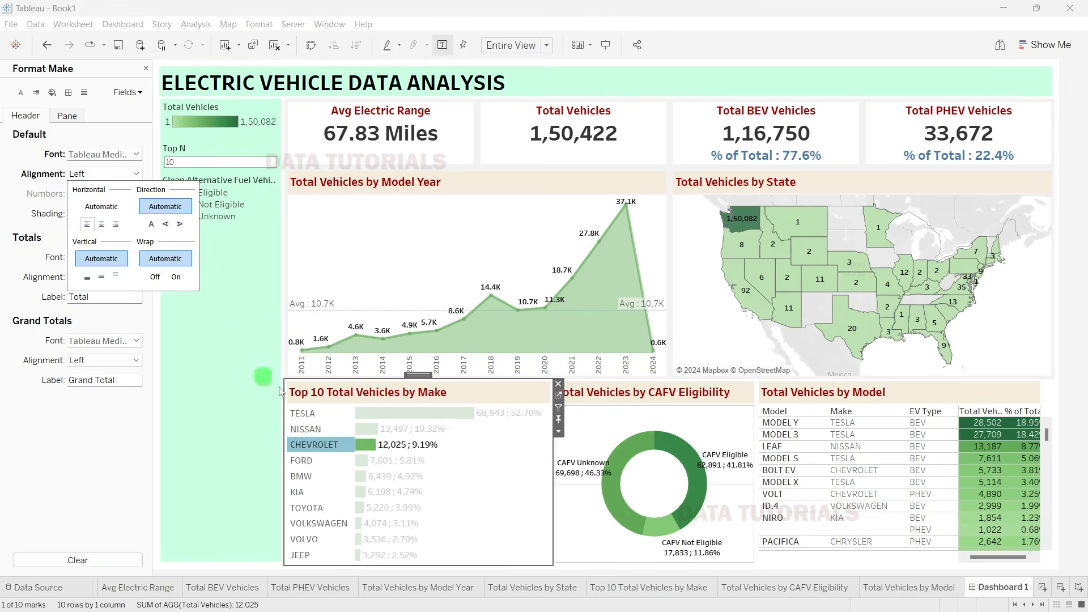
left_click(198, 309)
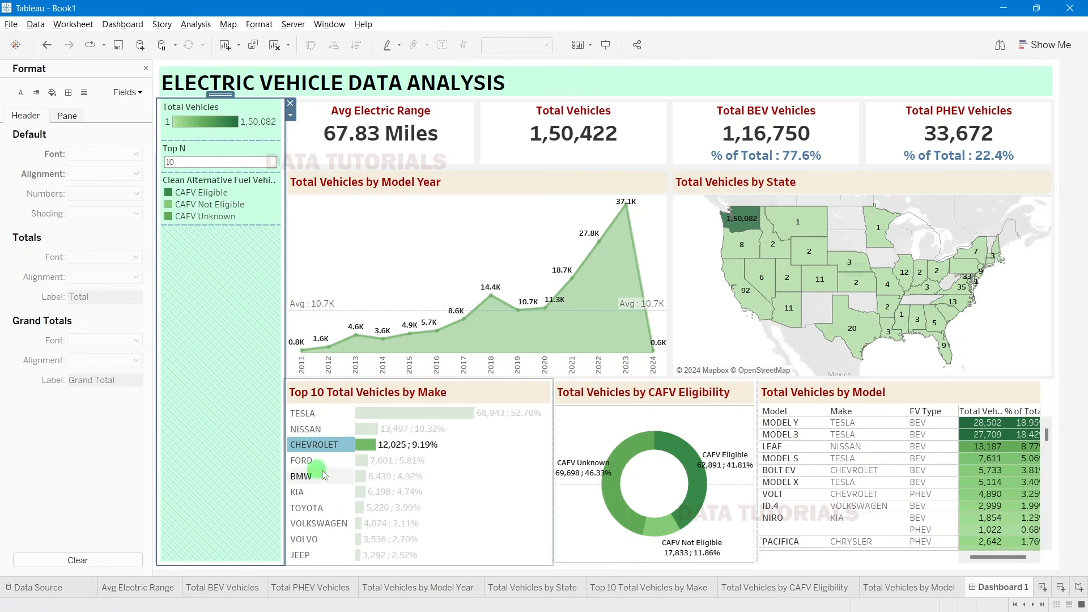
Step: Set the pane row divider of the Total Vehicles by CAFV Eligibility donut chart to None
left_click(318, 446)
left_click(246, 438)
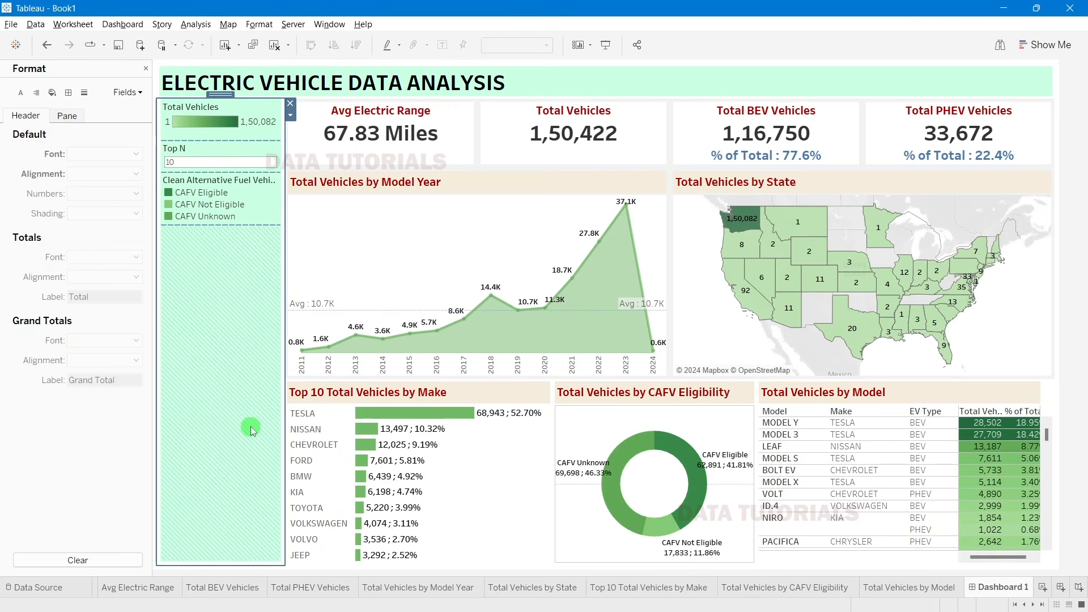
left_click(661, 416)
right_click(660, 415)
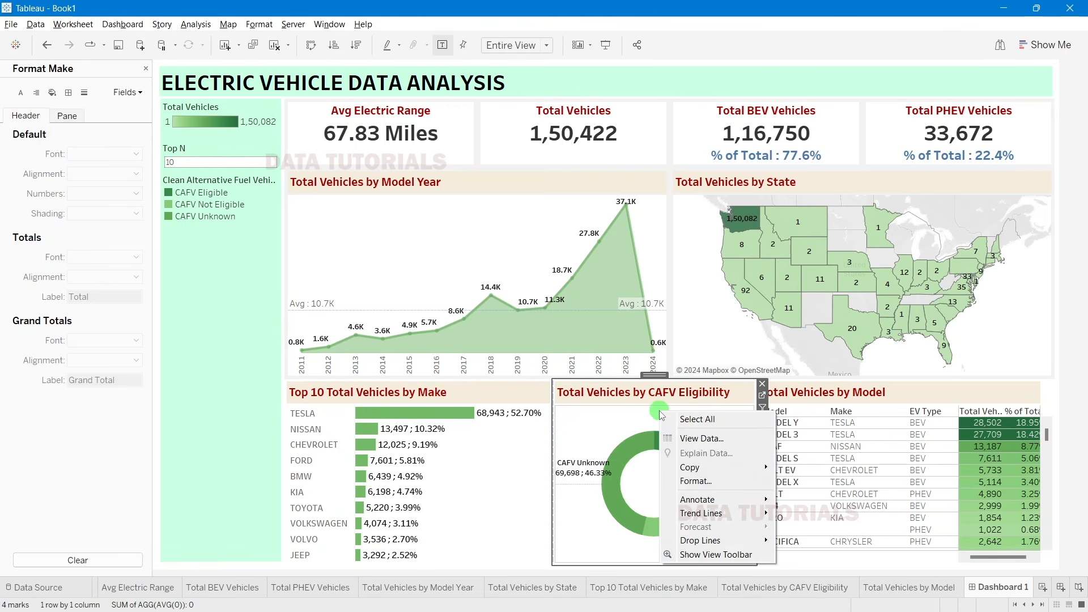
left_click(697, 480)
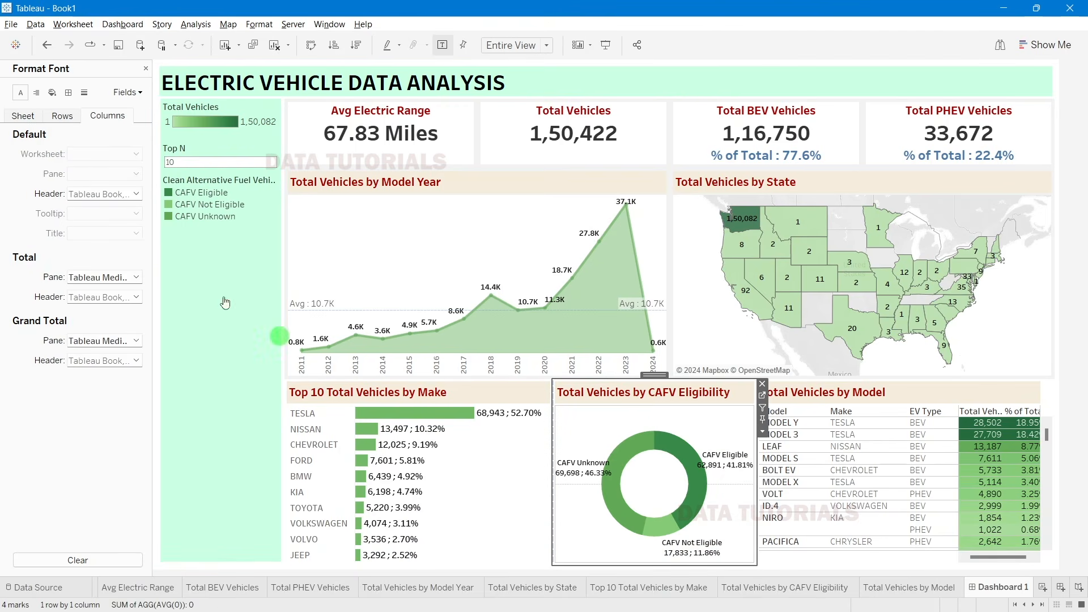
left_click(71, 95)
left_click(25, 115)
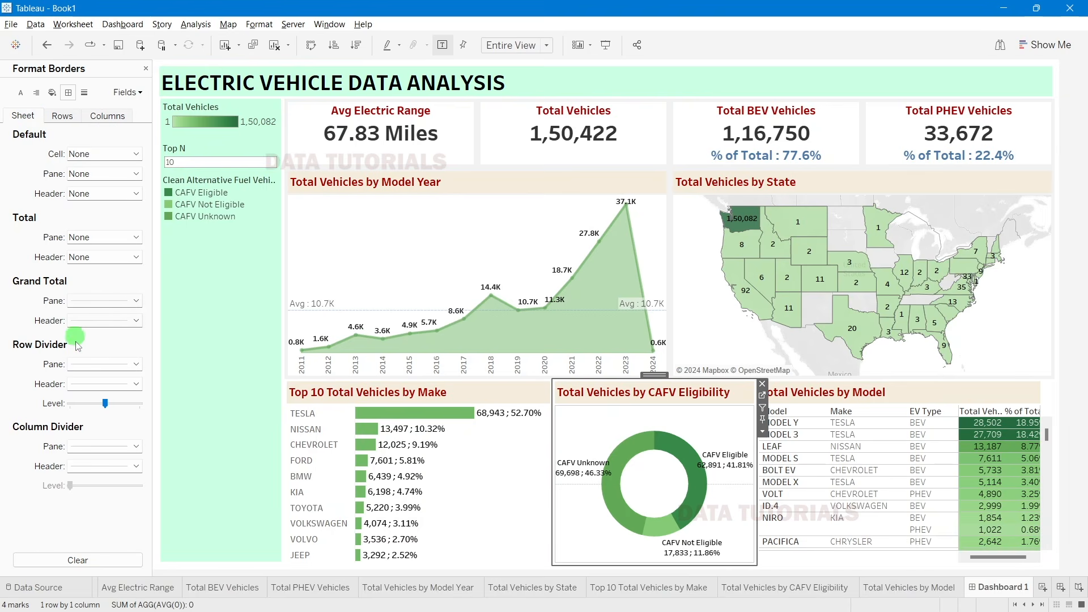
left_click(79, 366)
left_click(92, 380)
left_click(93, 447)
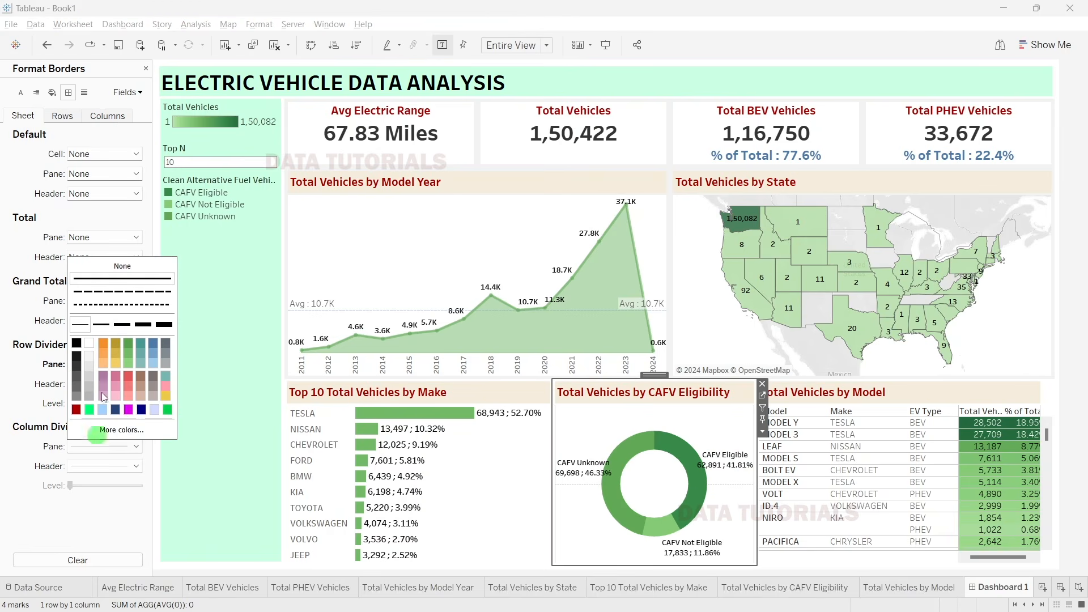
Step: Set the zero lines of the CAFV Eligibility donut chart to None and close the formatting settings
left_click(85, 93)
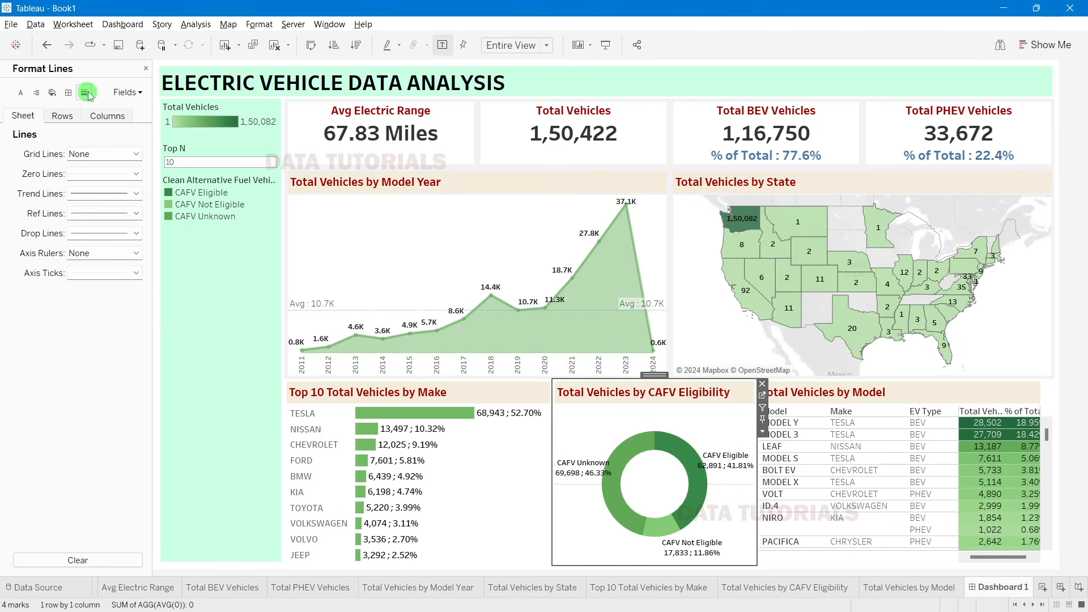
left_click(93, 174)
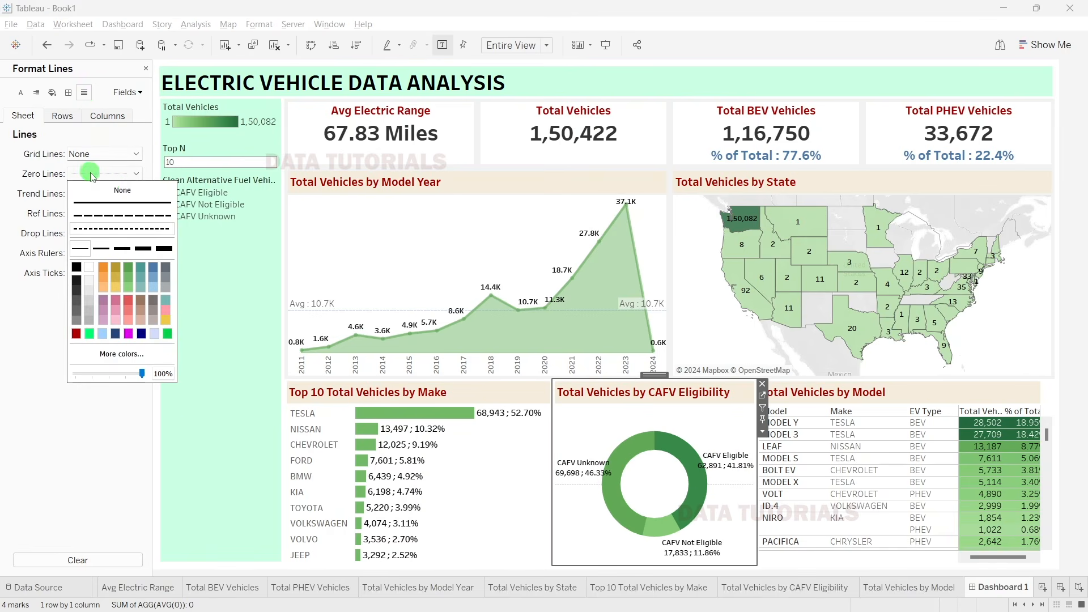
left_click(115, 189)
left_click(146, 69)
Step: Narrow the Top 10 Total Vehicles by Make chart slightly on the dashboard and set its mark label text to size 8
left_click(486, 419)
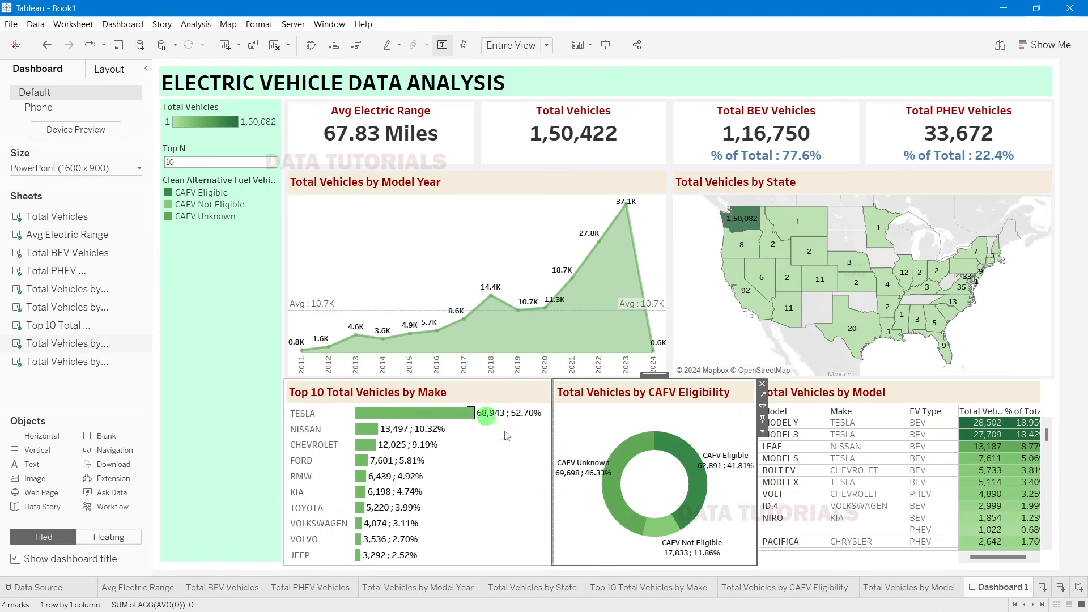
left_click_drag(553, 451, 539, 451)
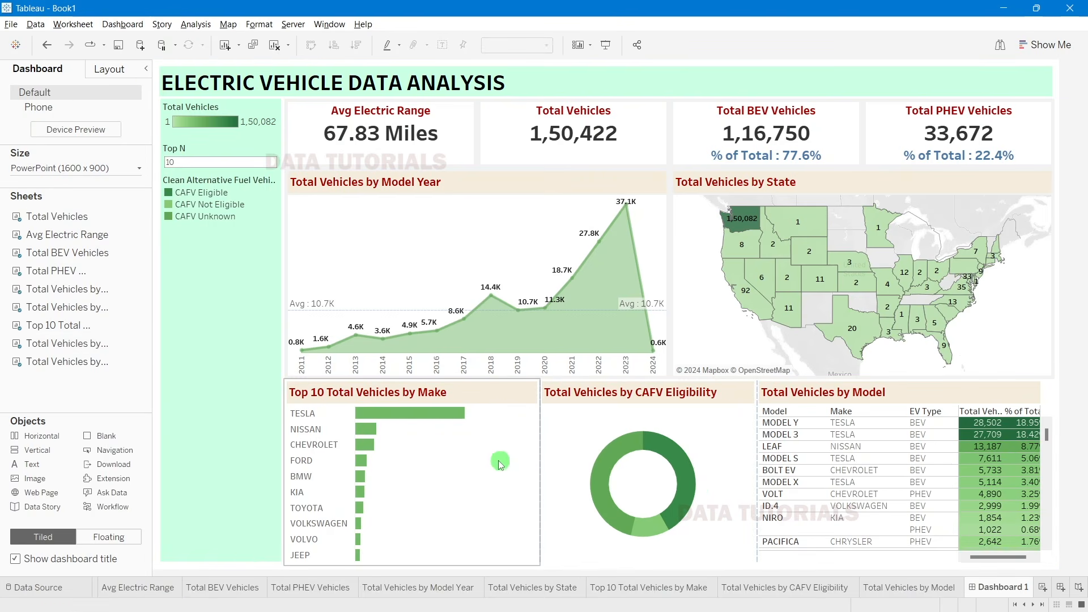
left_click(544, 398)
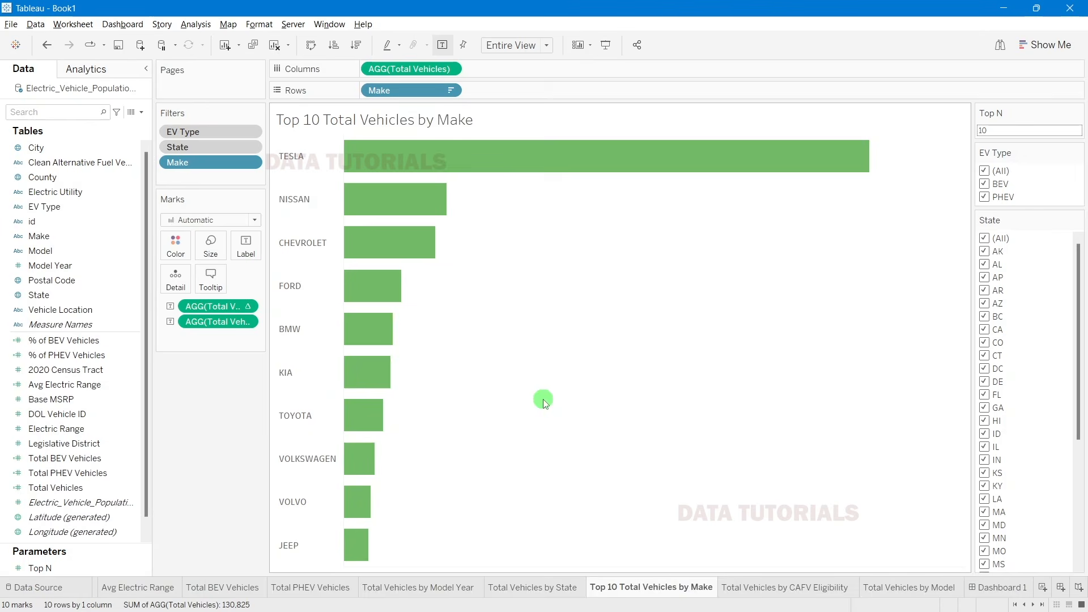
left_click(246, 247)
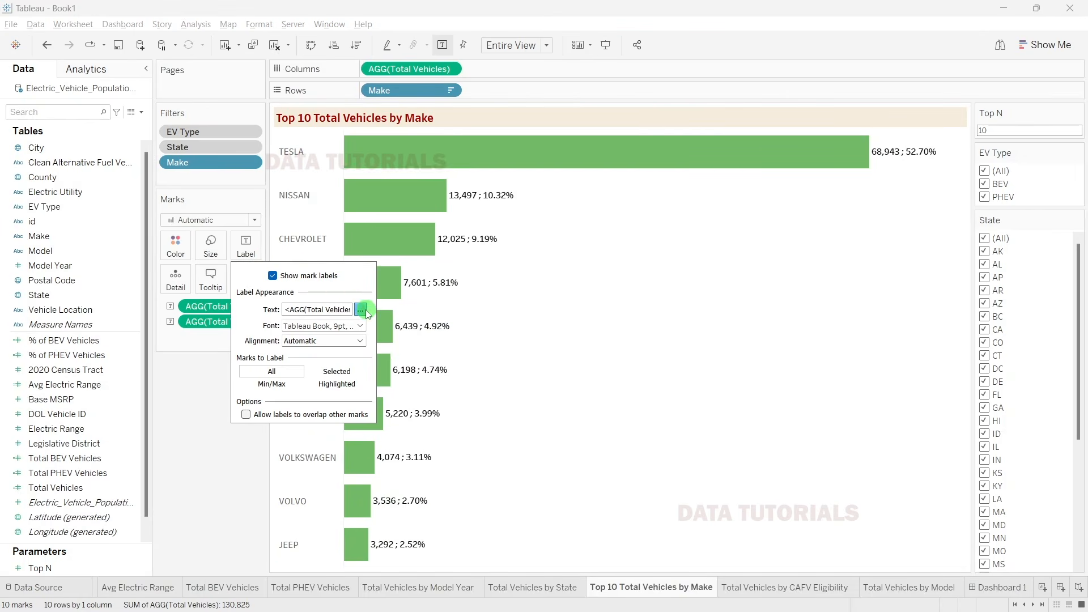
left_click(360, 310)
left_click_drag(551, 197, 476, 184)
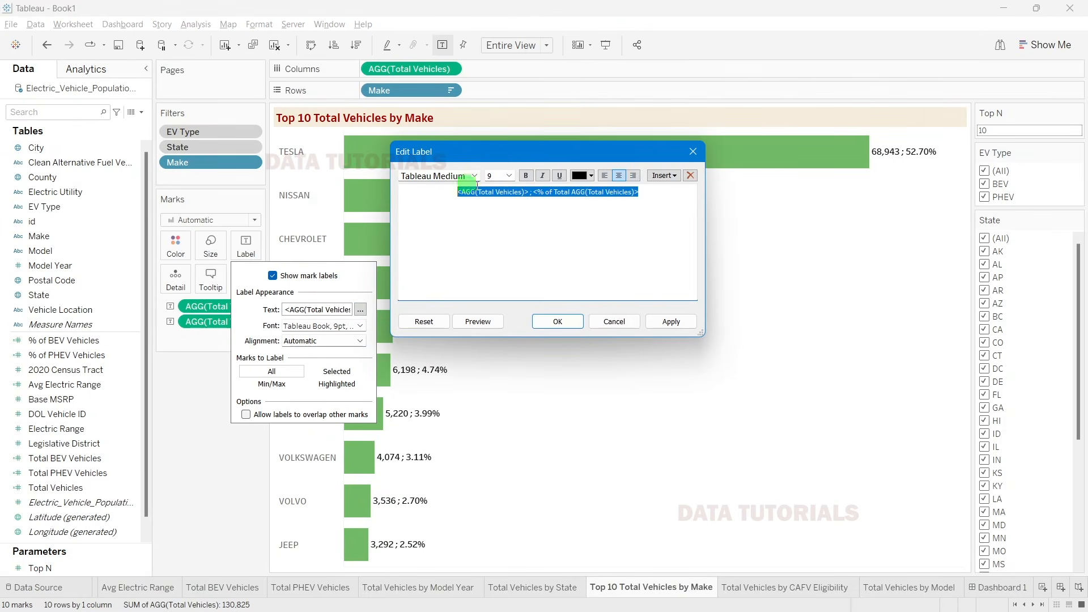
left_click(510, 176)
left_click(493, 203)
left_click(678, 328)
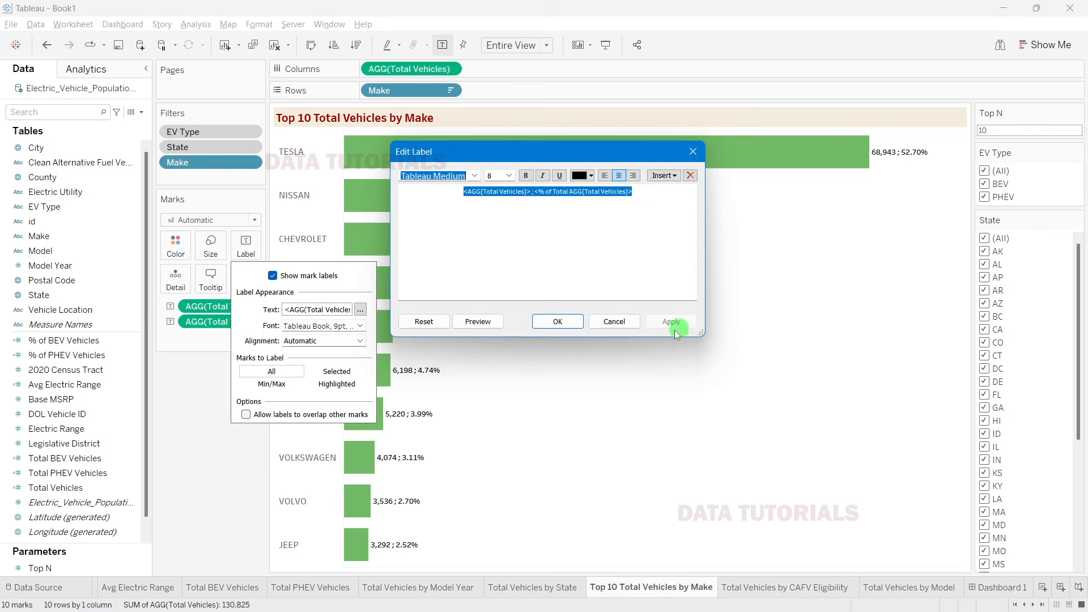
left_click(561, 321)
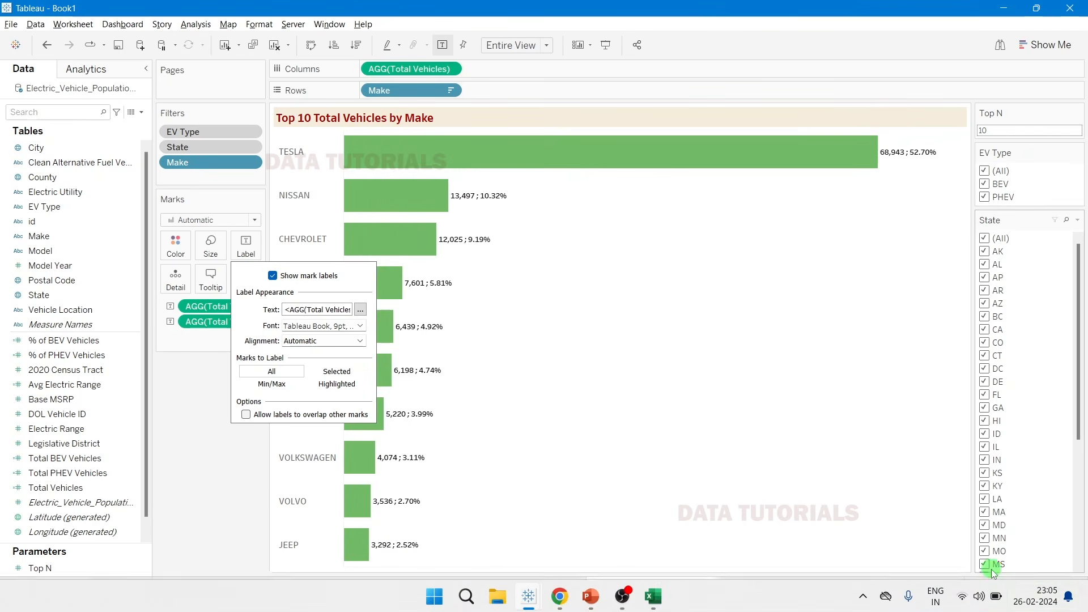
left_click(994, 587)
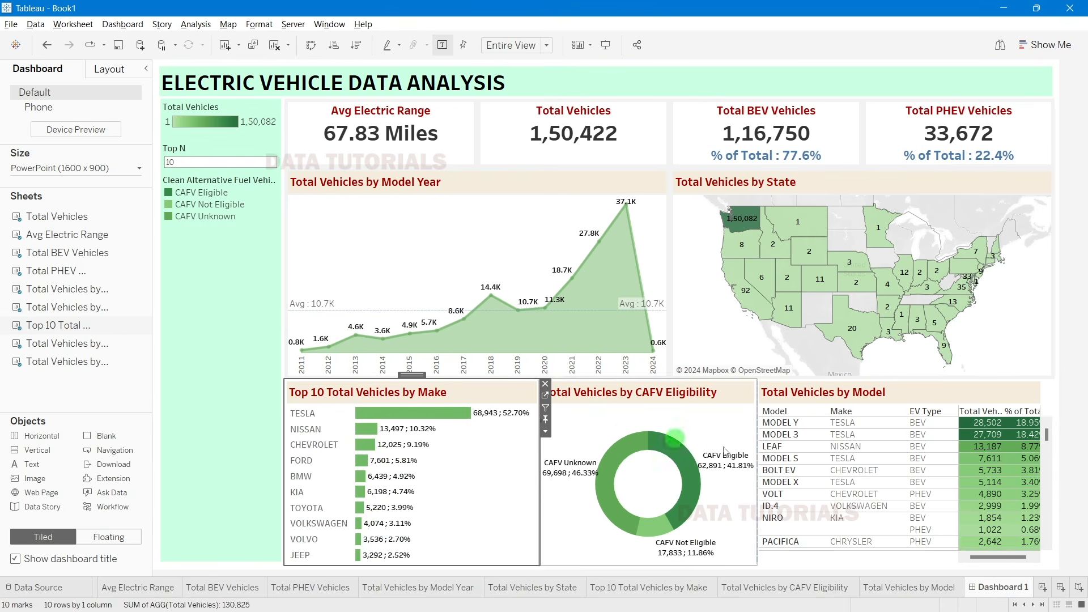
Step: Fit the Total Vehicles by Model table to width, narrow its Model, Make and EV Type columns and make its header row taller
left_click(877, 397)
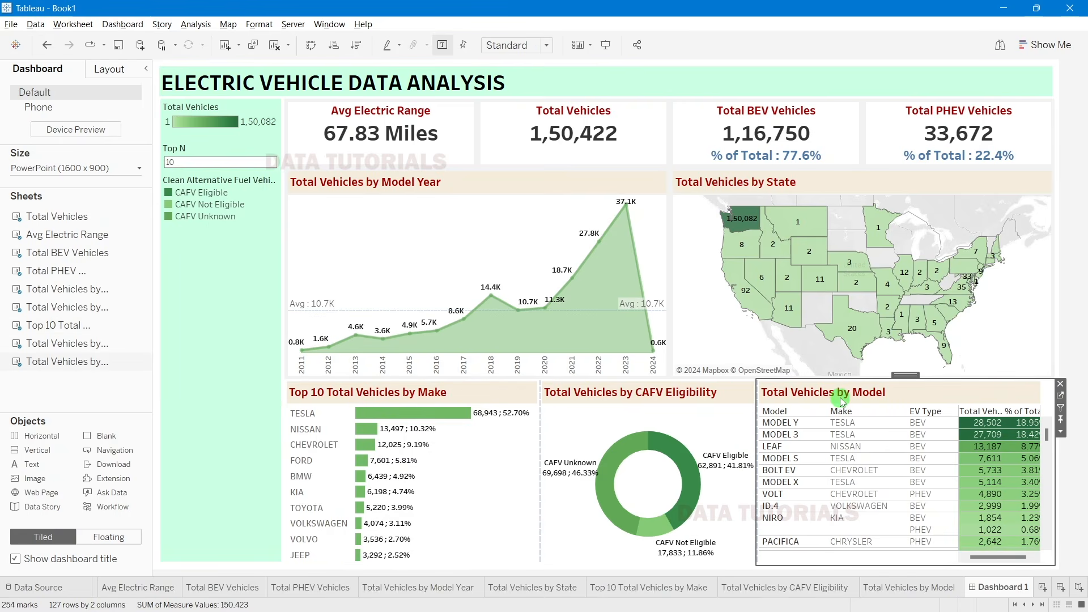
left_click(545, 45)
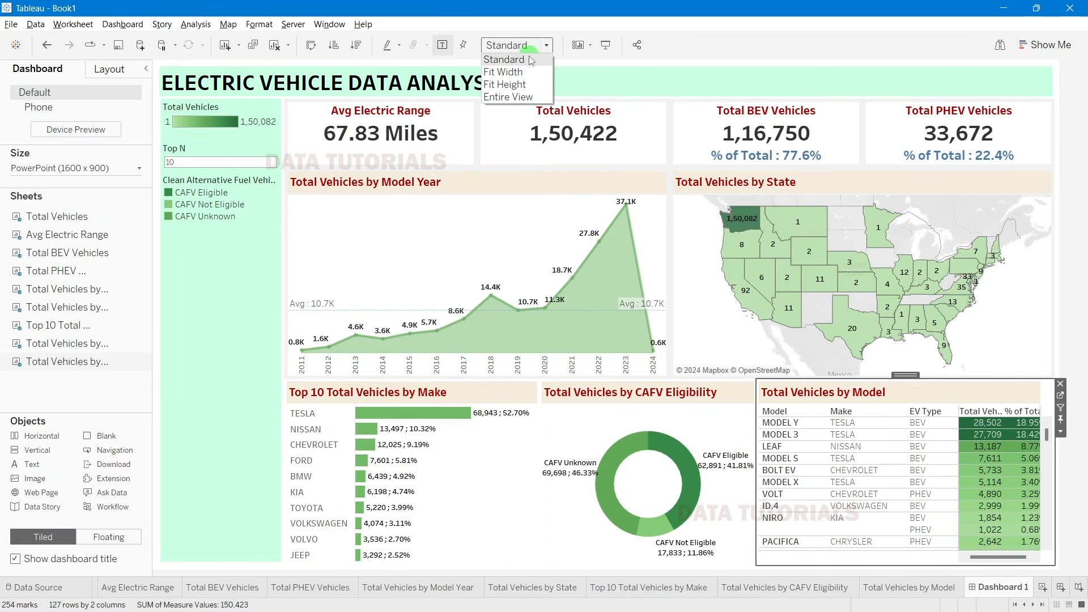
left_click(527, 72)
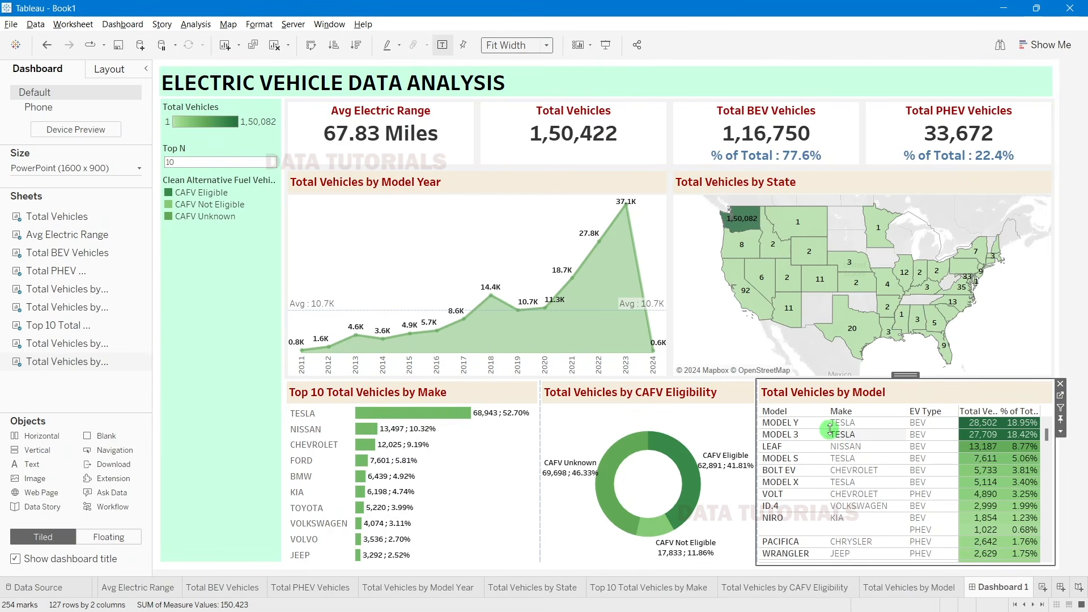
left_click_drag(827, 430, 816, 429)
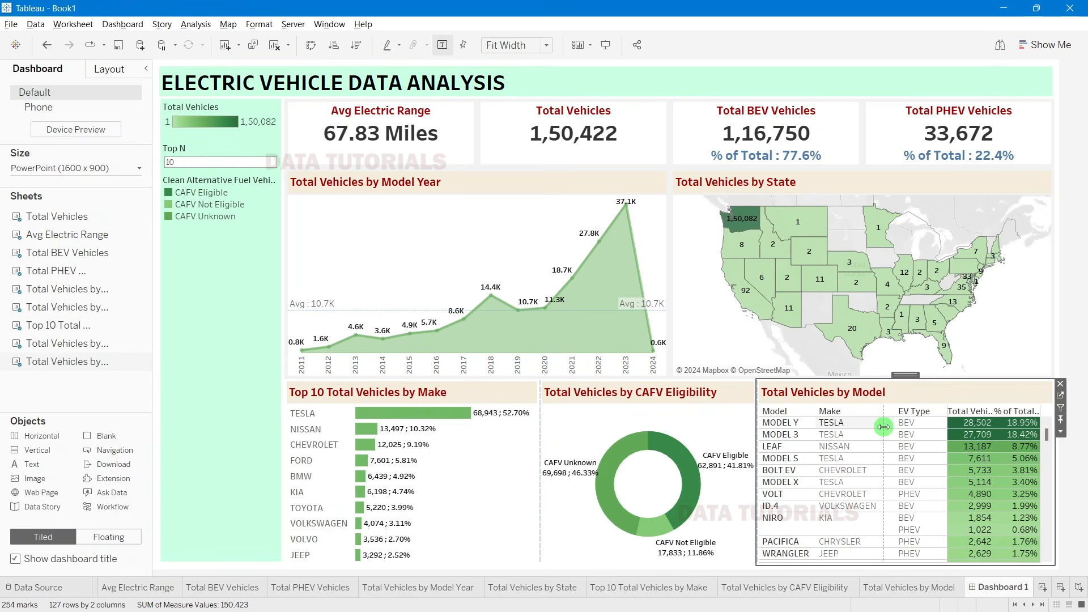
left_click_drag(884, 427, 925, 428)
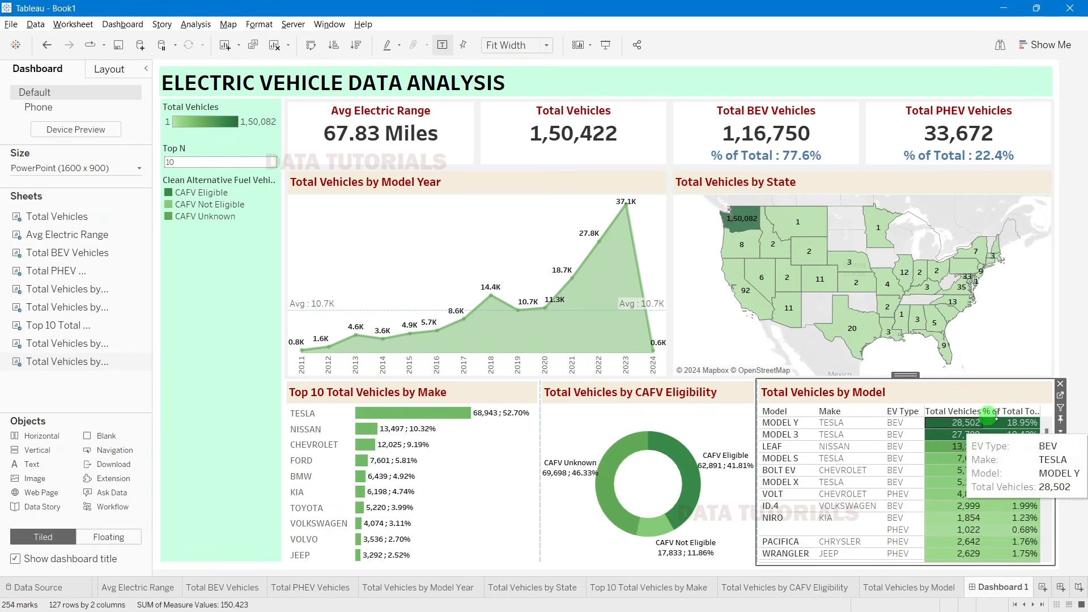
left_click_drag(802, 424, 800, 434)
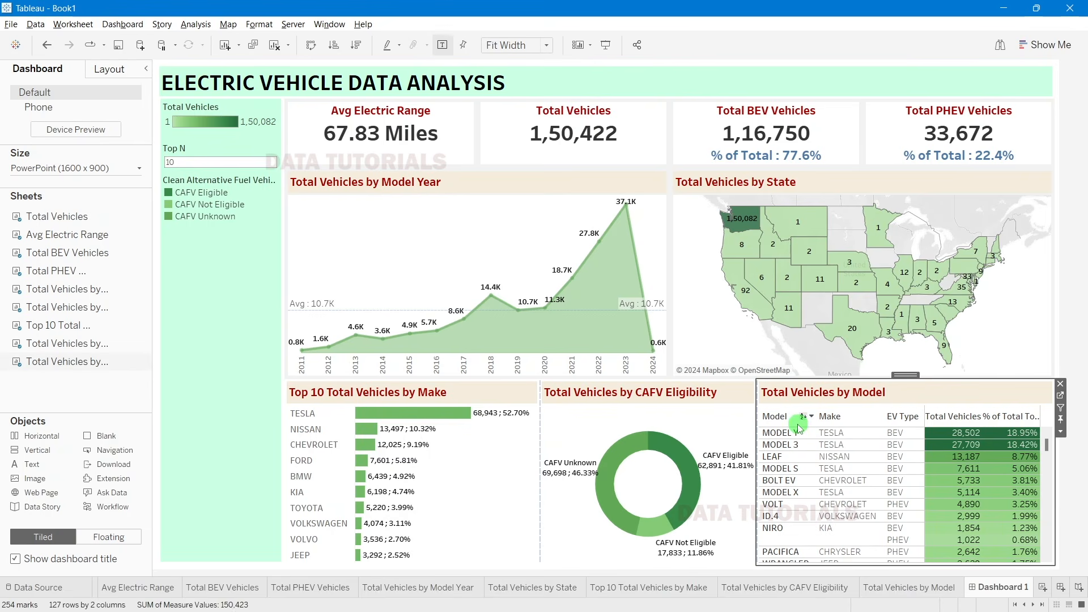
right_click(956, 419)
left_click(991, 519)
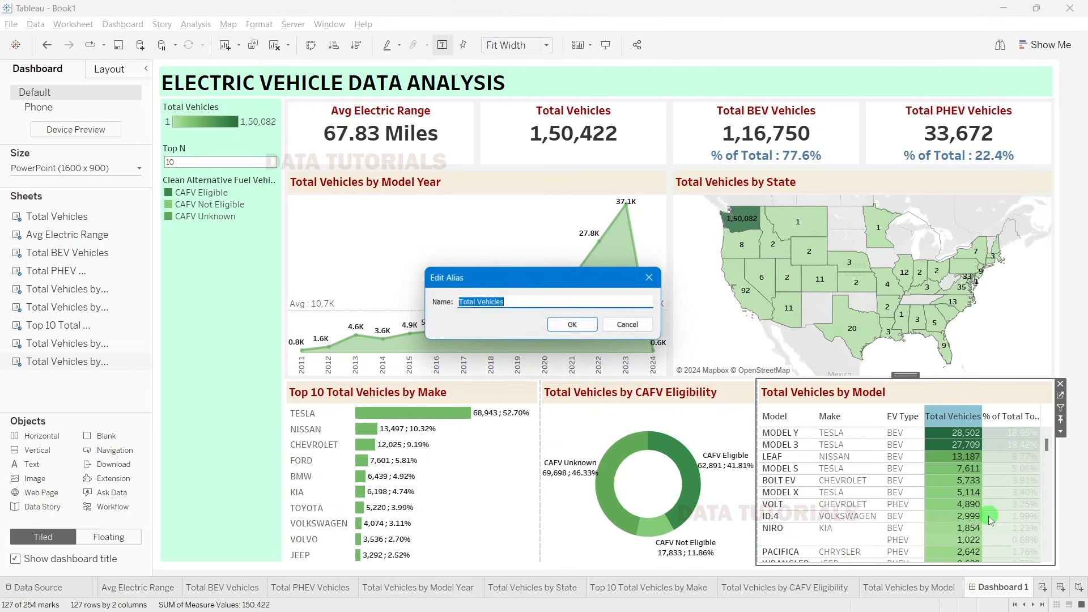
left_click(571, 325)
Step: Change the alias of the percentage column in the Total Vehicles by Model table to "% of Total"
right_click(1000, 412)
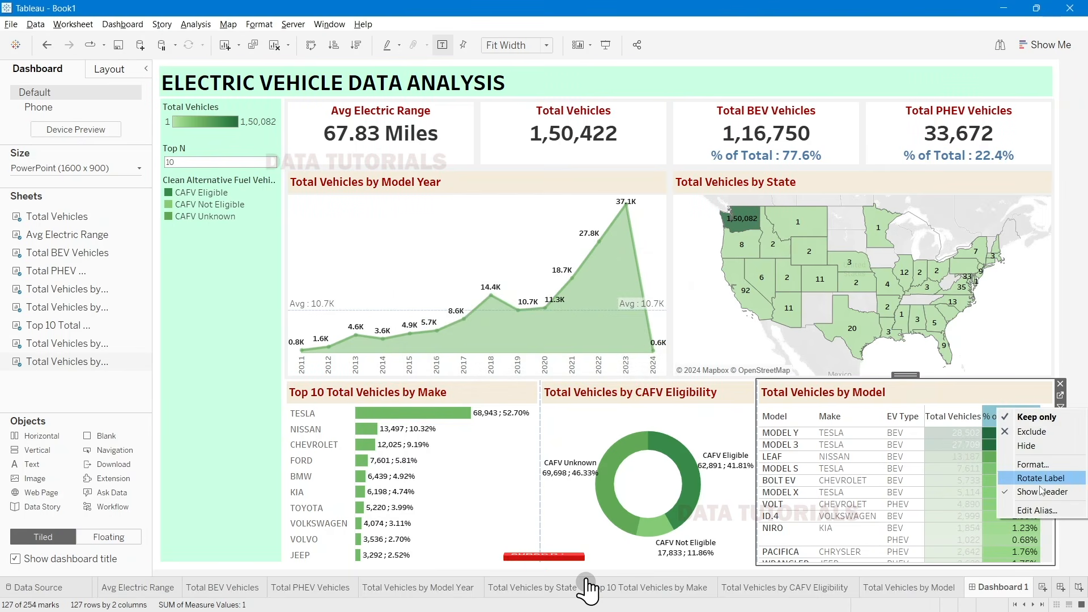
left_click(1038, 511)
left_click(498, 303)
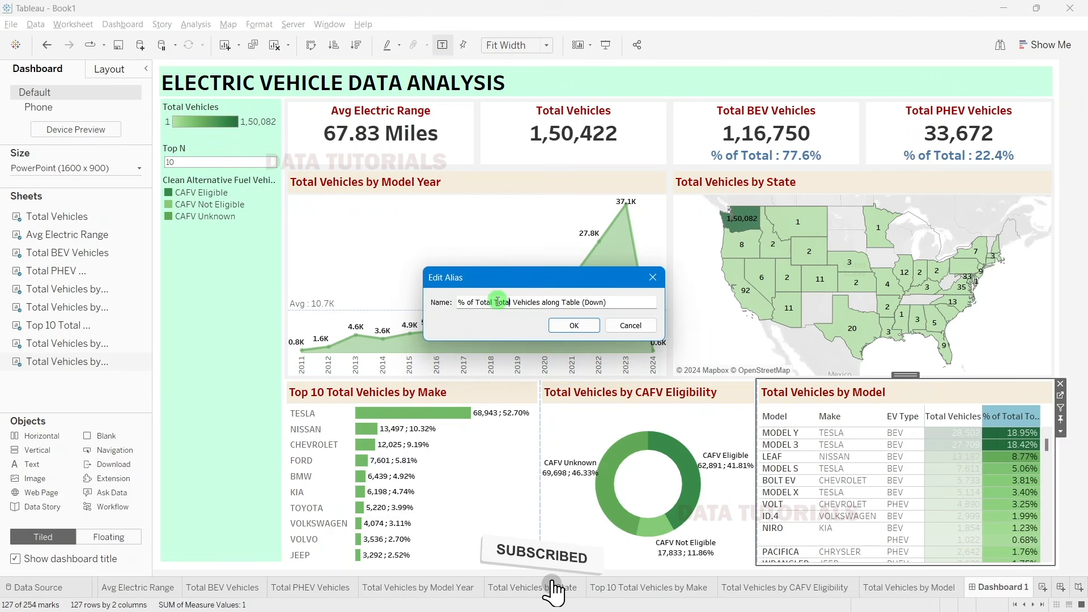
left_click_drag(498, 302, 621, 307)
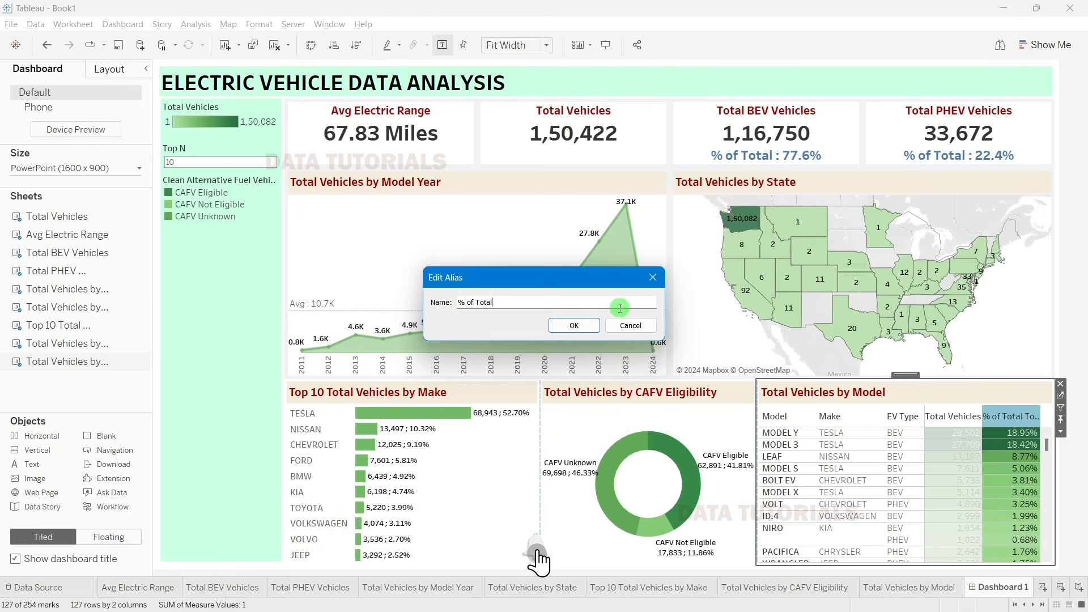
type("% of Total")
left_click(574, 329)
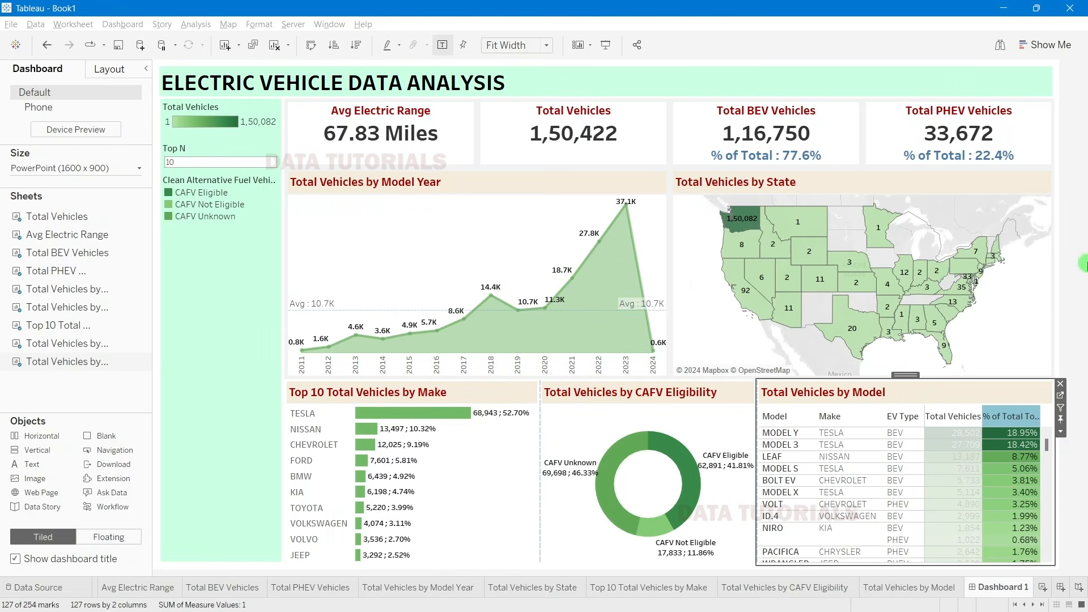
left_click(1028, 416)
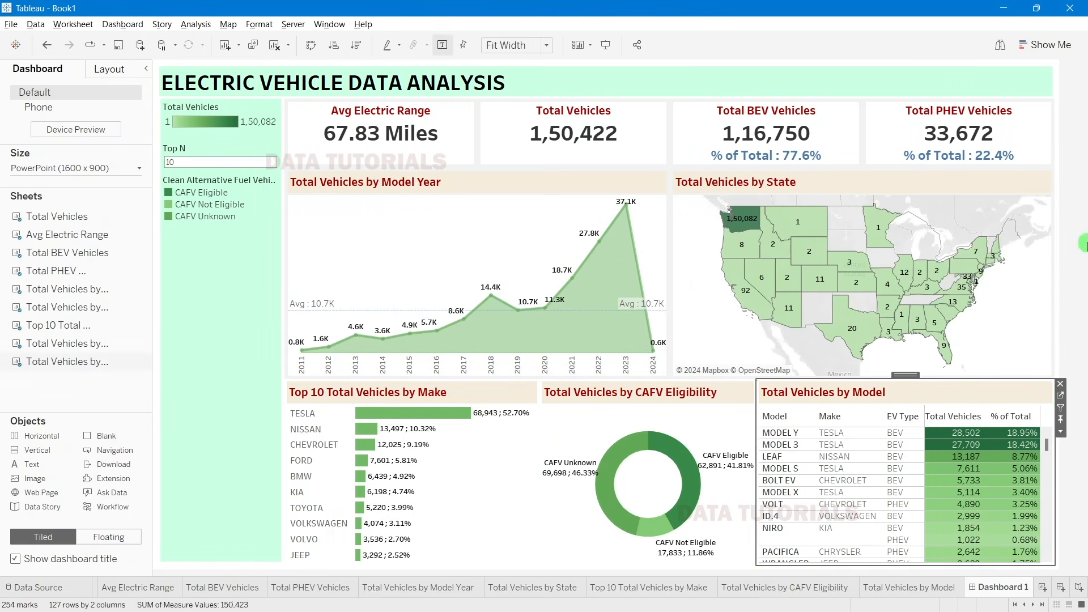
Step: Set the Make header font in the Total Vehicles by Model table to Tableau Medium
right_click(841, 472)
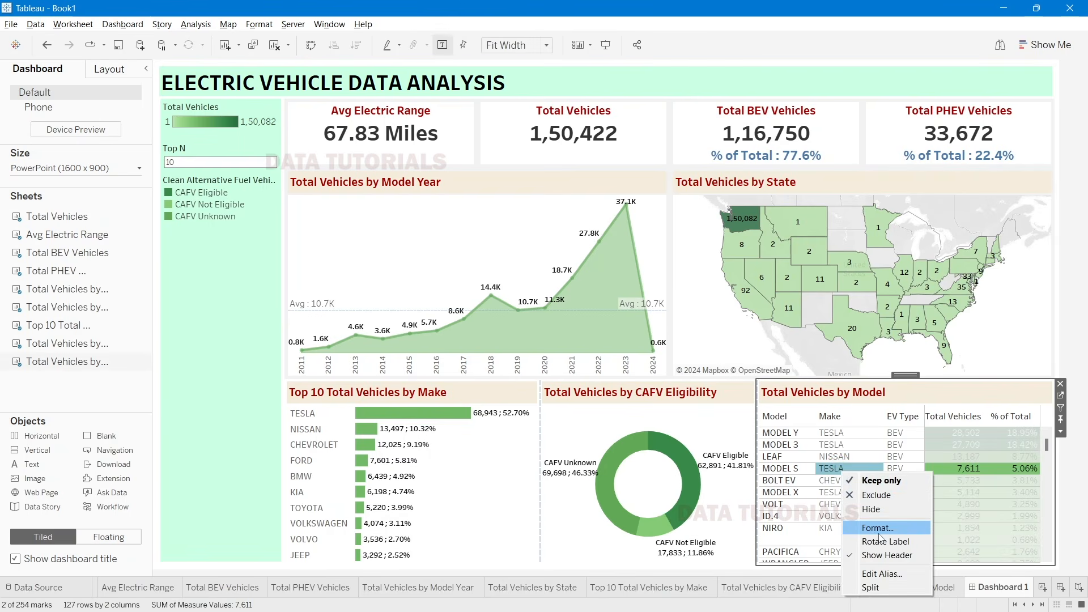
left_click(880, 526)
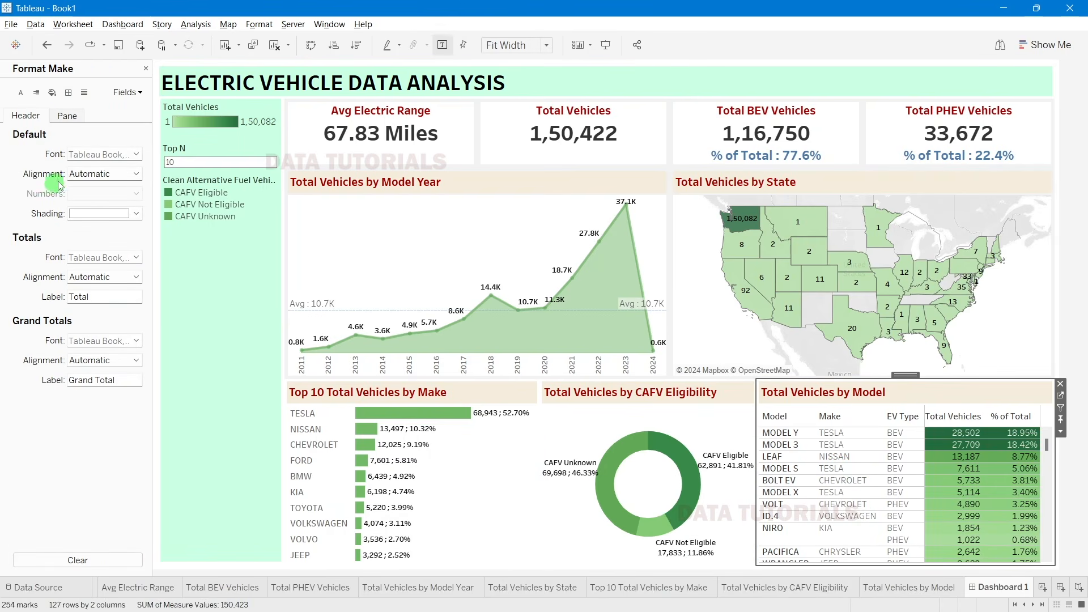
left_click(104, 154)
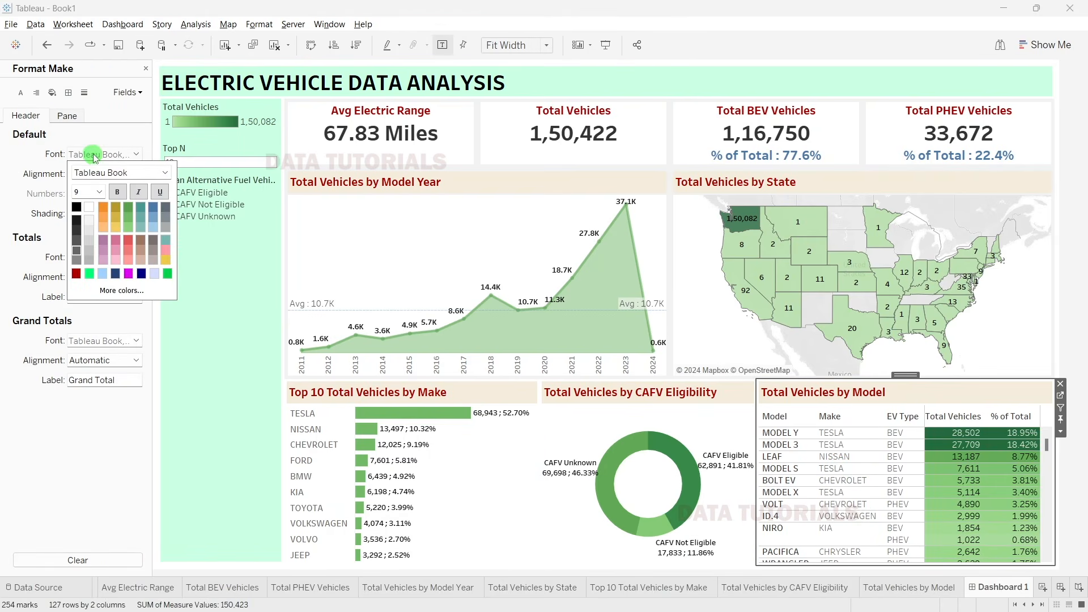
left_click(165, 172)
left_click(107, 235)
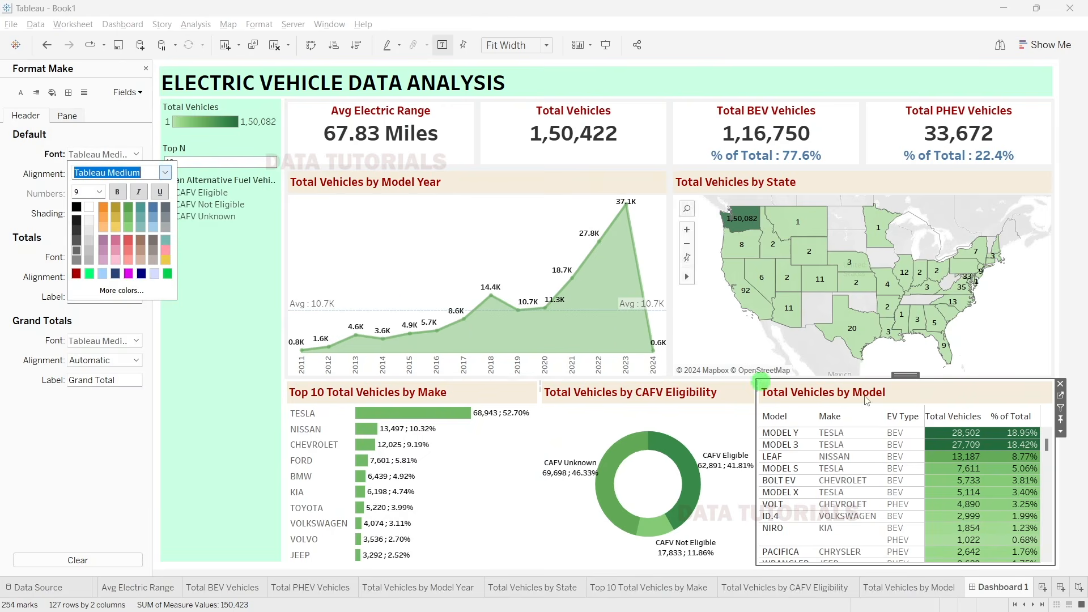
Step: Set the EV Type header font in the Total Vehicles by Model table to Tableau Medium
left_click(895, 448)
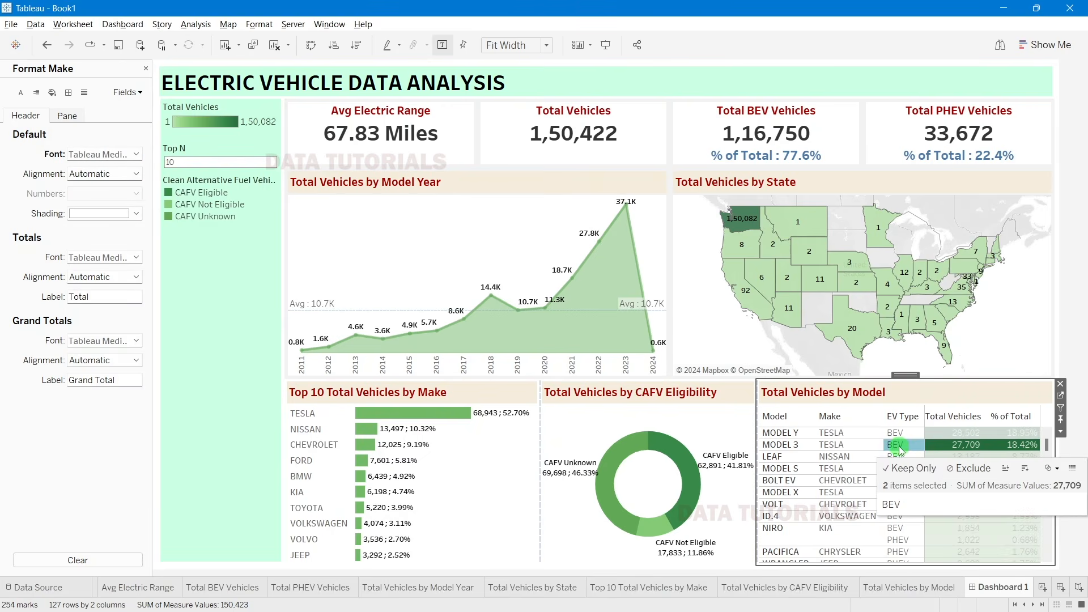
left_click(137, 158)
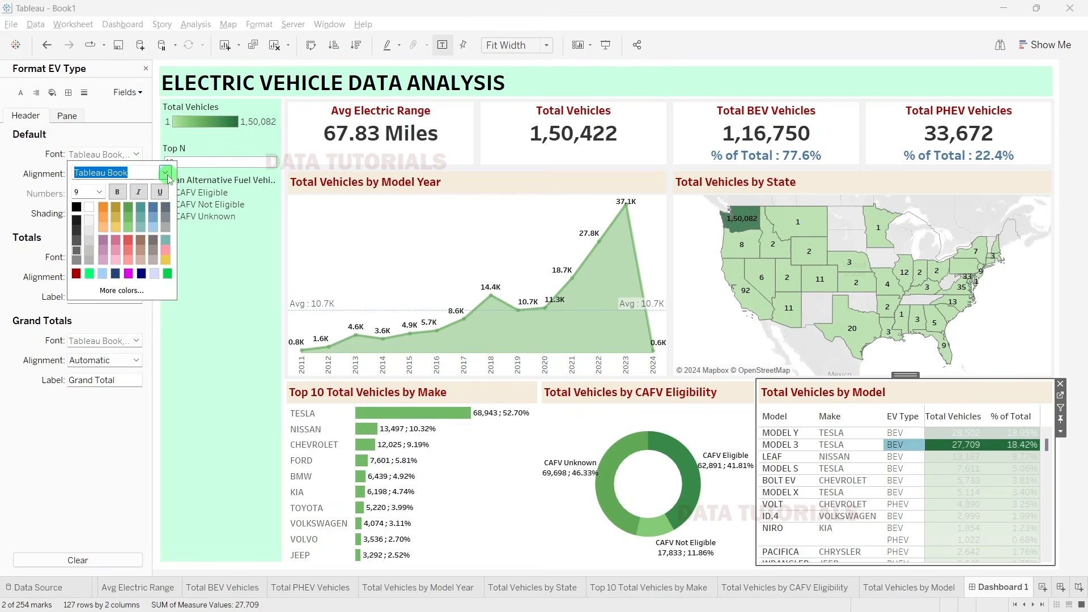
left_click(166, 172)
left_click(106, 236)
left_click(940, 448)
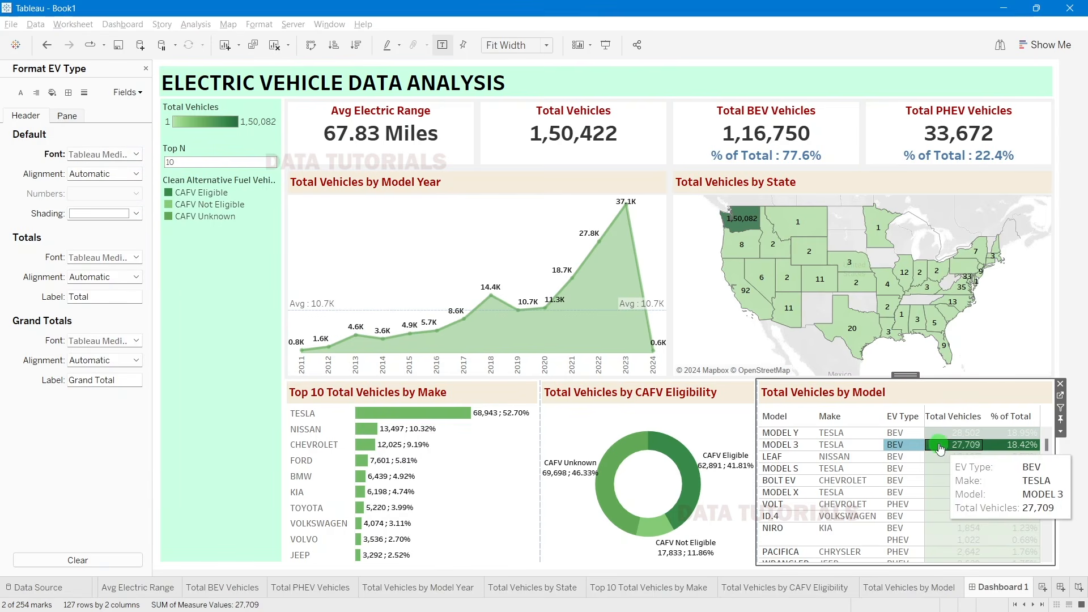
left_click(121, 94)
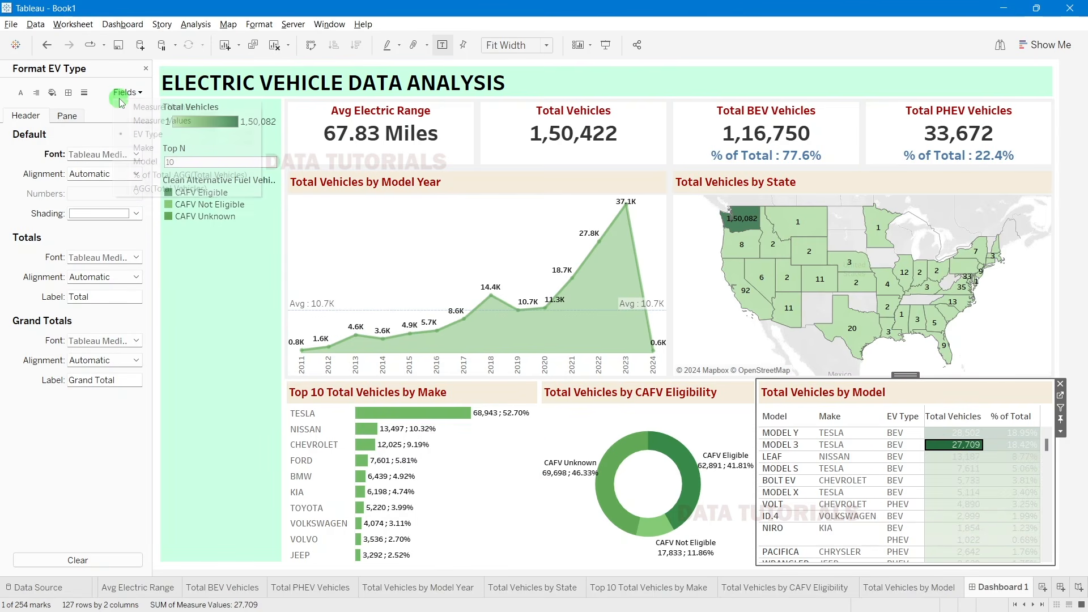
left_click(61, 164)
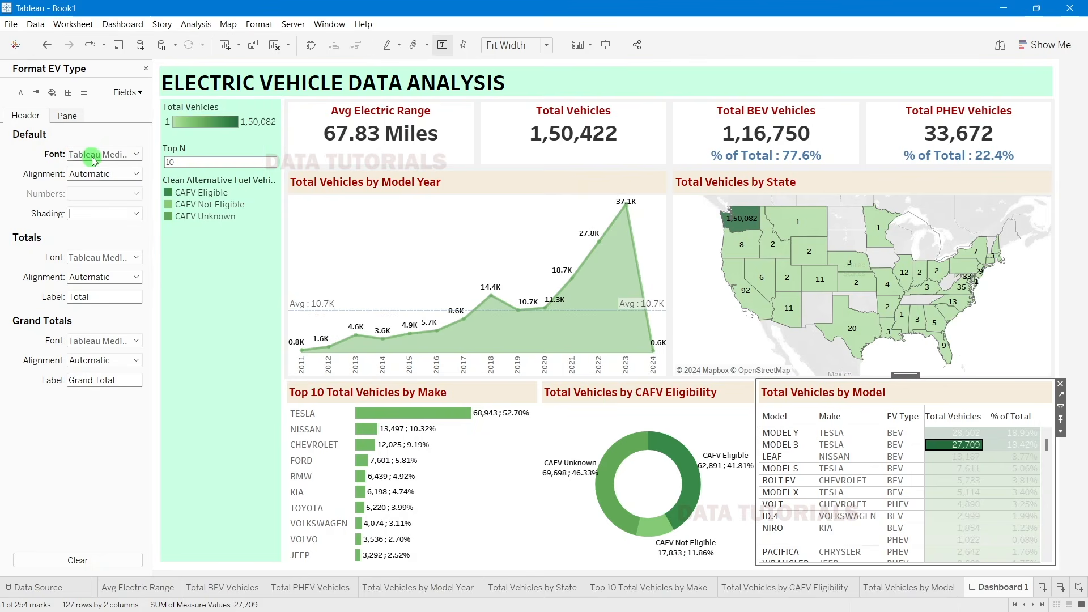
left_click(92, 155)
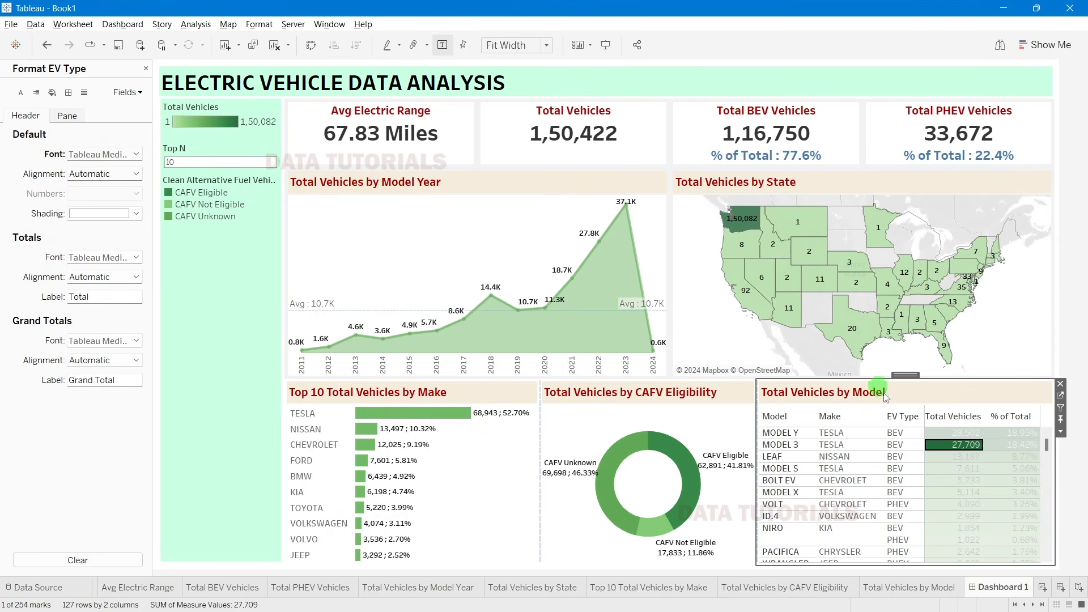
Step: Set the worksheet font of the Total Vehicles by Model table to Tableau Medium and close the formatting options
right_click(962, 442)
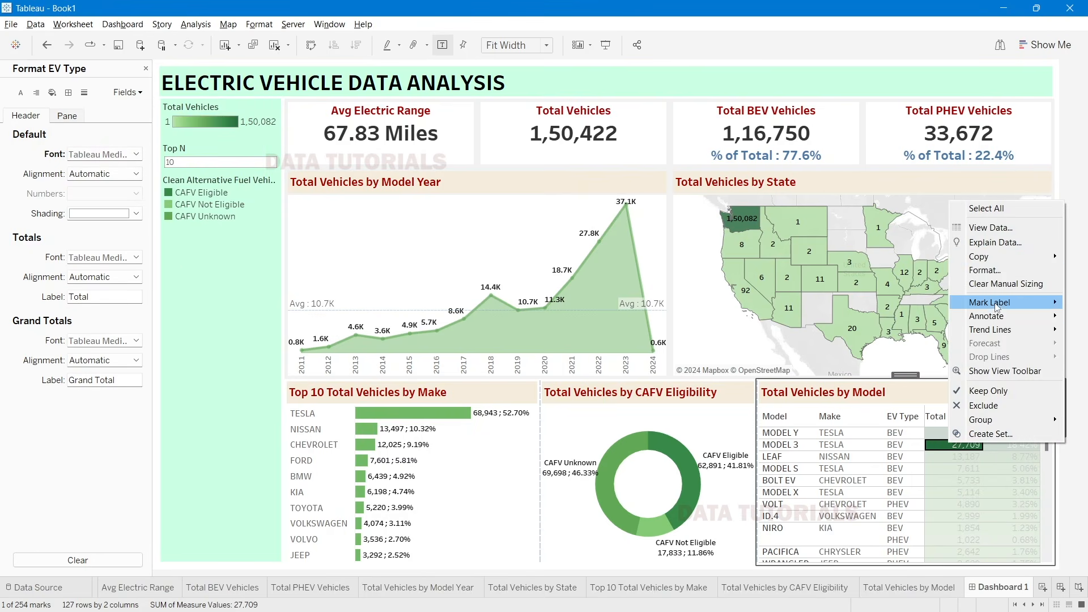
left_click(986, 270)
left_click(89, 164)
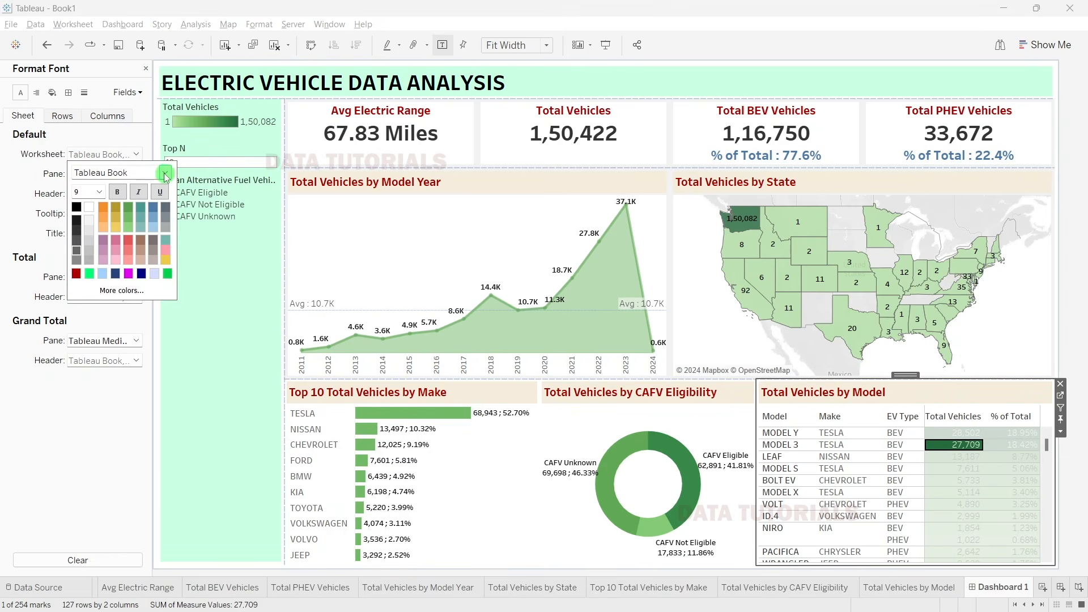
left_click(165, 173)
left_click(125, 223)
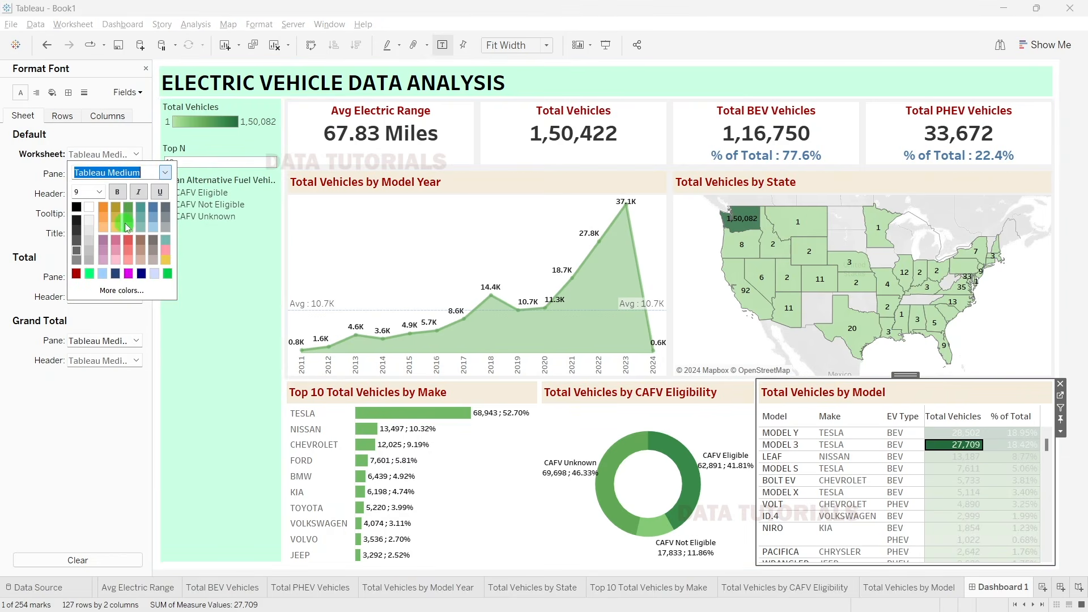
left_click(965, 442)
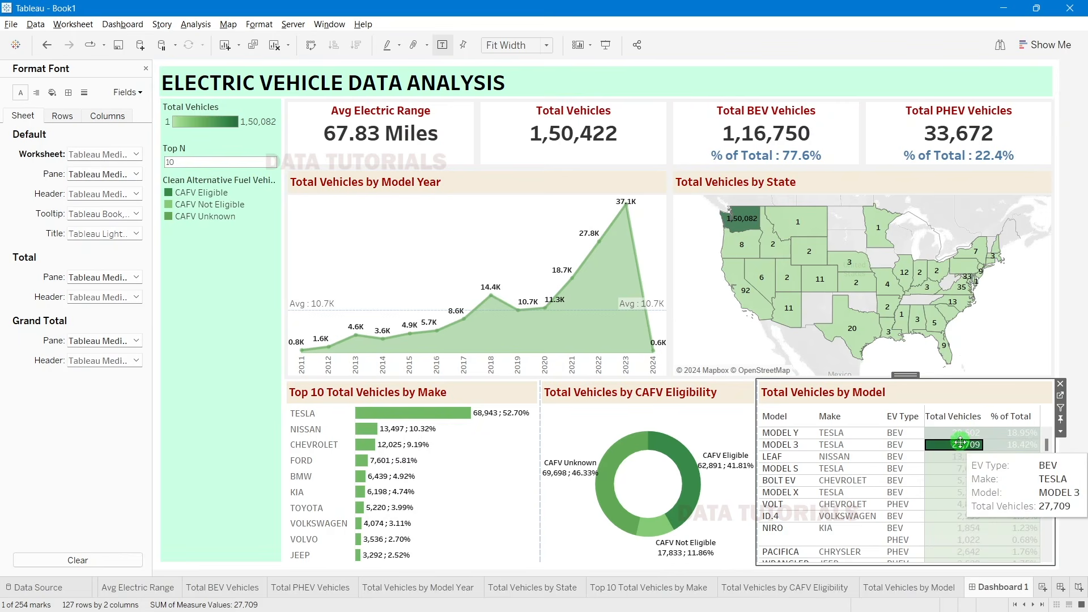
left_click(961, 454)
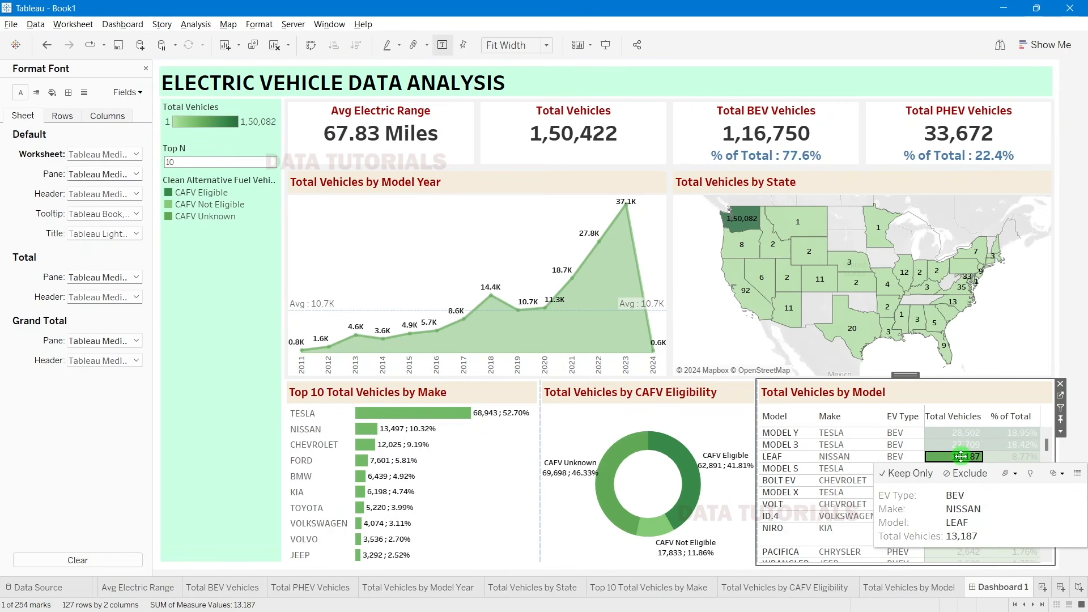
left_click(1084, 187)
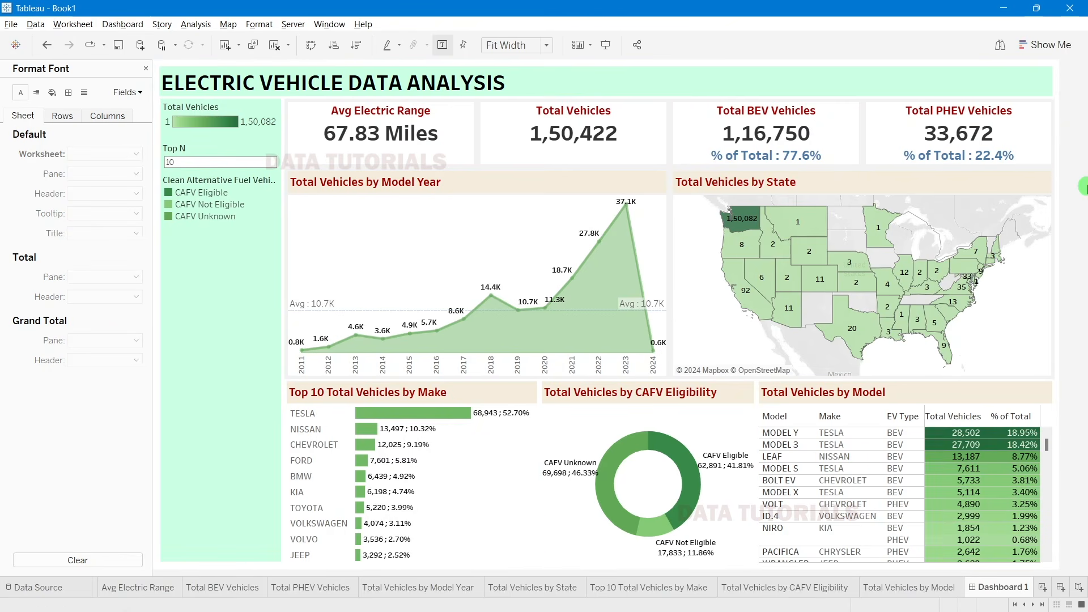
left_click(146, 71)
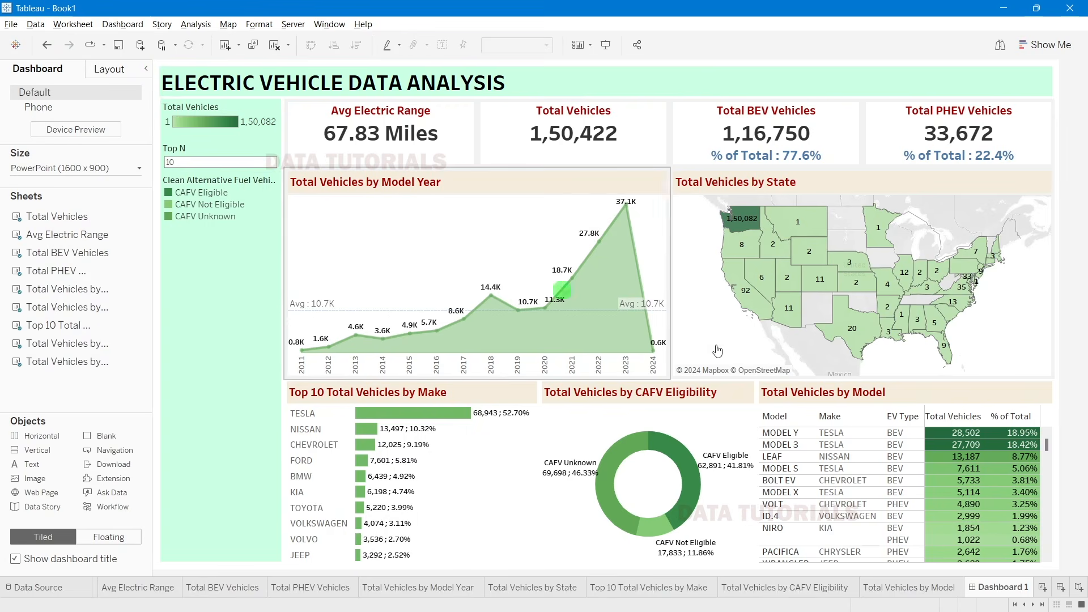
Step: Shade the Model, Make and EV Type field labels of the Total Vehicles by Model table light blue (RGB 160, 209, 255)
right_click(853, 416)
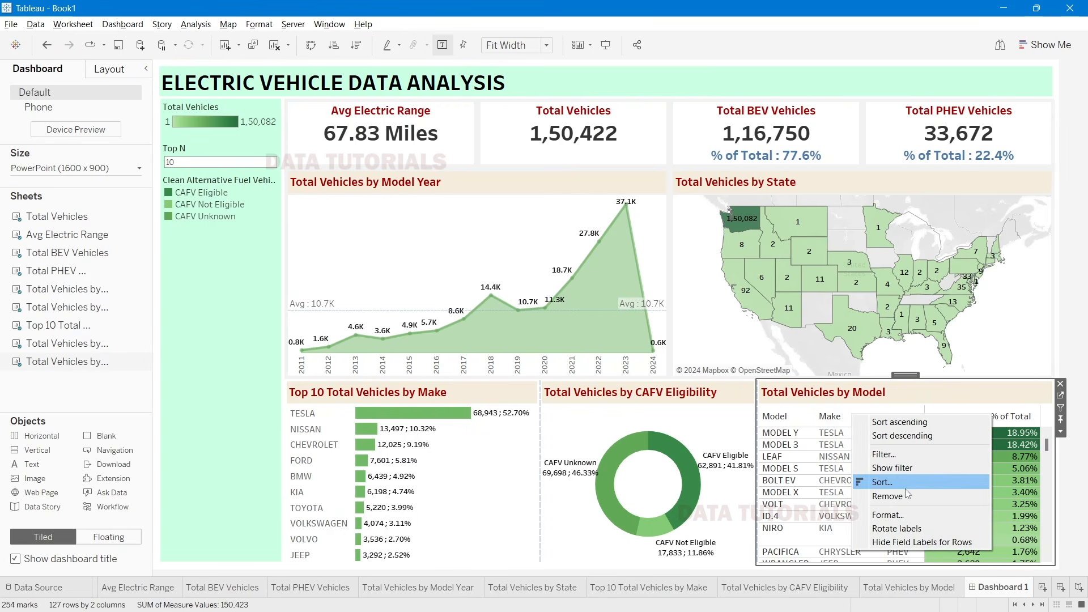
left_click(888, 515)
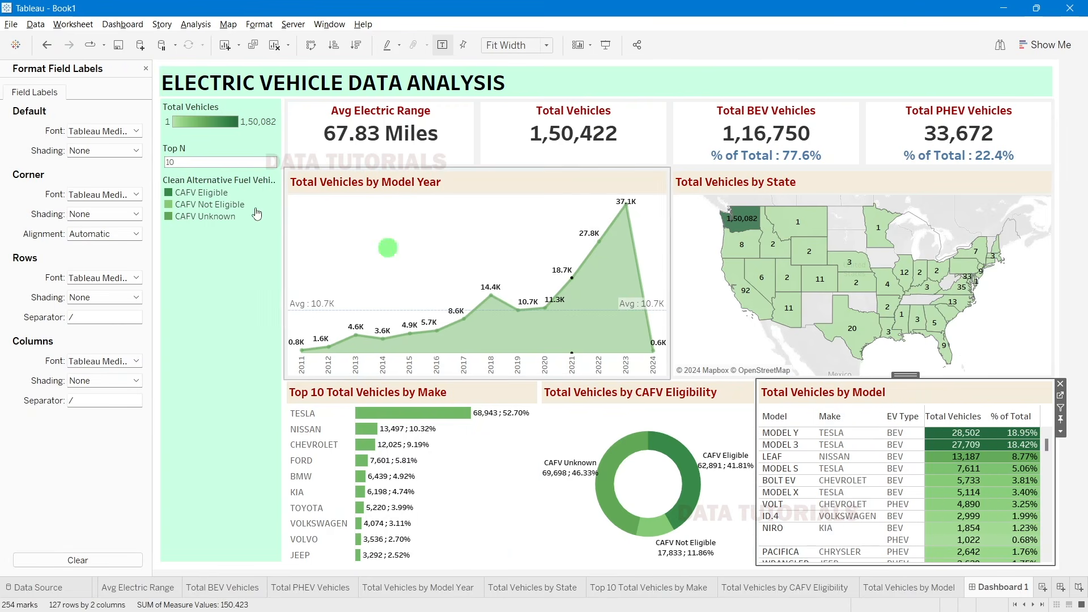
left_click(104, 154)
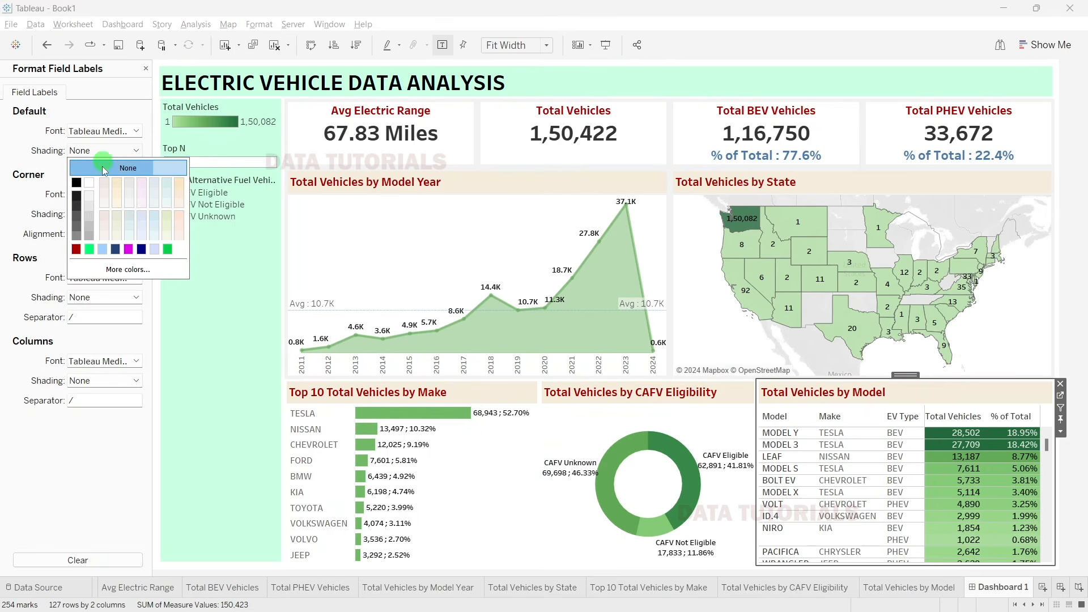
left_click(105, 250)
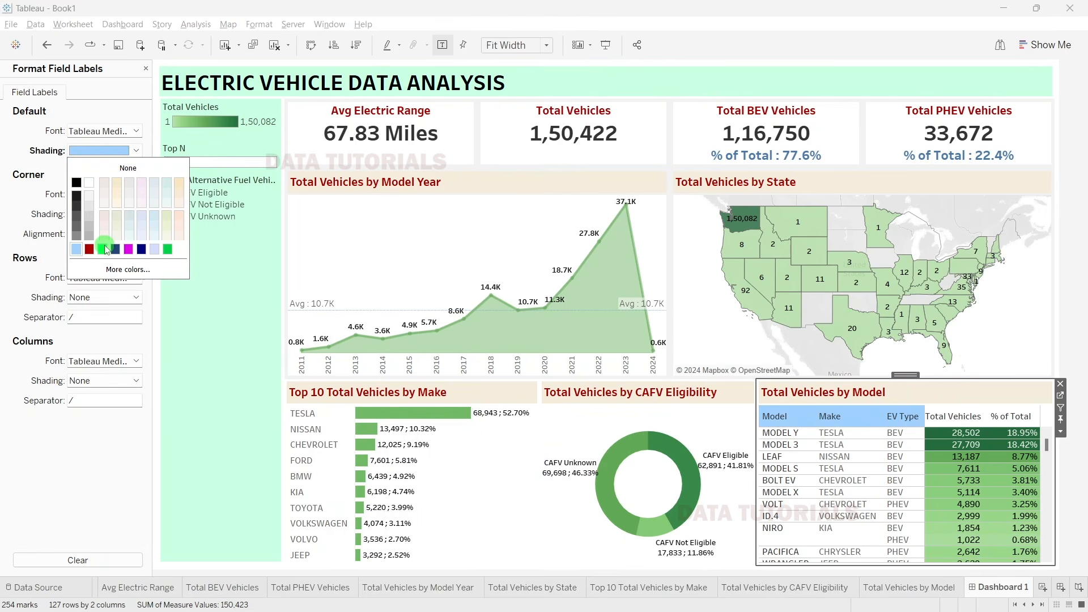
left_click(109, 270)
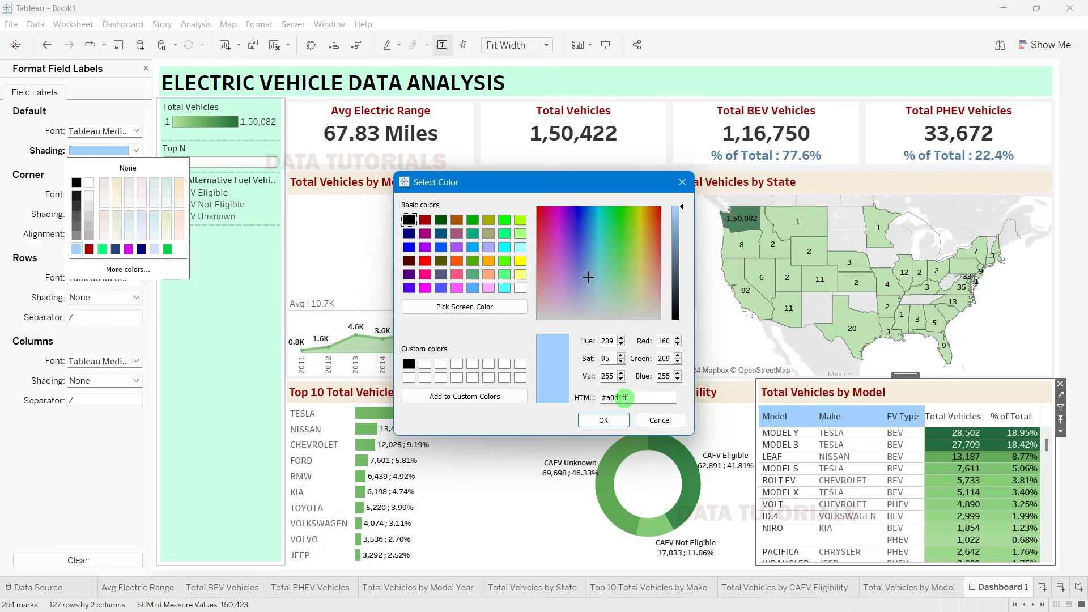
left_click(604, 420)
Step: Shade the Total Vehicles and % of Total headers with the same light blue and close the formatting options
left_click(957, 418)
right_click(957, 418)
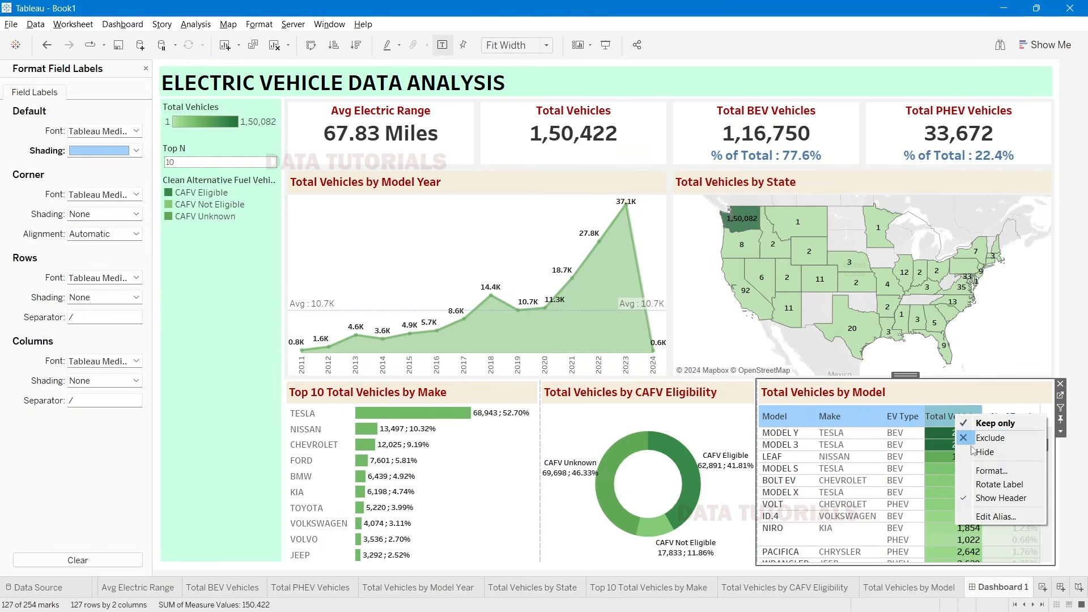
left_click(991, 474)
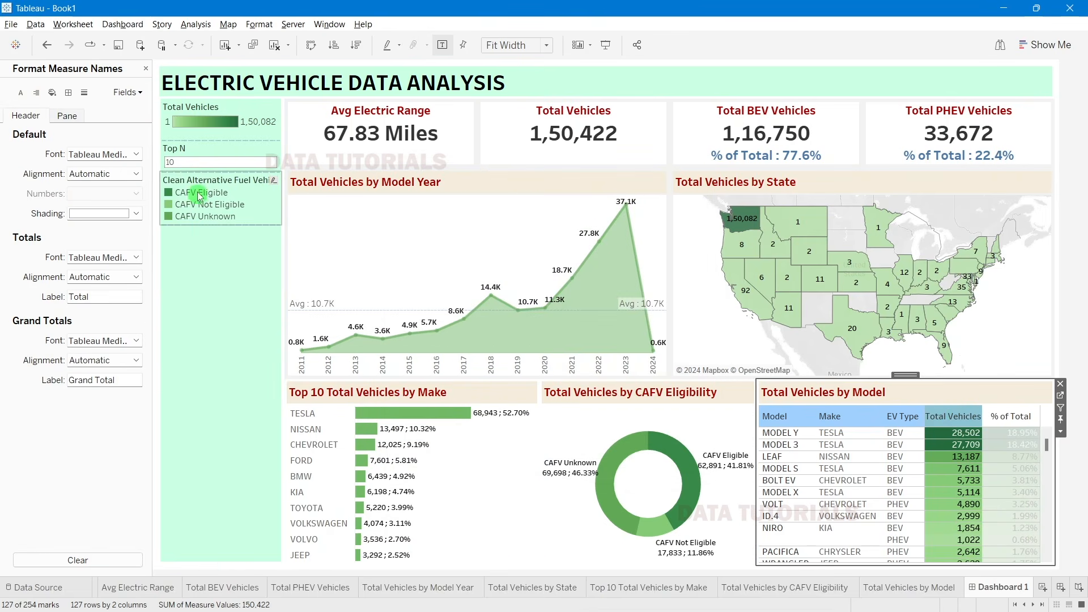
left_click(103, 214)
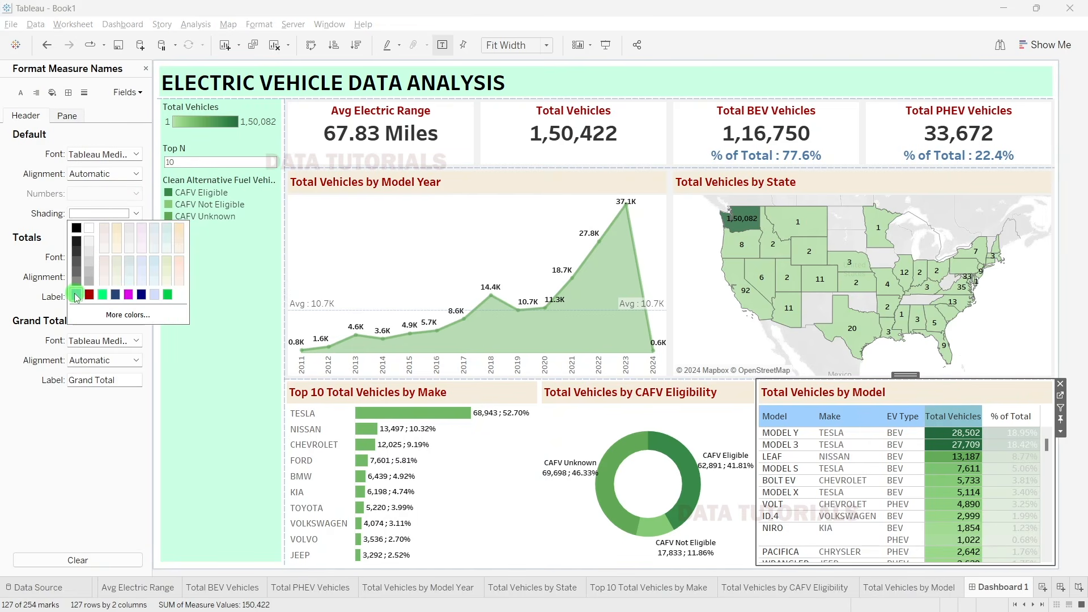
left_click(1084, 253)
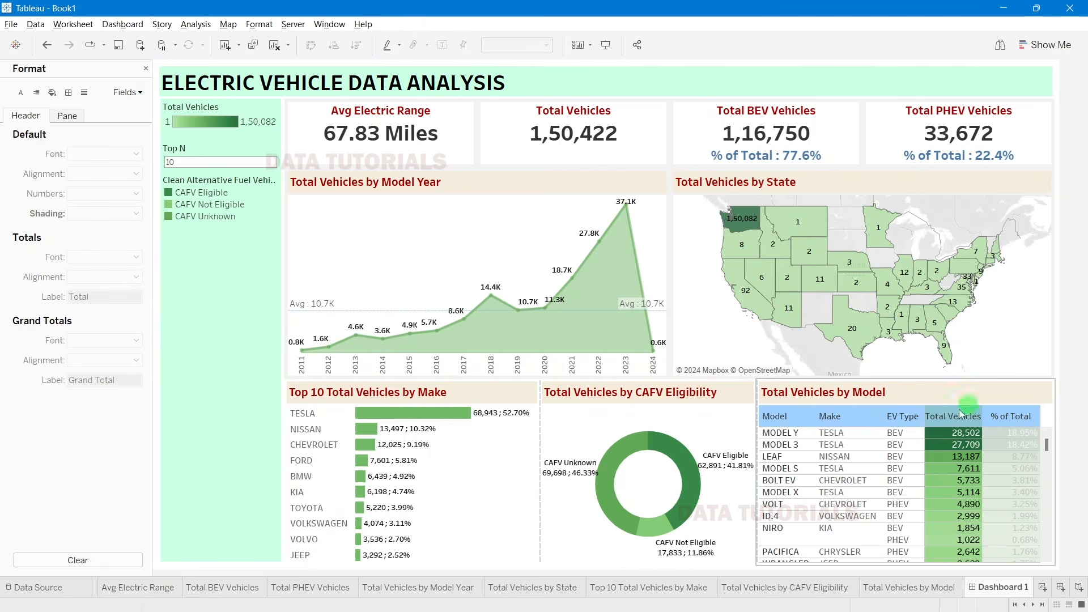
left_click(944, 421)
left_click(1084, 232)
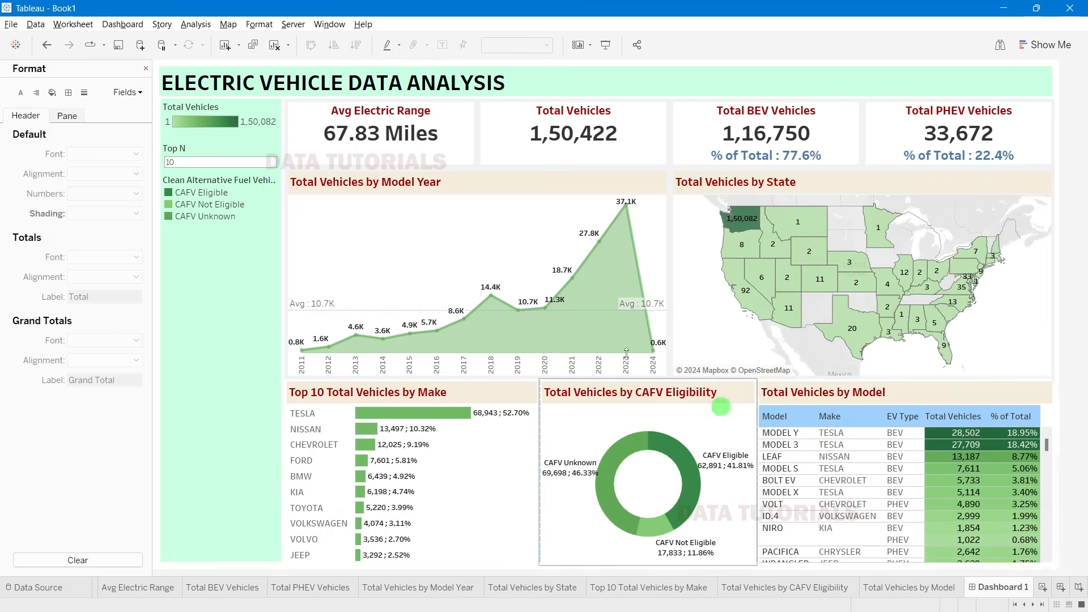
left_click(146, 70)
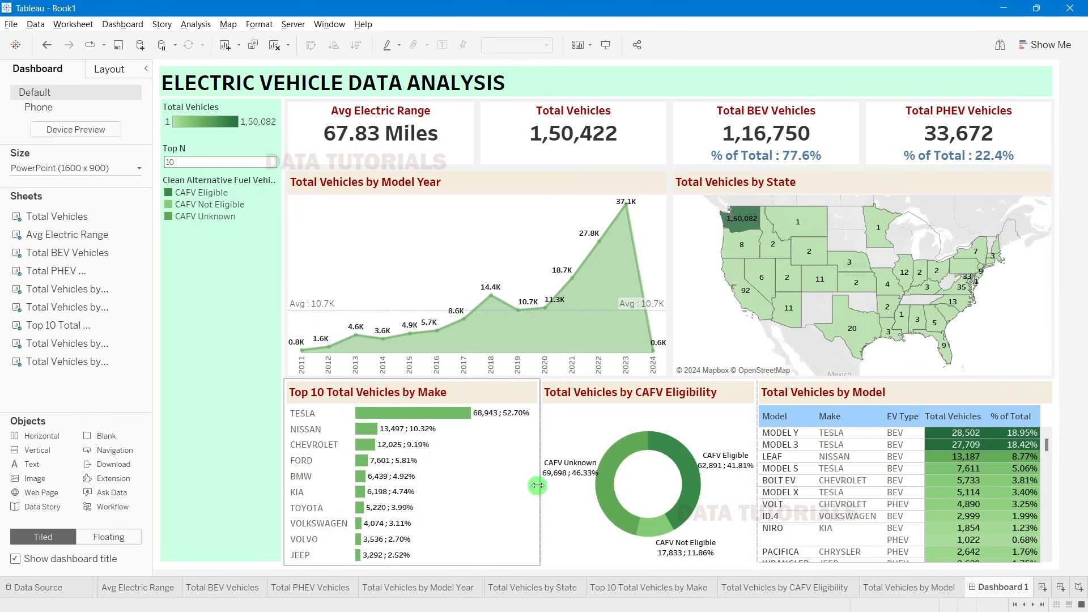
Step: Narrow the Top 10 Total Vehicles by Make view and the Total Vehicles by Model view, and tighten the table's Make and Model columns
left_click_drag(537, 486, 523, 486)
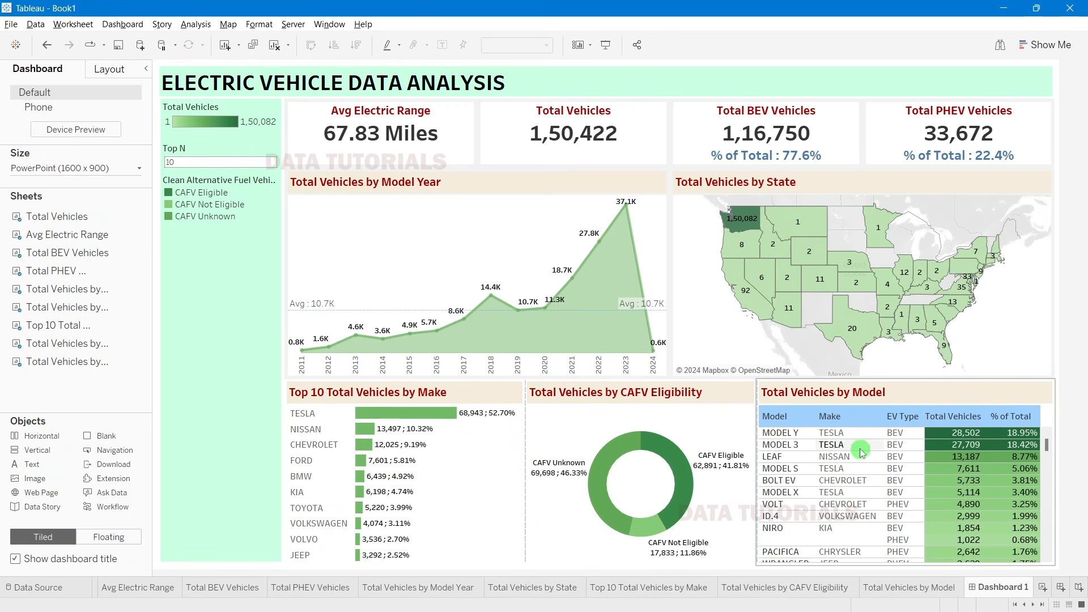
left_click_drag(758, 465, 764, 465)
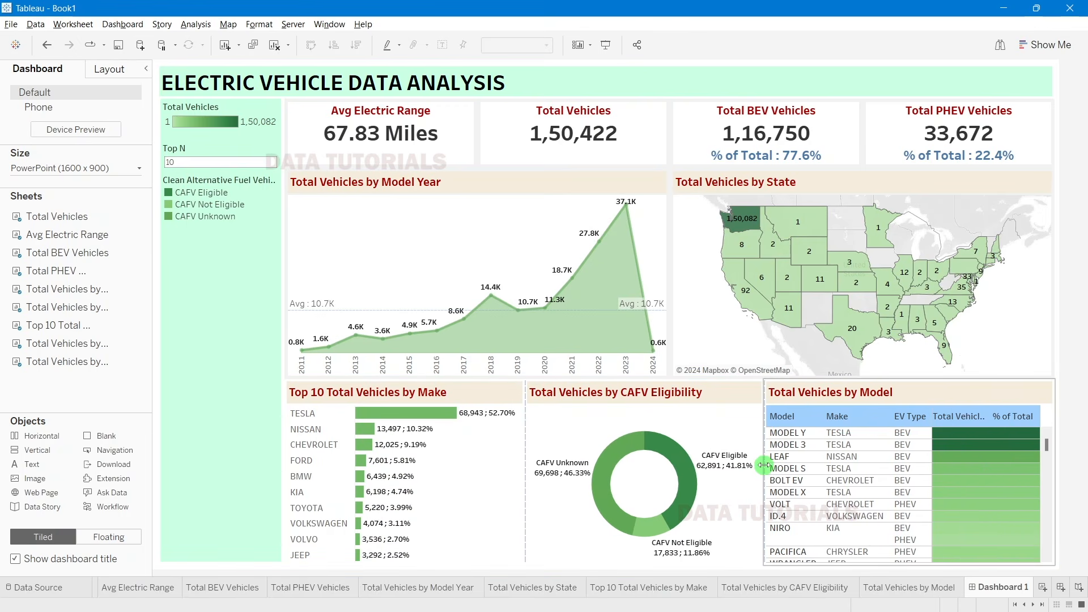
left_click(888, 442)
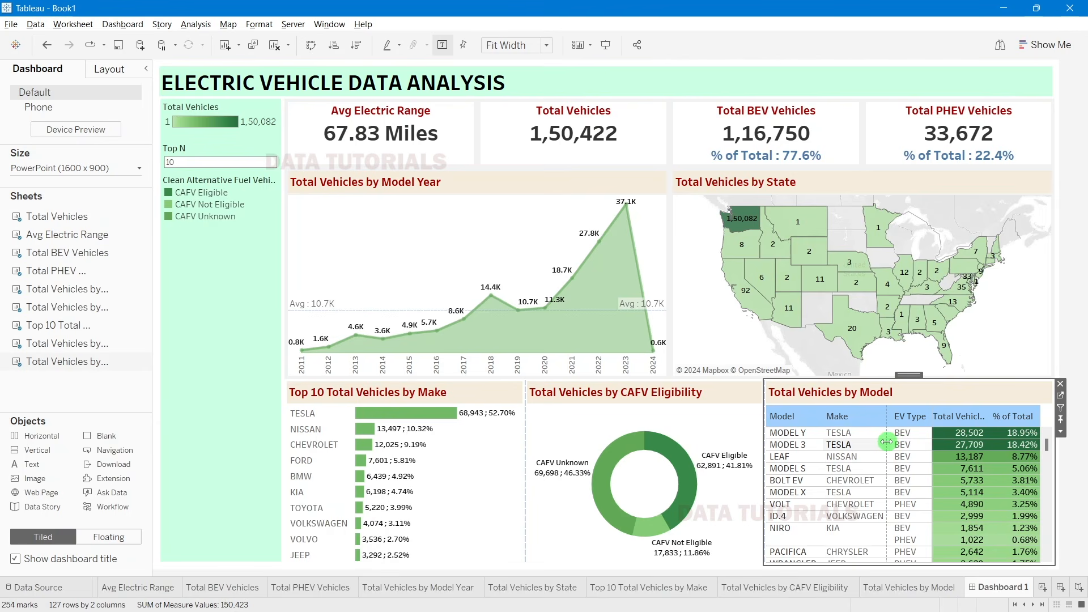
left_click_drag(887, 442, 809, 448)
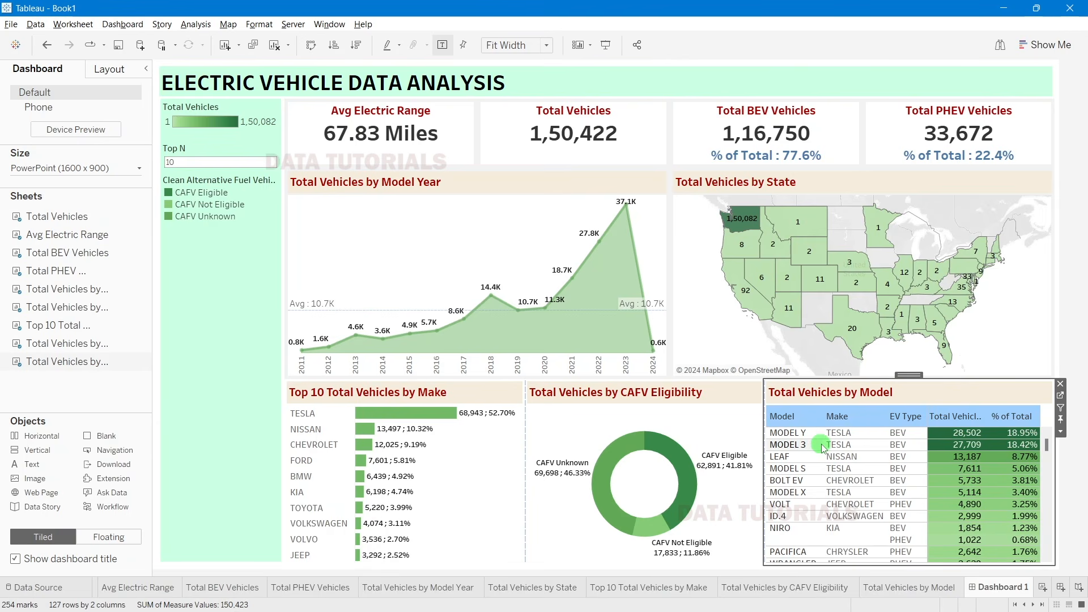
left_click_drag(821, 444, 818, 445)
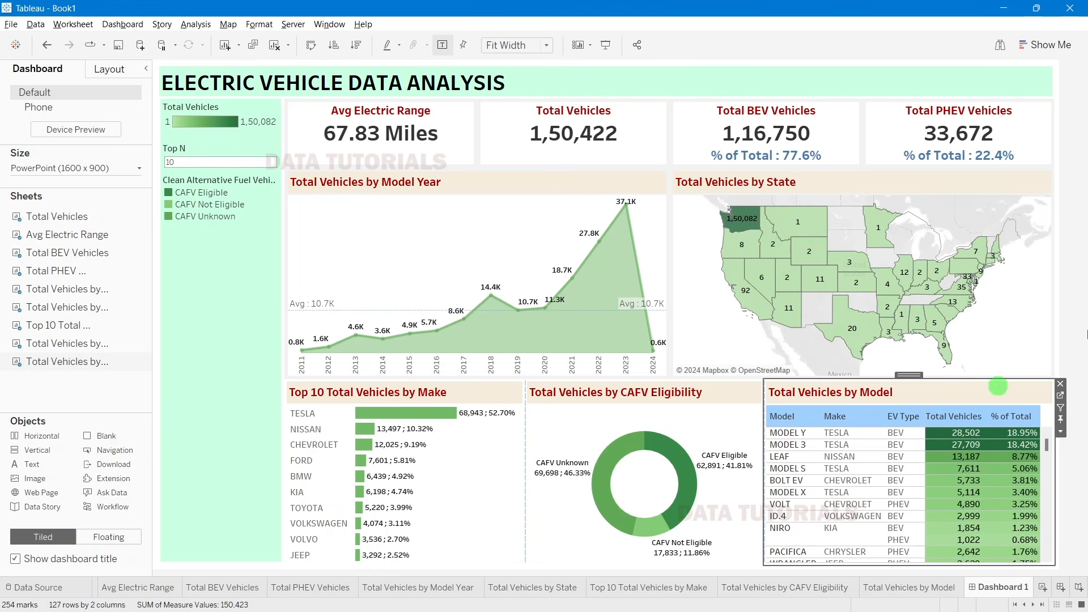
left_click(1067, 181)
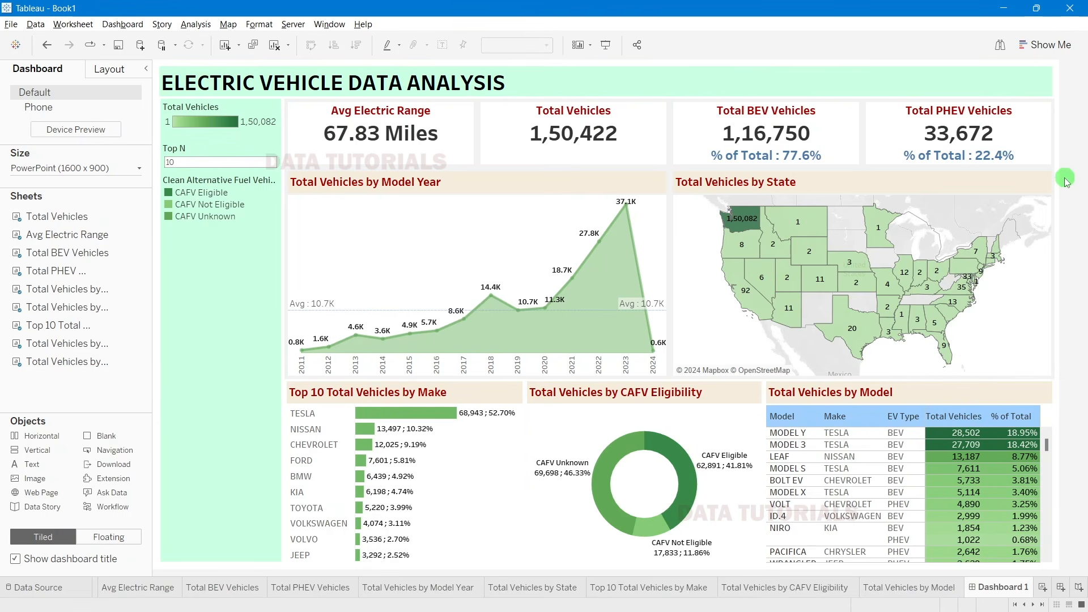
Step: Give the container holding the Make, CAFV Eligibility and Model views a light grey background and set its opacity
left_click(613, 393)
left_click_drag(642, 376, 644, 378)
left_click(99, 69)
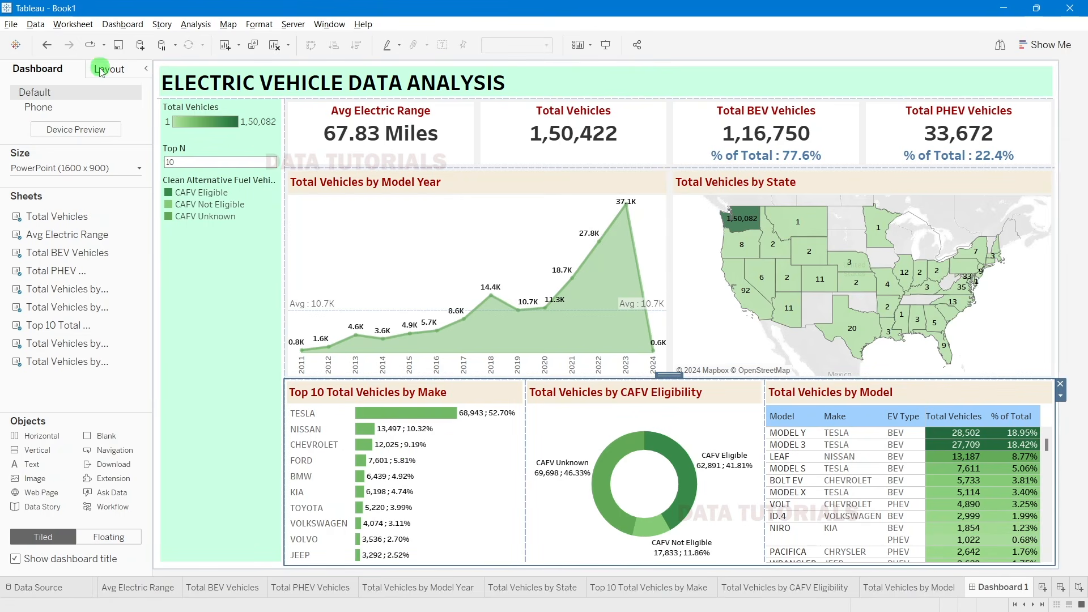
left_click(56, 285)
left_click(53, 311)
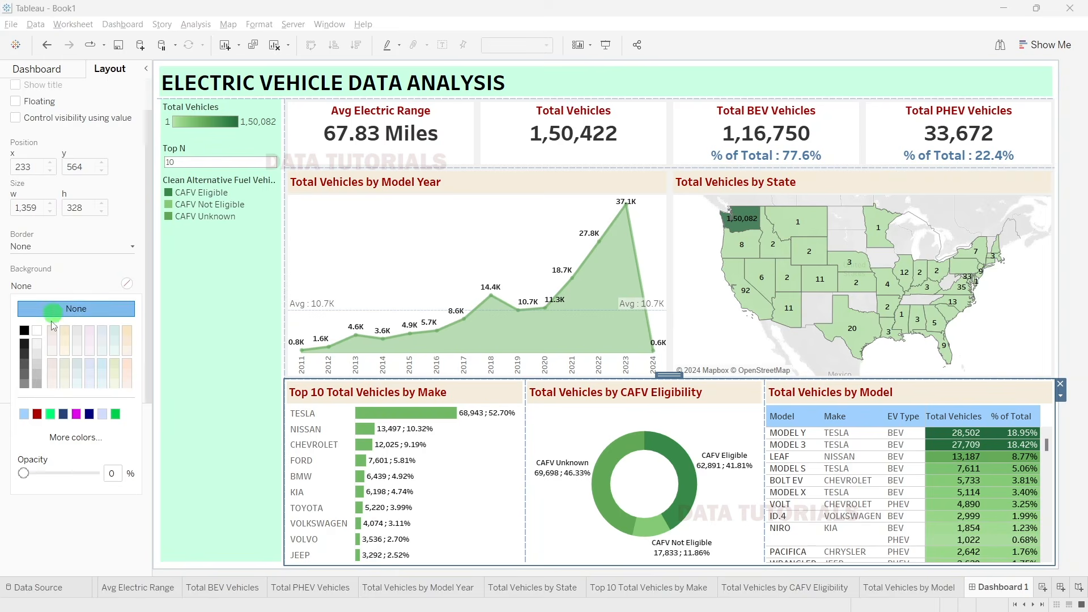
left_click(36, 357)
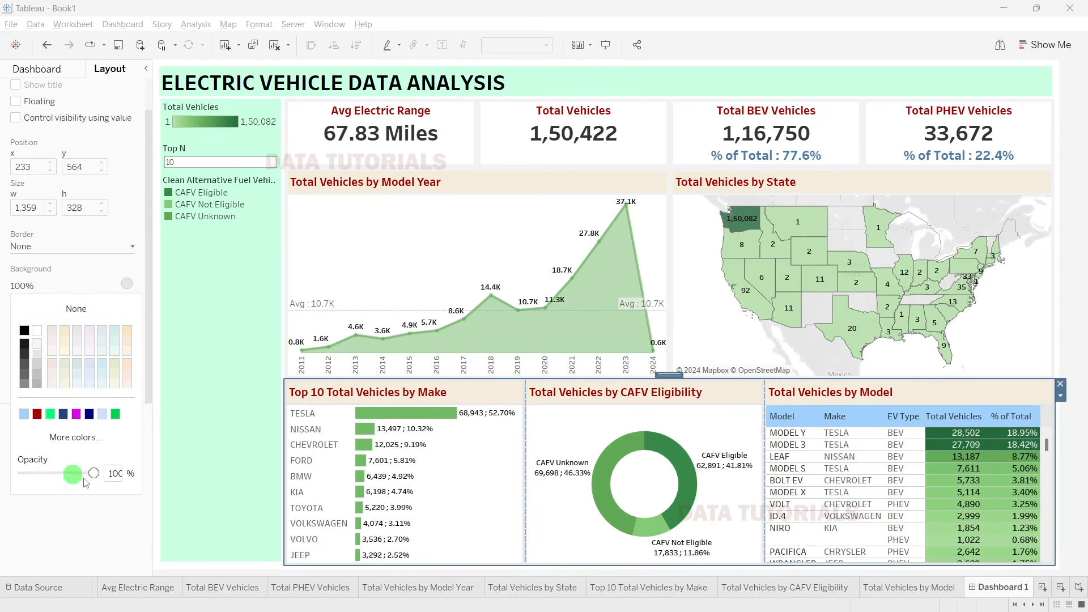
left_click(112, 475)
key("Return")
left_click(1084, 323)
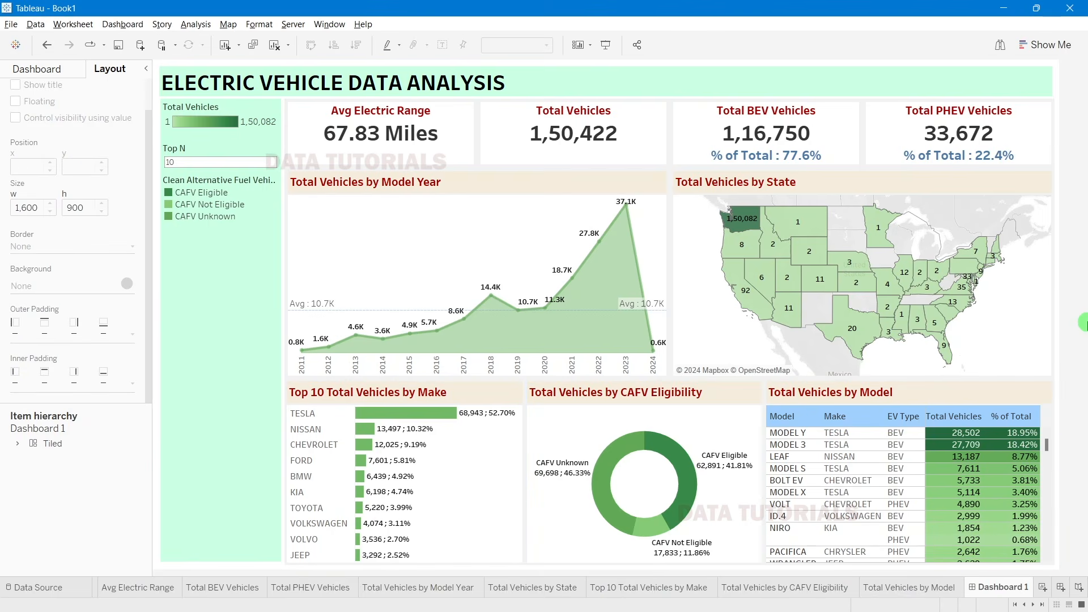
Step: Increase the outer padding equally on all sides of the Top 10 Total Vehicles by Make view
left_click(332, 402)
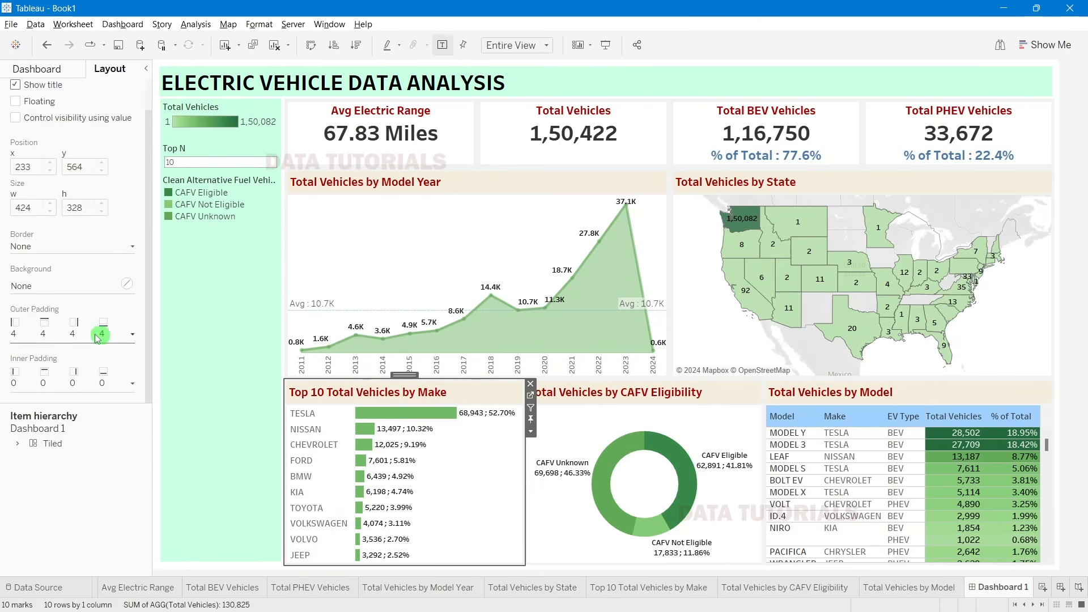
left_click(48, 327)
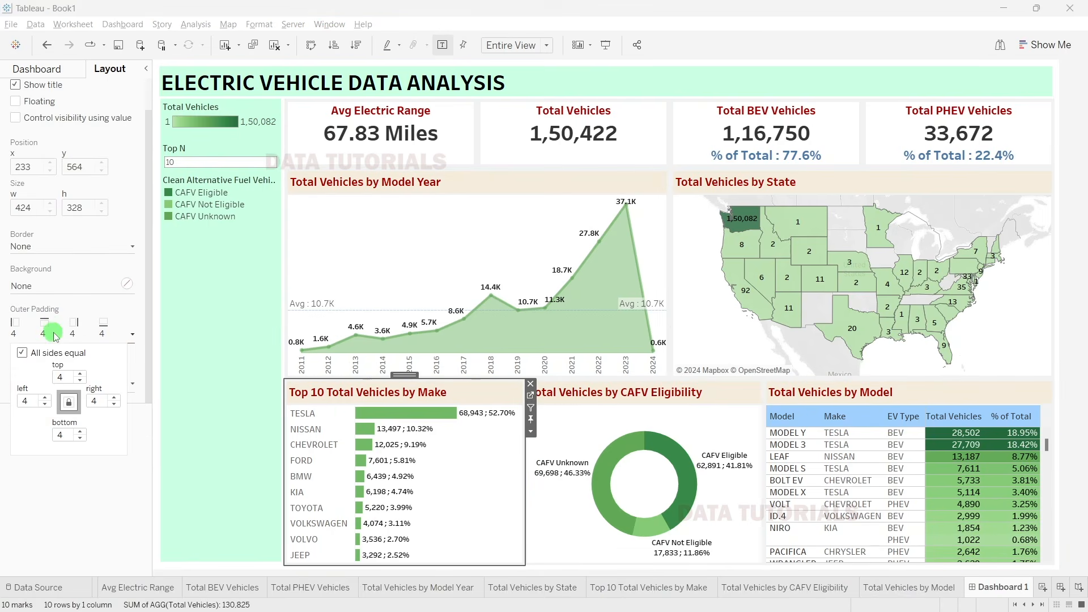
left_click(115, 398)
left_click(115, 397)
left_click(658, 417)
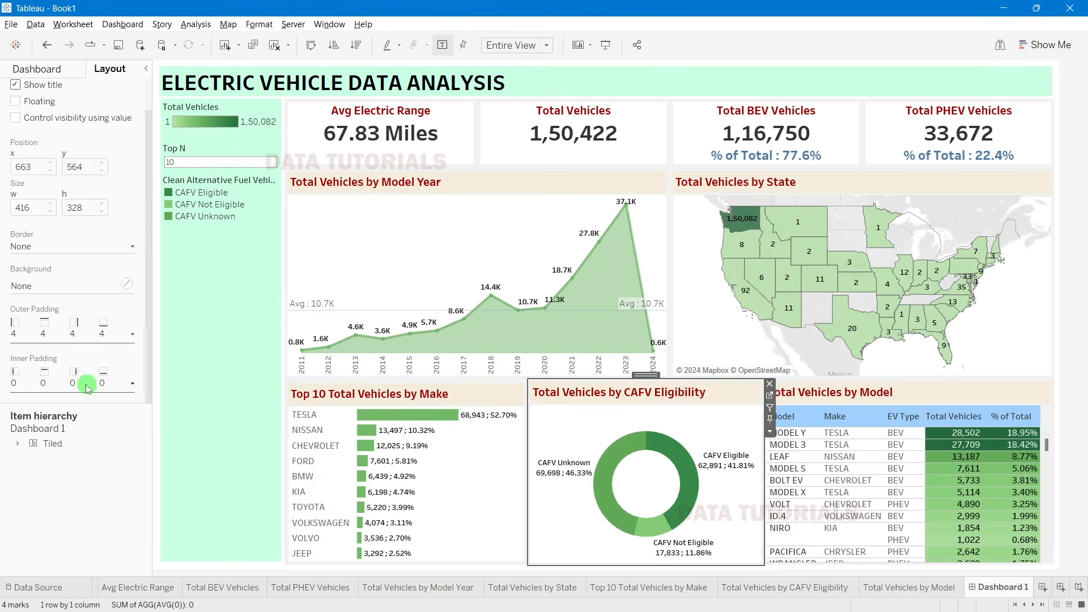
Step: Set the outer padding of the CAFV Eligibility and Total Vehicles by Model views to 6 on all sides
left_click(80, 329)
left_click(116, 397)
left_click(115, 397)
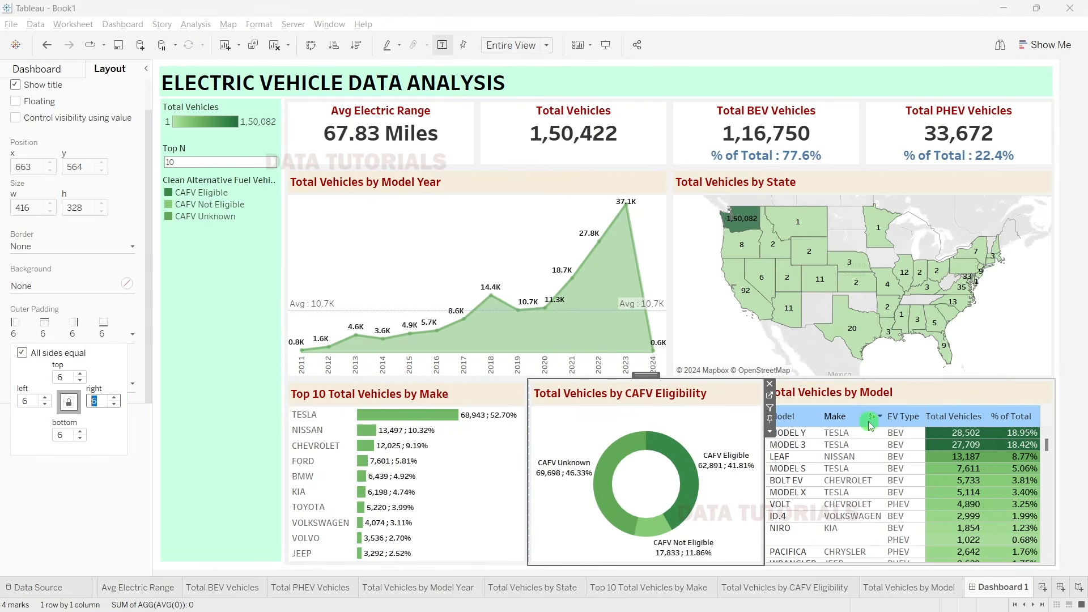
left_click(871, 425)
left_click(73, 334)
left_click(115, 398)
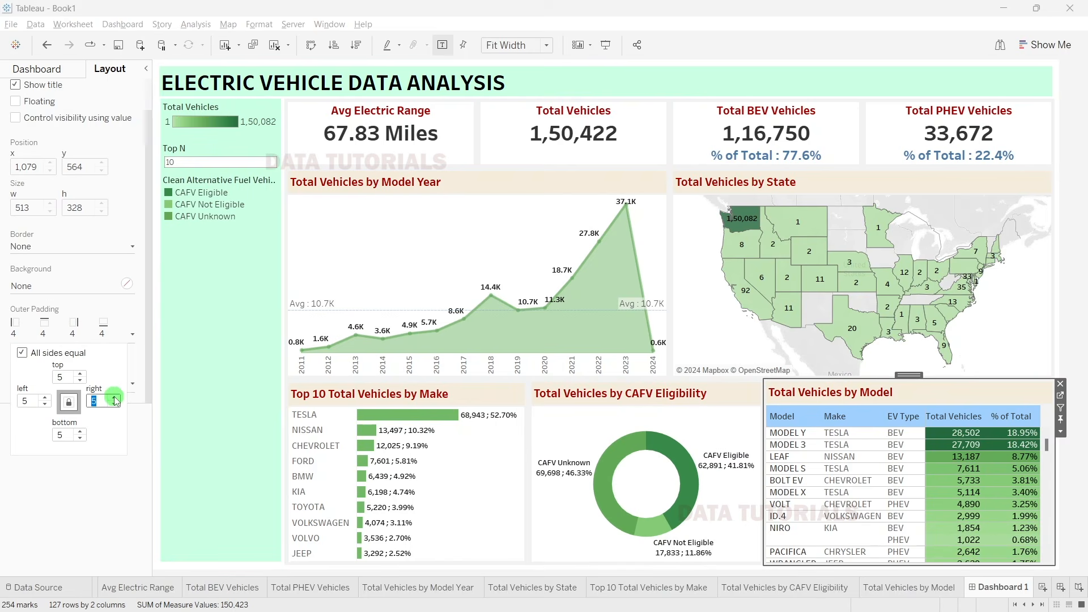
left_click(115, 399)
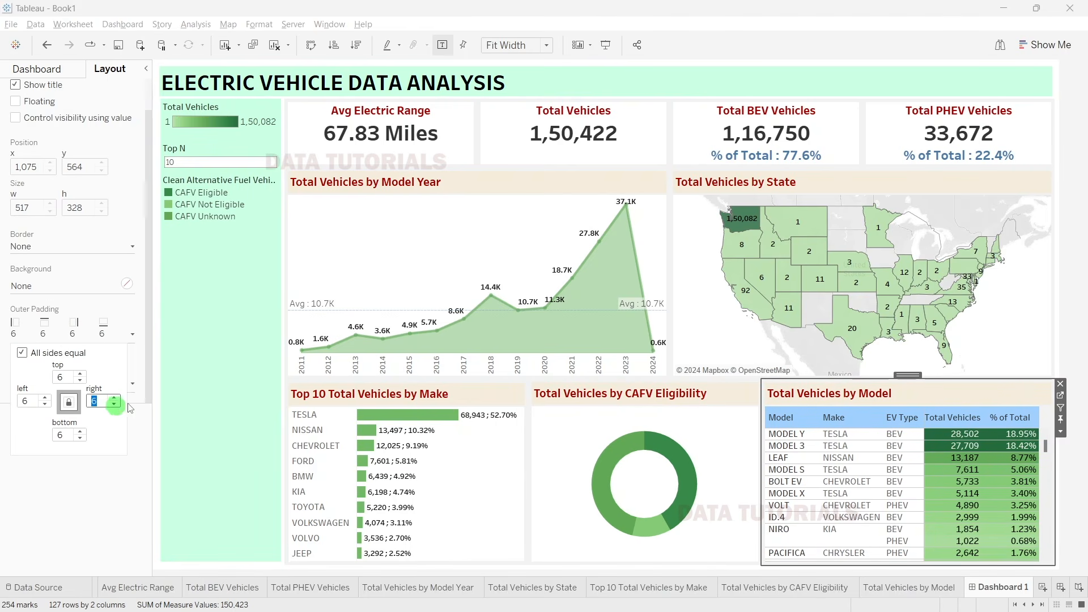
left_click(1083, 80)
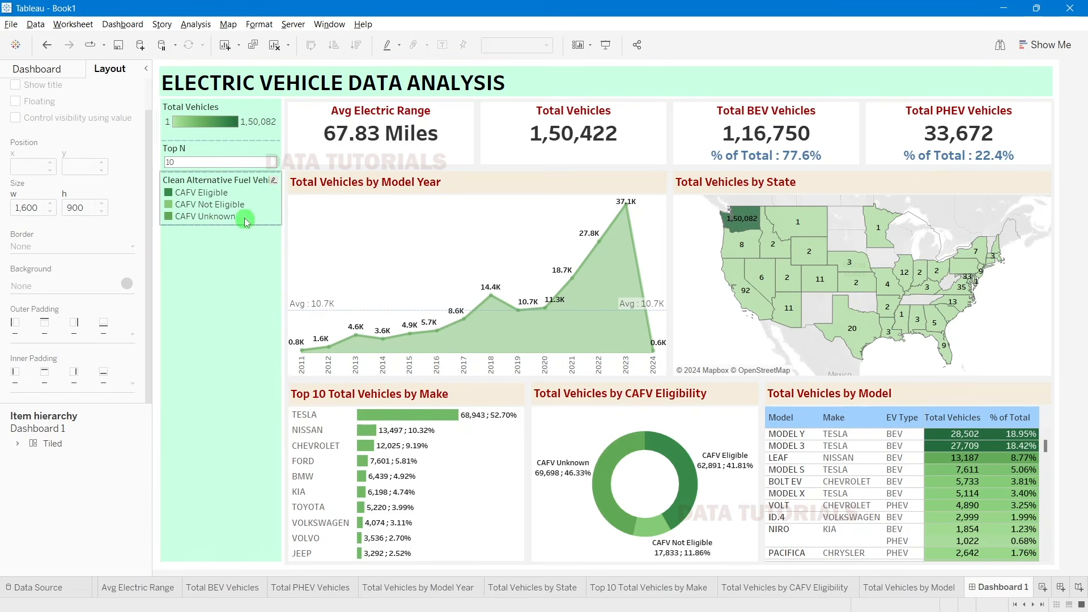
Step: Remove the Clean Alternative Fuel Vehicle legend and make the Top N control float beside the Top 10 Total Vehicles by Make title
left_click(262, 213)
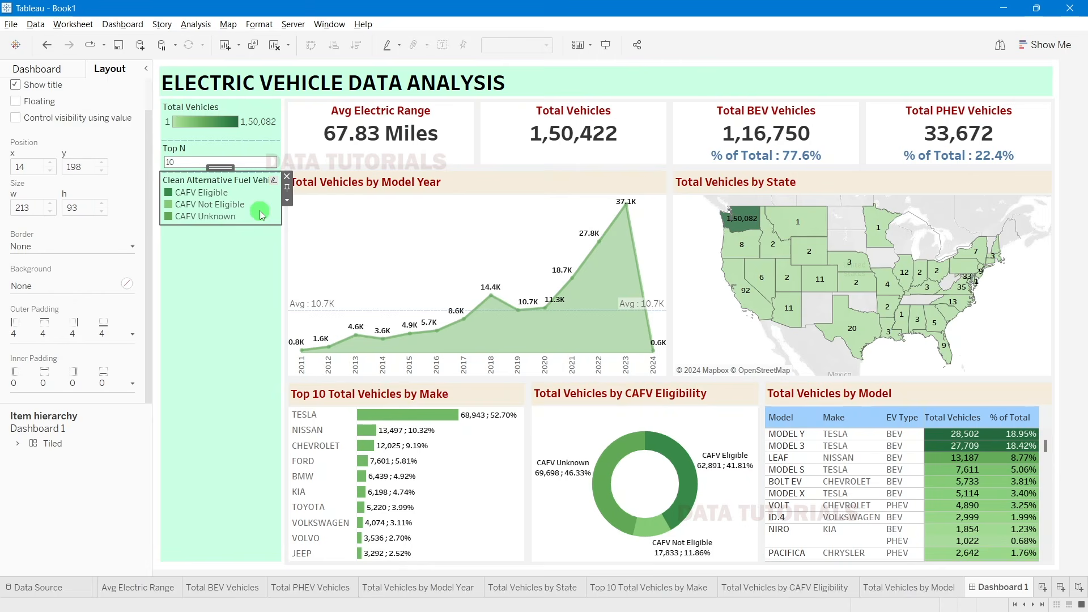
left_click(286, 177)
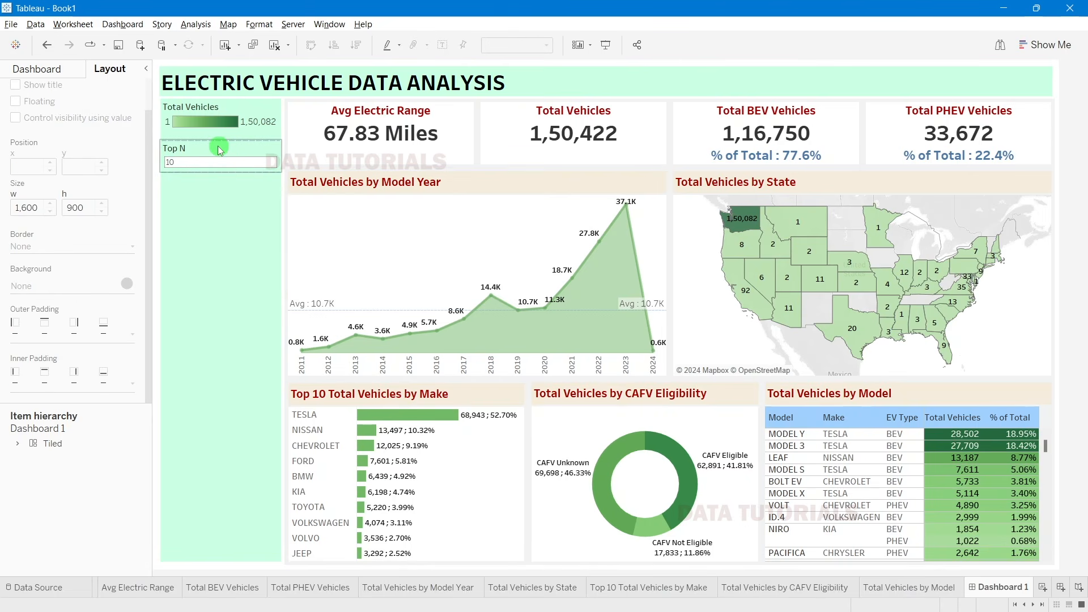
left_click(219, 149)
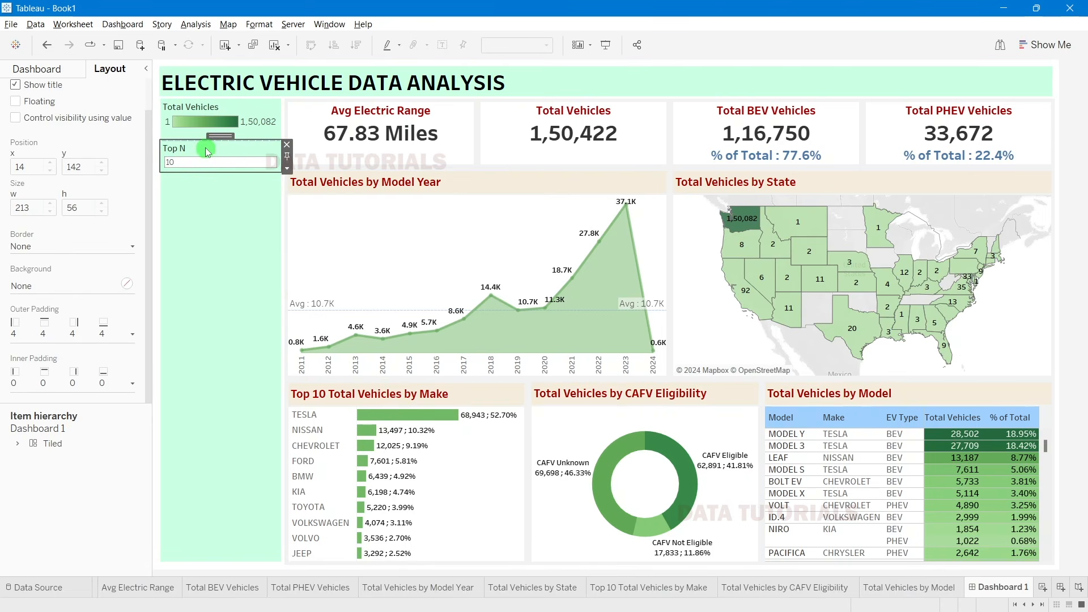
left_click(288, 172)
left_click(329, 290)
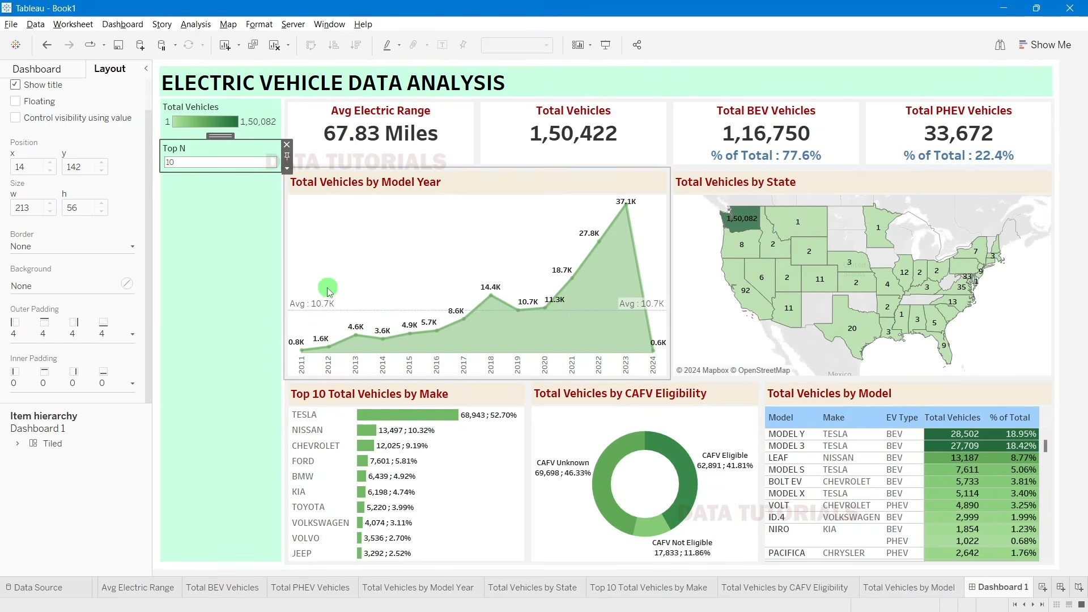
left_click_drag(227, 148, 491, 403)
left_click(546, 401)
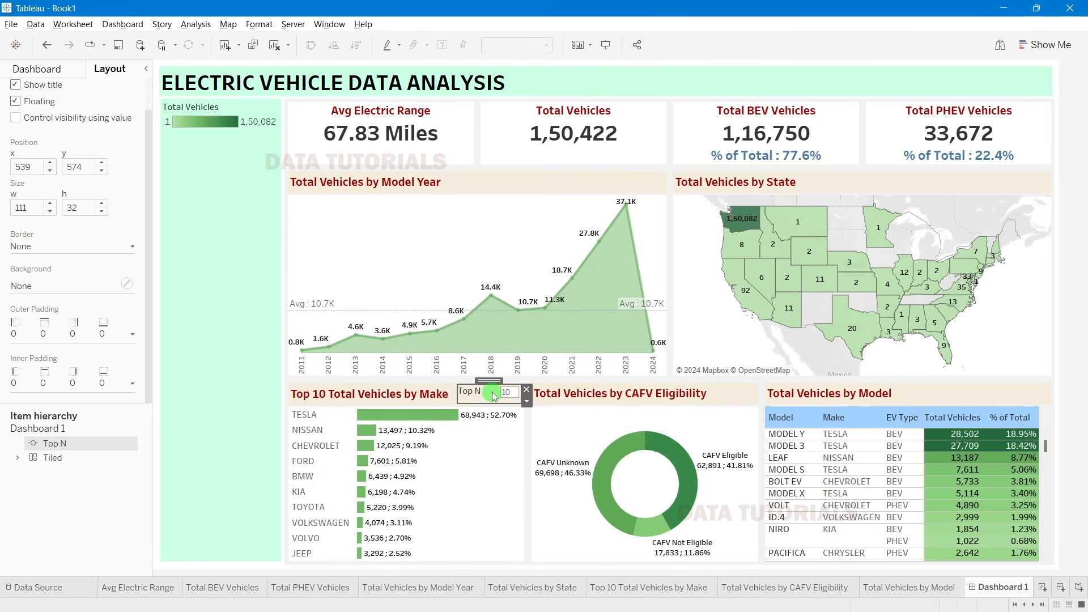
Step: Format the Top N parameter control with a thin light grey body border
left_click(527, 401)
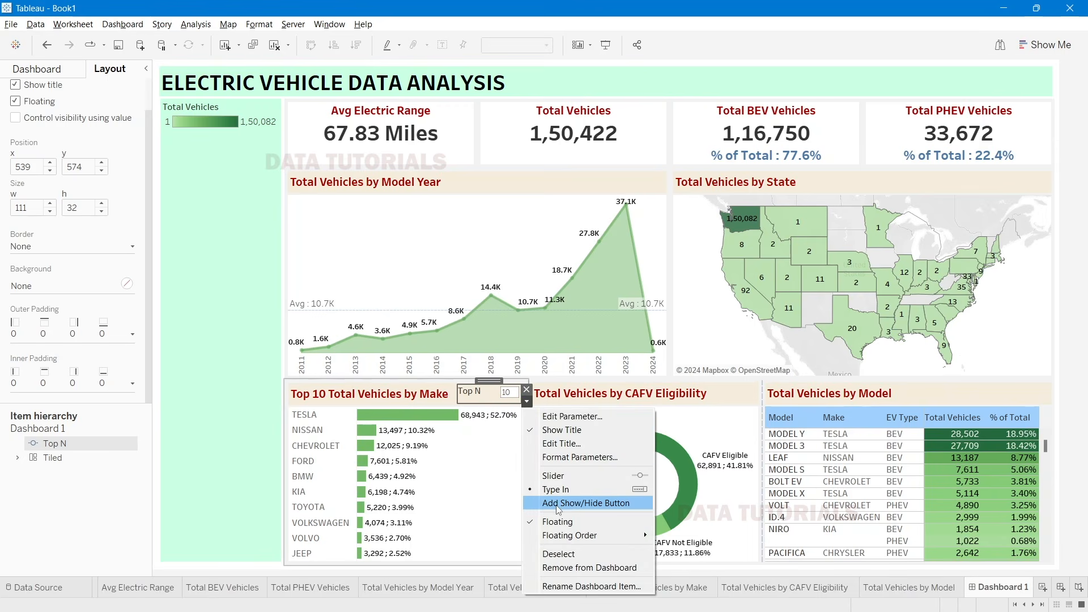
left_click(569, 459)
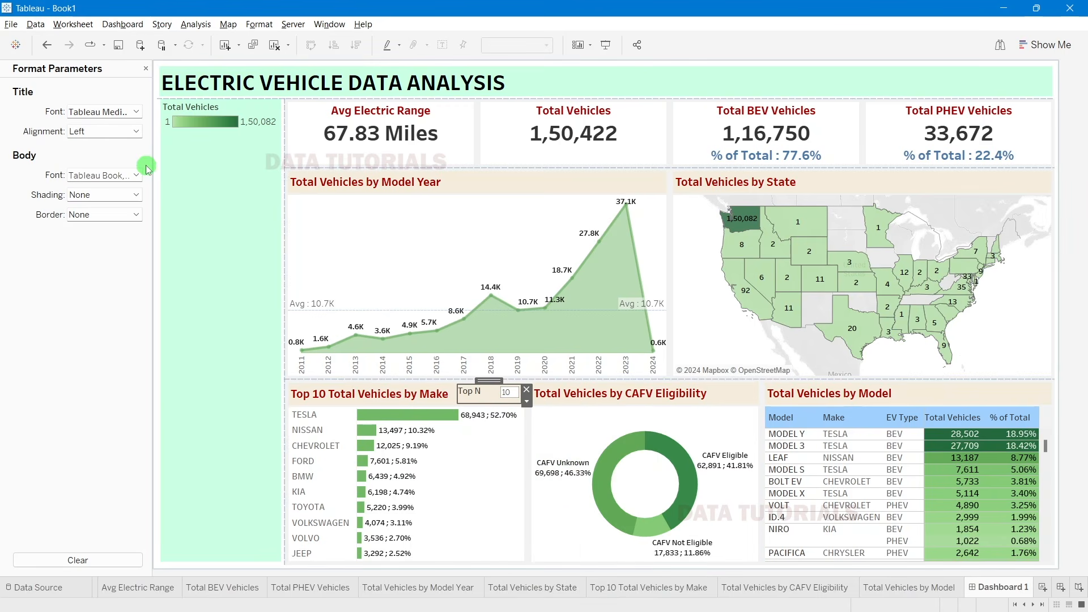
left_click(82, 214)
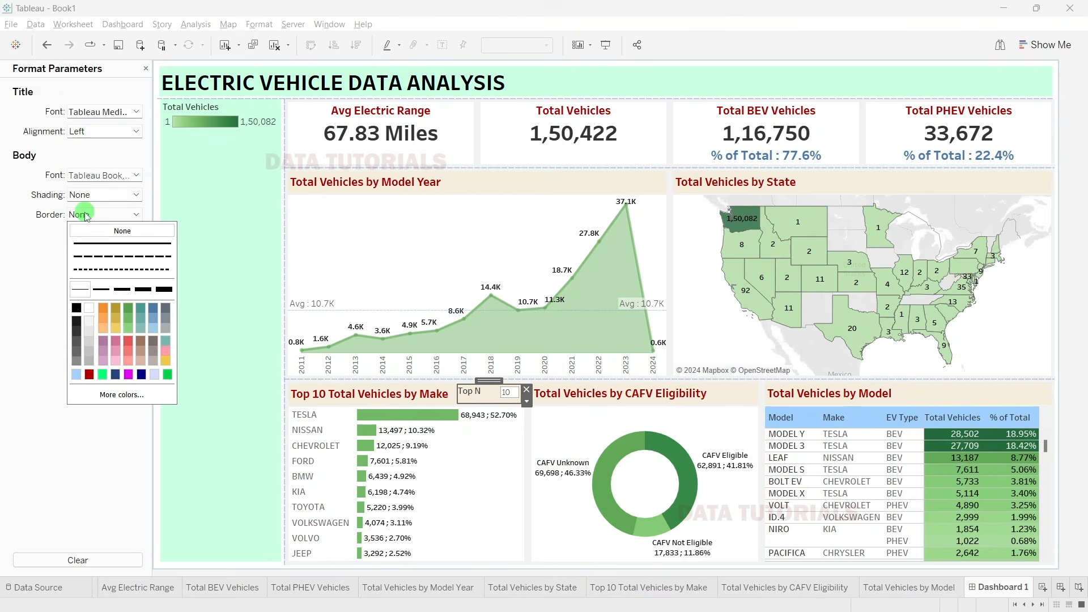
left_click(90, 339)
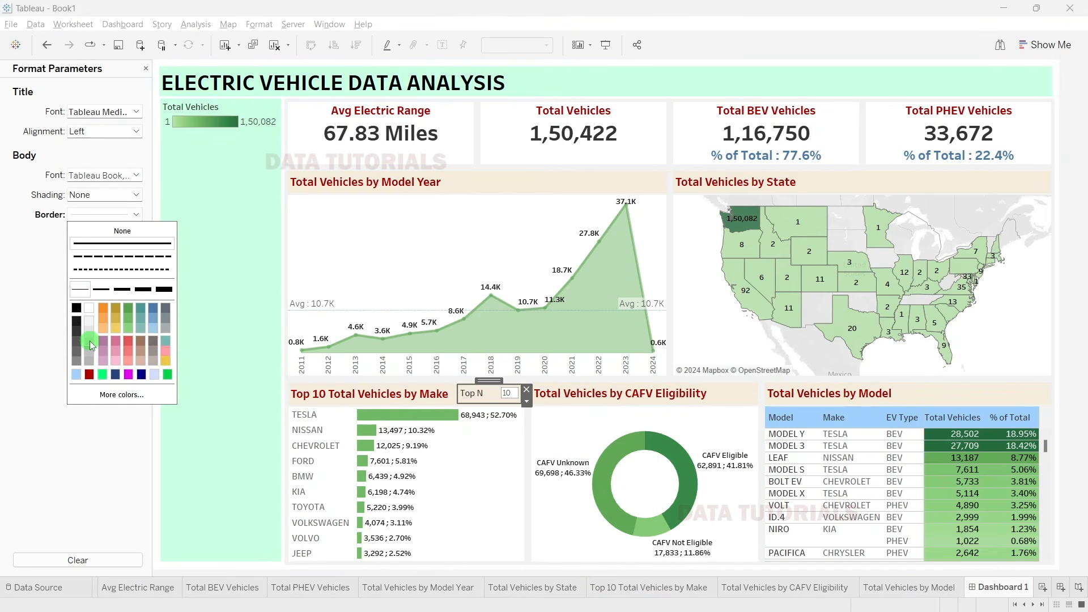
left_click(142, 496)
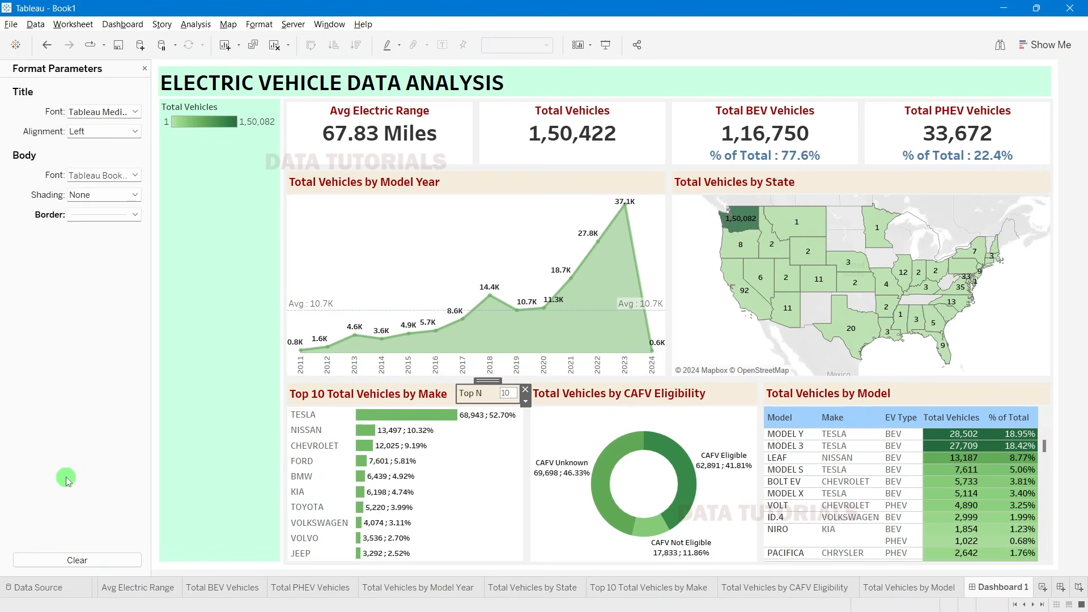
left_click(498, 497)
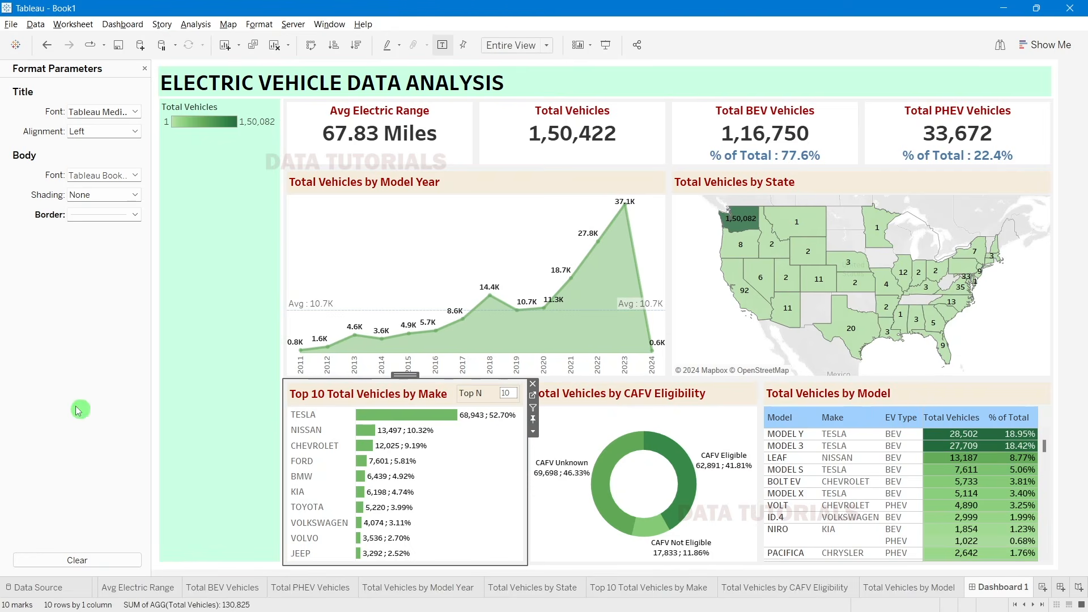
Step: Test the Top N parameter with 5, set it to 8, and close the parameter formatting options
left_click(505, 393)
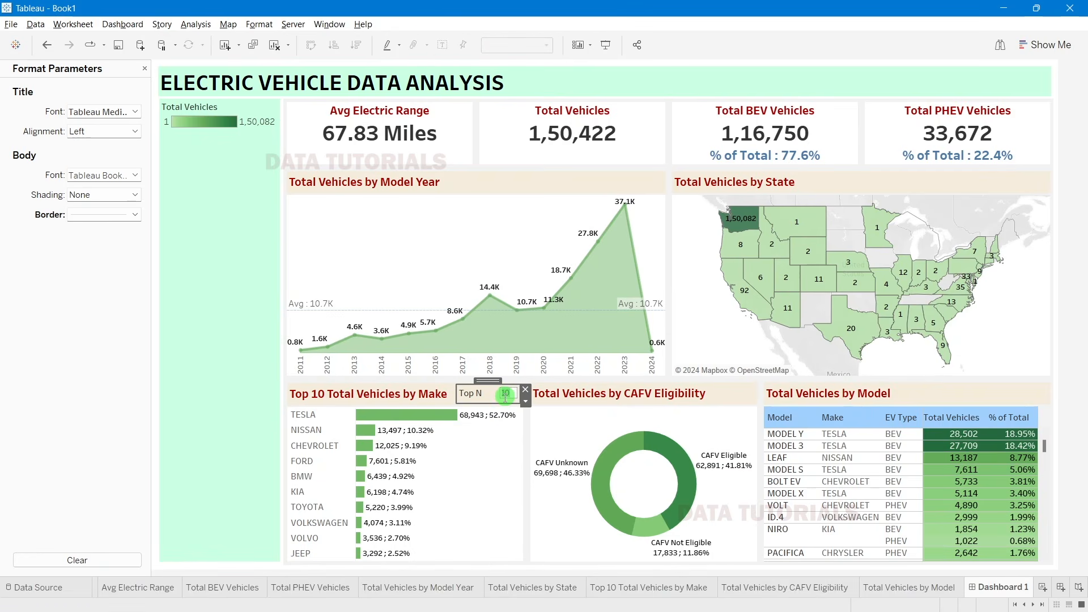
type("5")
key("Return")
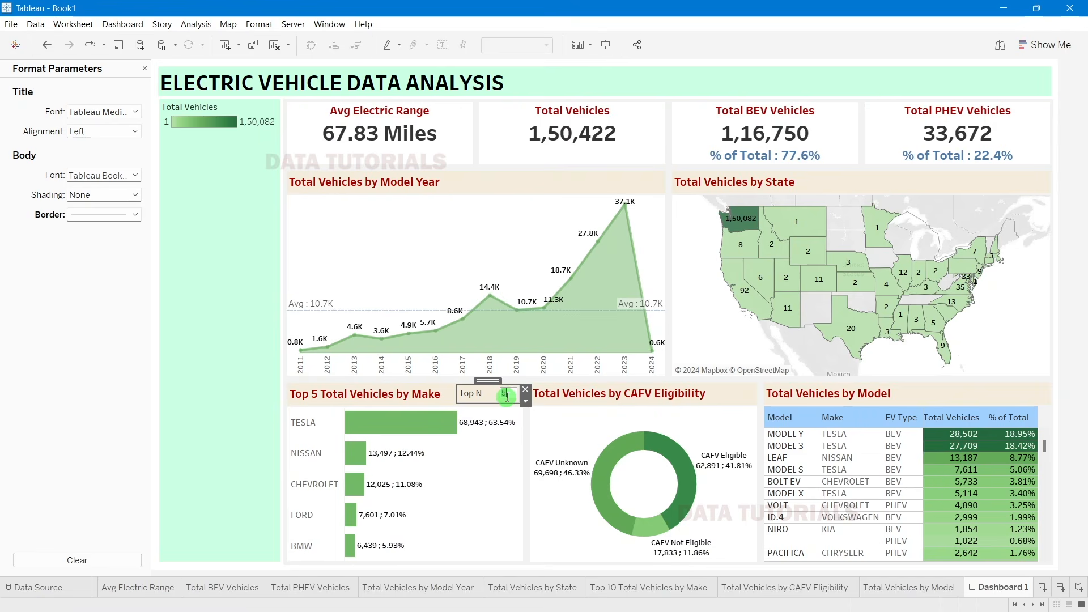
type("8")
key("Return")
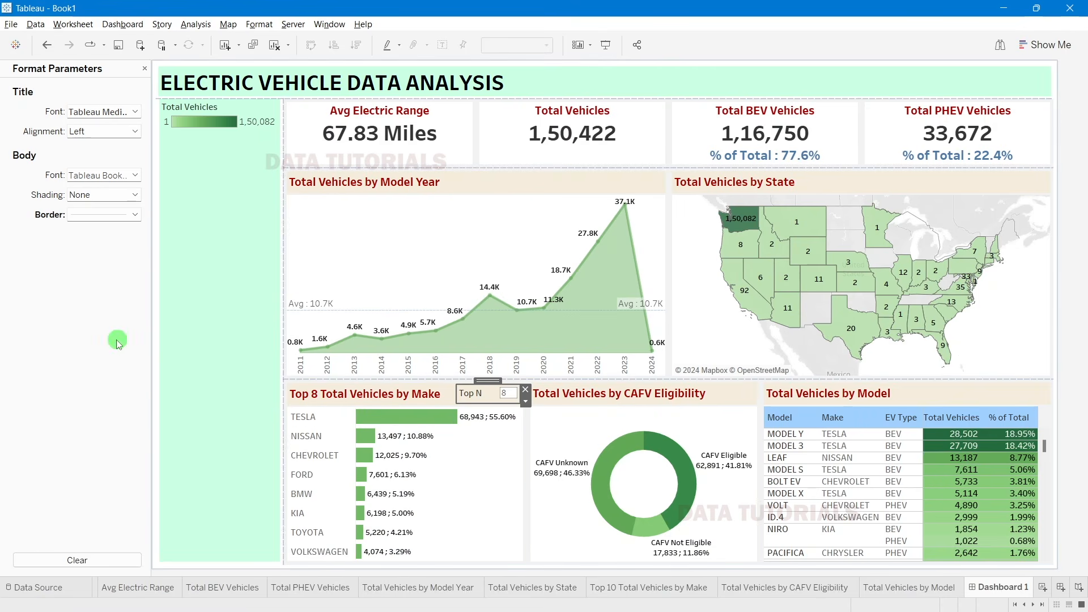
left_click(145, 69)
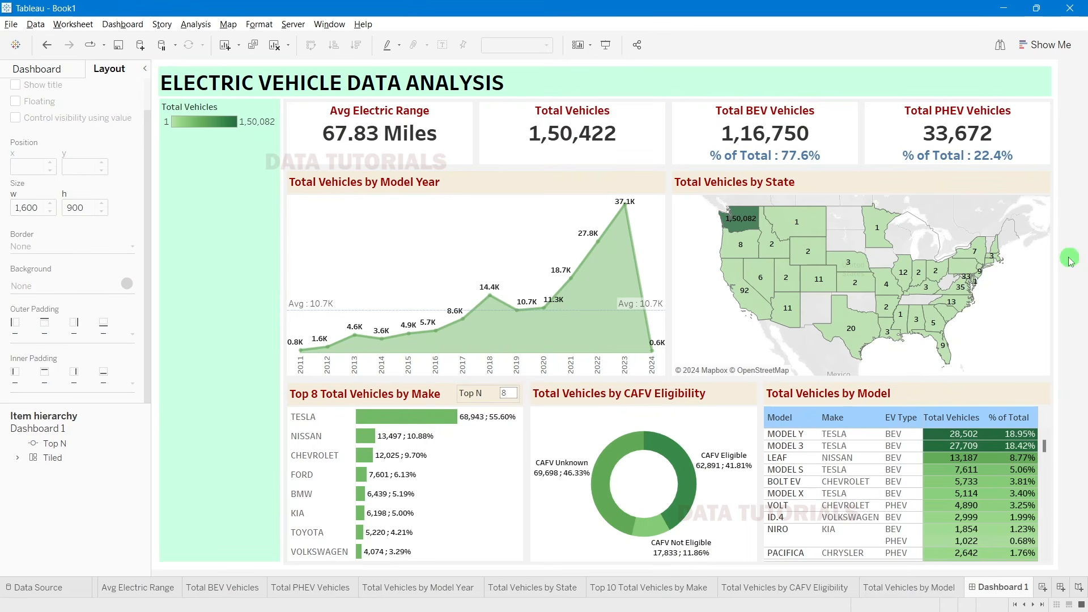
Step: Go from the dashboard to the source worksheet of the Top N Total Vehicles by Make view
left_click(203, 244)
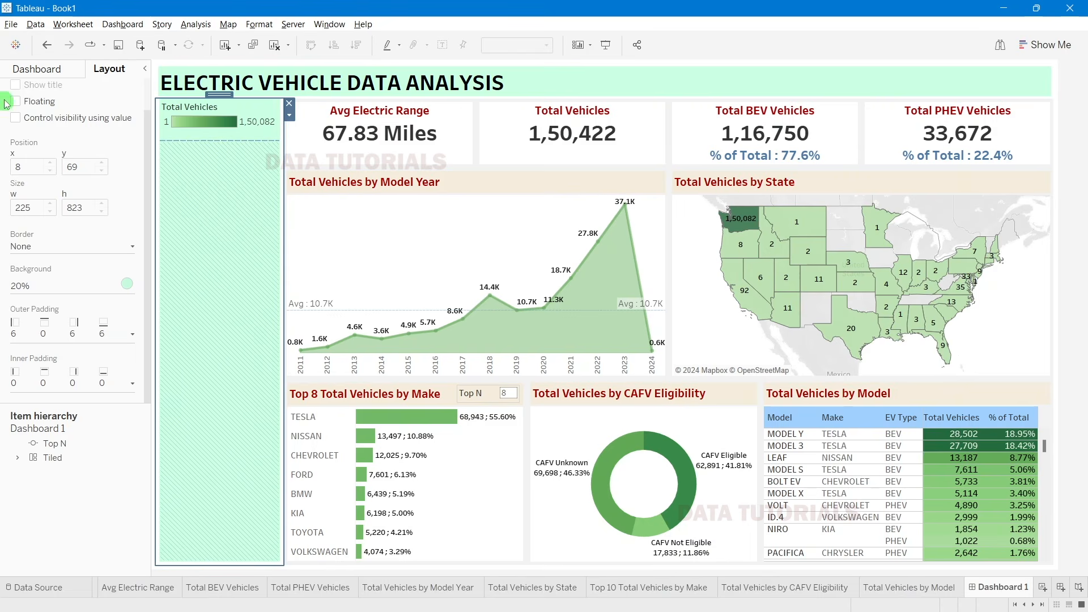
left_click(36, 68)
left_click(500, 226)
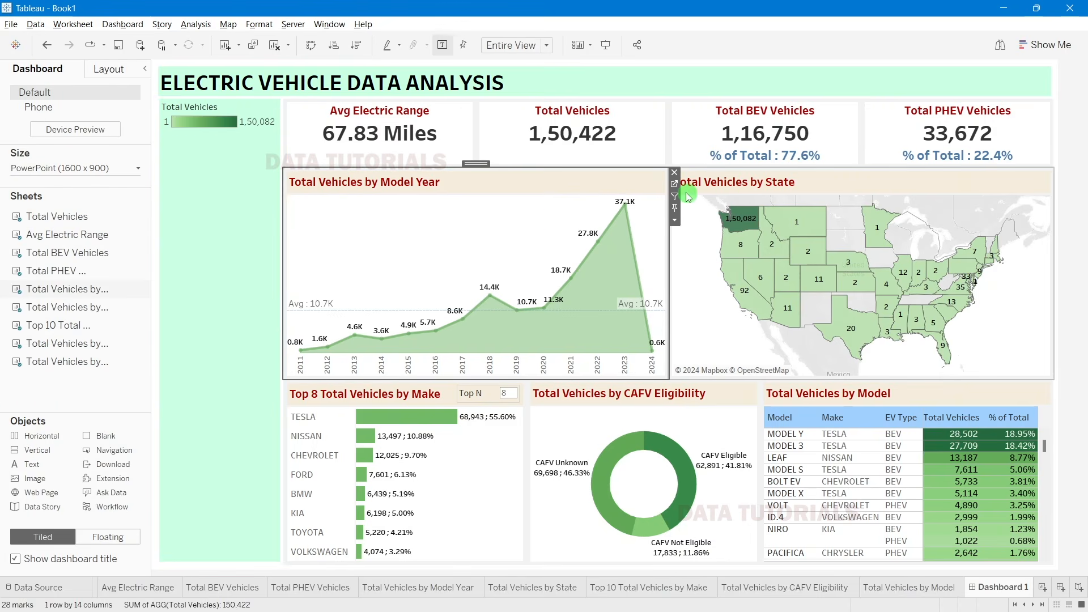
left_click(474, 491)
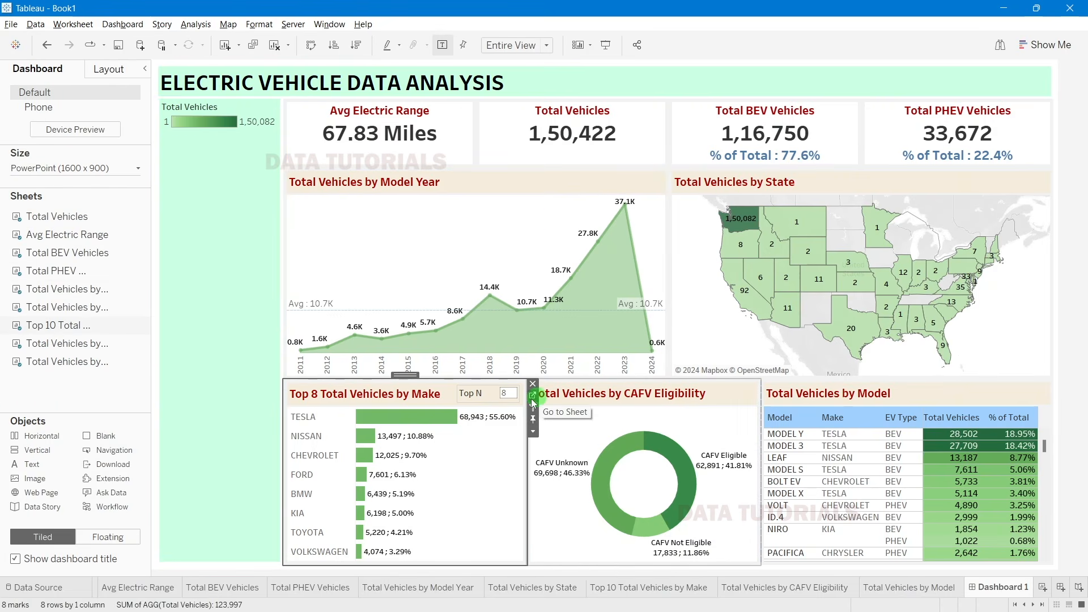
left_click(530, 398)
left_click(469, 492)
left_click(533, 396)
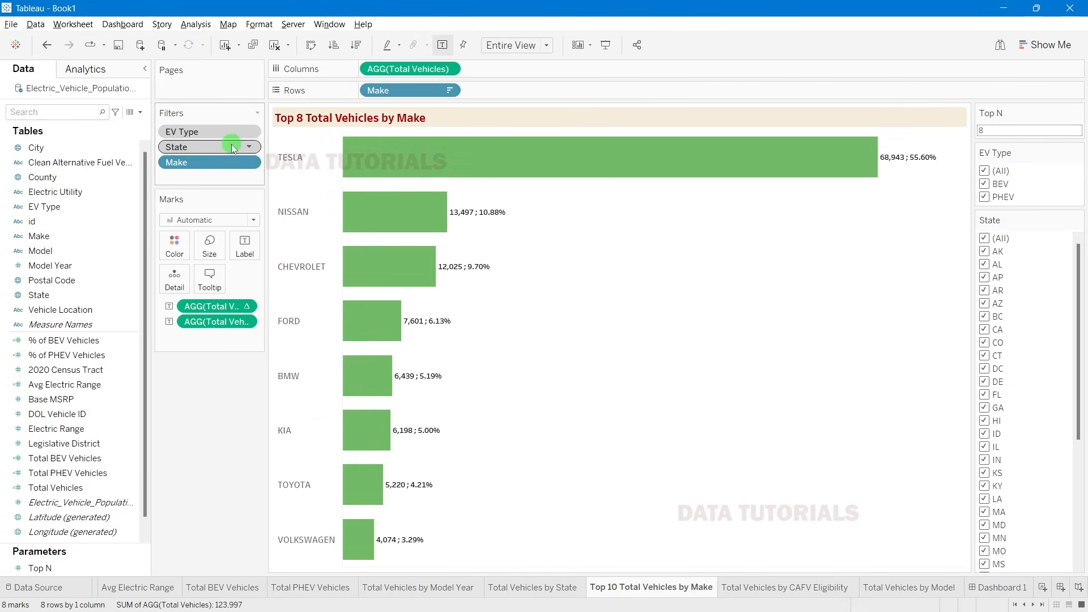
Step: Switch to the finished Electric Vehicle Population workbook to check its dashboard filters, and return to Book1
key("alt+Tab")
key("alt+Tab")
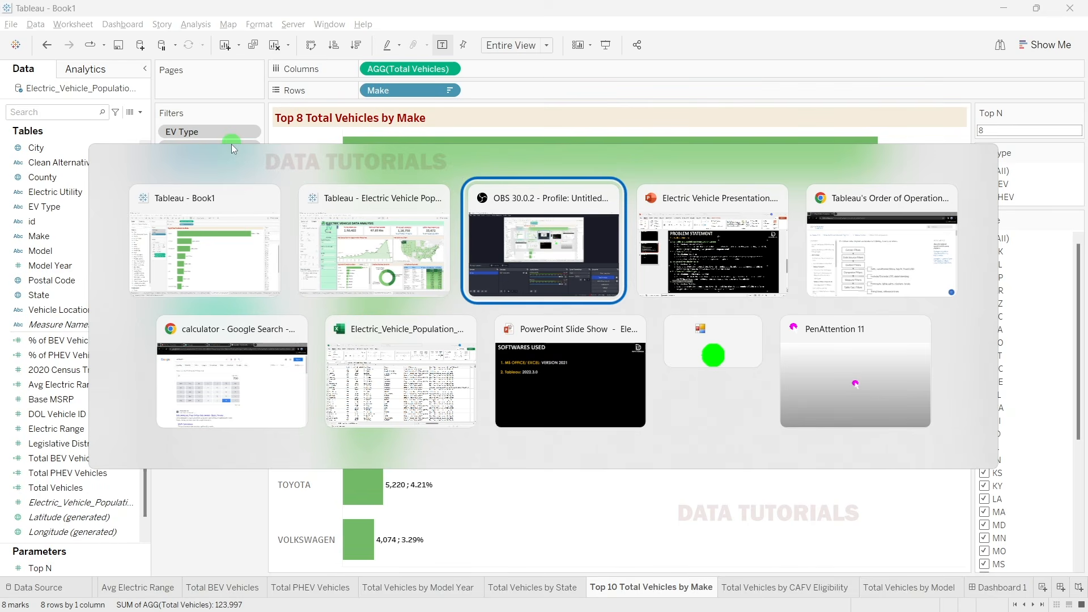
left_click(355, 245)
key("alt+Tab")
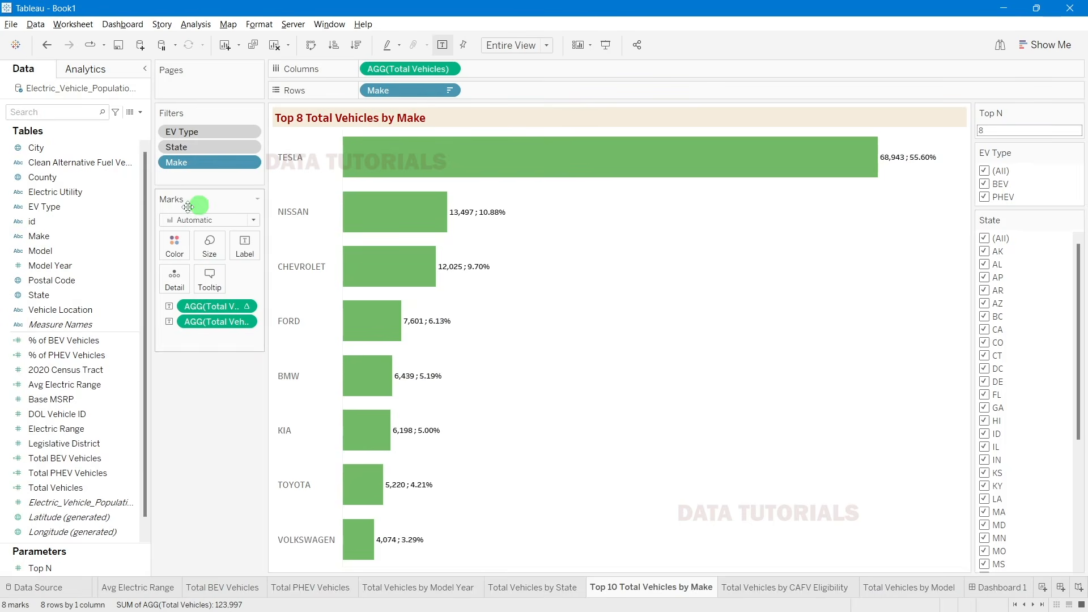
Step: Try renaming the Clean Alternative Fuel Vehicle field to (CAFV) Eligibility, and undo the rename
left_click(82, 162)
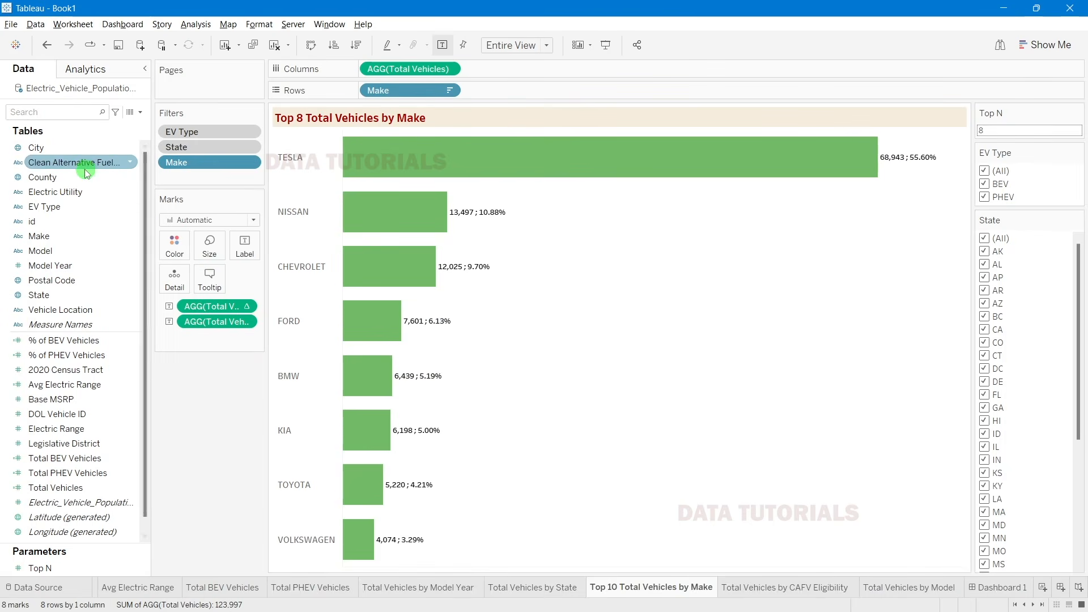
left_click(47, 165)
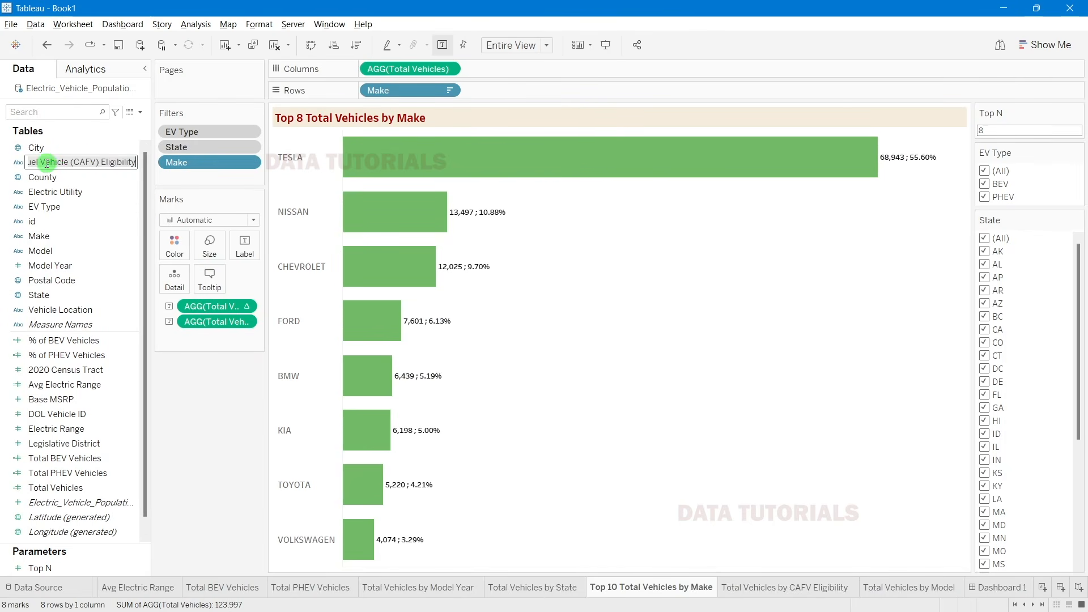
left_click_drag(69, 162, 2, 160)
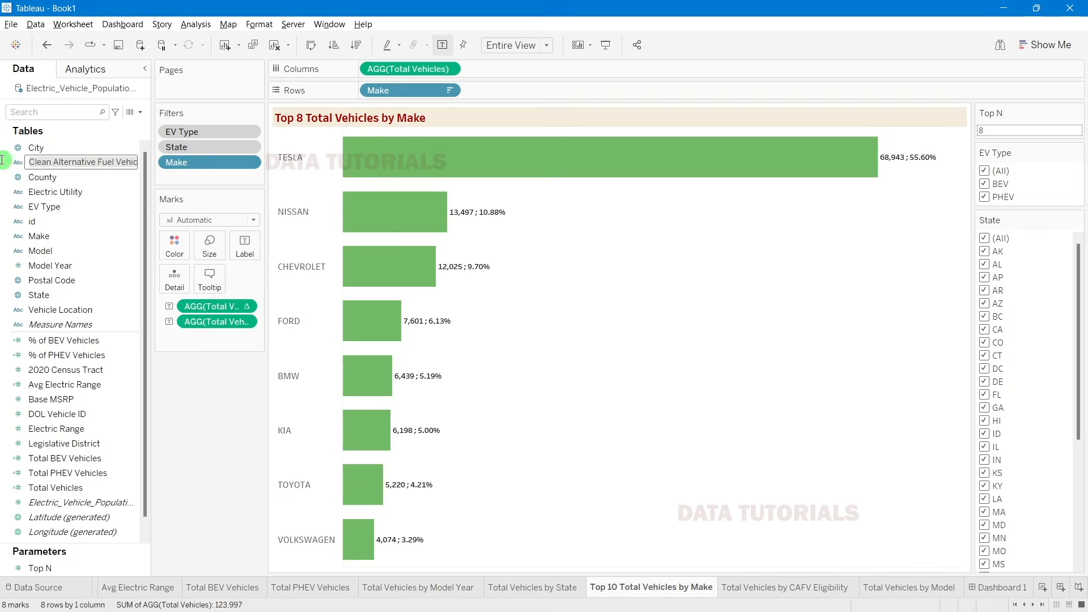
key("BackSpace")
key("Return")
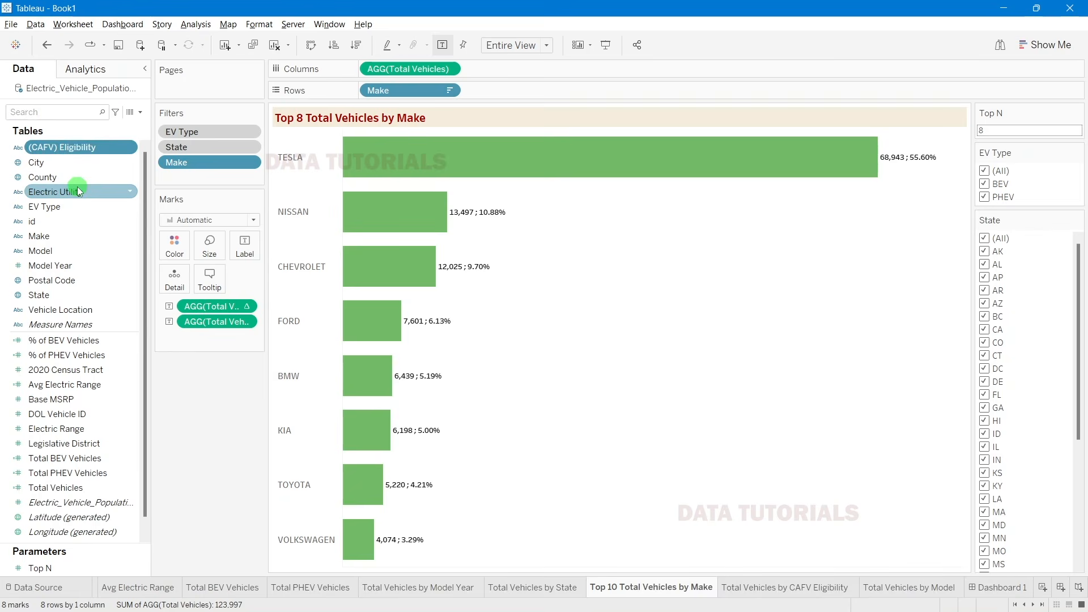
key("ctrl+z")
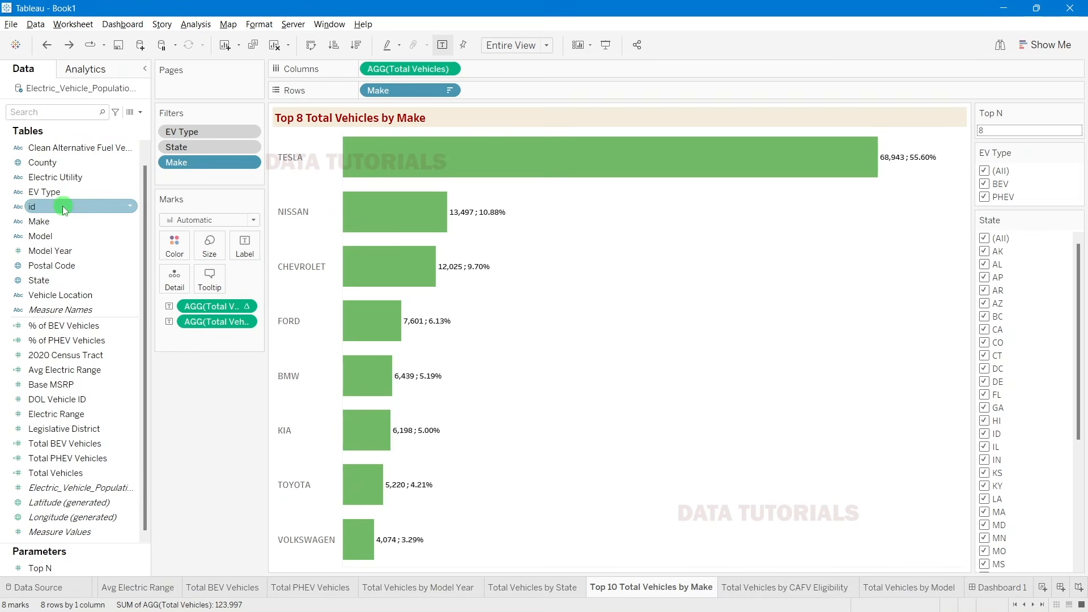
Step: Add Clean Alternative Fuel Vehicle (CAFV) Eligibility and Model as filters on the Make worksheet, each using all values
left_click_drag(70, 151, 205, 178)
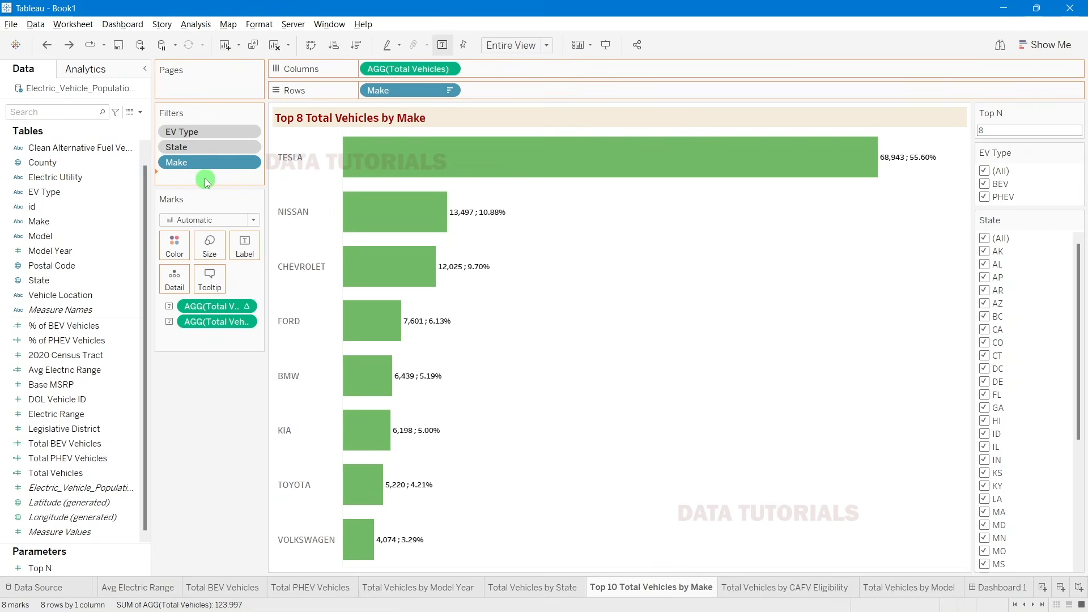
left_click(566, 175)
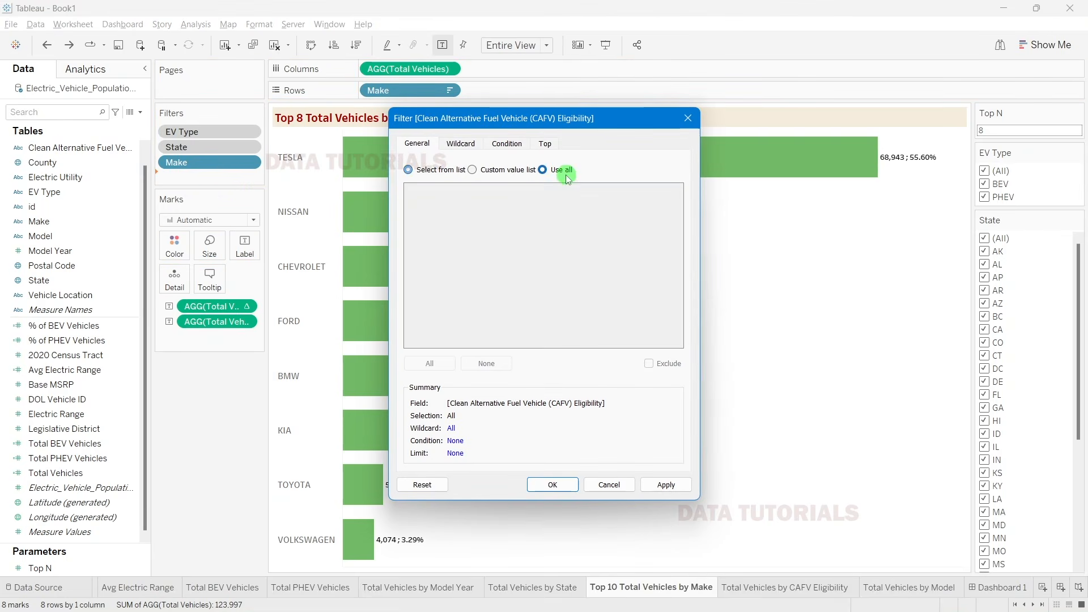
left_click(666, 484)
left_click(552, 484)
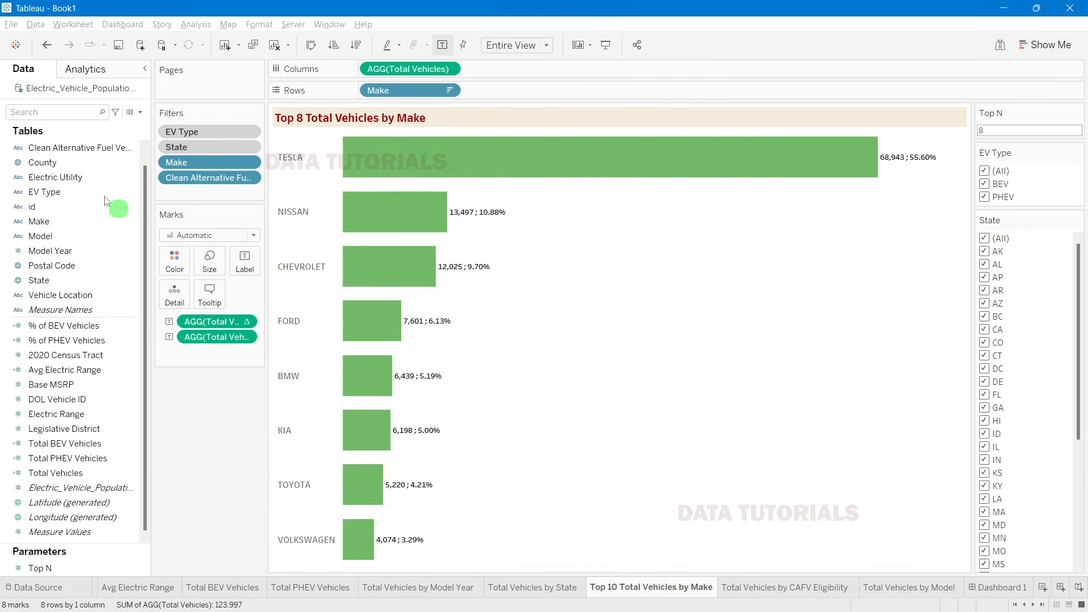
left_click_drag(39, 236, 209, 193)
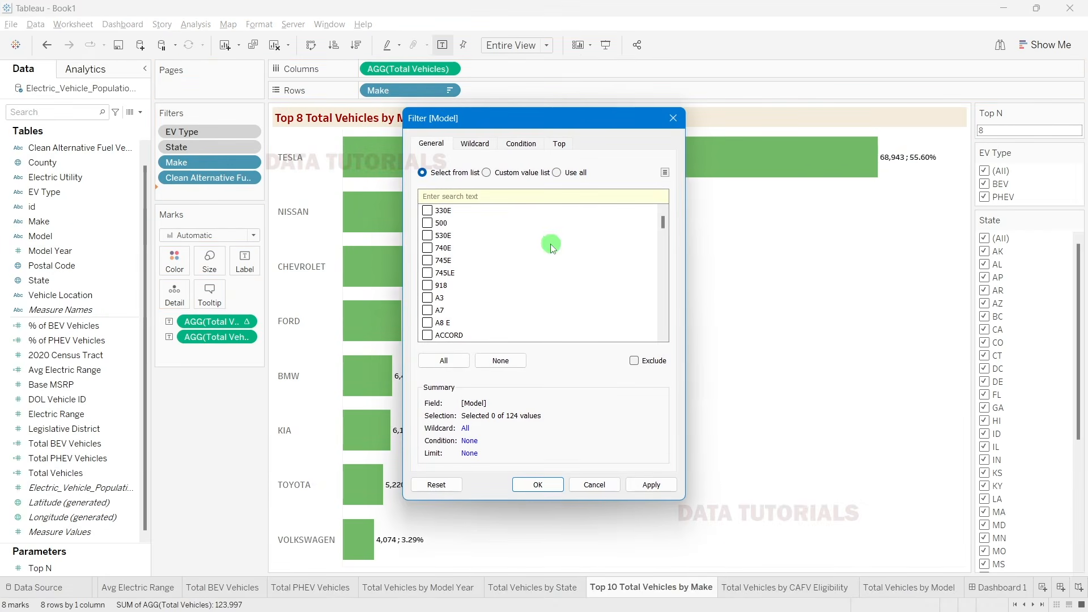
left_click(572, 172)
left_click(536, 480)
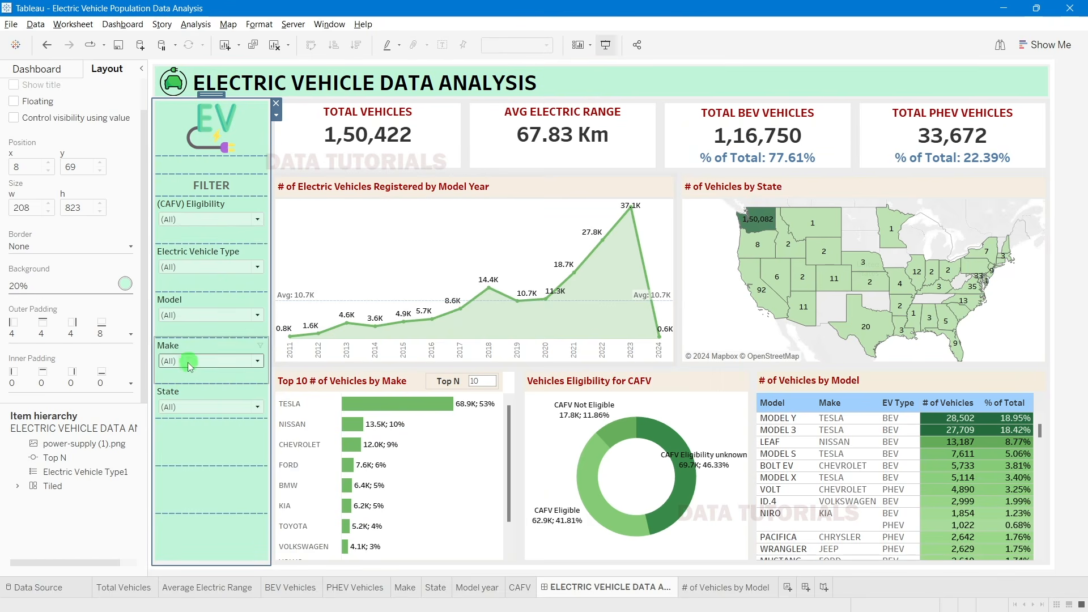
Step: Add the Clean Alternative Fuel Vehicle and Model filters to context on the Top N Total Vehicles by Make worksheet
left_click(186, 349)
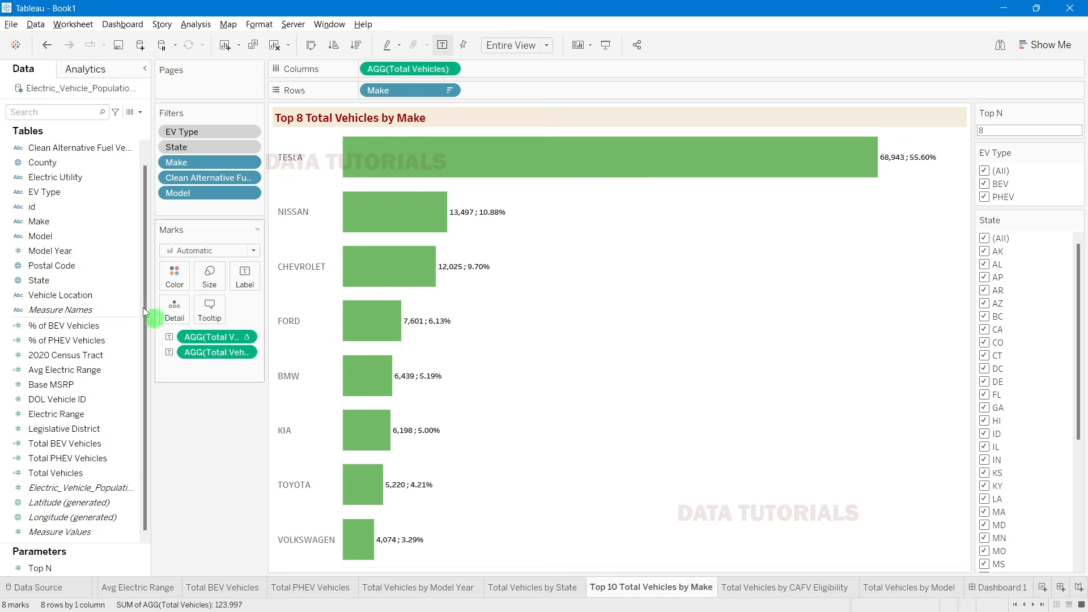
left_click_drag(57, 221, 60, 189)
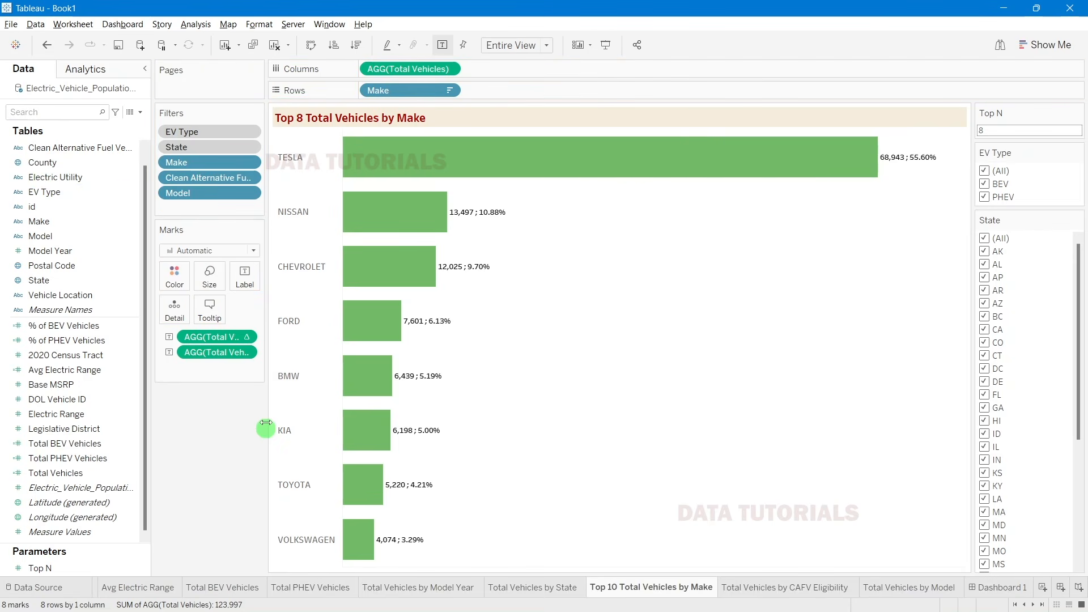
right_click(186, 179)
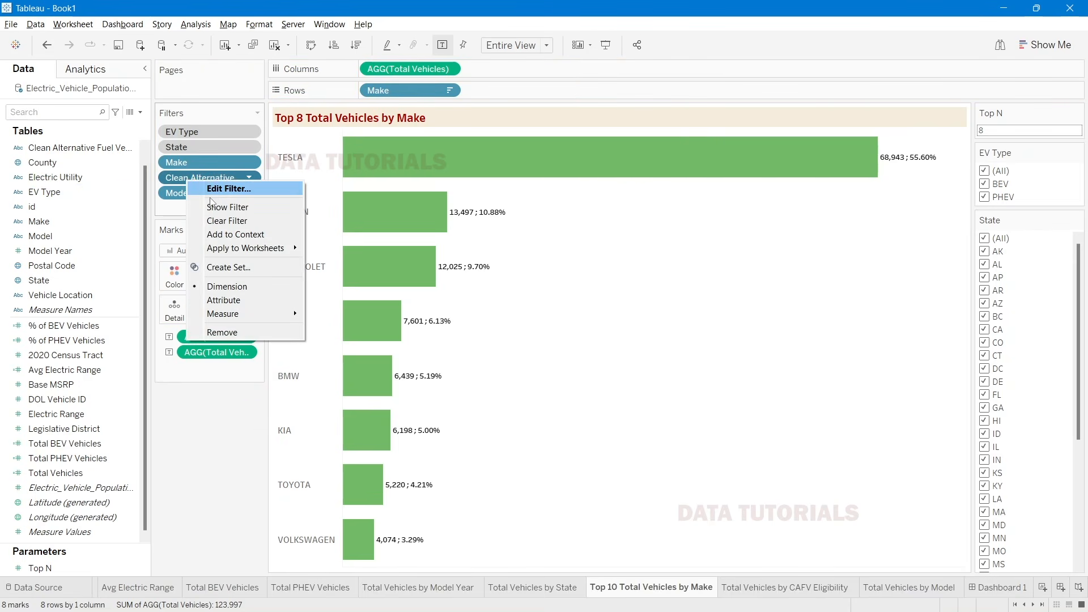
left_click(229, 234)
right_click(188, 194)
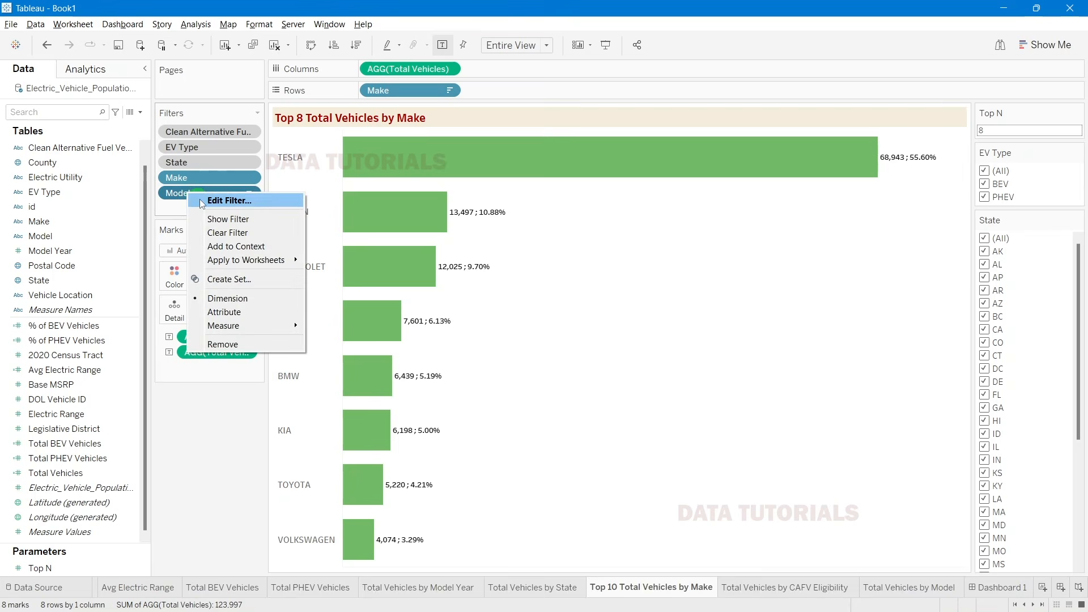
left_click(230, 250)
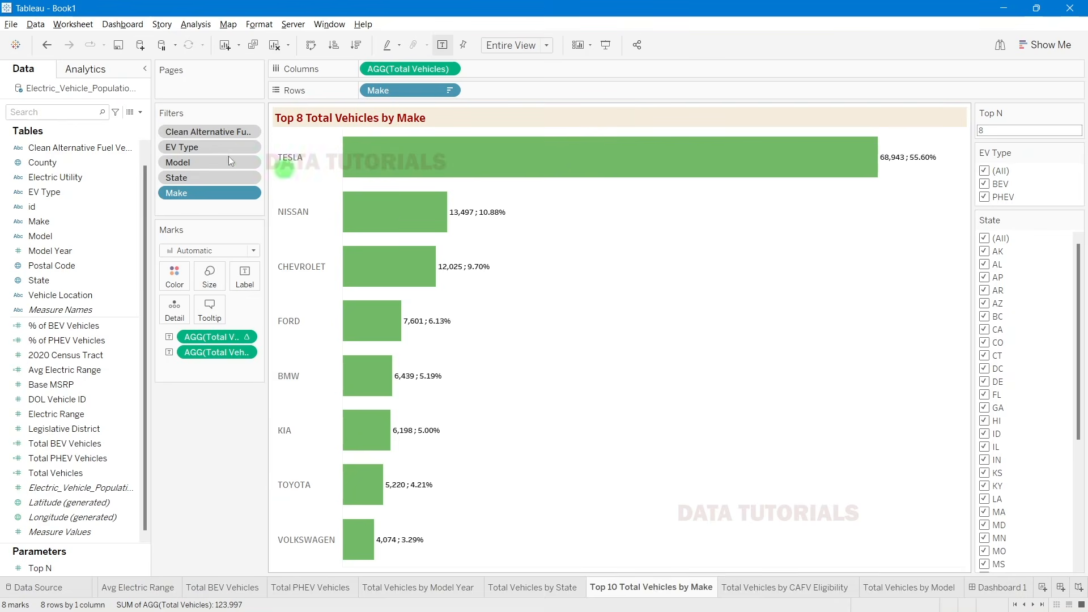
Step: Apply the Clean Alternative Fuel Vehicle filter to all worksheets using this data source
right_click(209, 134)
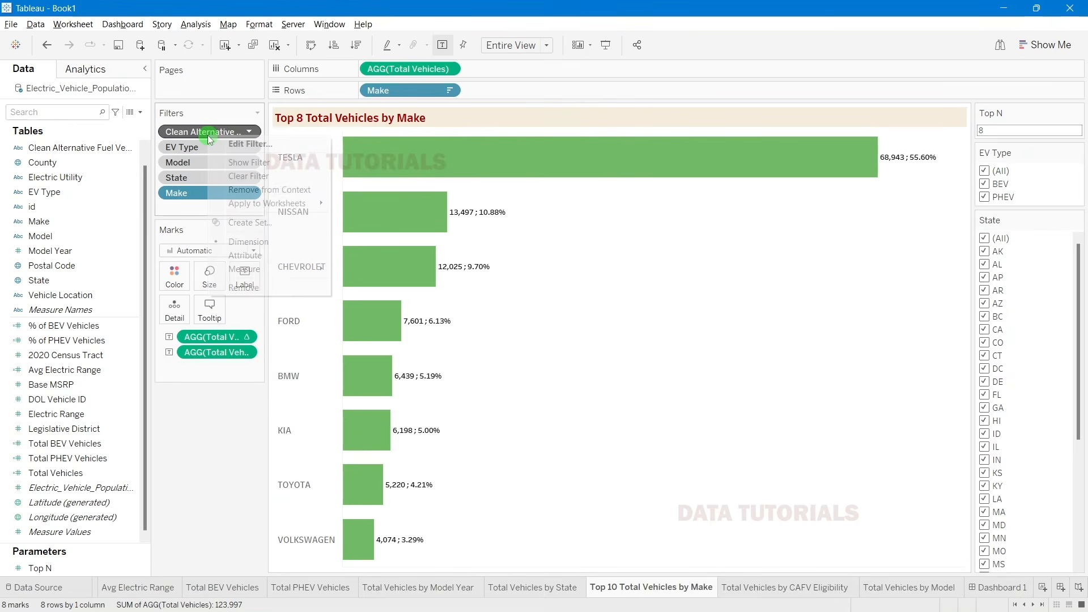
mouse_move(266, 205)
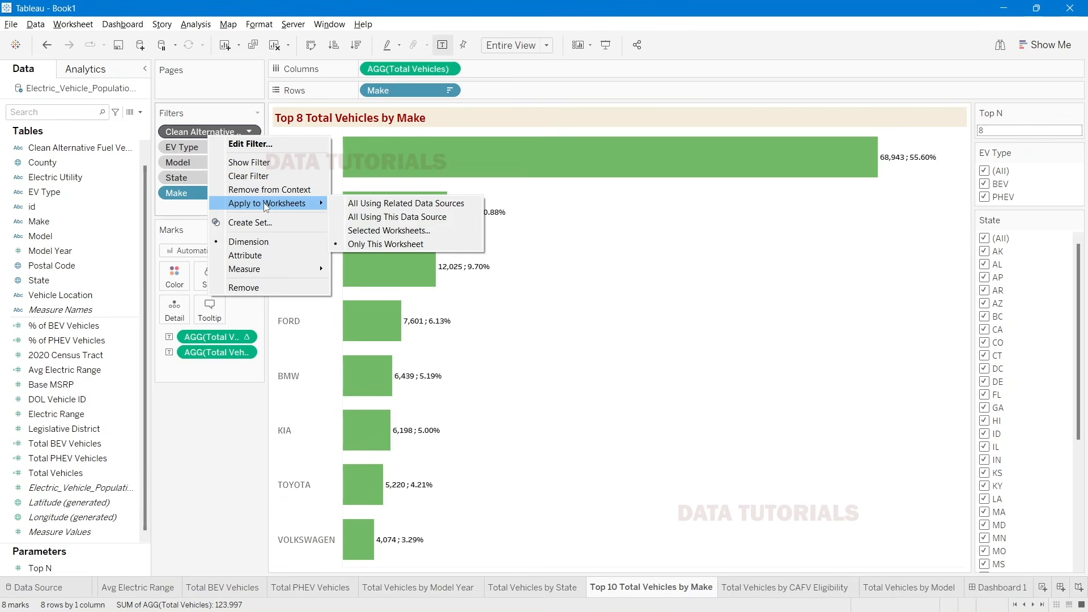
left_click(402, 216)
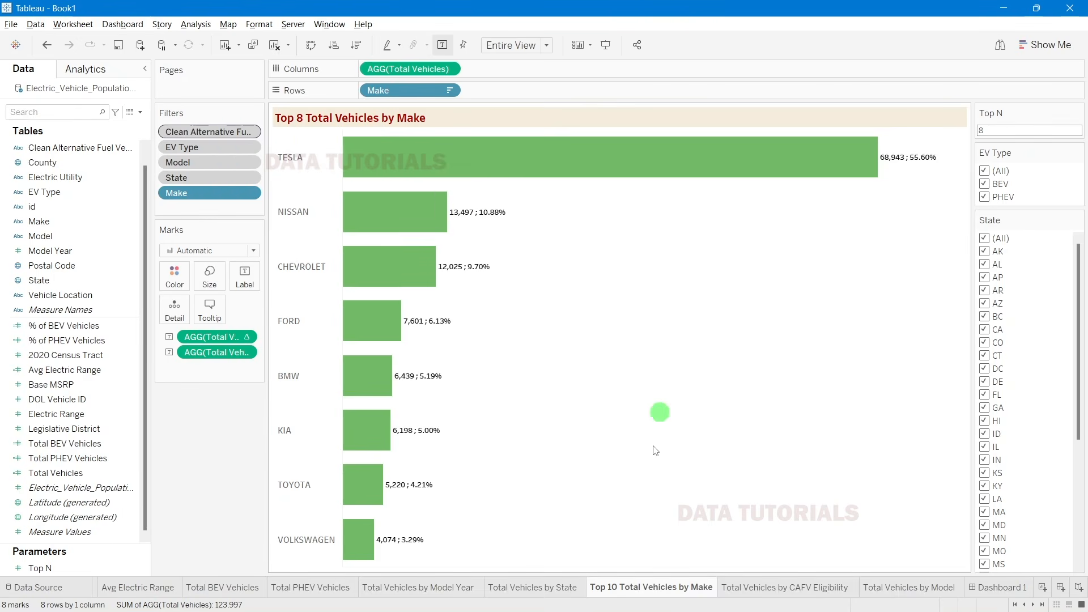
left_click(517, 587)
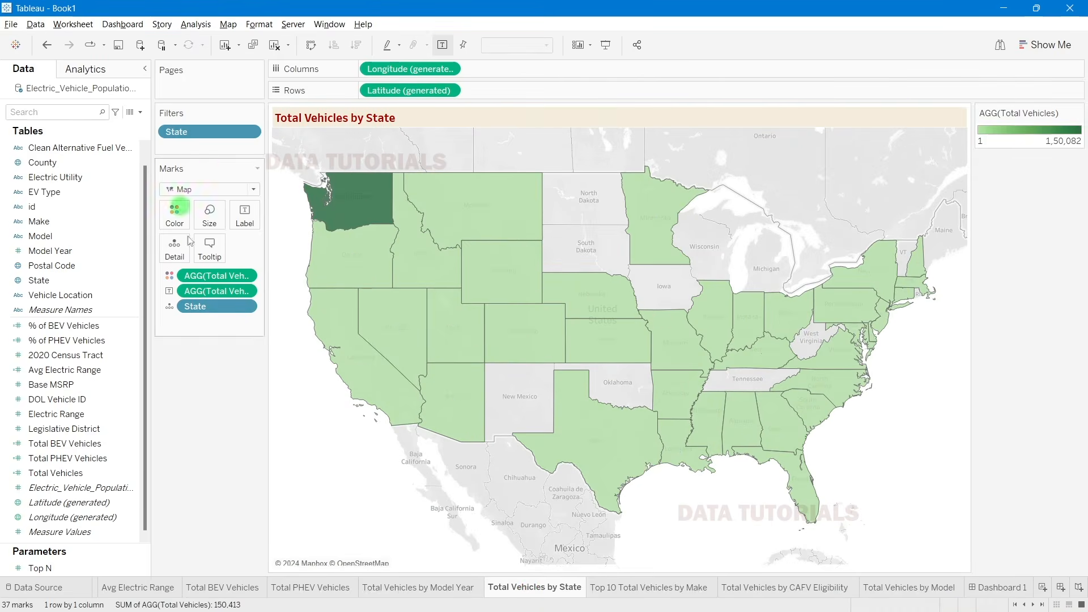
left_click(603, 587)
right_click(208, 131)
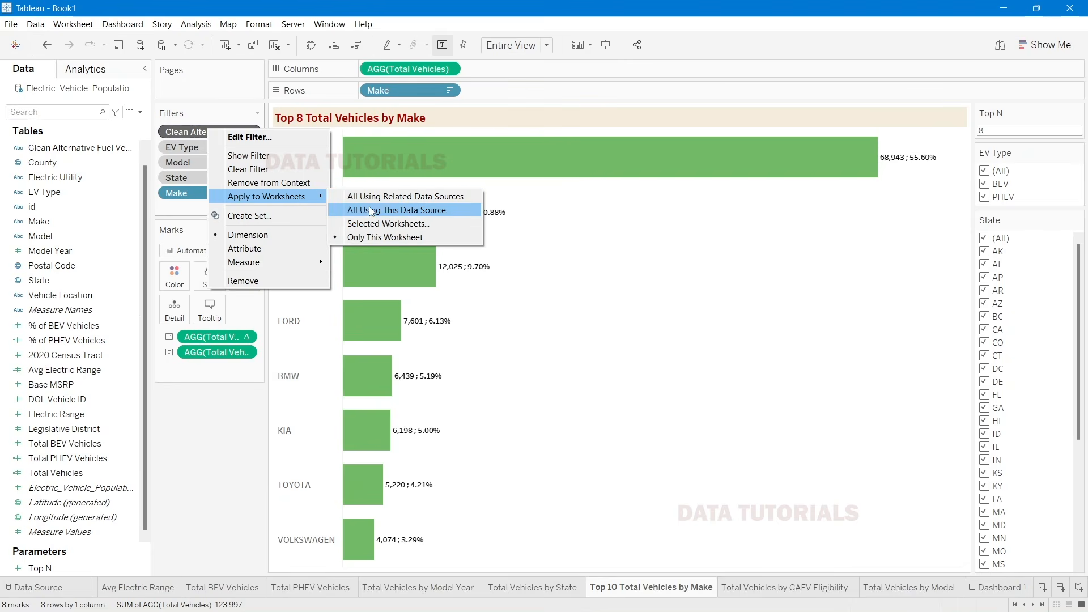
left_click(372, 211)
Step: Apply the EV Type, Model and State filters to all worksheets using this data source
right_click(206, 147)
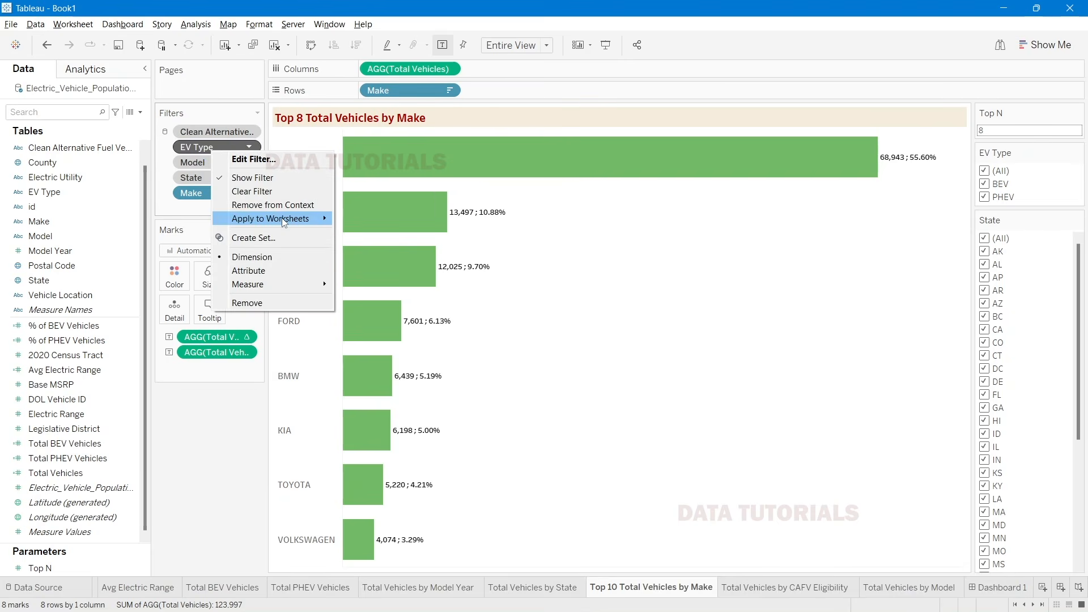
mouse_move(287, 225)
left_click(374, 233)
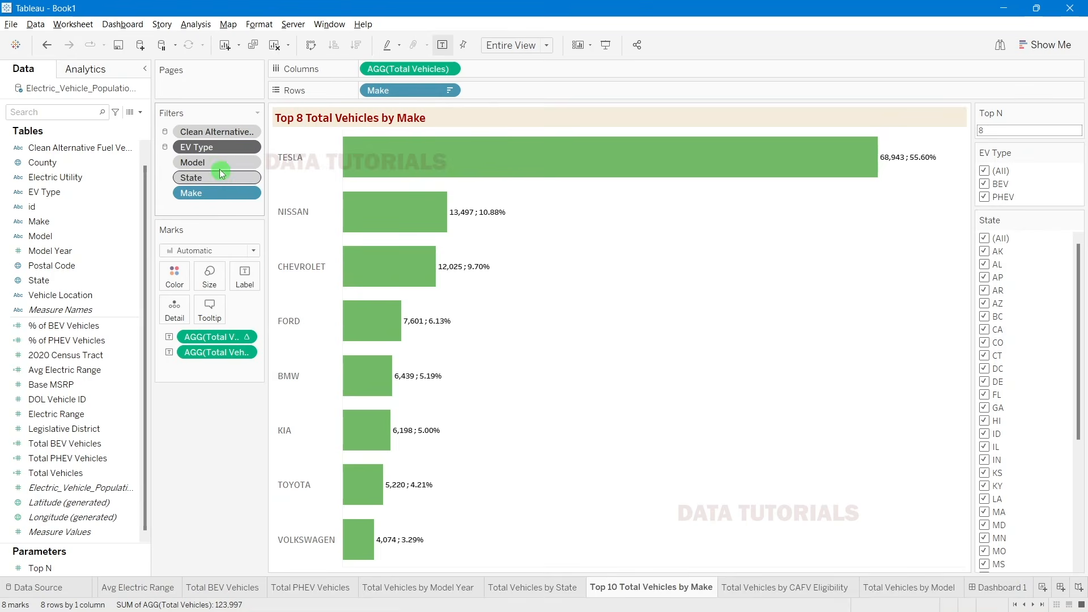
right_click(207, 162)
mouse_move(291, 233)
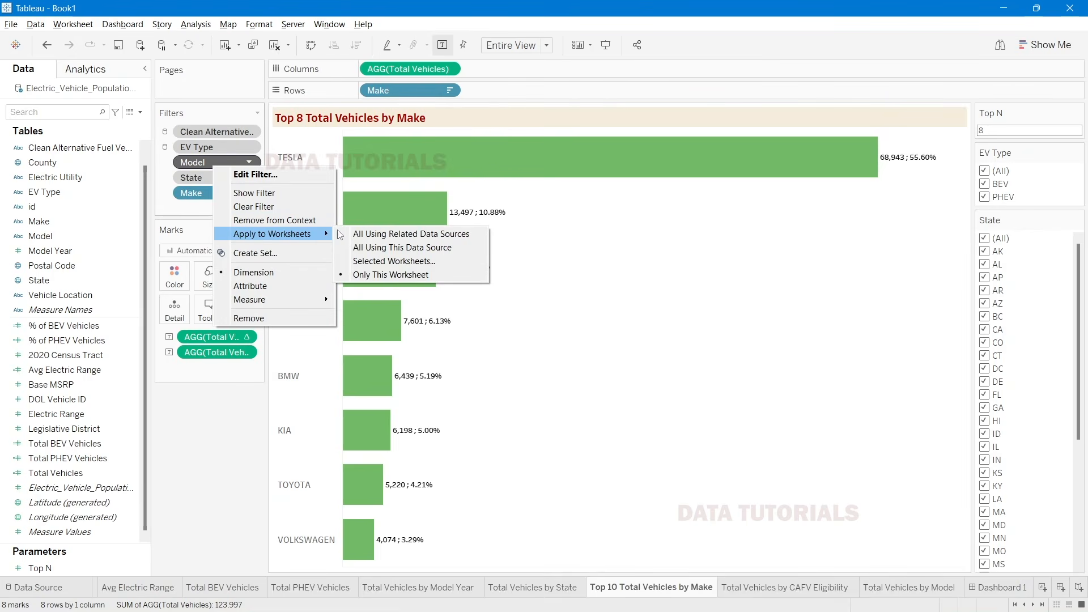
left_click(380, 247)
right_click(209, 179)
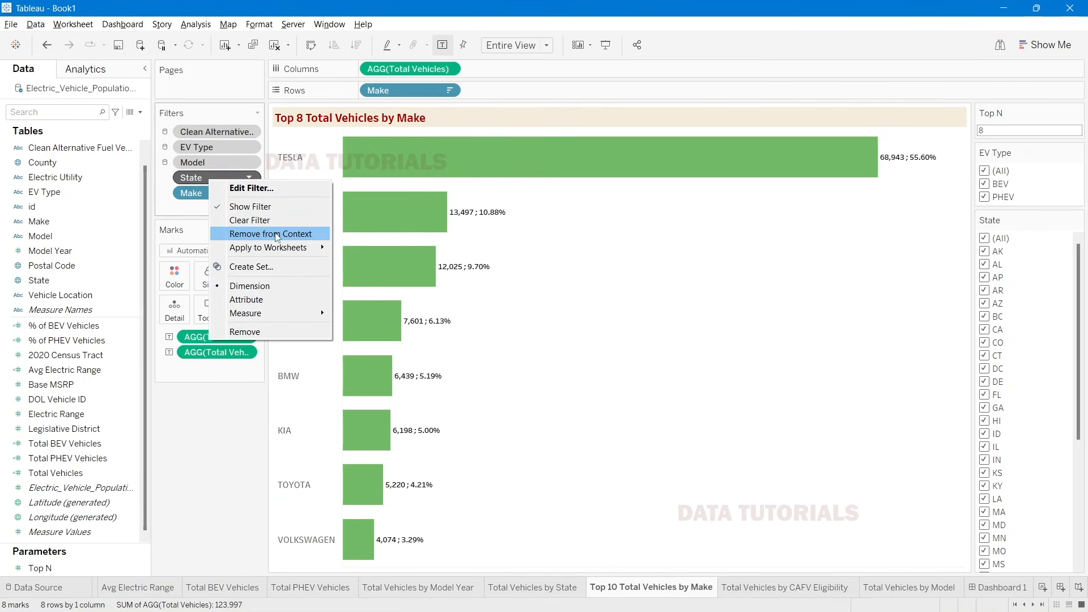
mouse_move(291, 233)
left_click(380, 248)
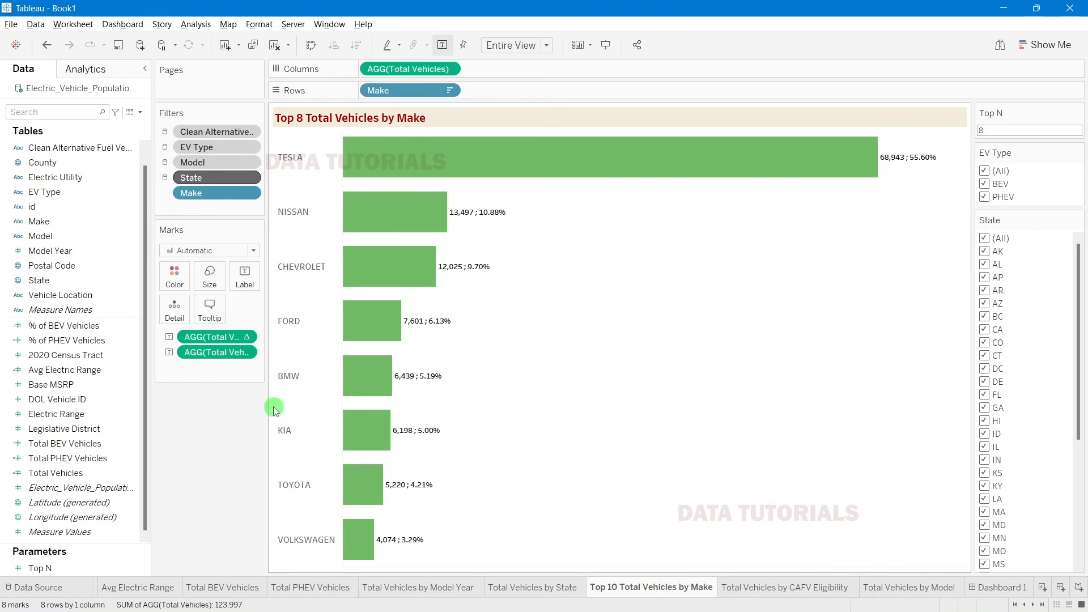
Step: Check the shared filters on the Total Vehicles by Model Year and Total PHEV Vehicles worksheets, and return to Dashboard 1
left_click(420, 588)
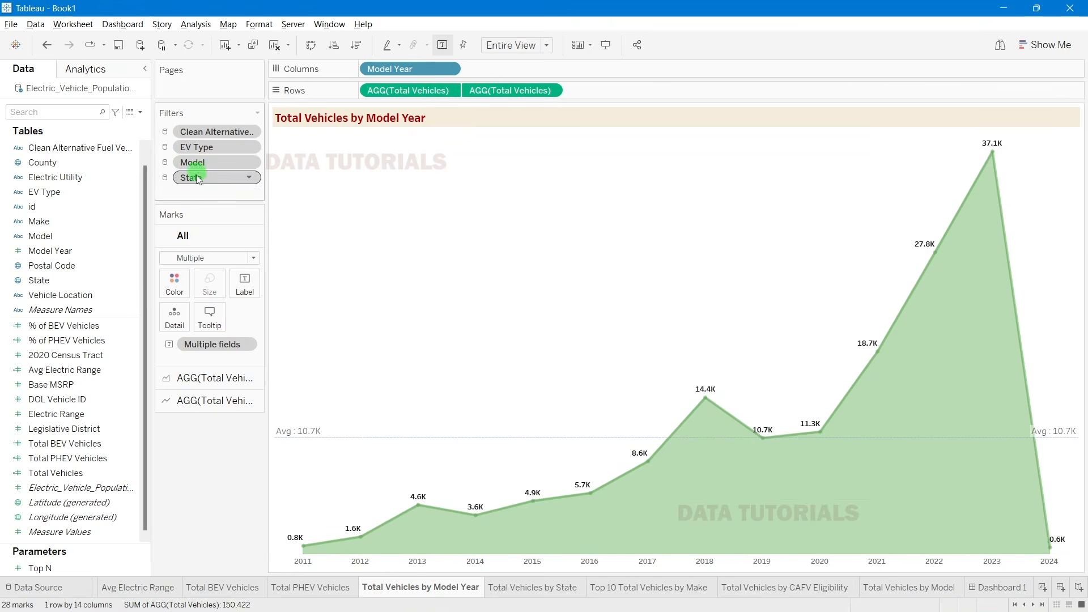
left_click(285, 586)
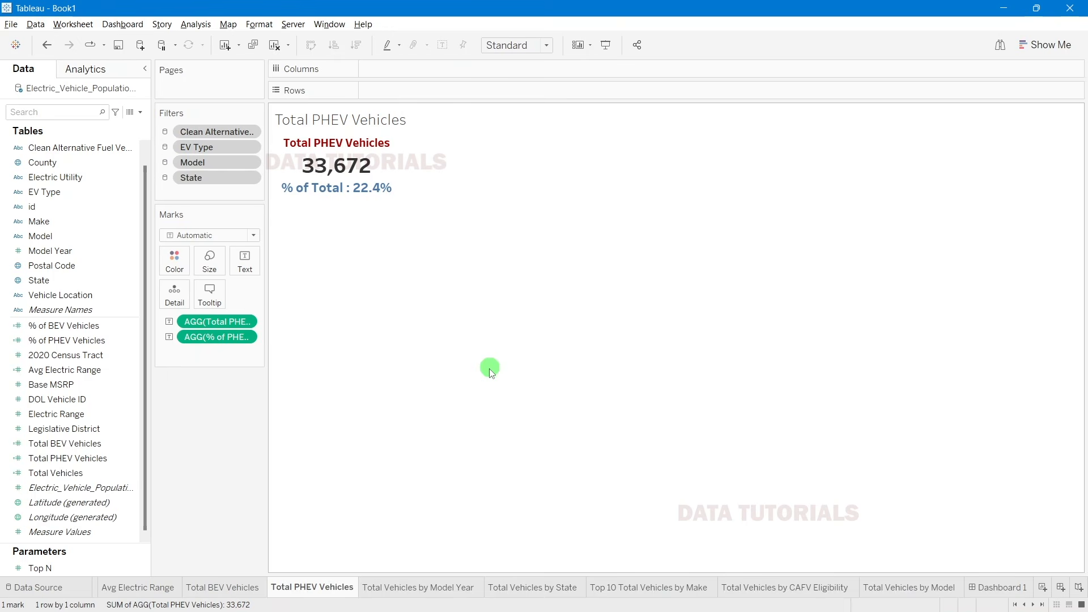
left_click(1023, 595)
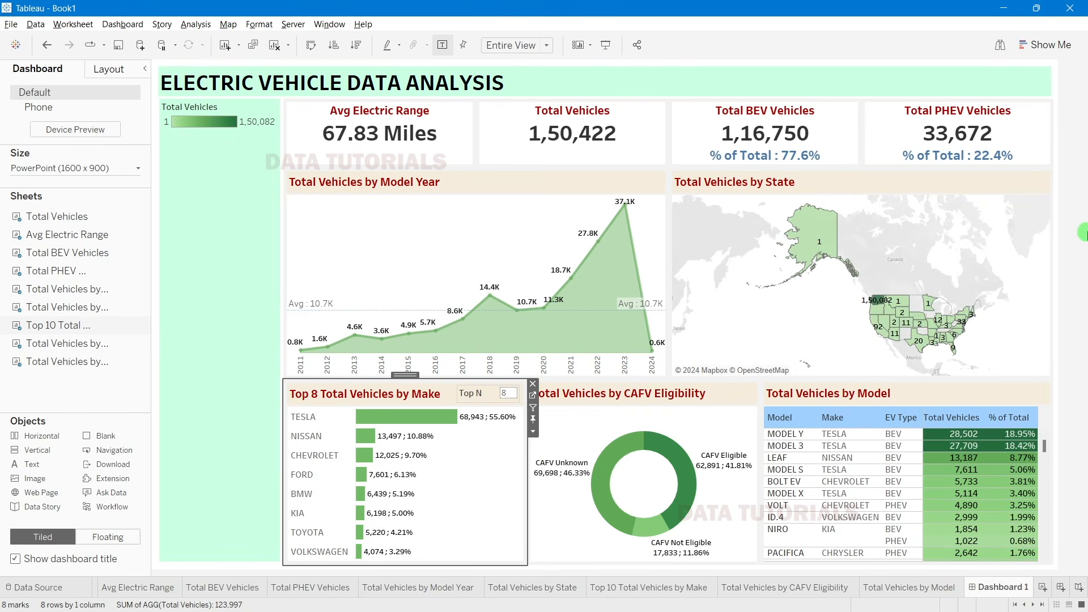
Step: Go to the Total Vehicles by State worksheet and edit its State filter to select from a list with AK excluded
left_click(866, 256)
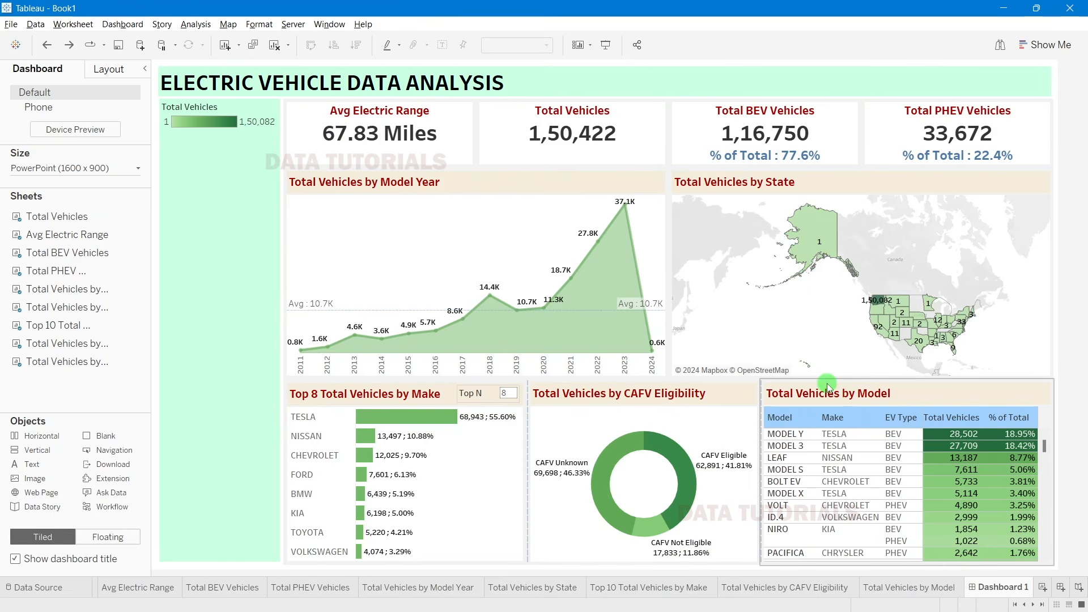
left_click(1021, 190)
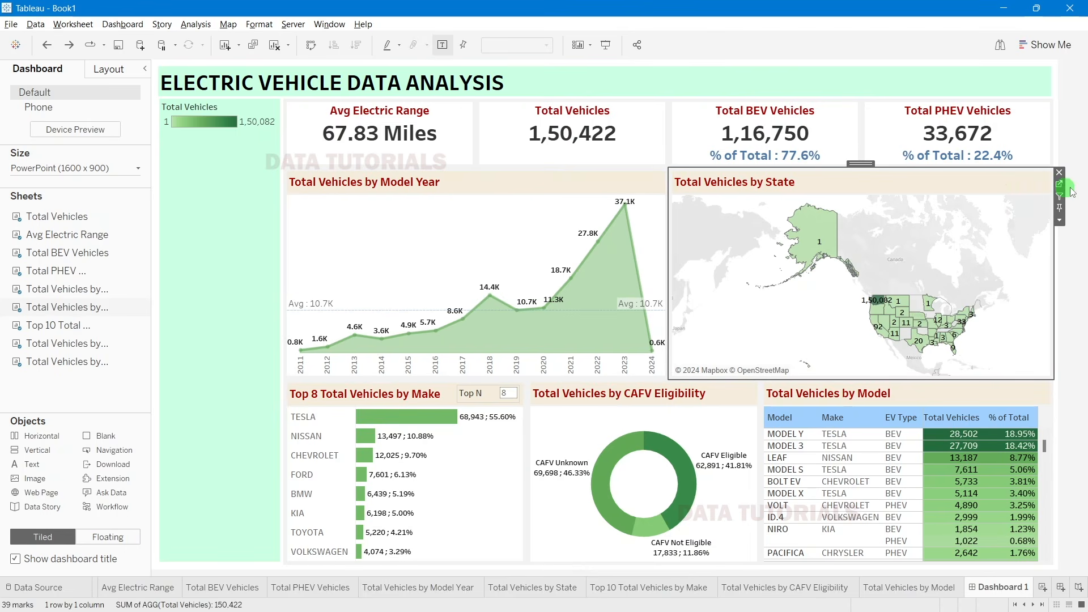
left_click(1059, 187)
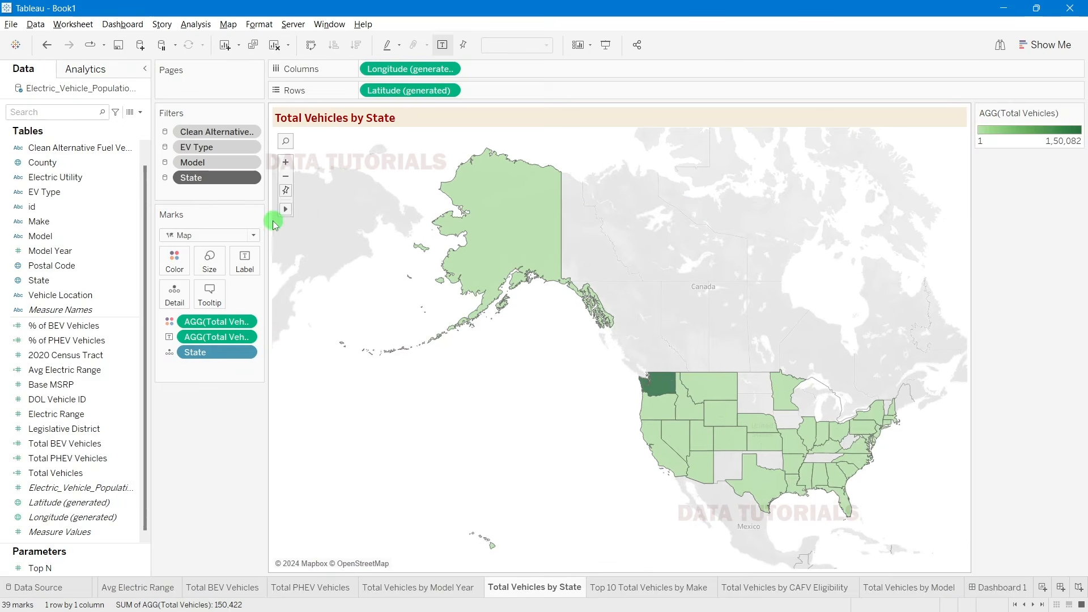
right_click(191, 180)
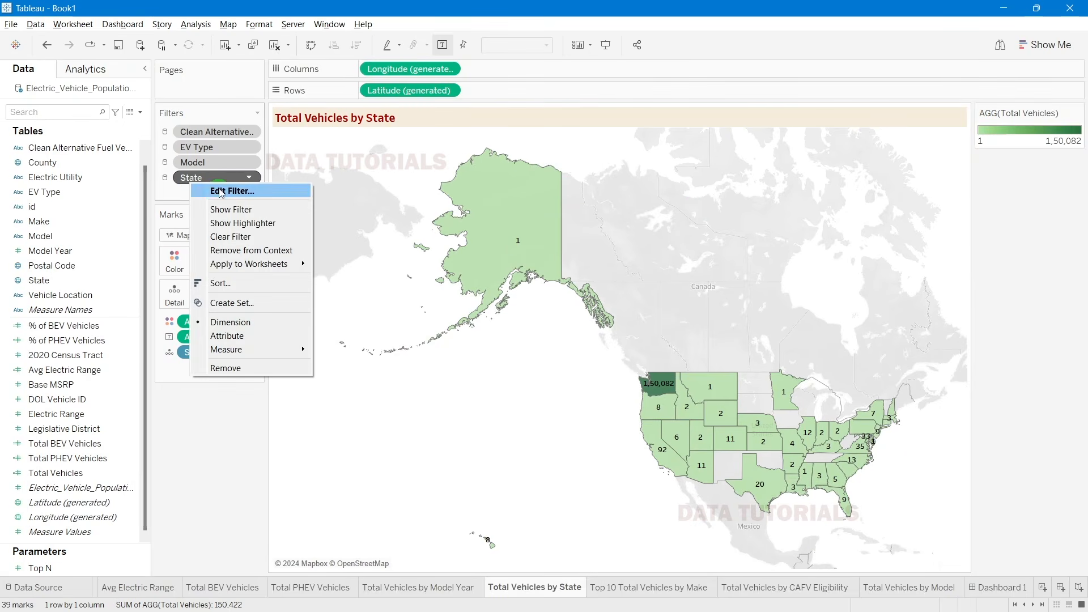
left_click(219, 190)
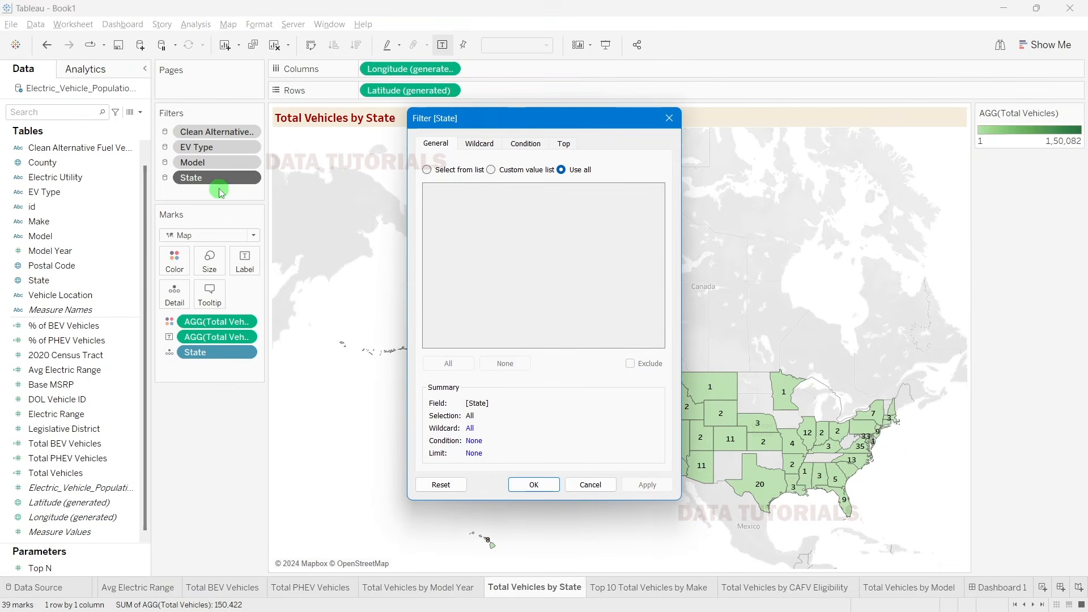
left_click(459, 171)
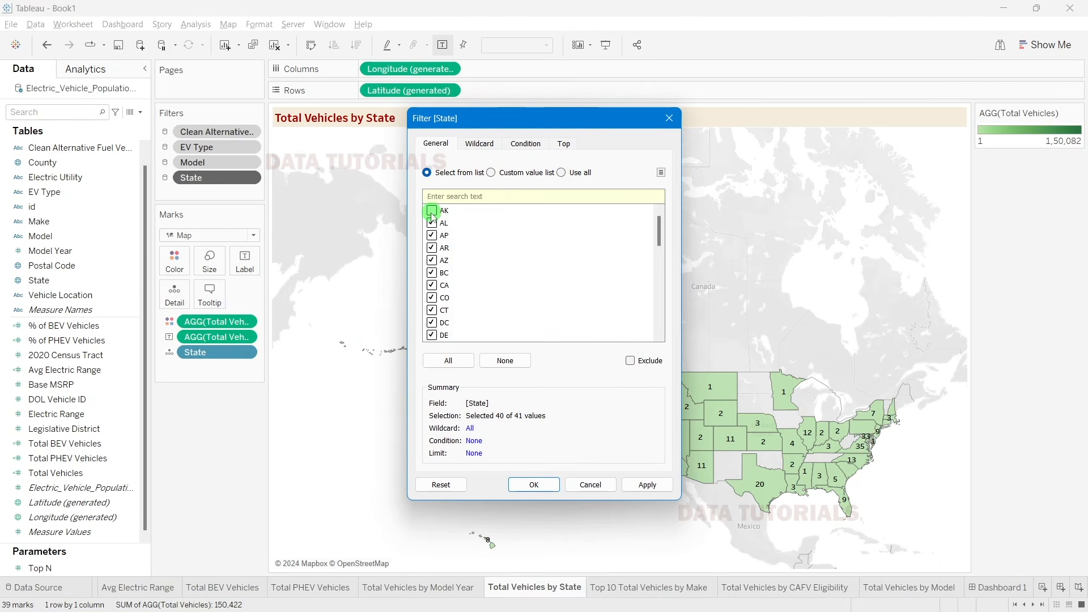
Step: Find HI in the State filter's value list, exclude it and apply the filter
scroll(538, 257, "down", 3)
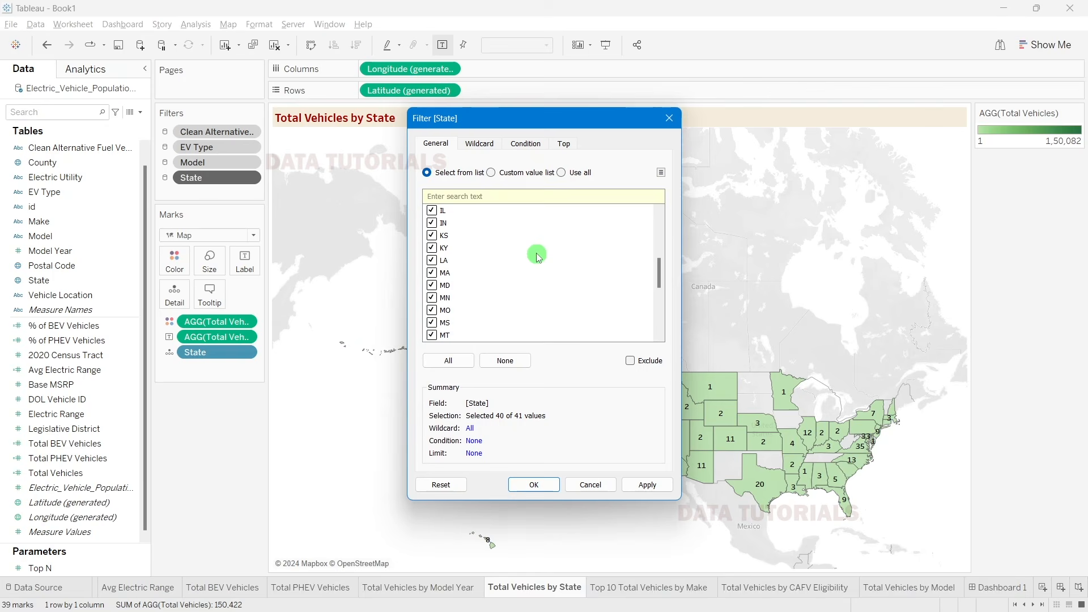
scroll(538, 257, "down", 2)
scroll(538, 257, "up", 6)
left_click(479, 197)
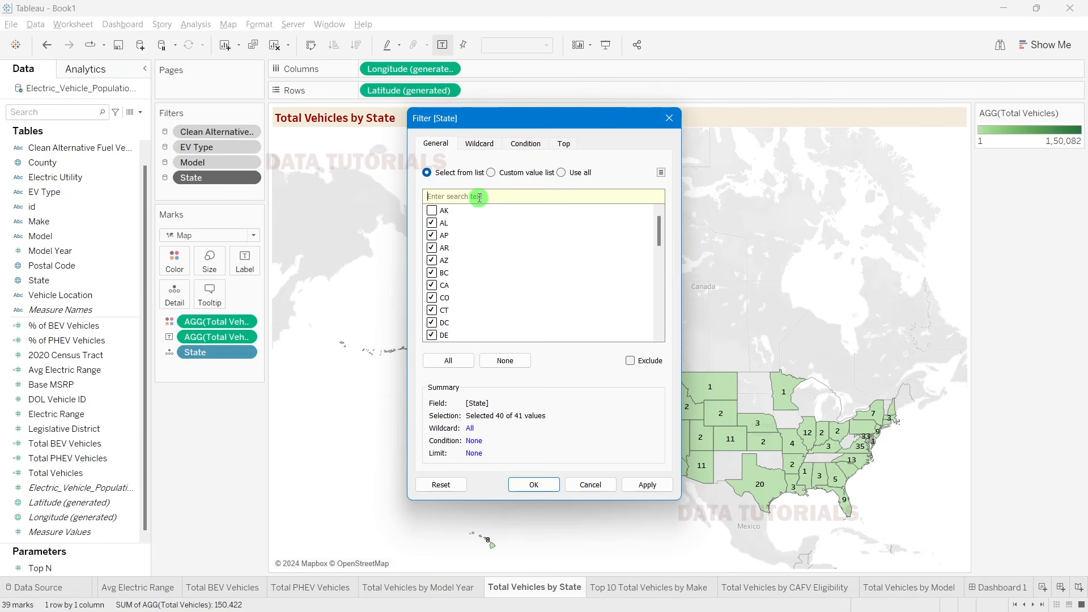
type("hi")
key("Return")
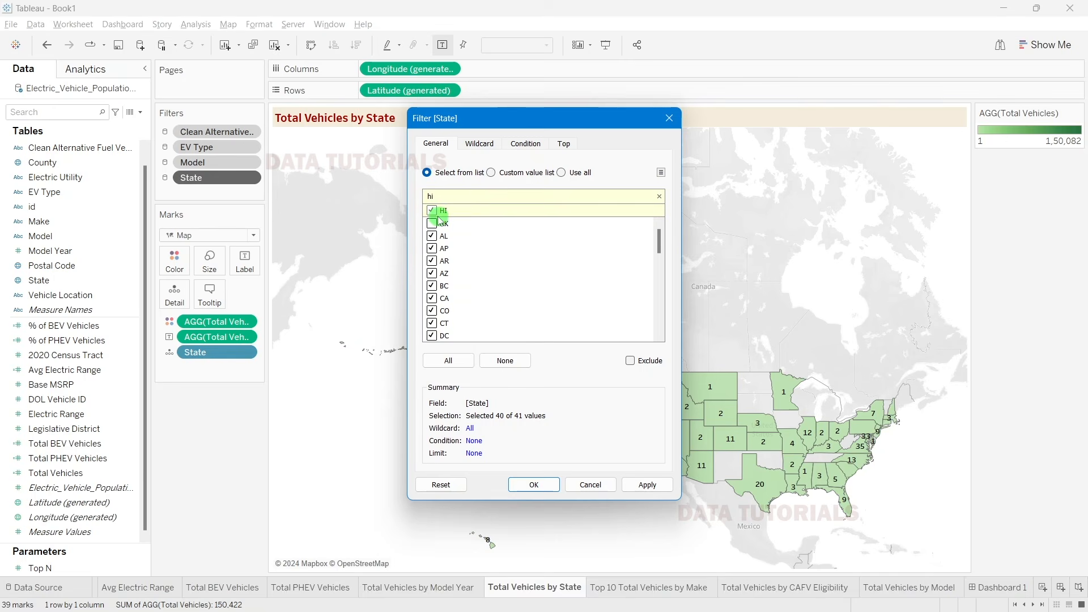
left_click(432, 210)
left_click(646, 484)
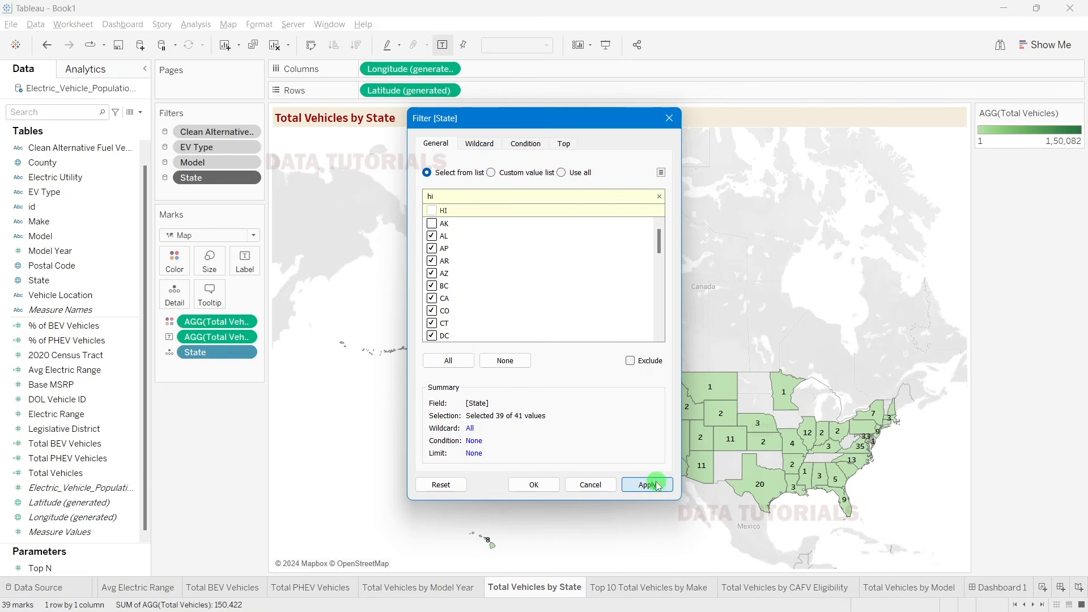
left_click(535, 485)
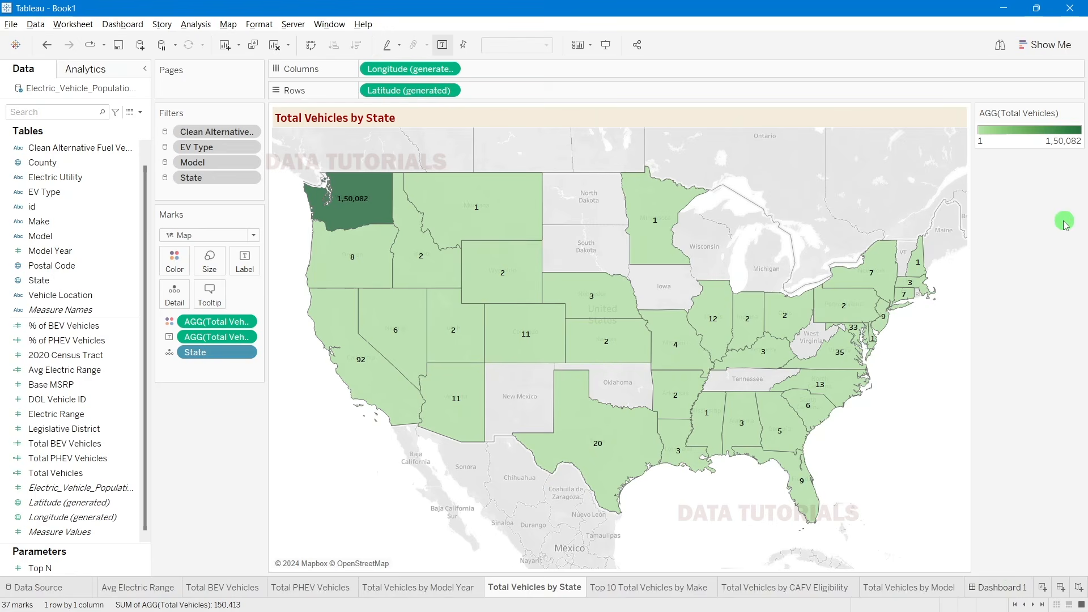
Step: Show the Clean Alternative Fuel Vehicle (CAFV) Eligibility filter on Dashboard 1 from the Total Vehicles by Model Year view
left_click(1001, 587)
mouse_move(745, 216)
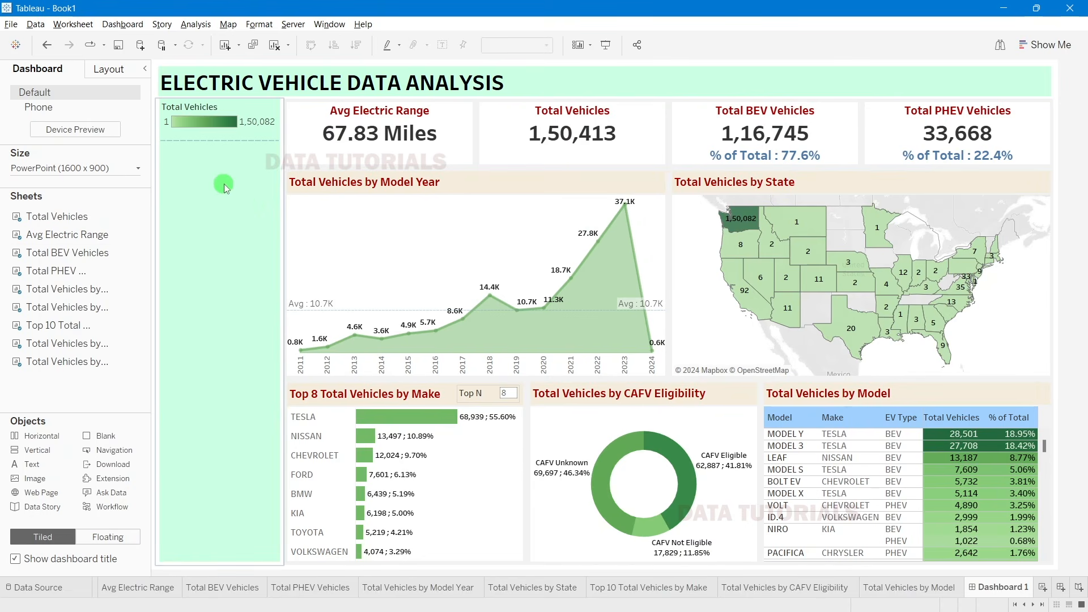
left_click(553, 200)
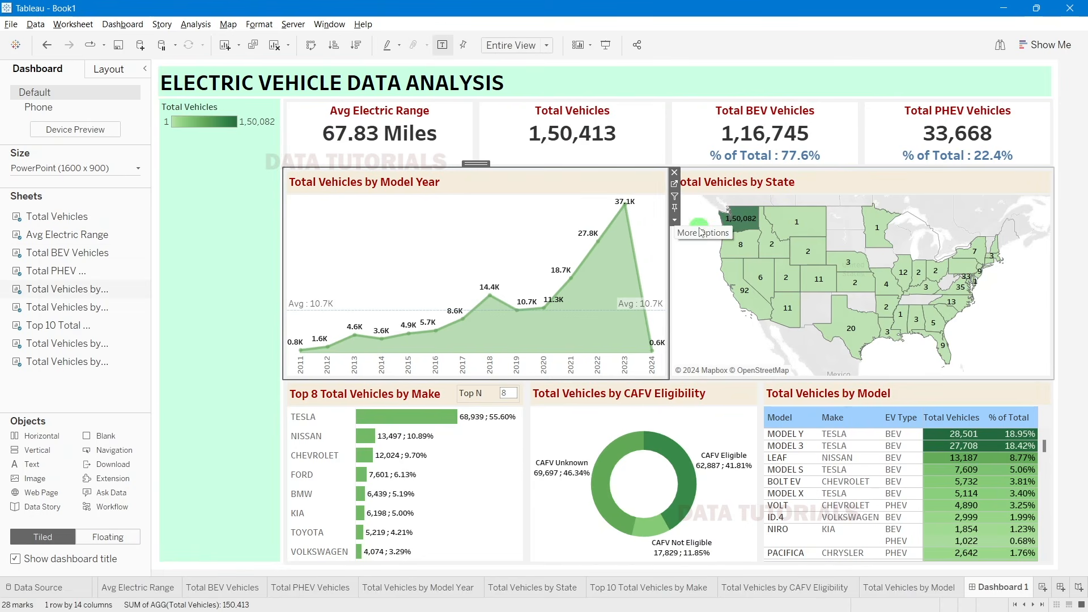
left_click(675, 221)
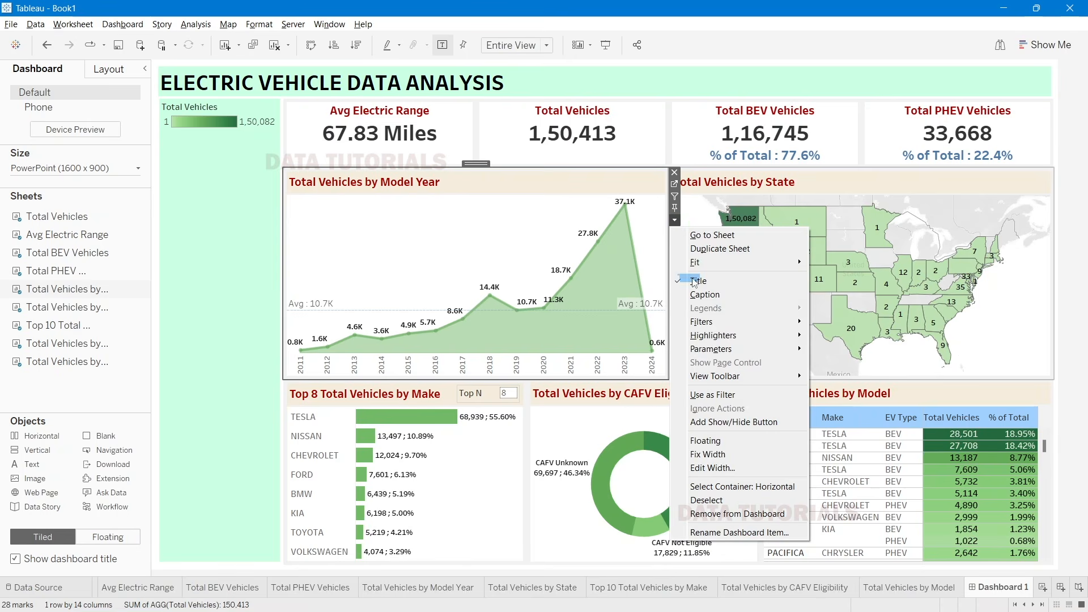
mouse_move(703, 327)
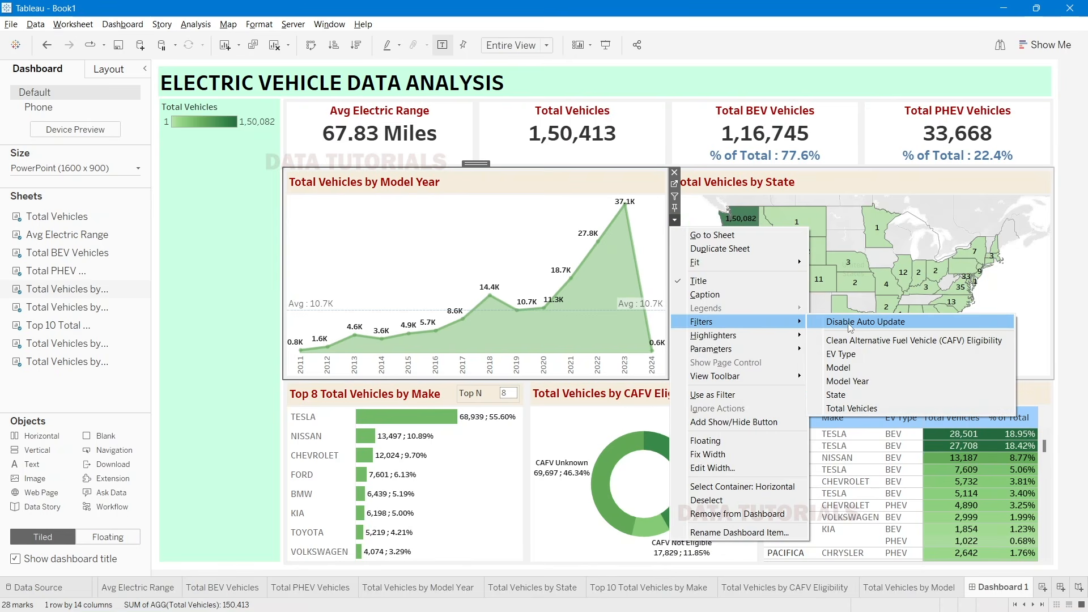
left_click(851, 340)
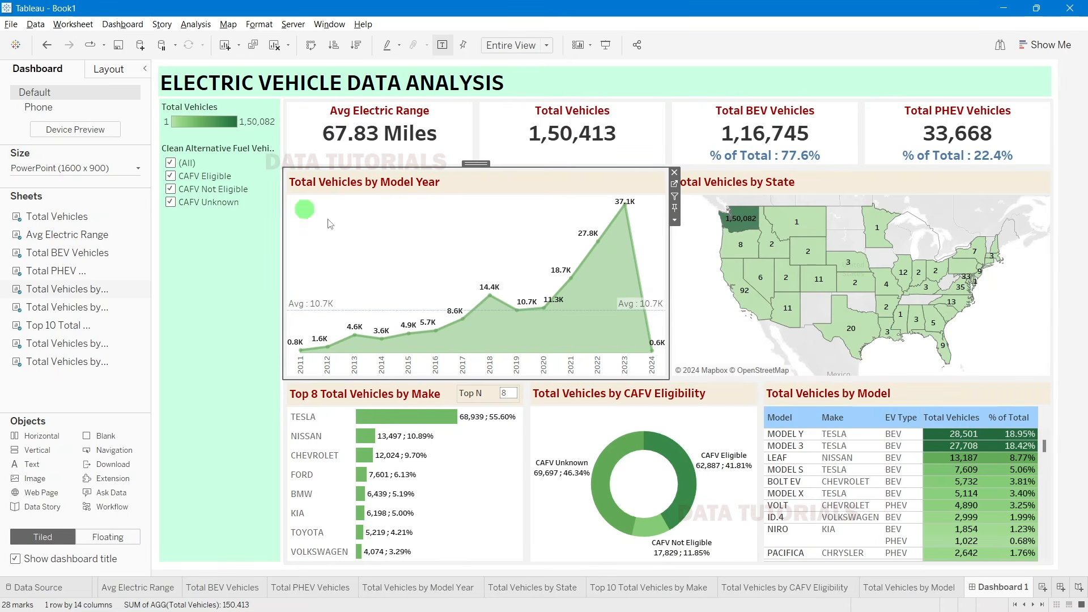
Step: Show the EV Type, Model and State filters on Dashboard 1 from the Total Vehicles by Model Year view
left_click(675, 220)
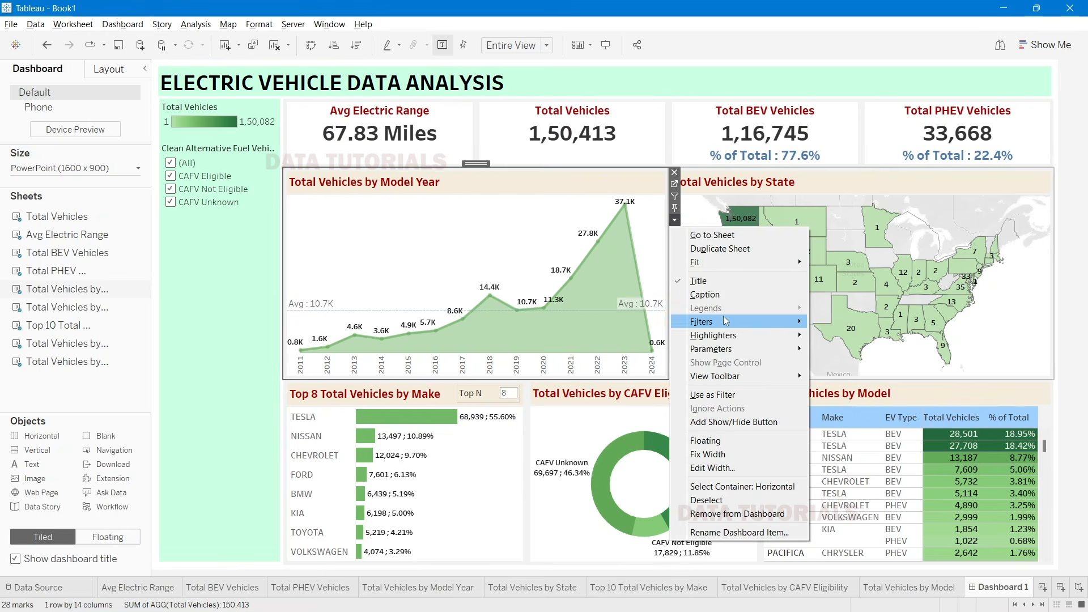
mouse_move(703, 322)
left_click(857, 354)
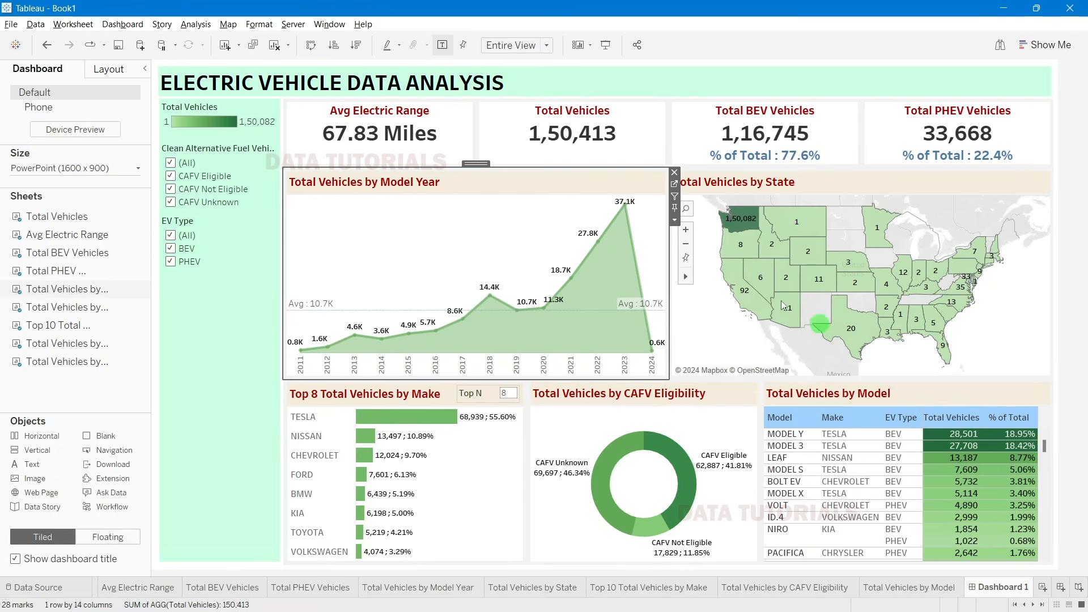
left_click(675, 220)
mouse_move(793, 327)
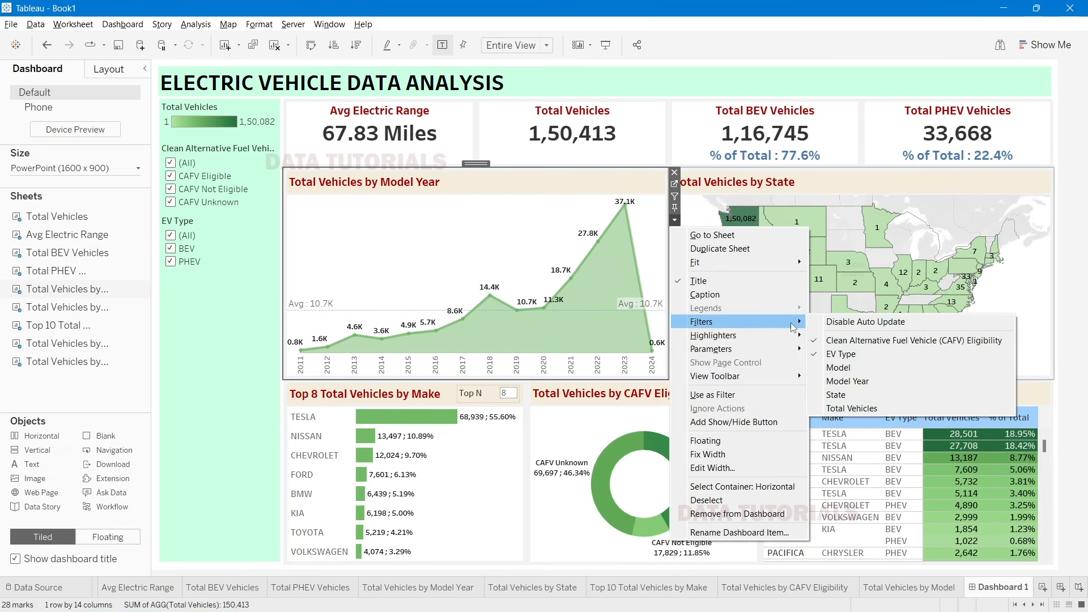
left_click(839, 367)
left_click(675, 222)
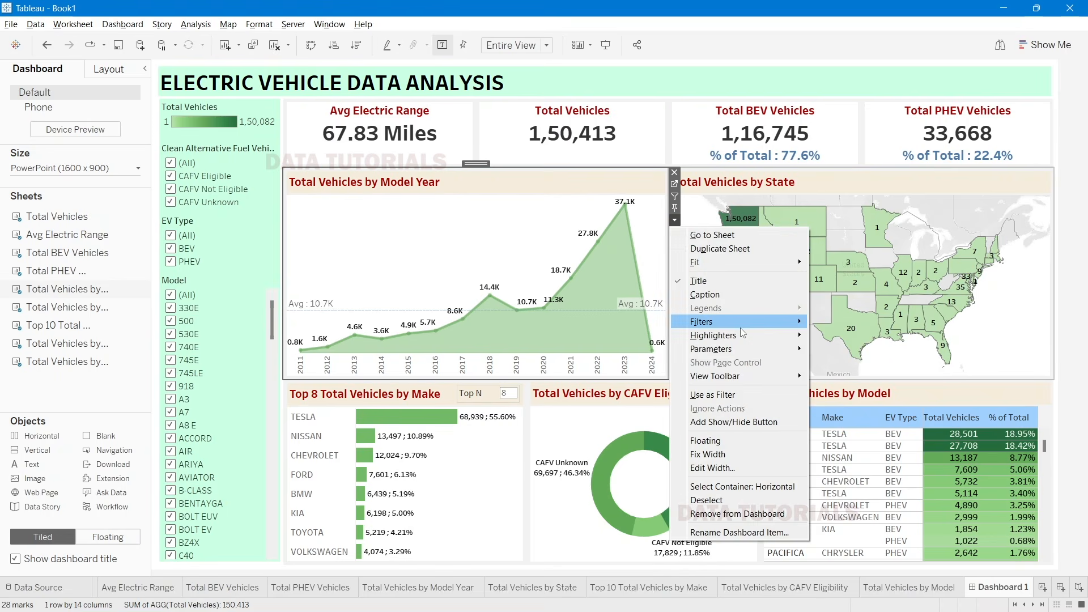
mouse_move(744, 324)
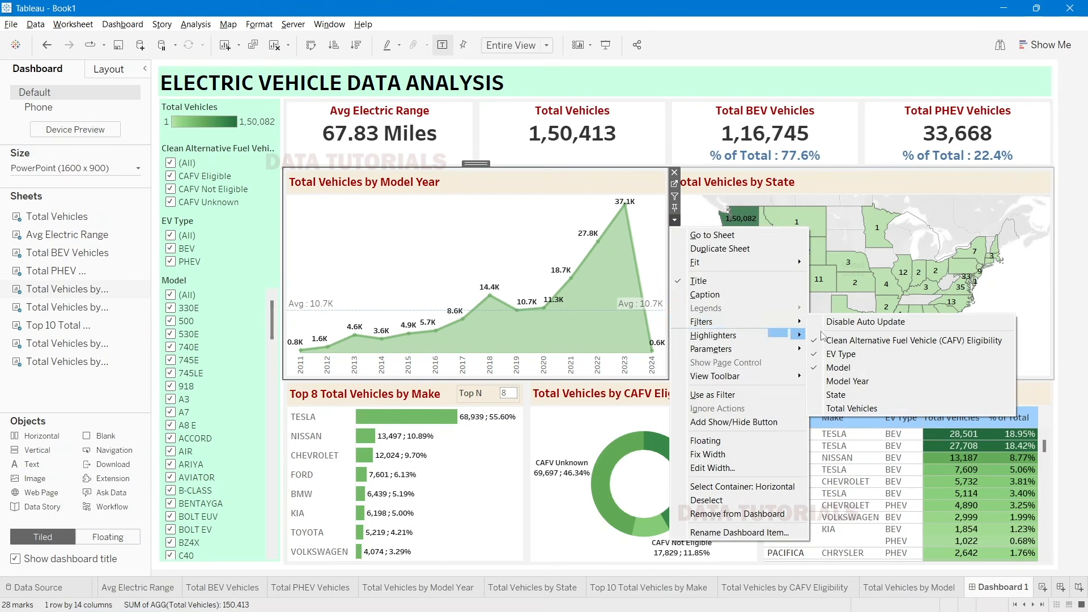
left_click(847, 395)
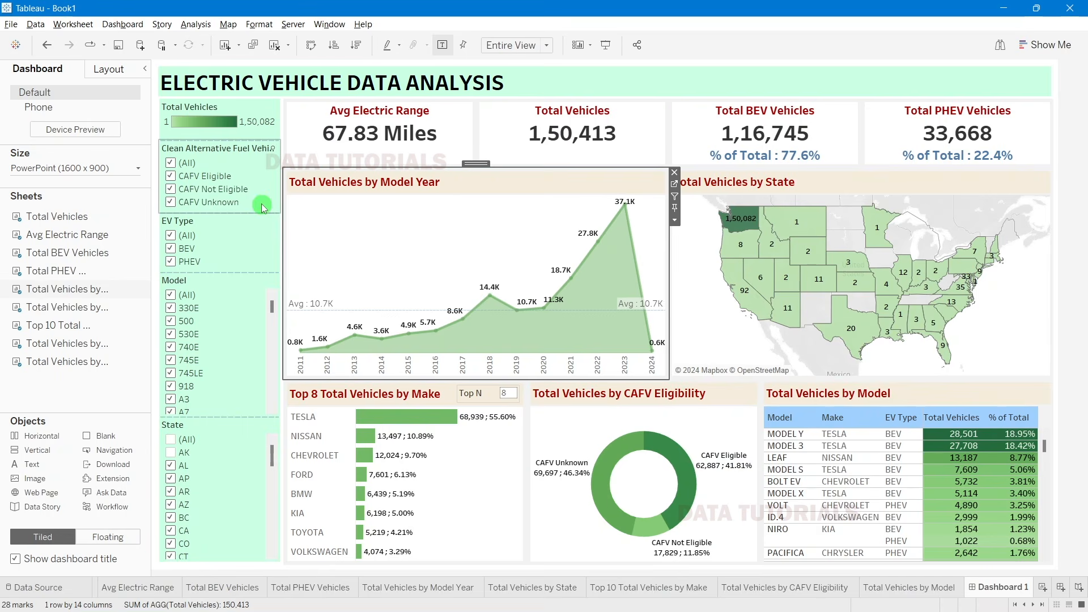
Step: Go to the Total Vehicles by Model Year worksheet and add a data source filter on the State field
left_click(226, 452)
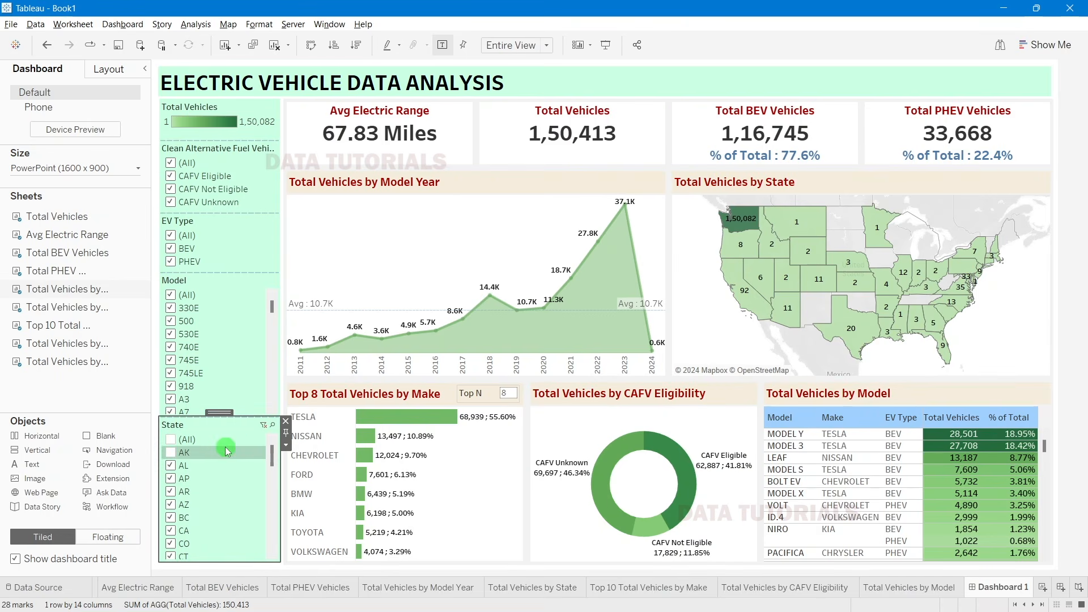
left_click(649, 189)
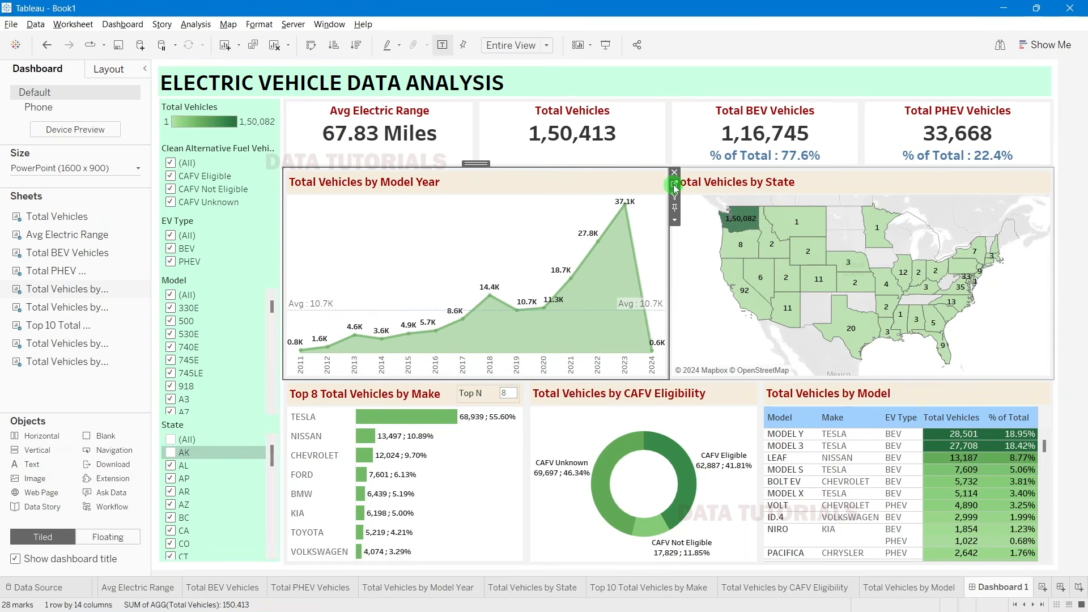
left_click(675, 184)
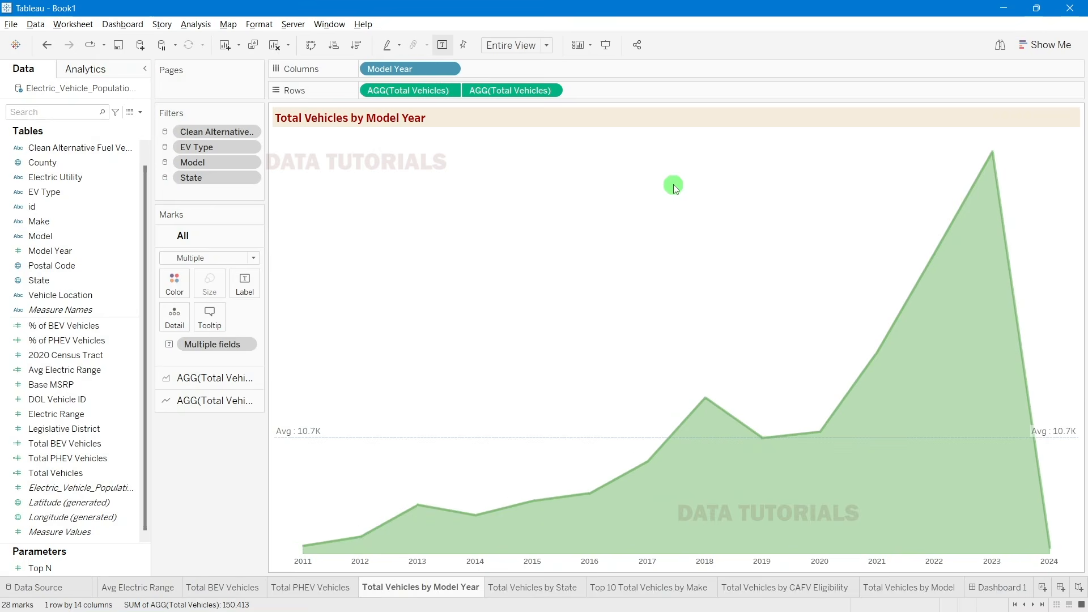
right_click(99, 95)
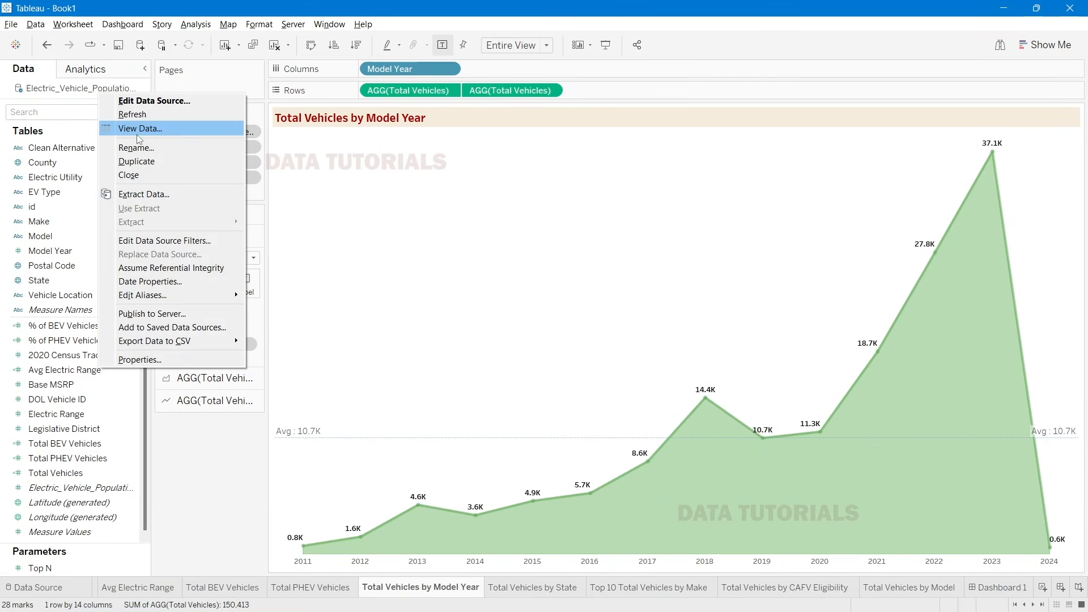
left_click(165, 240)
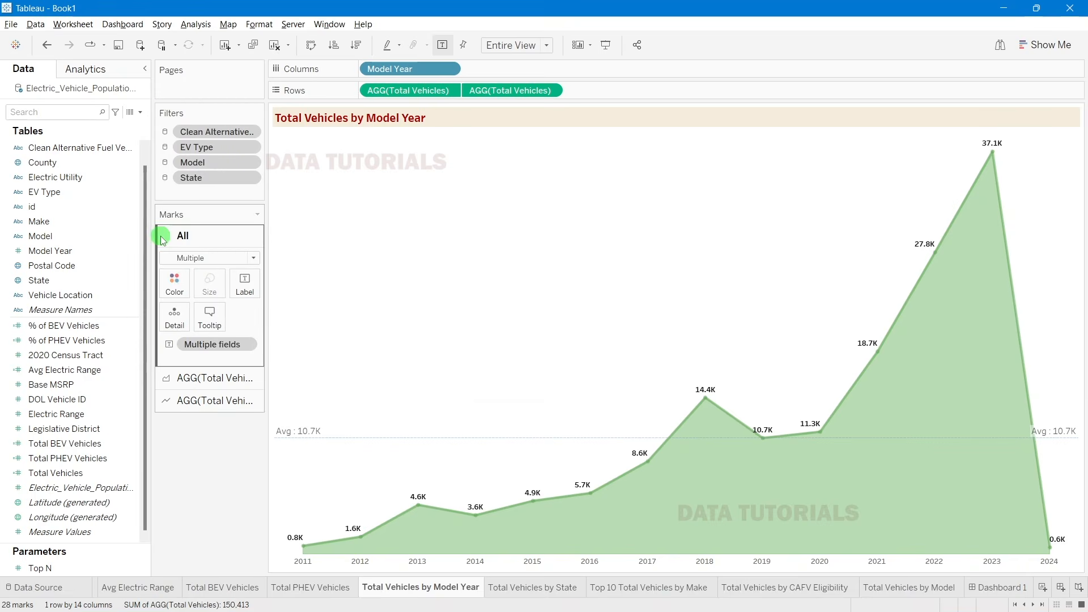
left_click(432, 333)
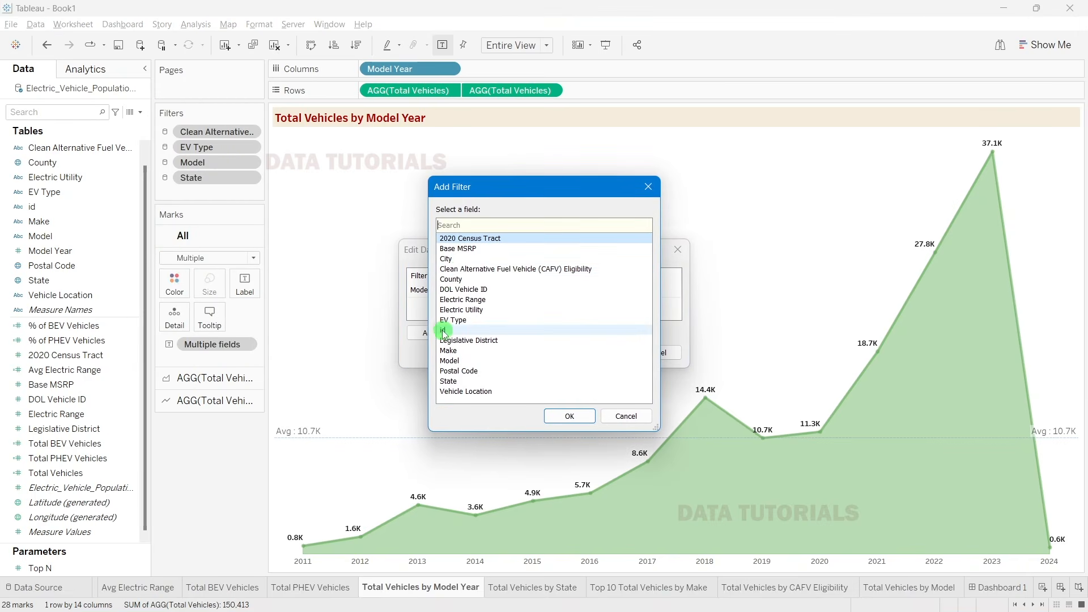
type("sta")
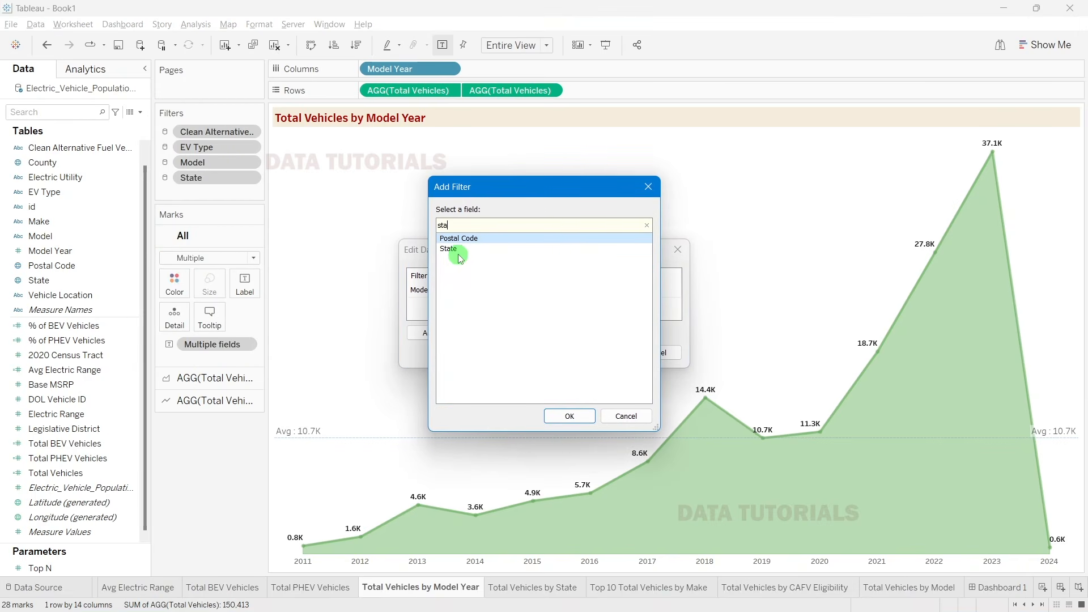
double_click(457, 250)
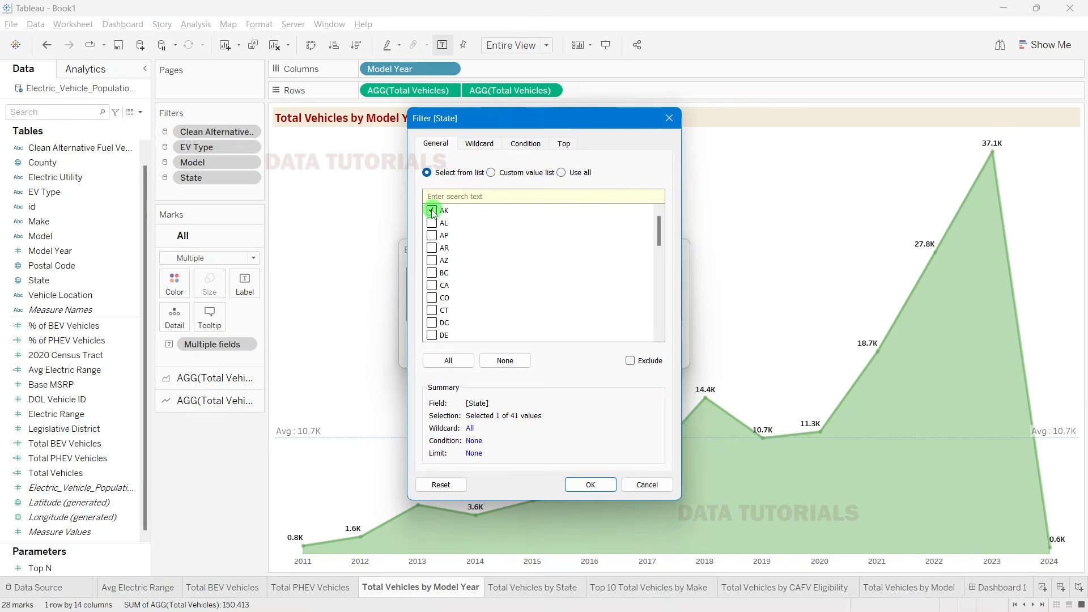
Step: Exclude AK and HI in the State data source filter, apply it and return to Dashboard 1
scroll(448, 255, "down", 1)
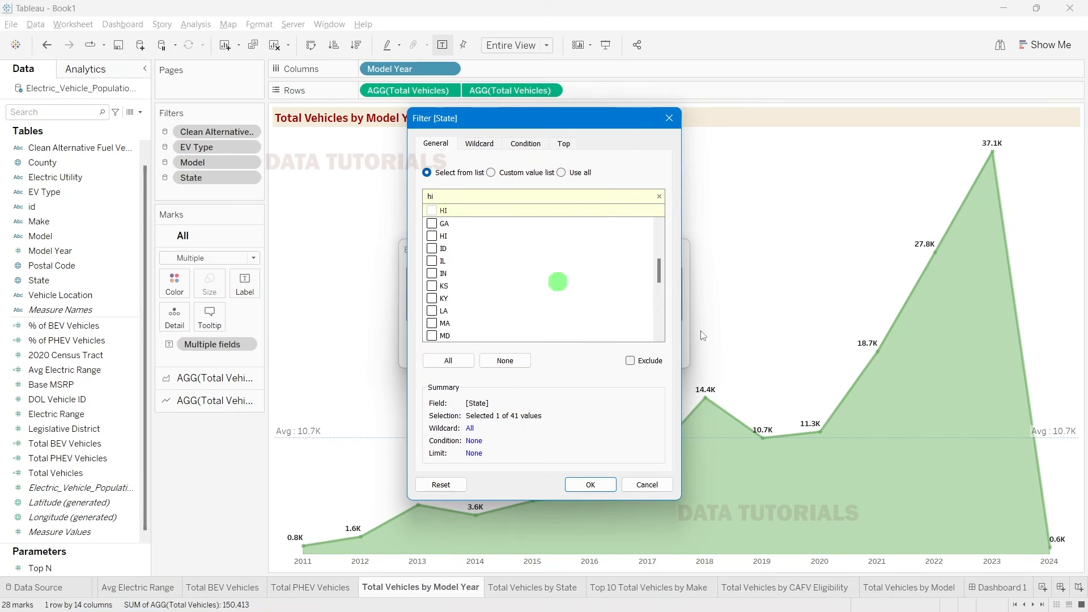
left_click_drag(663, 275, 656, 214)
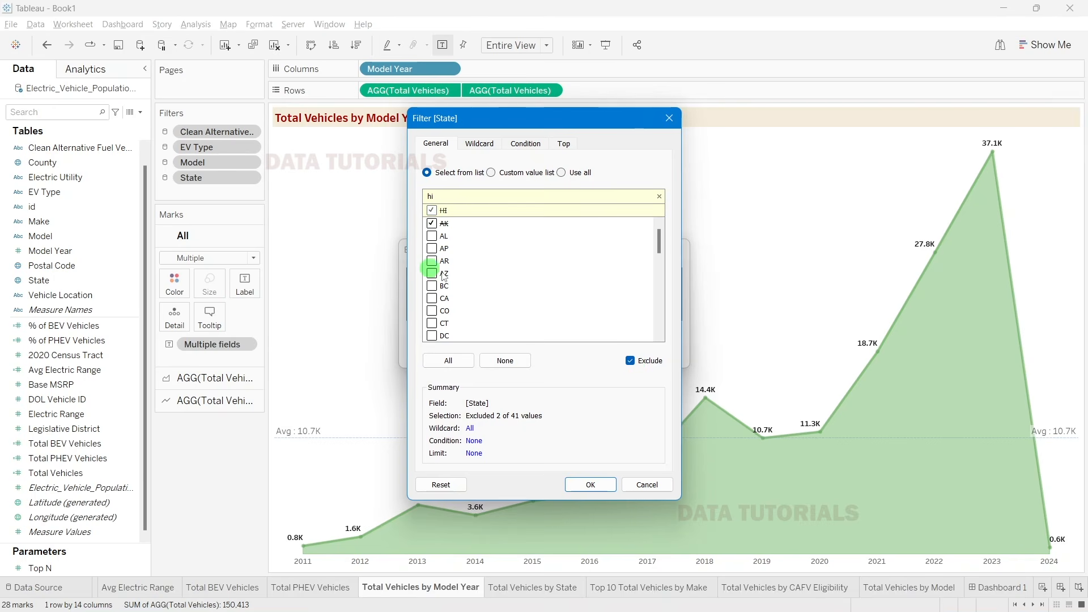
left_click(602, 487)
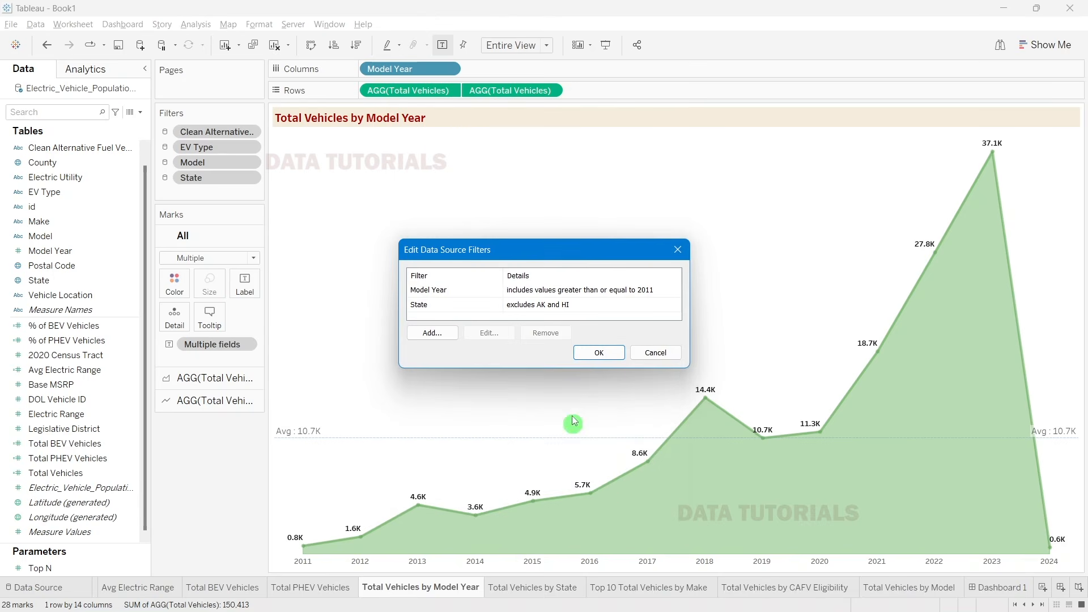
left_click(590, 352)
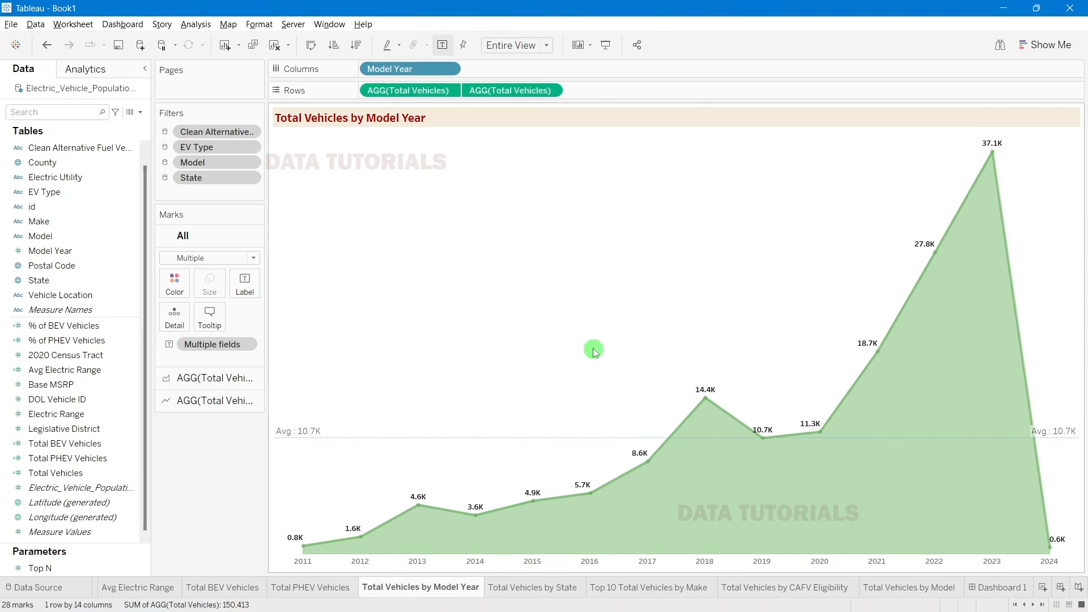
left_click(1003, 588)
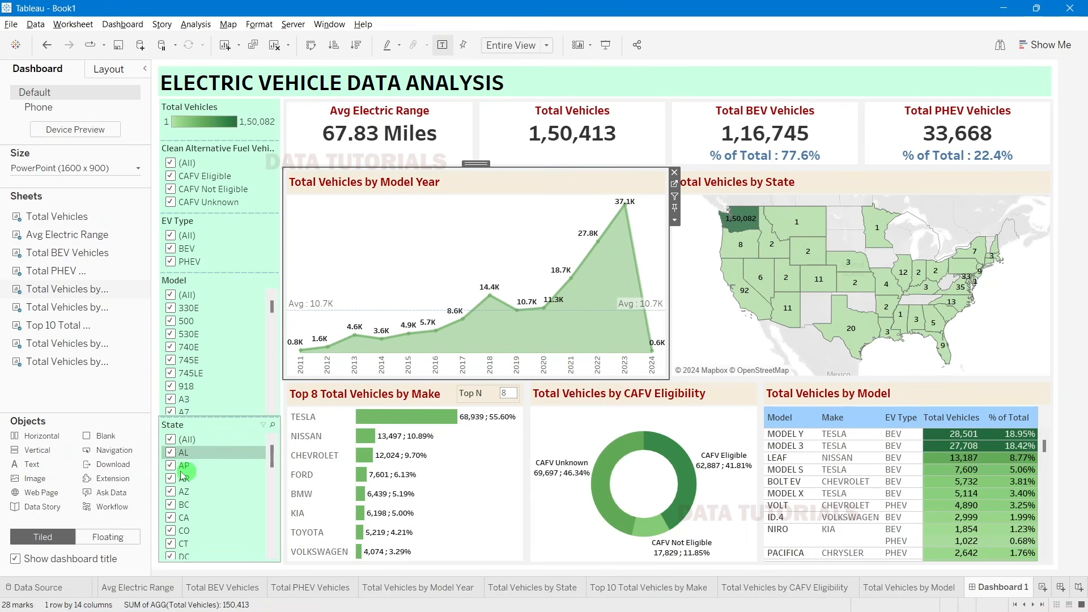
Step: Change the Clean Alternative Fuel Vehicle (CAFV) Eligibility and EV Type filters to Multiple Values (dropdown)
left_click(254, 170)
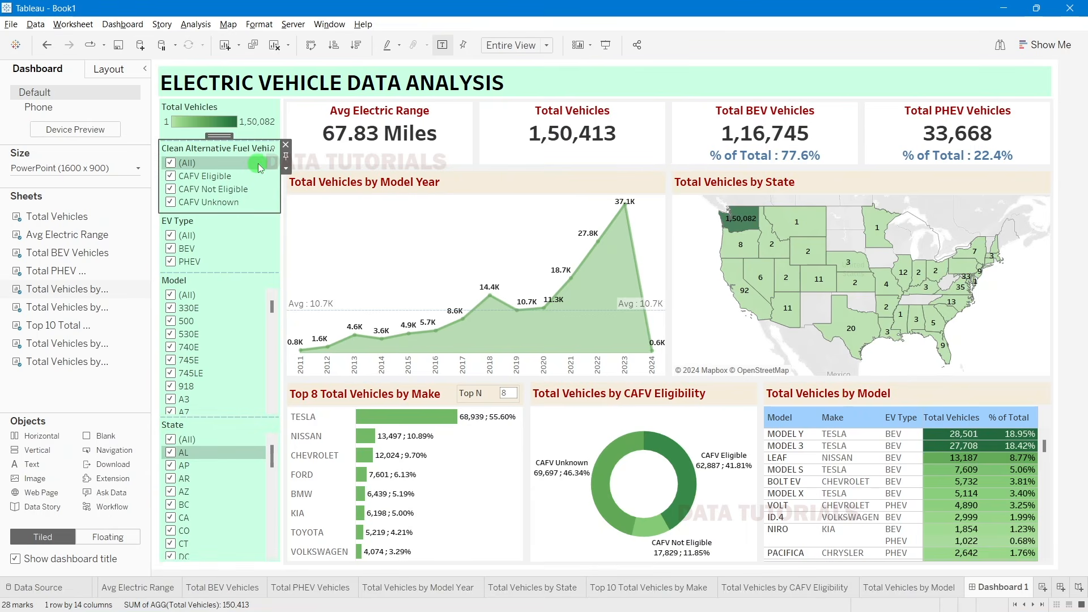
left_click(287, 169)
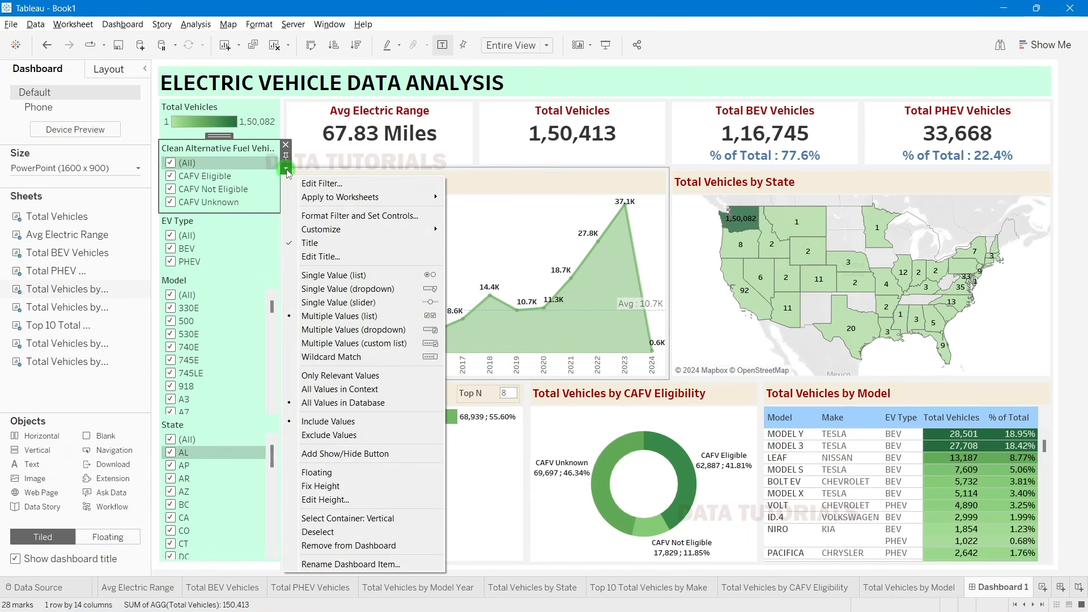
left_click(357, 330)
left_click(264, 214)
left_click(286, 204)
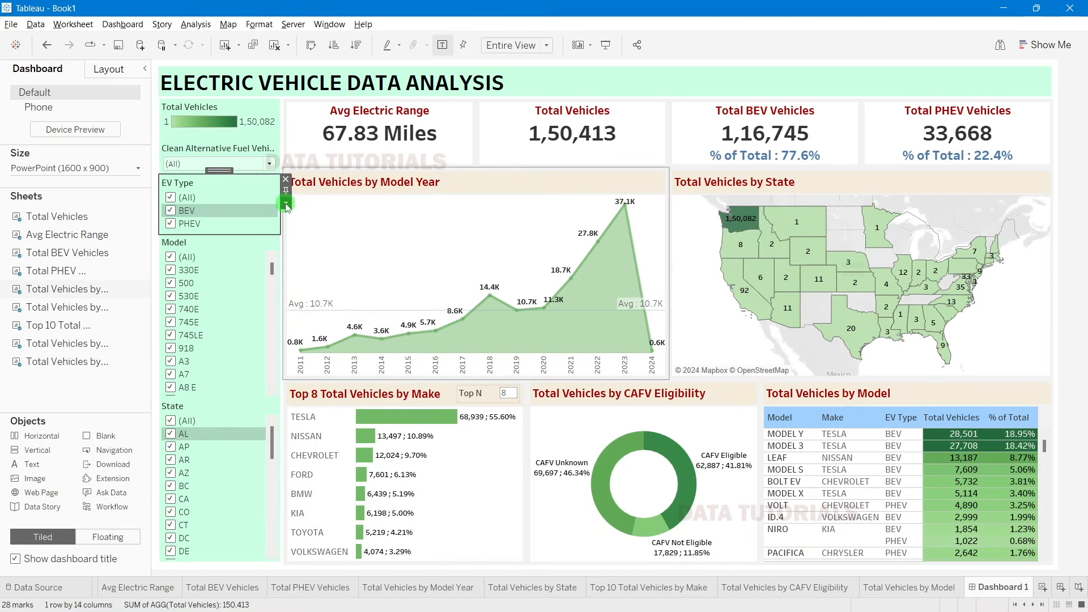
left_click(286, 204)
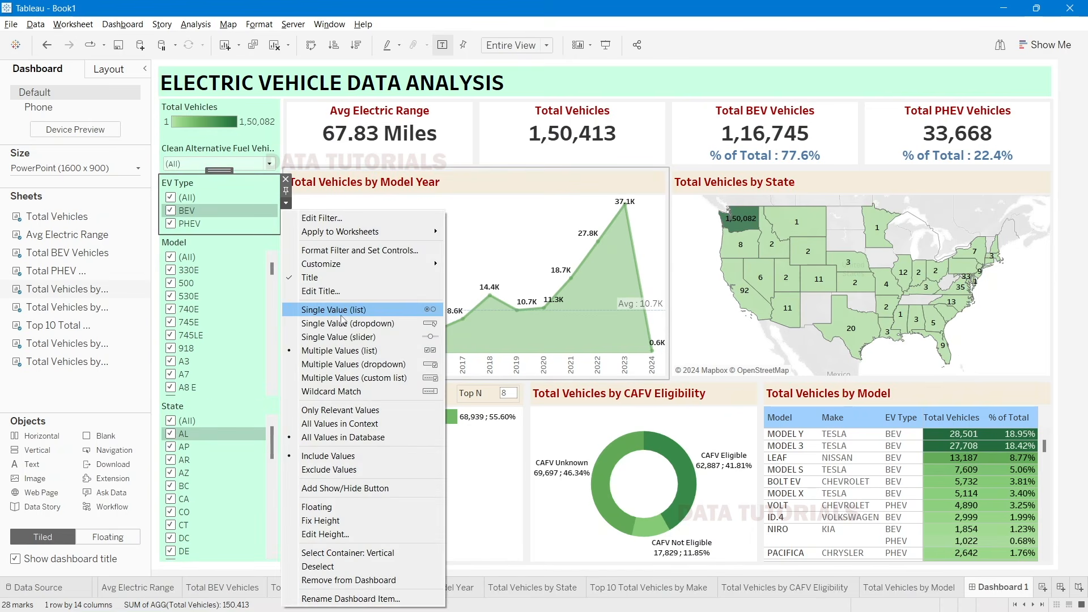
left_click(353, 364)
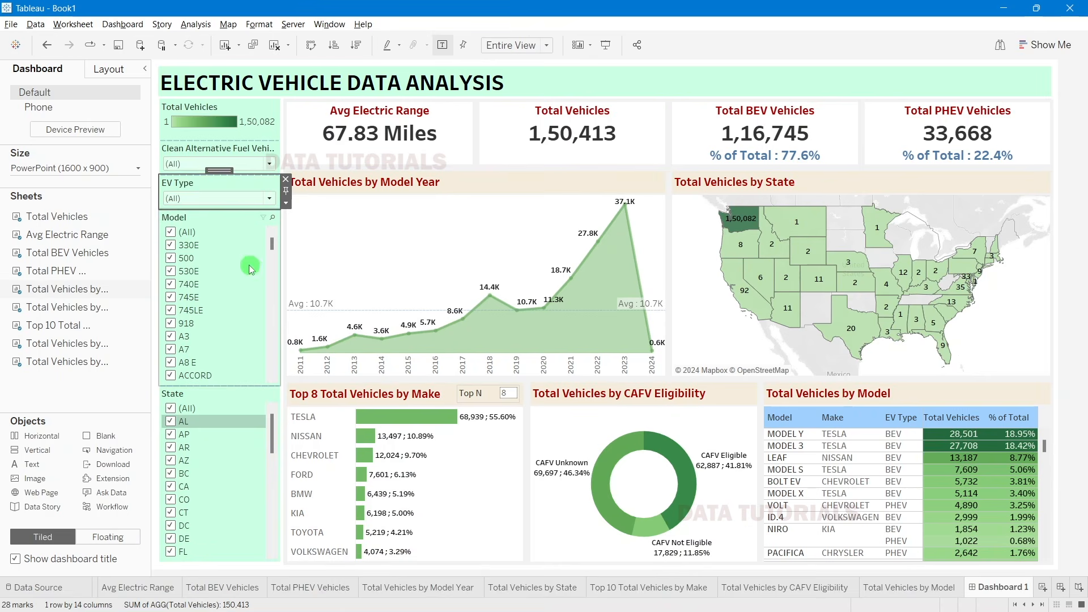
Step: Change the Model and State filters on the dashboard to Multiple Values (dropdown)
left_click(283, 240)
left_click(285, 238)
left_click(353, 398)
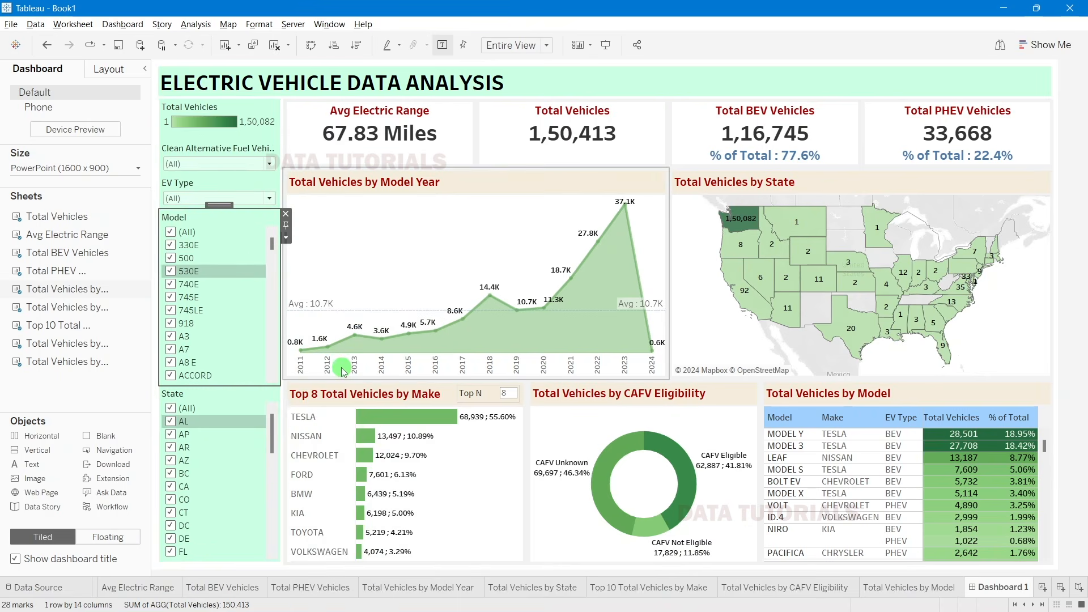
left_click(253, 319)
left_click(285, 272)
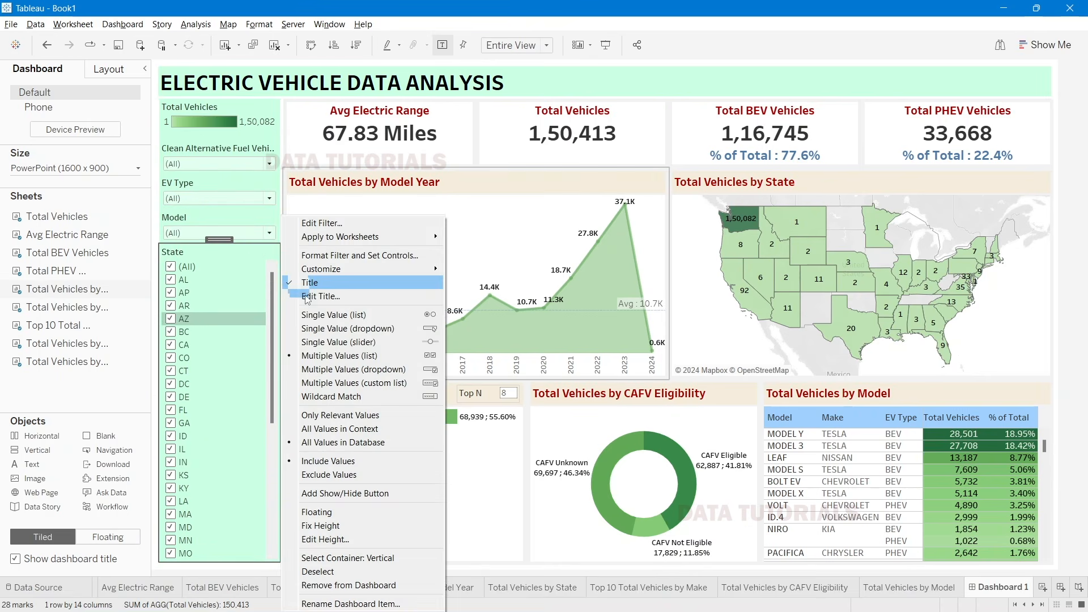
left_click(343, 377)
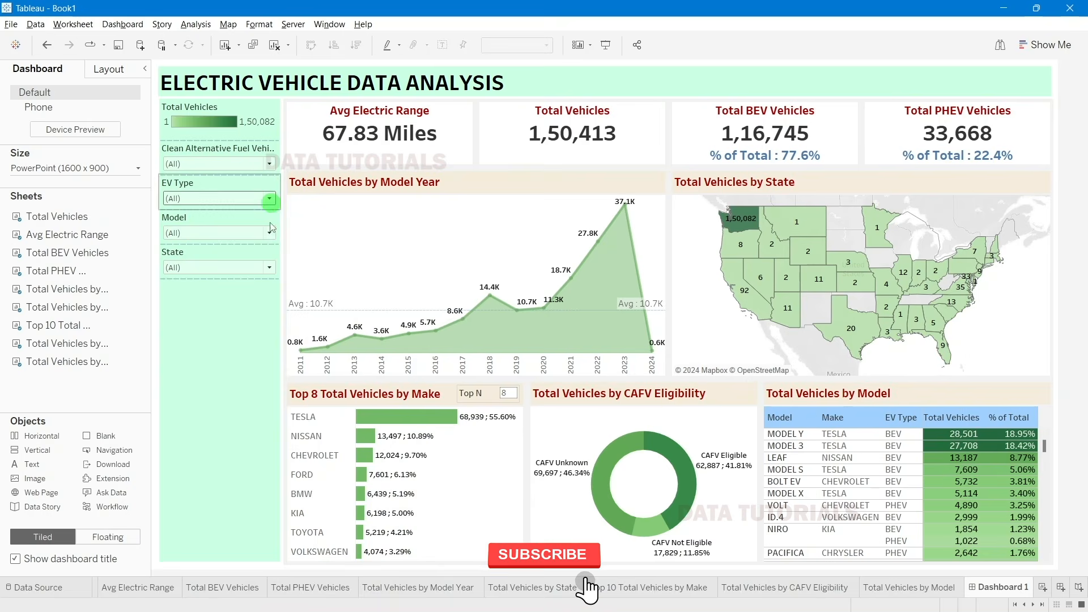
Step: Add several Blank objects beneath the State filter inside the vertical filter container
left_click(258, 343)
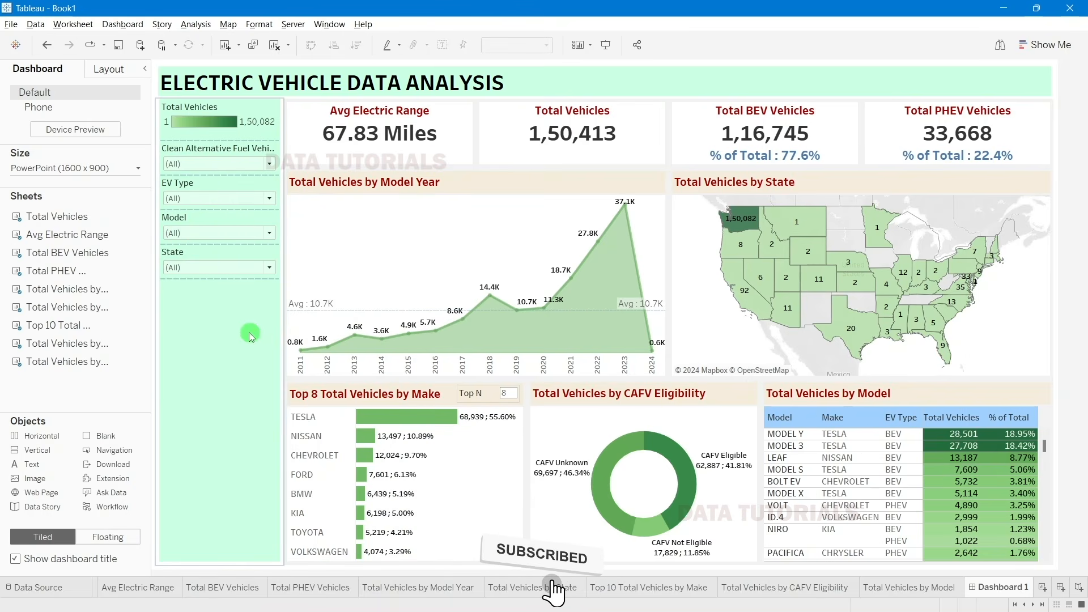
left_click(250, 336)
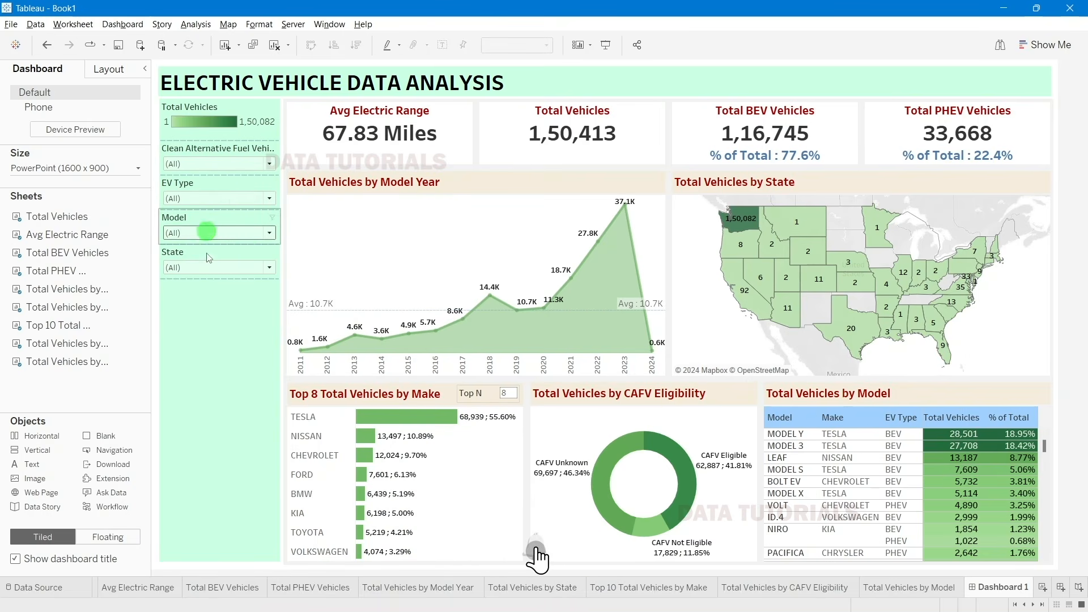
left_click(102, 437)
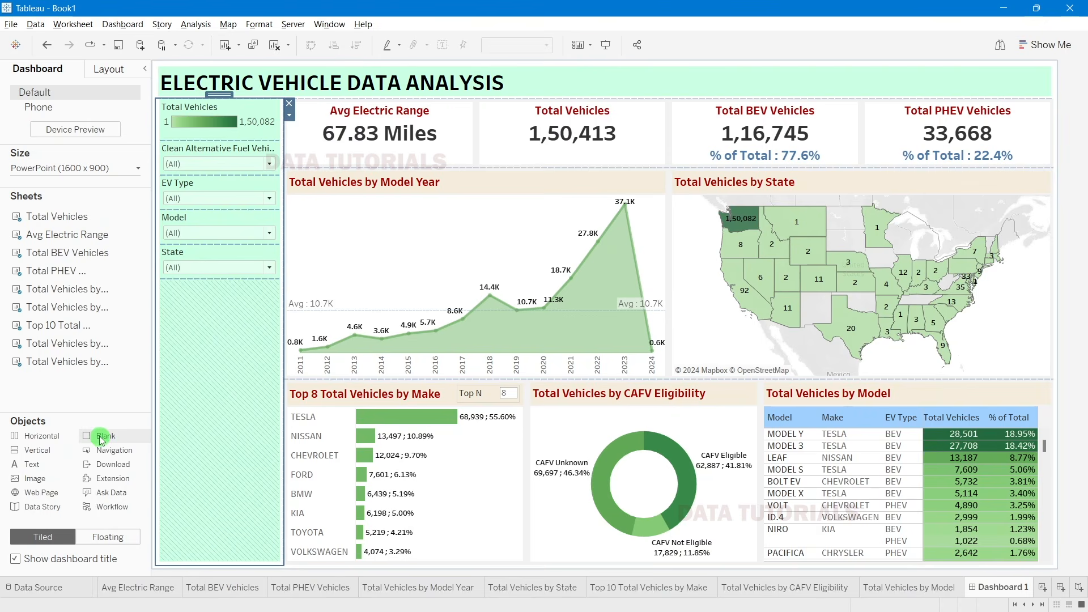
left_click_drag(101, 440, 217, 307)
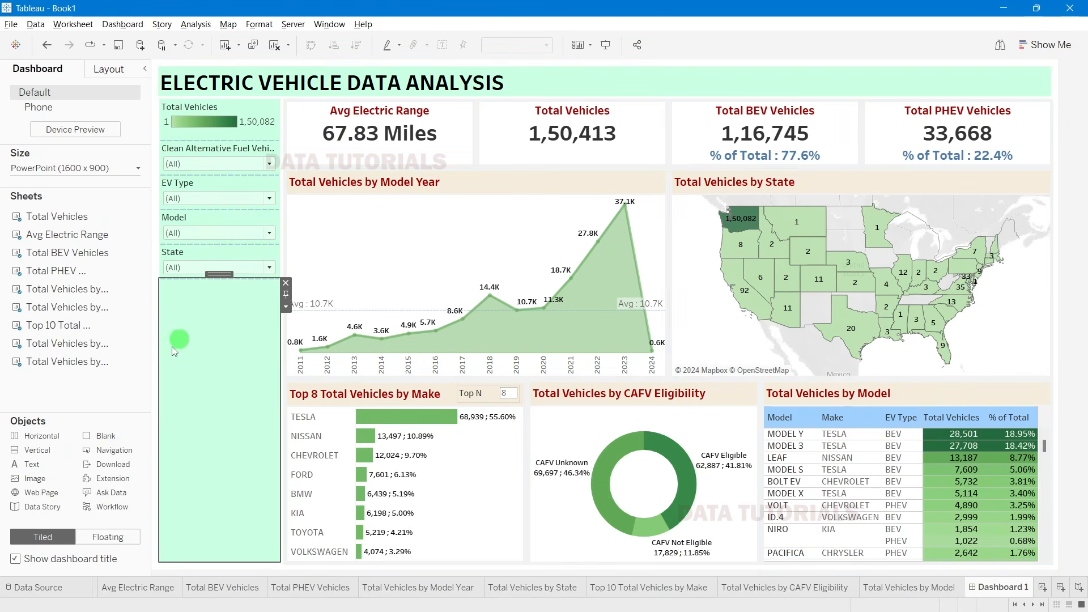
left_click_drag(102, 437, 186, 343)
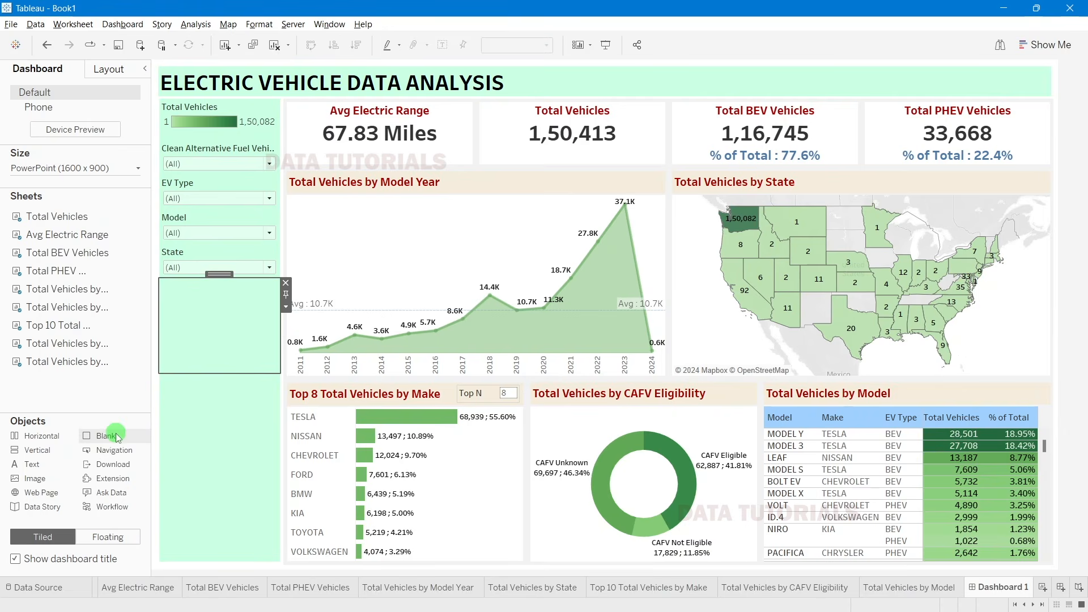
left_click_drag(105, 436, 240, 360)
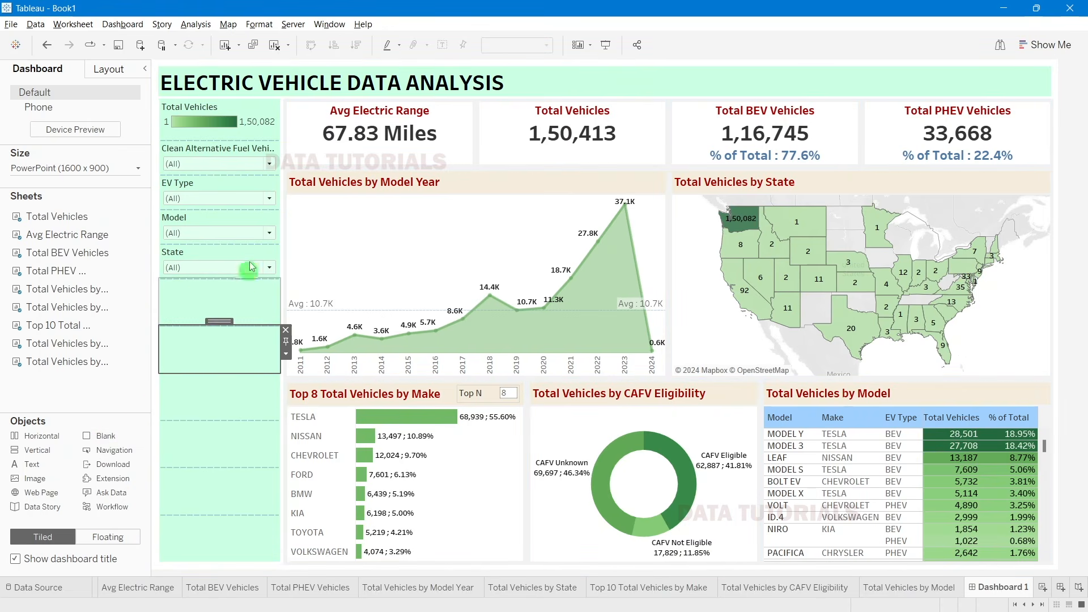
Step: Select the vertical filter container and distribute its contents evenly
double_click(220, 322)
left_click(292, 126)
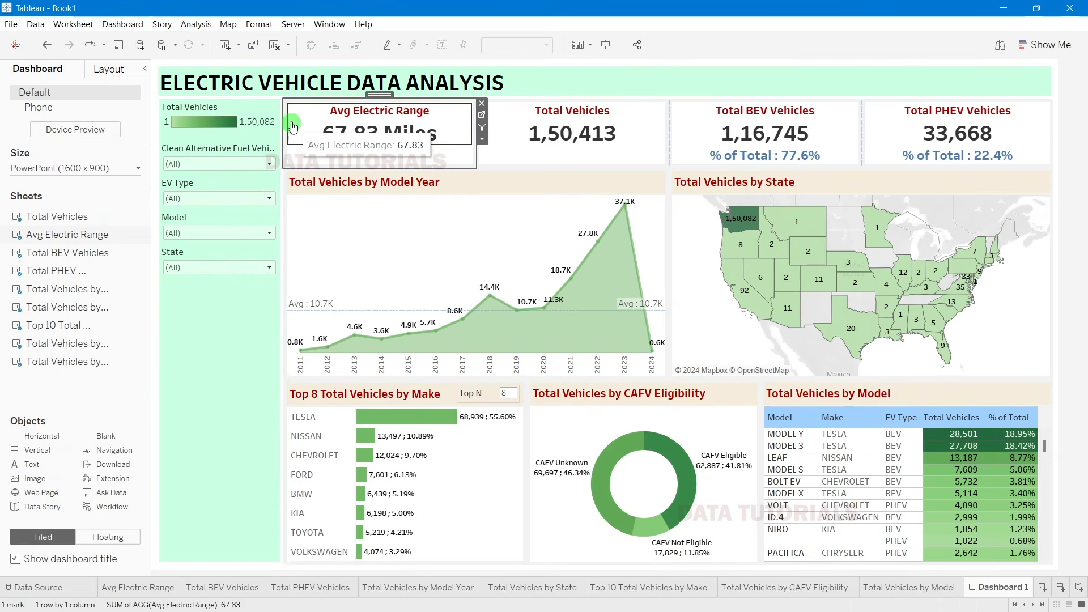
left_click(223, 288)
double_click(220, 274)
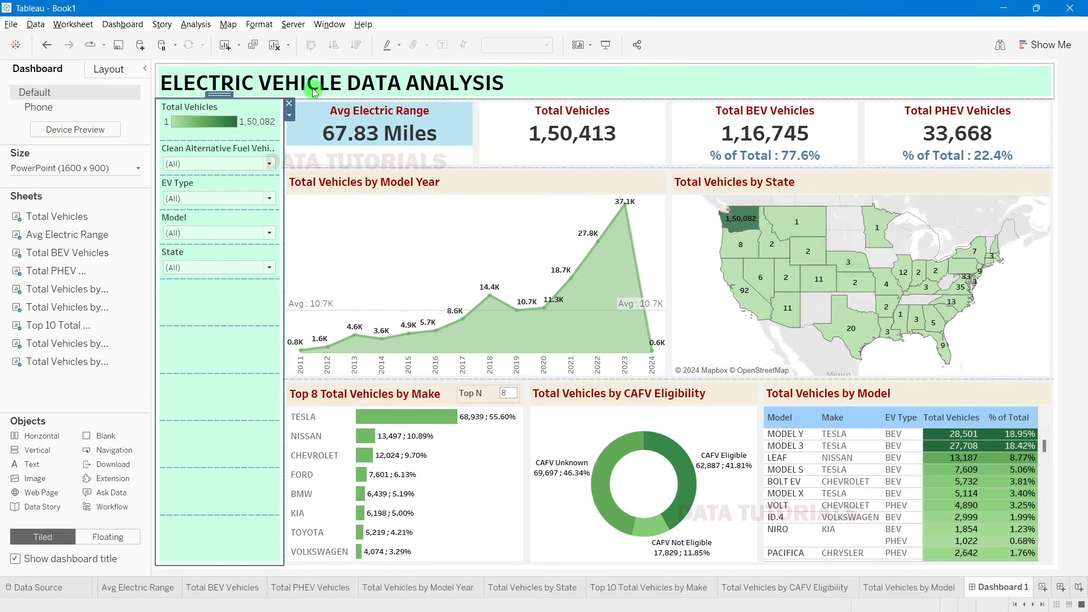
left_click(290, 115)
left_click(321, 145)
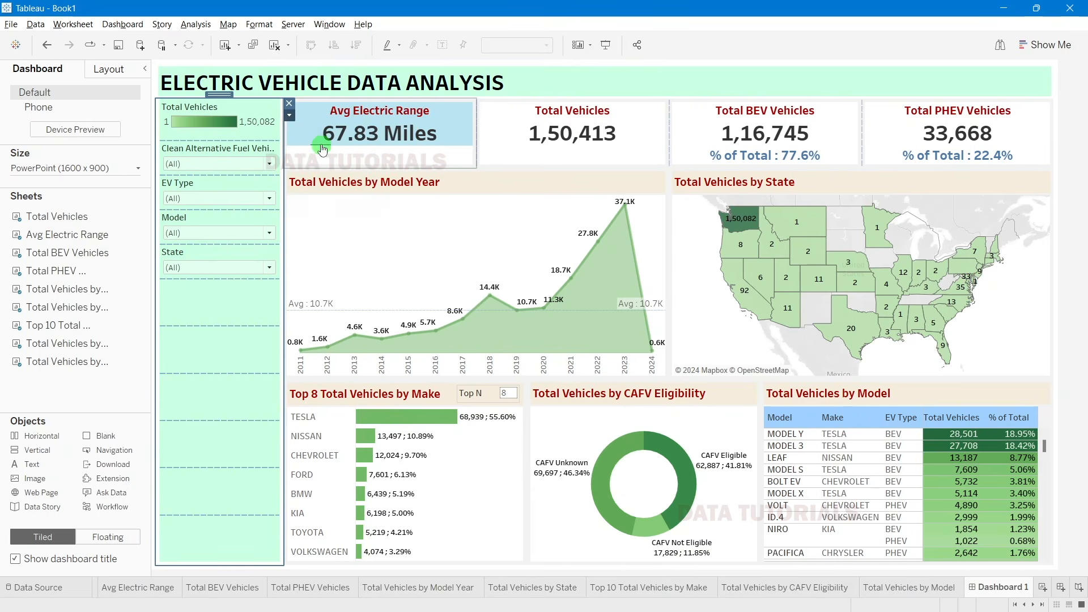
Step: Remove two Blank objects beneath the State filter and the Total Vehicles color legend from the filter container
left_click(191, 118)
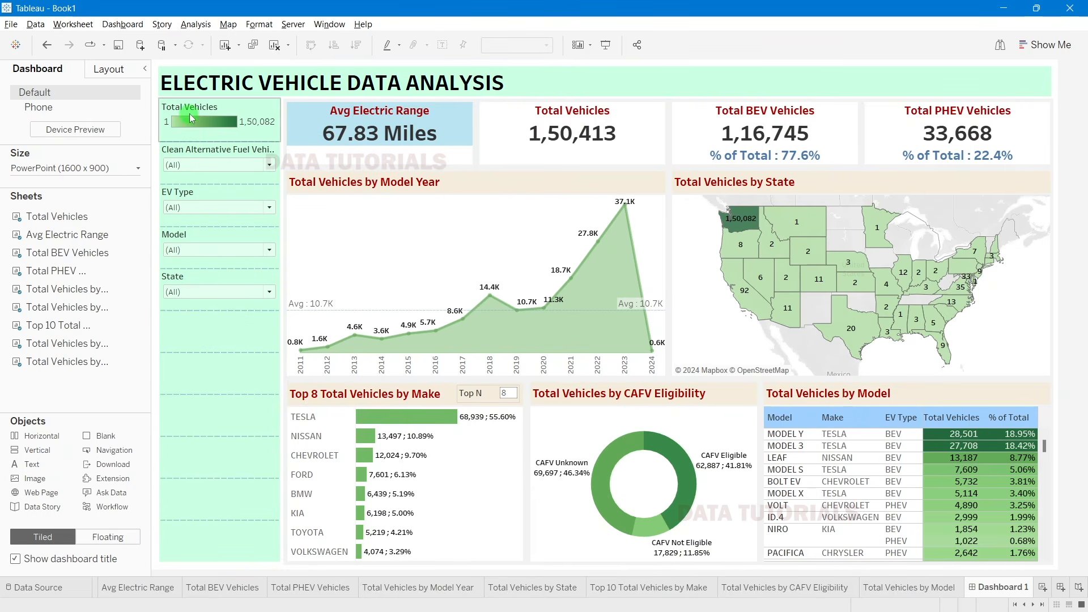
left_click(214, 340)
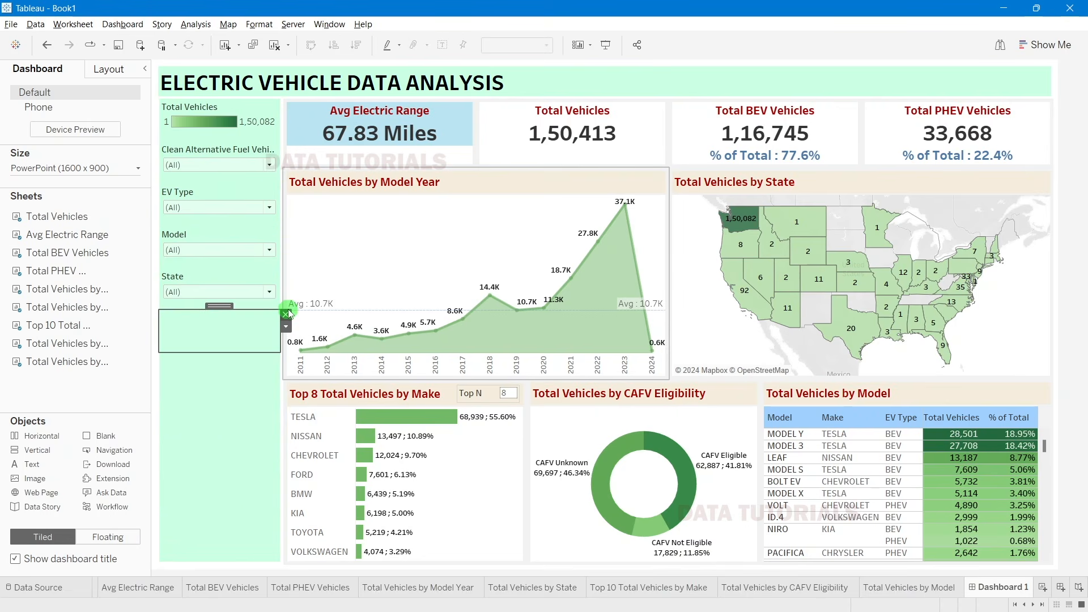
left_click(287, 314)
left_click(207, 339)
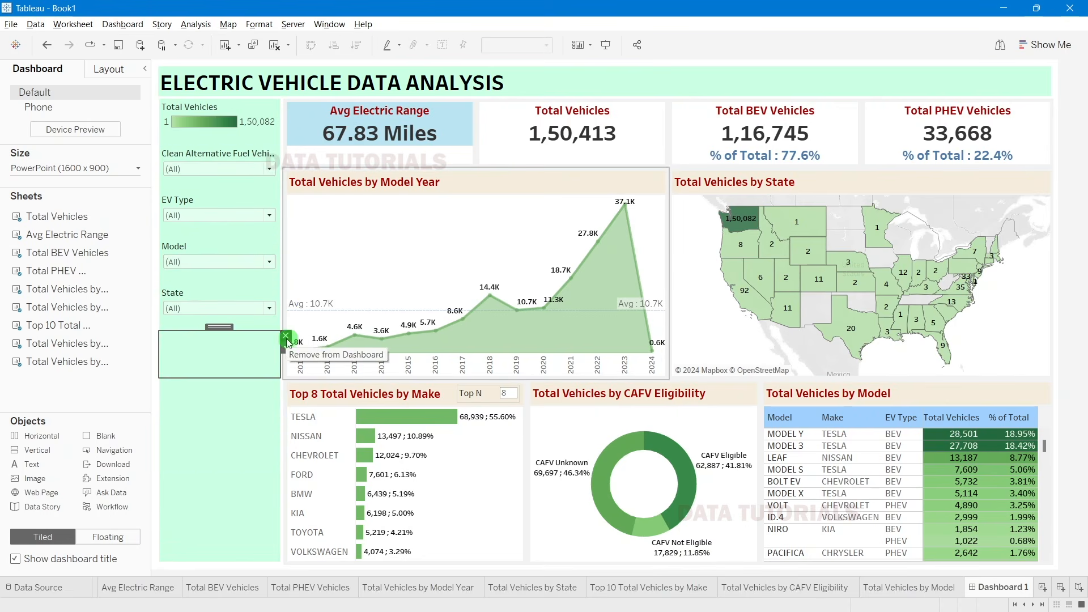
left_click(286, 336)
left_click(206, 141)
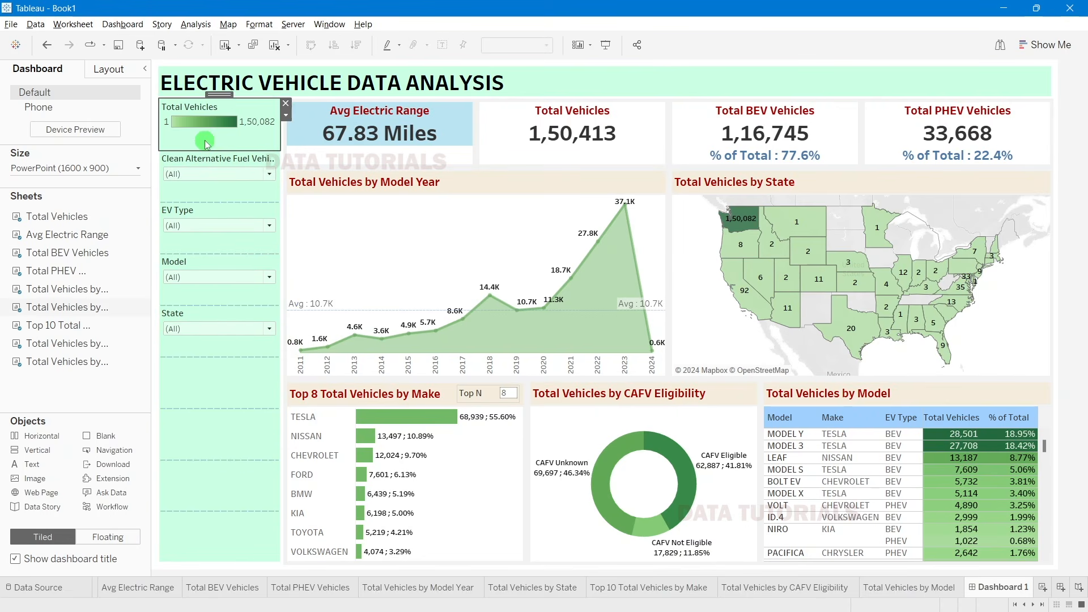
left_click(286, 103)
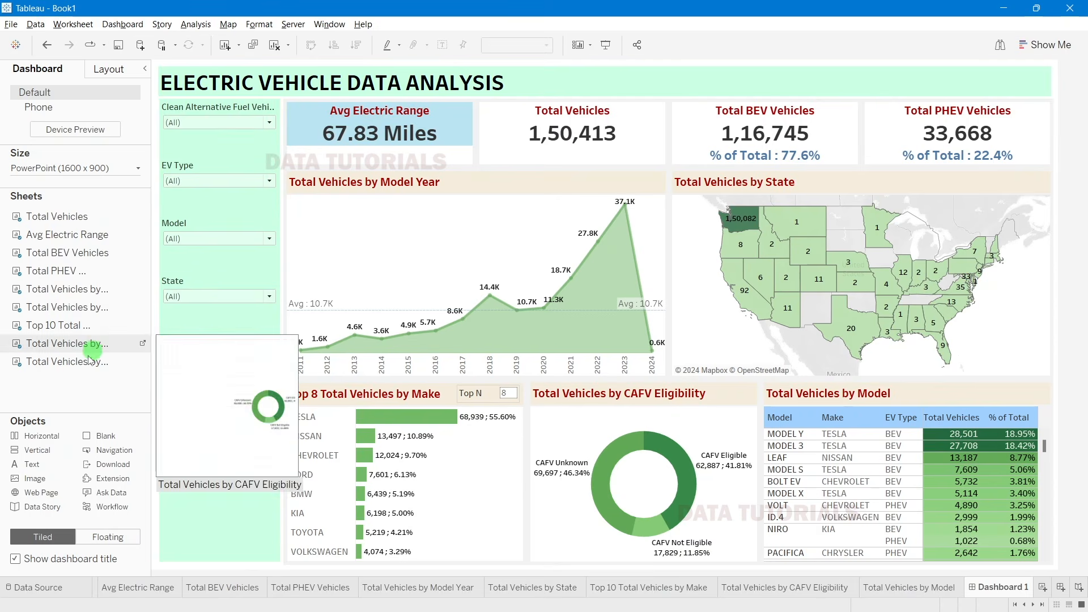
left_click(230, 134)
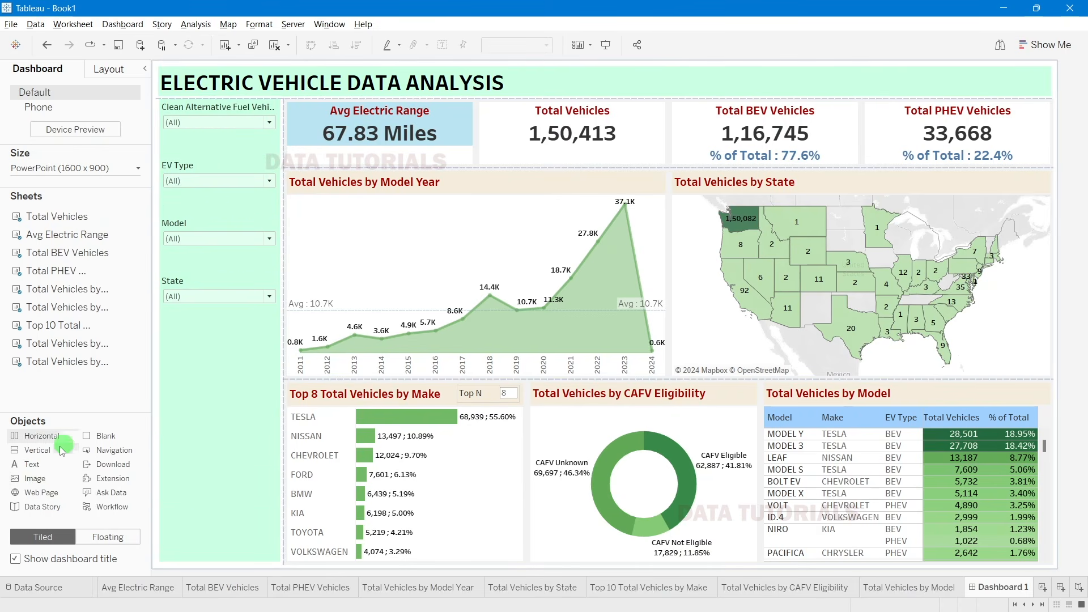
Step: Insert ev.png from Downloads as an Image object with Fit Image and Center Image enabled, and place it above the CAFV eligibility filter
left_click_drag(32, 469, 205, 153)
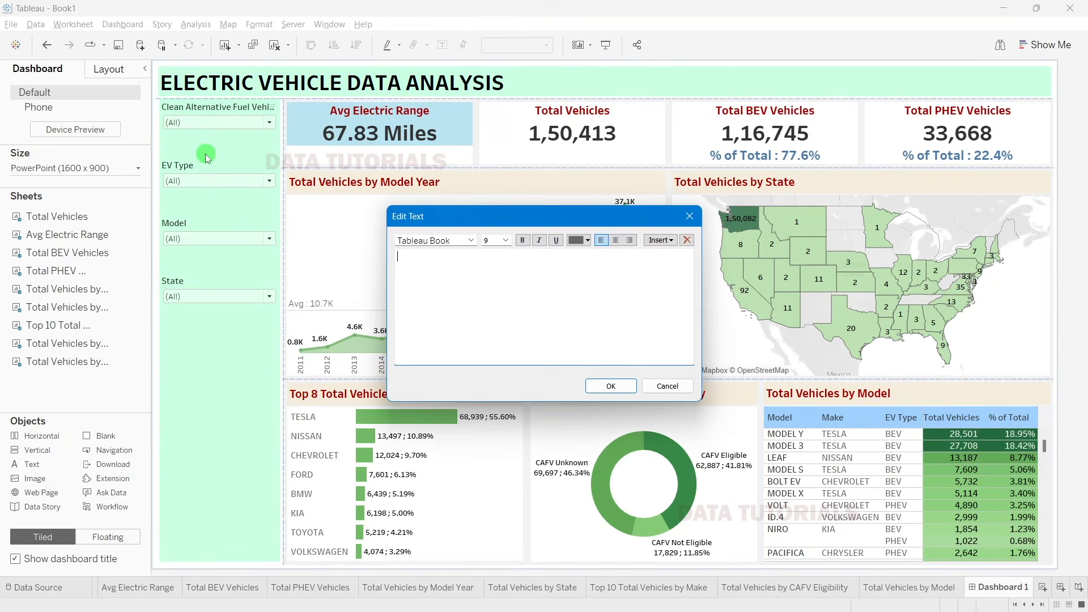
left_click(691, 217)
left_click_drag(189, 364, 213, 324)
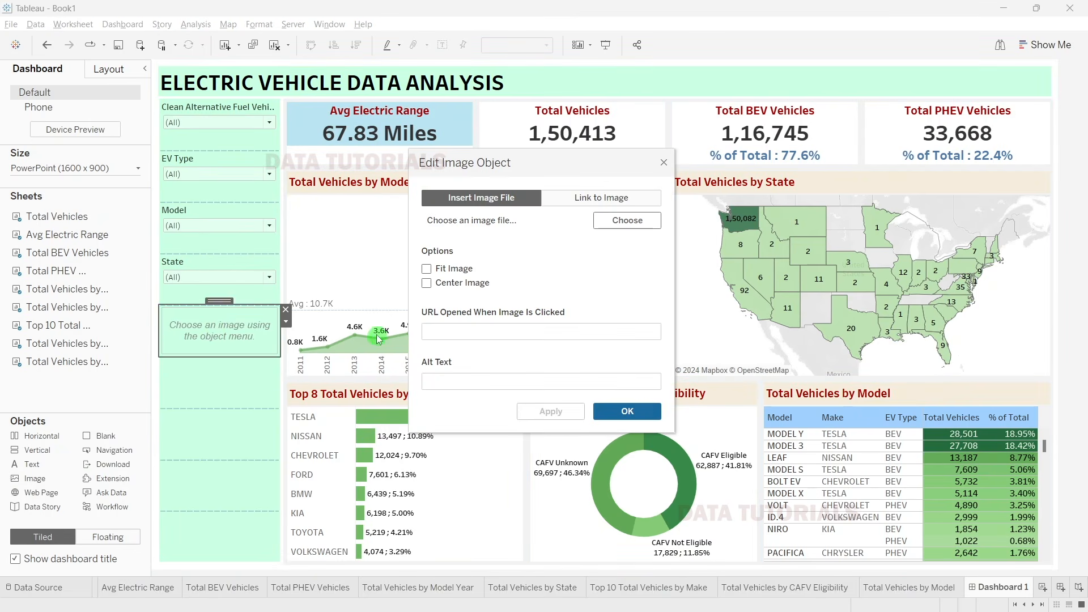
left_click(626, 220)
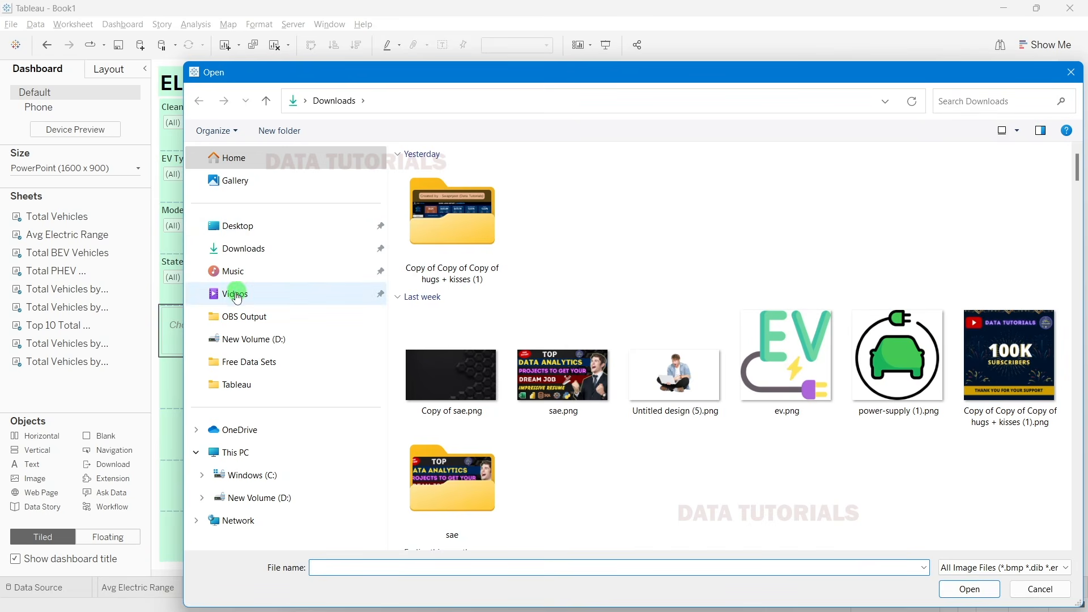
left_click(244, 248)
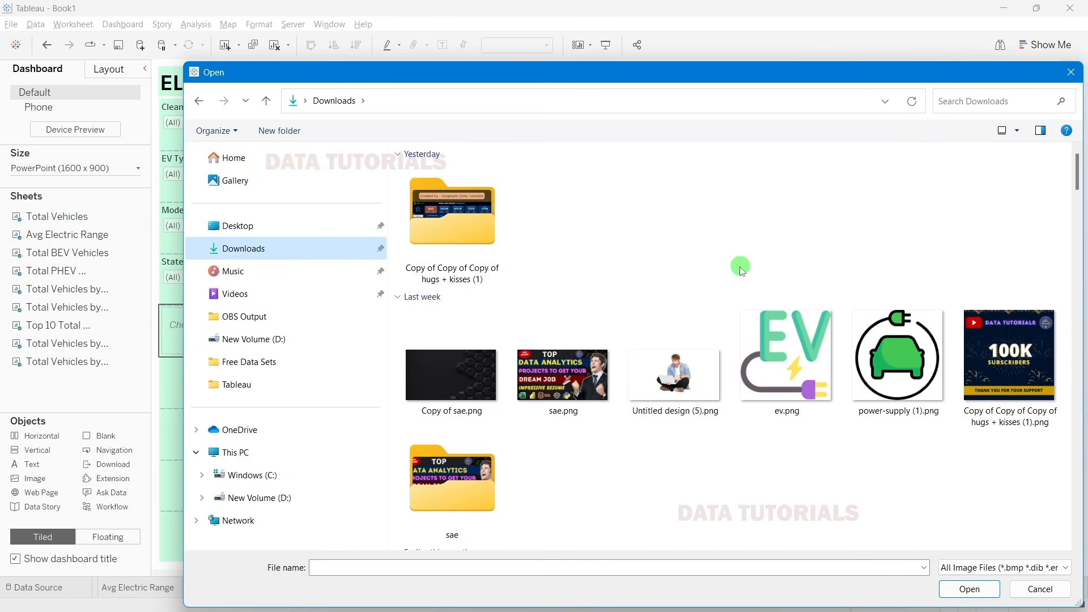
left_click(803, 382)
double_click(803, 382)
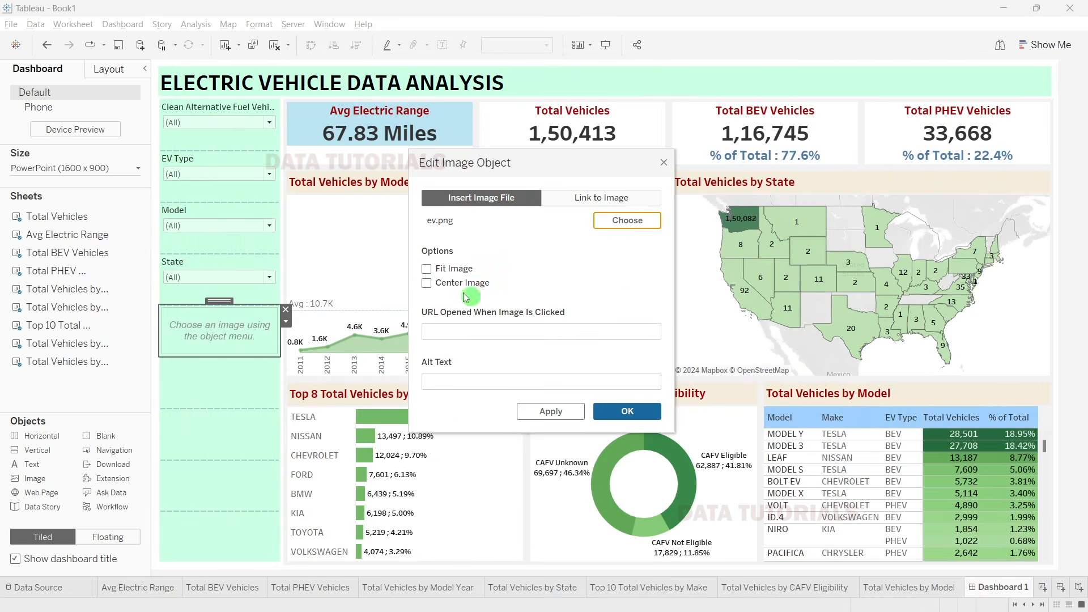
left_click(554, 413)
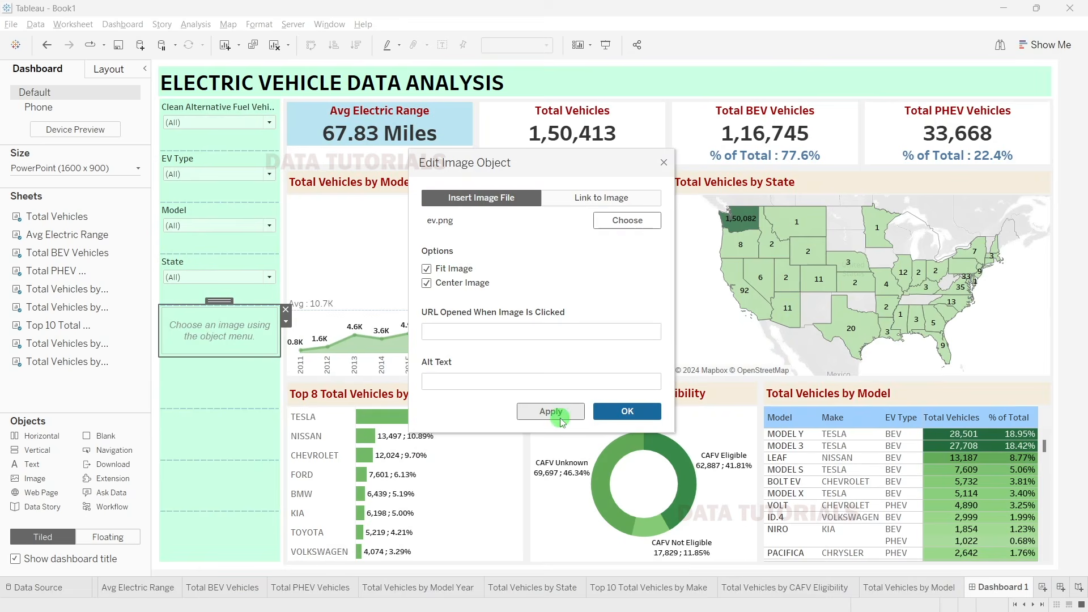
left_click(640, 413)
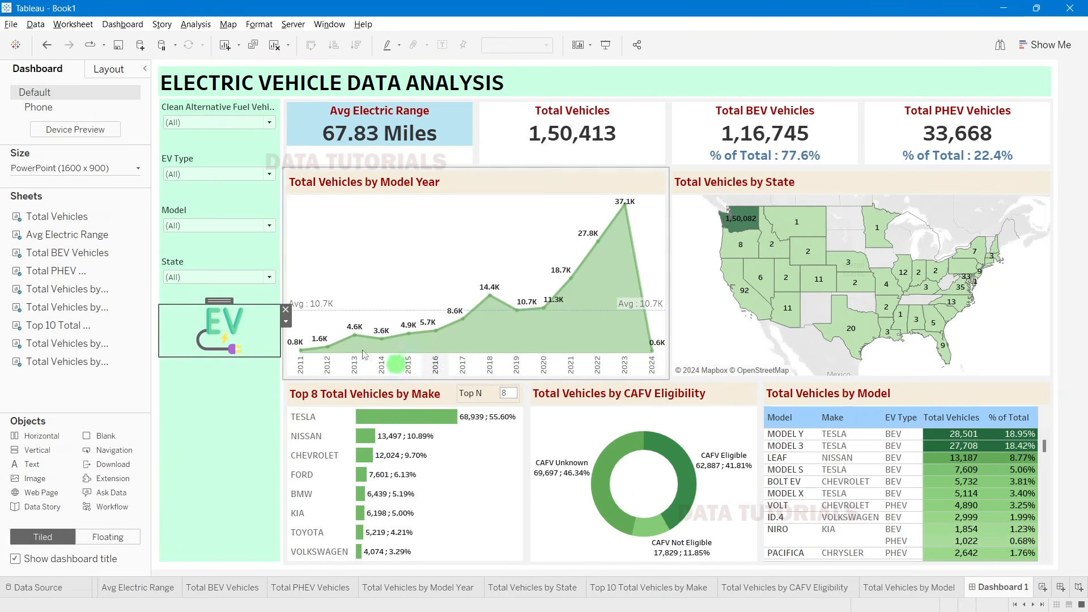
left_click_drag(226, 301, 216, 119)
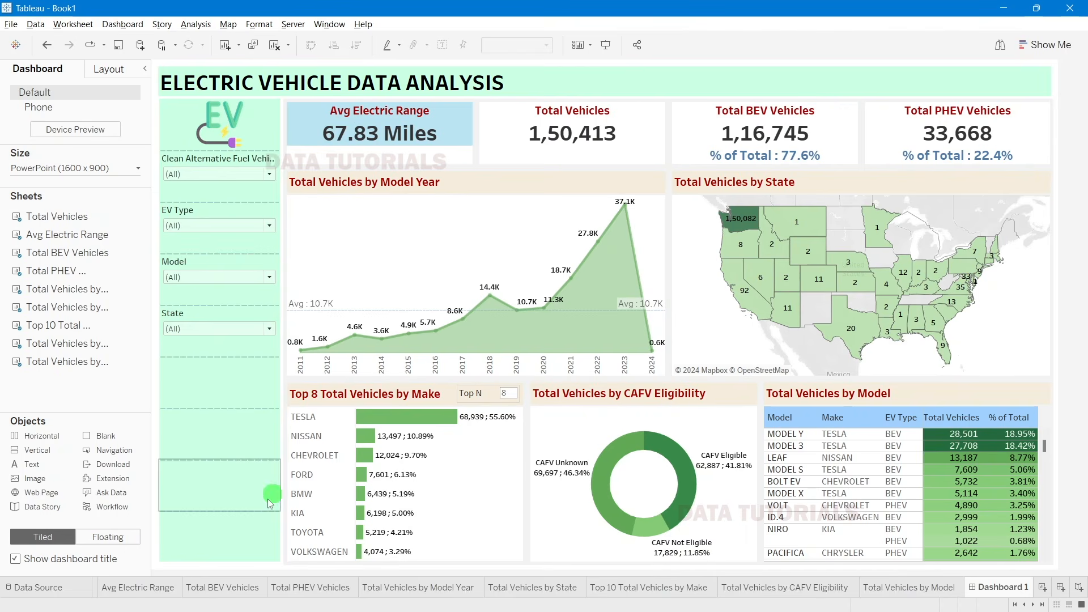
Step: Try indenting the dashboard title with leading spaces, and remove the indent again
double_click(180, 85)
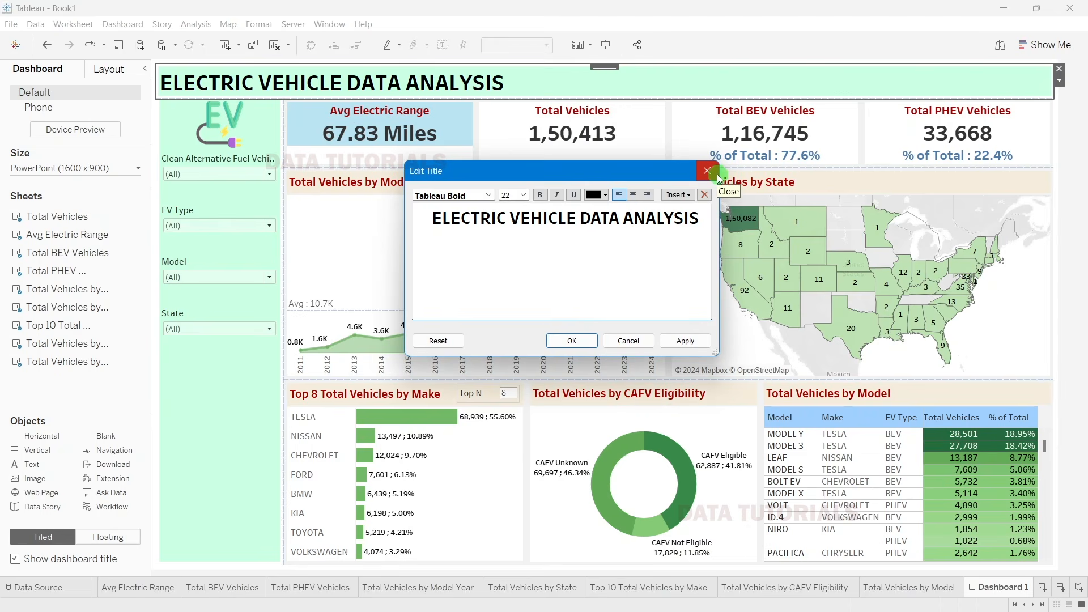
left_click(568, 340)
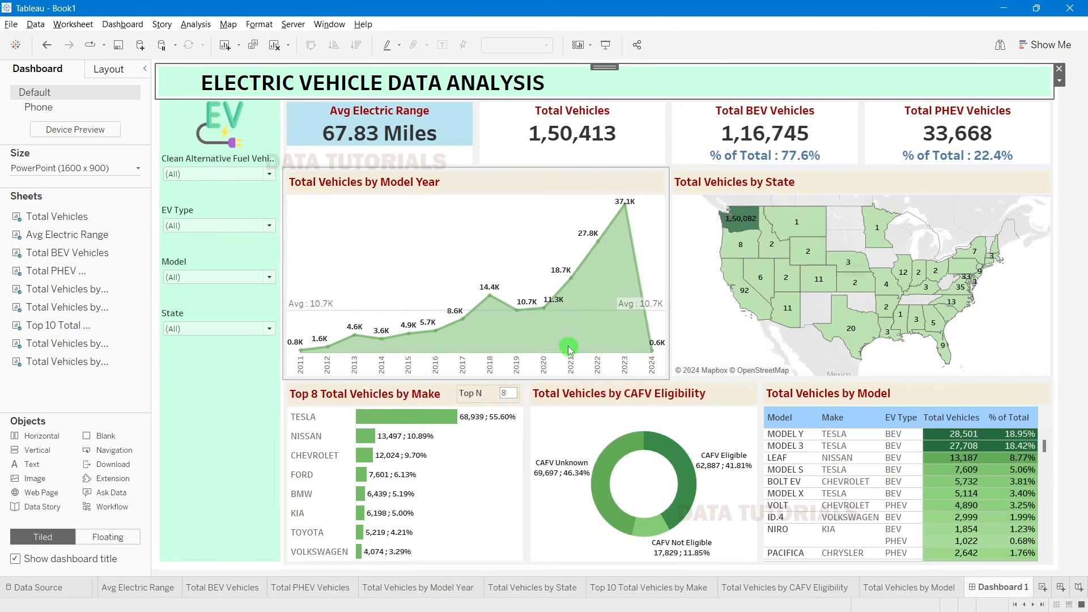
left_click(188, 92)
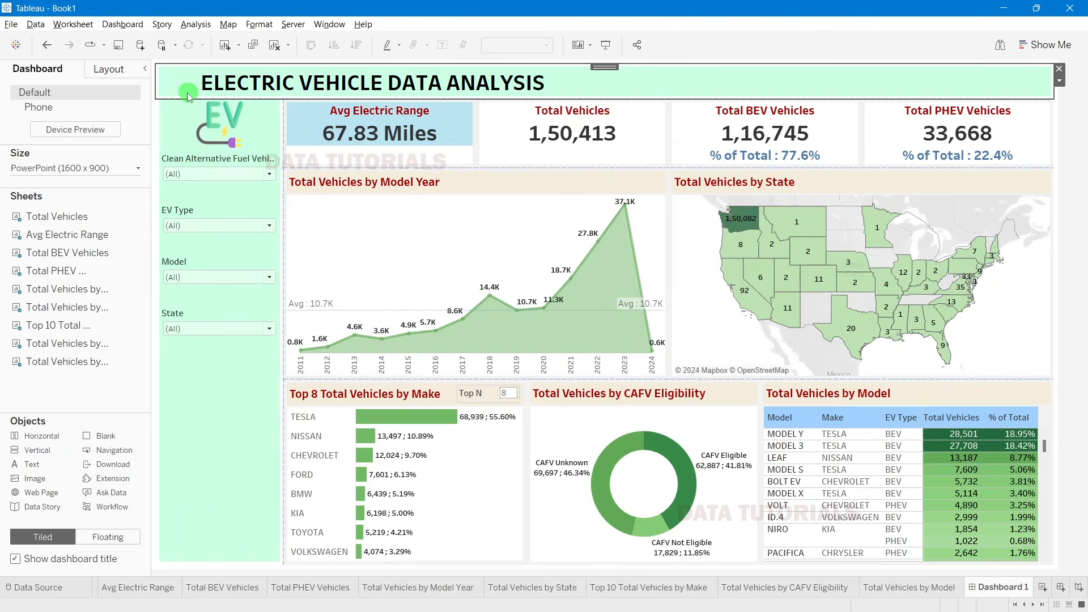
double_click(188, 90)
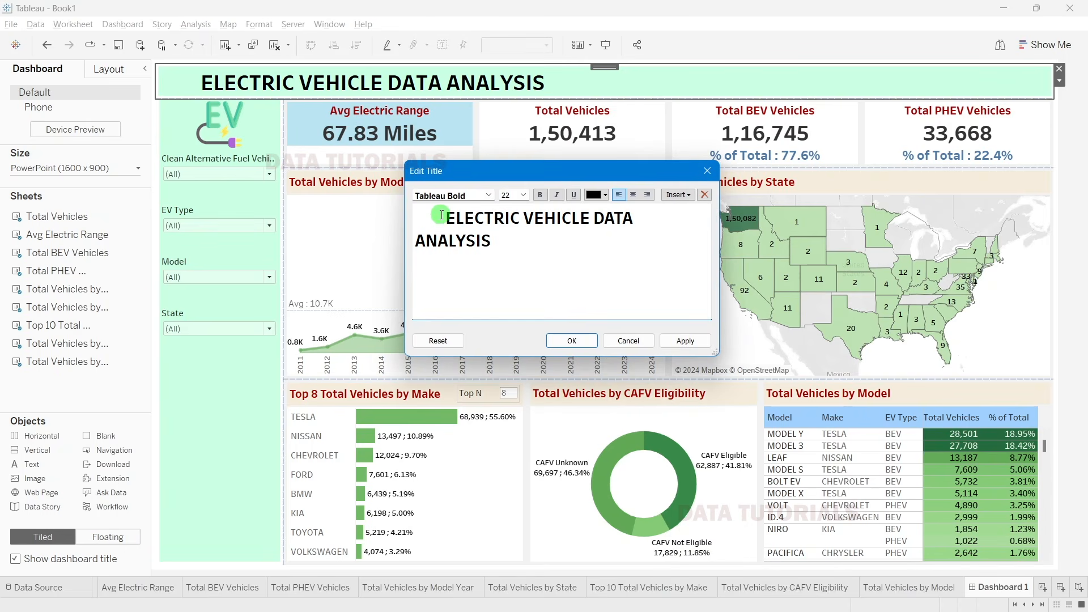
key("BackSpace")
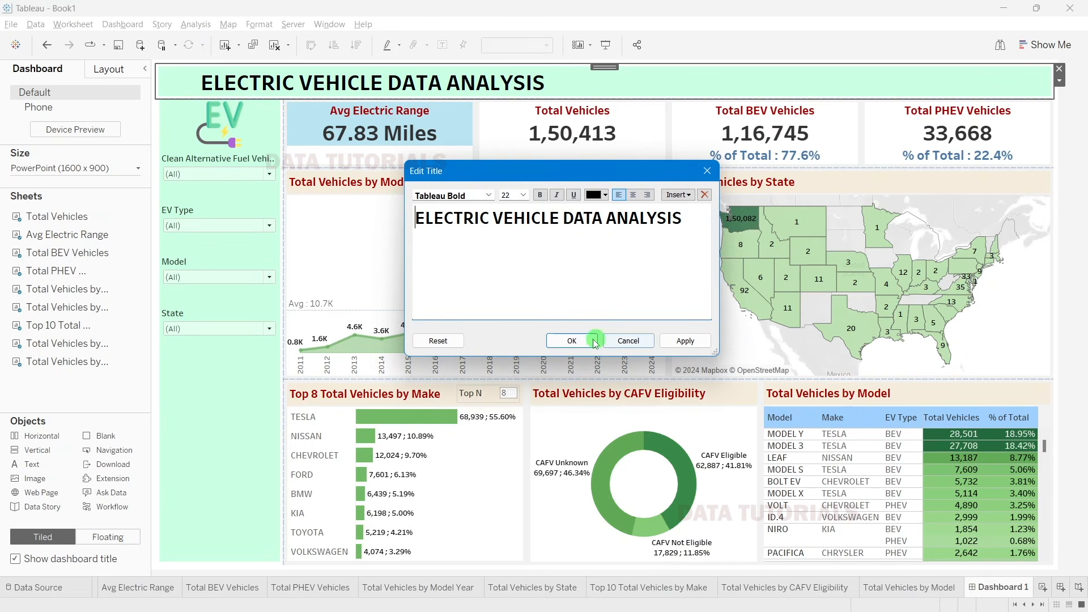
left_click(572, 340)
Step: Clear the selection highlight on the Avg Electric Range card
left_click(1084, 241)
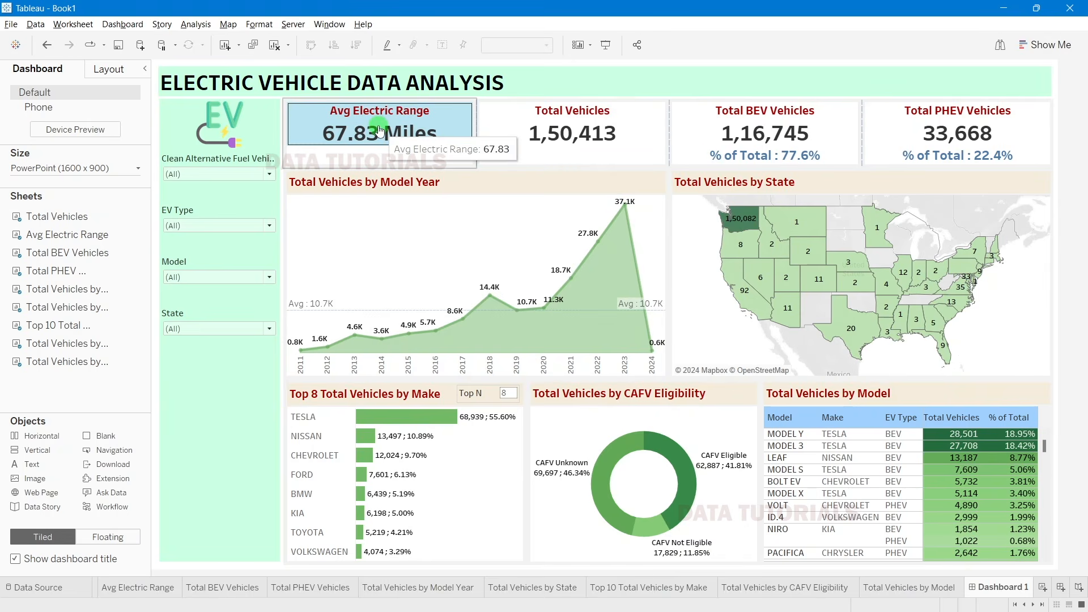
left_click(437, 126)
left_click(1084, 161)
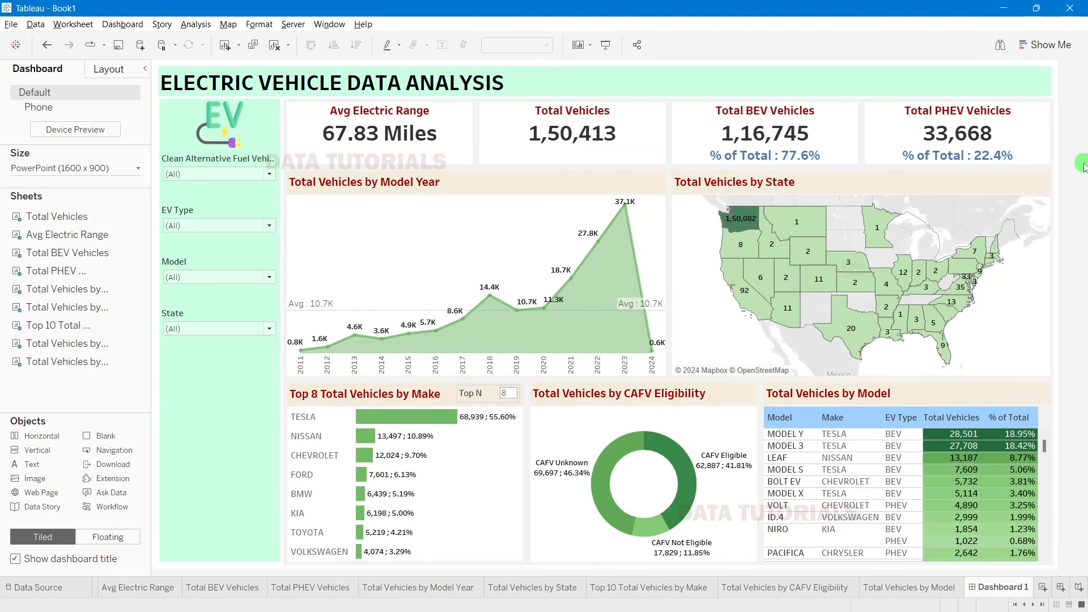
Step: Shorten the Clean Alternative Fuel Vehicle filter's title to "(CAFV) Eligibility"
left_click(188, 192)
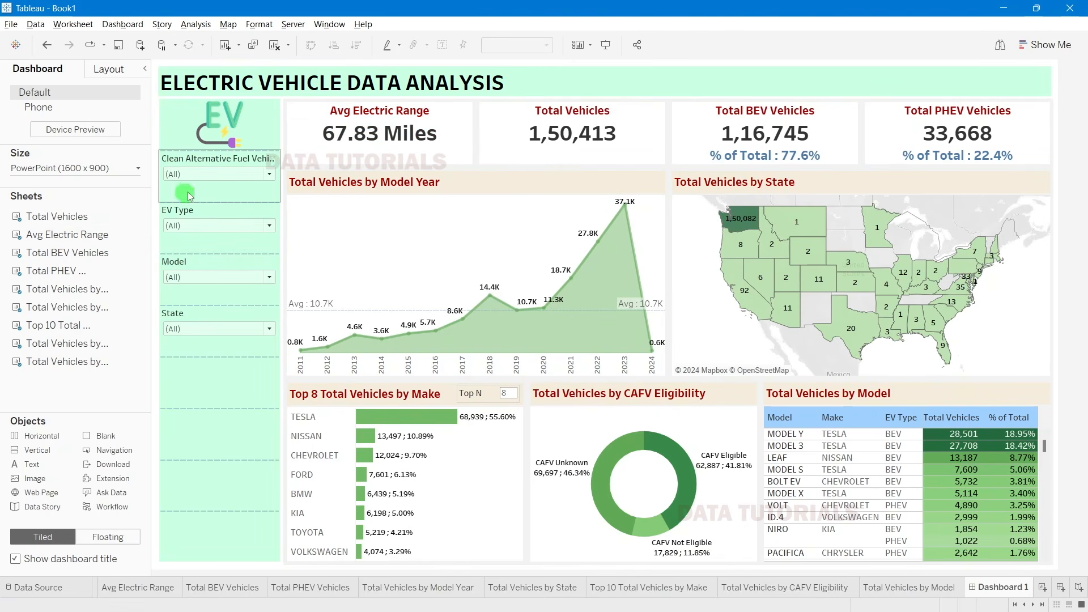
double_click(219, 160)
left_click(486, 264)
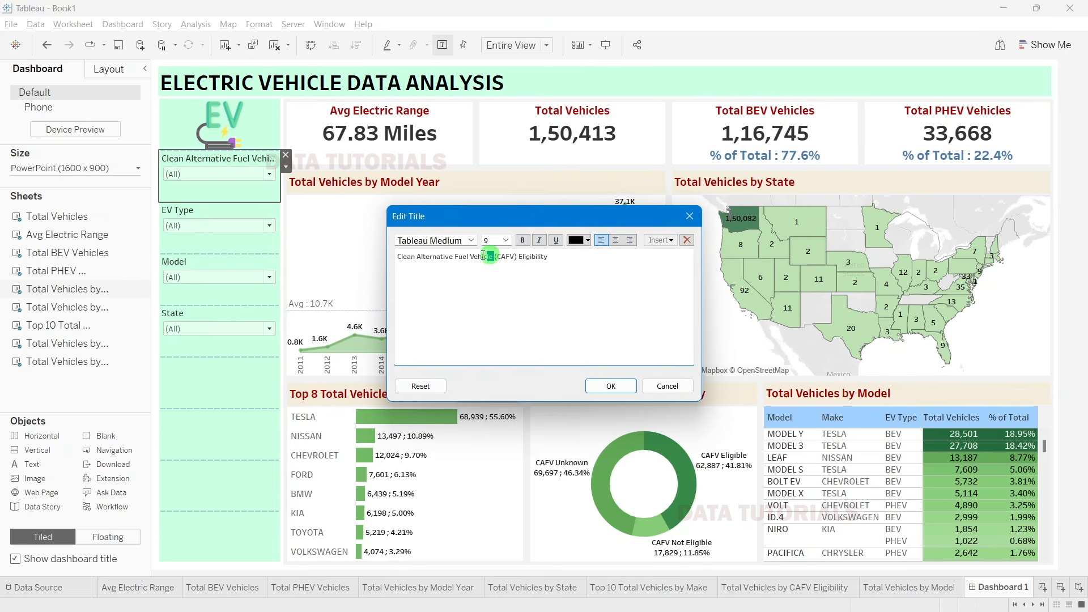
left_click_drag(487, 257, 390, 256)
key("BackSpace")
left_click(626, 387)
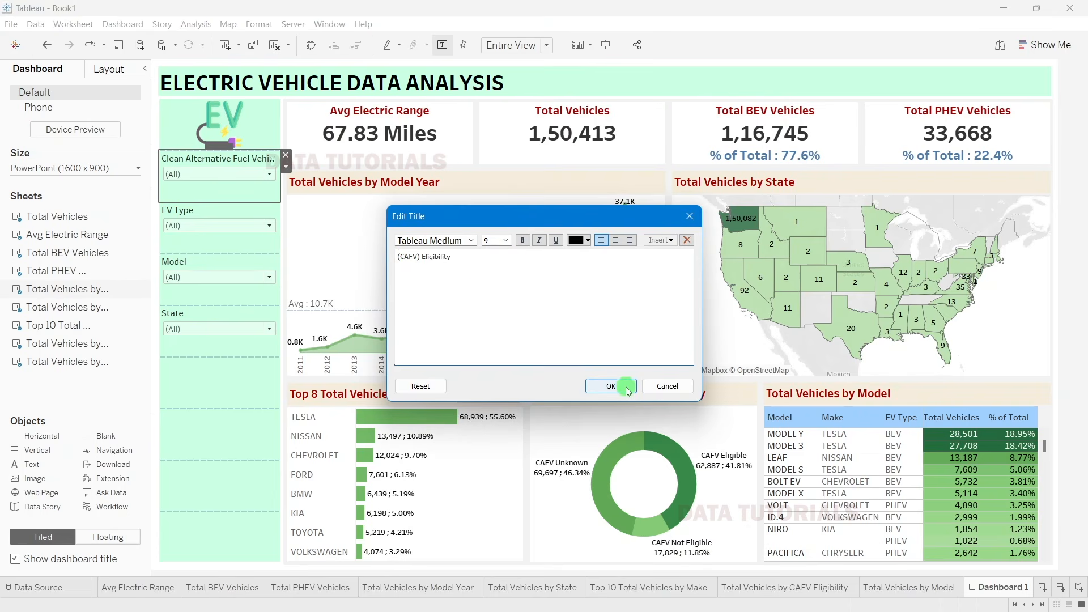
left_click(1037, 210)
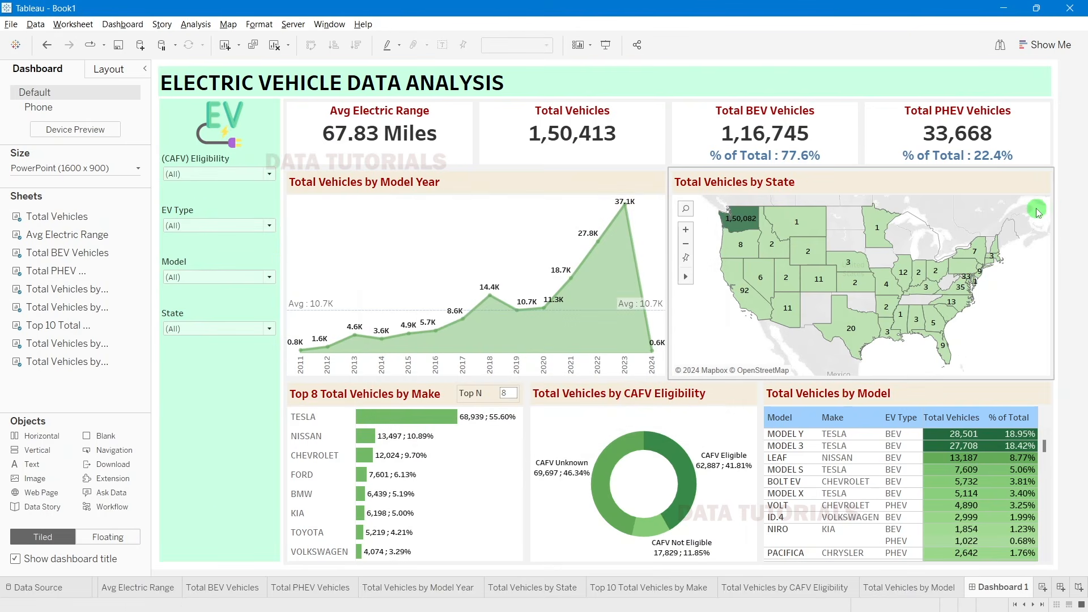
Step: Check whether selecting TESLA in the make chart and WA on the state map filters the other dashboard sheets
left_click(402, 426)
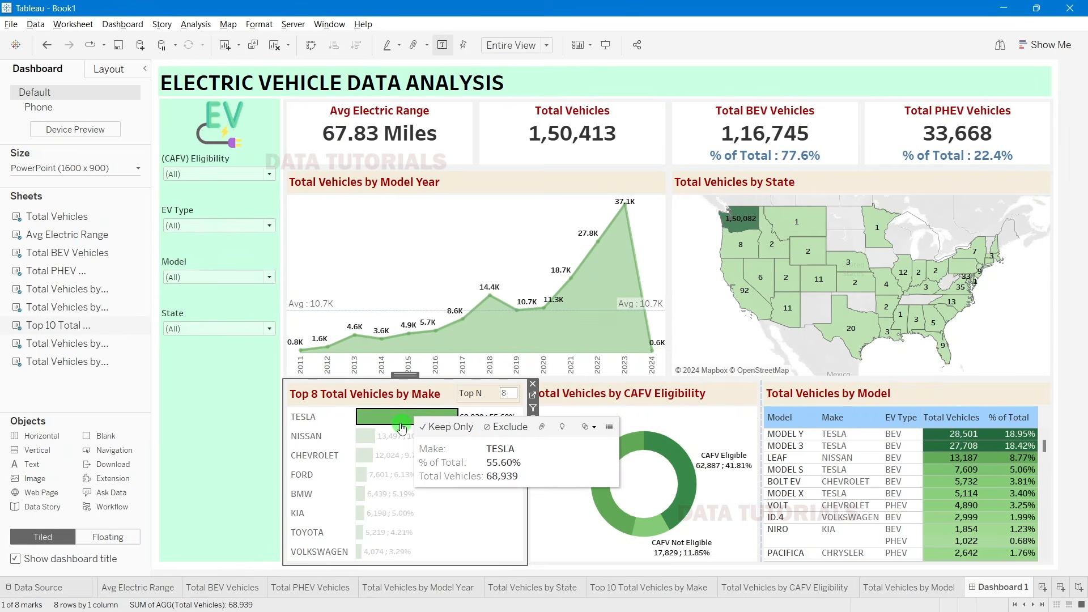
left_click(402, 426)
left_click(737, 218)
left_click(697, 426)
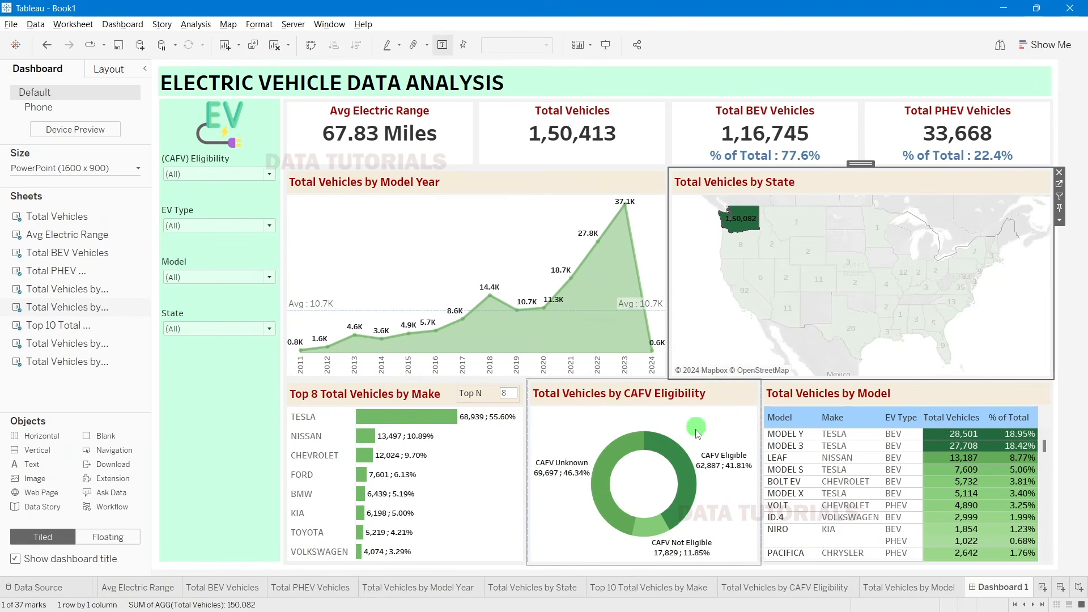
left_click(1007, 232)
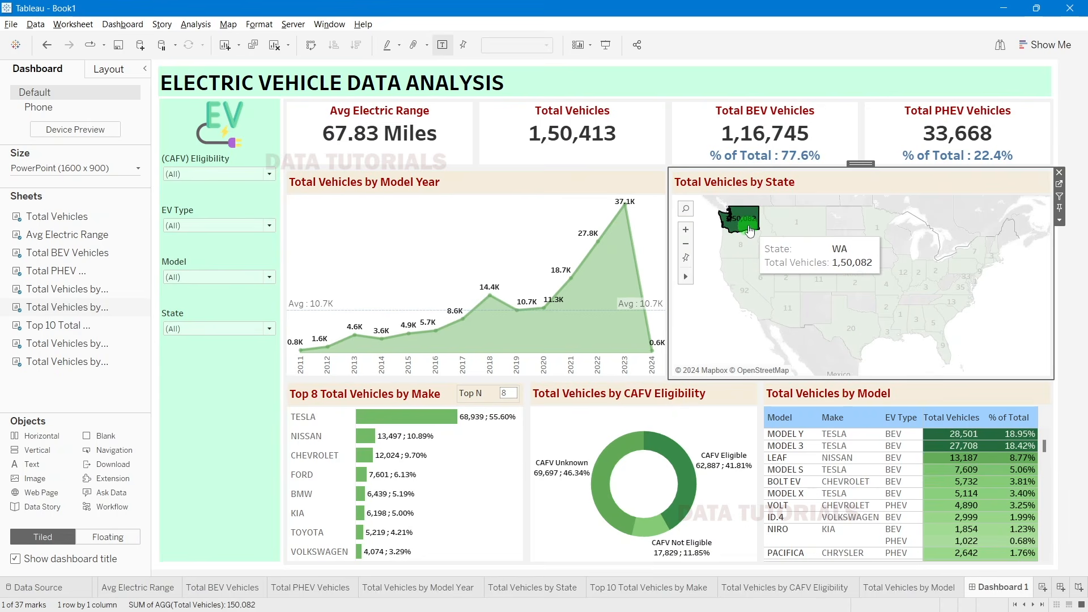
left_click(750, 230)
left_click(424, 472)
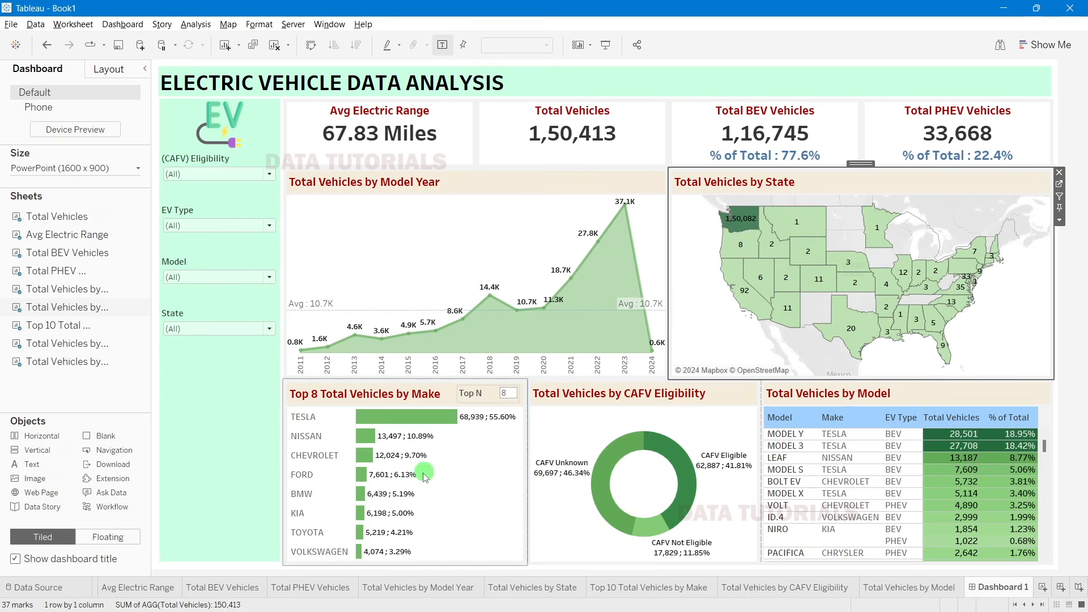
Step: Enable Use as Filter on the Top 8 Total Vehicles by Make chart and filter the dashboard to TESLA
left_click(481, 489)
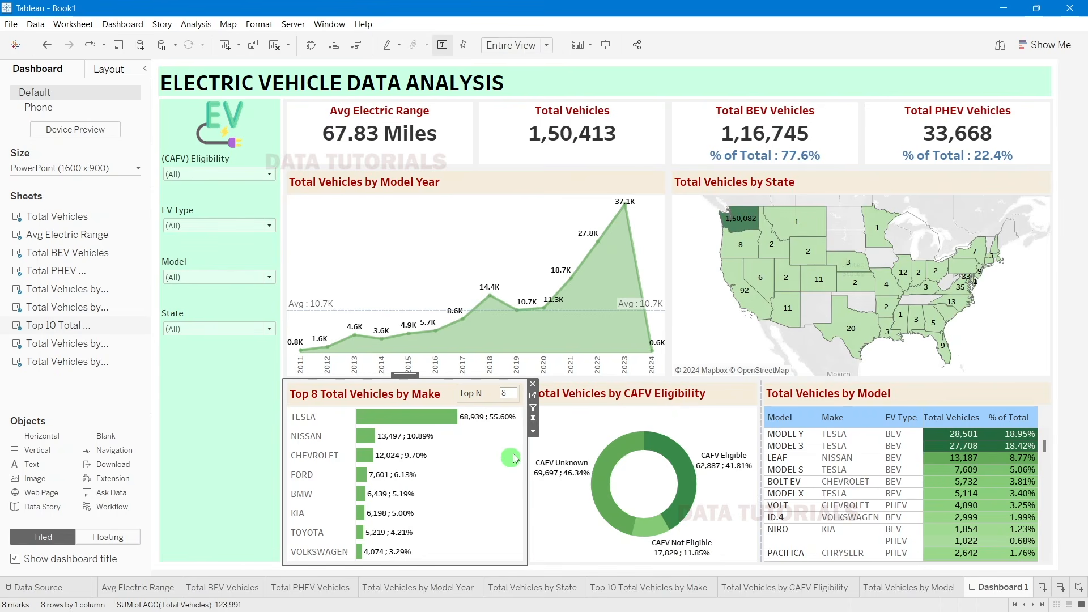
left_click(534, 409)
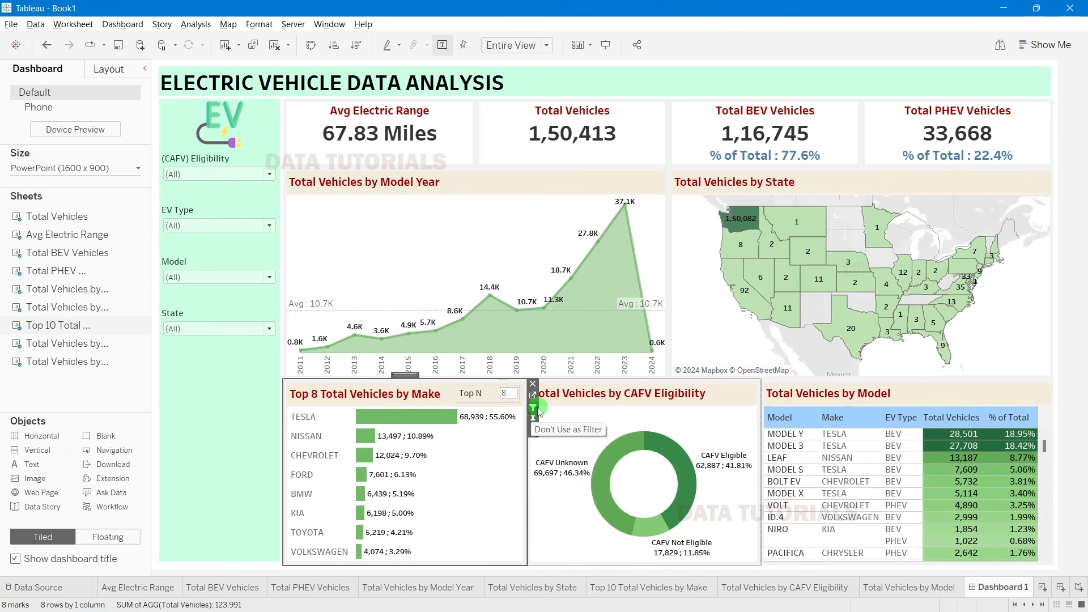
left_click(430, 423)
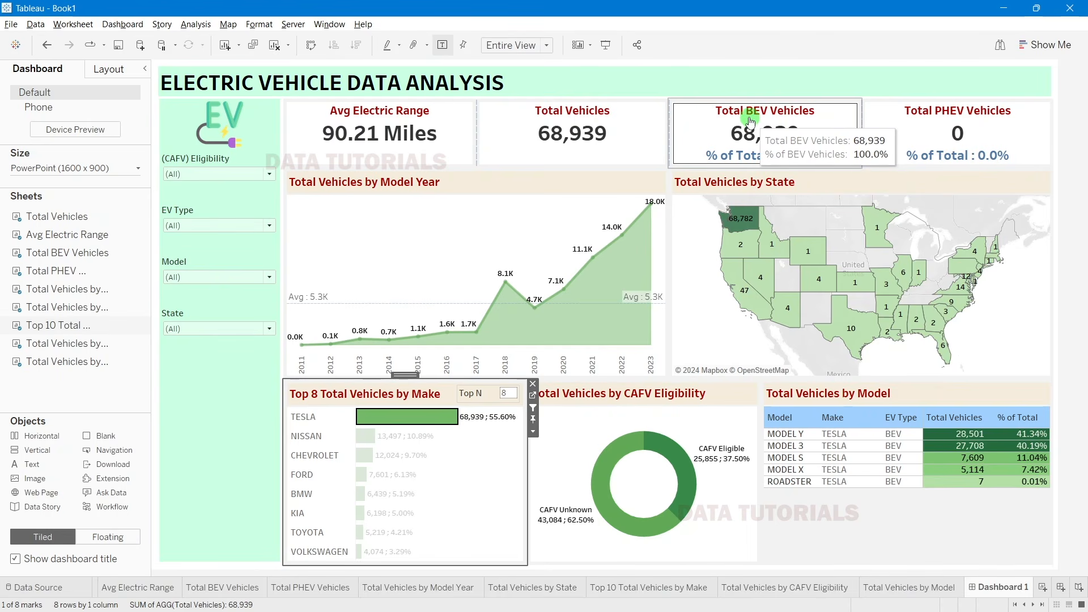
Step: Examine the TESLA-filtered model year chart, CAFV eligibility donut and model table, and clear the TESLA selection
mouse_move(309, 342)
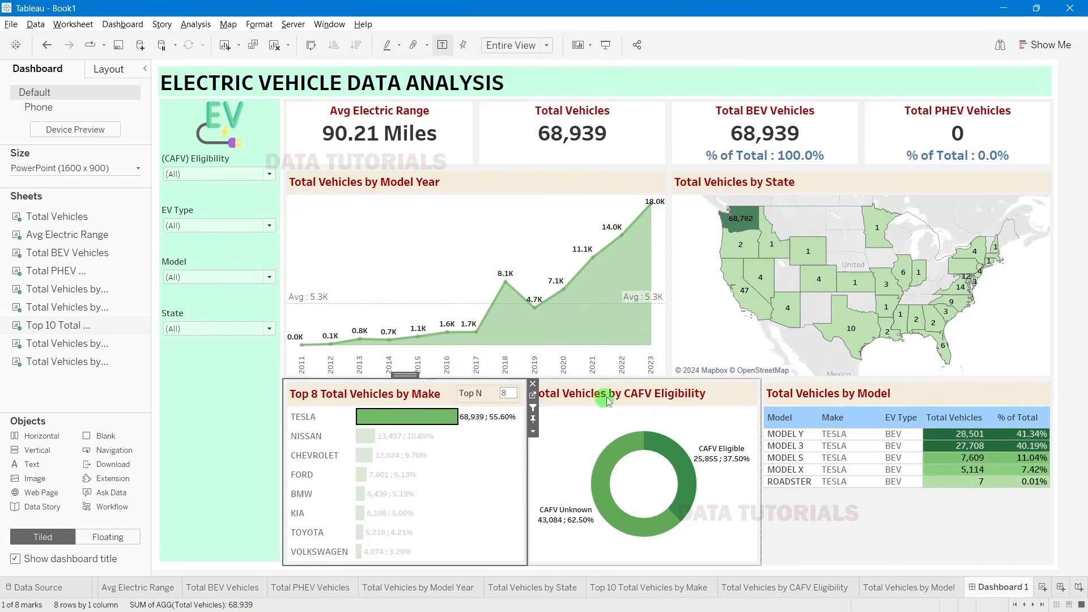
mouse_move(575, 518)
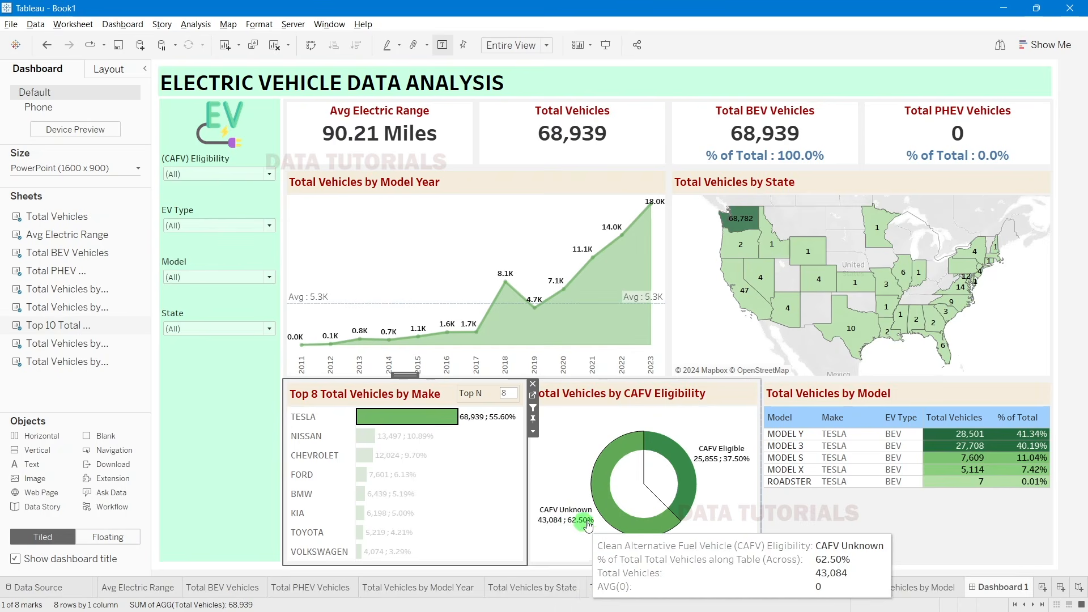
mouse_move(736, 465)
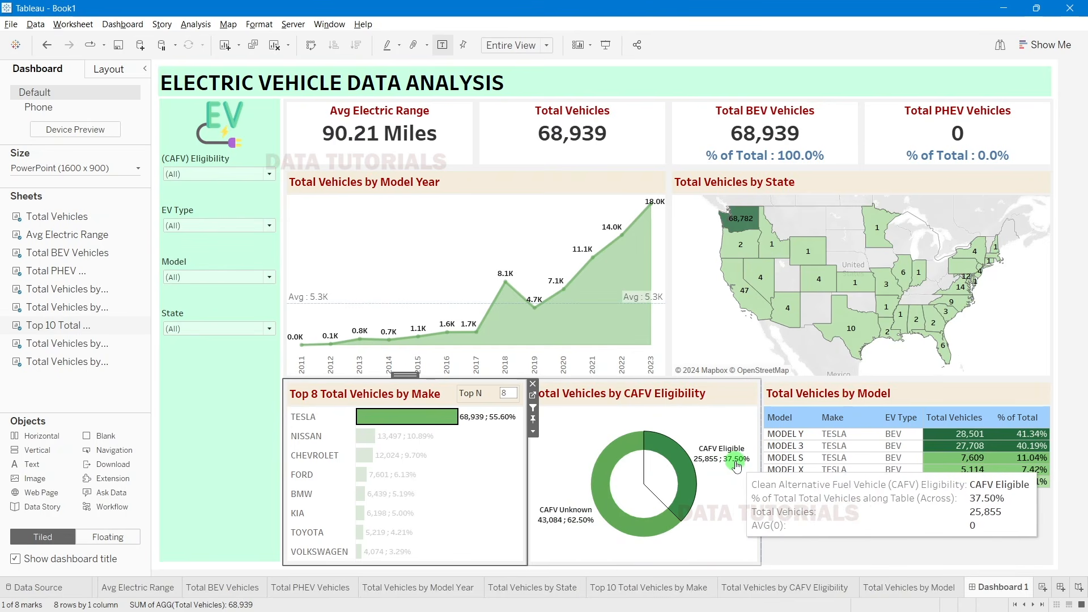
mouse_move(683, 519)
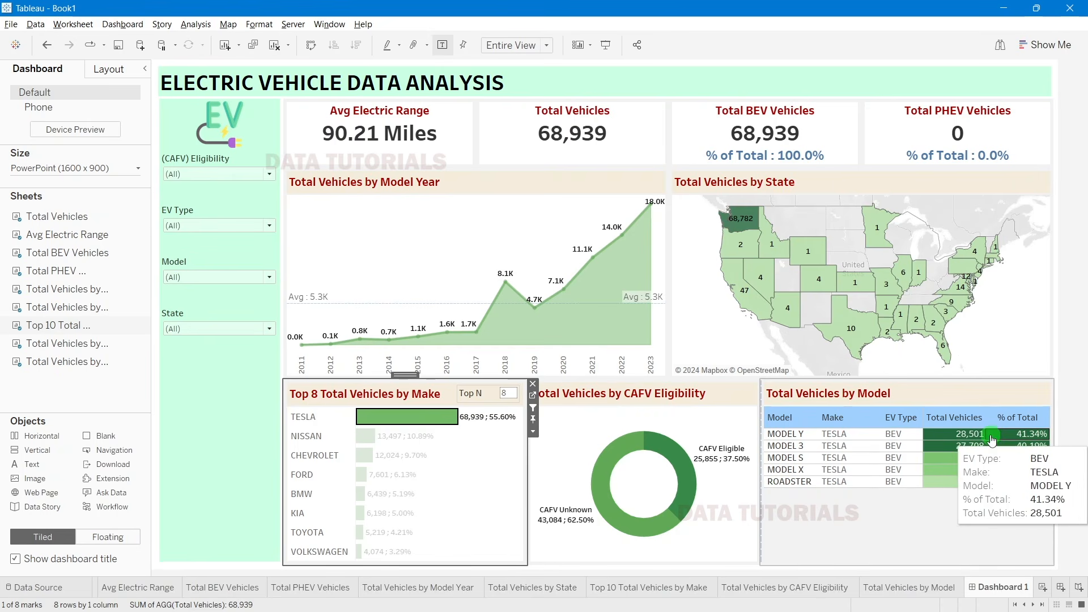
mouse_move(979, 431)
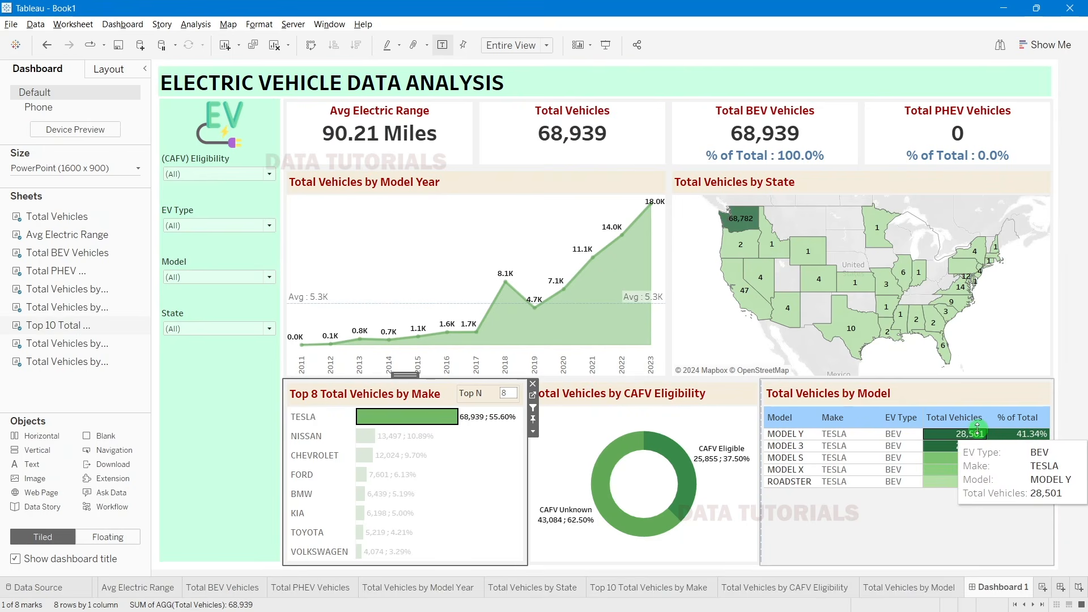
mouse_move(1048, 484)
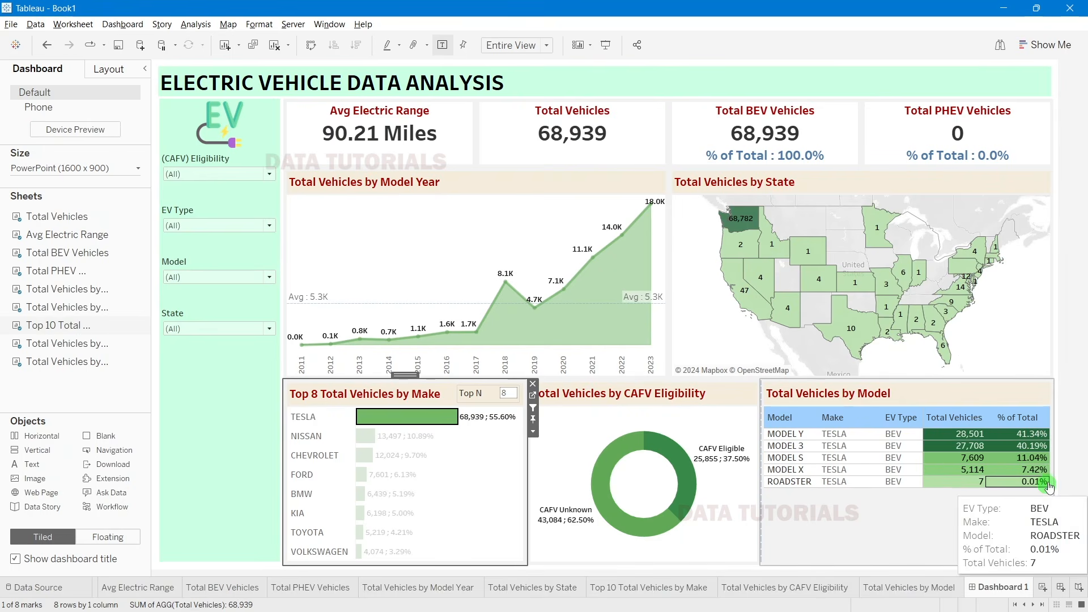
mouse_move(1040, 438)
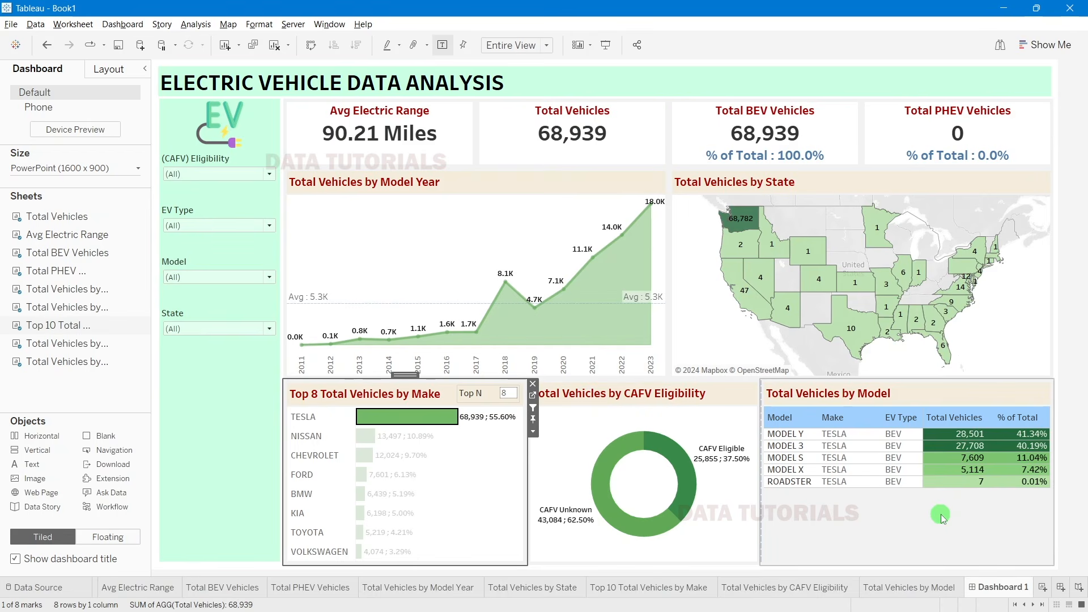
left_click(408, 438)
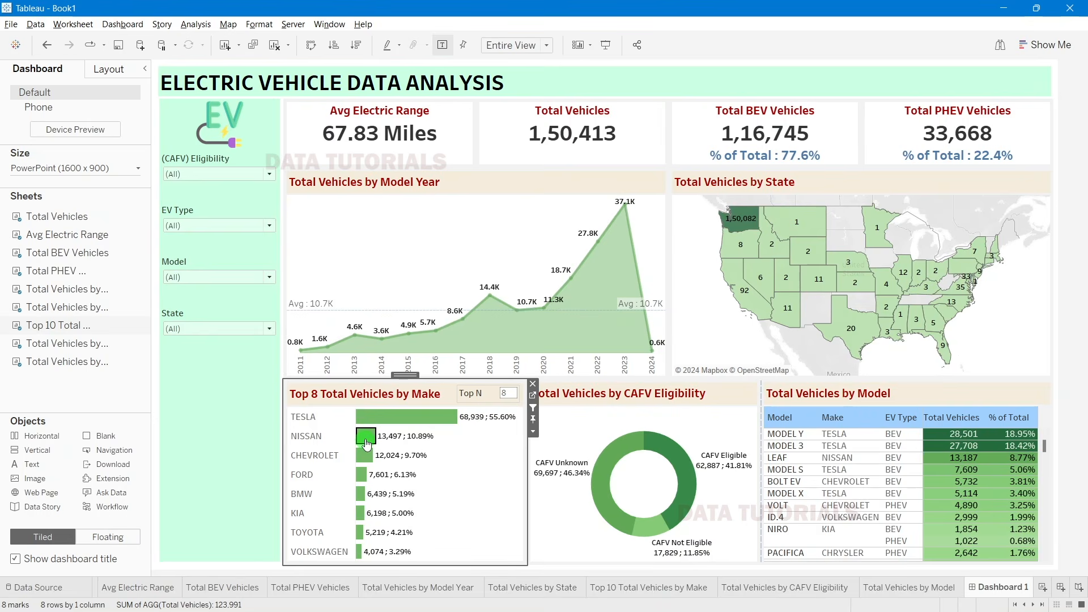
Step: Filter the dashboard by NISSAN, CHEVROLET and VOLKSWAGEN in turn from the make chart to check the cards and other charts
left_click(367, 439)
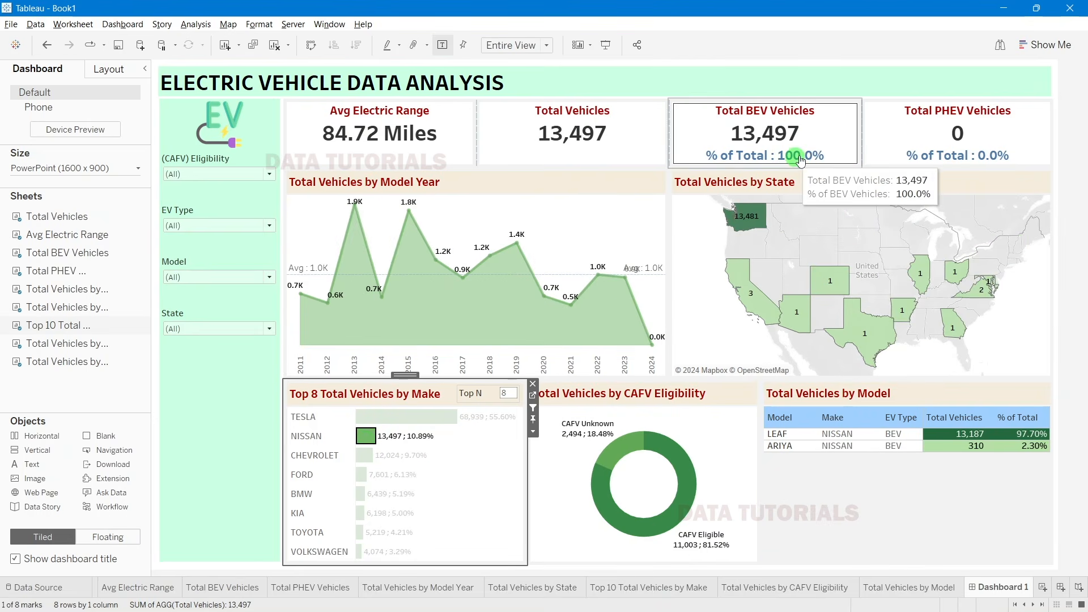
left_click(751, 140)
left_click(986, 135)
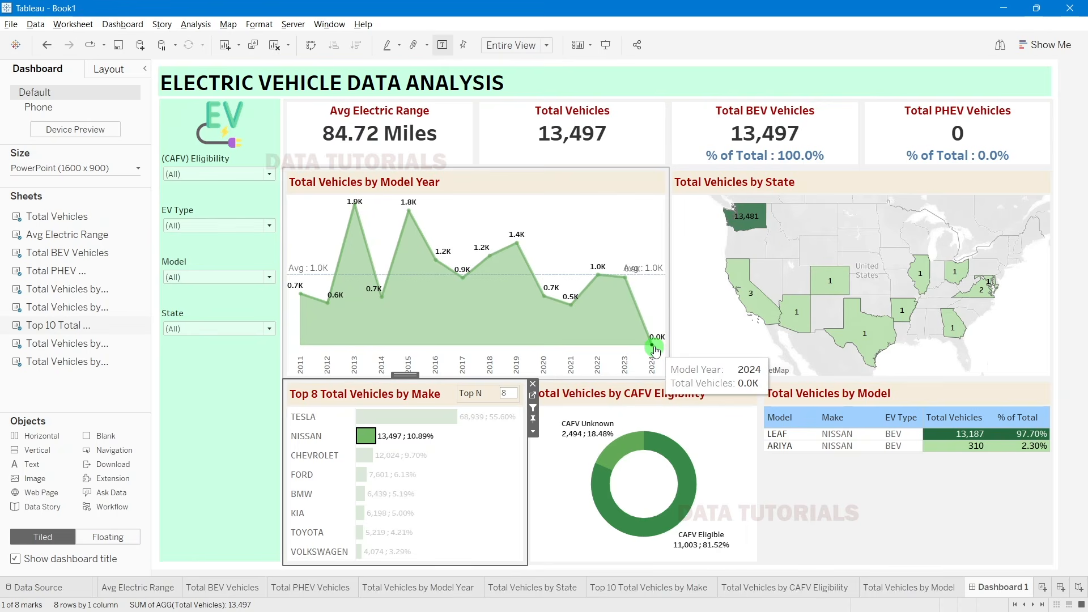
left_click(365, 457)
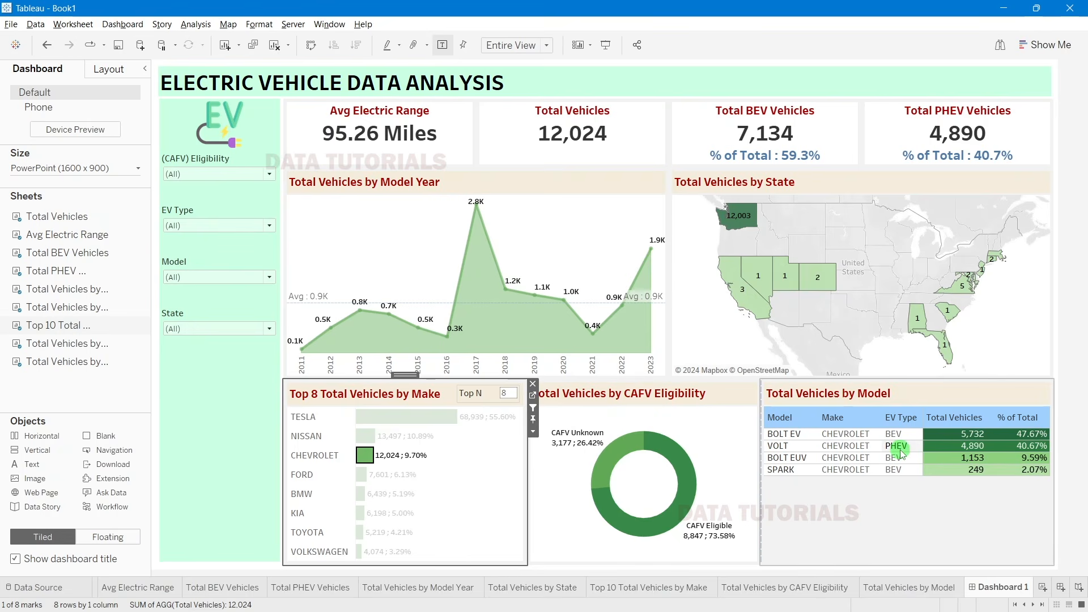
mouse_move(1020, 449)
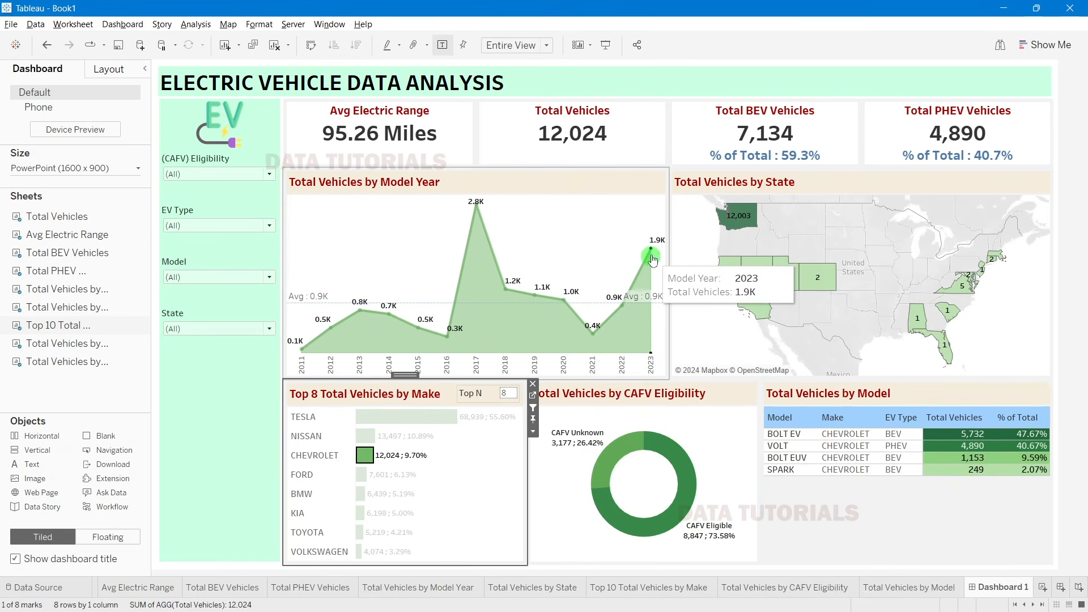
left_click(365, 454)
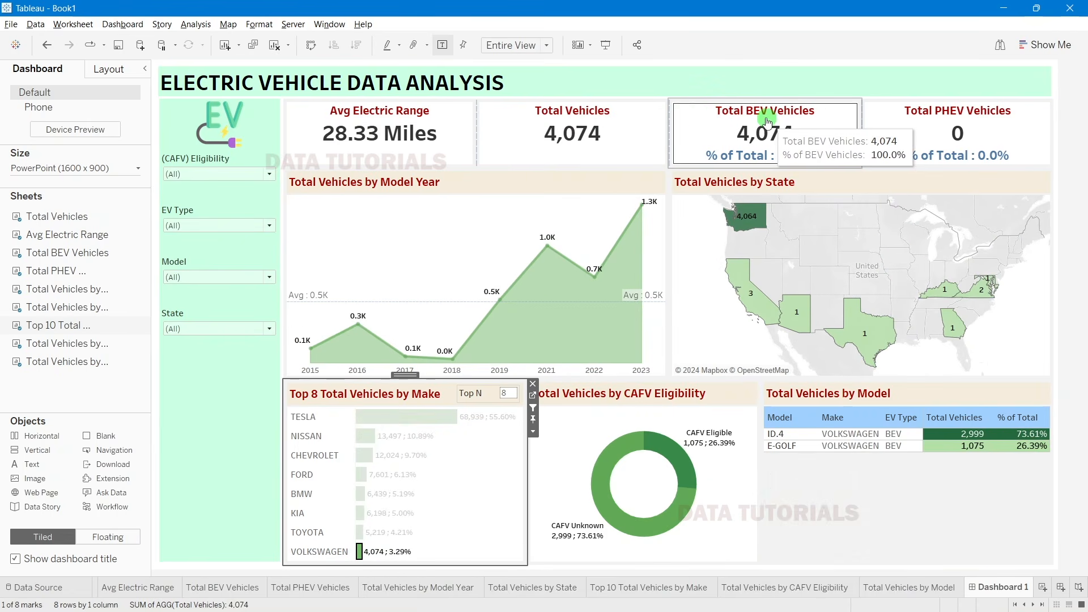
left_click(359, 553)
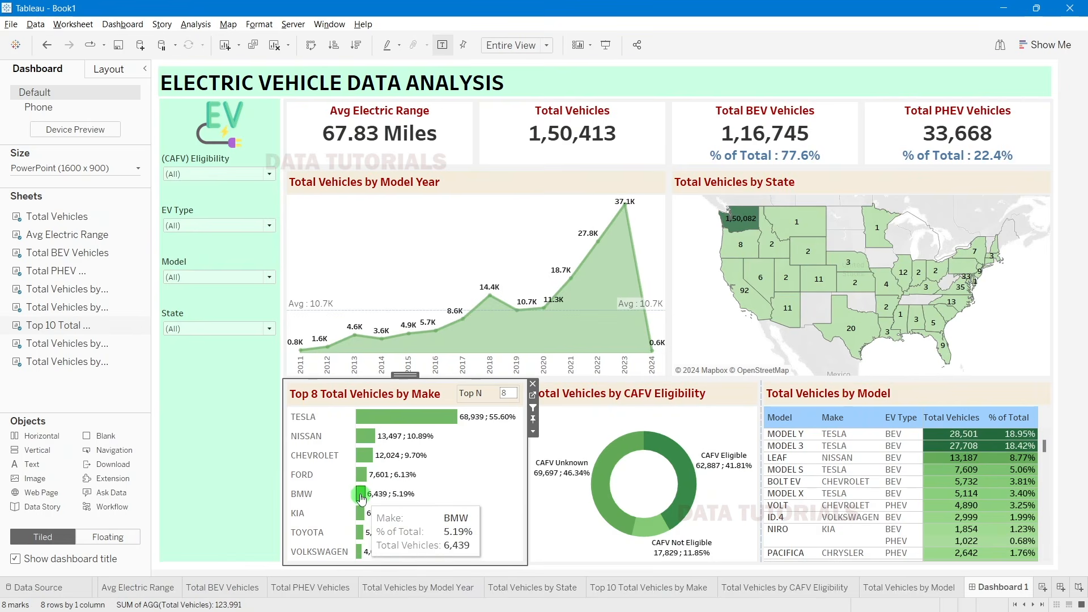
Step: Filter the dashboard to BMW from the make chart, review the PHEV card and model table, and clear the selection
left_click(361, 494)
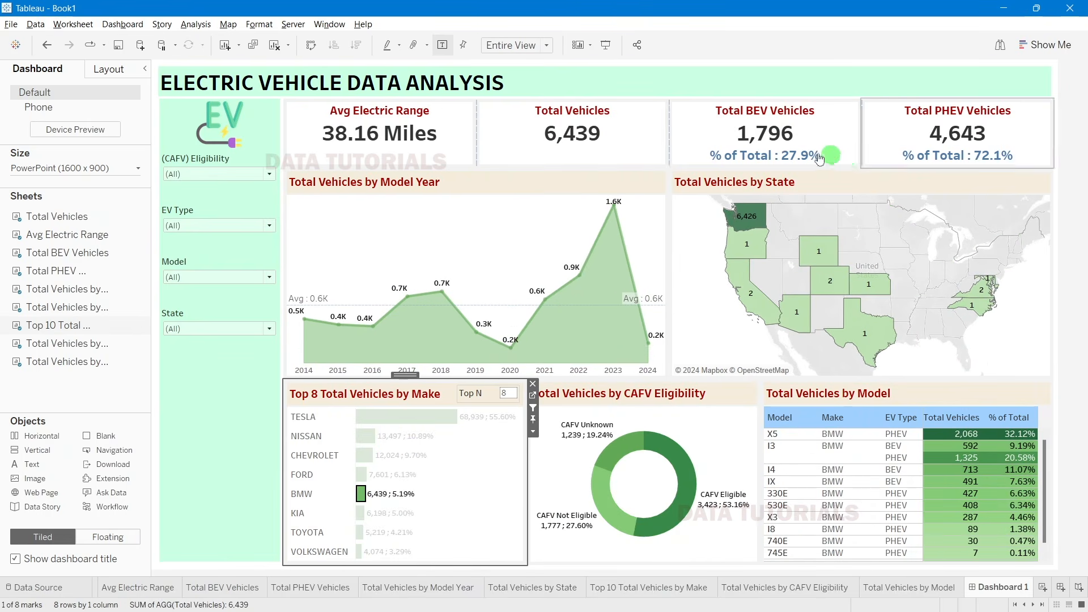
mouse_move(976, 147)
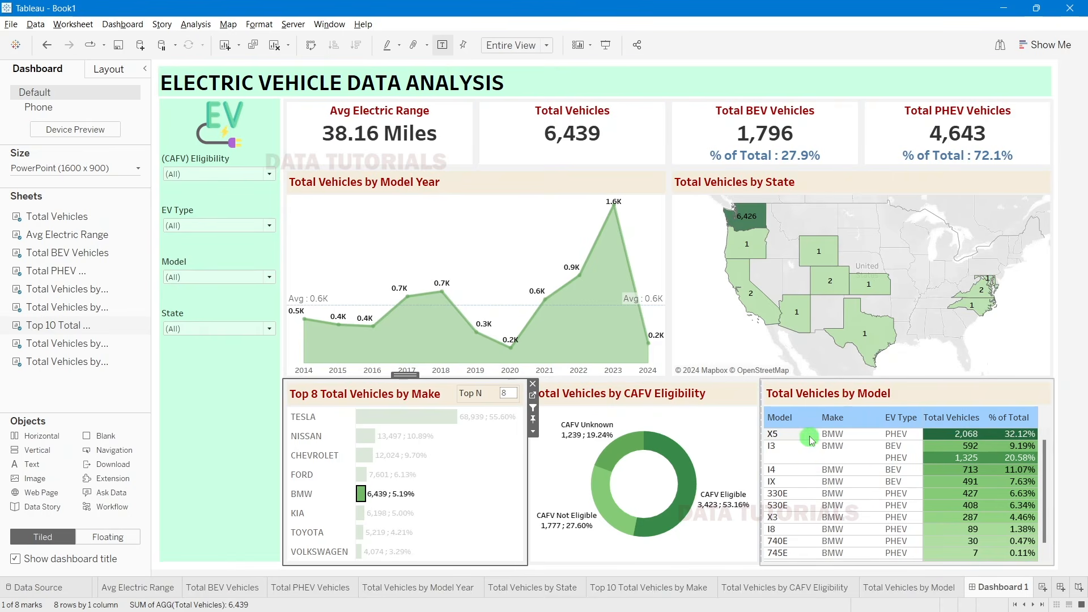
scroll(782, 506, "down", 1)
scroll(787, 534, "up", 1)
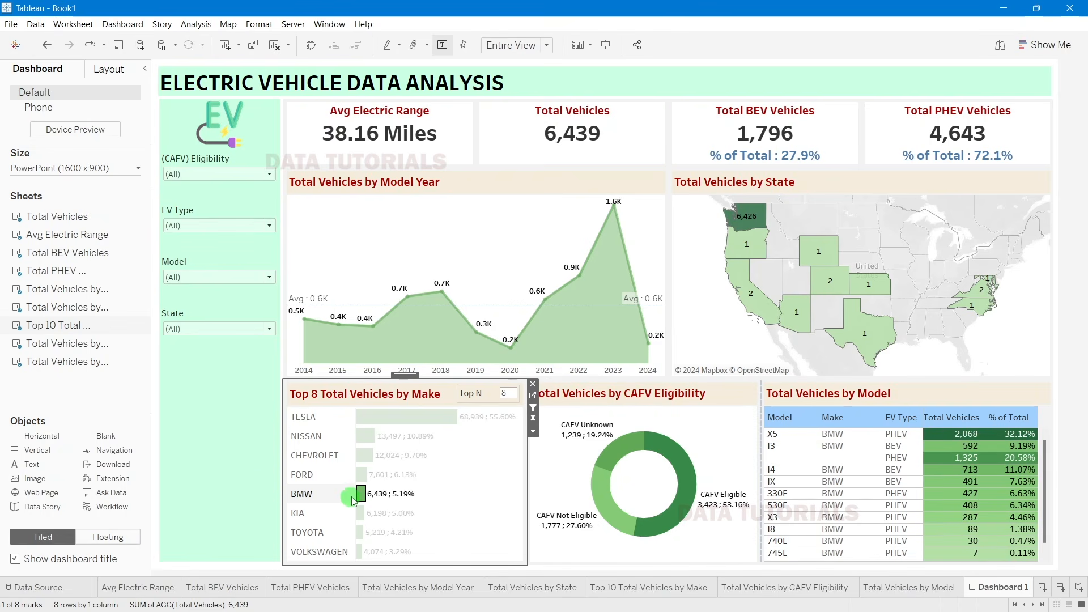
left_click(474, 488)
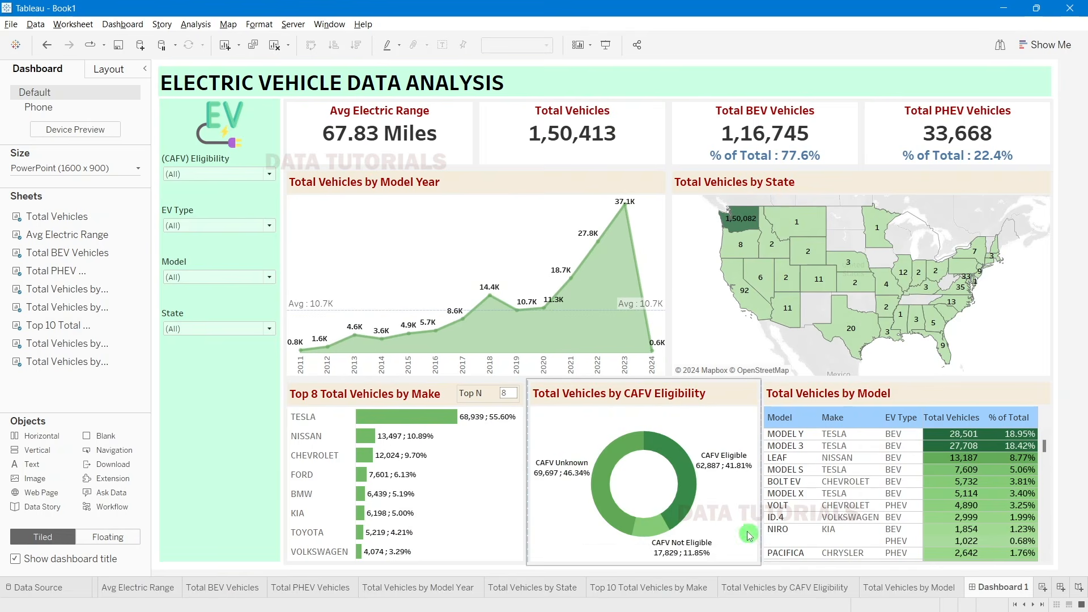
Step: Enable Use as Filter on the Total Vehicles by CAFV Eligibility donut and filter the dashboard to CAFV Eligible
mouse_move(684, 483)
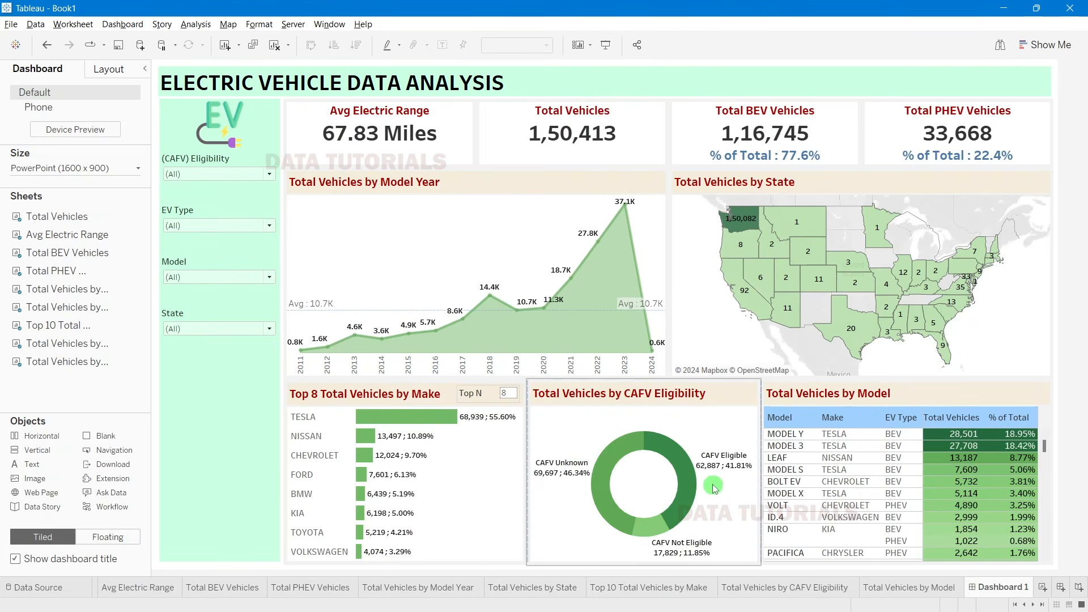
left_click(683, 487)
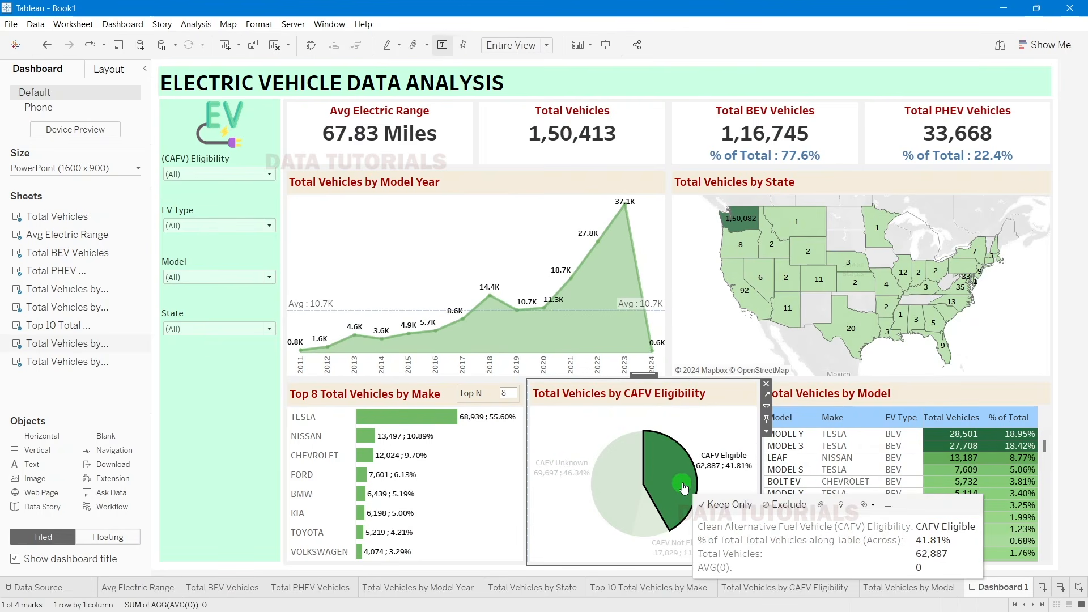
left_click(724, 409)
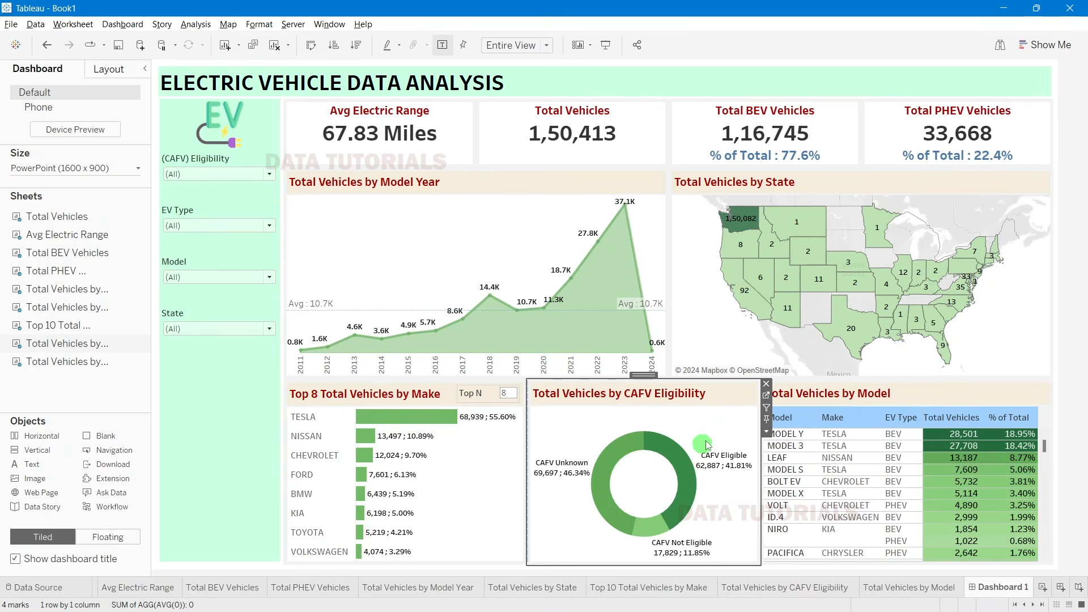
left_click(766, 408)
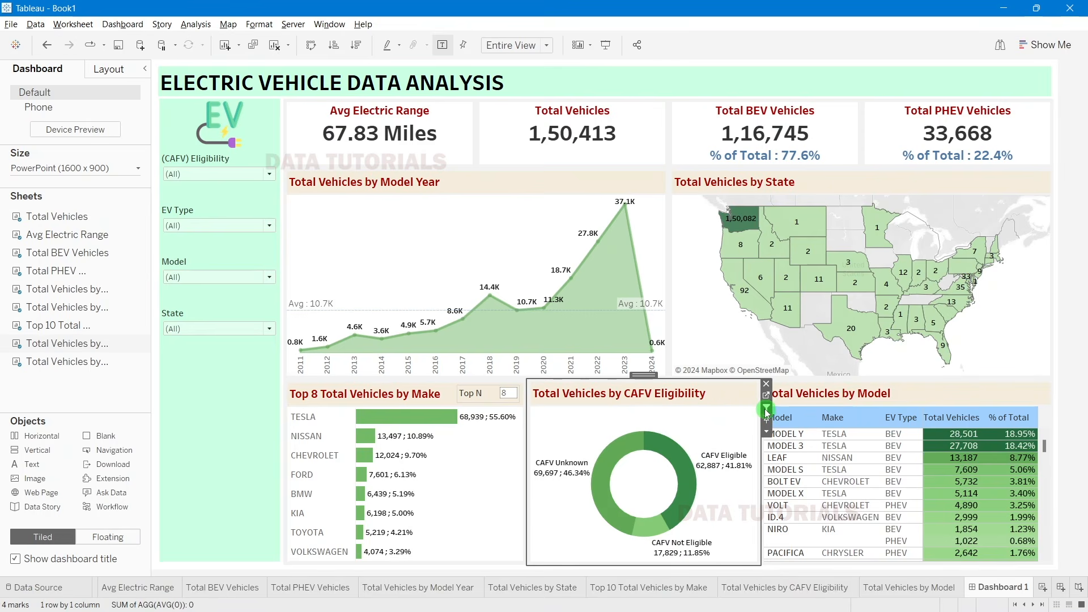
mouse_move(681, 456)
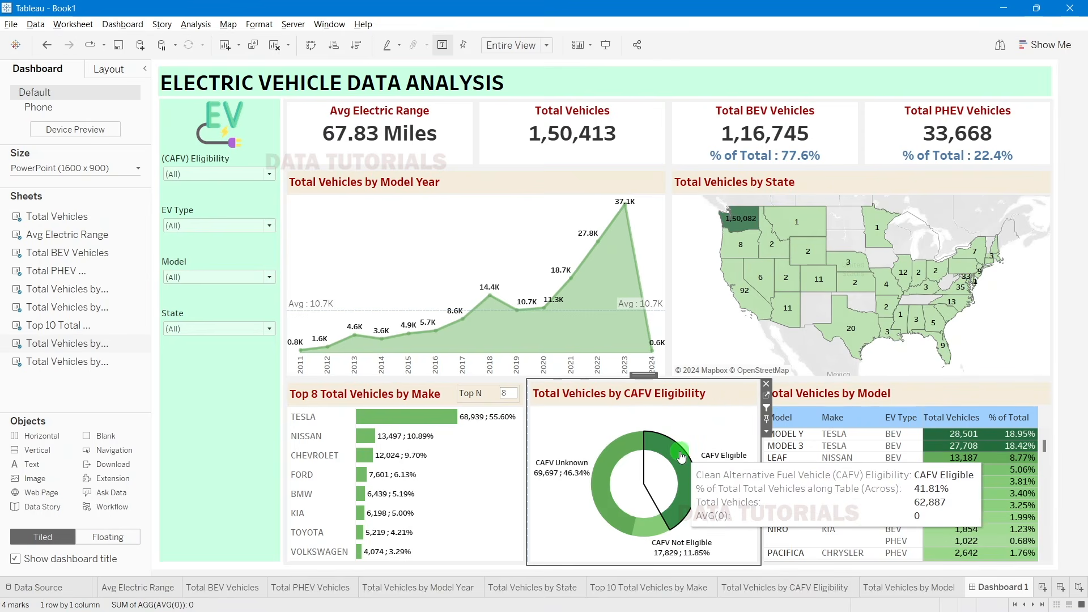
left_click(793, 472)
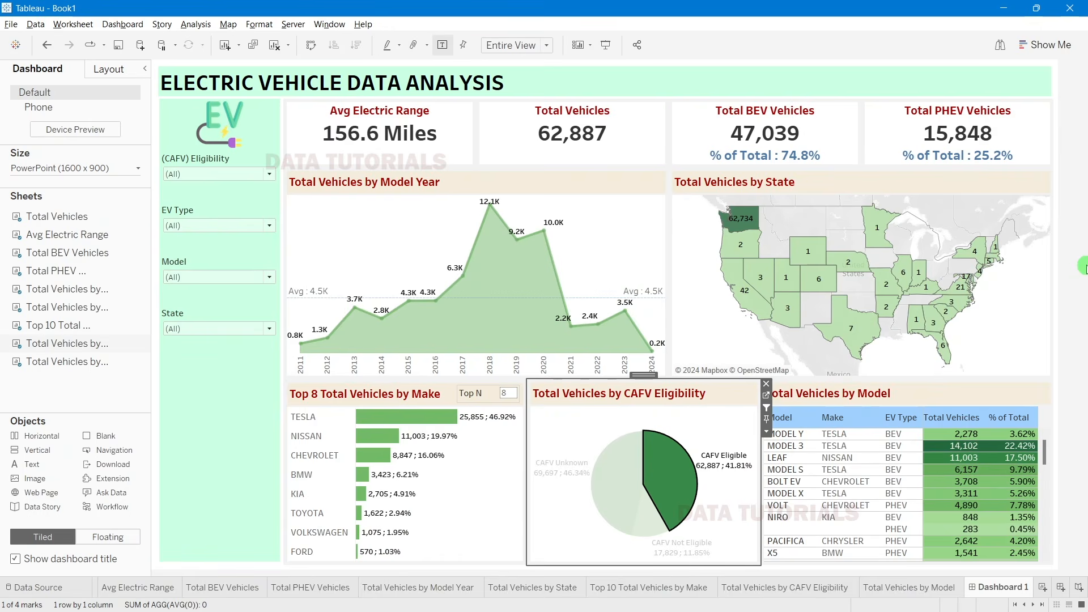
Step: Review the model table and make chart filtered to CAFV Eligible, and clear the donut selection
scroll(843, 489, "down", 5)
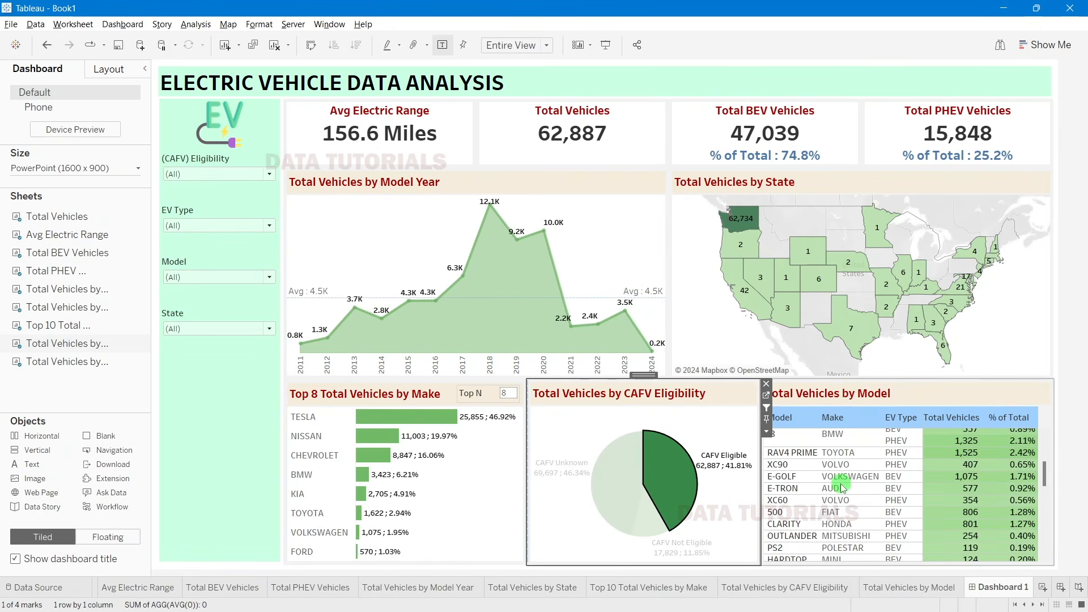
scroll(843, 489, "up", 5)
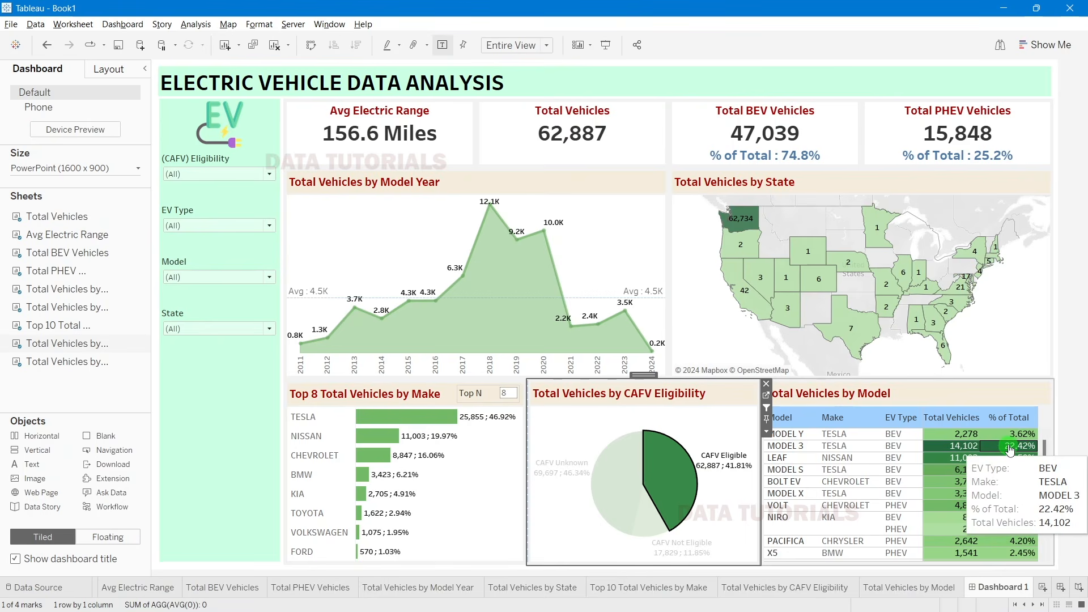
mouse_move(675, 476)
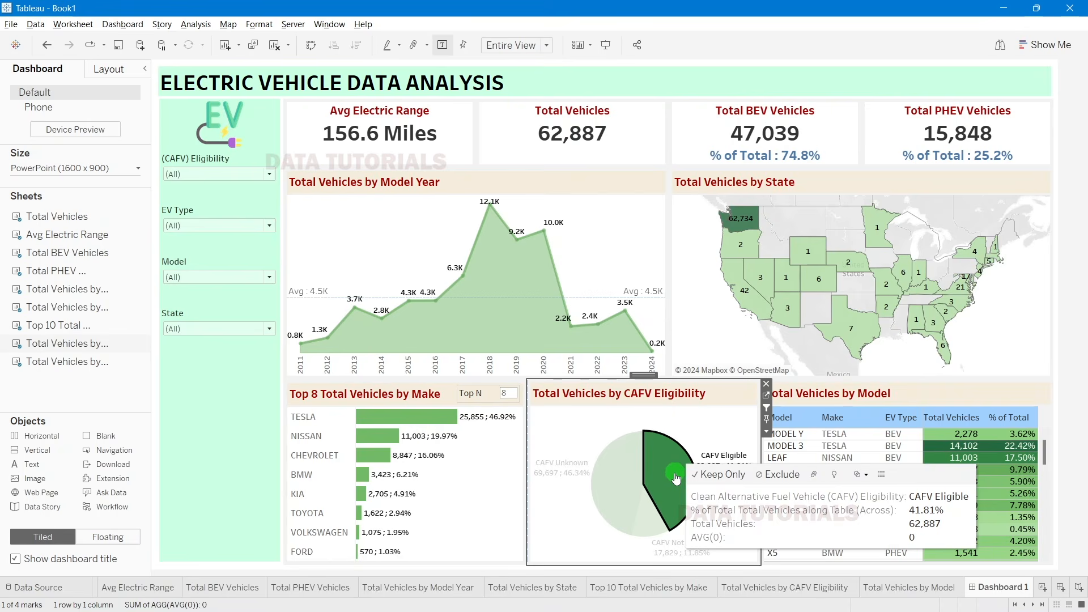
left_click(677, 479)
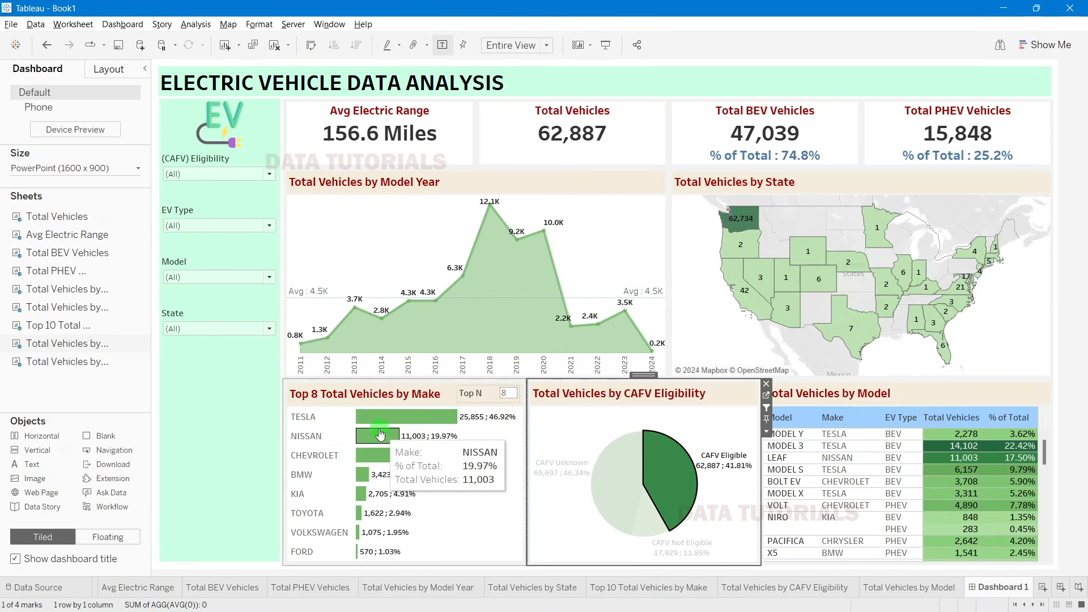
left_click(688, 479)
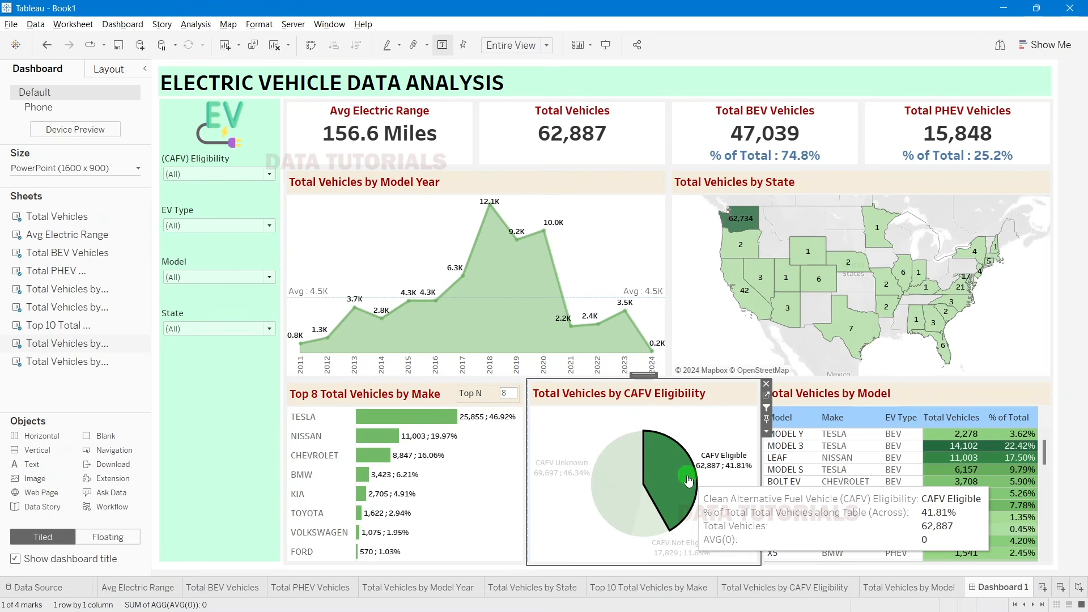
left_click(1058, 234)
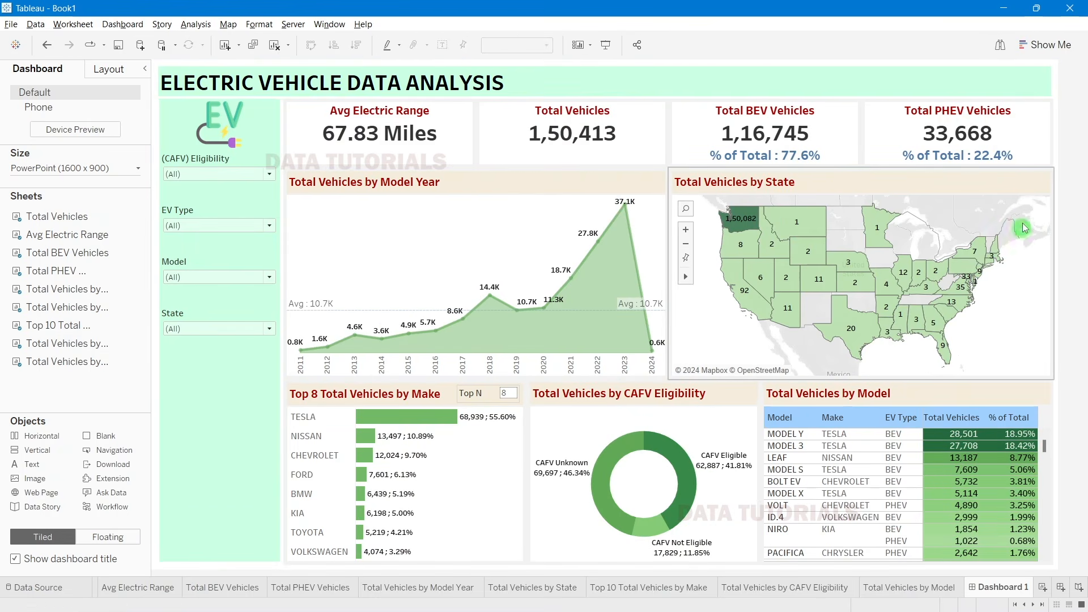
Step: Enable Use as Filter on the Total Vehicles by State map, test it with WA and clear the selection
left_click(1043, 180)
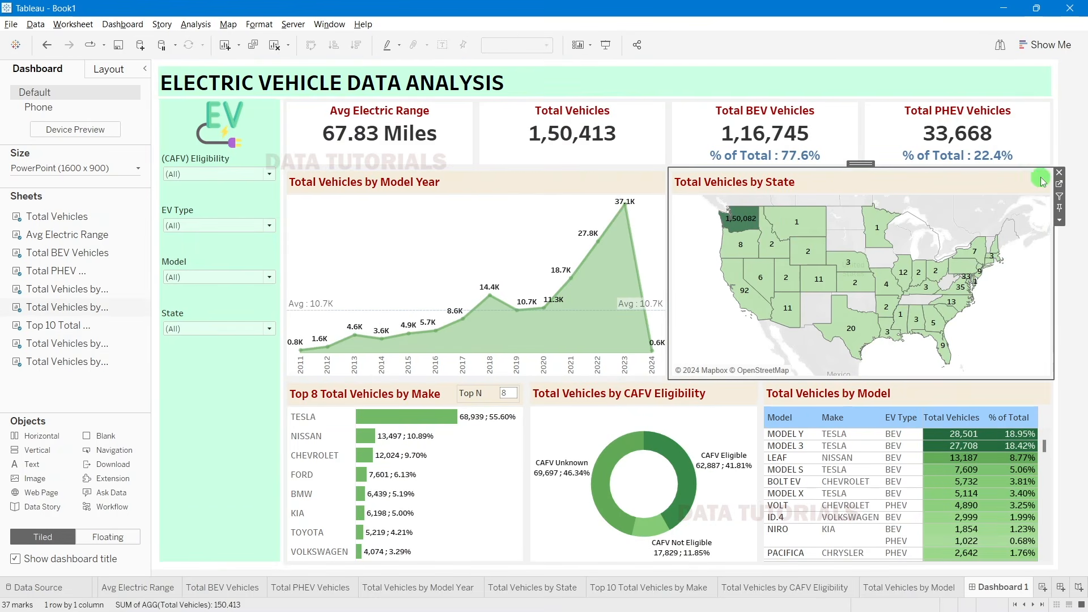
left_click(1077, 182)
left_click(746, 217)
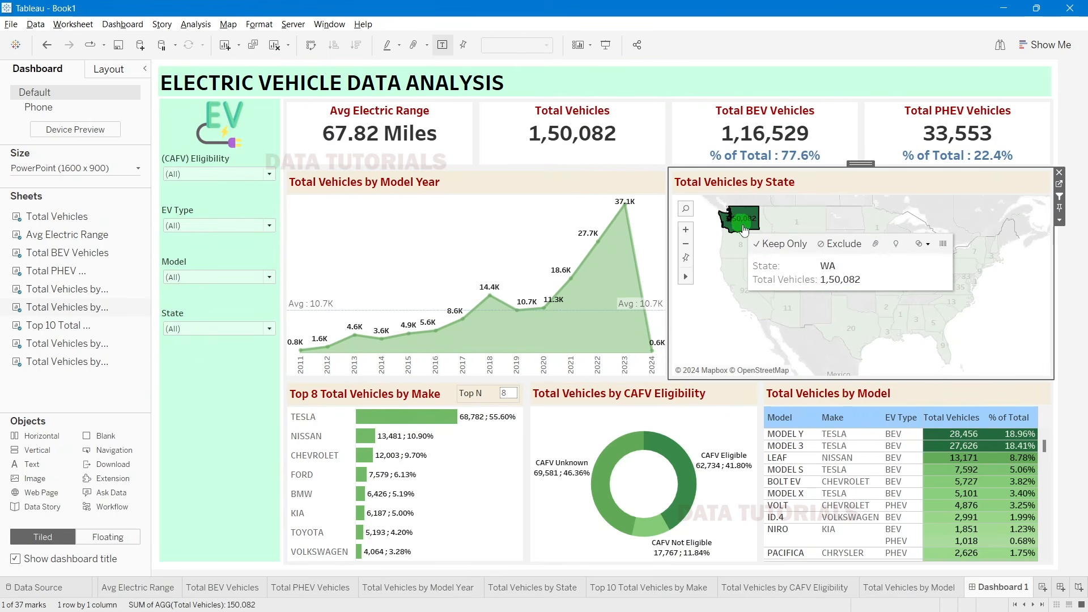
left_click(750, 230)
Step: Enable Use as Filter on the Total Vehicles by Model Year chart and filter the dashboard to 2022, then 2023
left_click(655, 220)
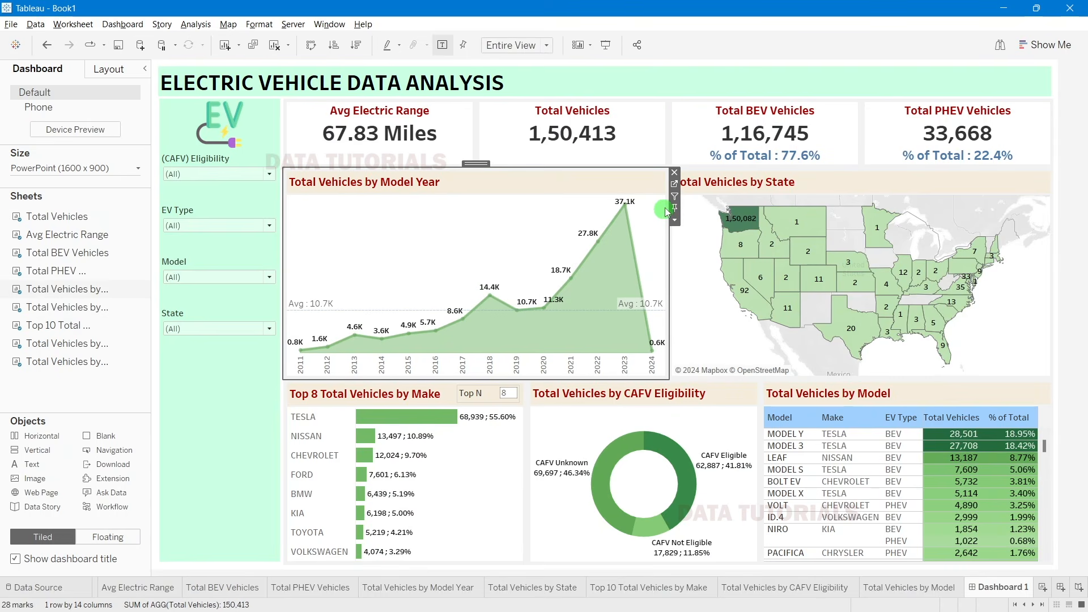
left_click(675, 198)
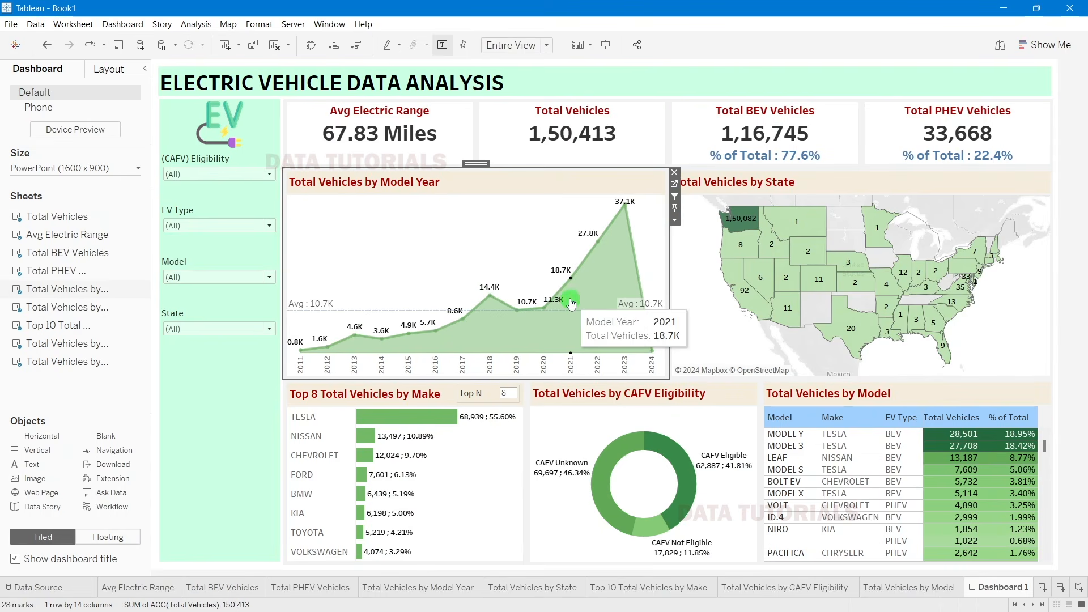
left_click(598, 369)
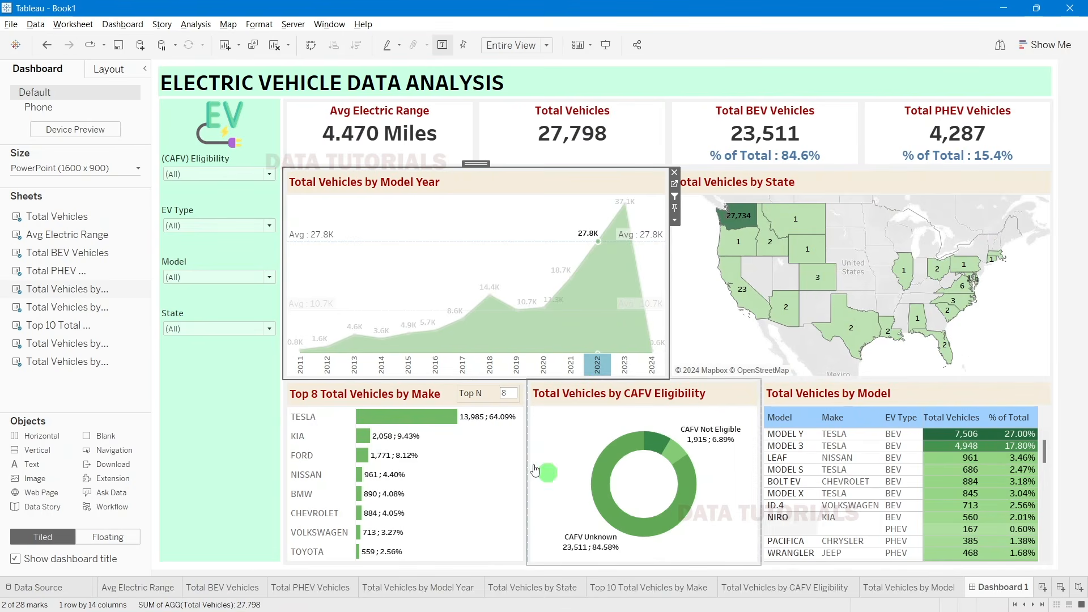
left_click(622, 379)
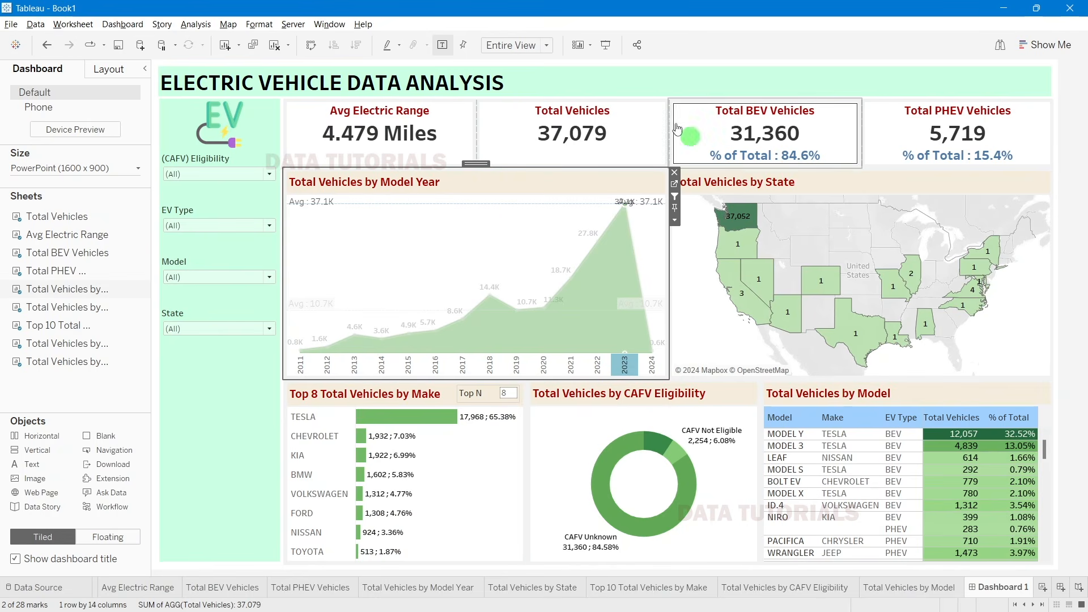
Step: Swap the Avg Electric Range and Total Vehicles cards so Total Vehicles comes first, and clear the 2023 model year selection
mouse_move(561, 130)
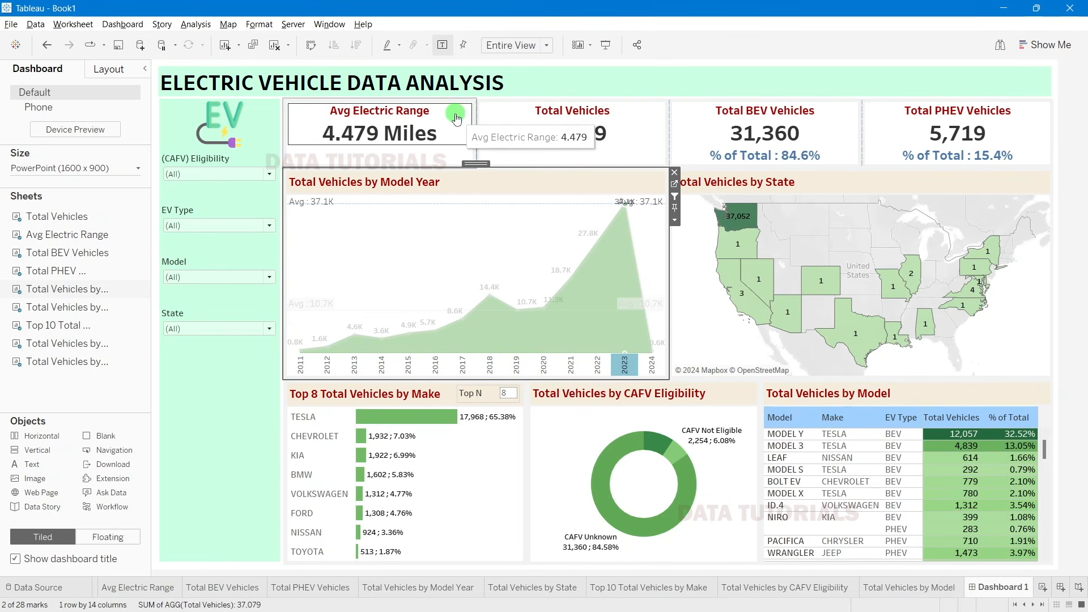
left_click(397, 122)
left_click_drag(380, 95, 627, 143)
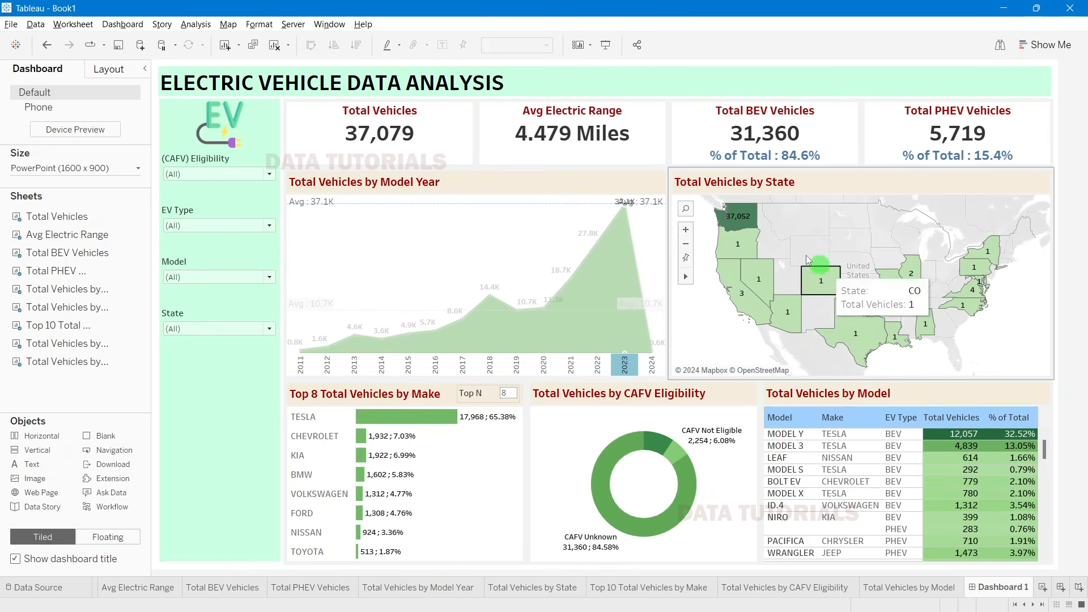
left_click(626, 371)
left_click(1084, 136)
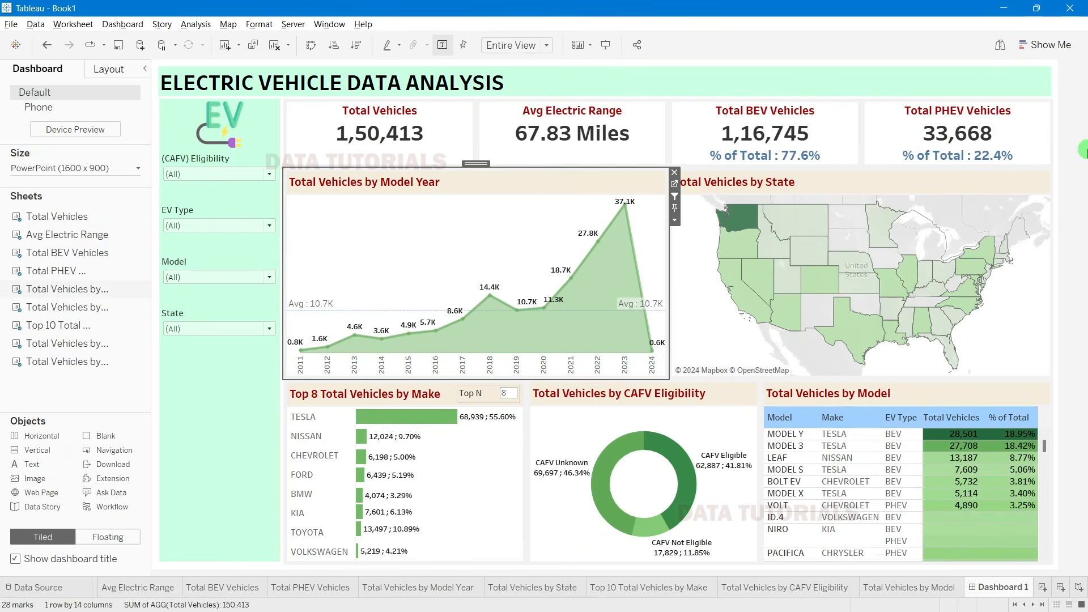